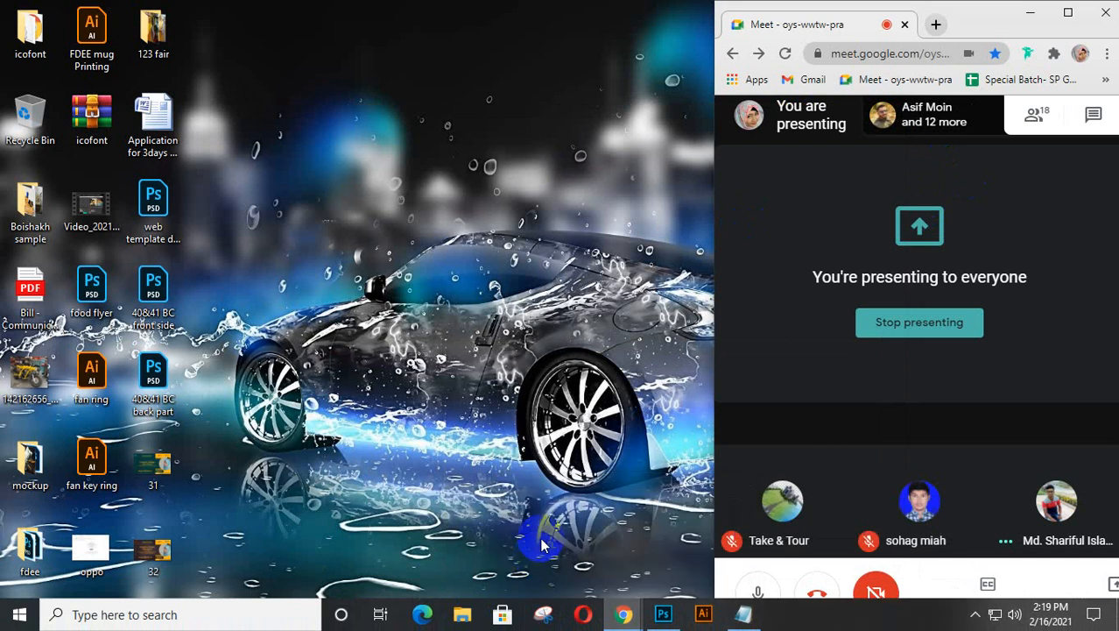
# - Open a new browser tab, detach it into its own window beside the meeting, and widen that window
pyautogui.click(933, 25)
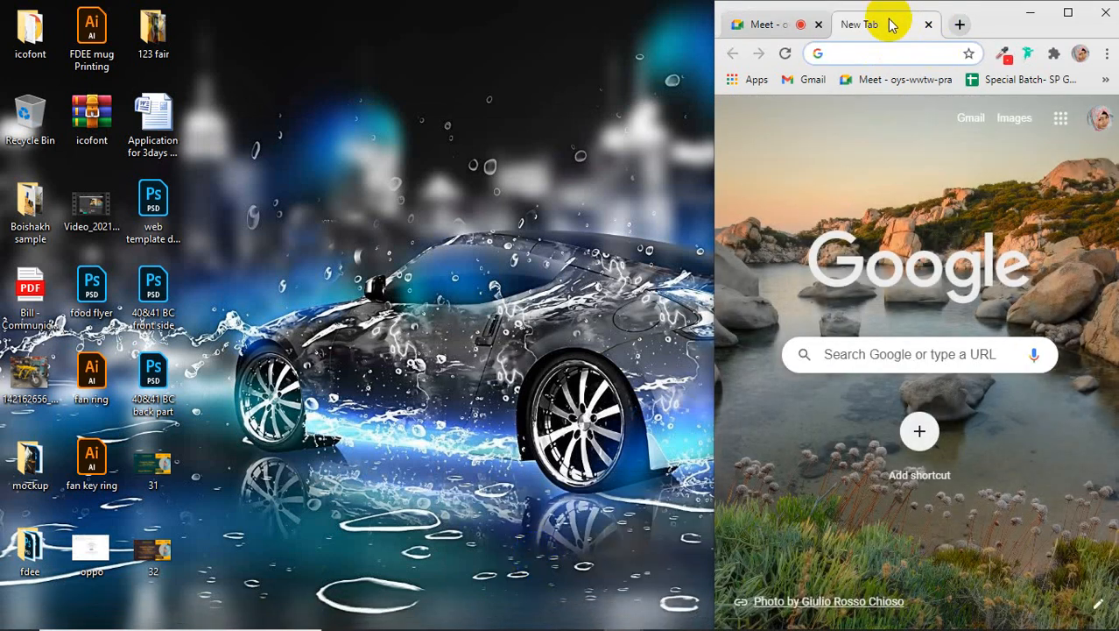
pyautogui.moveTo(888, 20); pyautogui.dragTo(451, 88)
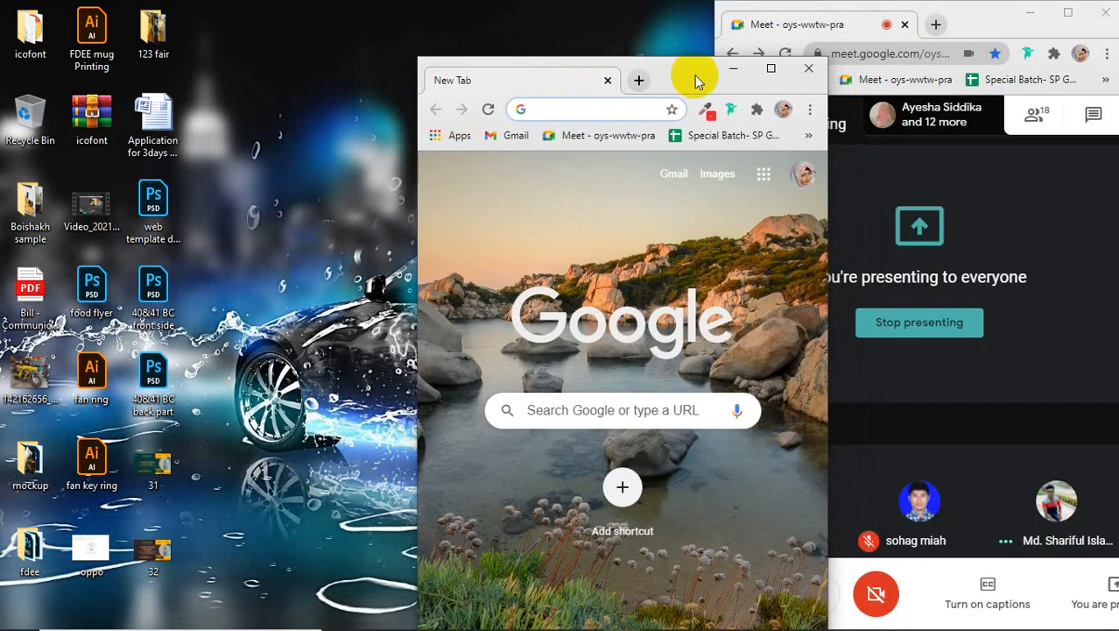
pyautogui.moveTo(697, 77); pyautogui.dragTo(280, 12)
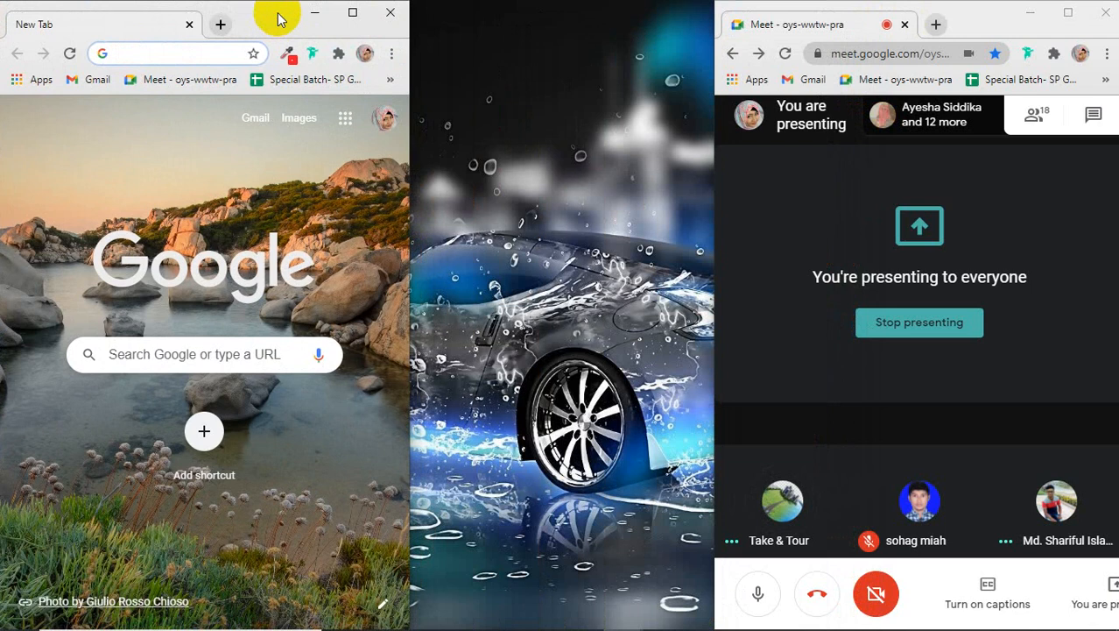
pyautogui.moveTo(413, 234); pyautogui.dragTo(1012, 246)
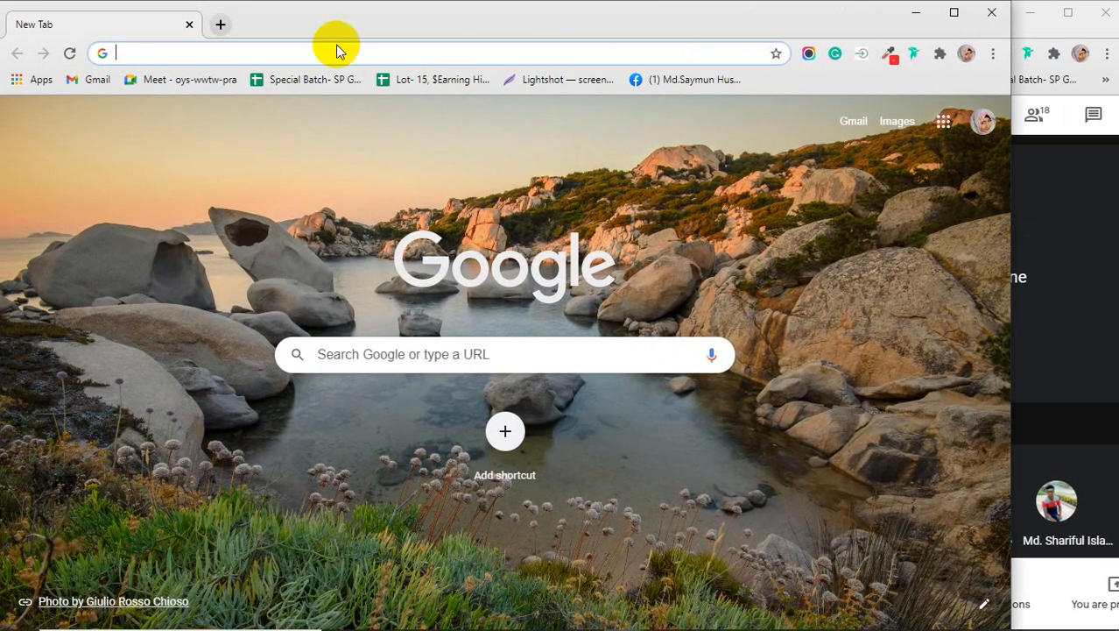
# - Search Google for "flyer design" and skim through the results page
pyautogui.click(138, 56)
pyautogui.write('flyer')
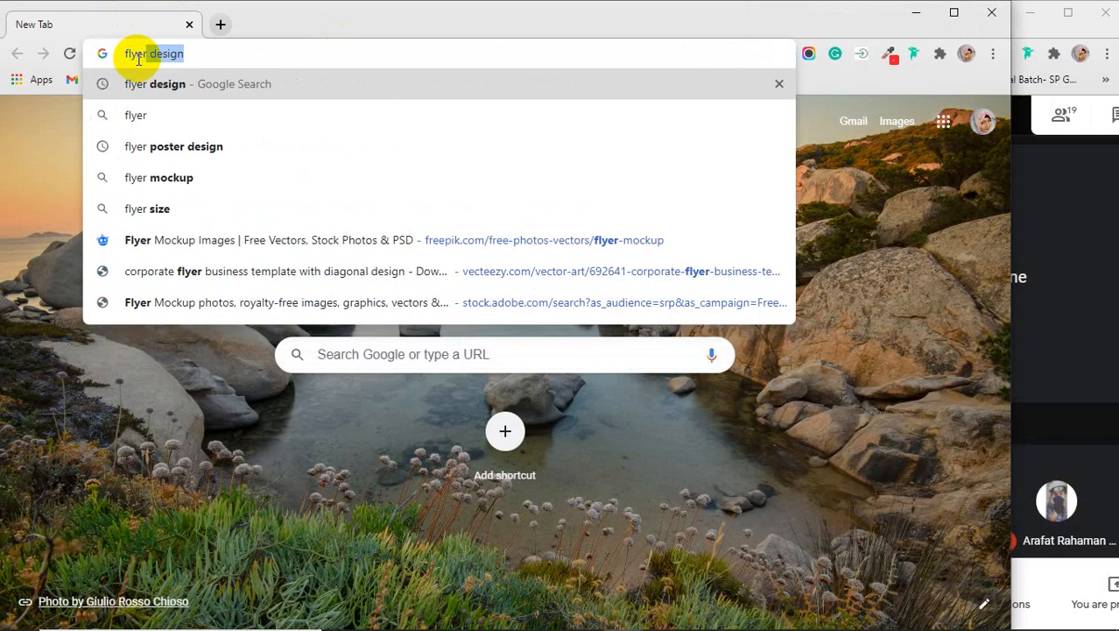
pyautogui.press('Return')
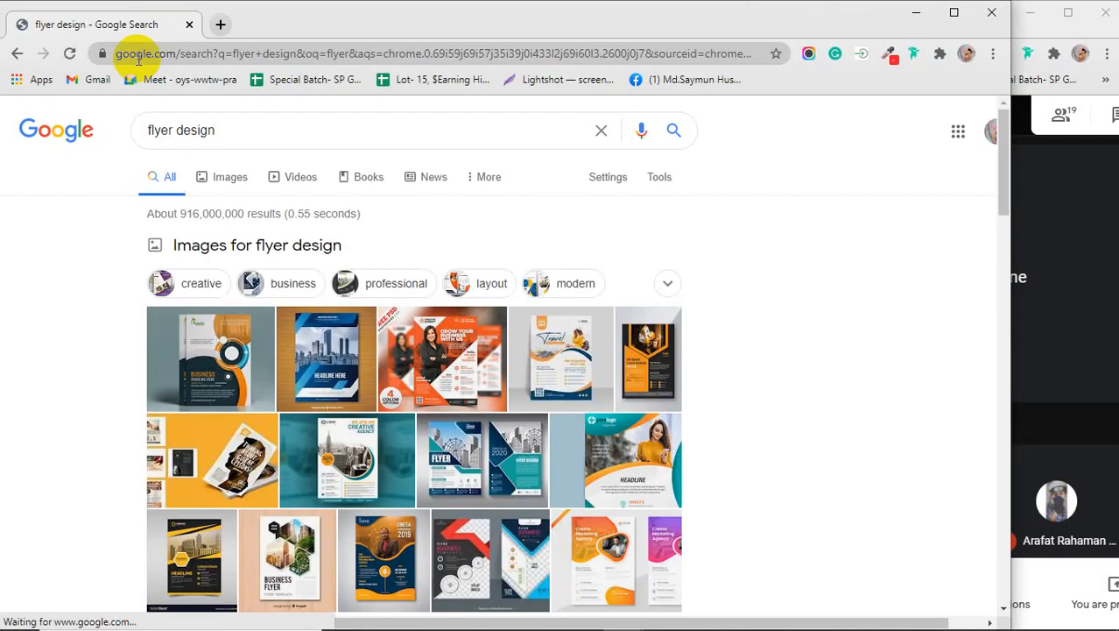
pyautogui.scroll(-2, 27, 360)
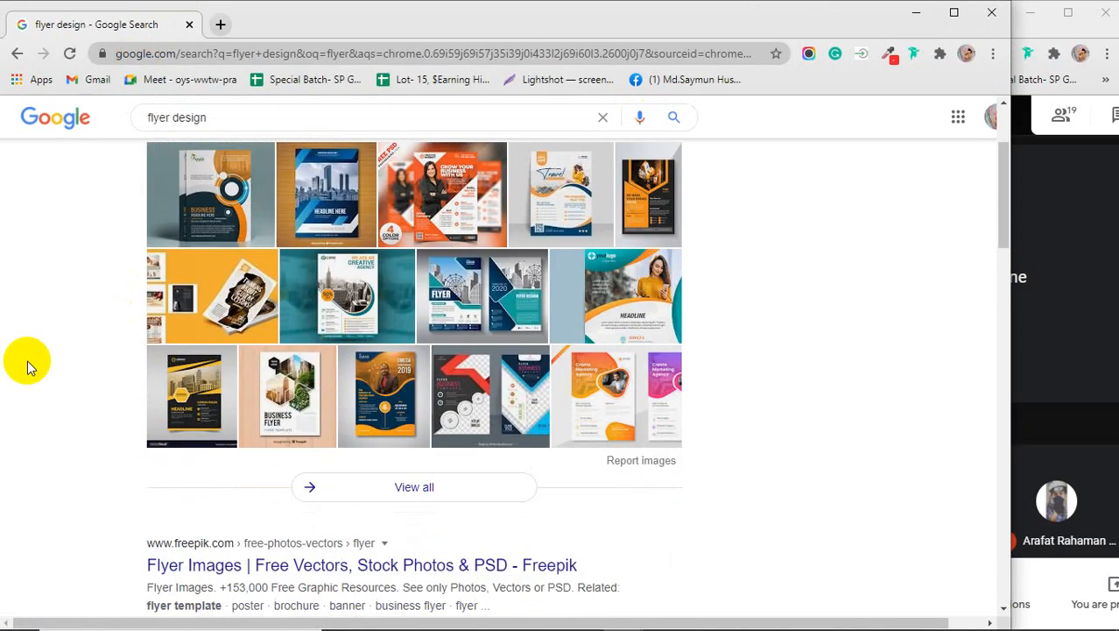
pyautogui.scroll(-5, 27, 360)
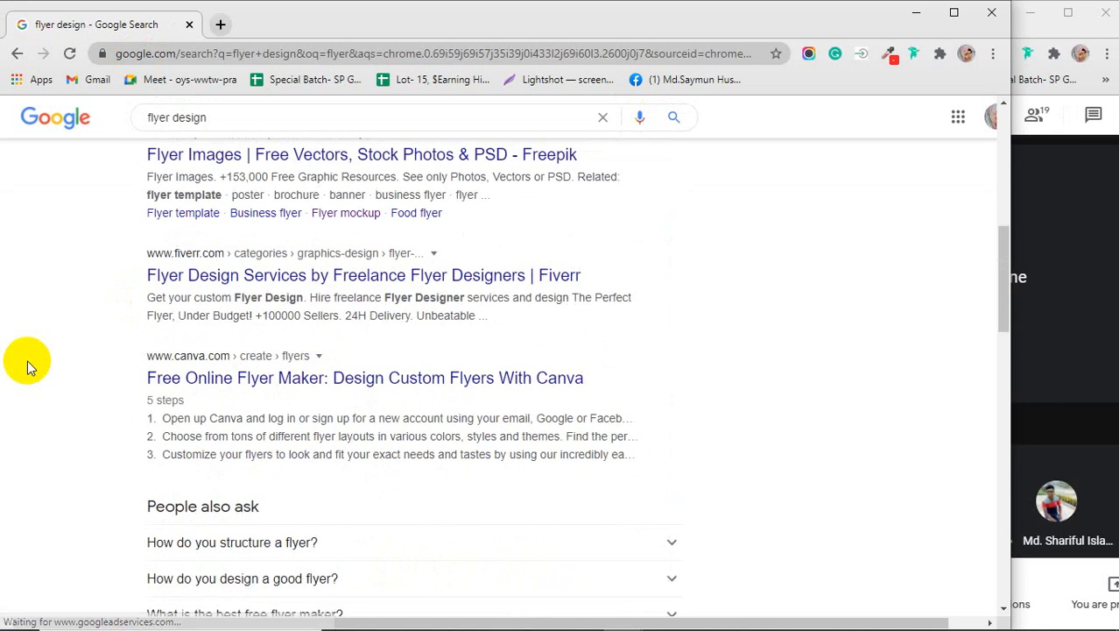
pyautogui.scroll(-2, 28, 360)
pyautogui.scroll(5, 28, 359)
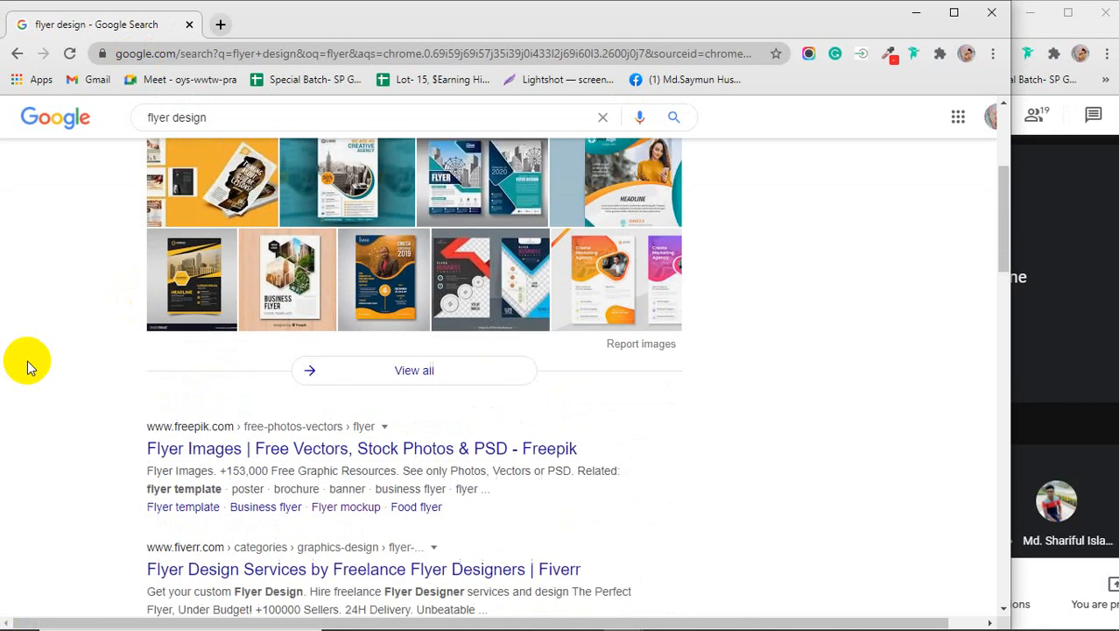
pyautogui.scroll(3, 27, 360)
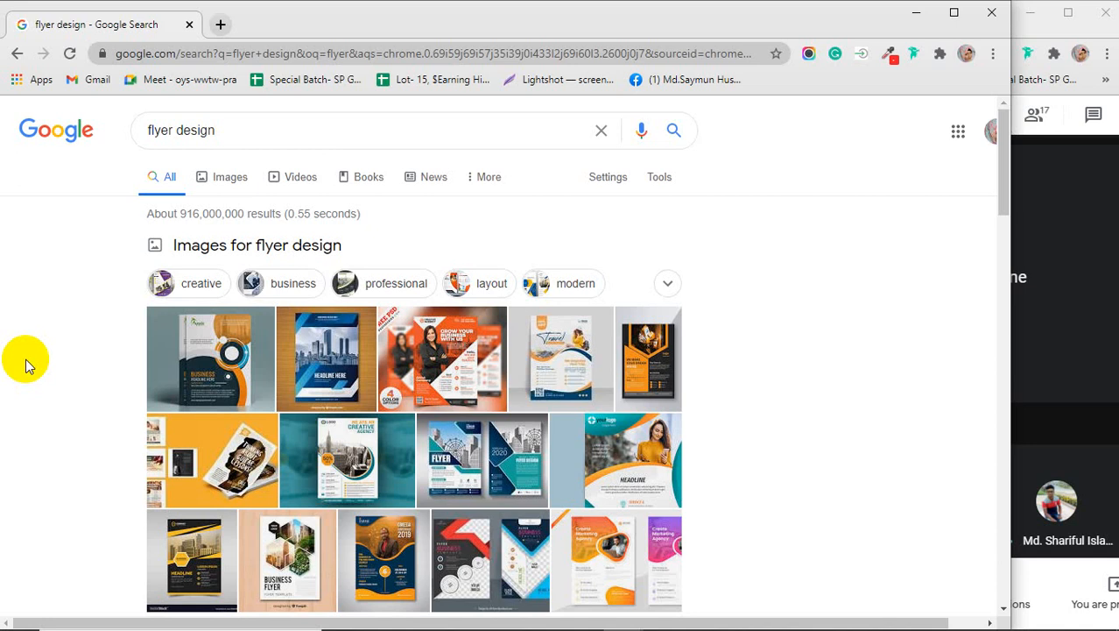
# - Search for "what is flyer design" and point out the paper advertisement wording in the definition
pyautogui.click(146, 131)
pyautogui.write('what')
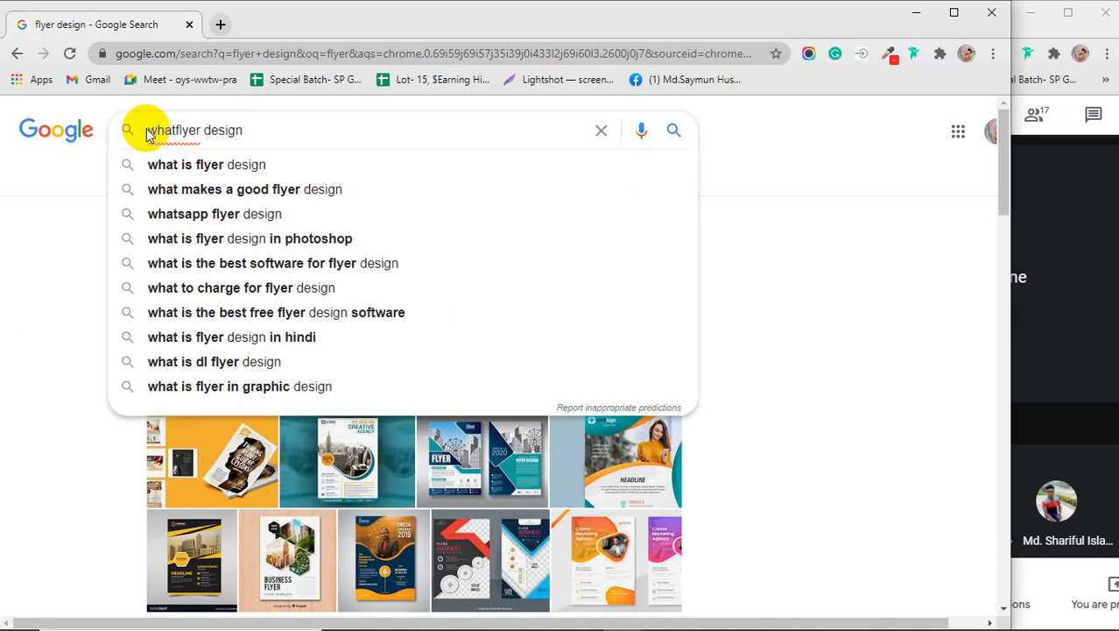
pyautogui.write(' is')
pyautogui.press('Return')
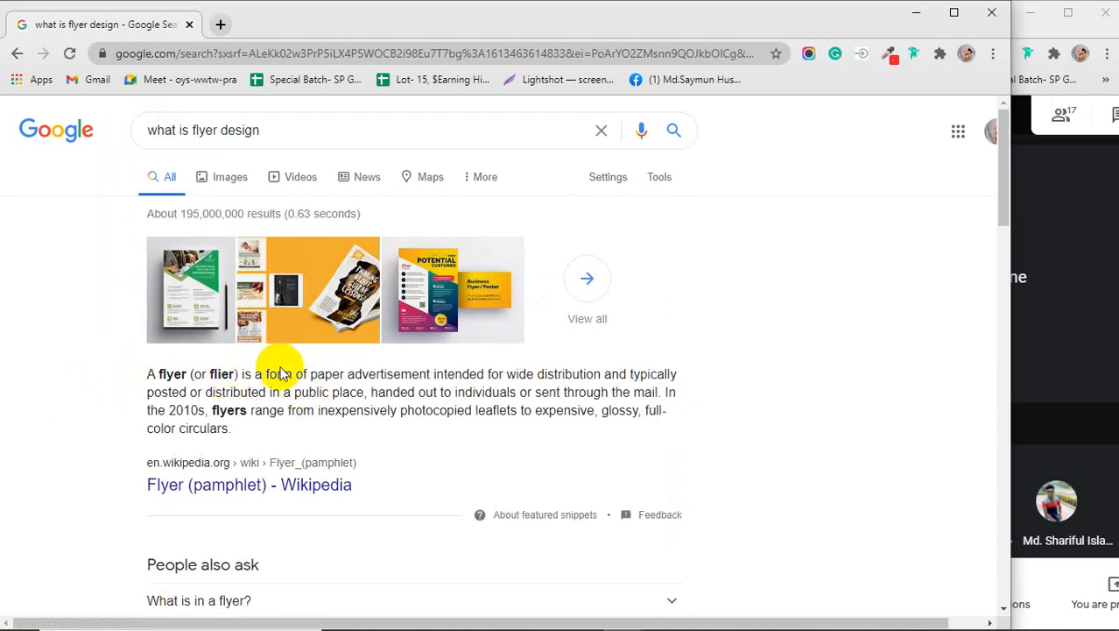
pyautogui.moveTo(310, 374); pyautogui.dragTo(400, 374)
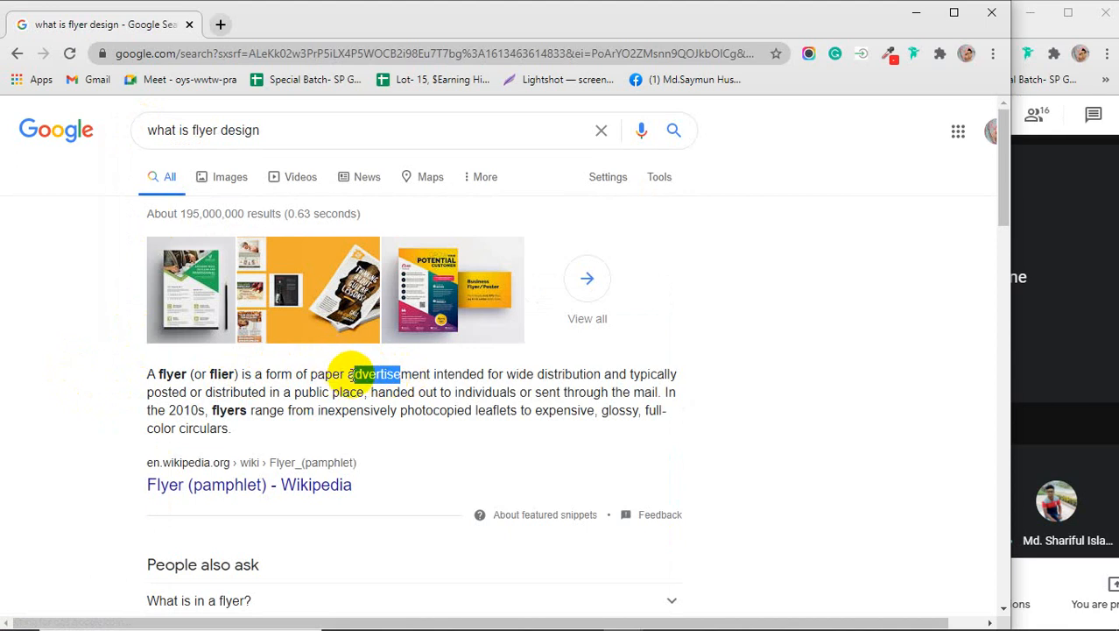
pyautogui.click(351, 378)
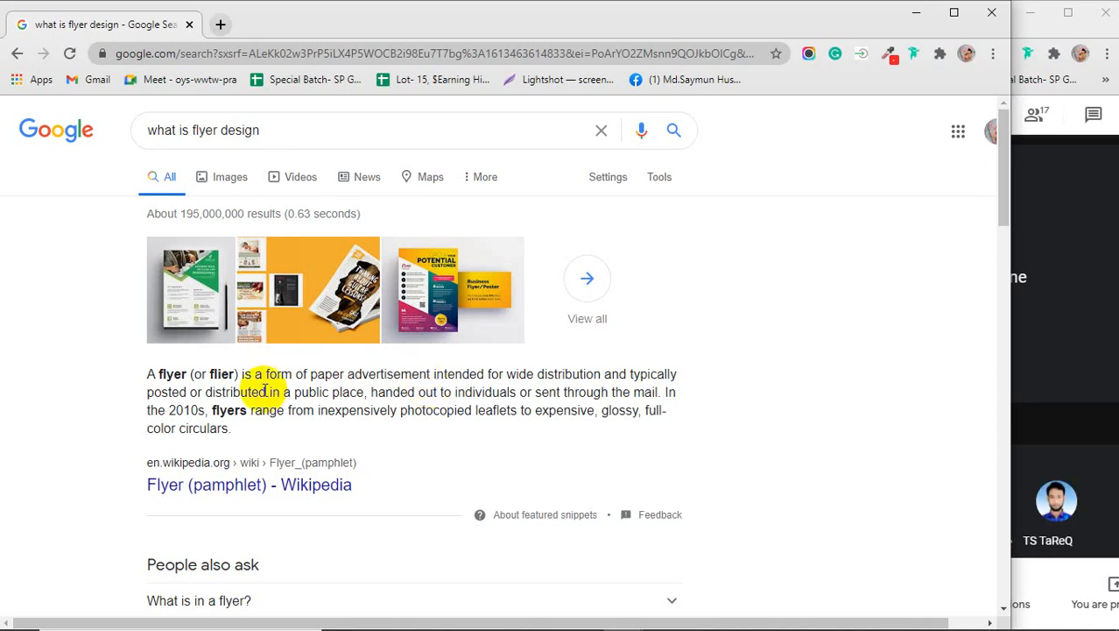
# - Shorten the query to "flyer design" and run the search again
pyautogui.moveTo(192, 129); pyautogui.dragTo(104, 166)
pyautogui.press('BackSpace')
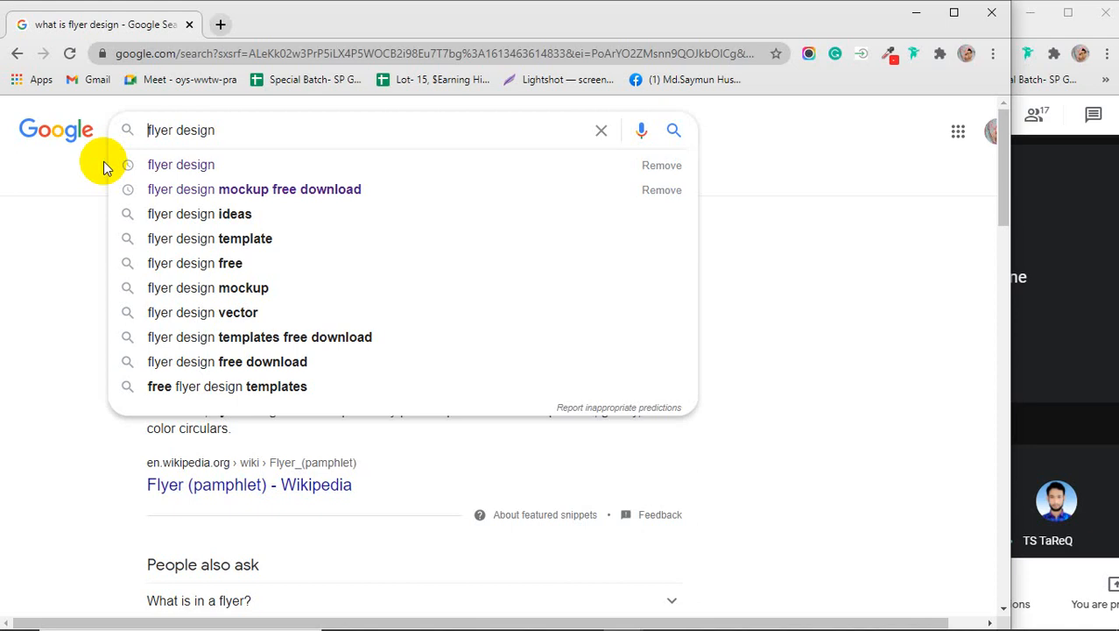
pyautogui.press('Return')
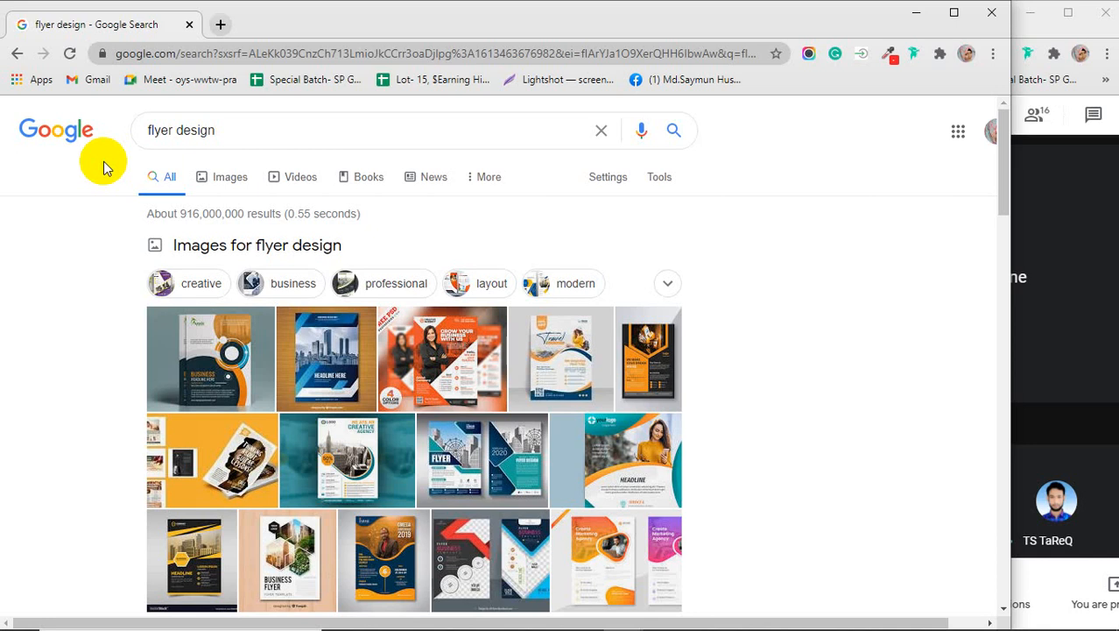
# - Search for "poster design" in a new tab and show image results for both the poster and flyer searches
pyautogui.click(220, 25)
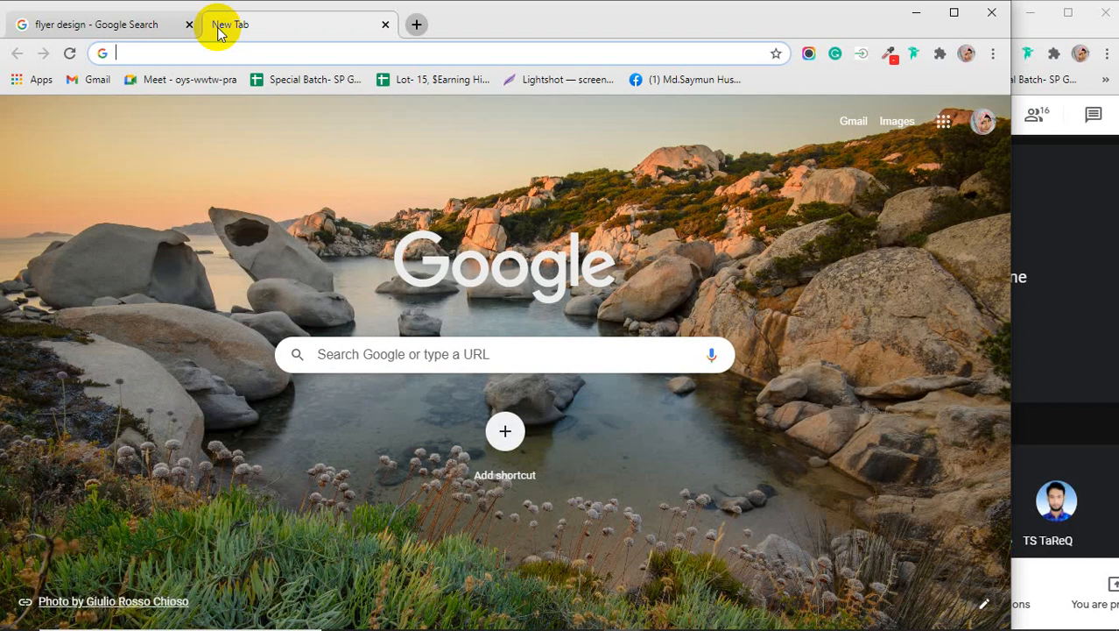
pyautogui.write('poster')
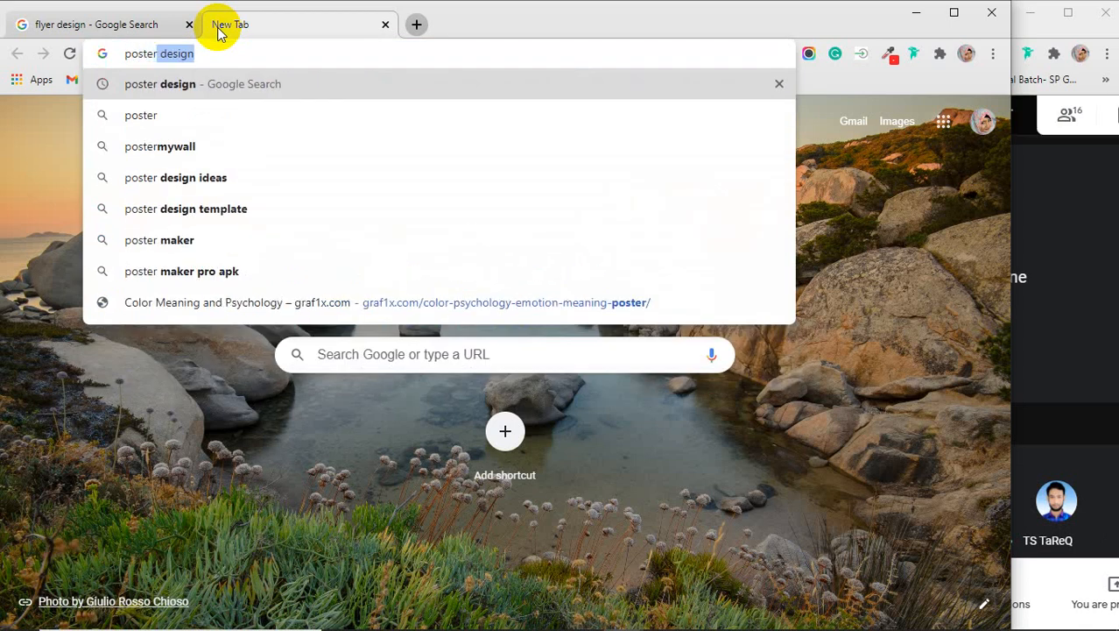
pyautogui.press('Return')
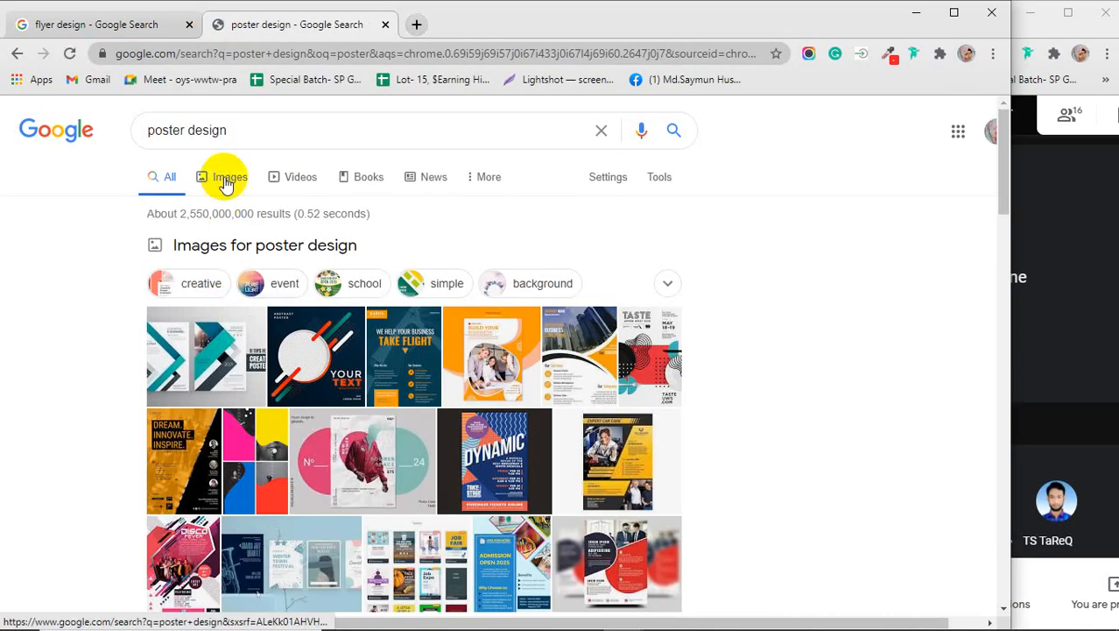
pyautogui.click(226, 179)
pyautogui.click(100, 25)
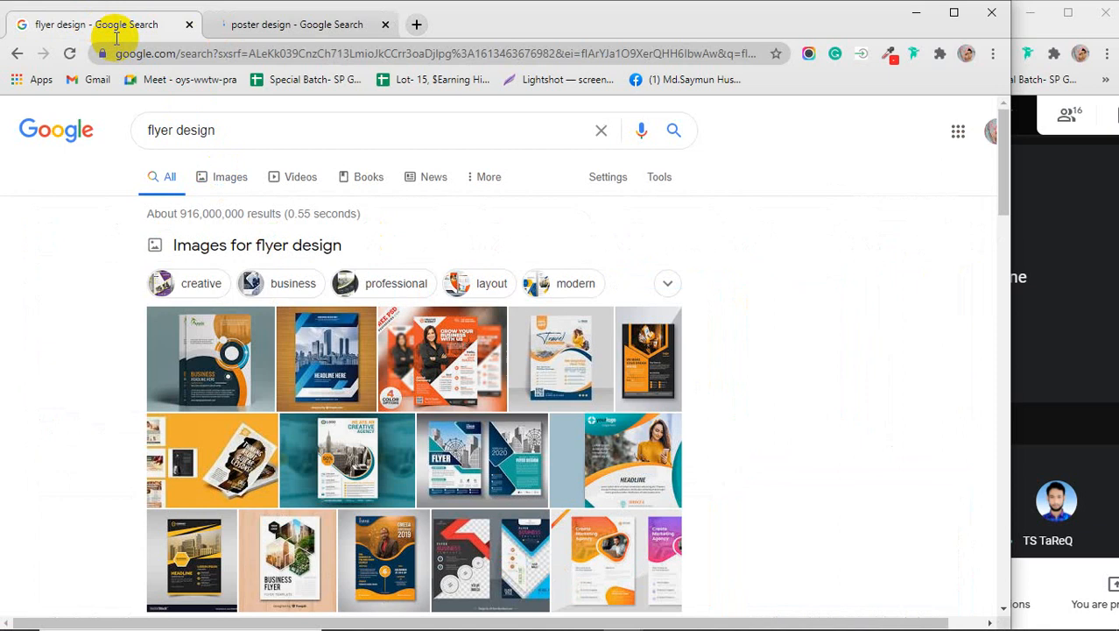
pyautogui.click(228, 175)
# - Search for "book cover design" in another new tab and show its image results
pyautogui.click(416, 24)
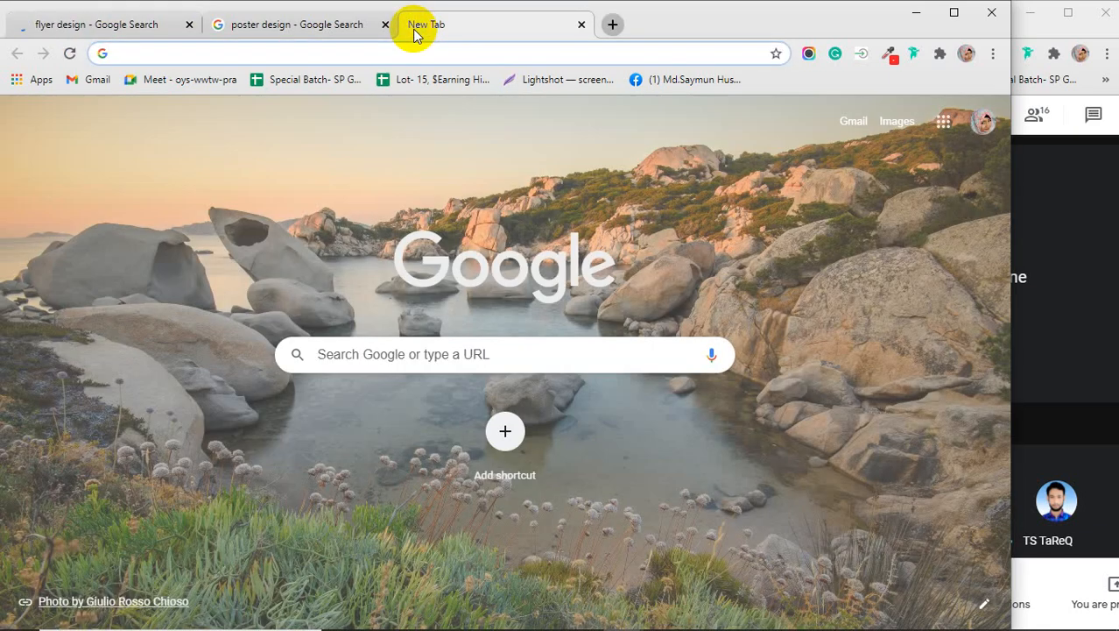
pyautogui.write('bookco')
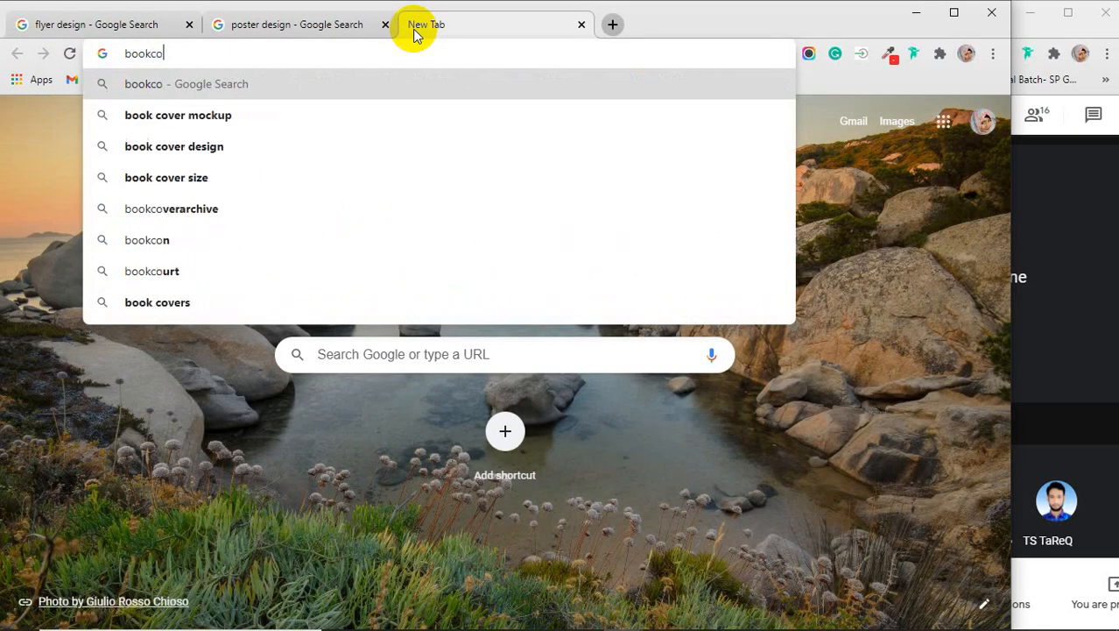
pyautogui.write('ver')
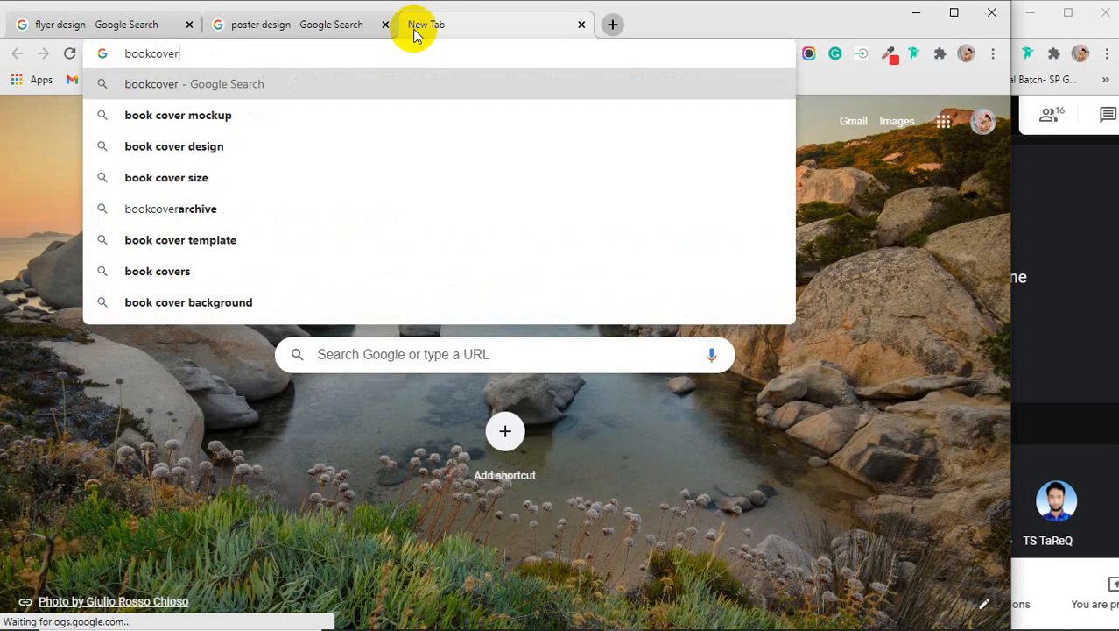
pyautogui.press('Down')
pyautogui.press('Down')
pyautogui.press('Return')
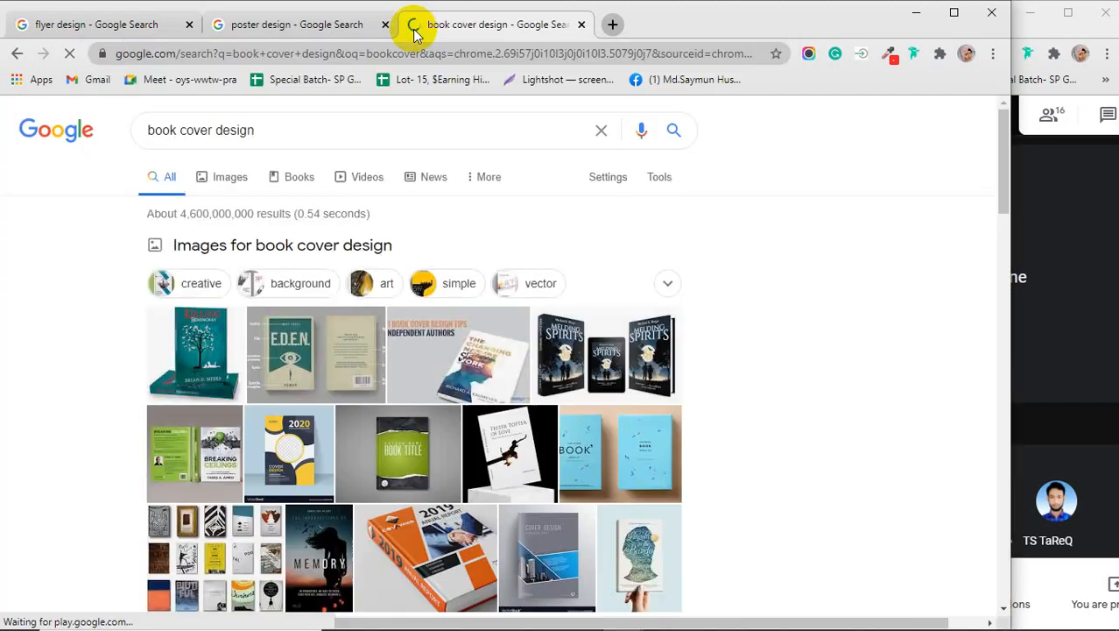
pyautogui.click(222, 180)
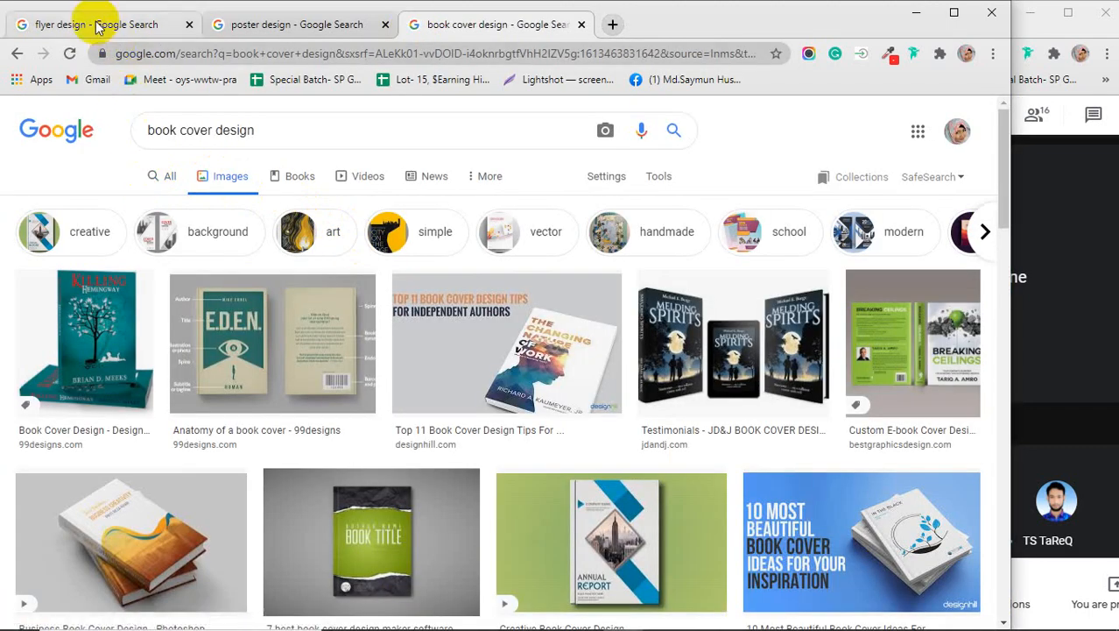
# - Return to the flyer design images and preview the orange PSD flyer, the Edison Modern flyer and the Shutterstock brochure
pyautogui.click(99, 26)
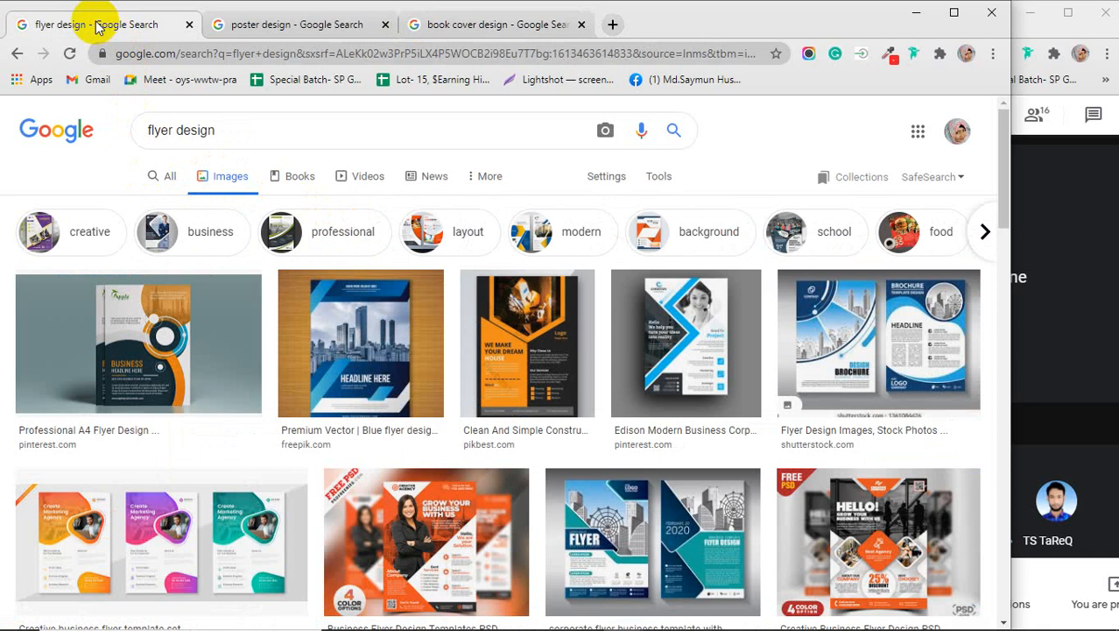
pyautogui.scroll(-1, 220, 382)
pyautogui.click(444, 456)
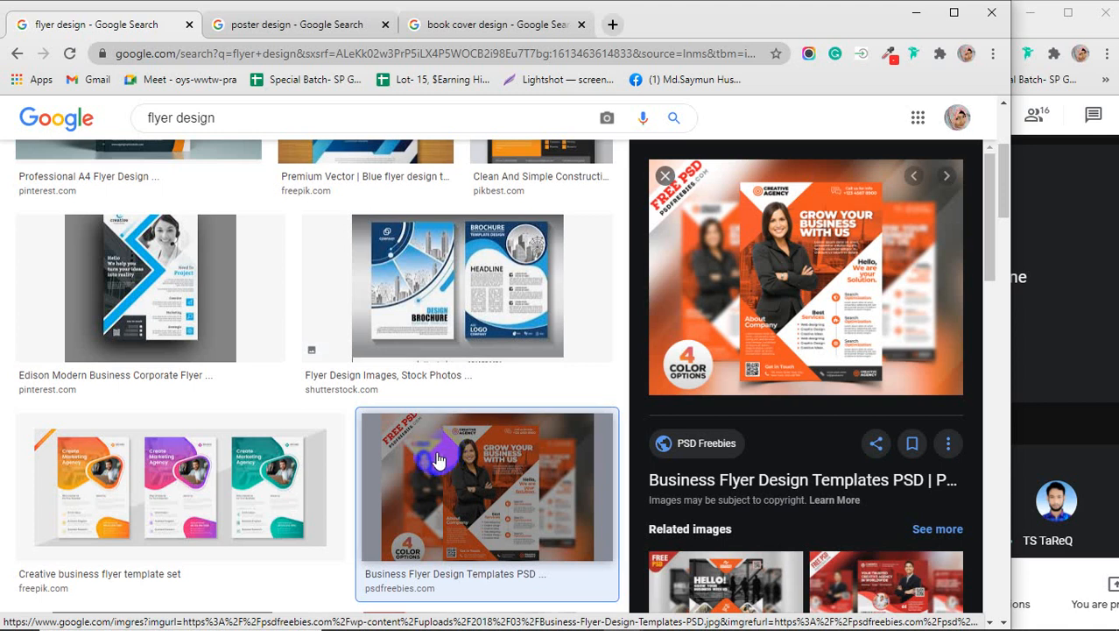
pyautogui.scroll(4, 175, 517)
pyautogui.click(181, 526)
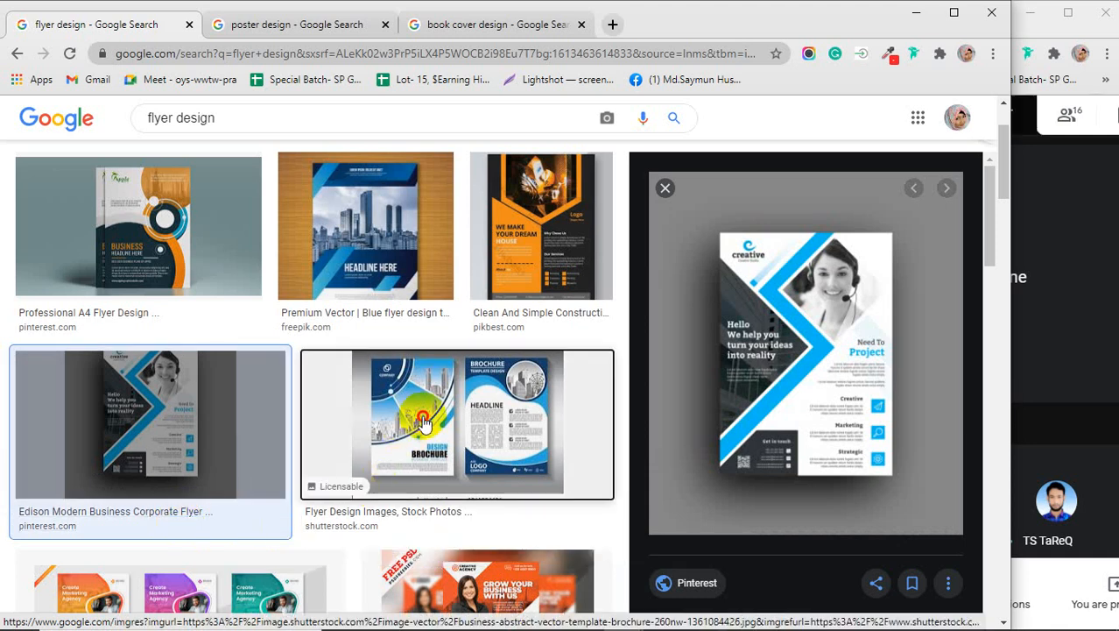
pyautogui.click(423, 424)
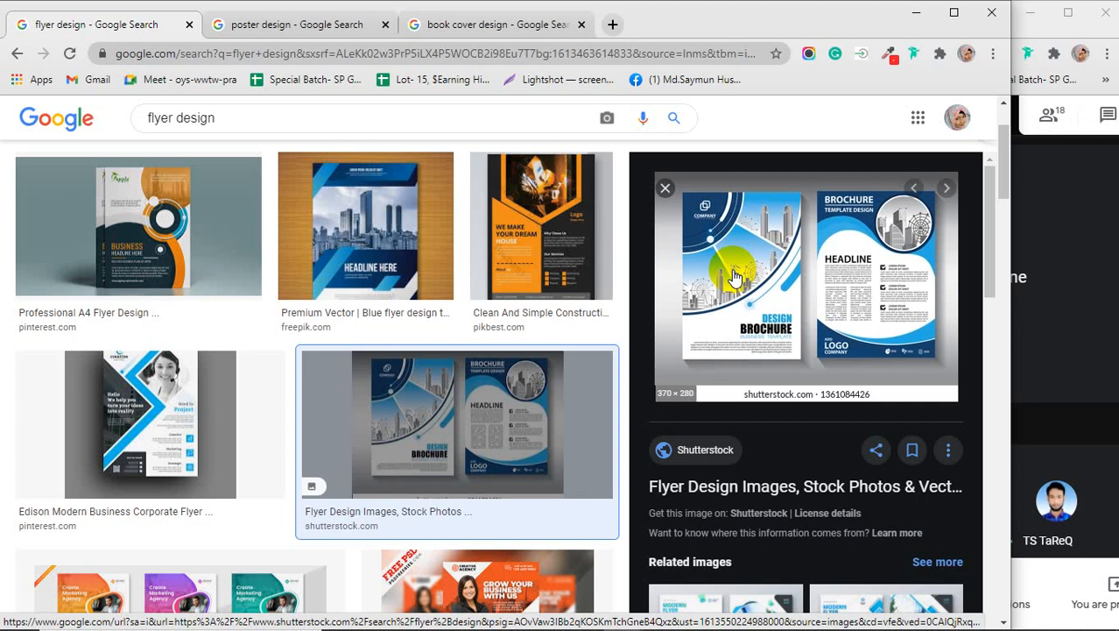
# - Examine the Edison Modern flyer's layout and contact block, and compare it with the blue Shutterstock brochure
pyautogui.click(184, 377)
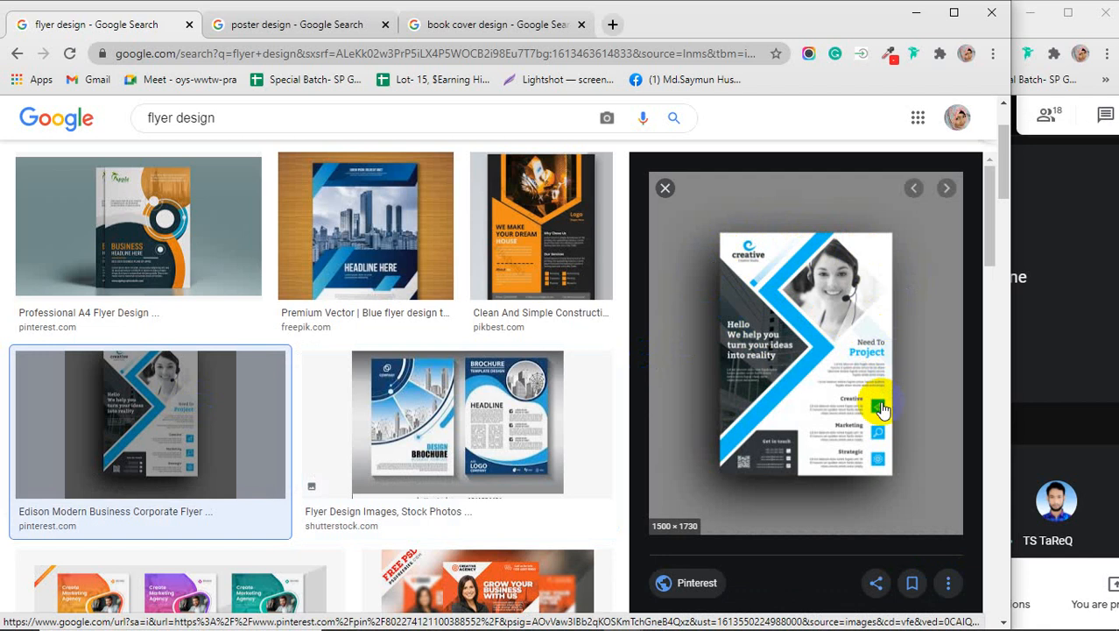
pyautogui.click(771, 467)
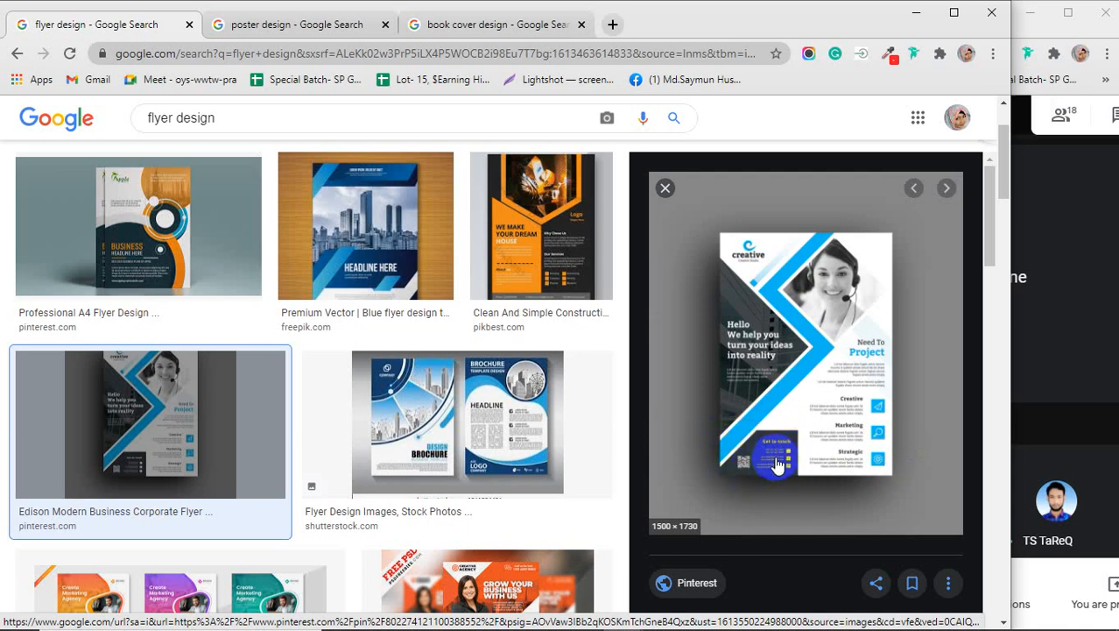
pyautogui.click(496, 455)
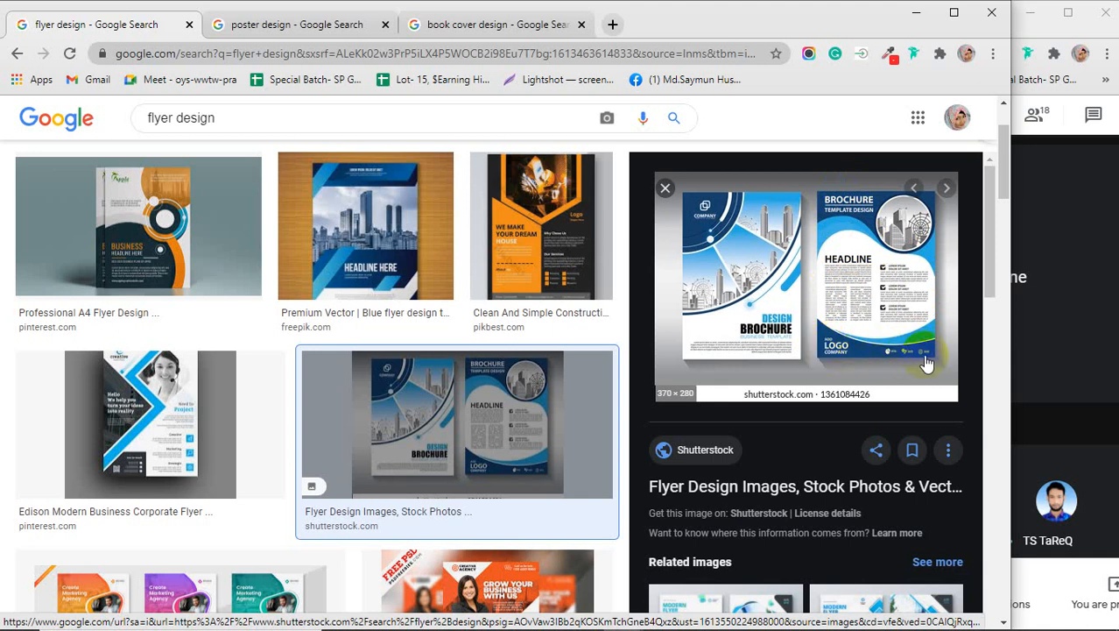
# - Preview the Vecteezy corporate flyer template and the GraphicMama flyer further down the flyer design images
pyautogui.scroll(-3, 380, 383)
pyautogui.scroll(-2, 404, 377)
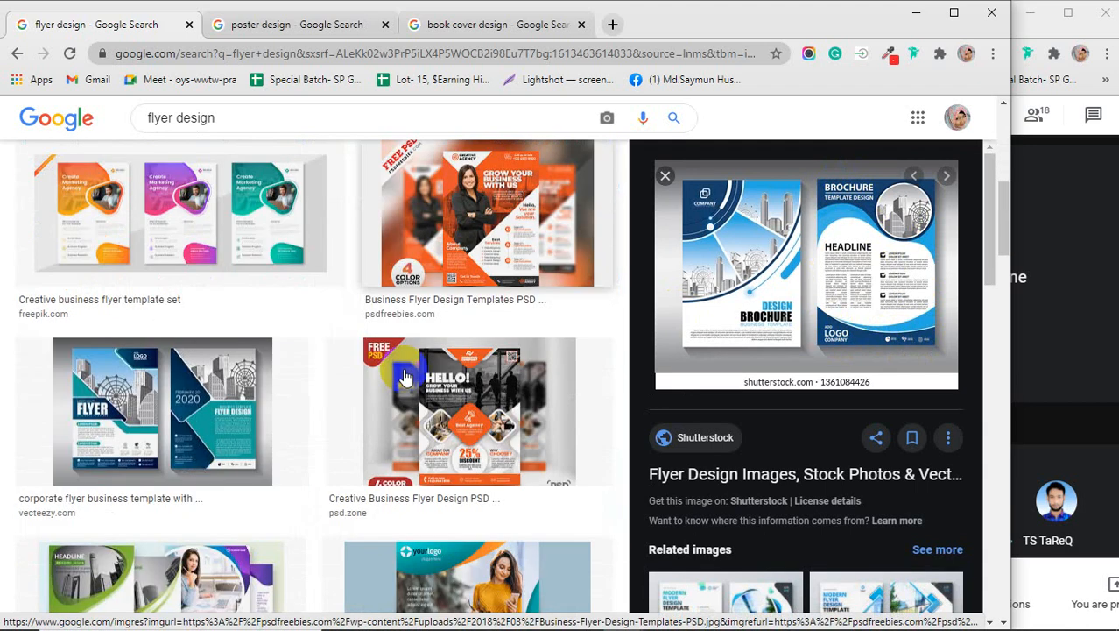
pyautogui.click(162, 411)
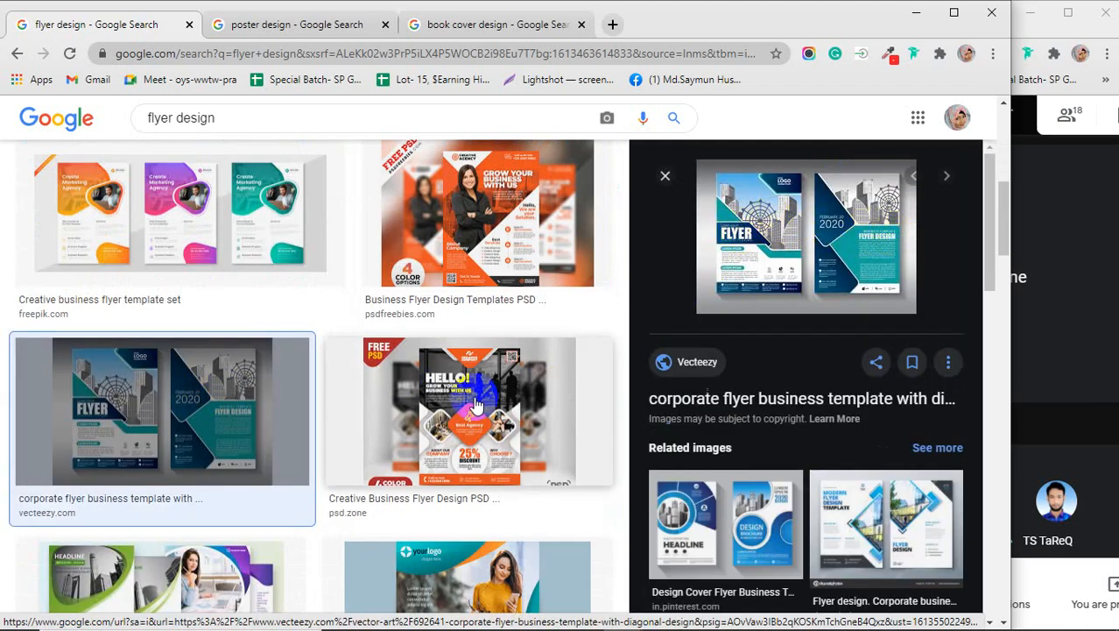
pyautogui.scroll(-3, 475, 394)
pyautogui.click(478, 361)
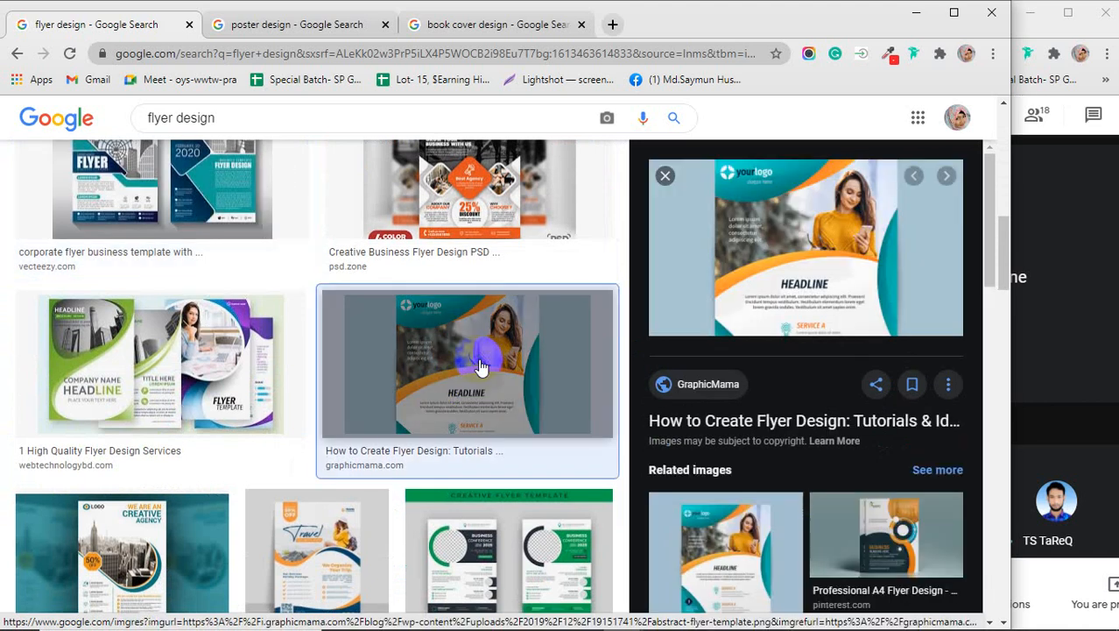
# - Preview the green Web Technology BD flyer template, and revisit the poster design images
pyautogui.click(196, 389)
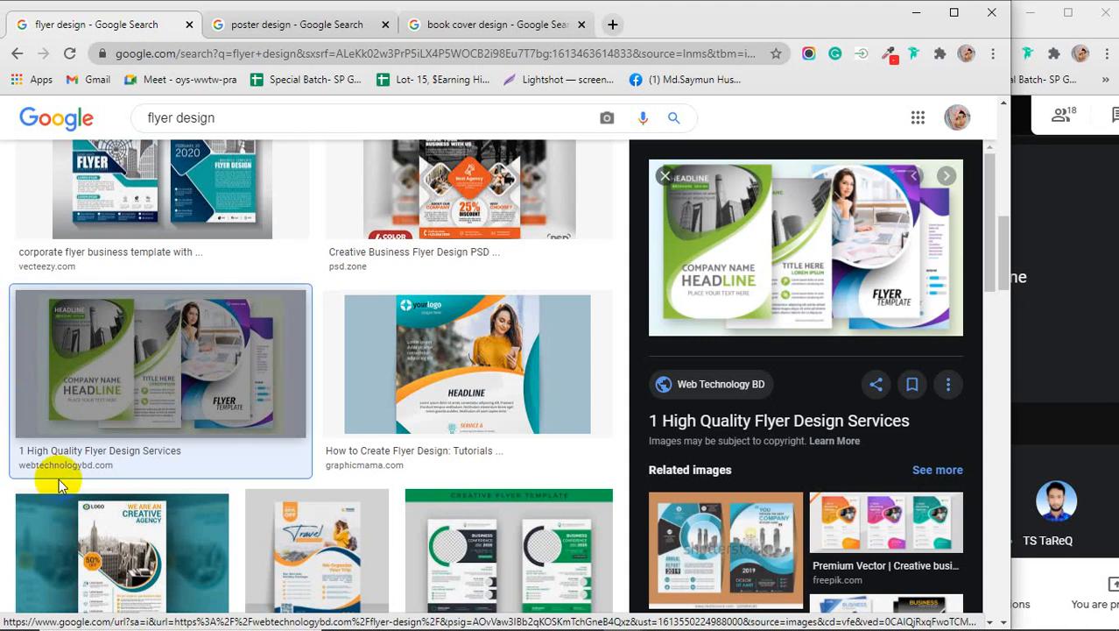
pyautogui.click(292, 25)
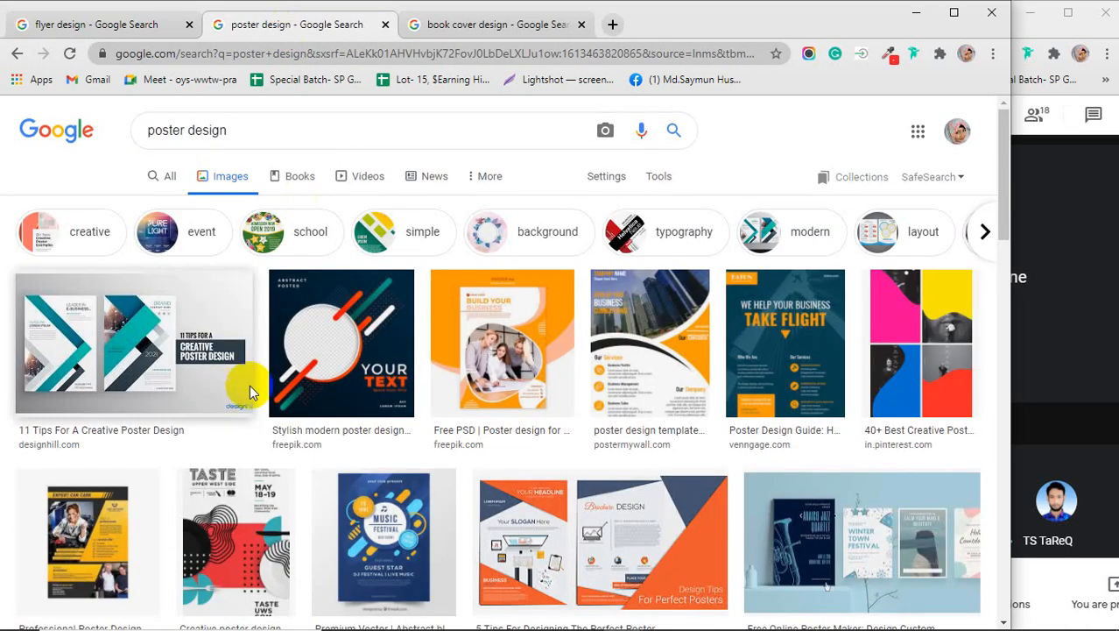
pyautogui.scroll(-3, 263, 394)
# - Preview the YouTube business book cover and the green "Breaking Ceilings" cover among the book cover design images
pyautogui.click(488, 31)
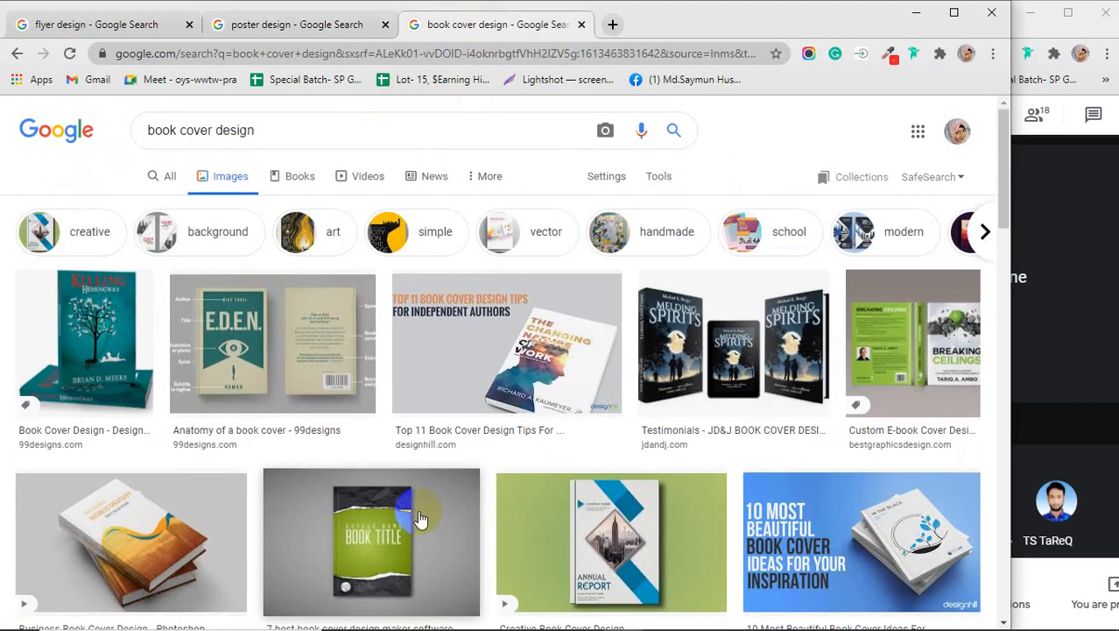
pyautogui.scroll(-2, 448, 438)
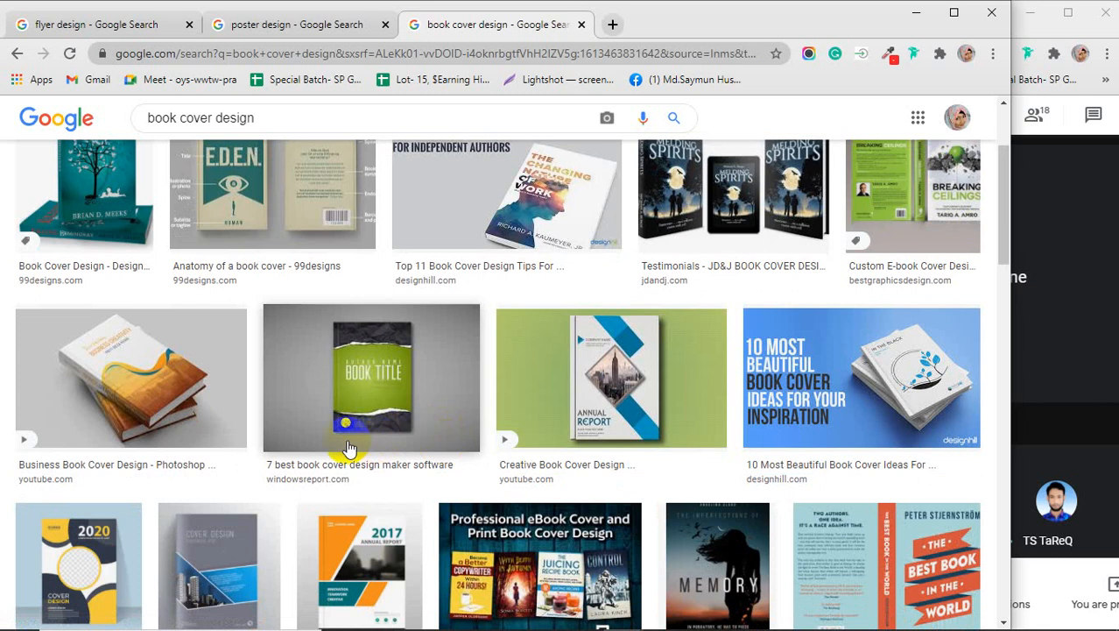
pyautogui.click(154, 389)
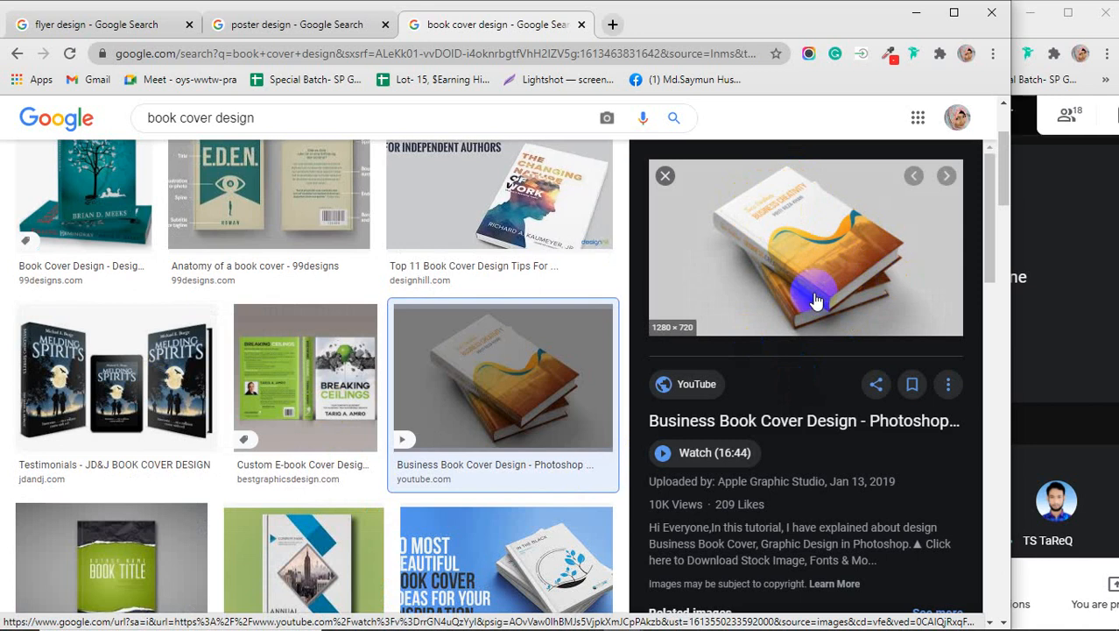
pyautogui.click(306, 376)
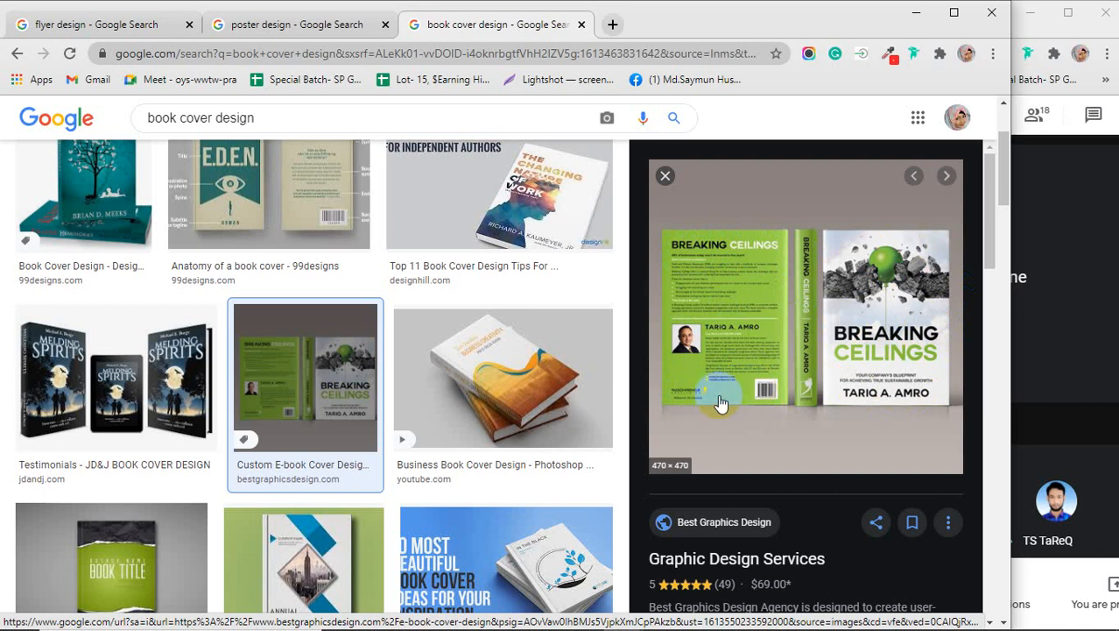
pyautogui.scroll(-2, 721, 399)
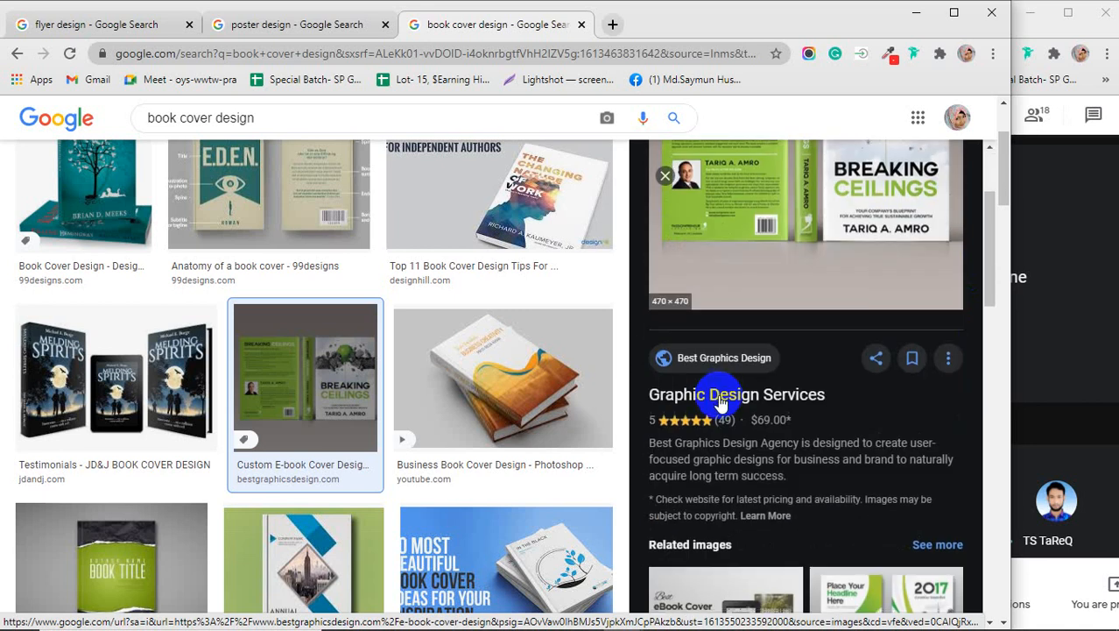
# - Close the book cover and poster design tabs, and search the images for "flyer design standard size"
pyautogui.click(580, 24)
pyautogui.click(386, 28)
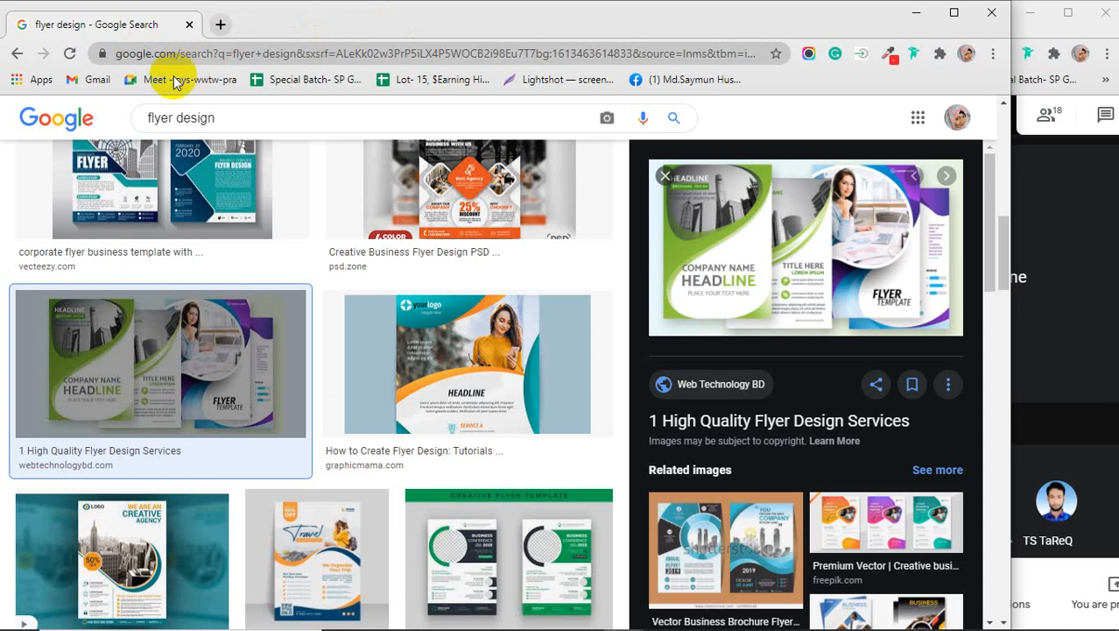
pyautogui.scroll(-3, 235, 110)
pyautogui.click(244, 119)
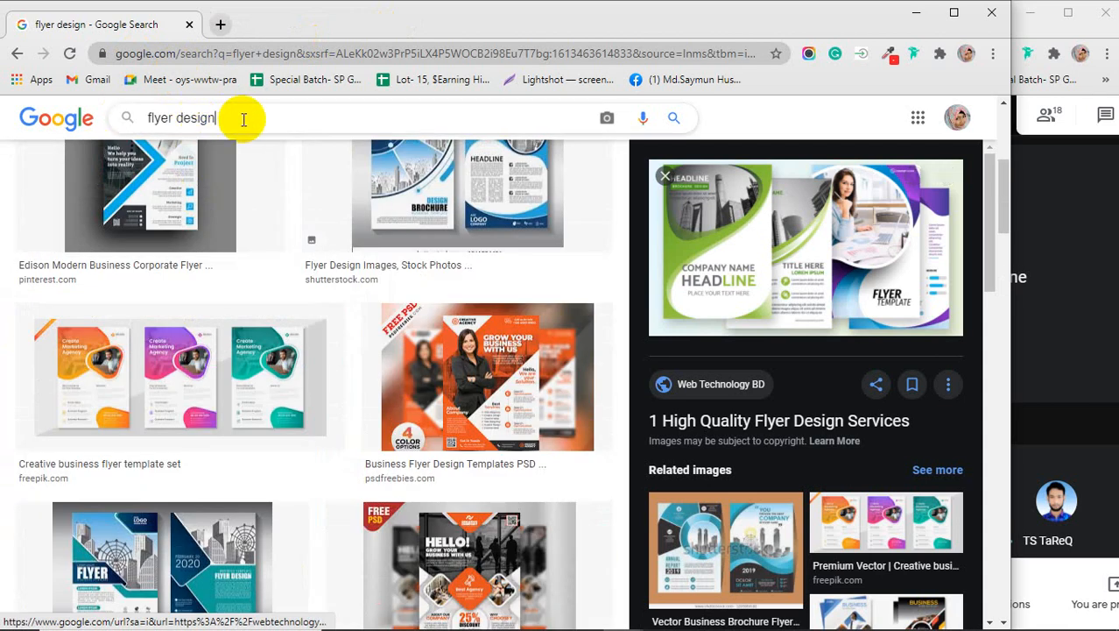
pyautogui.write('sta')
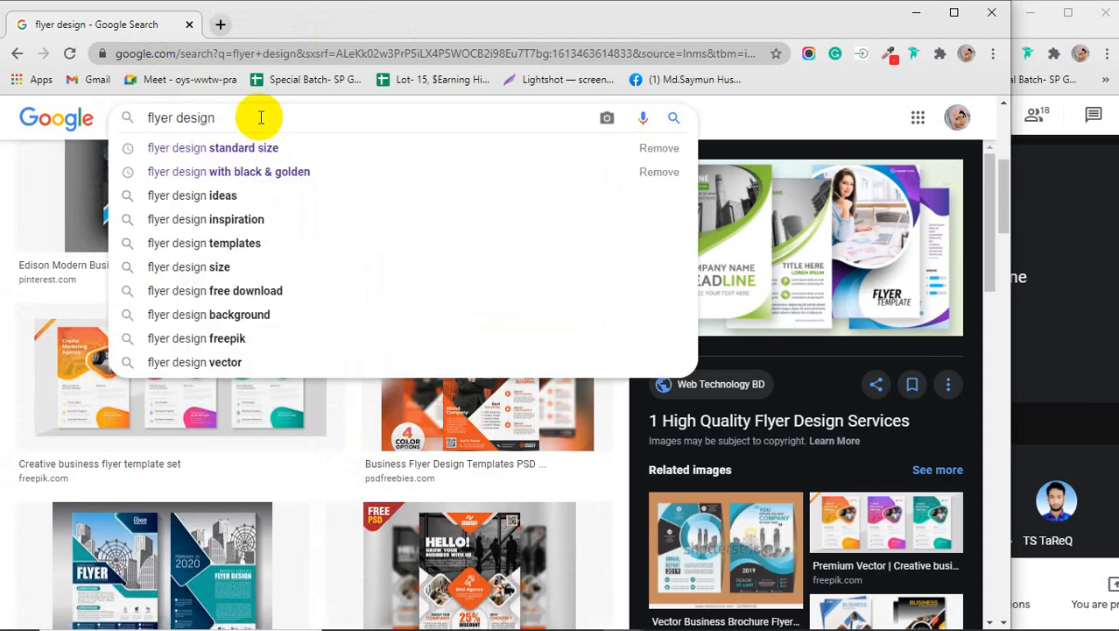
pyautogui.write('ndard')
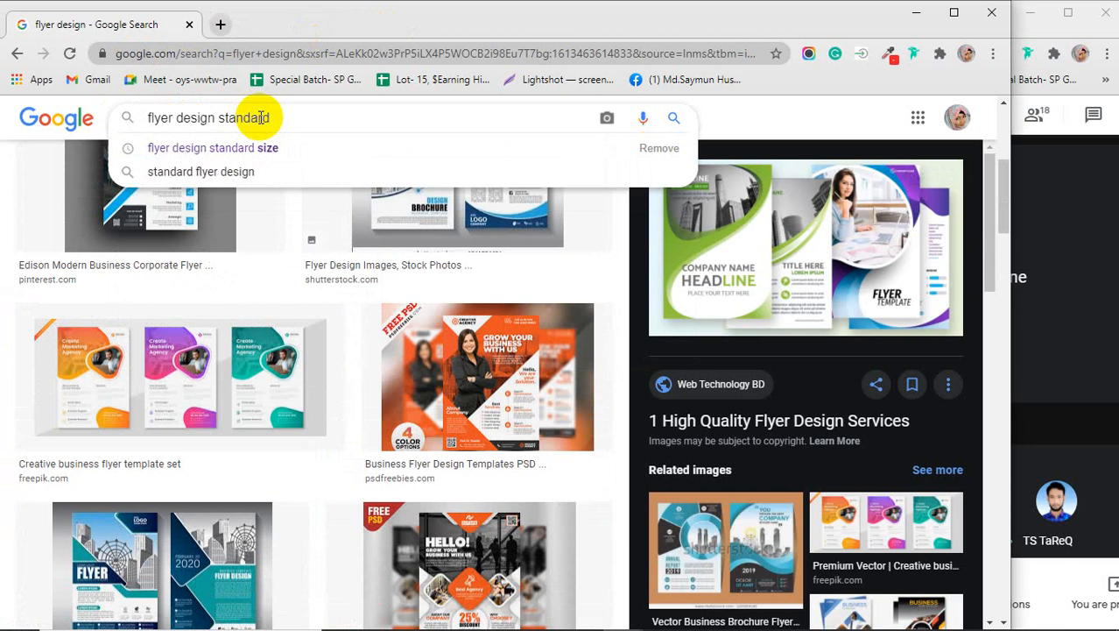
pyautogui.press('Down')
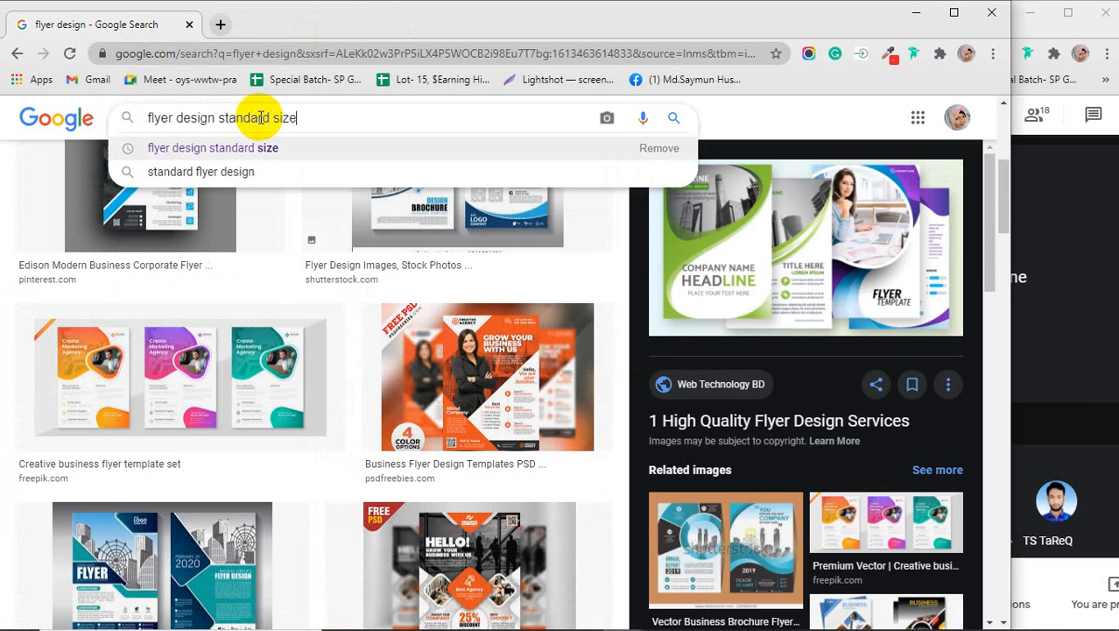
pyautogui.press('Return')
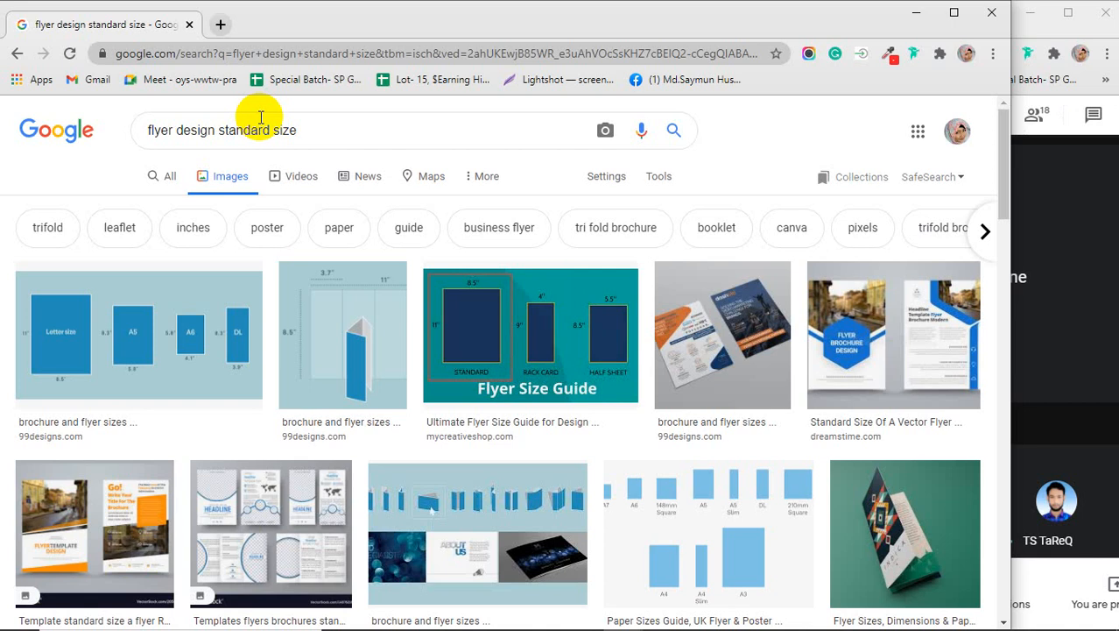
# - Preview the MyCreativeShop flyer size guide and the instantprint paper size table to examine the standard flyer dimensions
pyautogui.click(531, 320)
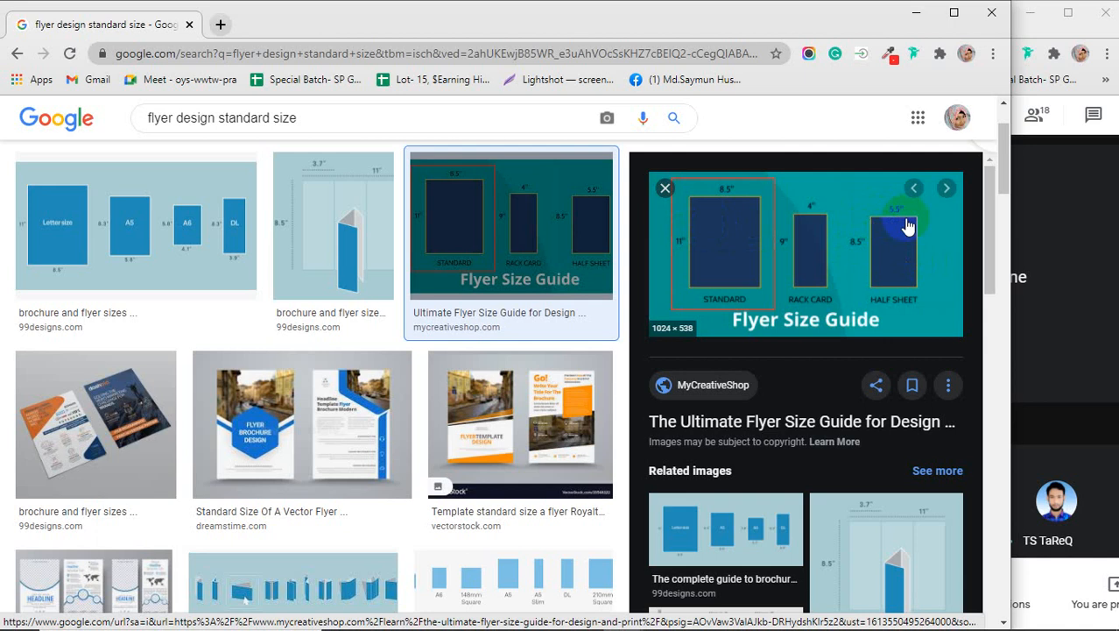
pyautogui.scroll(-5, 418, 380)
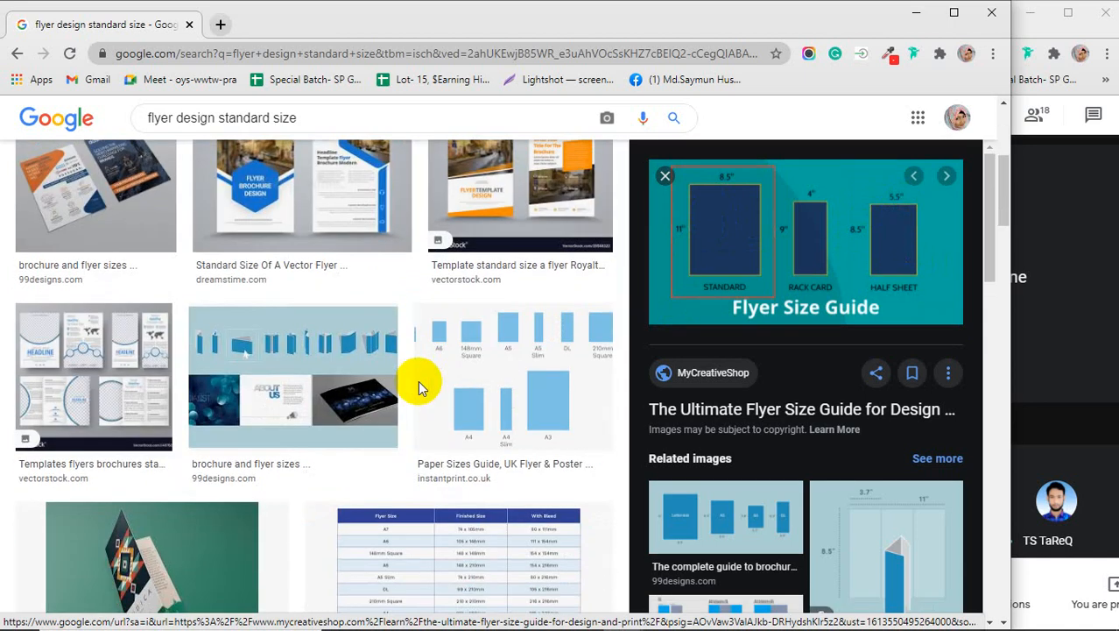
pyautogui.click(389, 337)
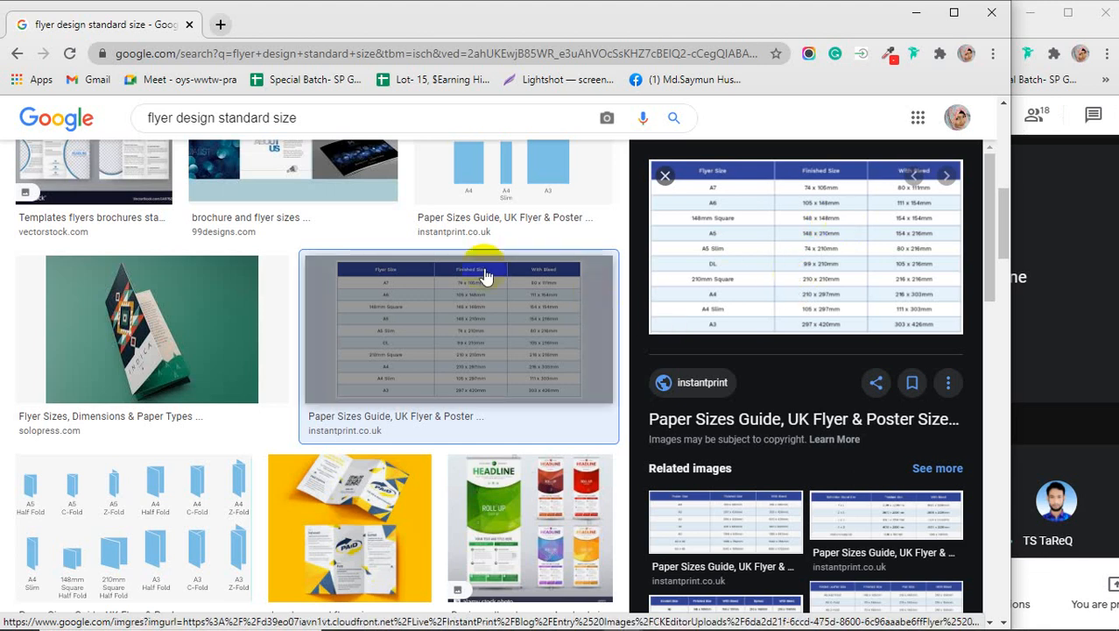
# - Search for "a3 paper size" and show the general web results instead of images
pyautogui.click(307, 121)
pyautogui.moveTo(307, 121); pyautogui.dragTo(150, 125)
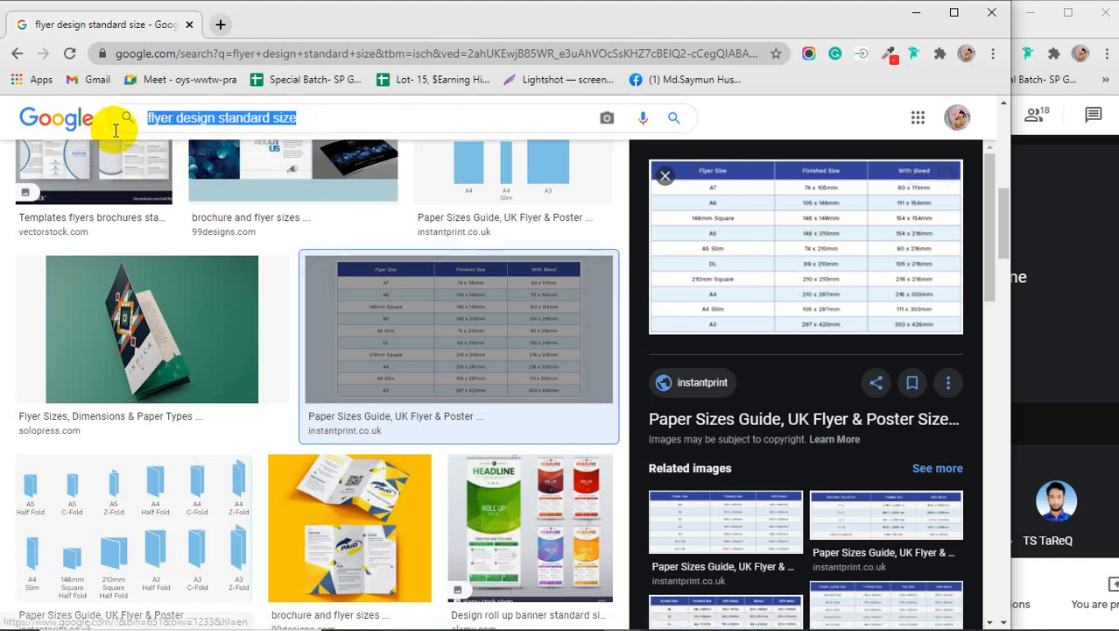
pyautogui.click(337, 123)
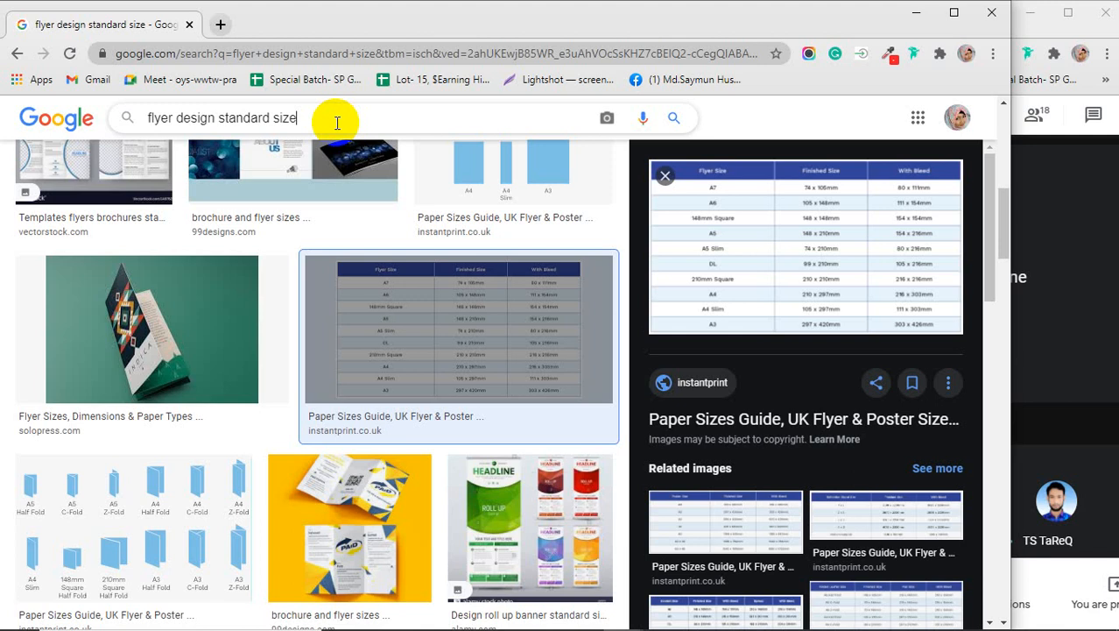
pyautogui.moveTo(272, 117); pyautogui.dragTo(138, 136)
pyautogui.write('a3')
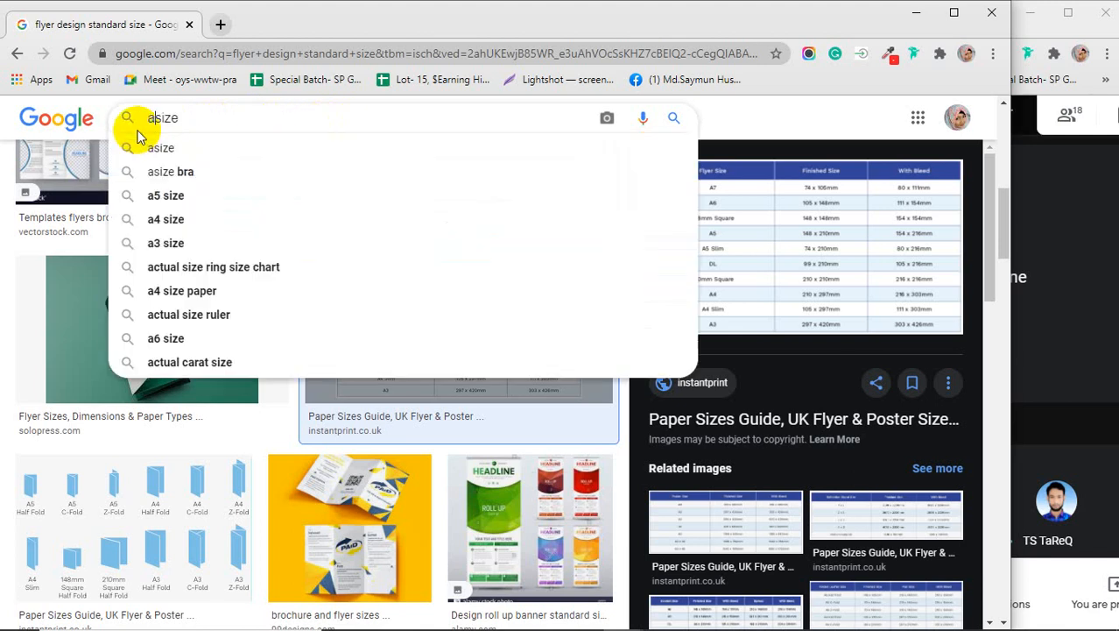
pyautogui.write(' pap')
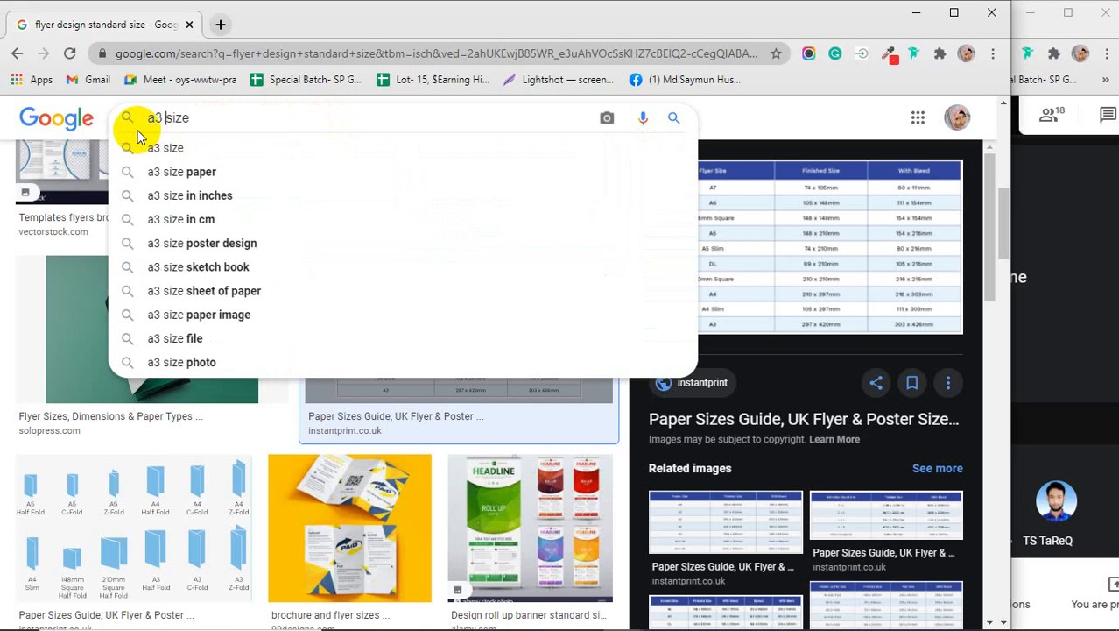
pyautogui.write('er')
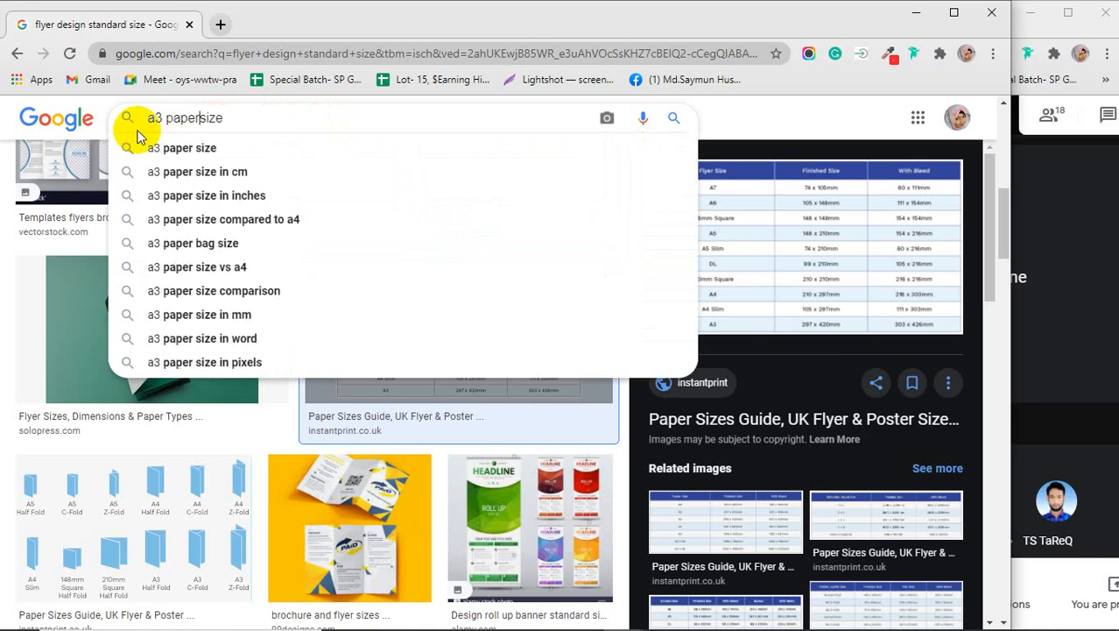
pyautogui.press('Return')
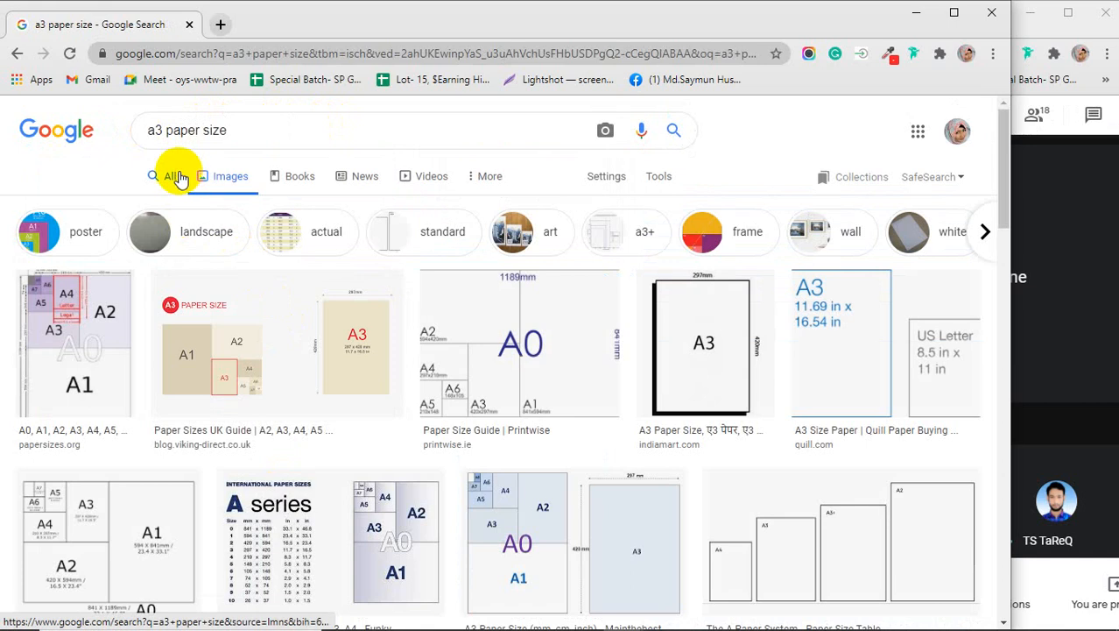
pyautogui.click(169, 175)
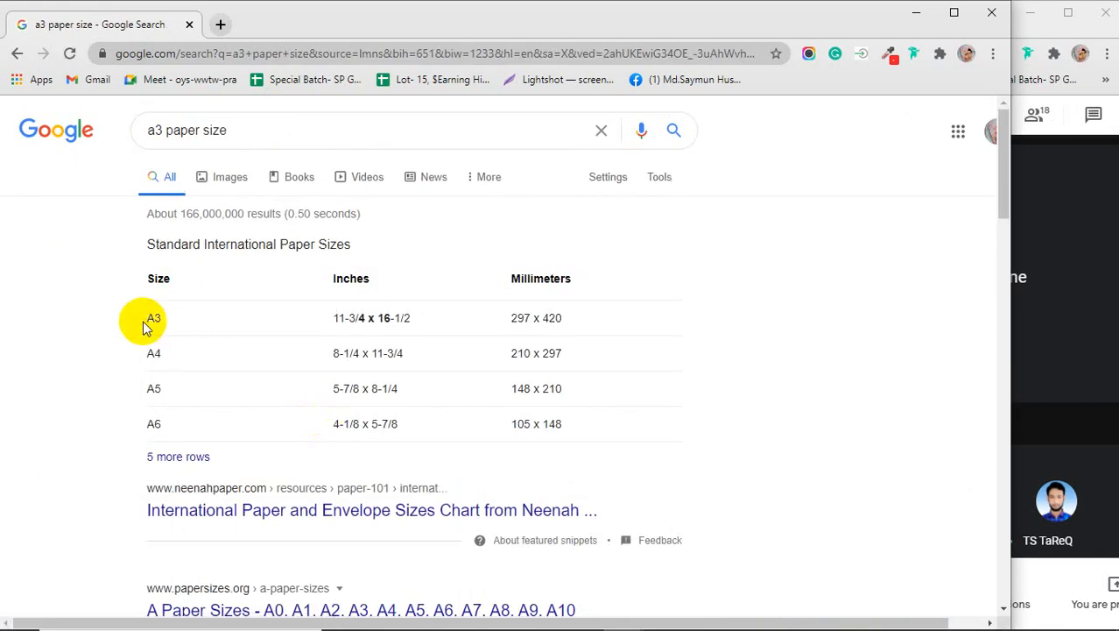
# - Examine the A3 row of the Standard International Paper Sizes table and the results below it
pyautogui.moveTo(143, 321); pyautogui.dragTo(175, 321)
pyautogui.click(302, 317)
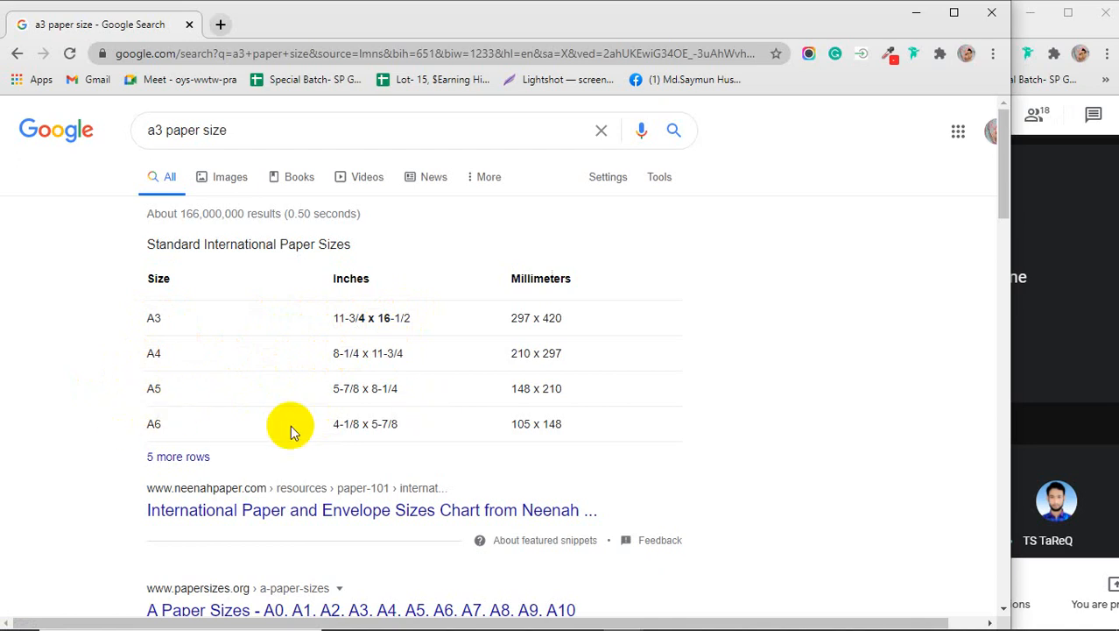
pyautogui.scroll(-3, 101, 446)
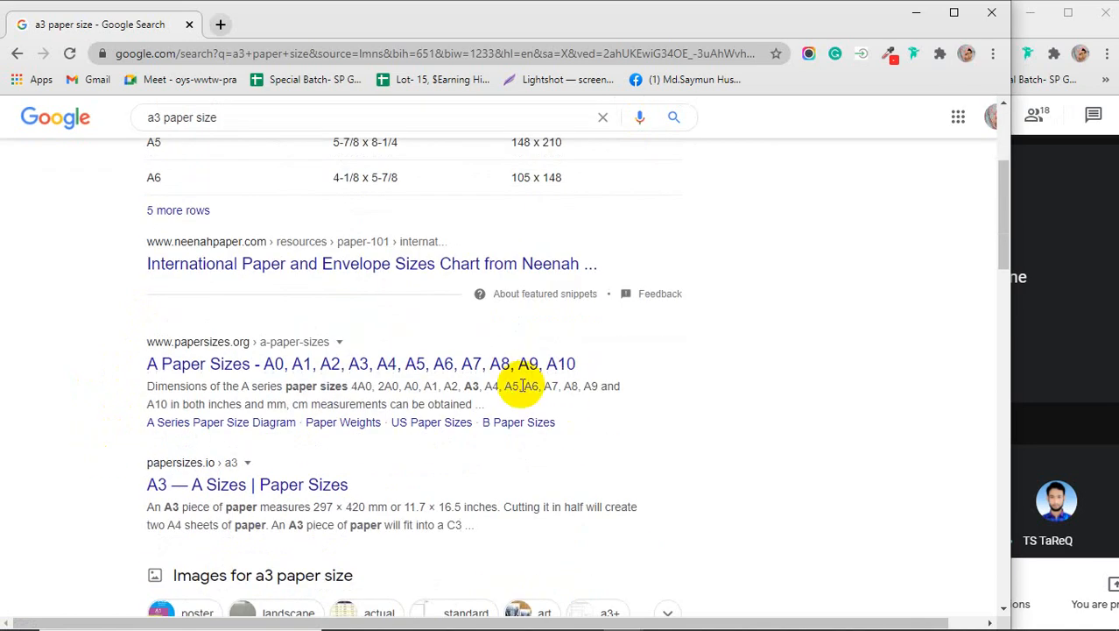
pyautogui.scroll(3, 493, 382)
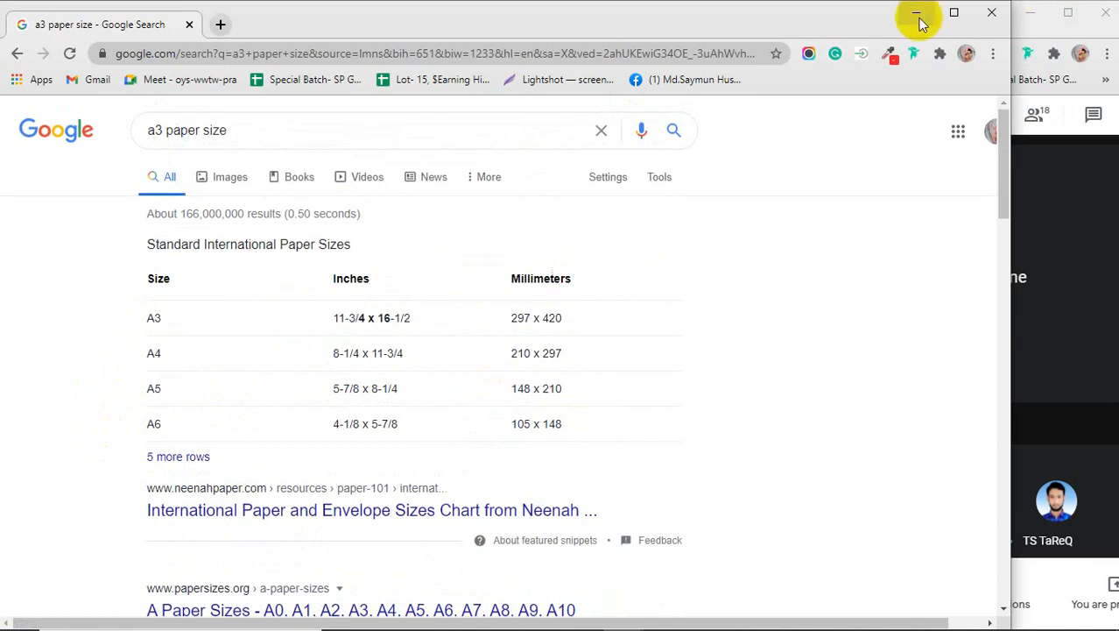
# - Leave the minimized browser on a blank tab and switch to Photoshop, showing its recent files as a list
pyautogui.click(220, 25)
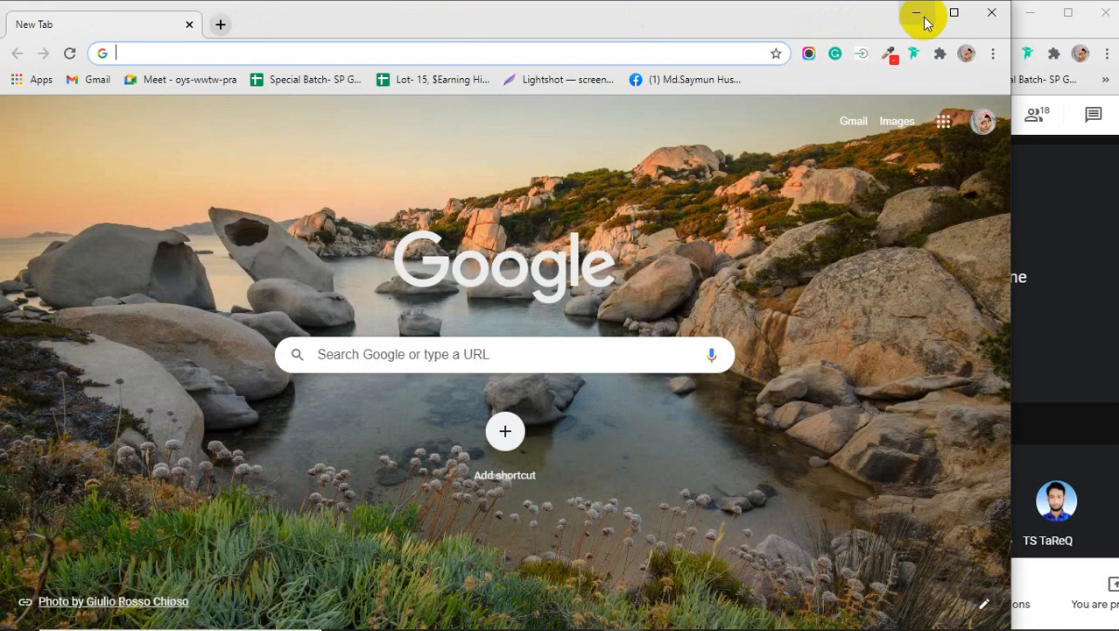
pyautogui.click(922, 16)
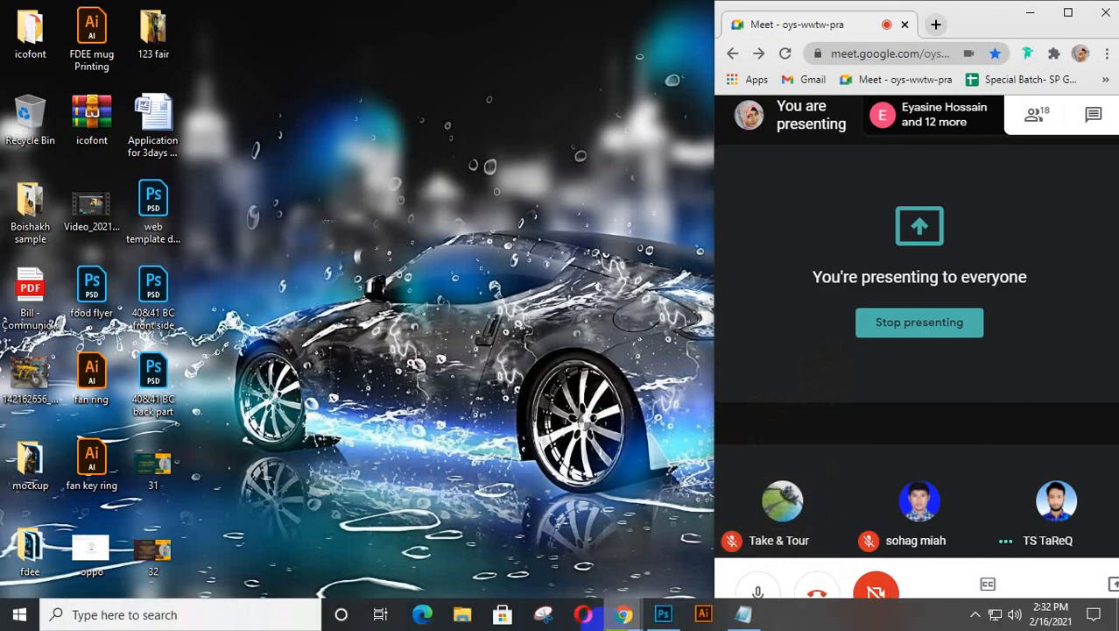
pyautogui.click(663, 616)
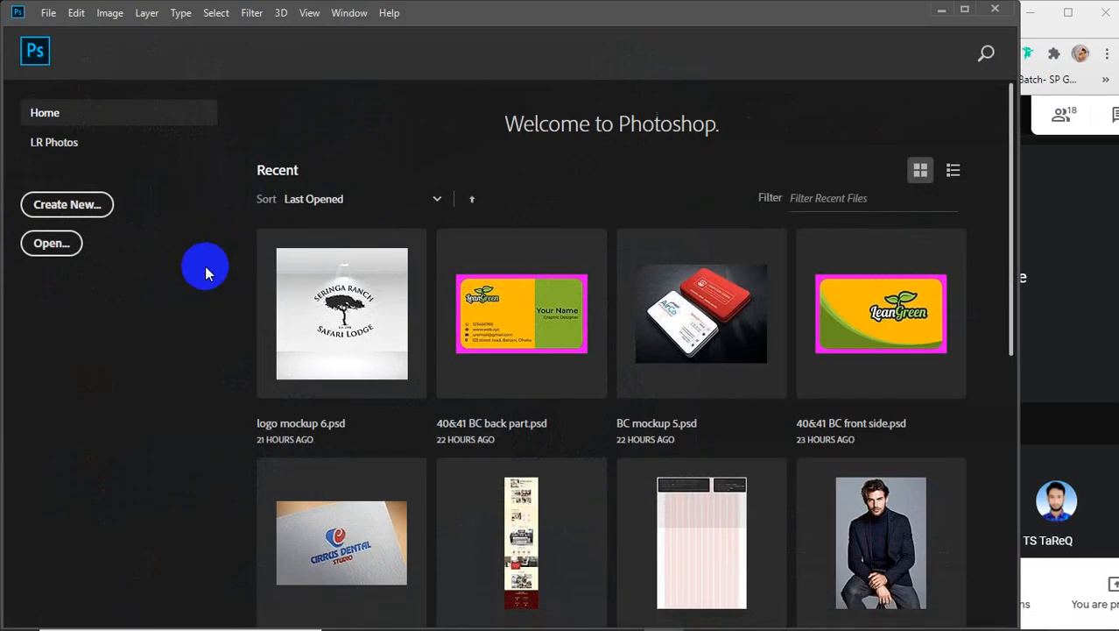
pyautogui.click(955, 170)
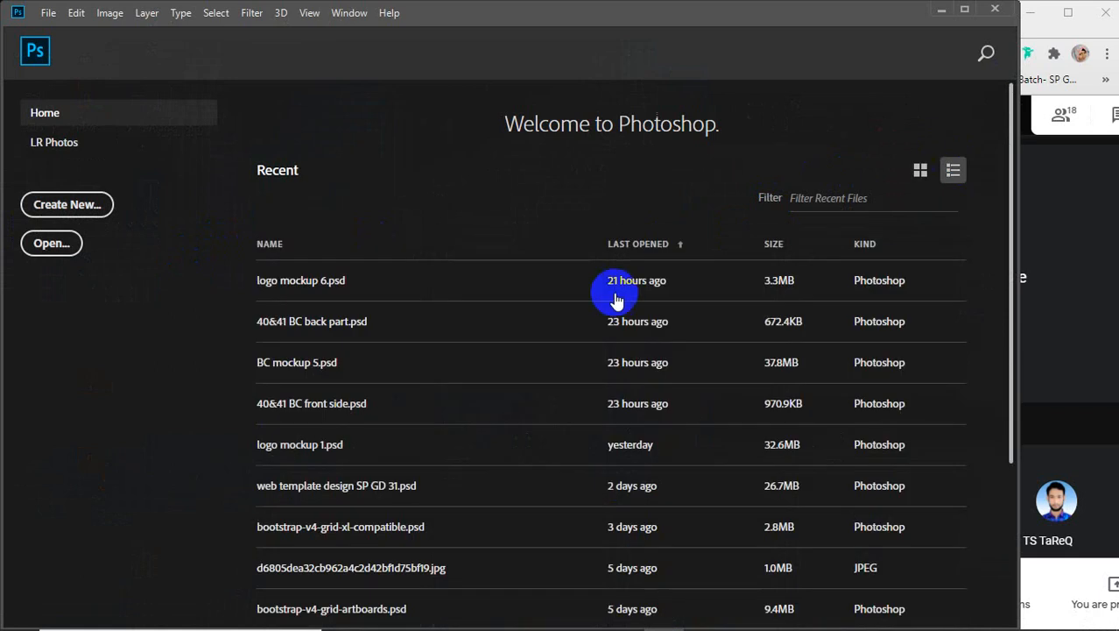
# - Create a new document 8.5 inches wide and 11 inches high
pyautogui.click(69, 247)
pyautogui.click(48, 207)
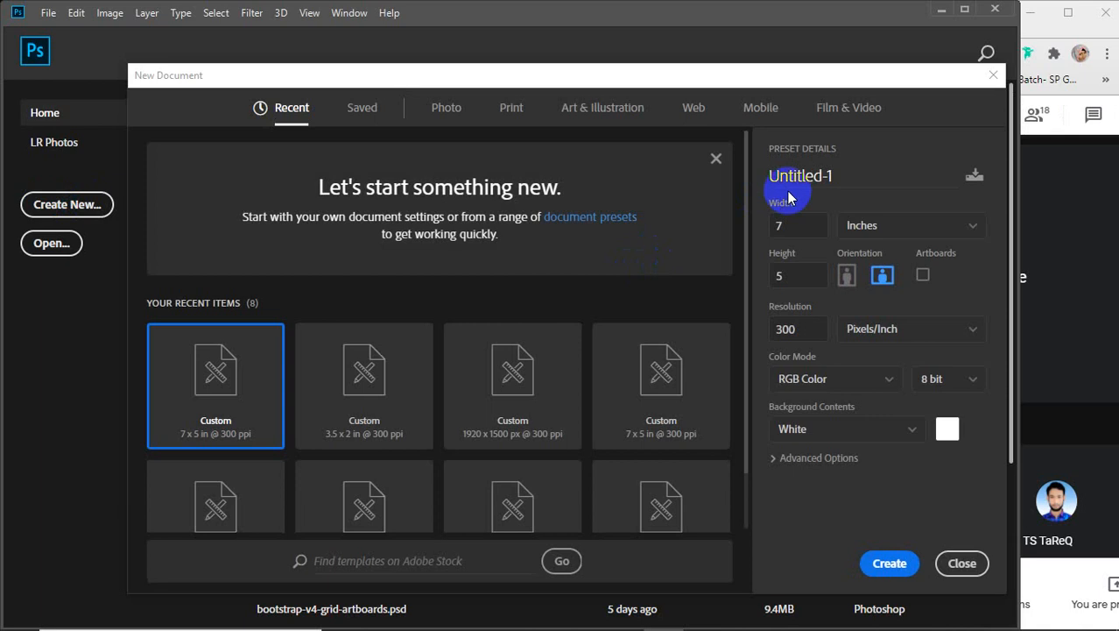
pyautogui.doubleClick(778, 225)
pyautogui.write('8.5')
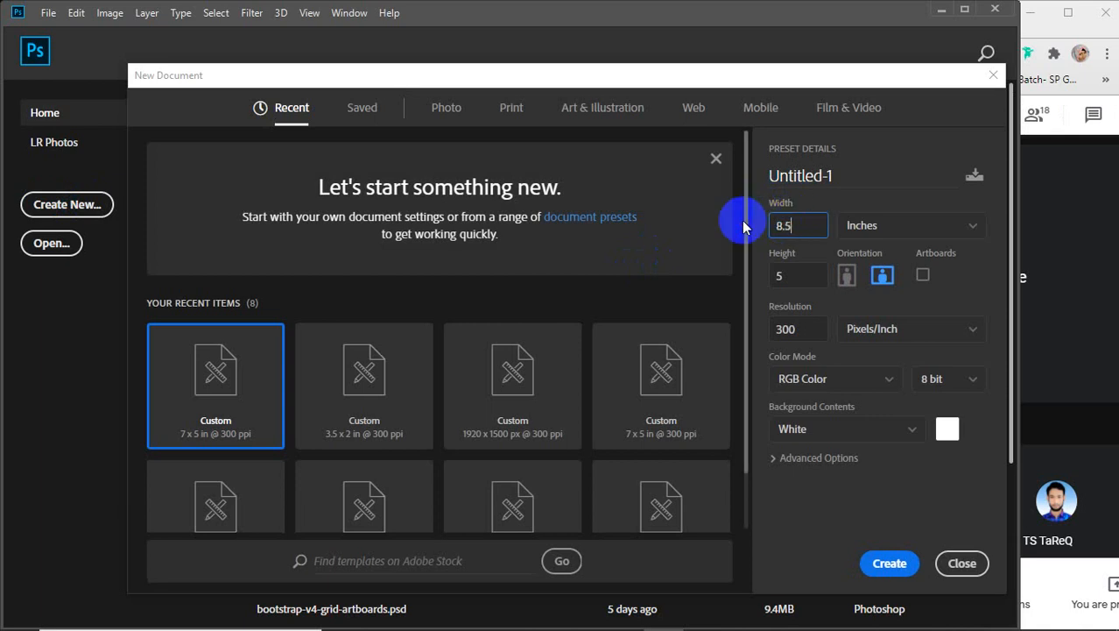
pyautogui.doubleClick(798, 277)
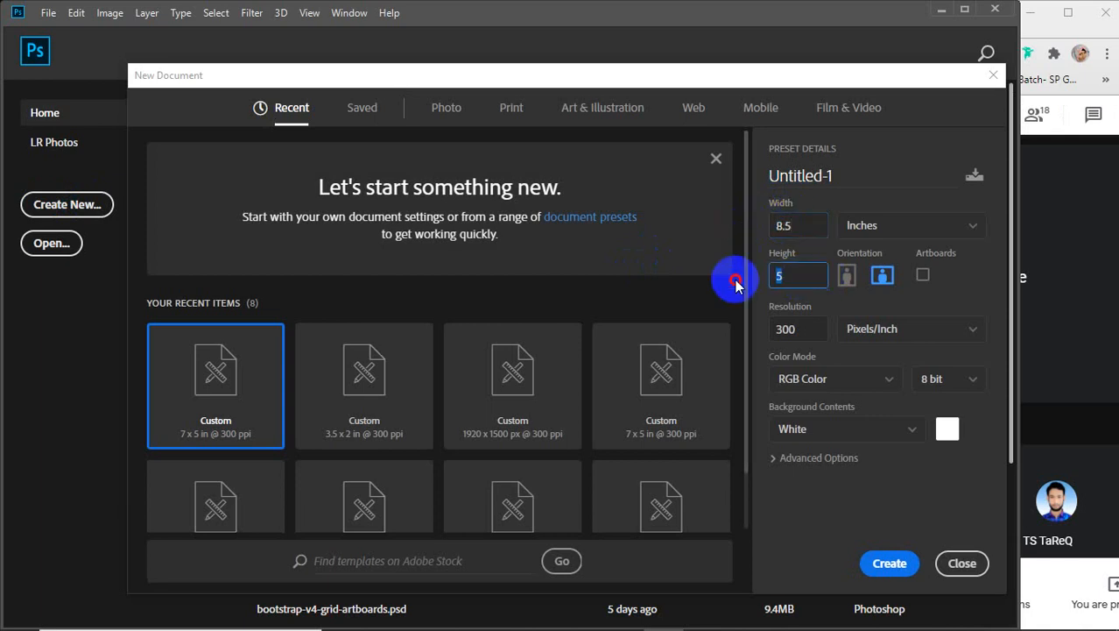
pyautogui.write('11')
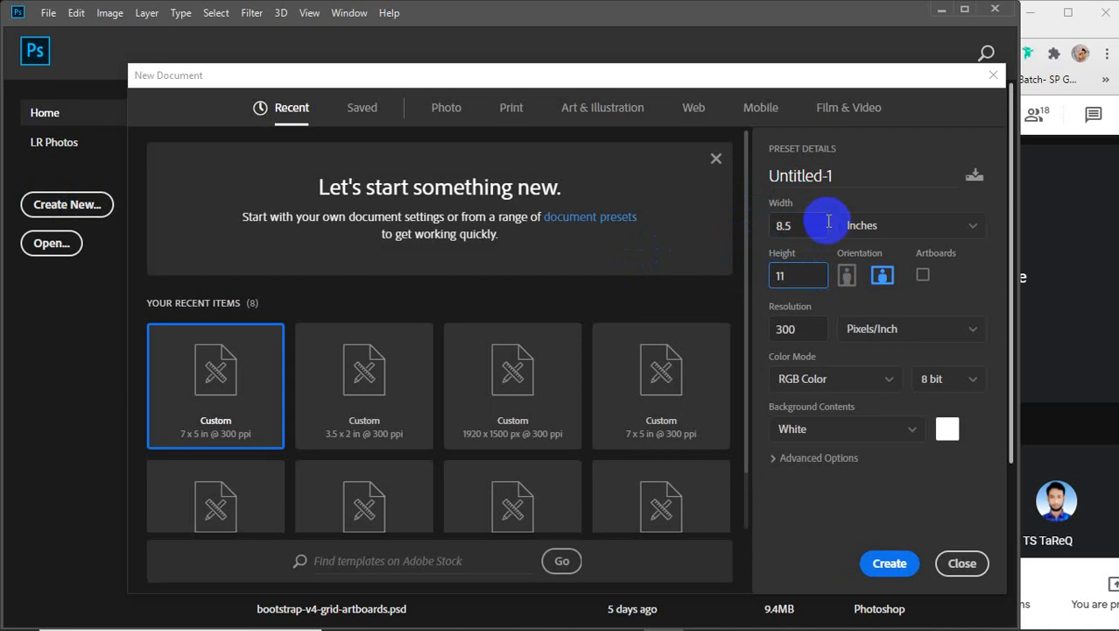
pyautogui.click(799, 225)
pyautogui.click(803, 274)
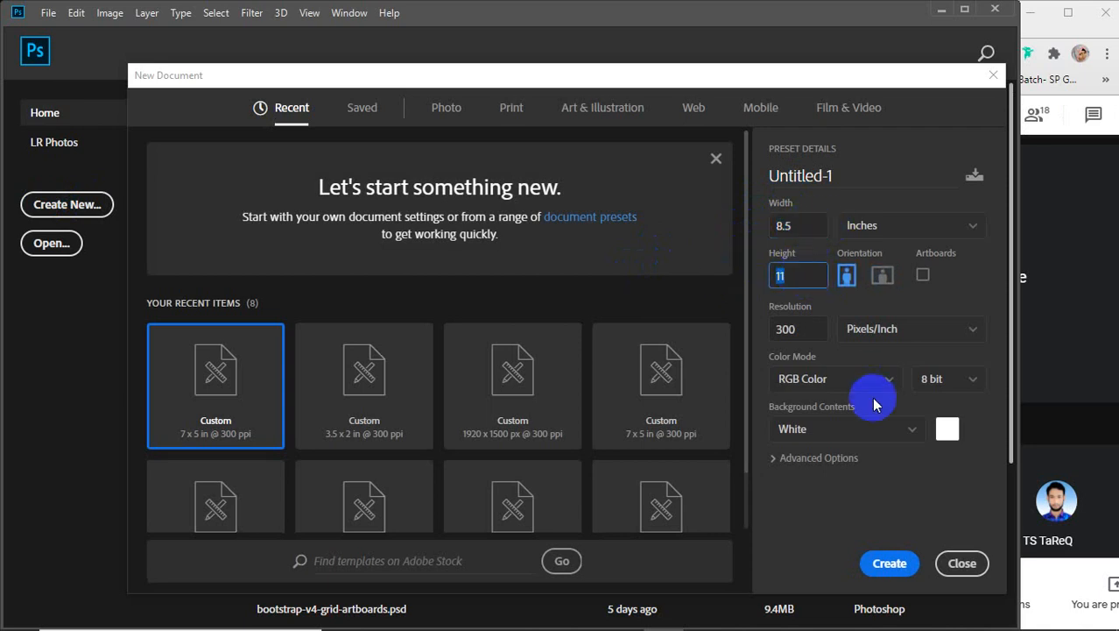
pyautogui.click(882, 569)
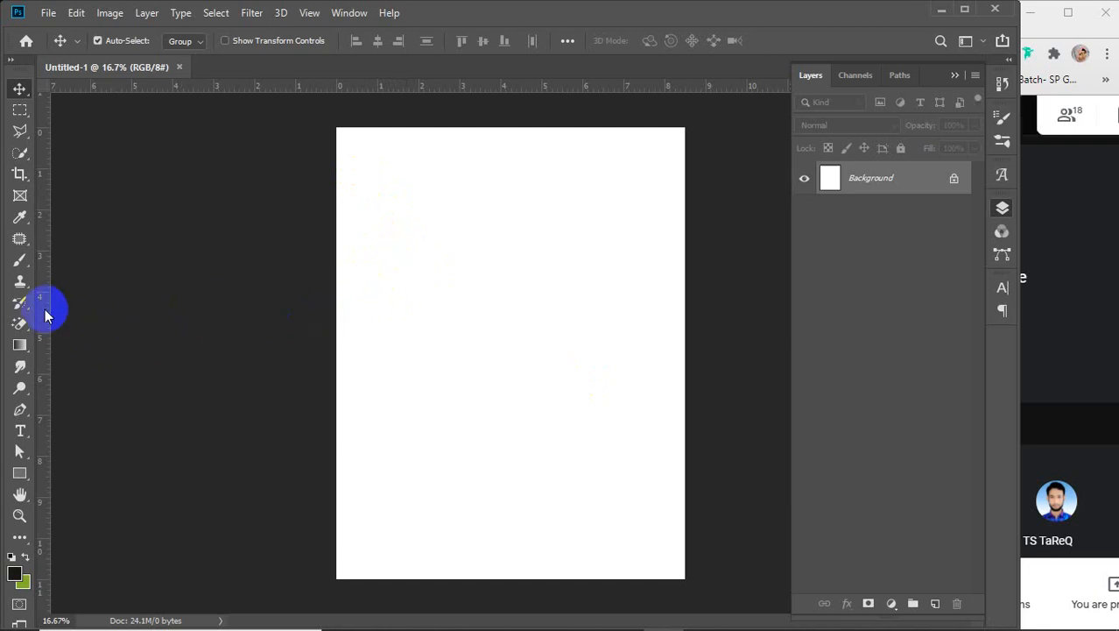
# - Place guides along all four edges of the page to mark the trim size
pyautogui.moveTo(45, 310); pyautogui.dragTo(335, 324)
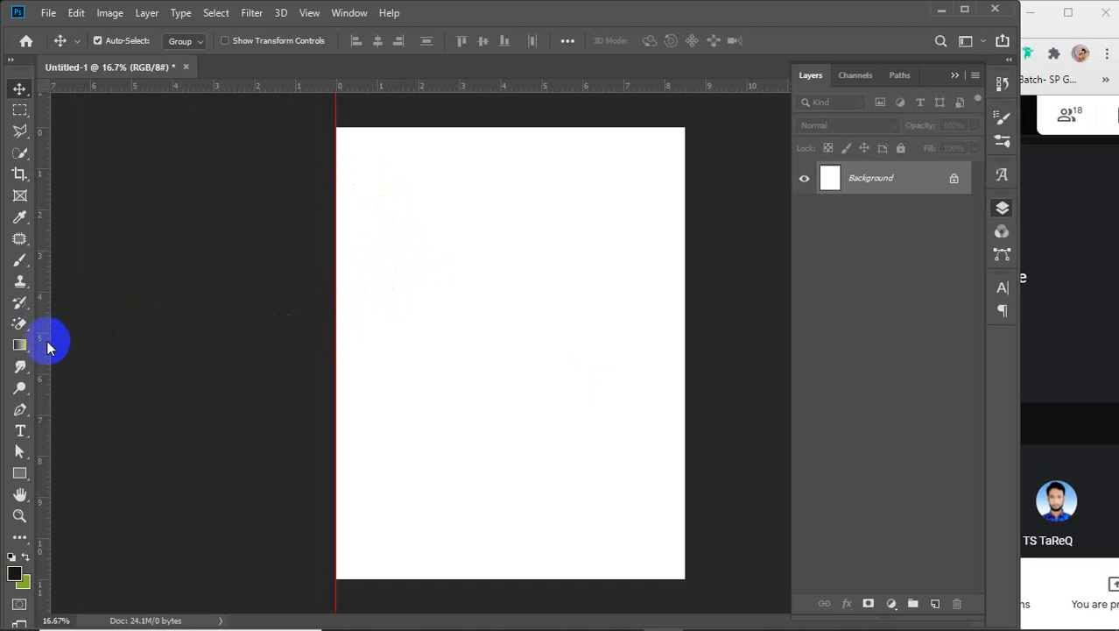
pyautogui.moveTo(45, 342); pyautogui.dragTo(684, 337)
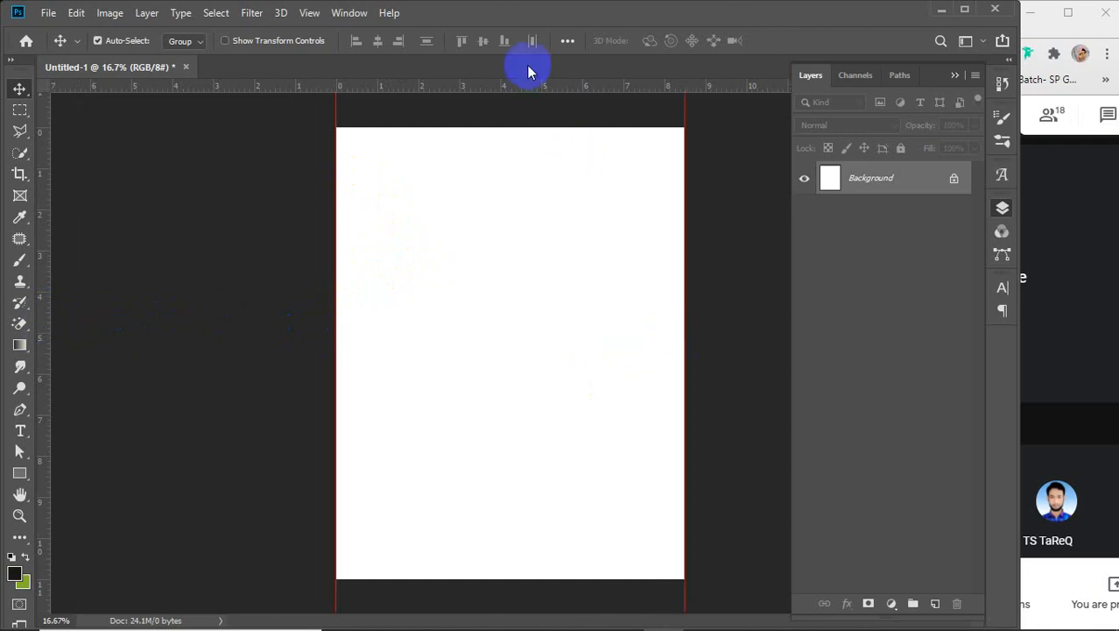
pyautogui.moveTo(517, 86); pyautogui.dragTo(471, 545)
pyautogui.moveTo(468, 574); pyautogui.dragTo(467, 578)
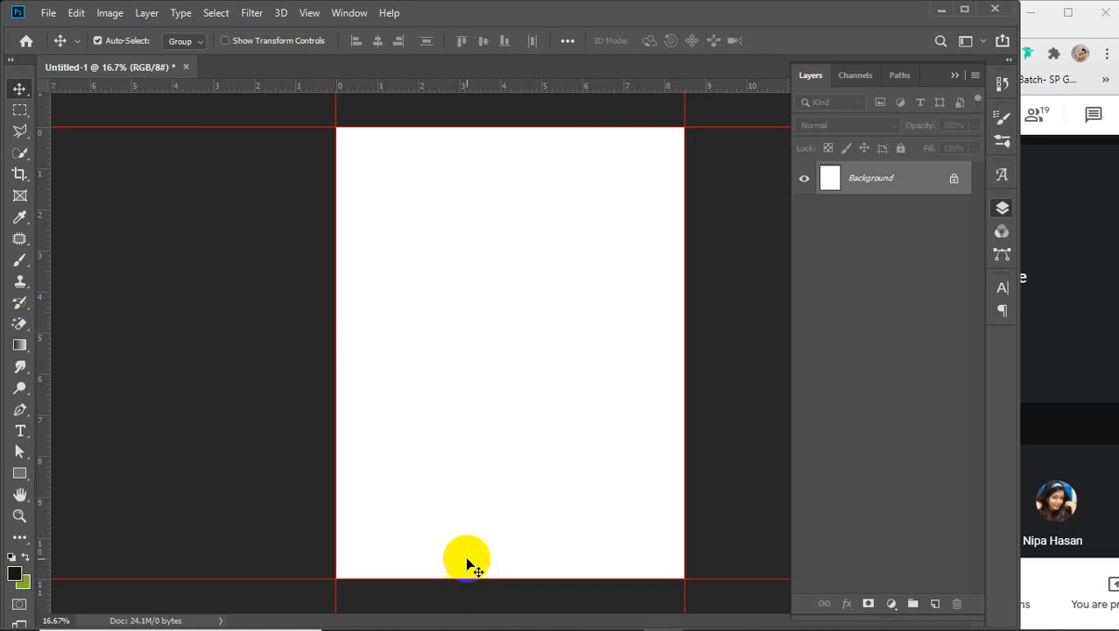
# - Enlarge the canvas relative to its current size by 0.25 inches in both width and height, anchored at the centre
pyautogui.click(111, 18)
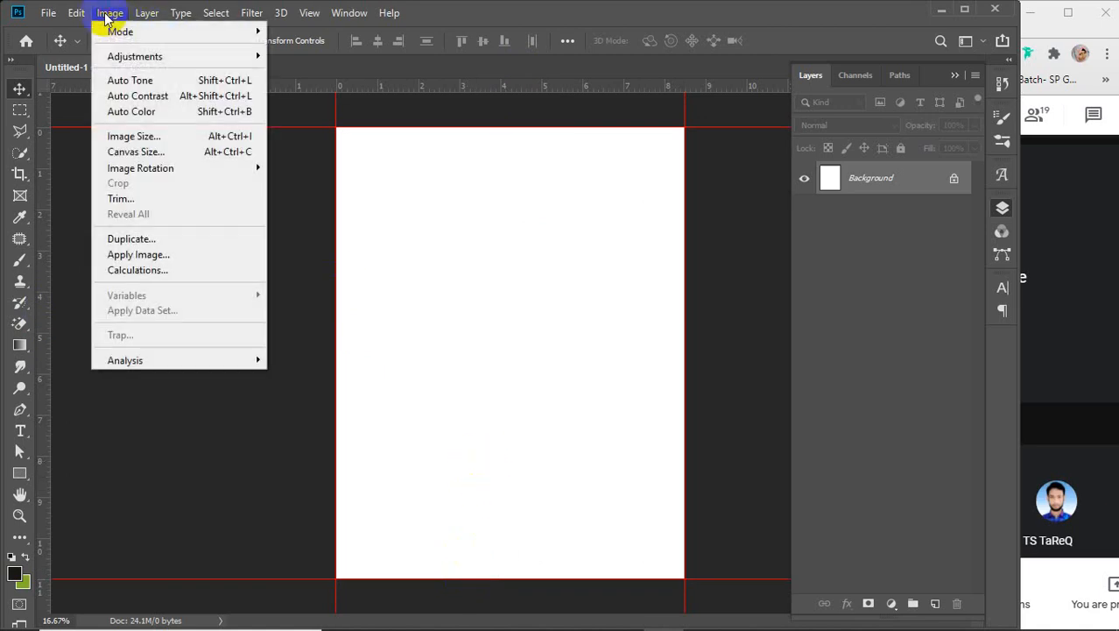
pyautogui.click(128, 151)
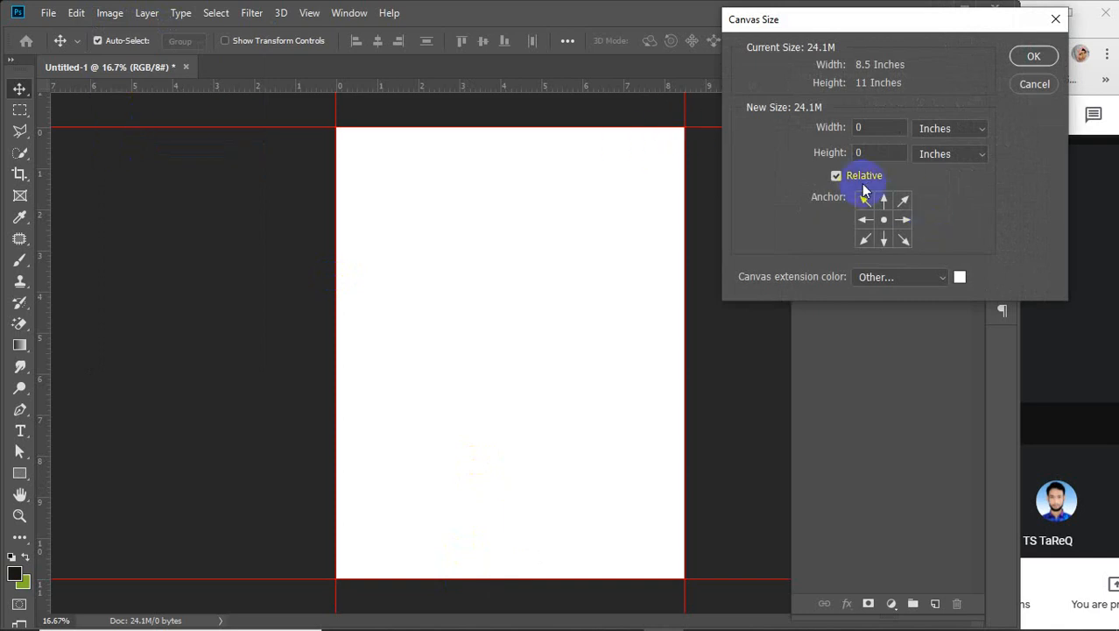
pyautogui.click(838, 177)
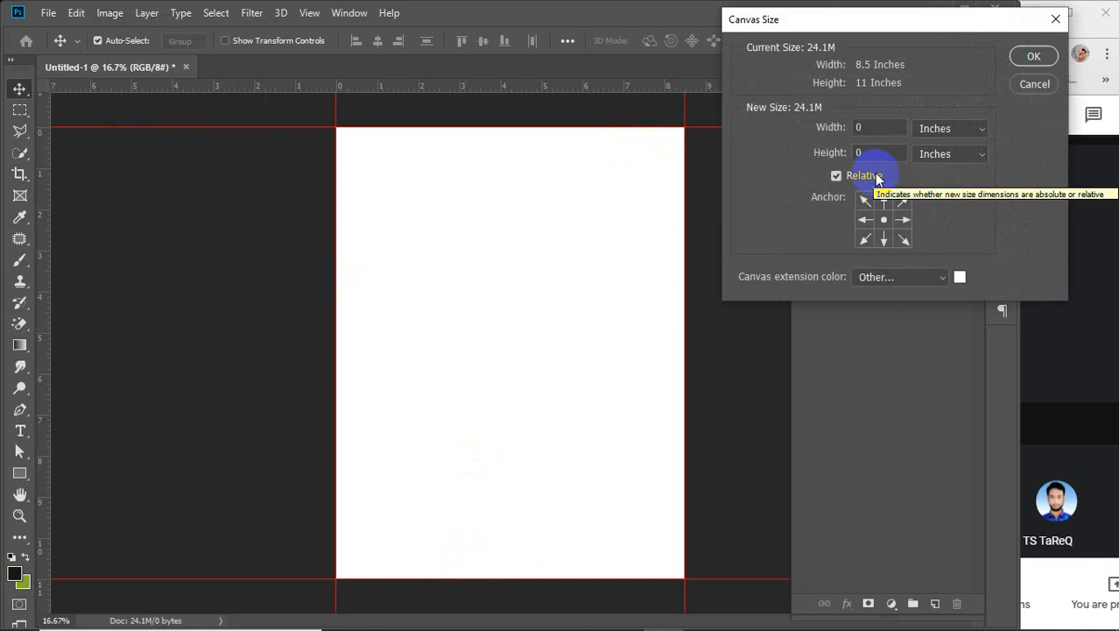
pyautogui.click(873, 129)
pyautogui.write('.25')
pyautogui.click(875, 154)
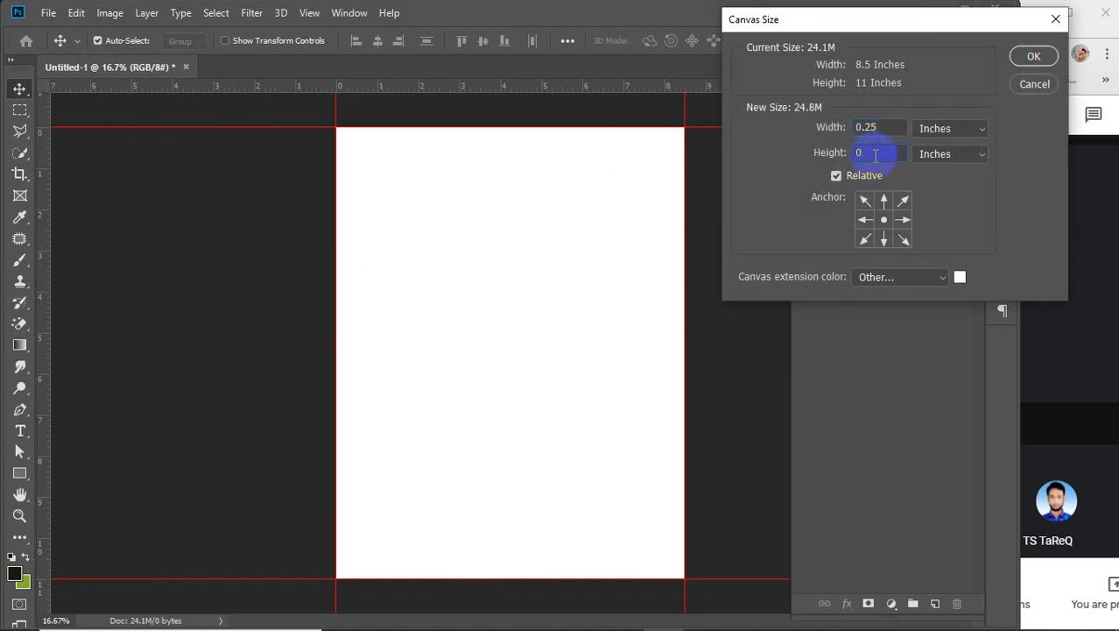
pyautogui.write('.25')
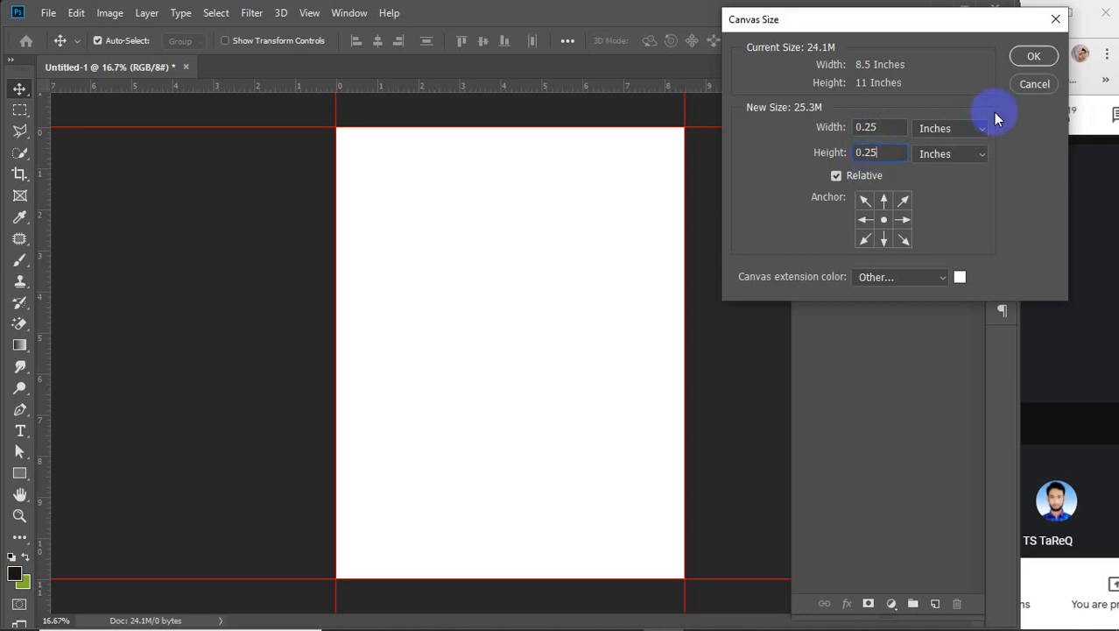
pyautogui.click(1033, 55)
pyautogui.click(830, 178)
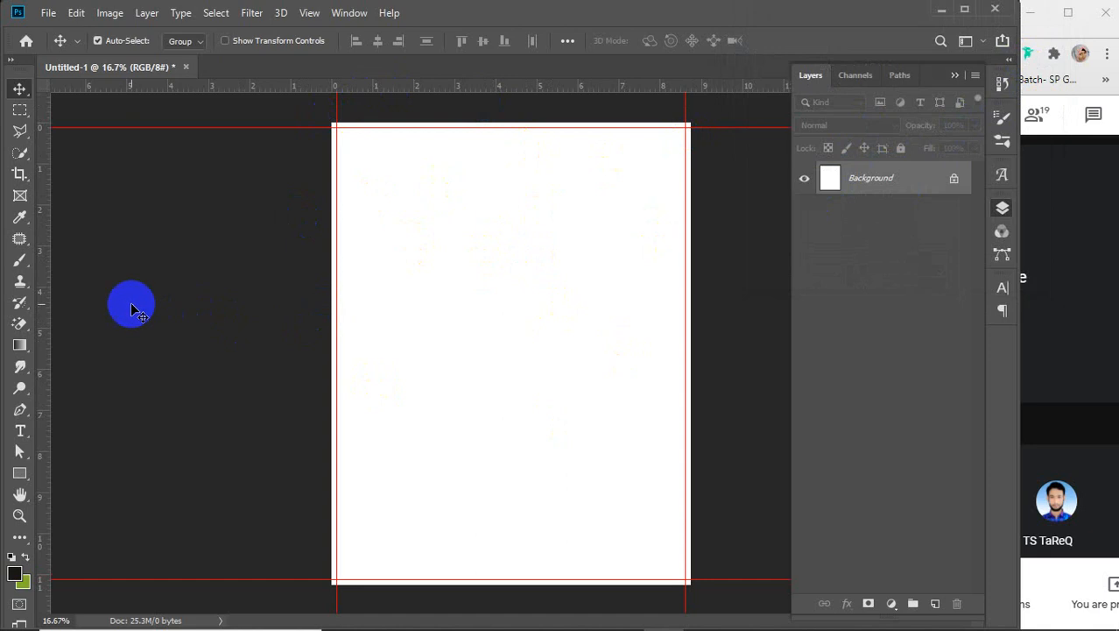
# - Add guides along all four outer edges of the enlarged canvas to mark the bleed
pyautogui.moveTo(41, 313); pyautogui.dragTo(332, 306)
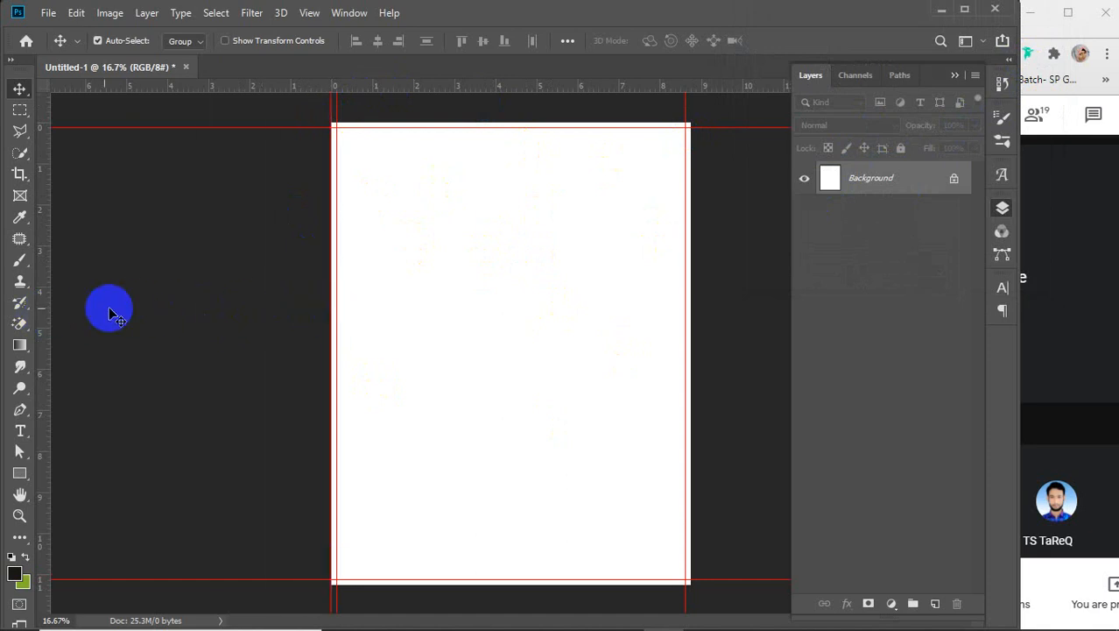
pyautogui.moveTo(40, 312); pyautogui.dragTo(691, 331)
pyautogui.moveTo(475, 87); pyautogui.dragTo(476, 121)
pyautogui.moveTo(467, 88); pyautogui.dragTo(445, 582)
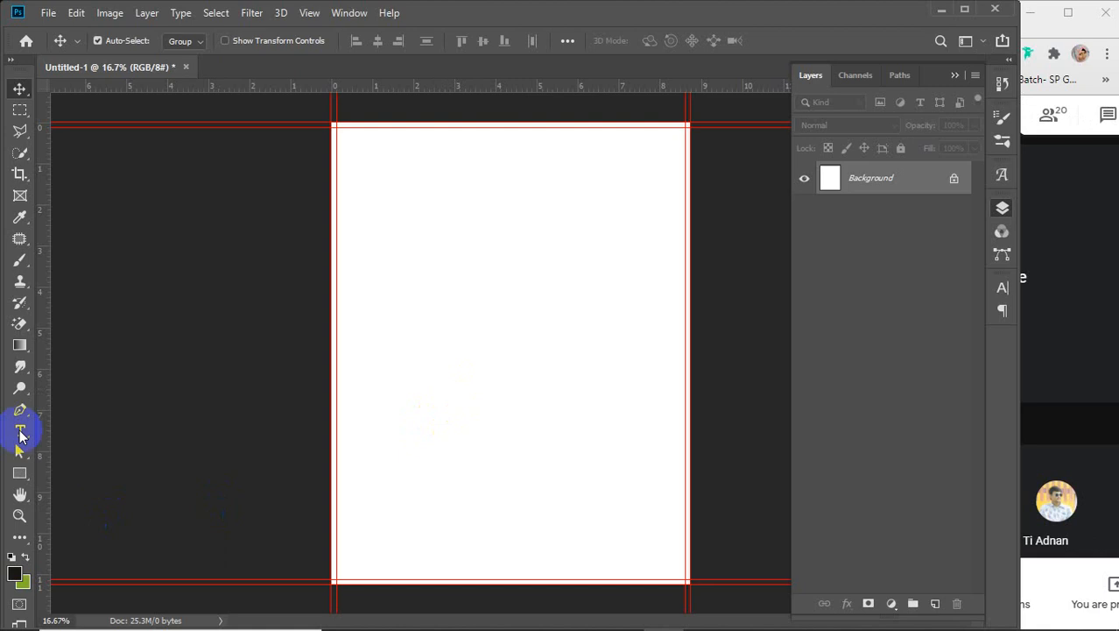
# - Create a black rectangle 3.5 in wide and 2 in high on the page
pyautogui.click(19, 473)
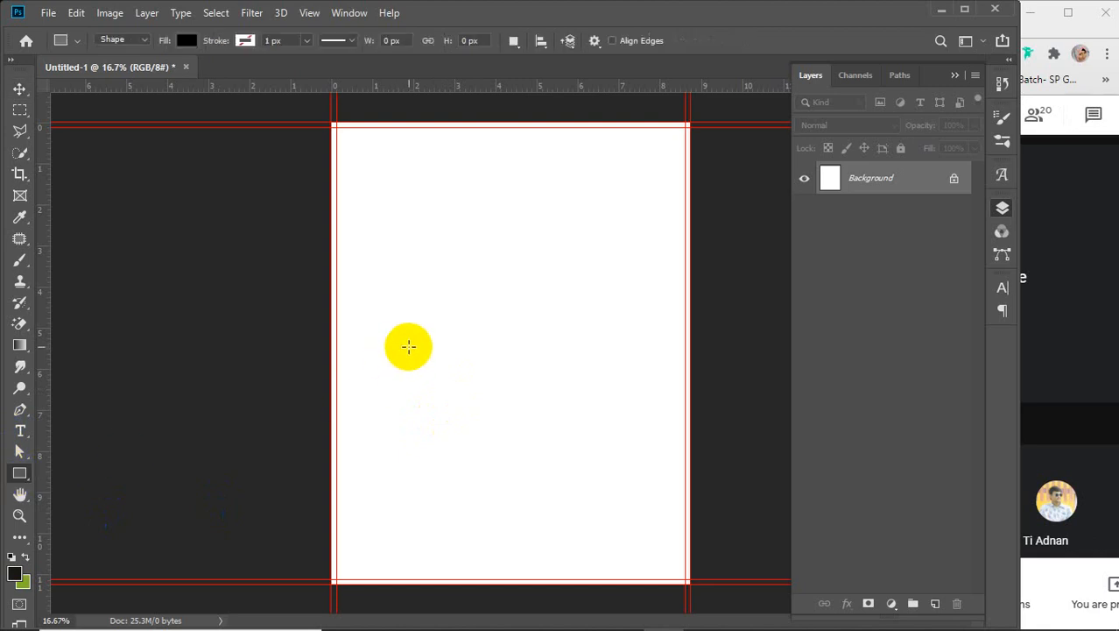
pyautogui.click(463, 310)
pyautogui.write('3.5in')
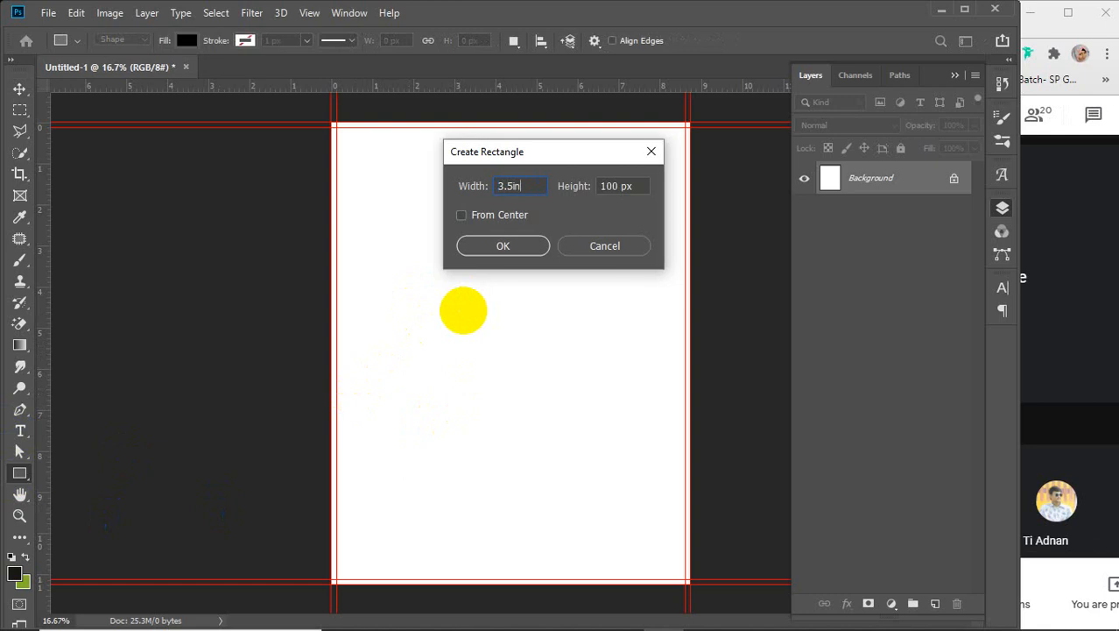
pyautogui.press('Tab')
pyautogui.write('2in')
pyautogui.press('Return')
pyautogui.press('v')
pyautogui.click(545, 380)
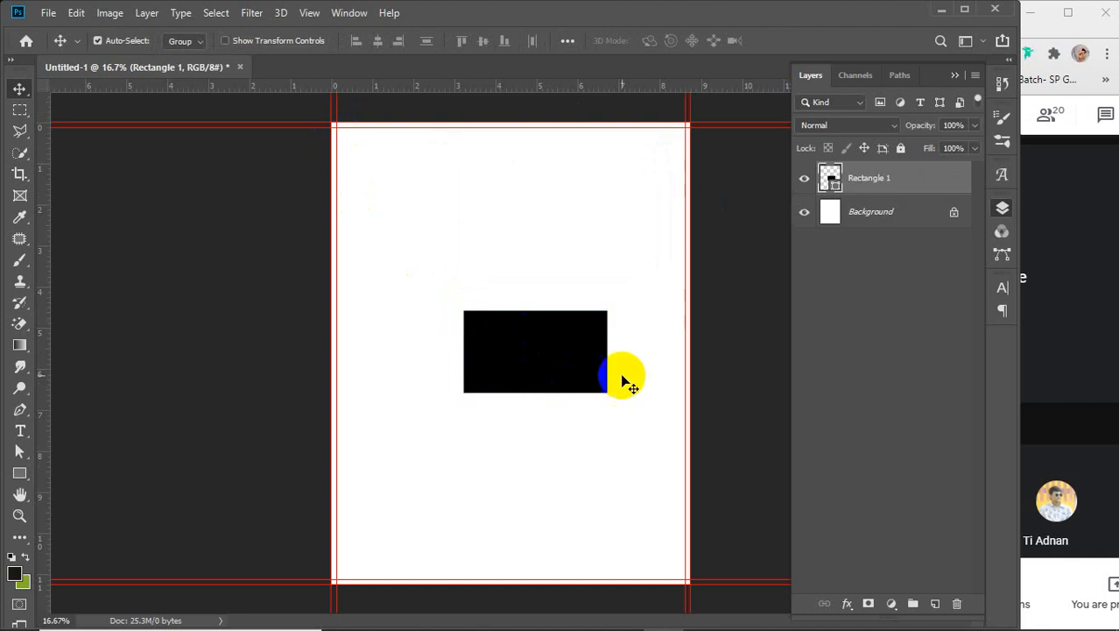
# - Align the rectangle with the upper-left trim guides and duplicate it into a grid of two columns and five rows
pyautogui.moveTo(573, 360)
pyautogui.mouseDown()
pyautogui.moveTo(516, 249)
pyautogui.moveTo(459, 185)
pyautogui.moveTo(446, 188)
pyautogui.moveTo(593, 201)
pyautogui.moveTo(578, 201)
pyautogui.mouseUp()
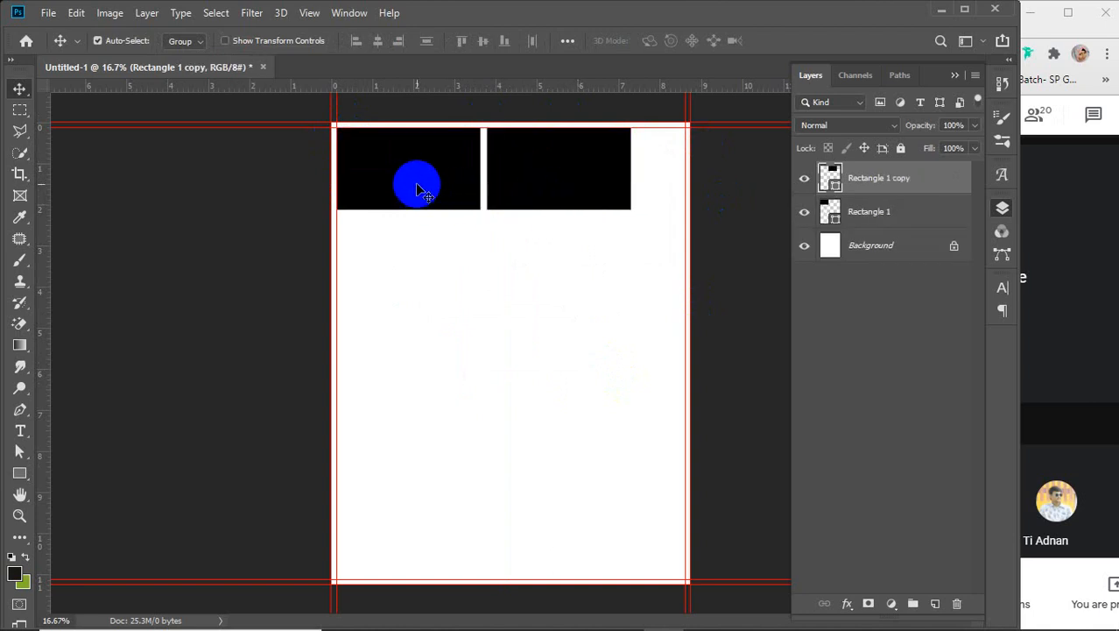
pyautogui.keyDown('shift'); pyautogui.click(440, 186); pyautogui.keyUp('shift')
pyautogui.moveTo(445, 187); pyautogui.dragTo(445, 451)
pyautogui.moveTo(445, 451); pyautogui.dragTo(445, 540)
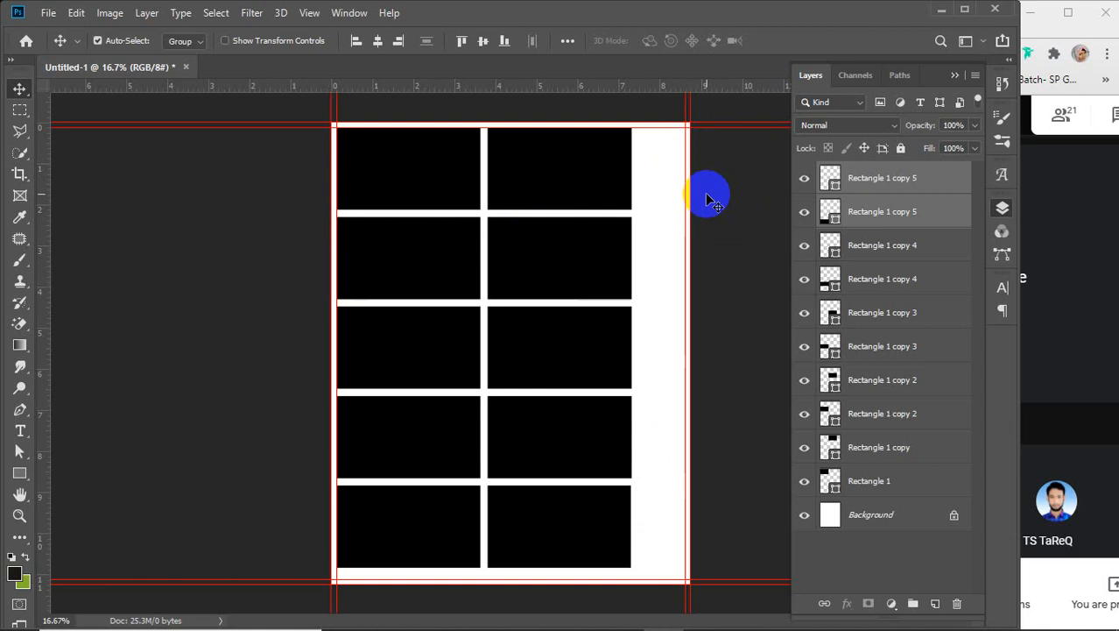
# - Delete all ten rectangles from the page
pyautogui.moveTo(653, 163); pyautogui.dragTo(405, 499)
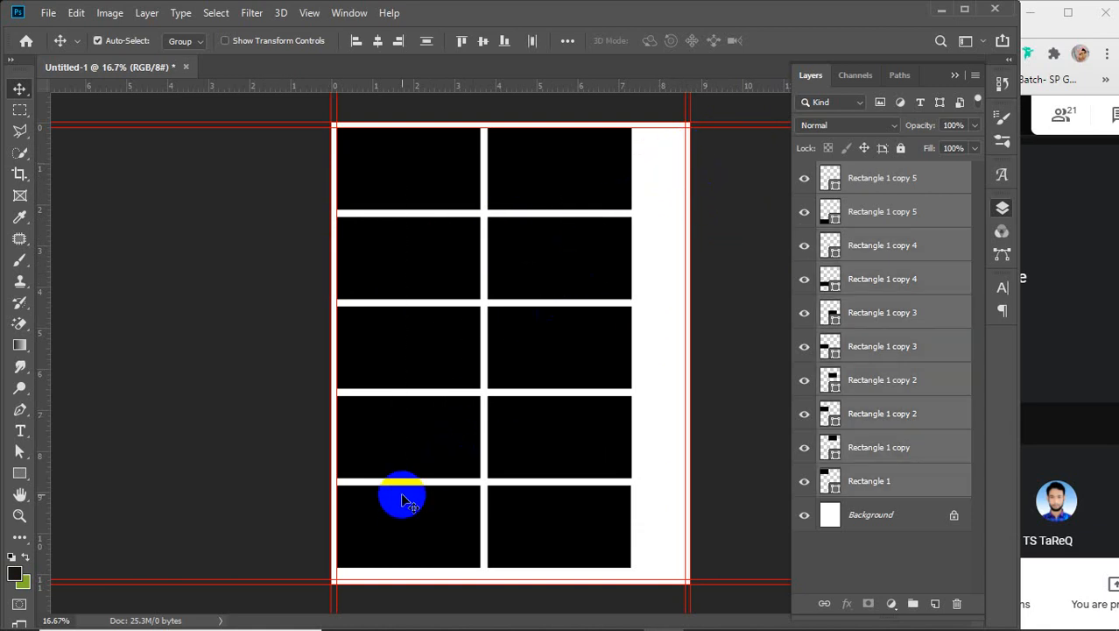
pyautogui.press('Delete')
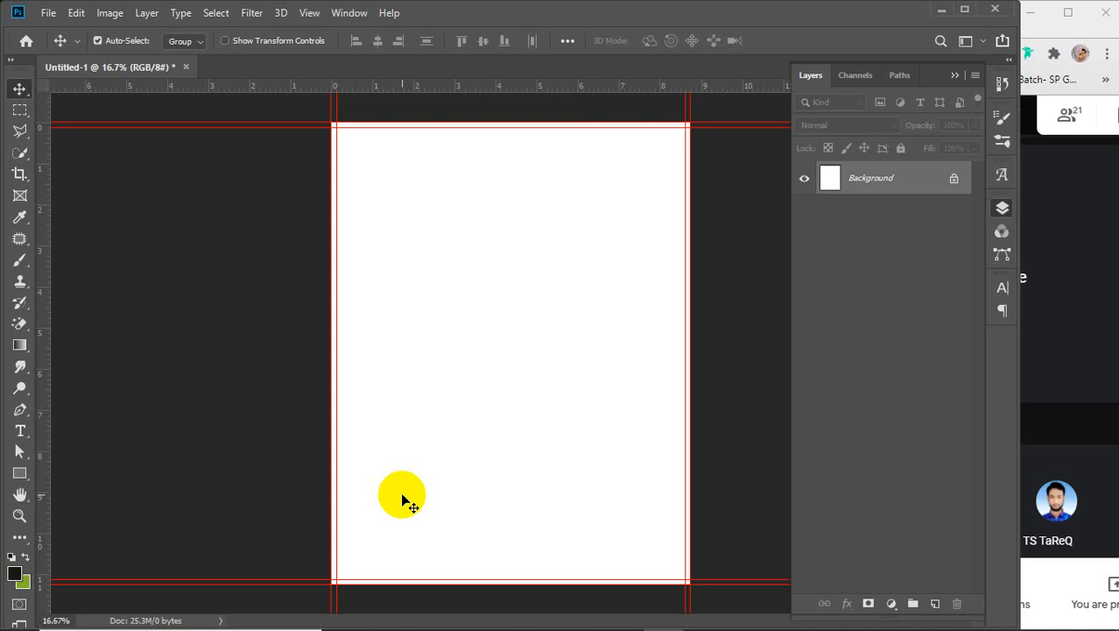
# - Switch to Chrome and search Google for "flyer design", showing the image results
pyautogui.moveTo(433, 623)
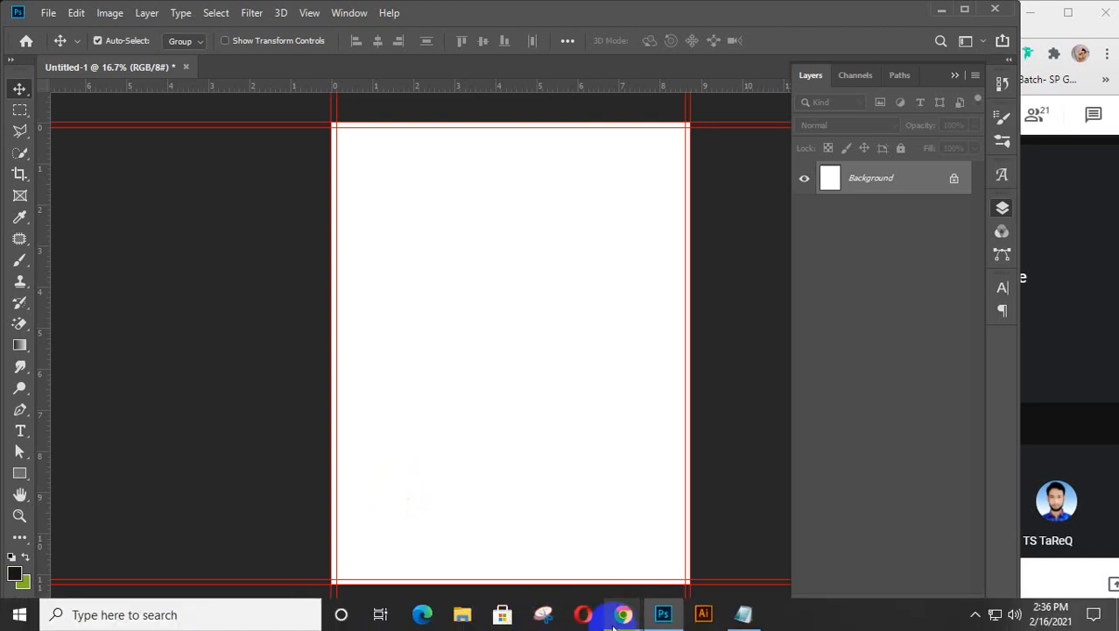
pyautogui.moveTo(623, 616)
pyautogui.click(741, 544)
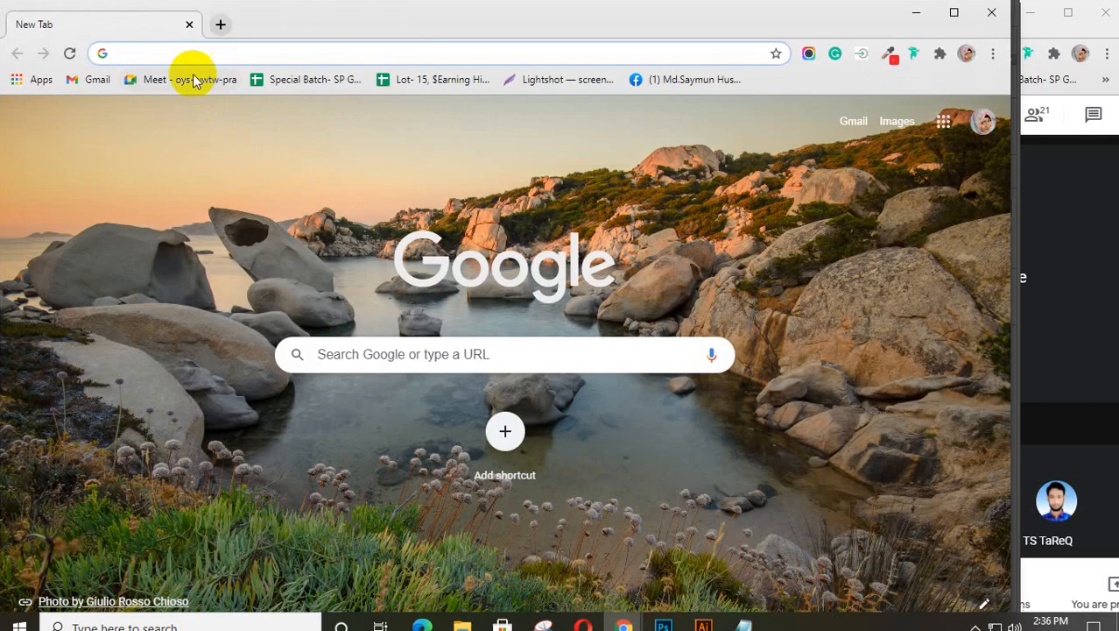
pyautogui.write('fl')
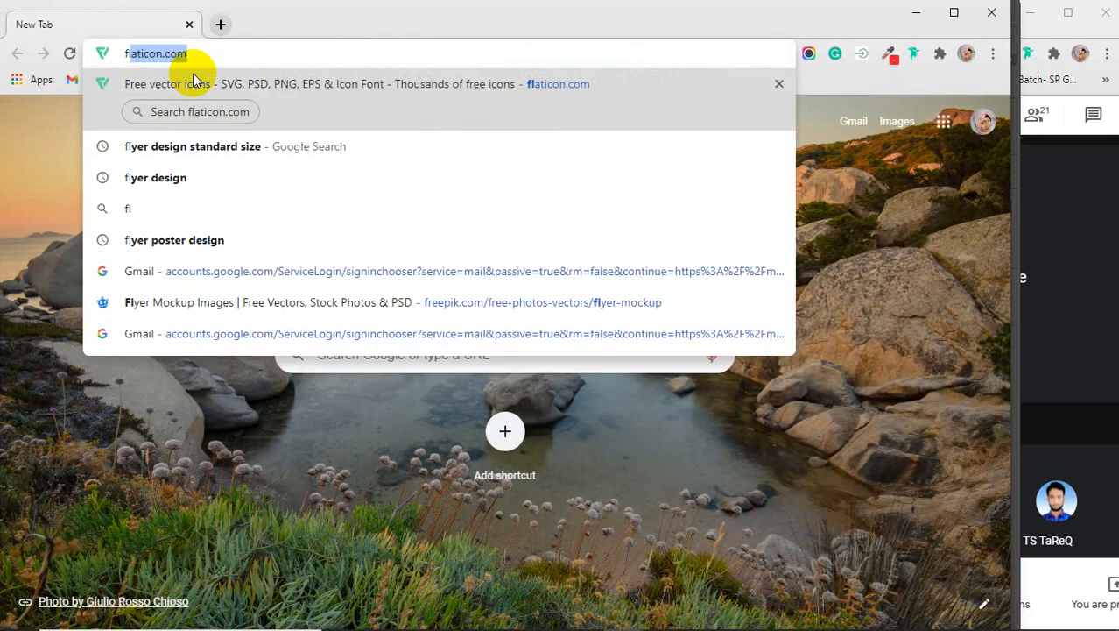
pyautogui.write('yer')
pyautogui.press('Return')
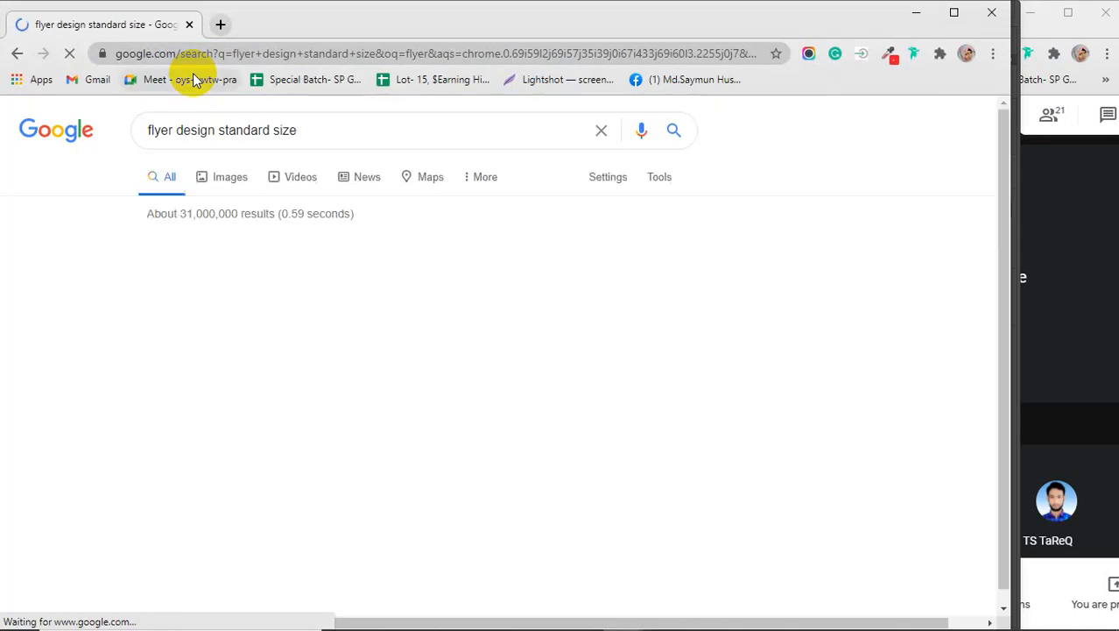
pyautogui.moveTo(325, 130); pyautogui.dragTo(219, 130)
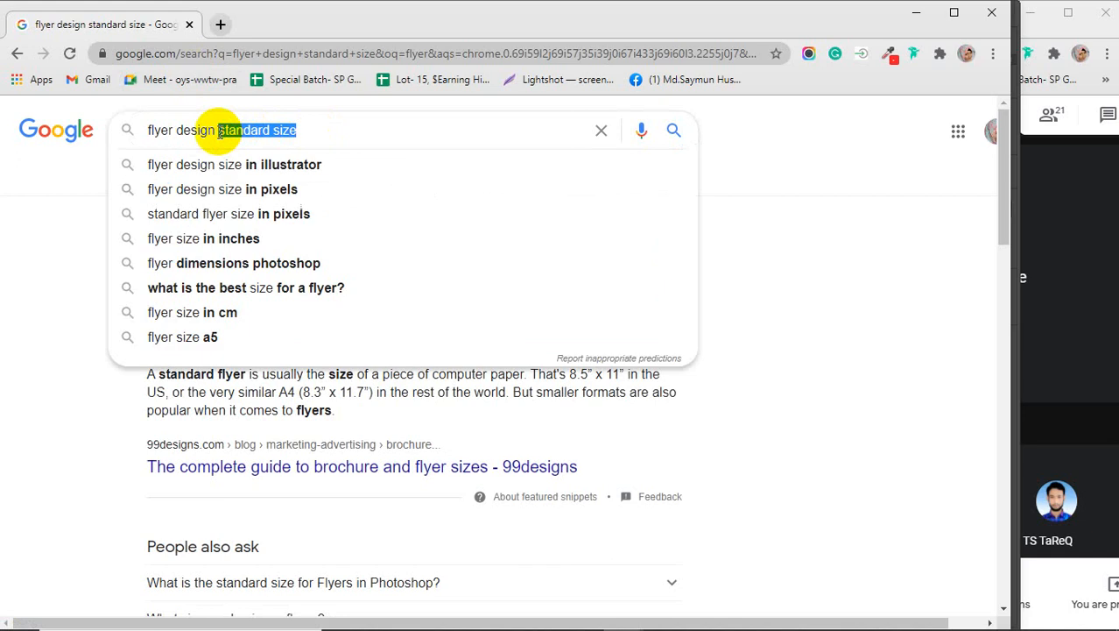
pyautogui.press('BackSpace')
pyautogui.press('Return')
pyautogui.click(226, 176)
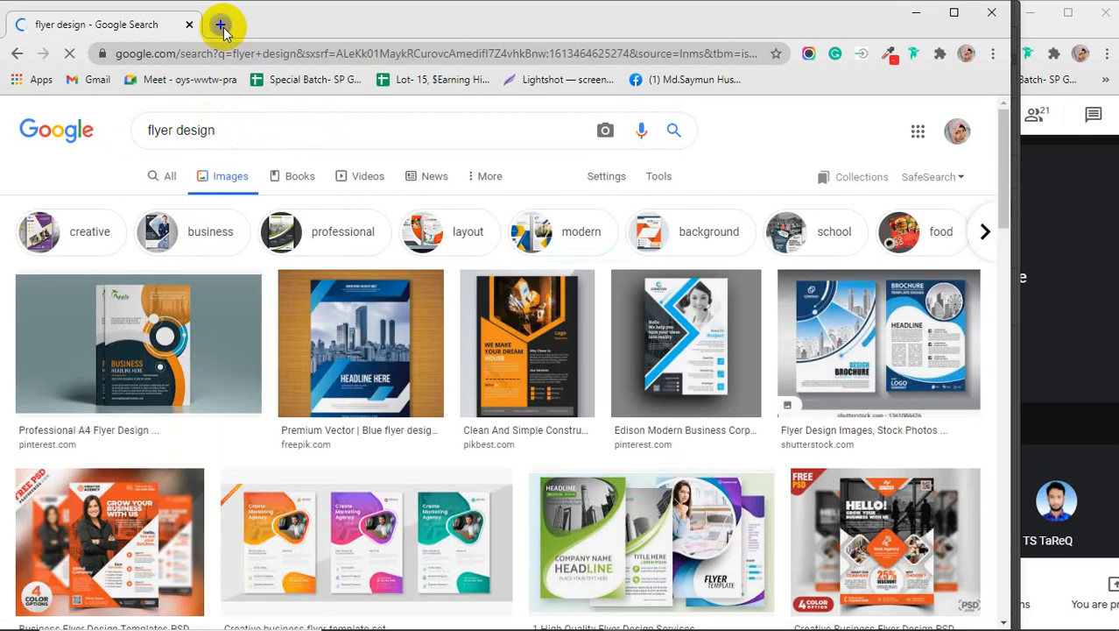
# - Search for "poster design" in a new tab and show the image results
pyautogui.click(220, 24)
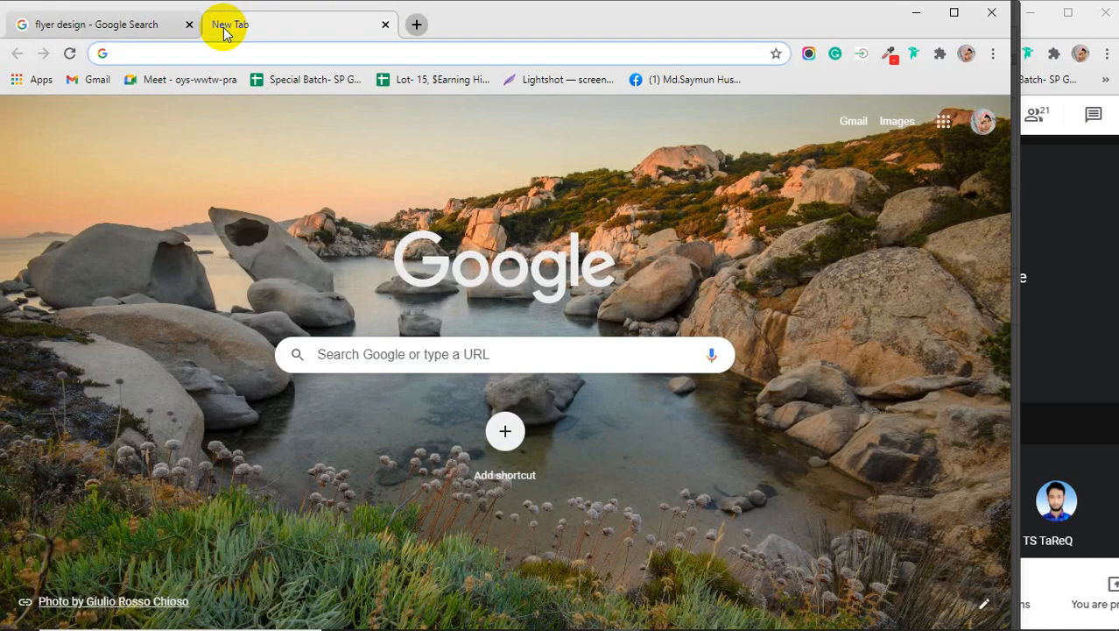
pyautogui.write('poster')
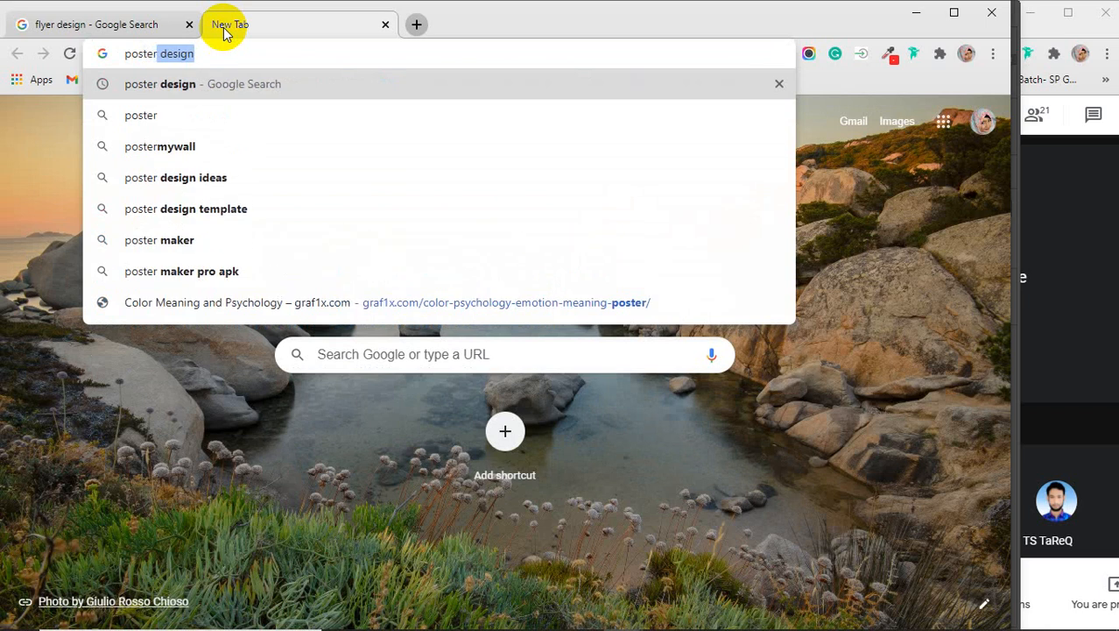
pyautogui.press('Return')
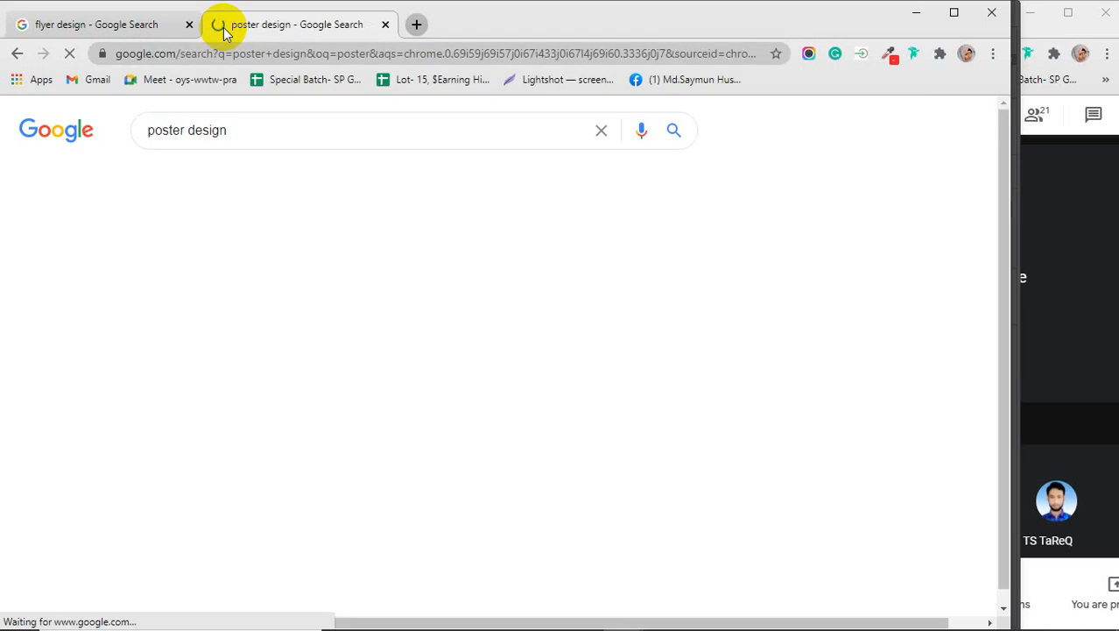
pyautogui.click(230, 180)
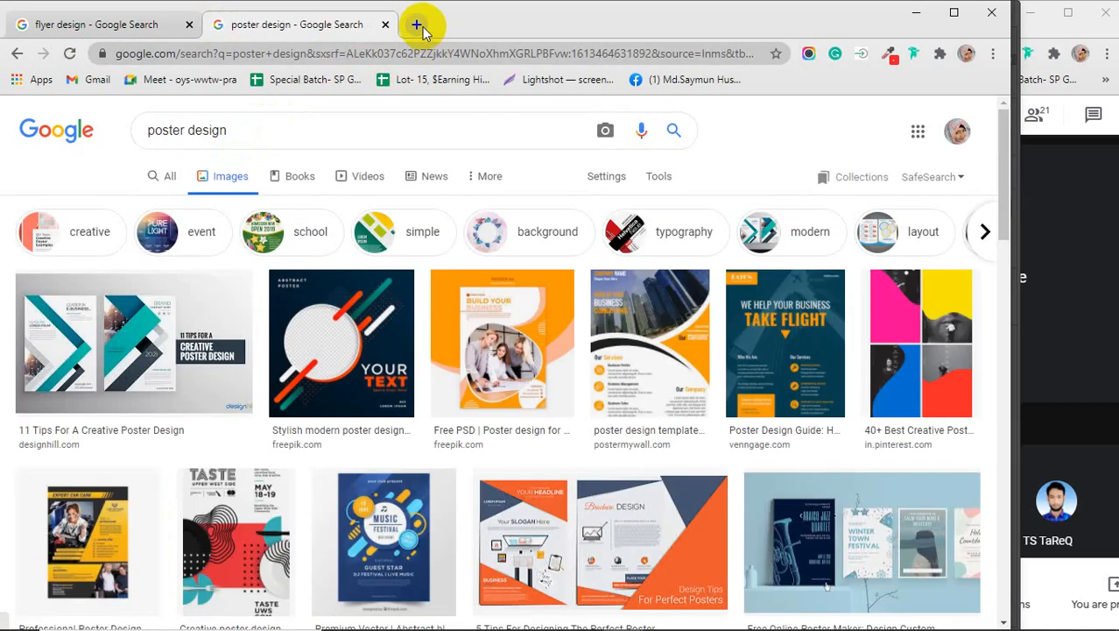
# - Search Google for "movie poster design" in a new tab and show the image results
pyautogui.click(420, 26)
pyautogui.write('m')
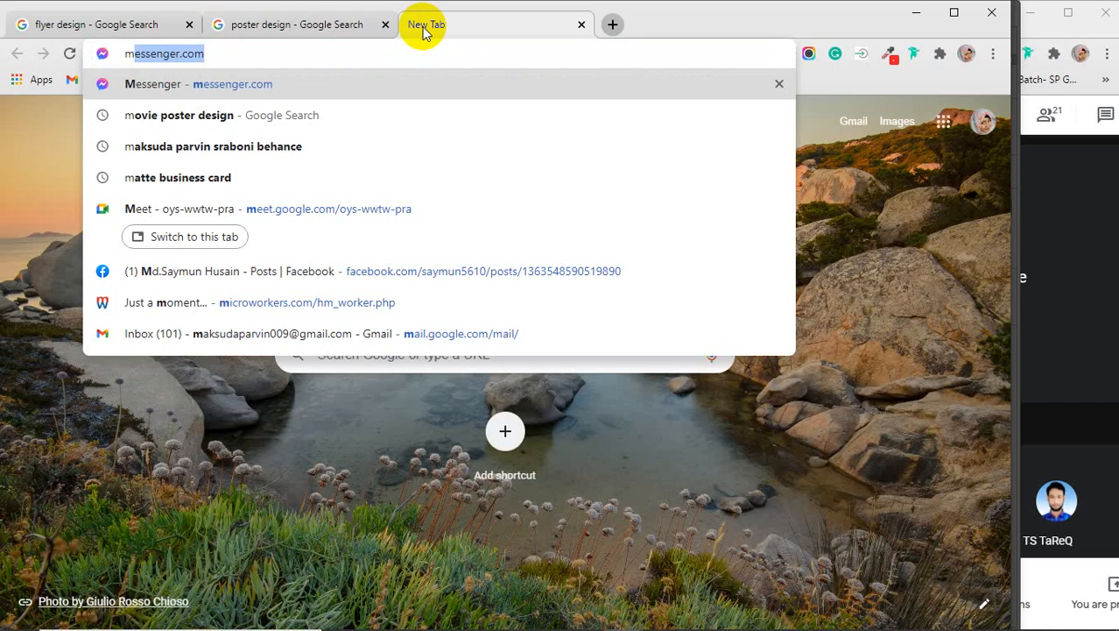
pyautogui.write('ovie')
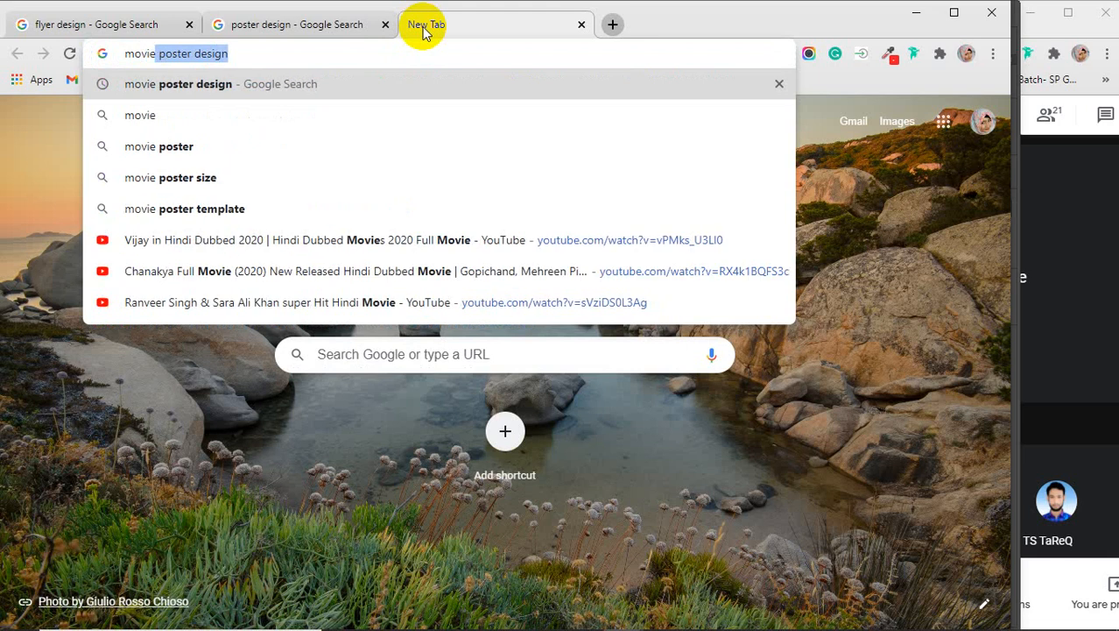
pyautogui.press('Return')
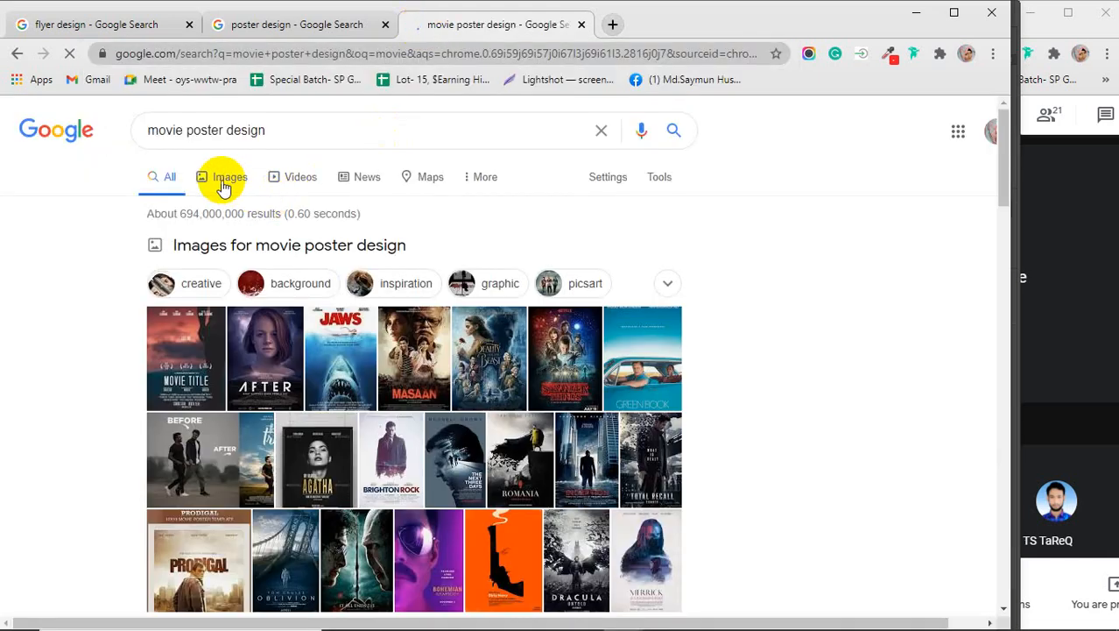
pyautogui.click(228, 176)
# - Search for "book cover design" in another new tab and show the image results
pyautogui.click(612, 25)
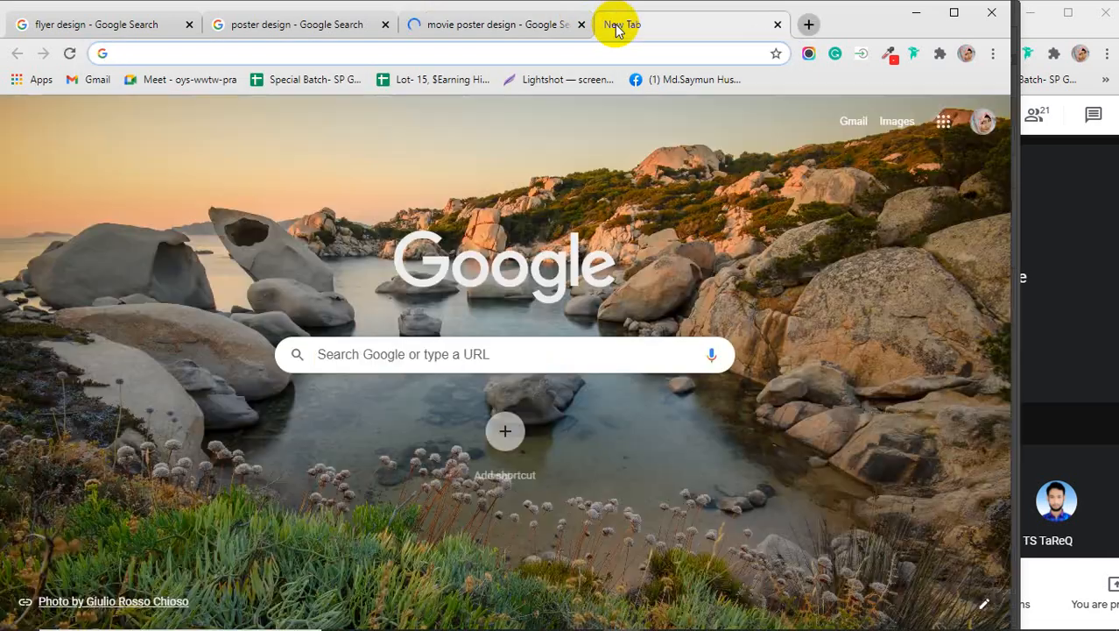
pyautogui.write('book')
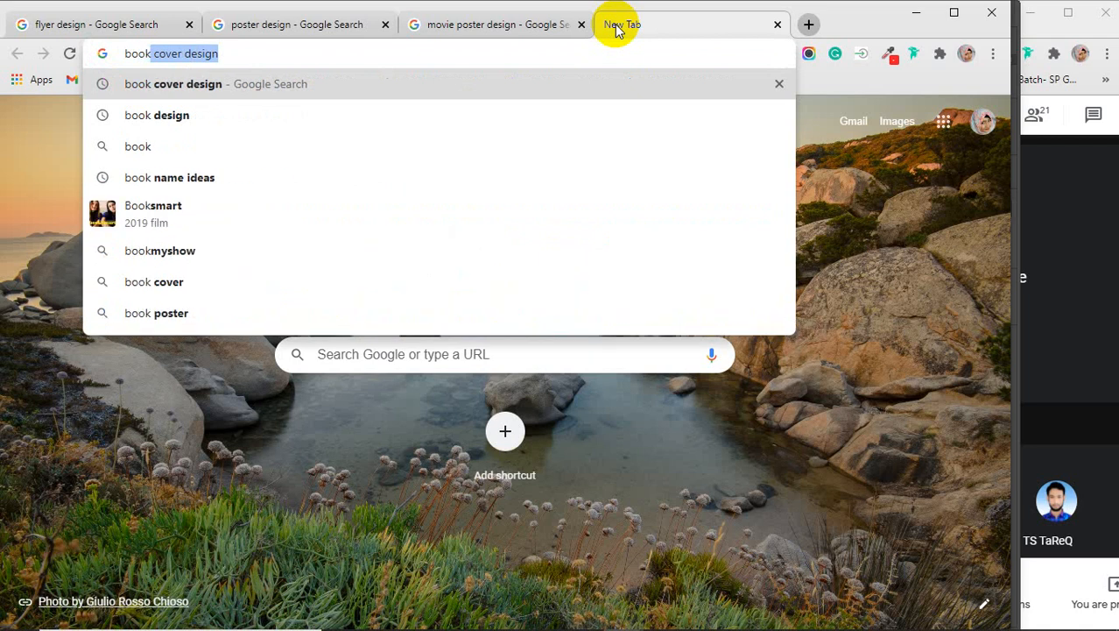
pyautogui.press('Return')
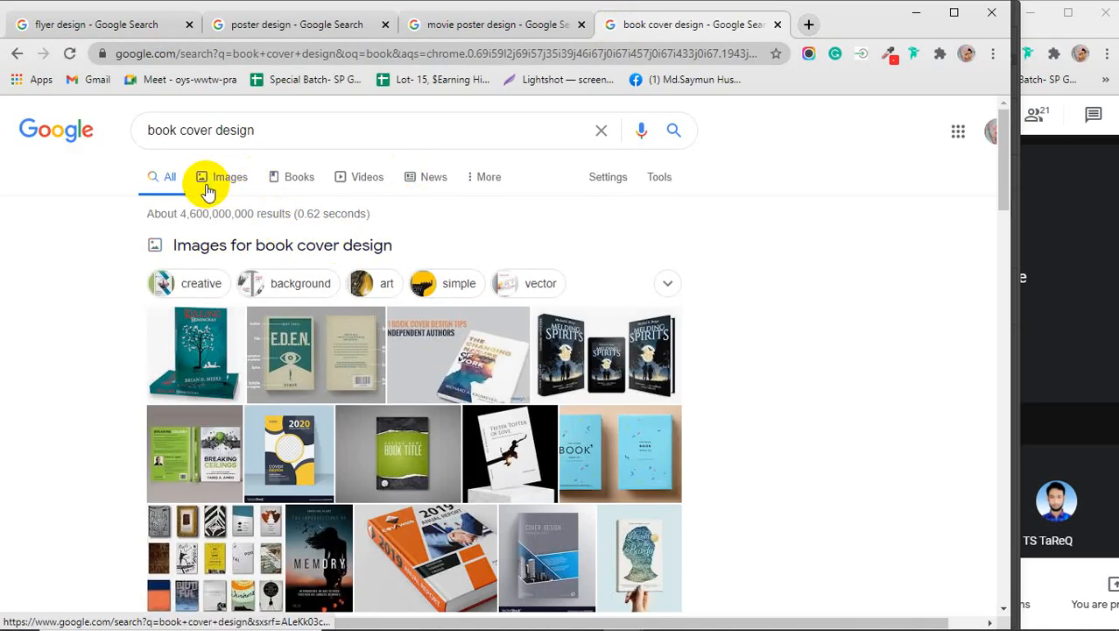
pyautogui.click(225, 175)
# - Return to the flyer design results and compare the previews of the Professional A4 flyer and the orange-and-black construction flyer
pyautogui.click(91, 30)
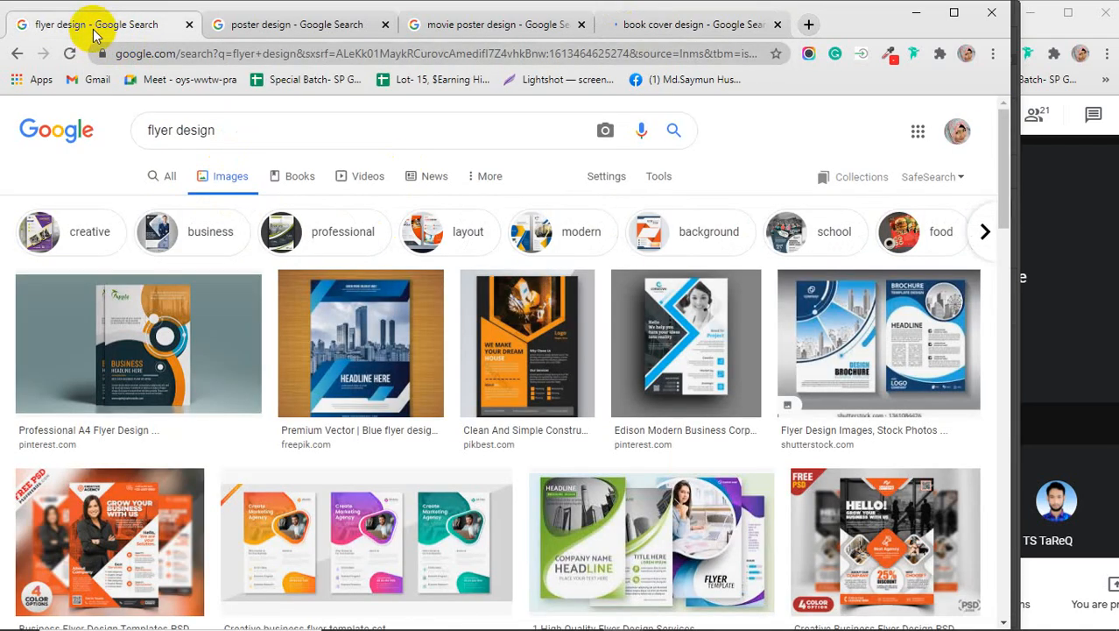
pyautogui.click(172, 299)
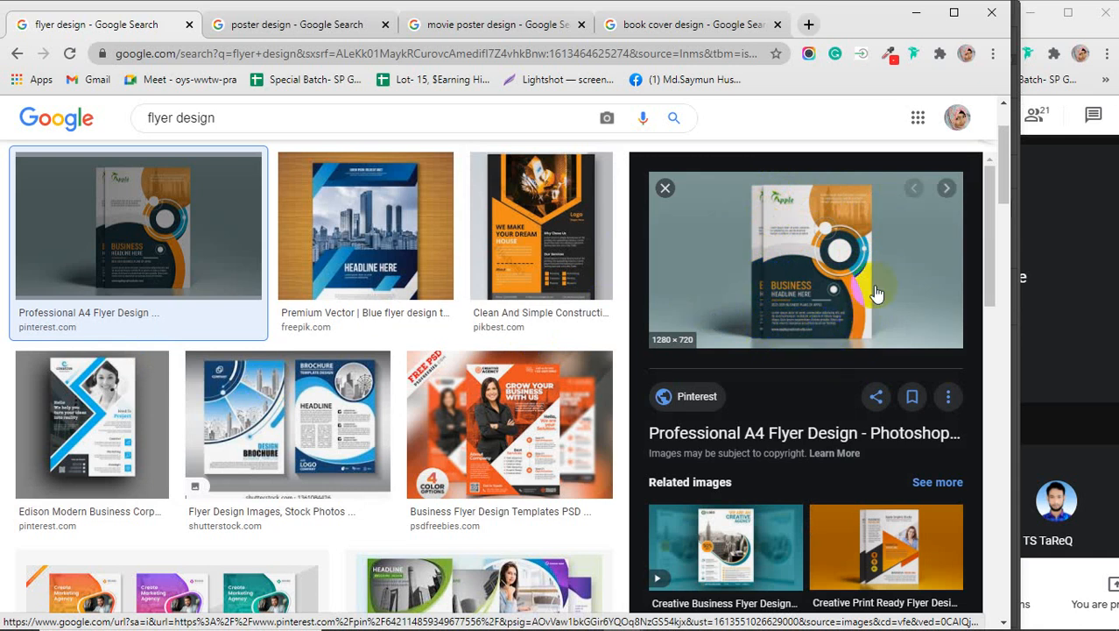
pyautogui.click(553, 240)
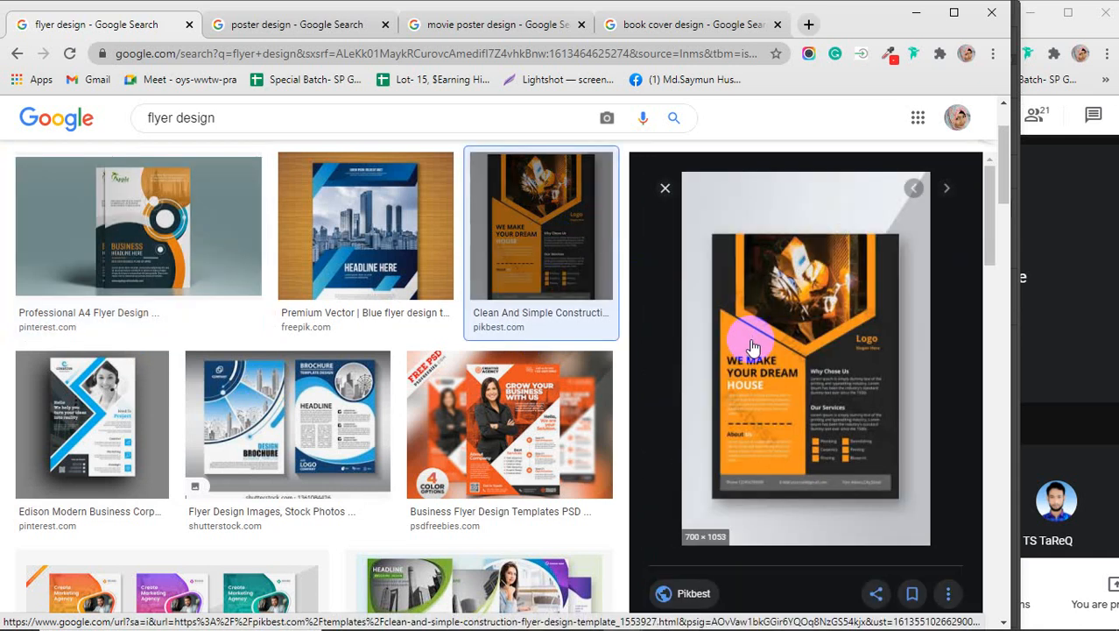
pyautogui.click(125, 243)
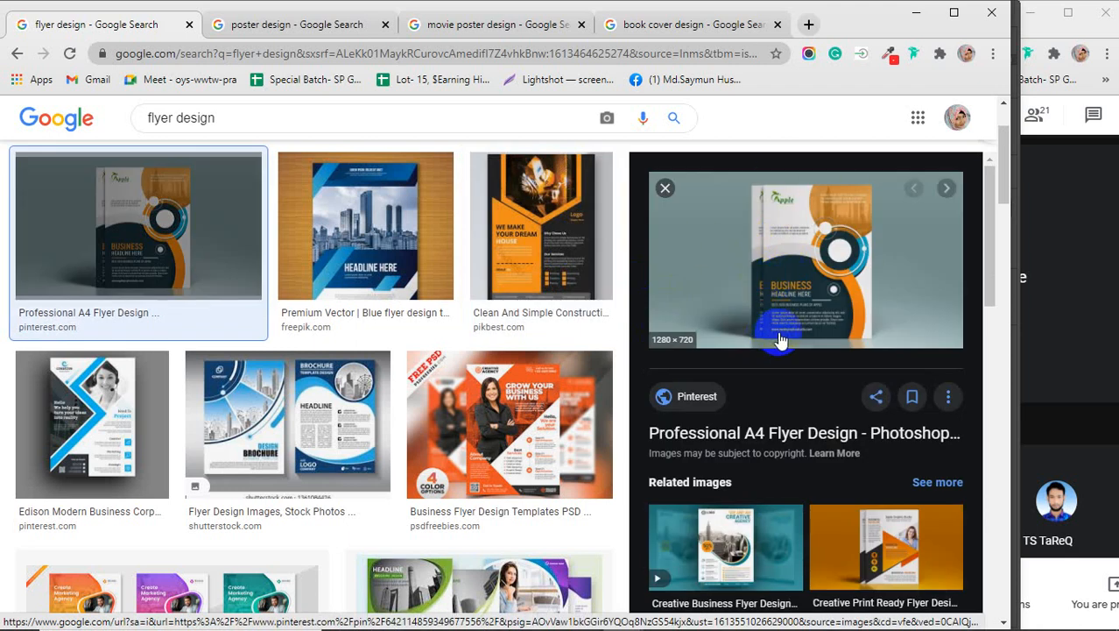
pyautogui.click(543, 212)
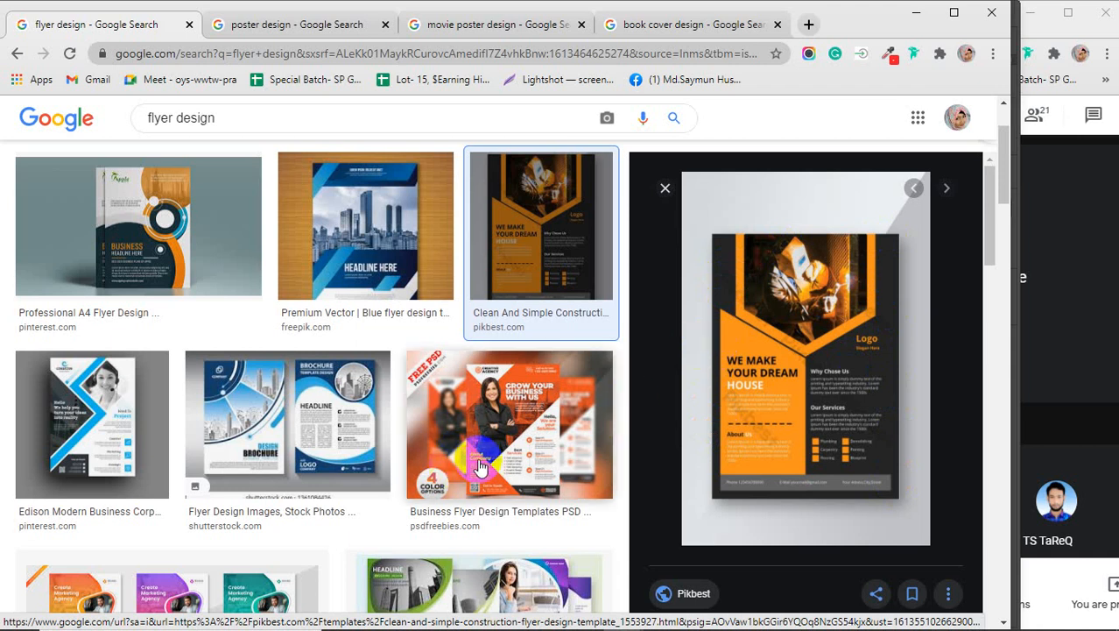
# - Compare the previews of the orange business flyer from psdfreebies.com and the blue-and-white Edison Modern Business flyer
pyautogui.click(506, 445)
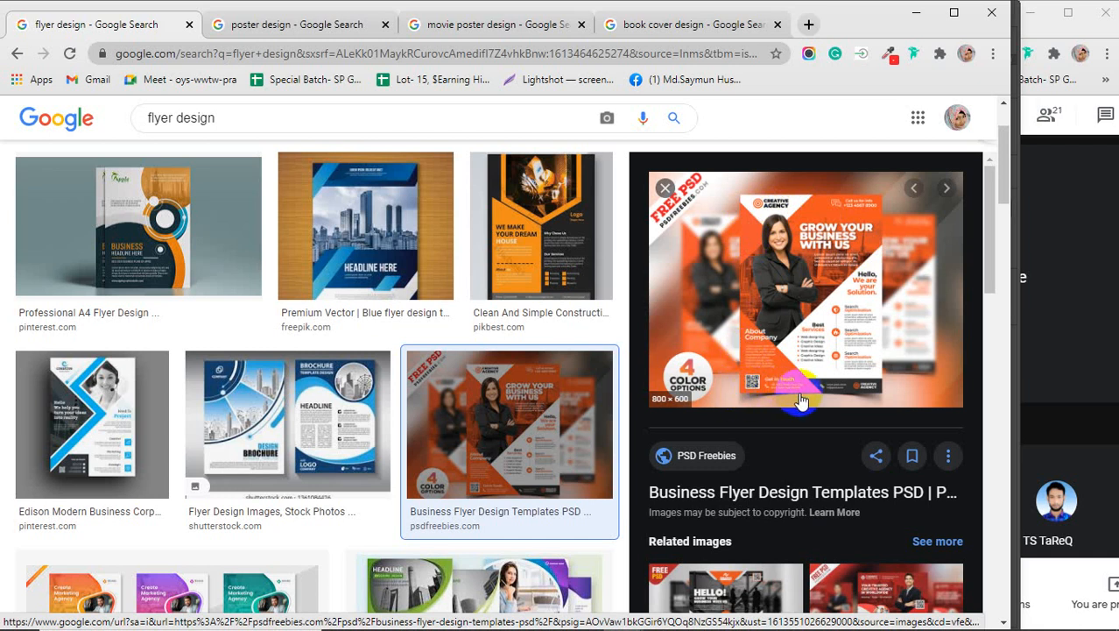
pyautogui.click(92, 427)
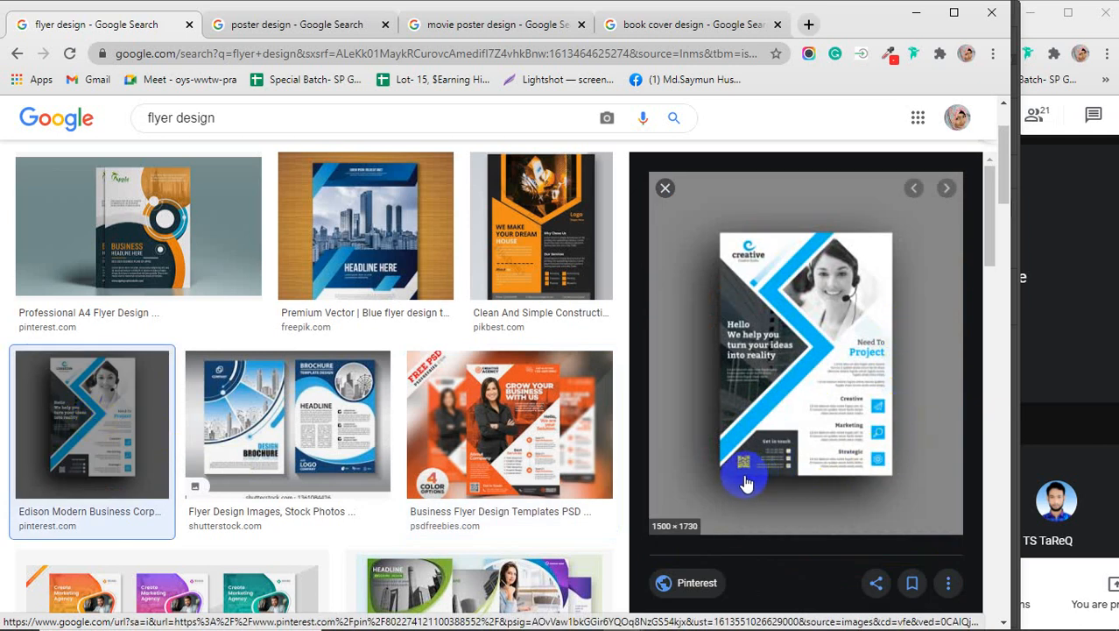
pyautogui.click(561, 429)
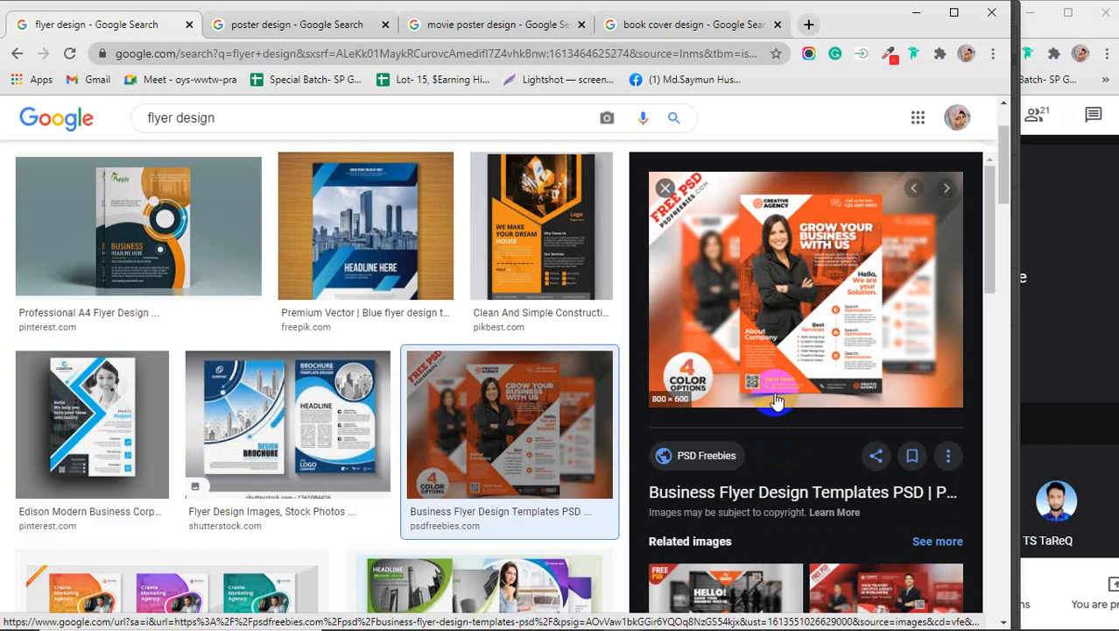
pyautogui.click(111, 413)
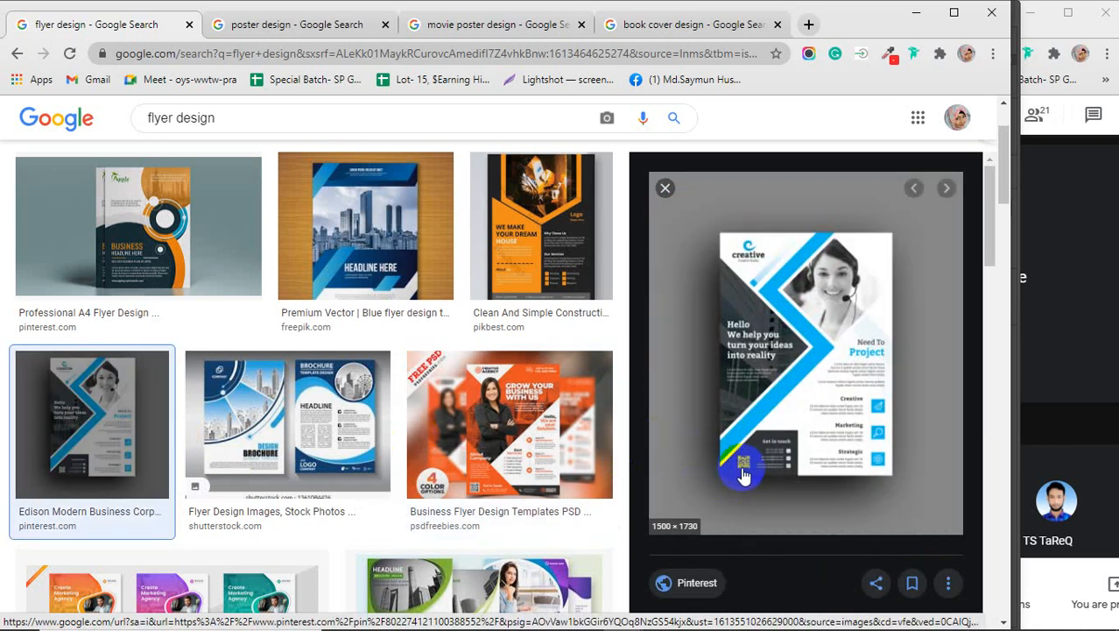
# - Preview the Professional A4 flyer and the construction flyer again to examine how their text and shapes are laid out
pyautogui.click(139, 226)
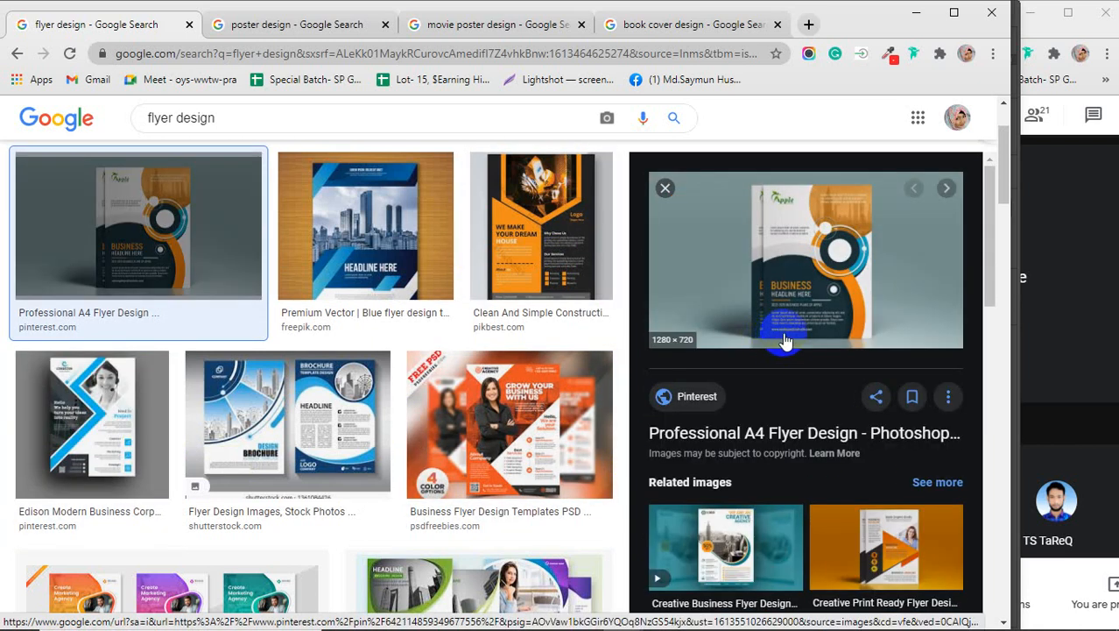
pyautogui.click(525, 222)
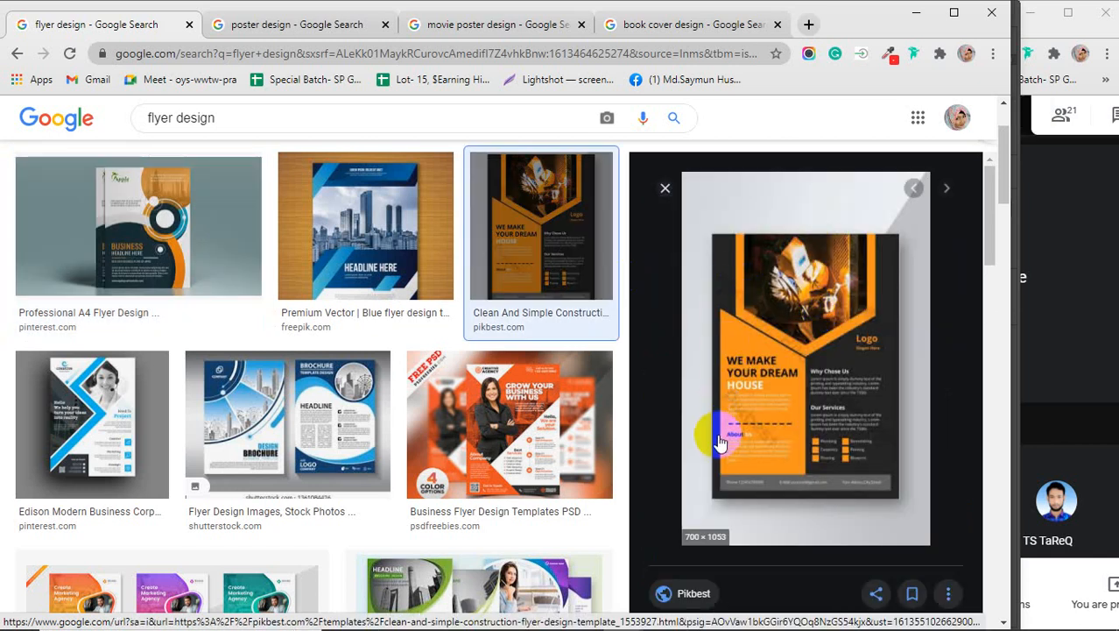
pyautogui.click(480, 409)
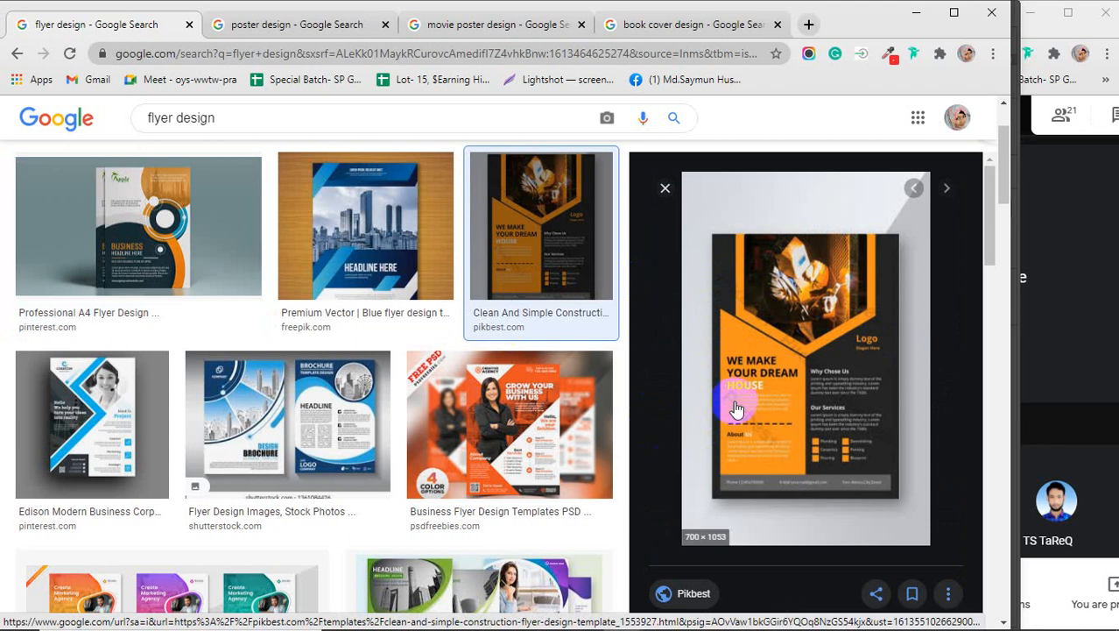
pyautogui.click(836, 296)
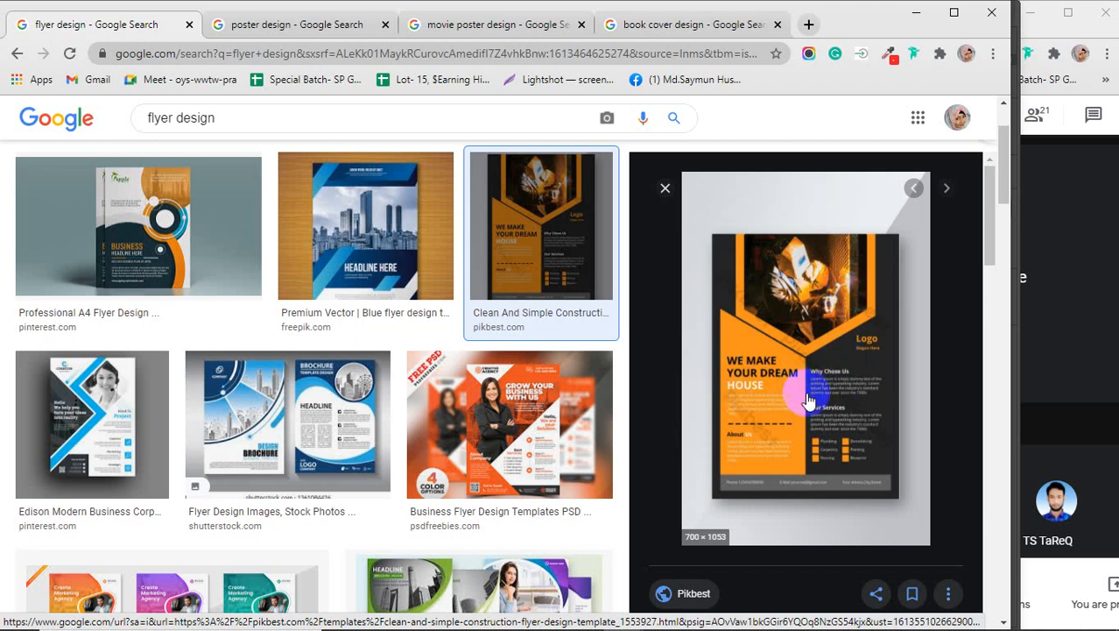
pyautogui.click(170, 226)
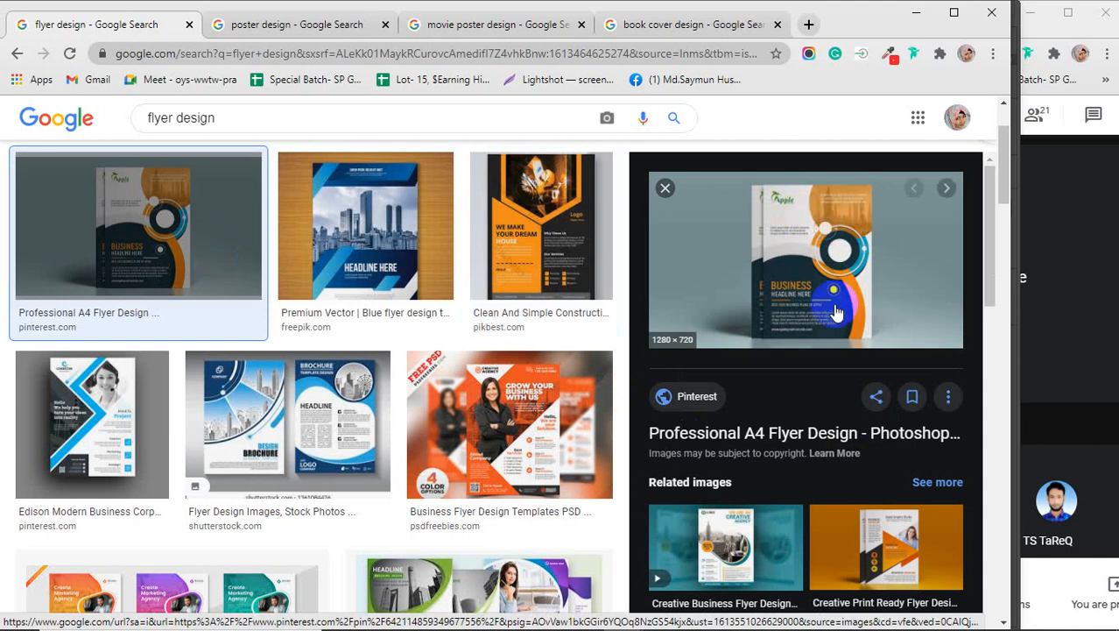
# - Preview the Creative business flyer template set from freepik.com and the Creative Business Flyer Design PSD from psd.zone
pyautogui.scroll(-3, 400, 536)
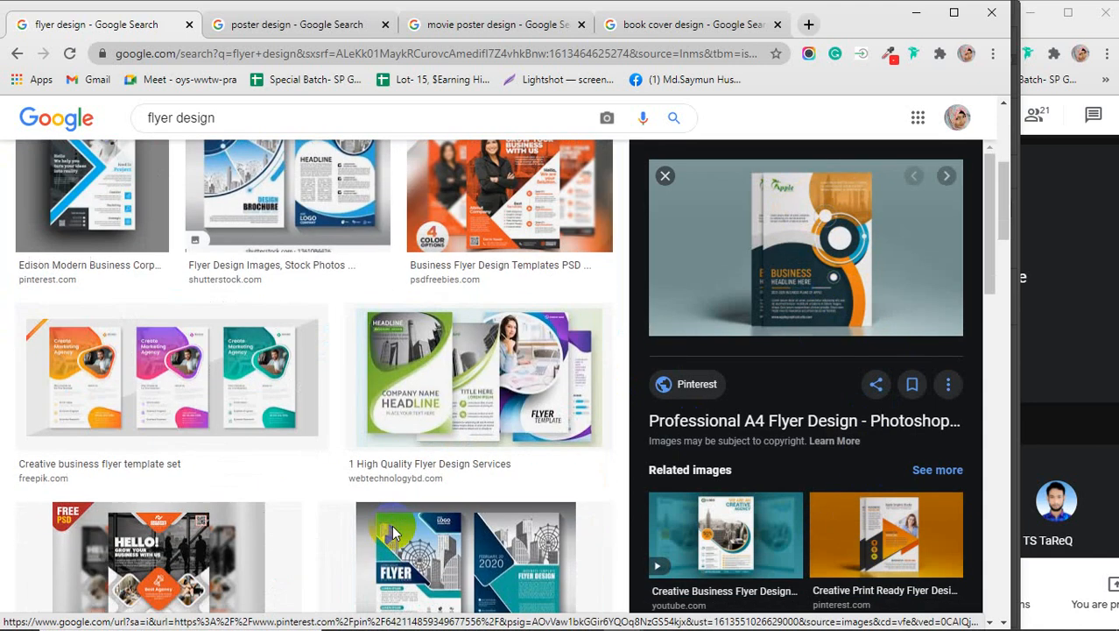
pyautogui.click(155, 395)
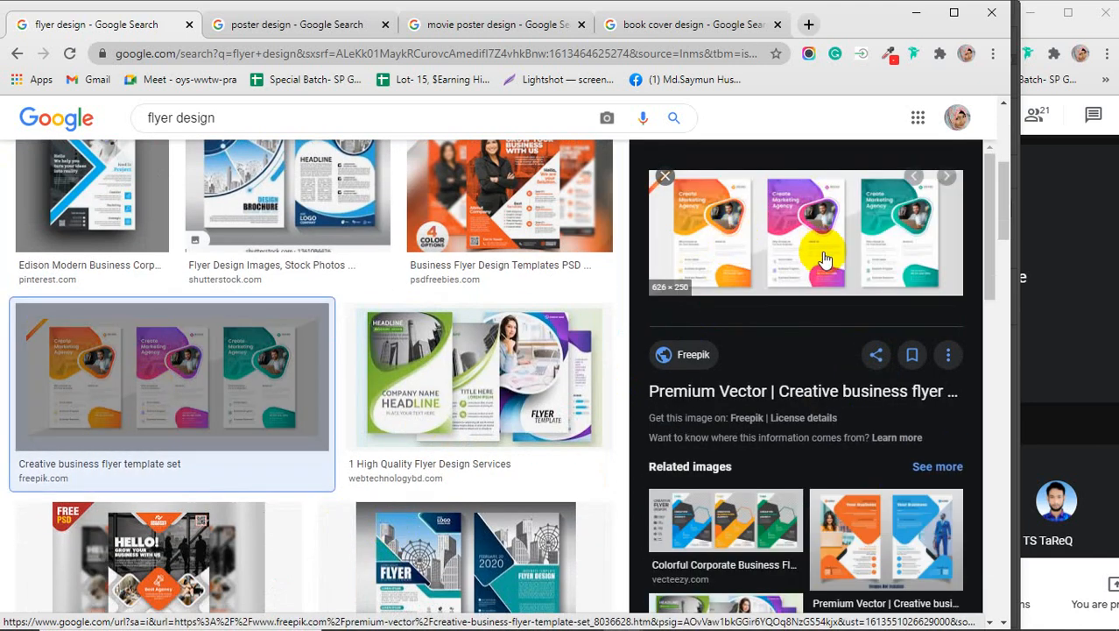
pyautogui.scroll(-2, 344, 448)
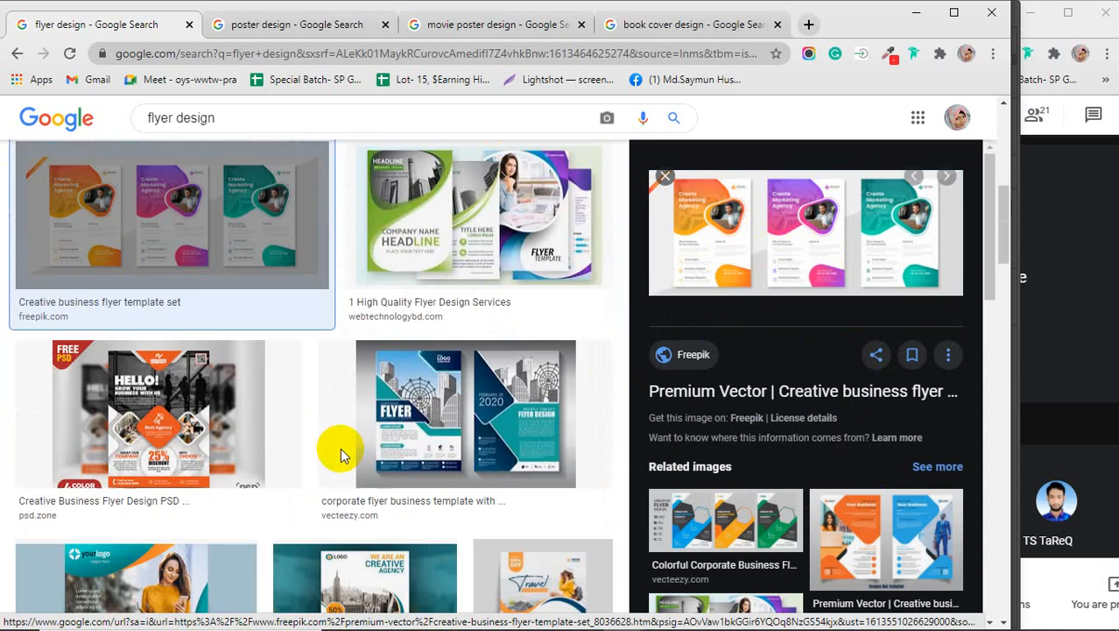
pyautogui.click(162, 417)
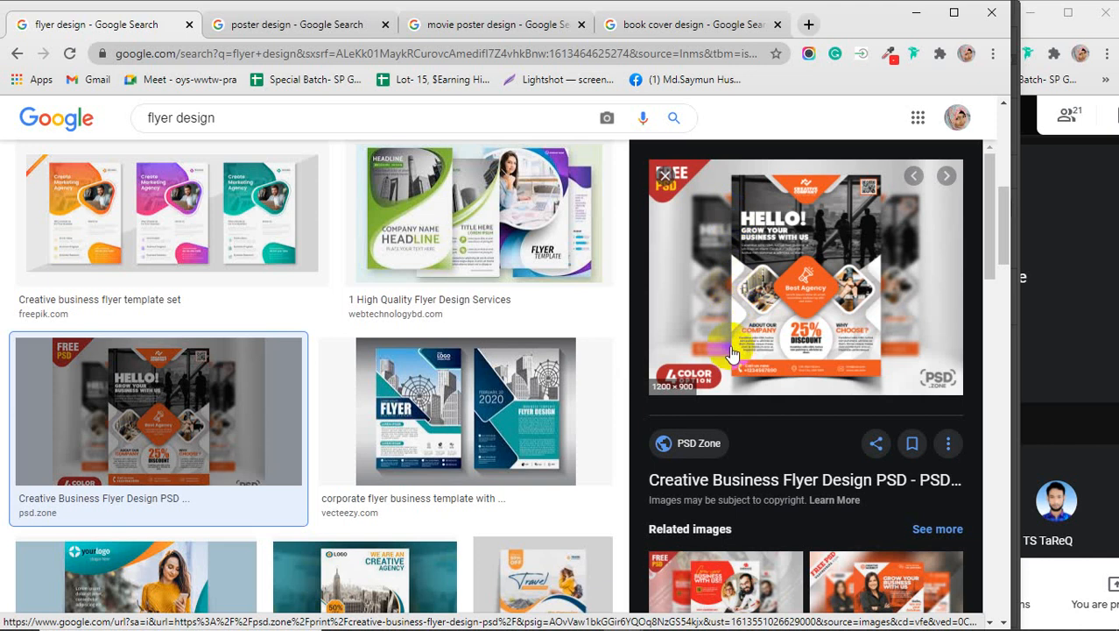
# - Switch to the poster design results and preview the abstract blue music festival poster
pyautogui.click(277, 30)
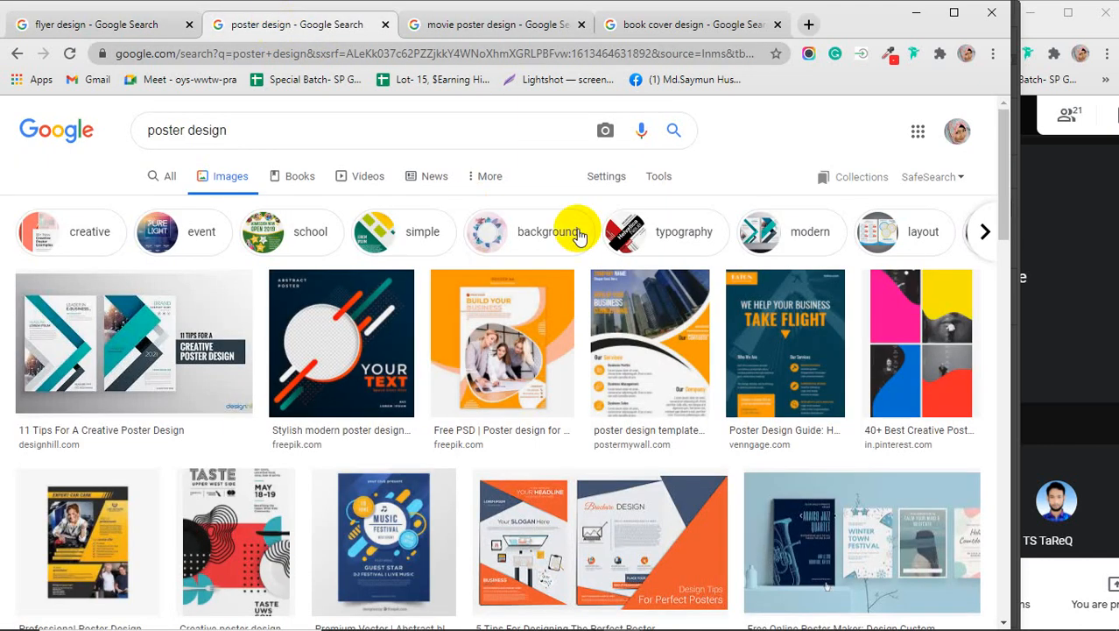
pyautogui.scroll(-2, 394, 421)
pyautogui.click(398, 416)
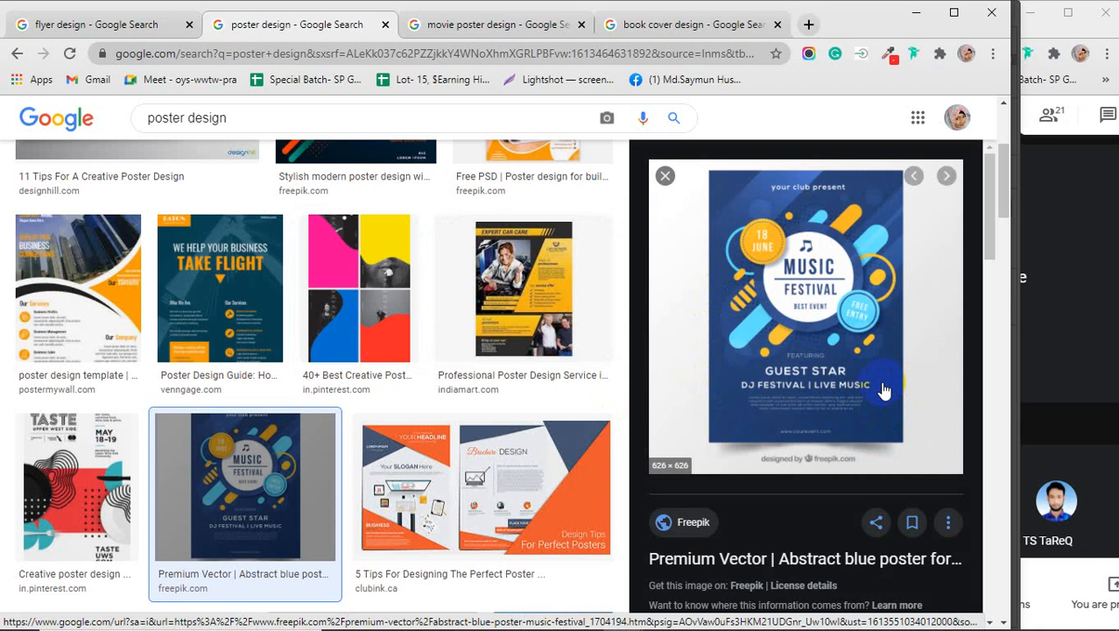
# - Browse more poster examples and preview the charity concert event poster and the Back to School poster
pyautogui.scroll(-3, 516, 412)
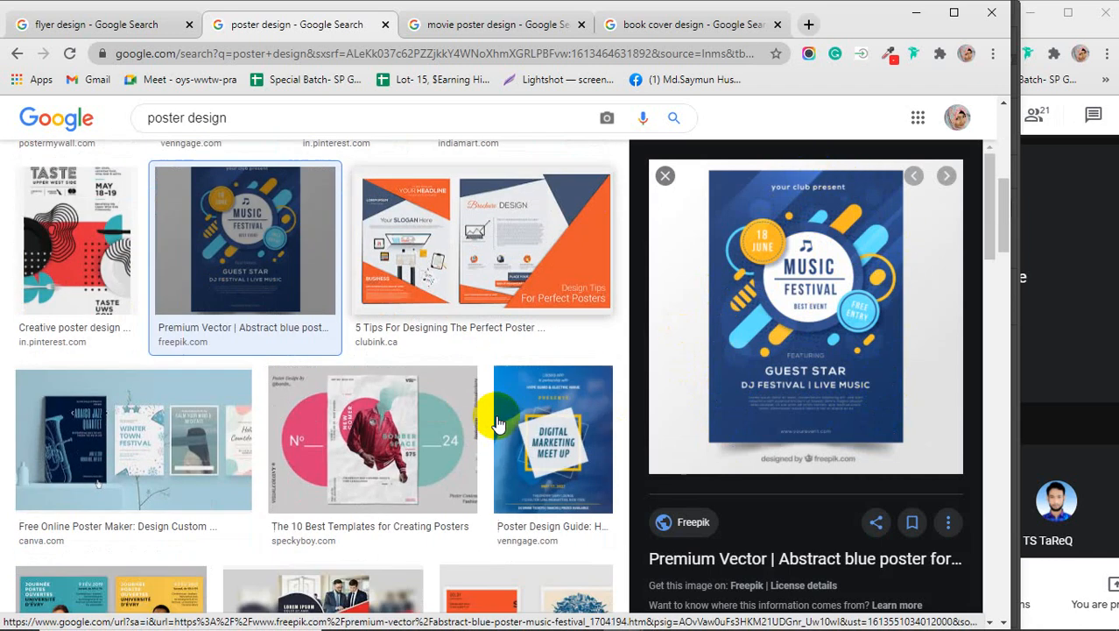
pyautogui.scroll(-4, 497, 424)
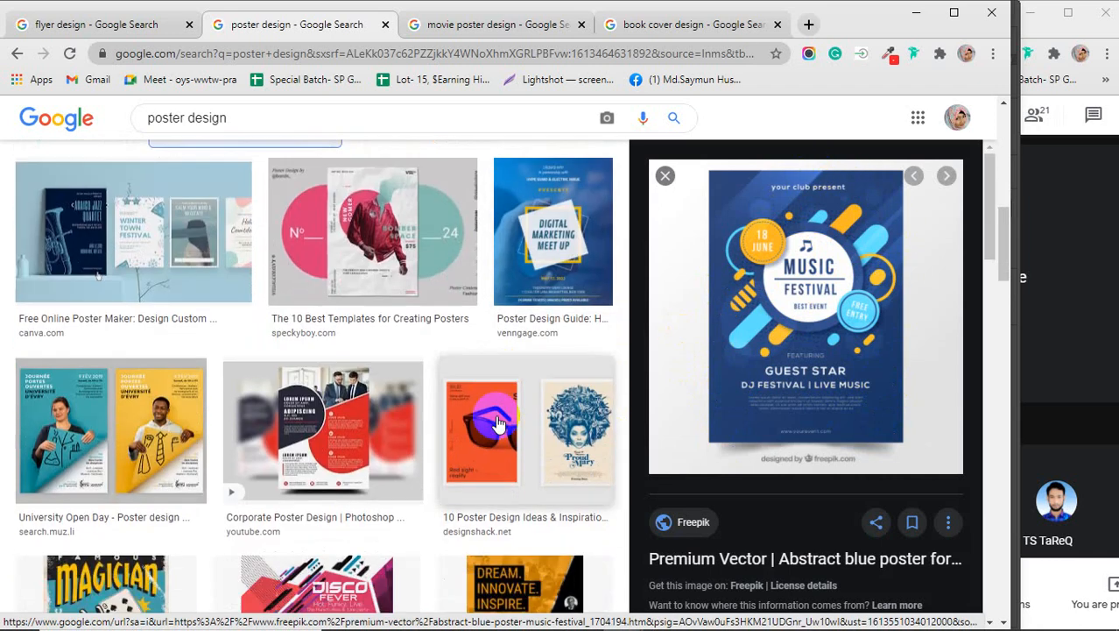
pyautogui.scroll(-3, 496, 424)
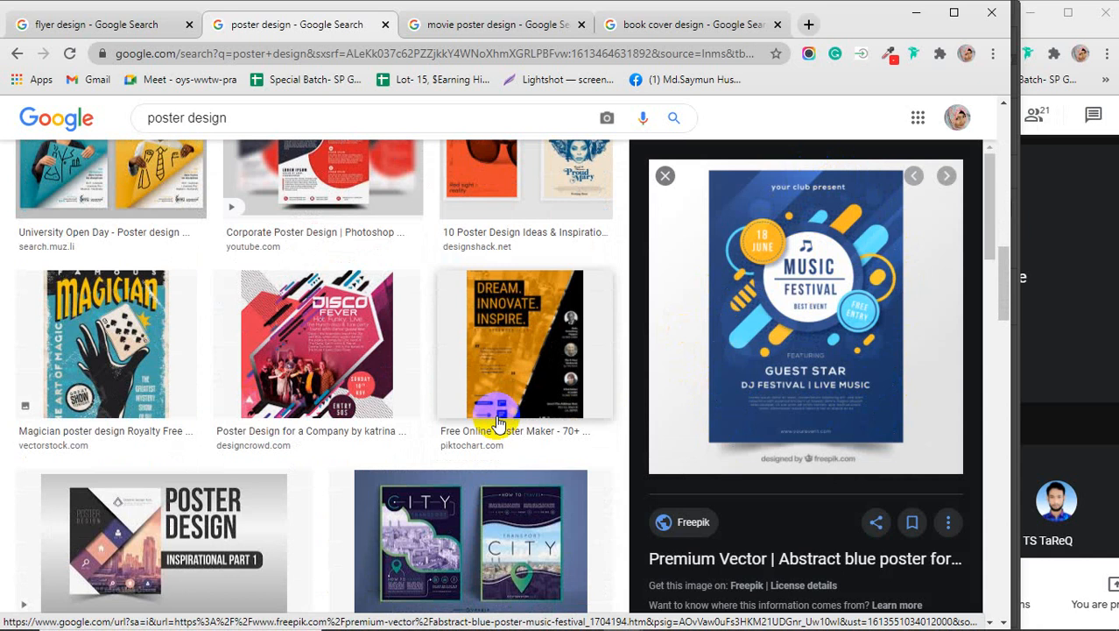
pyautogui.scroll(-3, 497, 424)
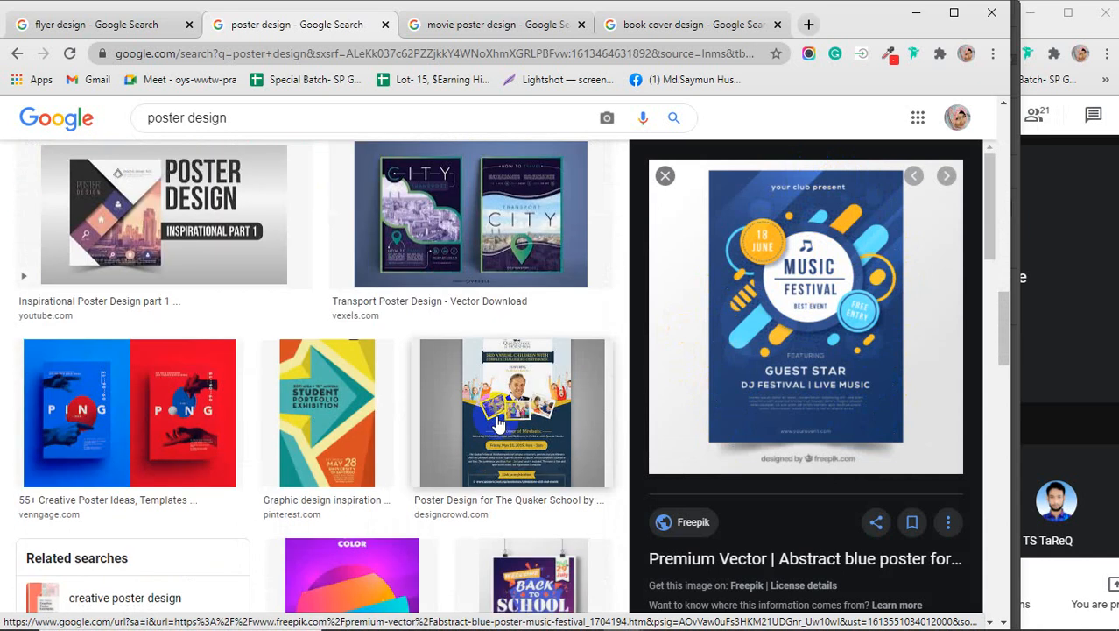
pyautogui.scroll(-2, 496, 424)
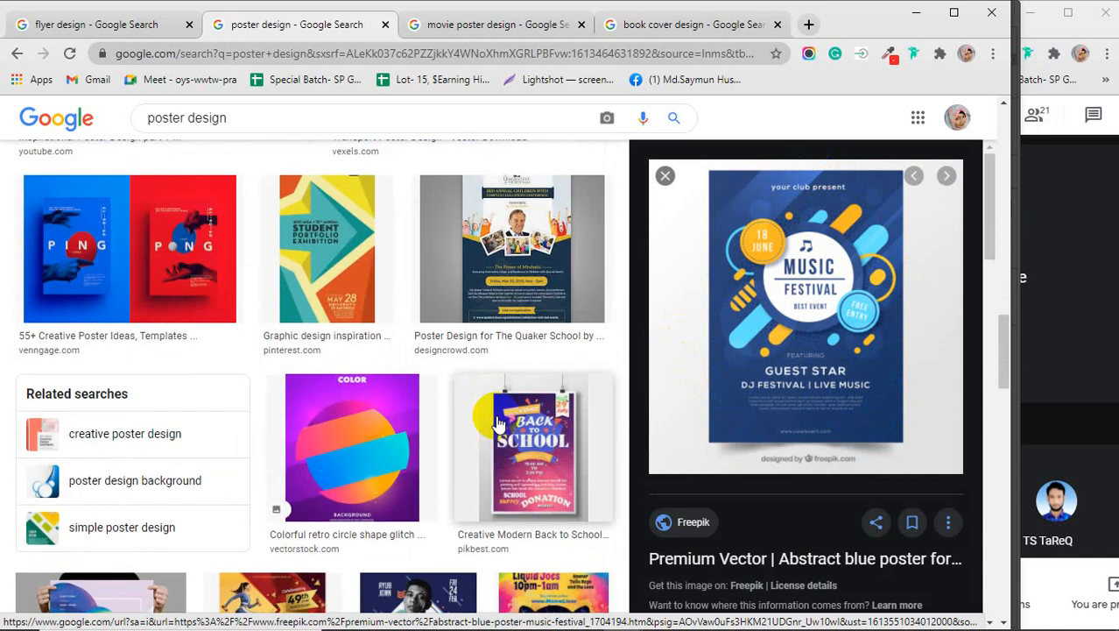
pyautogui.scroll(-3, 496, 424)
pyautogui.scroll(2, 497, 423)
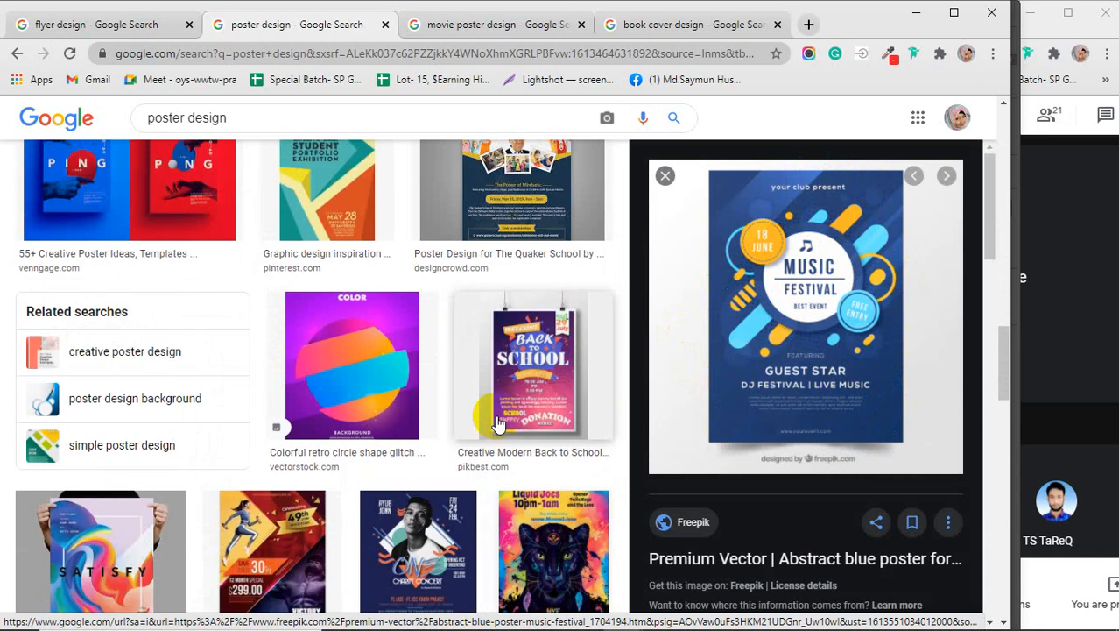
pyautogui.scroll(-1, 496, 428)
pyautogui.click(415, 476)
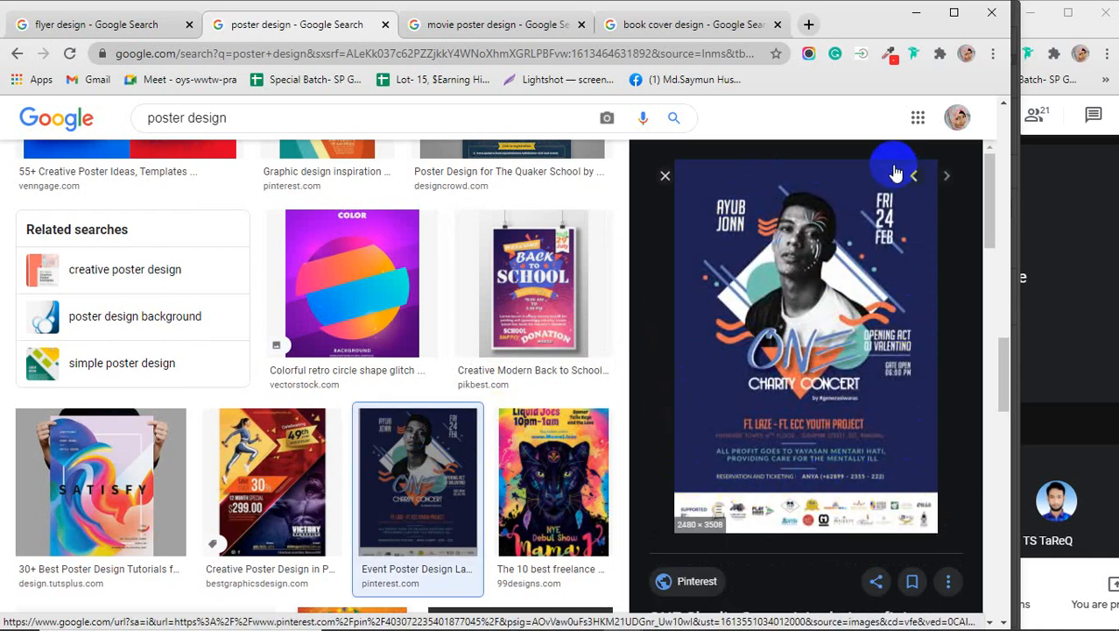
pyautogui.click(502, 293)
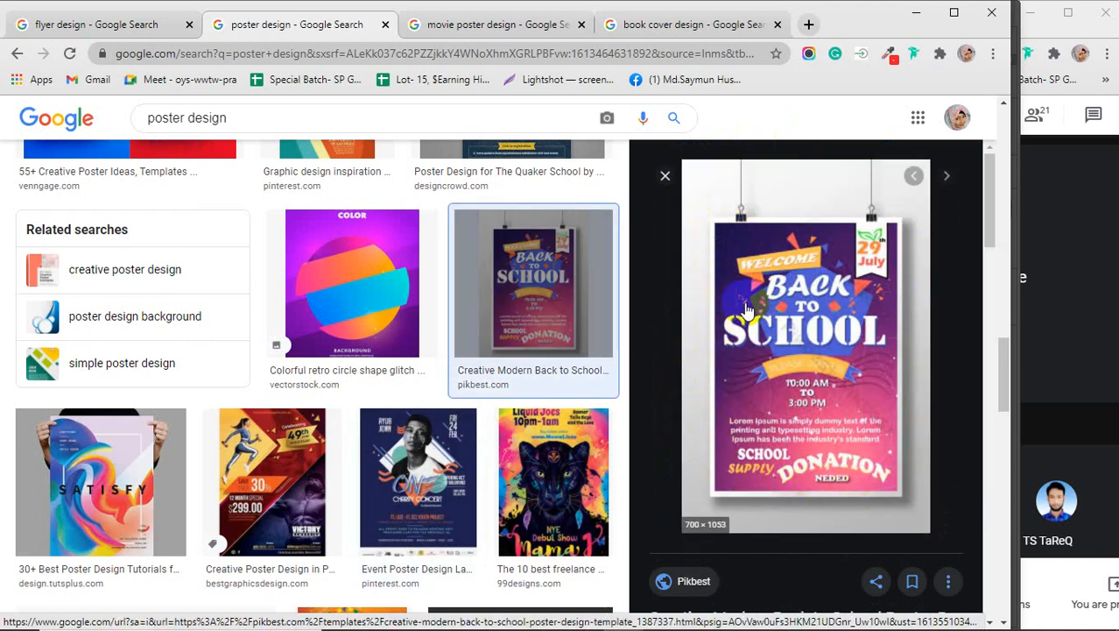
# - Preview the before-and-after "The Trip" poster in the movie poster results and the Top 11 Book Cover Design Tips image in the book cover results
pyautogui.click(473, 24)
pyautogui.scroll(-2, 525, 333)
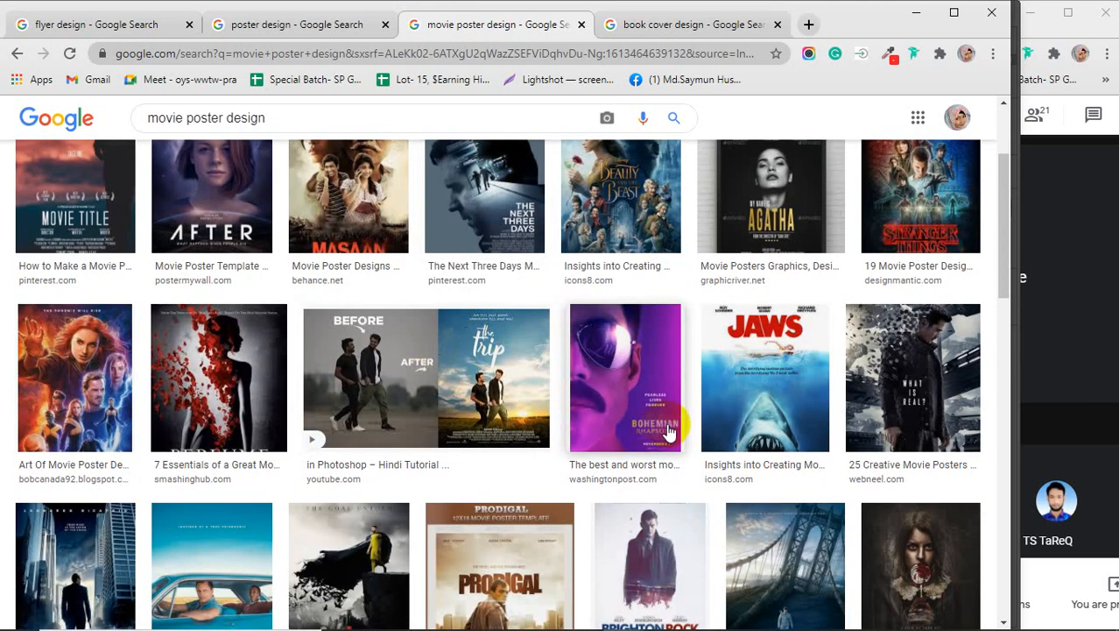
pyautogui.click(484, 389)
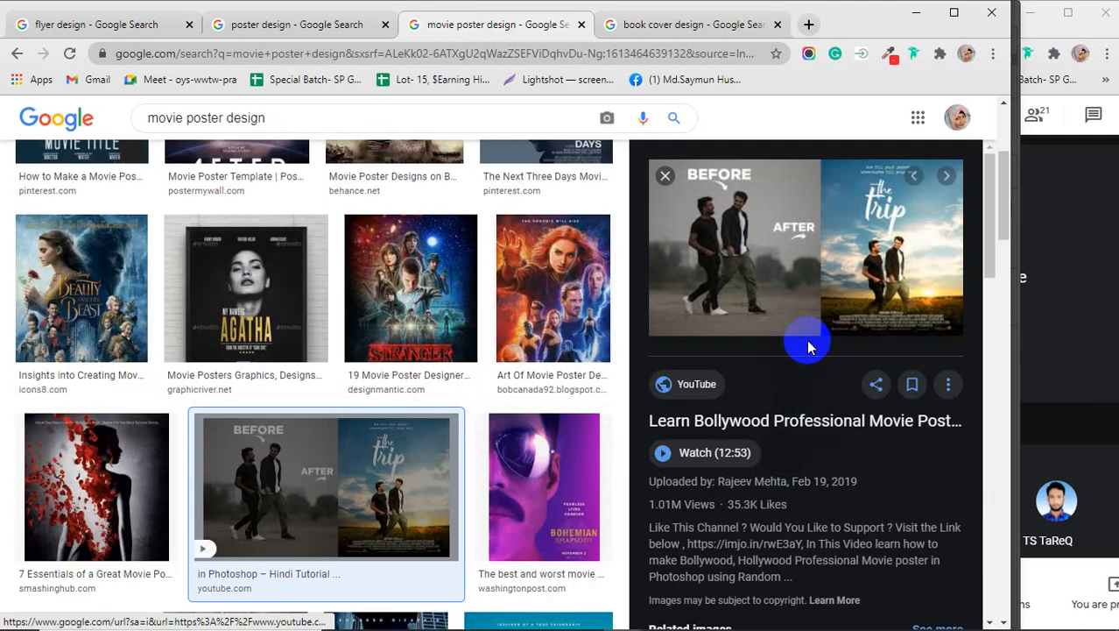
pyautogui.scroll(-2, 483, 403)
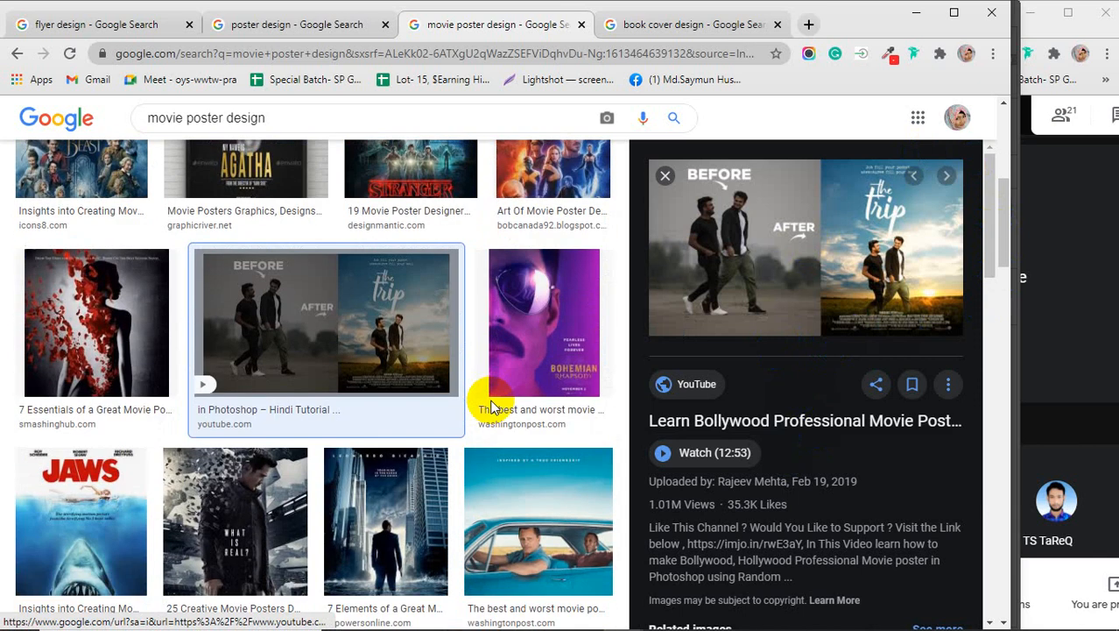
pyautogui.scroll(-1, 492, 407)
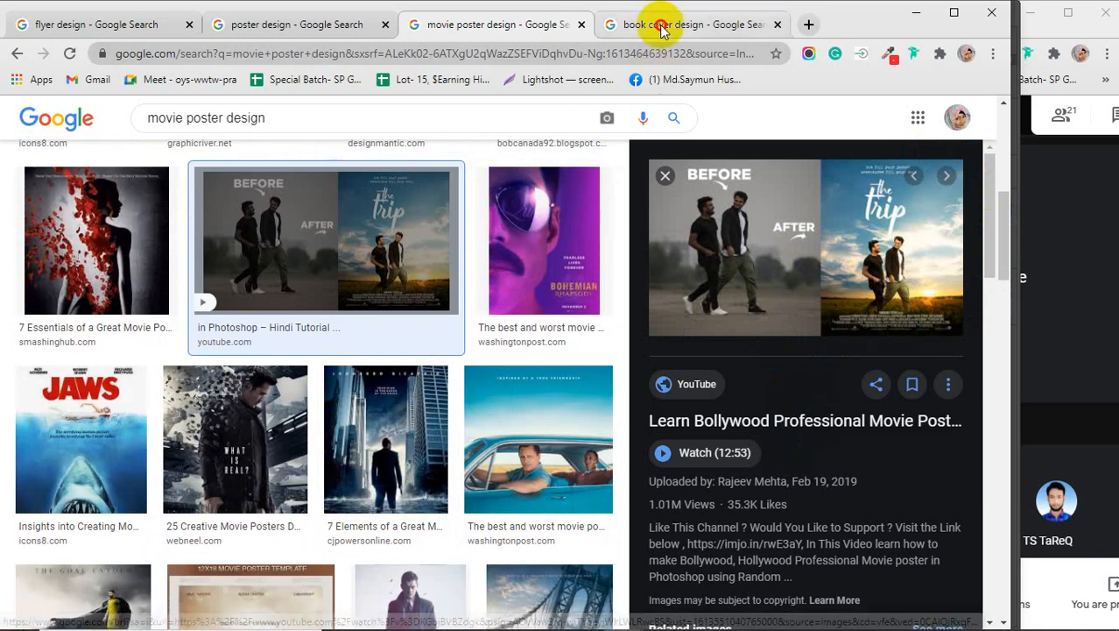
pyautogui.click(661, 30)
pyautogui.click(486, 347)
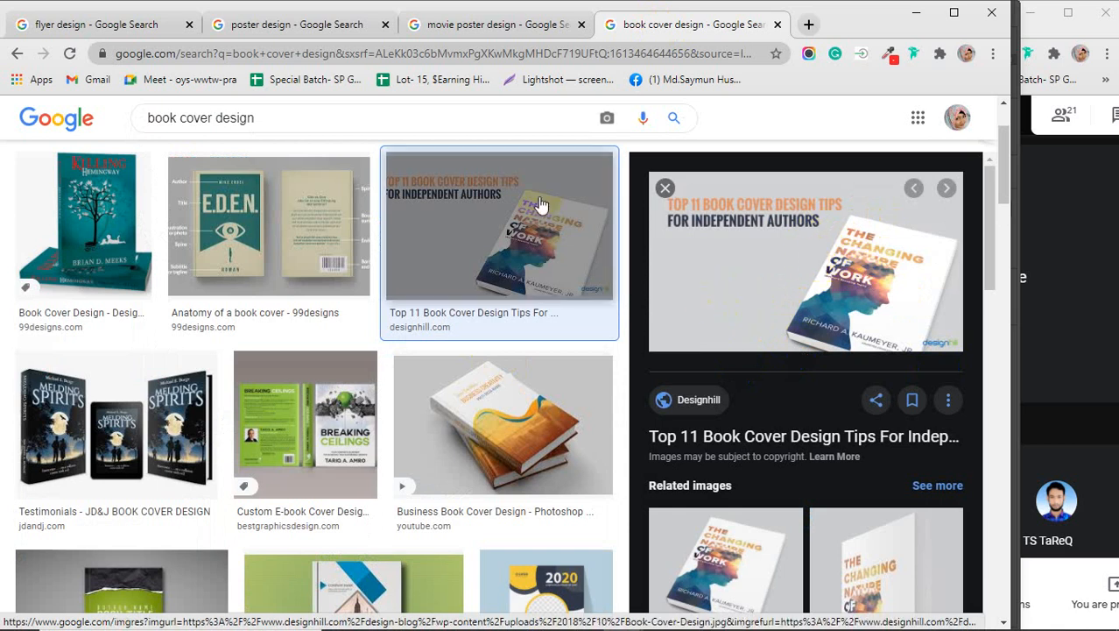
# - Close the poster, movie poster and book cover search results and return to the flyer document in Photoshop
pyautogui.click(385, 25)
pyautogui.click(385, 25)
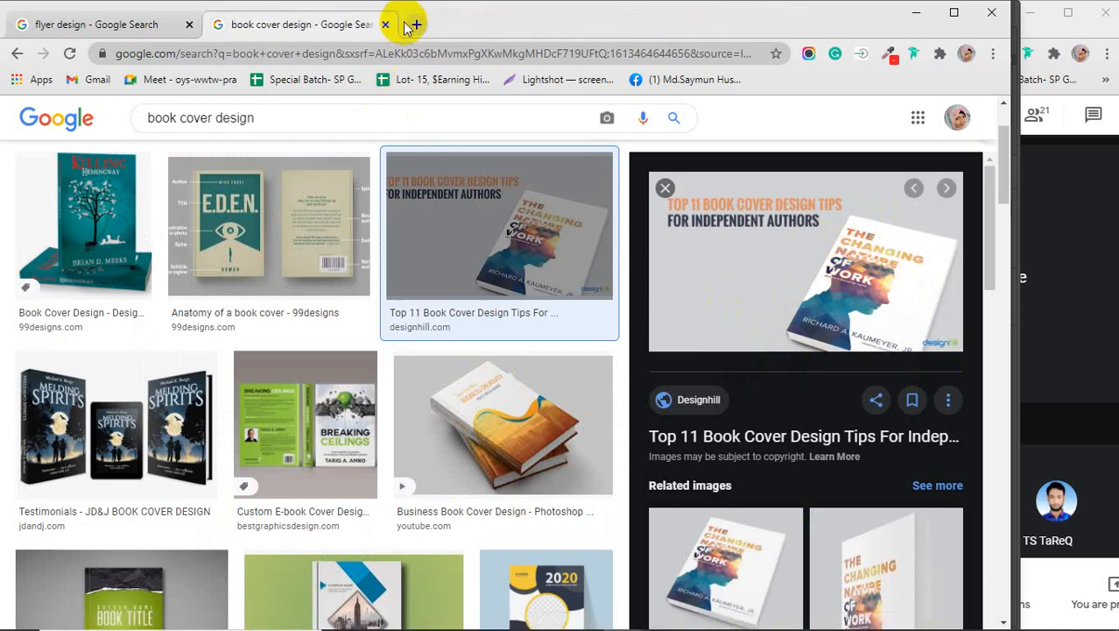
pyautogui.click(386, 25)
pyautogui.click(916, 12)
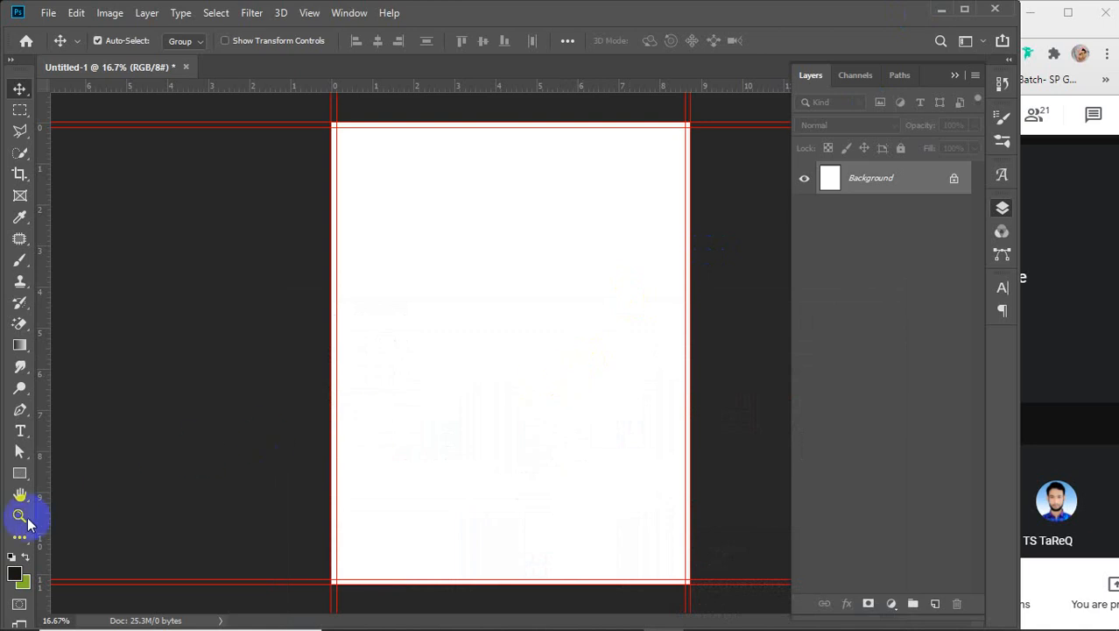
# - Create a 0.25 x 0.25 in black square on the flyer page with the Rectangle tool
pyautogui.click(18, 474)
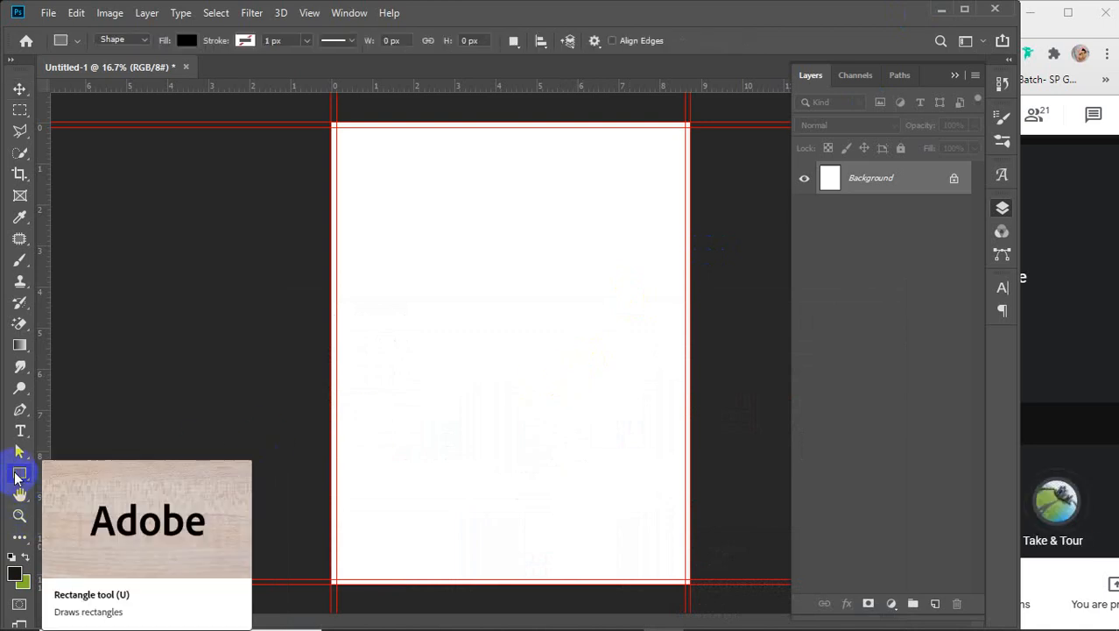
pyautogui.click(472, 310)
pyautogui.click(581, 242)
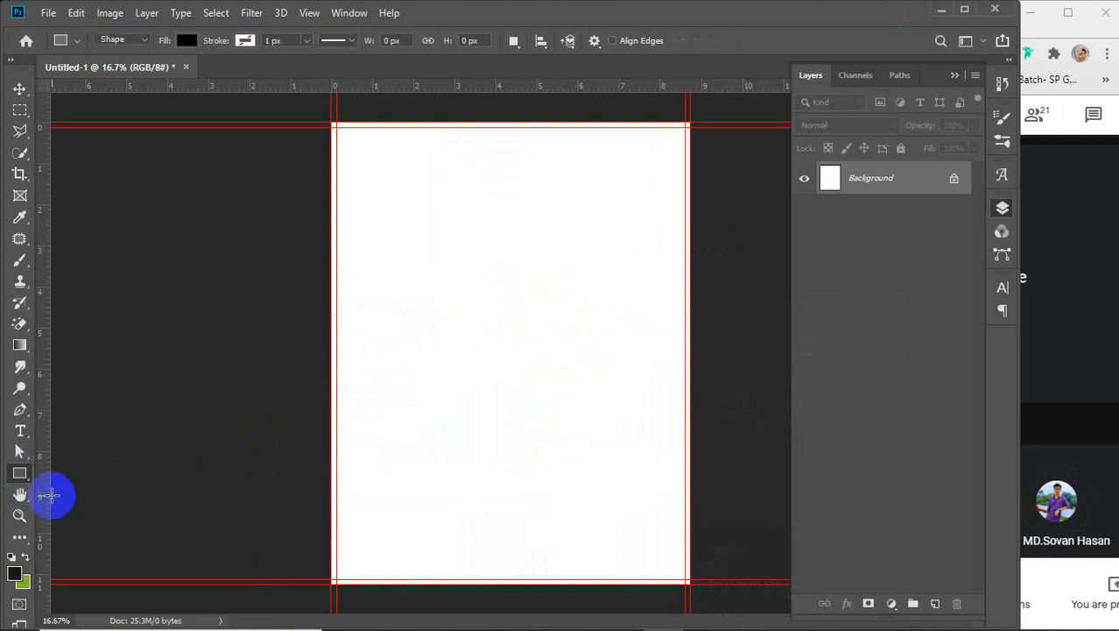
pyautogui.click(472, 333)
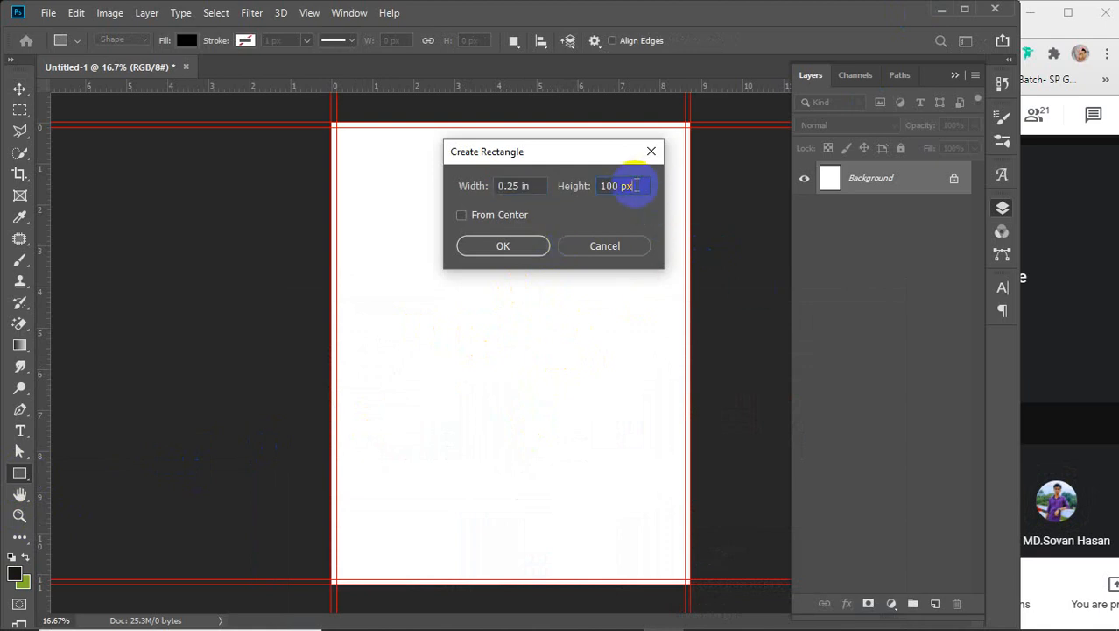
pyautogui.moveTo(636, 185); pyautogui.dragTo(579, 193)
pyautogui.write('.25in')
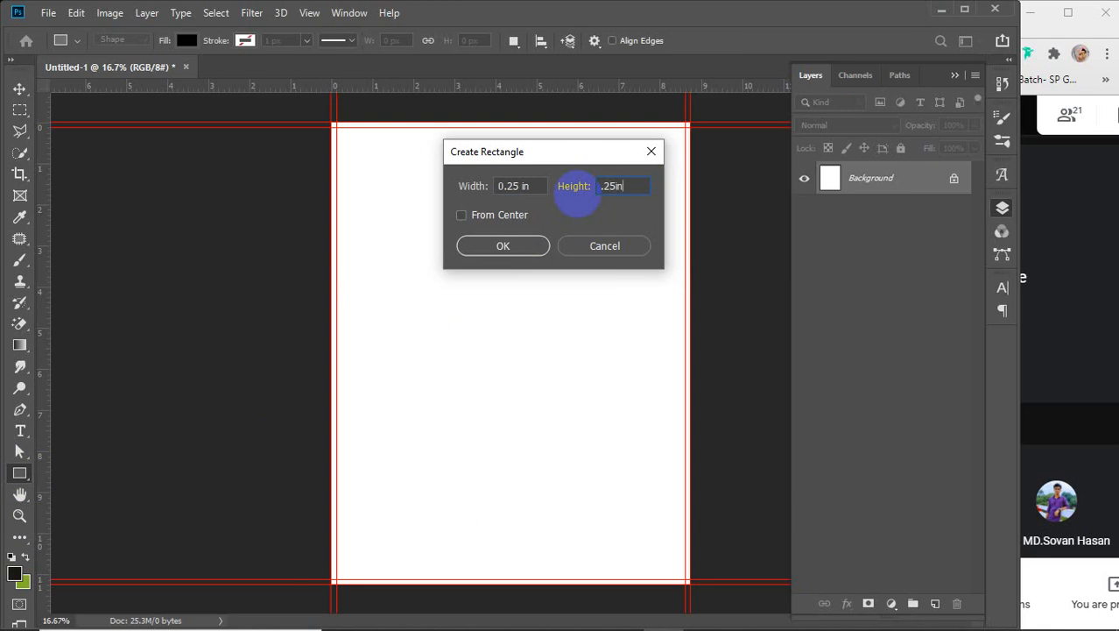
pyautogui.press('Return')
pyautogui.press('v')
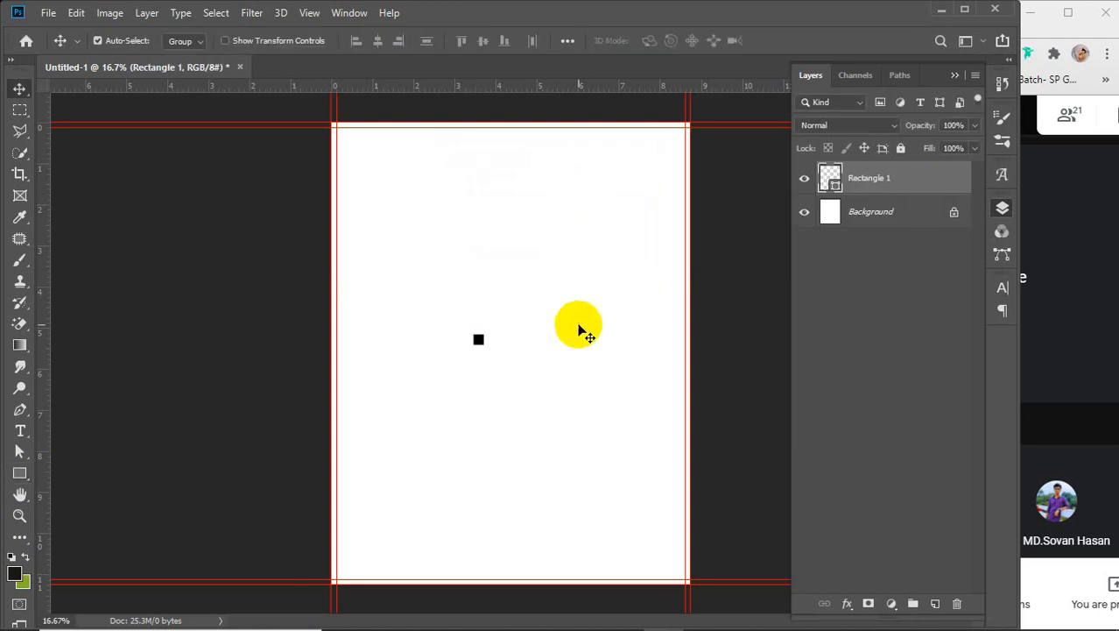
# - Try a vertical guide along the right edge of the square placed in the page's top-left bleed corner, and remove both square and guide
pyautogui.moveTo(480, 341); pyautogui.dragTo(343, 136)
pyautogui.moveTo(48, 229); pyautogui.dragTo(355, 241)
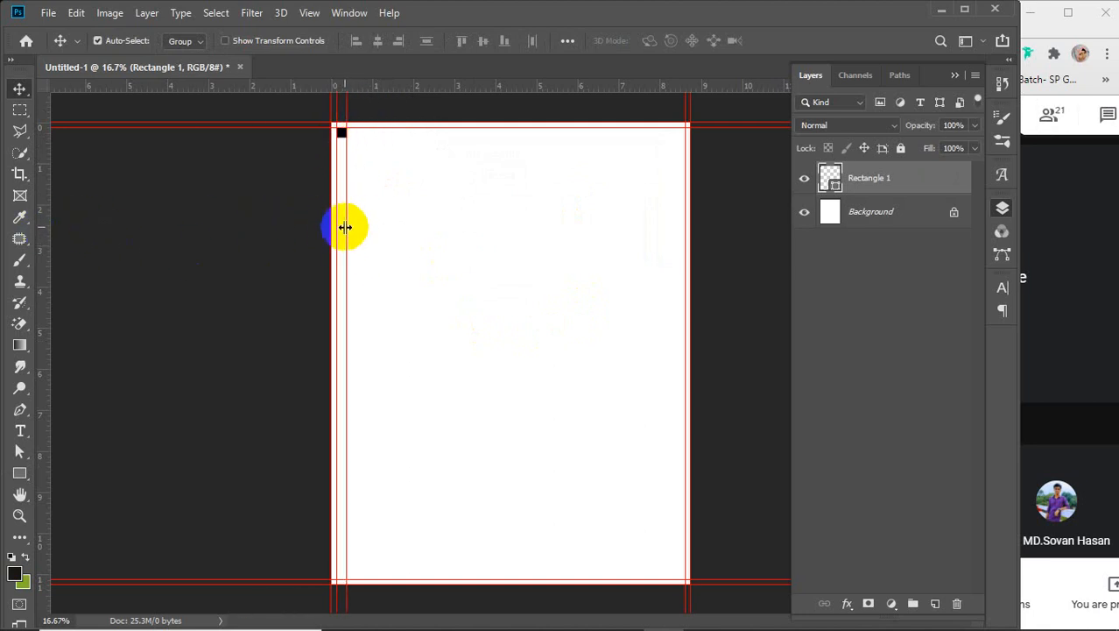
pyautogui.press('Delete')
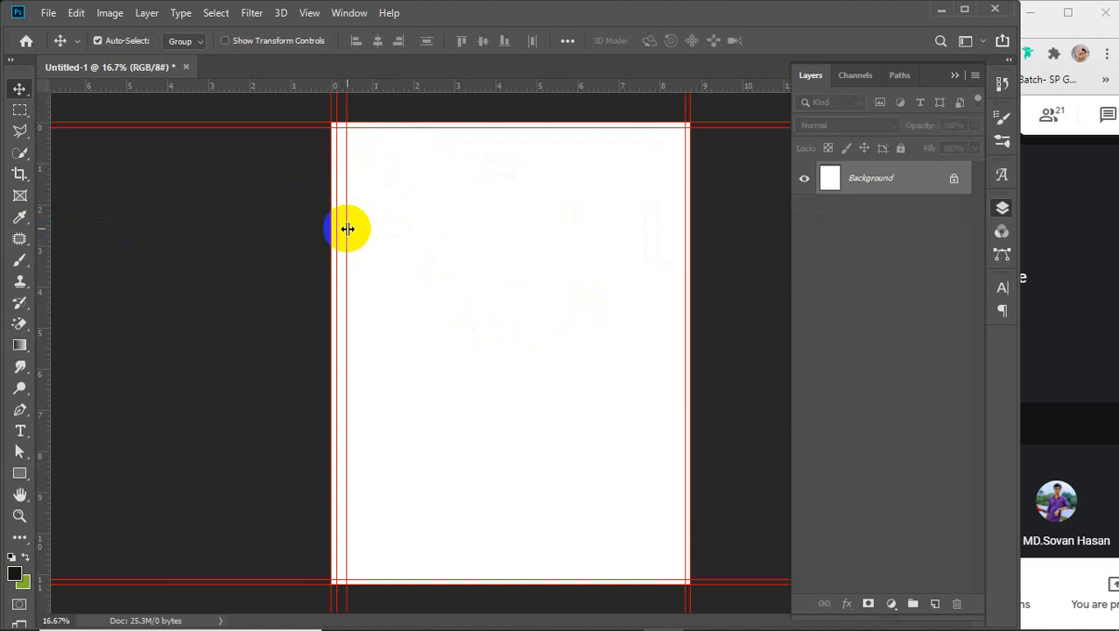
pyautogui.moveTo(347, 228); pyautogui.dragTo(42, 233)
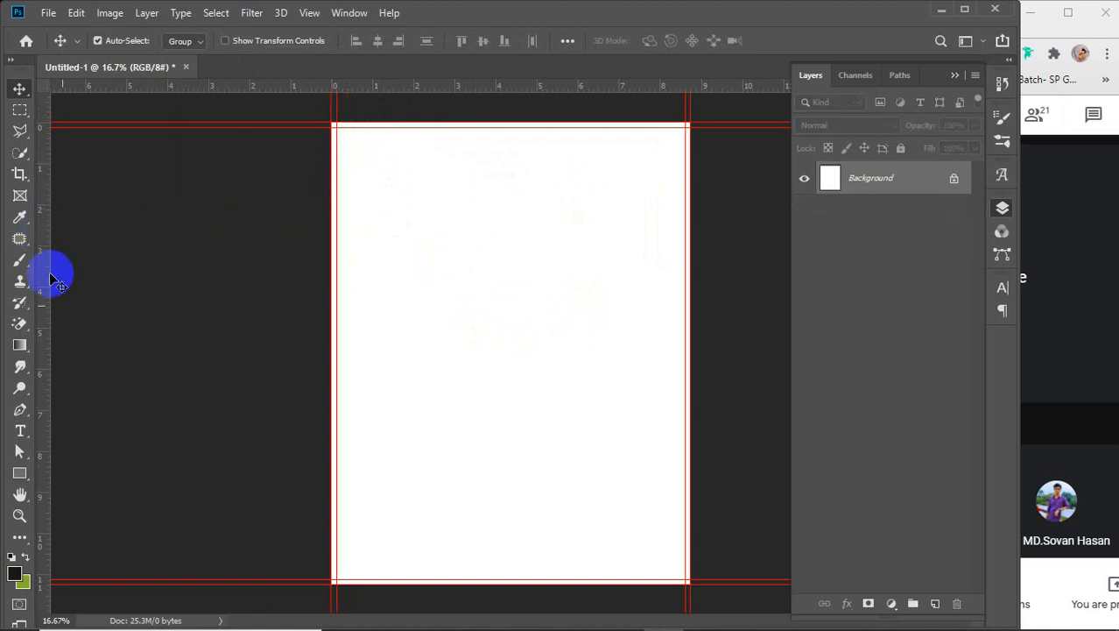
# - Create a 0.5 x 0.5 in black square and place it in the top-left corner inside the bleed guides
pyautogui.click(19, 473)
pyautogui.click(444, 388)
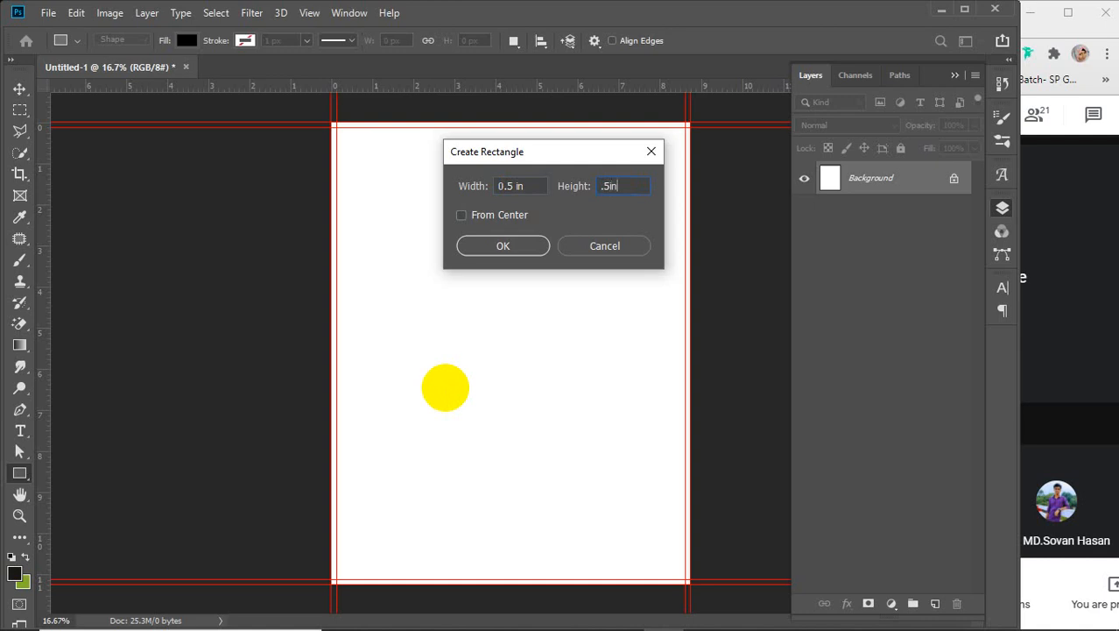
pyautogui.press('Return')
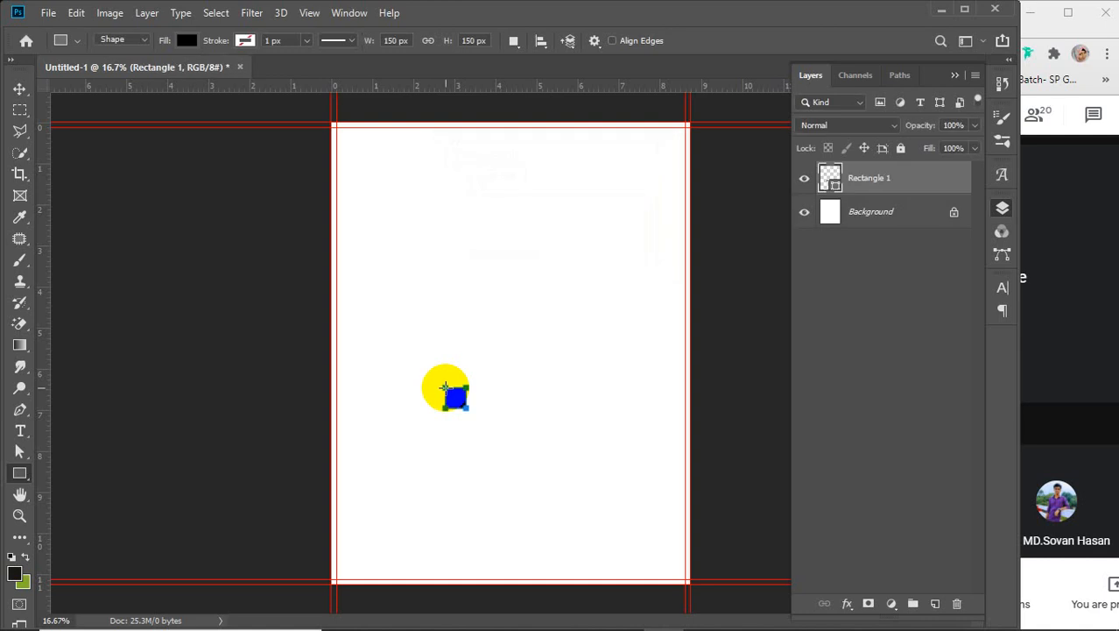
pyautogui.press('v')
pyautogui.moveTo(446, 388); pyautogui.dragTo(355, 147)
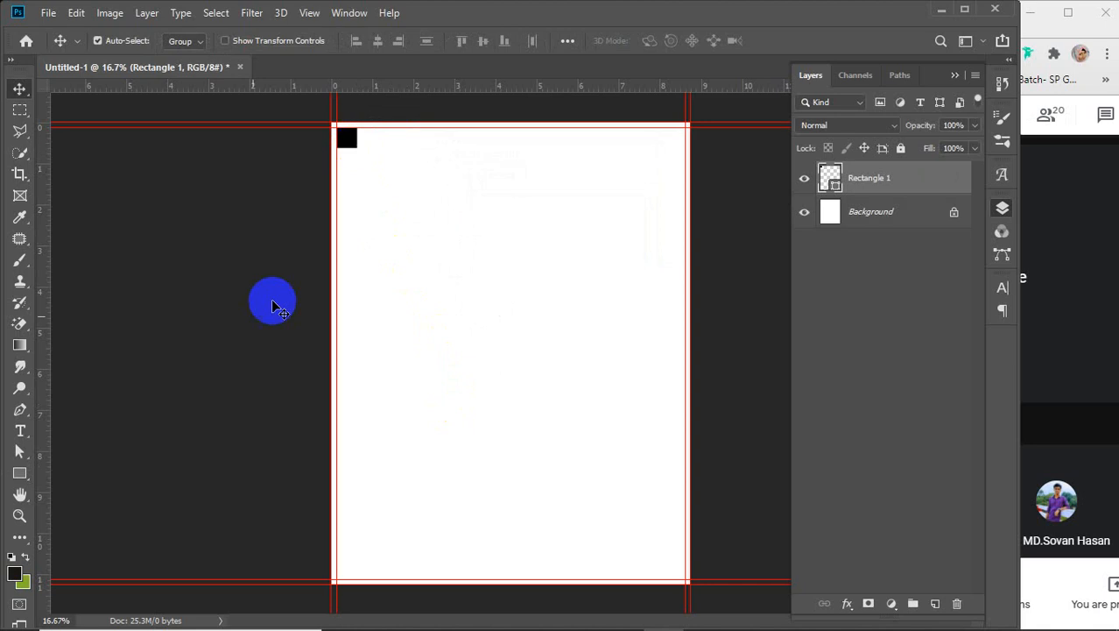
# - Try a vertical and a horizontal guide along the 0.5 in square's inner edges, and remove the square and both guides
pyautogui.moveTo(45, 297); pyautogui.dragTo(358, 273)
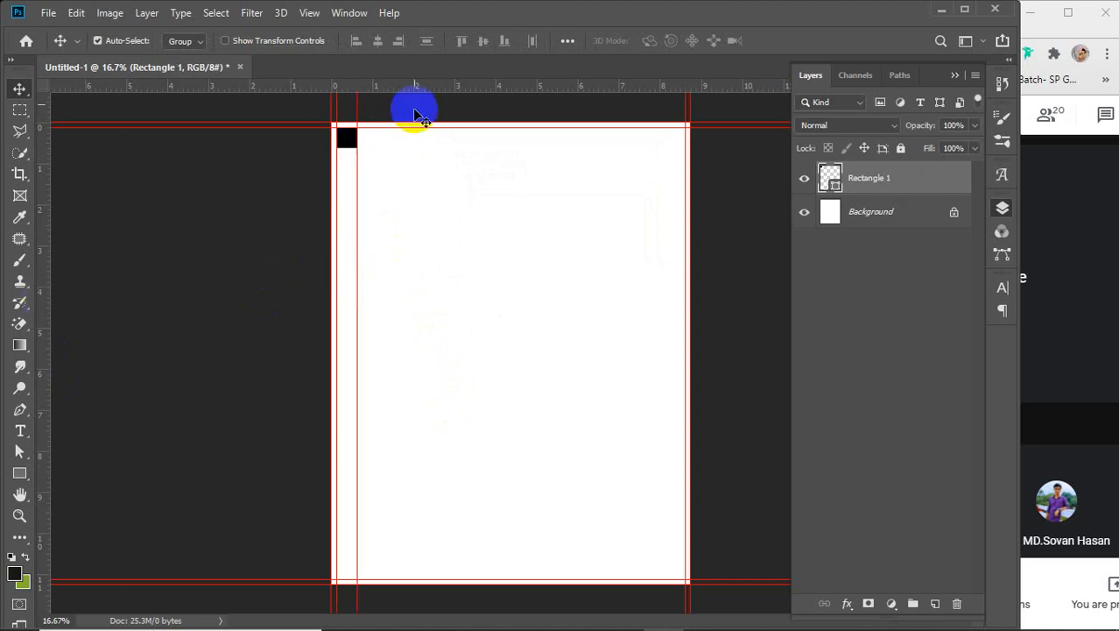
pyautogui.moveTo(387, 87); pyautogui.dragTo(625, 286)
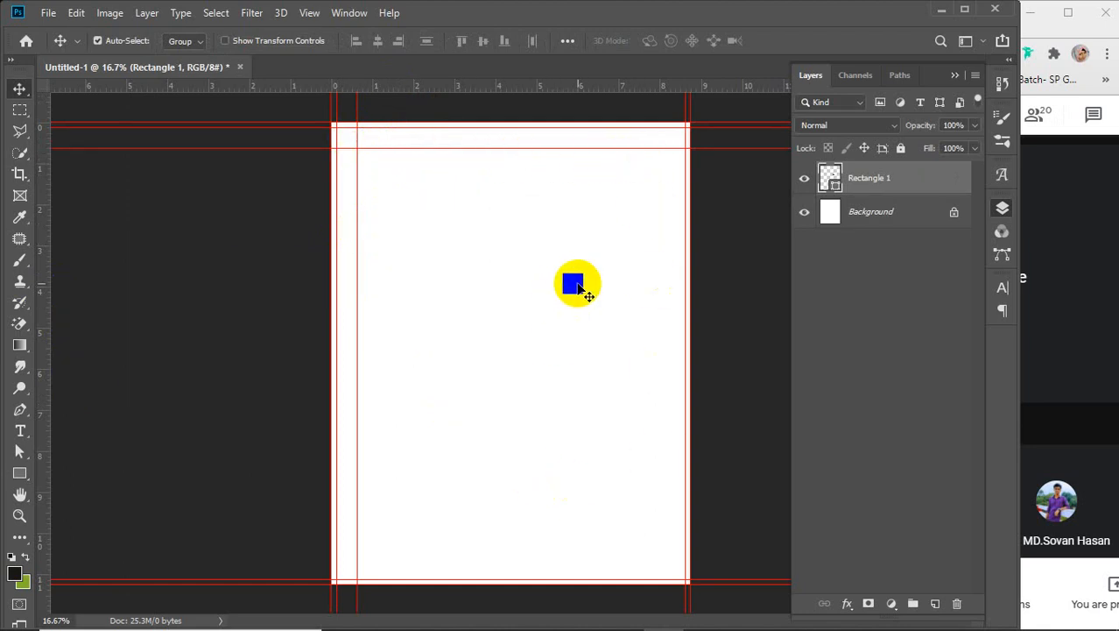
pyautogui.press('Delete')
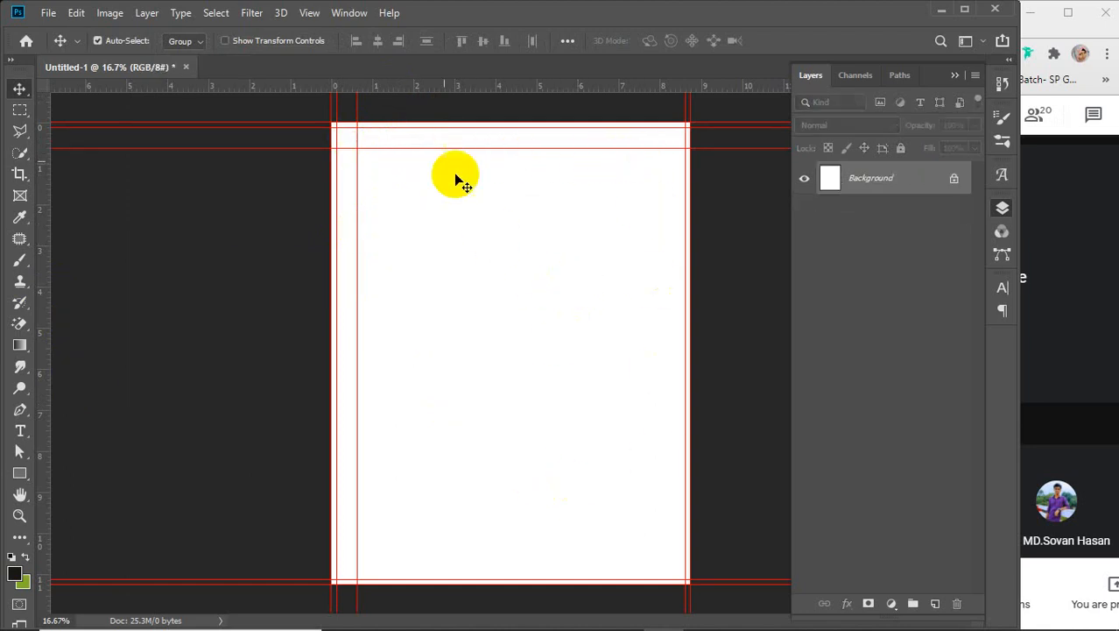
pyautogui.moveTo(414, 150); pyautogui.dragTo(402, 83)
pyautogui.moveTo(357, 163); pyautogui.dragTo(35, 223)
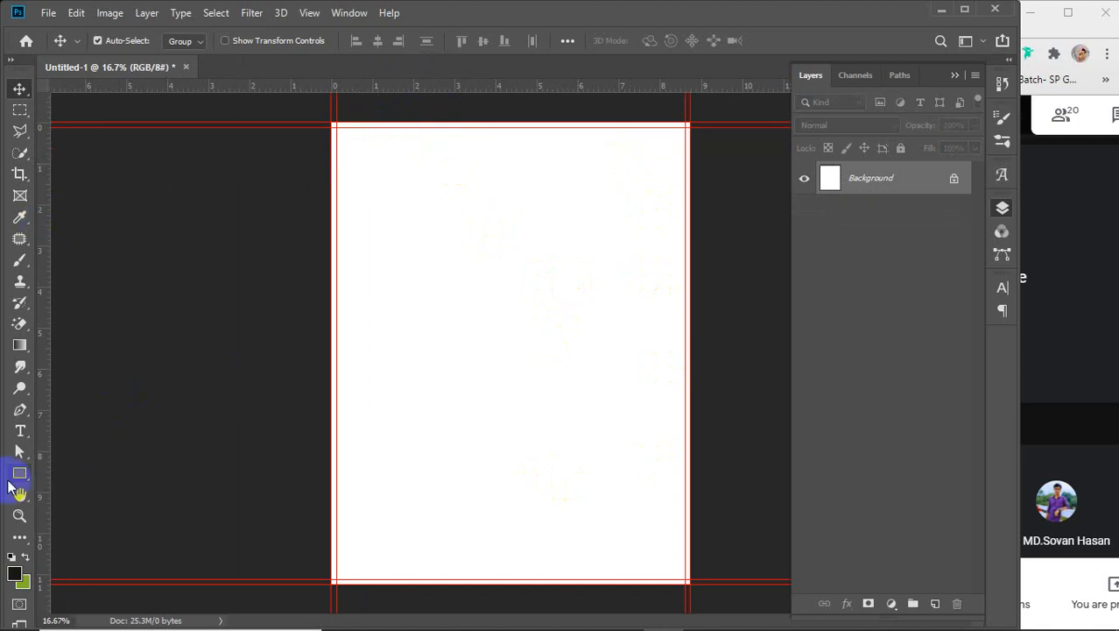
# - Create a 0.3 x 0.3 in black square and place it in the top-left corner inside the bleed guides
pyautogui.click(20, 473)
pyautogui.click(496, 330)
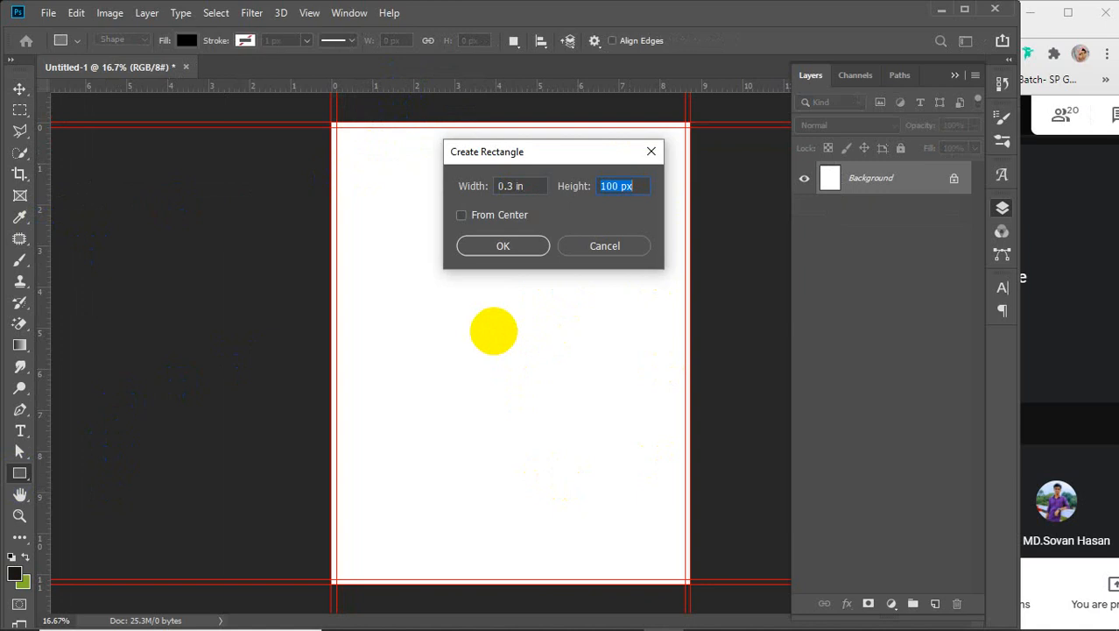
pyautogui.write('.3in')
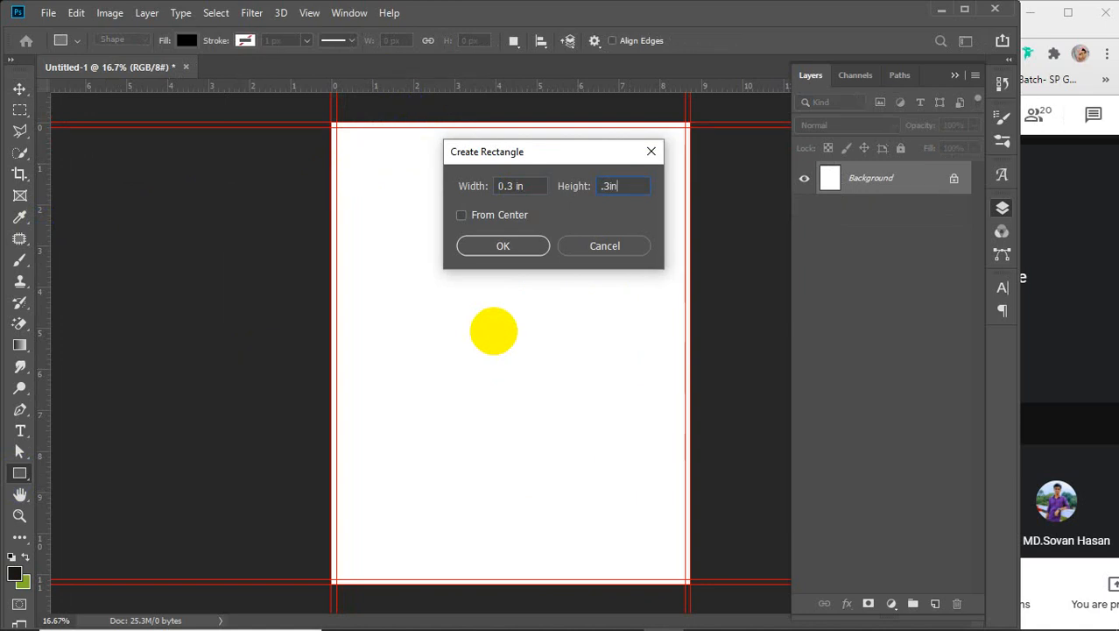
pyautogui.press('Return')
pyautogui.press('v')
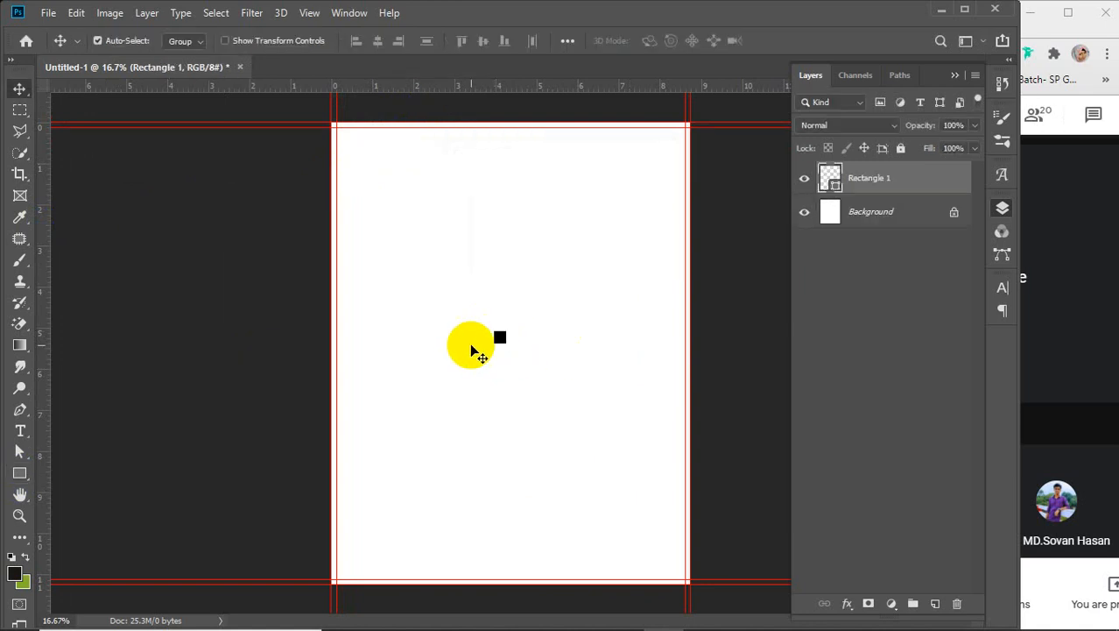
pyautogui.moveTo(506, 335); pyautogui.dragTo(352, 144)
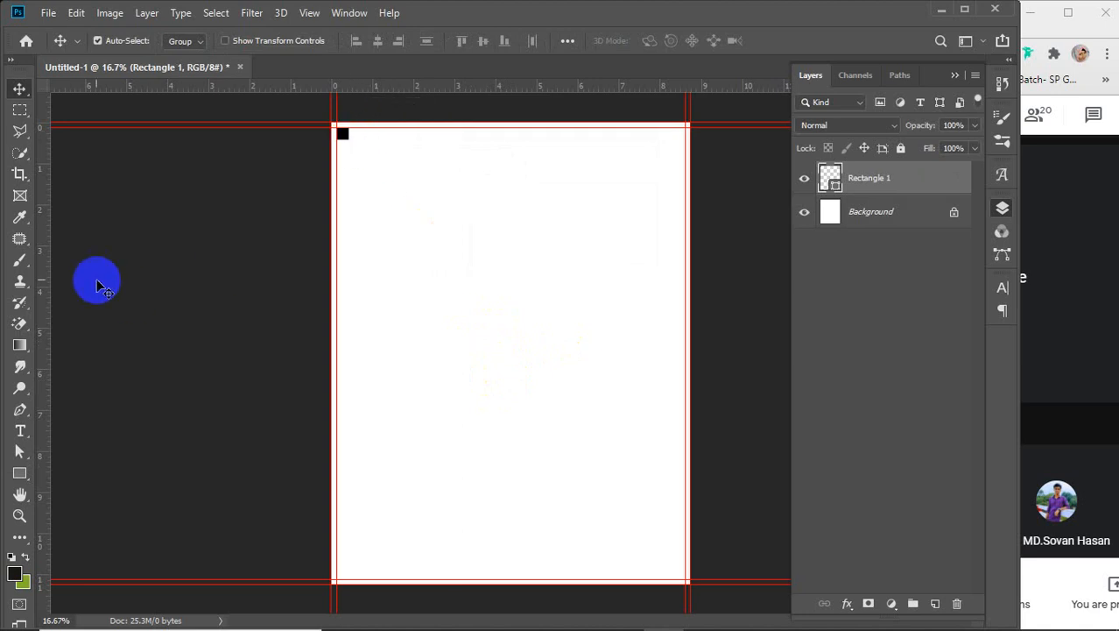
# - Add margin guides 0.3 in inside the bleed guides on all four sides, using the square in the top-left and bottom-right corners as spacer
pyautogui.moveTo(40, 262); pyautogui.dragTo(349, 271)
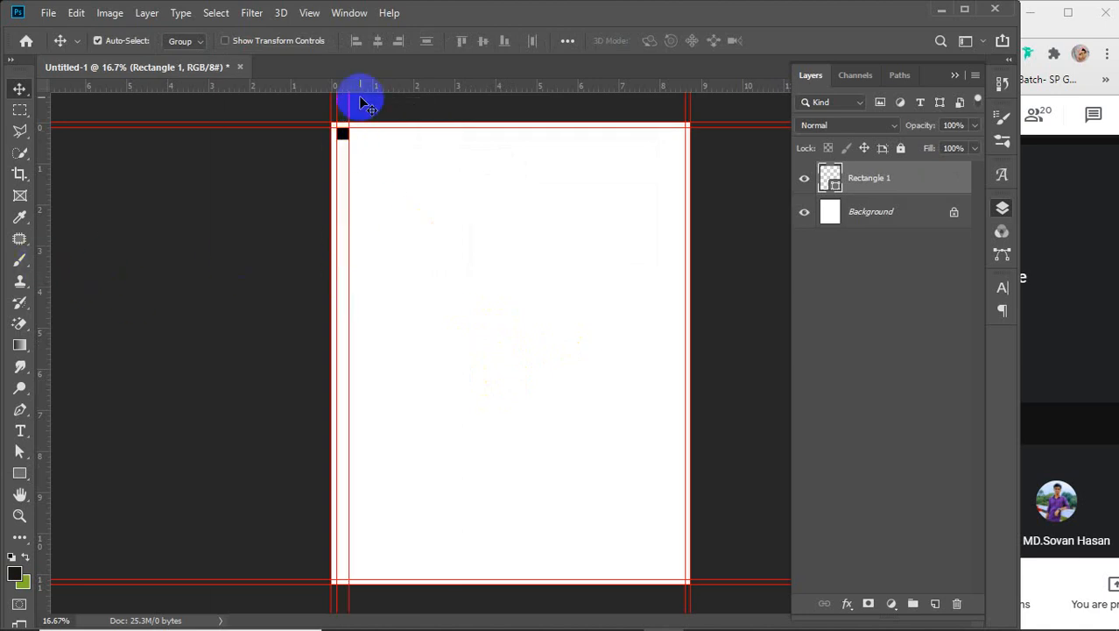
pyautogui.moveTo(361, 91); pyautogui.dragTo(675, 571)
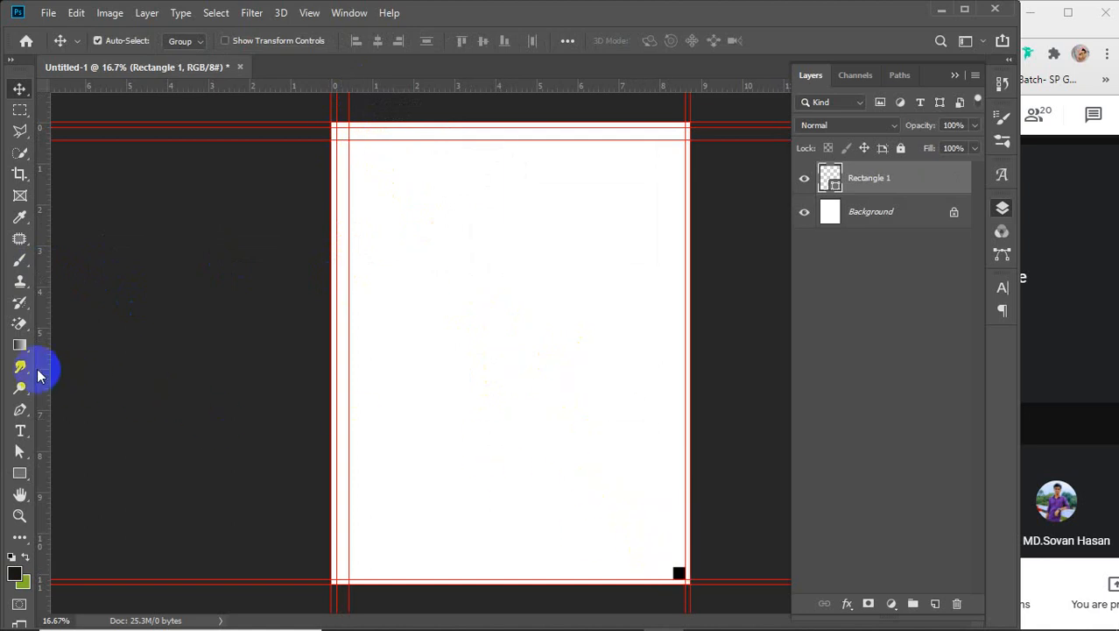
pyautogui.moveTo(40, 370); pyautogui.dragTo(674, 442)
pyautogui.moveTo(569, 89); pyautogui.dragTo(543, 567)
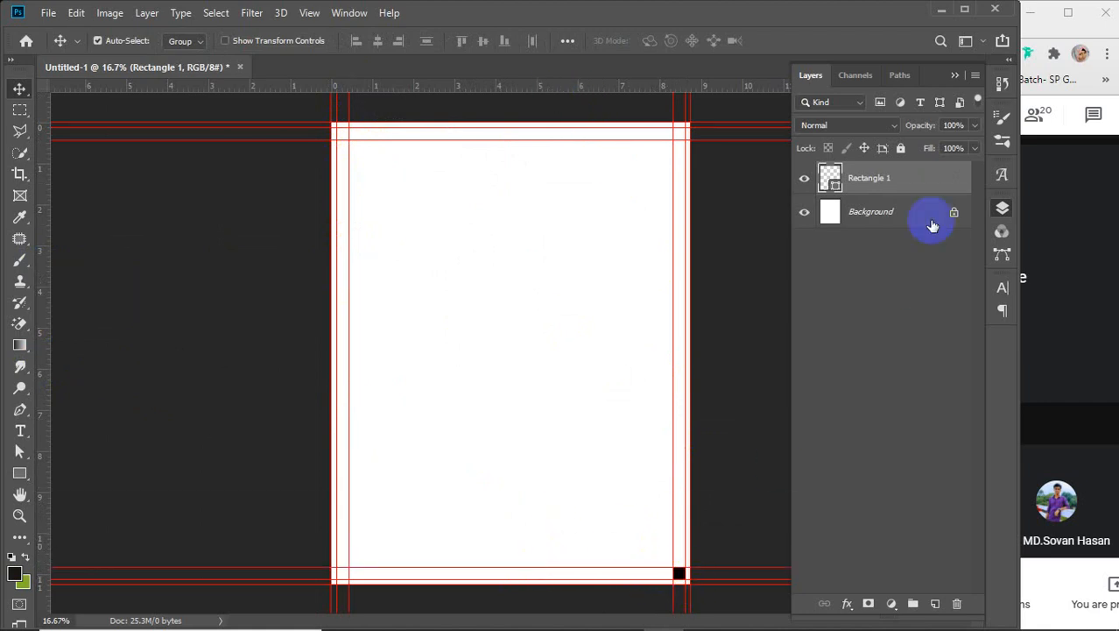
# - Delete the spacer square's layer and lock the guides
pyautogui.click(916, 180)
pyautogui.press('Delete')
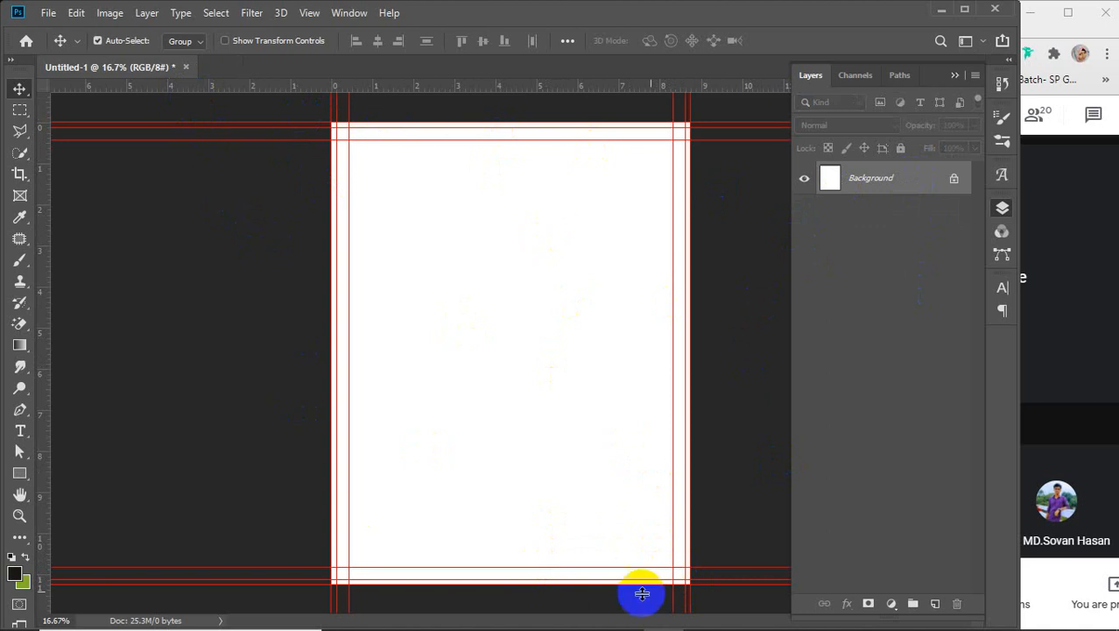
pyautogui.click(309, 14)
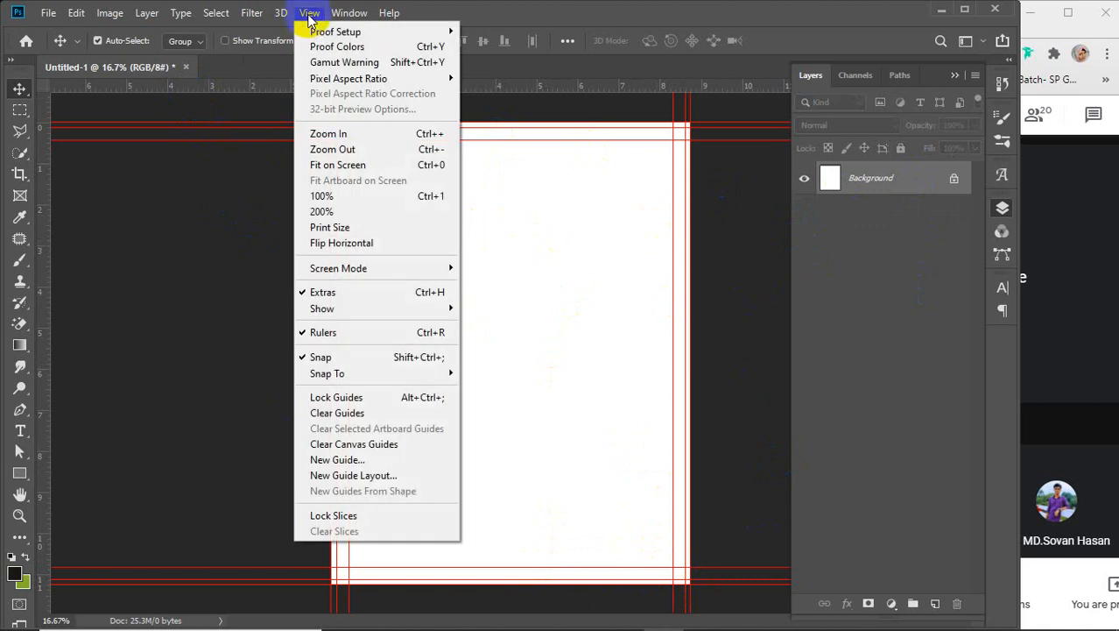
pyautogui.click(338, 400)
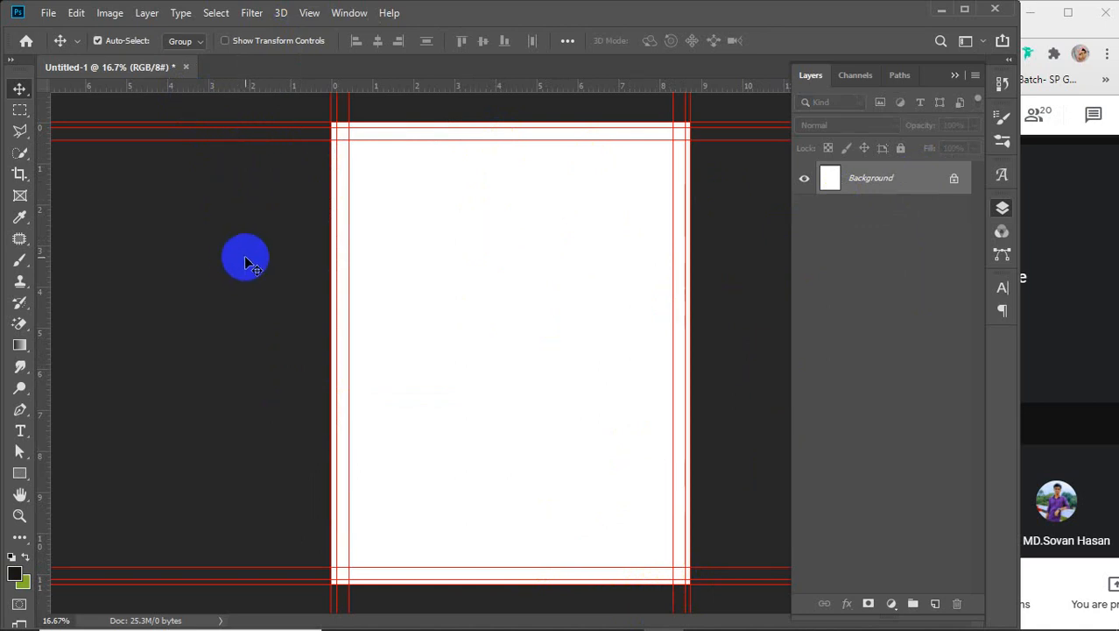
# - Draw a black 2625 x 3375 px rectangle covering the whole page, including the bleed, with the Rectangle tool
pyautogui.moveTo(18, 474); pyautogui.dragTo(99, 473)
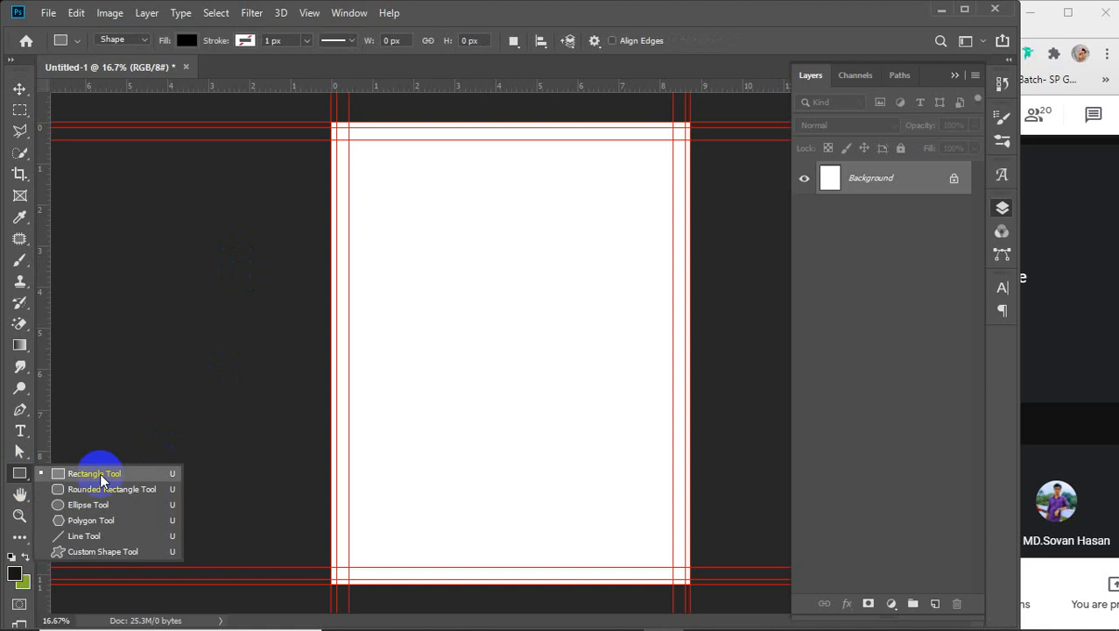
pyautogui.click(115, 473)
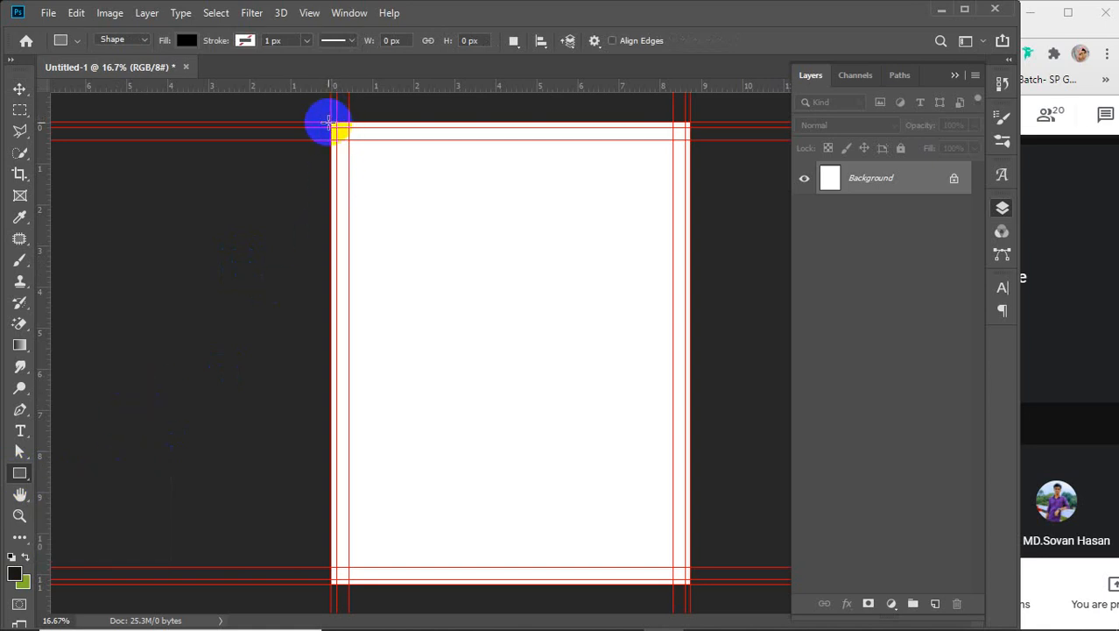
pyautogui.moveTo(330, 122); pyautogui.dragTo(687, 584)
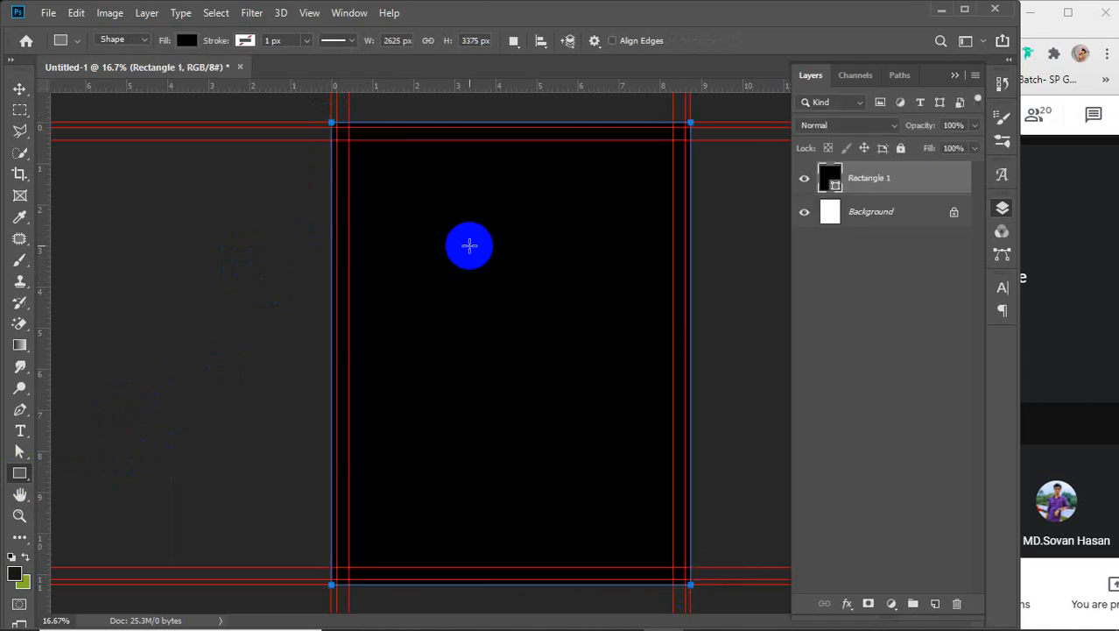
# - Fill the full-page rectangle with yellow and rename its layer "bleed"
pyautogui.click(188, 41)
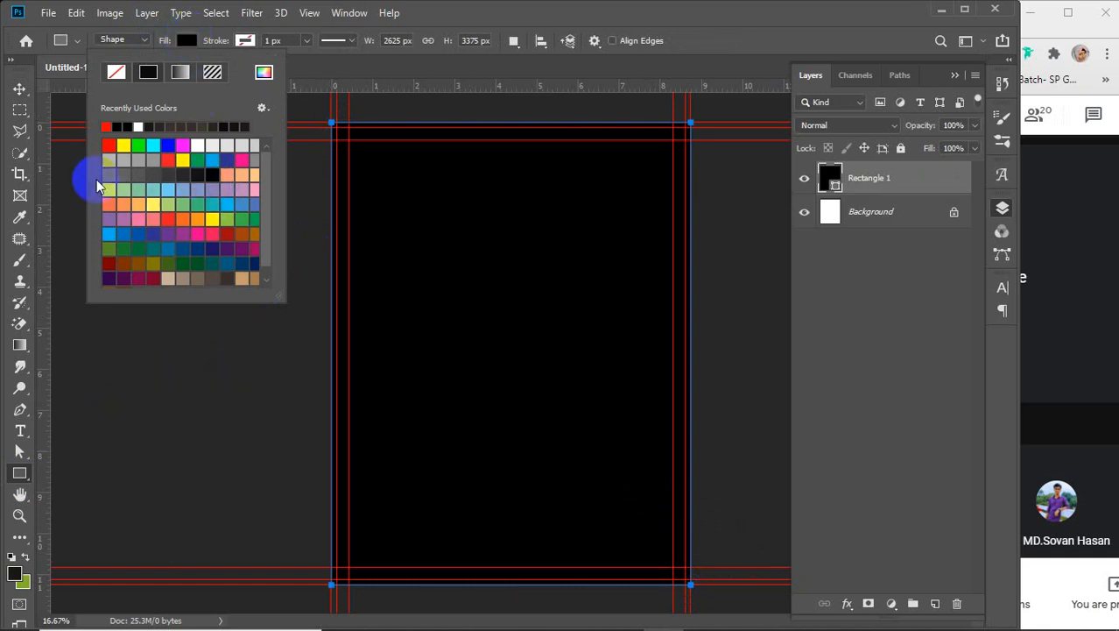
pyautogui.click(212, 220)
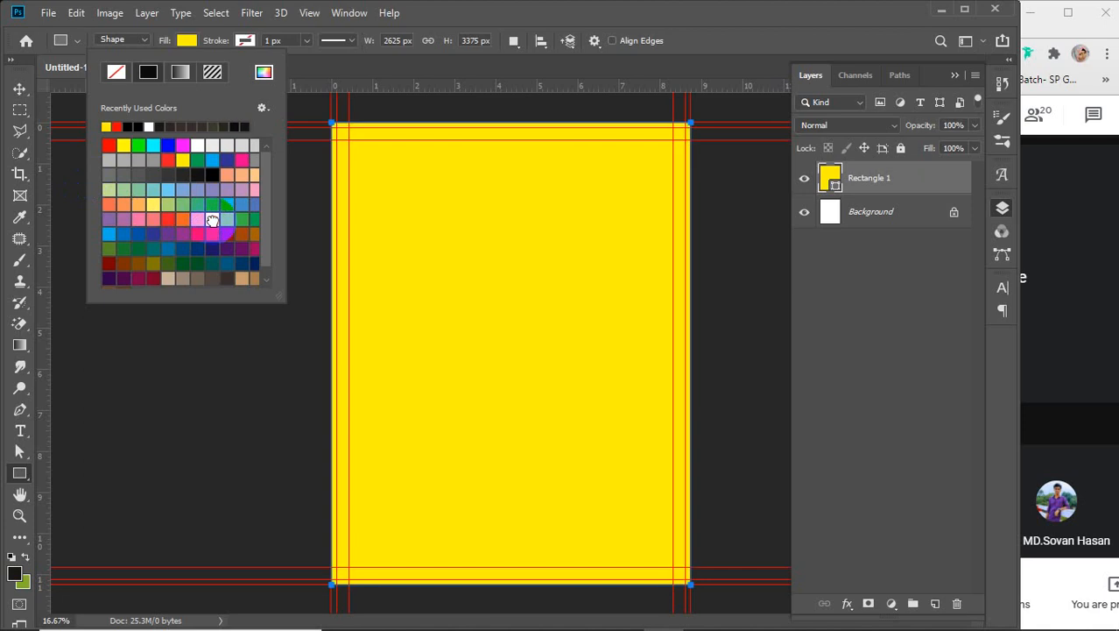
pyautogui.doubleClick(868, 178)
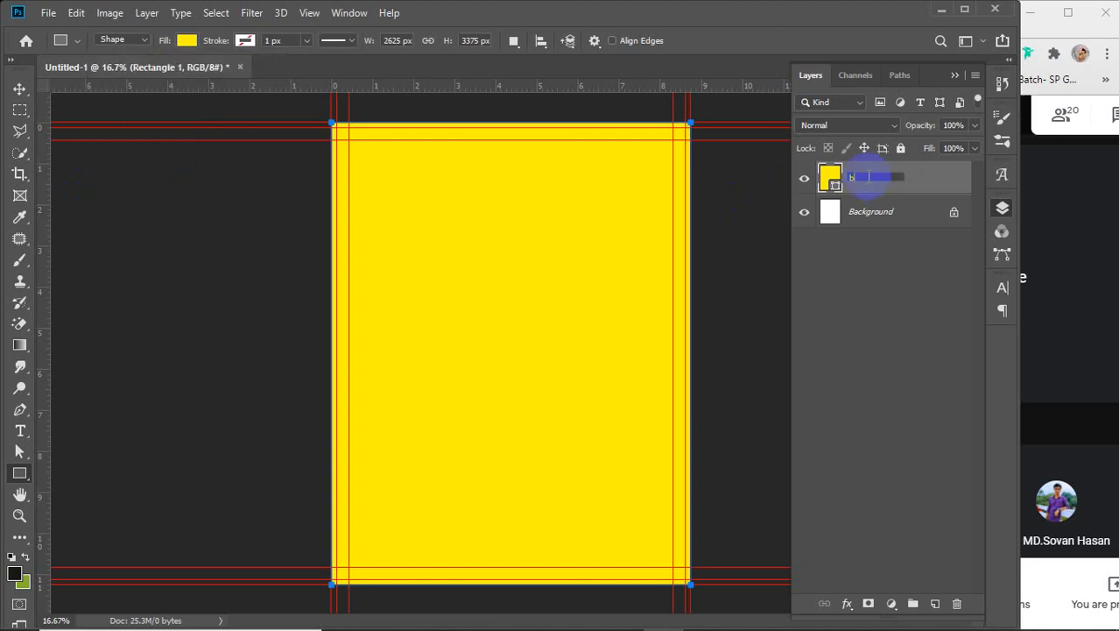
pyautogui.press('Return')
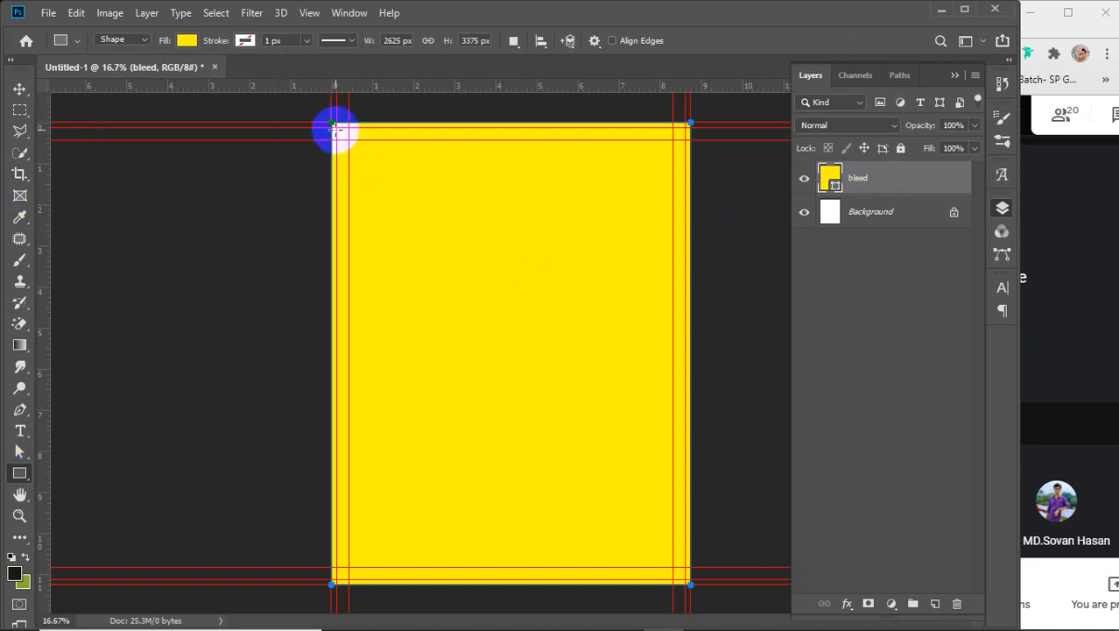
# - Draw a 2550 x 3300 px rectangle inside the bleed guides and fill it with white
pyautogui.moveTo(338, 127); pyautogui.dragTo(678, 571)
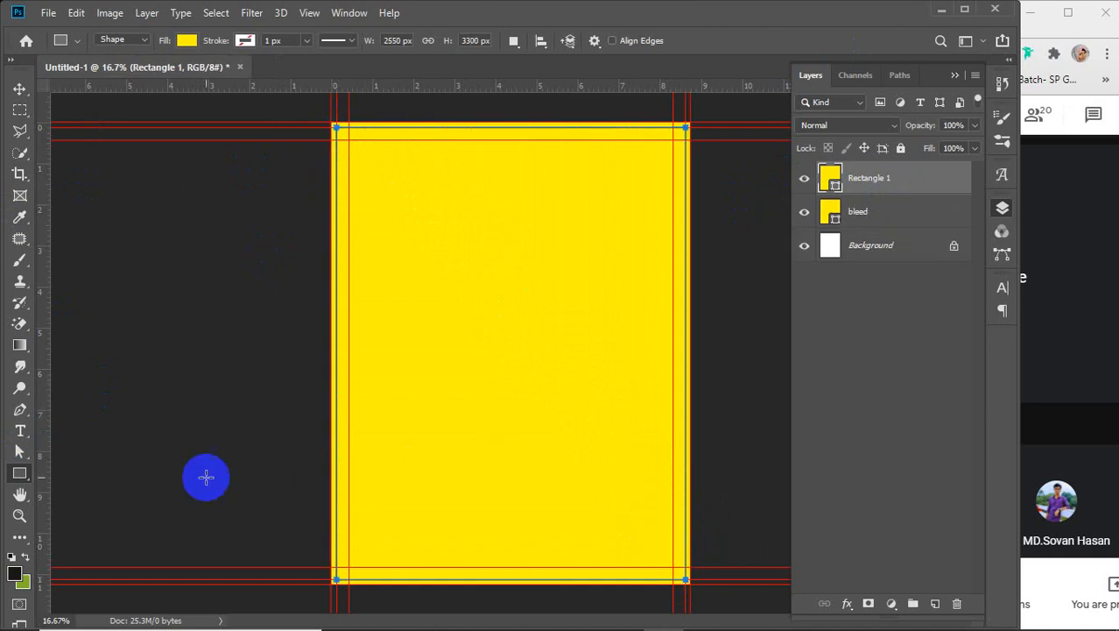
pyautogui.click(188, 42)
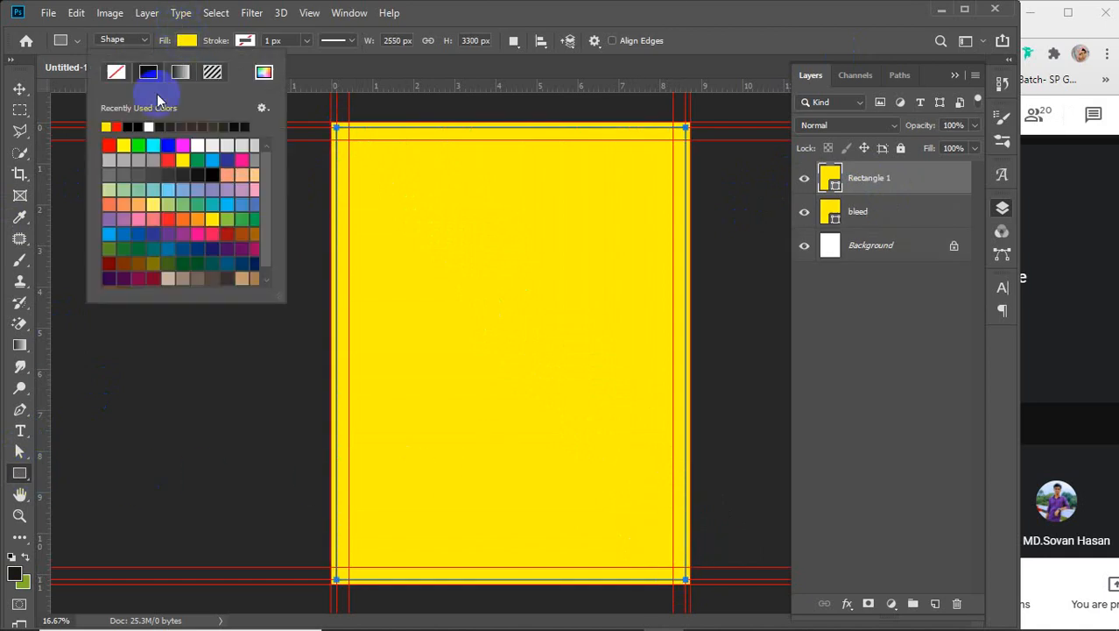
pyautogui.click(154, 127)
pyautogui.click(188, 45)
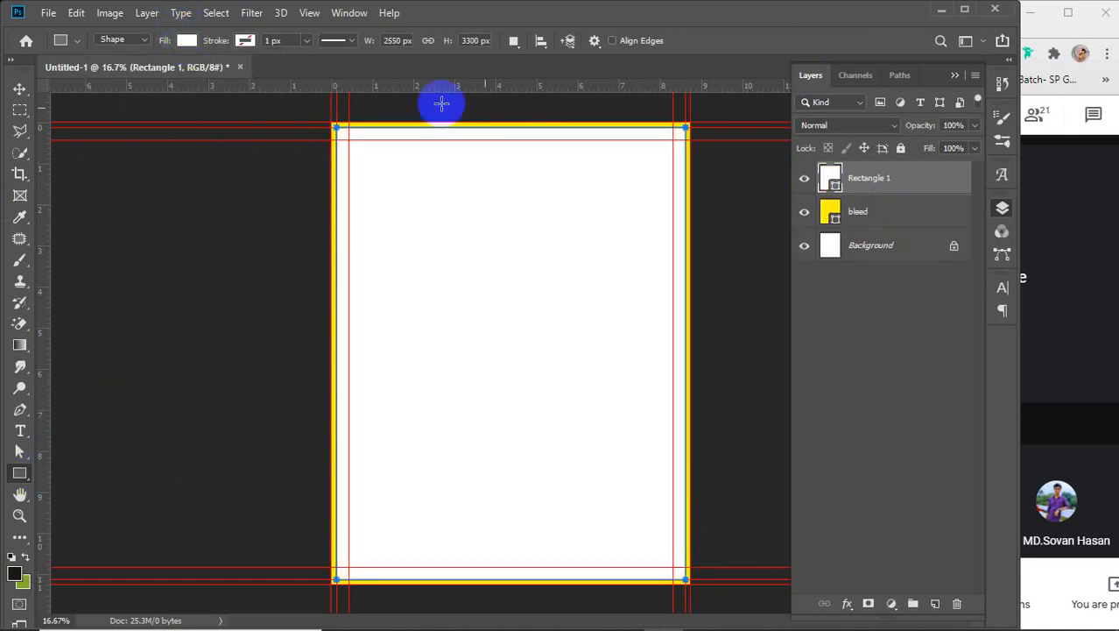
# - Rename the white rectangle's layer "BG"
pyautogui.click(859, 175)
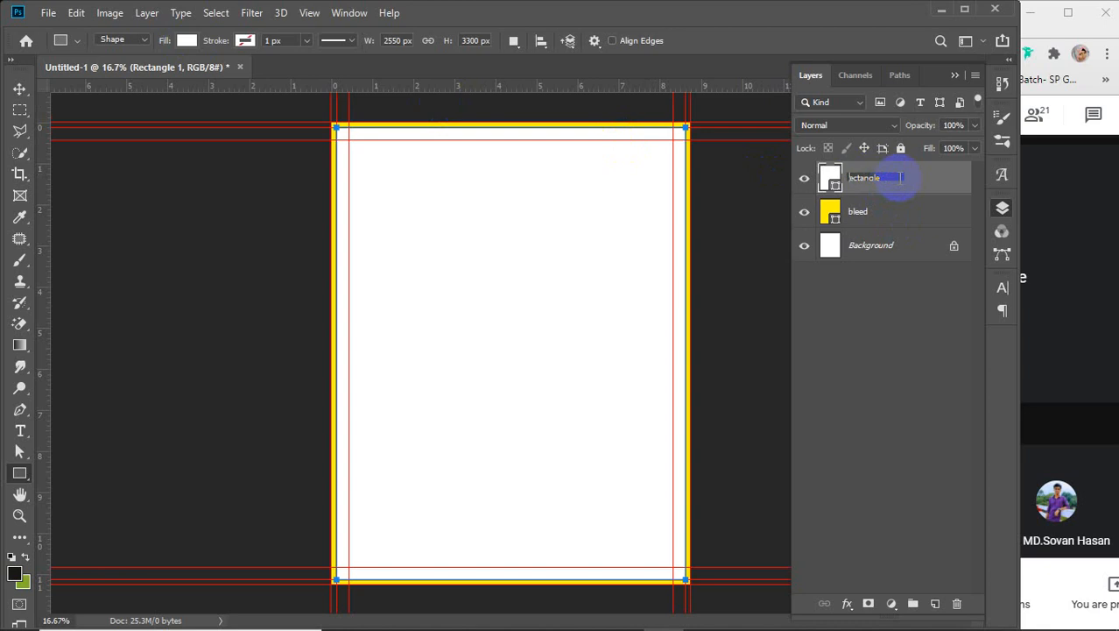
pyautogui.press('Delete')
pyautogui.press('Delete')
pyautogui.press('Delete')
pyautogui.press('Delete')
pyautogui.press('Delete')
pyautogui.press('Delete')
pyautogui.press('Delete')
pyautogui.press('Delete')
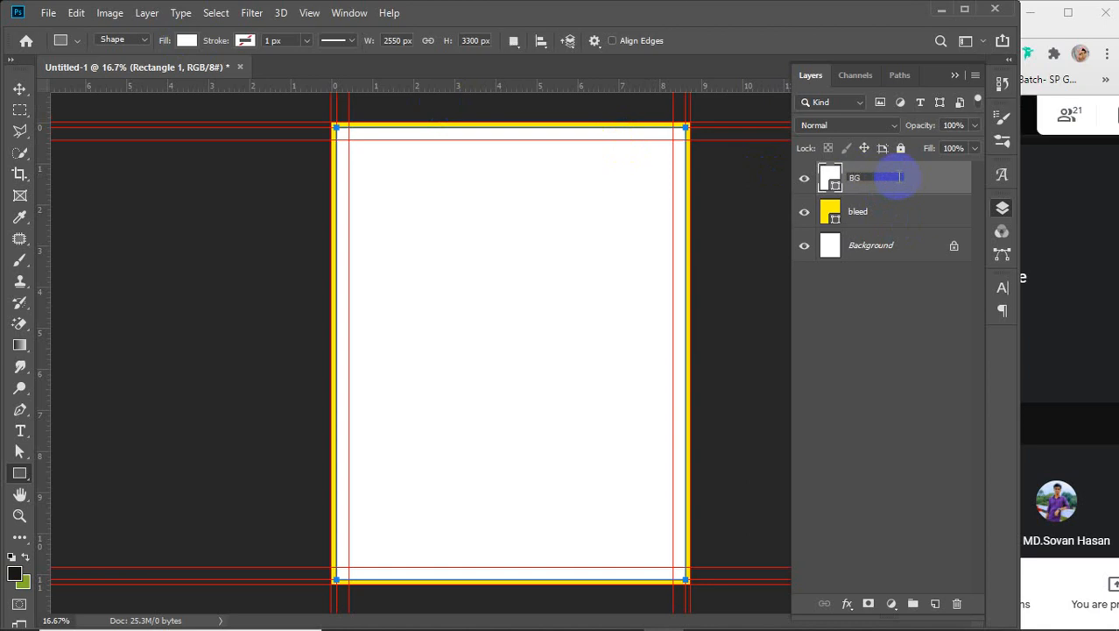
pyautogui.write('BG')
pyautogui.press('Return')
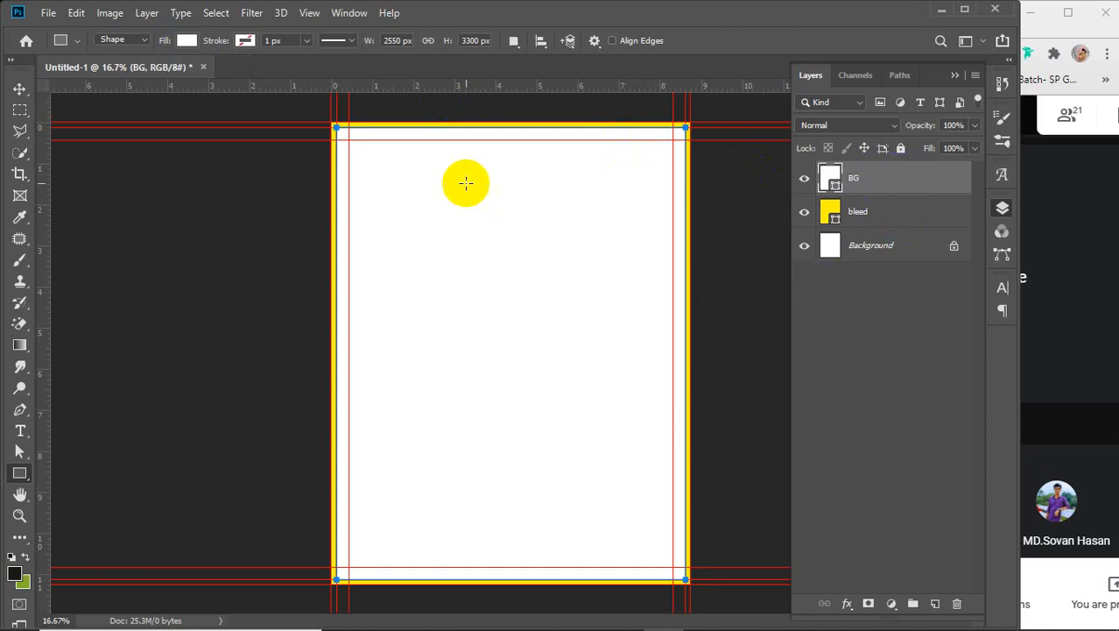
# - Lock all properties of the bleed and BG layers, and test on the canvas that they cannot be moved
pyautogui.click(901, 363)
pyautogui.press('v')
pyautogui.click(892, 186)
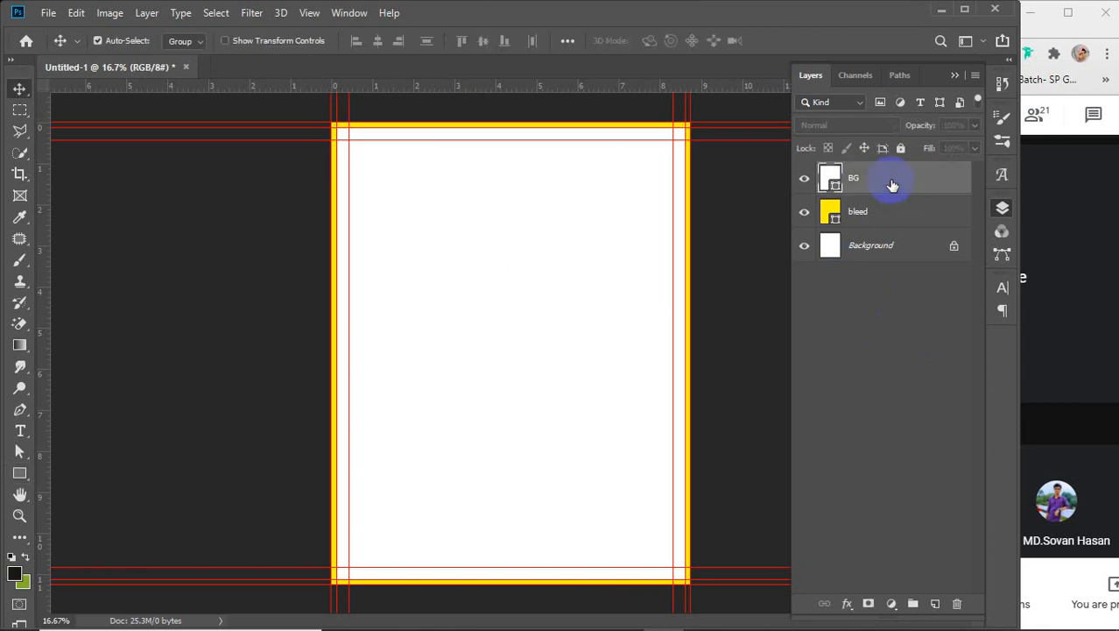
pyautogui.click(911, 221)
pyautogui.click(900, 148)
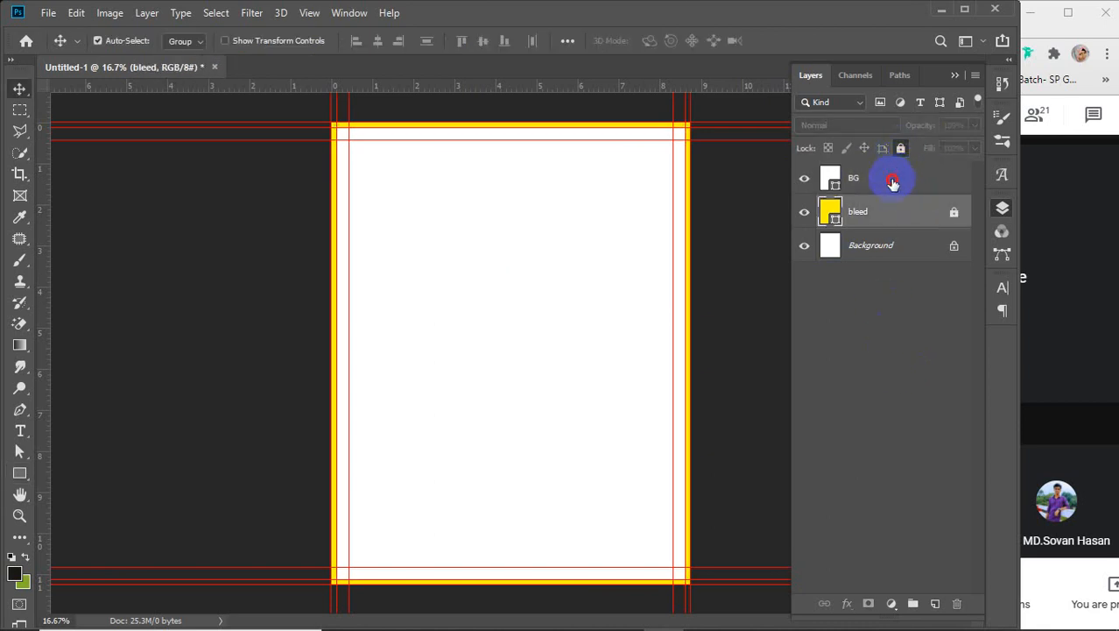
pyautogui.click(892, 180)
pyautogui.click(901, 148)
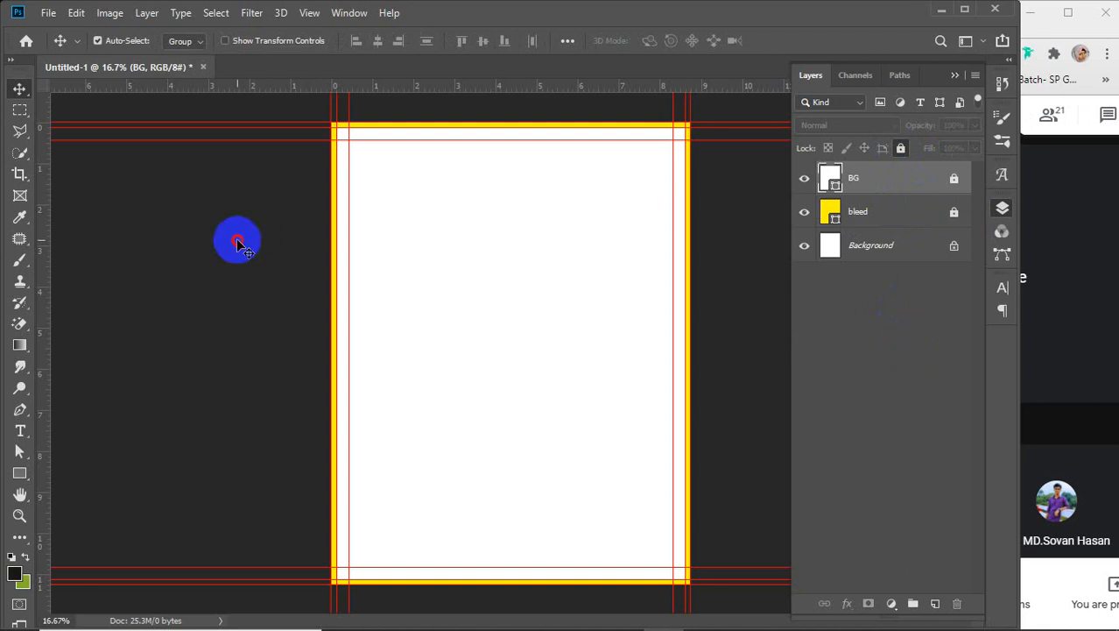
pyautogui.moveTo(233, 240); pyautogui.dragTo(721, 481)
pyautogui.moveTo(437, 100); pyautogui.dragTo(637, 502)
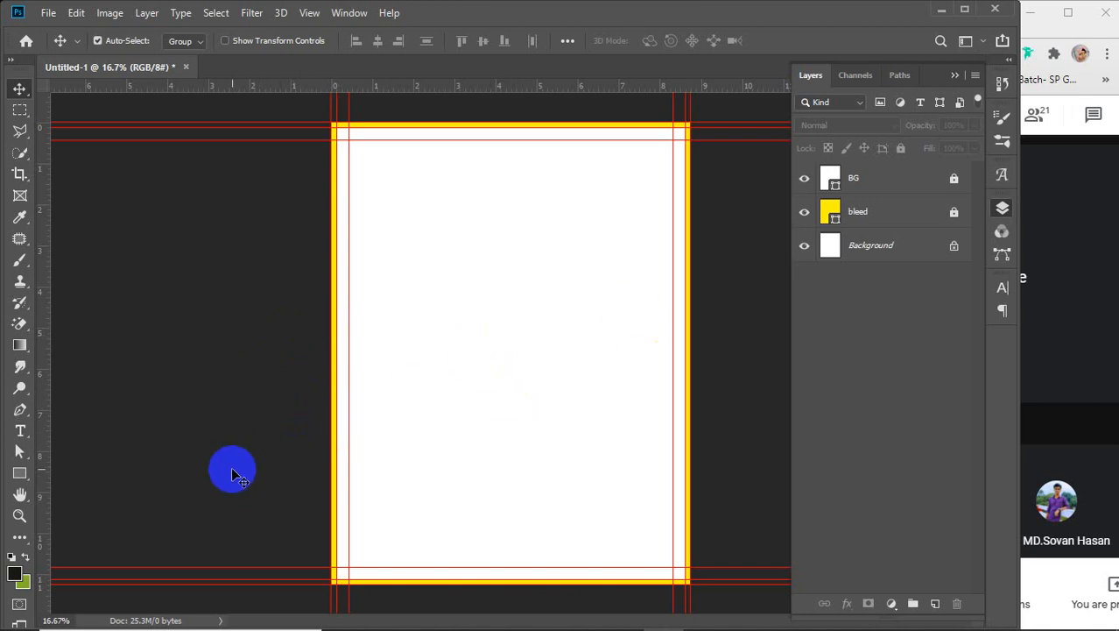
# - Switch to the flyer design search window in Chrome and search Google for "construction building images without copyright"
pyautogui.moveTo(488, 627)
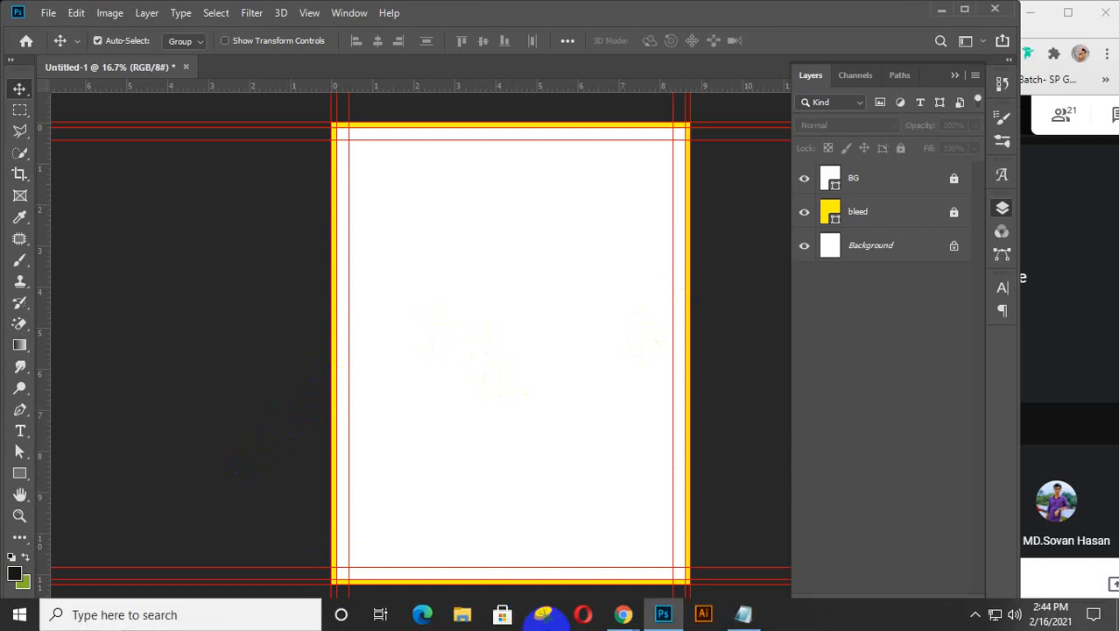
pyautogui.click(623, 615)
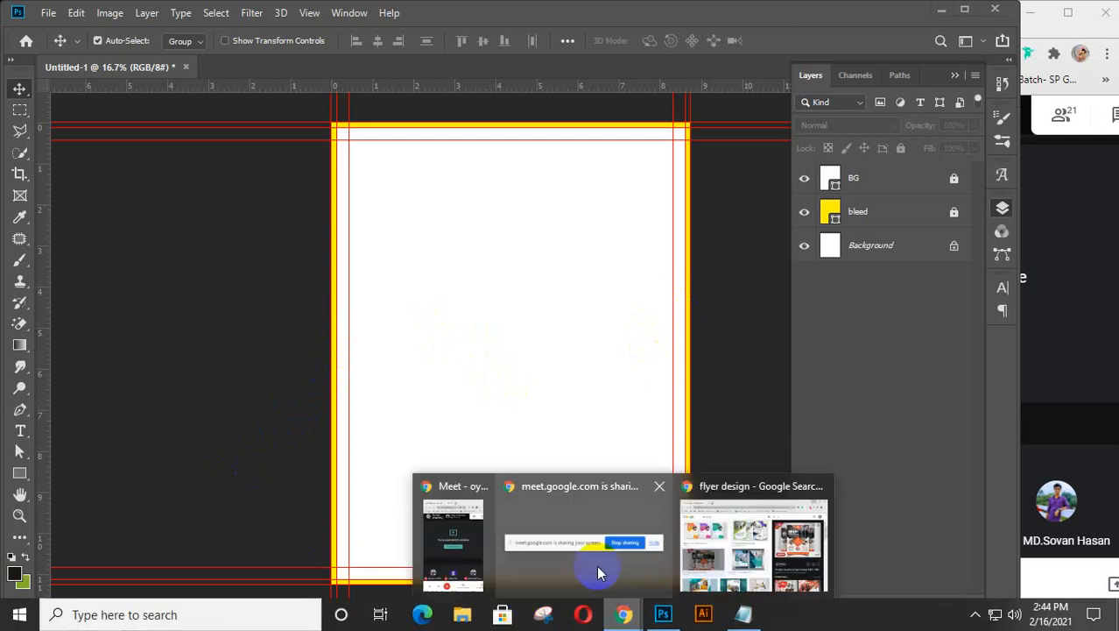
pyautogui.click(717, 536)
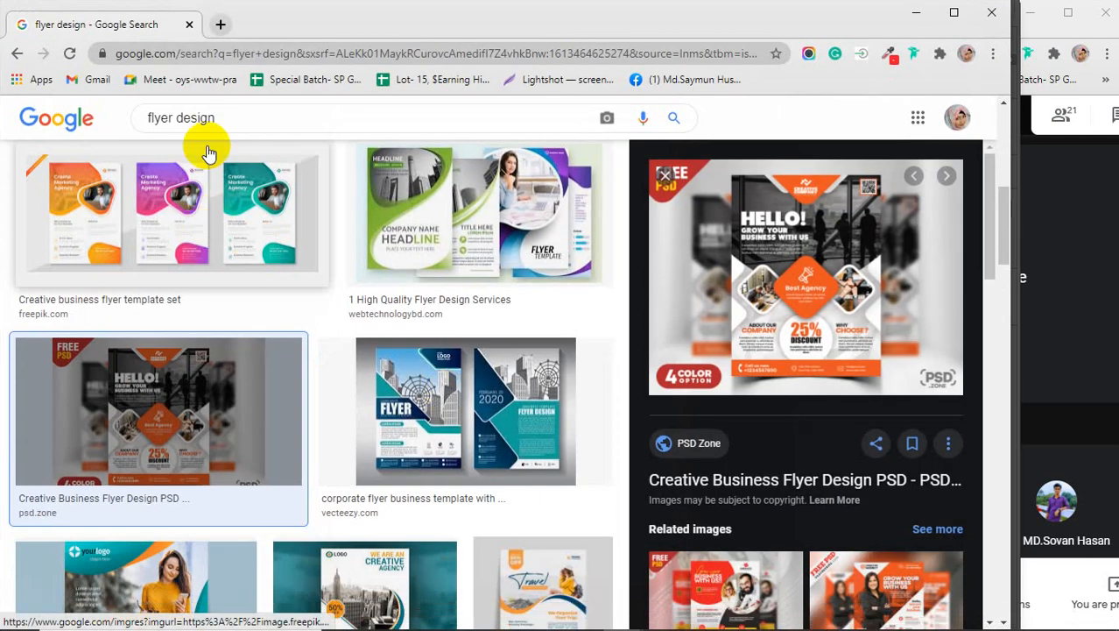
pyautogui.click(251, 53)
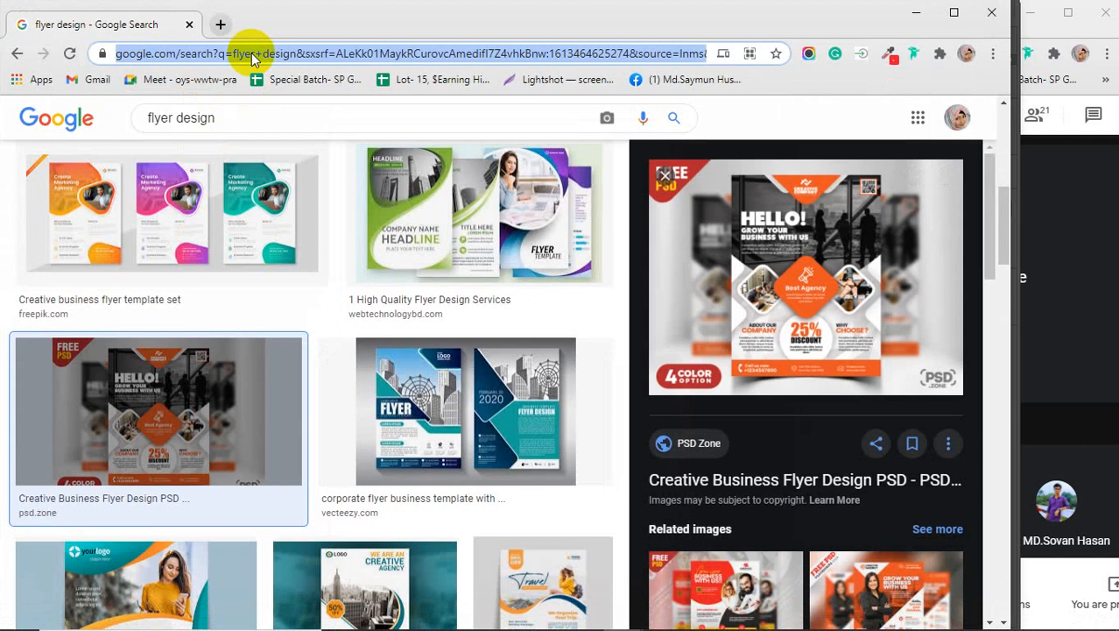
pyautogui.write('3d')
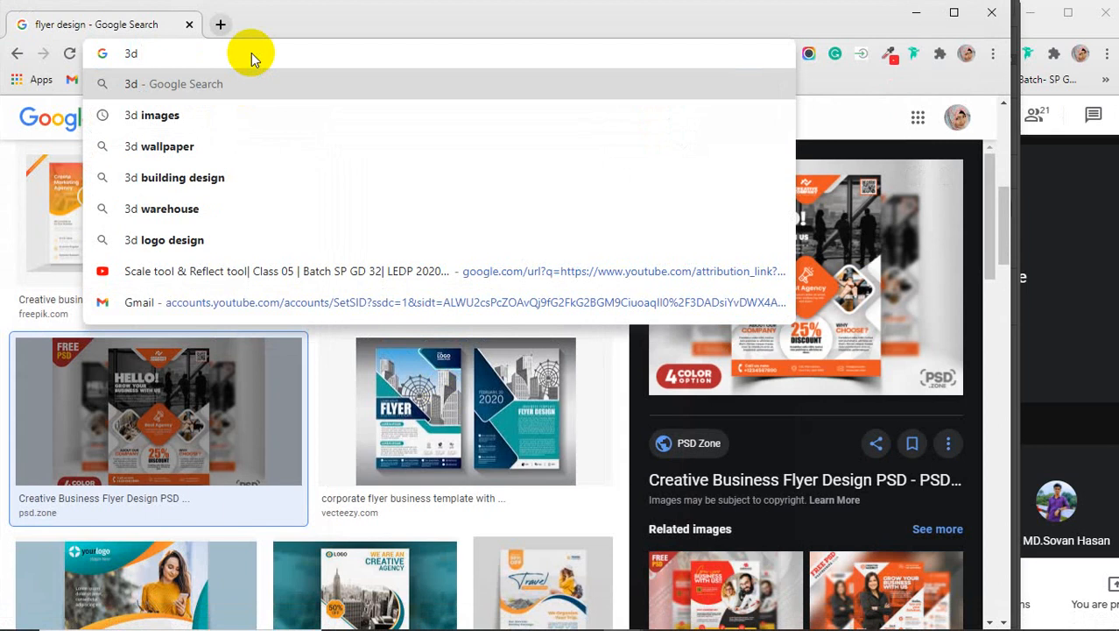
pyautogui.press('BackSpace')
pyautogui.press('BackSpace')
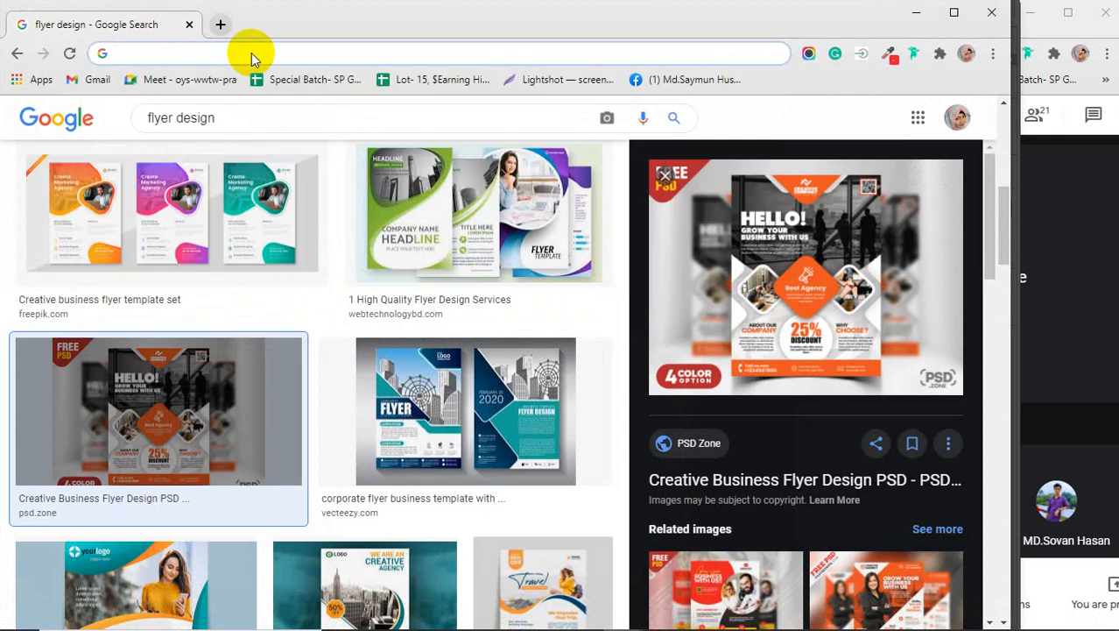
pyautogui.write('const')
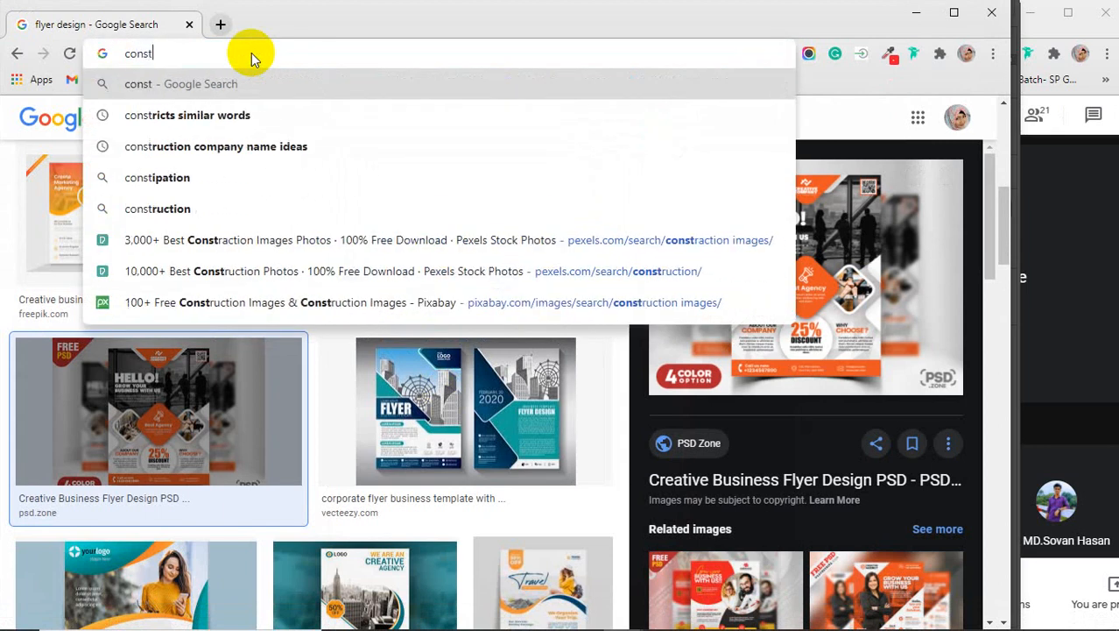
pyautogui.write('ruct')
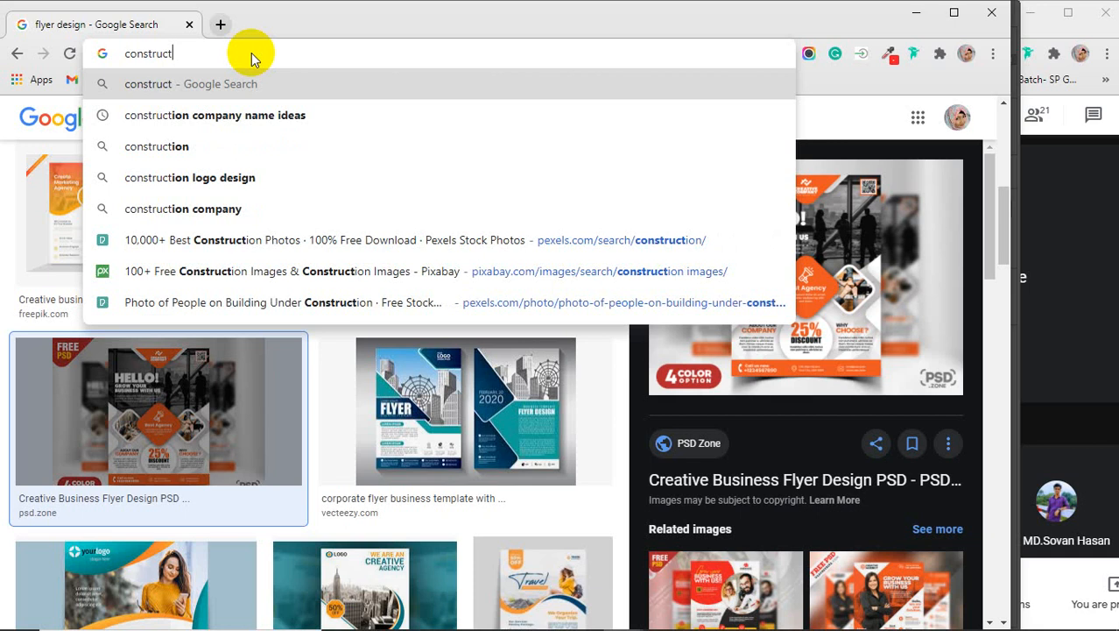
pyautogui.write('ion bui')
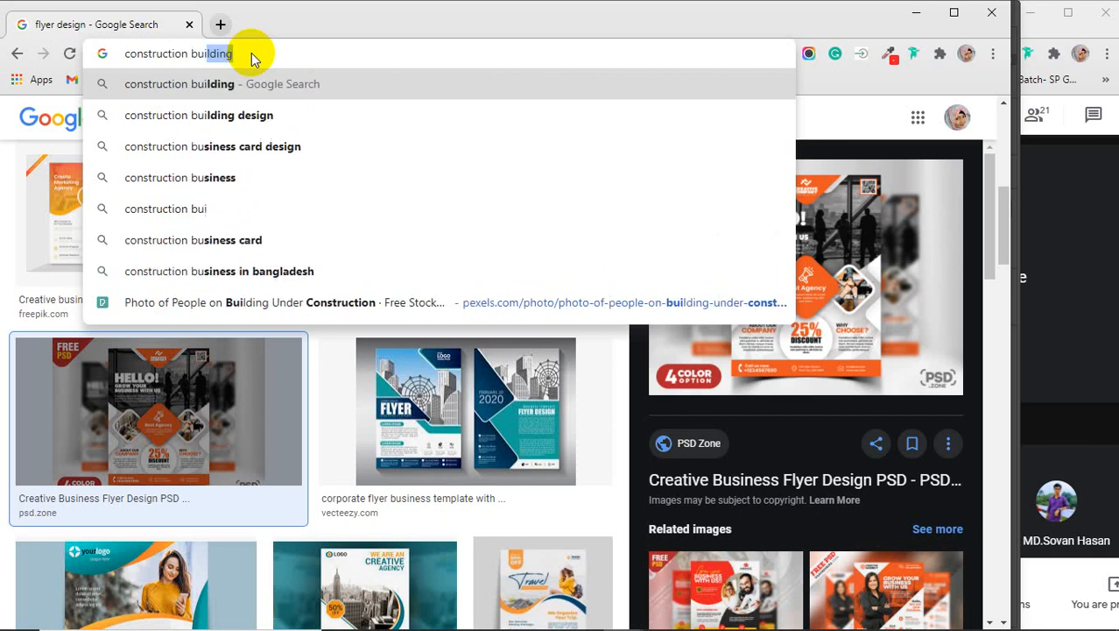
pyautogui.write('lding')
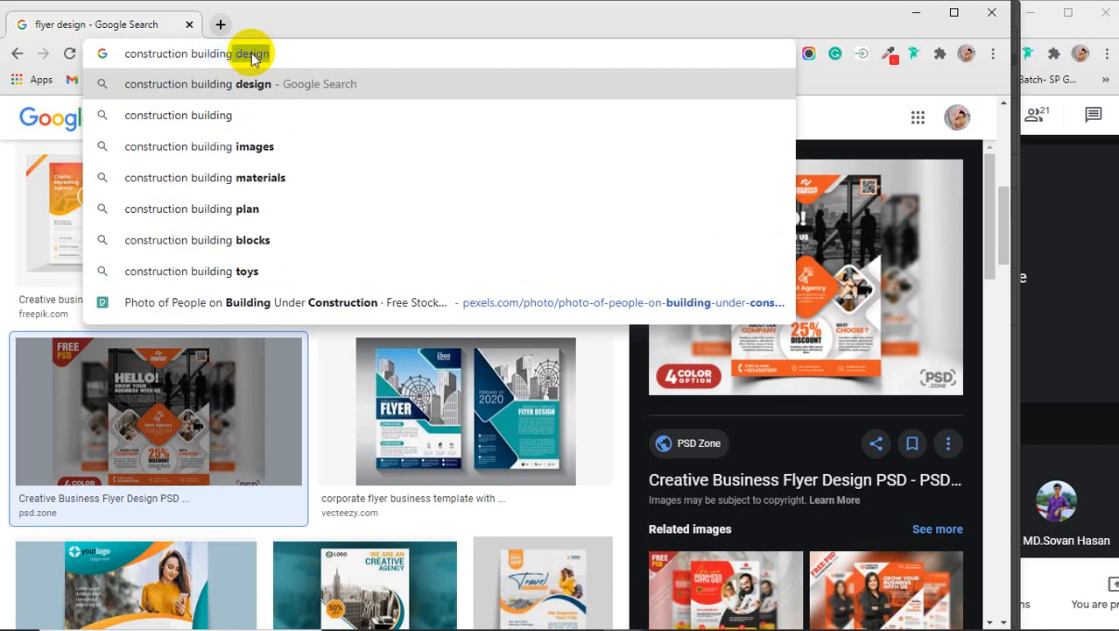
pyautogui.press('BackSpace')
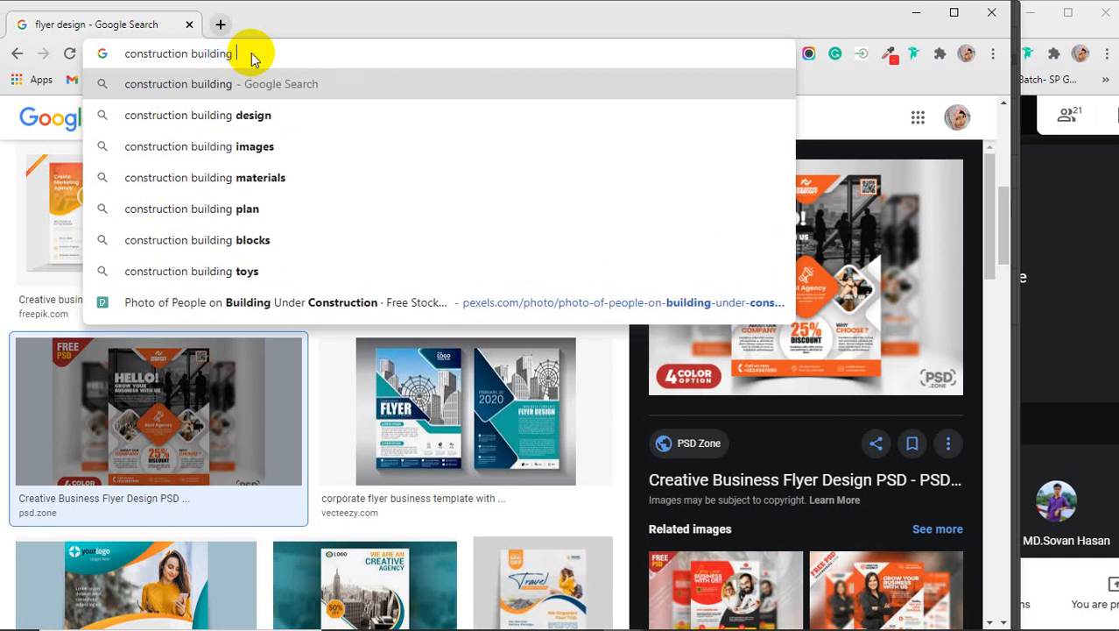
pyautogui.write('images')
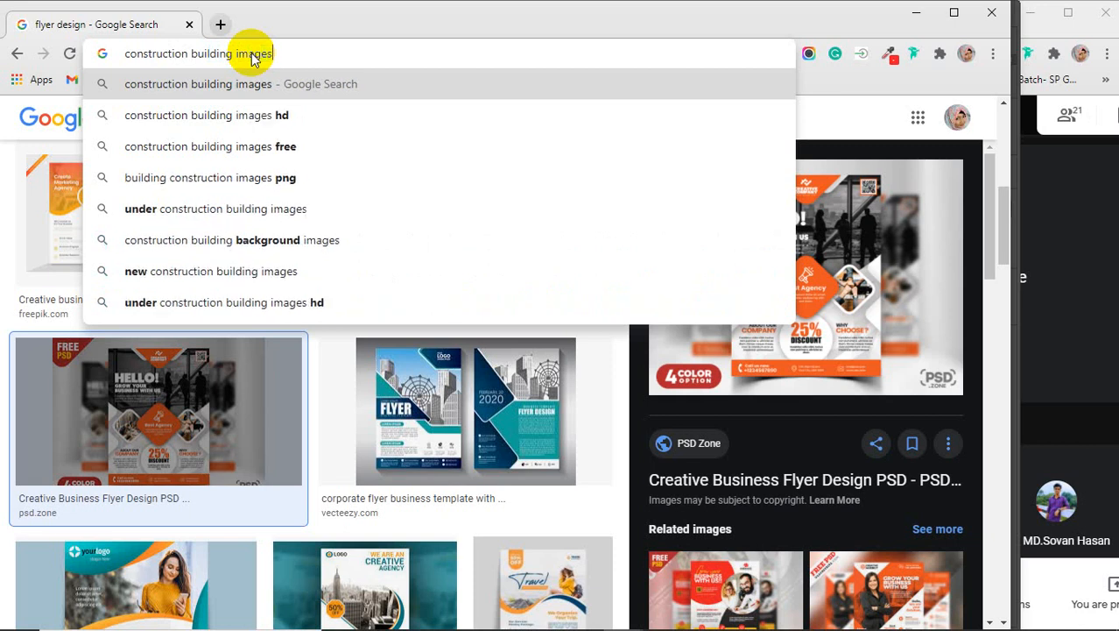
pyautogui.write(' w')
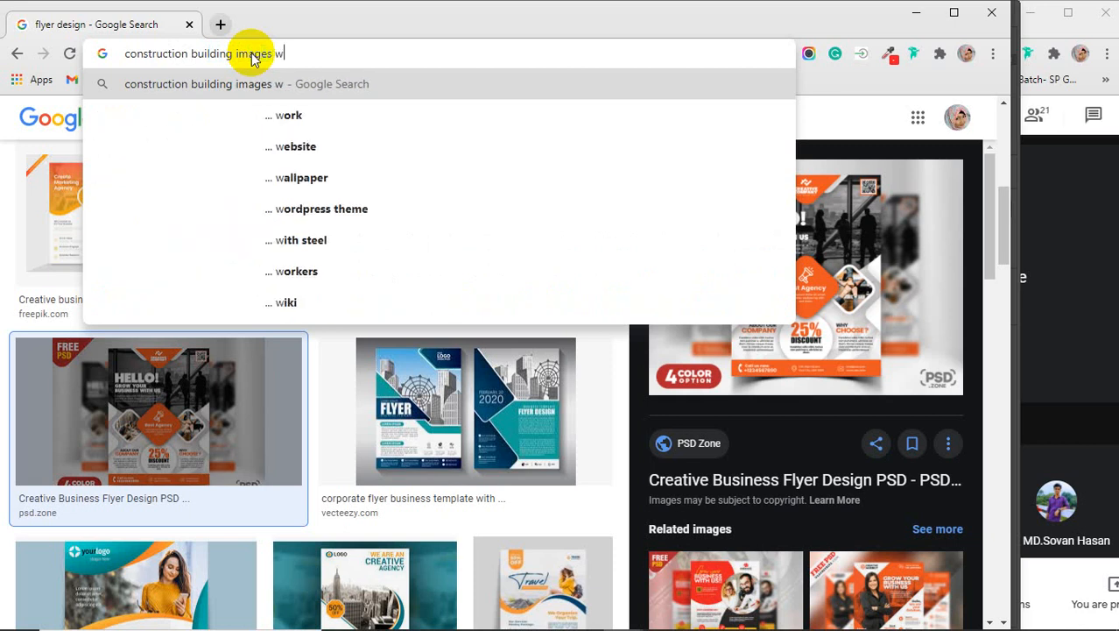
pyautogui.write('ith')
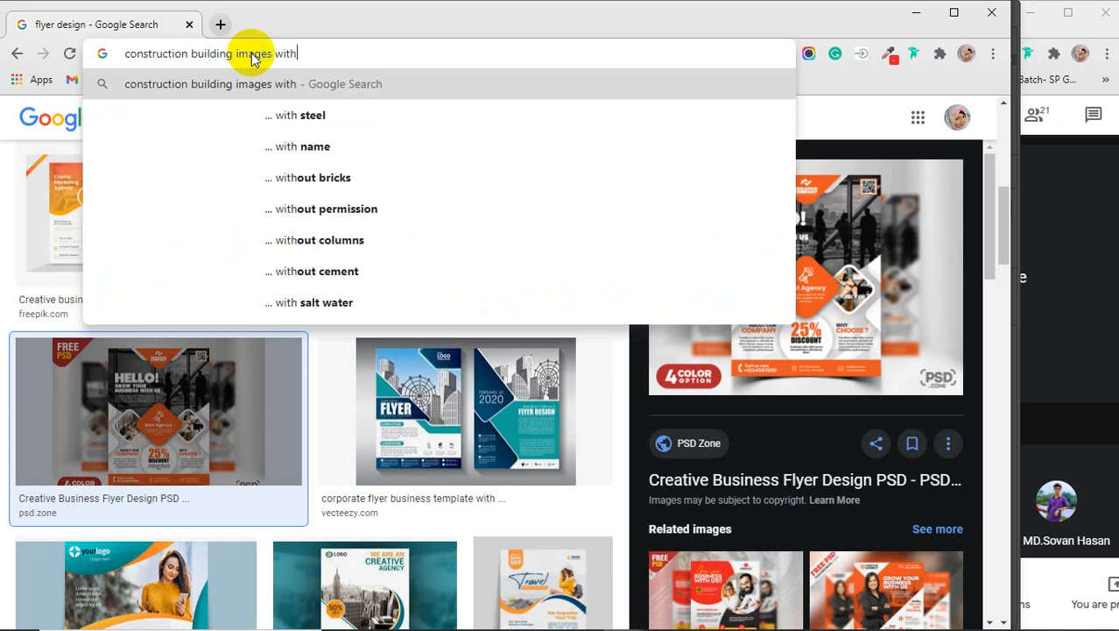
pyautogui.write('out co')
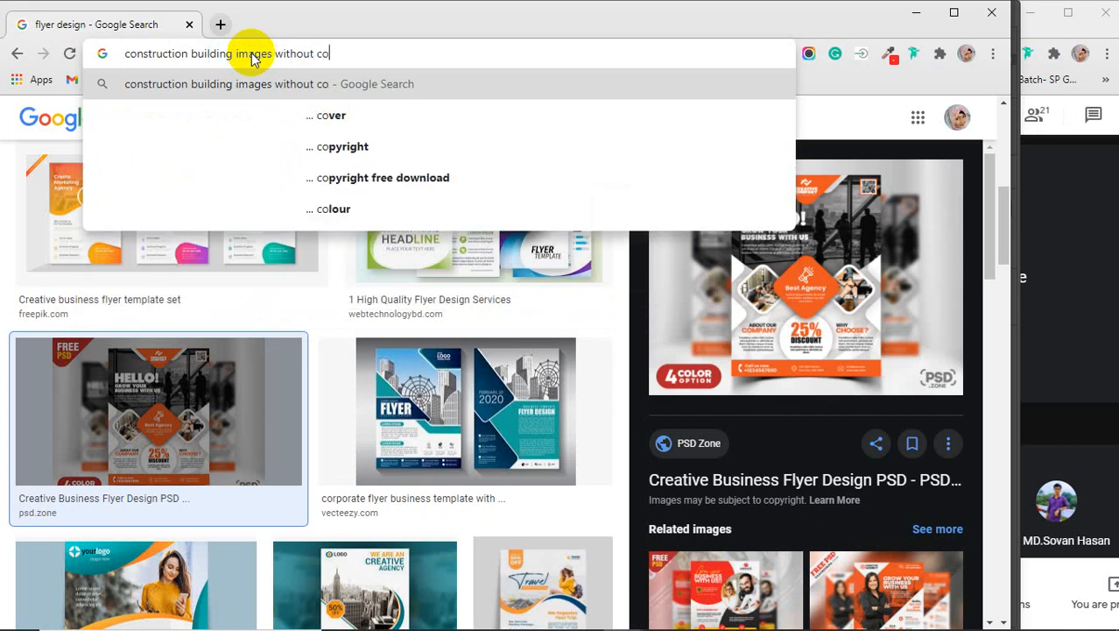
pyautogui.write('pyrig')
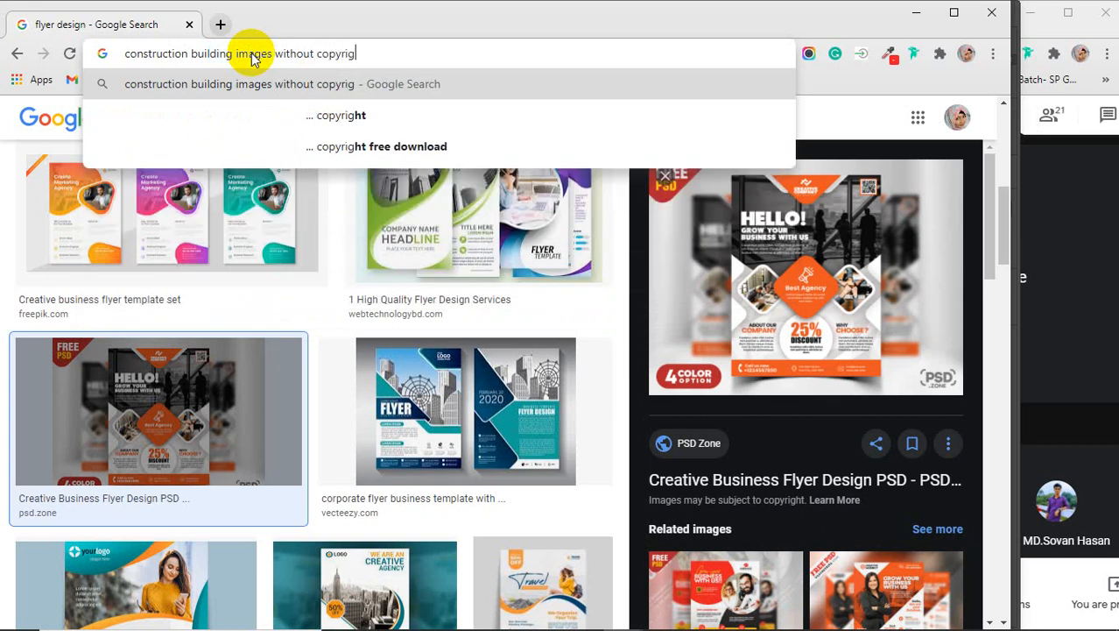
pyautogui.write('ht')
pyautogui.press('Return')
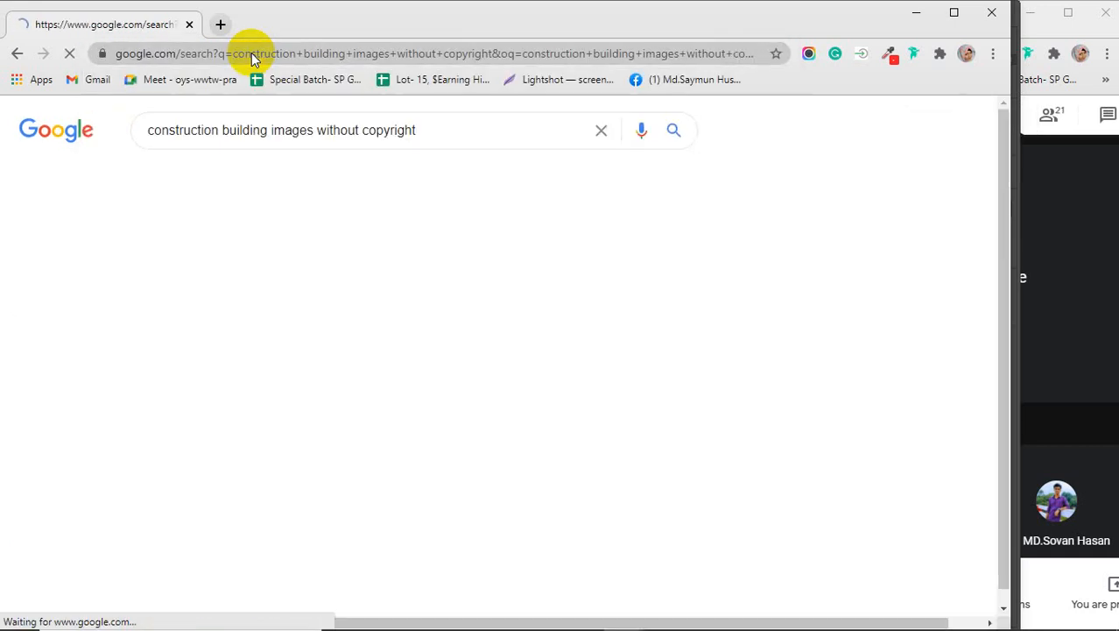
# - Open Unsplash's construction photos from the Google results and look through them for a suitable flyer image
pyautogui.click(252, 271)
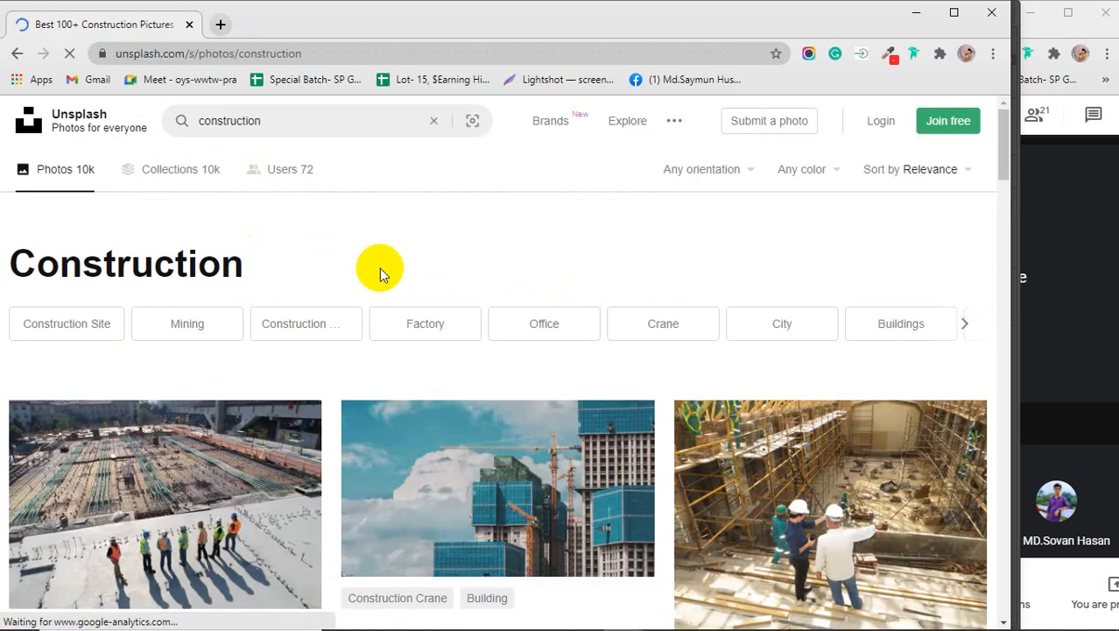
pyautogui.scroll(-3, 386, 267)
pyautogui.scroll(-2, 230, 368)
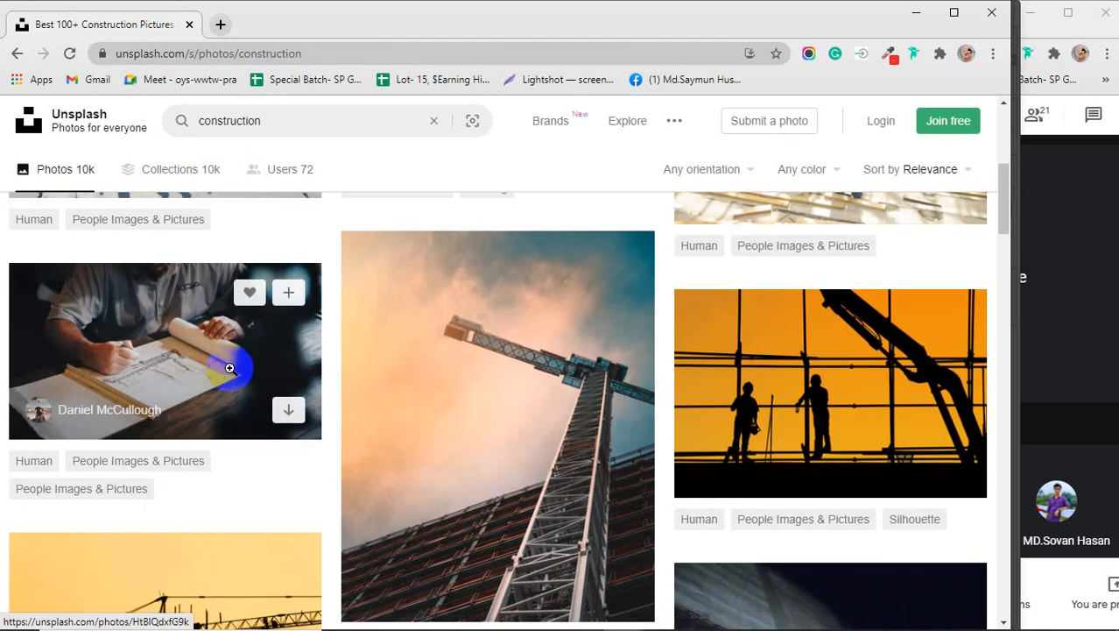
pyautogui.scroll(-4, 229, 368)
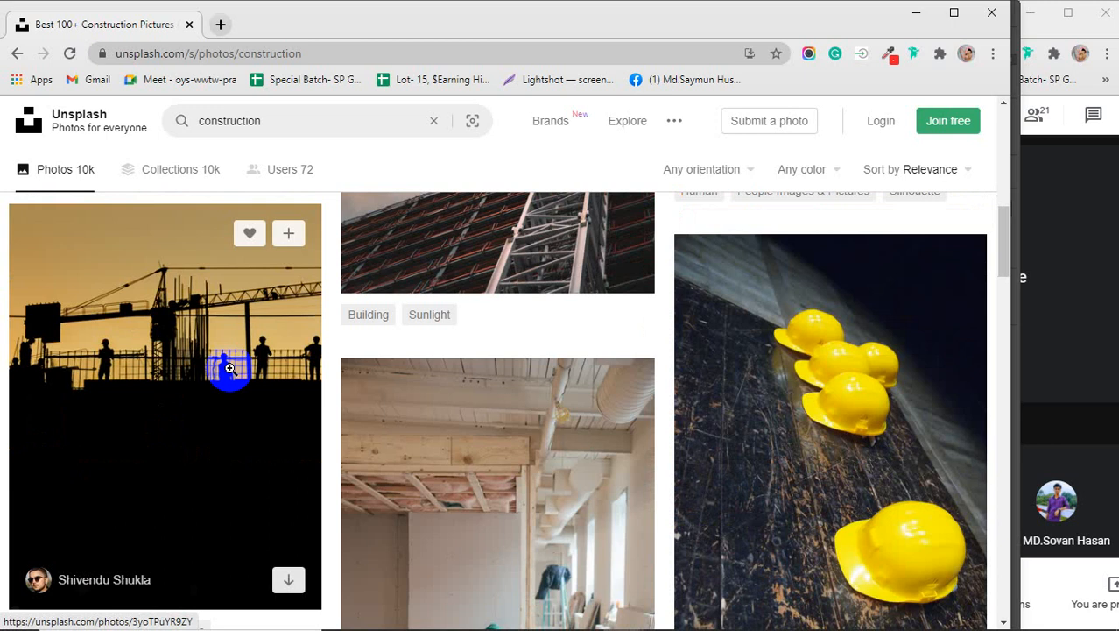
pyautogui.scroll(-6, 291, 386)
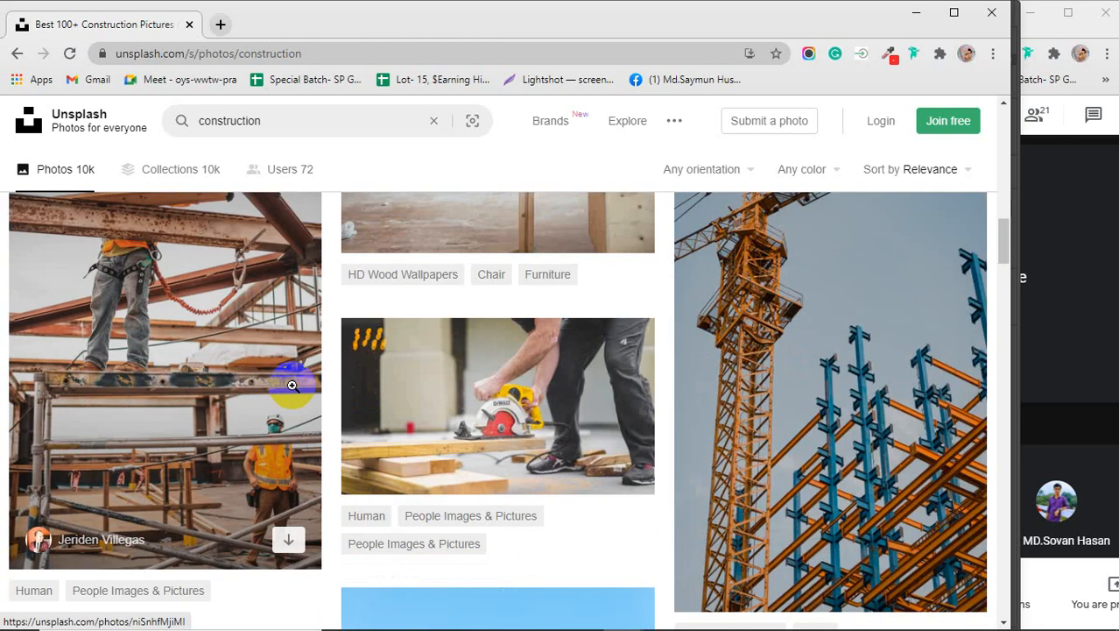
pyautogui.scroll(-10, 292, 386)
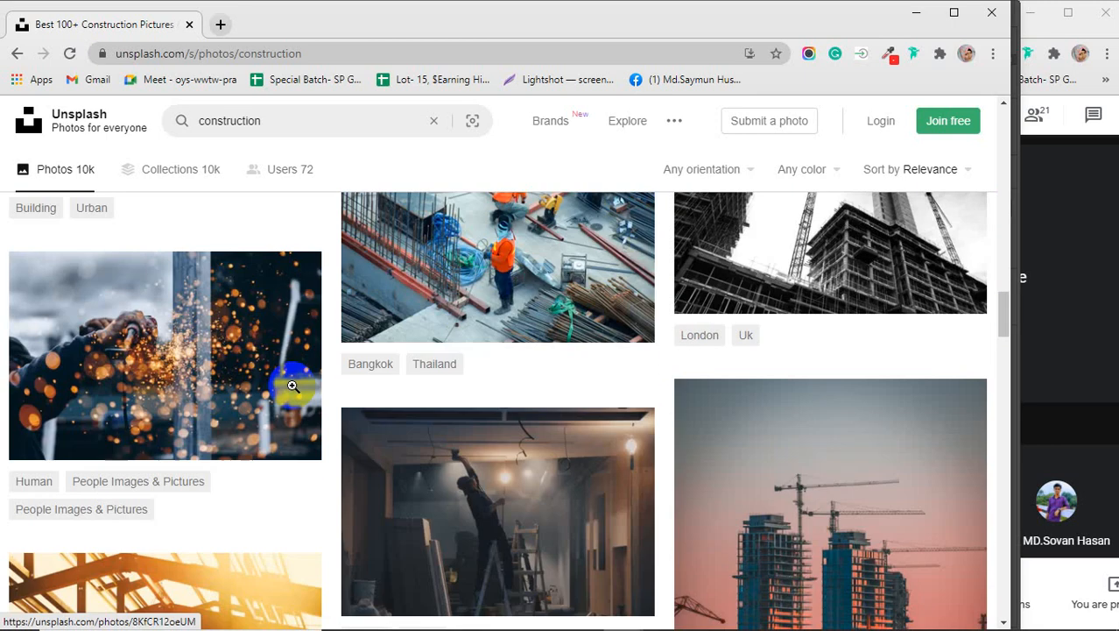
pyautogui.moveTo(293, 392)
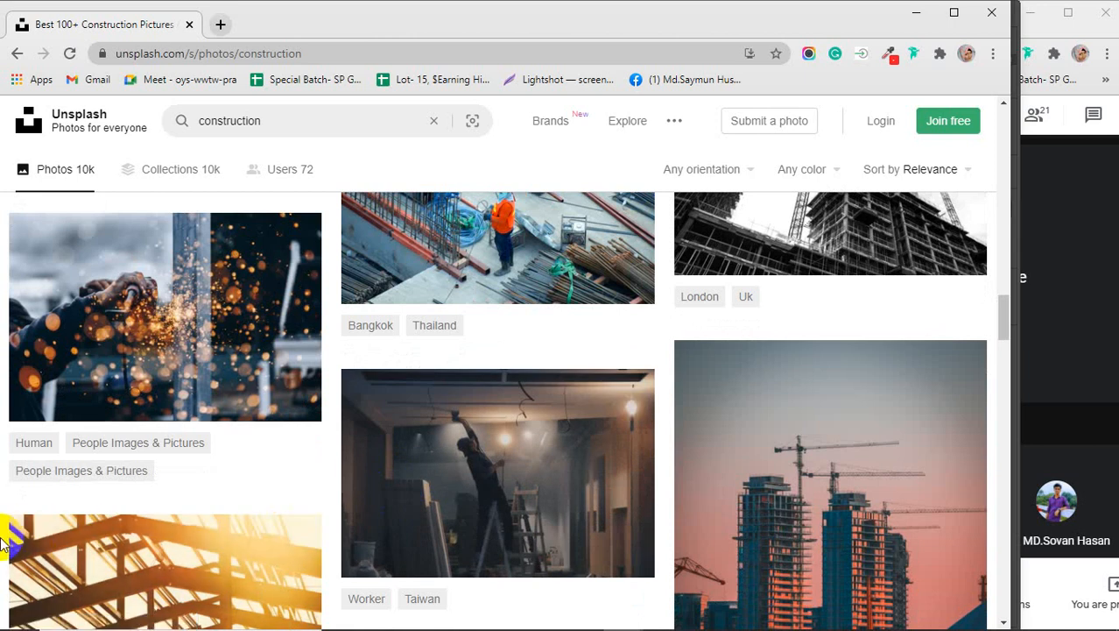
pyautogui.scroll(-3, 3, 543)
pyautogui.scroll(-3, 3, 543)
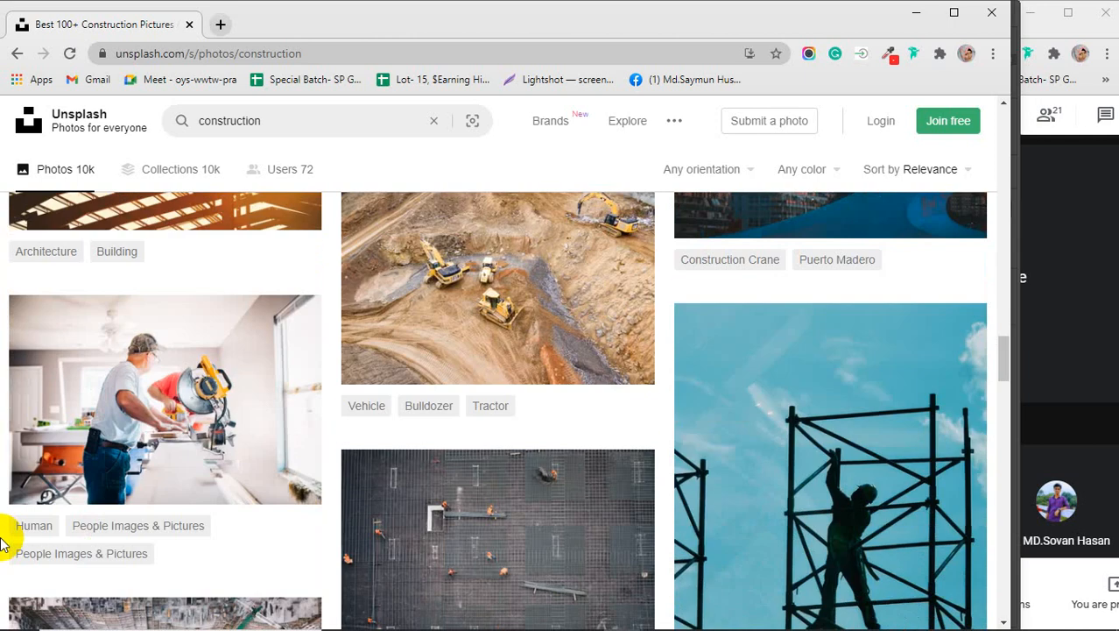
pyautogui.scroll(-4, 3, 543)
pyautogui.scroll(-4, 3, 543)
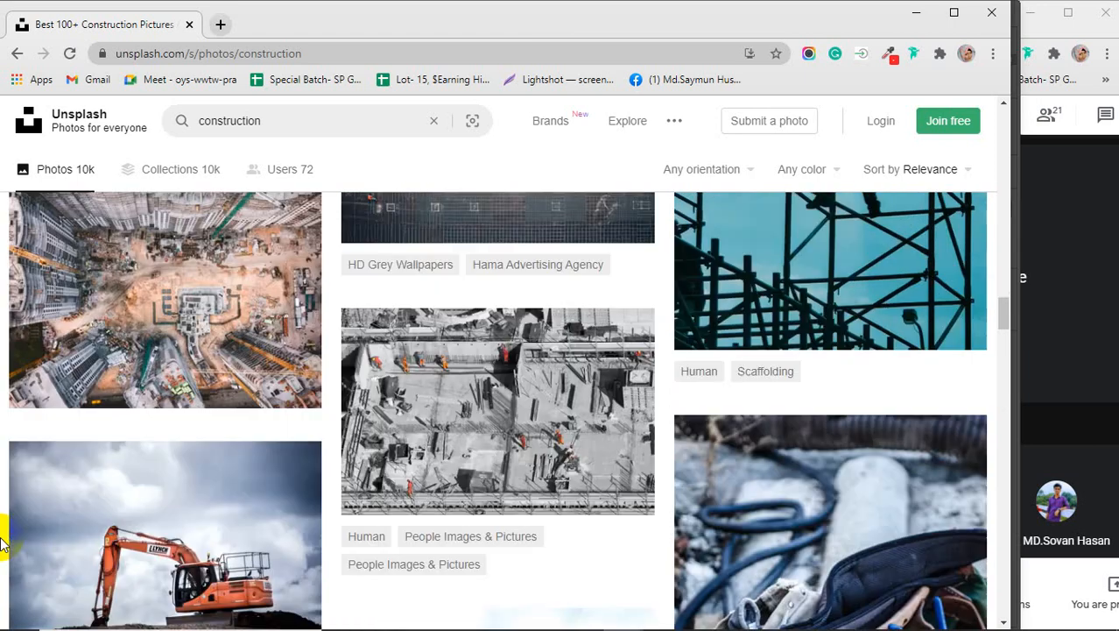
pyautogui.scroll(-3, 3, 543)
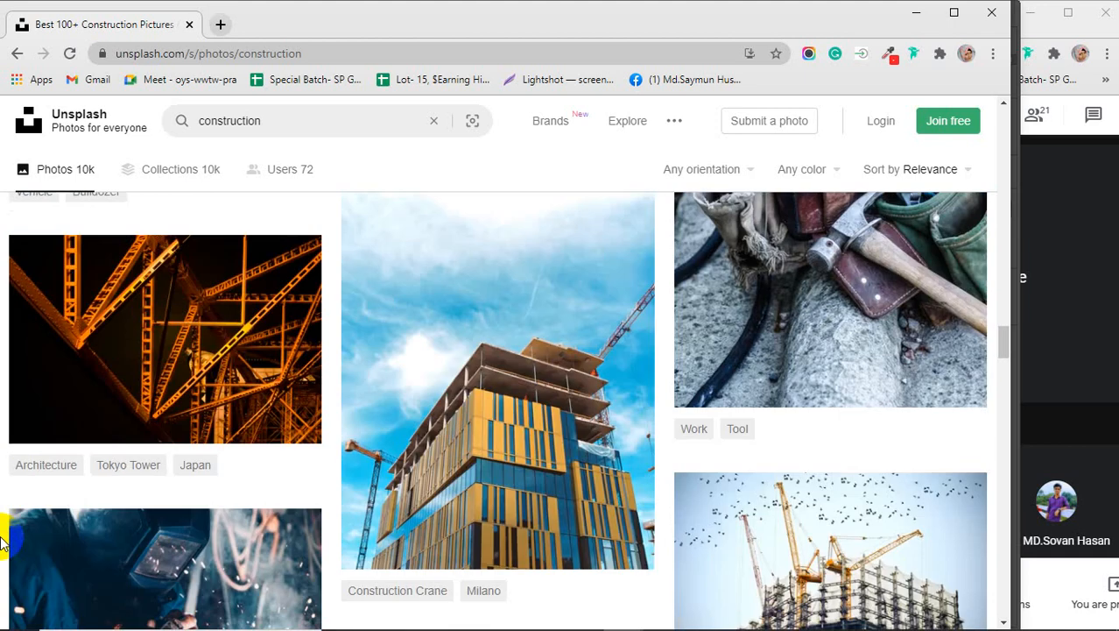
pyautogui.scroll(-4, 2, 540)
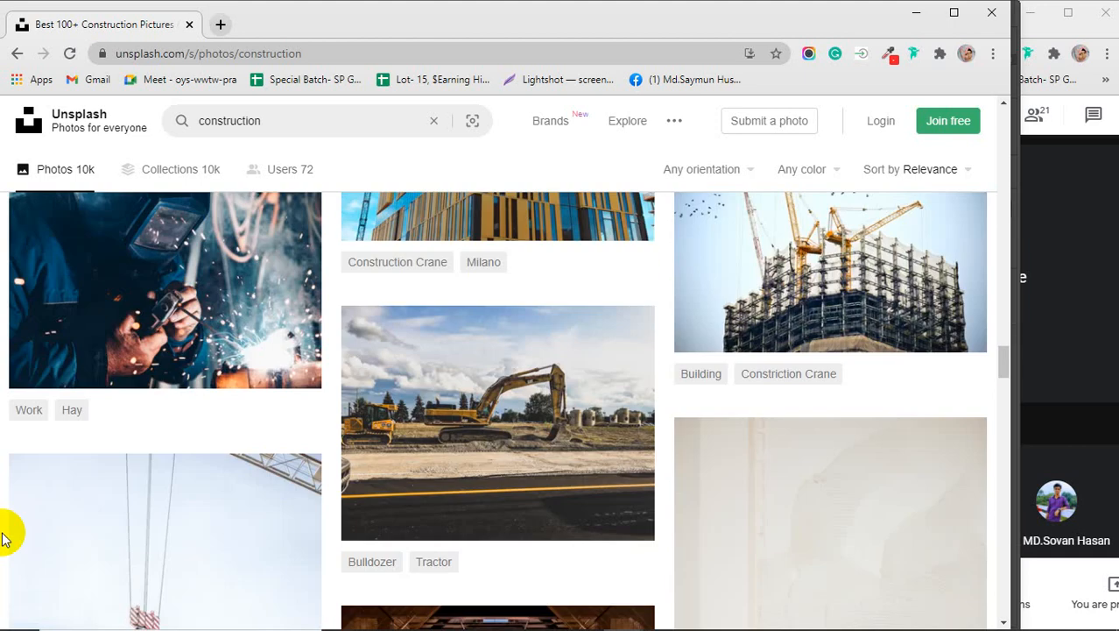
# - Open the close-up welding photo, find the related photo of the welder in red, and download that one
pyautogui.scroll(2, 2, 538)
pyautogui.click(142, 433)
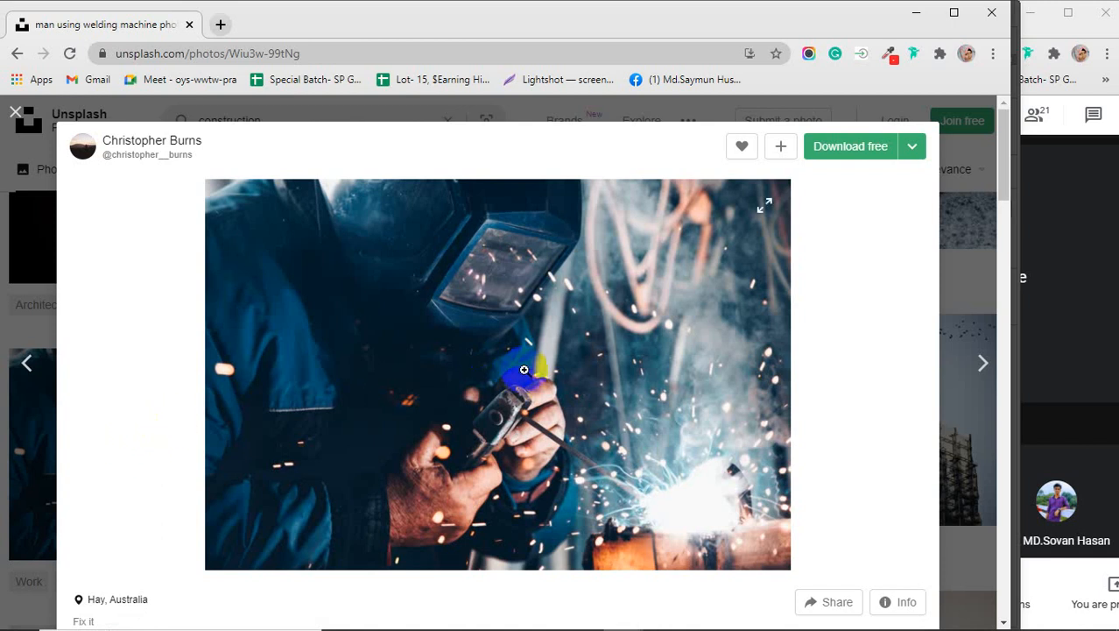
pyautogui.scroll(-6, 523, 370)
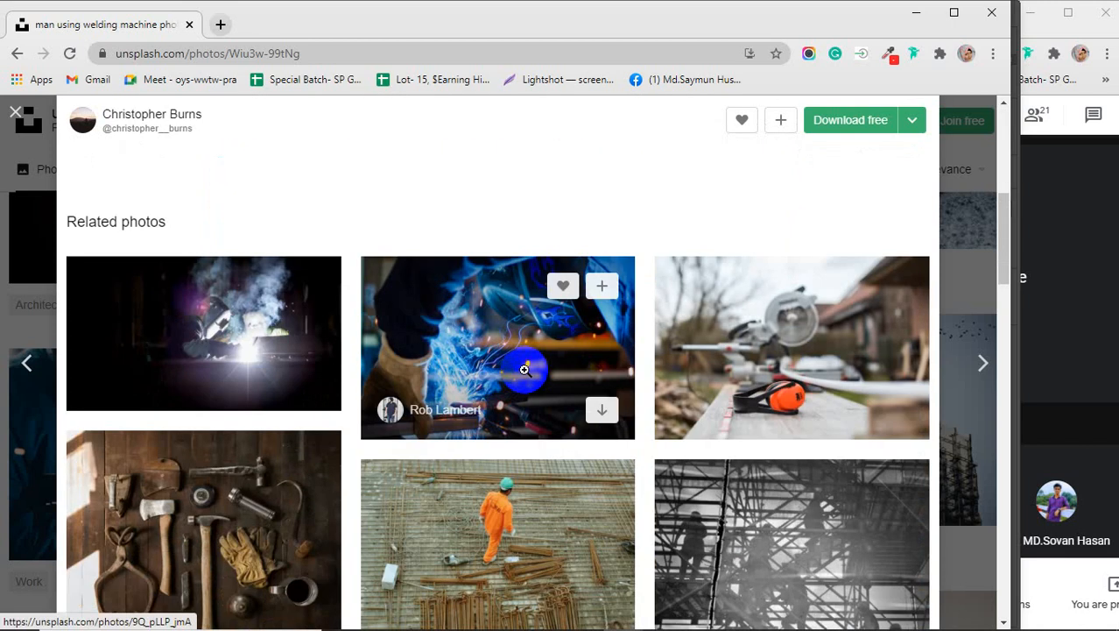
pyautogui.scroll(-5, 523, 370)
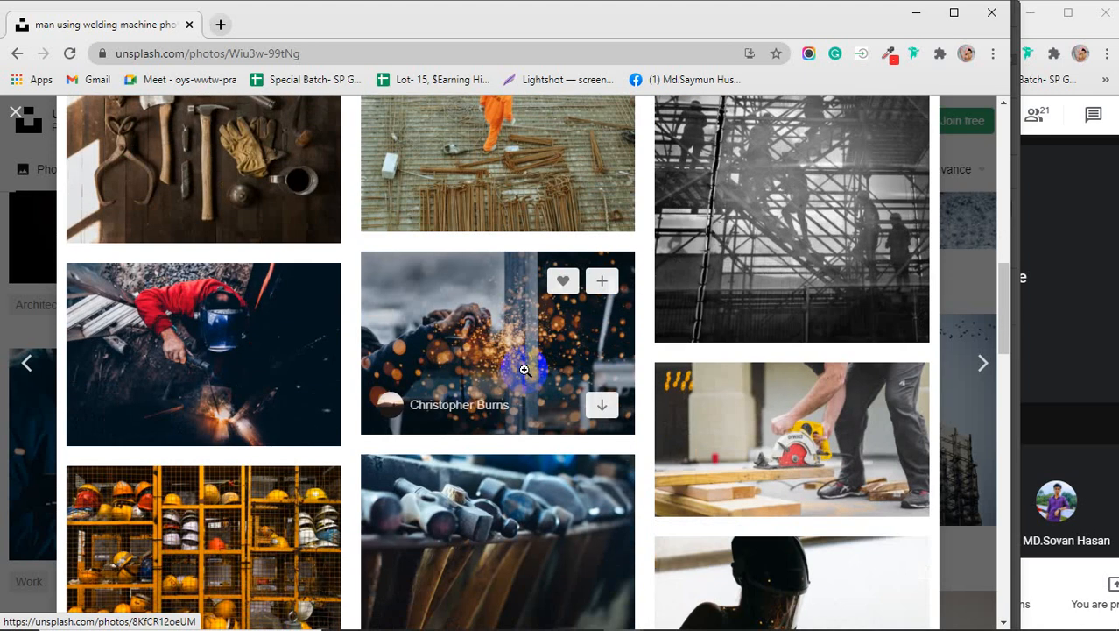
pyautogui.click(523, 369)
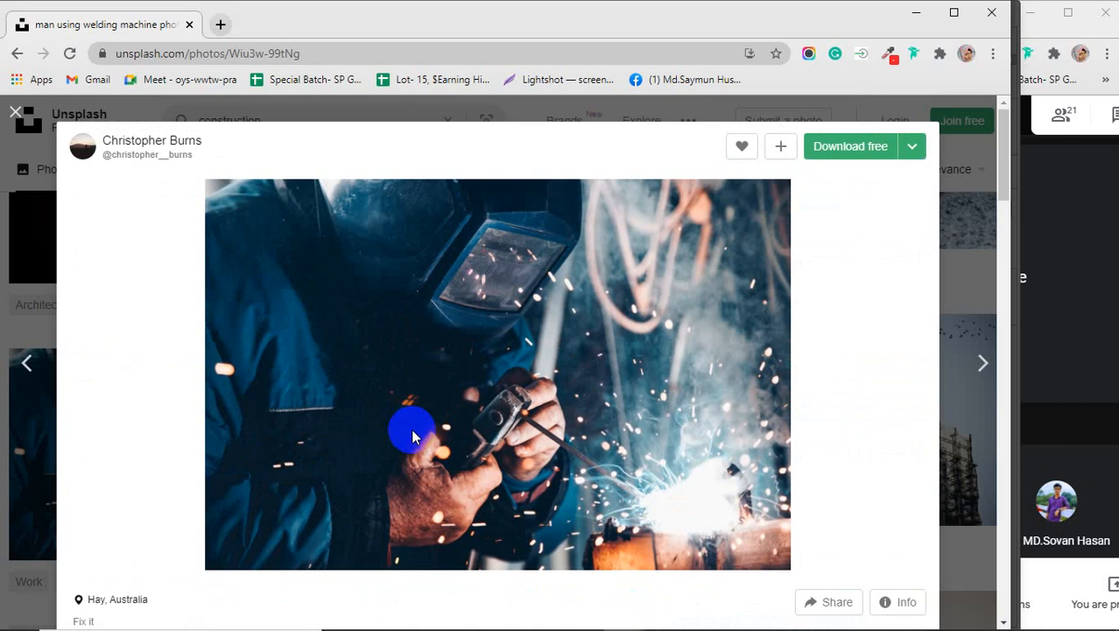
pyautogui.scroll(-6, 412, 433)
pyautogui.scroll(-2, 422, 427)
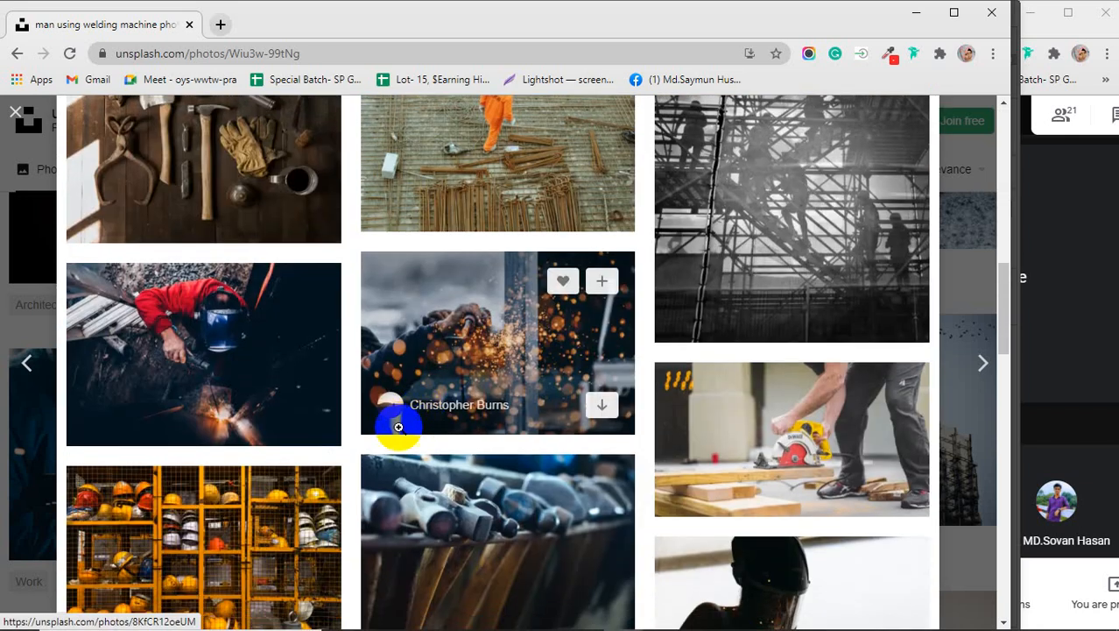
pyautogui.click(239, 370)
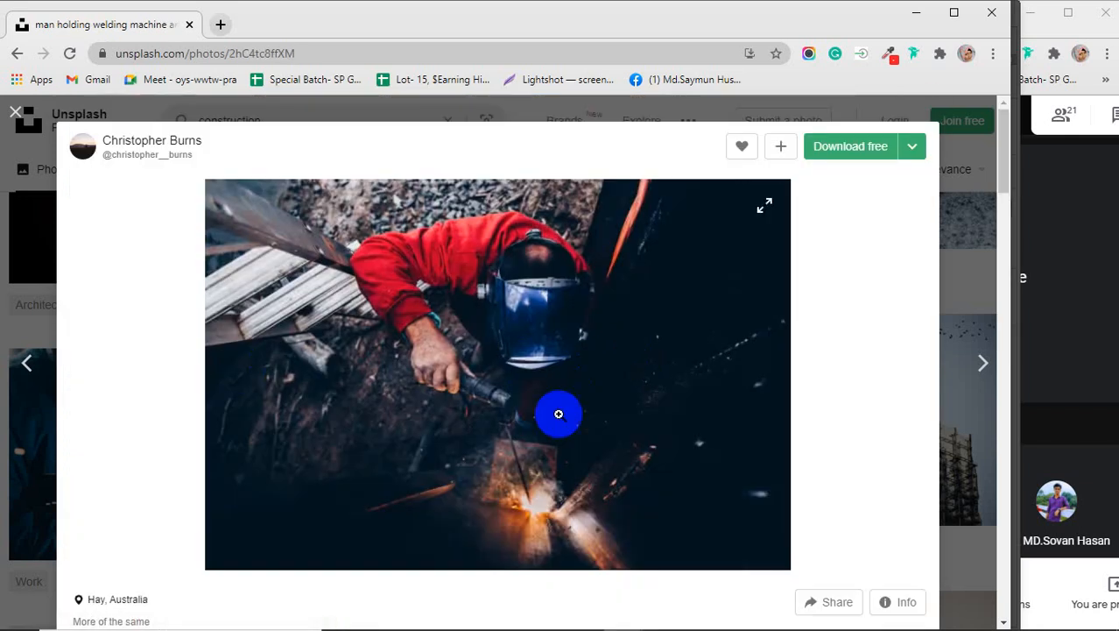
pyautogui.click(845, 146)
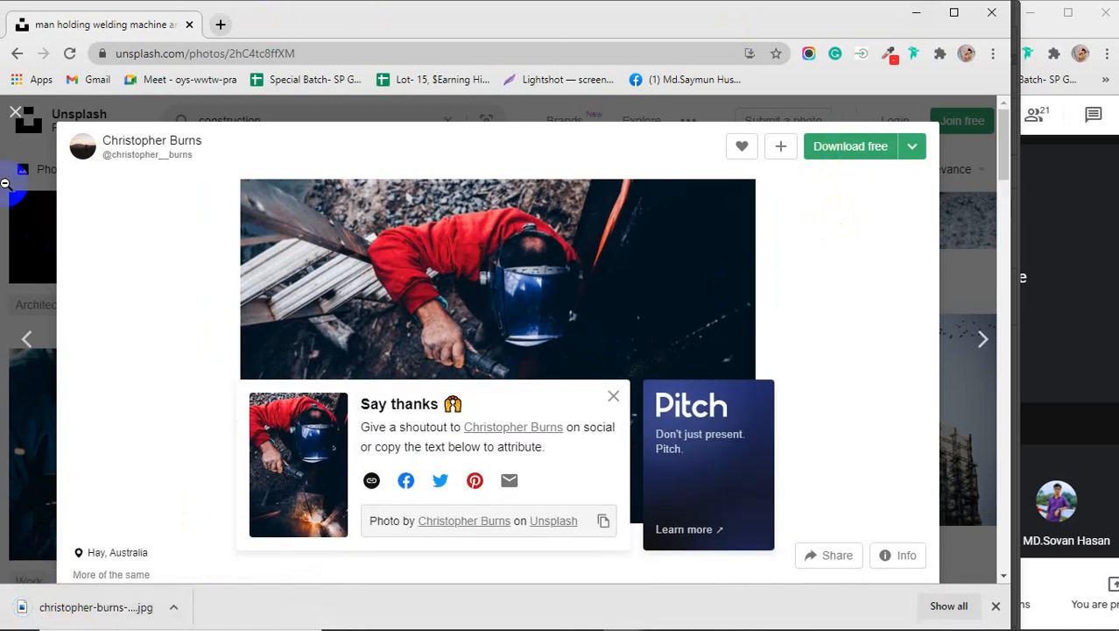
pyautogui.click(15, 113)
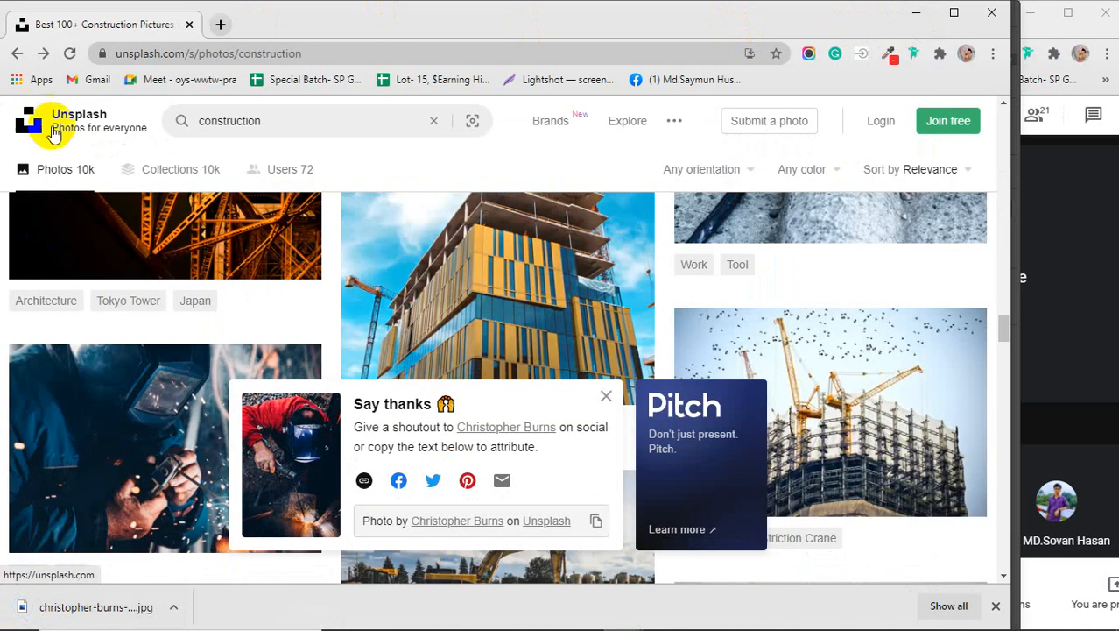
# - Switch to Photoshop and place the downloaded welder photo from the Downloads folder onto the flyer
pyautogui.click(918, 13)
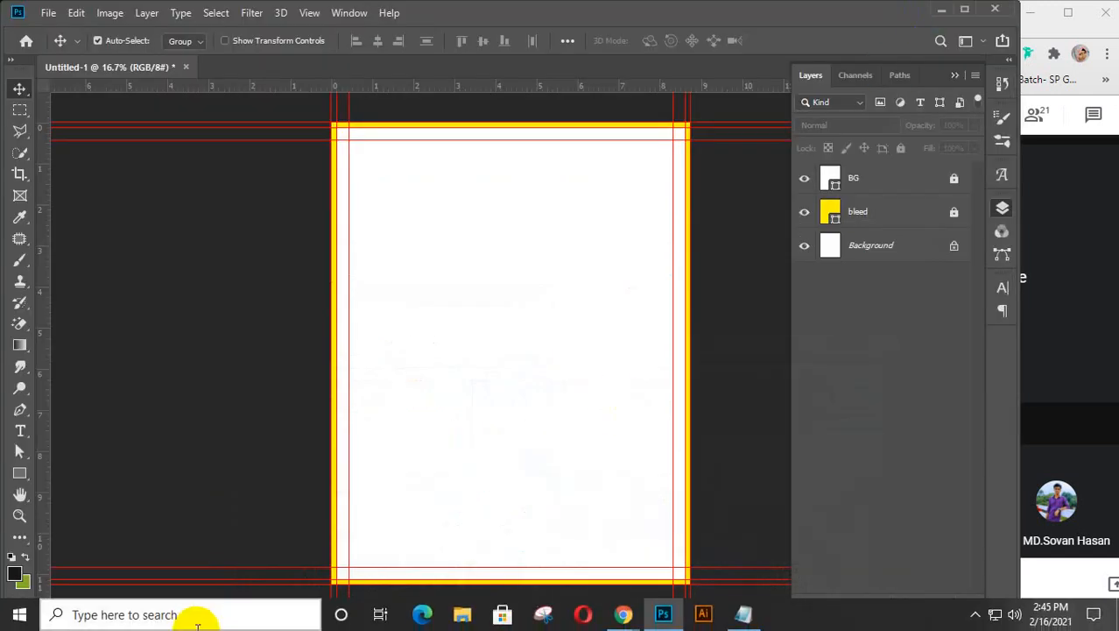
pyautogui.click(462, 614)
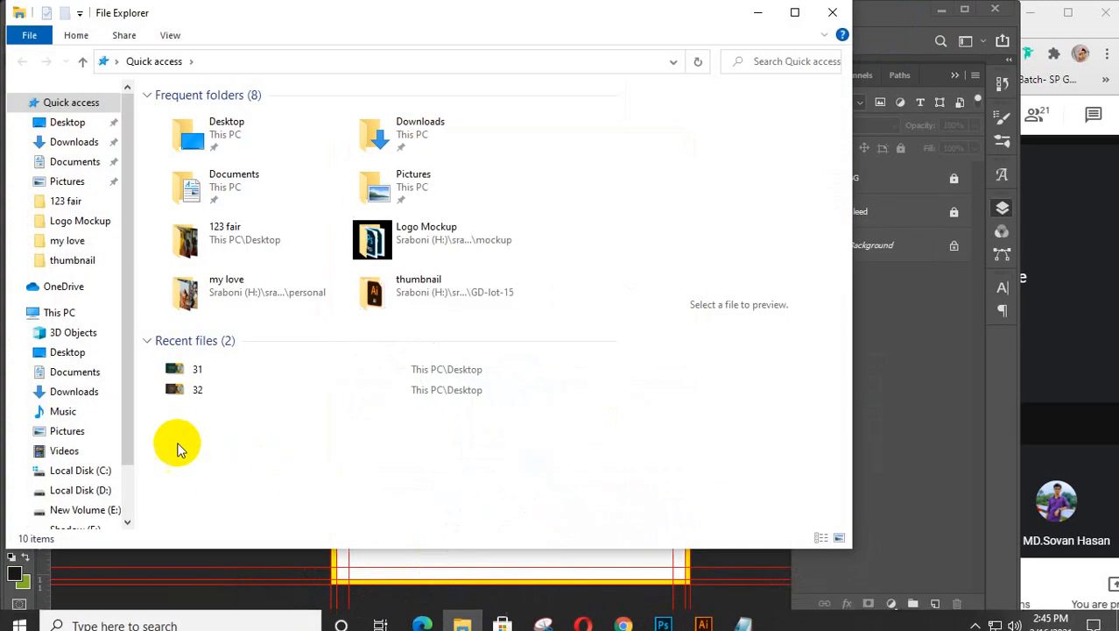
pyautogui.click(68, 143)
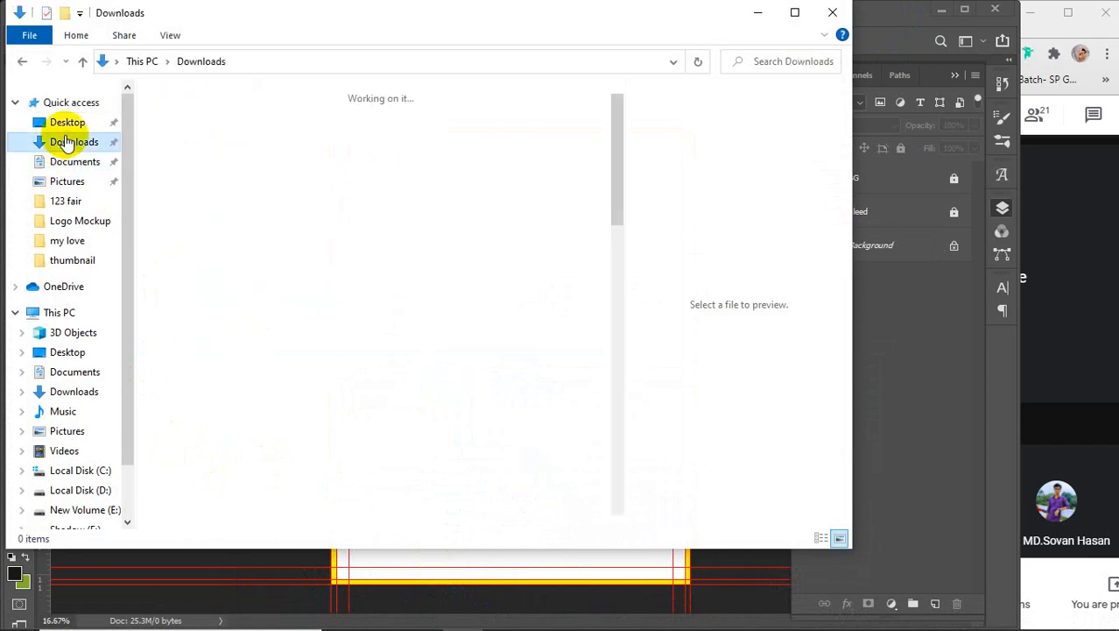
pyautogui.moveTo(214, 154); pyautogui.dragTo(451, 565)
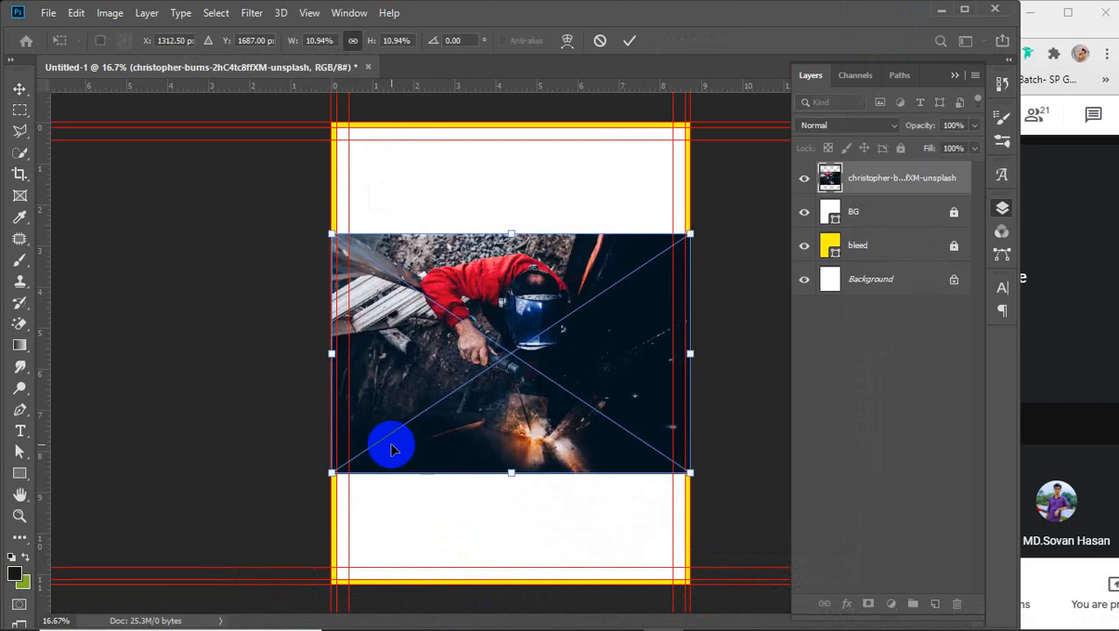
# - Move the placed photo to the top of the flyer, against the inner bleed guides at its upper-left corner
pyautogui.moveTo(500, 302); pyautogui.dragTo(502, 200)
pyautogui.scroll(2, 362, 125)
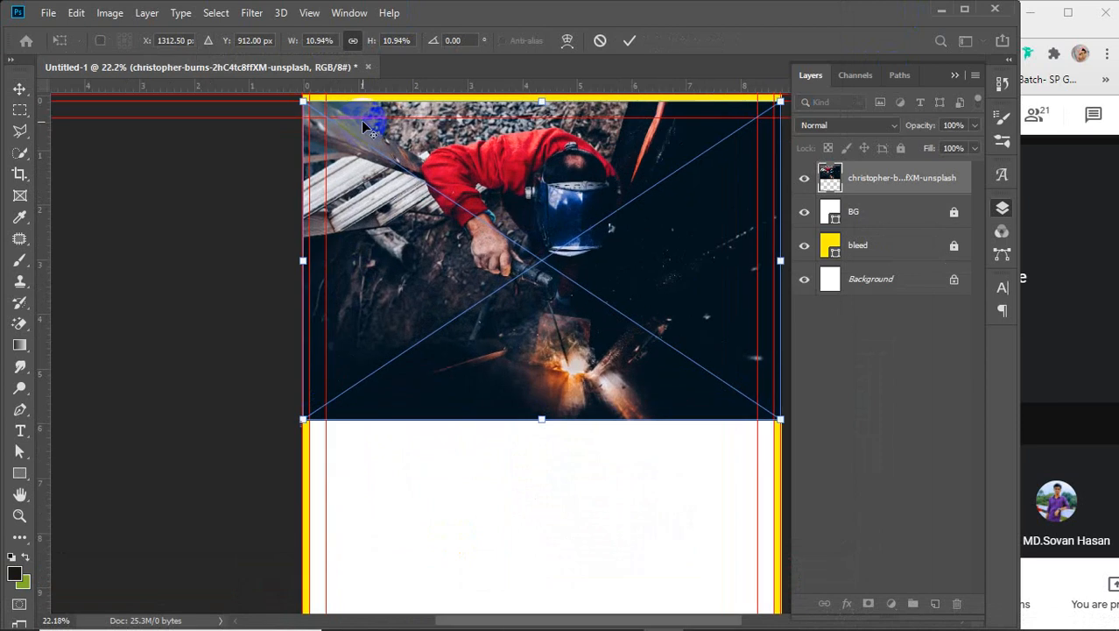
pyautogui.scroll(1, 363, 122)
pyautogui.moveTo(445, 185); pyautogui.dragTo(434, 293)
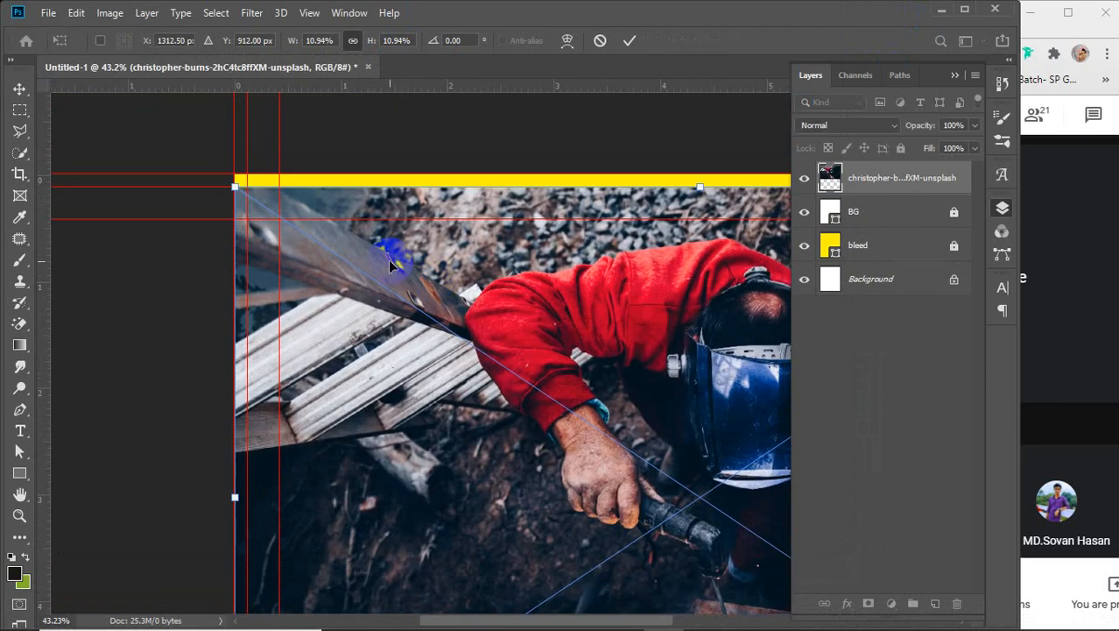
pyautogui.moveTo(345, 237); pyautogui.dragTo(361, 239)
pyautogui.scroll(-3, 414, 283)
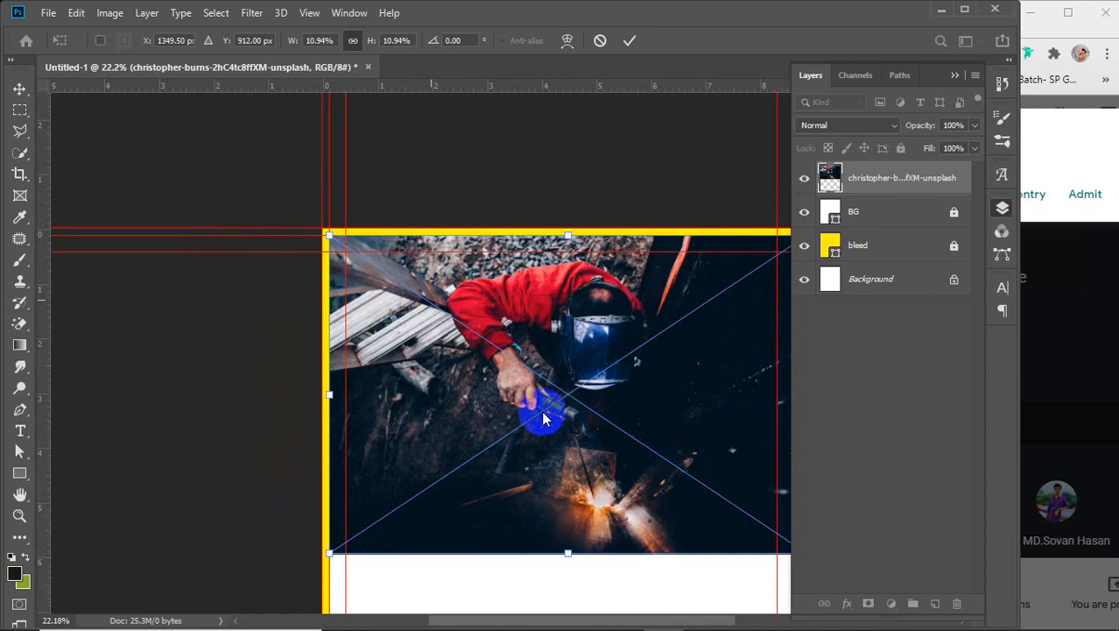
# - Scale the welder photo to 10.64% so it spans the width between the inner bleed guides, and commit the placement
pyautogui.moveTo(665, 393); pyautogui.dragTo(527, 311)
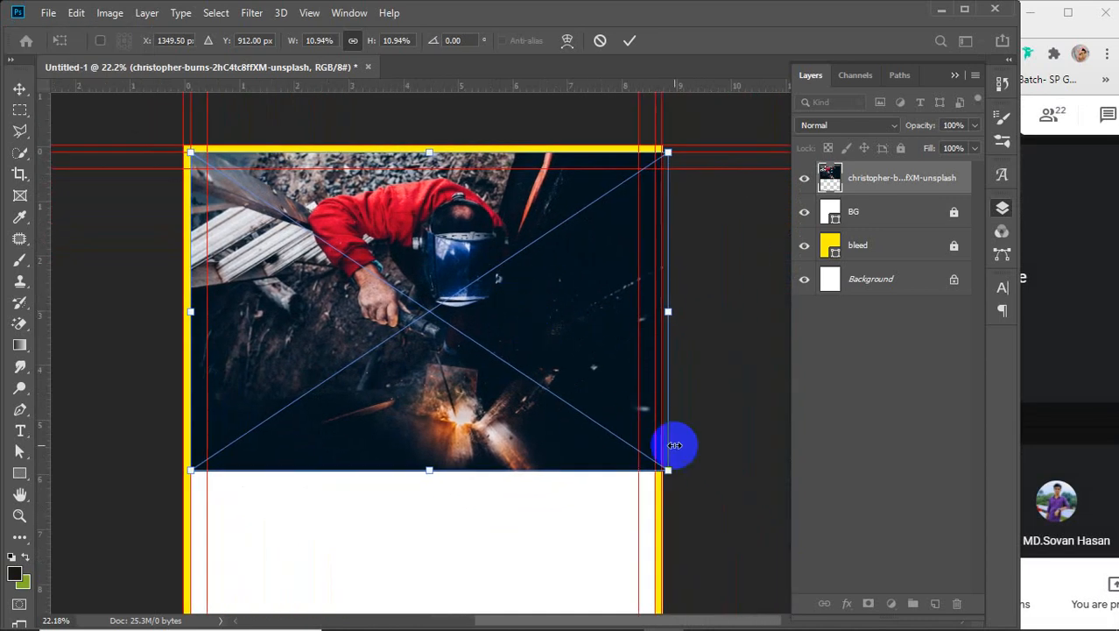
pyautogui.moveTo(668, 472); pyautogui.dragTo(659, 460)
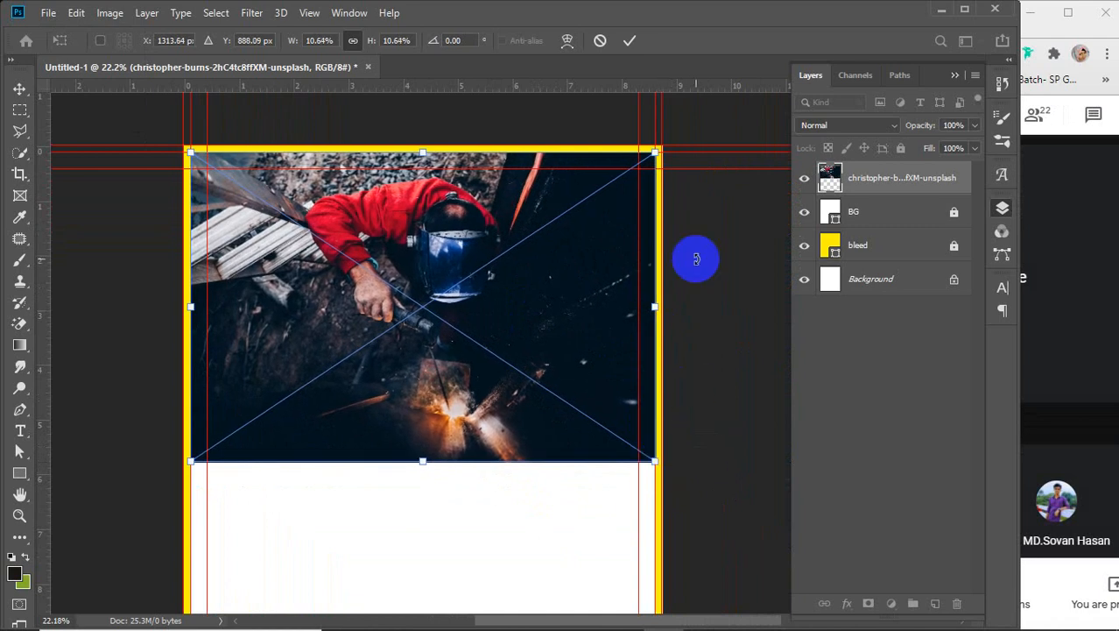
pyautogui.click(631, 40)
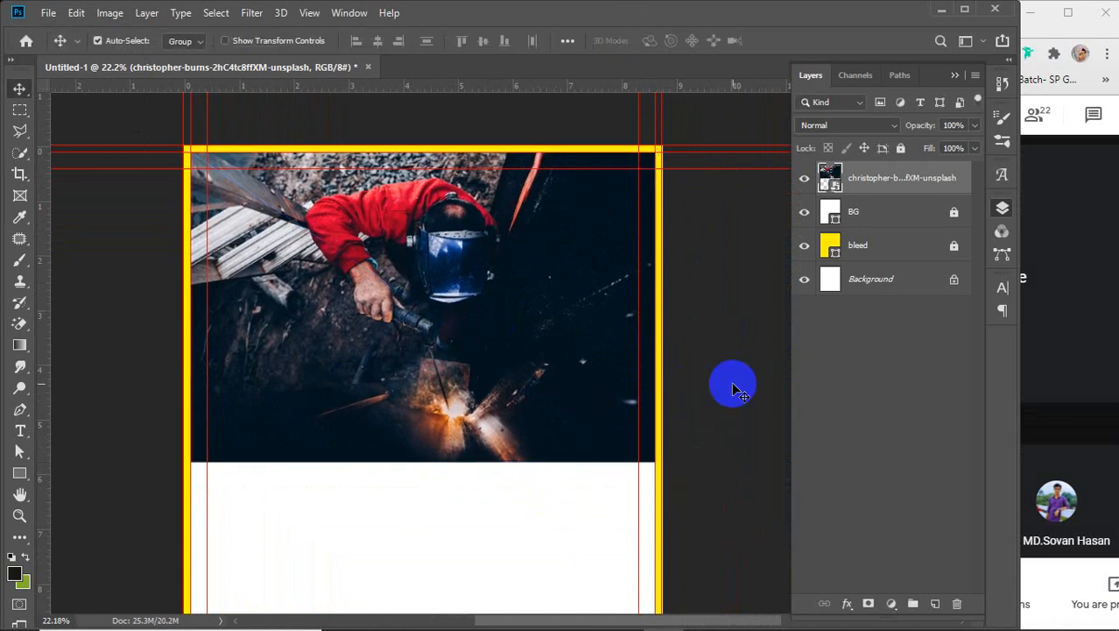
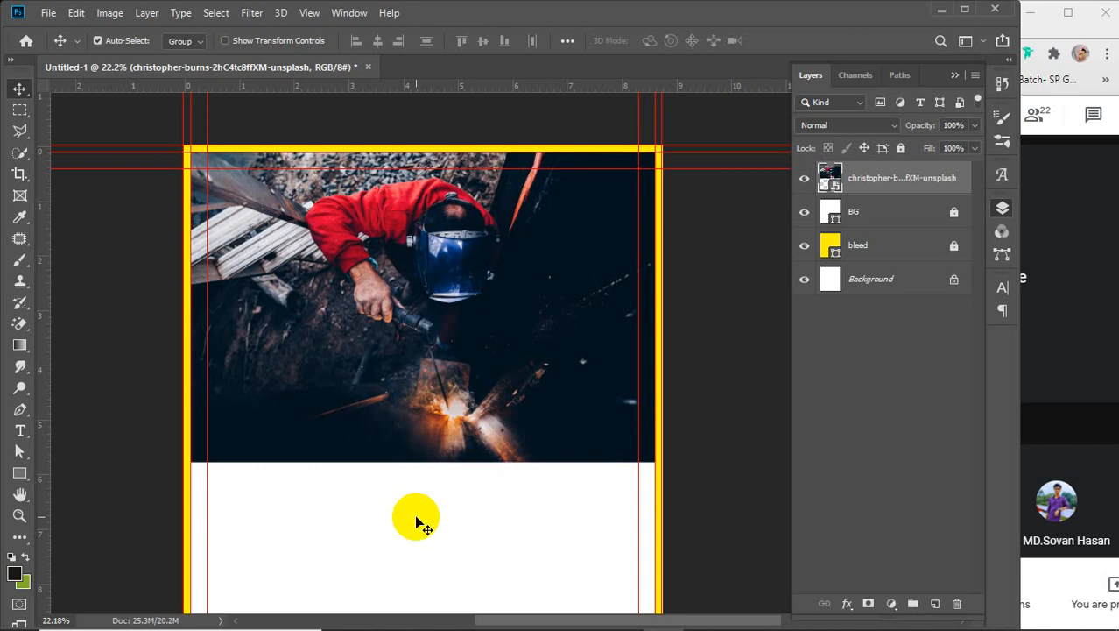
# - Draw a 2550 x 1707 px rectangle with the Rectangle tool, covering the welder photo inside the bleed guides
pyautogui.click(359, 300)
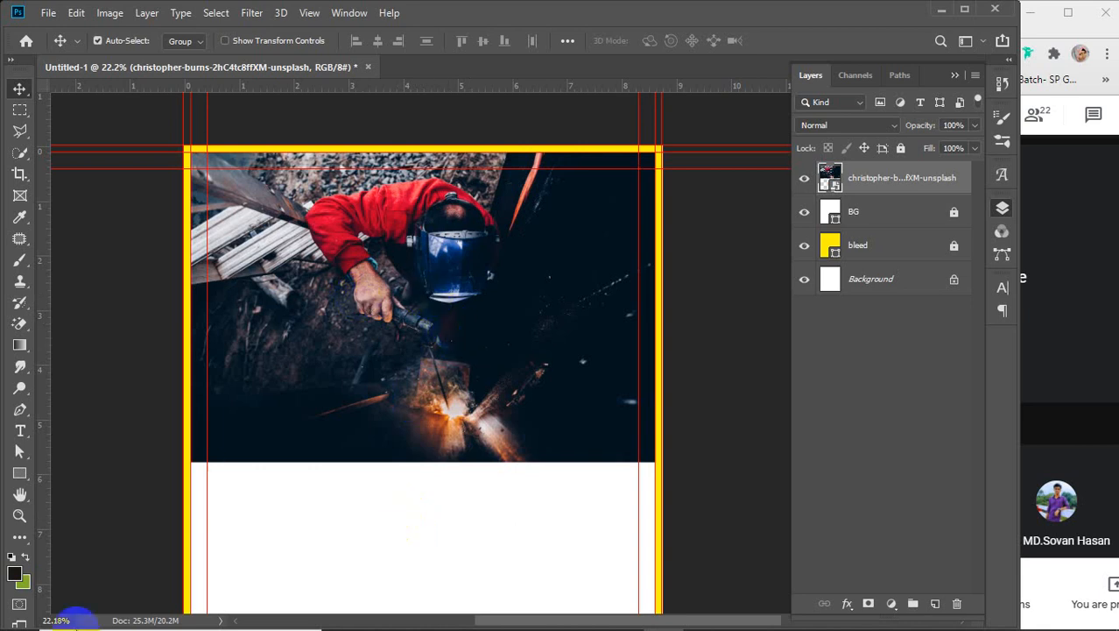
pyautogui.click(25, 475)
pyautogui.click(71, 473)
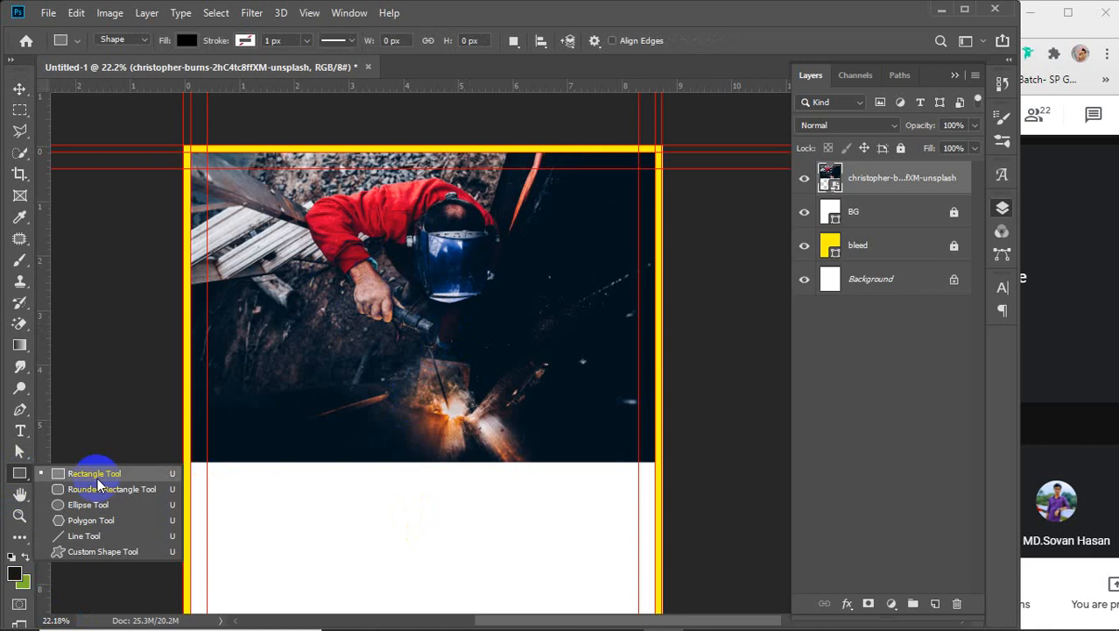
pyautogui.click(190, 153)
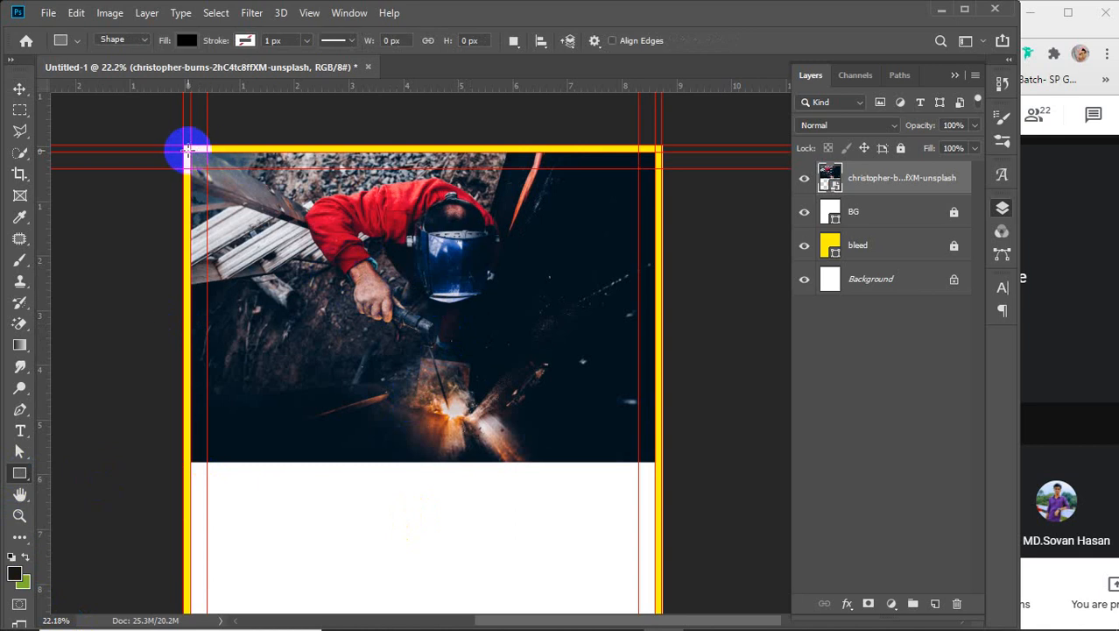
pyautogui.moveTo(188, 151); pyautogui.dragTo(647, 462)
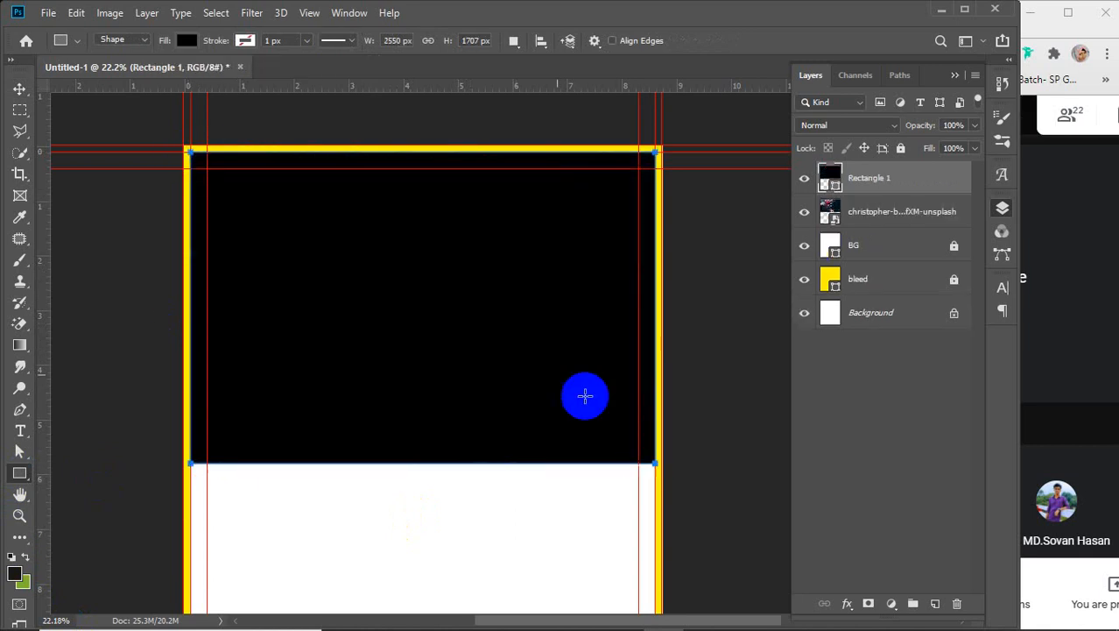
# - Change the fill of the rectangle over the photo to red
pyautogui.click(189, 41)
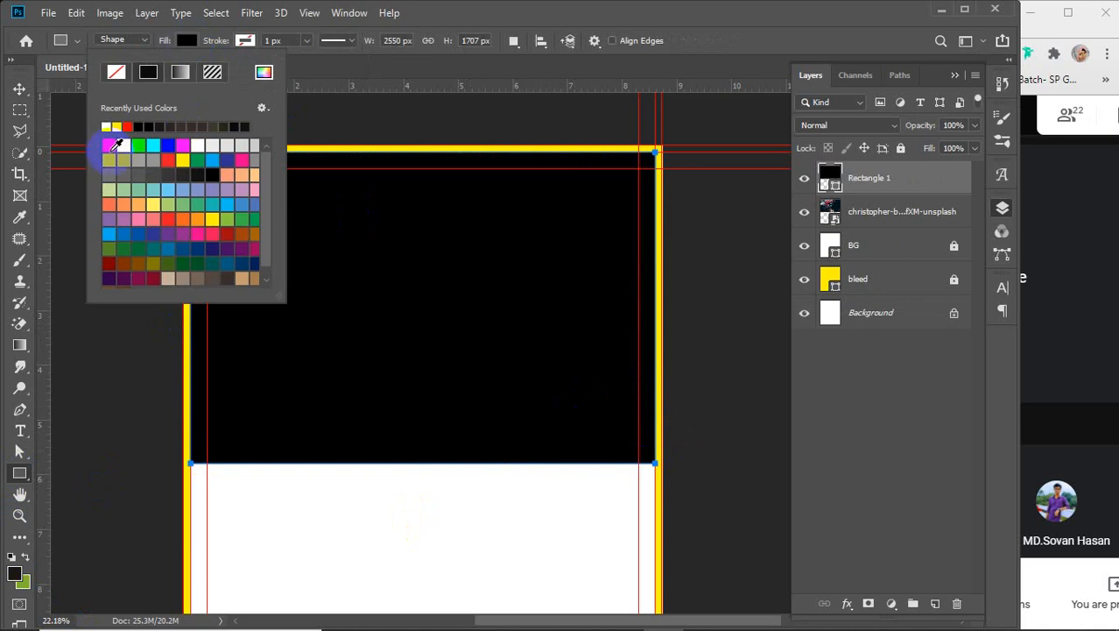
pyautogui.click(111, 144)
pyautogui.click(179, 42)
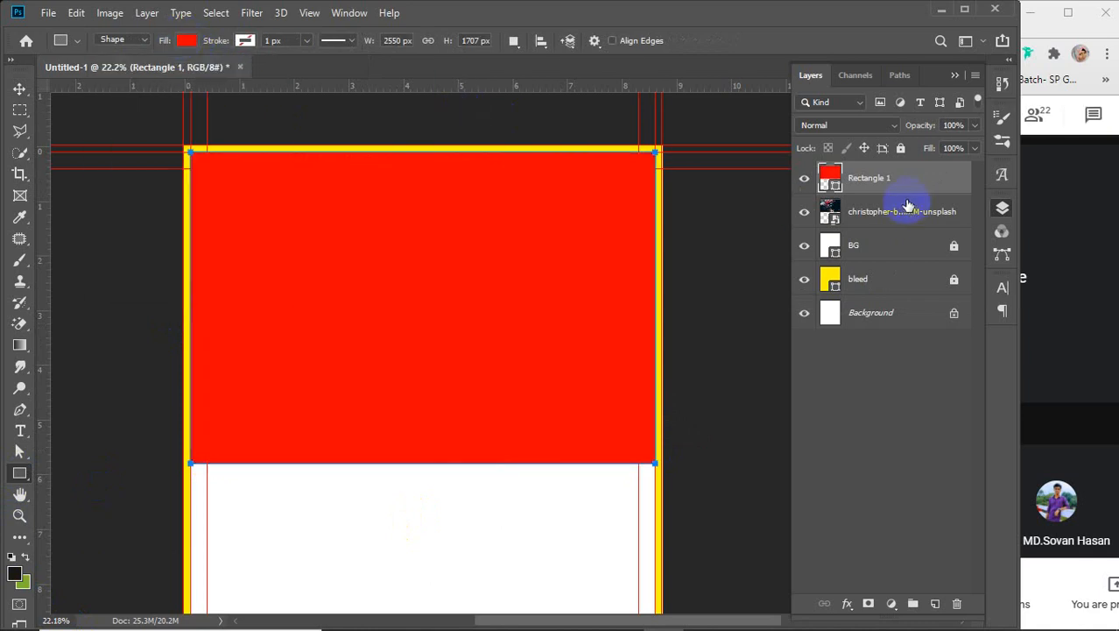
# - Lower the opacity of the red rectangle over the welder photo to 28%
pyautogui.moveTo(930, 125)
pyautogui.mouseDown()
pyautogui.moveTo(897, 132)
pyautogui.moveTo(924, 131)
pyautogui.mouseUp()
pyautogui.click(961, 125)
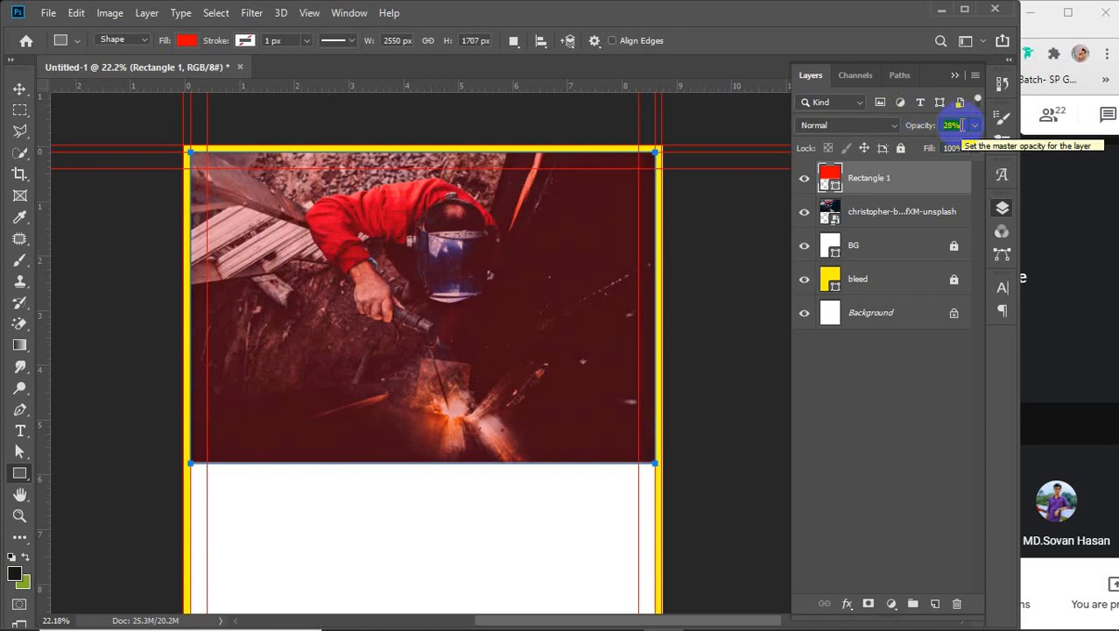
pyautogui.press('Return')
# - Switch to the Chrome window with the Unsplash page and search Google for "construction brand color" in a new tab
pyautogui.moveTo(619, 595)
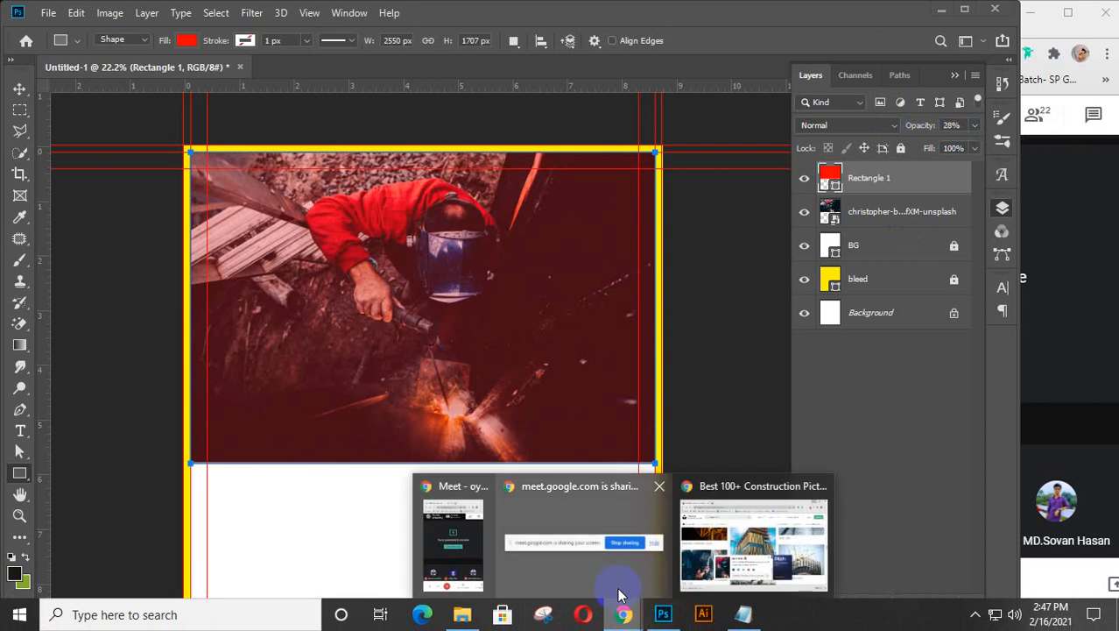
pyautogui.click(724, 519)
pyautogui.click(222, 22)
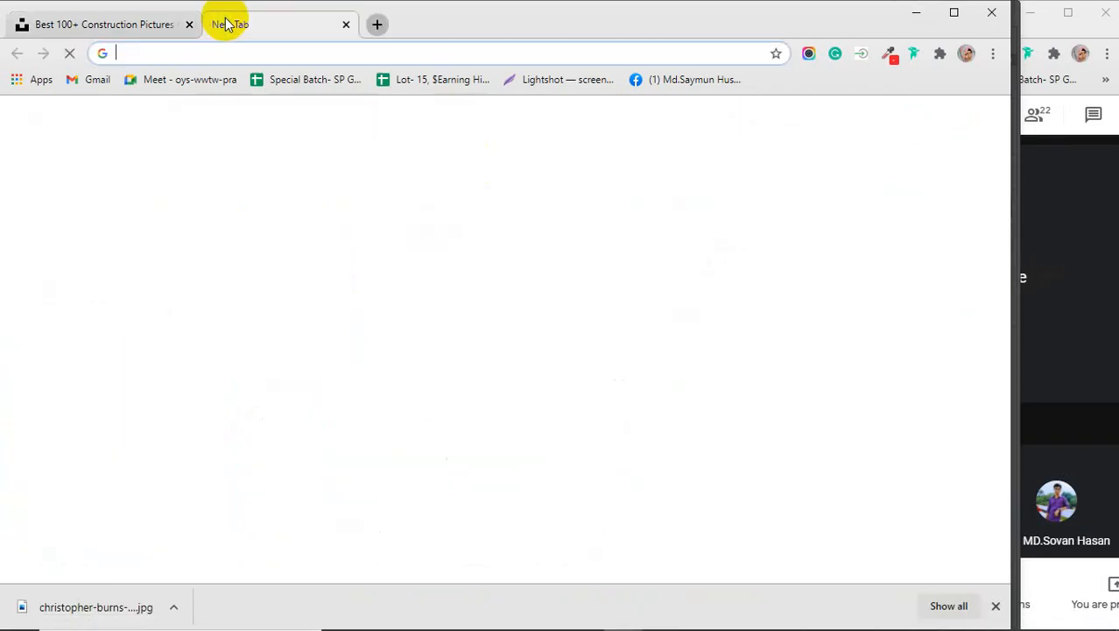
pyautogui.write('con')
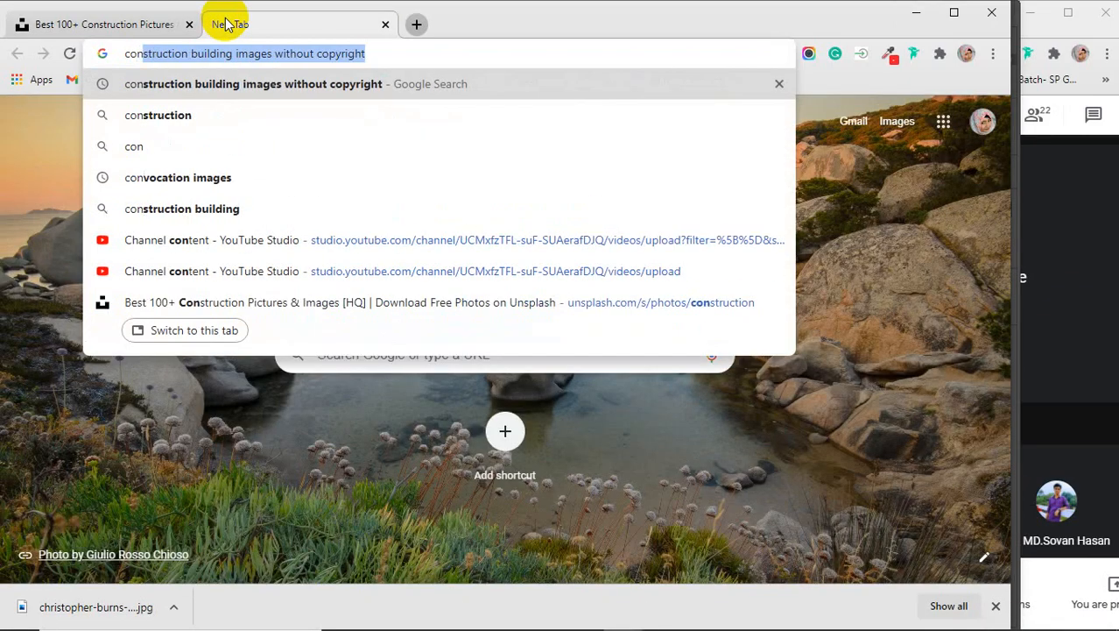
pyautogui.write('stru')
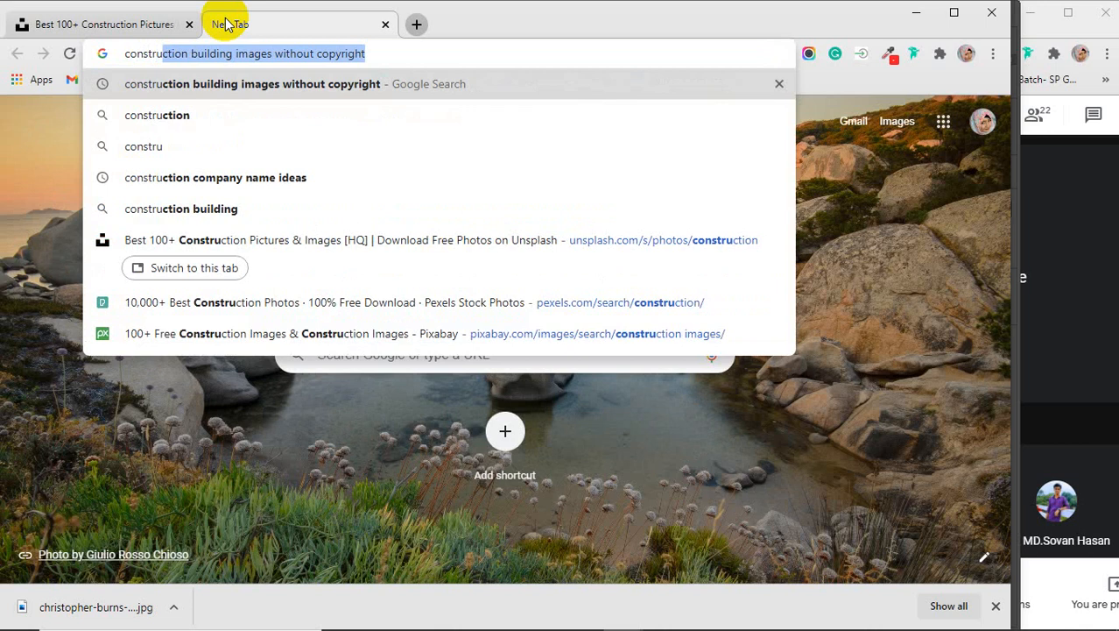
pyautogui.write('ction ')
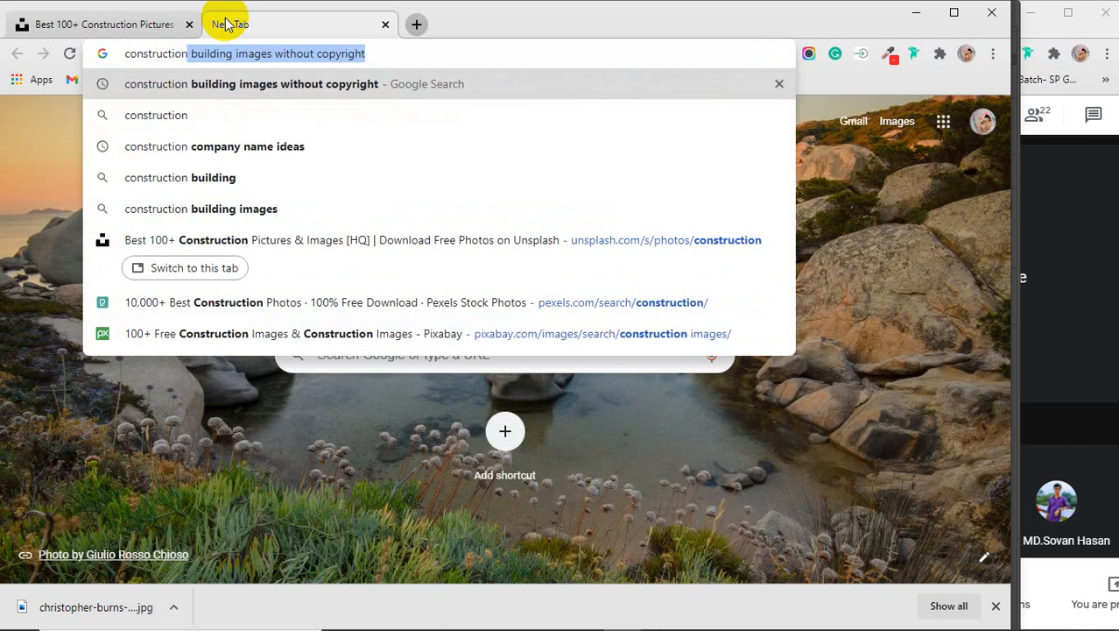
pyautogui.write('brand')
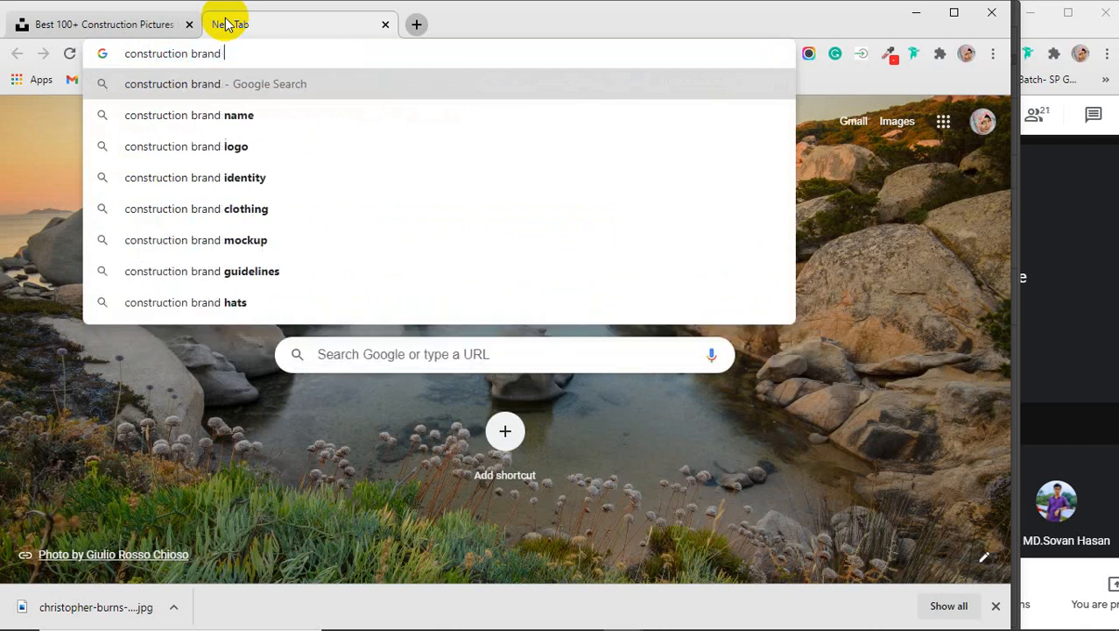
pyautogui.write(' co')
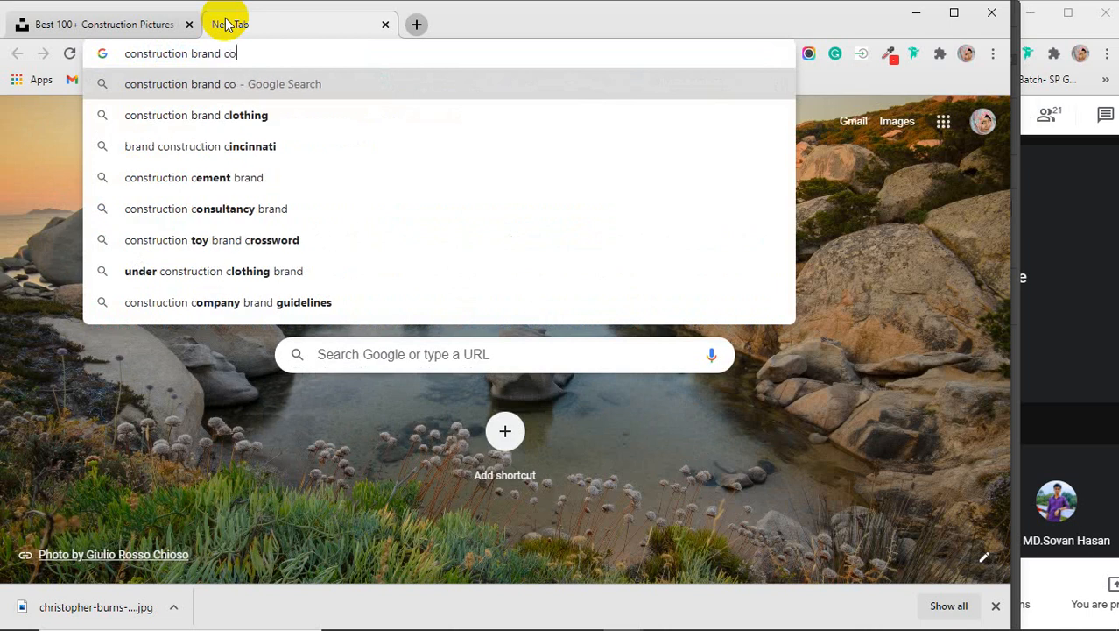
pyautogui.write('lor')
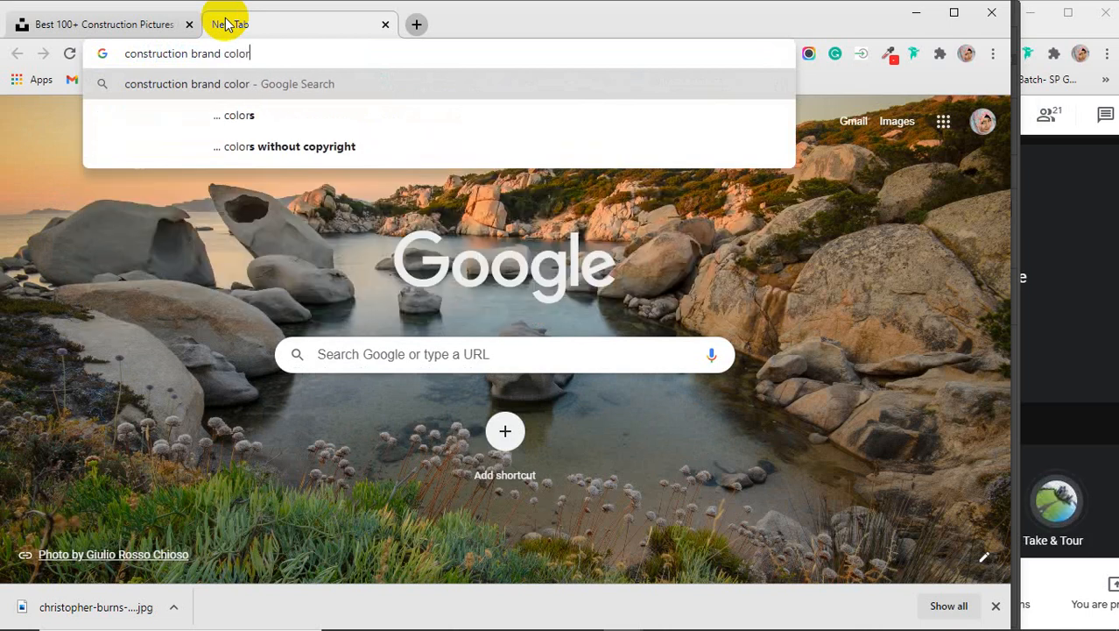
pyautogui.press('Return')
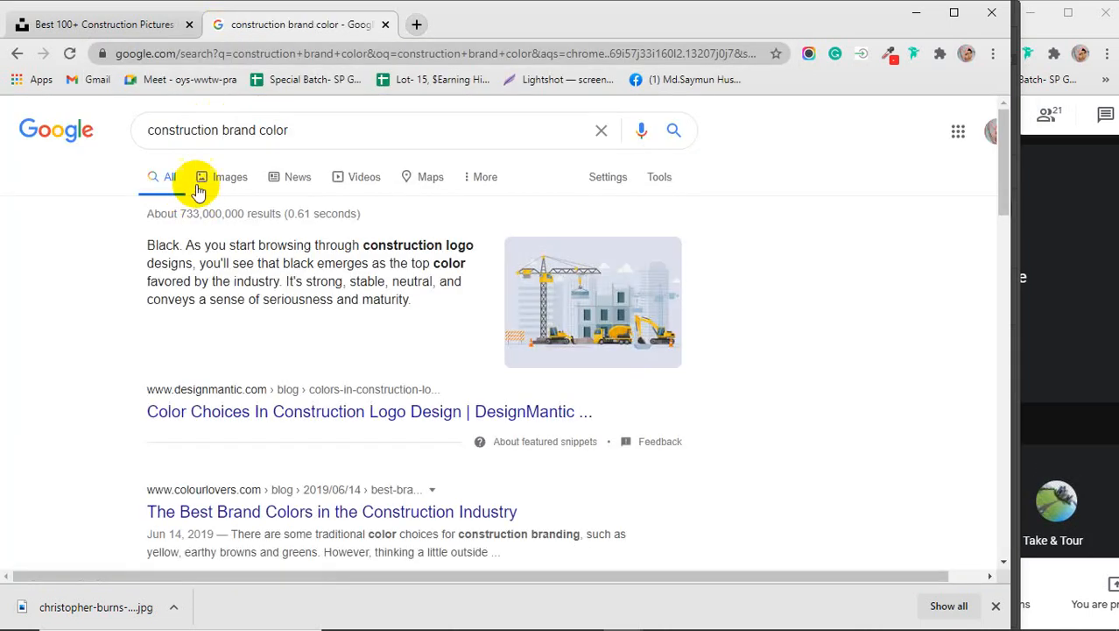
# - Look through the image results for construction brand color
pyautogui.click(226, 177)
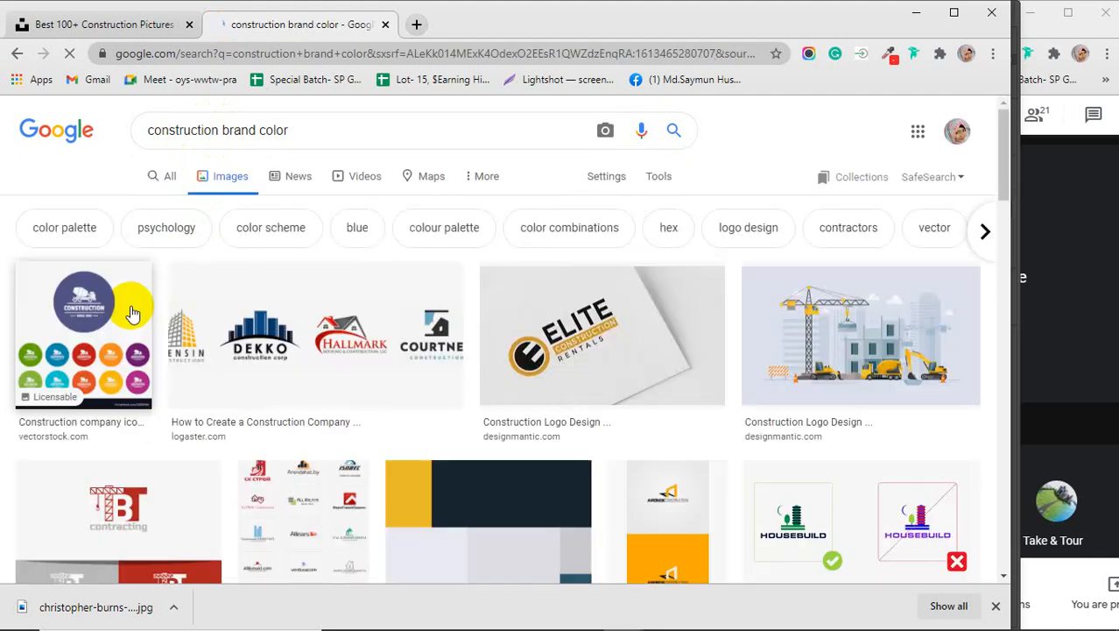
pyautogui.scroll(-2, 324, 449)
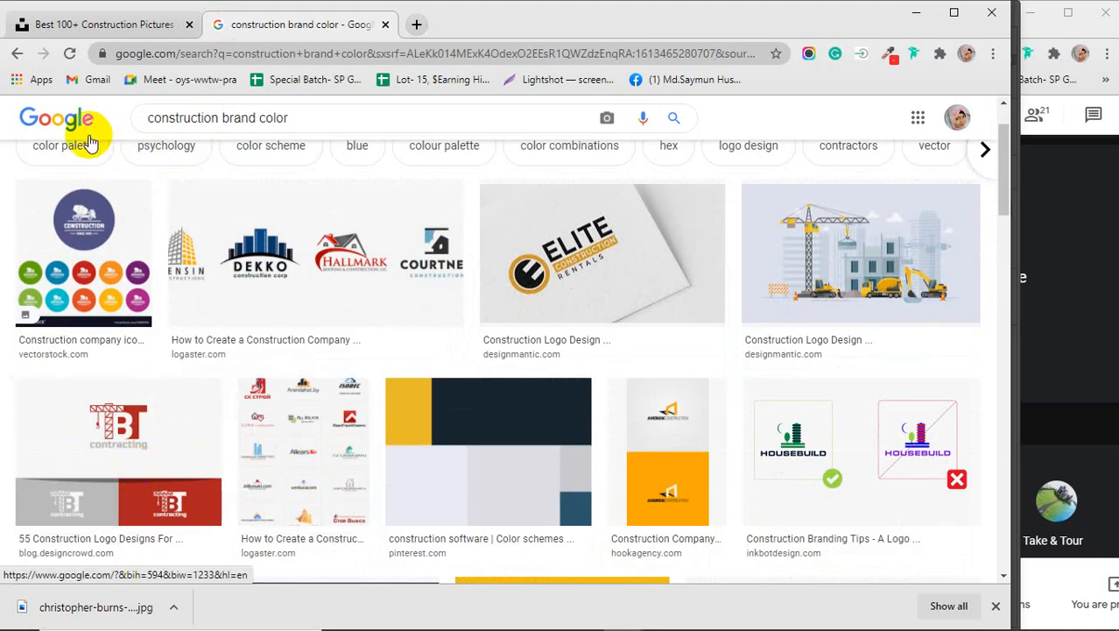
pyautogui.scroll(2, 162, 371)
# - Return to the web results, open the article "The Best Brand Colors in the Construction Industry" and dismiss its terms notice
pyautogui.click(164, 175)
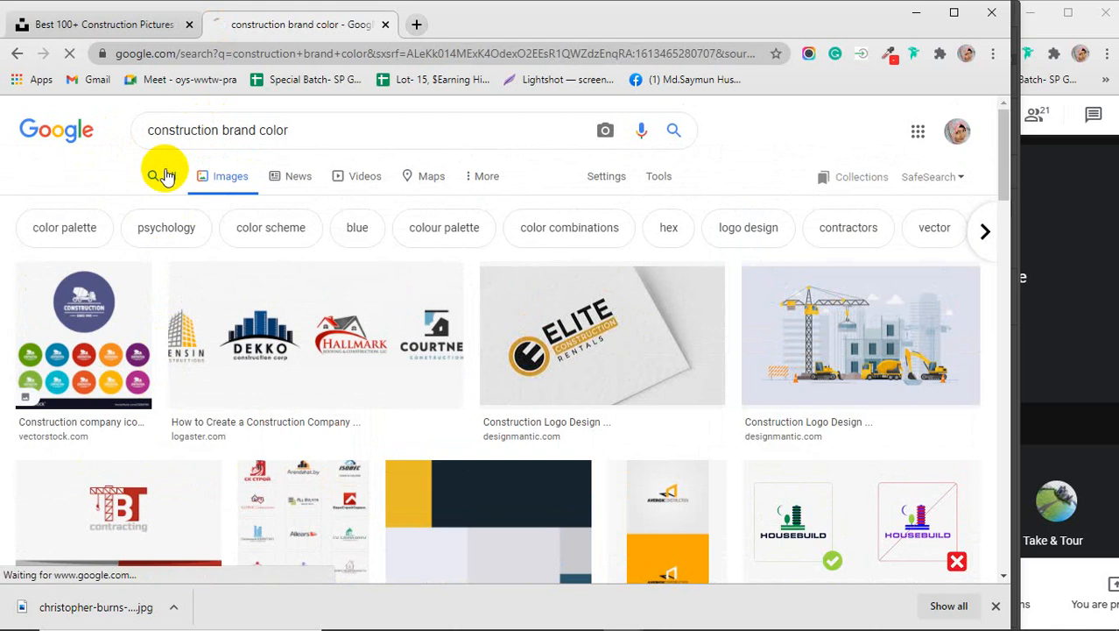
pyautogui.scroll(-2, 77, 441)
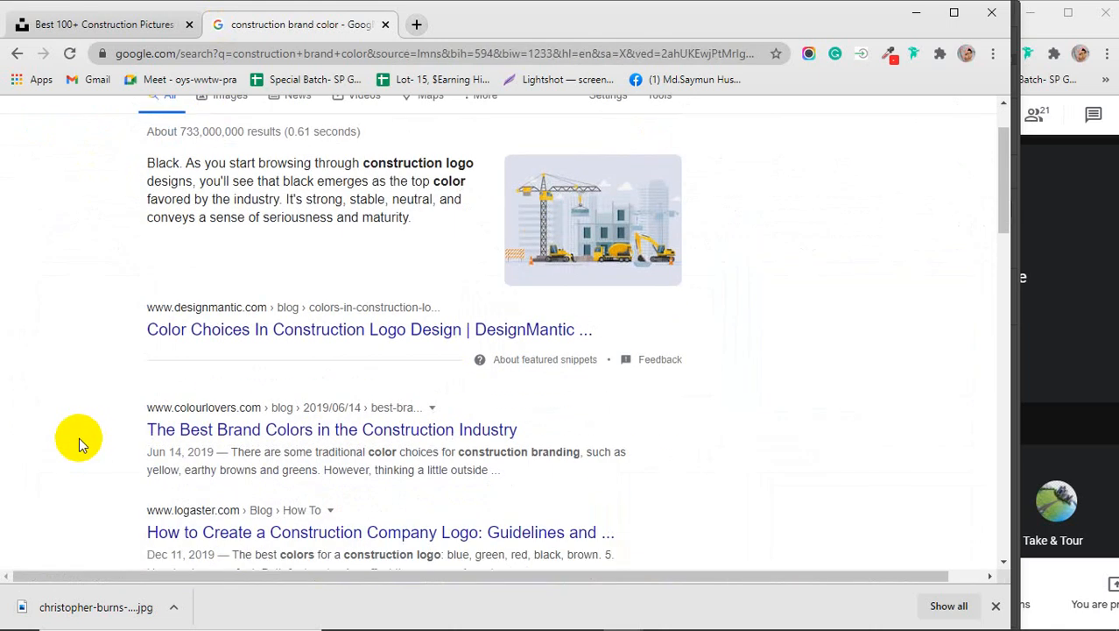
pyautogui.scroll(-2, 79, 437)
pyautogui.click(271, 347)
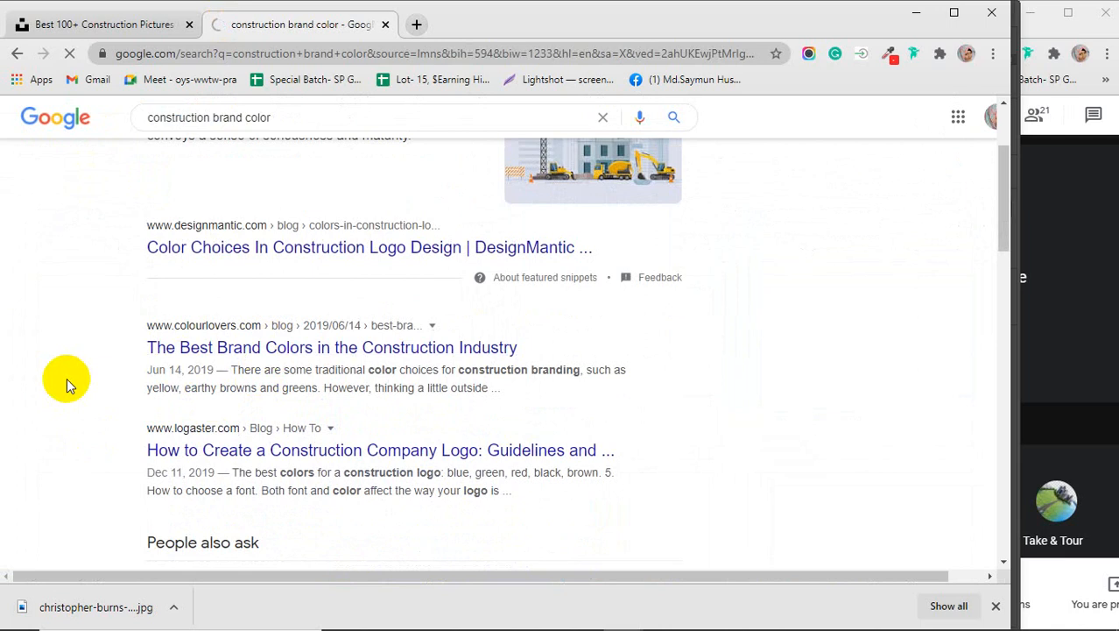
pyautogui.click(995, 608)
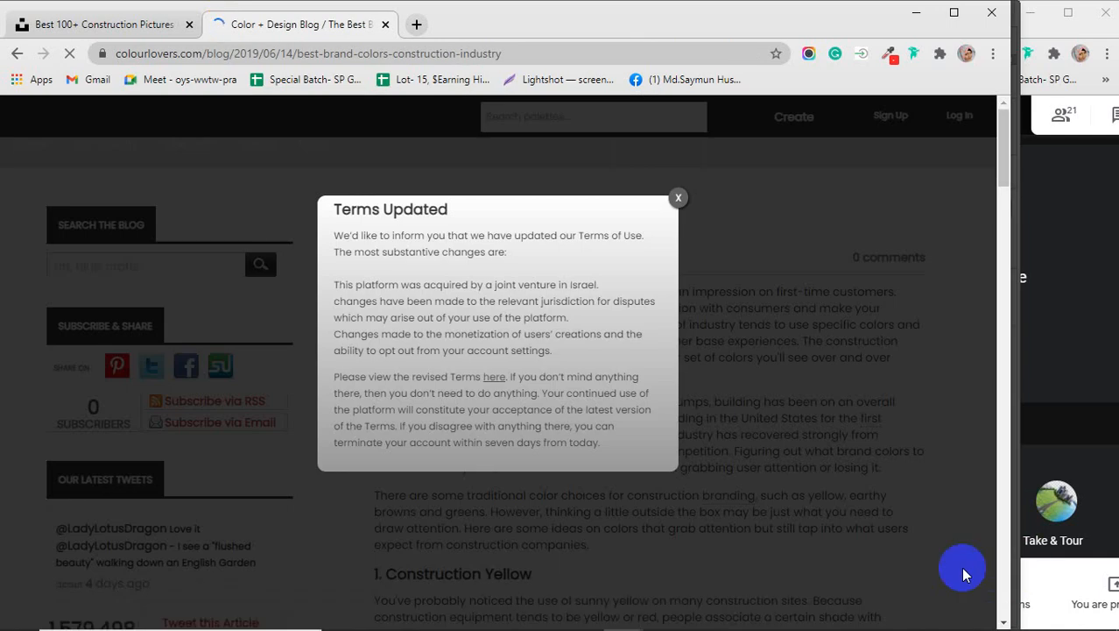
pyautogui.click(674, 195)
# - Read through the article's color suggestions and website examples, close its tab and return to Photoshop
pyautogui.scroll(-4, 698, 303)
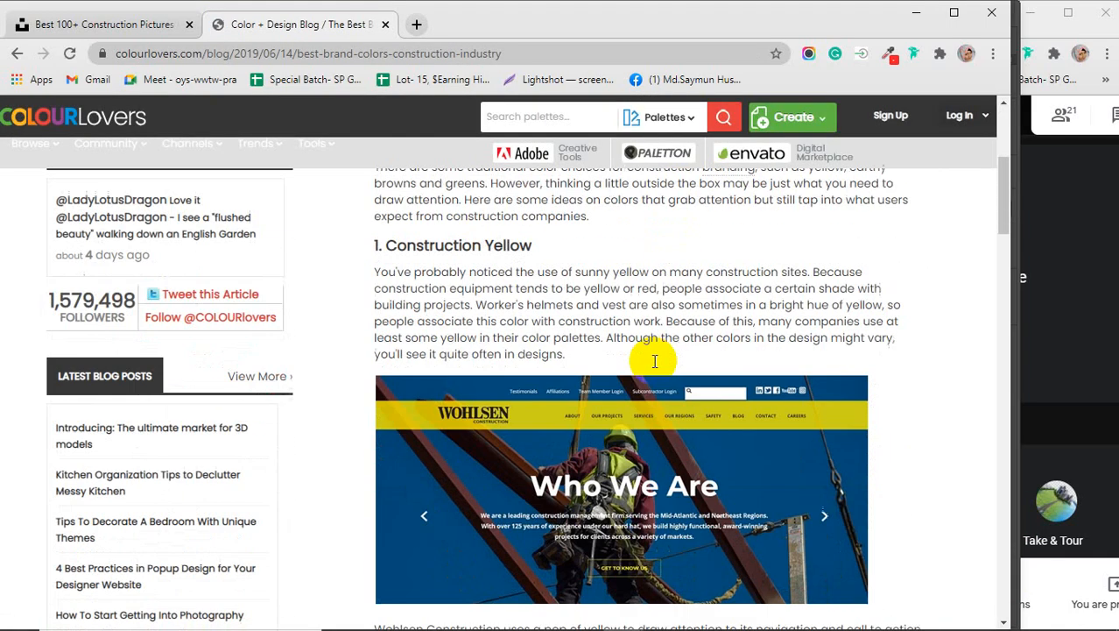
pyautogui.scroll(-1, 653, 360)
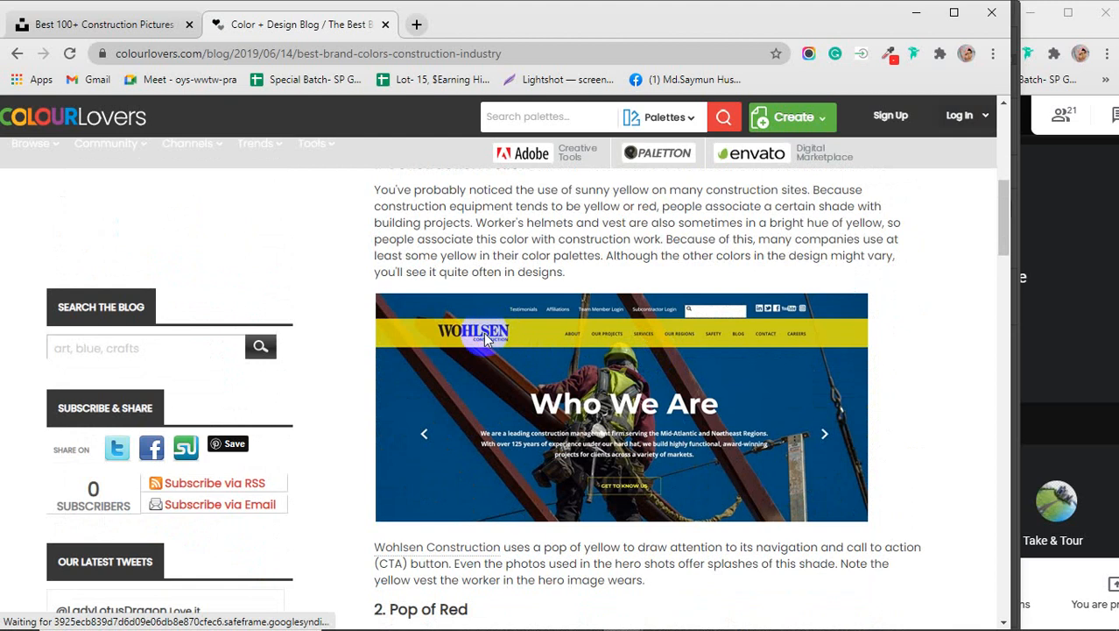
pyautogui.scroll(-5, 477, 329)
pyautogui.scroll(-8, 573, 346)
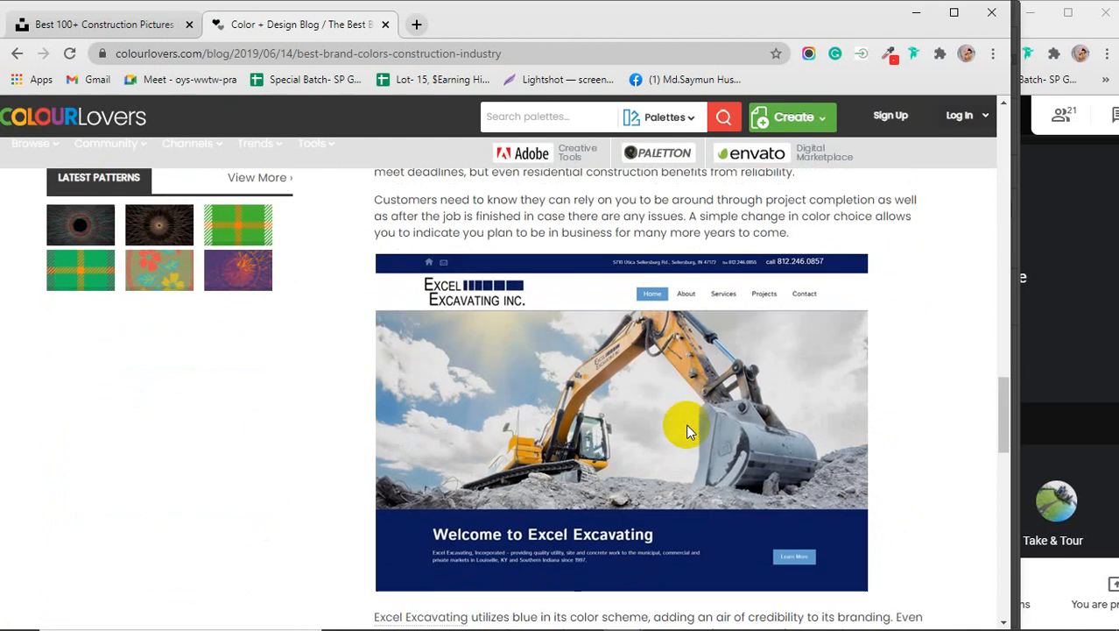
pyautogui.scroll(-4, 625, 445)
pyautogui.scroll(-9, 700, 472)
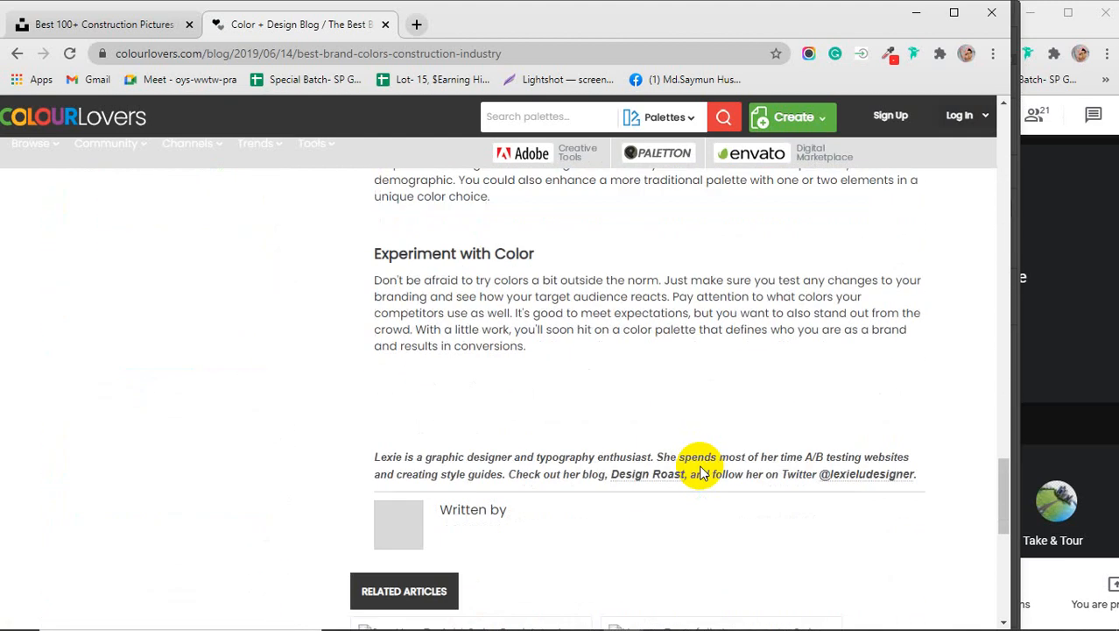
pyautogui.scroll(5, 700, 472)
pyautogui.scroll(12, 700, 471)
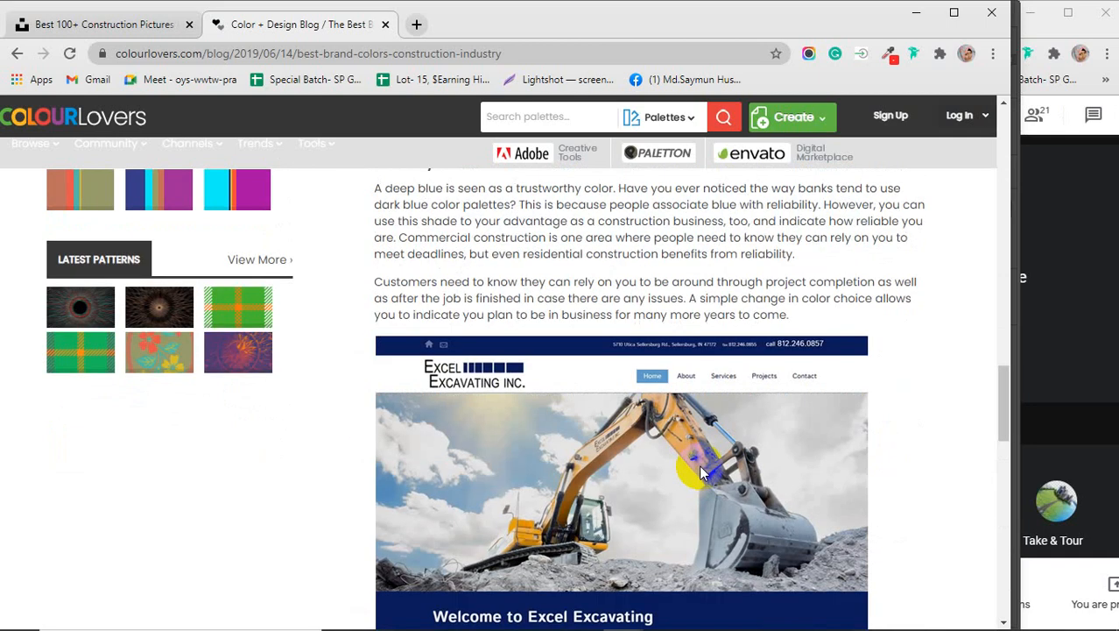
pyautogui.scroll(12, 699, 471)
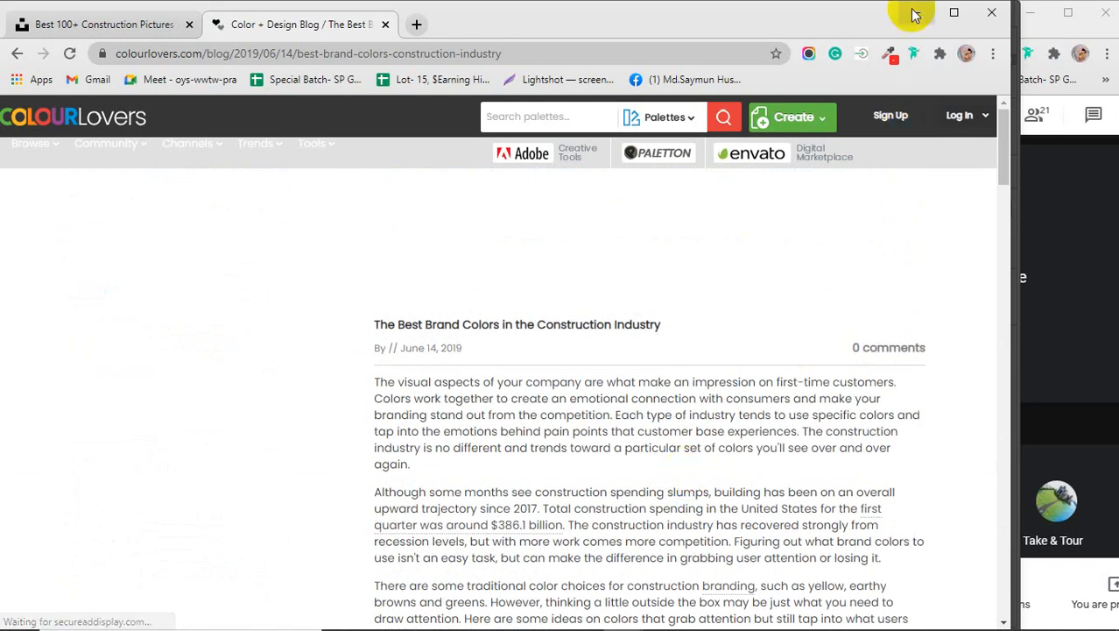
pyautogui.click(385, 24)
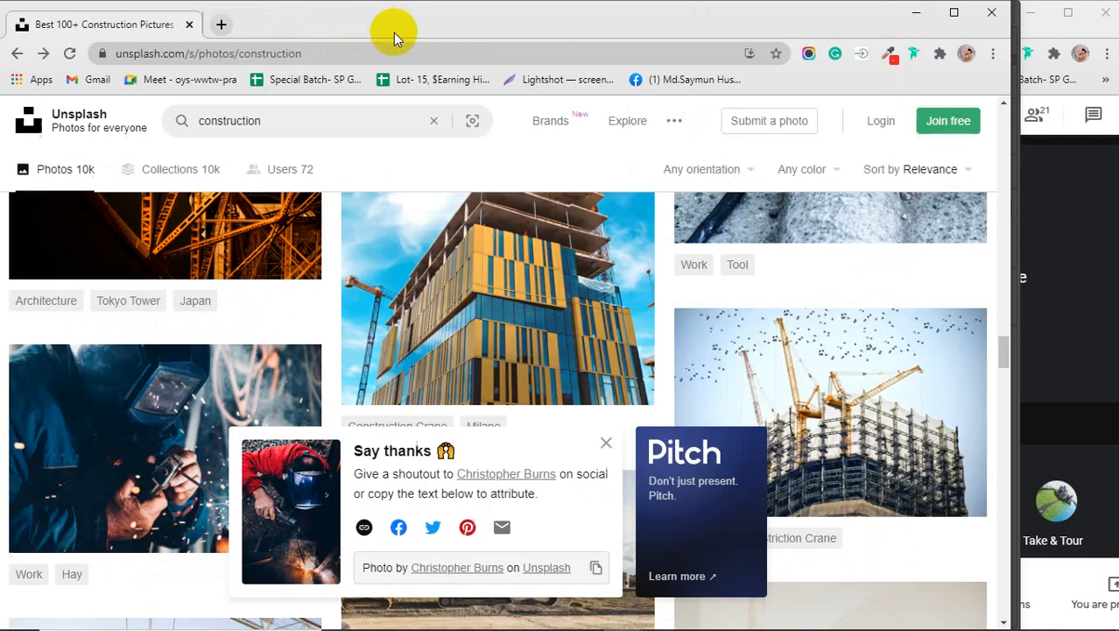
pyautogui.click(916, 12)
# - Unlock the bleed layer and change its fill to pink, ff00ba
pyautogui.click(953, 279)
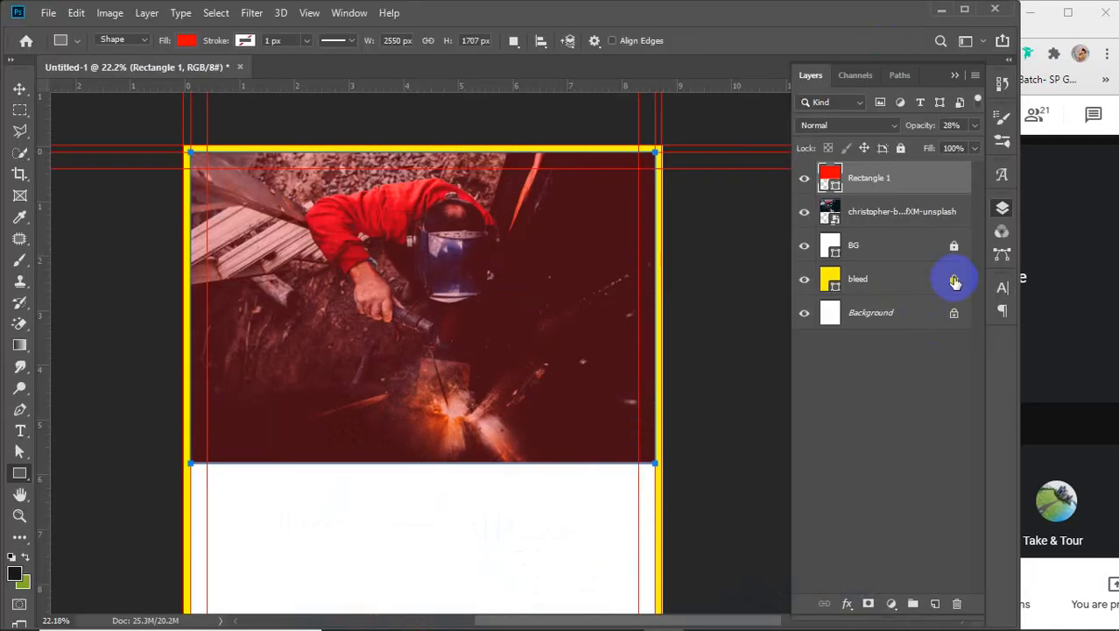
pyautogui.doubleClick(832, 278)
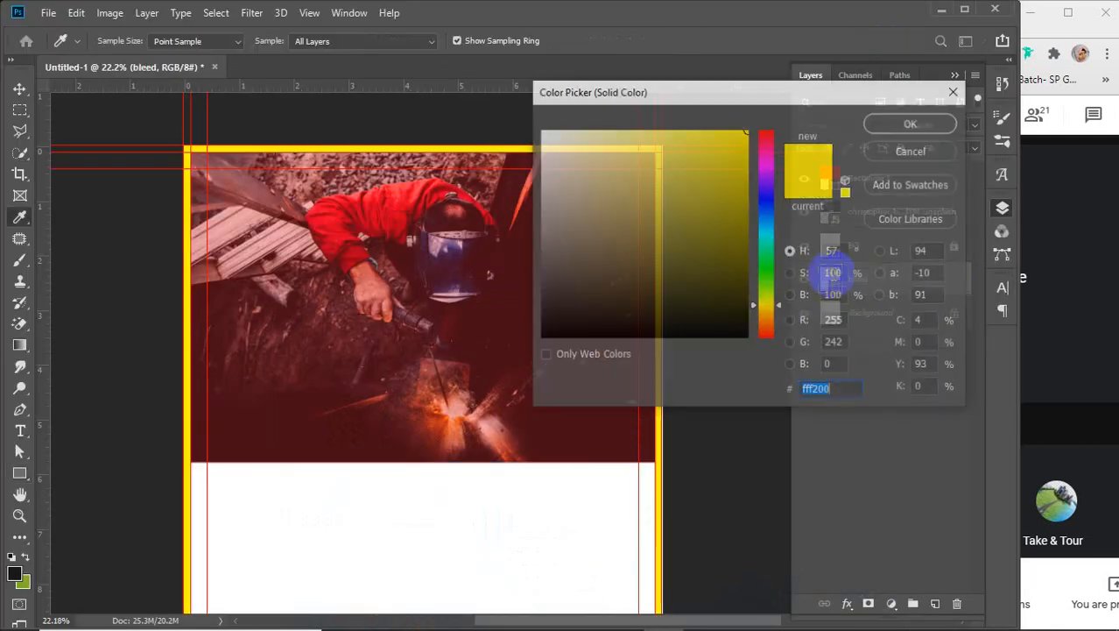
pyautogui.click(765, 156)
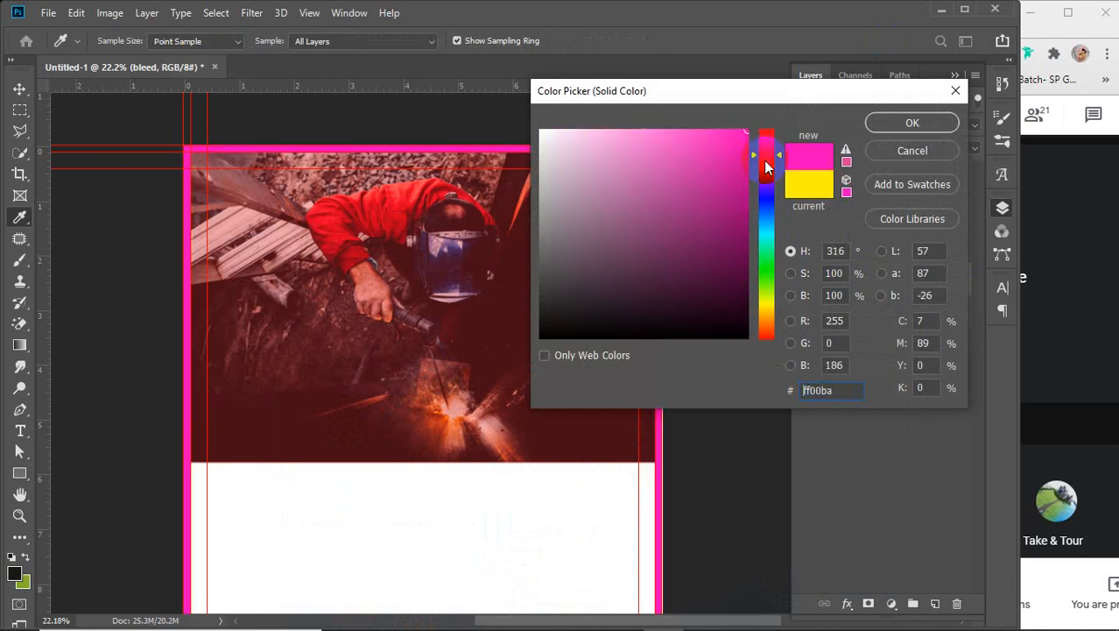
pyautogui.click(915, 123)
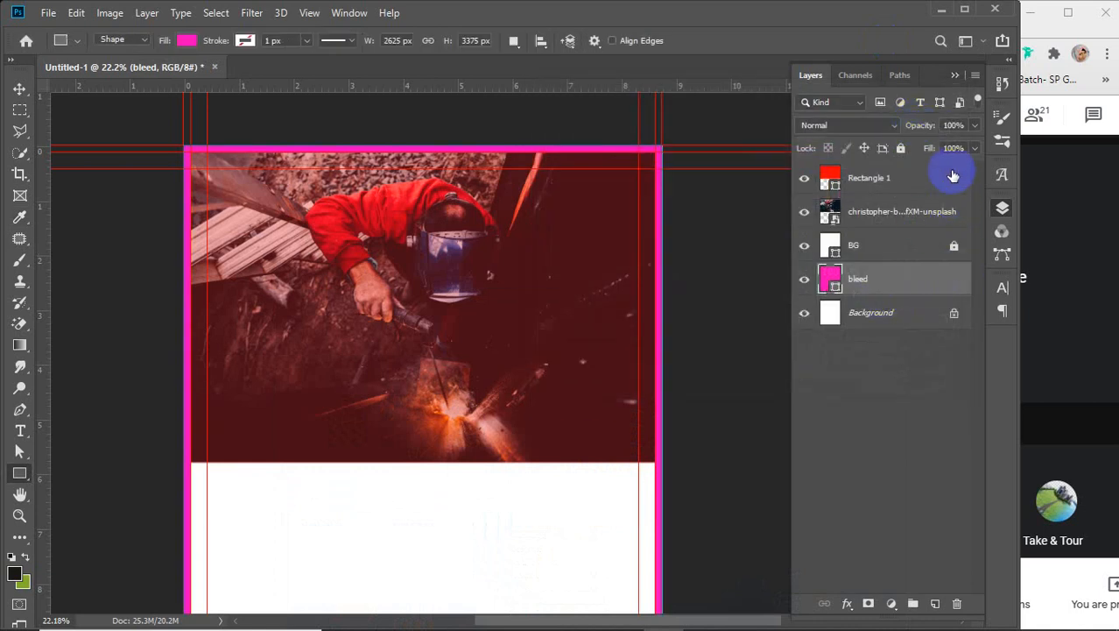
# - Lock the bleed layer again and hide it
pyautogui.click(900, 148)
pyautogui.click(805, 279)
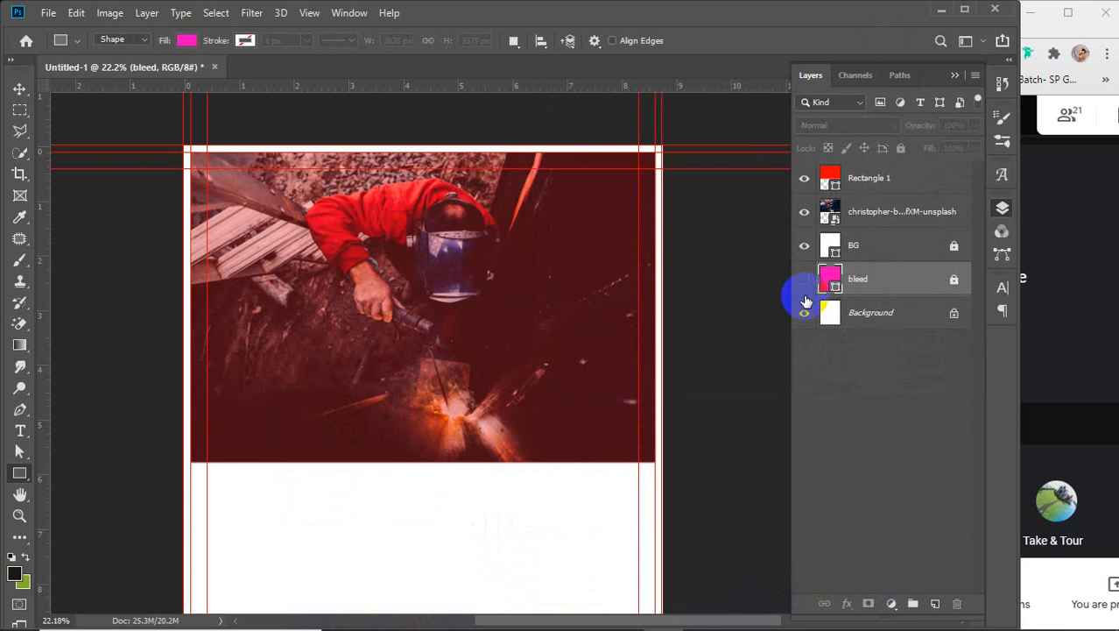
# - Change the fill of the rectangle over the welder photo to orange, ffae00, and set its opacity to 36%
pyautogui.click(872, 211)
pyautogui.click(869, 180)
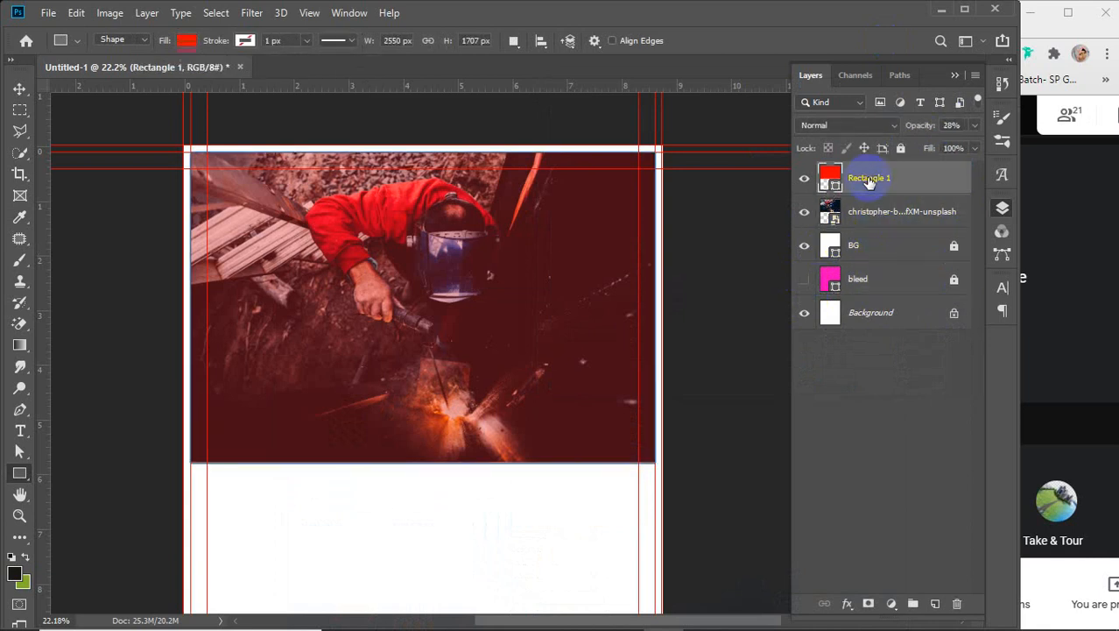
pyautogui.doubleClick(829, 180)
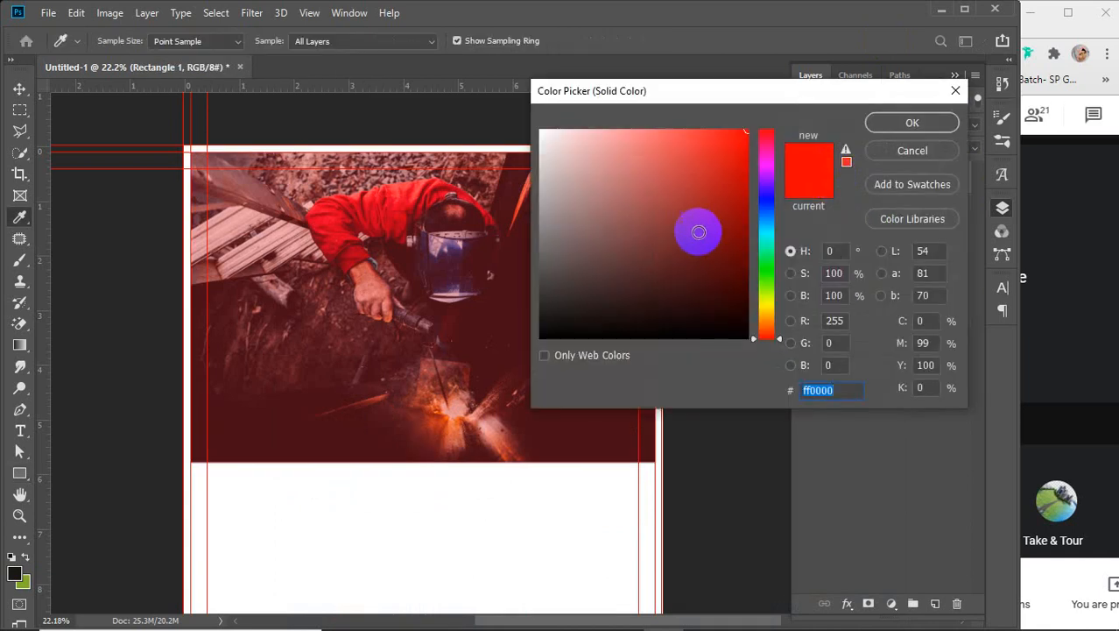
pyautogui.click(765, 314)
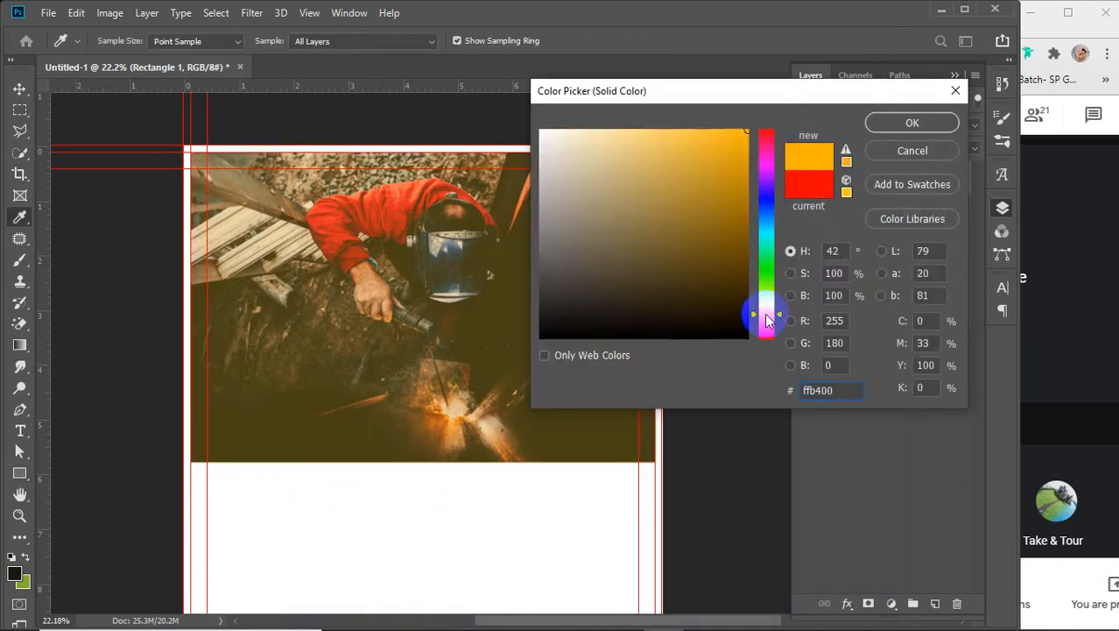
pyautogui.moveTo(765, 313); pyautogui.dragTo(766, 309)
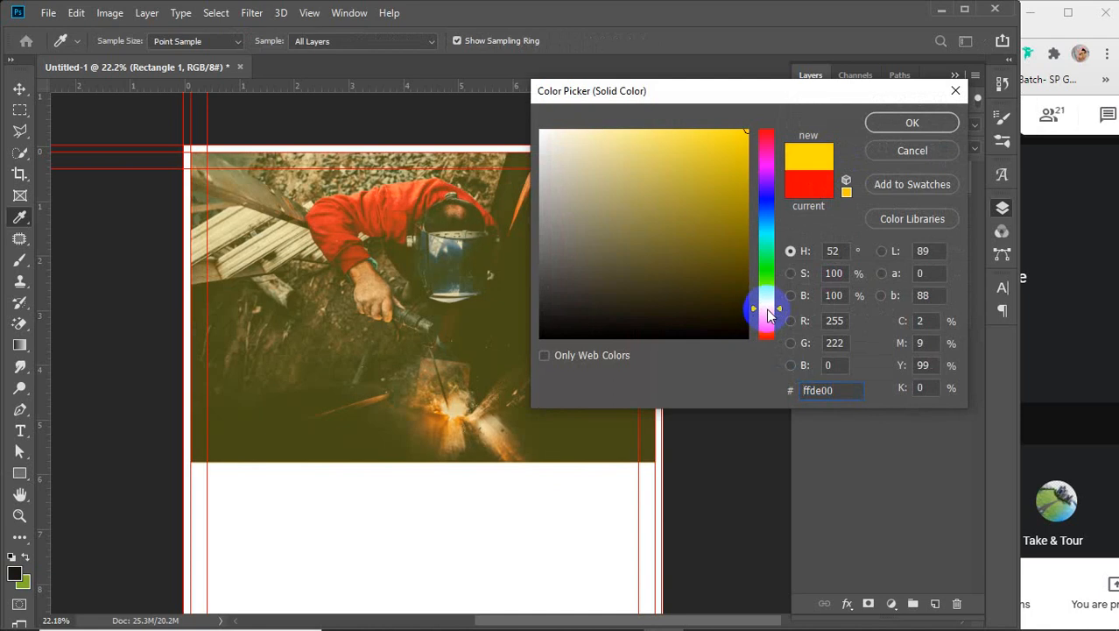
pyautogui.moveTo(770, 309); pyautogui.dragTo(765, 316)
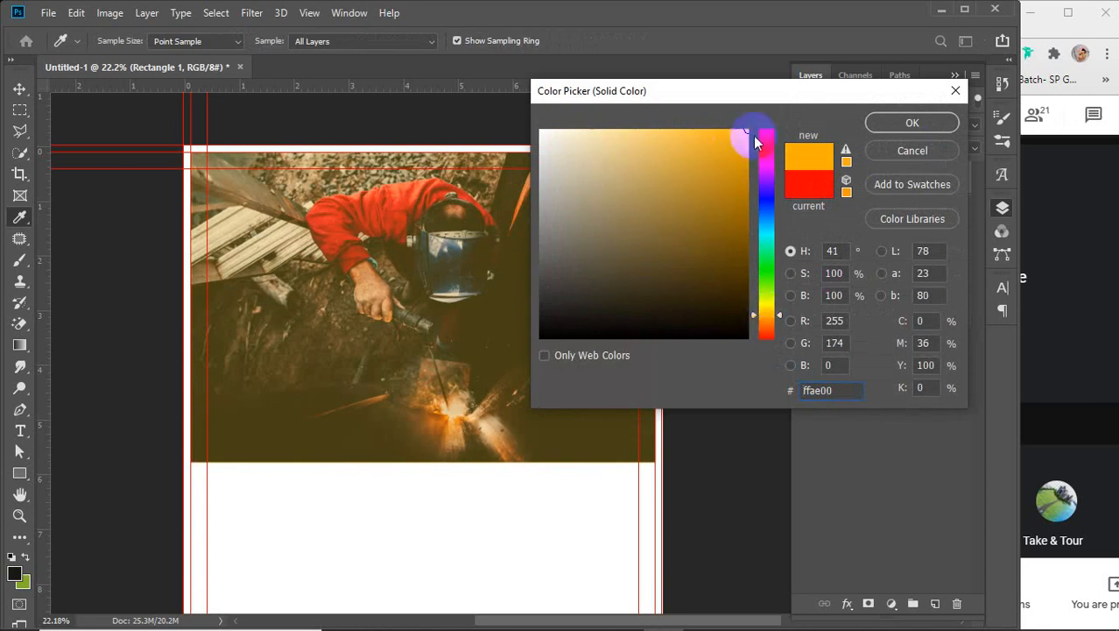
pyautogui.click(911, 123)
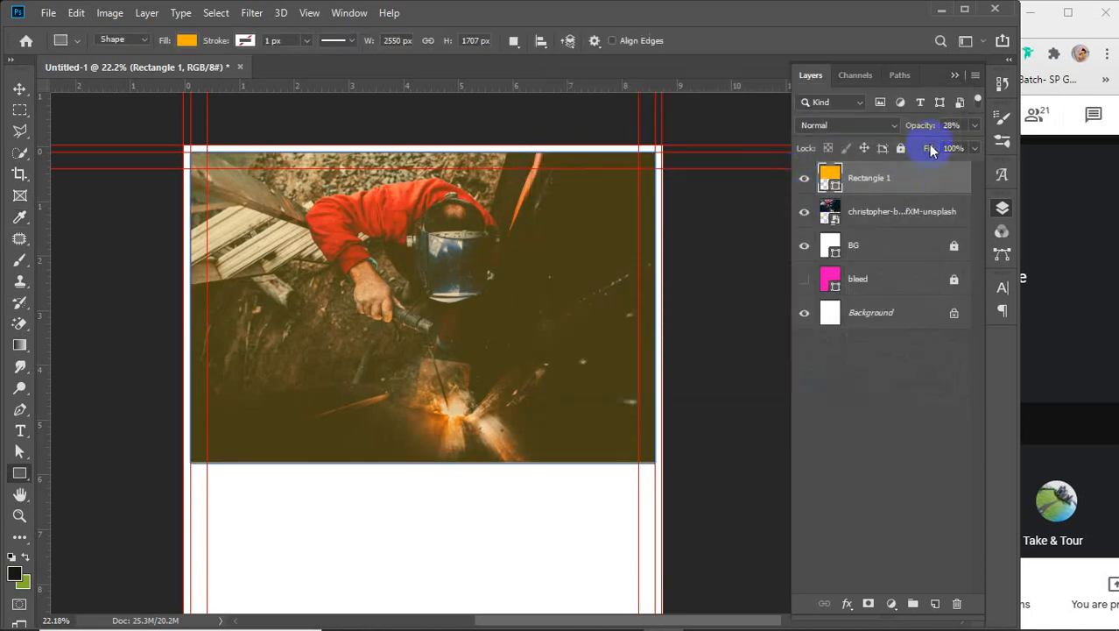
pyautogui.moveTo(921, 126)
pyautogui.mouseDown()
pyautogui.moveTo(939, 130)
pyautogui.moveTo(910, 130)
pyautogui.moveTo(922, 128)
pyautogui.mouseUp()
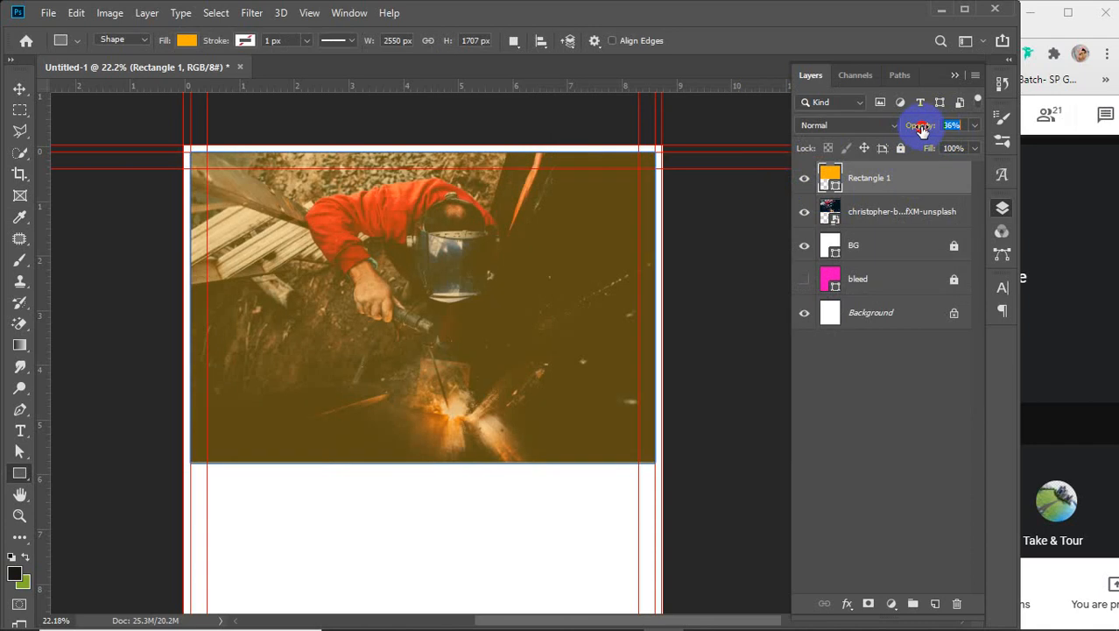
# - Set the orange rectangle's opacity to 100%
pyautogui.moveTo(921, 128); pyautogui.dragTo(998, 128)
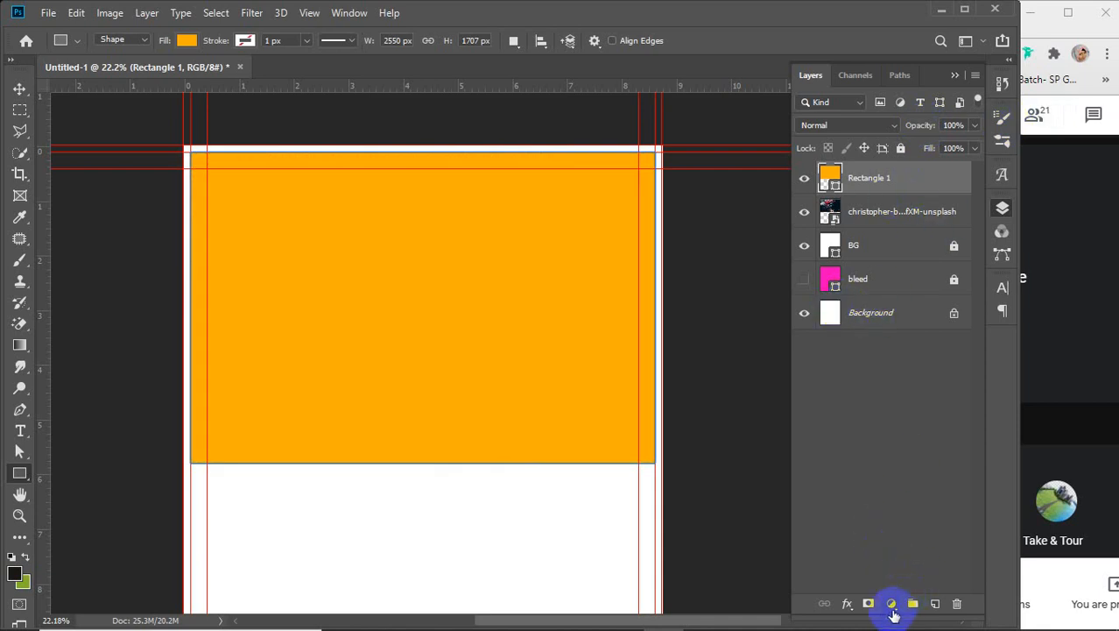
pyautogui.click(890, 606)
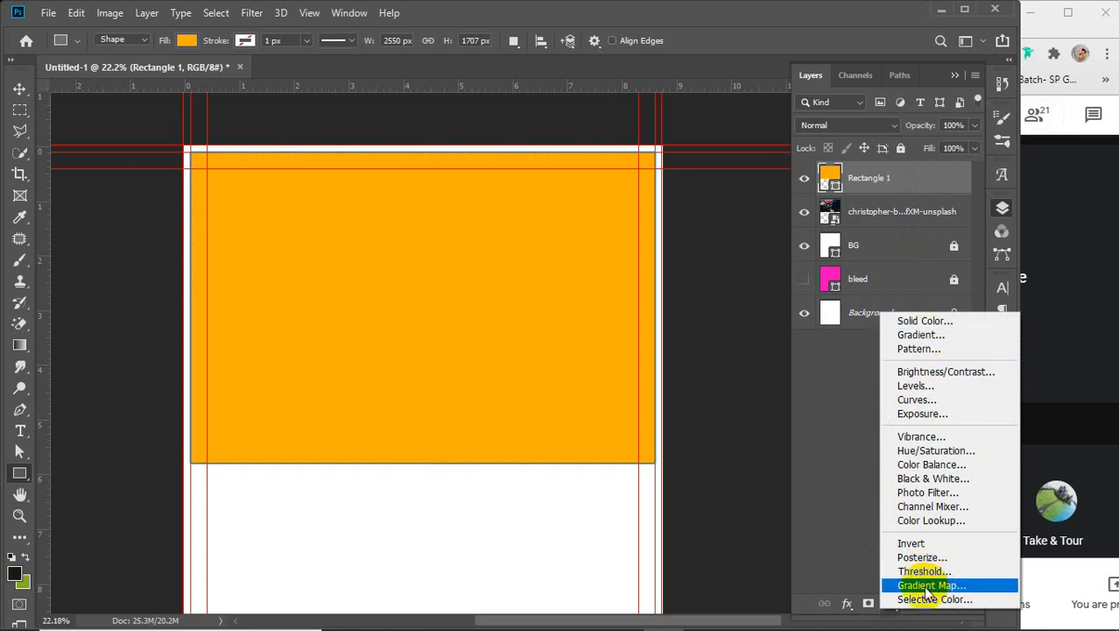
pyautogui.click(935, 338)
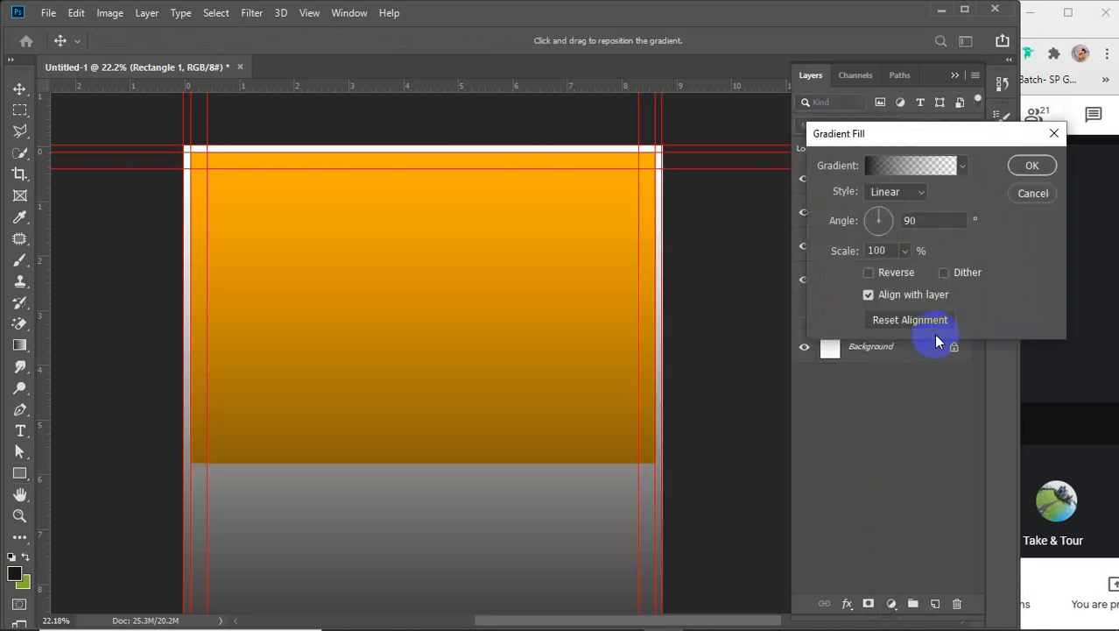
pyautogui.click(918, 166)
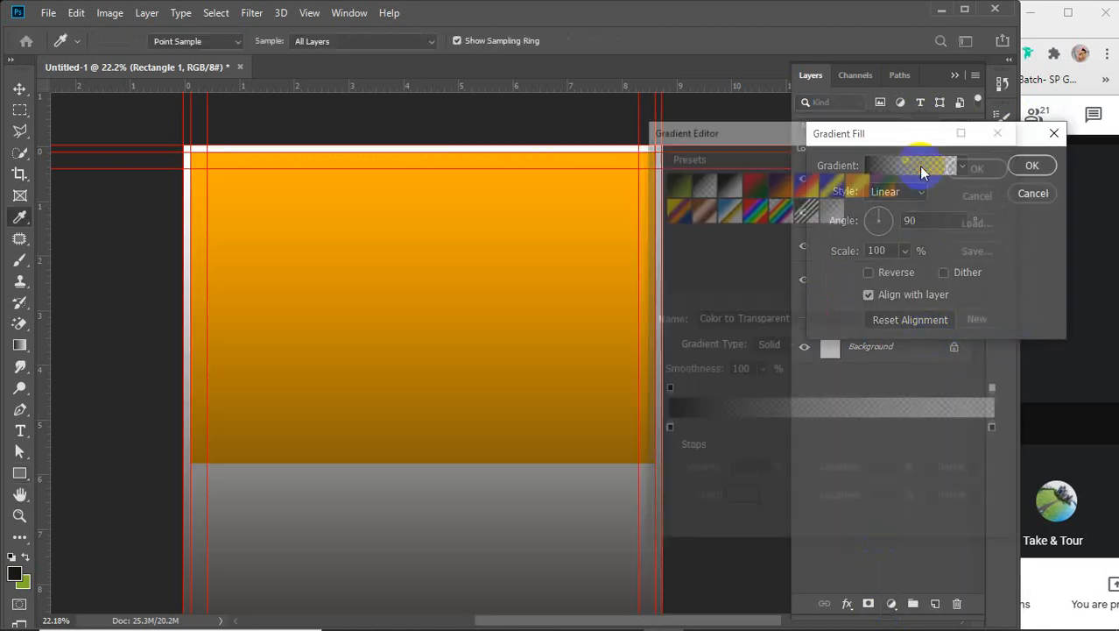
pyautogui.click(666, 429)
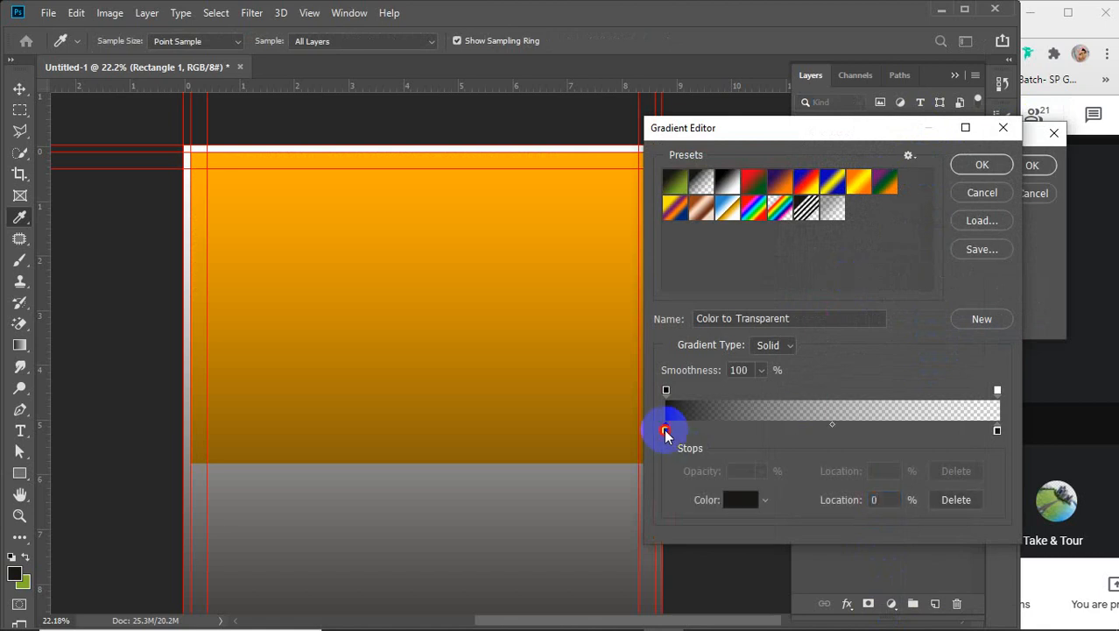
pyautogui.doubleClick(665, 432)
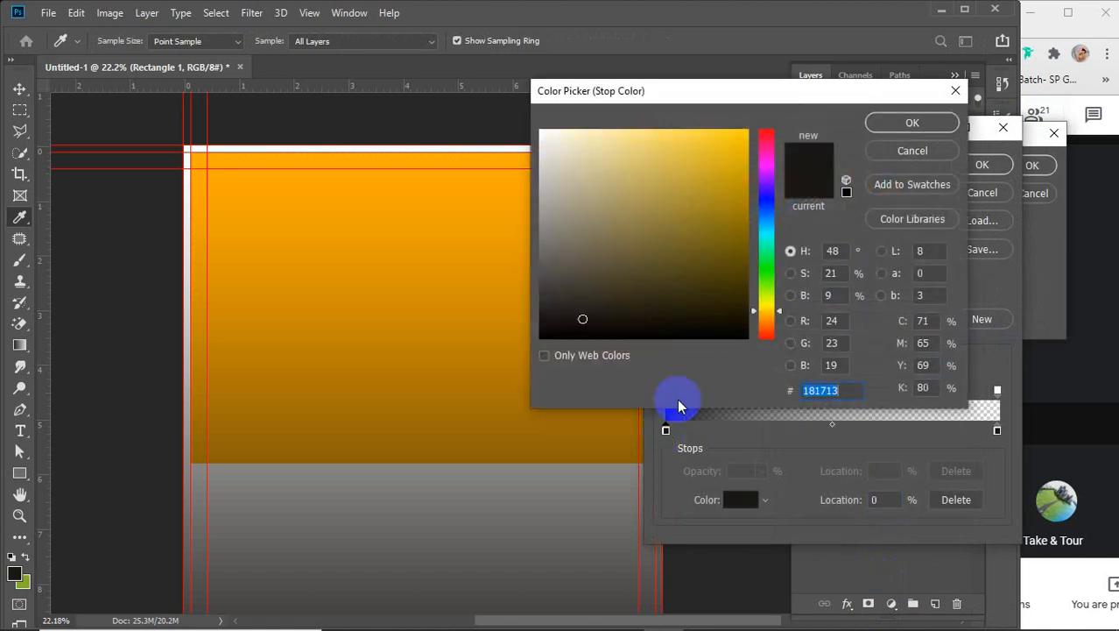
pyautogui.moveTo(733, 142); pyautogui.dragTo(746, 129)
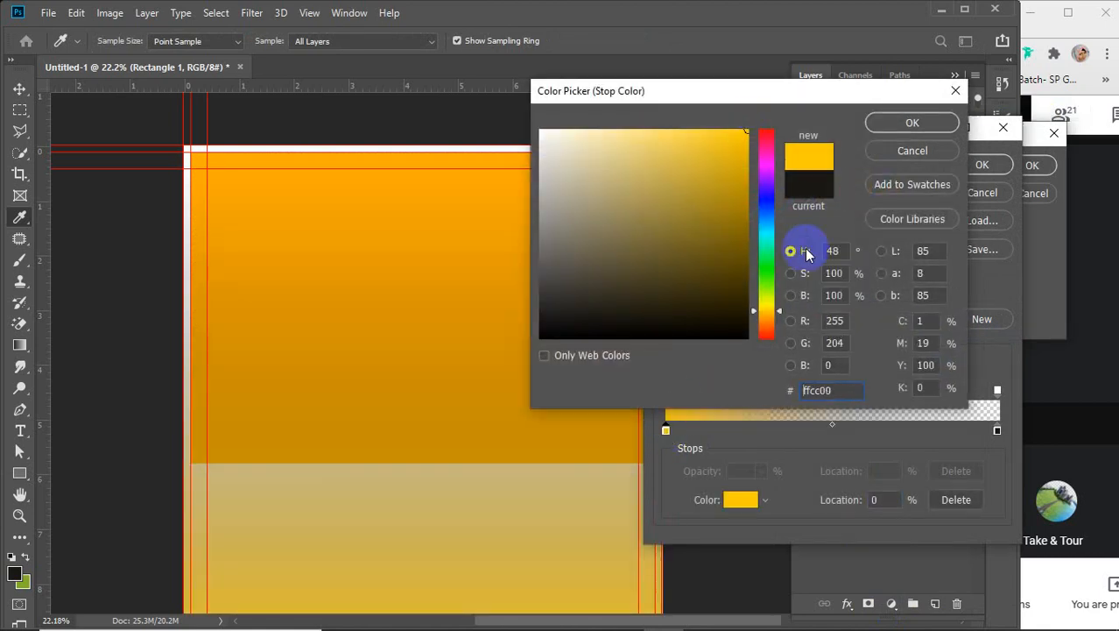
pyautogui.click(891, 152)
pyautogui.click(1001, 130)
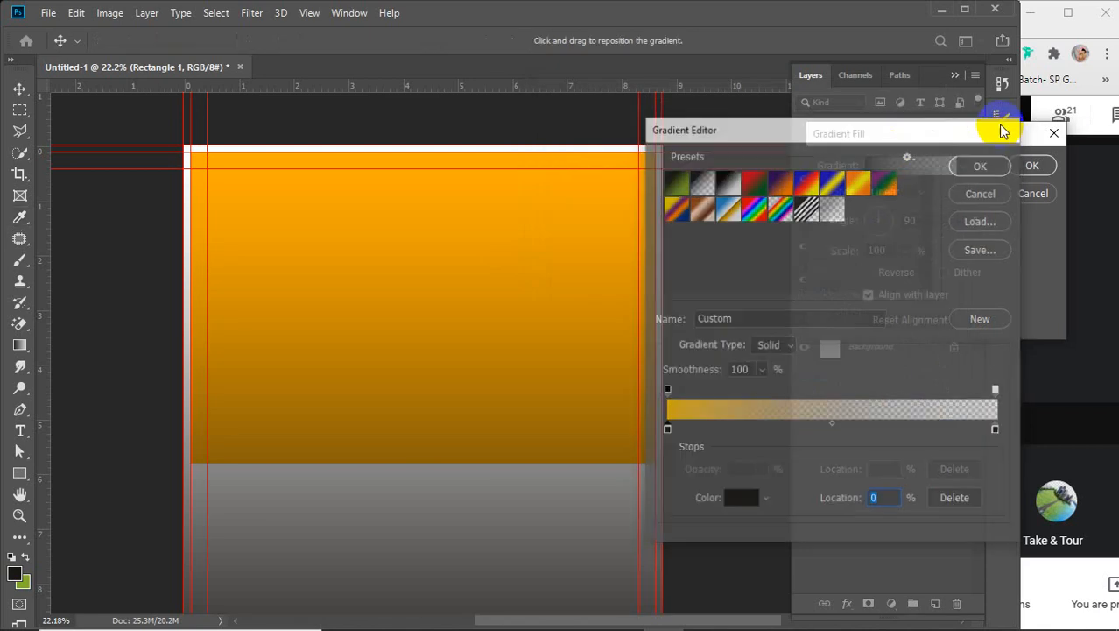
pyautogui.click(1033, 196)
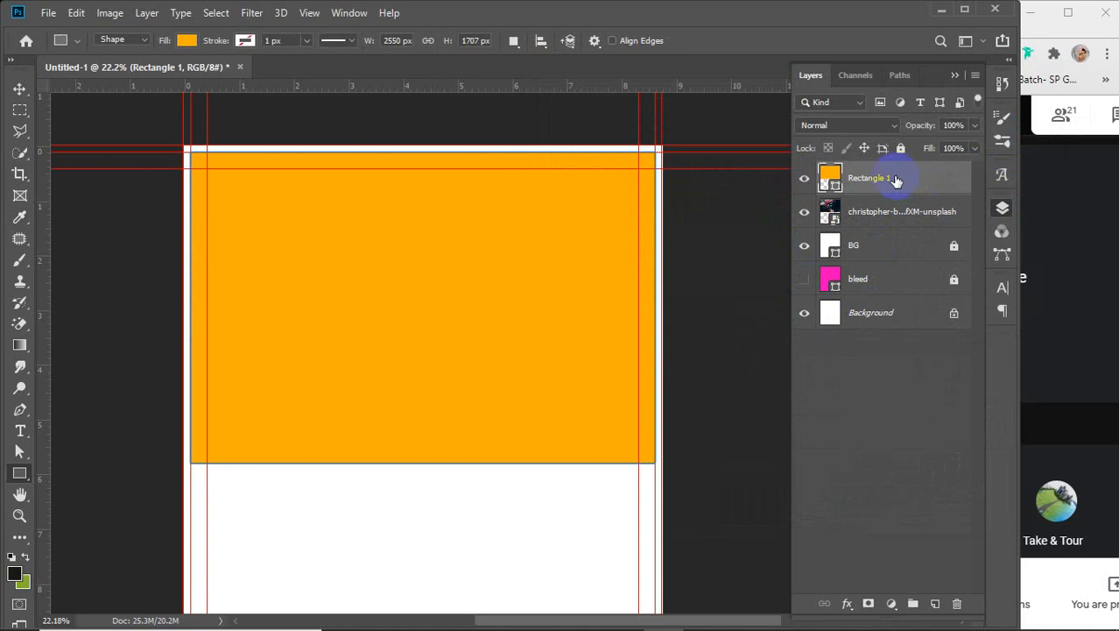
# - Add a black-to-transparent gradient fill layer above the orange rectangle and delete it again
pyautogui.click(891, 605)
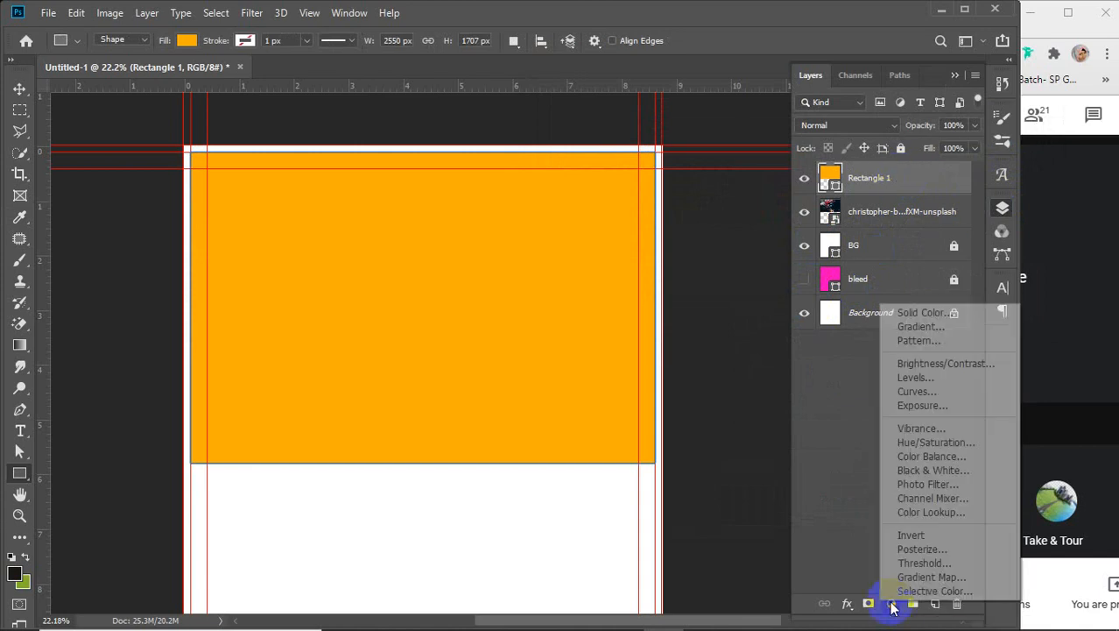
pyautogui.click(928, 326)
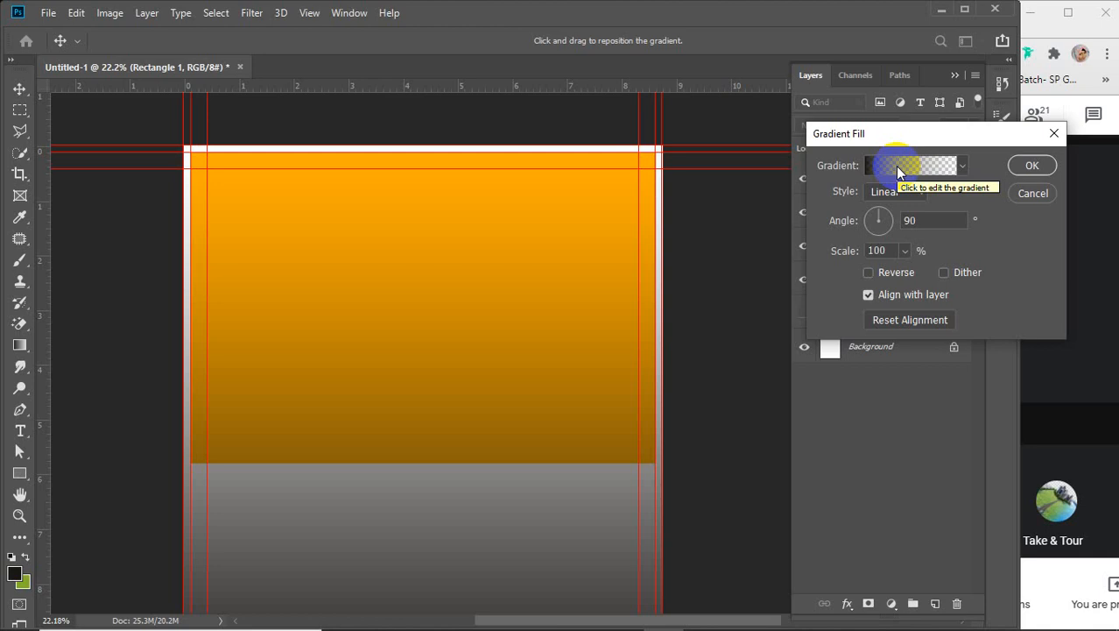
pyautogui.click(1033, 167)
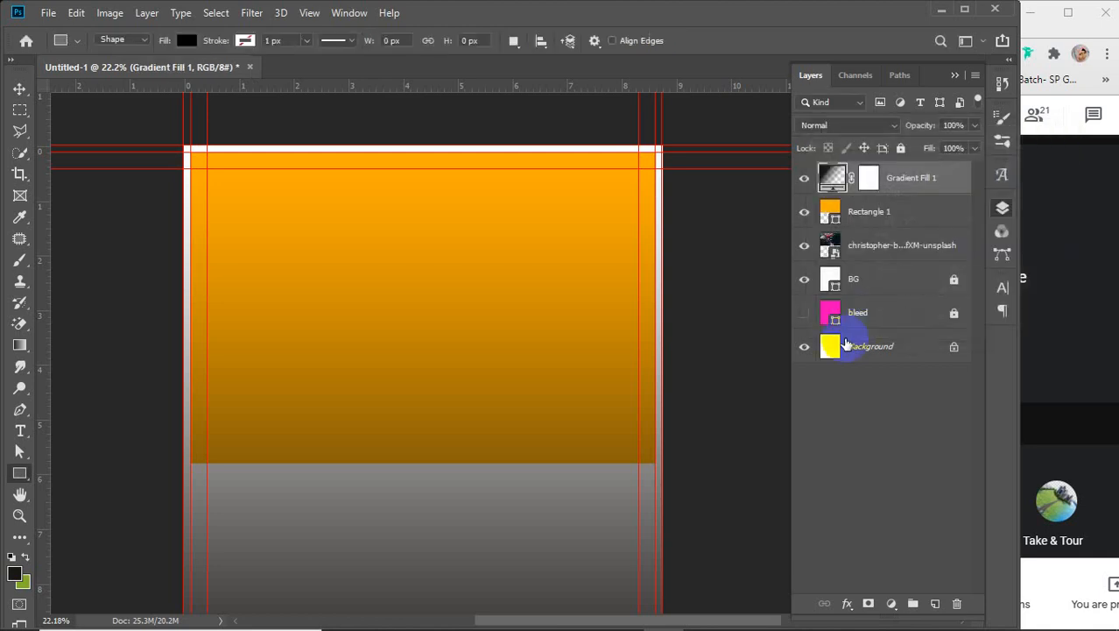
pyautogui.moveTo(846, 344); pyautogui.dragTo(876, 180)
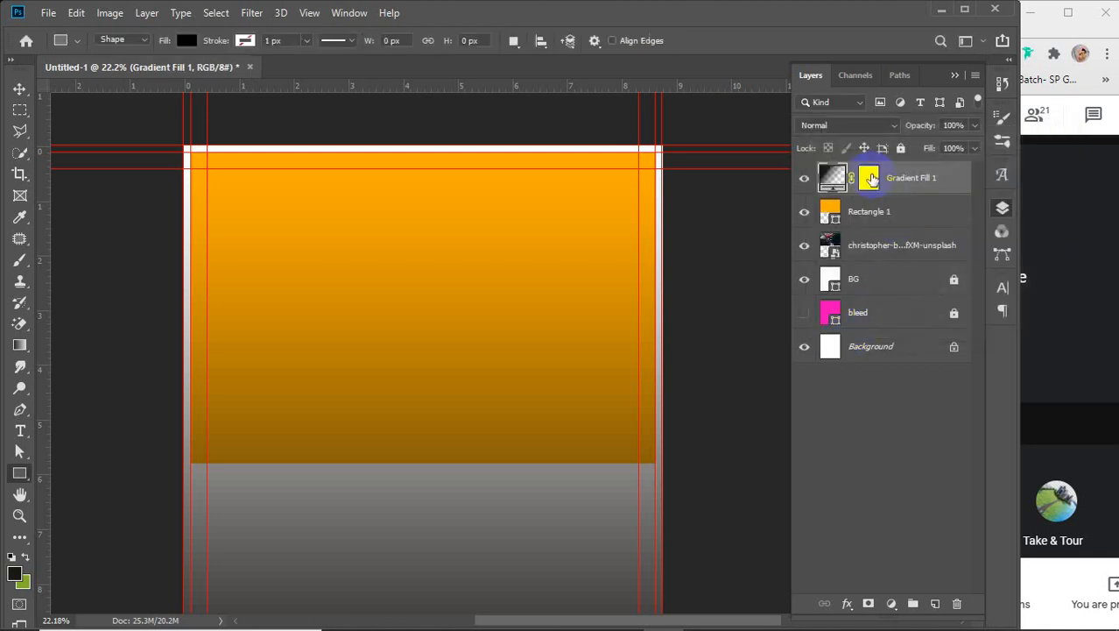
pyautogui.press('Delete')
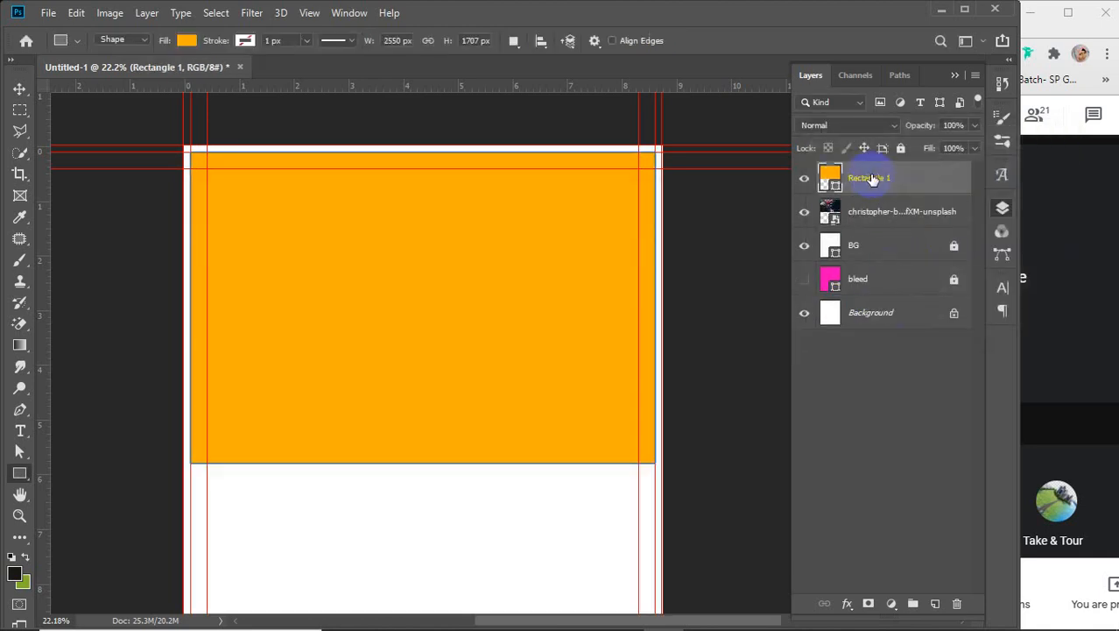
# - Change the rectangle's solid fill to a linear gradient and set its starting color stop to dark orange, d07f00
pyautogui.click(186, 41)
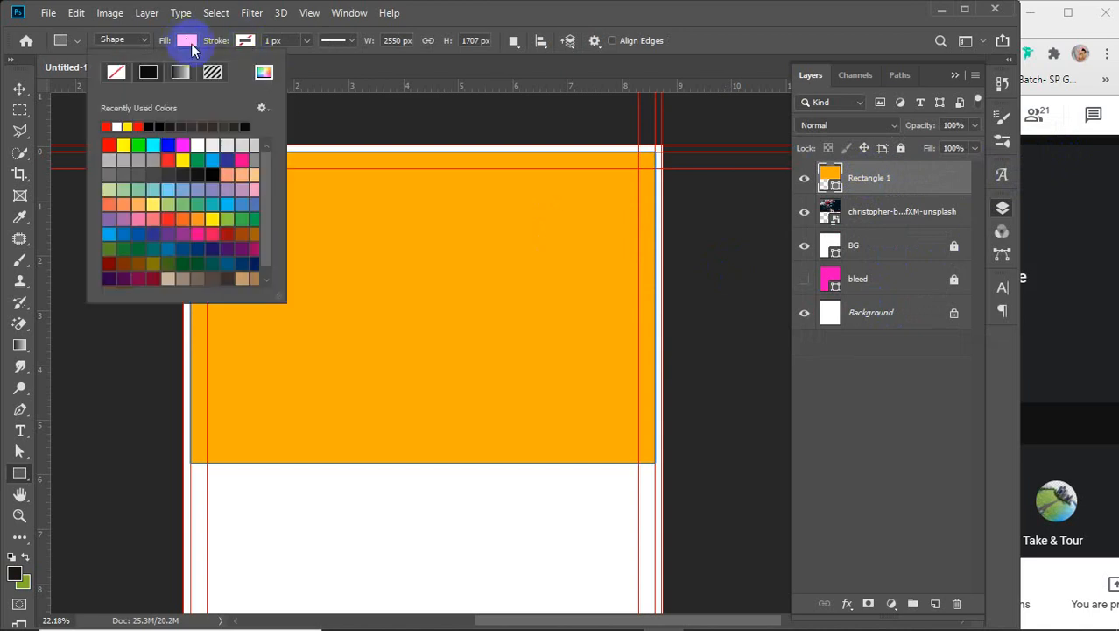
pyautogui.click(180, 74)
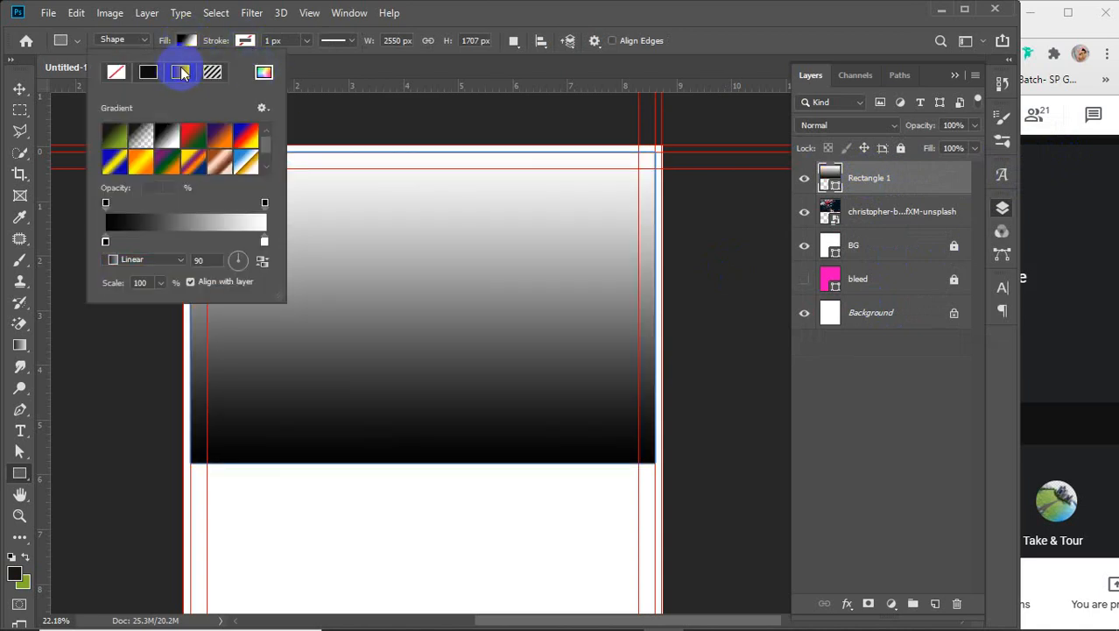
pyautogui.click(160, 224)
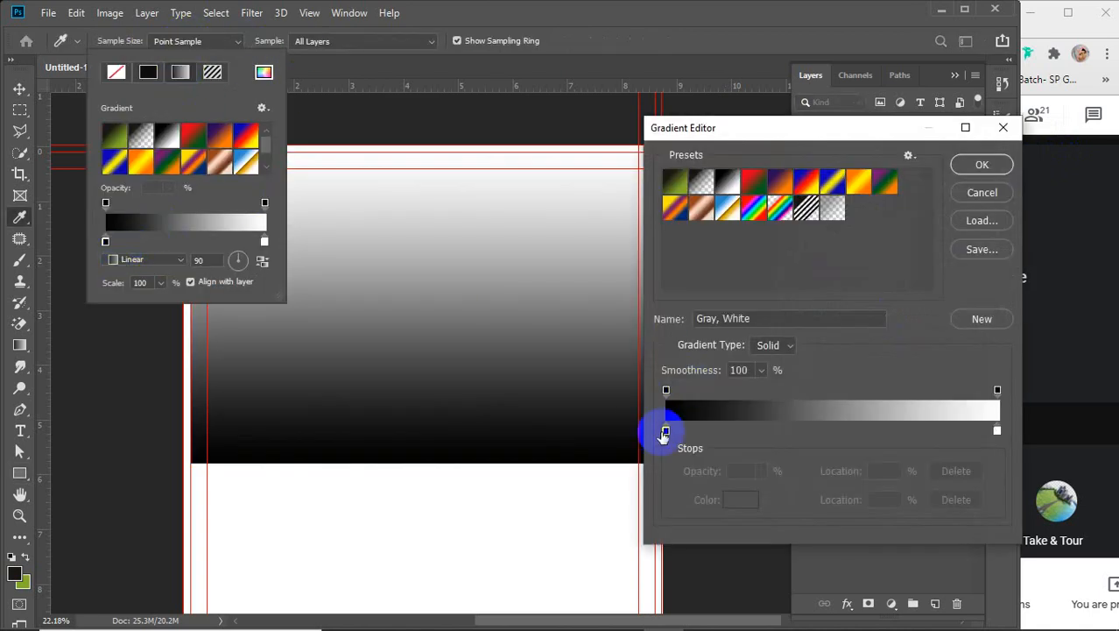
pyautogui.doubleClick(666, 430)
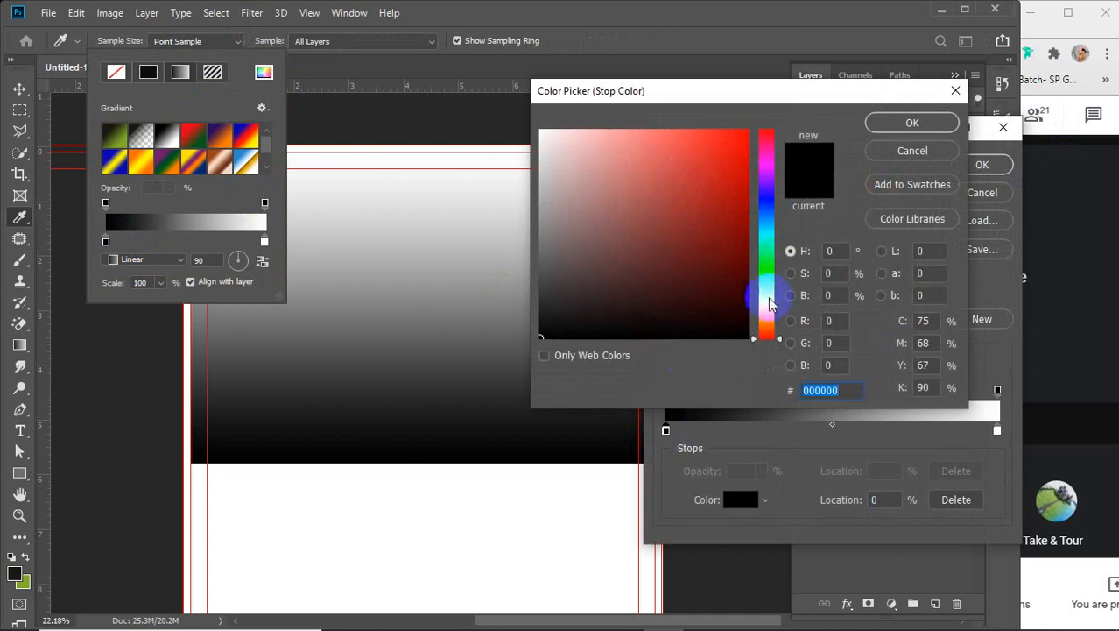
pyautogui.moveTo(768, 313)
pyautogui.mouseDown()
pyautogui.moveTo(762, 306)
pyautogui.moveTo(765, 317)
pyautogui.mouseUp()
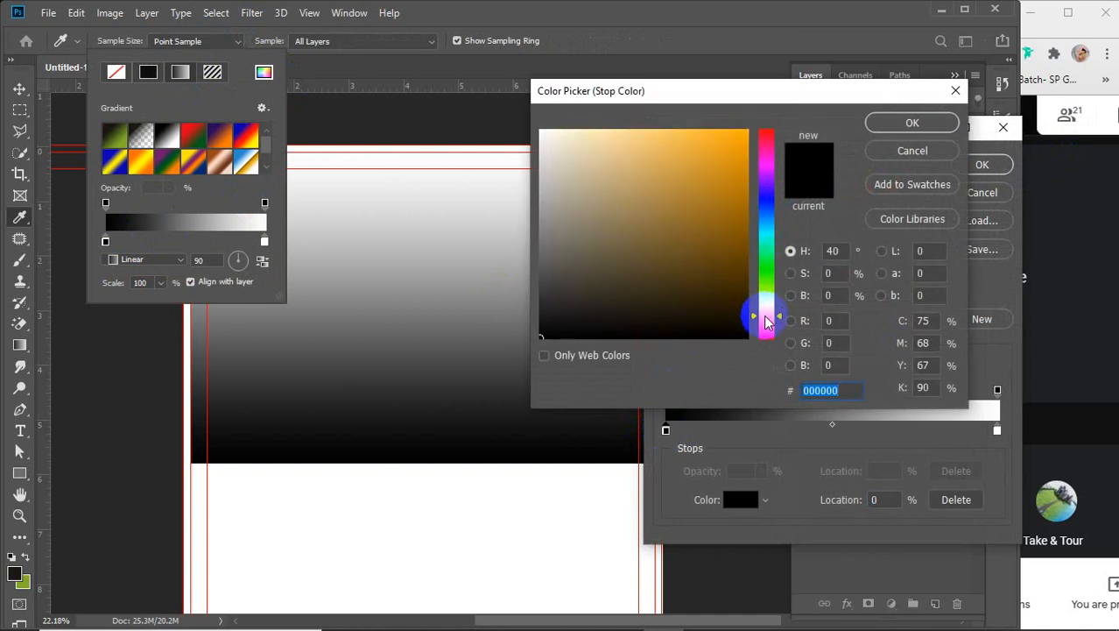
pyautogui.moveTo(698, 176); pyautogui.dragTo(762, 100)
pyautogui.click(904, 125)
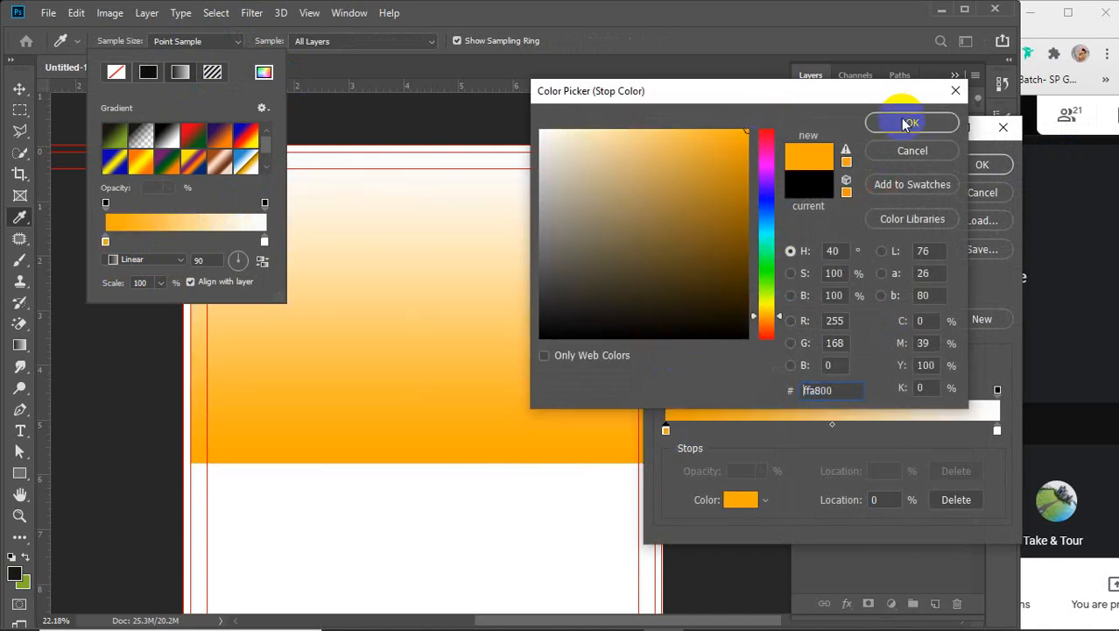
pyautogui.click(762, 318)
pyautogui.click(880, 130)
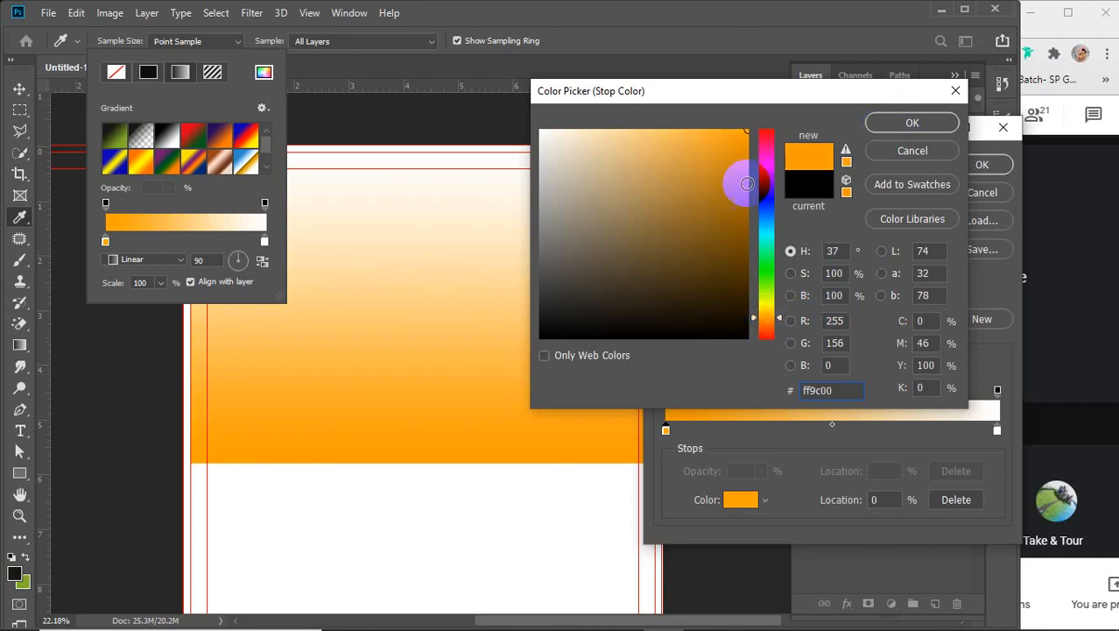
pyautogui.click(749, 168)
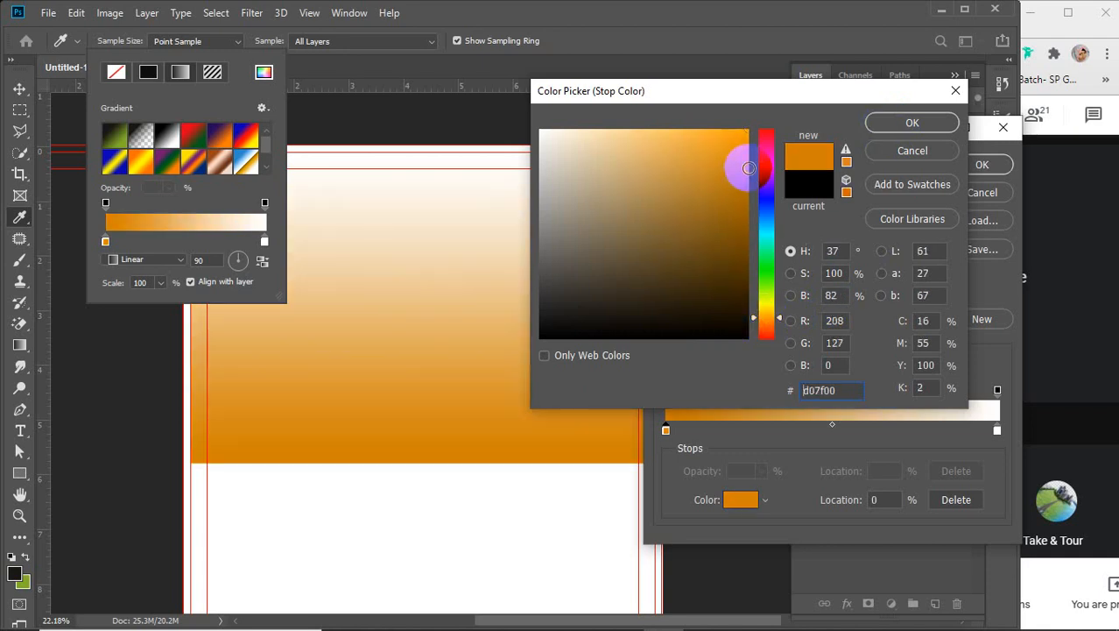
pyautogui.click(873, 123)
# - Set the gradient's end color stop to pale yellow, ffefb1
pyautogui.click(997, 430)
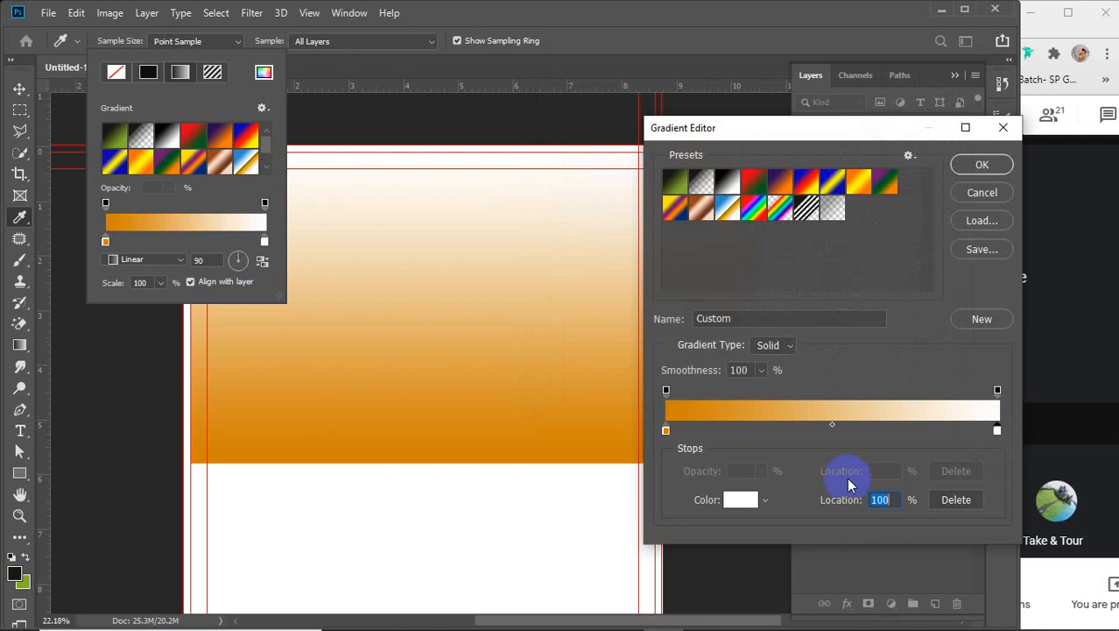
pyautogui.click(740, 499)
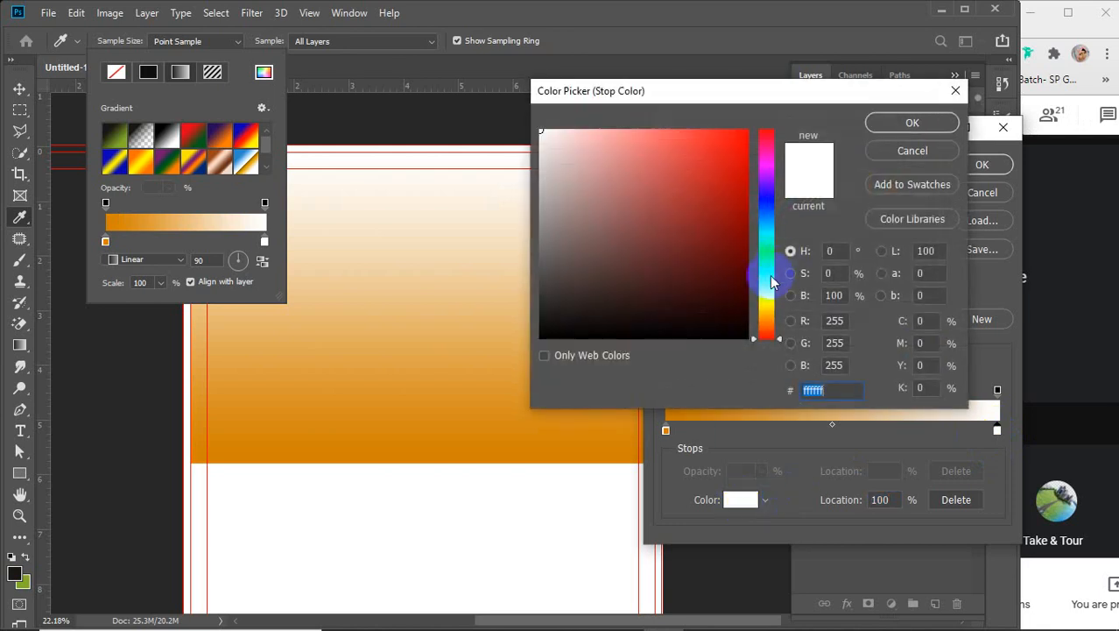
pyautogui.click(768, 309)
pyautogui.click(767, 311)
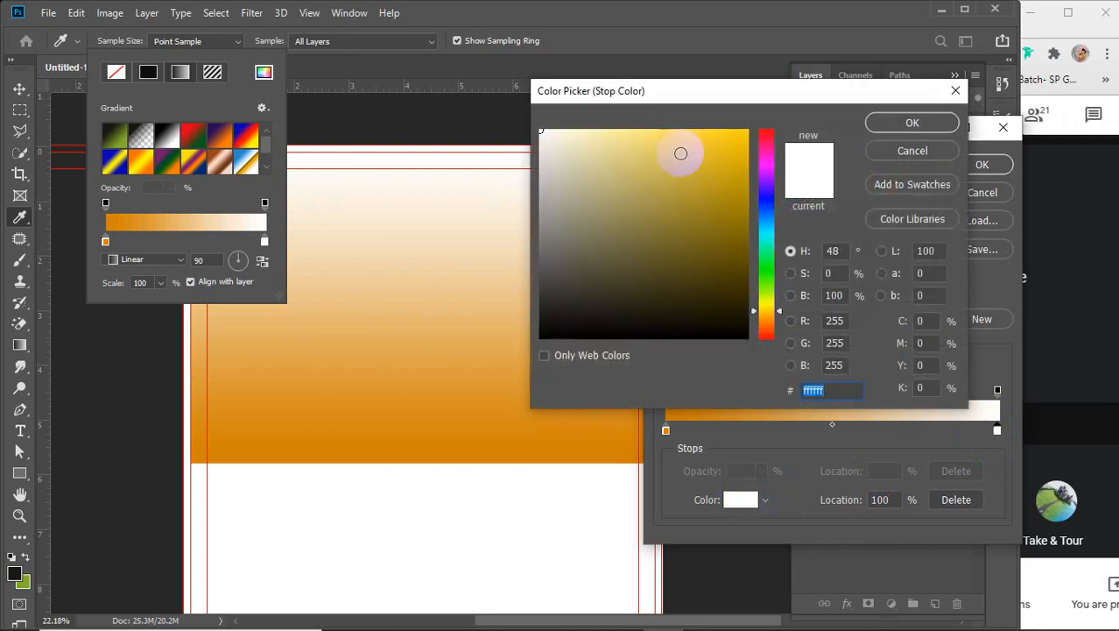
pyautogui.click(648, 128)
pyautogui.moveTo(607, 106); pyautogui.dragTo(602, 127)
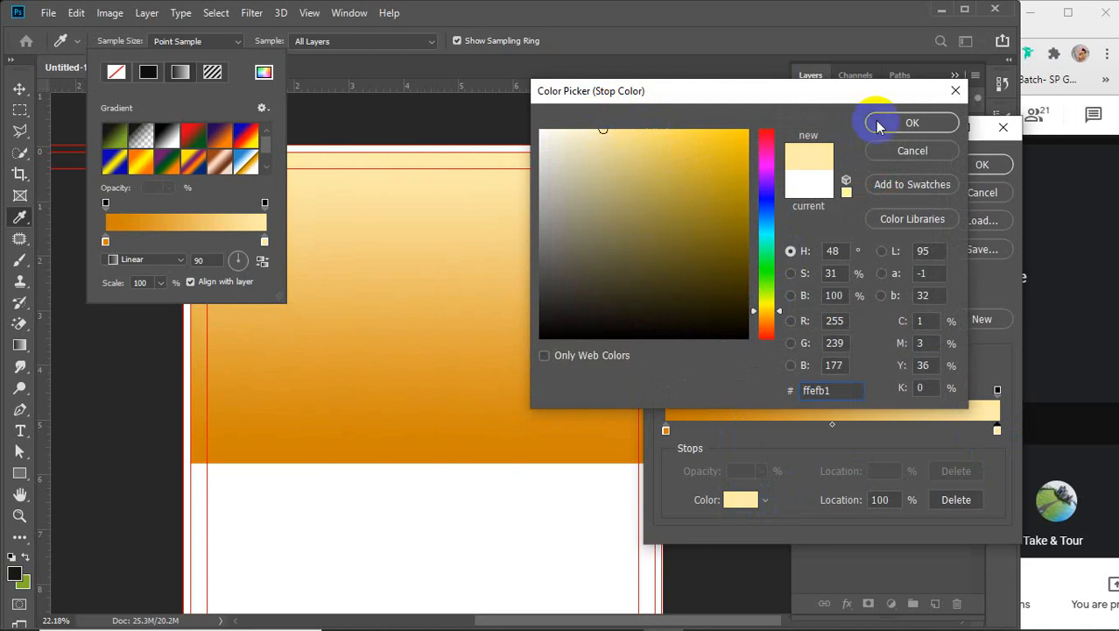
pyautogui.click(878, 122)
# - Make the gradient's end stop fully transparent at 0% opacity and set its end color to yellow-orange, ffb400
pyautogui.click(998, 392)
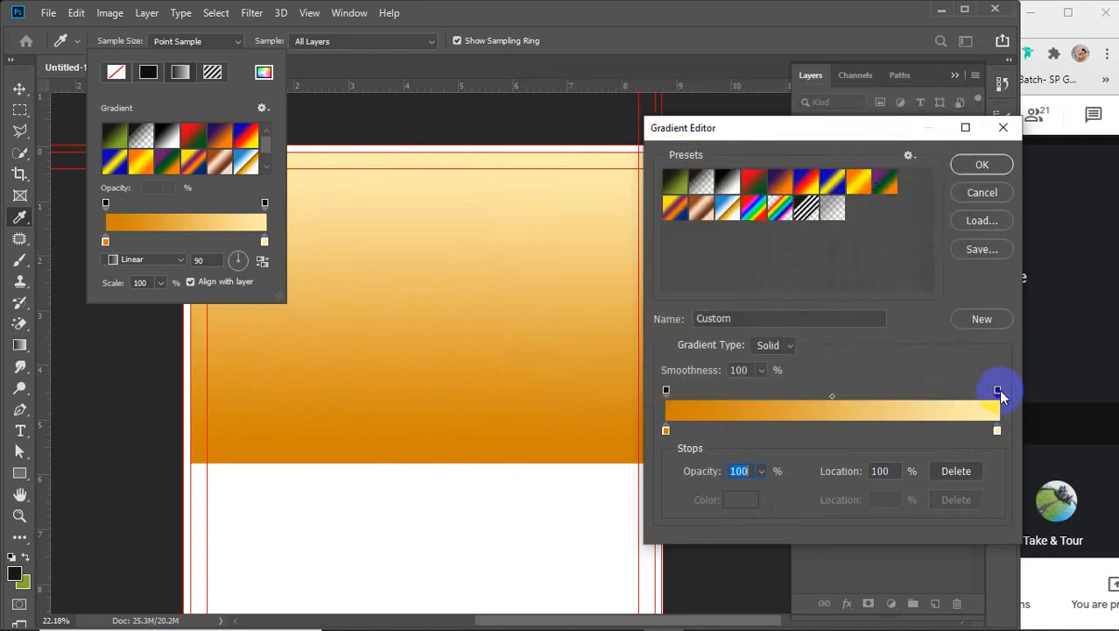
pyautogui.write('0')
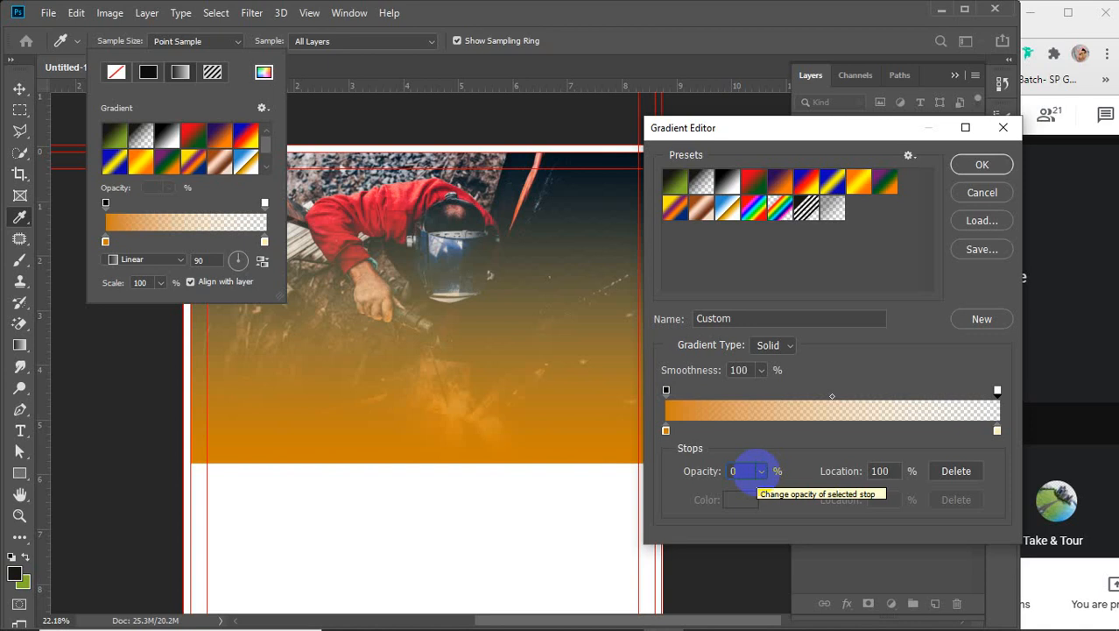
pyautogui.click(997, 391)
pyautogui.doubleClick(997, 430)
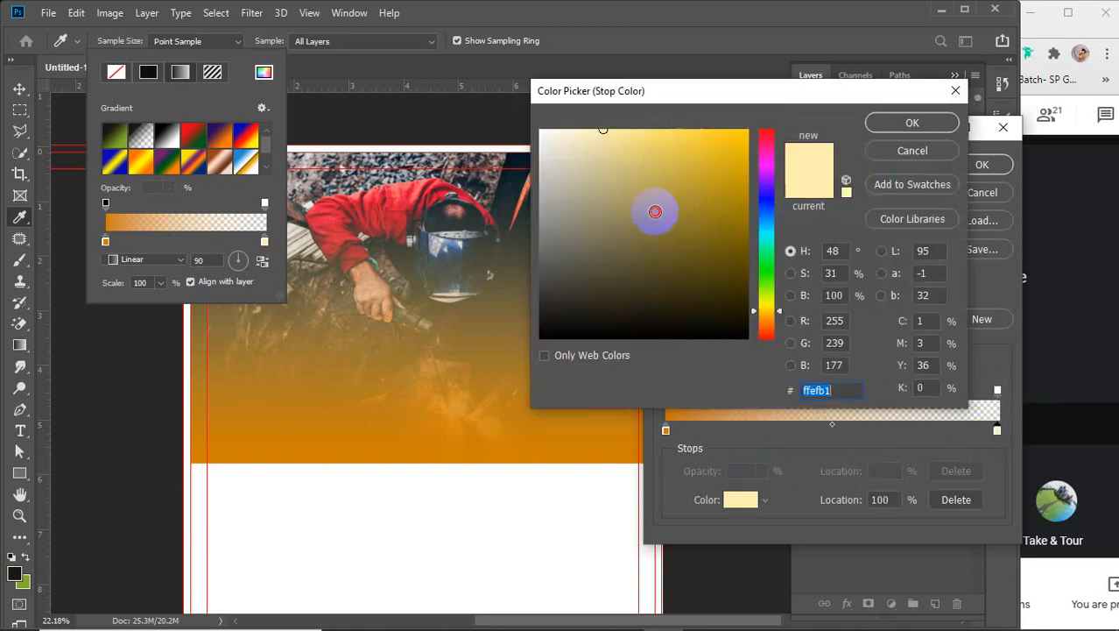
pyautogui.moveTo(655, 210); pyautogui.dragTo(750, 118)
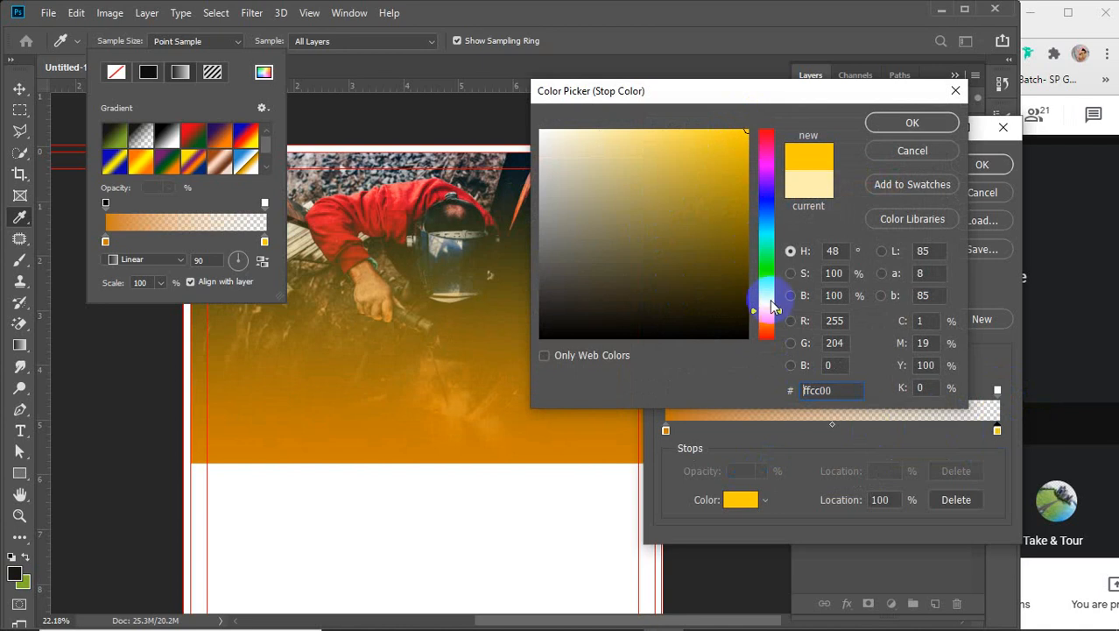
pyautogui.moveTo(767, 313); pyautogui.dragTo(767, 313)
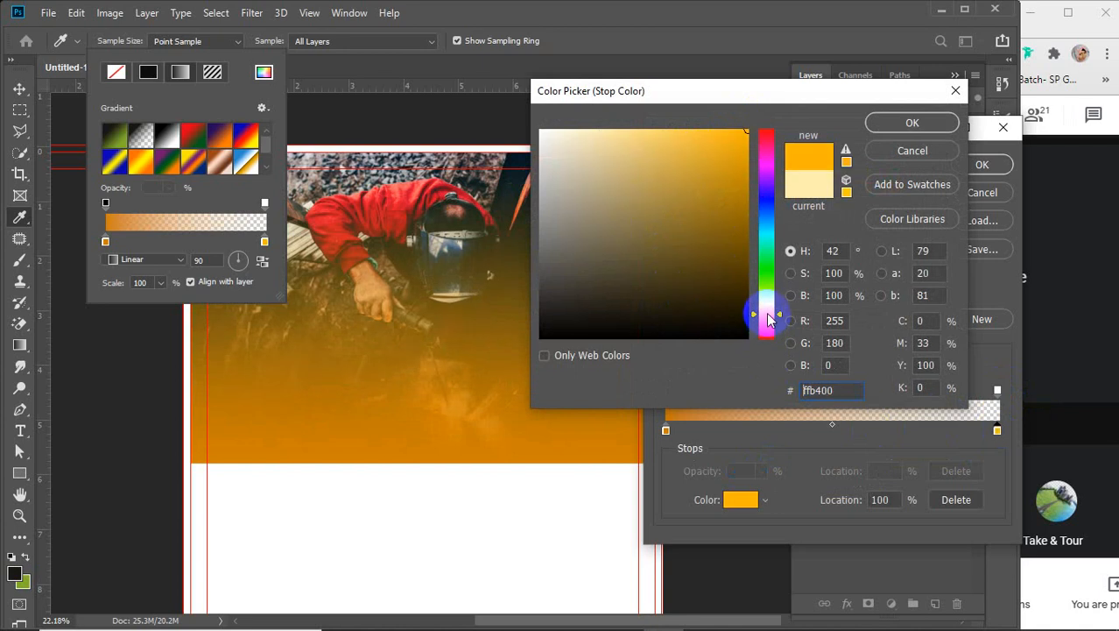
pyautogui.click(882, 127)
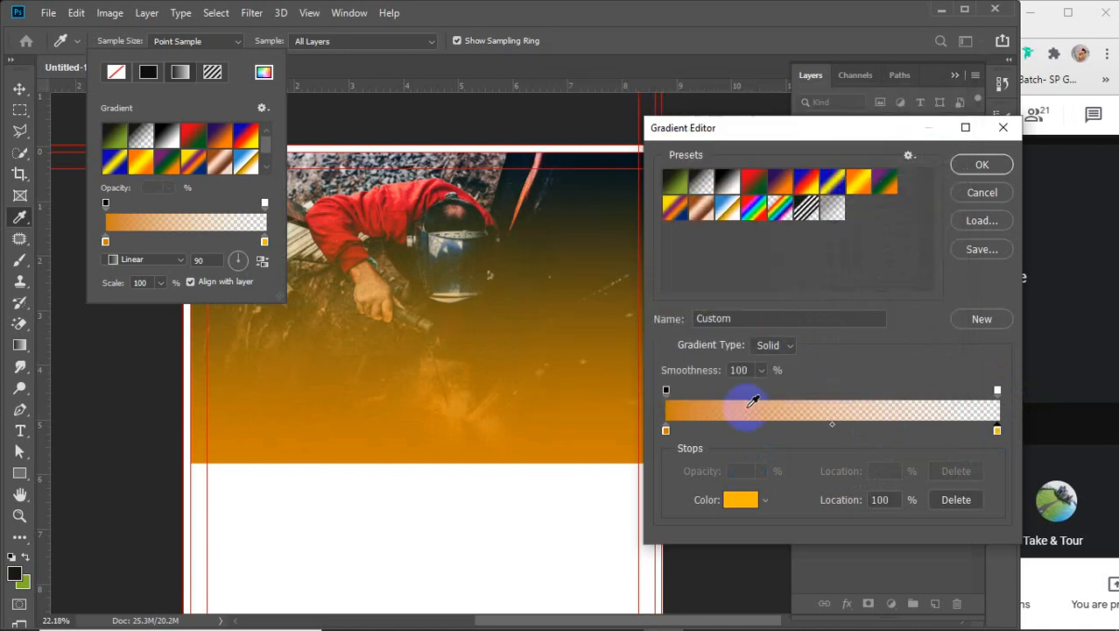
# - Darken the gradient's starting color stop to a brownish orange and apply the edited gradient to the rectangle
pyautogui.click(666, 429)
pyautogui.doubleClick(666, 429)
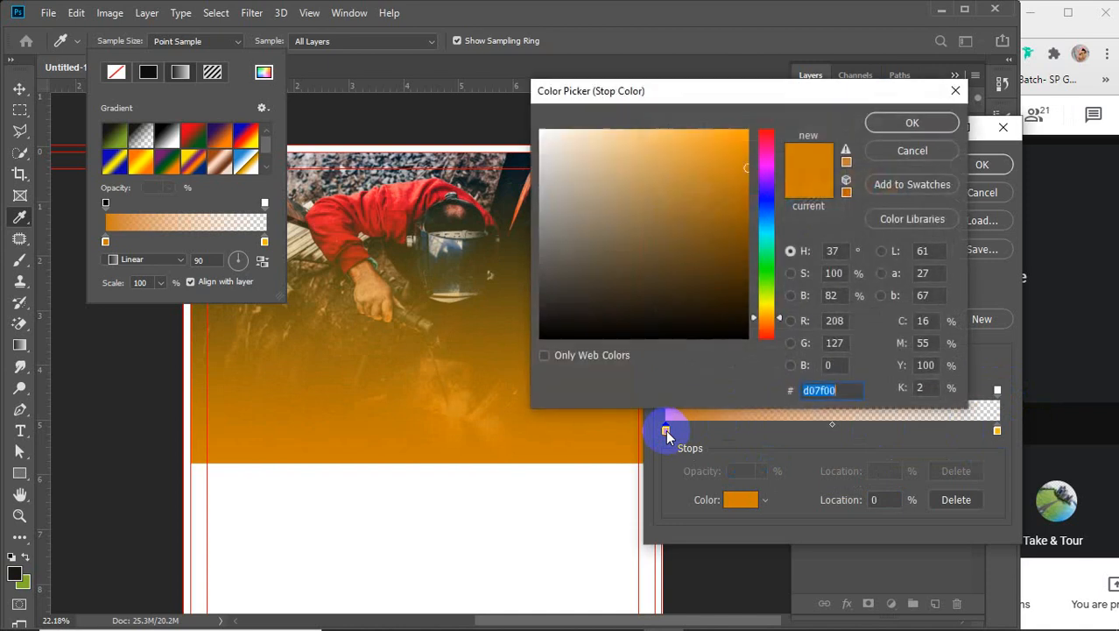
pyautogui.moveTo(655, 239)
pyautogui.mouseDown()
pyautogui.moveTo(687, 117)
pyautogui.moveTo(725, 192)
pyautogui.moveTo(756, 219)
pyautogui.moveTo(759, 203)
pyautogui.mouseUp()
pyautogui.click(893, 122)
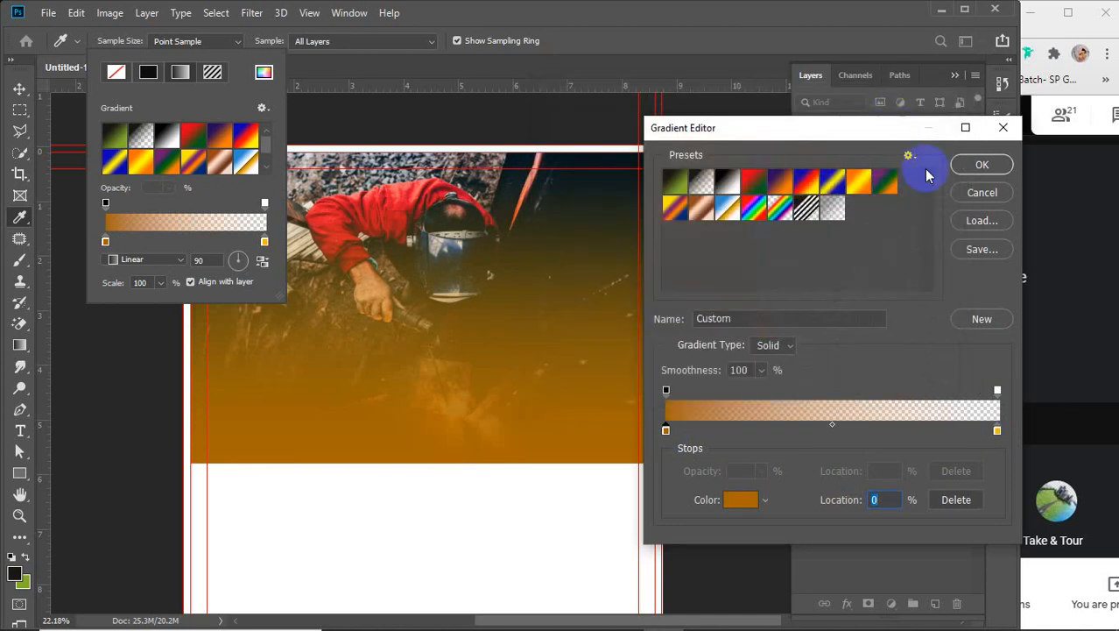
pyautogui.click(979, 166)
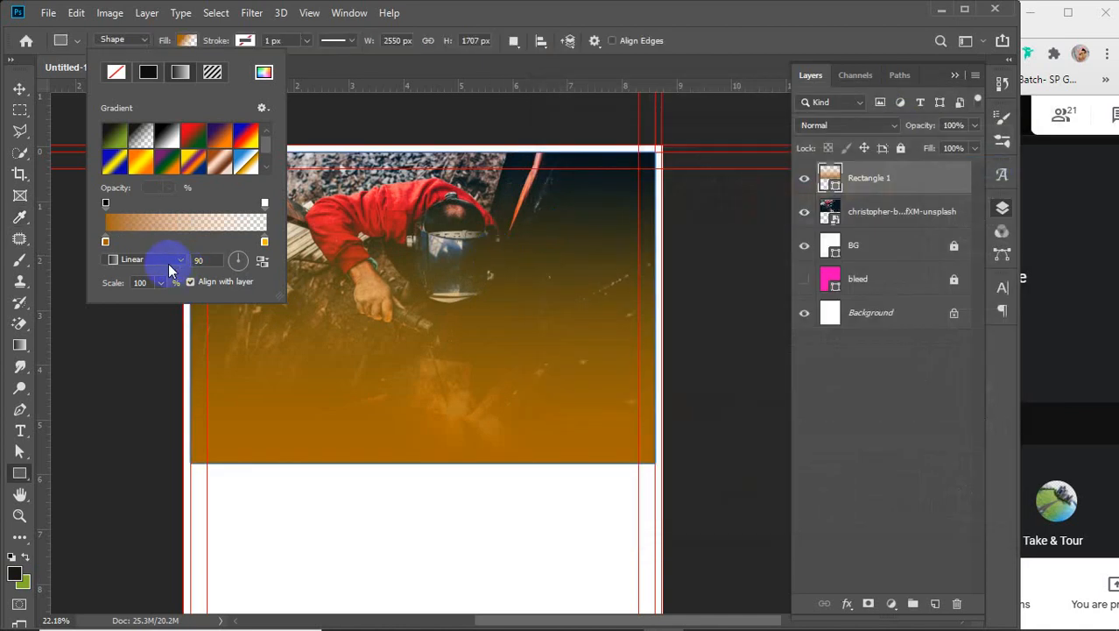
# - Rotate the rectangle's linear gradient fill to an angle of 41 degrees so the orange fades diagonally across the photo
pyautogui.moveTo(237, 261); pyautogui.dragTo(244, 264)
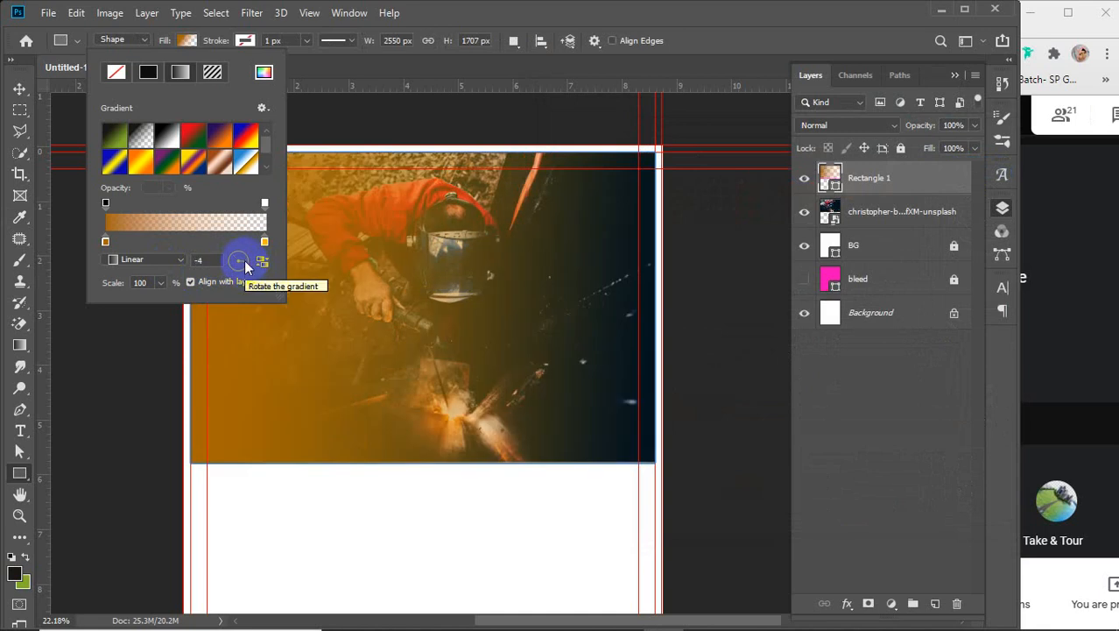
pyautogui.moveTo(244, 267); pyautogui.dragTo(235, 281)
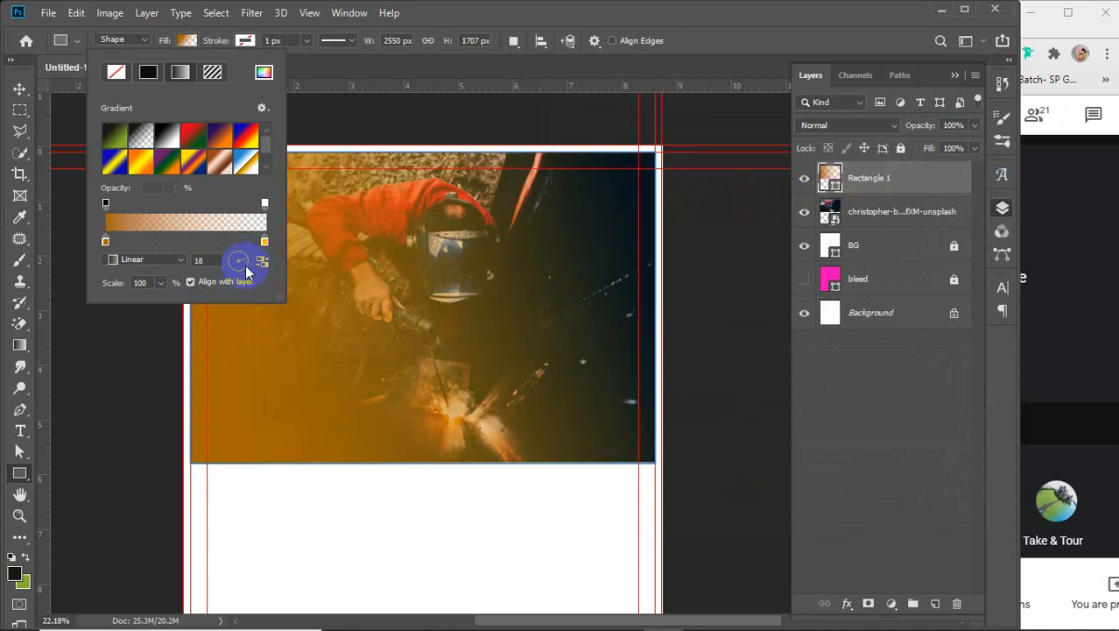
pyautogui.click(244, 257)
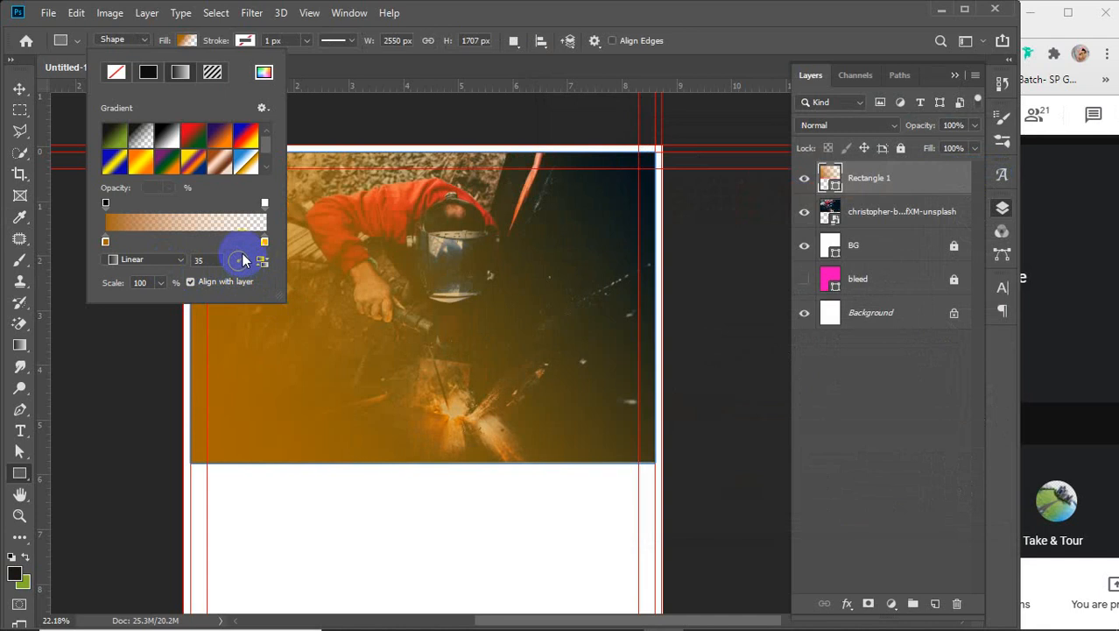
pyautogui.click(242, 252)
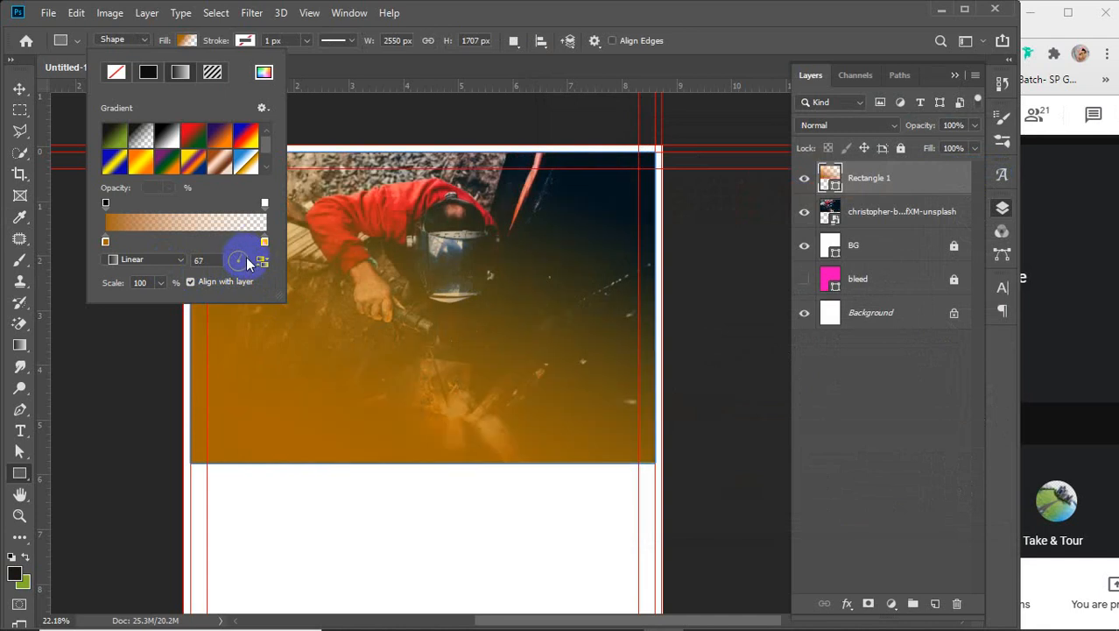
pyautogui.click(245, 261)
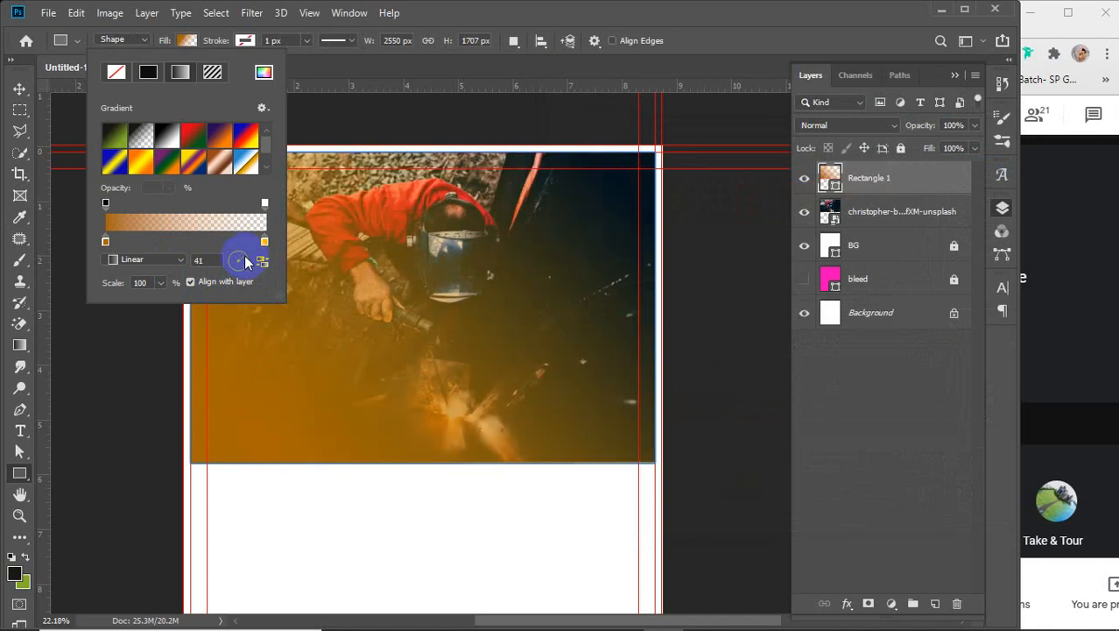
pyautogui.click(161, 282)
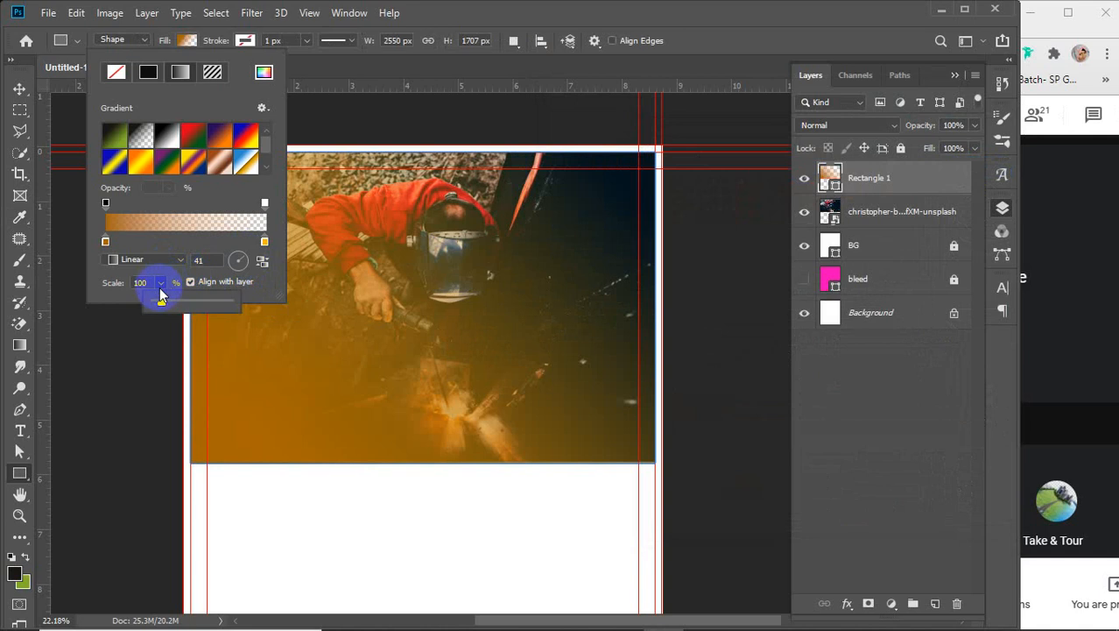
pyautogui.moveTo(160, 298)
pyautogui.mouseDown()
pyautogui.moveTo(178, 306)
pyautogui.moveTo(161, 304)
pyautogui.mouseUp()
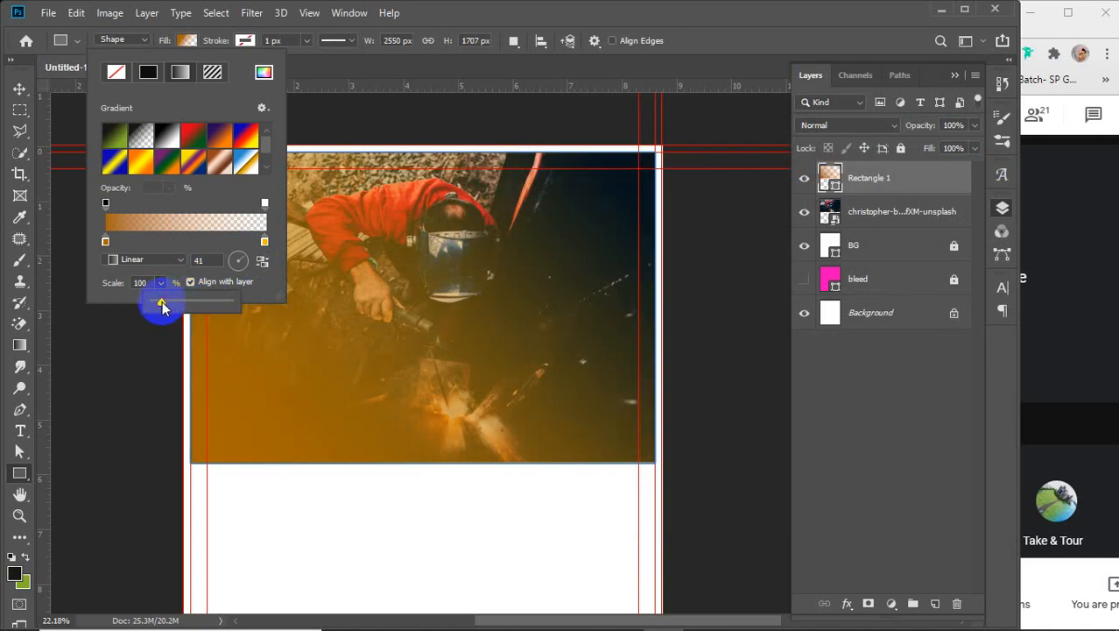
pyautogui.click(263, 72)
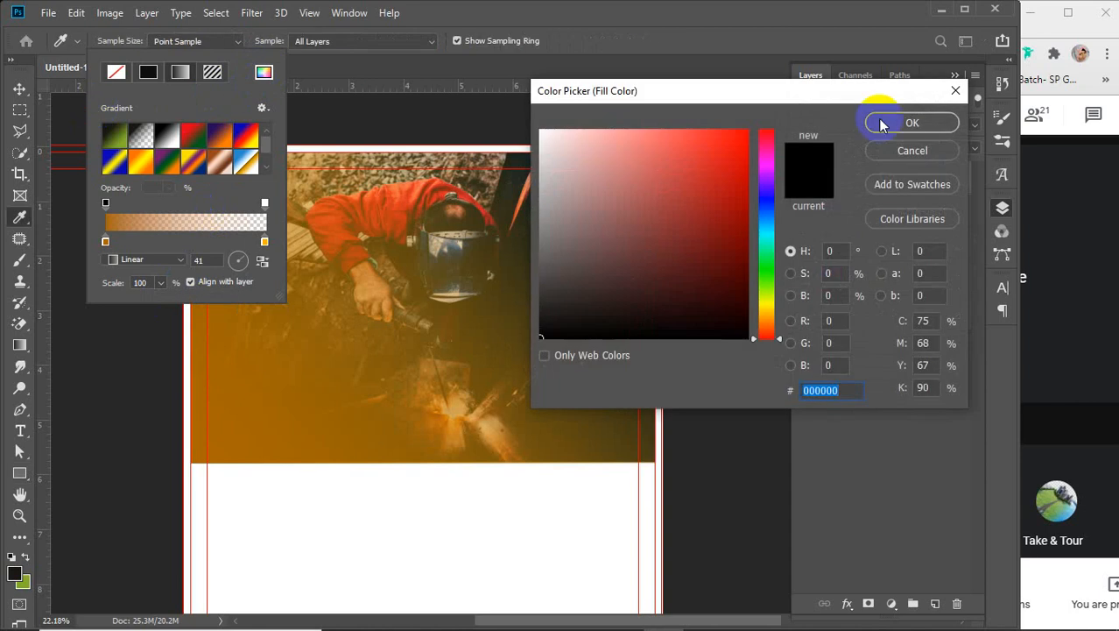
pyautogui.click(911, 150)
# - Finish editing the gradient fill and rename the gradient rectangle's layer as shape 1
pyautogui.click(103, 70)
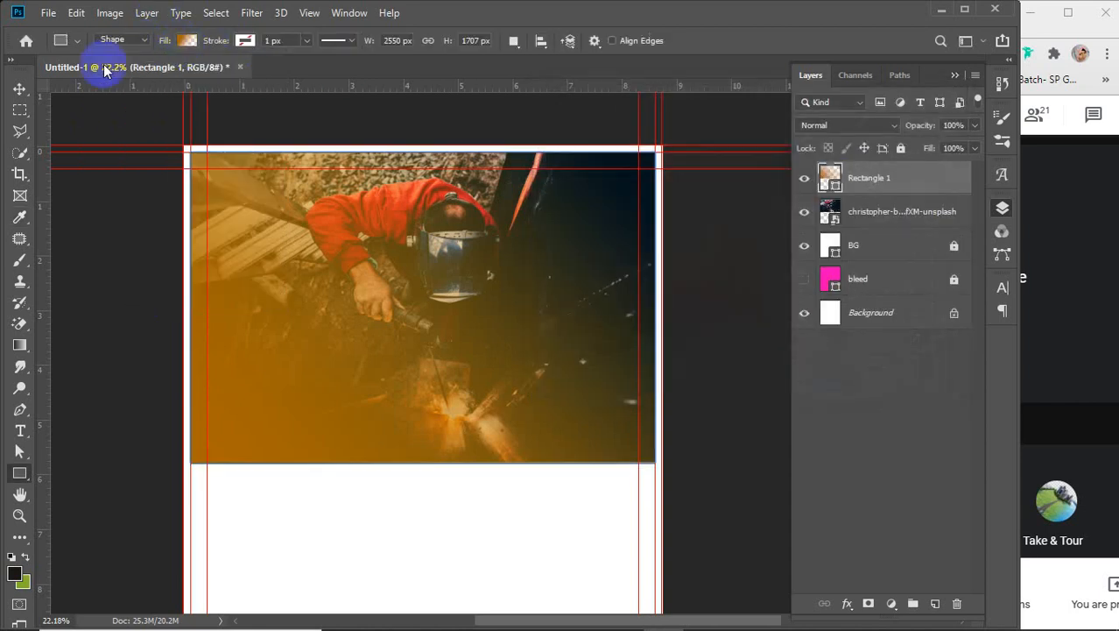
pyautogui.click(20, 88)
pyautogui.click(701, 354)
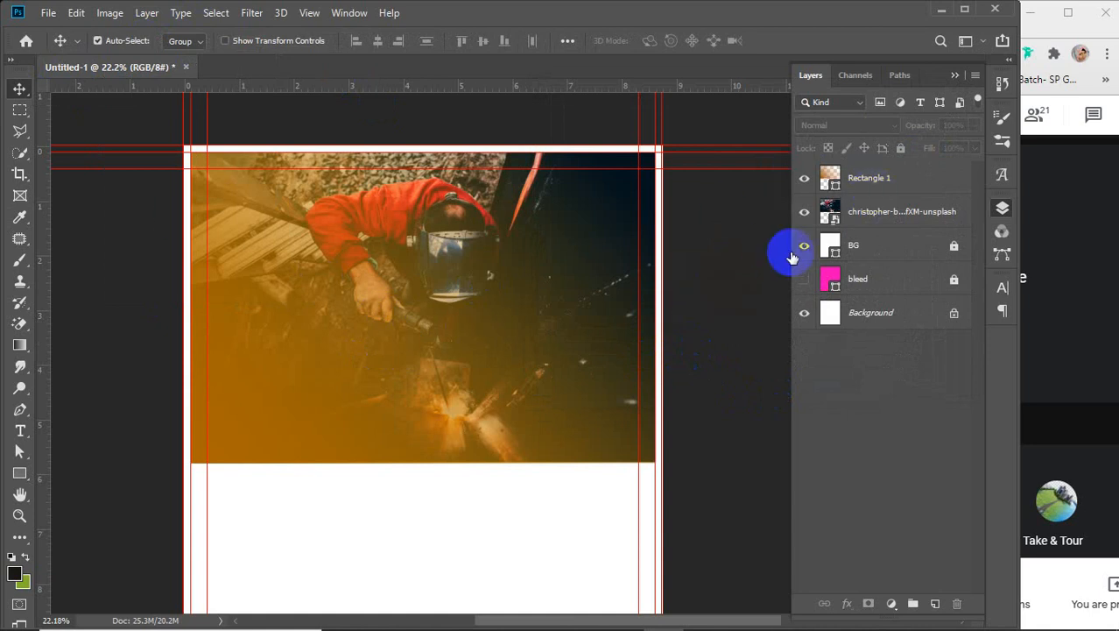
pyautogui.click(880, 187)
pyautogui.doubleClick(868, 180)
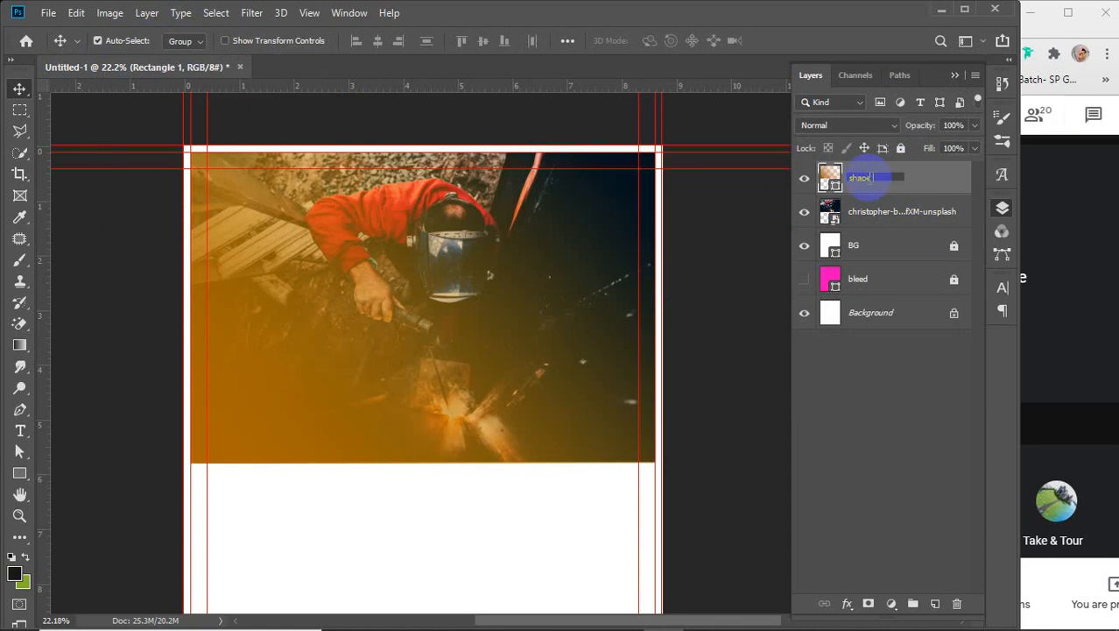
pyautogui.press('Return')
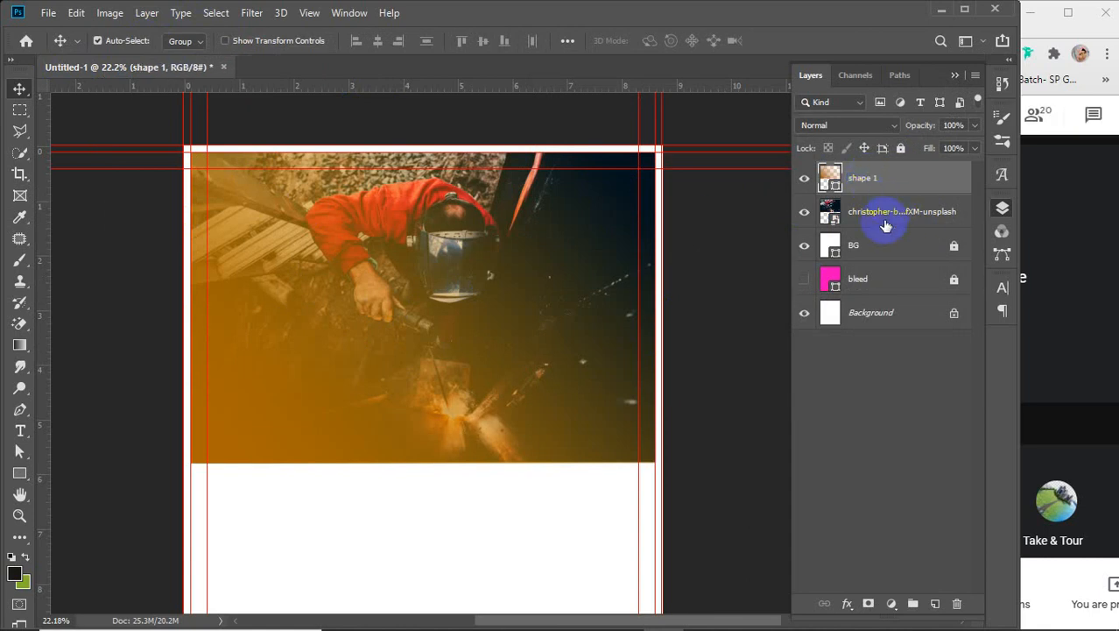
# - Rename the welder photo's layer as image 1
pyautogui.doubleClick(884, 213)
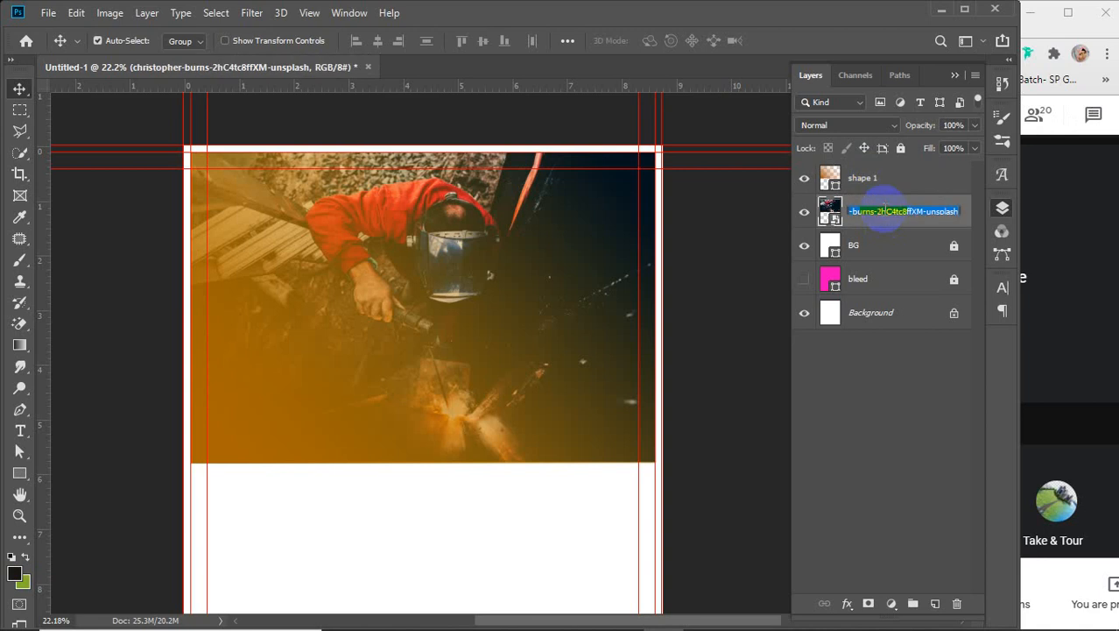
pyautogui.write('image')
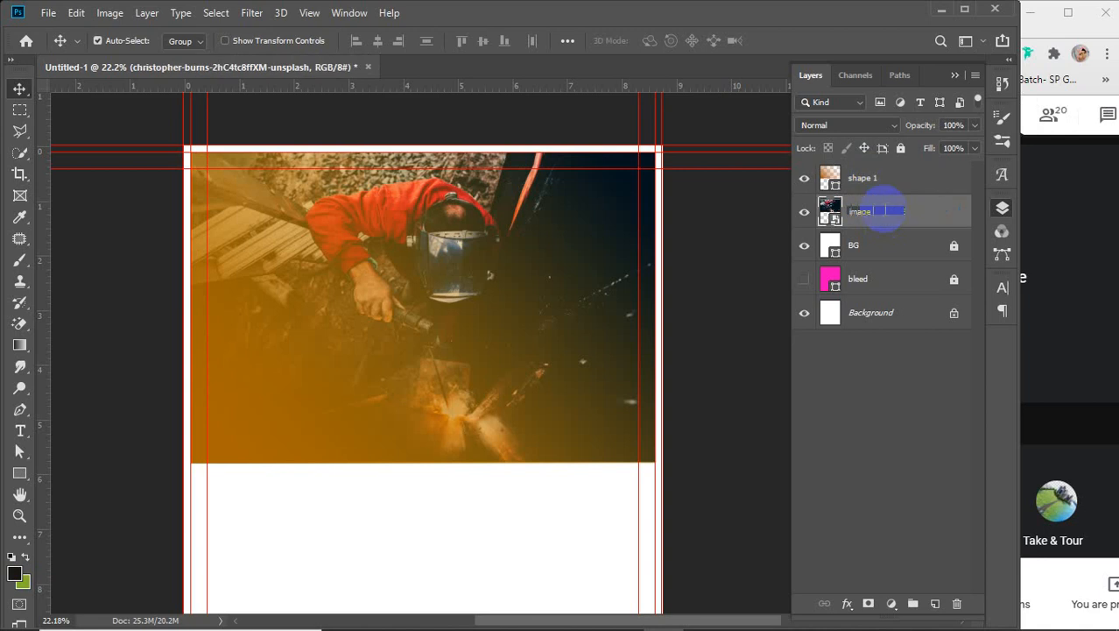
pyautogui.write(' 1')
pyautogui.press('Return')
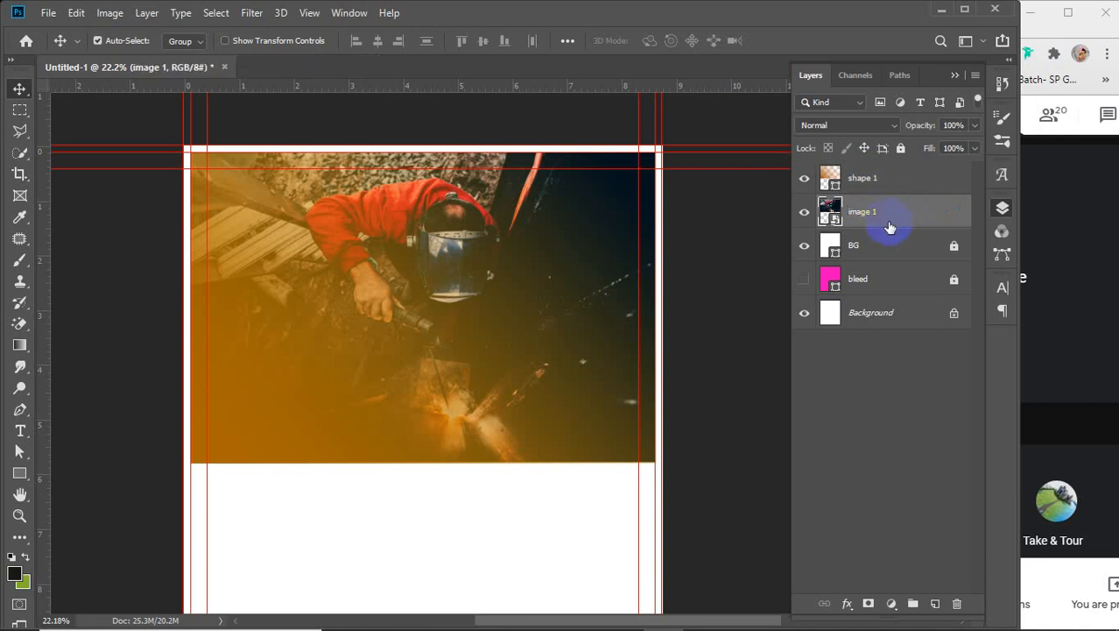
# - Group the shape 1 and image 1 layers and name the group image 1
pyautogui.keyDown('shift'); pyautogui.click(884, 179); pyautogui.keyUp('shift')
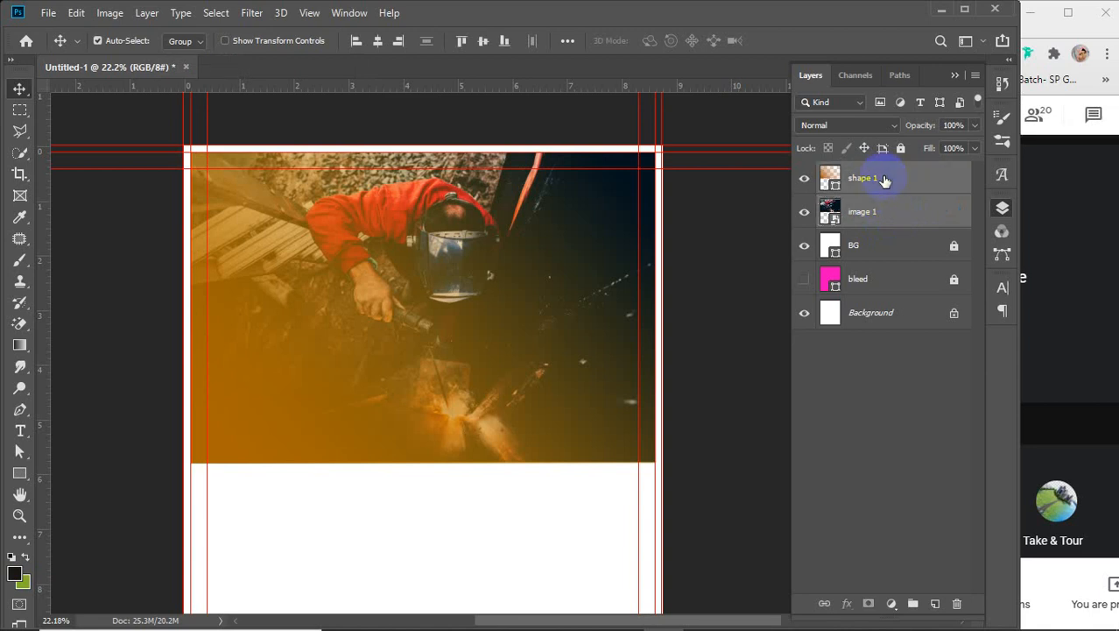
pyautogui.hotkey('ctrl', 'g')
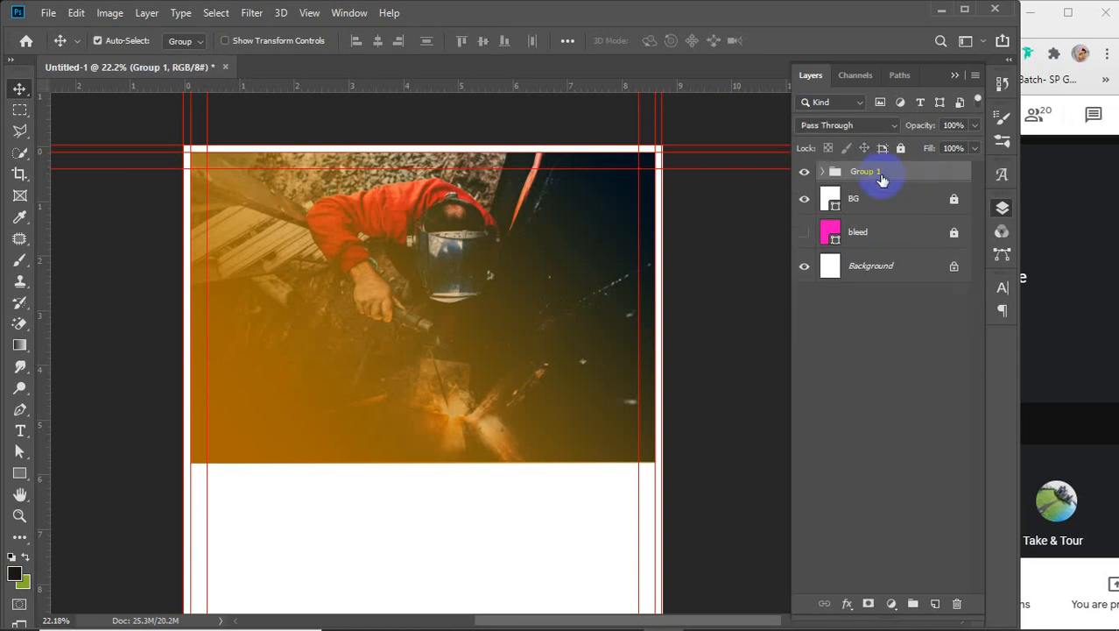
pyautogui.doubleClick(864, 171)
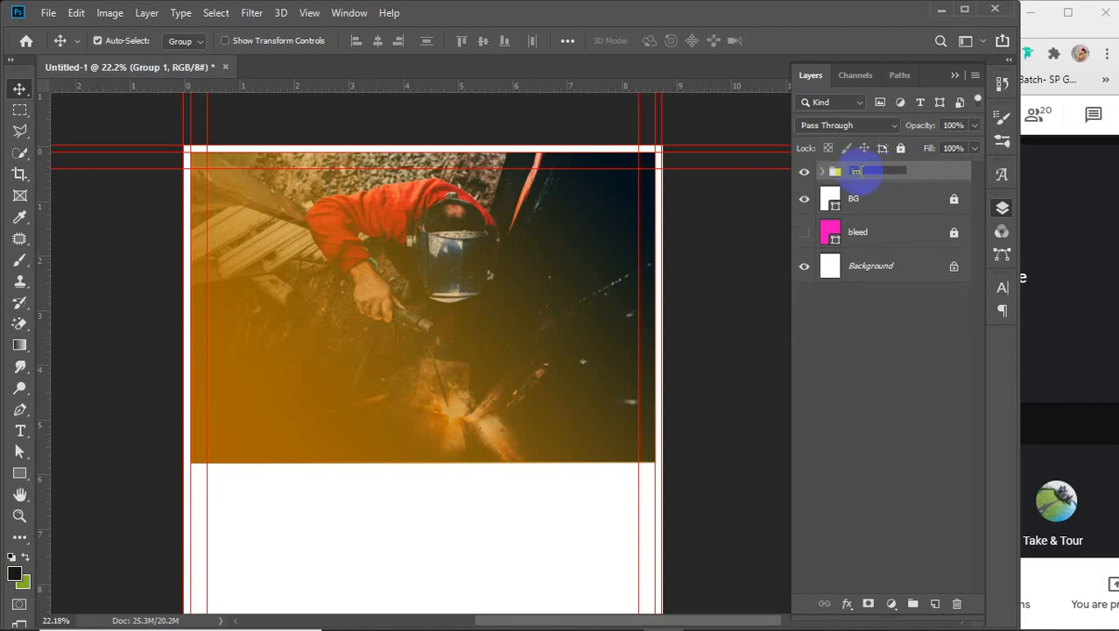
pyautogui.write('image 1')
pyautogui.press('Return')
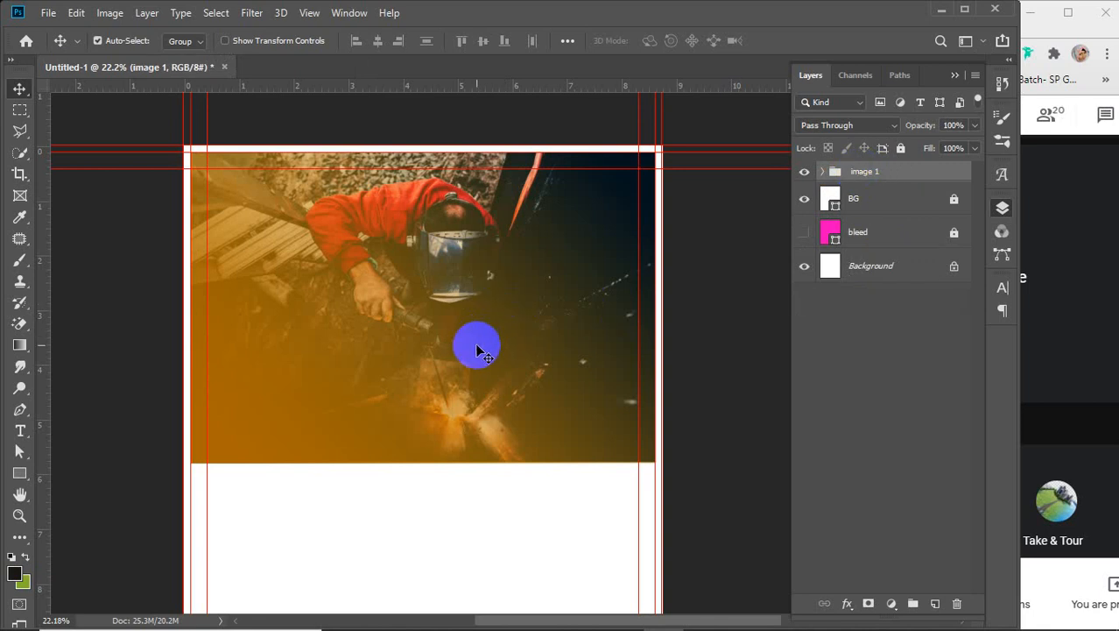
# - Activate the Pen tool in Shape mode for drawing over the welder photo
pyautogui.click(20, 409)
pyautogui.scroll(1, 213, 194)
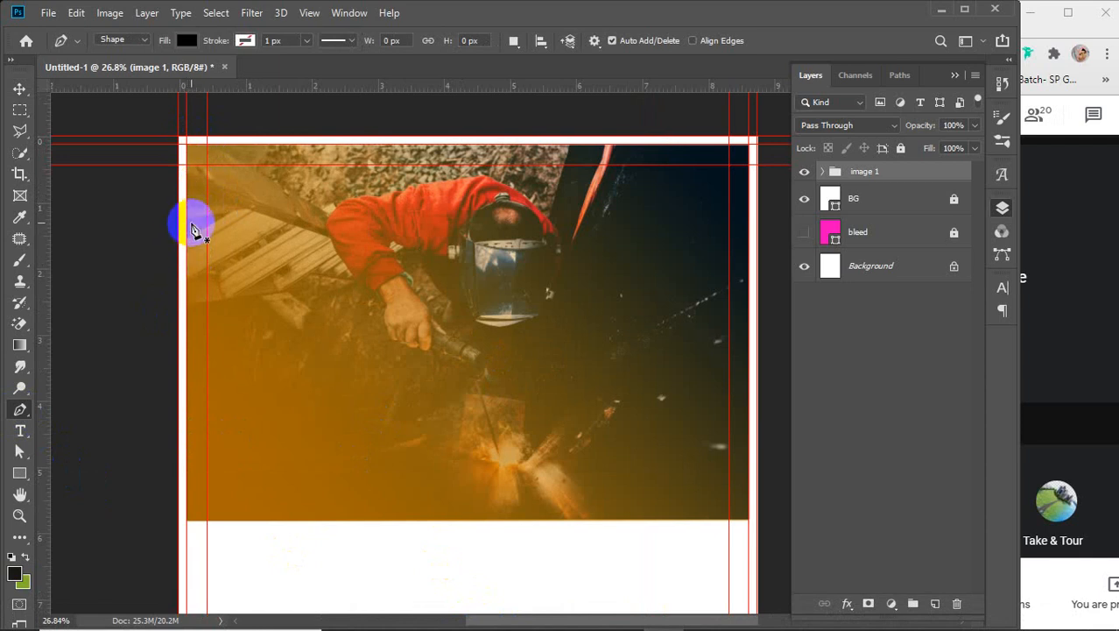
# - Start a black Pen tool shape with an anchor on the photo's left edge, a little below its upper-left corner
pyautogui.click(187, 226)
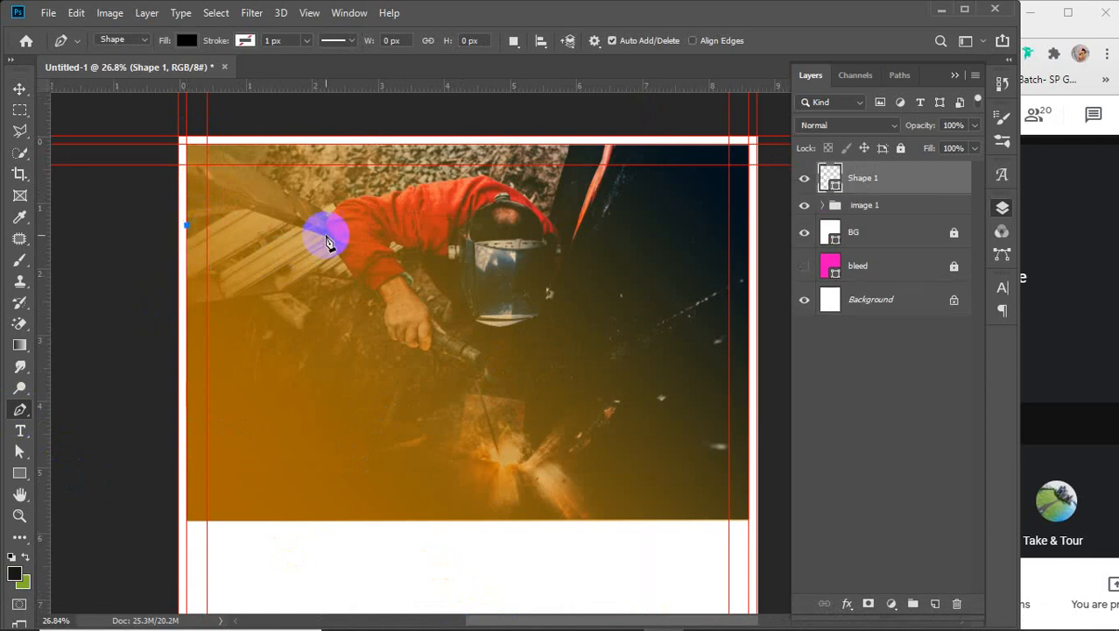
pyautogui.moveTo(338, 234); pyautogui.dragTo(418, 186)
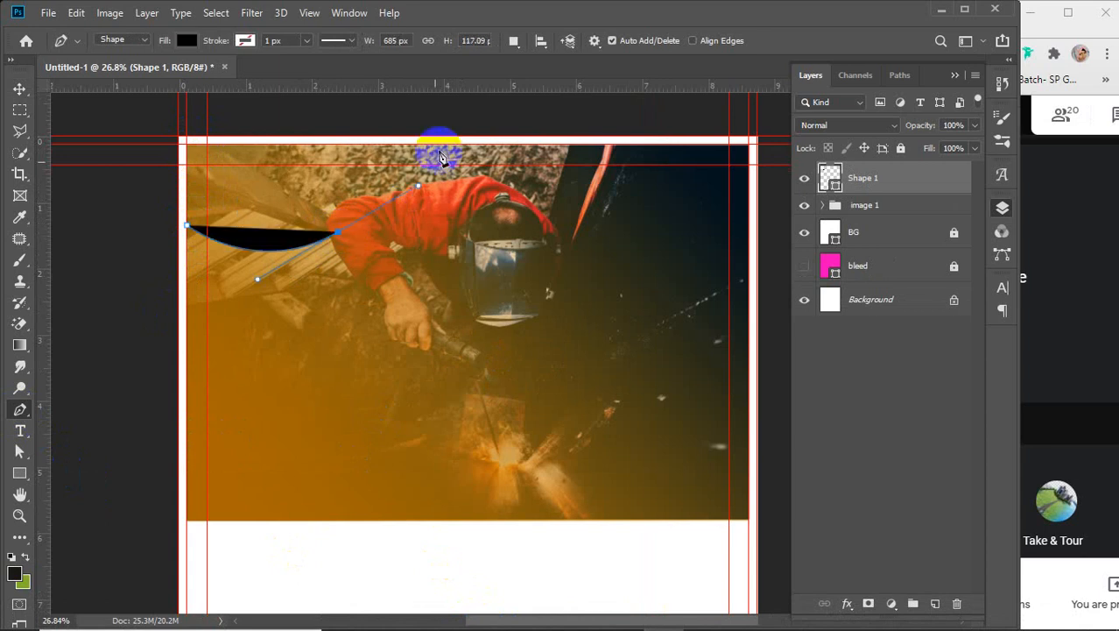
pyautogui.moveTo(440, 143); pyautogui.dragTo(488, 136)
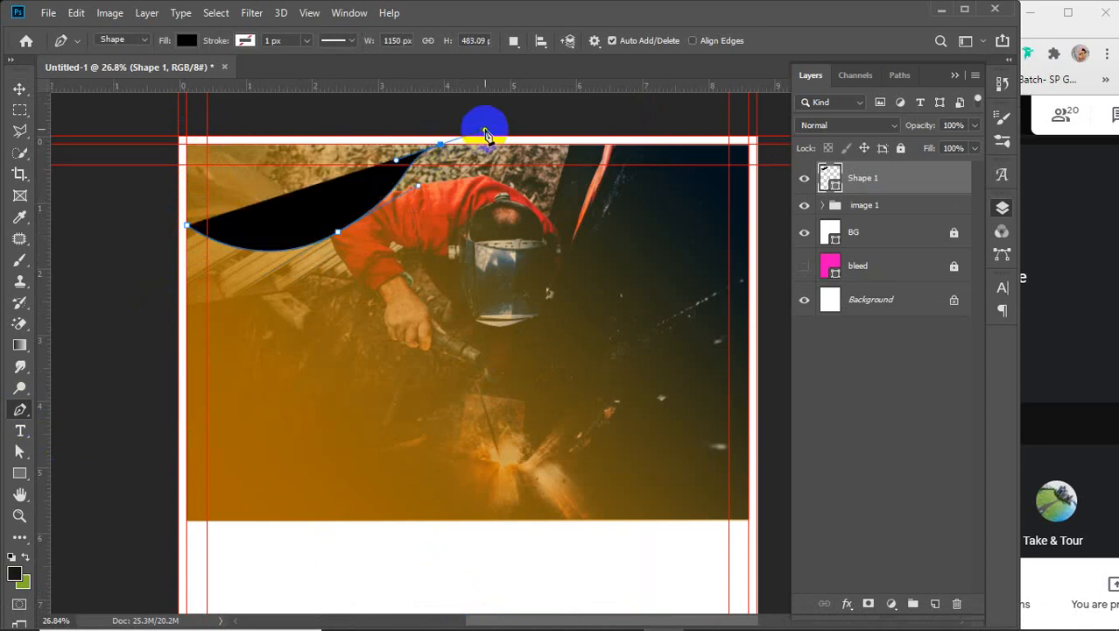
pyautogui.hotkey('ctrl', 'z')
pyautogui.hotkey('ctrl', 'z')
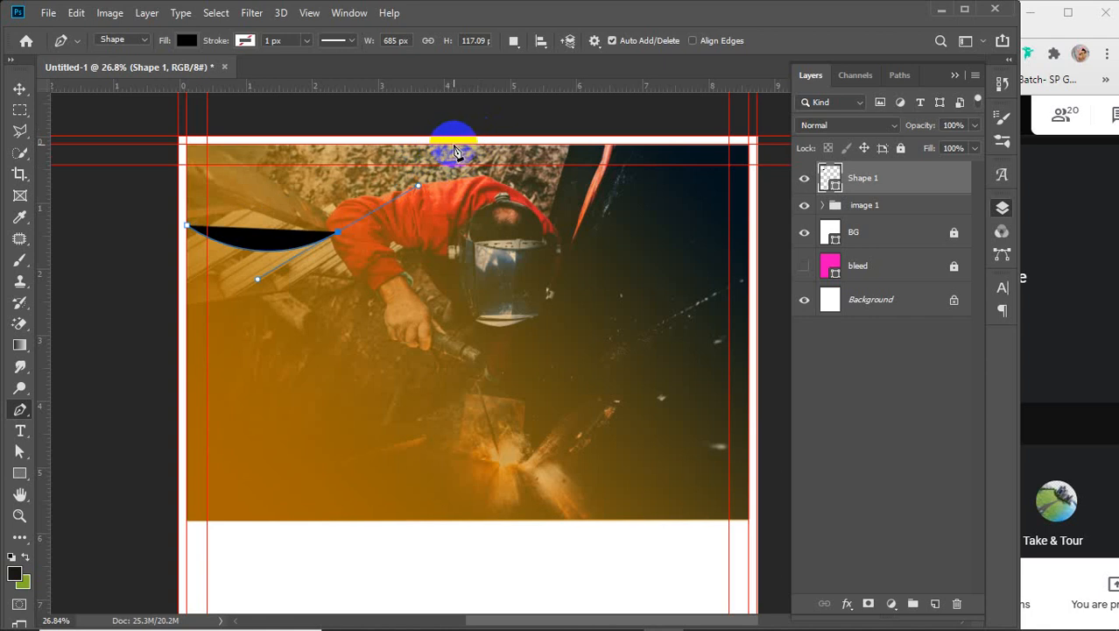
pyautogui.moveTo(440, 143); pyautogui.dragTo(488, 132)
pyautogui.hotkey('ctrl', 'z')
pyautogui.hotkey('ctrl', 'z')
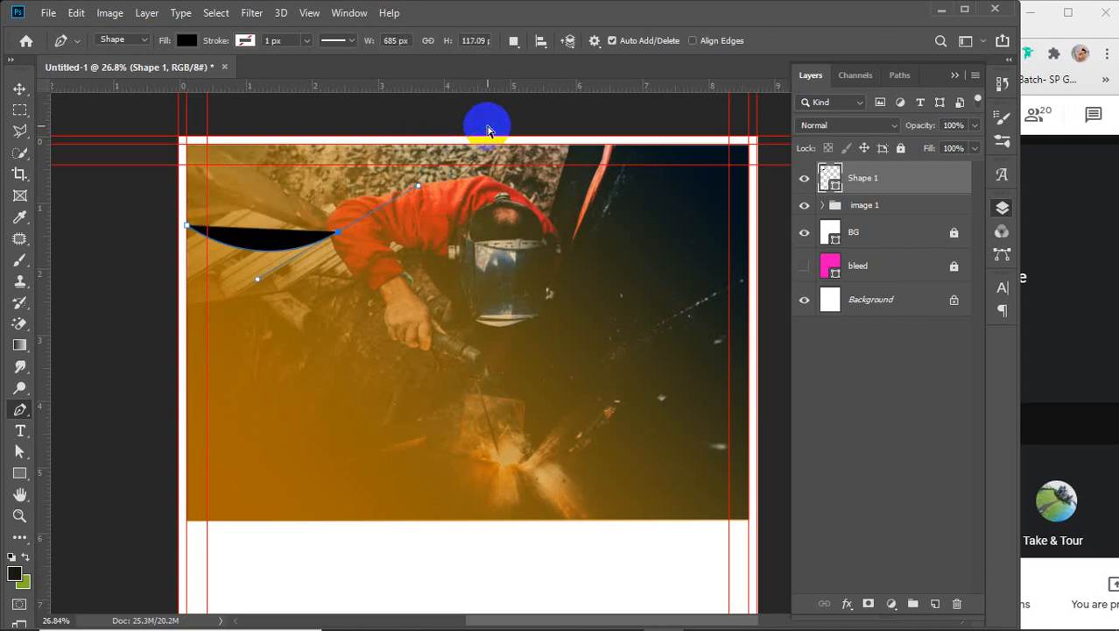
# - Curve the shape up to the photo's top edge and close it around the upper-left corner, about 1225 px wide by 433 px high
pyautogui.moveTo(455, 145); pyautogui.dragTo(584, 127)
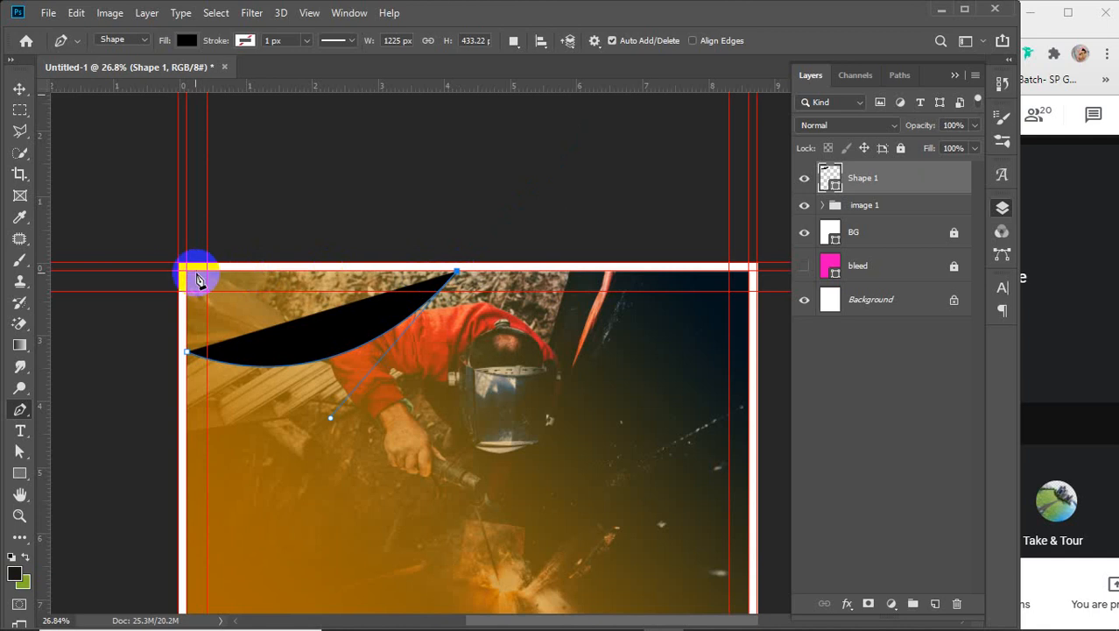
pyautogui.click(188, 270)
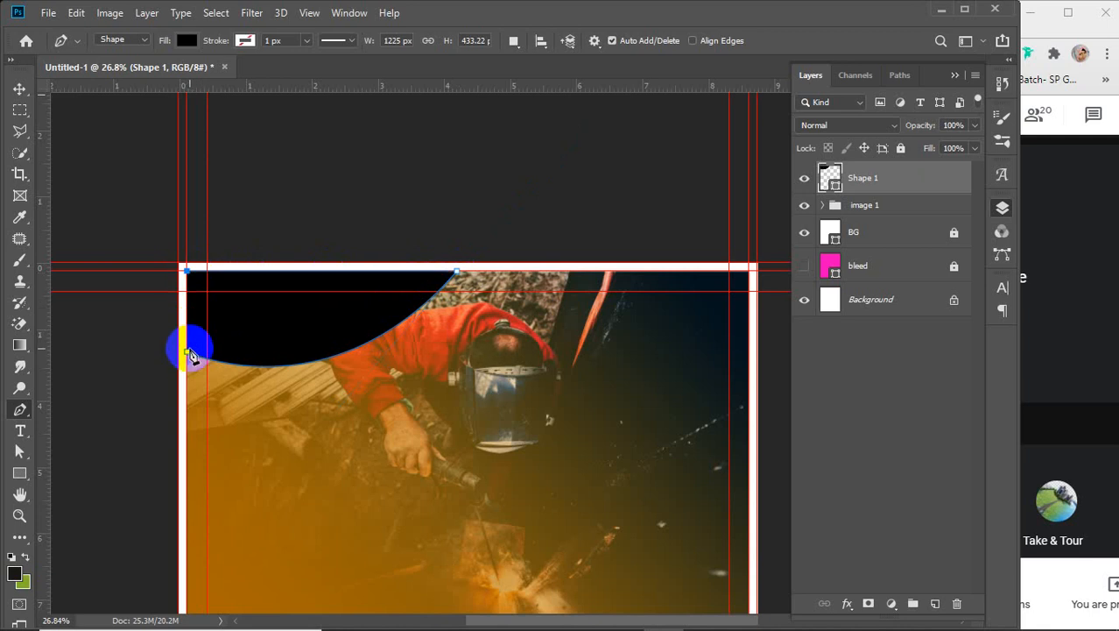
pyautogui.click(187, 351)
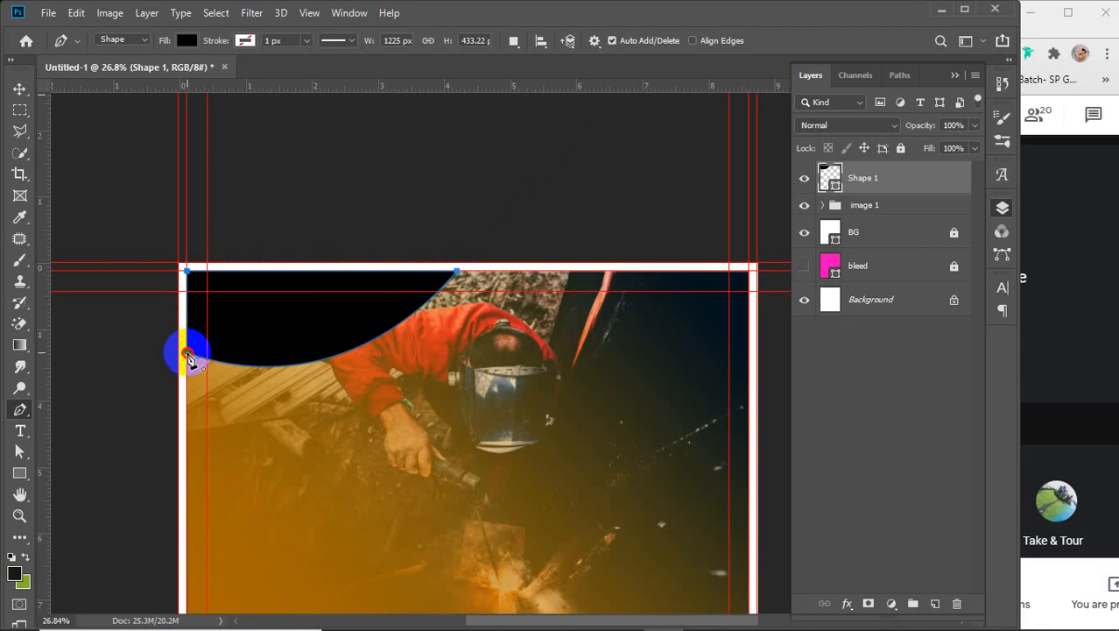
pyautogui.click(19, 88)
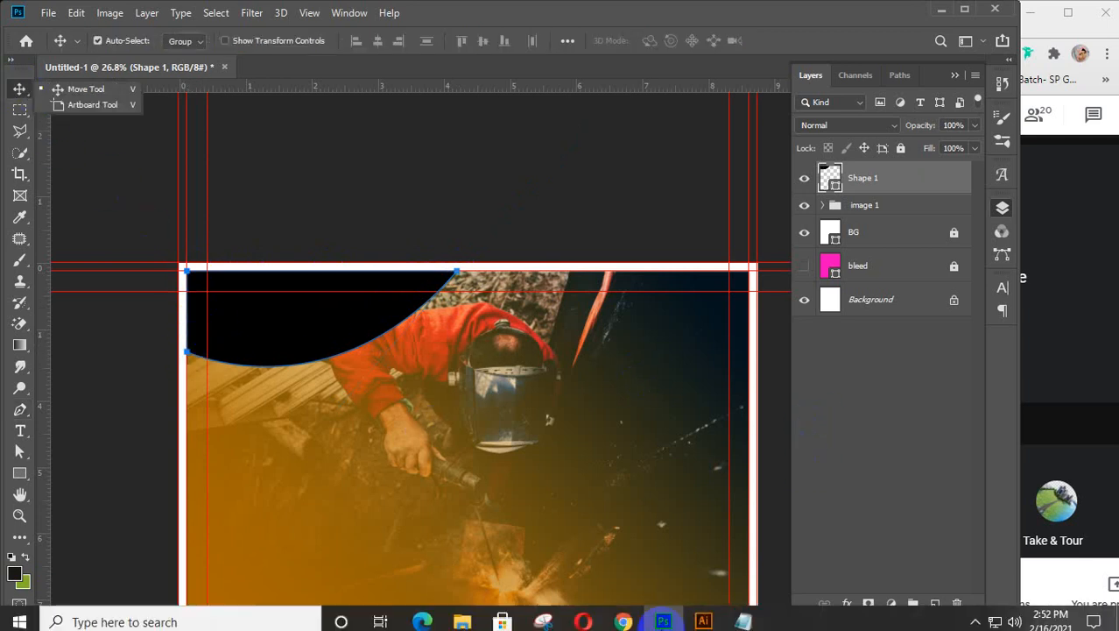
# - Switch to the Unsplash window in Chrome and search Google Images for "logo" there
pyautogui.click(624, 614)
pyautogui.click(707, 568)
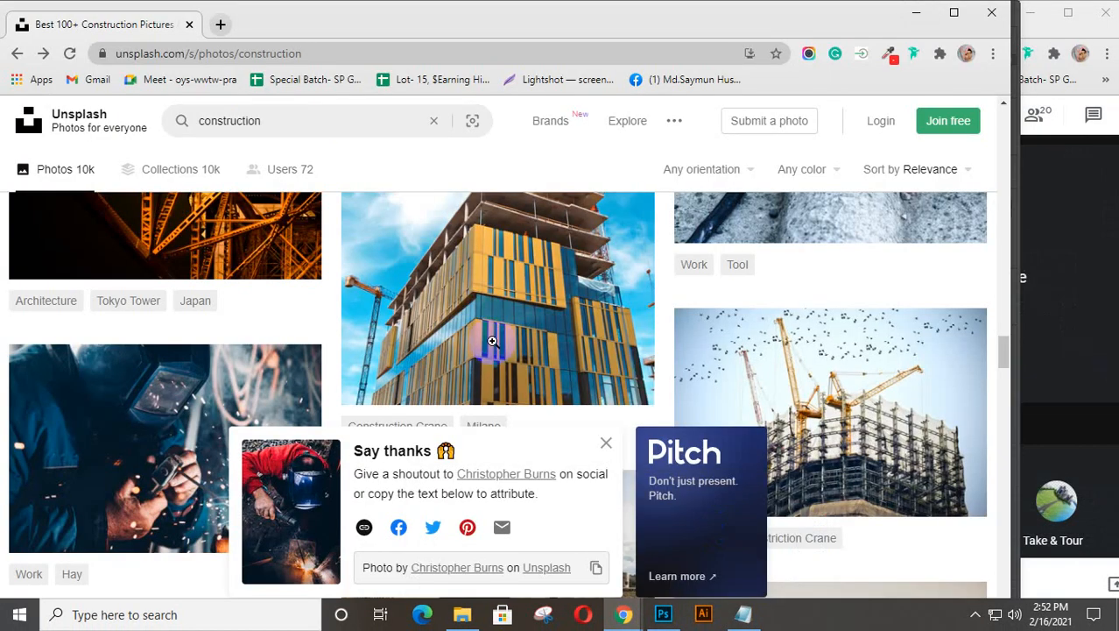
pyautogui.click(269, 55)
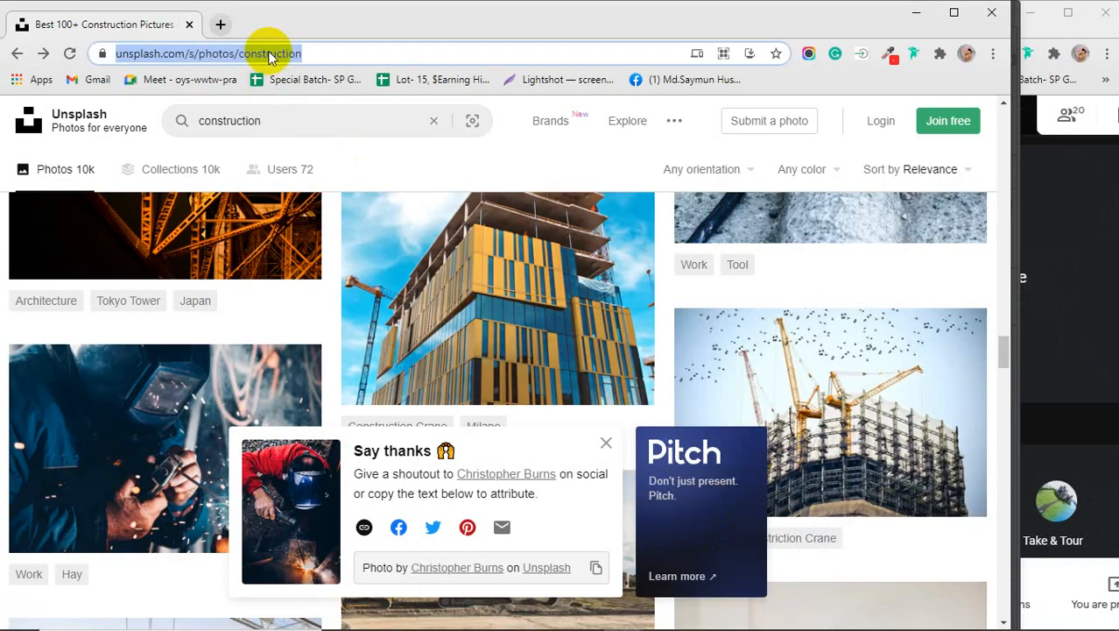
pyautogui.write('logo')
pyautogui.press('Return')
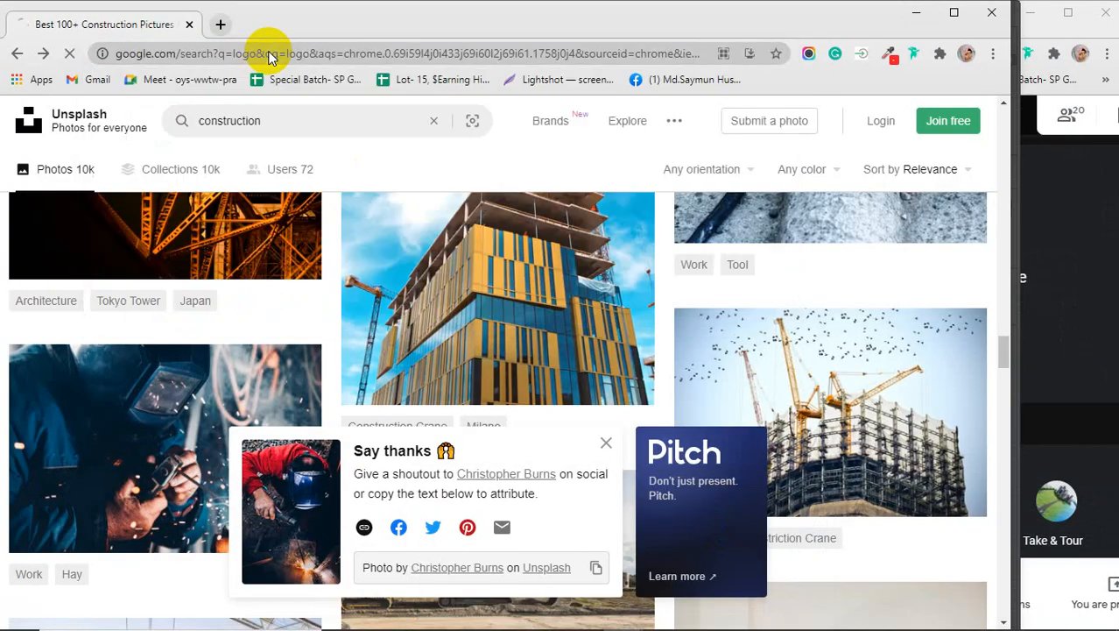
pyautogui.click(220, 178)
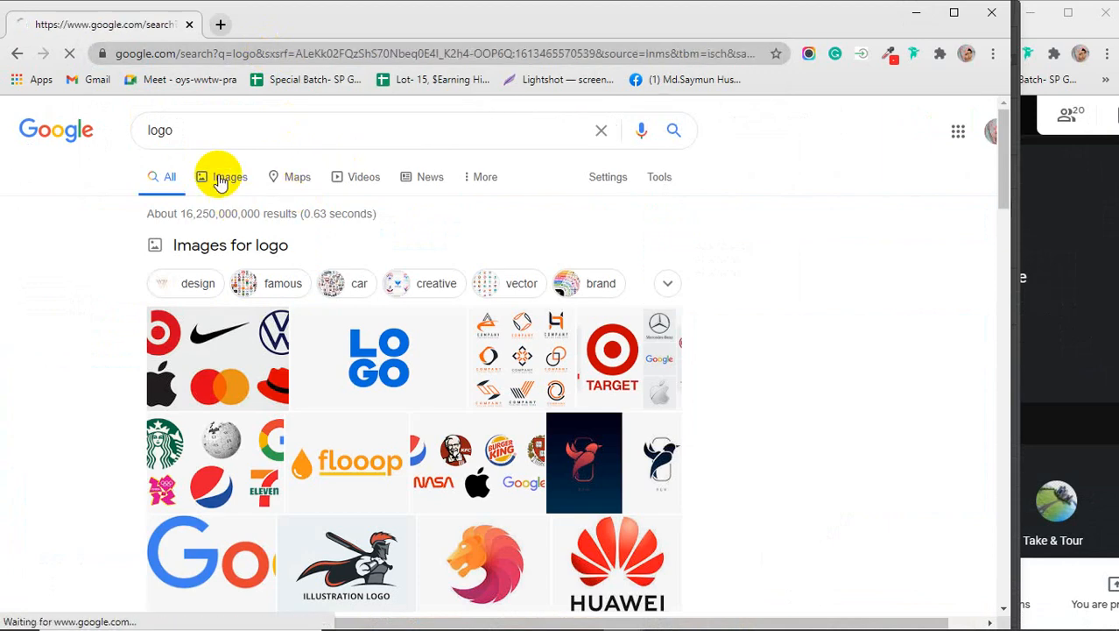
# - Refine the image search to "construction logo"
pyautogui.click(151, 136)
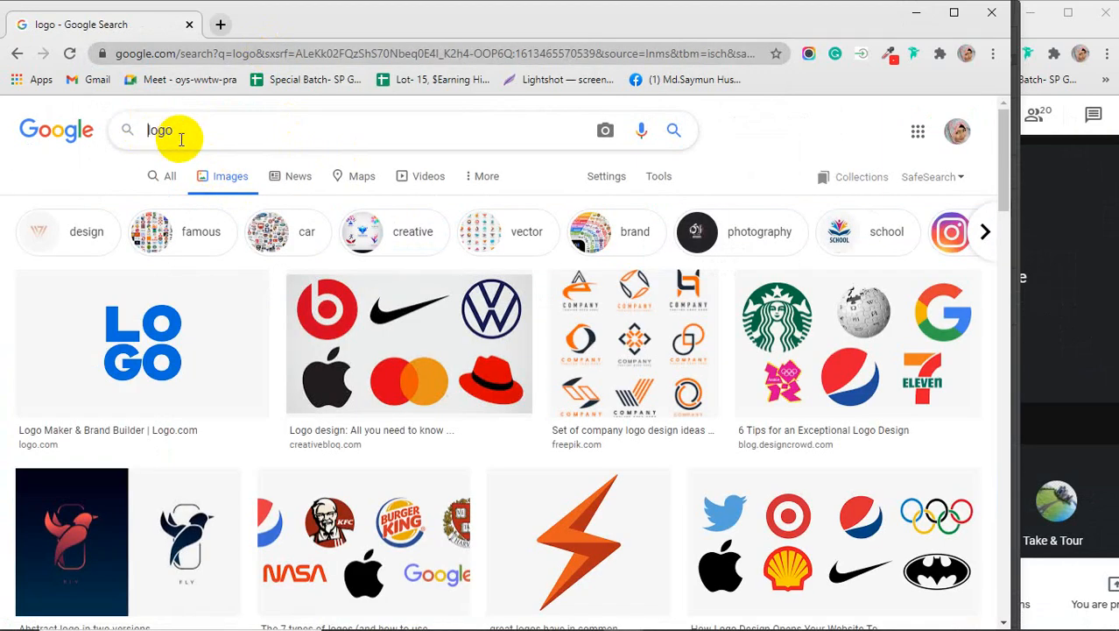
pyautogui.write('constr')
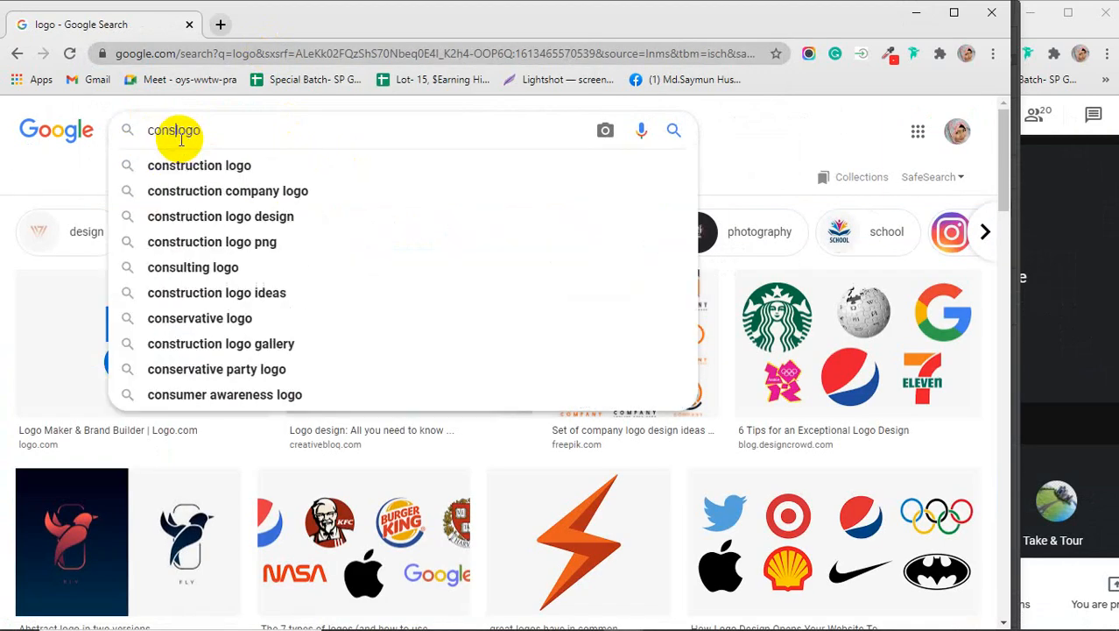
pyautogui.write('uct')
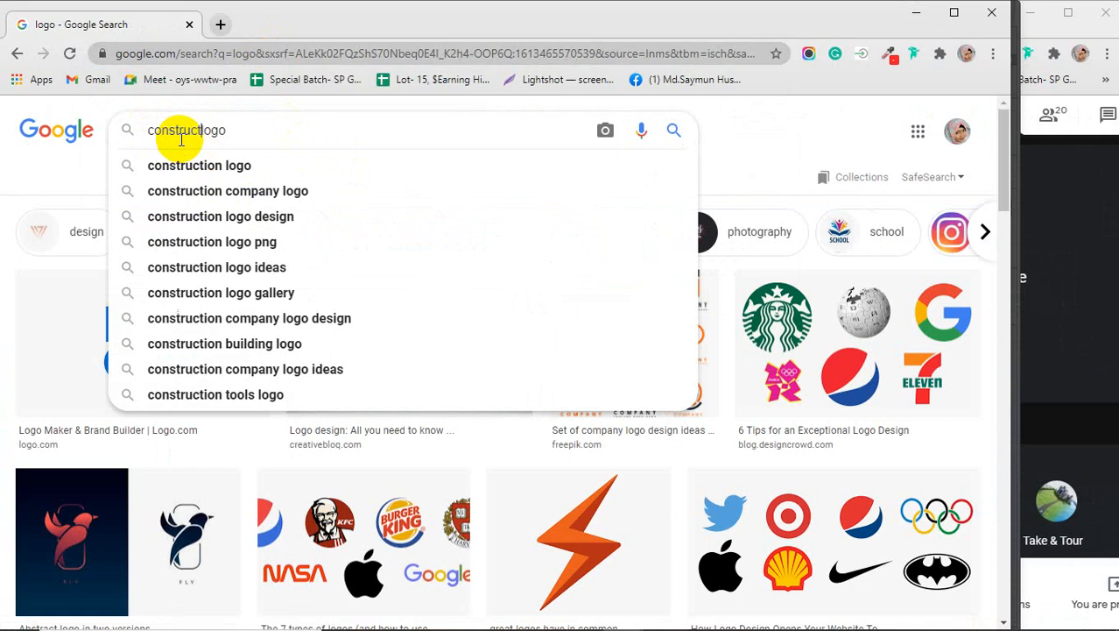
pyautogui.write('ion')
pyautogui.press('Return')
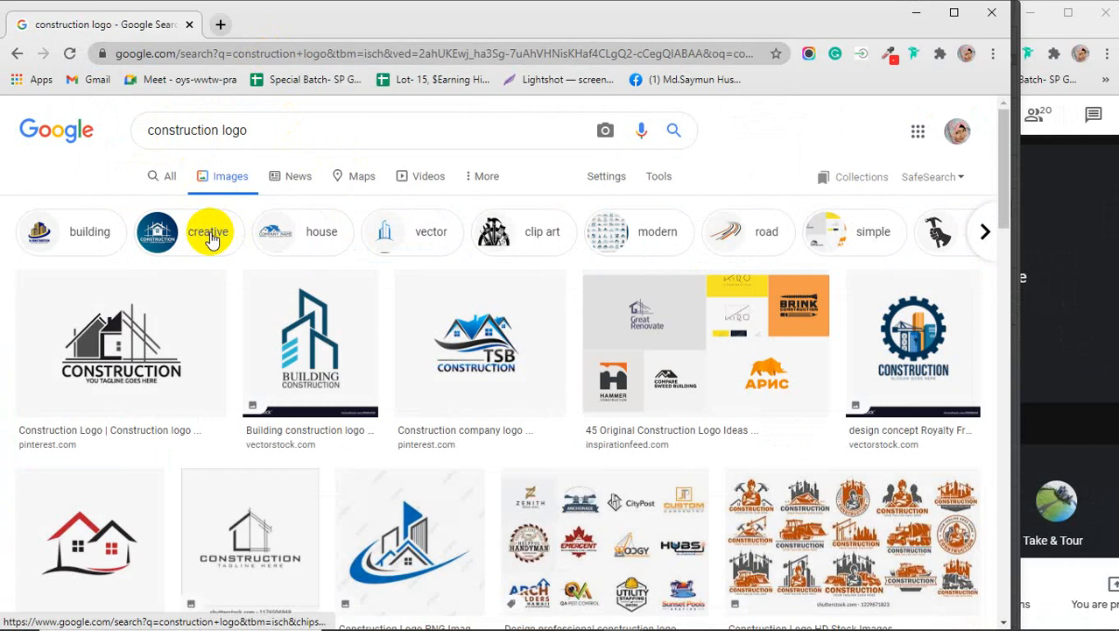
# - Browse the construction logo image results for a design that suits the layout
pyautogui.scroll(-5, 225, 302)
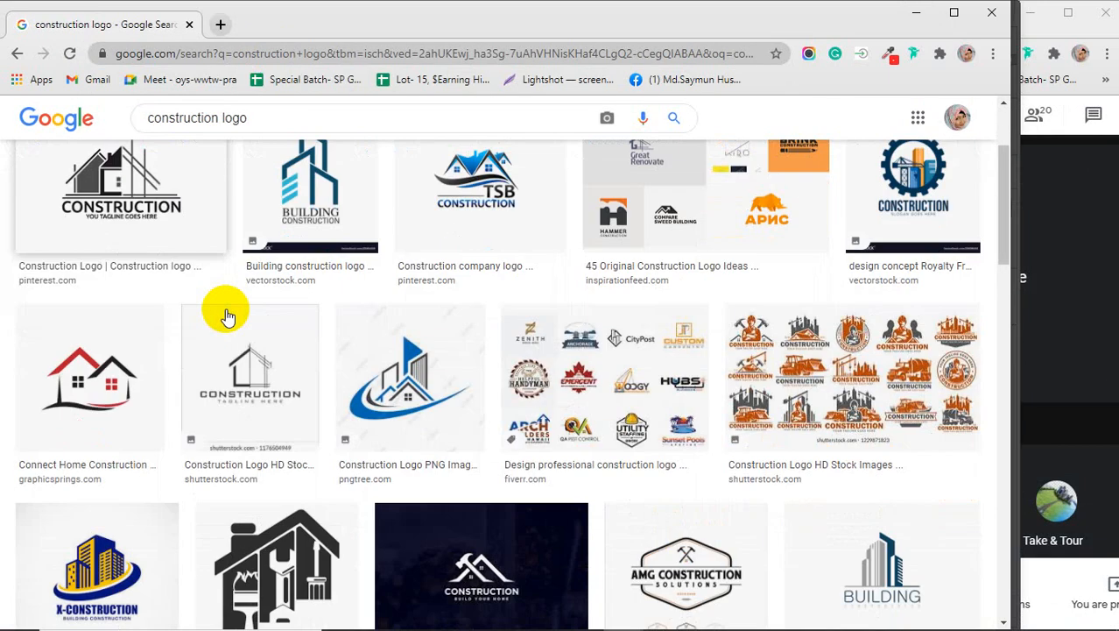
pyautogui.scroll(-3, 225, 317)
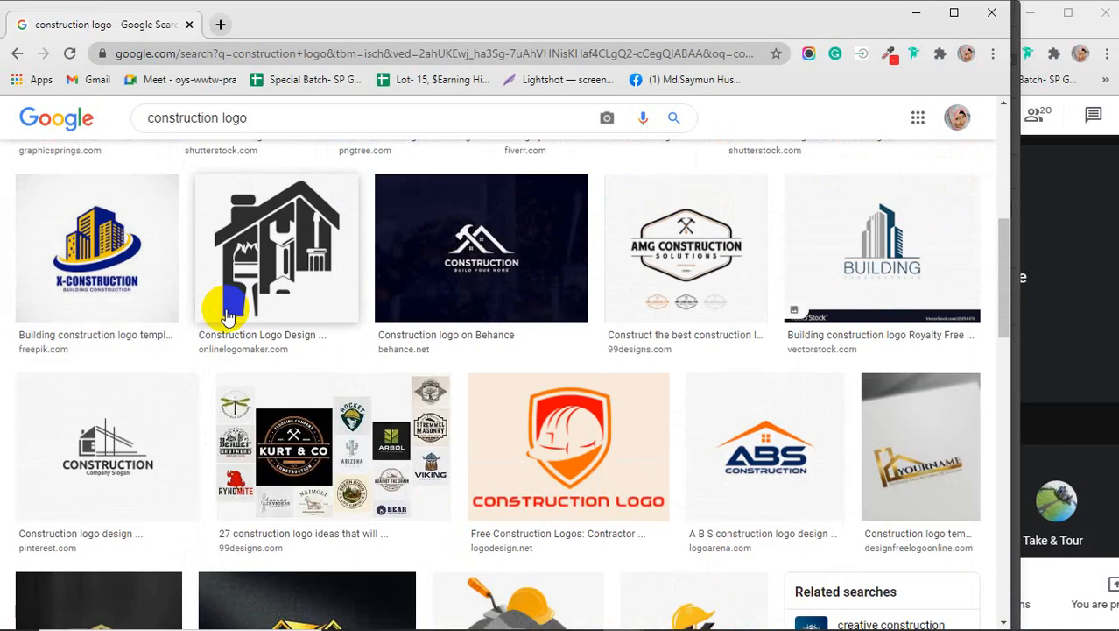
pyautogui.scroll(-2, 226, 317)
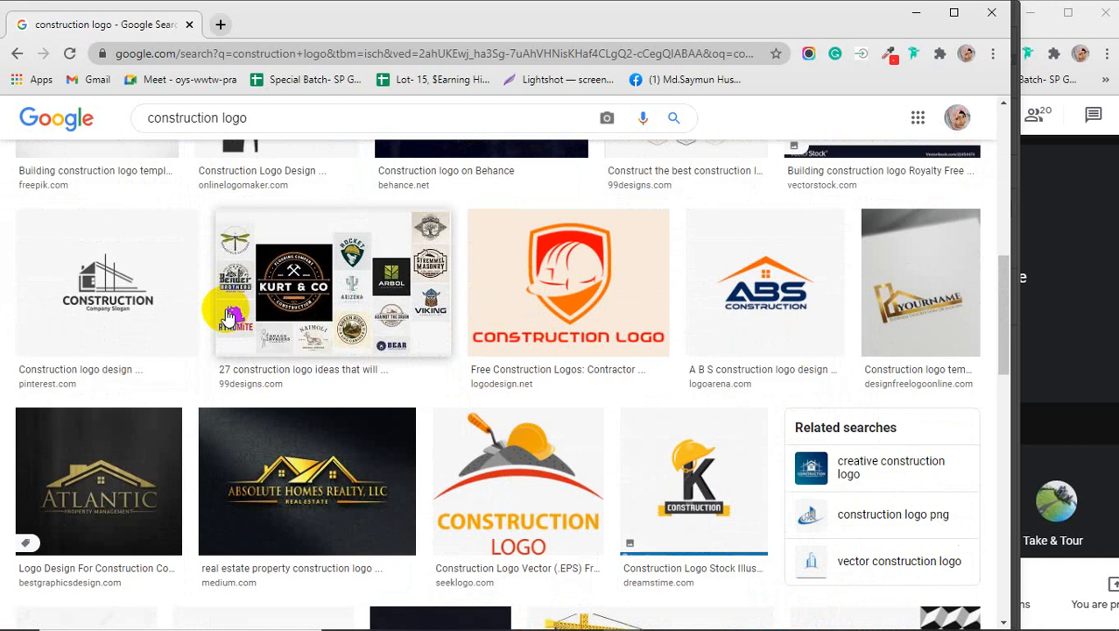
pyautogui.scroll(-5, 226, 317)
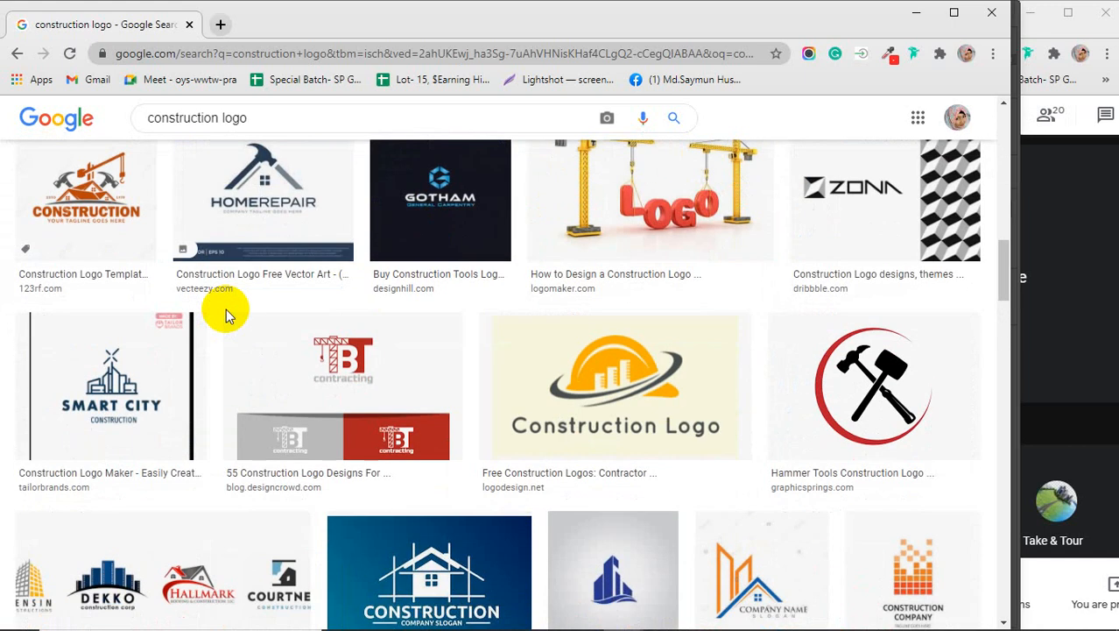
pyautogui.scroll(-2, 226, 315)
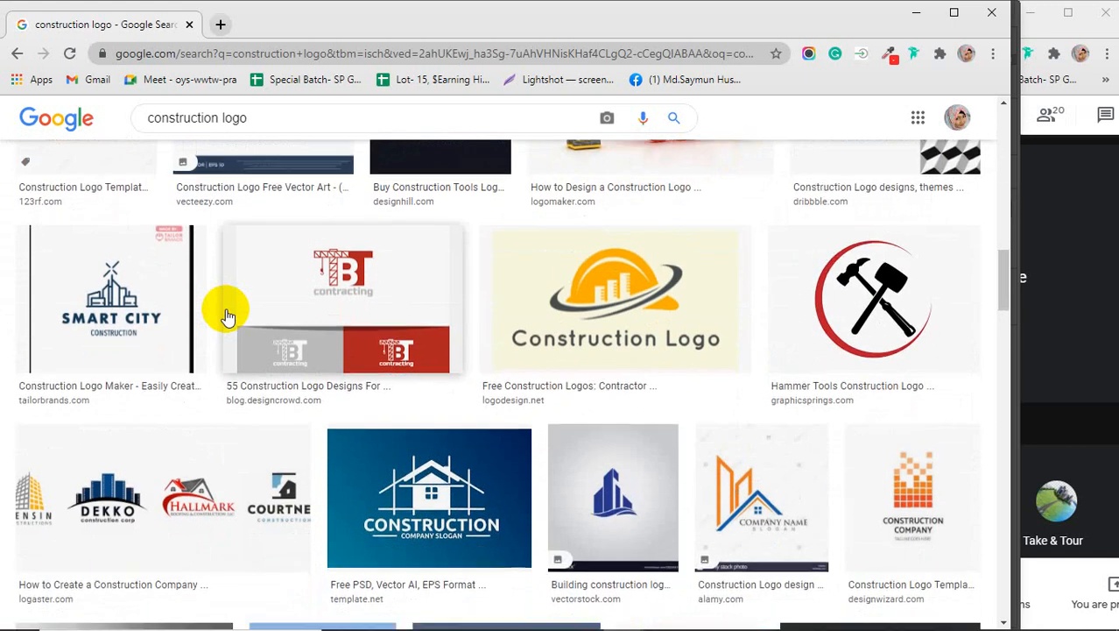
pyautogui.scroll(-2, 226, 317)
pyautogui.scroll(-3, 226, 317)
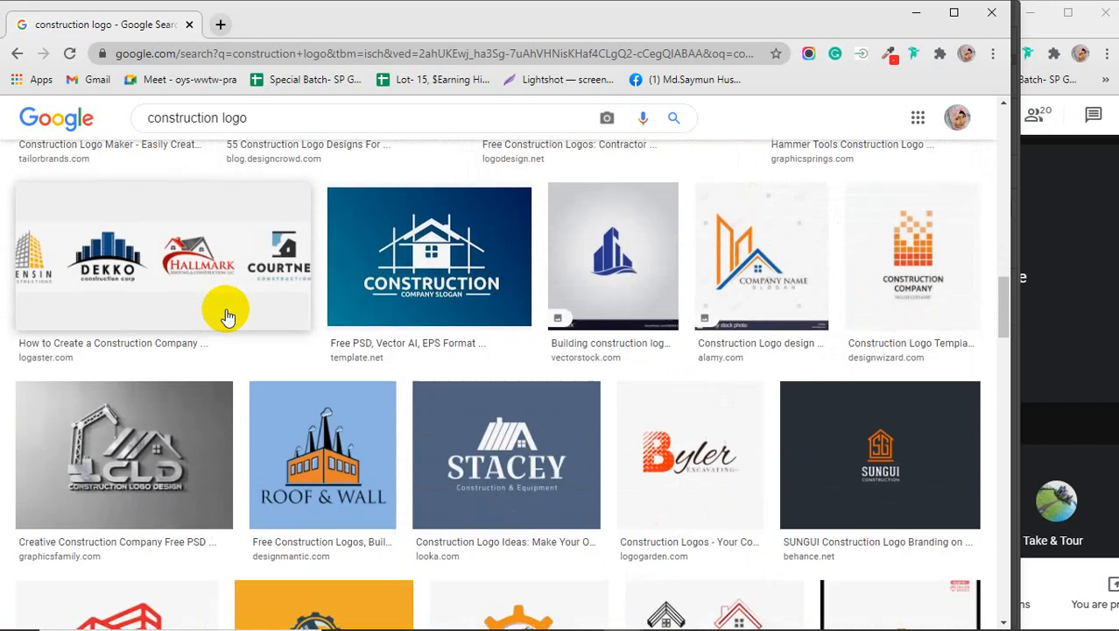
pyautogui.scroll(-1, 227, 317)
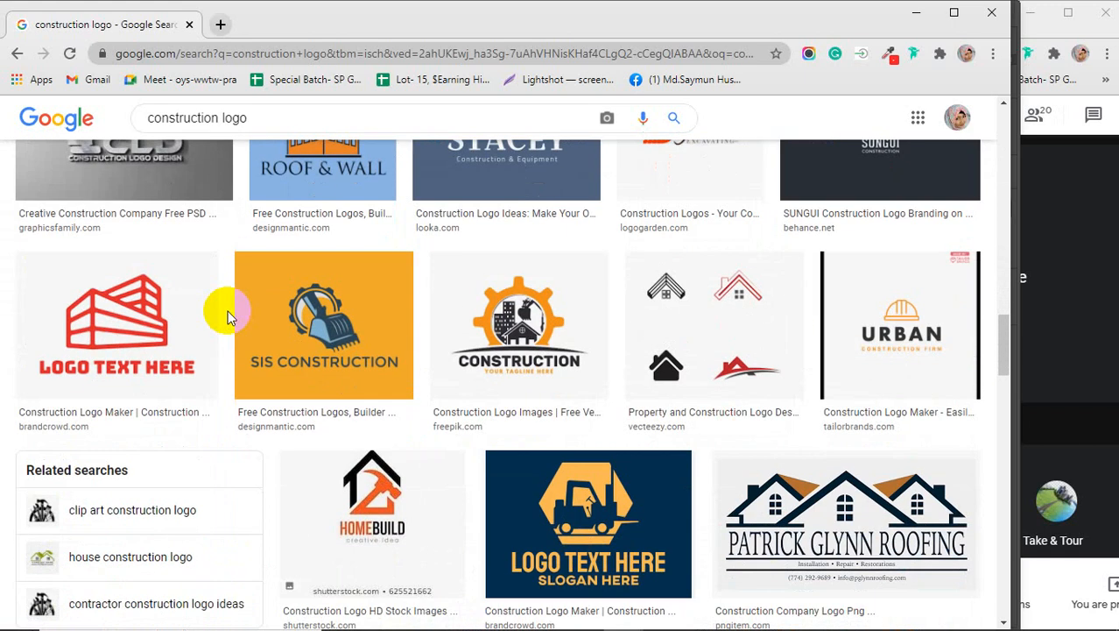
pyautogui.scroll(-2, 228, 312)
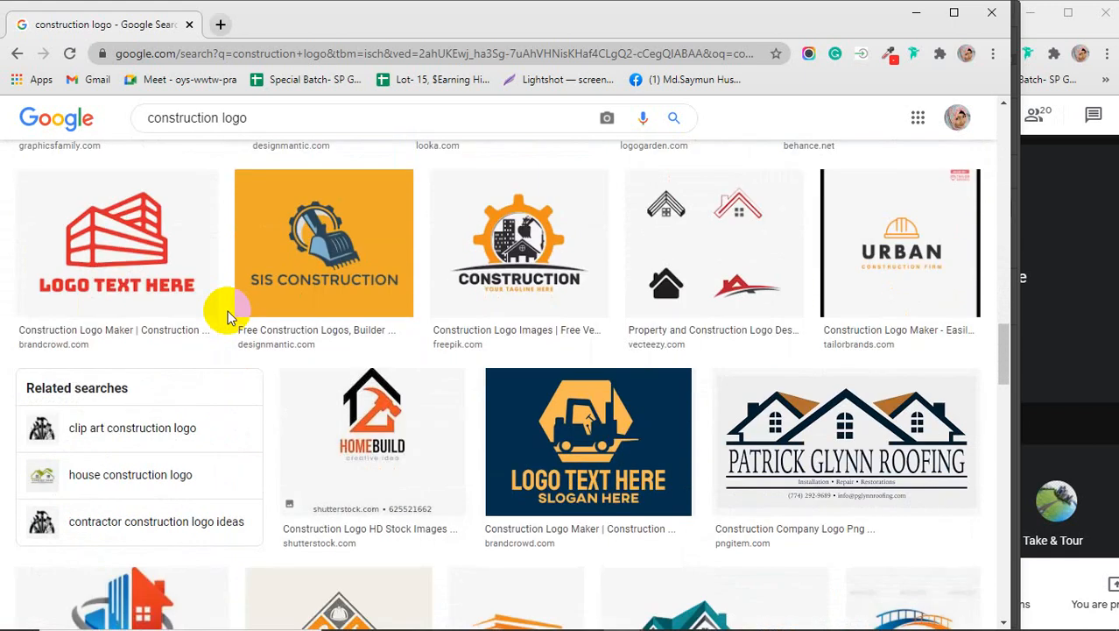
pyautogui.scroll(-2, 228, 316)
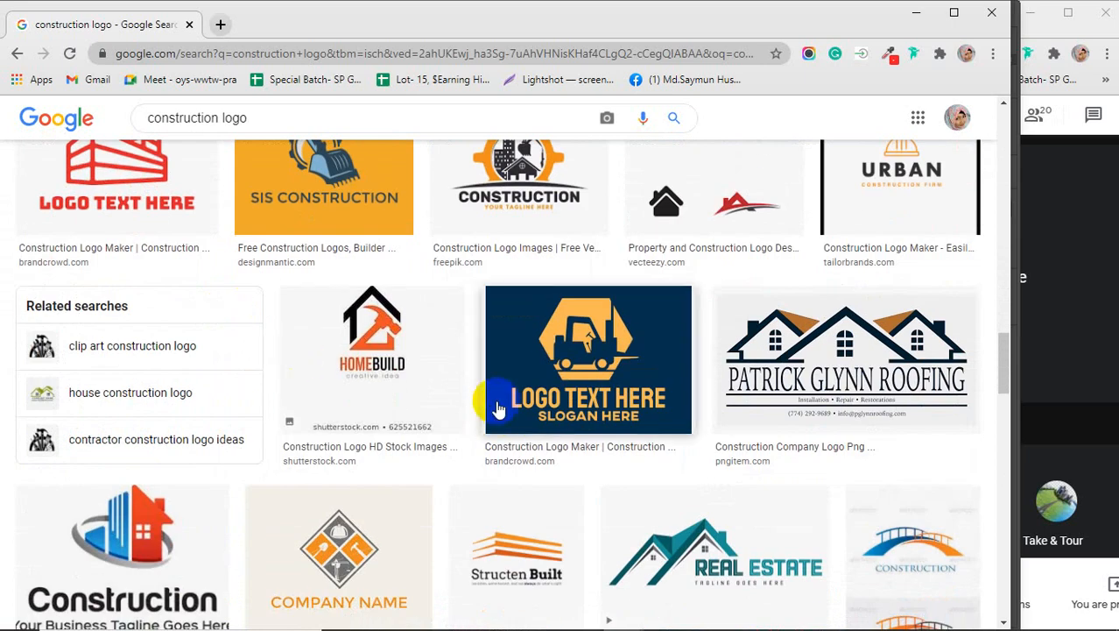
pyautogui.scroll(-2, 425, 355)
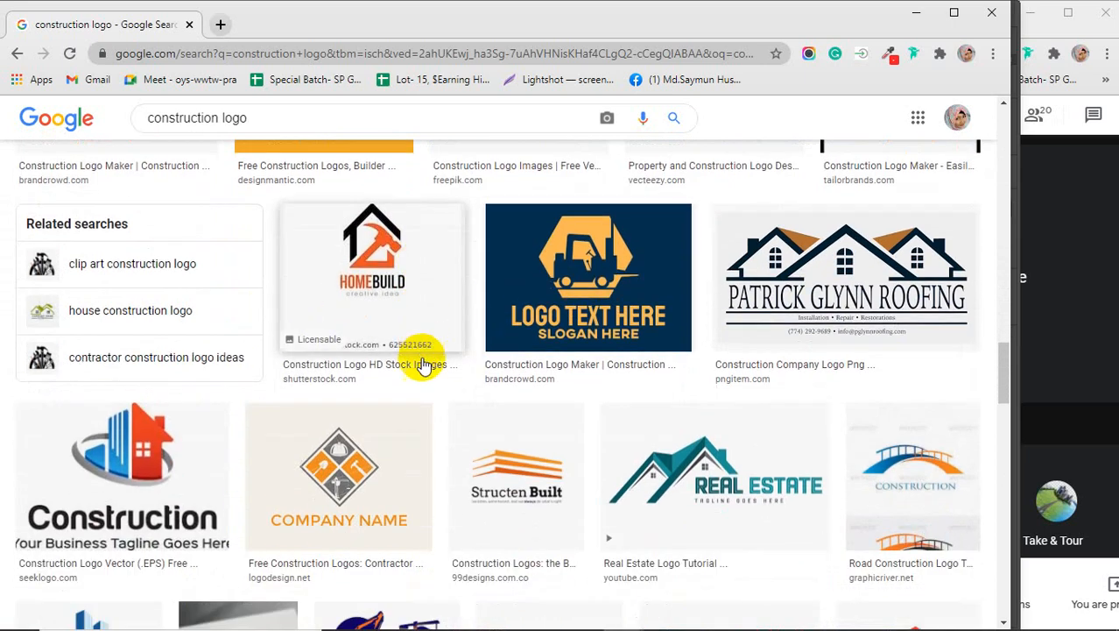
# - Open the preview of the orange Structen Built logo and look through its related images
pyautogui.click(503, 486)
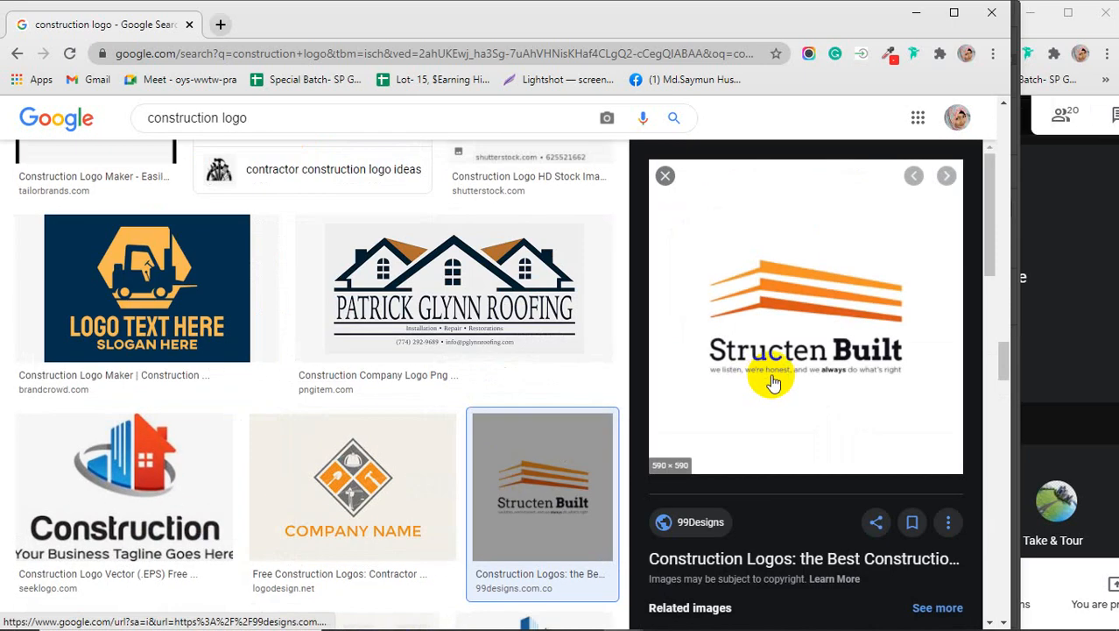
pyautogui.scroll(-5, 770, 381)
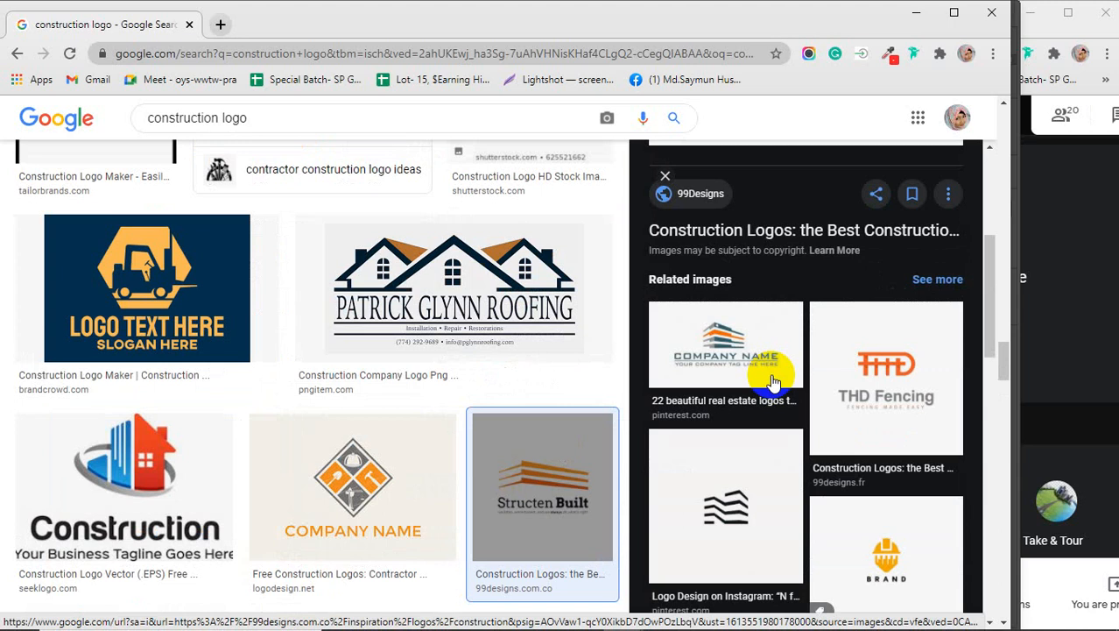
pyautogui.scroll(-1, 772, 383)
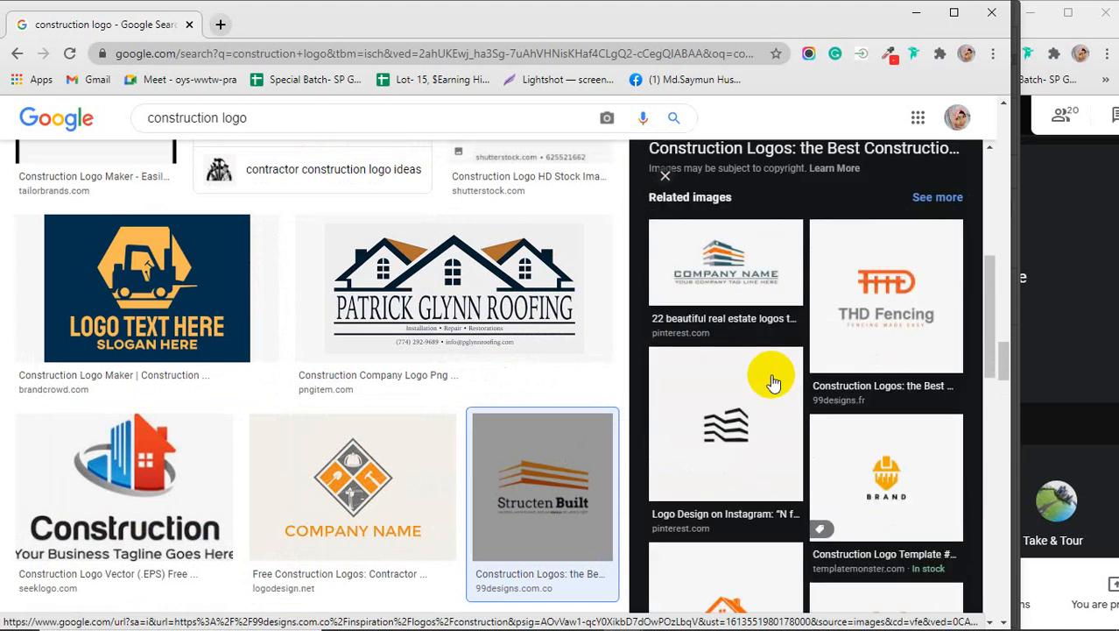
pyautogui.scroll(-4, 772, 383)
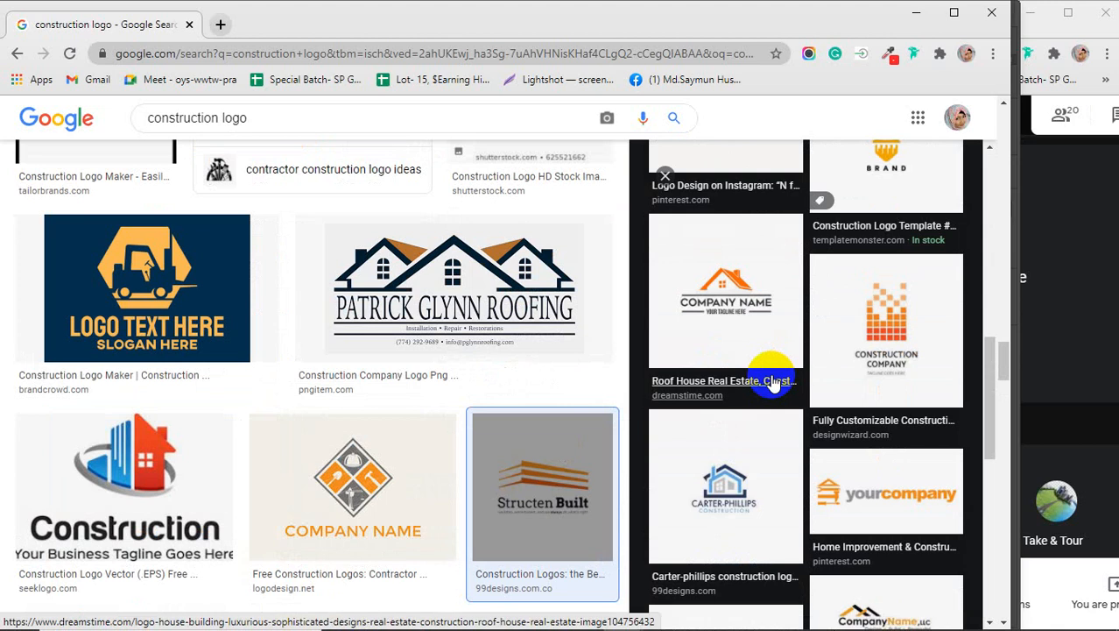
pyautogui.scroll(-2, 772, 383)
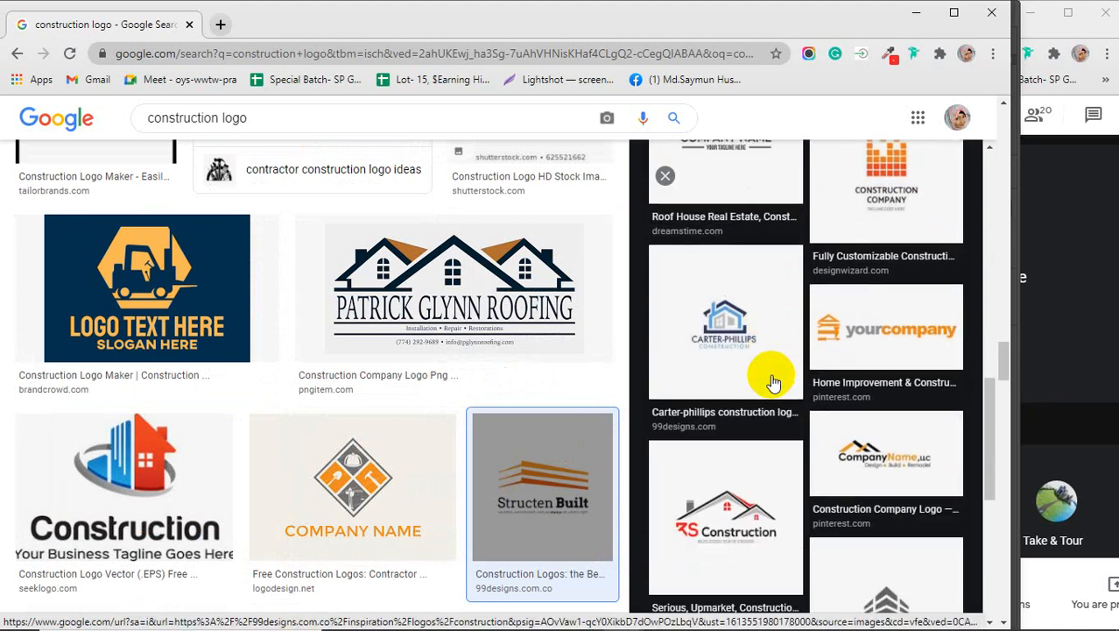
pyautogui.scroll(-4, 772, 383)
pyautogui.scroll(10, 773, 380)
# - Copy the Structen Built logo image and paste it into the Photoshop document above the black corner shape
pyautogui.rightClick(782, 248)
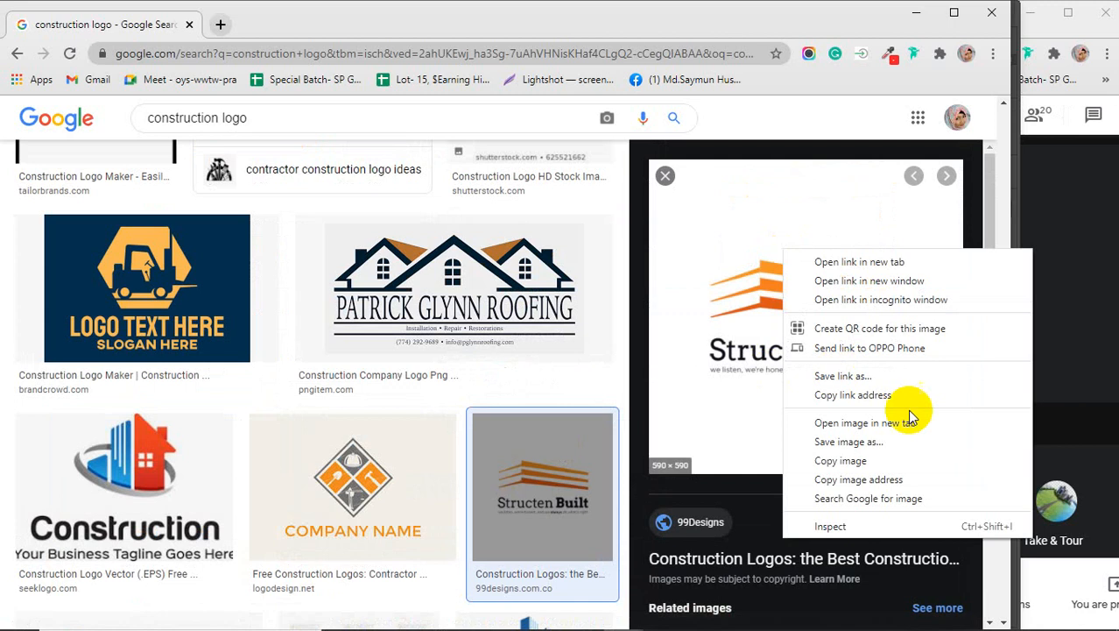
pyautogui.click(842, 457)
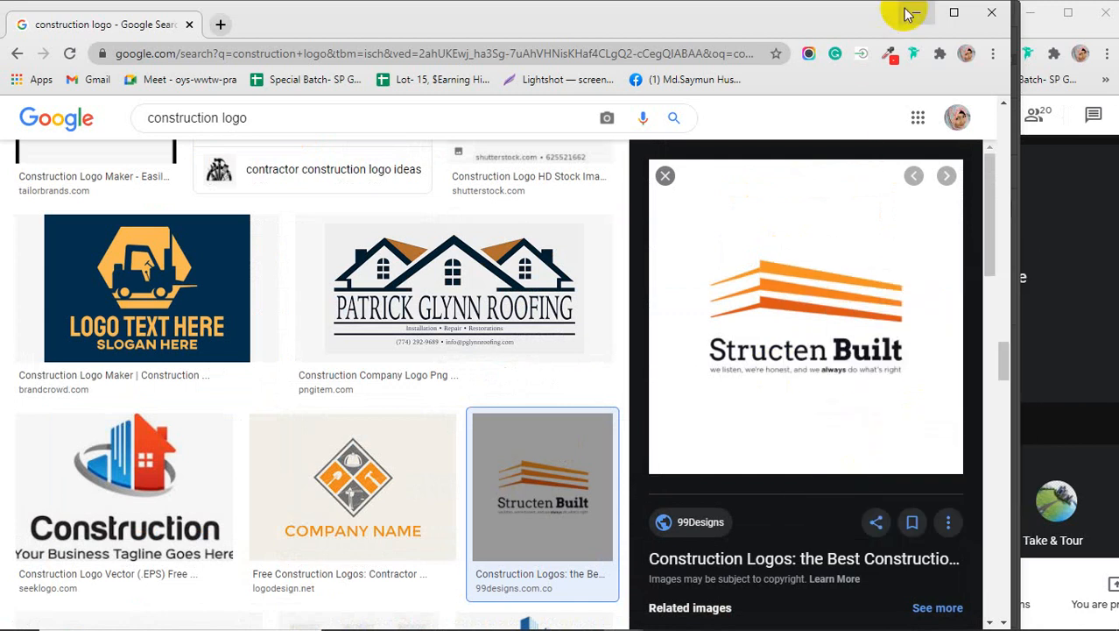
pyautogui.click(915, 12)
pyautogui.hotkey('ctrl', 'v')
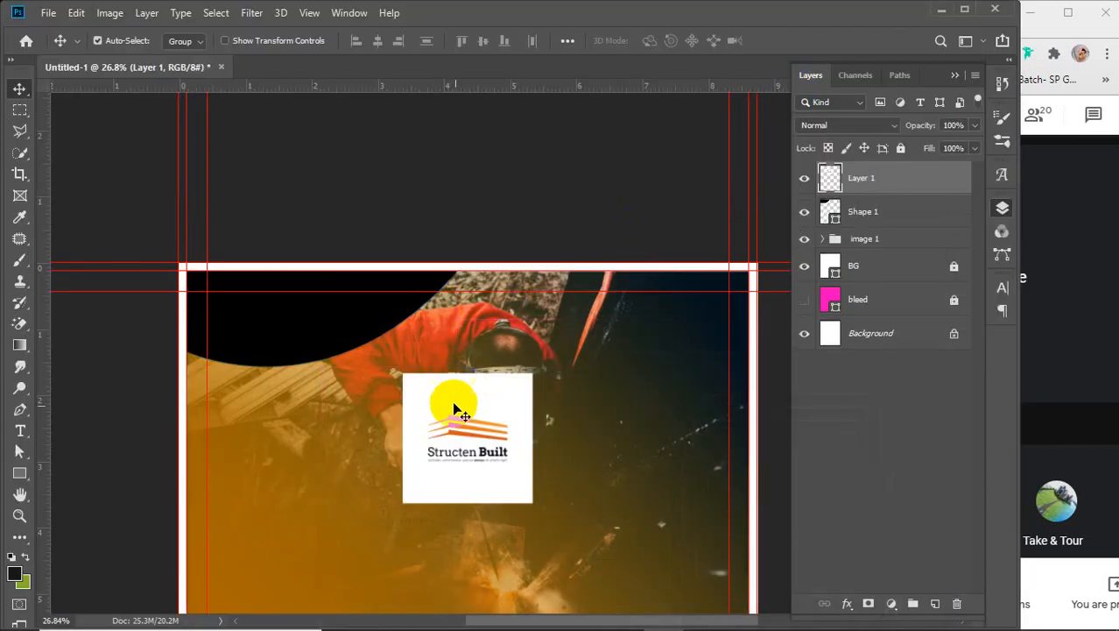
# - Remove the white background around the Structen Built logo with the Magic Eraser
pyautogui.moveTo(490, 412); pyautogui.dragTo(480, 398)
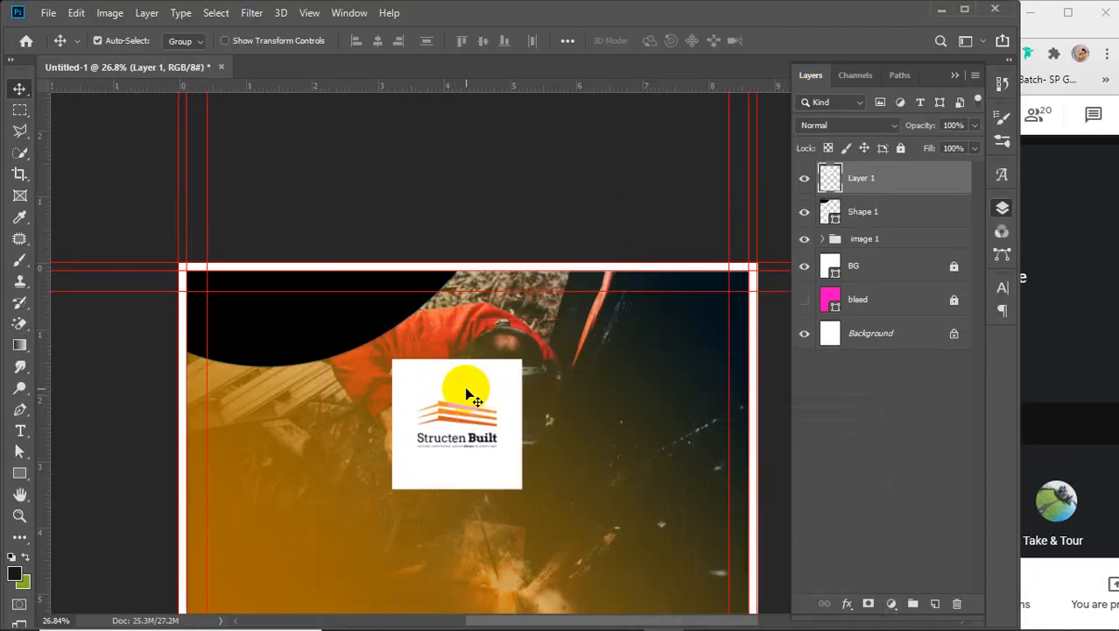
pyautogui.moveTo(19, 323); pyautogui.dragTo(75, 361)
pyautogui.click(453, 379)
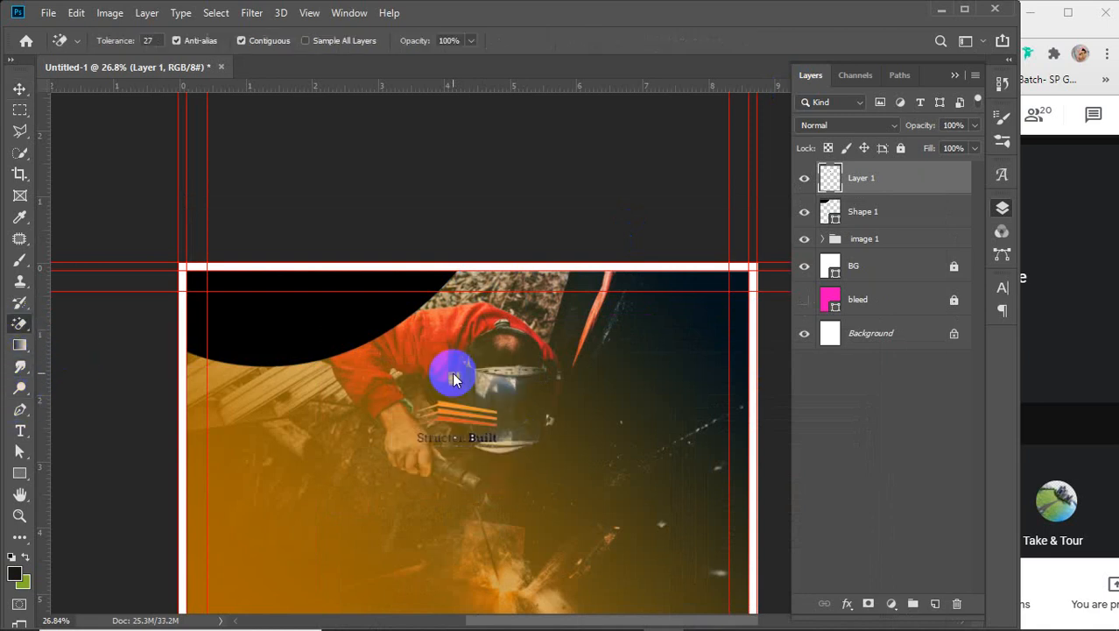
# - Clear the leftover white inside the letters of the Structen Built wordmark with the Magic Eraser
pyautogui.press('v')
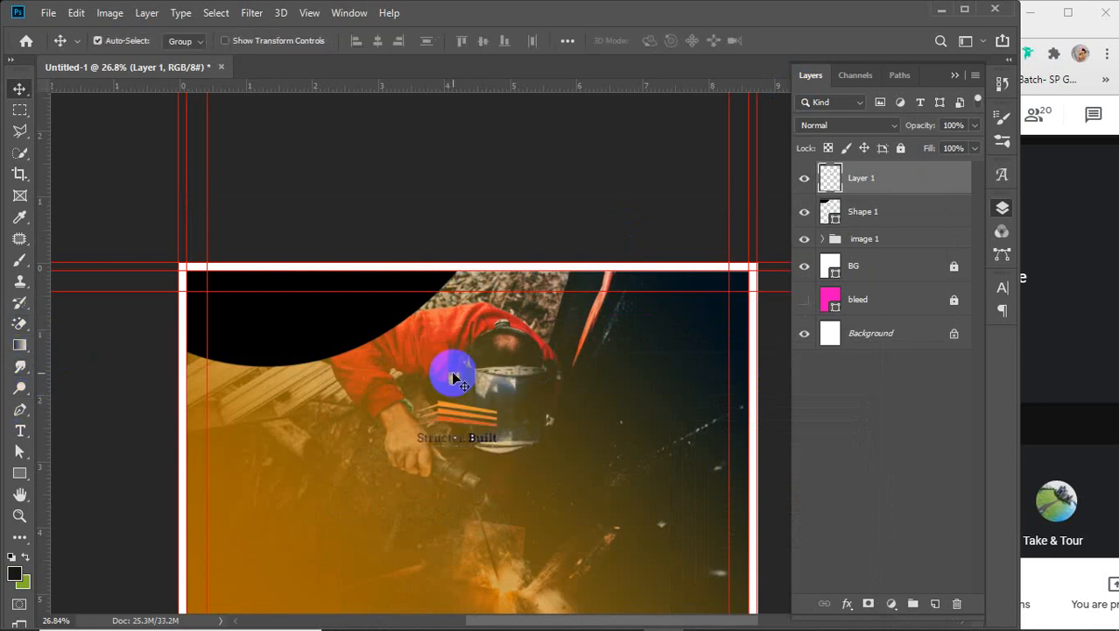
pyautogui.click(480, 433)
pyautogui.scroll(8, 480, 434)
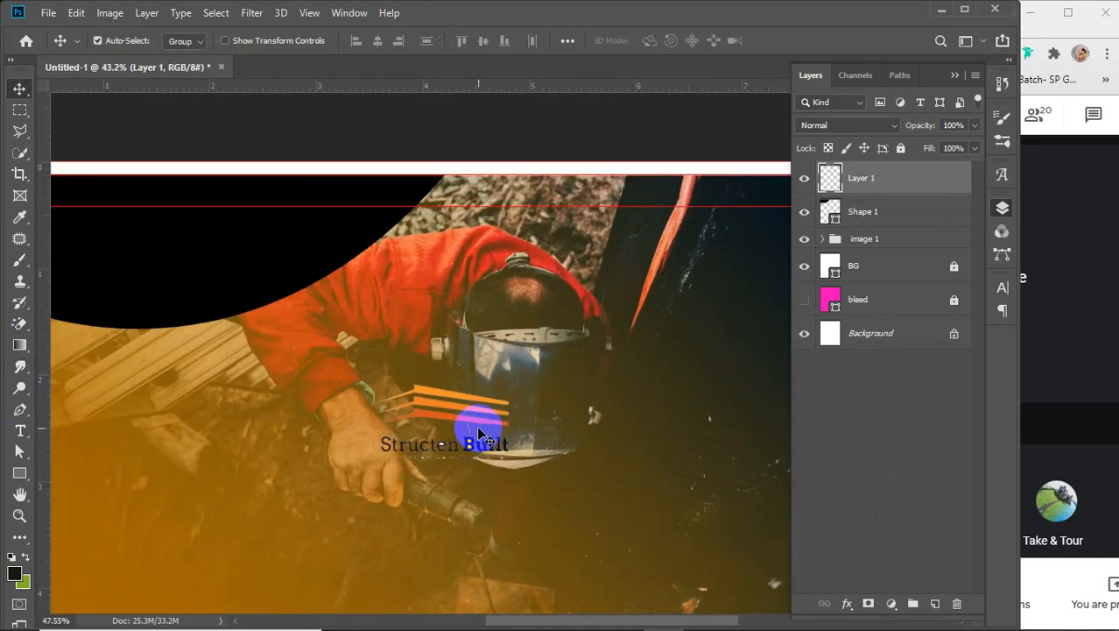
pyautogui.scroll(8, 480, 433)
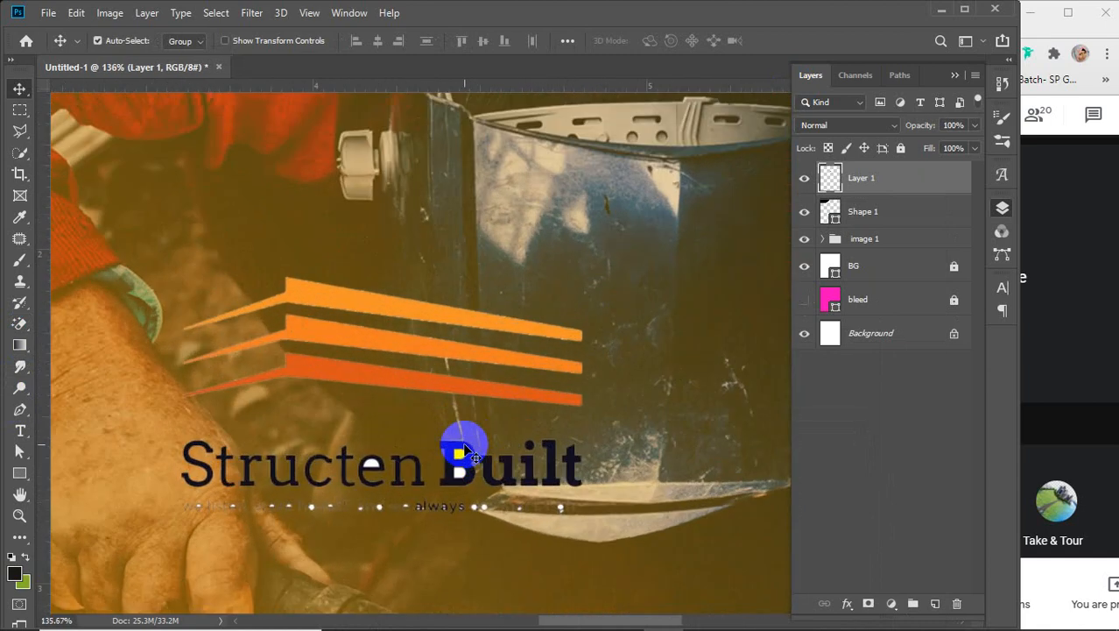
pyautogui.press('e')
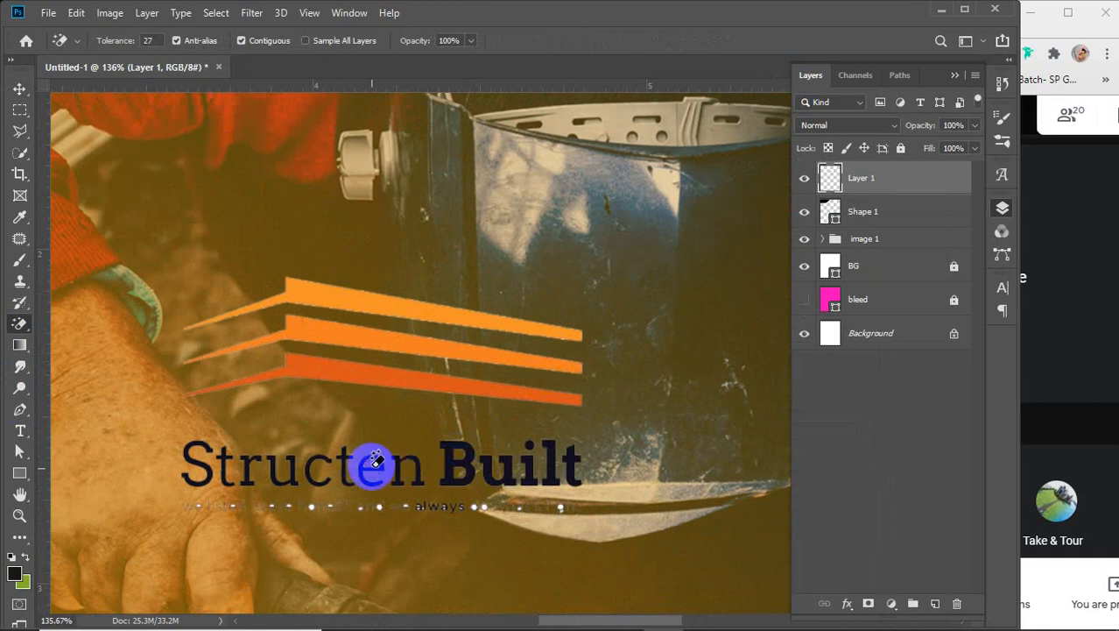
# - Erase the small tagline beneath the Structen Built wordmark using the regular Eraser at size 30
pyautogui.rightClick(20, 323)
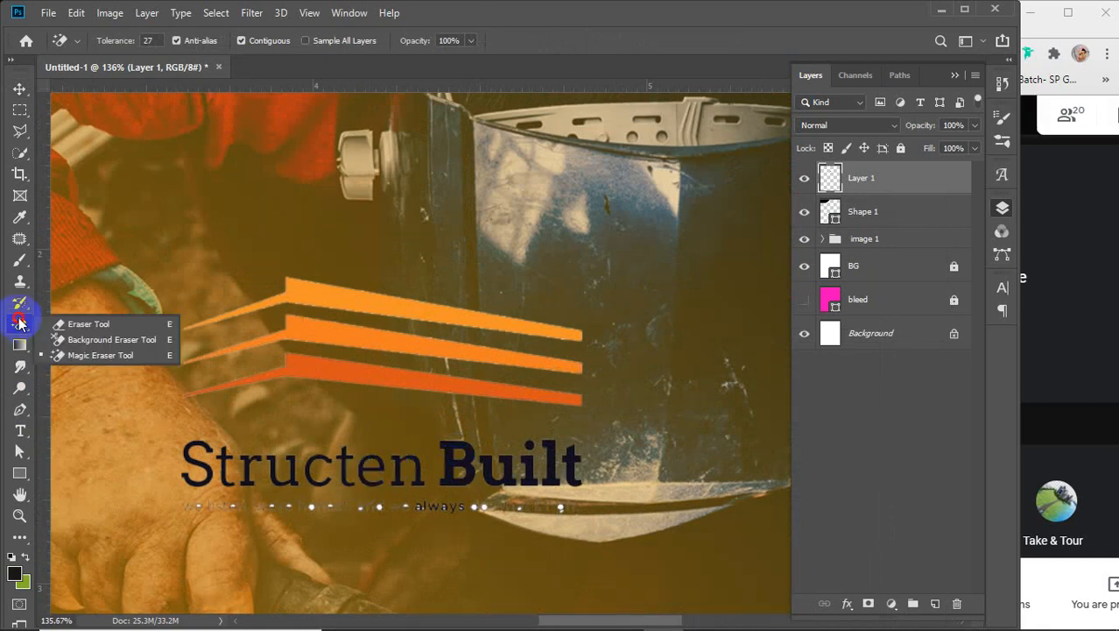
pyautogui.click(83, 322)
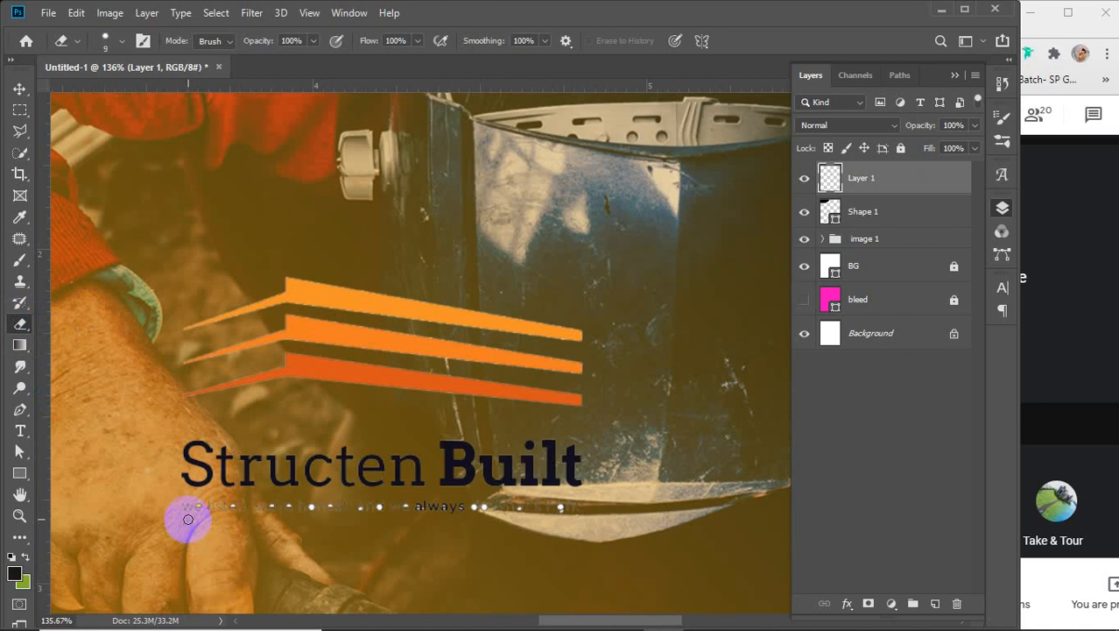
pyautogui.press(']')
pyautogui.press(']')
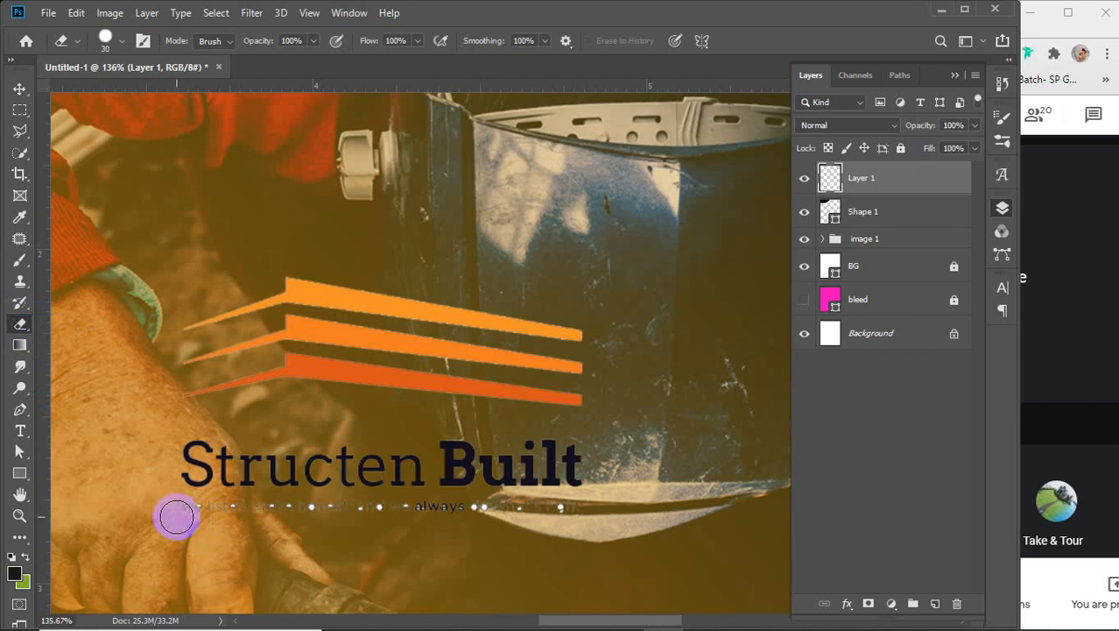
pyautogui.moveTo(175, 516)
pyautogui.mouseDown()
pyautogui.moveTo(706, 513)
pyautogui.moveTo(729, 502)
pyautogui.moveTo(717, 493)
pyautogui.mouseUp()
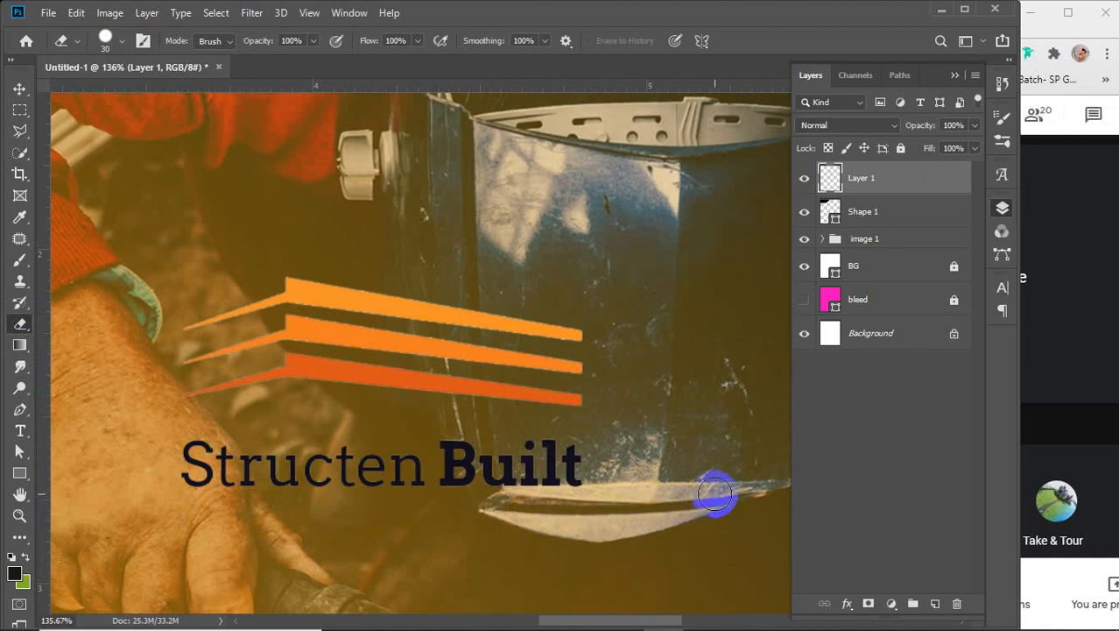
# - Move the cleaned-up logo onto the black curved corner shape
pyautogui.press('v')
pyautogui.scroll(-4, 495, 331)
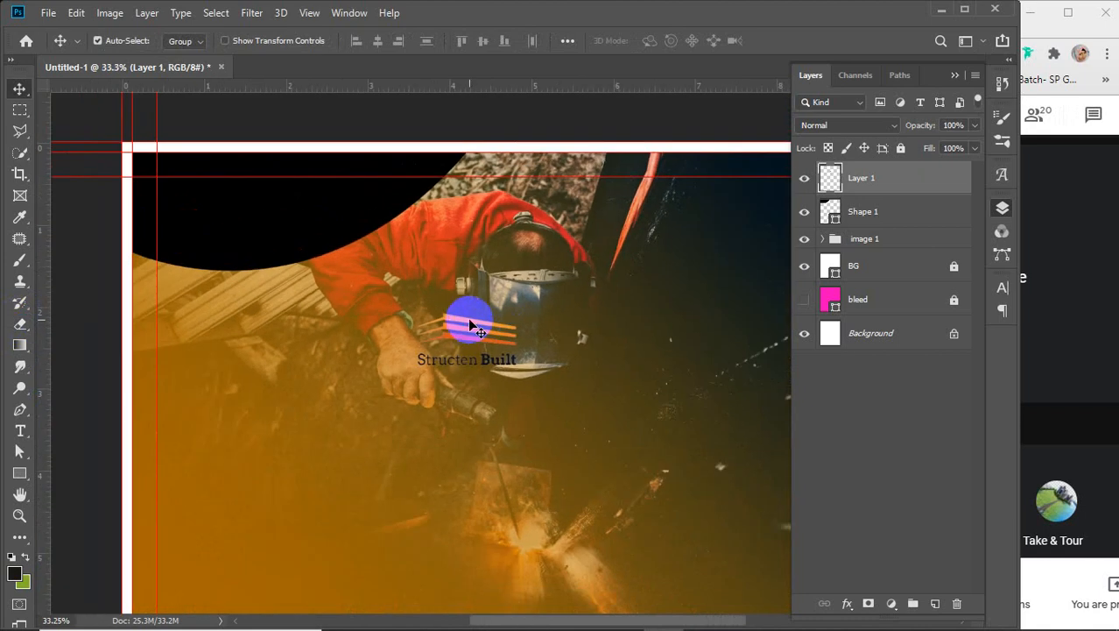
pyautogui.moveTo(470, 324); pyautogui.dragTo(250, 199)
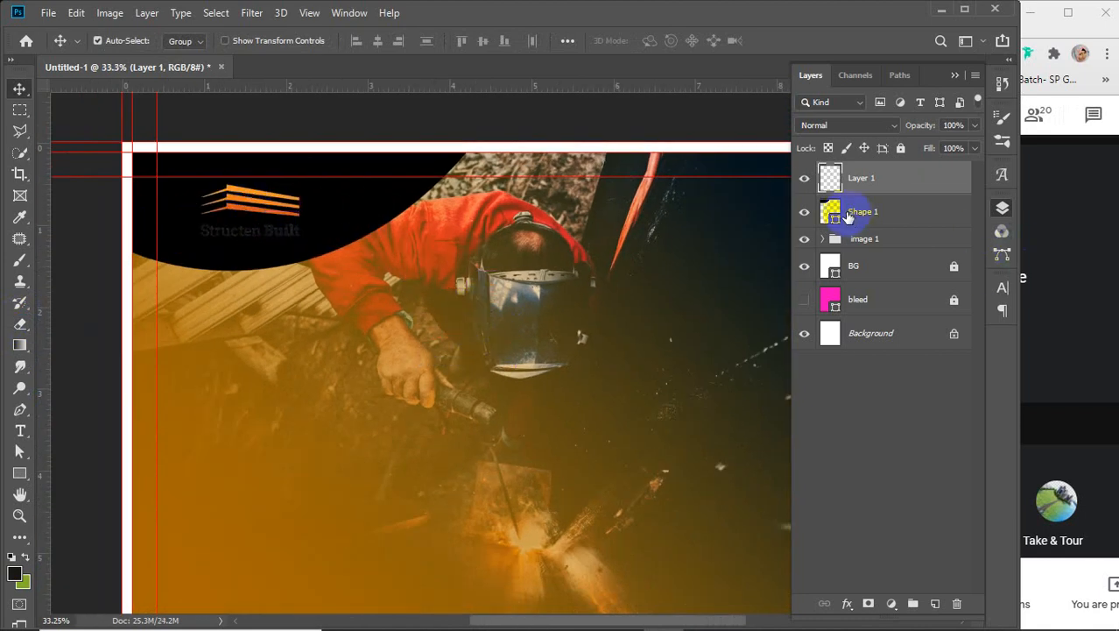
# - Recolour the black curved corner shape to the pale cream fff6e4
pyautogui.click(829, 210)
pyautogui.doubleClick(828, 210)
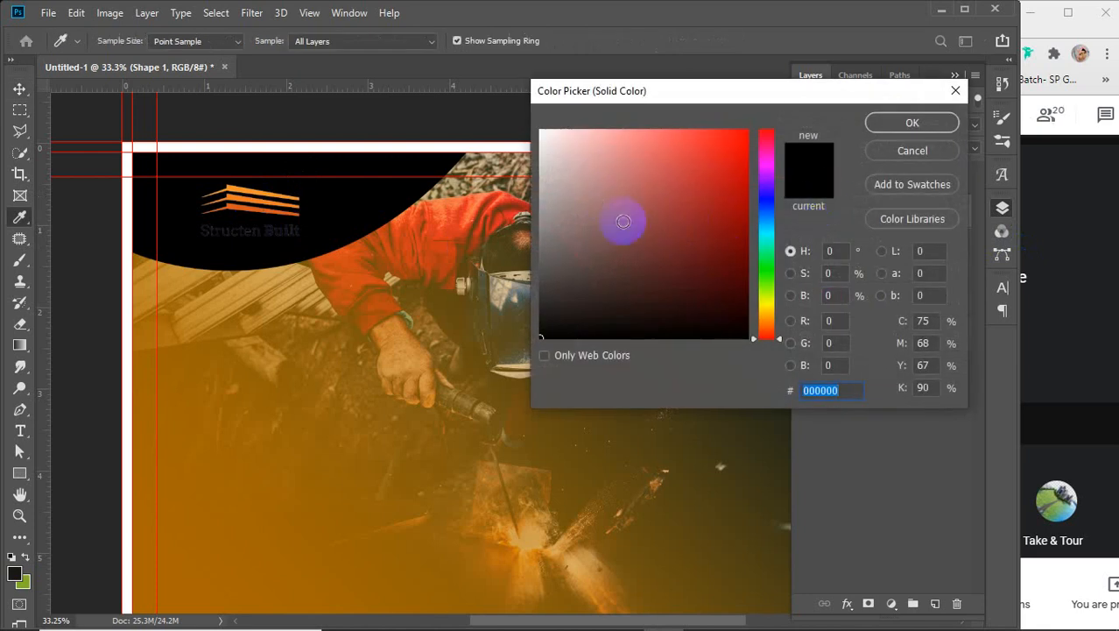
pyautogui.moveTo(612, 220); pyautogui.dragTo(540, 146)
pyautogui.moveTo(766, 310); pyautogui.dragTo(767, 312)
pyautogui.moveTo(579, 140); pyautogui.dragTo(583, 127)
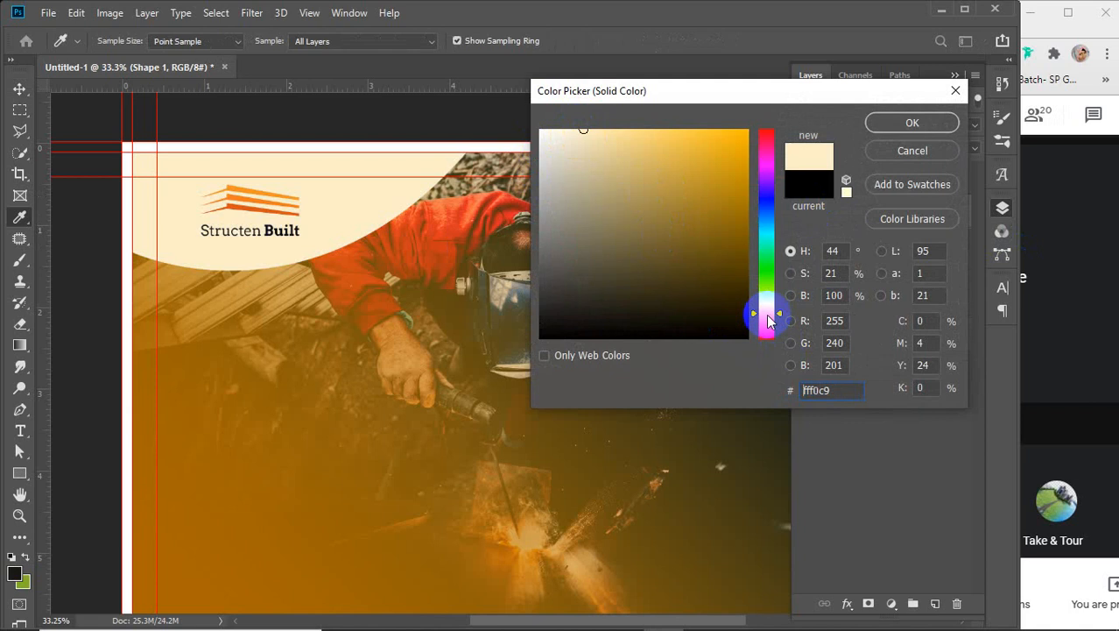
pyautogui.click(767, 314)
pyautogui.moveTo(592, 167); pyautogui.dragTo(563, 127)
pyautogui.click(905, 124)
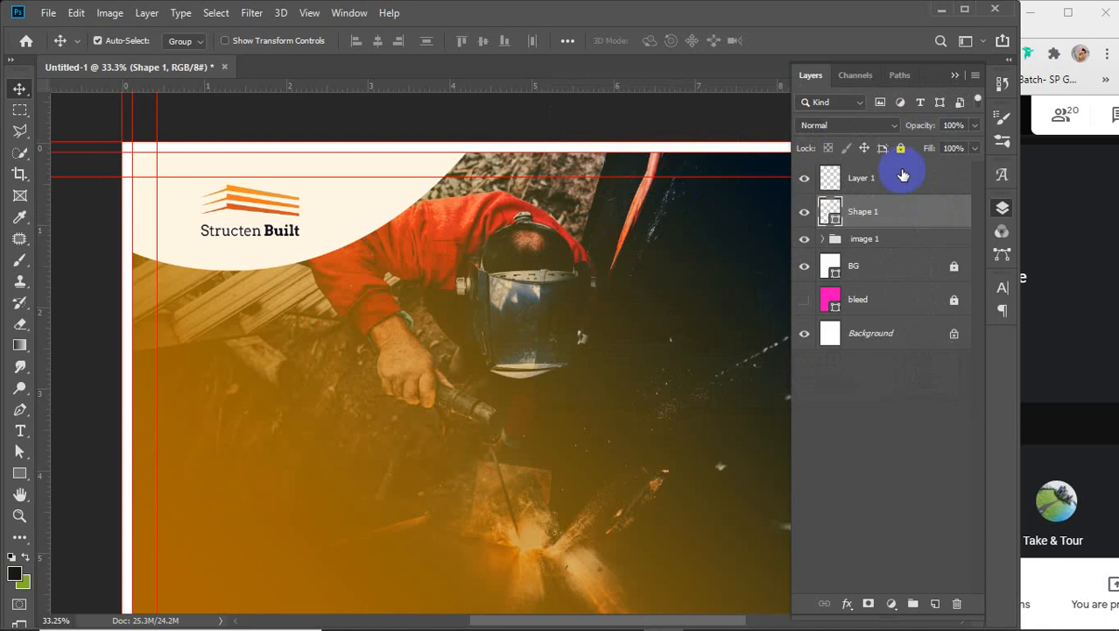
# - Rename the logo's layer as "logo"
pyautogui.click(869, 179)
pyautogui.doubleClick(867, 178)
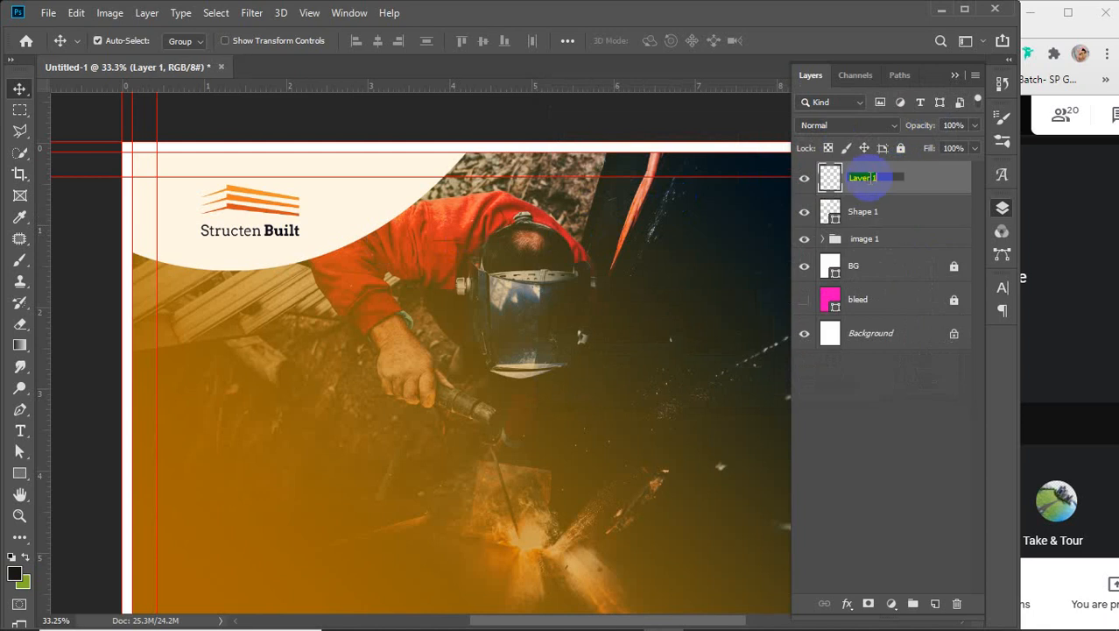
pyautogui.write('logo')
pyautogui.press('Return')
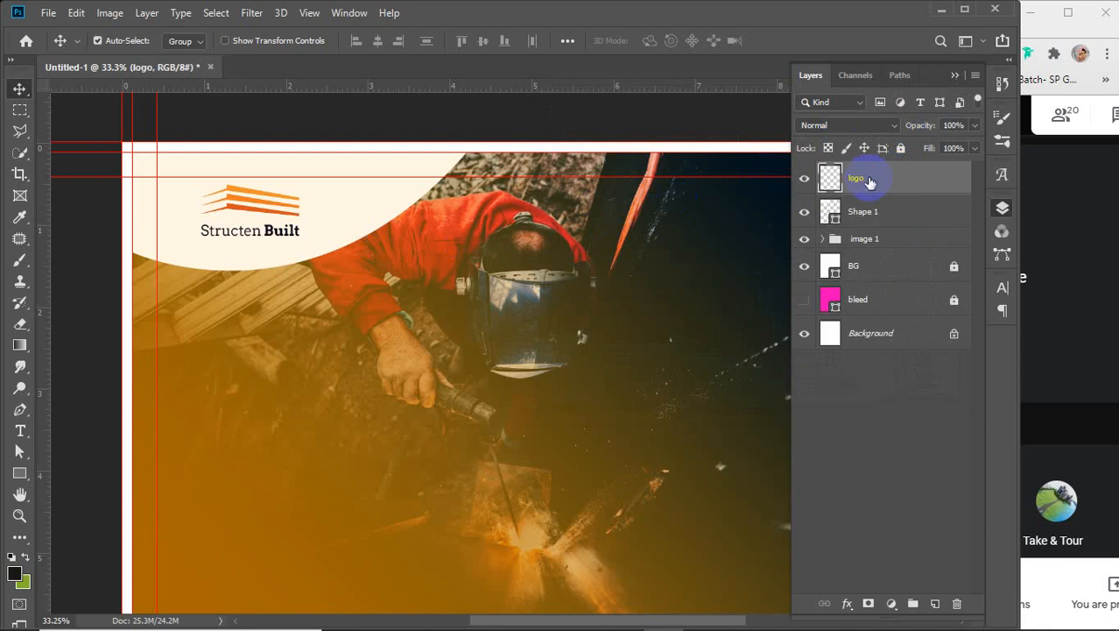
# - Scale the logo to about 125% and position it within the cream corner shape, just below the upper margin guide
pyautogui.press('ctrl')
pyautogui.hotkey('ctrl', 't')
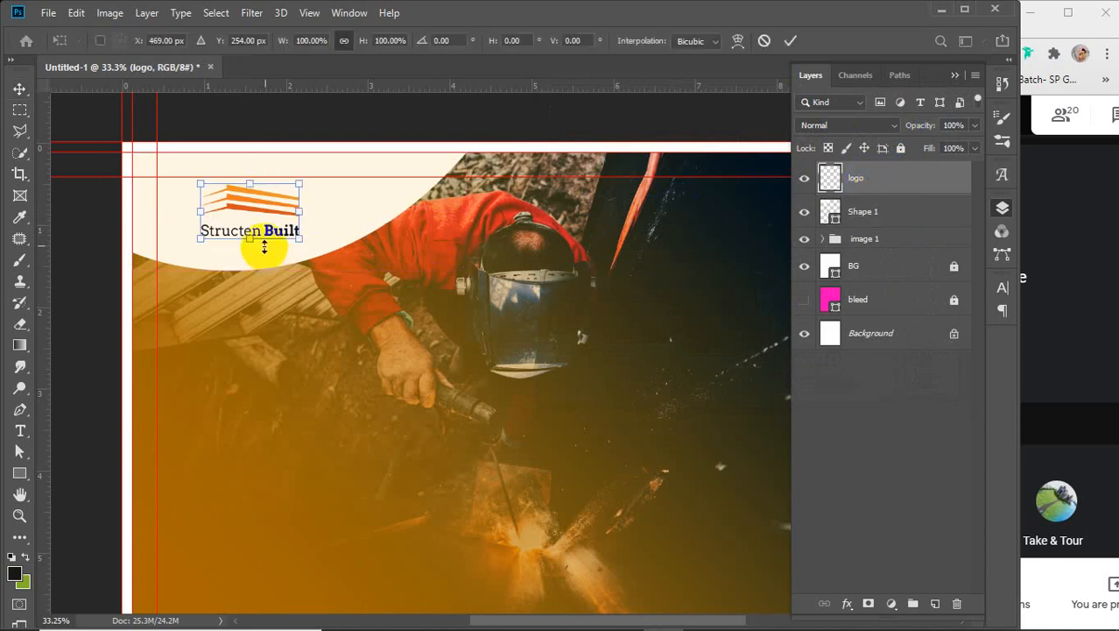
pyautogui.moveTo(299, 238); pyautogui.dragTo(351, 247)
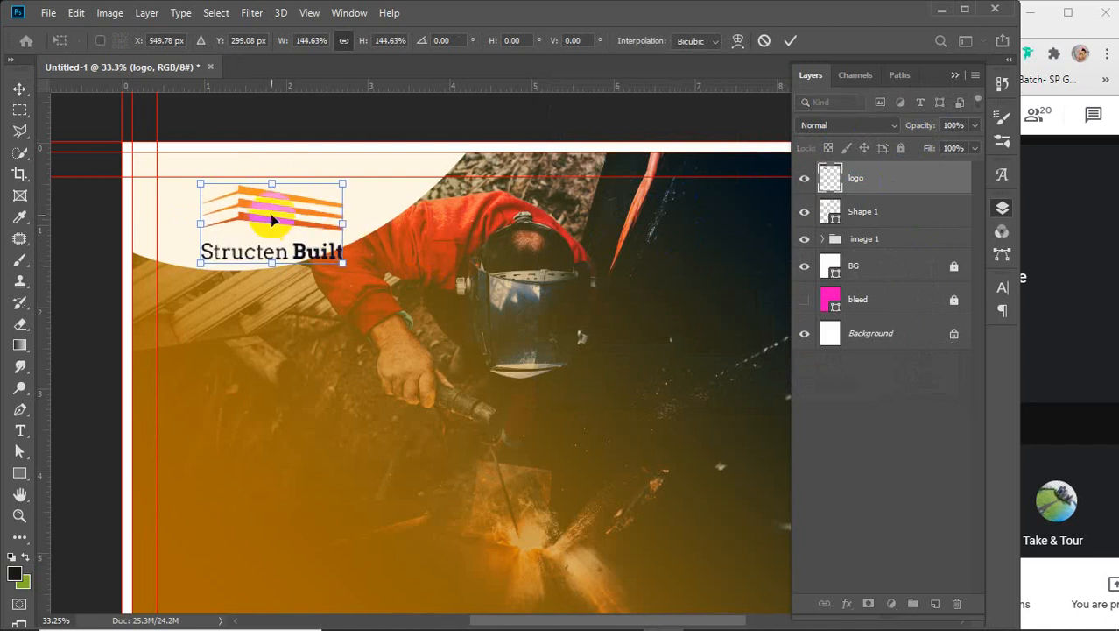
pyautogui.moveTo(267, 219); pyautogui.dragTo(223, 216)
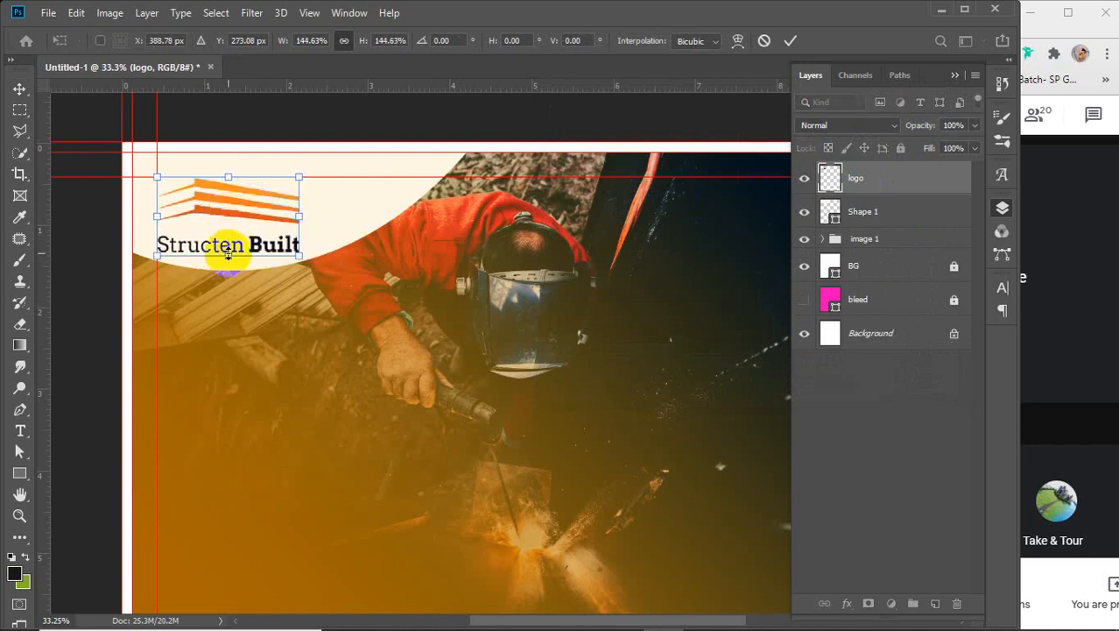
pyautogui.moveTo(227, 251); pyautogui.dragTo(248, 212)
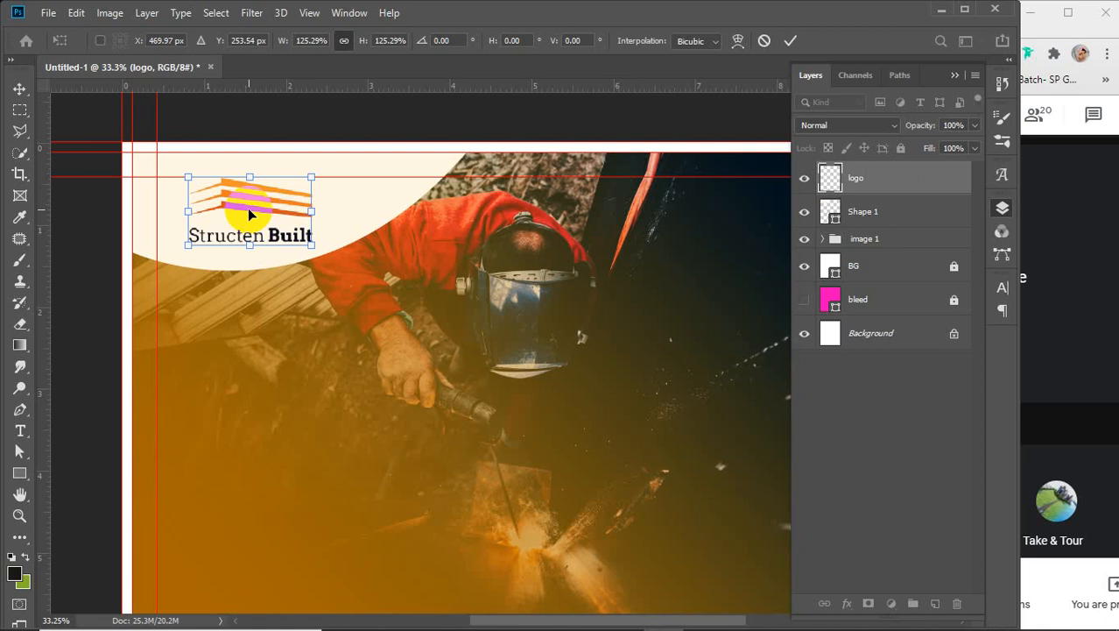
pyautogui.click(790, 40)
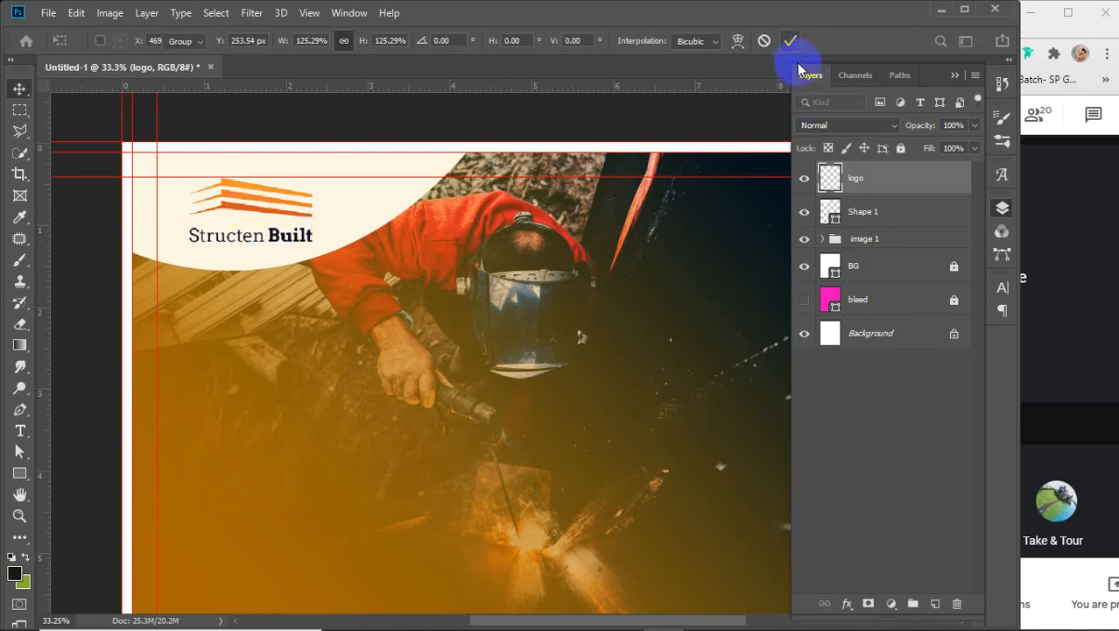
# - Try the logo directly on the dark part of the photo with the cream corner shape hidden, then restore both
pyautogui.click(806, 213)
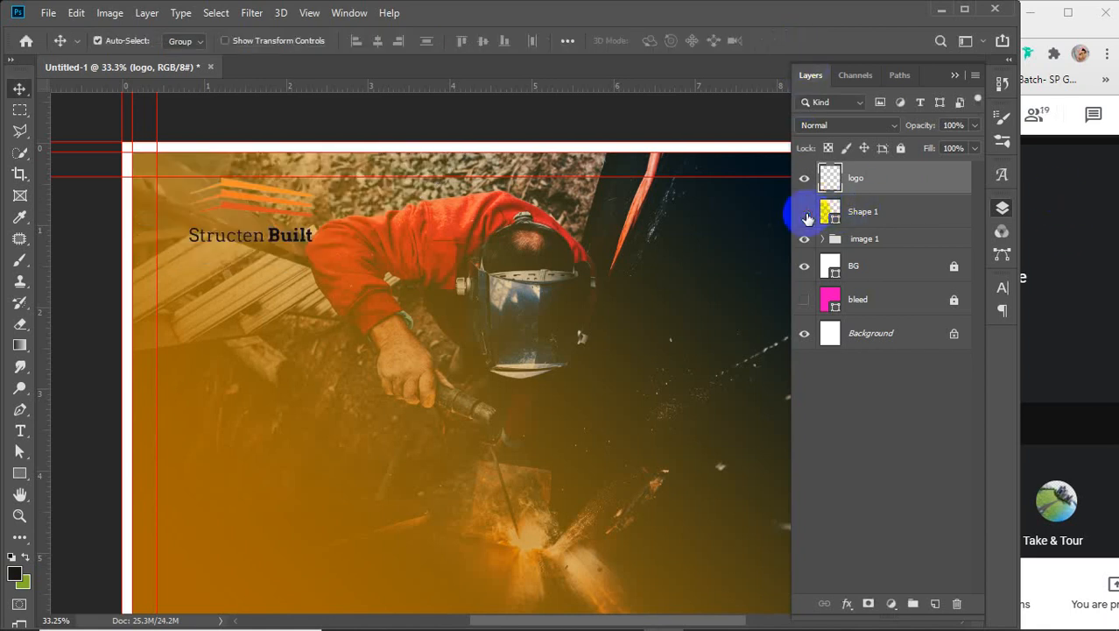
pyautogui.moveTo(260, 204); pyautogui.dragTo(711, 232)
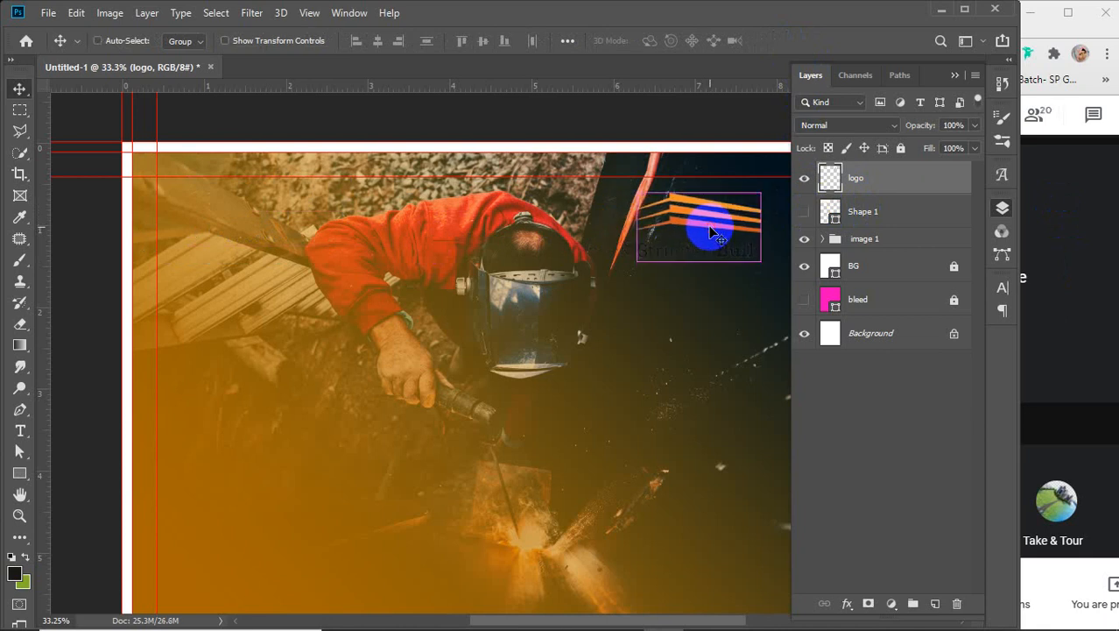
pyautogui.hotkey('ctrl', 'z')
pyautogui.click(804, 211)
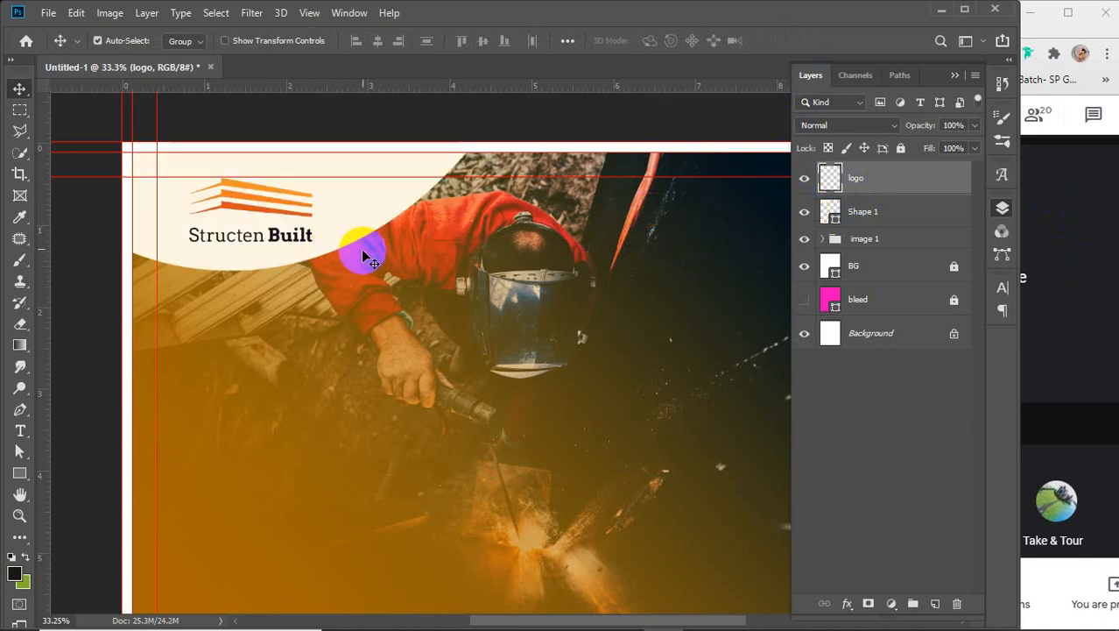
# - Duplicate the cream corner shape layer and rename the copy as "Shape 2"
pyautogui.scroll(-3, 363, 246)
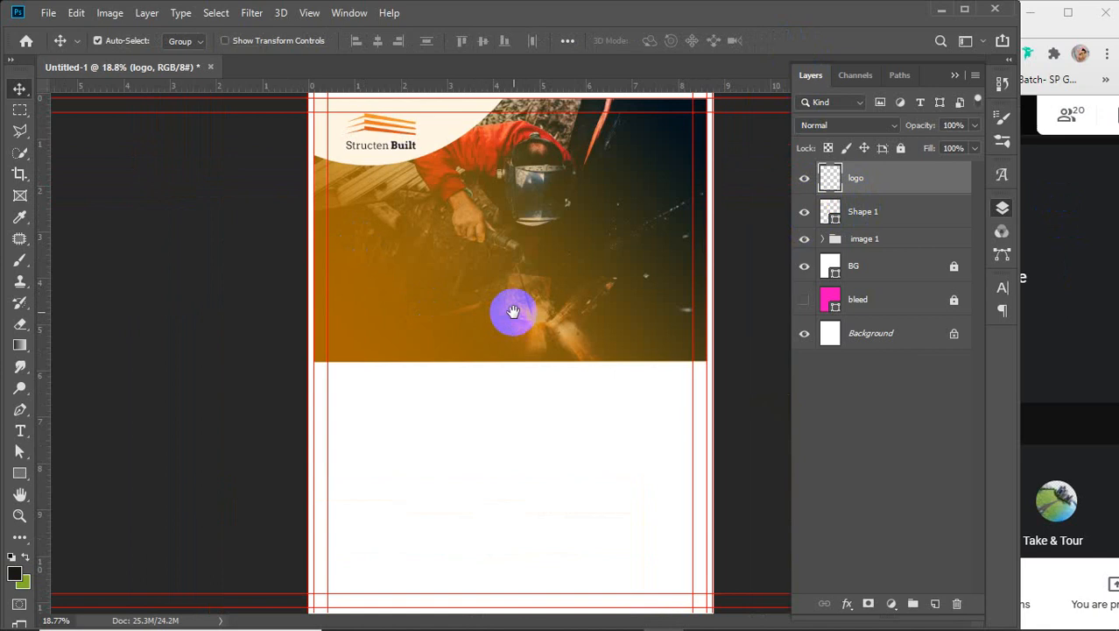
pyautogui.click(880, 208)
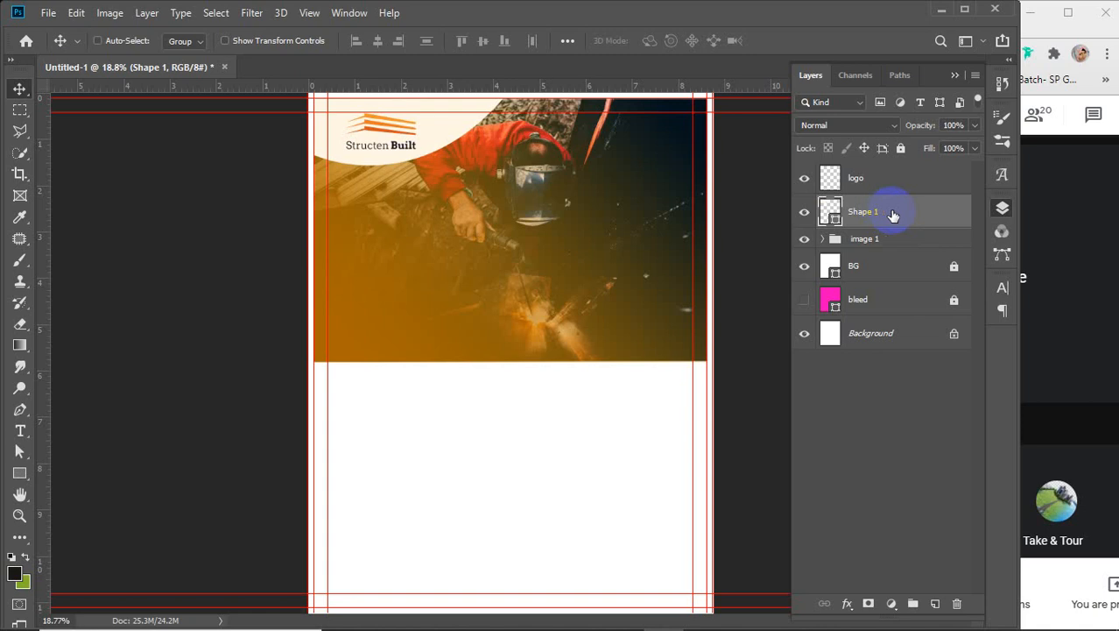
pyautogui.hotkey('ctrl', 'j')
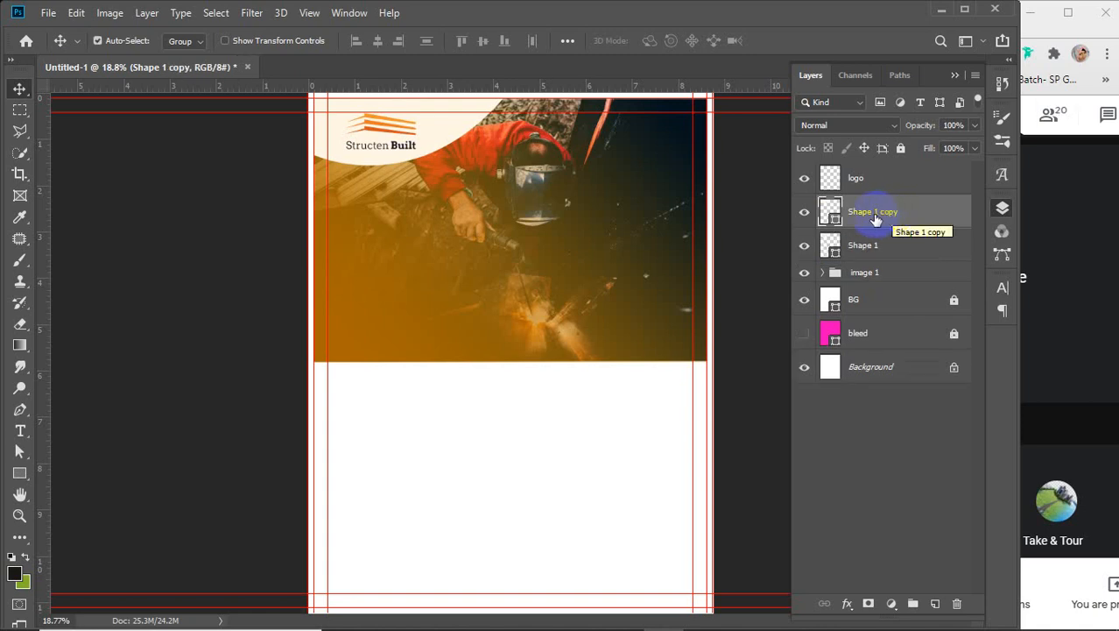
pyautogui.doubleClick(874, 212)
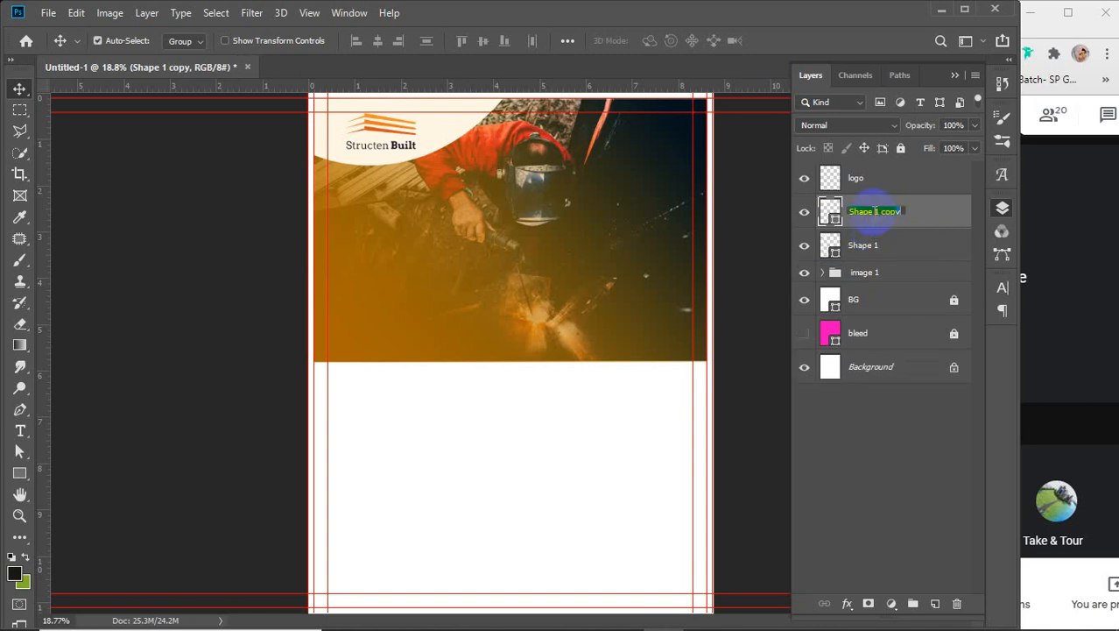
pyautogui.moveTo(874, 211); pyautogui.dragTo(932, 205)
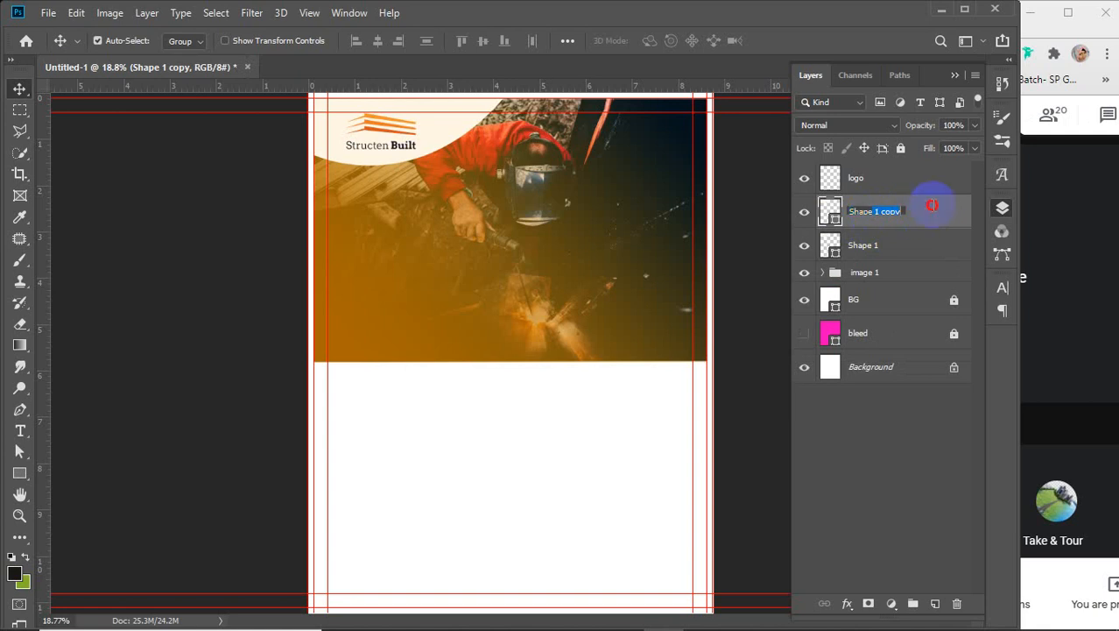
pyautogui.write('2')
pyautogui.press('Return')
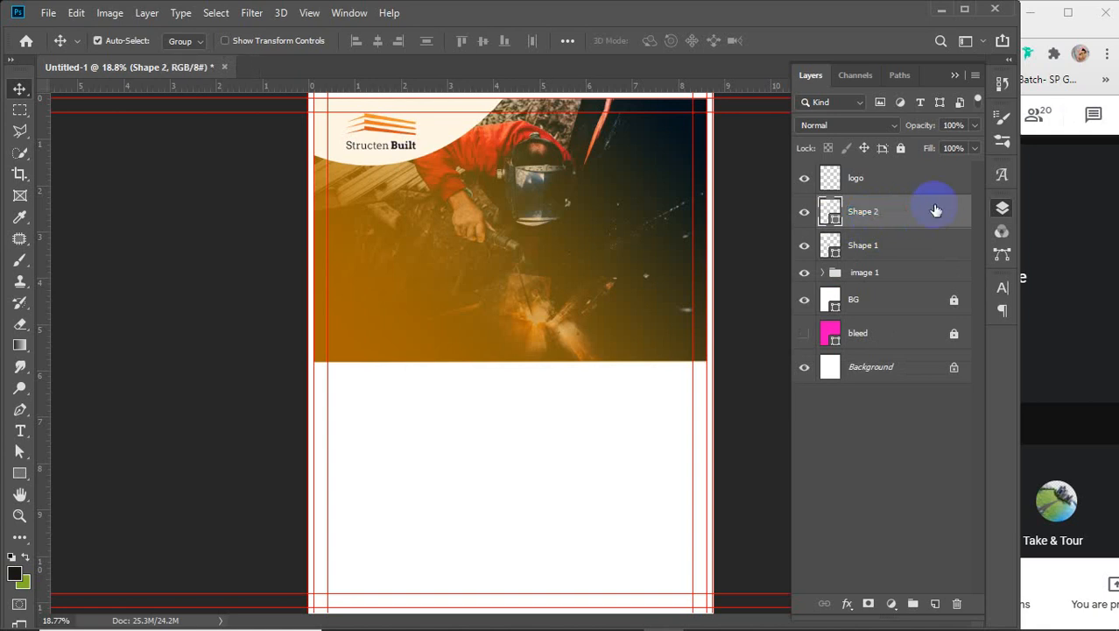
# - Stretch the original Shape 1 downward to about 111% of its height so it extends below the copy
pyautogui.click(885, 246)
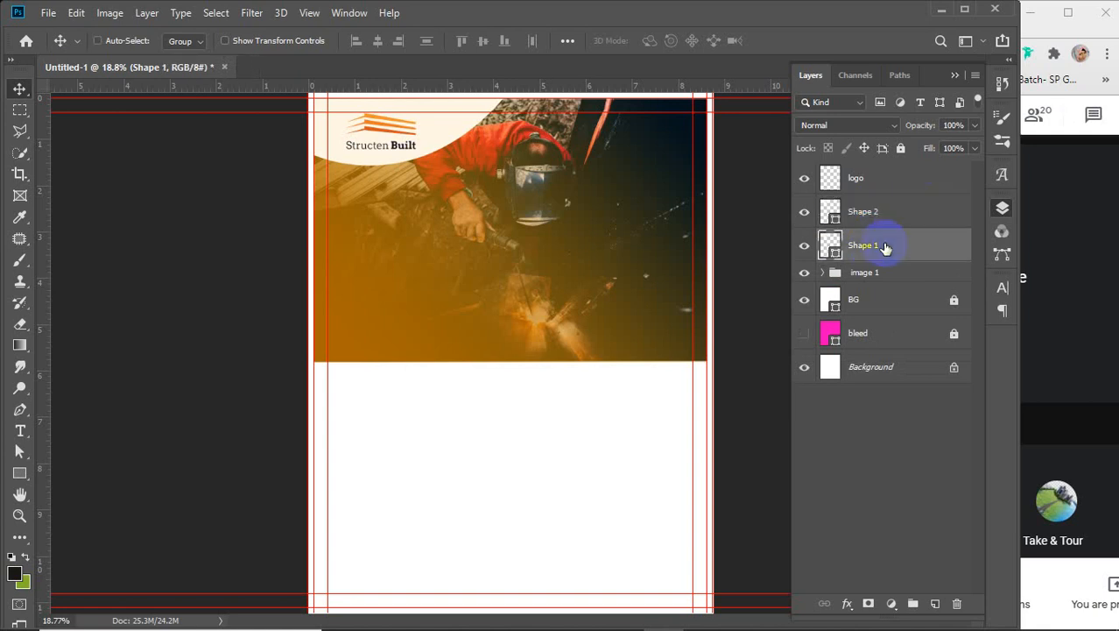
pyautogui.hotkey('ctrl', 't')
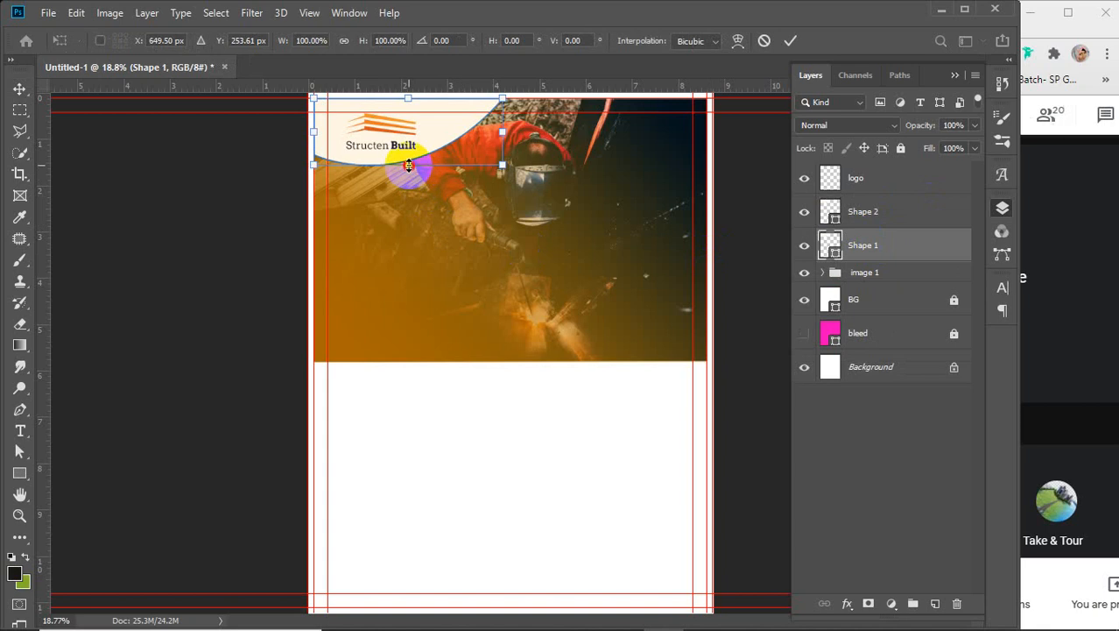
pyautogui.moveTo(406, 167); pyautogui.dragTo(406, 172)
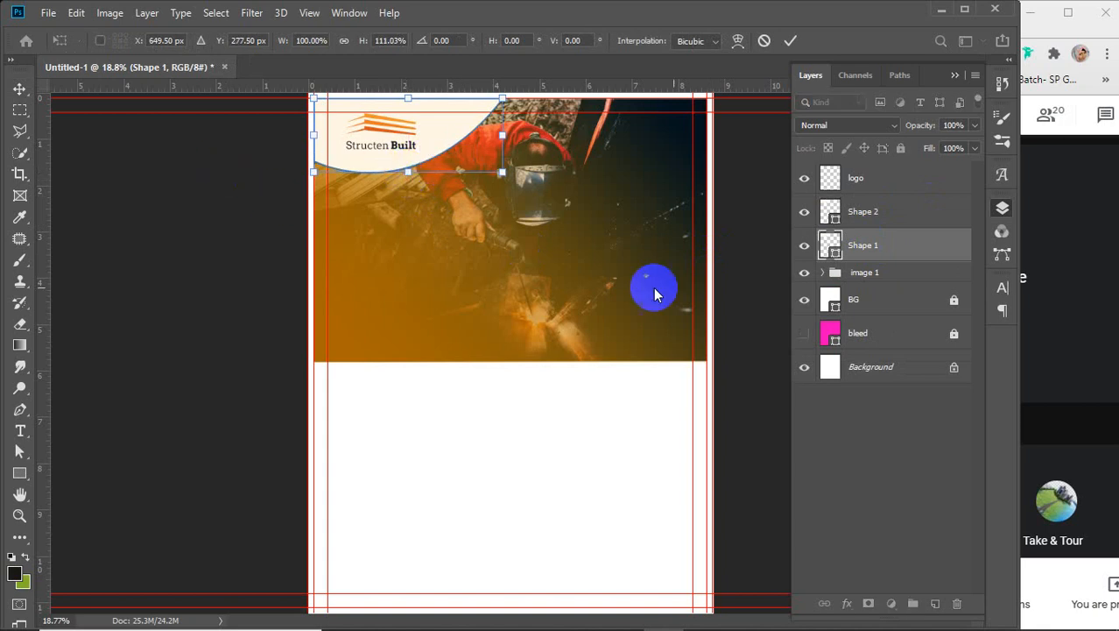
# - Recolor the Shape 1 layer behind the cream corner shape to a light yellow-orange, about #ffe2a3
pyautogui.doubleClick(832, 247)
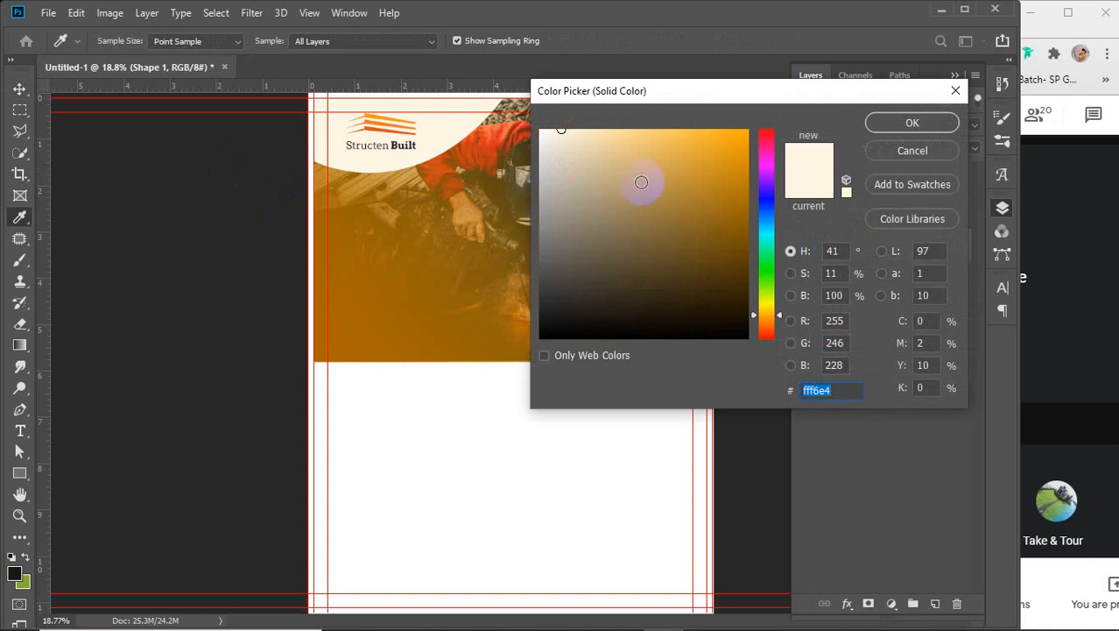
pyautogui.moveTo(574, 144)
pyautogui.mouseDown()
pyautogui.moveTo(580, 125)
pyautogui.moveTo(614, 124)
pyautogui.moveTo(629, 136)
pyautogui.mouseUp()
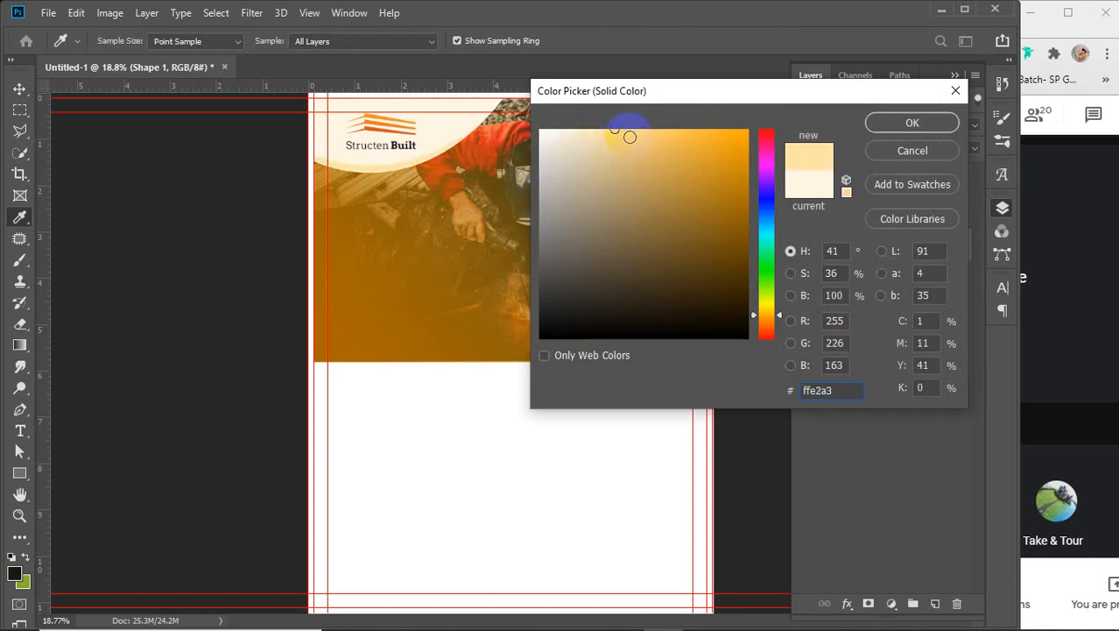
pyautogui.click(932, 123)
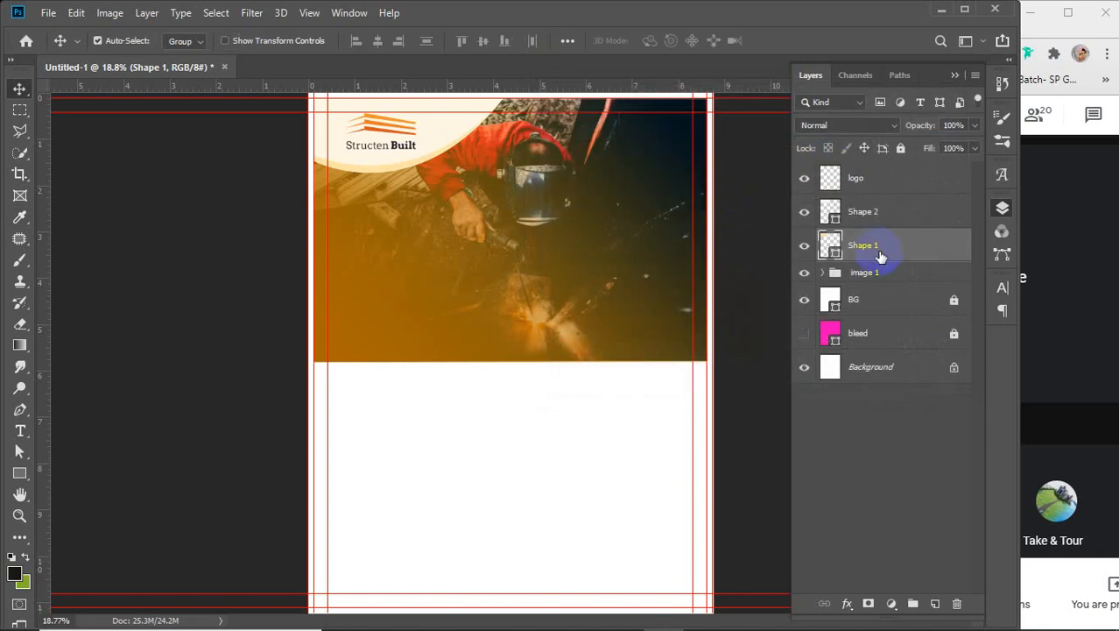
# - Group the logo, Shape 2 and Shape 1 layers and name the group "logo with shape"
pyautogui.click(894, 218)
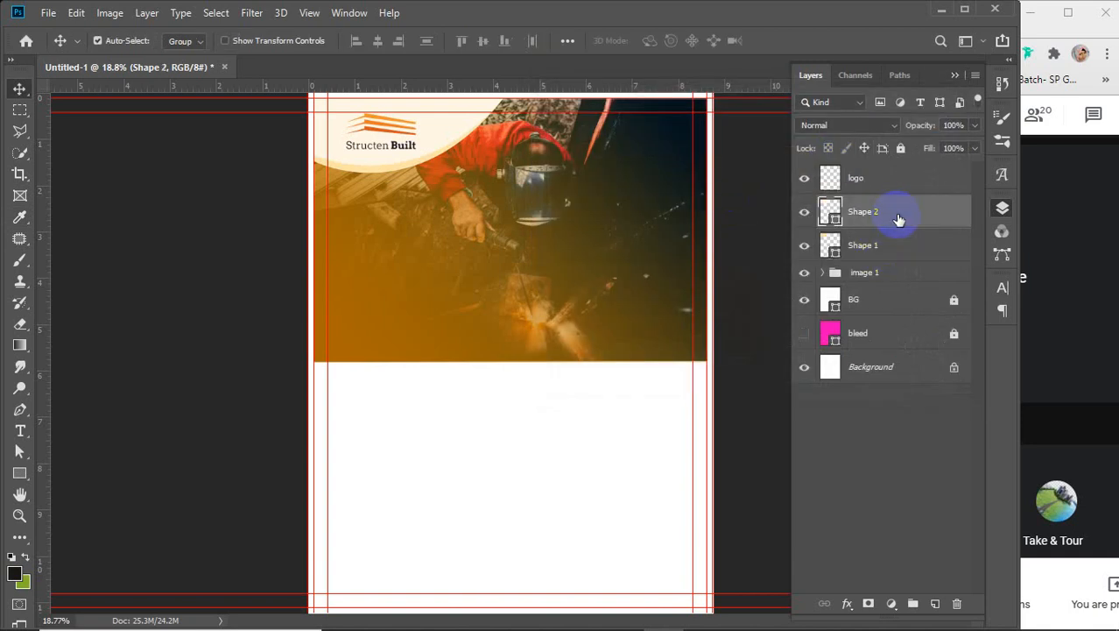
pyautogui.keyDown('shift'); pyautogui.click(899, 243); pyautogui.keyUp('shift')
pyautogui.keyDown('shift'); pyautogui.click(888, 184); pyautogui.keyUp('shift')
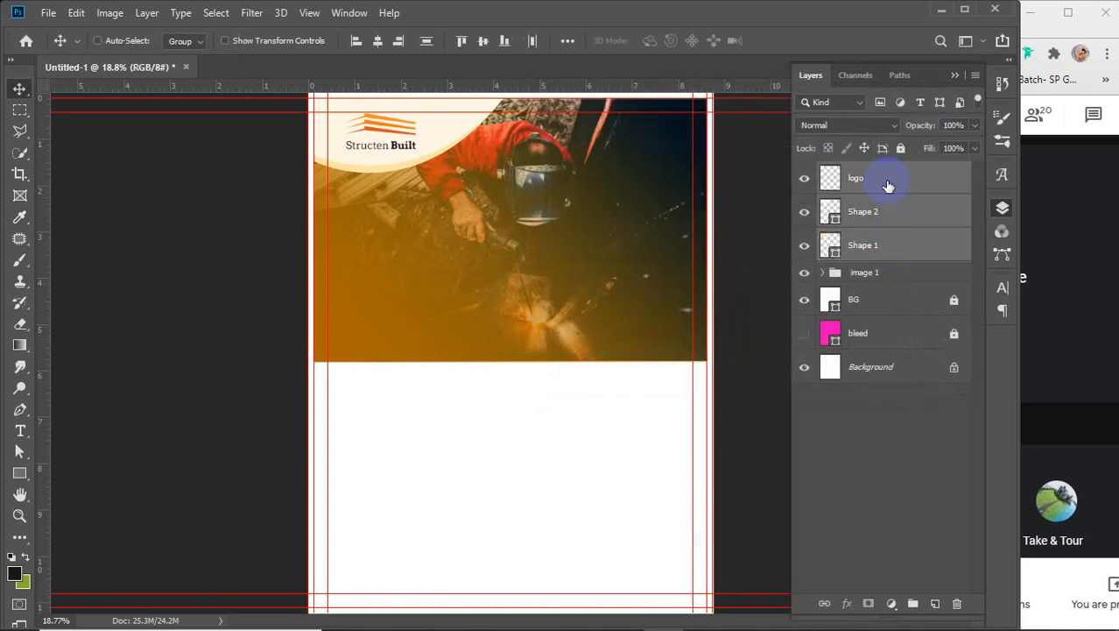
pyautogui.hotkey('ctrl', 'g')
pyautogui.doubleClick(866, 171)
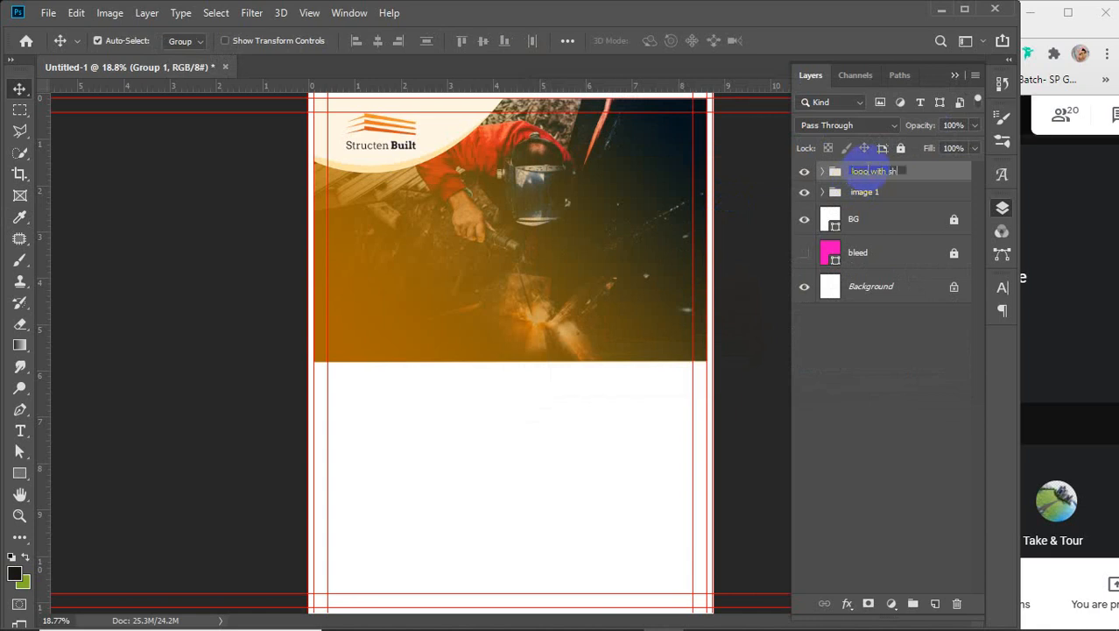
pyautogui.write('logo with shape')
pyautogui.press('Return')
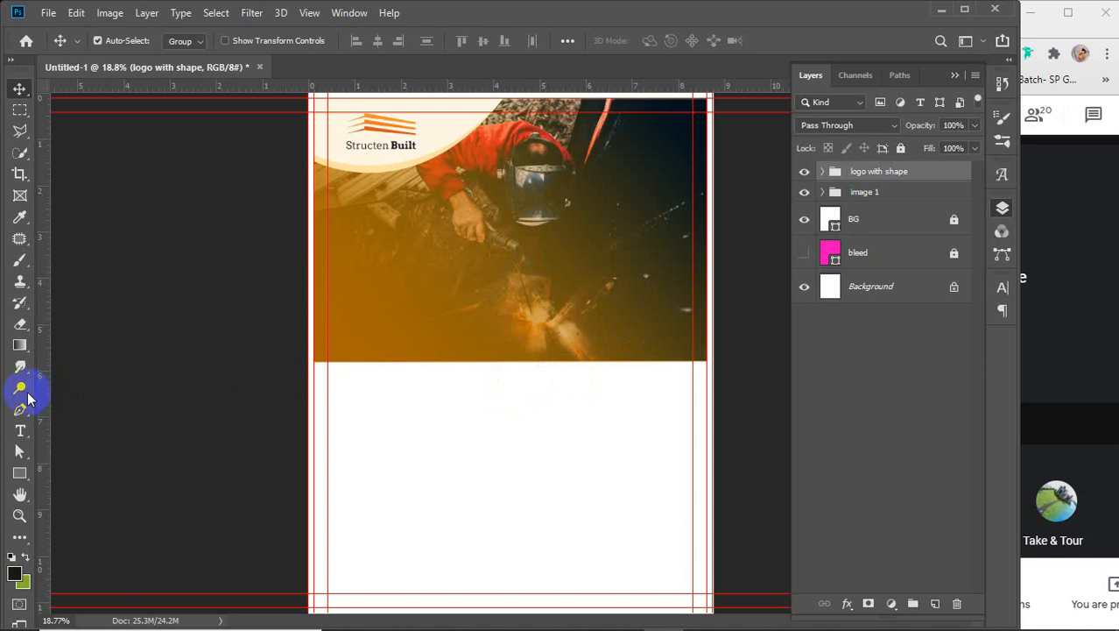
# - Add the text "Business" on the white area below the photo in Montserrat Alternates Bold at 54 pt
pyautogui.click(20, 431)
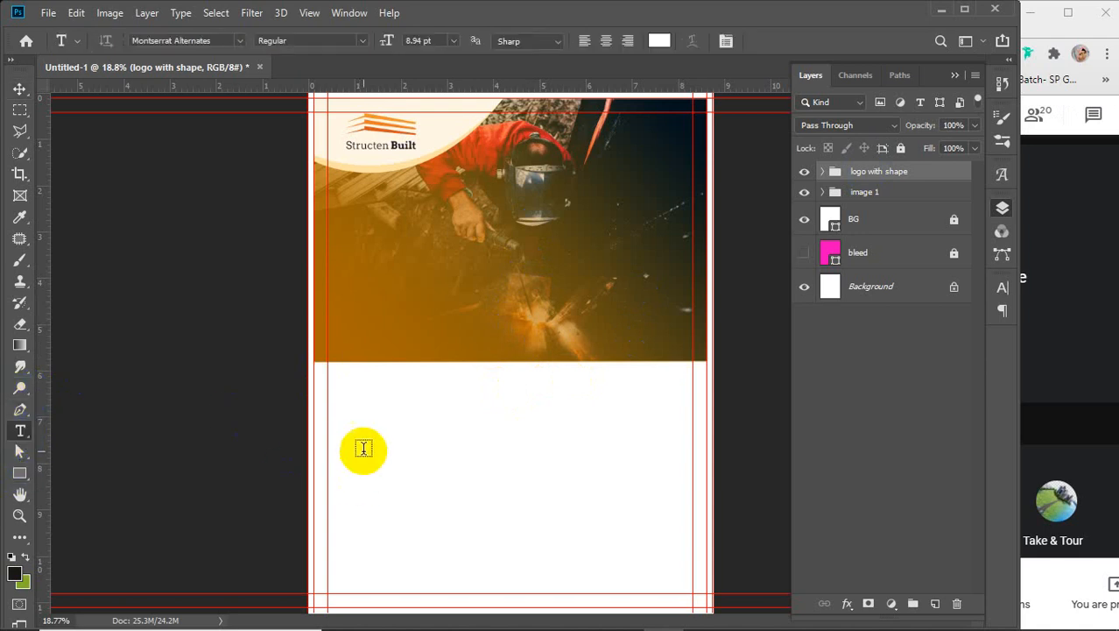
pyautogui.click(364, 445)
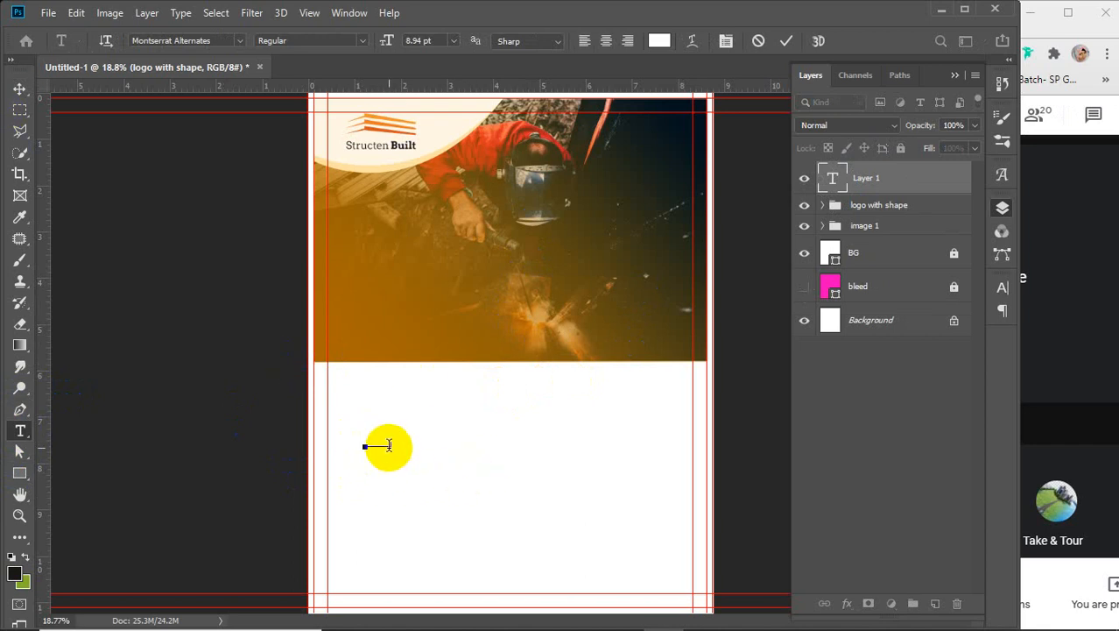
pyautogui.moveTo(390, 444); pyautogui.dragTo(329, 445)
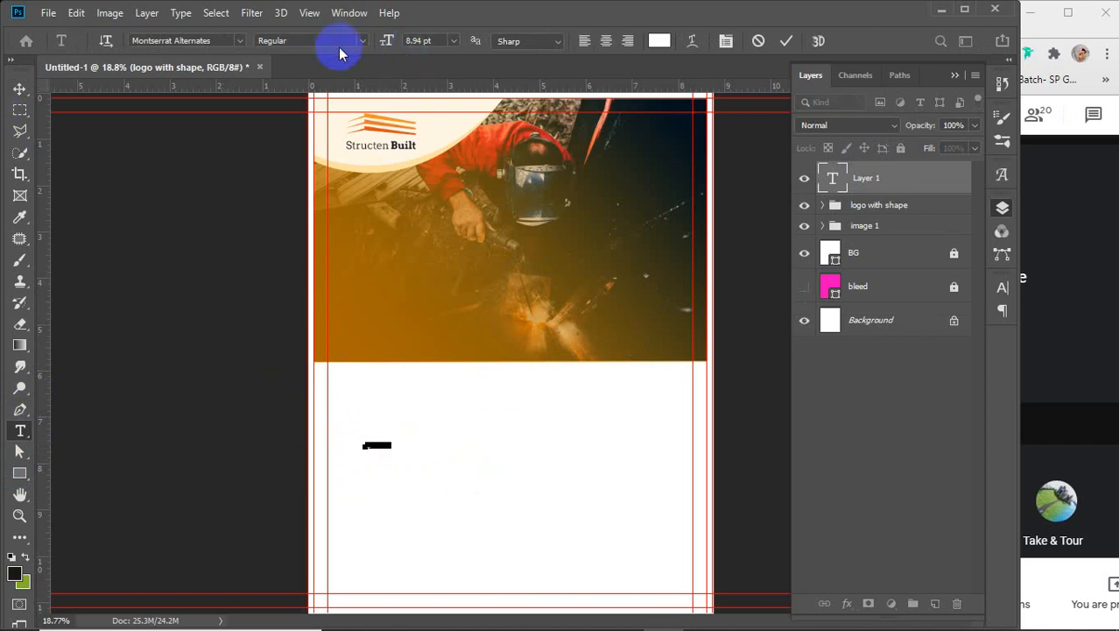
pyautogui.click(366, 43)
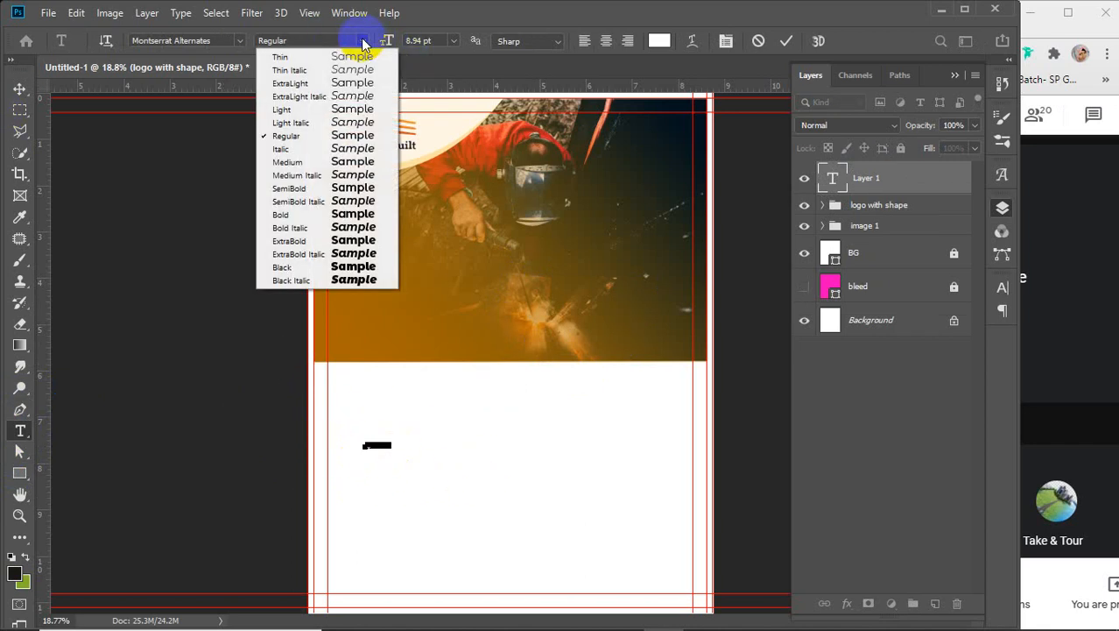
pyautogui.click(302, 217)
pyautogui.click(427, 39)
pyautogui.scroll(20, 427, 40)
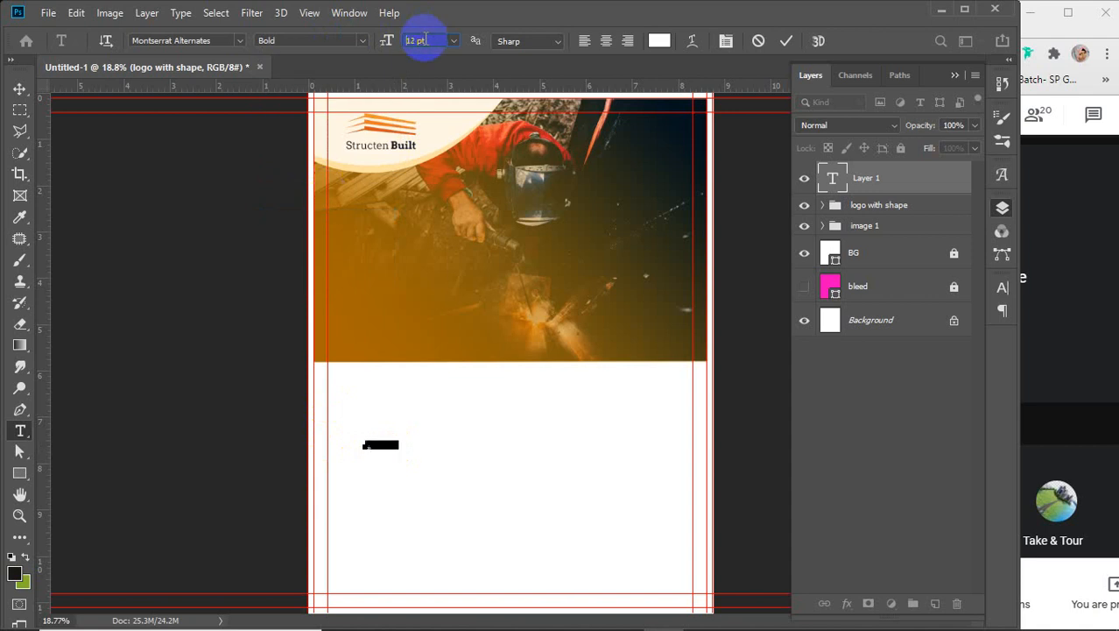
pyautogui.scroll(20, 420, 38)
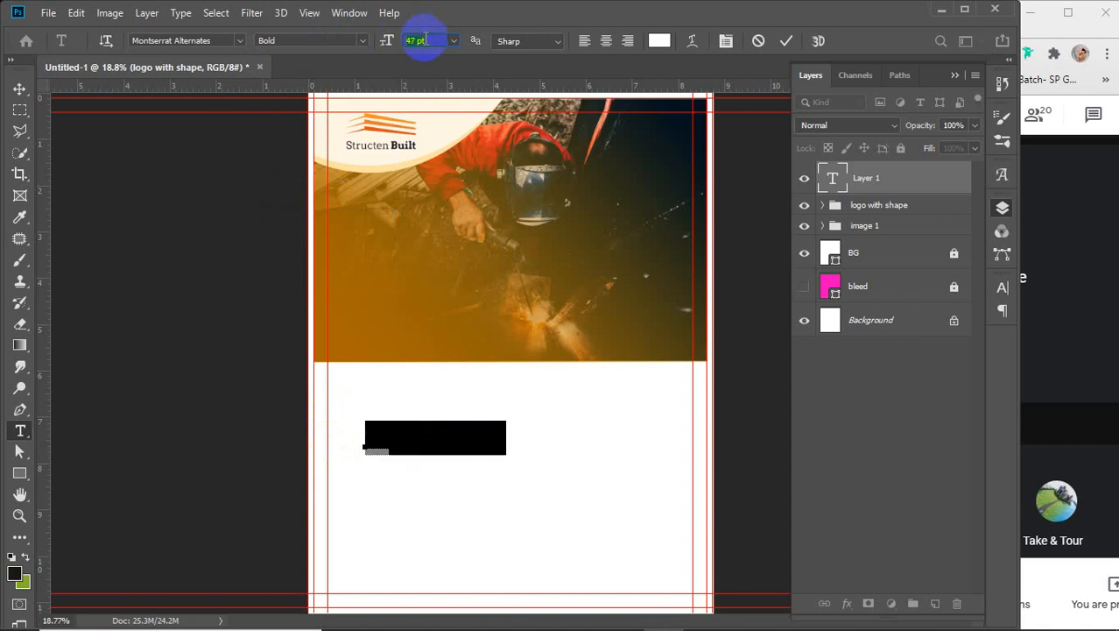
# - Set the "Business" text color to black, #000000
pyautogui.click(657, 42)
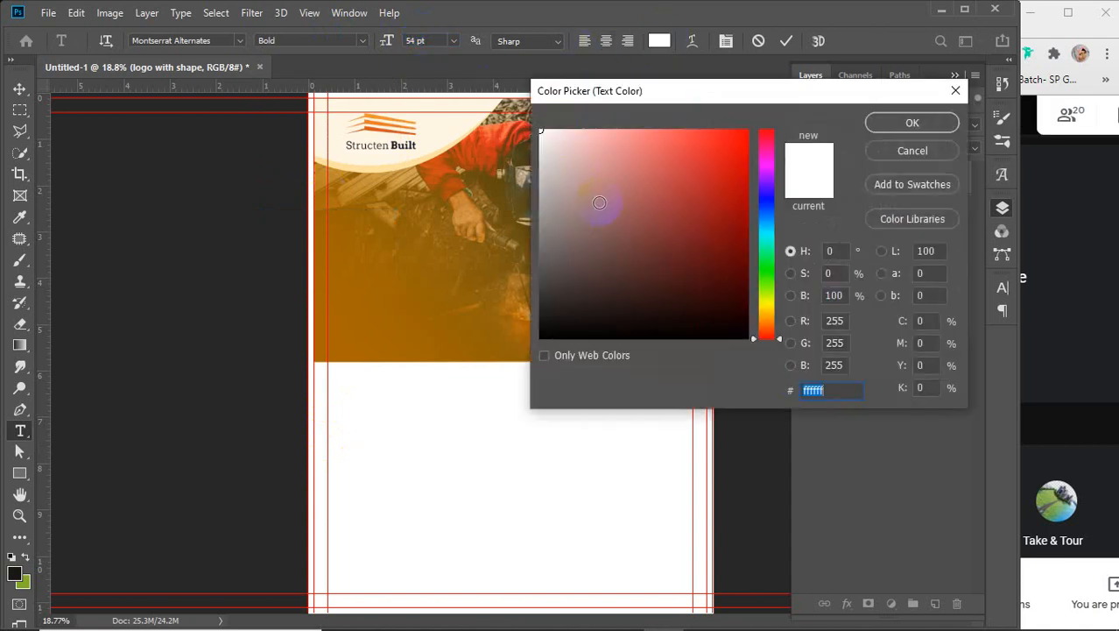
pyautogui.click(493, 342)
pyautogui.click(932, 124)
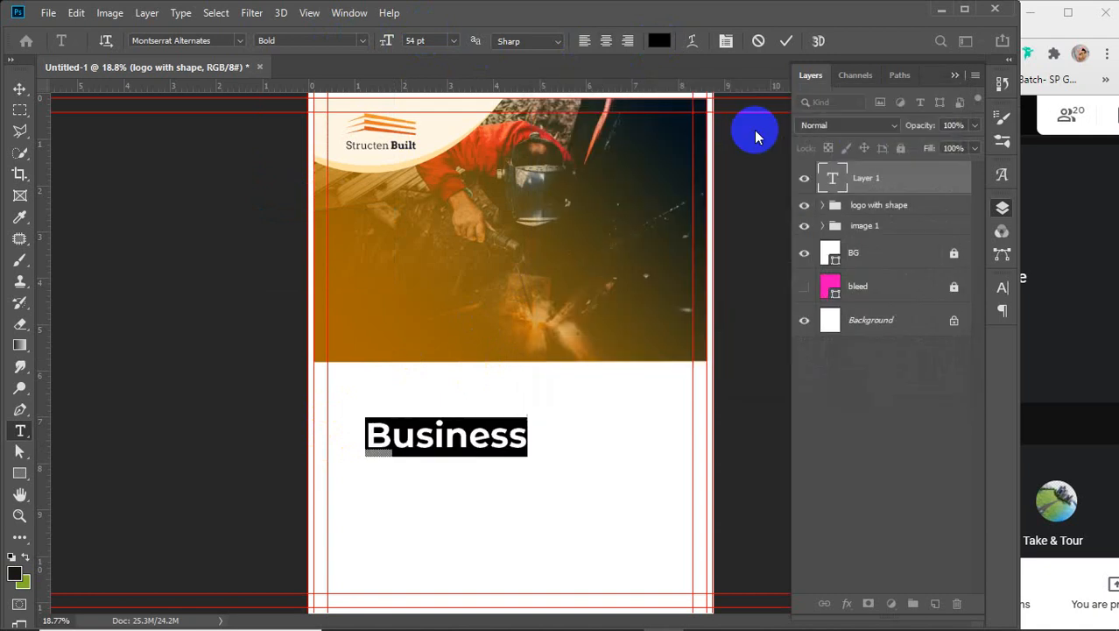
pyautogui.click(661, 44)
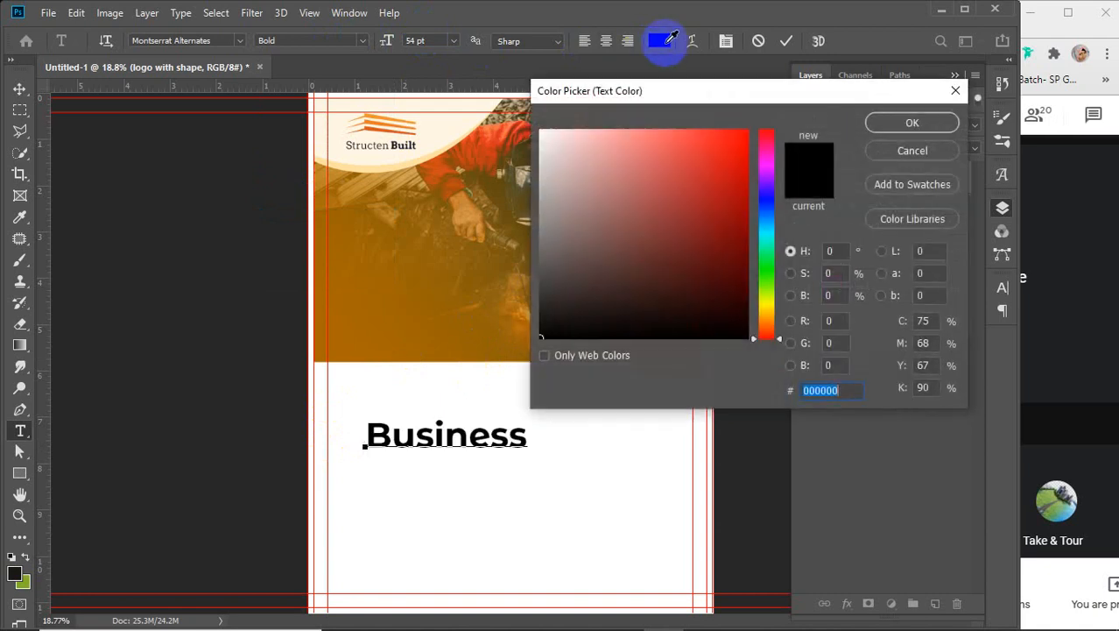
pyautogui.click(911, 122)
# - Enlarge the "Business" text to 65 pt and commit the text edit
pyautogui.click(438, 39)
pyautogui.press('Up')
pyautogui.press('Up')
pyautogui.press('Up')
pyautogui.press('Up')
pyautogui.press('Up')
pyautogui.press('Up')
pyautogui.press('Up')
pyautogui.press('Up')
pyautogui.press('Up')
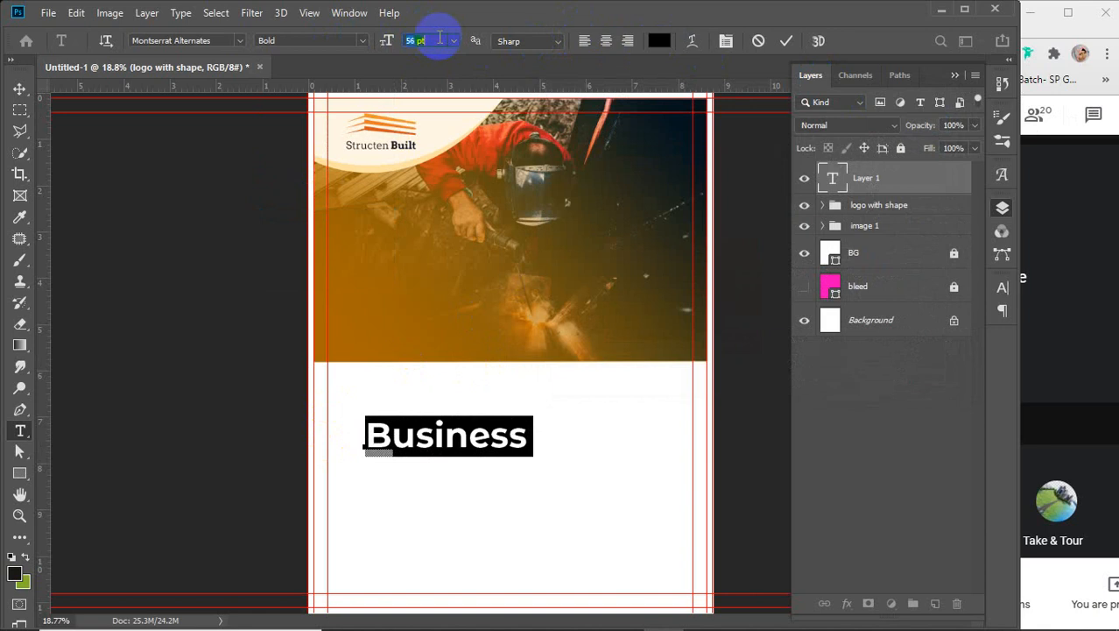
pyautogui.press('Up')
pyautogui.press('Up')
pyautogui.press('Up')
pyautogui.press('Up')
pyautogui.press('Up')
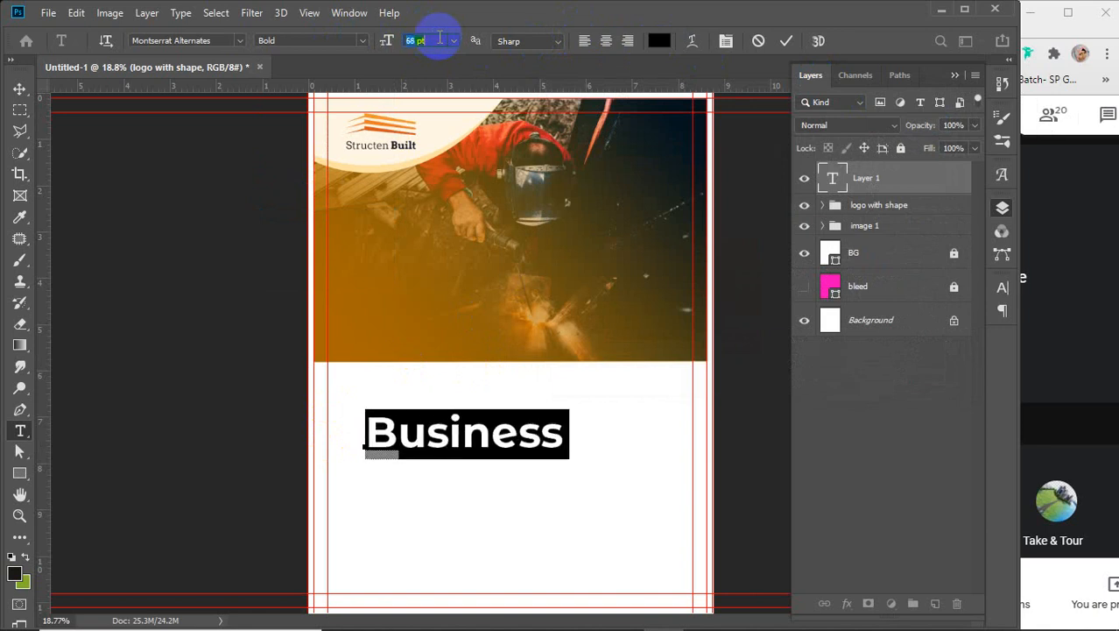
pyautogui.press('Down')
pyautogui.press('Down')
pyautogui.press('Down')
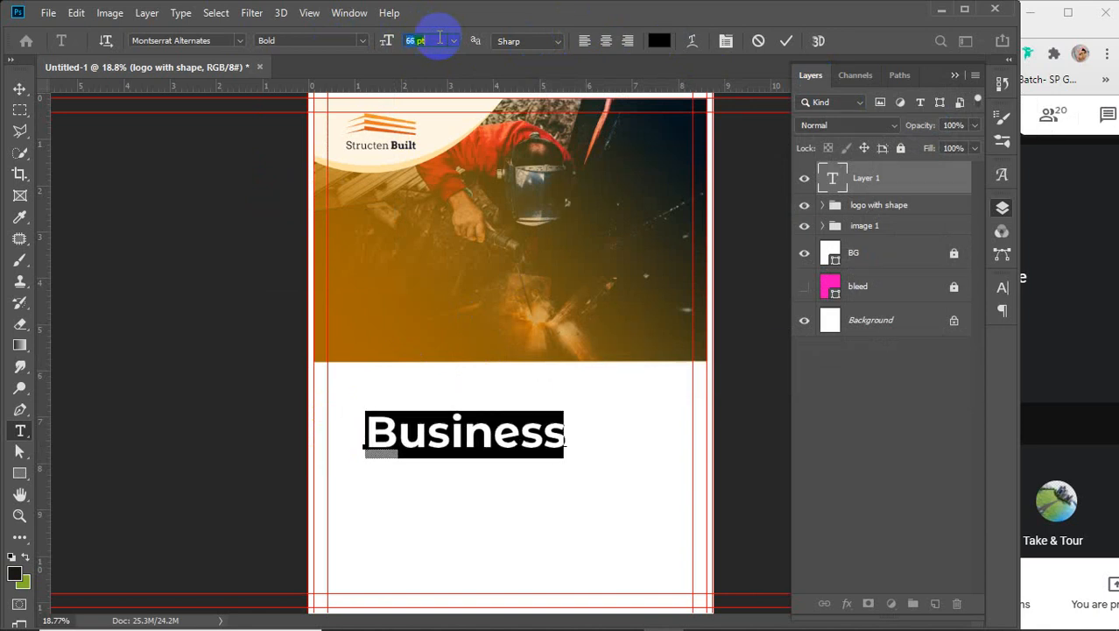
pyautogui.click(785, 40)
# - Move the "Business" text onto the lower part of the photo, starting at the left margin guide, and recolor it white, #ffffff
pyautogui.click(19, 89)
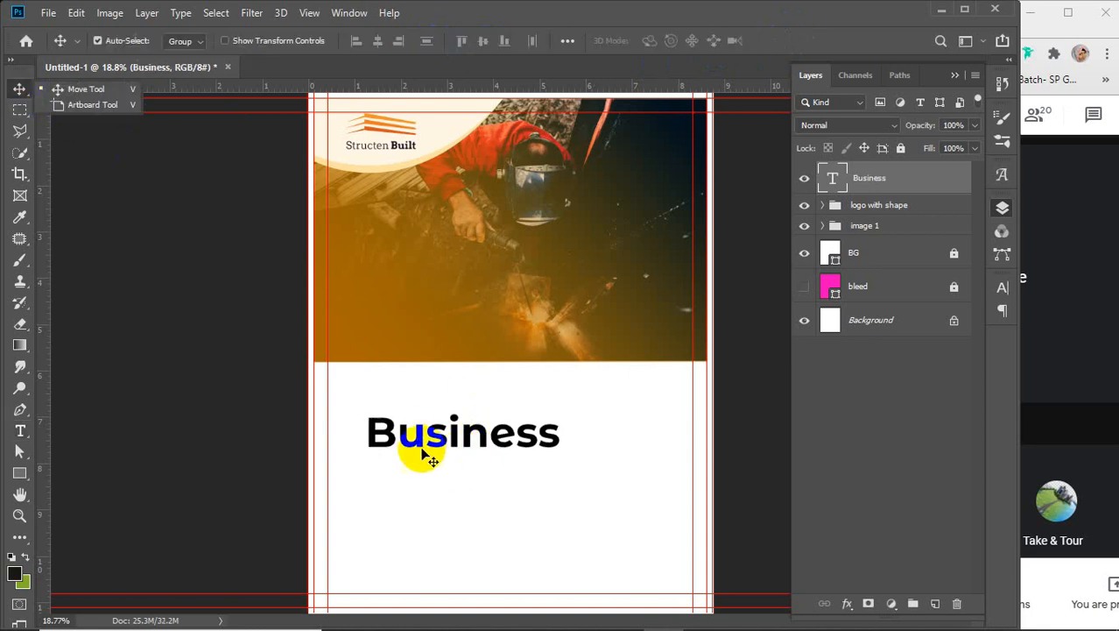
pyautogui.moveTo(422, 444); pyautogui.dragTo(380, 277)
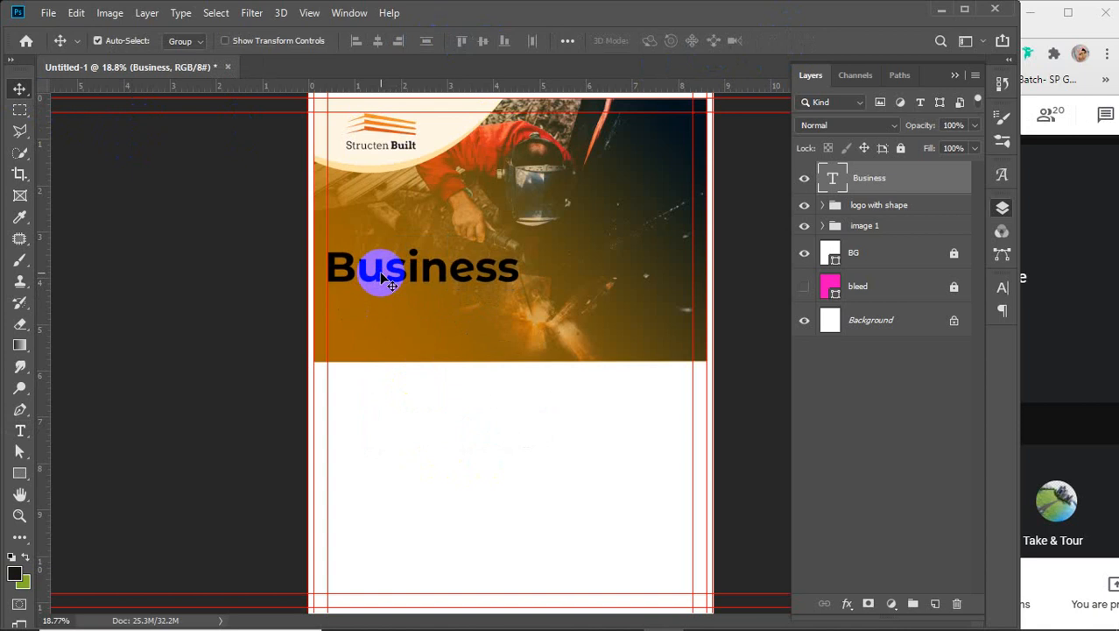
pyautogui.doubleClick(836, 182)
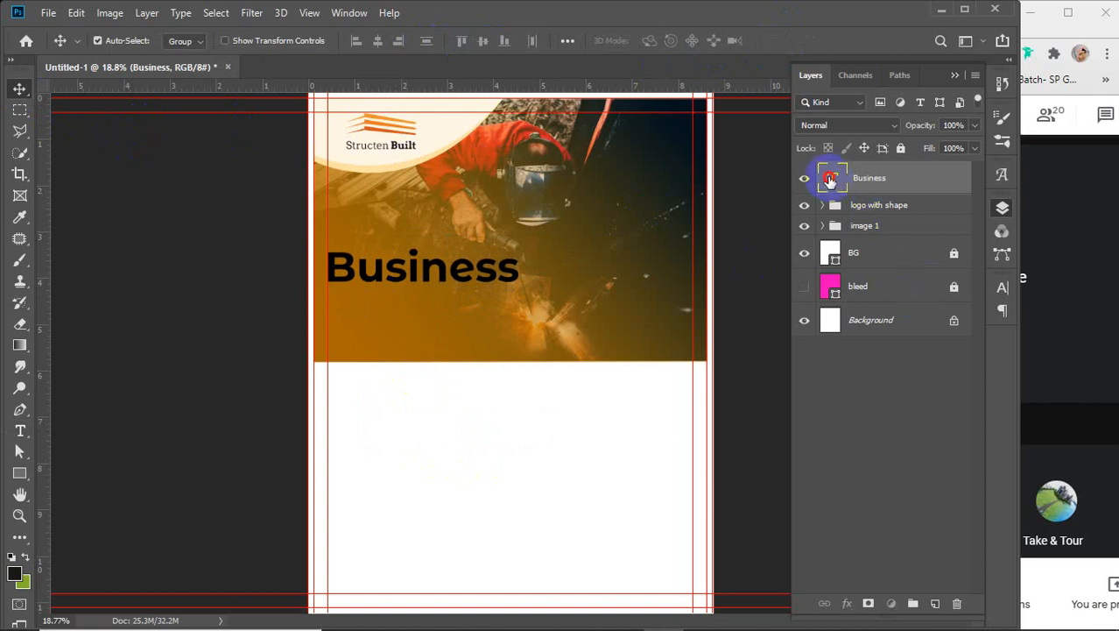
pyautogui.click(659, 40)
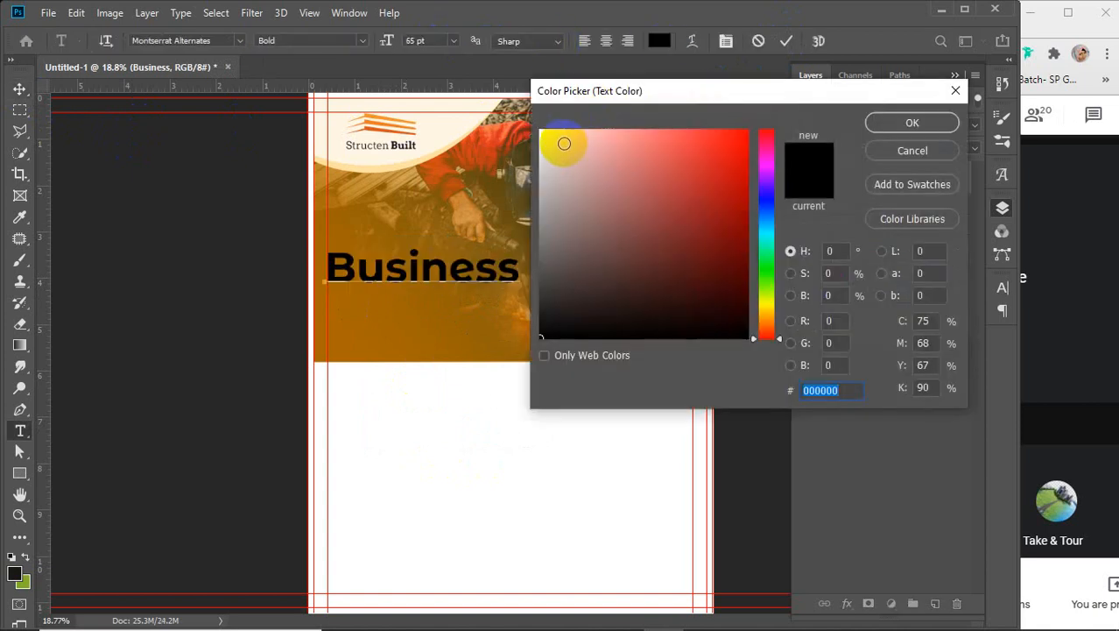
pyautogui.click(541, 131)
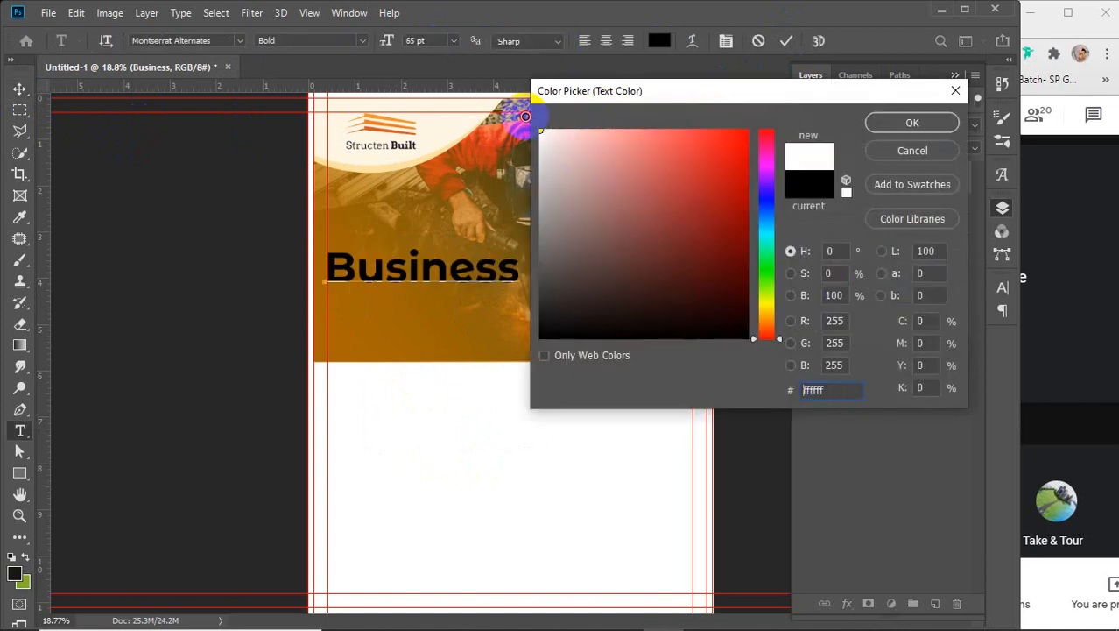
pyautogui.click(910, 122)
pyautogui.click(782, 40)
# - Duplicate the "Business" text directly beneath the original and change the copy's wording to "HEADLINE"
pyautogui.press('v')
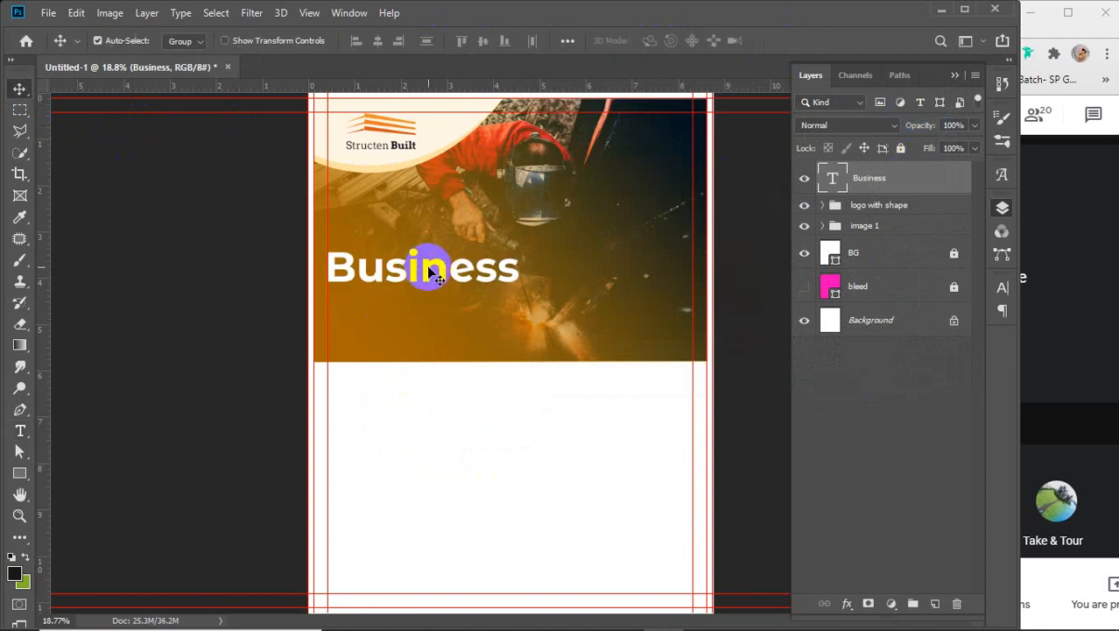
pyautogui.moveTo(425, 268); pyautogui.dragTo(423, 316)
pyautogui.click(20, 430)
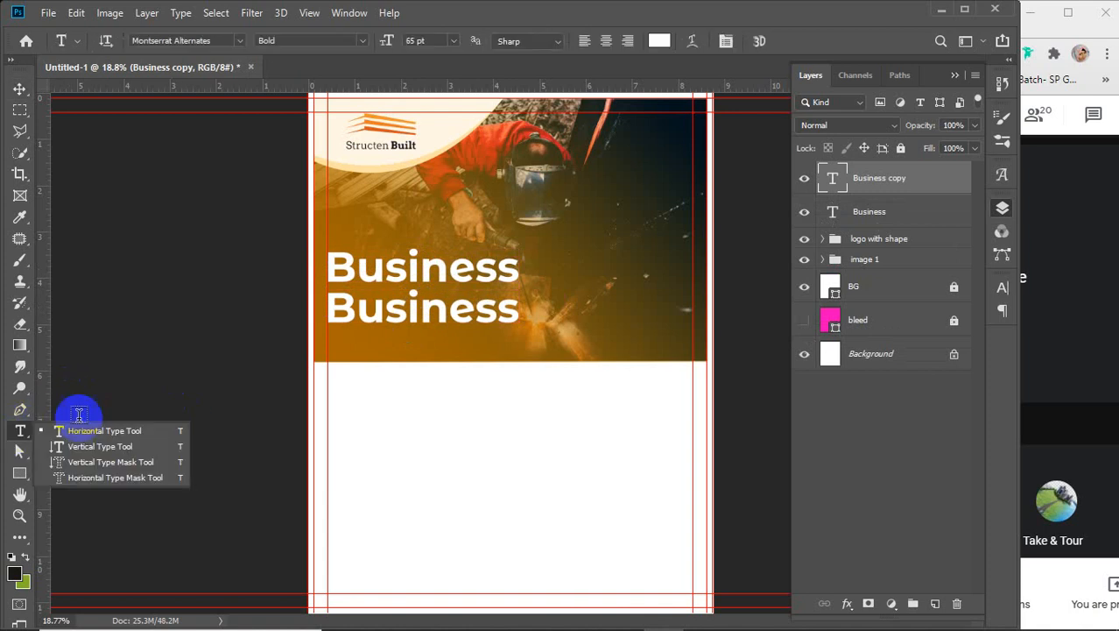
pyautogui.moveTo(331, 313); pyautogui.dragTo(651, 319)
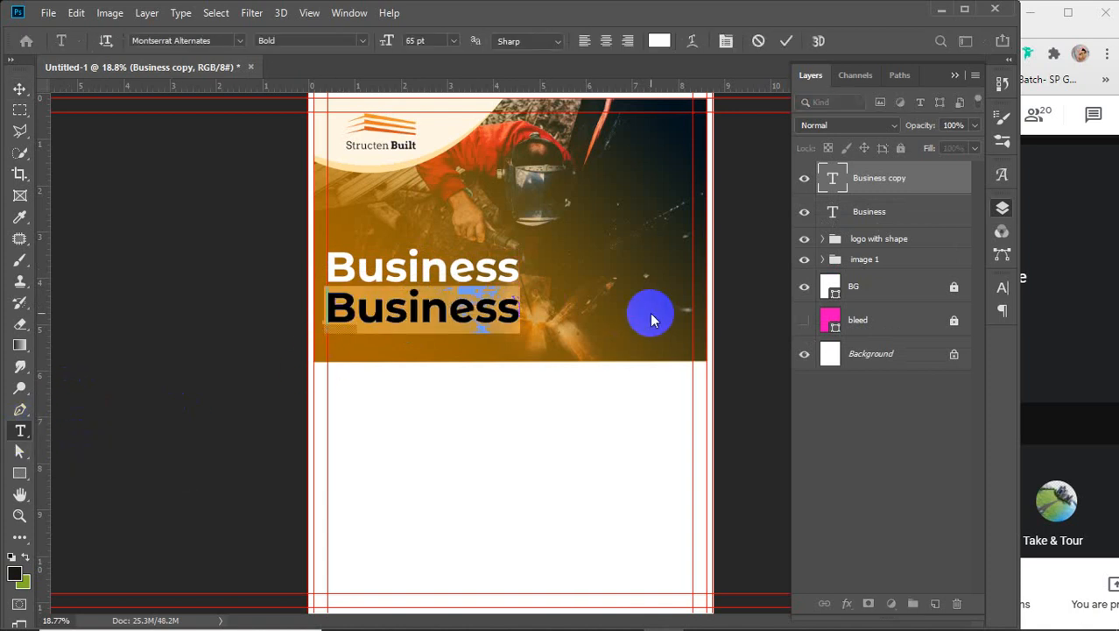
pyautogui.write('H')
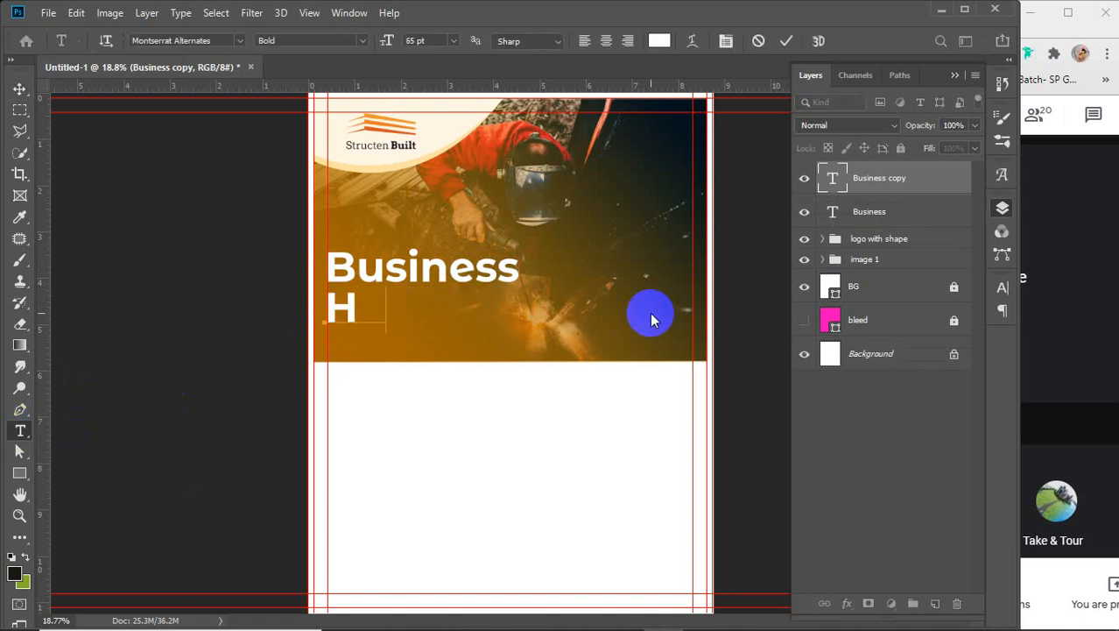
pyautogui.write('EAD')
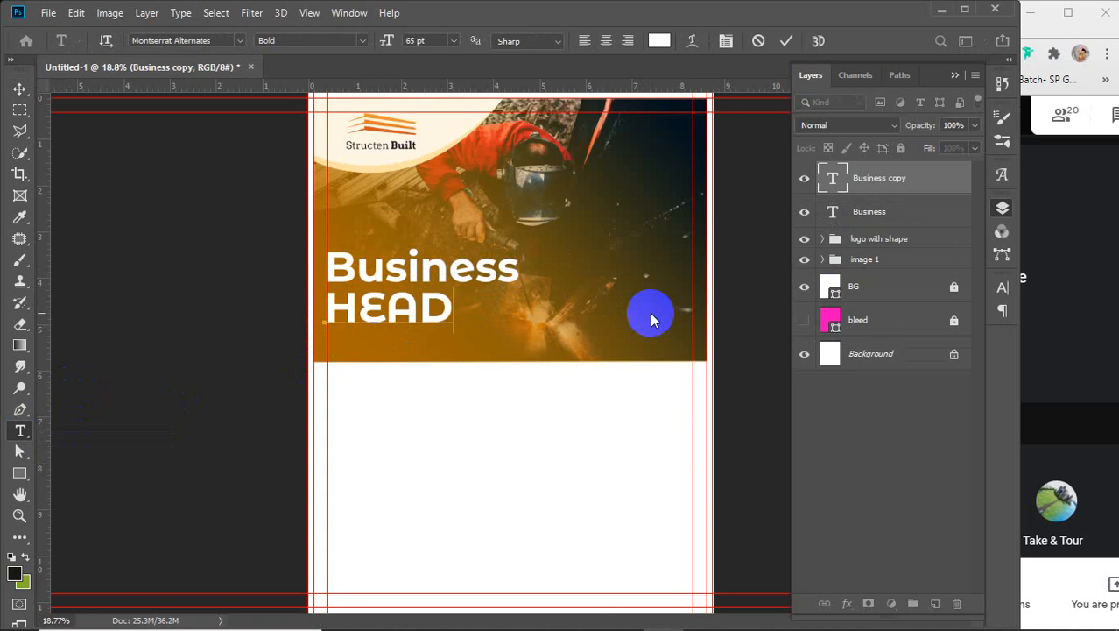
pyautogui.write('LINE')
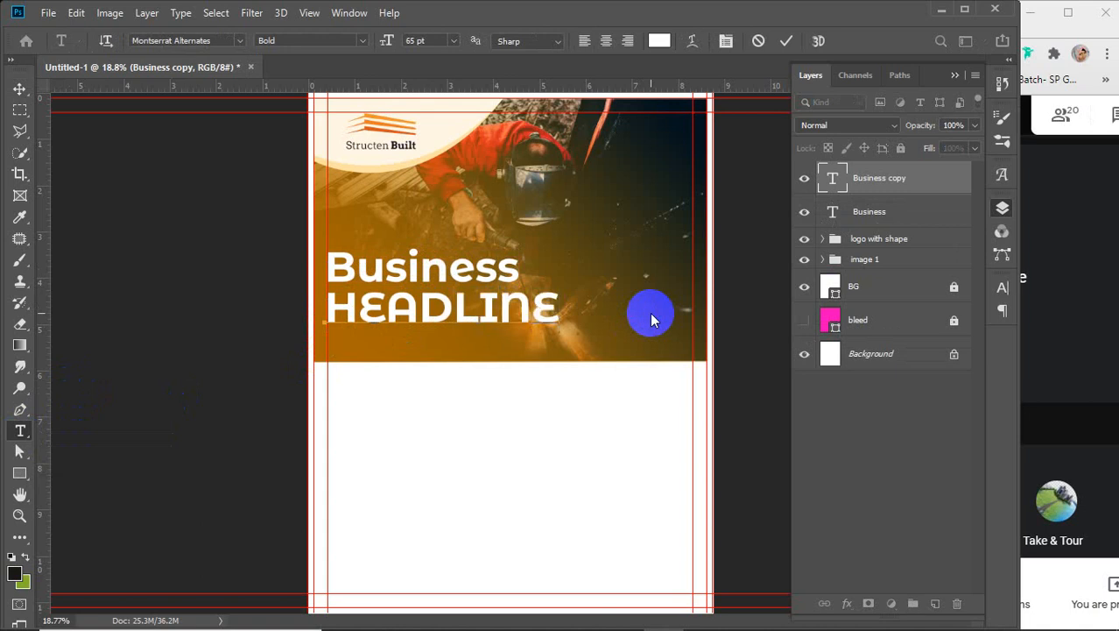
# - Change the font of the "HEADLINE" text to Montserrat in the Medium style
pyautogui.moveTo(557, 305); pyautogui.dragTo(295, 315)
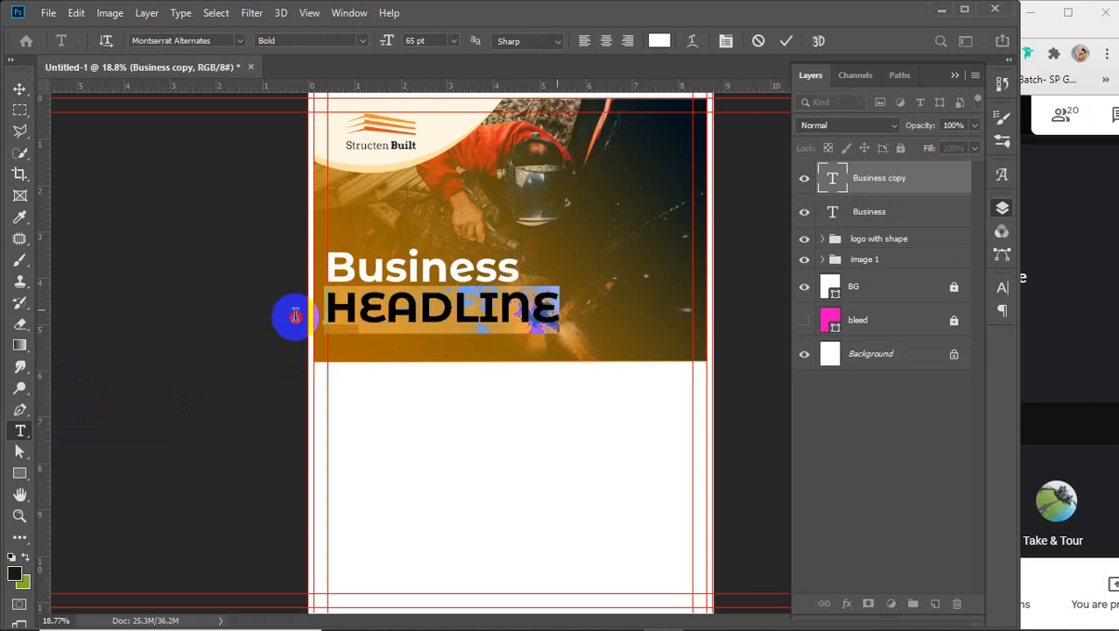
pyautogui.click(237, 44)
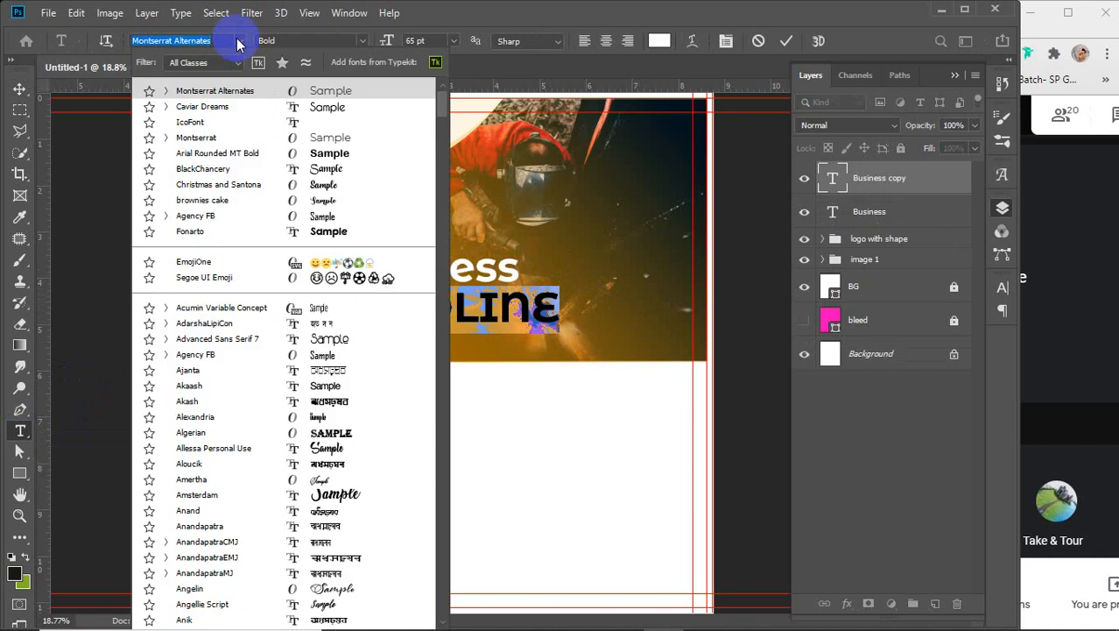
pyautogui.click(232, 139)
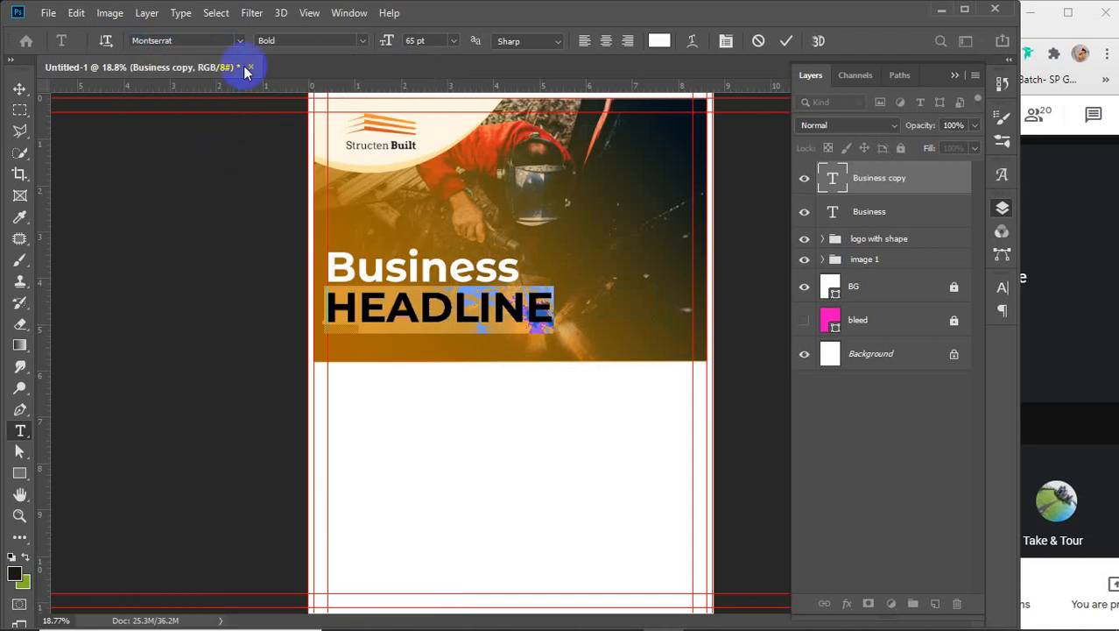
pyautogui.click(365, 40)
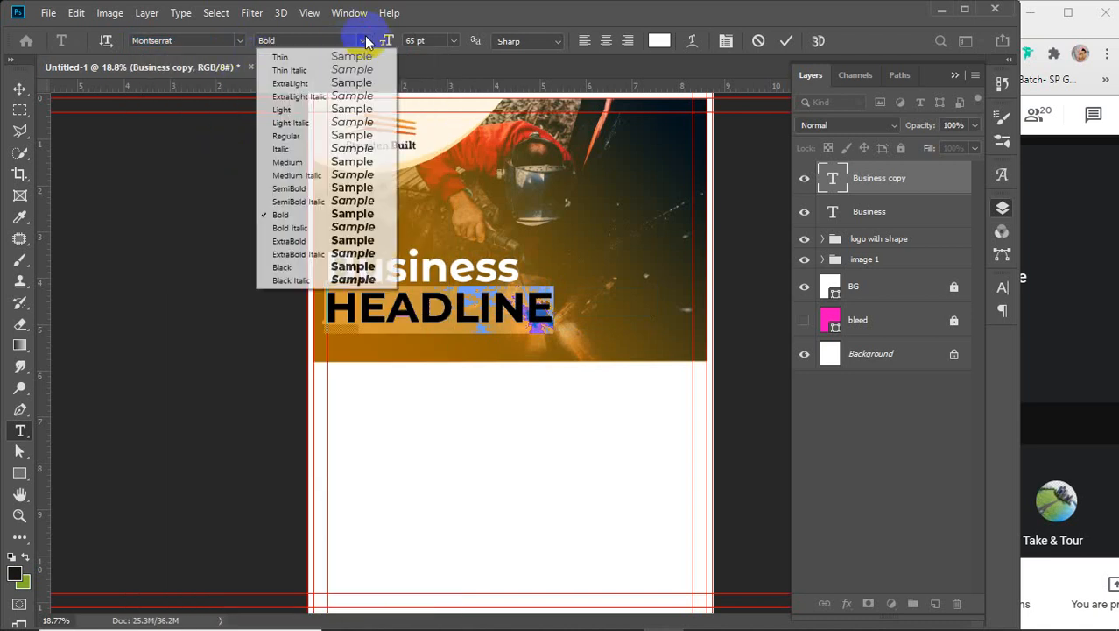
pyautogui.click(303, 163)
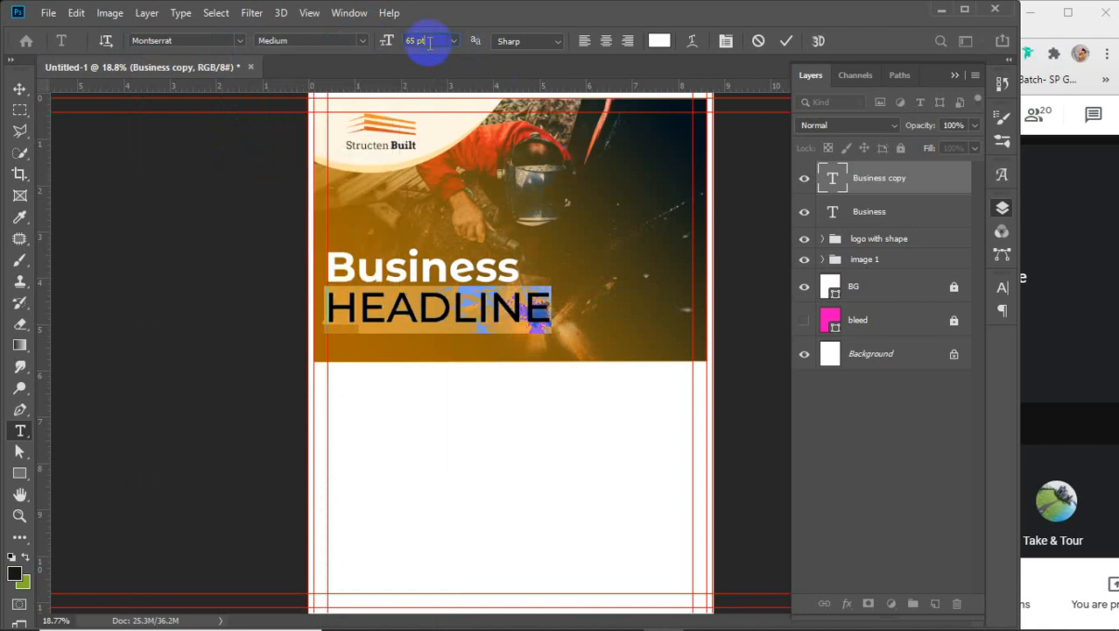
# - Enlarge the "HEADLINE" text to 68 pt, commit the edit and deselect the layer
pyautogui.press('Up')
pyautogui.press('Up')
pyautogui.press('Up')
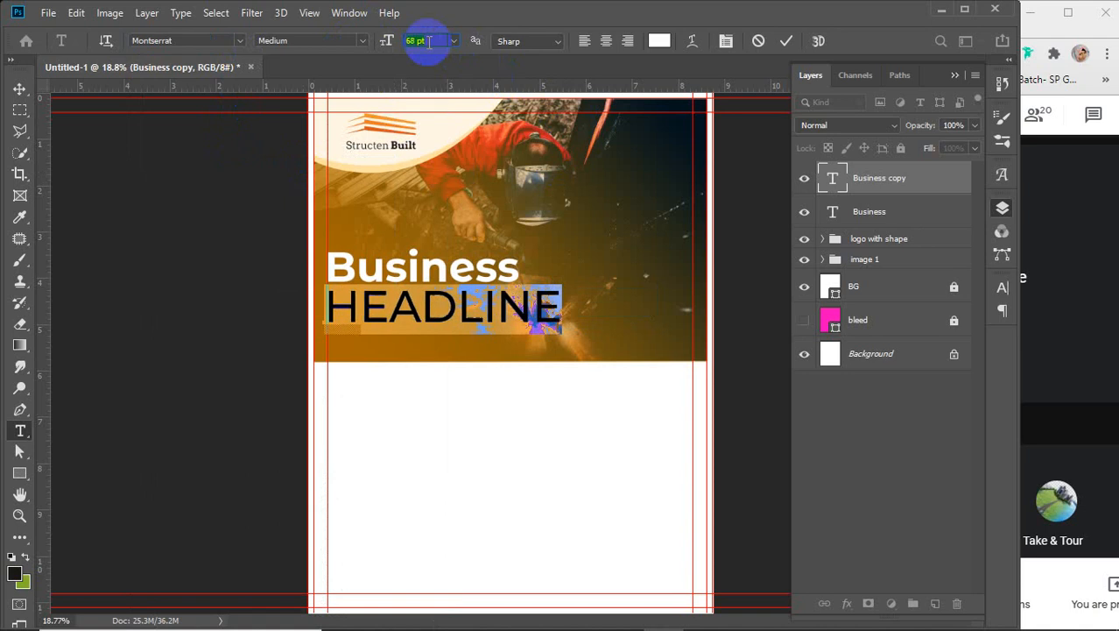
pyautogui.click(19, 89)
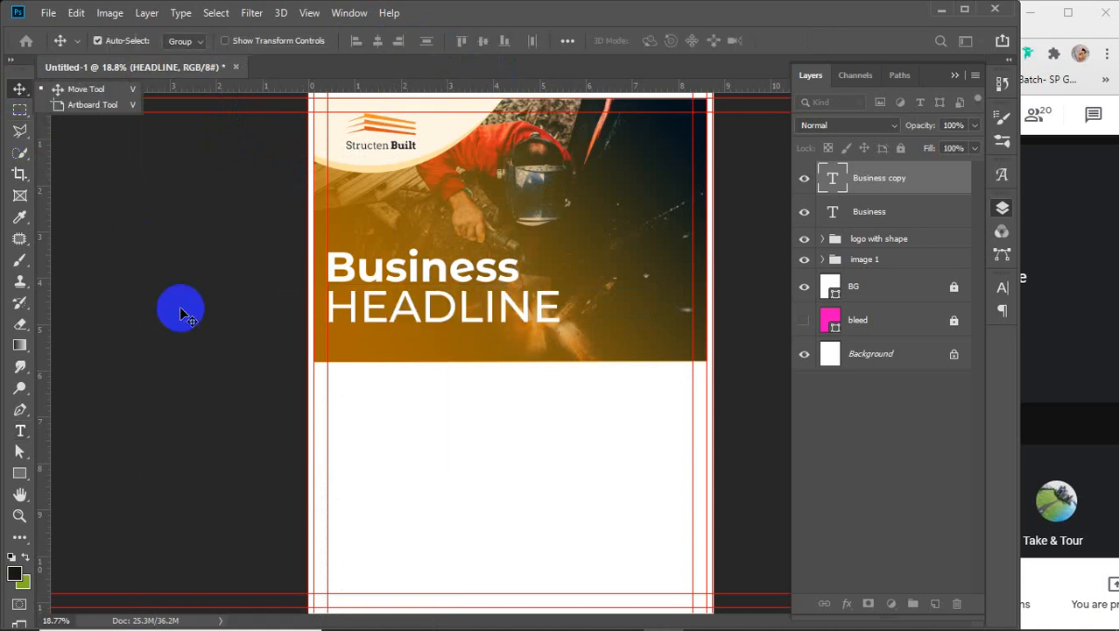
pyautogui.click(175, 346)
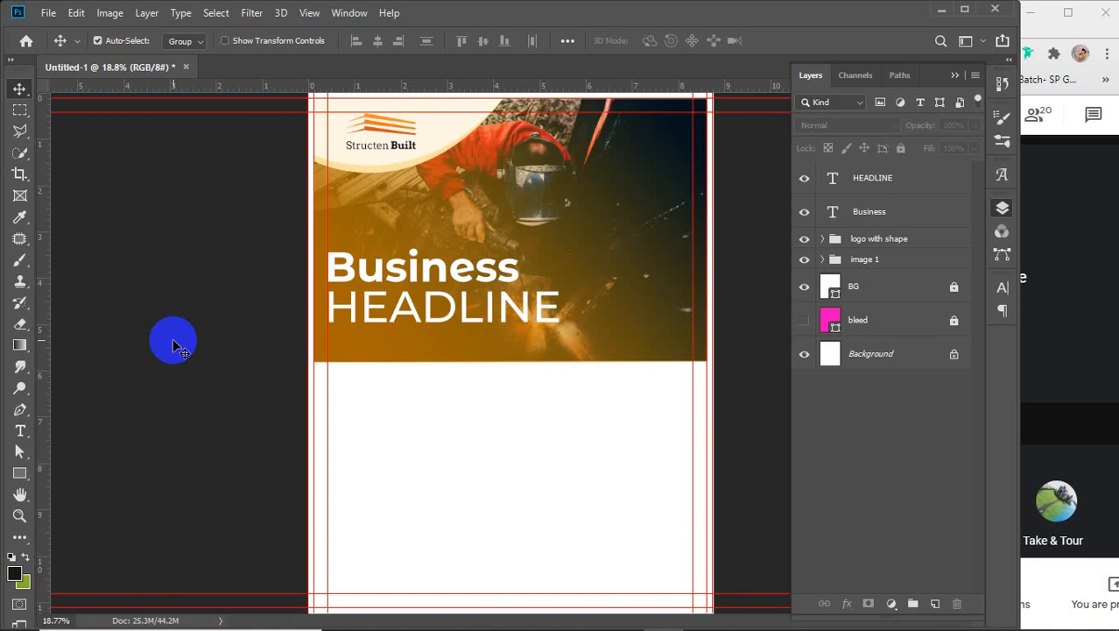
# - Shift the "HEADLINE" text slightly down and align its left edge with the "Business" text
pyautogui.click(377, 316)
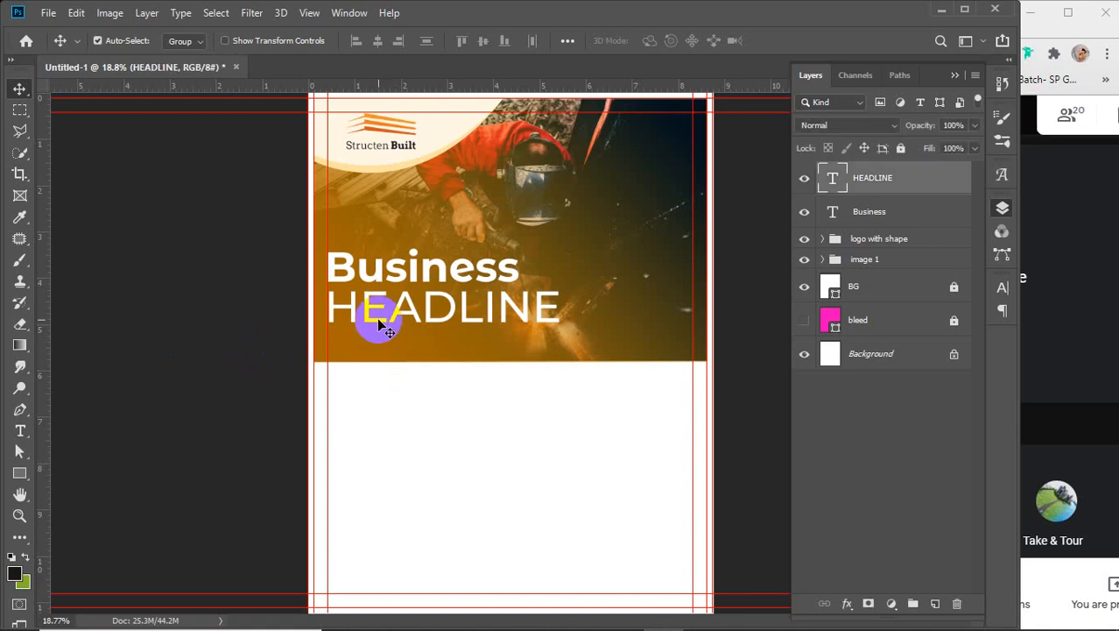
pyautogui.moveTo(378, 326); pyautogui.dragTo(378, 330)
pyautogui.keyDown('shift'); pyautogui.click(372, 281); pyautogui.keyUp('shift')
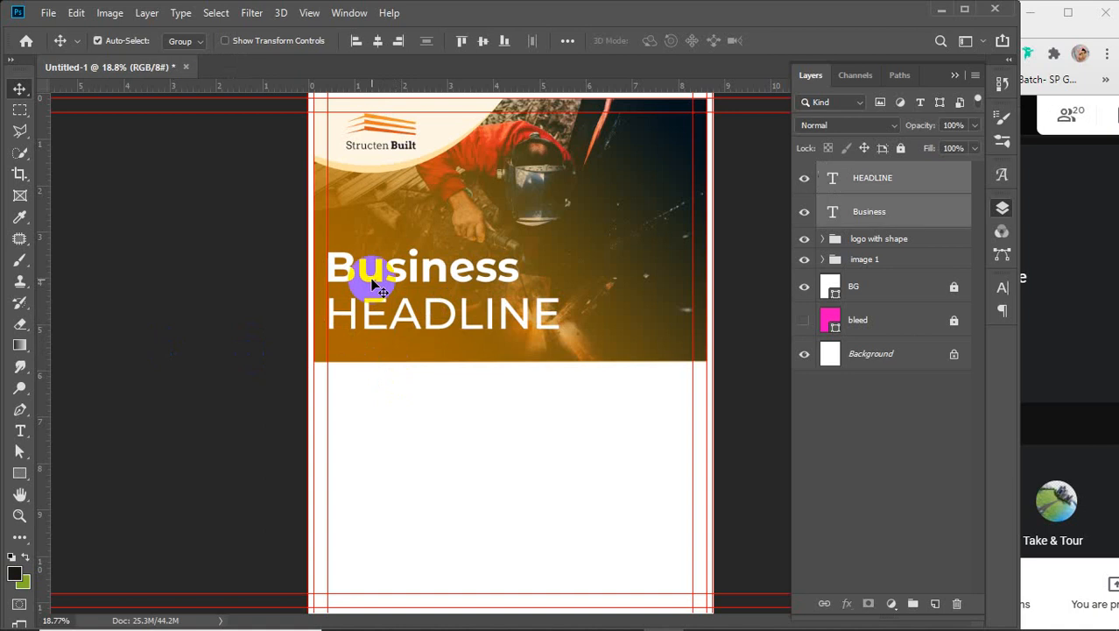
pyautogui.click(356, 41)
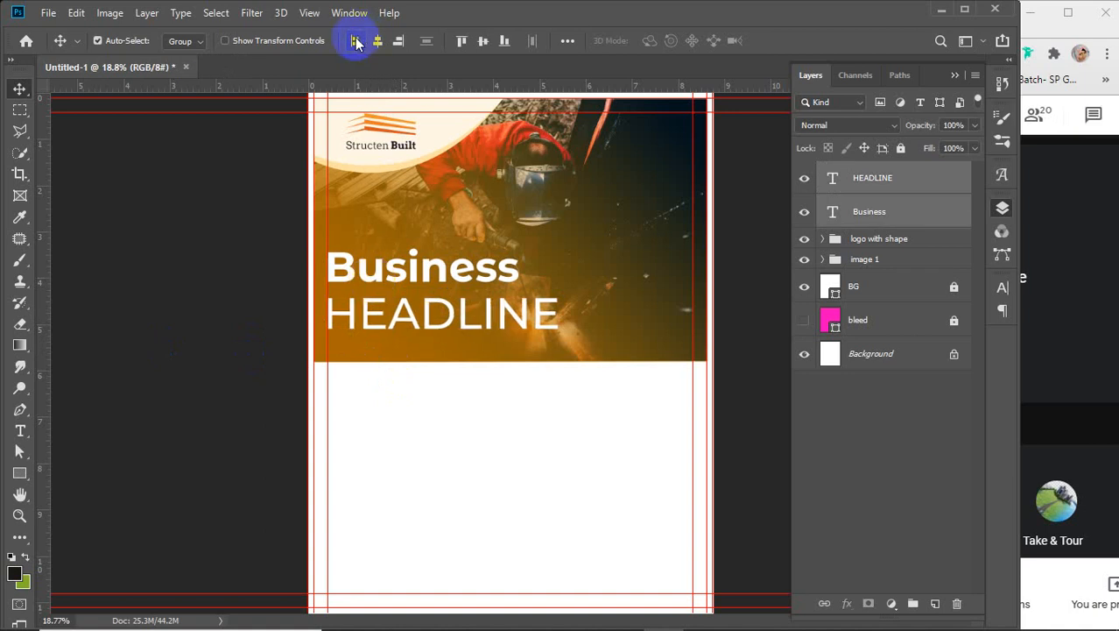
pyautogui.moveTo(413, 324)
pyautogui.mouseDown()
pyautogui.moveTo(404, 345)
pyautogui.moveTo(415, 346)
pyautogui.moveTo(411, 324)
pyautogui.mouseUp()
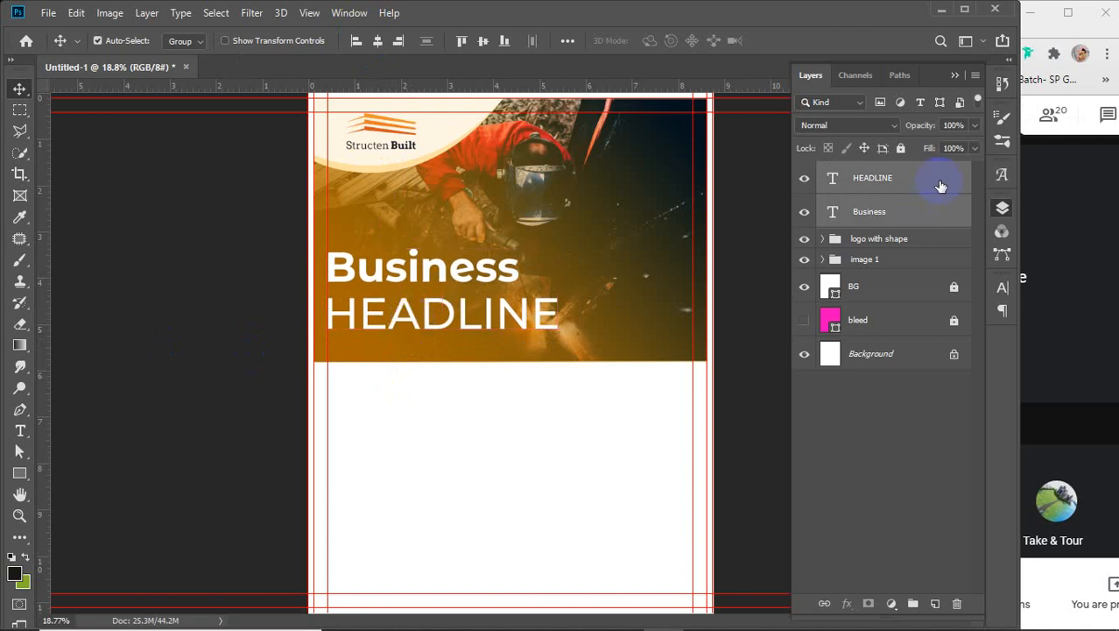
# - Add a placeholder paragraph text box beneath "HEADLINE", starting at the left margin guide, and set its text to 7 pt
pyautogui.click(940, 185)
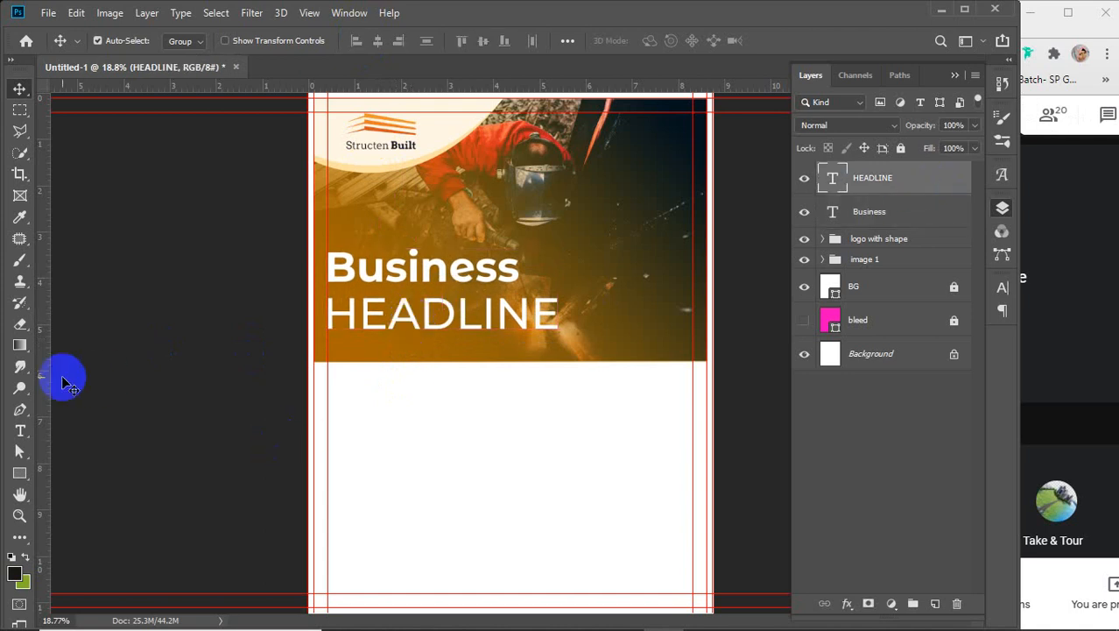
pyautogui.click(21, 431)
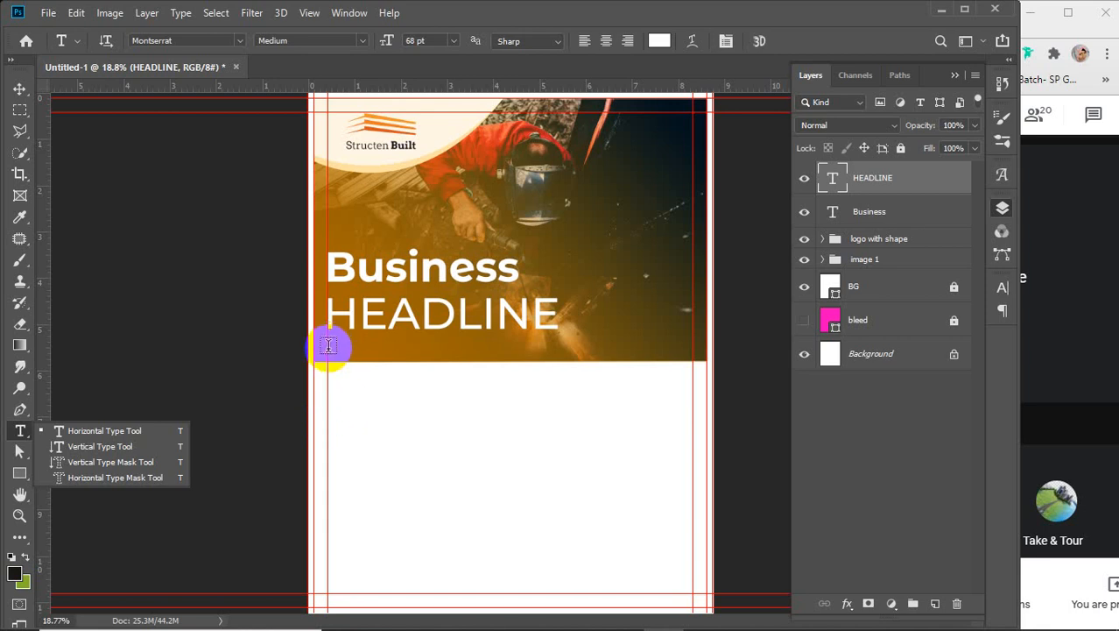
pyautogui.moveTo(329, 345); pyautogui.dragTo(520, 372)
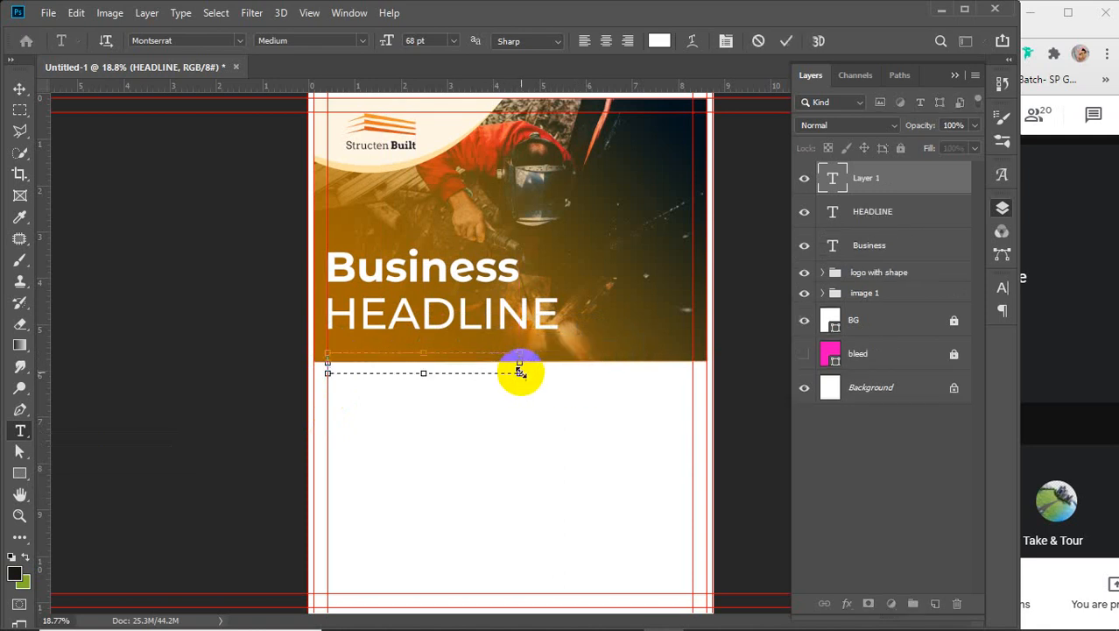
pyautogui.click(423, 41)
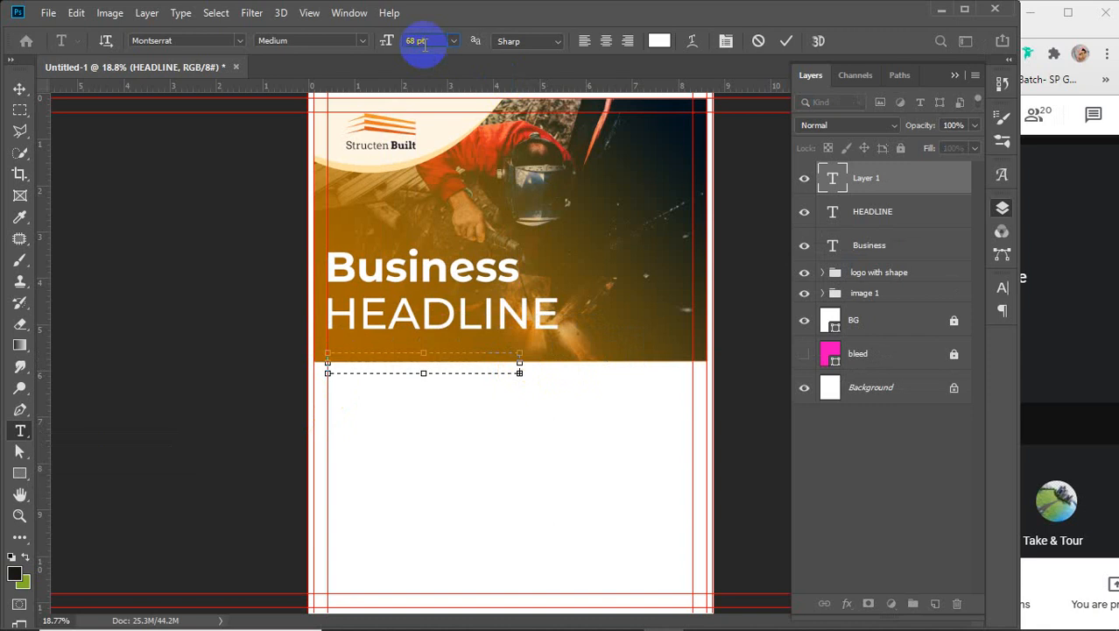
pyautogui.scroll(-20, 425, 43)
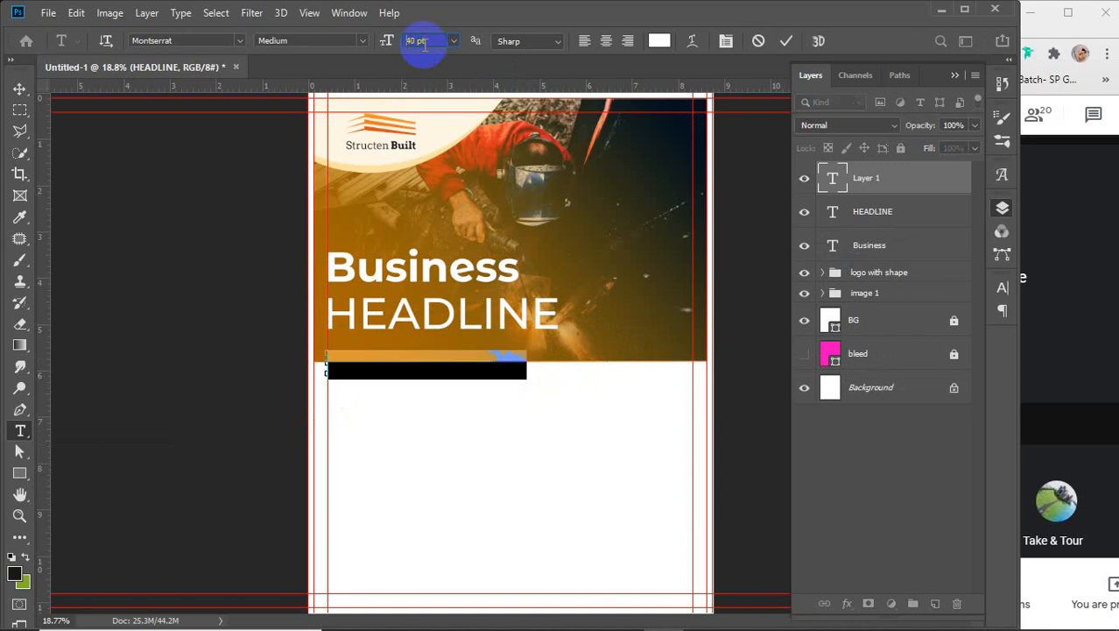
pyautogui.scroll(-16, 423, 44)
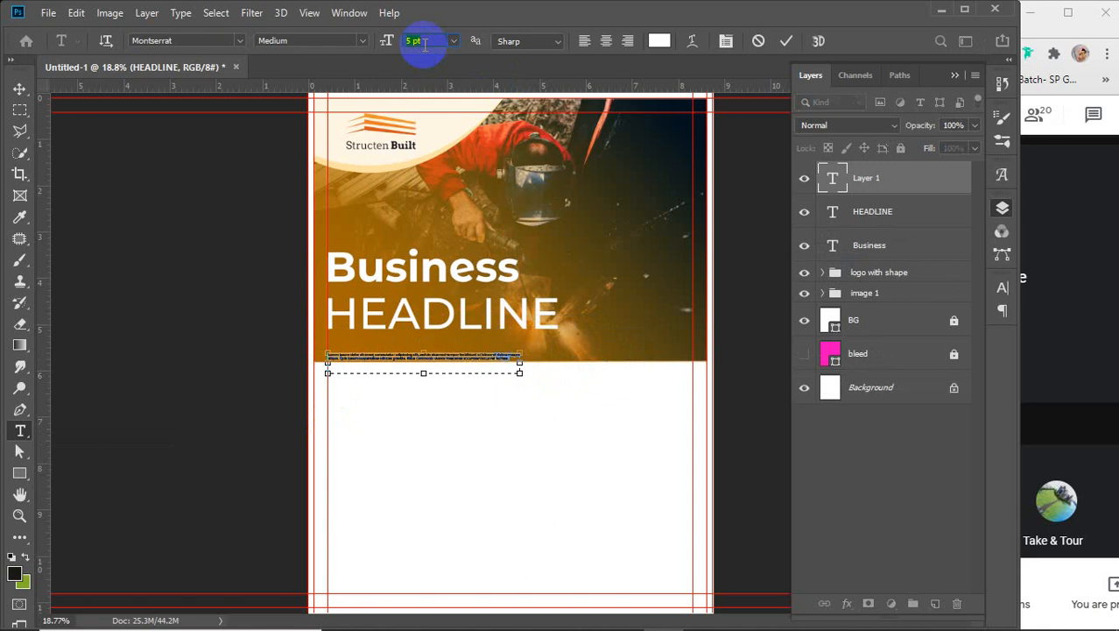
pyautogui.scroll(2, 424, 44)
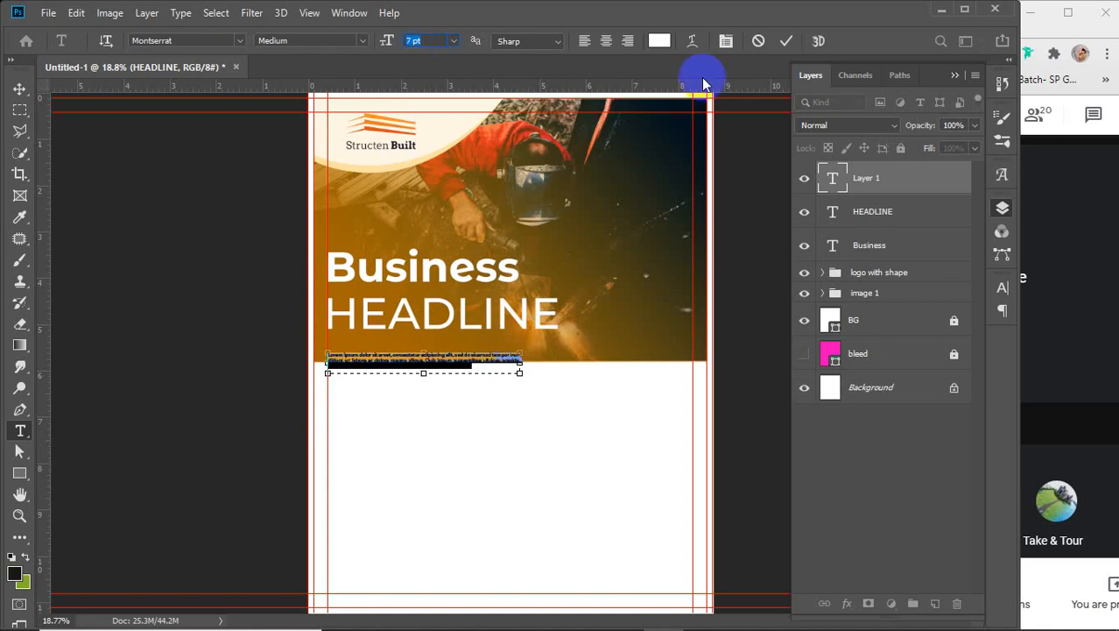
# - Justify the placeholder paragraph with its last line left-aligned, commit it, and move it up directly beneath "HEADLINE" on the photo
pyautogui.click(725, 42)
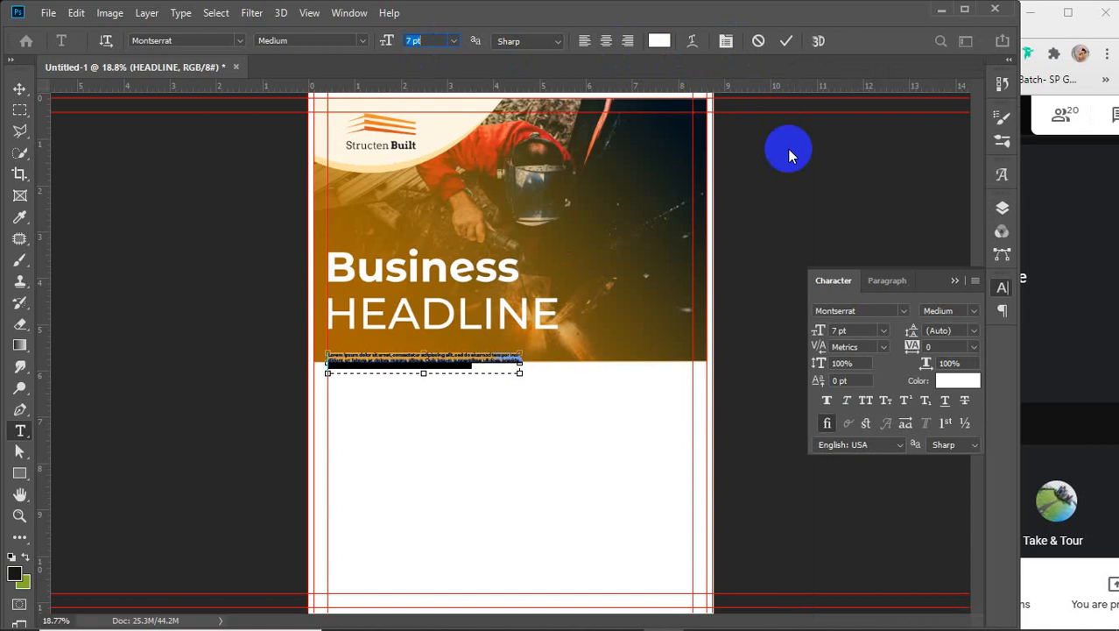
pyautogui.click(885, 282)
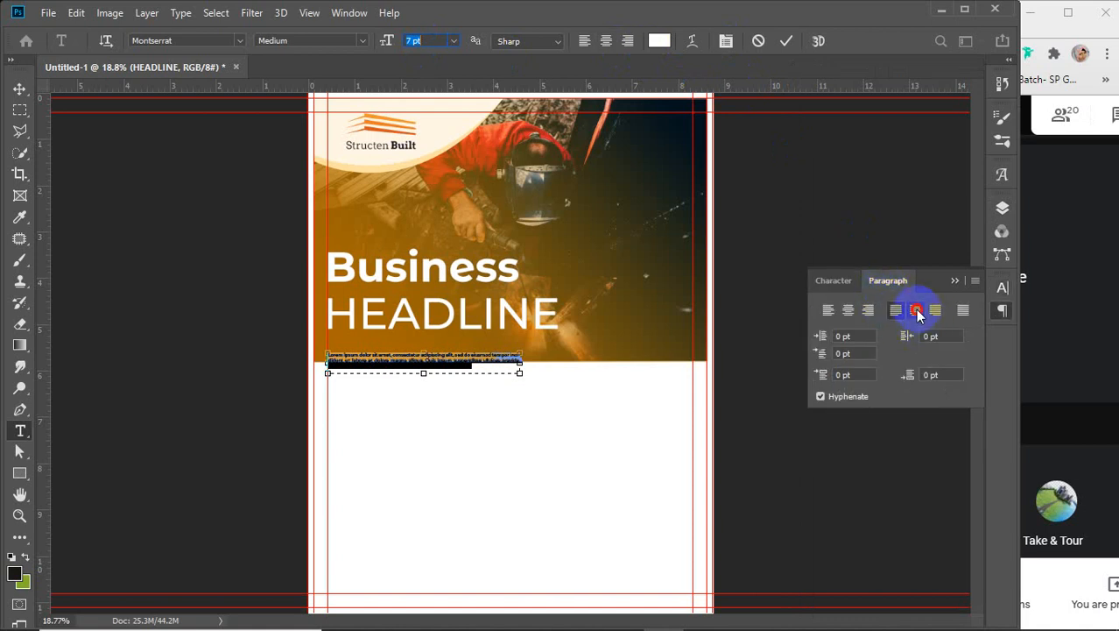
pyautogui.click(916, 310)
pyautogui.click(895, 310)
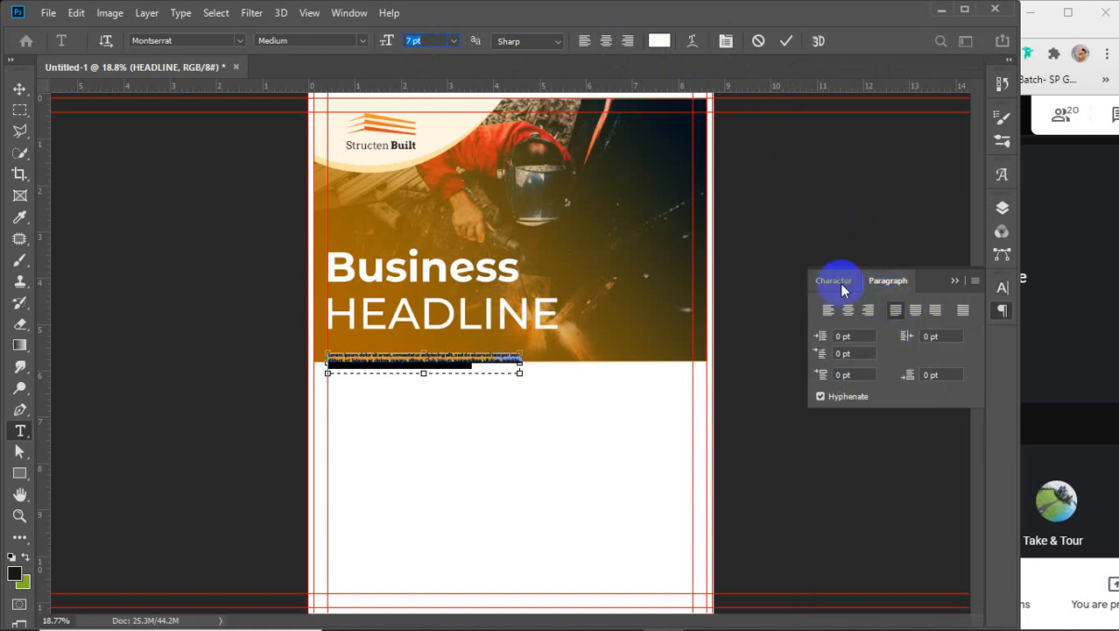
pyautogui.click(791, 42)
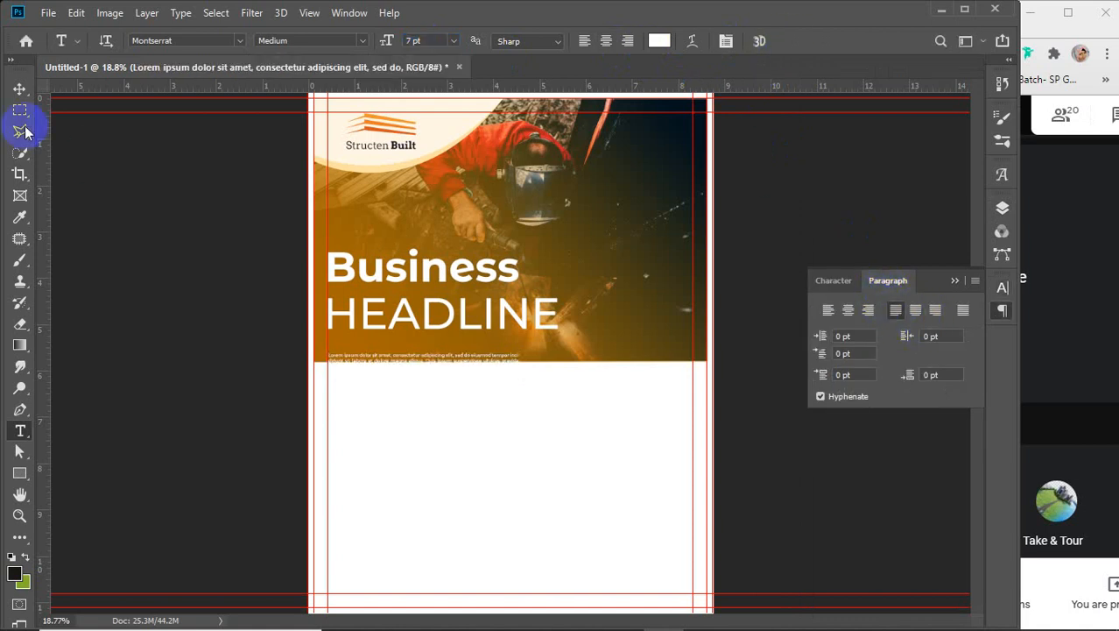
pyautogui.click(17, 91)
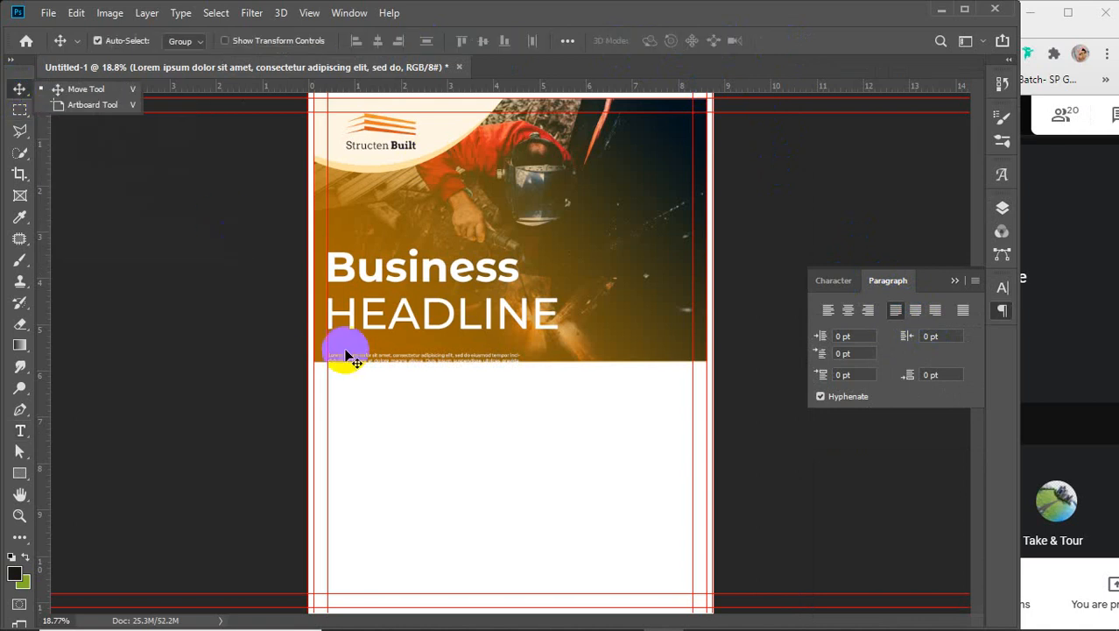
pyautogui.moveTo(387, 363); pyautogui.dragTo(385, 346)
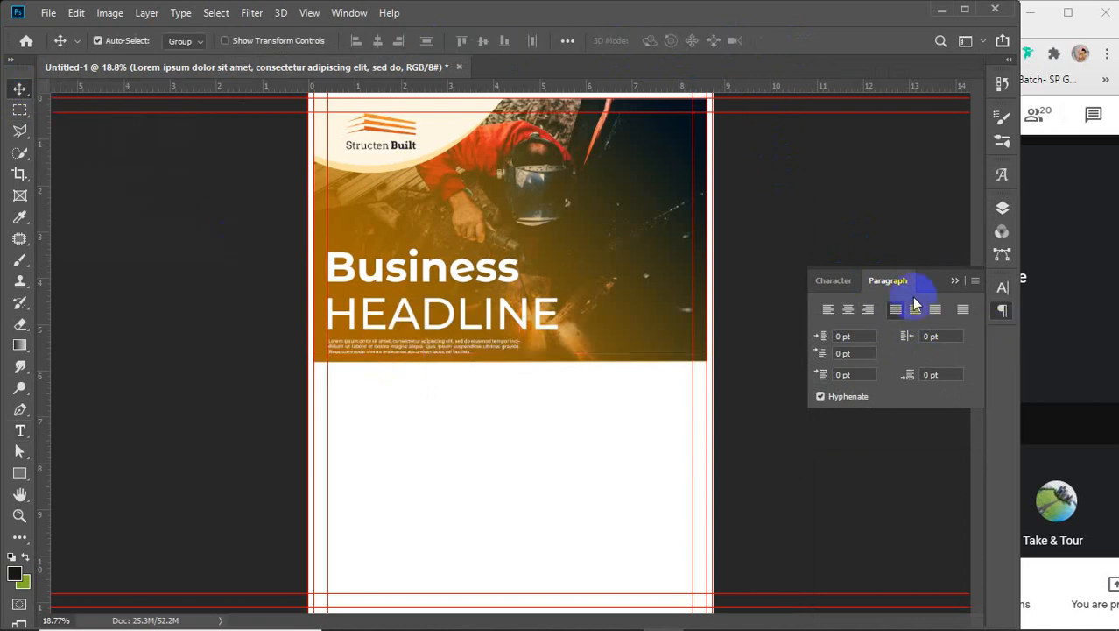
# - Change the placeholder paragraph's font style to SemiBold and nudge the paragraph slightly down
pyautogui.click(839, 282)
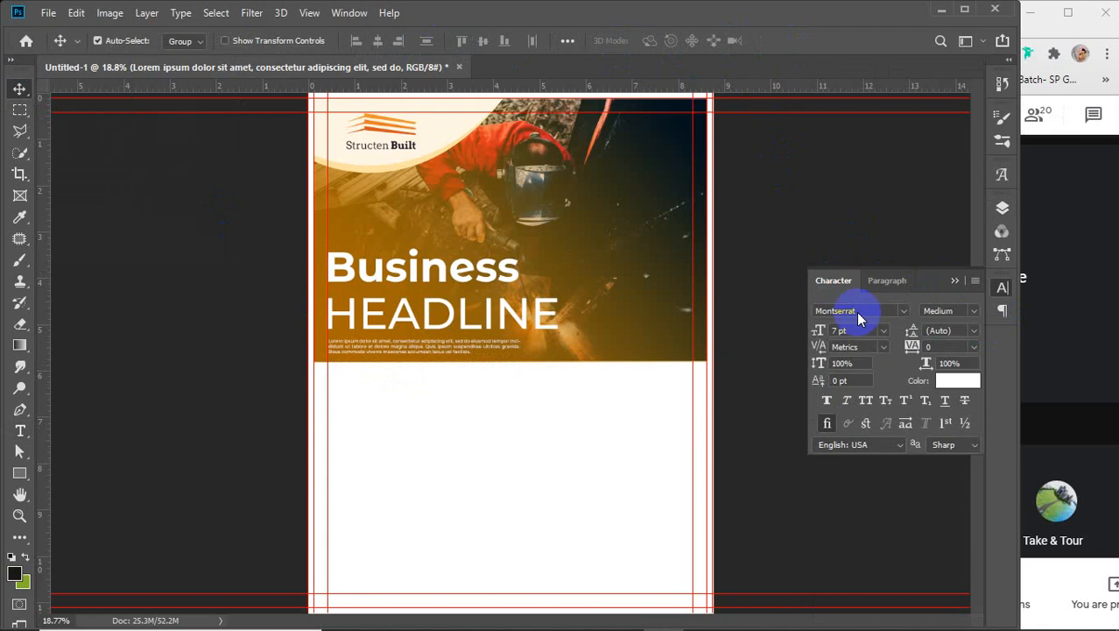
pyautogui.click(972, 311)
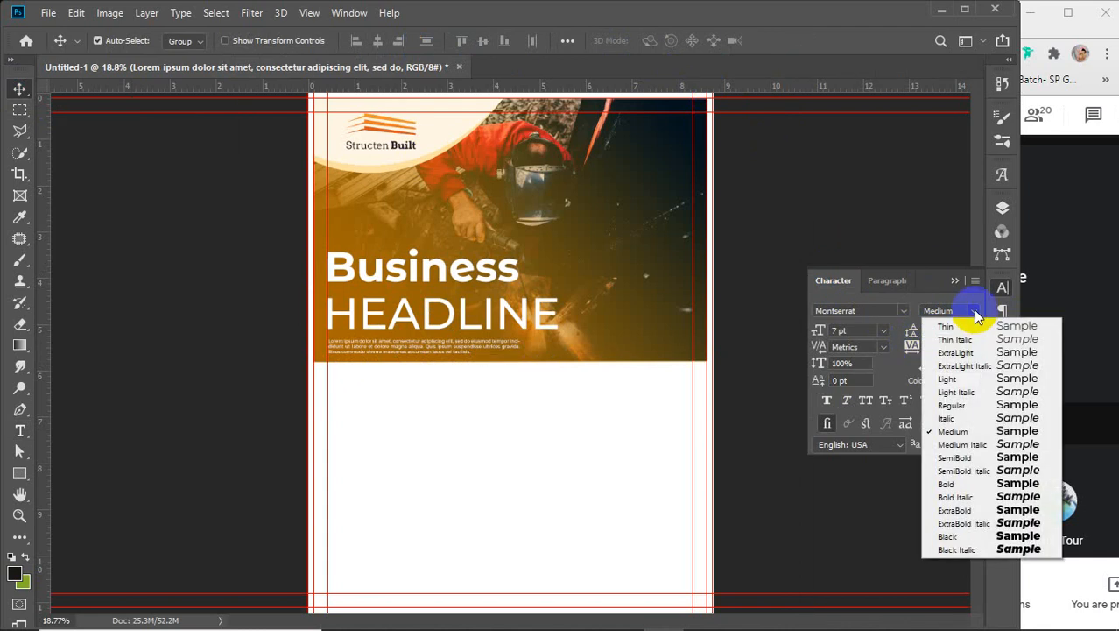
pyautogui.click(957, 457)
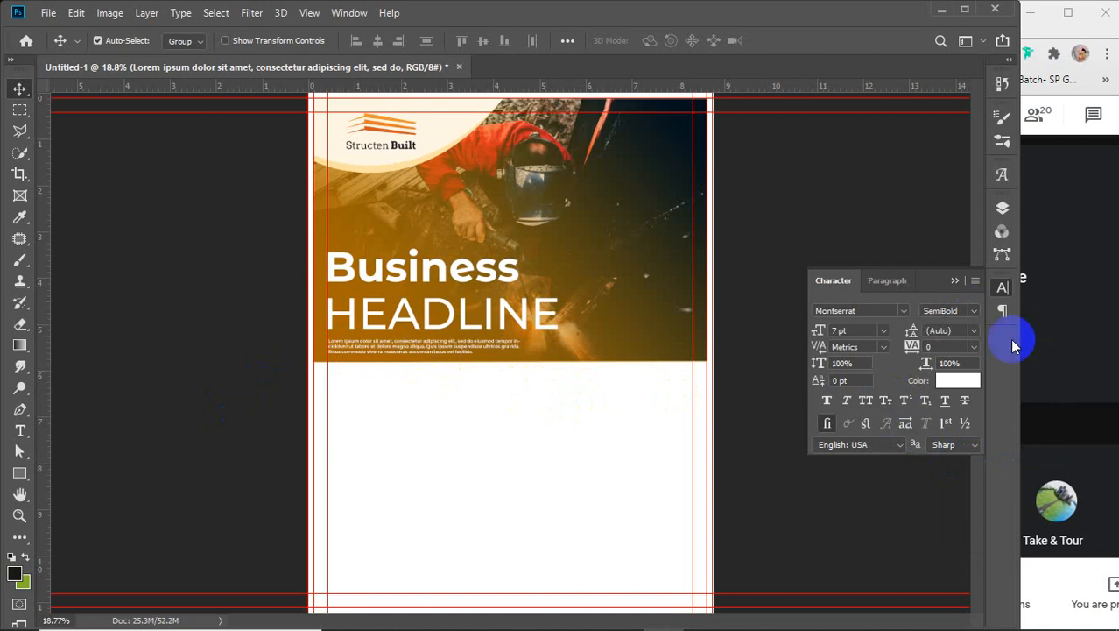
pyautogui.click(954, 281)
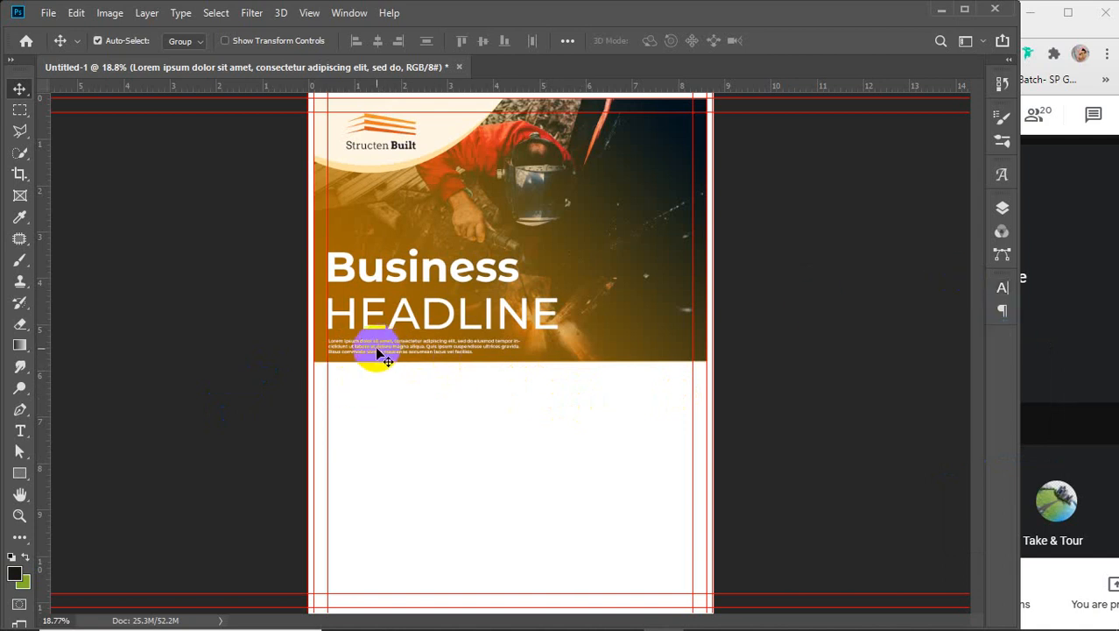
pyautogui.hotkey('shift', 'Down')
pyautogui.hotkey('shift', 'Down')
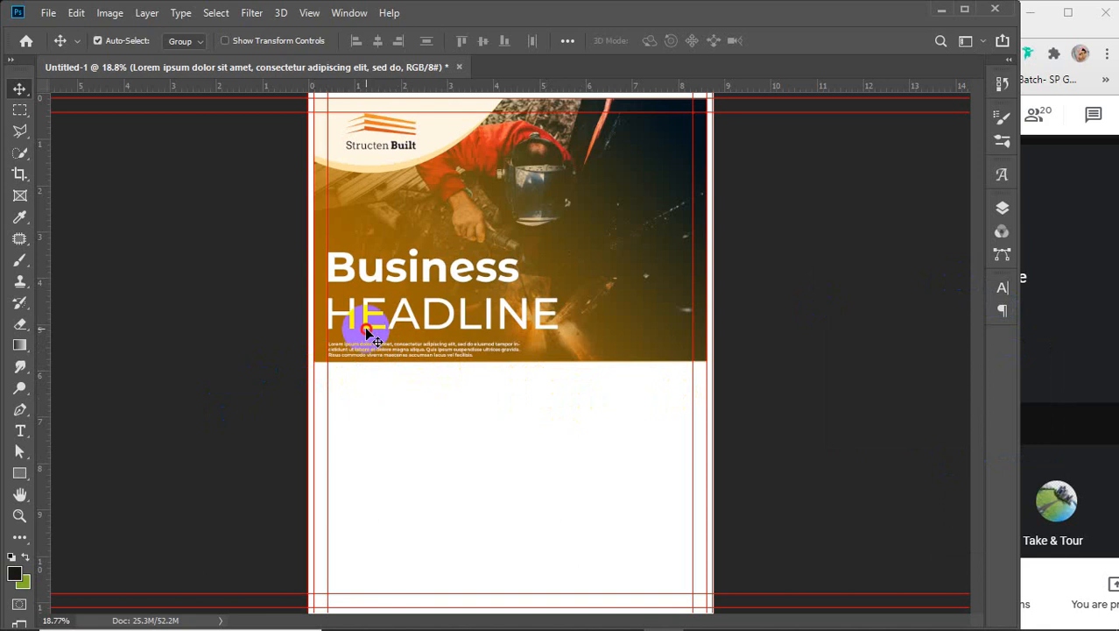
# - Distribute the "Business", "HEADLINE" and paragraph texts evenly in the vertical direction, then deselect them
pyautogui.keyDown('shift'); pyautogui.click(364, 326); pyautogui.keyUp('shift')
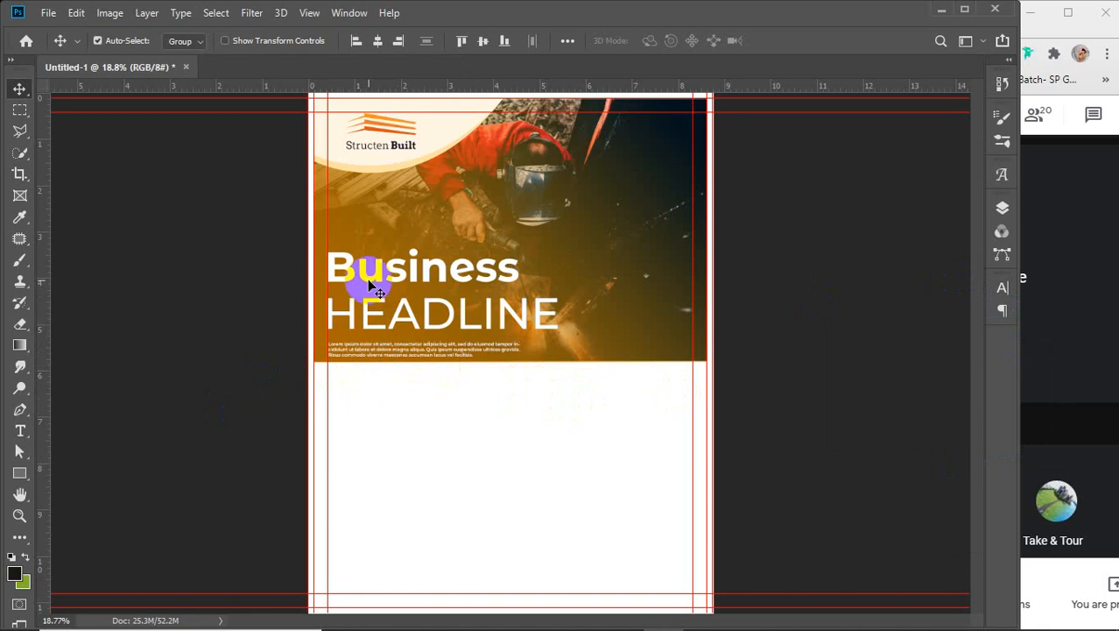
pyautogui.click(569, 42)
pyautogui.click(491, 190)
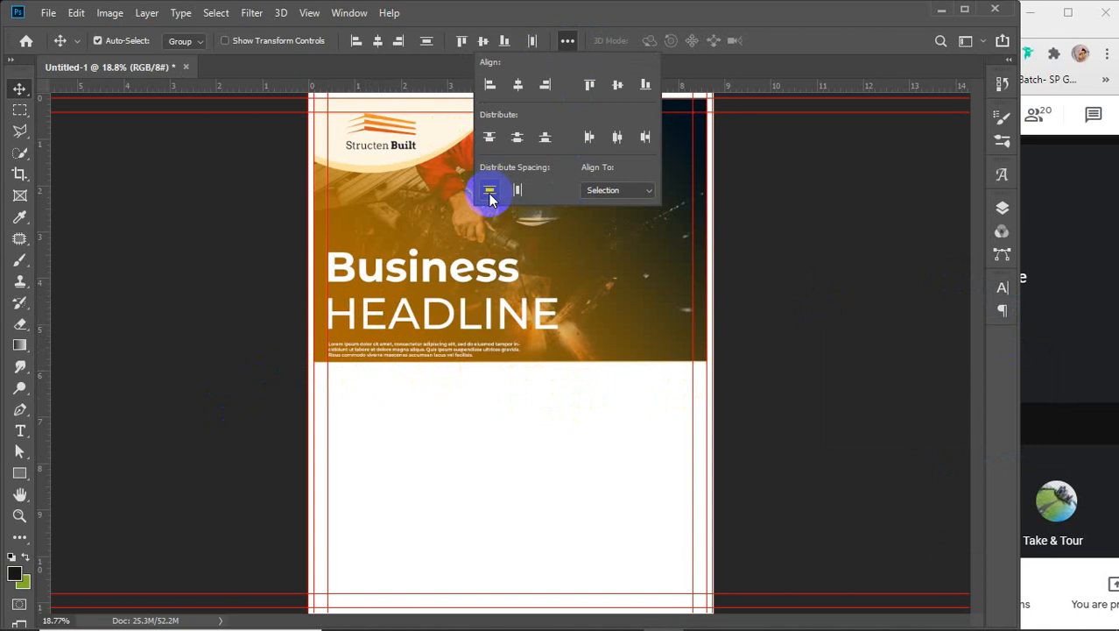
pyautogui.click(517, 138)
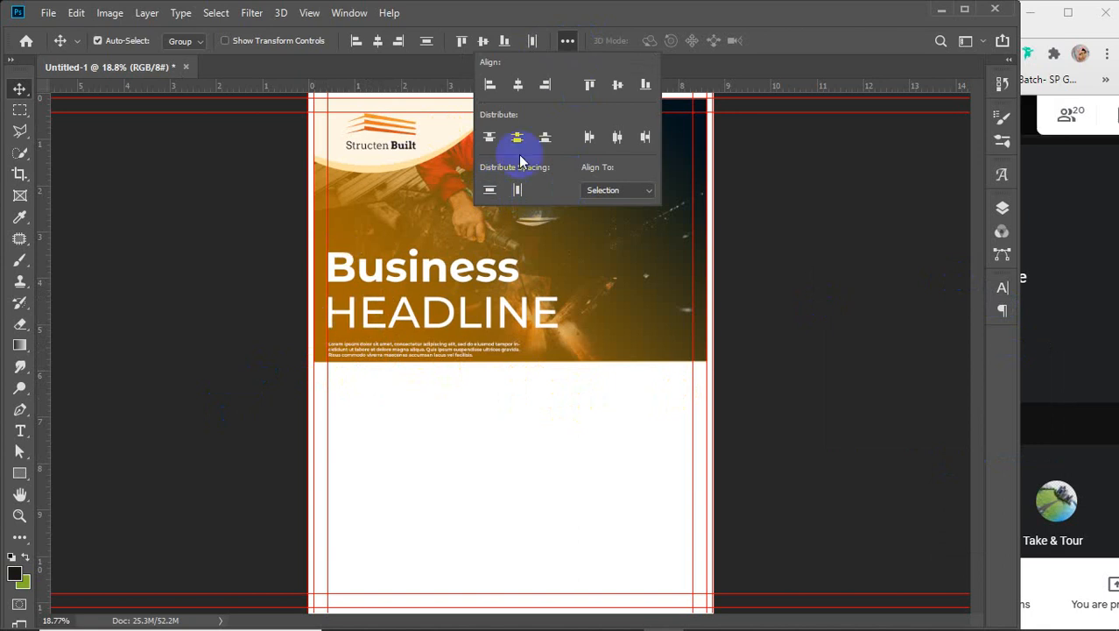
pyautogui.click(568, 40)
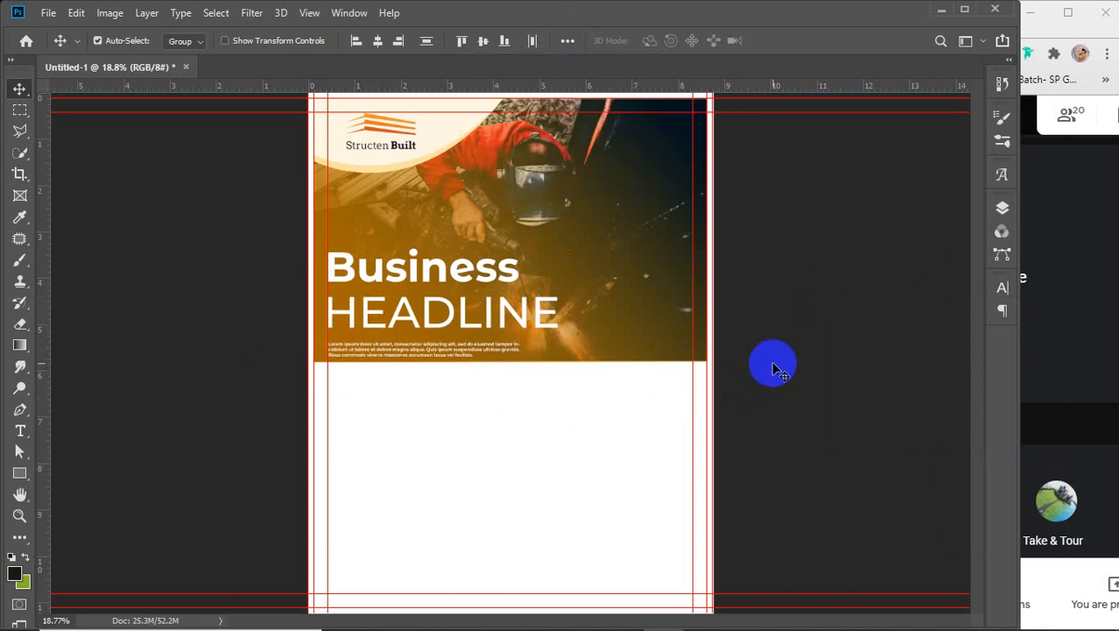
pyautogui.click(497, 494)
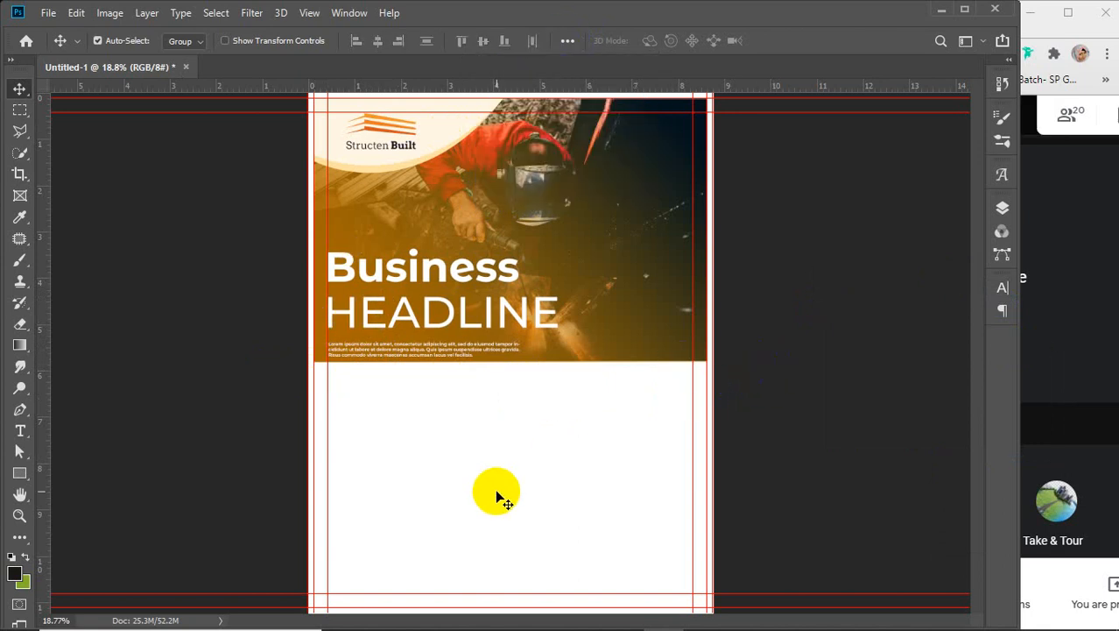
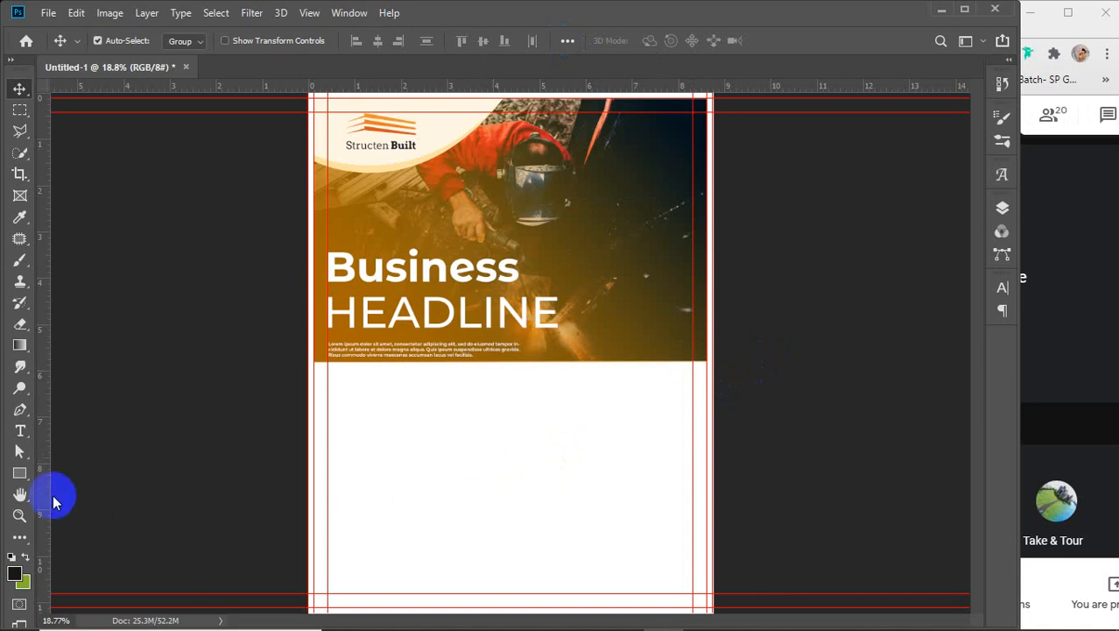
# - Draw a black square about 2.4 in wide directly beneath the photo, flush with the photo's left edge
pyautogui.click(19, 474)
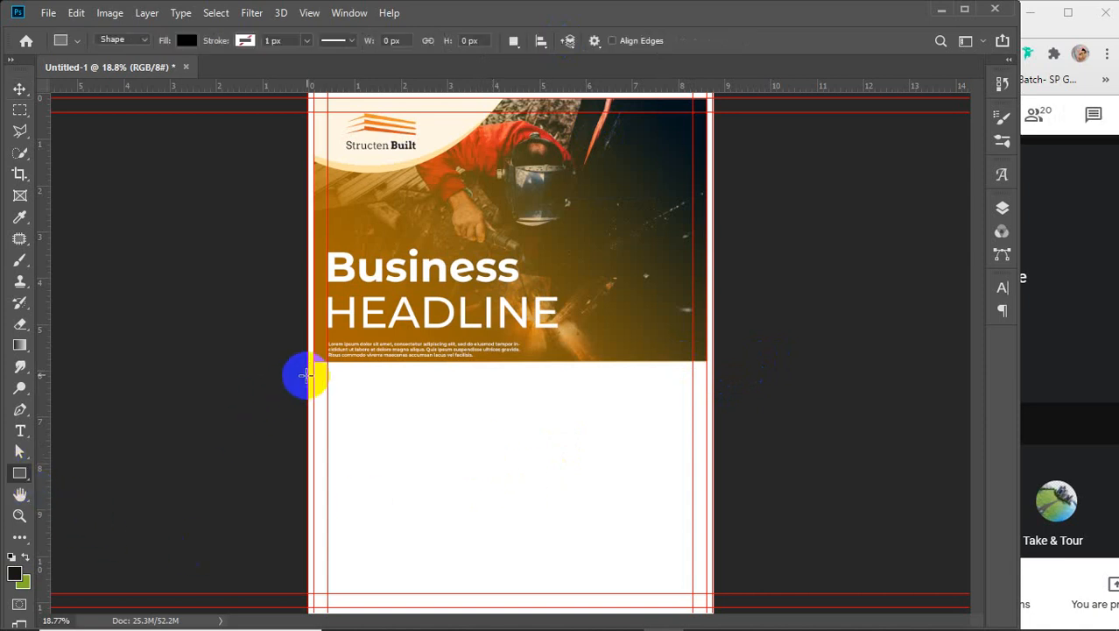
pyautogui.moveTo(313, 361); pyautogui.dragTo(443, 472)
pyautogui.press('v')
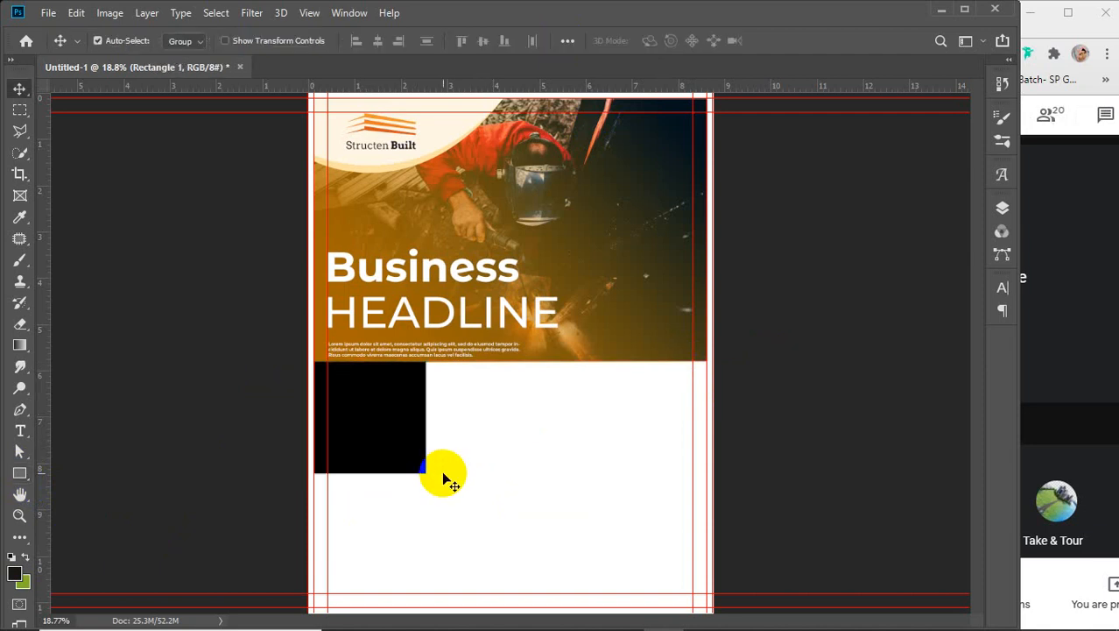
pyautogui.click(391, 444)
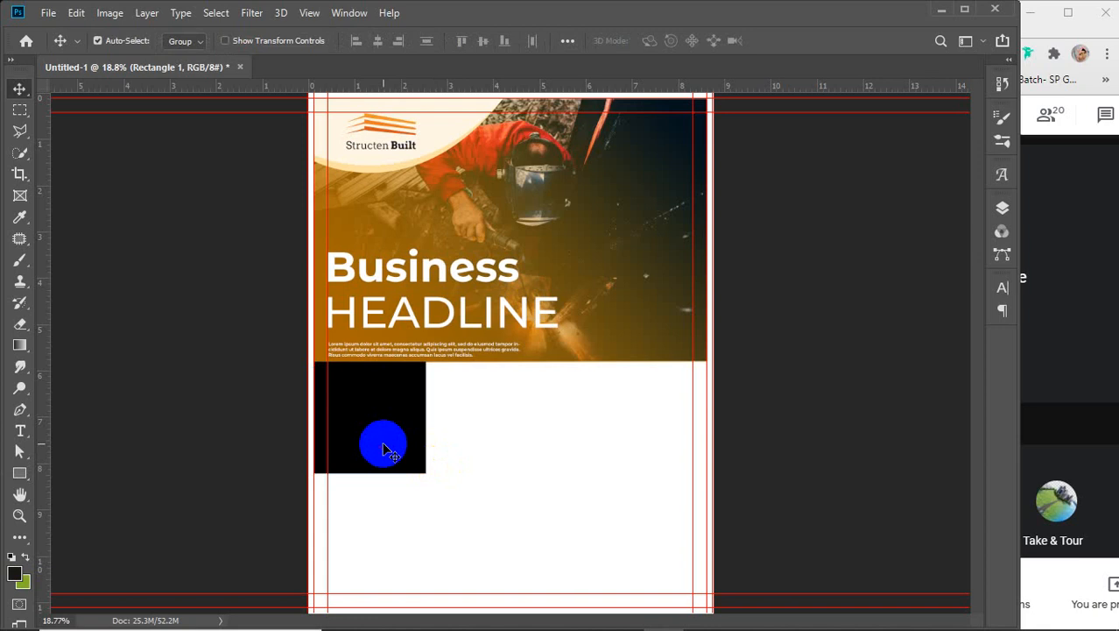
pyautogui.click(1002, 209)
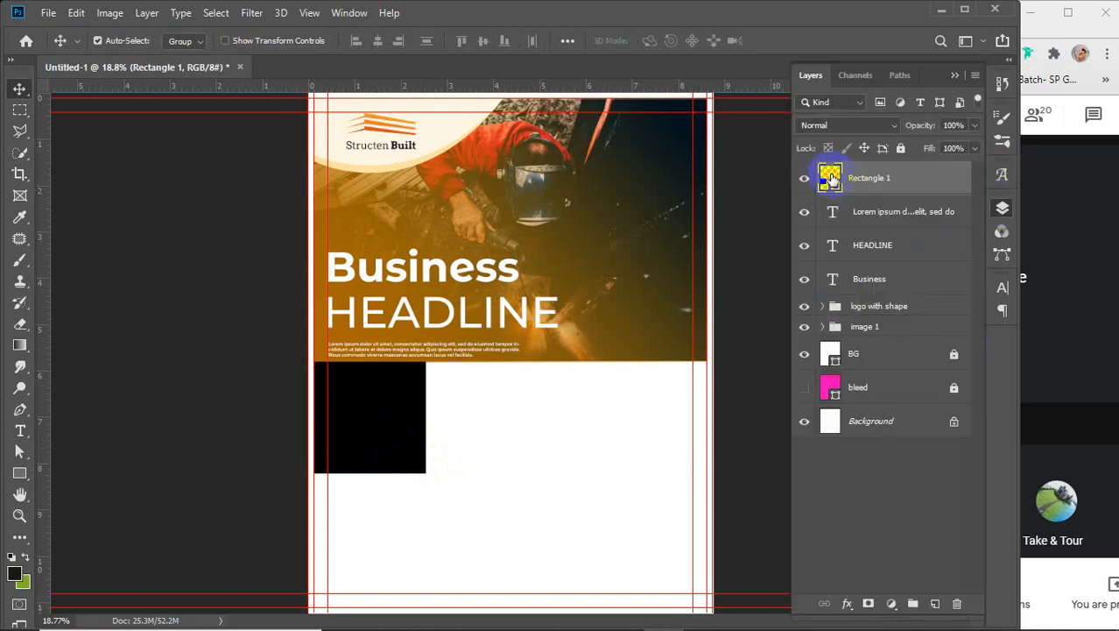
# - Recolor the black square bright orange, sampling the logo's orange and raising it to full saturation and brightness
pyautogui.doubleClick(831, 178)
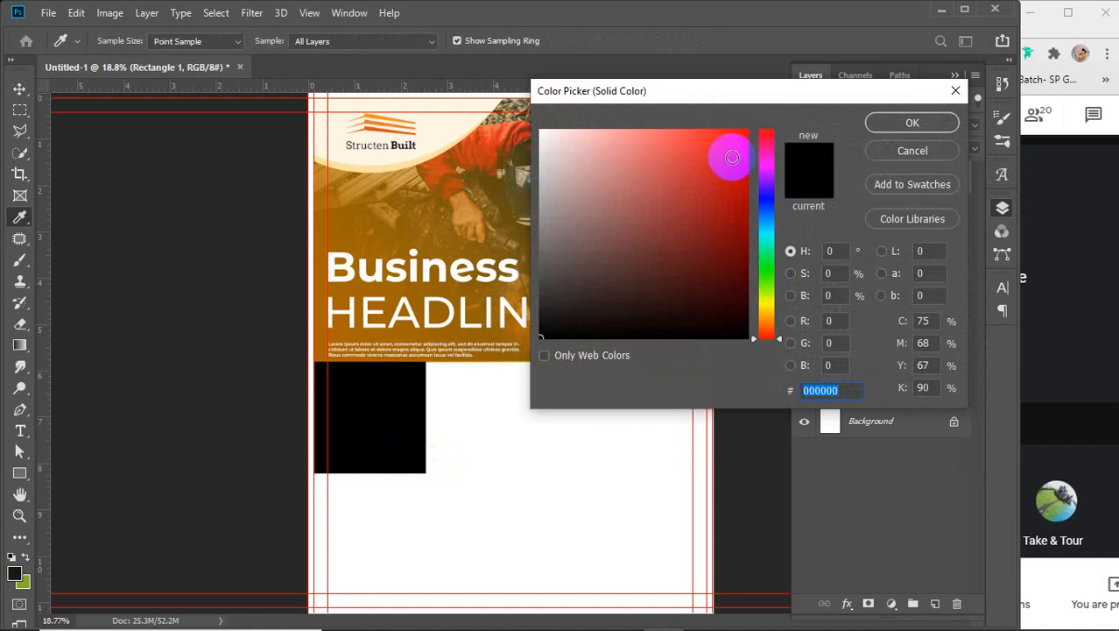
pyautogui.click(375, 113)
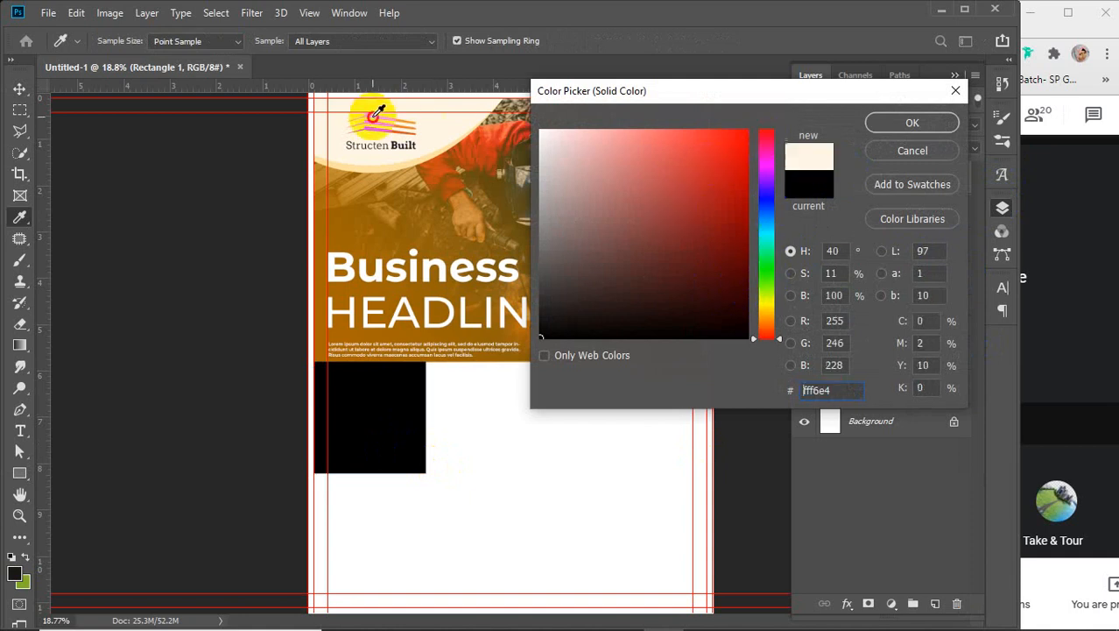
pyautogui.click(378, 111)
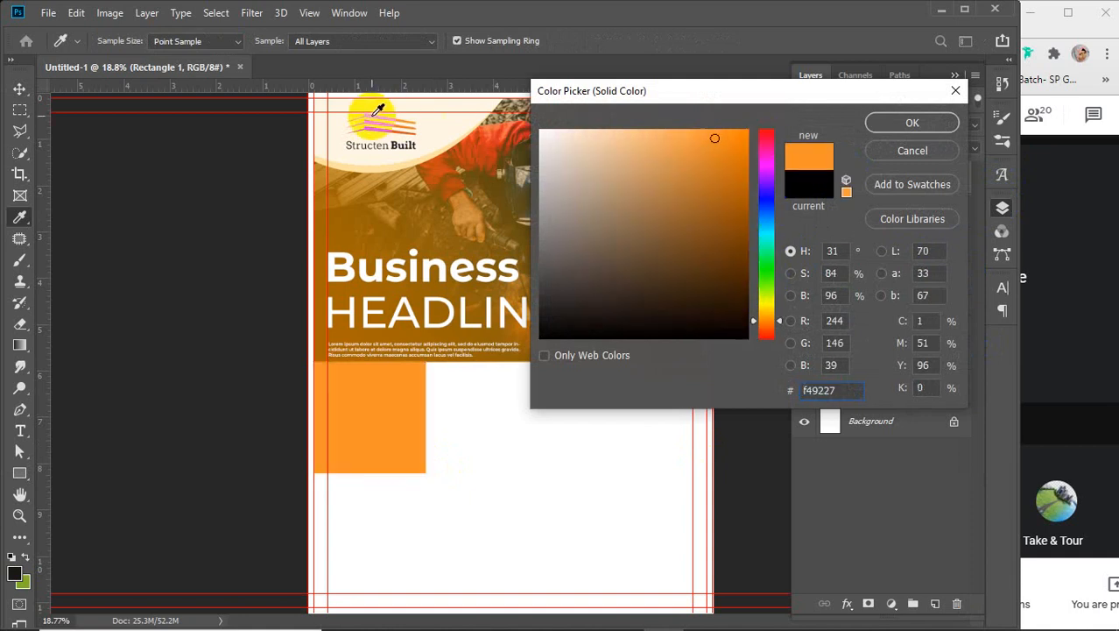
pyautogui.click(377, 111)
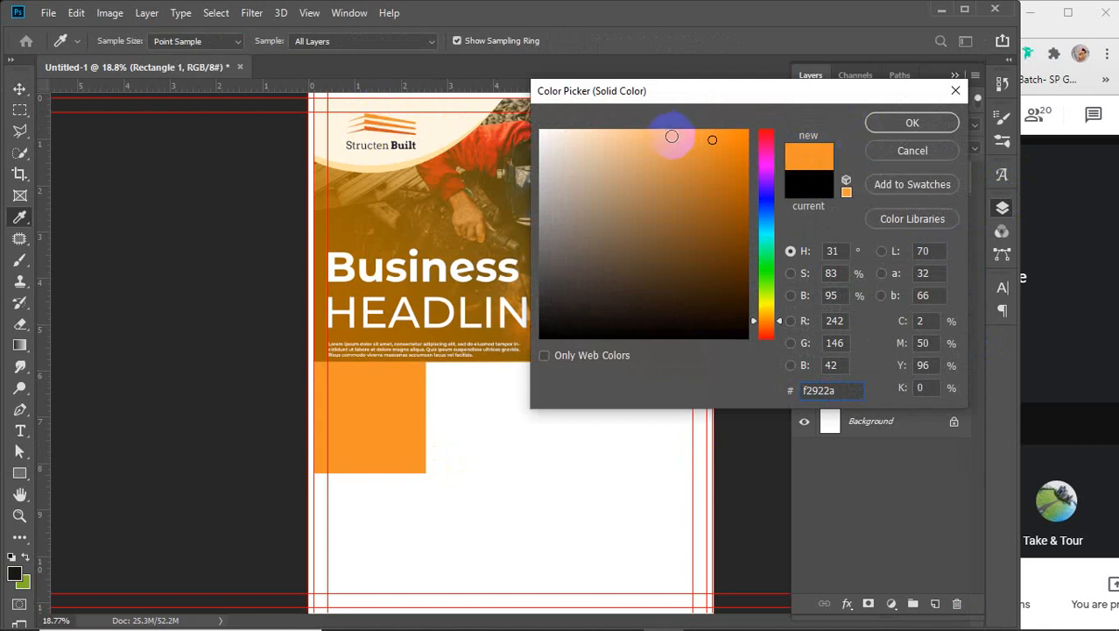
pyautogui.moveTo(671, 136)
pyautogui.mouseDown()
pyautogui.moveTo(670, 125)
pyautogui.moveTo(745, 115)
pyautogui.mouseUp()
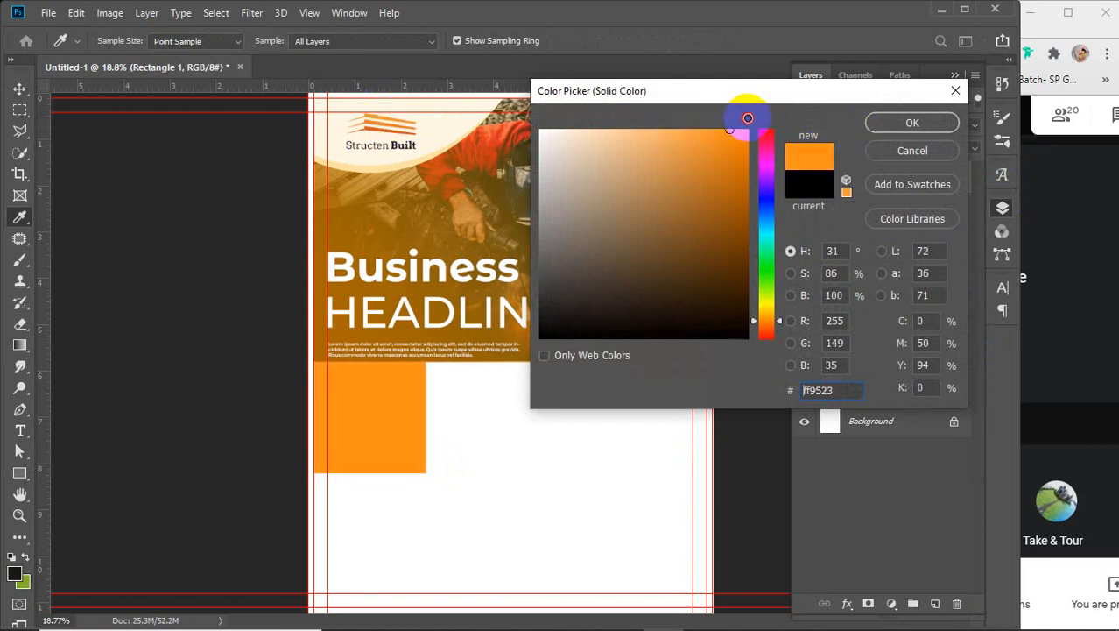
pyautogui.click(762, 317)
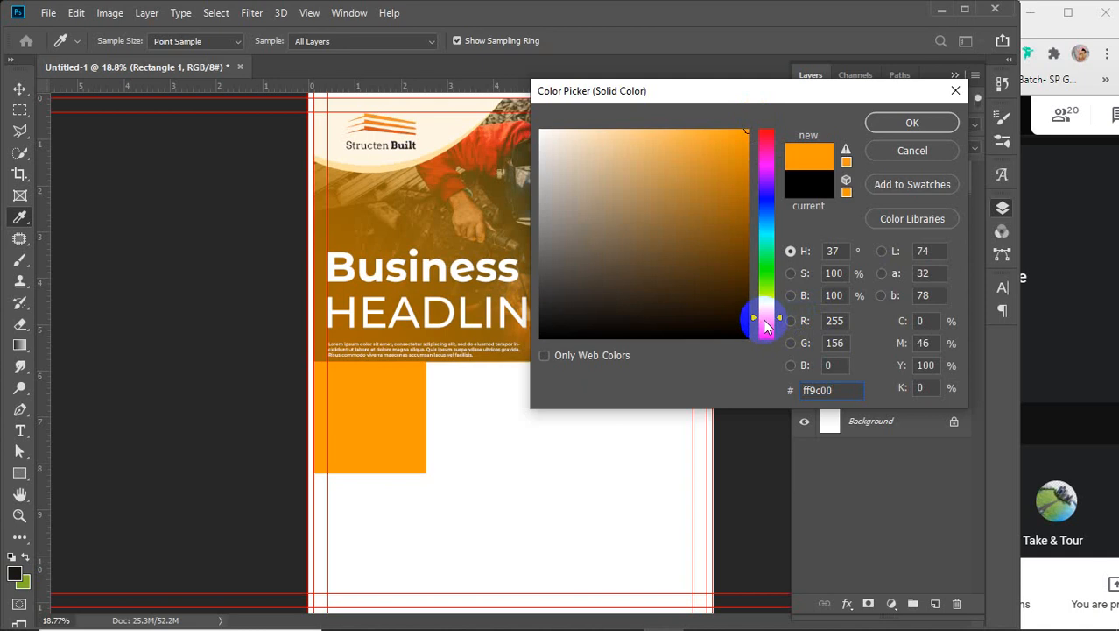
pyautogui.moveTo(764, 320); pyautogui.dragTo(773, 317)
pyautogui.click(891, 124)
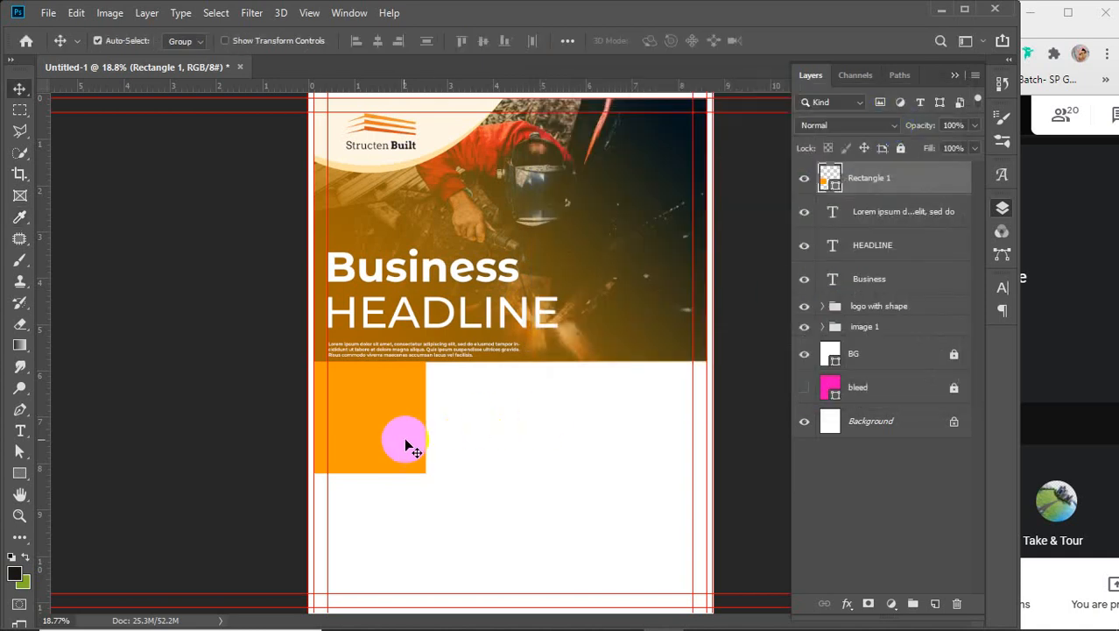
# - Duplicate the orange square twice to form a row of three touching squares, and scale all three together to 105.80%
pyautogui.moveTo(397, 447); pyautogui.dragTo(603, 452)
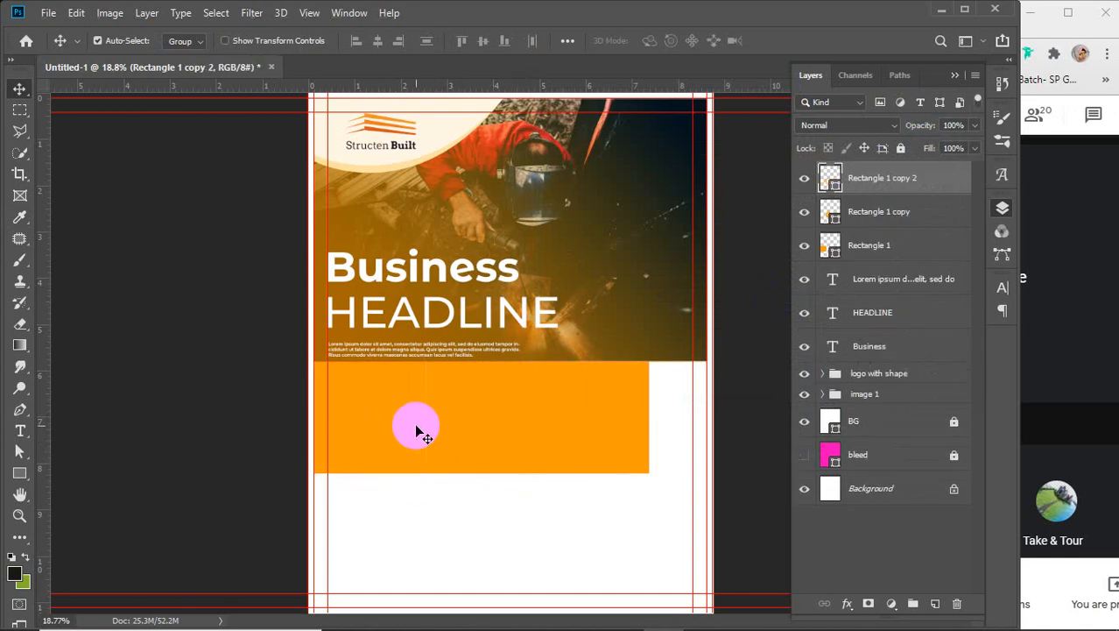
pyautogui.keyDown('shift'); pyautogui.click(396, 433); pyautogui.keyUp('shift')
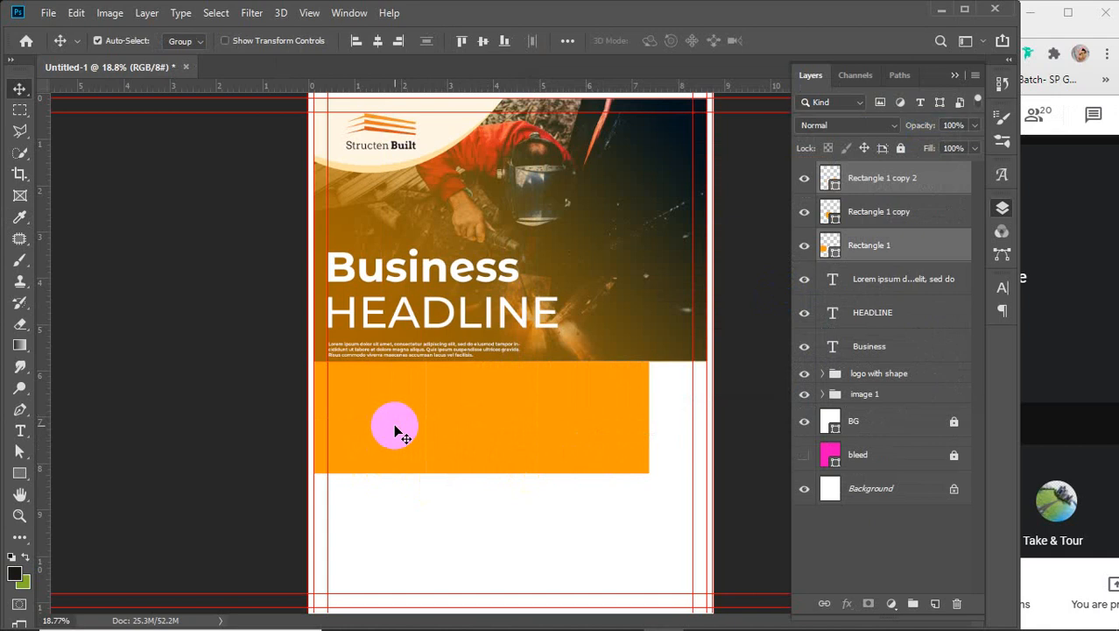
pyautogui.keyDown('ctrl'); pyautogui.click(854, 211); pyautogui.keyUp('ctrl')
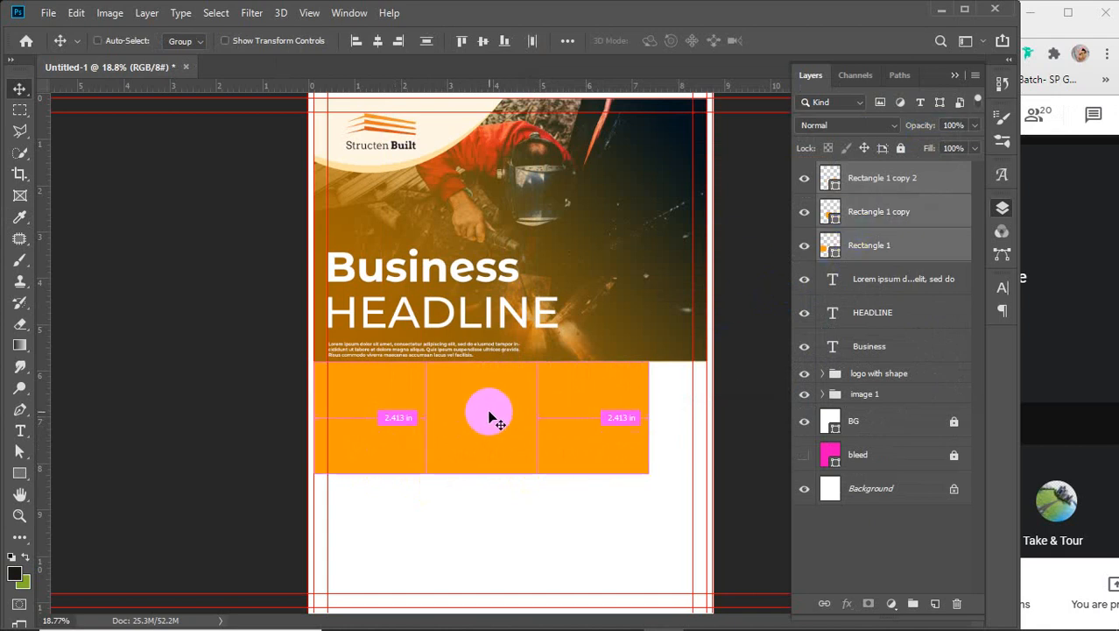
pyautogui.hotkey('ctrl', 't')
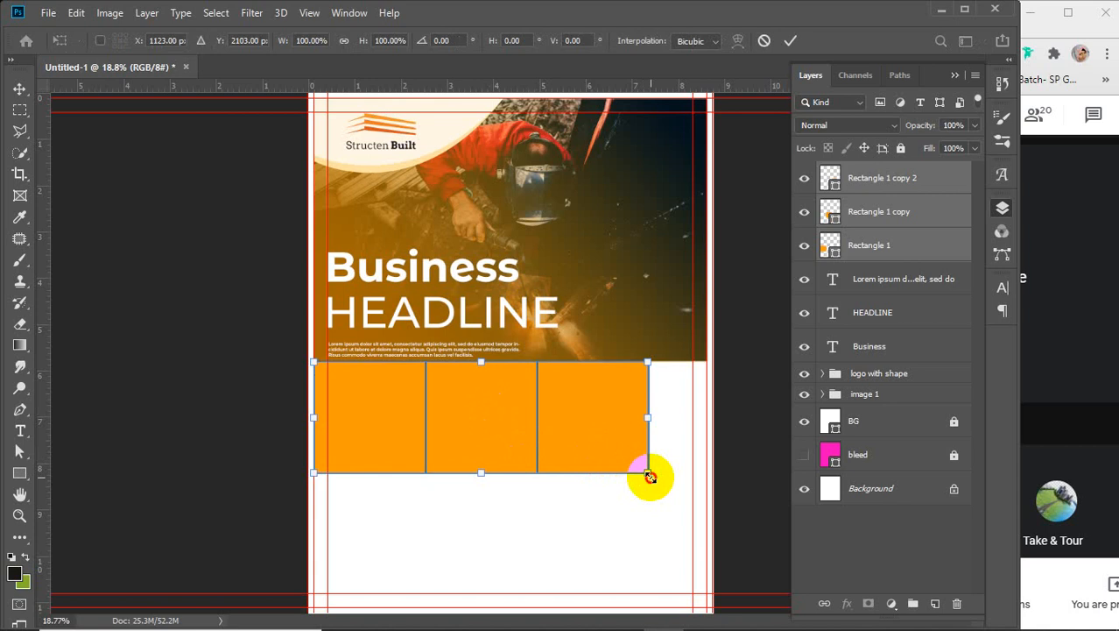
pyautogui.moveTo(649, 476); pyautogui.dragTo(670, 487)
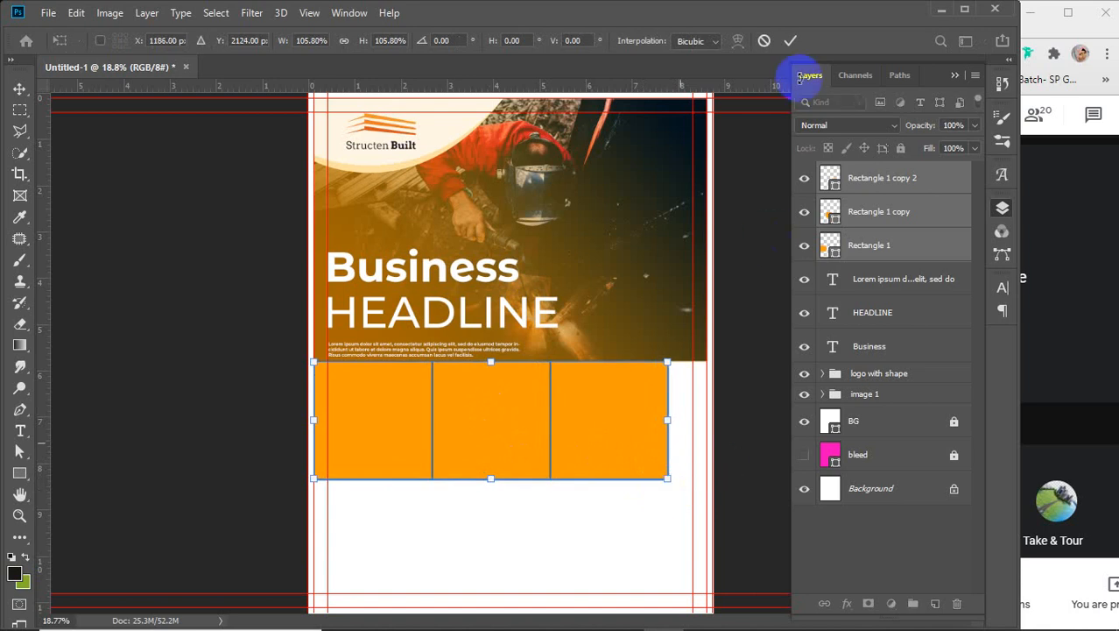
pyautogui.click(790, 40)
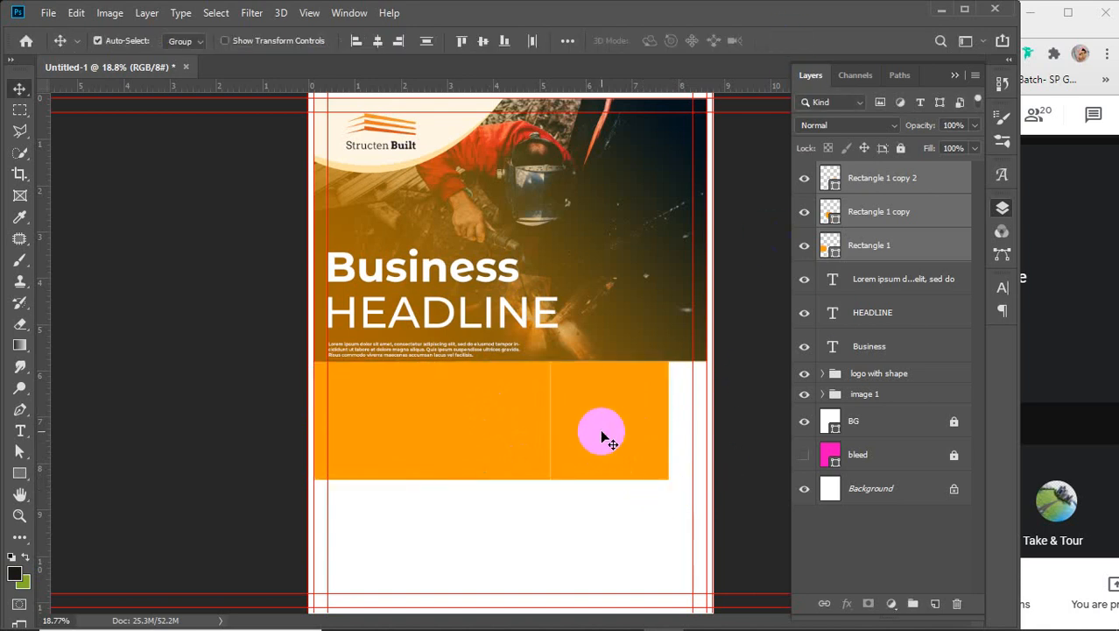
# - Spread the squares apart, placing the third flush with the photo's right edge and the first flush with its left edge
pyautogui.moveTo(602, 432); pyautogui.dragTo(632, 436)
pyautogui.click(911, 178)
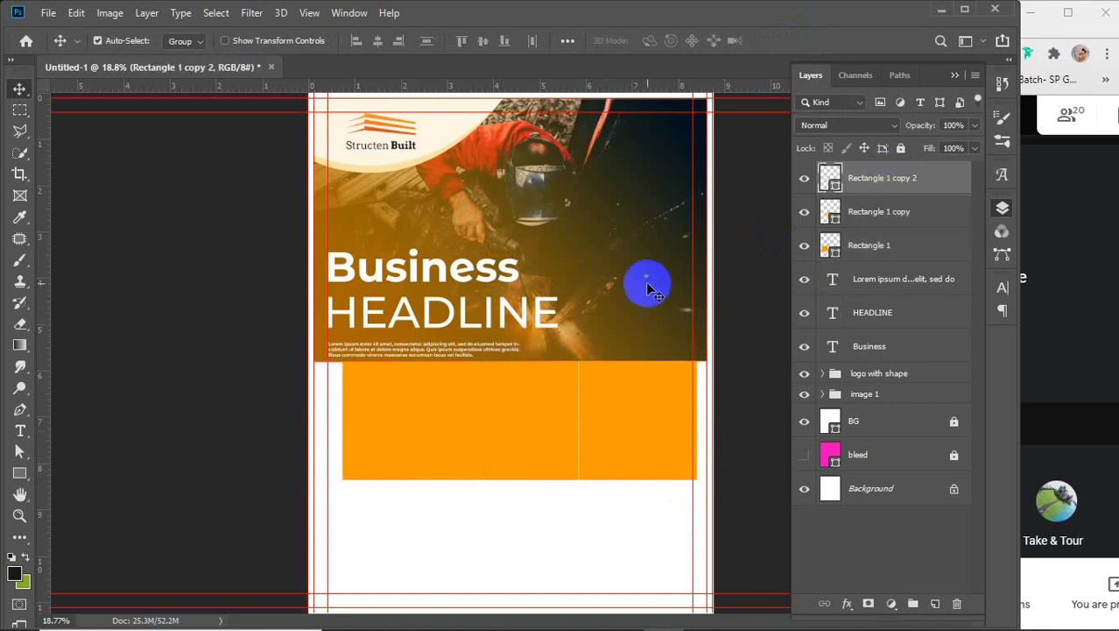
pyautogui.moveTo(620, 395); pyautogui.dragTo(639, 395)
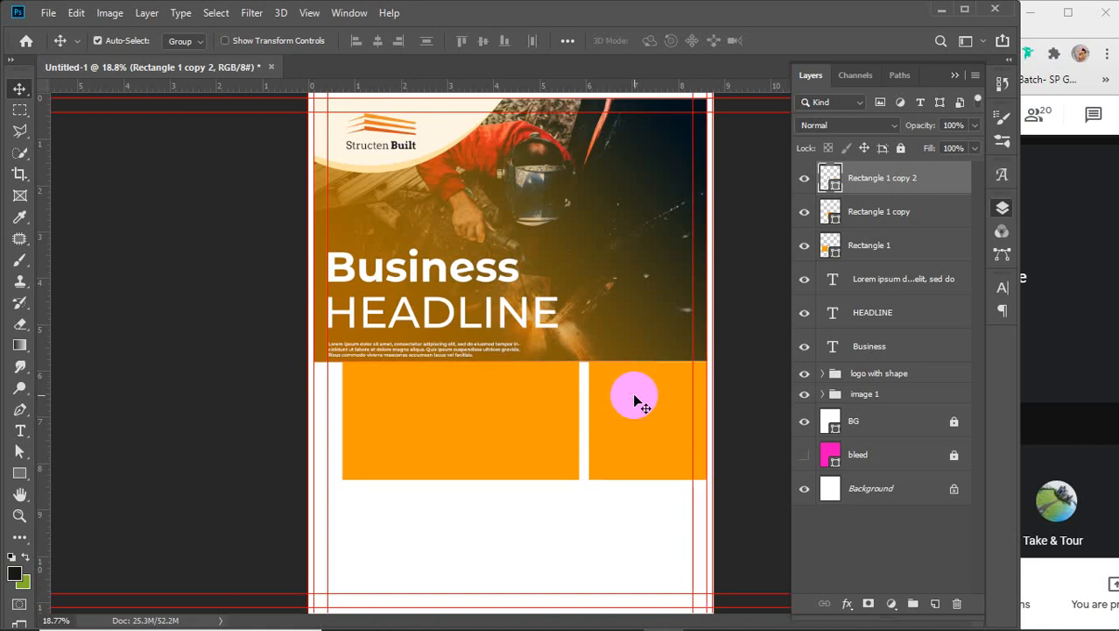
pyautogui.moveTo(404, 412); pyautogui.dragTo(375, 407)
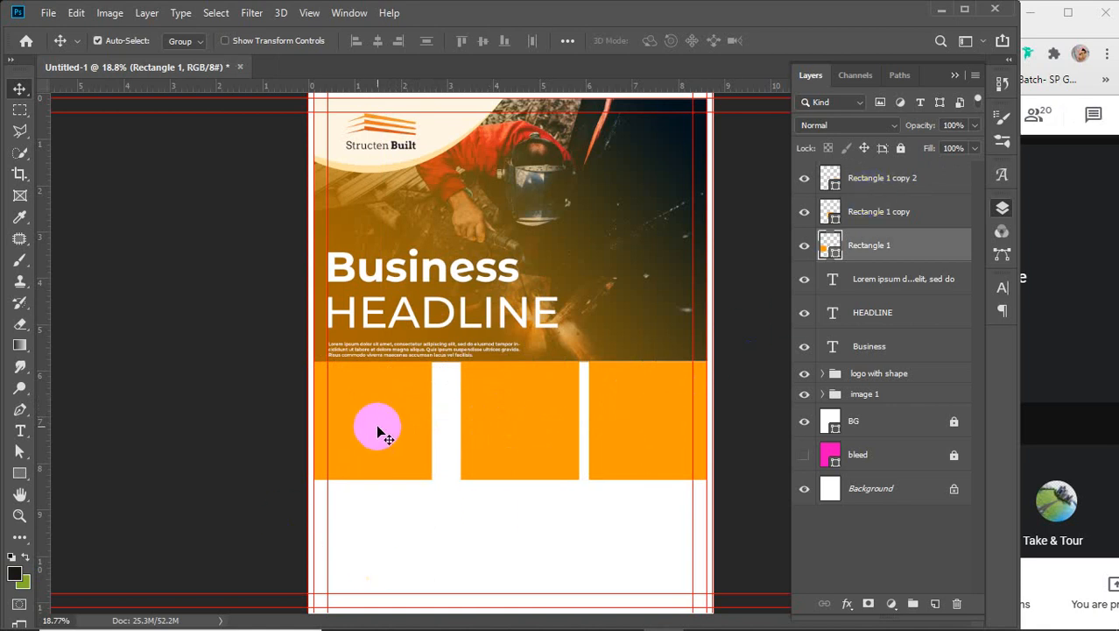
# - Distribute the horizontal spacing evenly between the three orange squares
pyautogui.keyDown('shift'); pyautogui.click(873, 182); pyautogui.keyUp('shift')
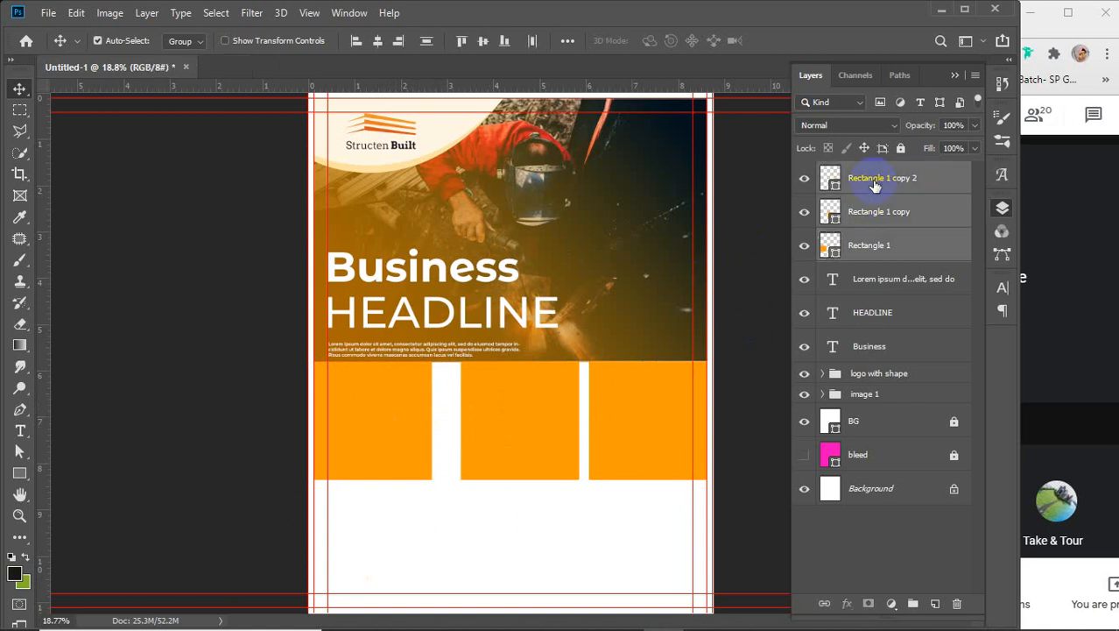
pyautogui.click(567, 42)
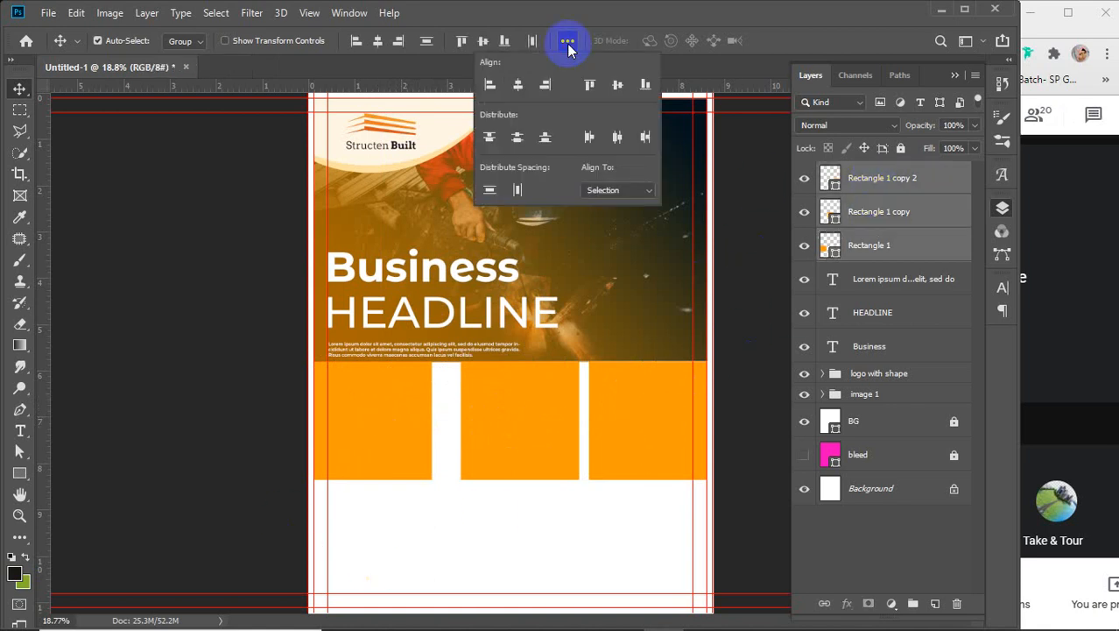
pyautogui.click(490, 191)
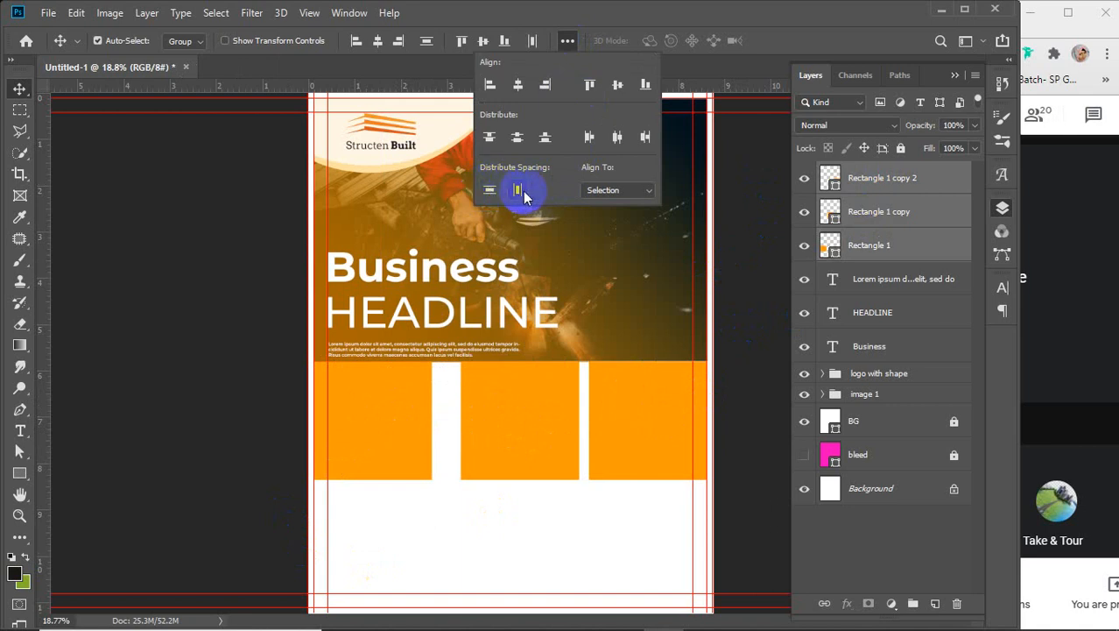
pyautogui.click(519, 191)
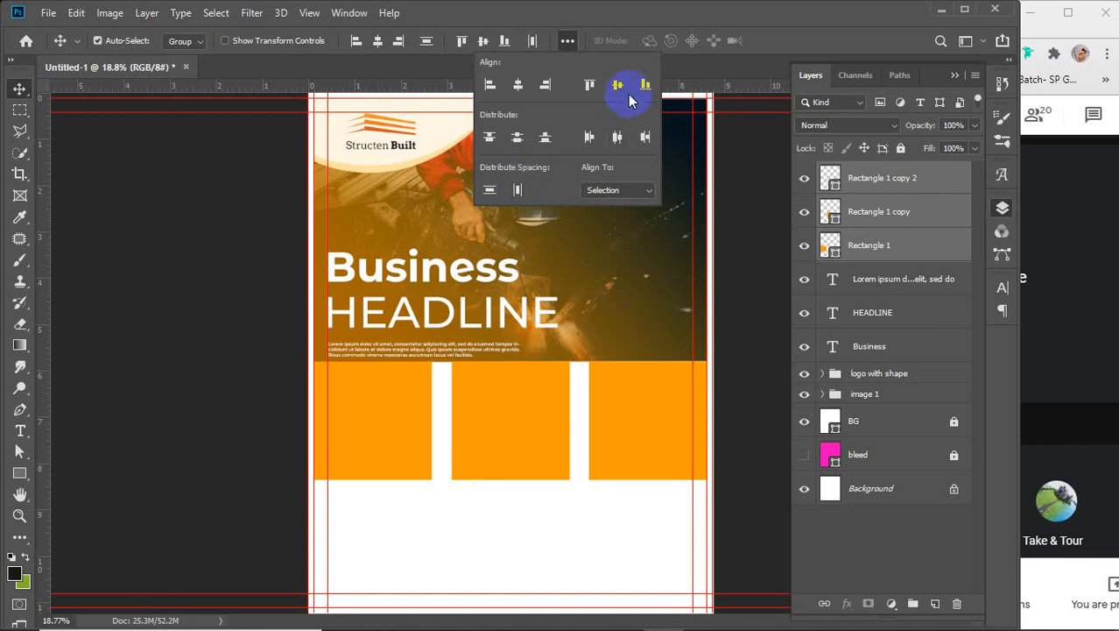
pyautogui.click(570, 43)
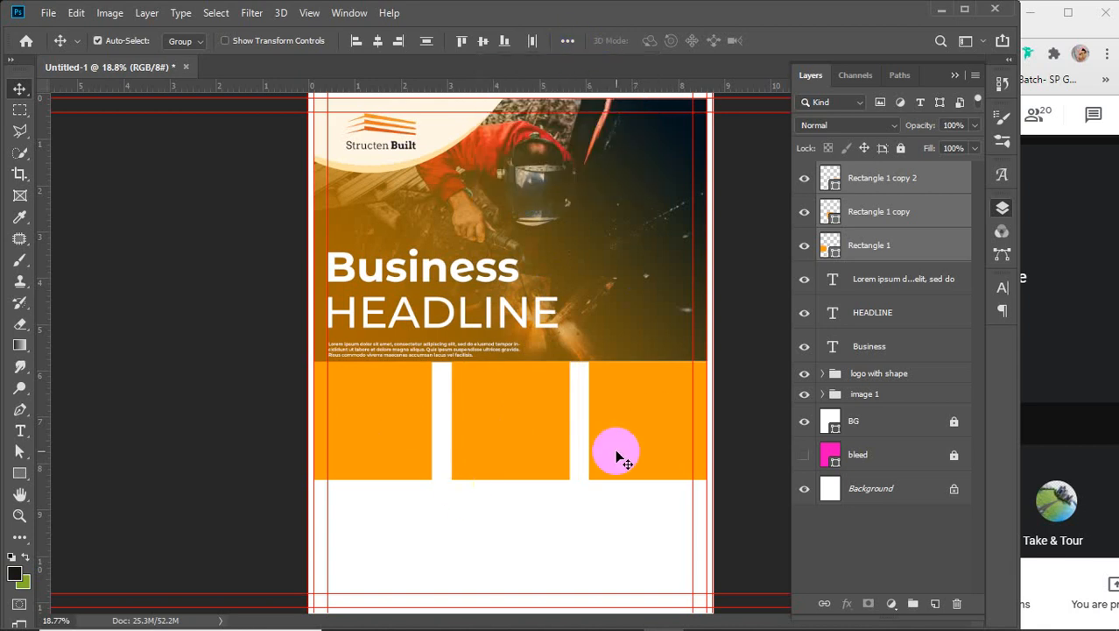
# - Nudge the three squares down to leave a narrow white gap beneath the photo, and deselect them
pyautogui.hotkey('shift', 'Down')
pyautogui.hotkey('shift', 'Down')
pyautogui.hotkey('shift', 'Down')
pyautogui.hotkey('shift', 'Down')
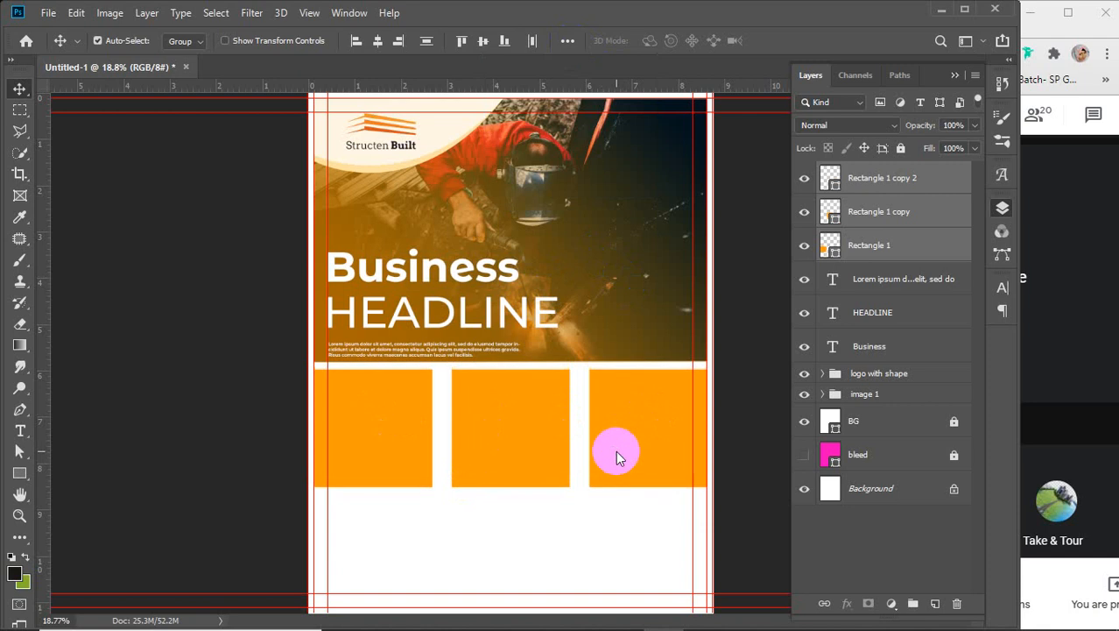
pyautogui.hotkey('shift', 'Up')
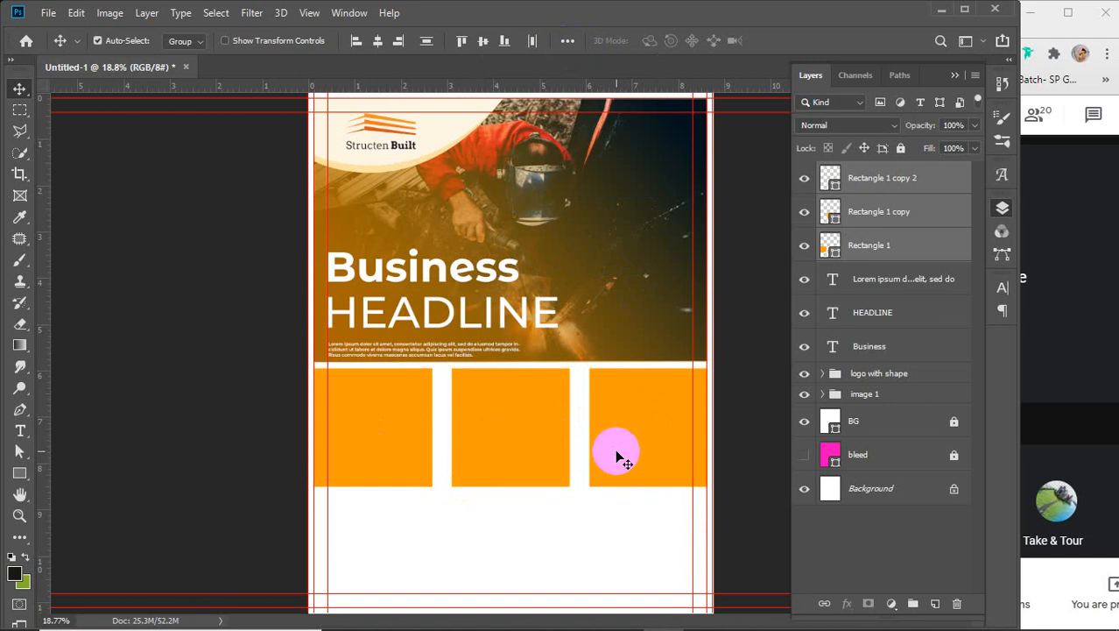
pyautogui.click(767, 300)
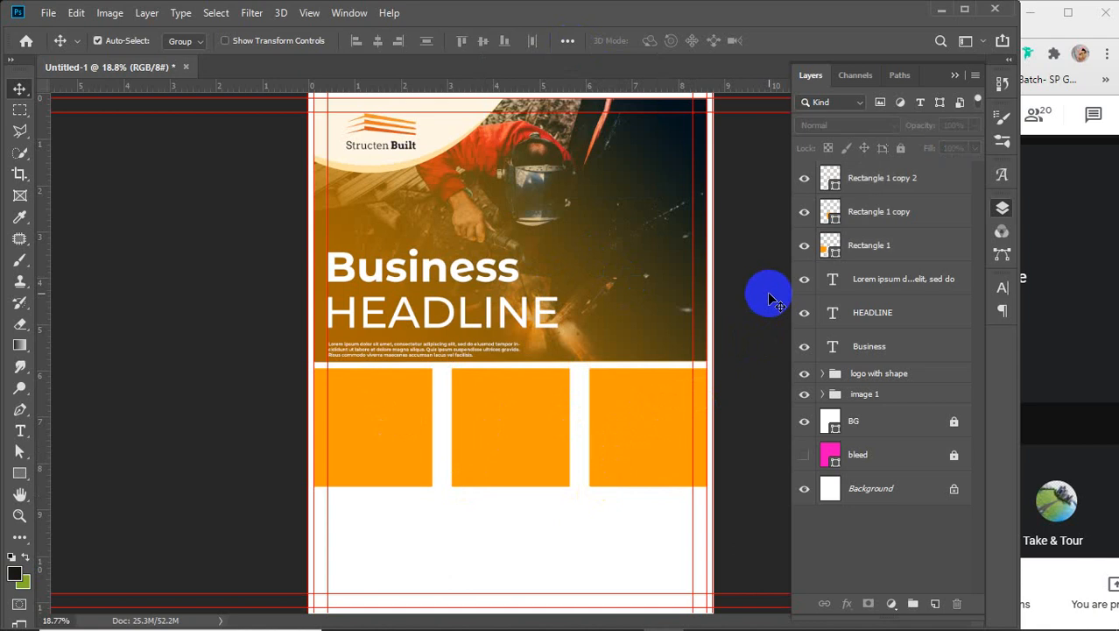
# - Identify each square's layer by toggling its visibility, and rename the middle square's layer "Rectangle 2" and the last one's "Rectangle 3"
pyautogui.click(804, 246)
pyautogui.click(804, 246)
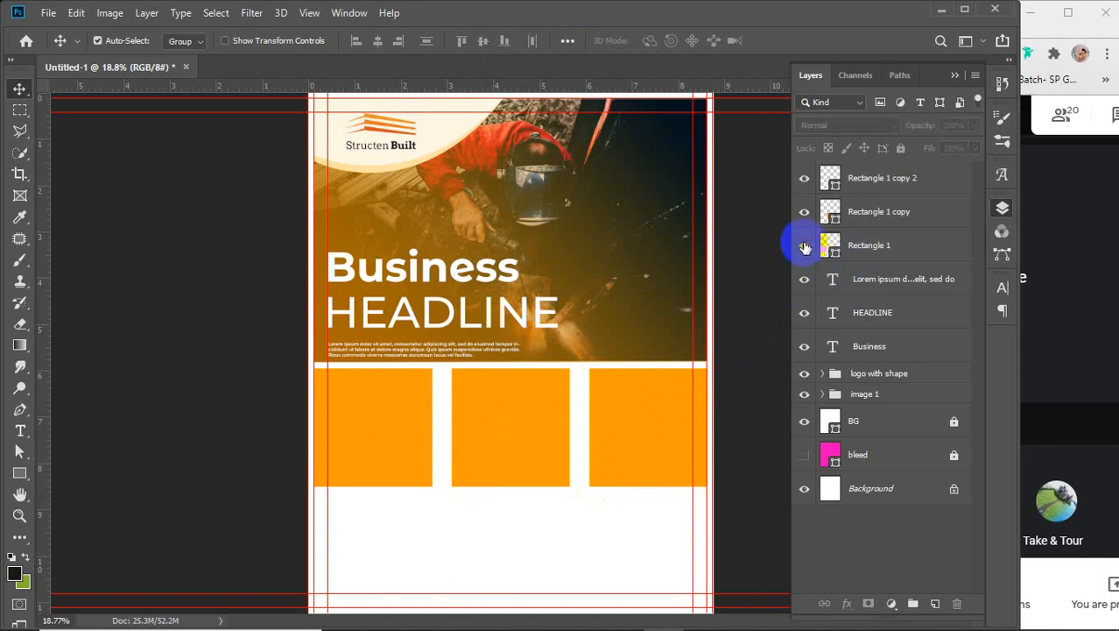
pyautogui.click(803, 211)
pyautogui.click(804, 211)
pyautogui.click(804, 178)
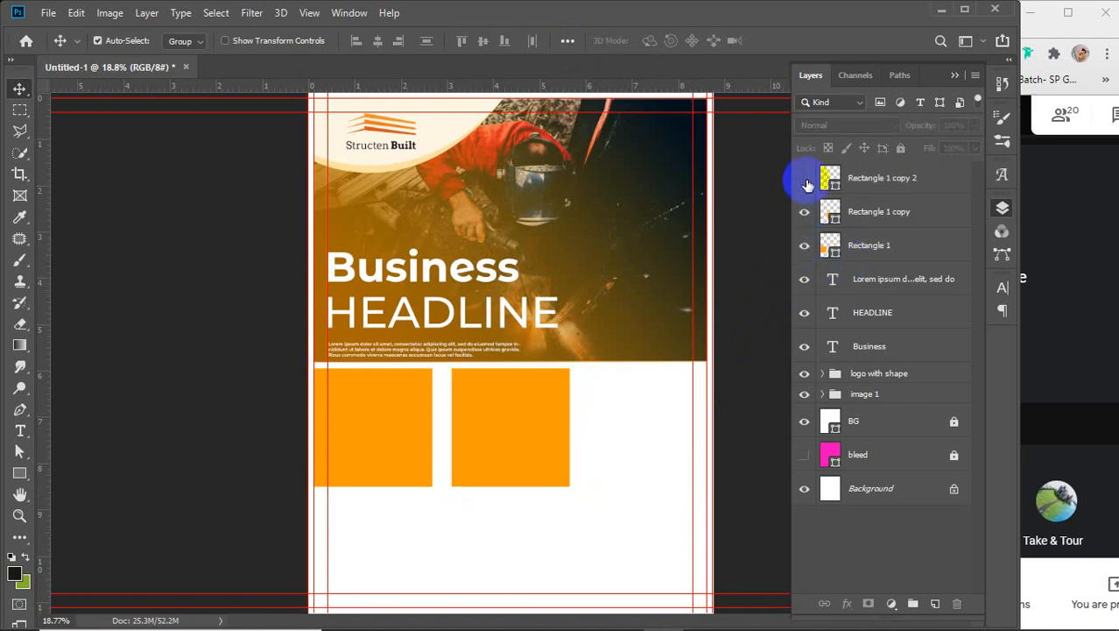
pyautogui.click(805, 178)
pyautogui.doubleClick(872, 246)
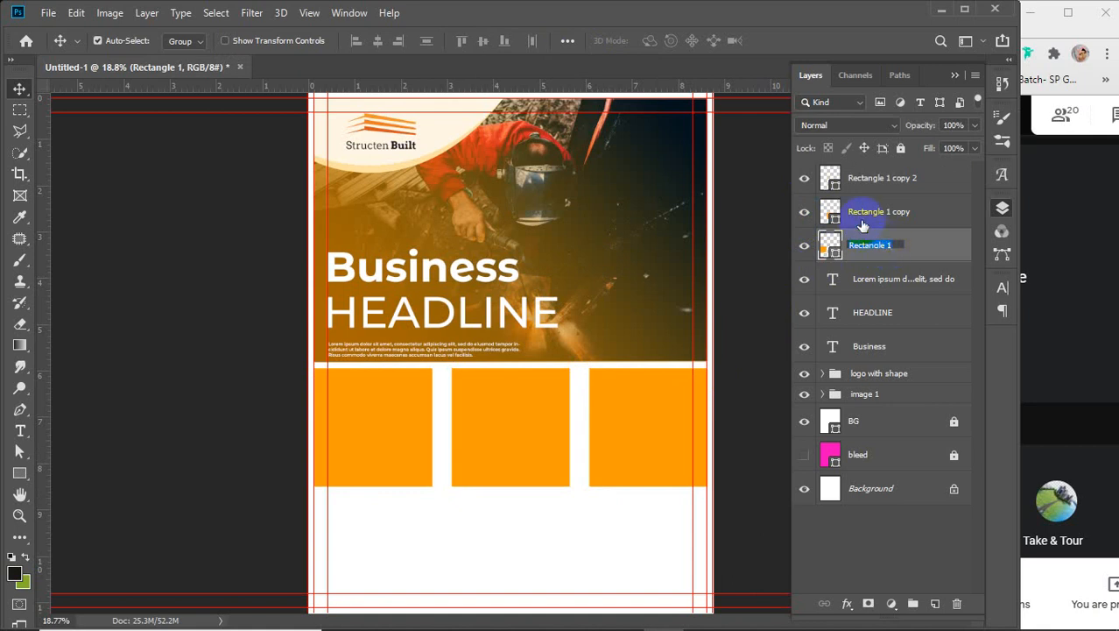
pyautogui.doubleClick(875, 212)
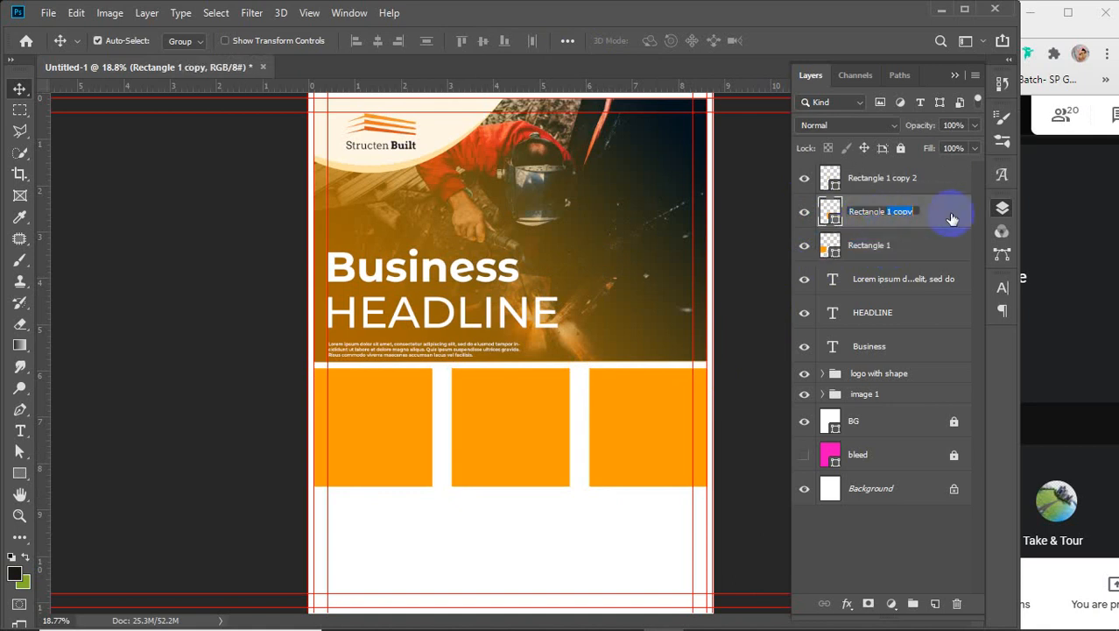
pyautogui.write('2')
pyautogui.doubleClick(892, 180)
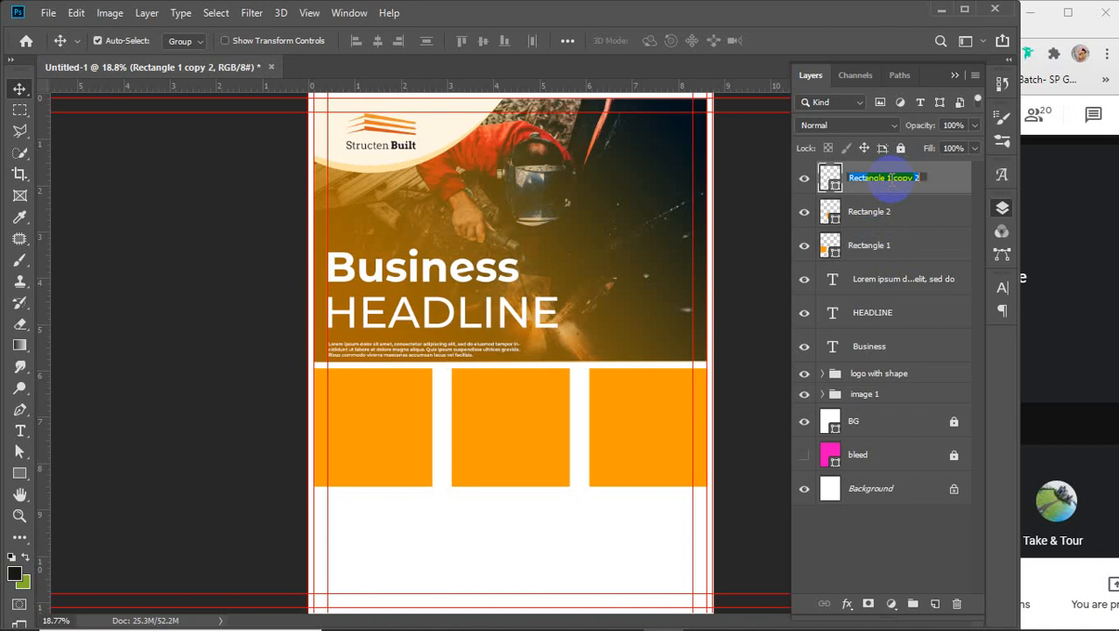
pyautogui.write('3')
pyautogui.click(957, 184)
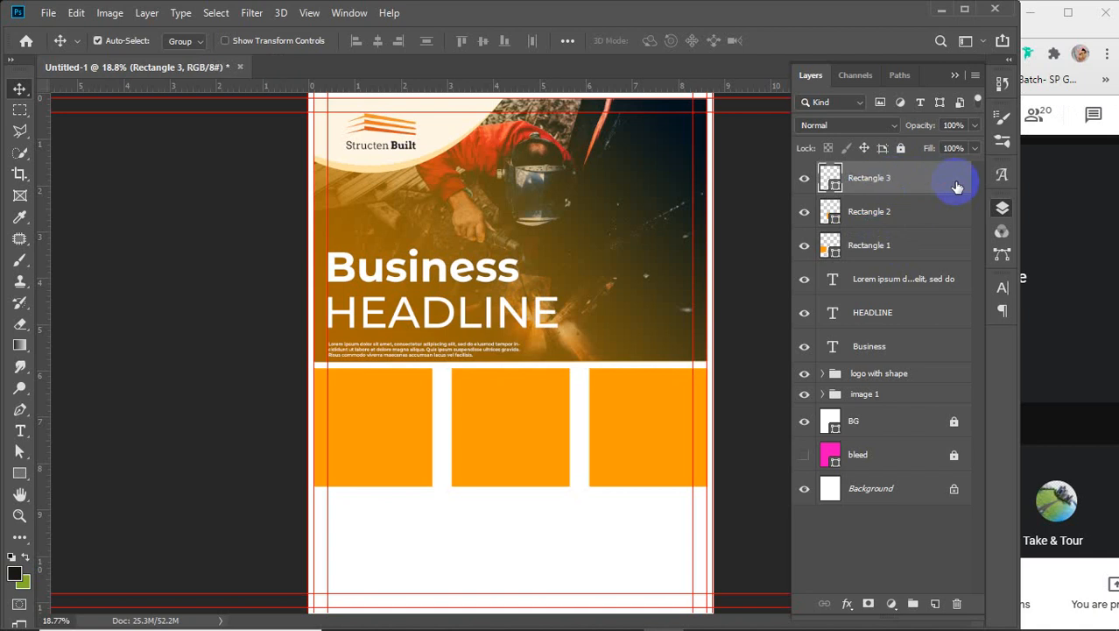
# - Check which orange square belongs to the Rectangle 1 layer by hiding and showing it again
pyautogui.click(837, 252)
pyautogui.click(803, 251)
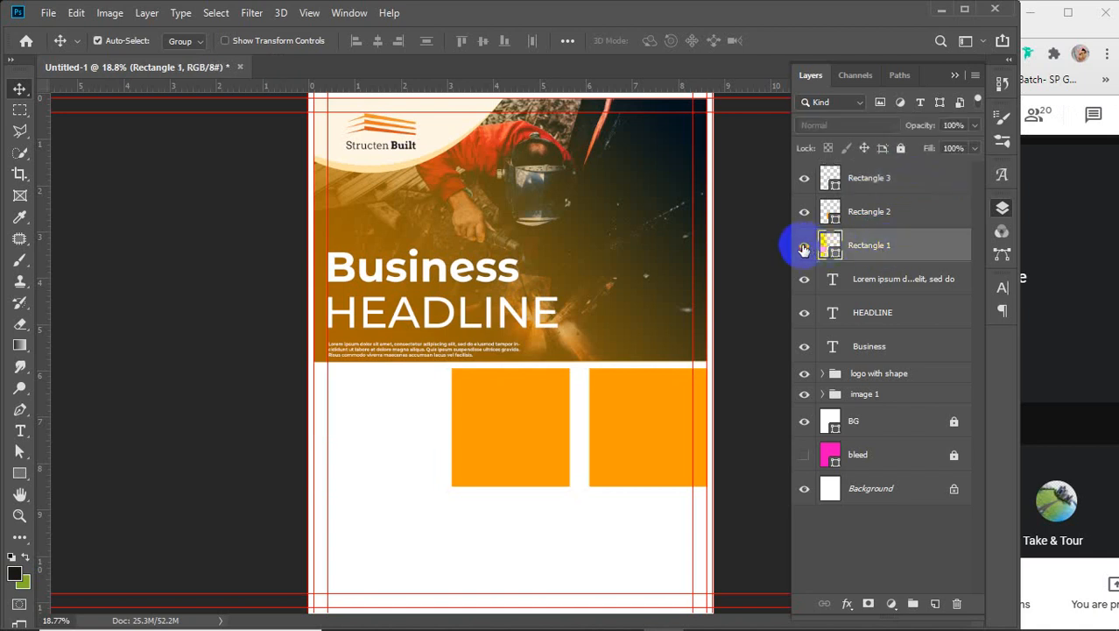
pyautogui.click(803, 250)
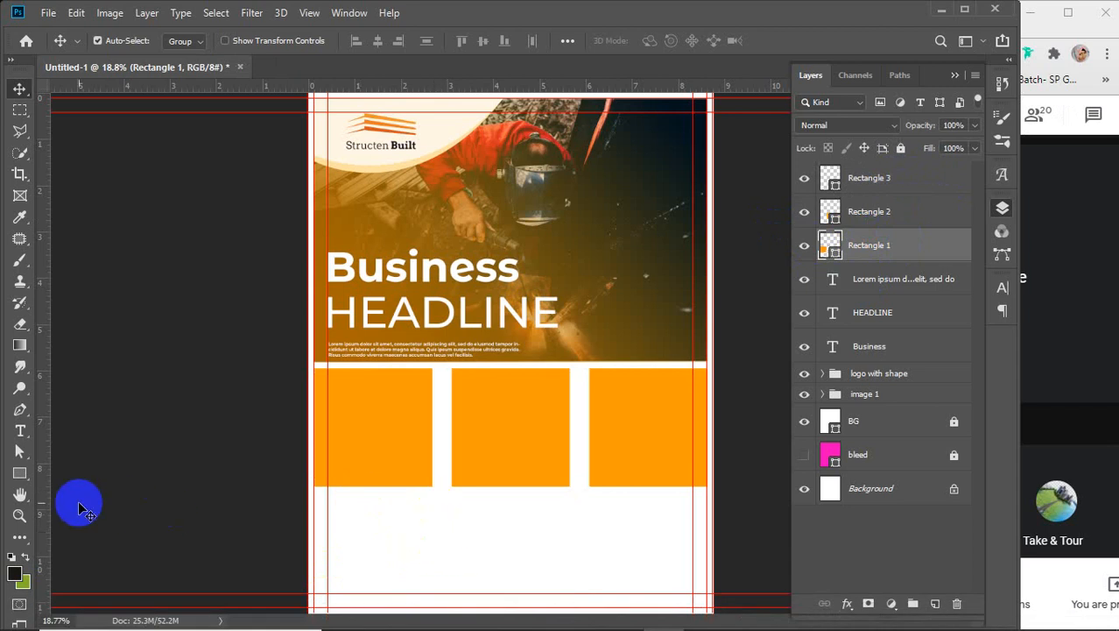
# - Draw a recycling-arrows custom shape about 236 by 235 px below the third square, and move its layer above Rectangle 3
pyautogui.moveTo(19, 476); pyautogui.dragTo(77, 554)
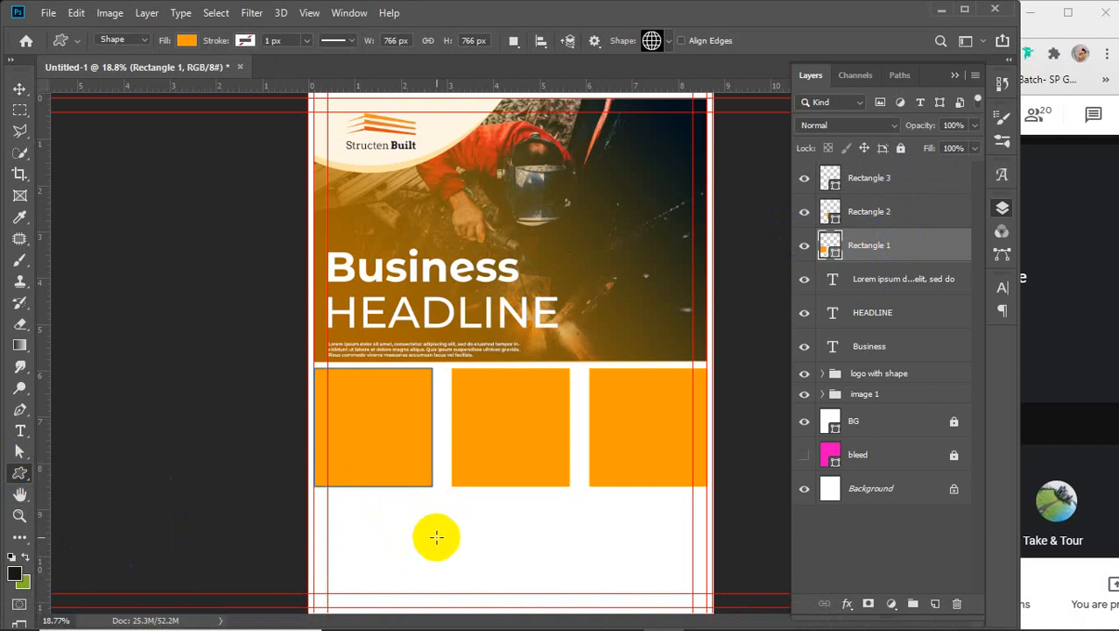
pyautogui.click(670, 42)
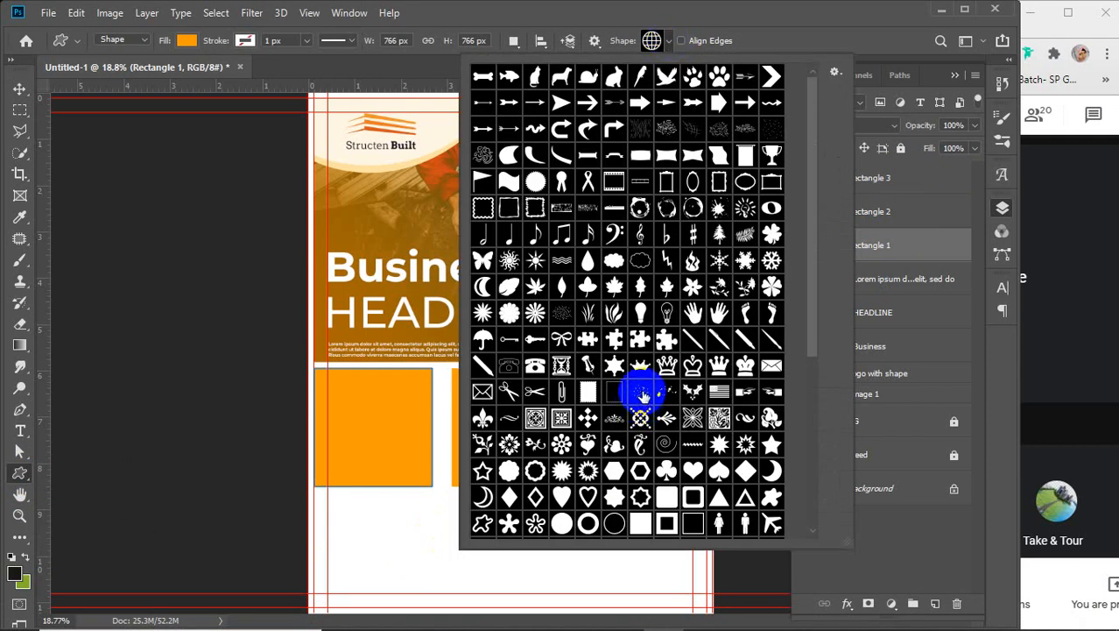
pyautogui.scroll(-3, 642, 398)
pyautogui.scroll(-3, 642, 394)
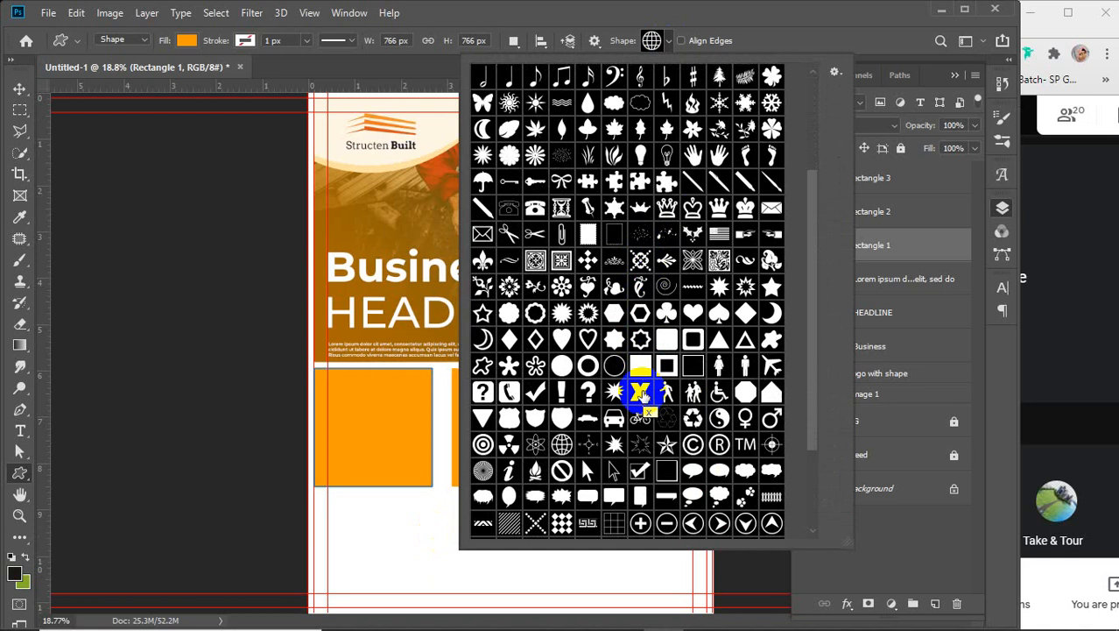
pyautogui.scroll(-5, 644, 395)
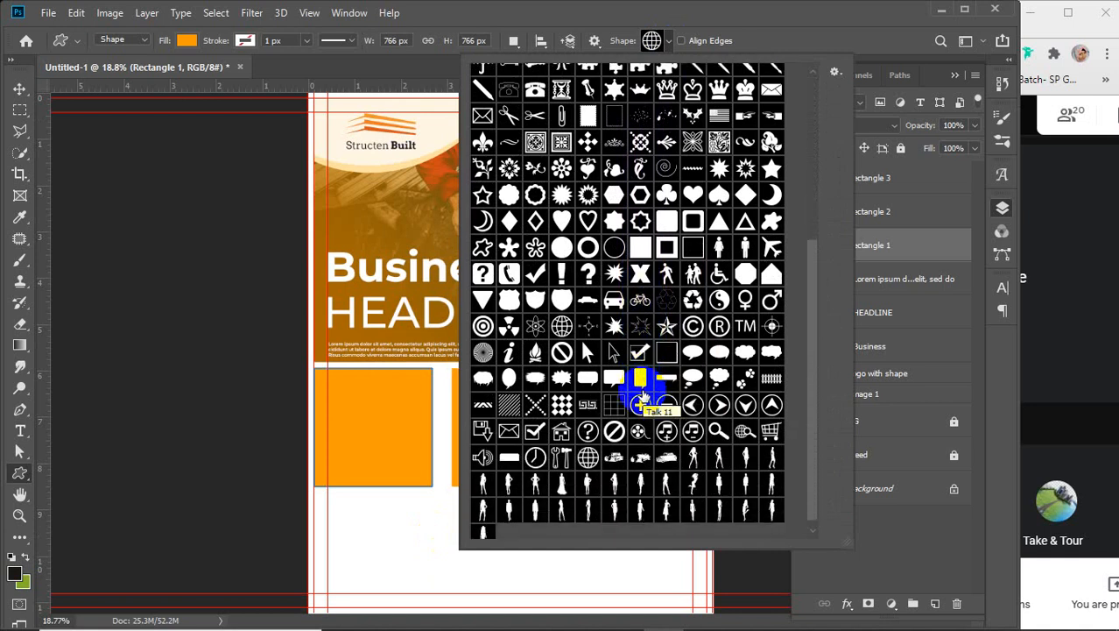
pyautogui.scroll(-1, 644, 401)
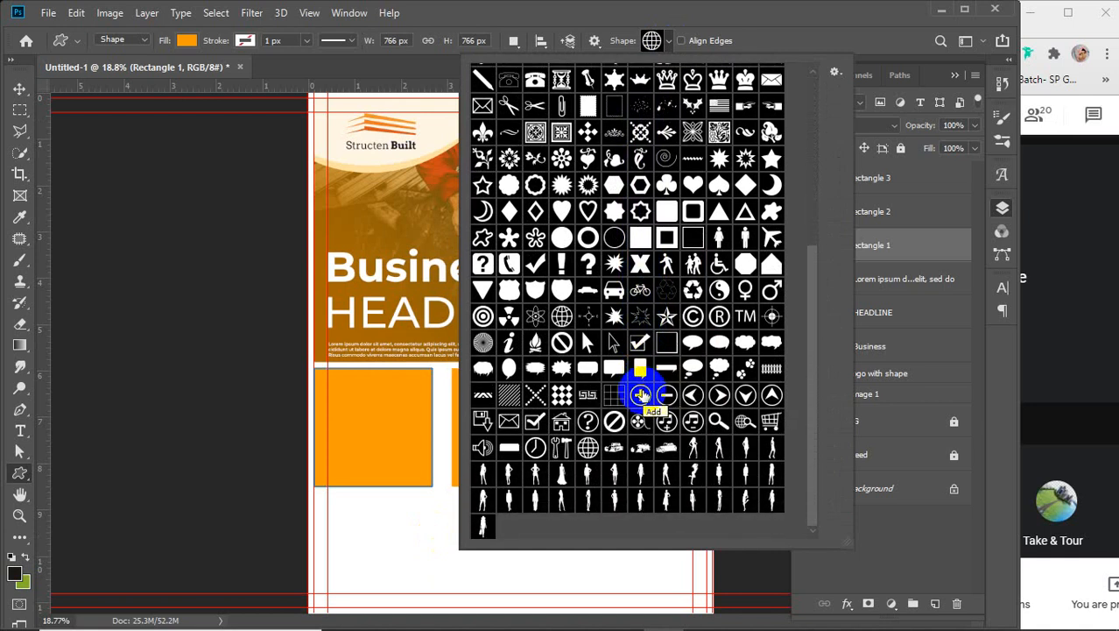
pyautogui.click(693, 289)
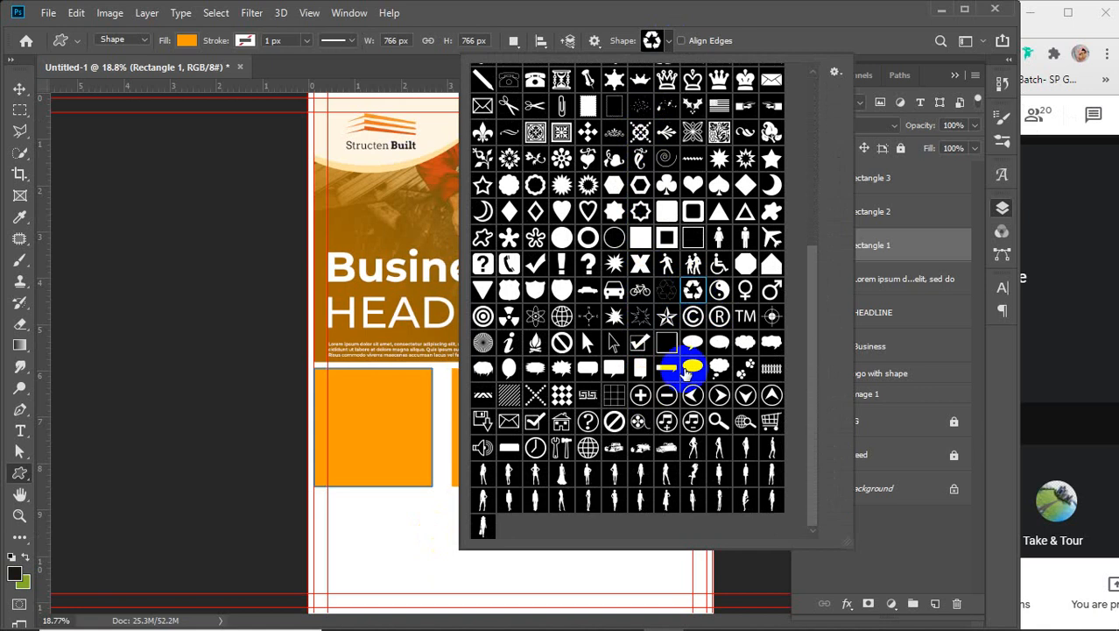
pyautogui.click(673, 40)
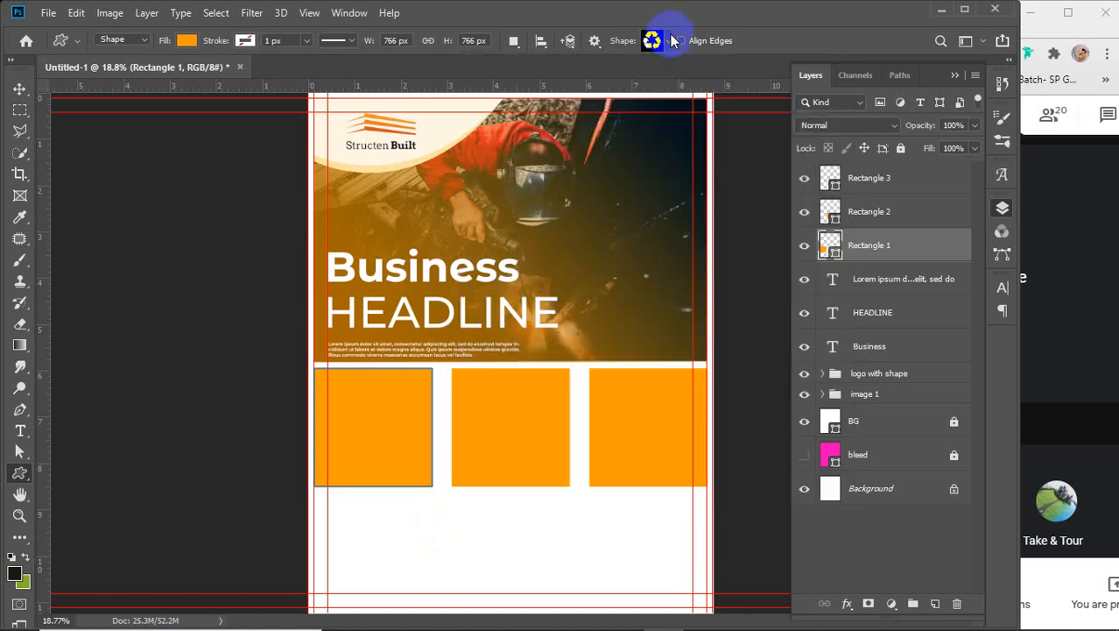
pyautogui.moveTo(637, 515); pyautogui.dragTo(681, 549)
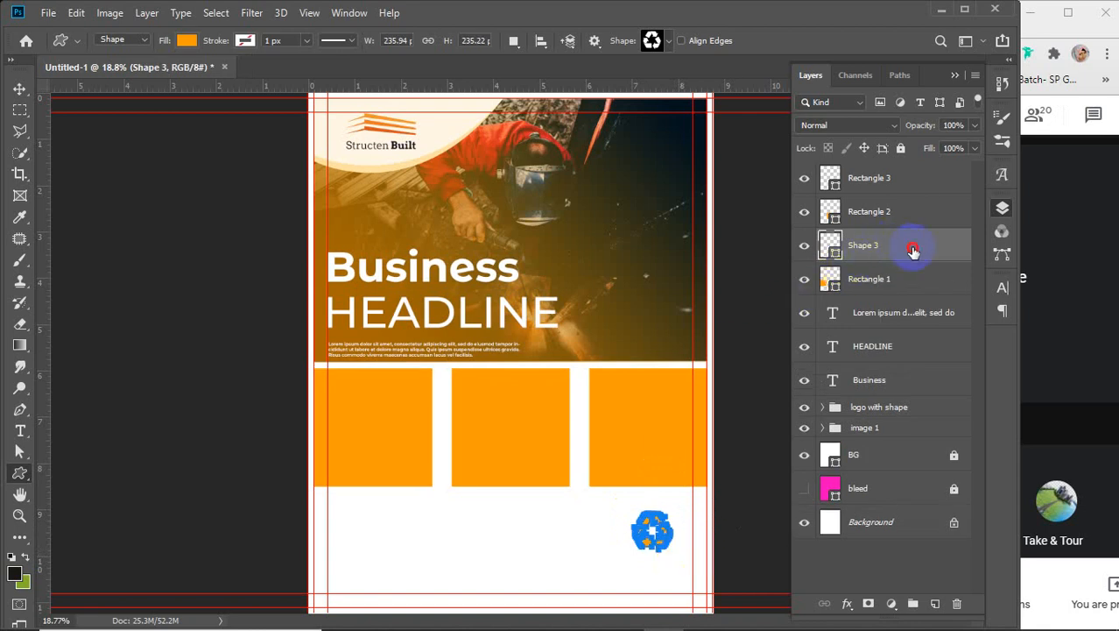
pyautogui.moveTo(913, 251); pyautogui.dragTo(899, 170)
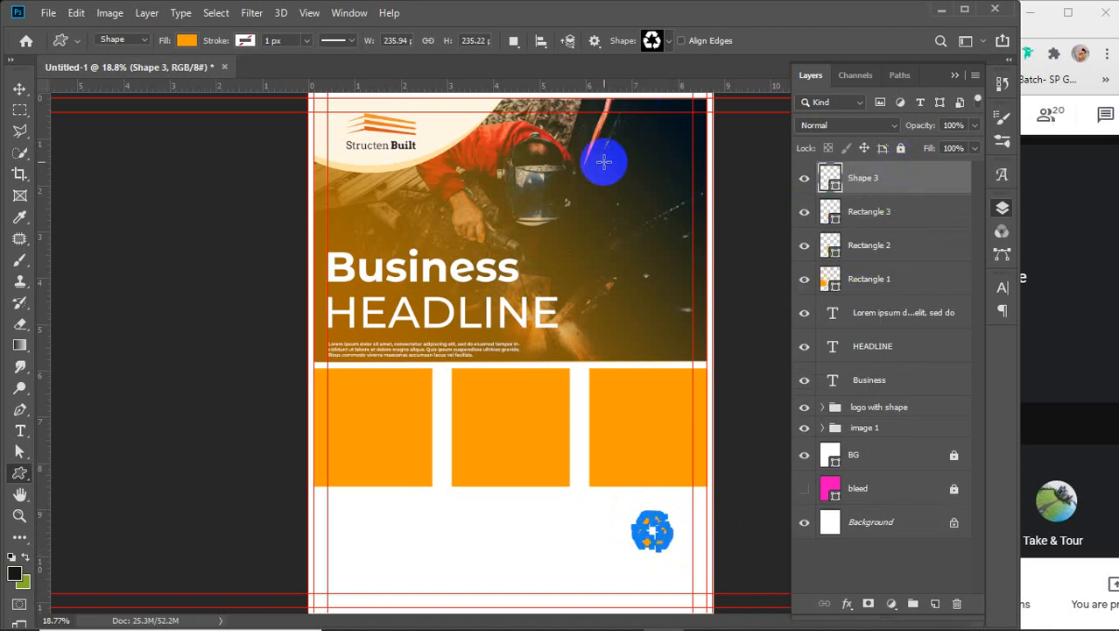
# - Draw an hourglass custom shape about 203 by 208 px in the white area below the squares
pyautogui.click(665, 42)
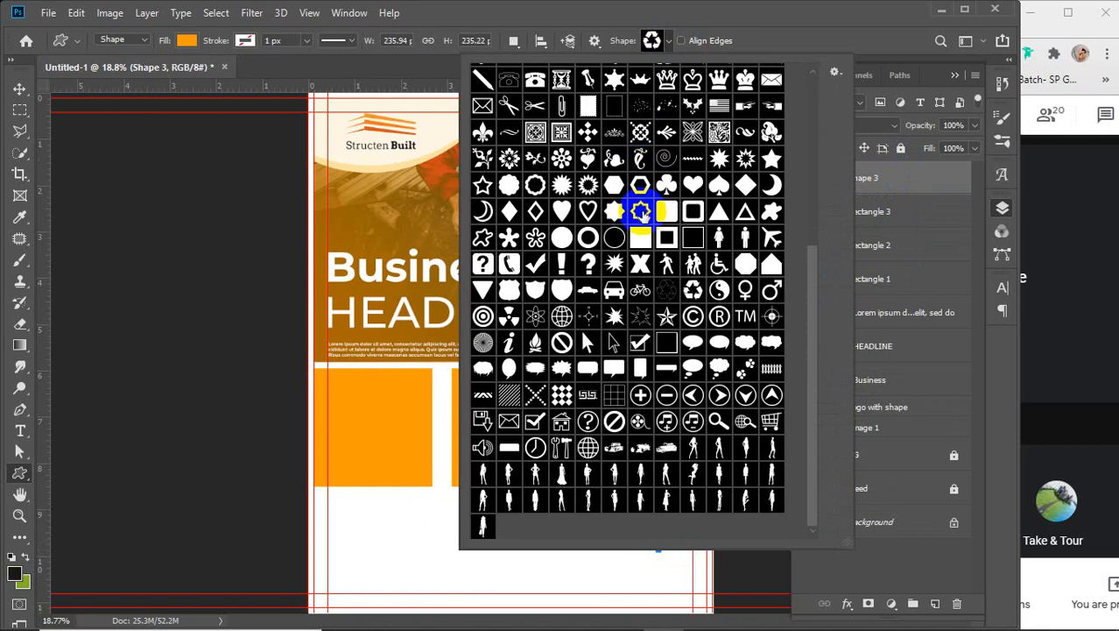
pyautogui.scroll(2, 627, 294)
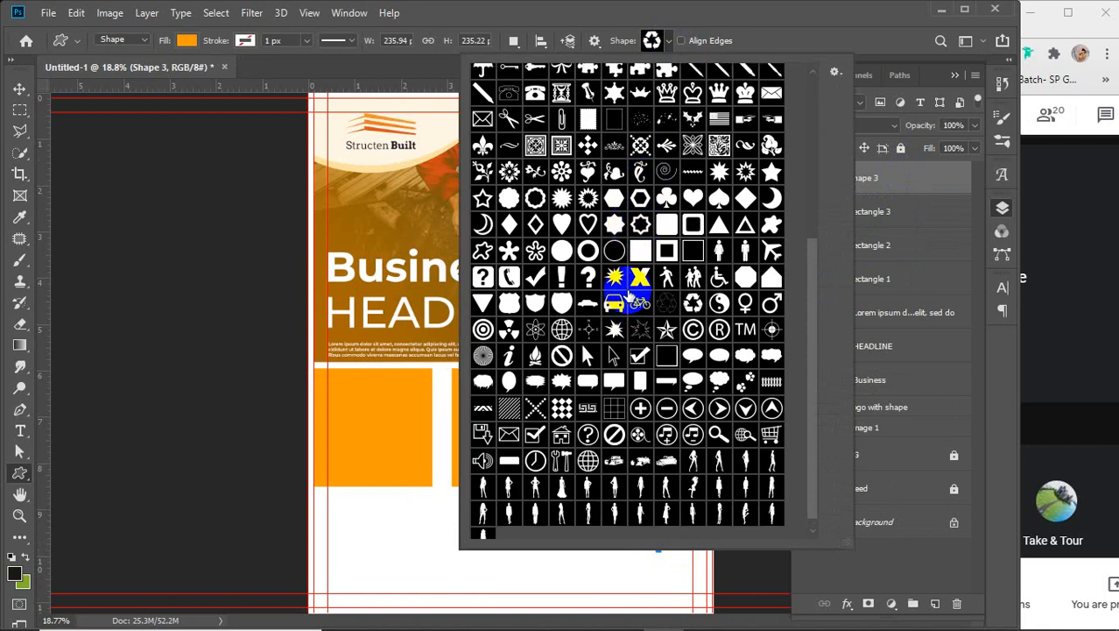
pyautogui.scroll(4, 624, 294)
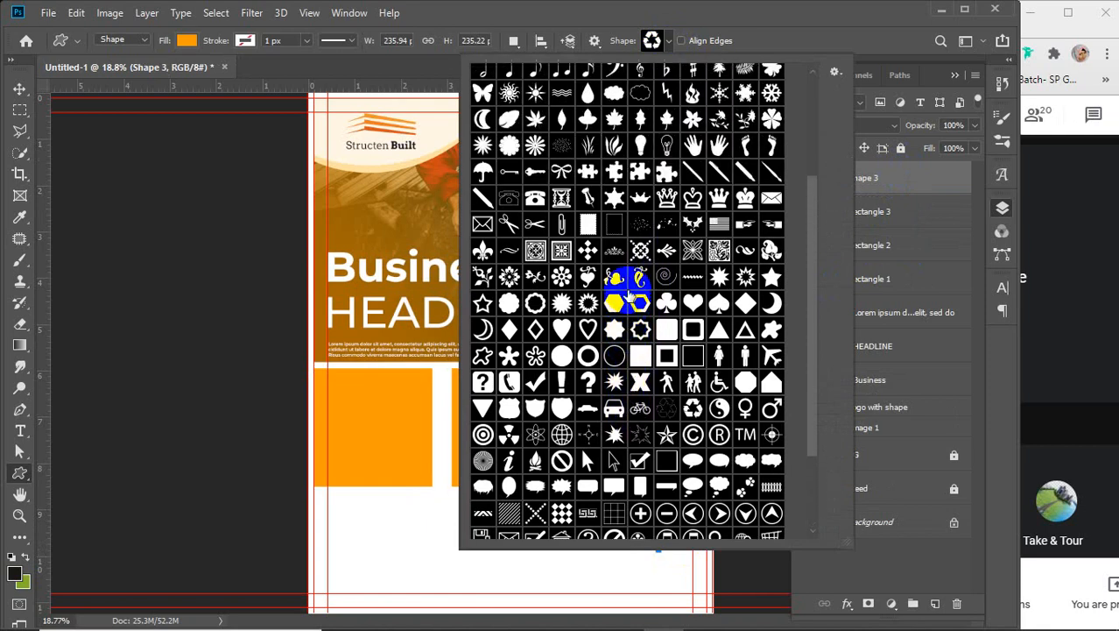
pyautogui.click(414, 525)
pyautogui.moveTo(420, 516); pyautogui.dragTo(459, 538)
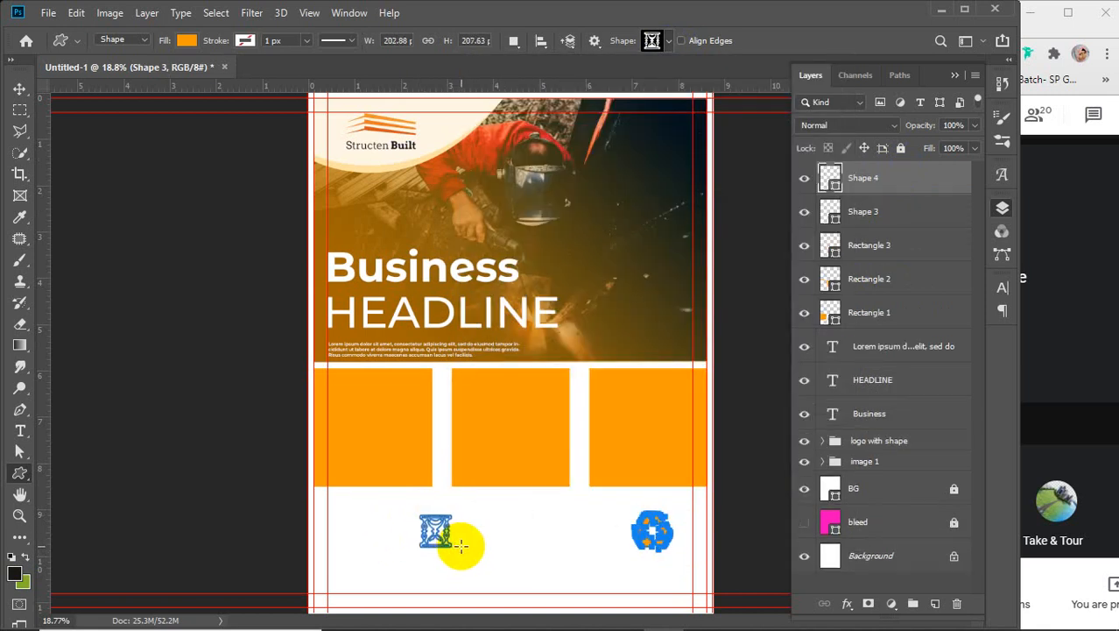
# - Move the hourglass layer directly above Rectangle 2 and position the hourglass beneath the middle square
pyautogui.press('v')
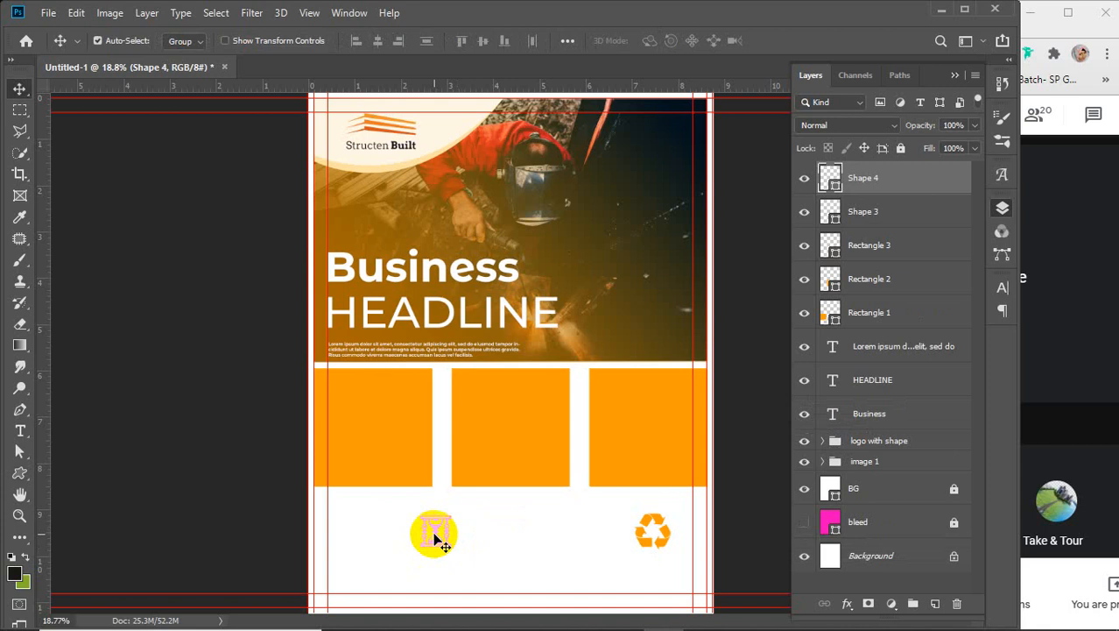
pyautogui.moveTo(915, 175); pyautogui.dragTo(906, 253)
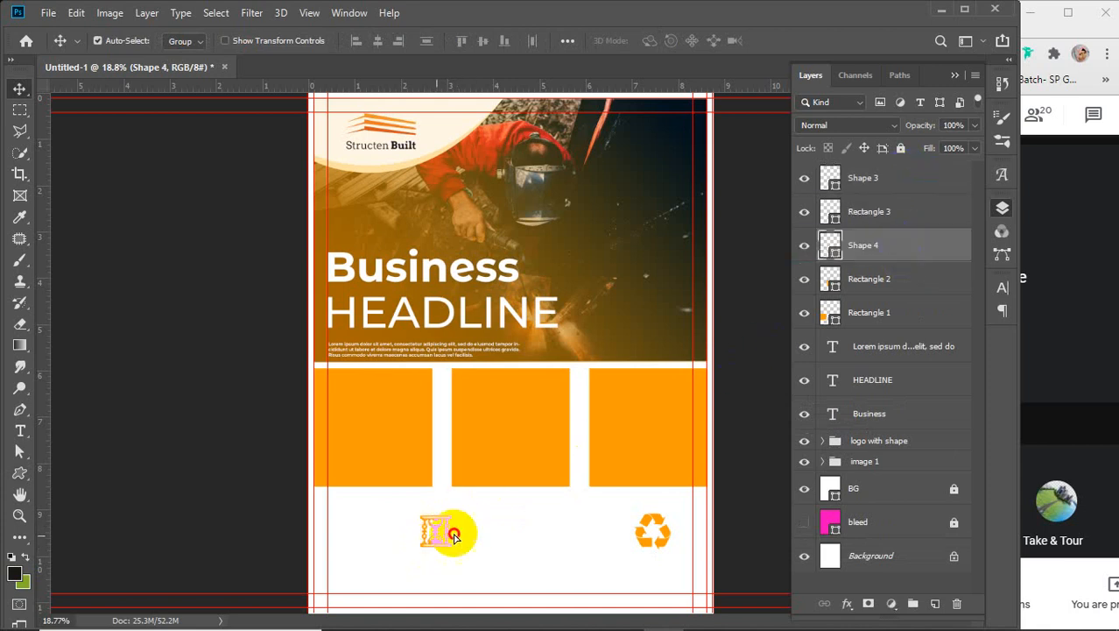
pyautogui.moveTo(454, 536); pyautogui.dragTo(503, 530)
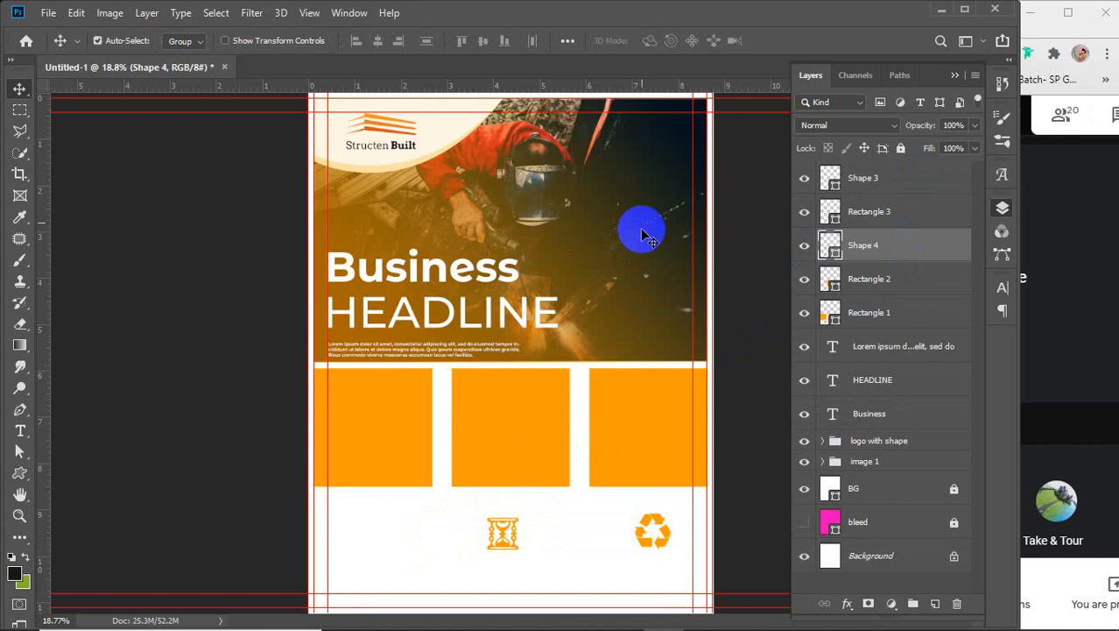
# - Draw a glowing light bulb custom shape about 307 by 299 px below the first square, and move its layer directly above Rectangle 1
pyautogui.click(20, 474)
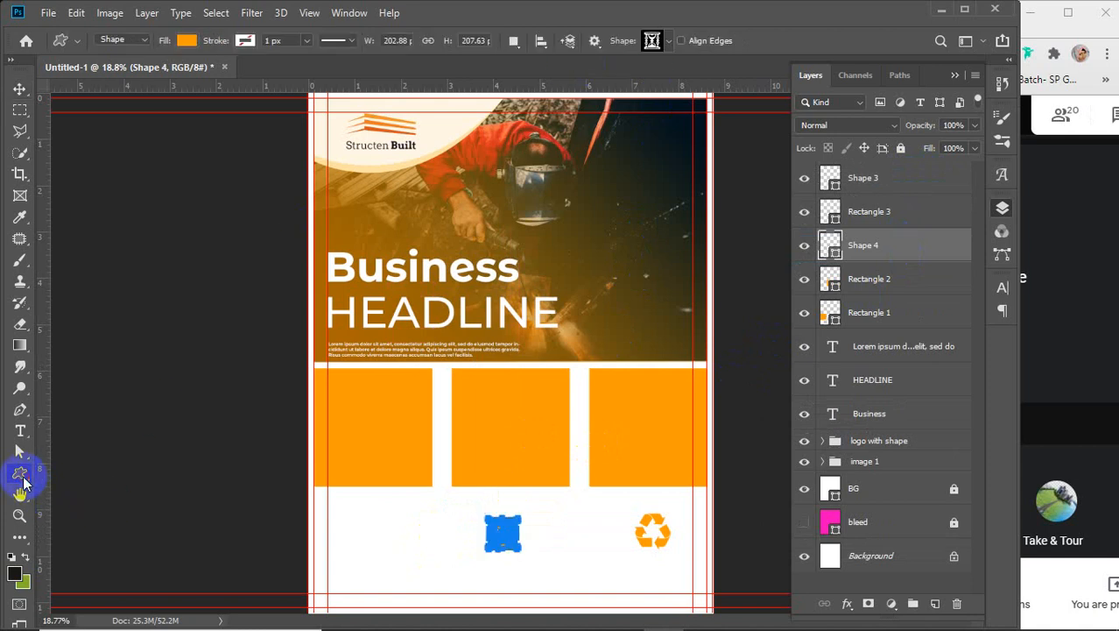
pyautogui.click(663, 40)
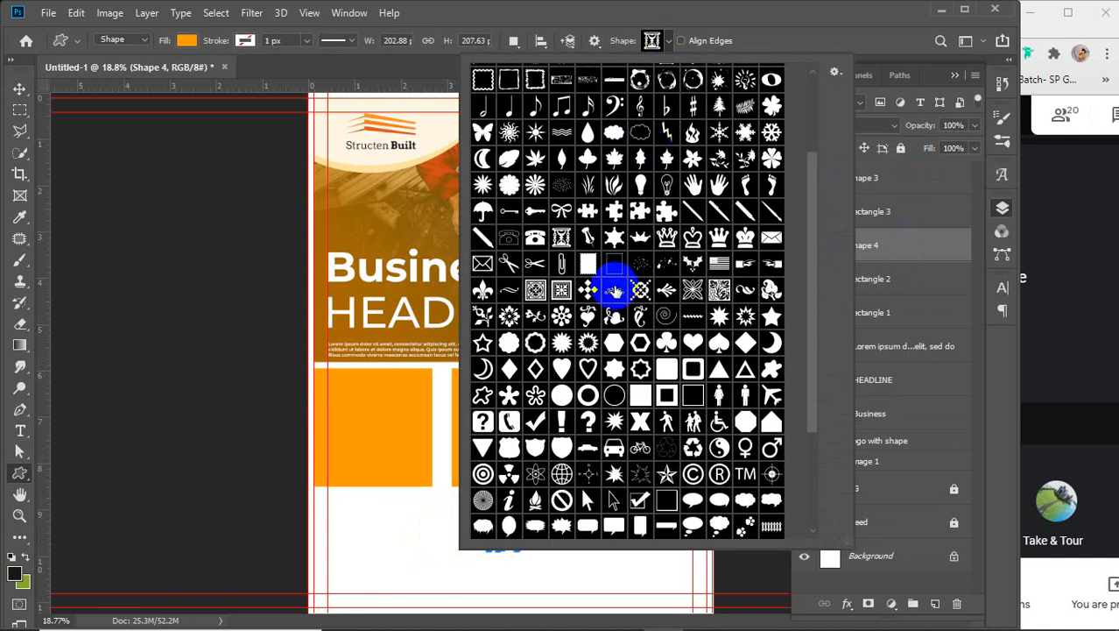
pyautogui.scroll(1, 579, 368)
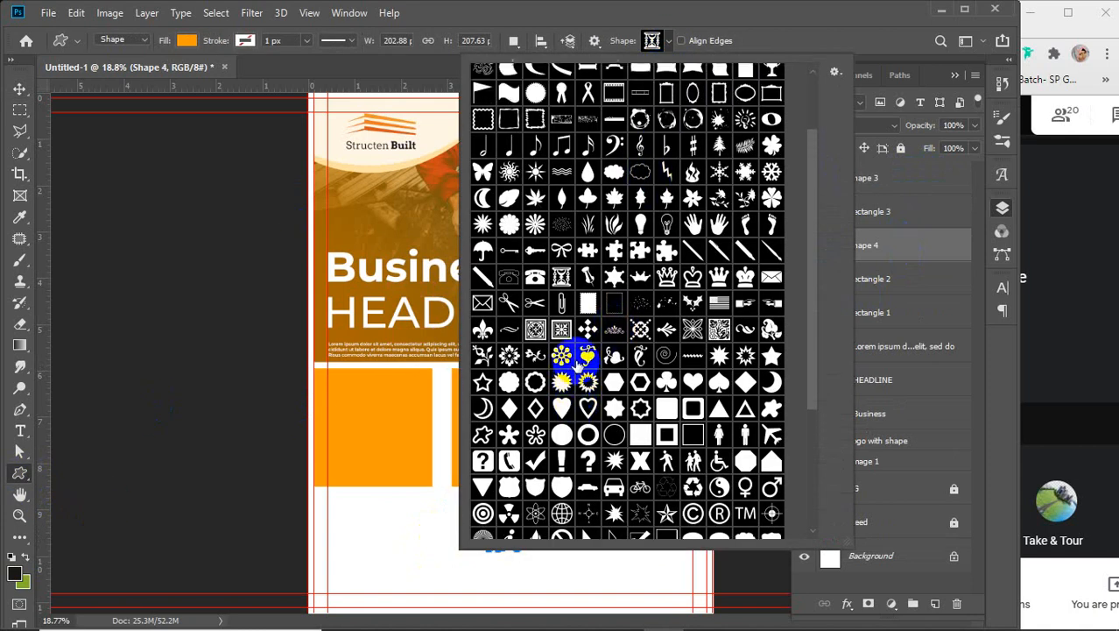
pyautogui.scroll(3, 579, 364)
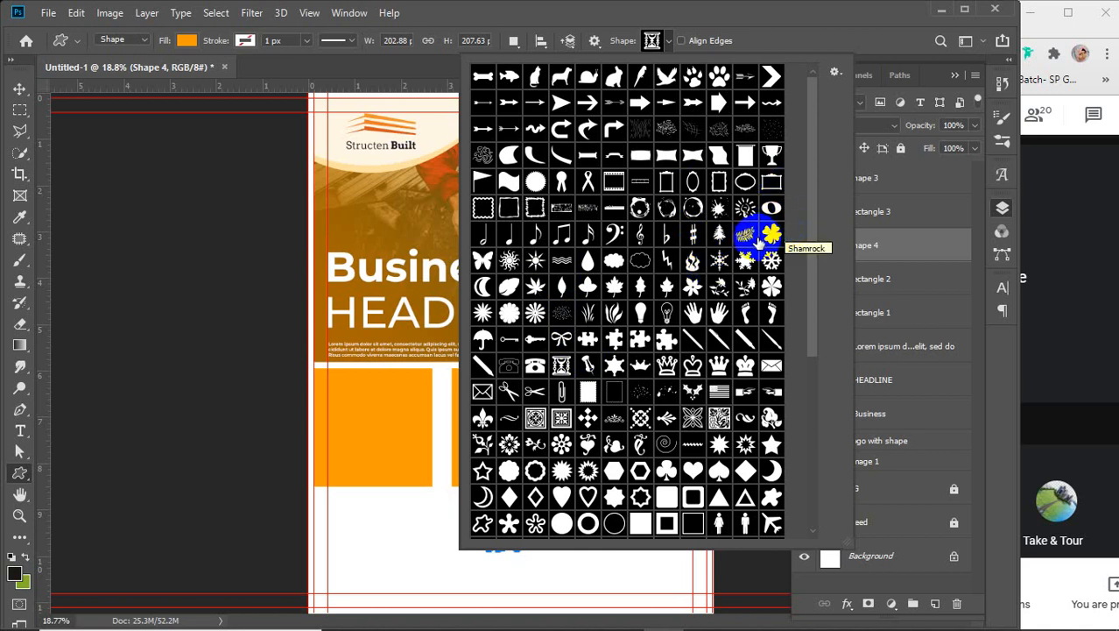
pyautogui.click(745, 210)
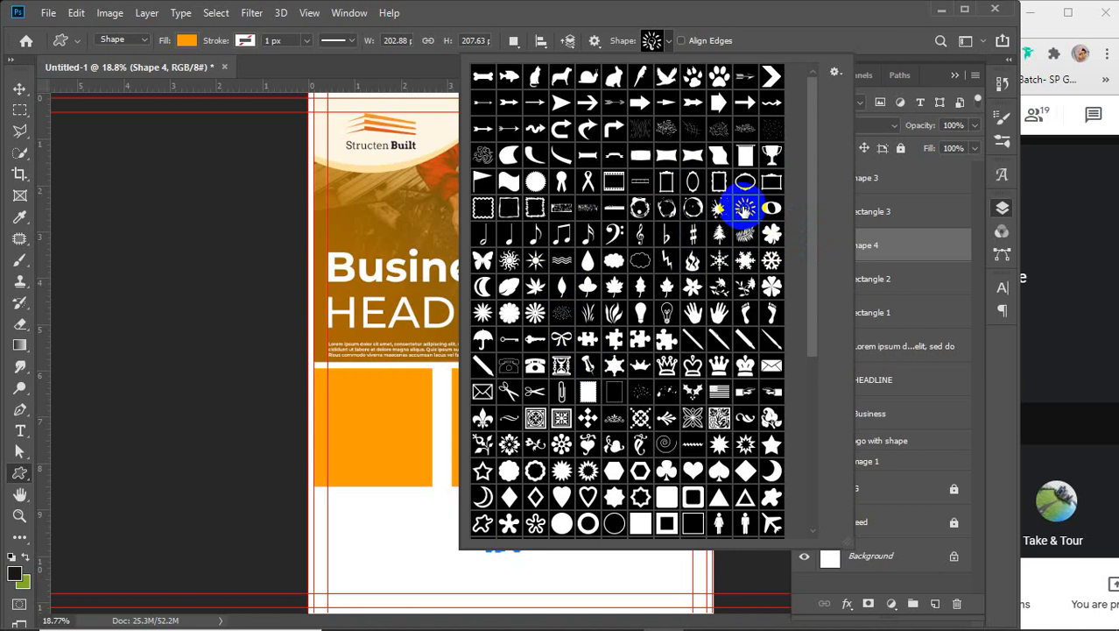
pyautogui.click(659, 41)
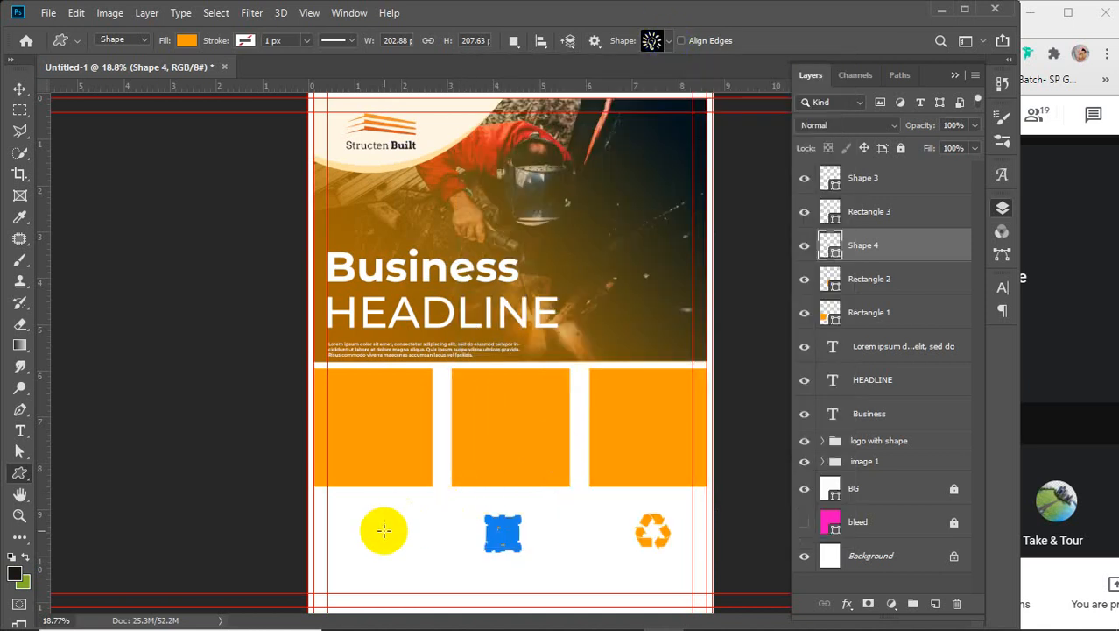
pyautogui.moveTo(382, 527); pyautogui.dragTo(461, 571)
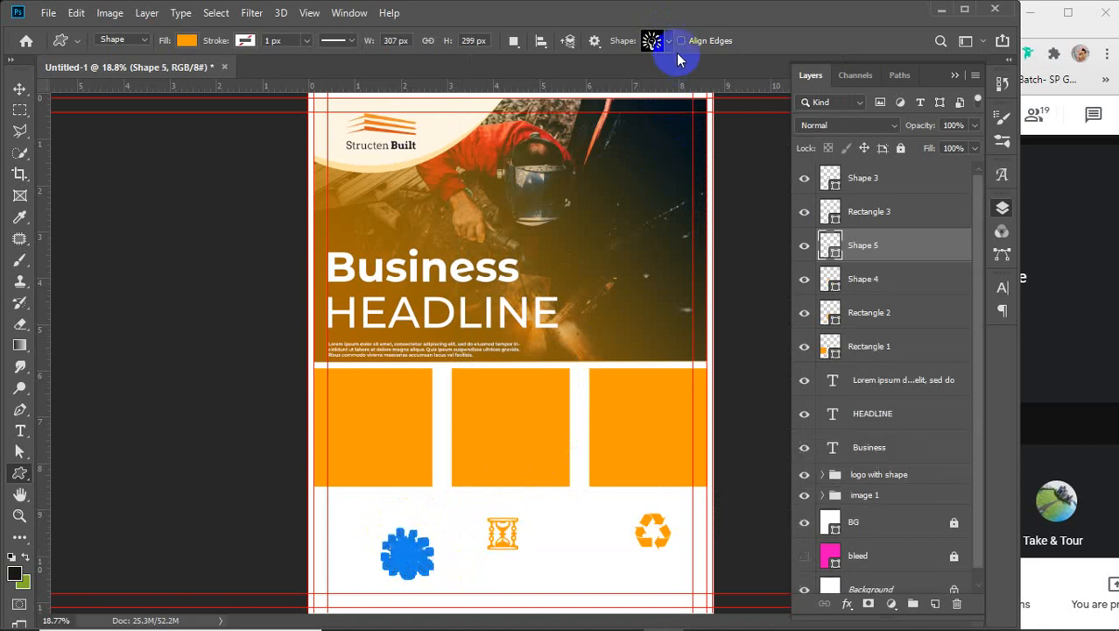
pyautogui.click(20, 89)
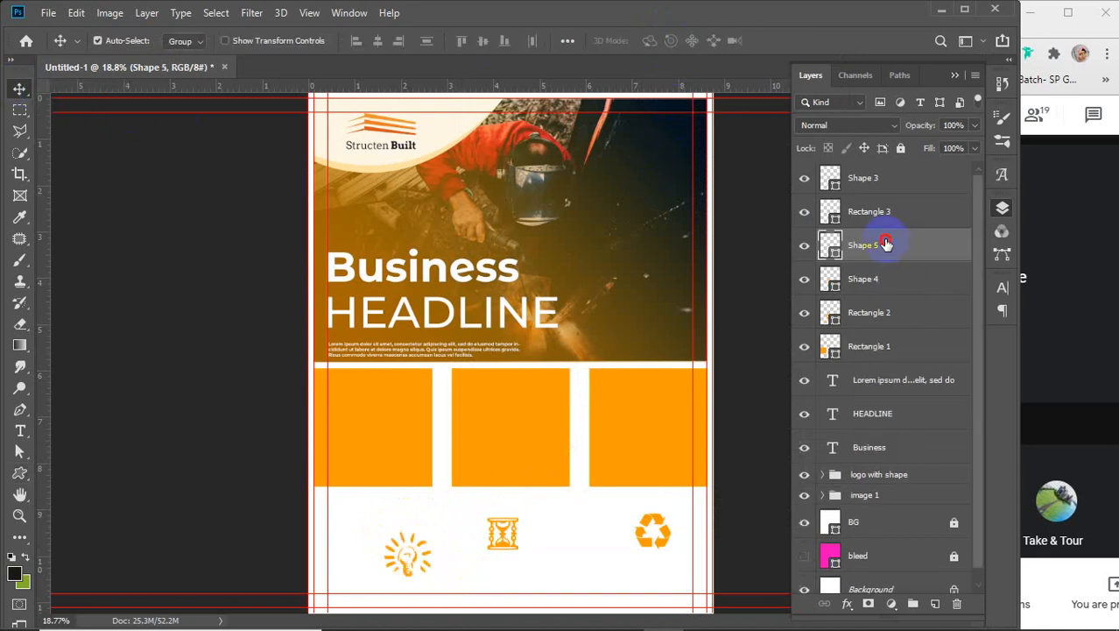
pyautogui.moveTo(887, 241); pyautogui.dragTo(880, 327)
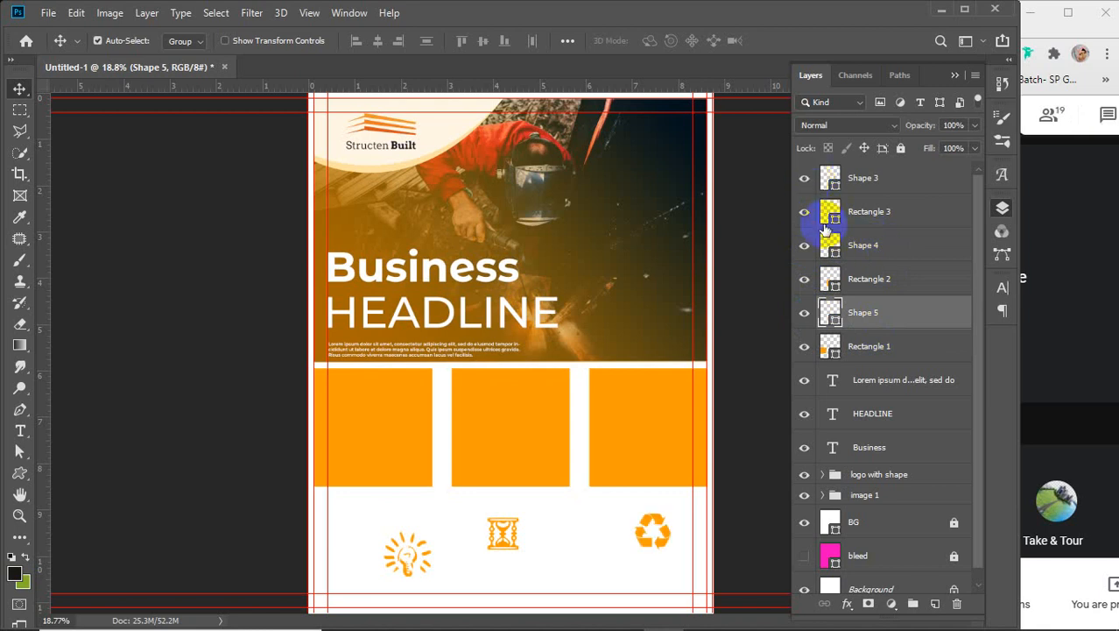
# - Select the recycling, hourglass and light bulb shape layers and set their fill to black
pyautogui.click(879, 179)
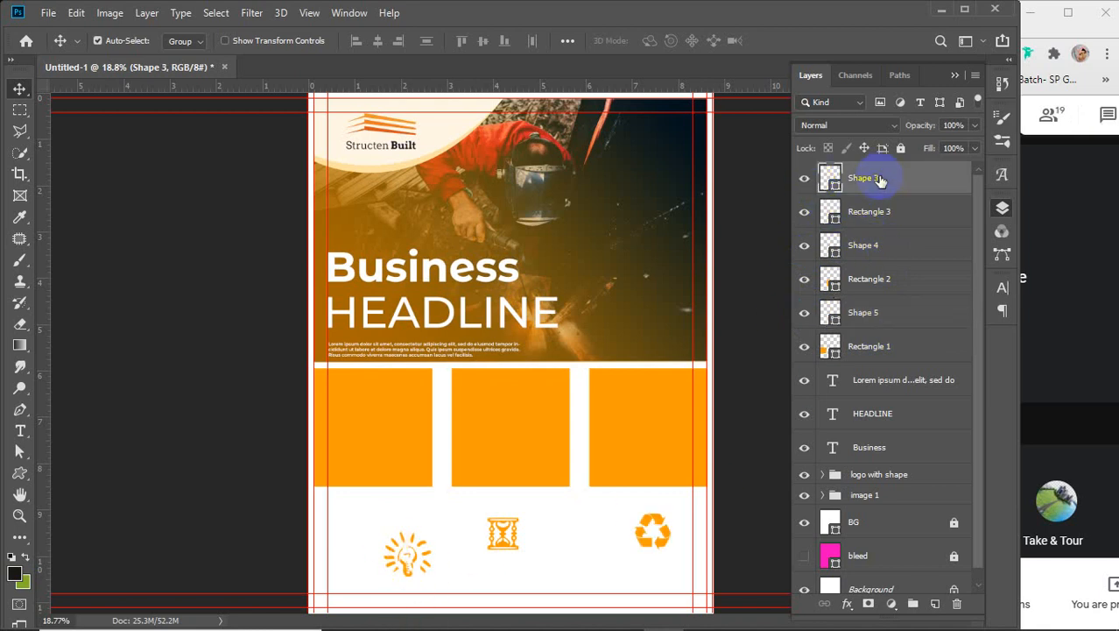
pyautogui.keyDown('ctrl'); pyautogui.click(903, 248); pyautogui.keyUp('ctrl')
pyautogui.keyDown('ctrl'); pyautogui.click(906, 312); pyautogui.keyUp('ctrl')
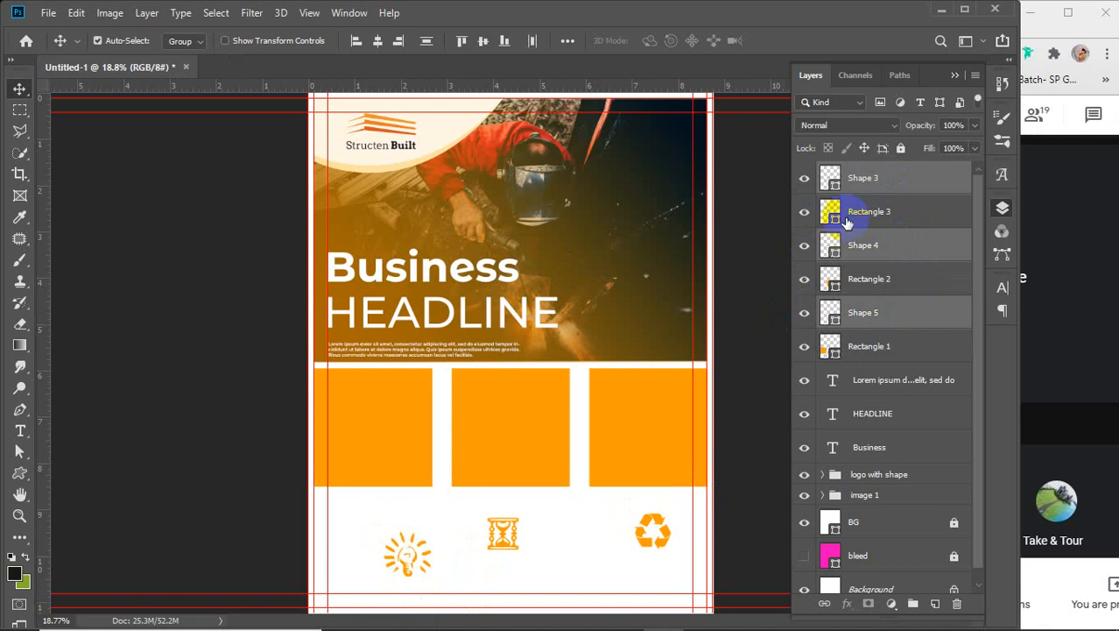
pyautogui.click(19, 473)
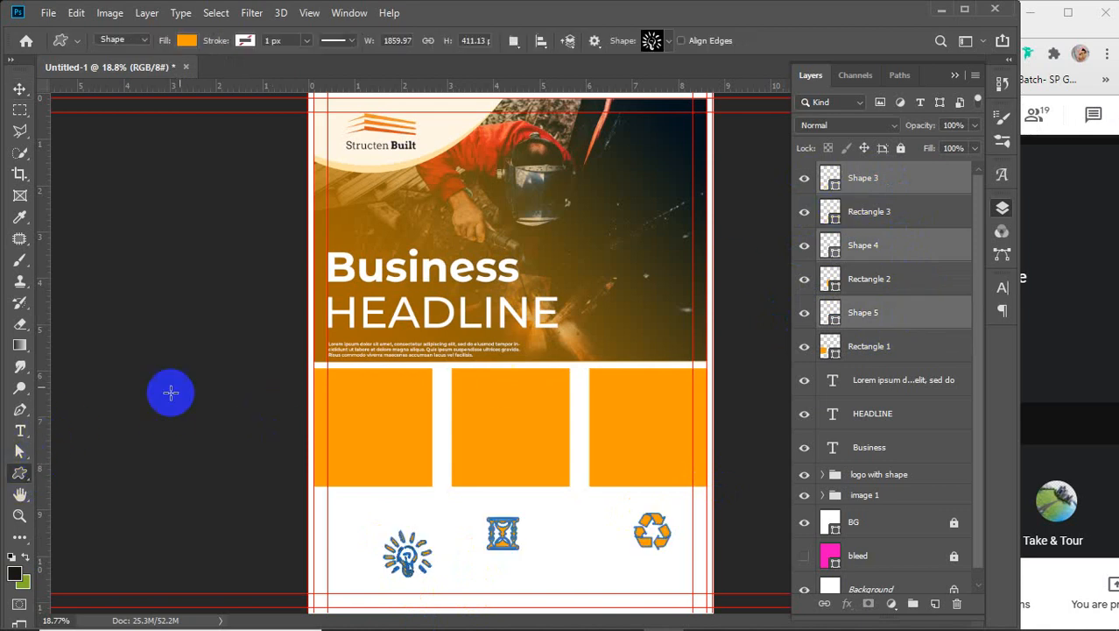
pyautogui.click(187, 41)
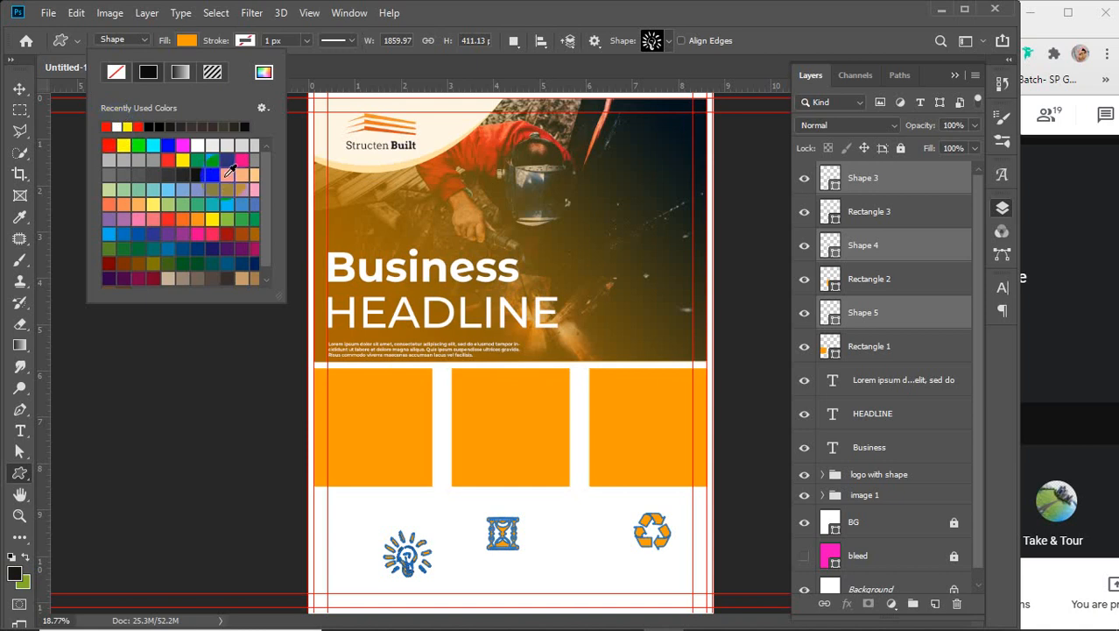
pyautogui.click(213, 176)
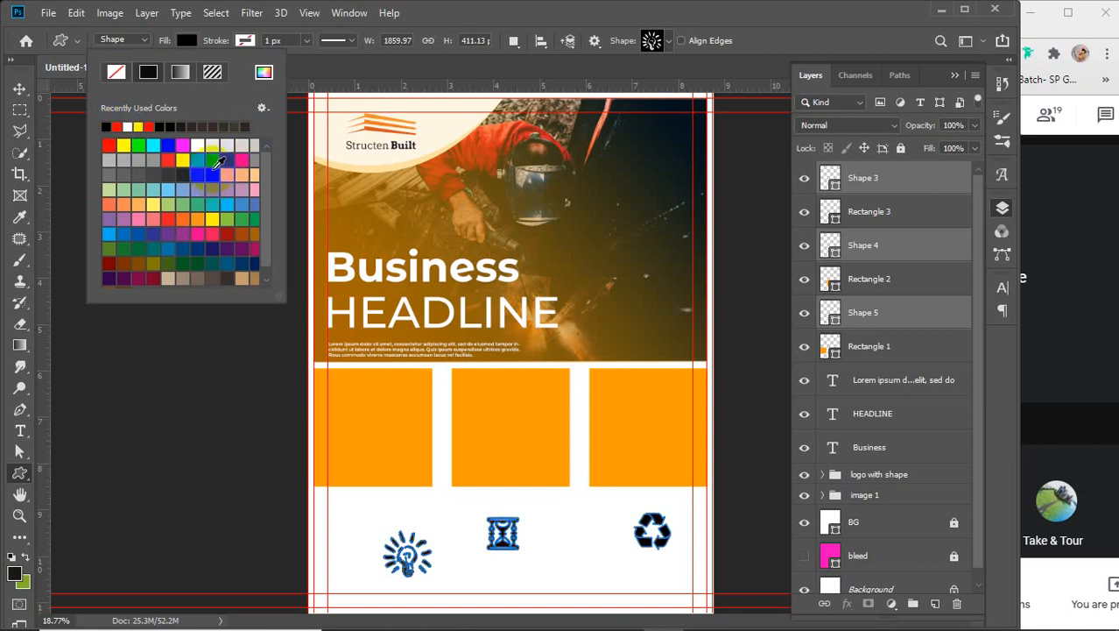
pyautogui.click(186, 40)
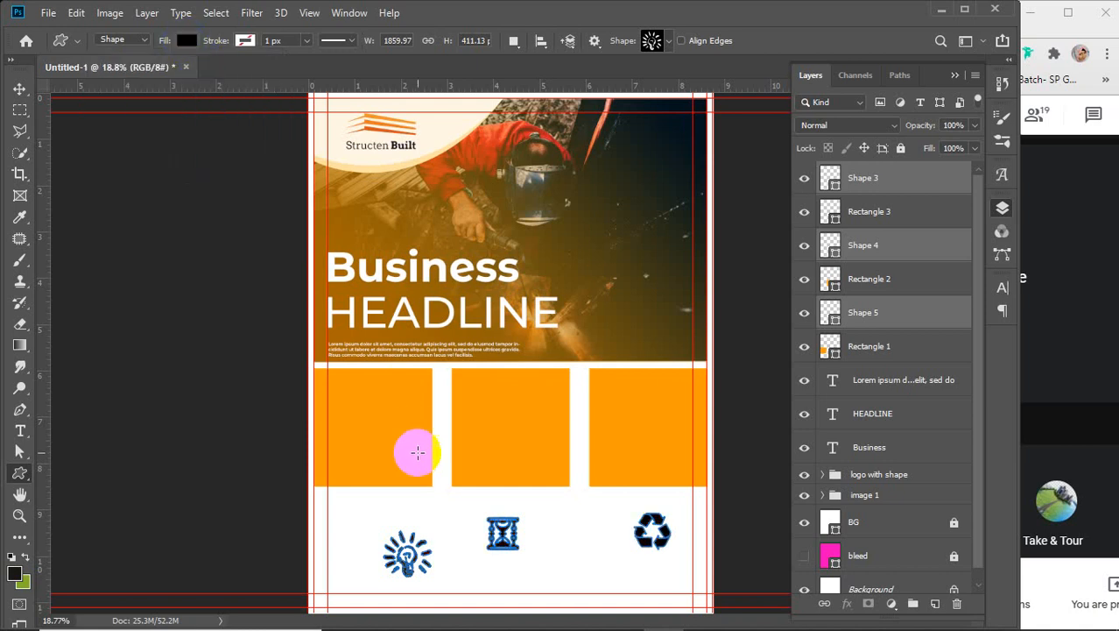
# - Move the three black icons together up onto the orange squares, and select the Rectangle 1 layer
pyautogui.click(21, 90)
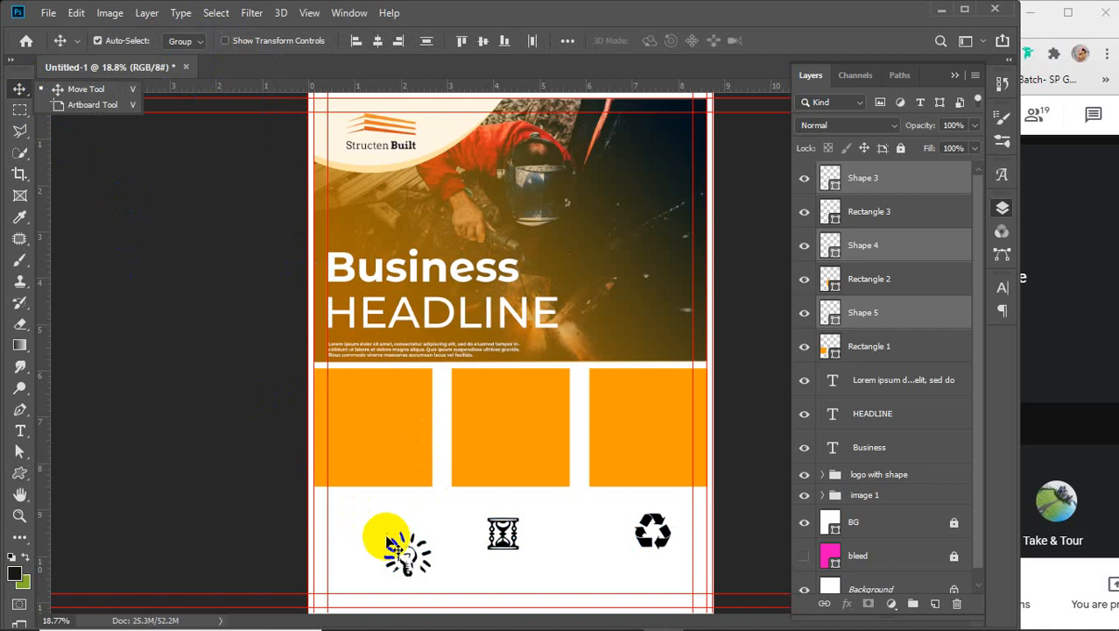
pyautogui.moveTo(385, 536); pyautogui.dragTo(383, 430)
pyautogui.click(869, 355)
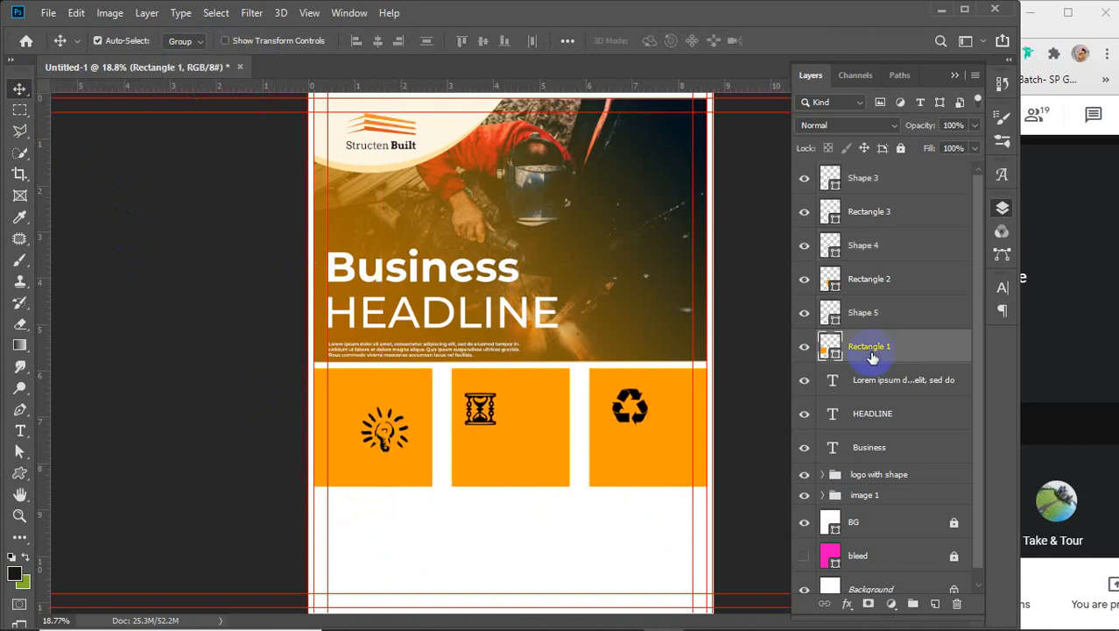
# - Center the light bulb, hourglass and recycling icons horizontally, each on its own orange square
pyautogui.keyDown('ctrl'); pyautogui.click(873, 314); pyautogui.keyUp('ctrl')
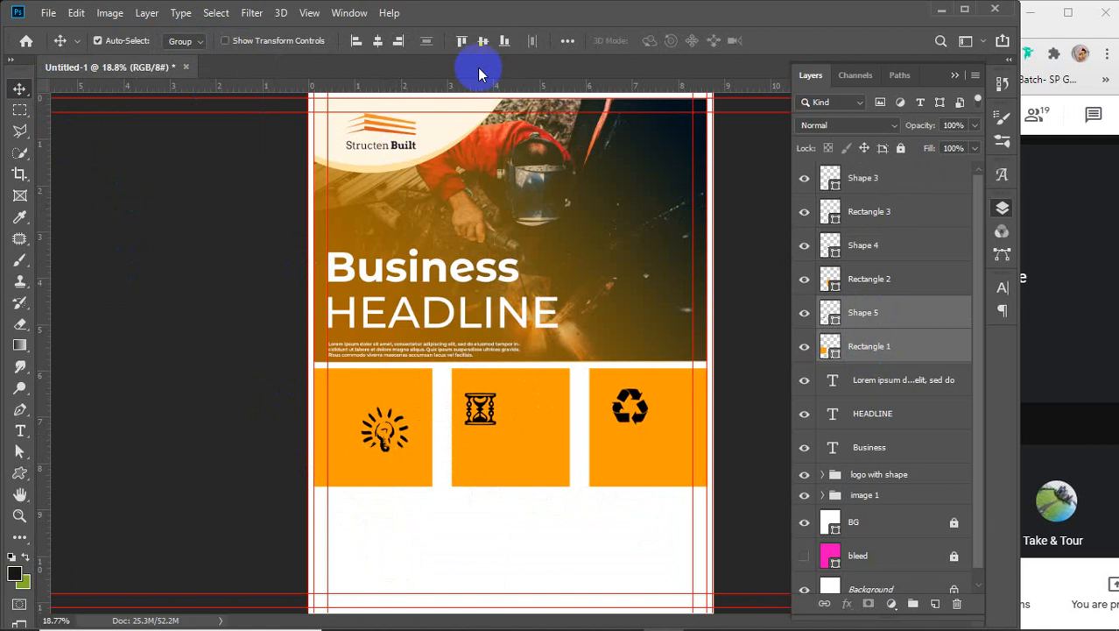
pyautogui.click(378, 41)
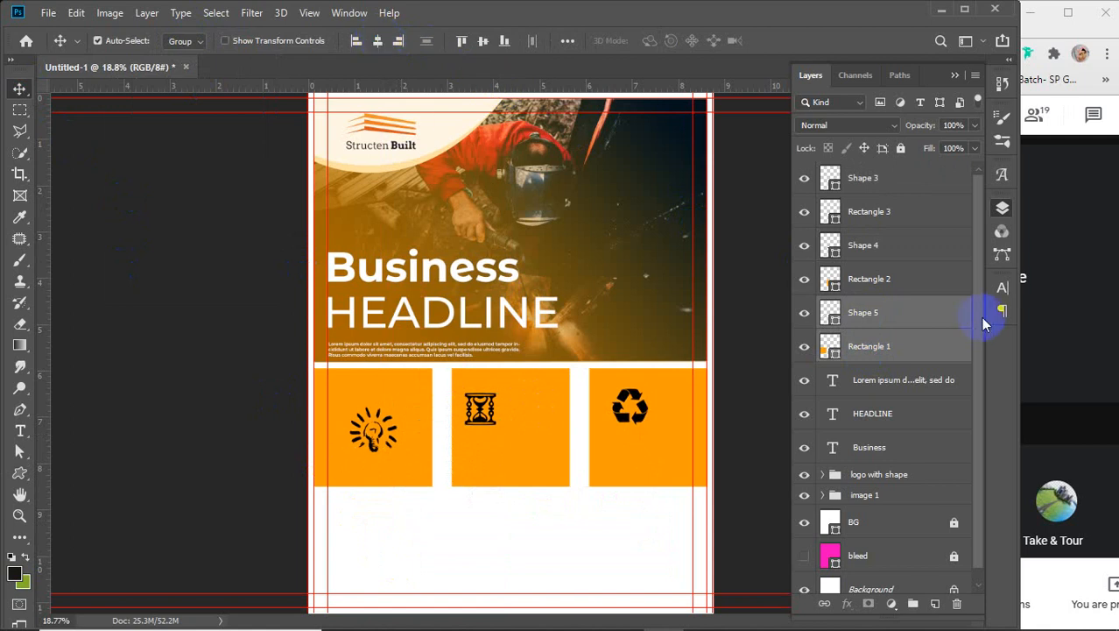
pyautogui.click(876, 282)
pyautogui.keyDown('ctrl'); pyautogui.click(881, 254); pyautogui.keyUp('ctrl')
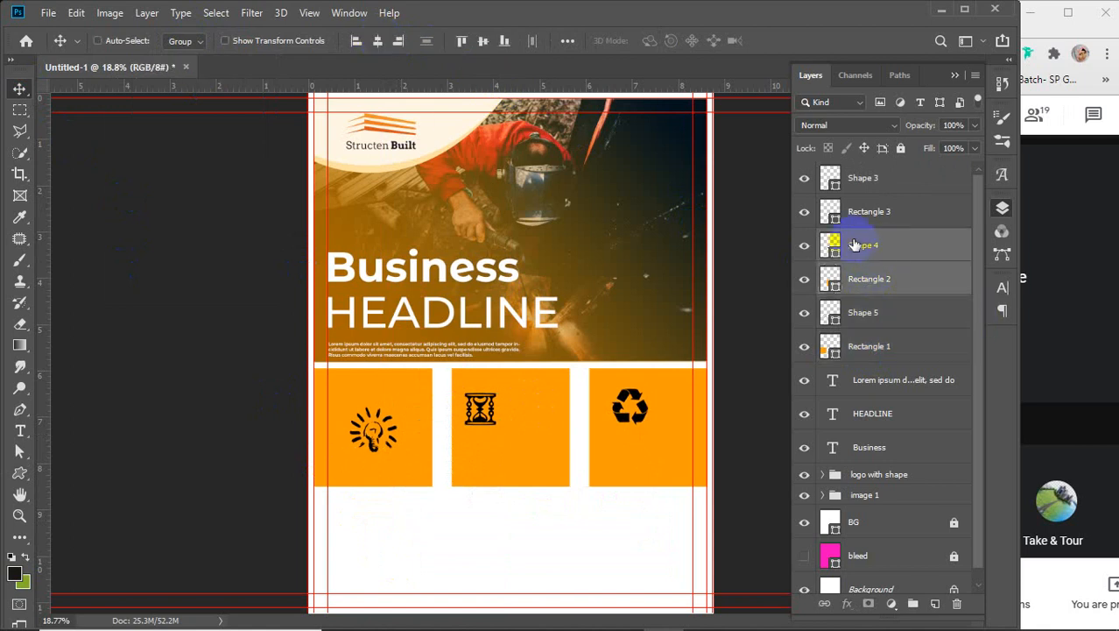
pyautogui.click(377, 41)
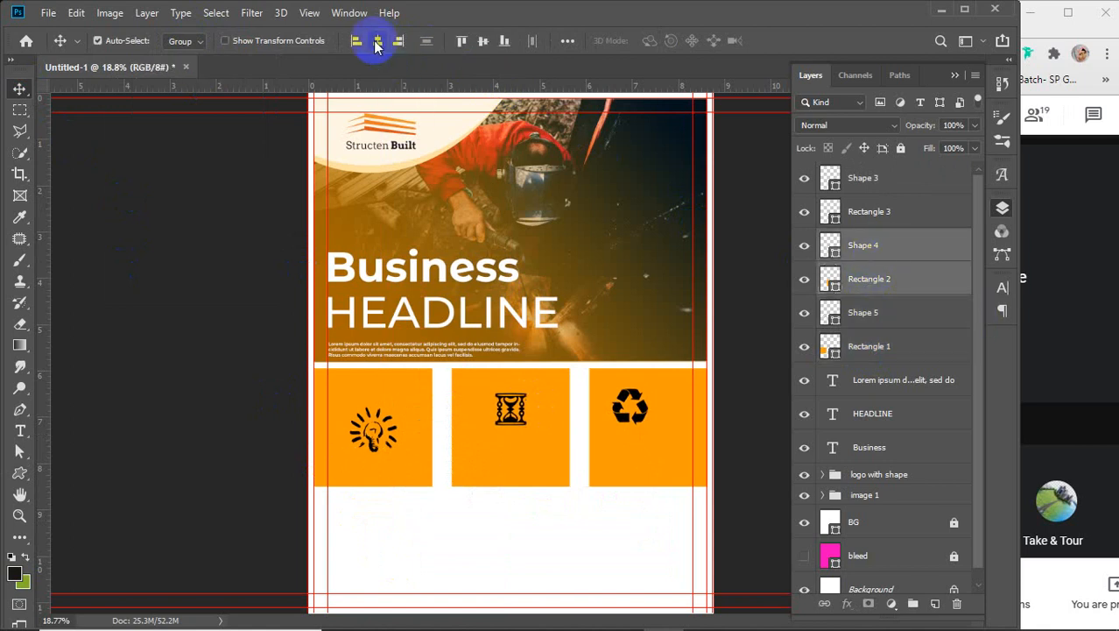
pyautogui.click(875, 212)
pyautogui.keyDown('ctrl'); pyautogui.click(876, 178); pyautogui.keyUp('ctrl')
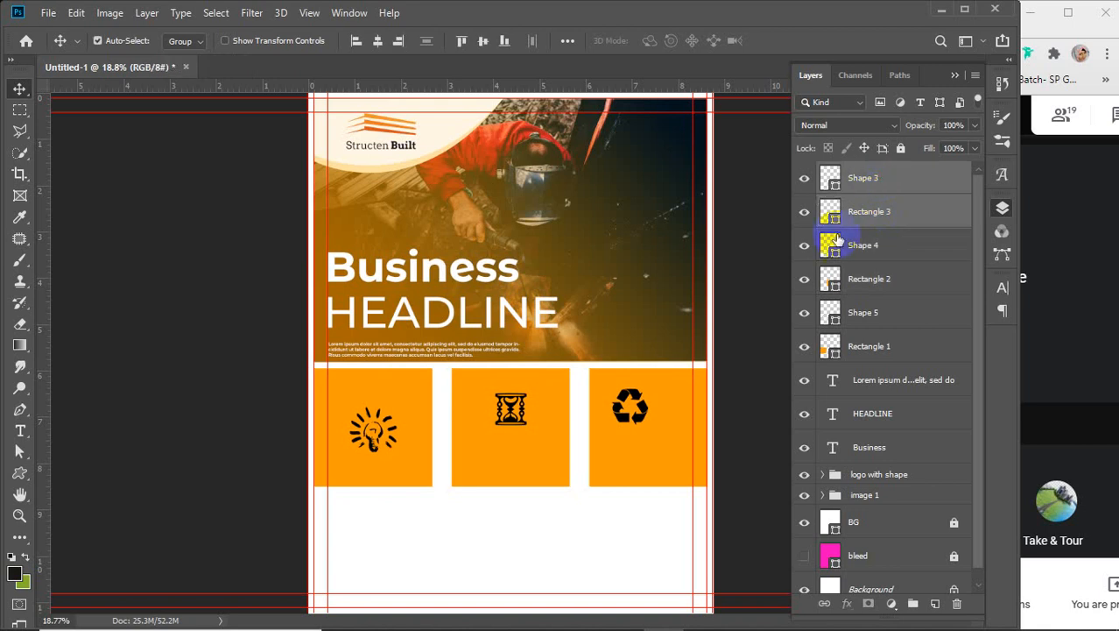
pyautogui.click(378, 40)
pyautogui.click(377, 41)
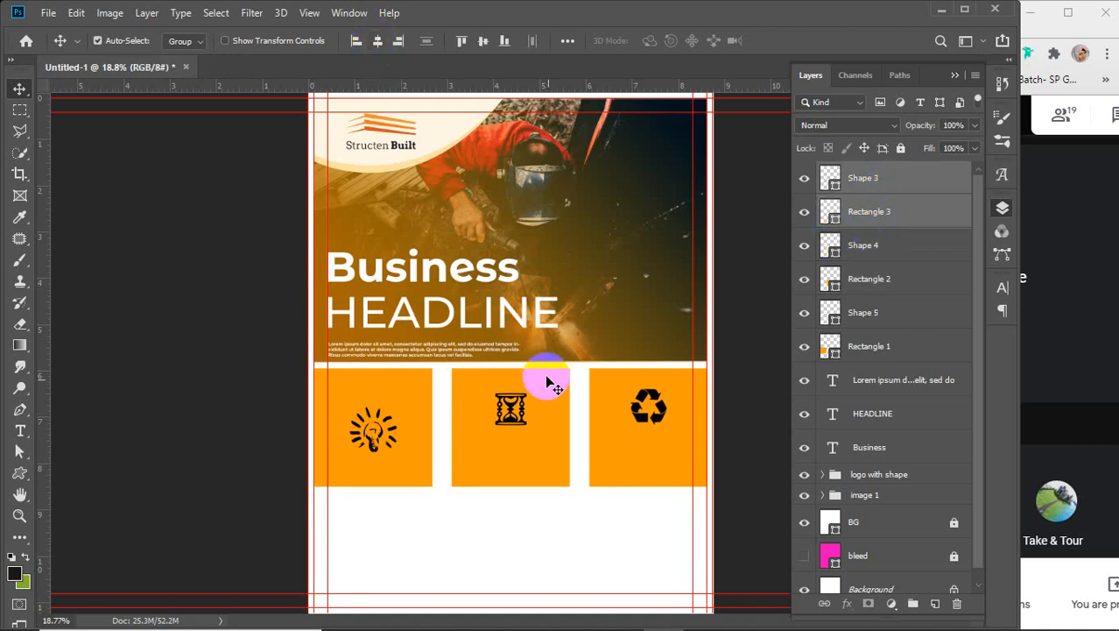
# - Align the three icon shapes by their top edges and nudge them together up toward the squares' upper edges
pyautogui.click(876, 184)
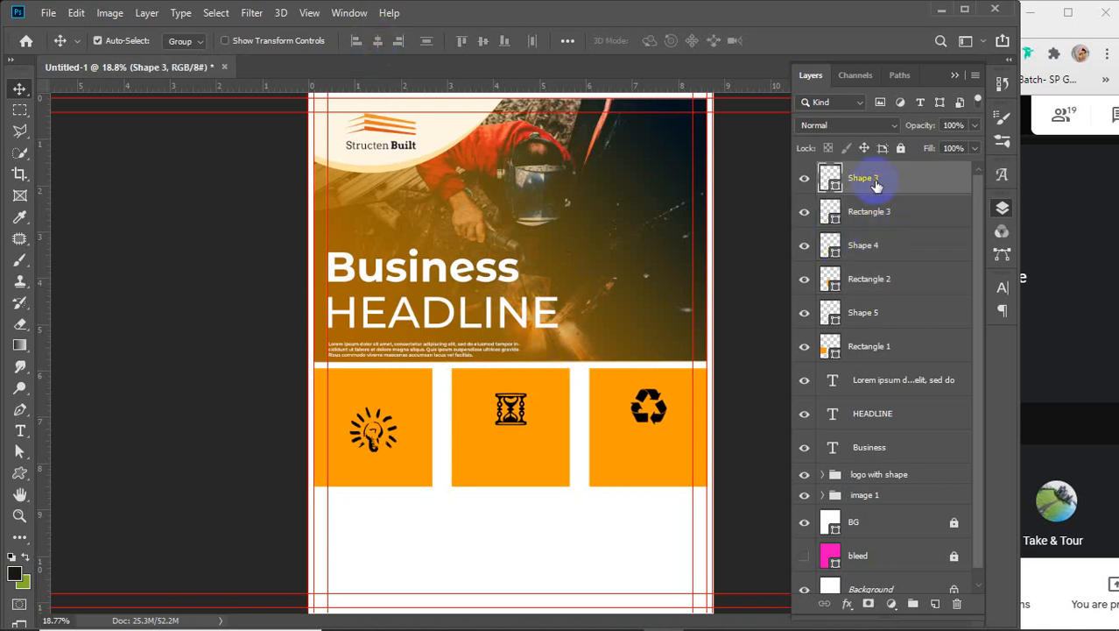
pyautogui.keyDown('ctrl'); pyautogui.click(886, 244); pyautogui.keyUp('ctrl')
pyautogui.keyDown('ctrl'); pyautogui.click(887, 312); pyautogui.keyUp('ctrl')
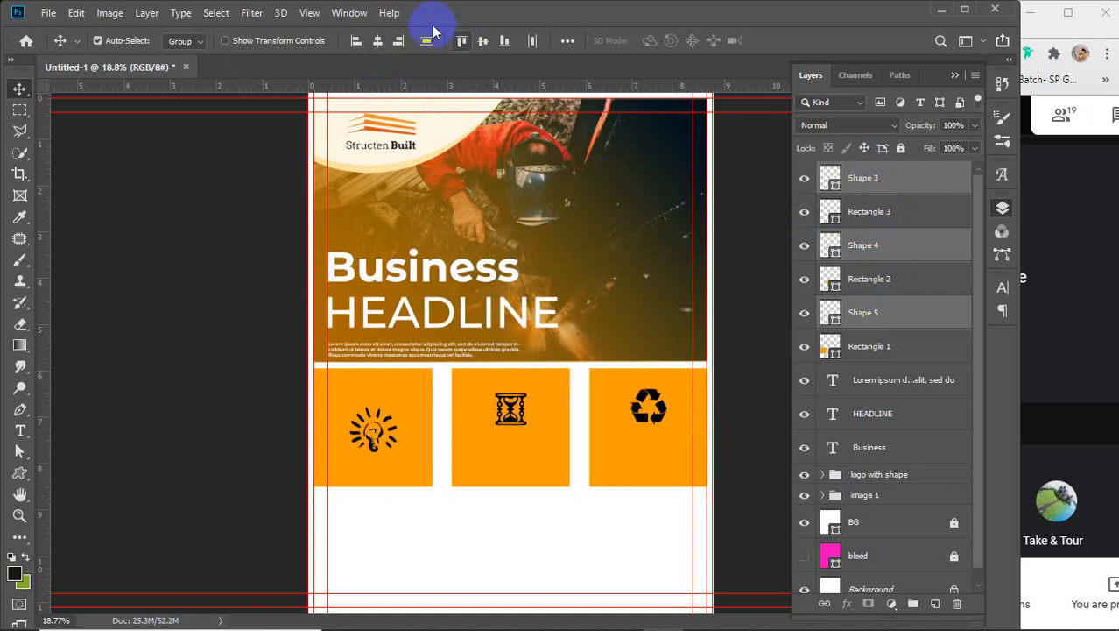
pyautogui.click(462, 41)
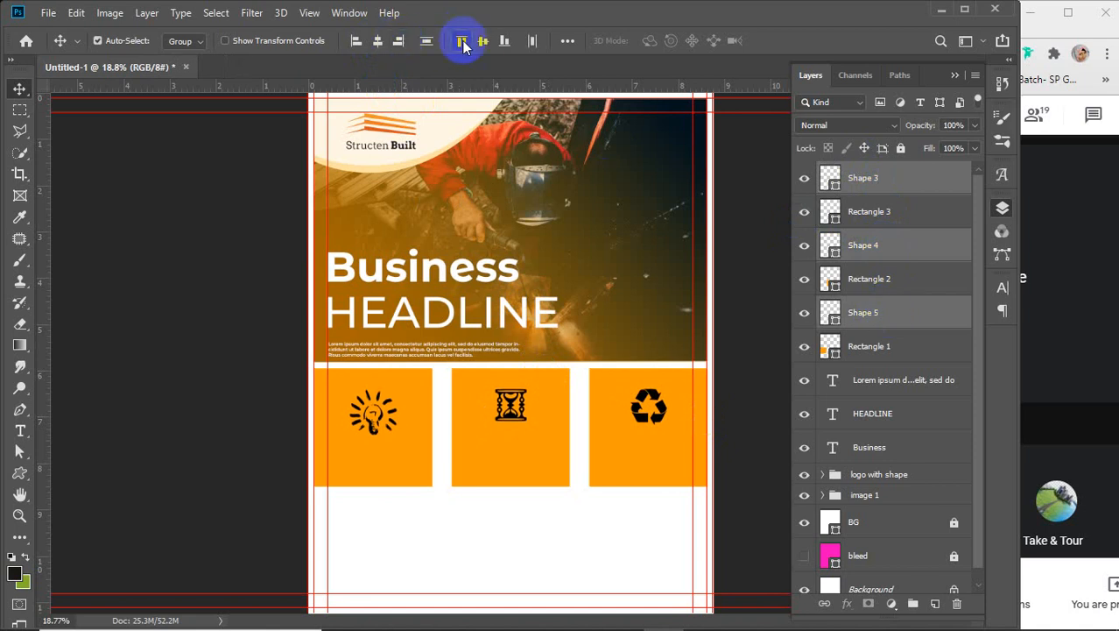
pyautogui.press('Up')
pyautogui.press('Up')
pyautogui.press('Up')
pyautogui.press('Up')
pyautogui.press('Up')
pyautogui.press('Up')
pyautogui.press('Up')
pyautogui.press('Up')
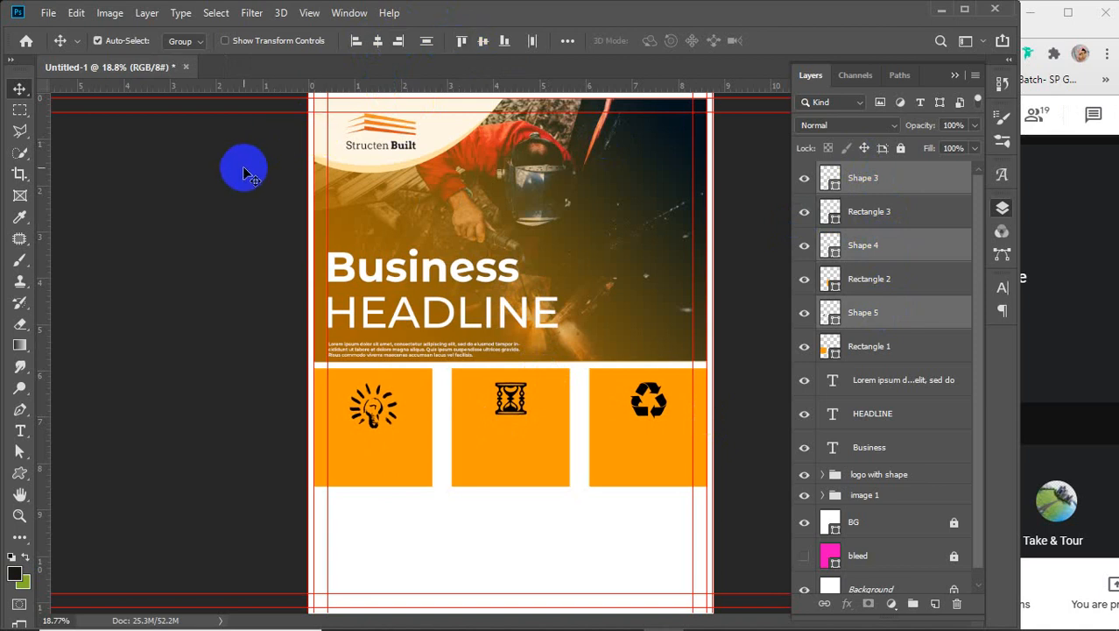
# - Add two horizontal guides across the squares, at the upper and lower limits of the icon row
pyautogui.click(249, 140)
pyautogui.moveTo(260, 83); pyautogui.dragTo(257, 380)
pyautogui.moveTo(229, 86); pyautogui.dragTo(227, 417)
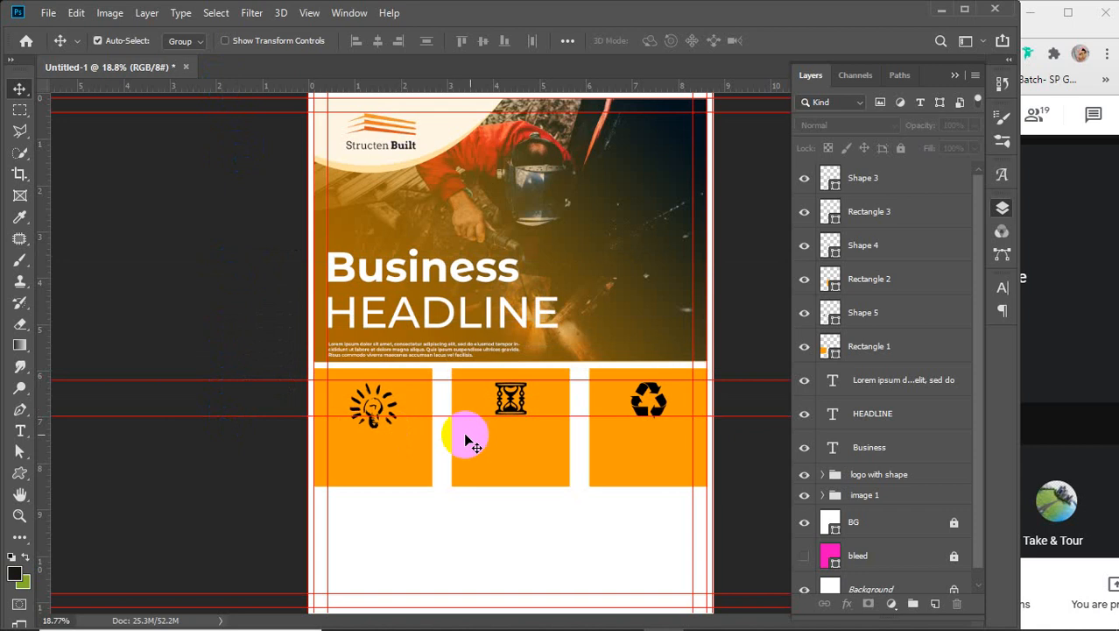
# - Nudge the recycling icon and the hourglass icon up so their tops meet the upper icon guide
pyautogui.scroll(3, 525, 408)
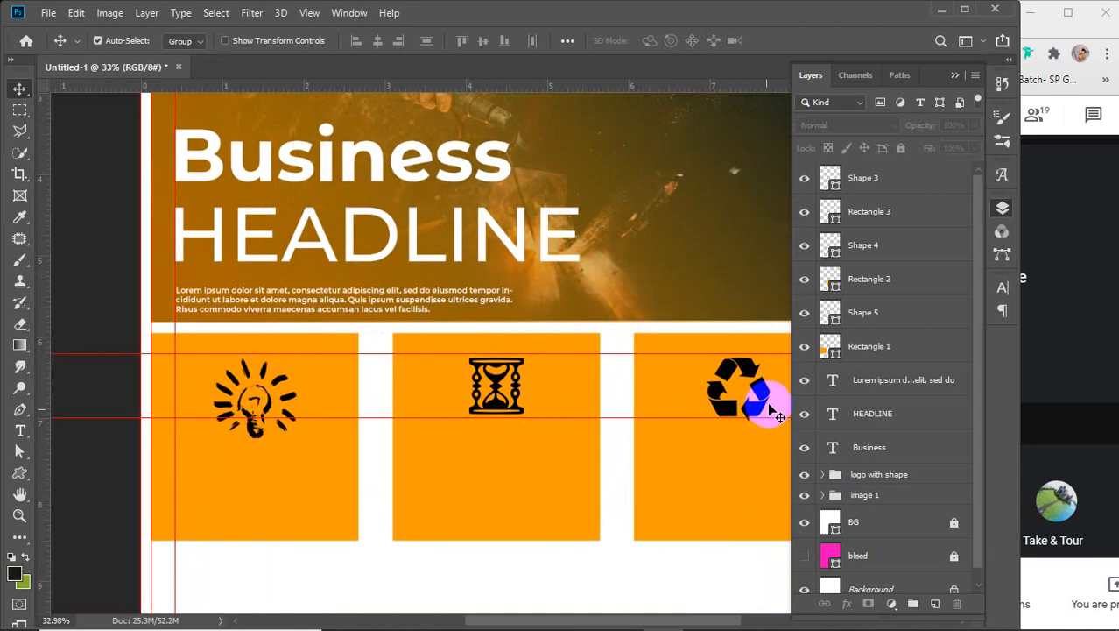
pyautogui.click(722, 398)
pyautogui.moveTo(680, 425); pyautogui.dragTo(604, 427)
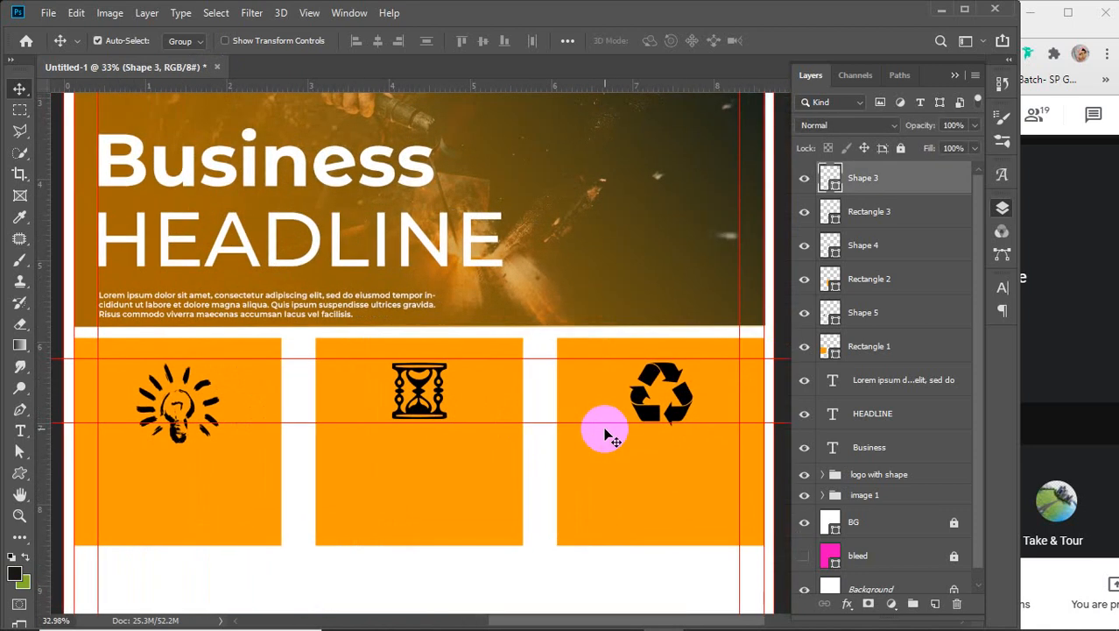
pyautogui.press('Up')
pyautogui.press('Up')
pyautogui.click(430, 421)
pyautogui.press('Up')
pyautogui.press('Up')
pyautogui.press('Up')
pyautogui.press('Up')
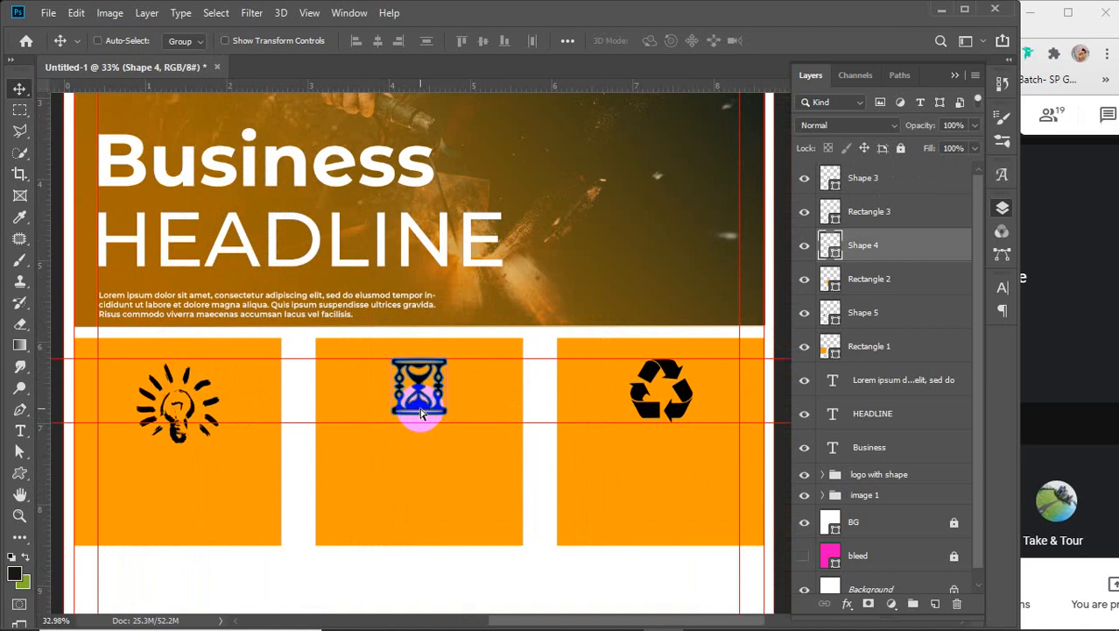
# - Scale the hourglass icon up to about 114% so it fills the height between the two icon guides
pyautogui.hotkey('ctrl', 't')
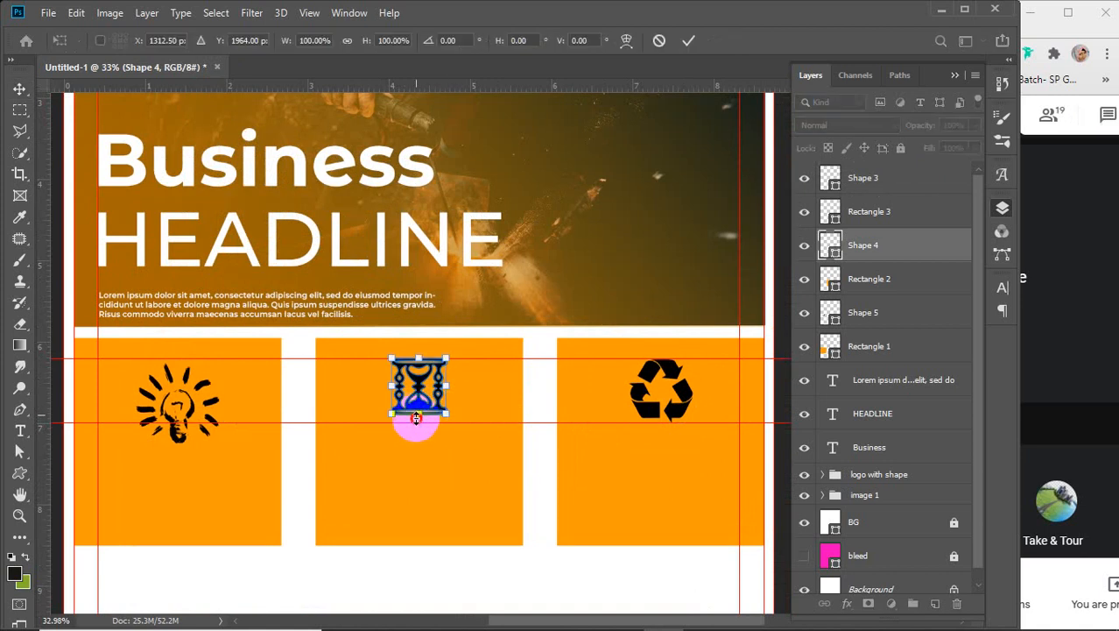
pyautogui.moveTo(417, 417); pyautogui.dragTo(417, 421)
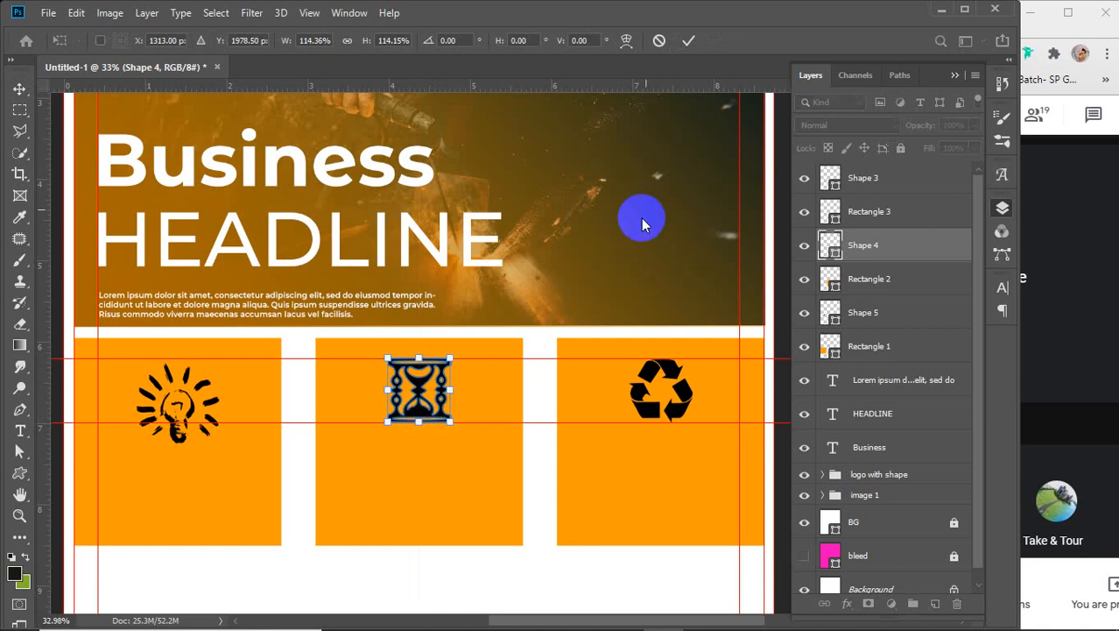
pyautogui.click(690, 43)
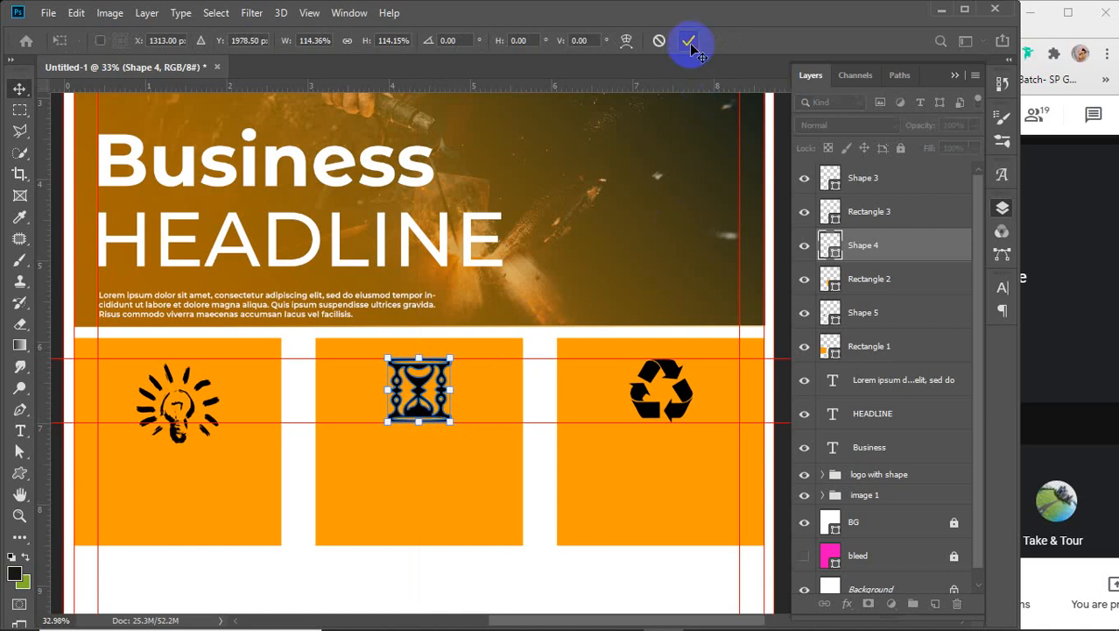
# - Scale the recycling icon up to about 110%, keeping its top on the upper icon guide
pyautogui.click(690, 399)
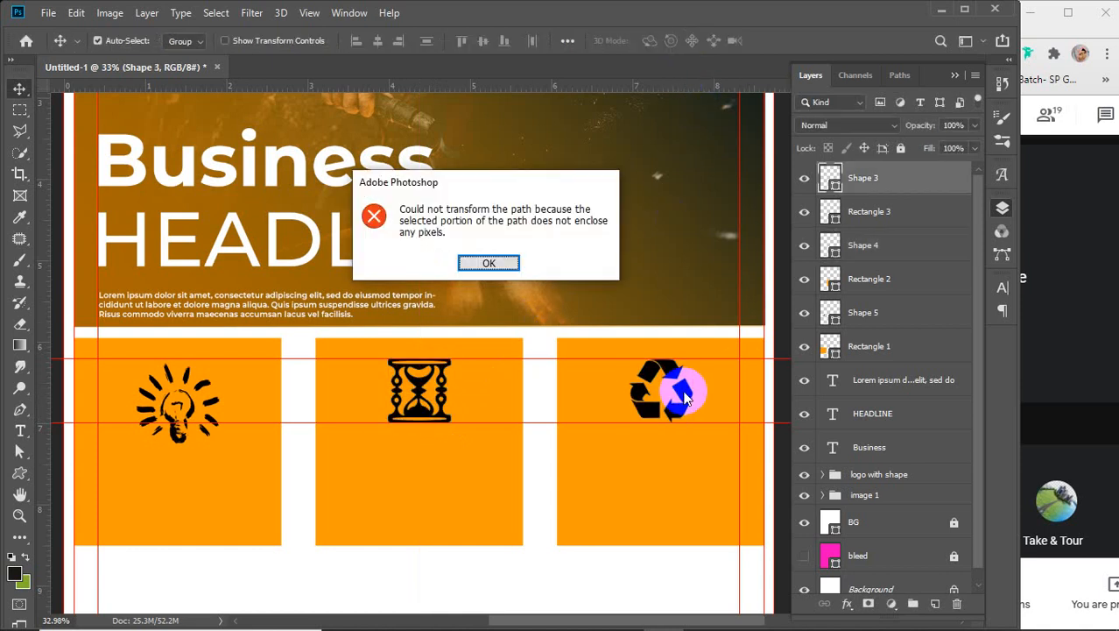
pyautogui.click(498, 264)
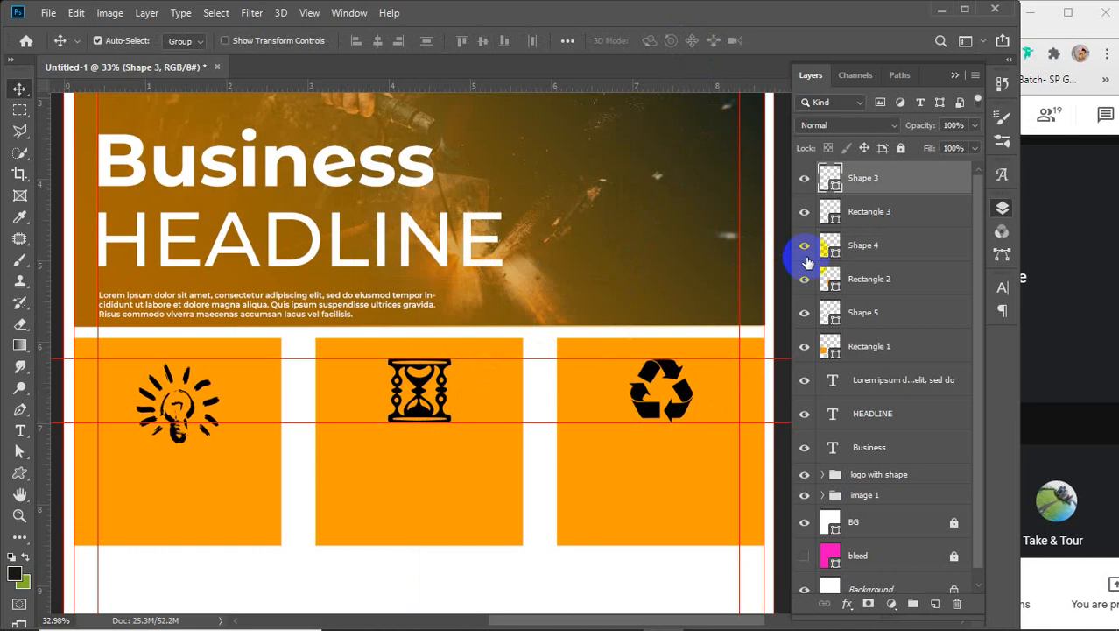
pyautogui.hotkey('ctrl', 't')
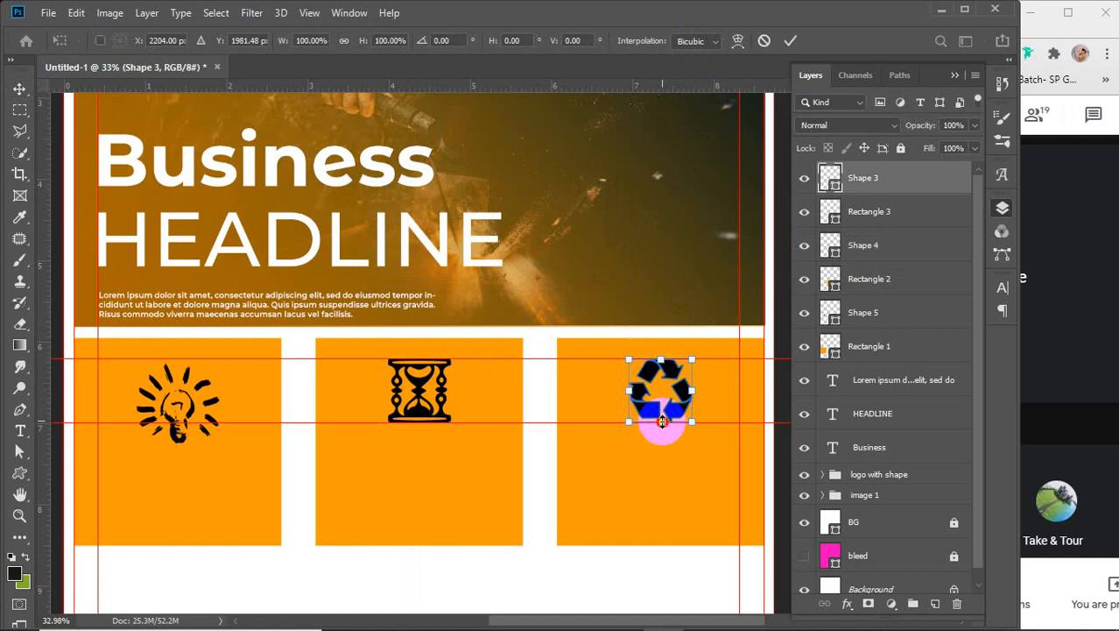
pyautogui.moveTo(661, 421); pyautogui.dragTo(661, 426)
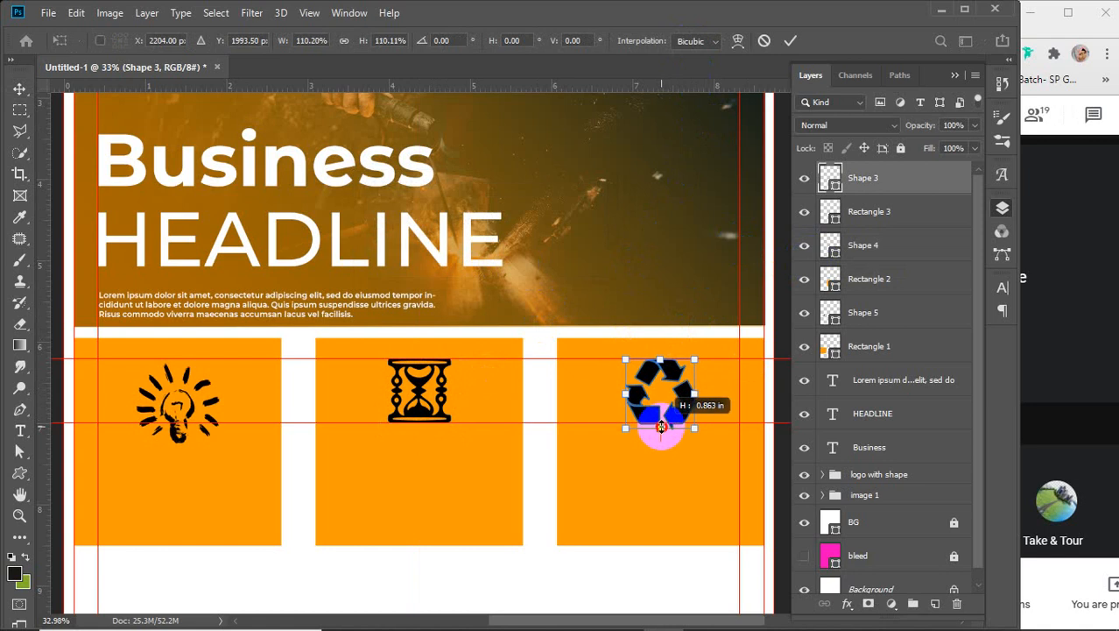
pyautogui.click(790, 40)
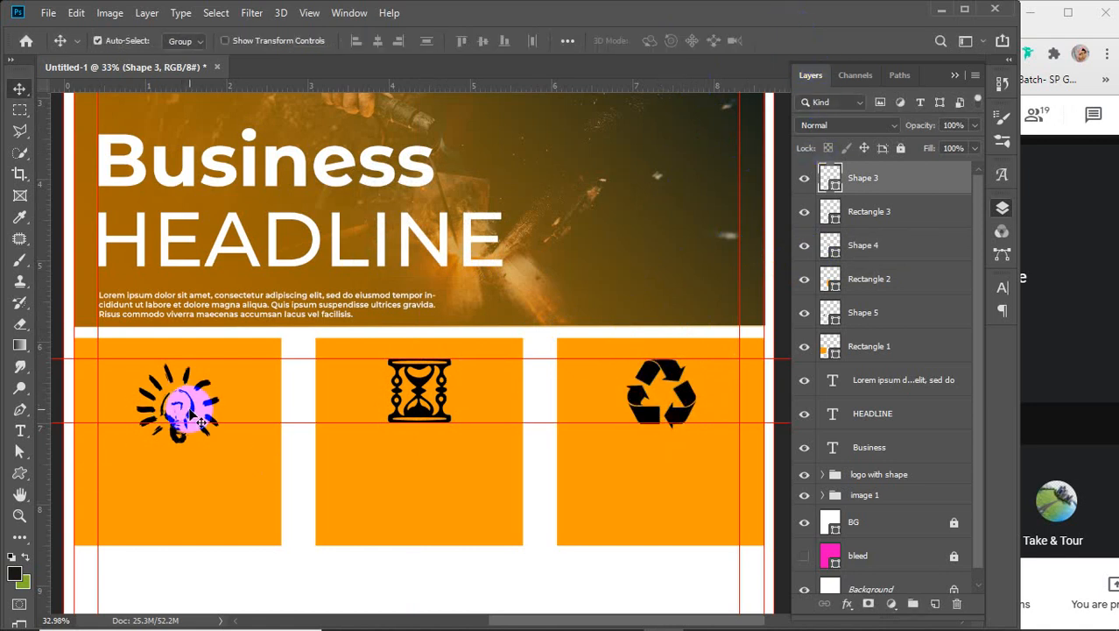
# - Nudge the light bulb icon up to the upper guide and scale it down to about 82% to fit the guides
pyautogui.click(200, 421)
pyautogui.press('Up')
pyautogui.press('Up')
pyautogui.press('Up')
pyautogui.press('Up')
pyautogui.press('Up')
pyautogui.press('Up')
pyautogui.press('Up')
pyautogui.press('Up')
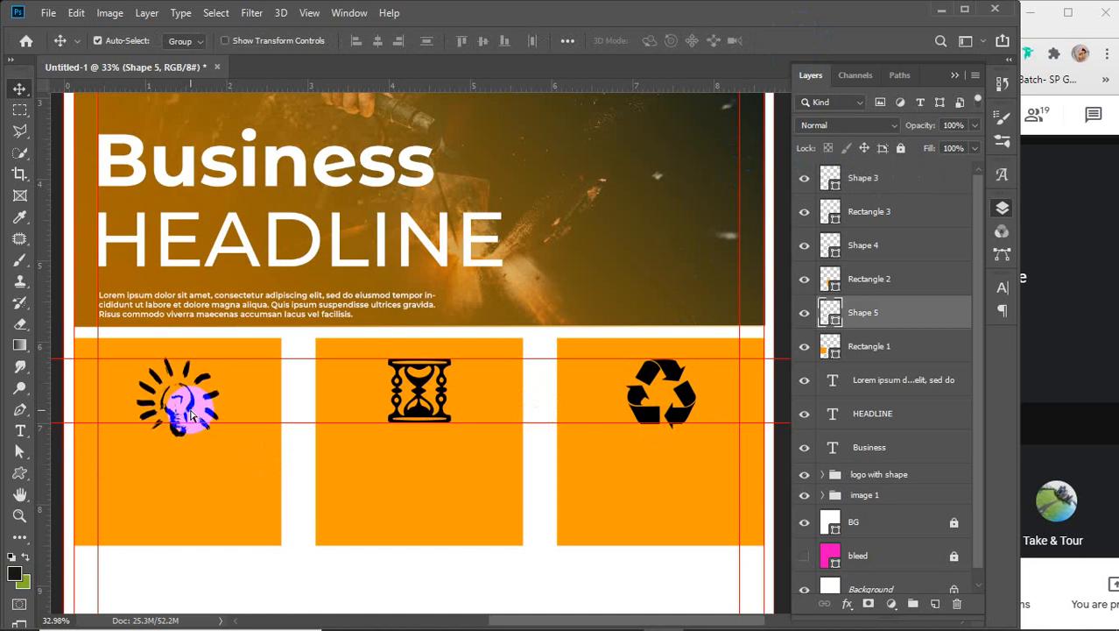
pyautogui.hotkey('ctrl', 't')
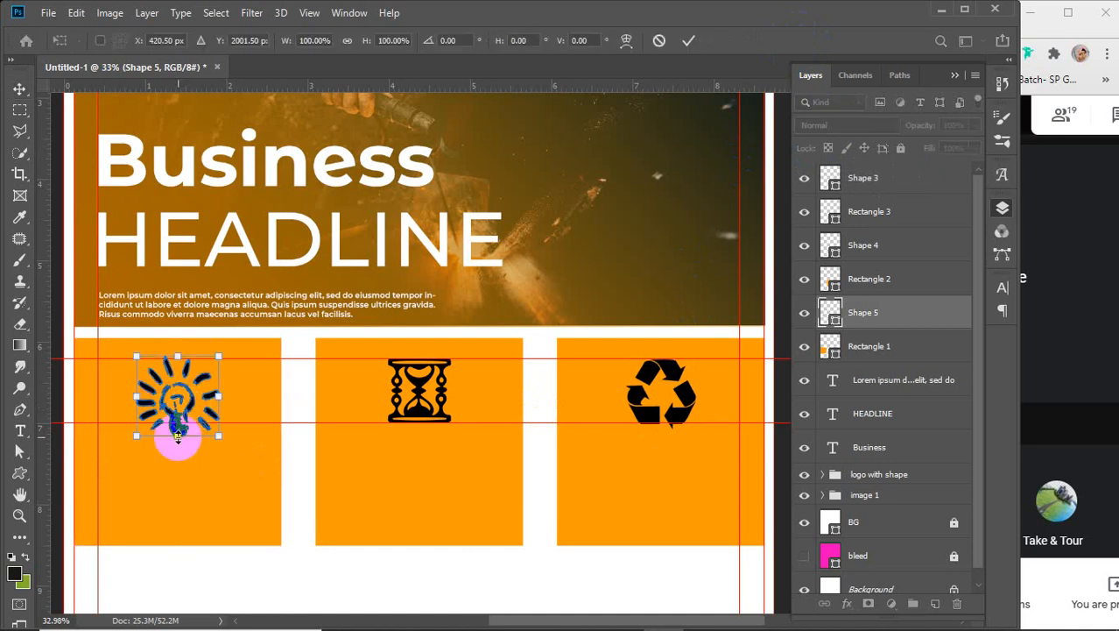
pyautogui.moveTo(178, 435); pyautogui.dragTo(177, 421)
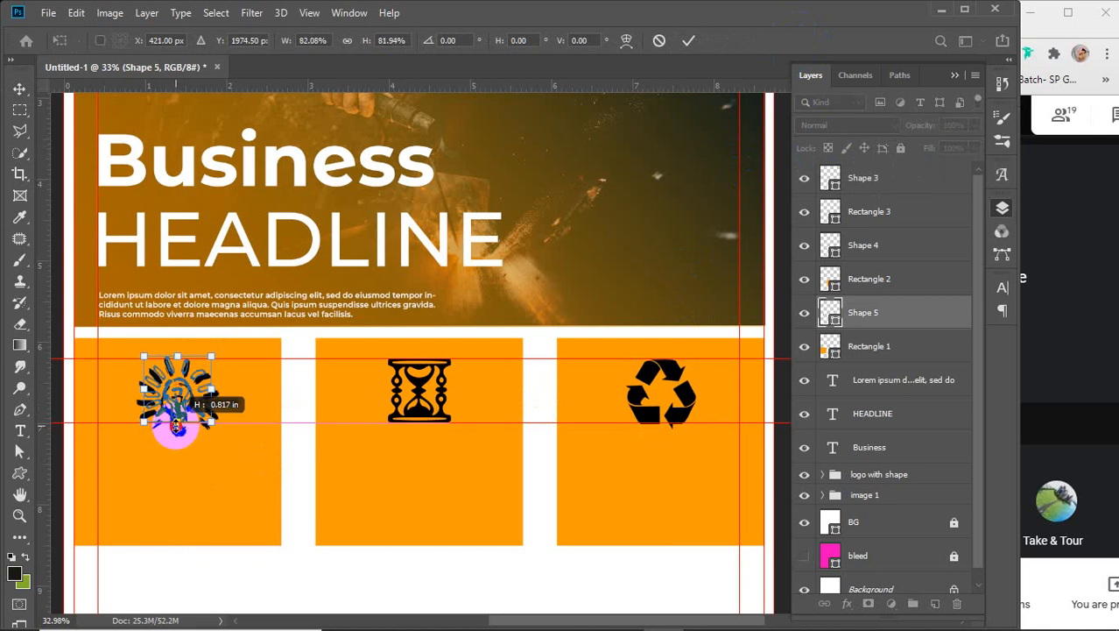
pyautogui.click(688, 41)
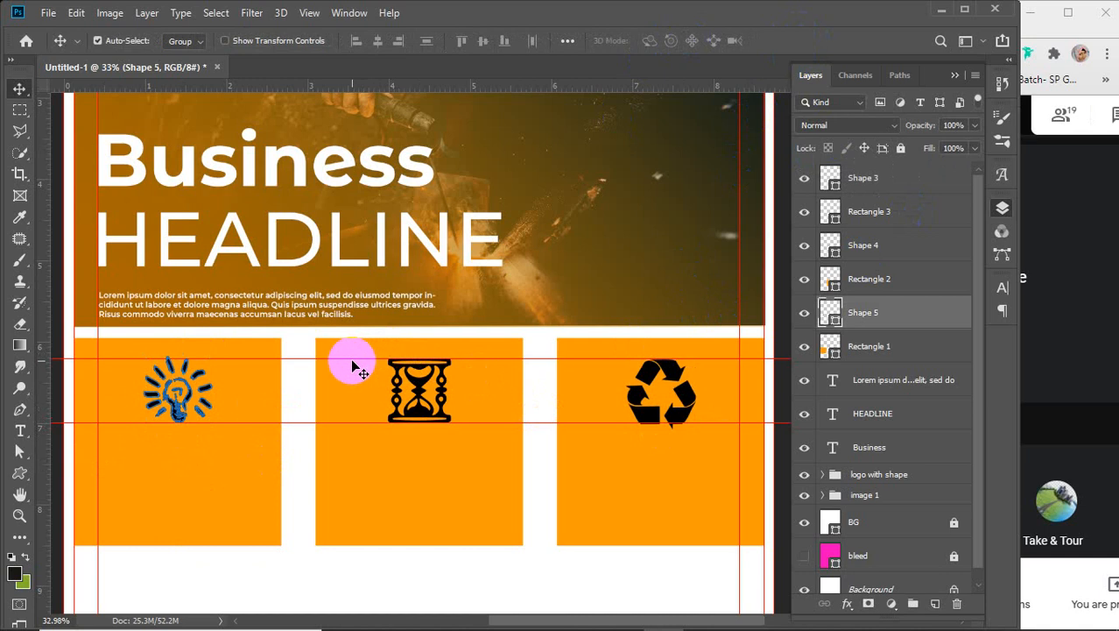
# - Change the light bulb shape's fill color to white (ffffff)
pyautogui.scroll(-3, 351, 366)
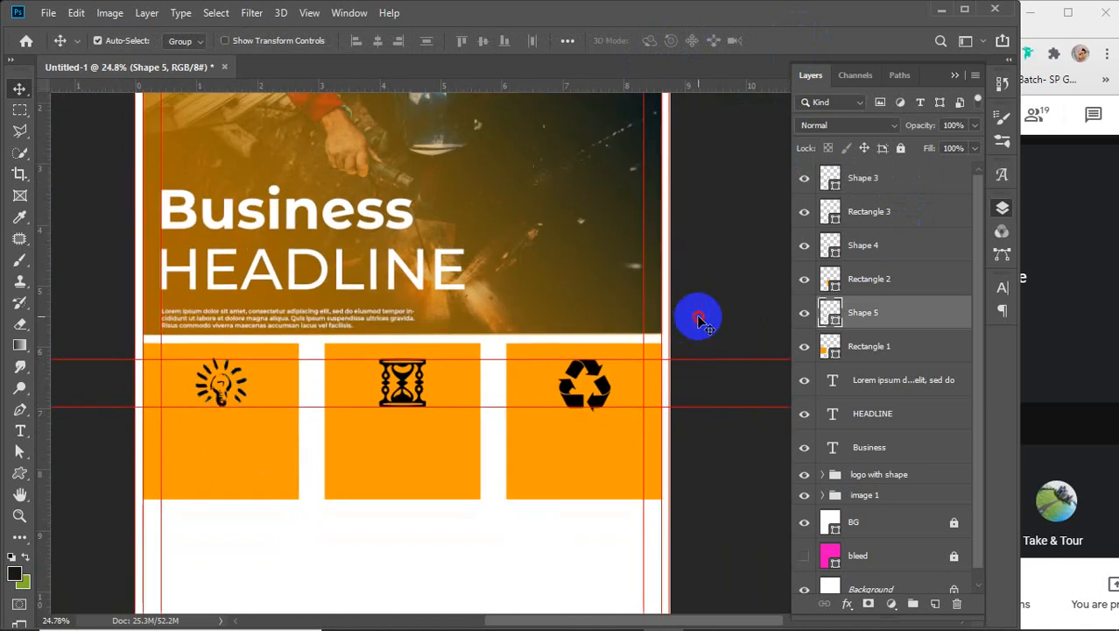
pyautogui.click(699, 322)
pyautogui.click(220, 387)
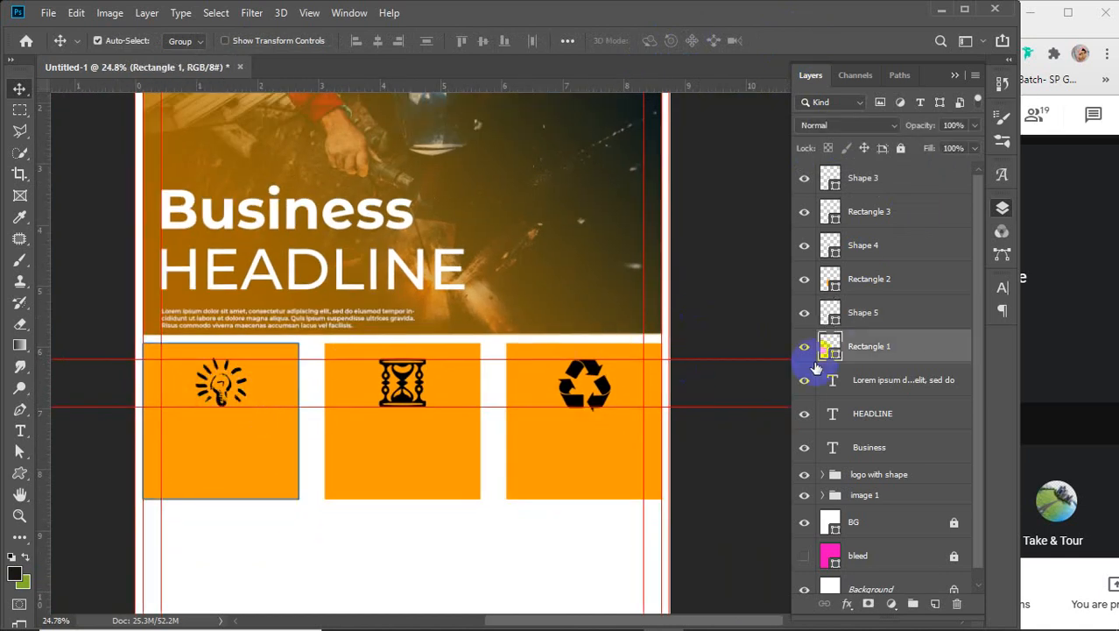
pyautogui.moveTo(814, 368); pyautogui.dragTo(832, 323)
pyautogui.doubleClick(830, 313)
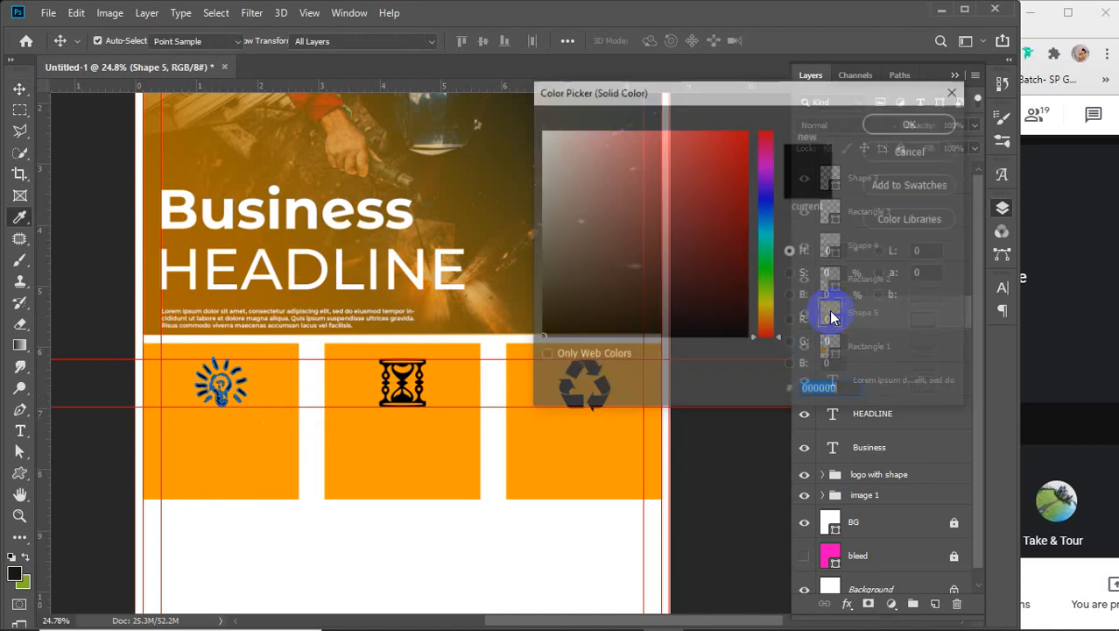
pyautogui.click(491, 96)
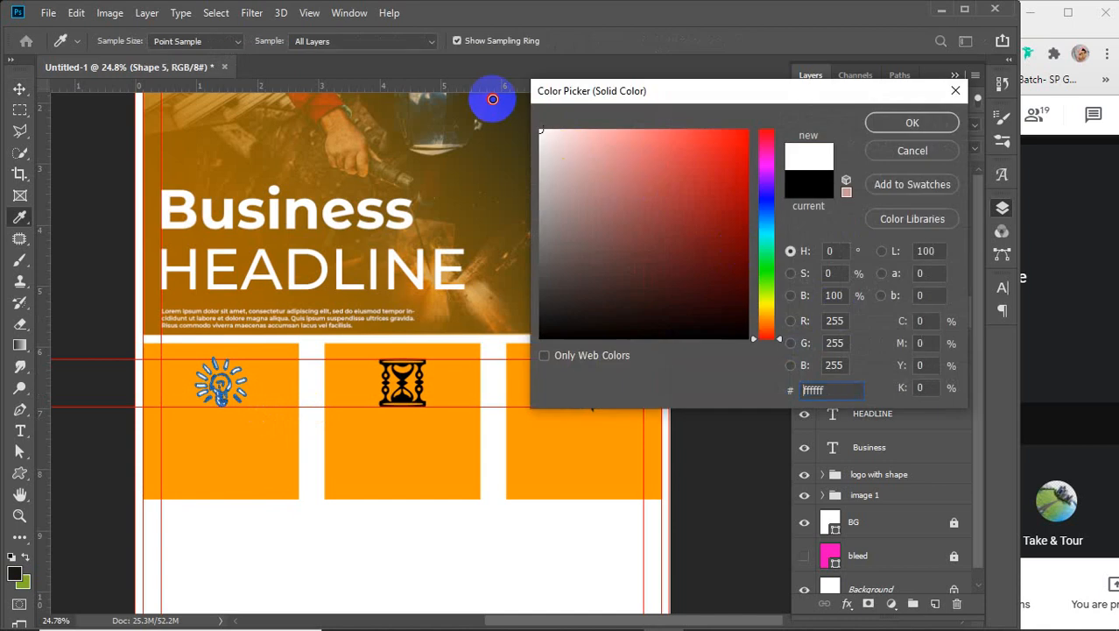
pyautogui.click(911, 123)
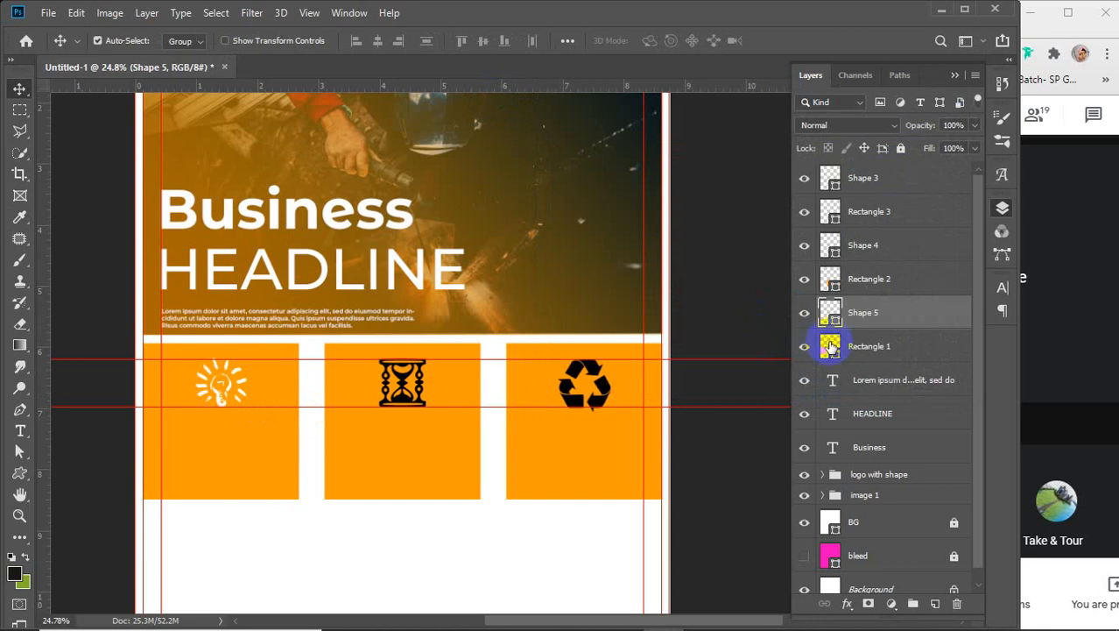
# - Change the fill of the first square, Rectangle 1, to the deeper orange ff9000
pyautogui.click(830, 347)
pyautogui.doubleClick(830, 347)
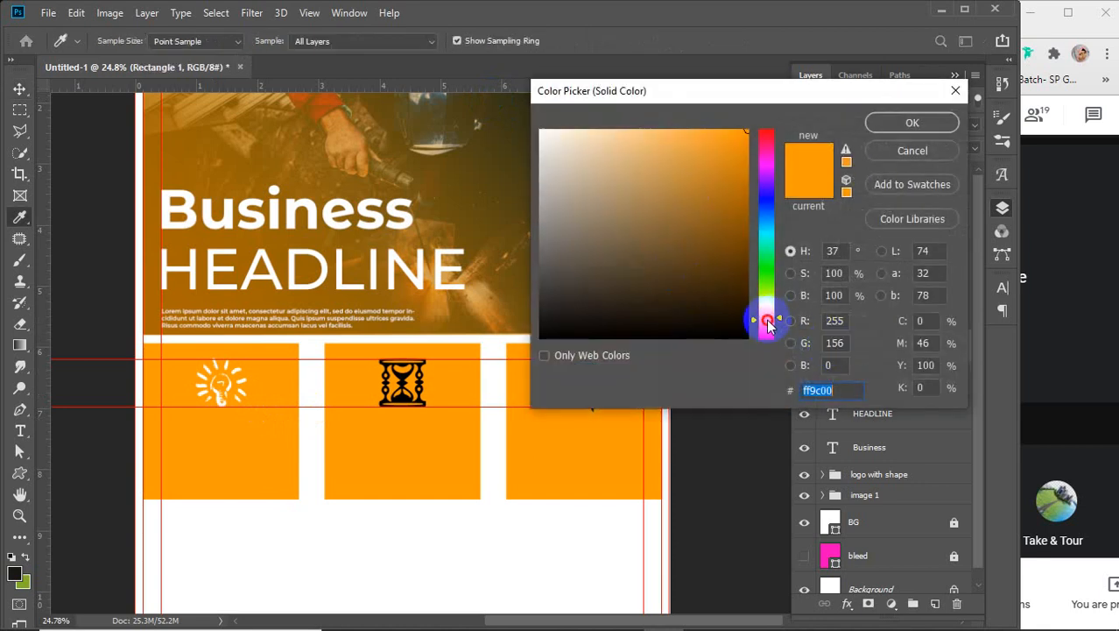
pyautogui.click(766, 319)
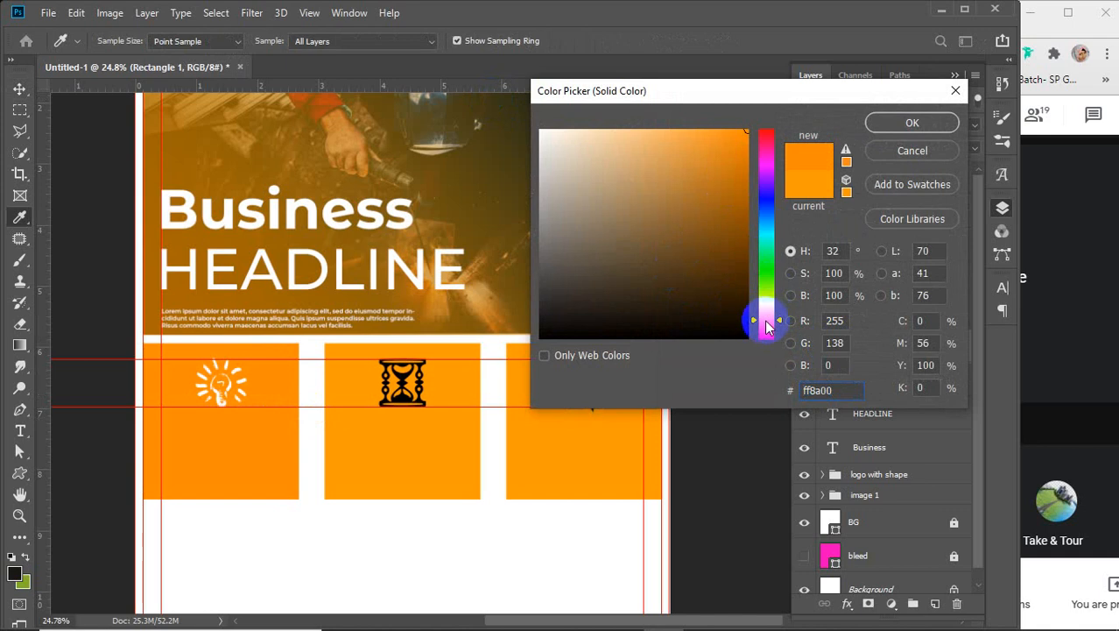
pyautogui.click(766, 323)
pyautogui.click(759, 318)
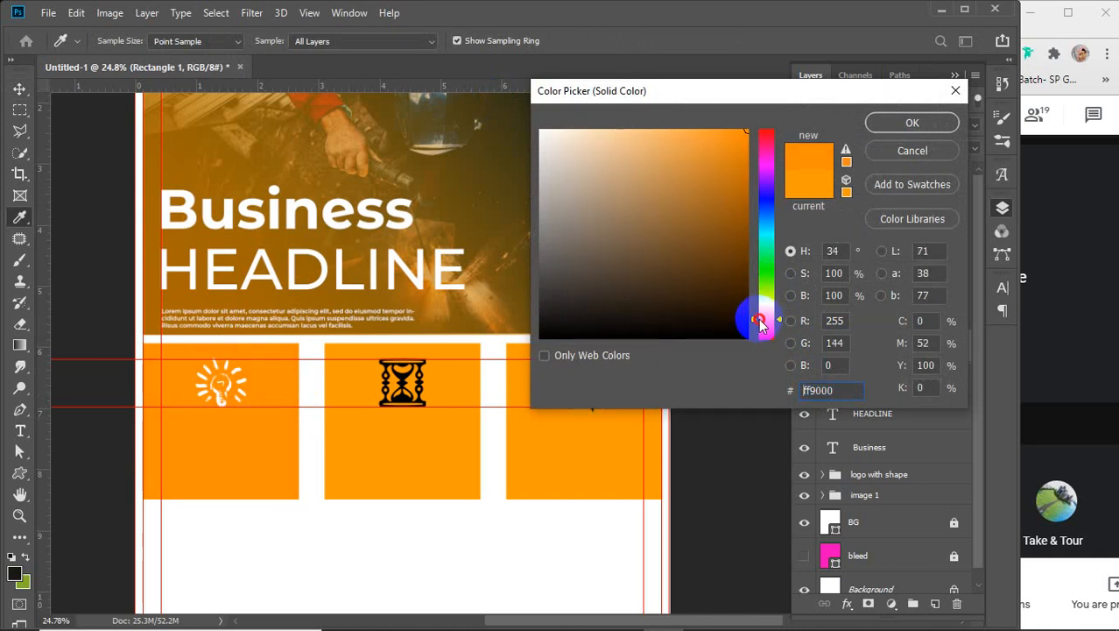
pyautogui.click(880, 128)
# - Match the fills of the second and third squares, Rectangle 2 and Rectangle 3, to the deeper orange sampled from the first square
pyautogui.doubleClick(835, 276)
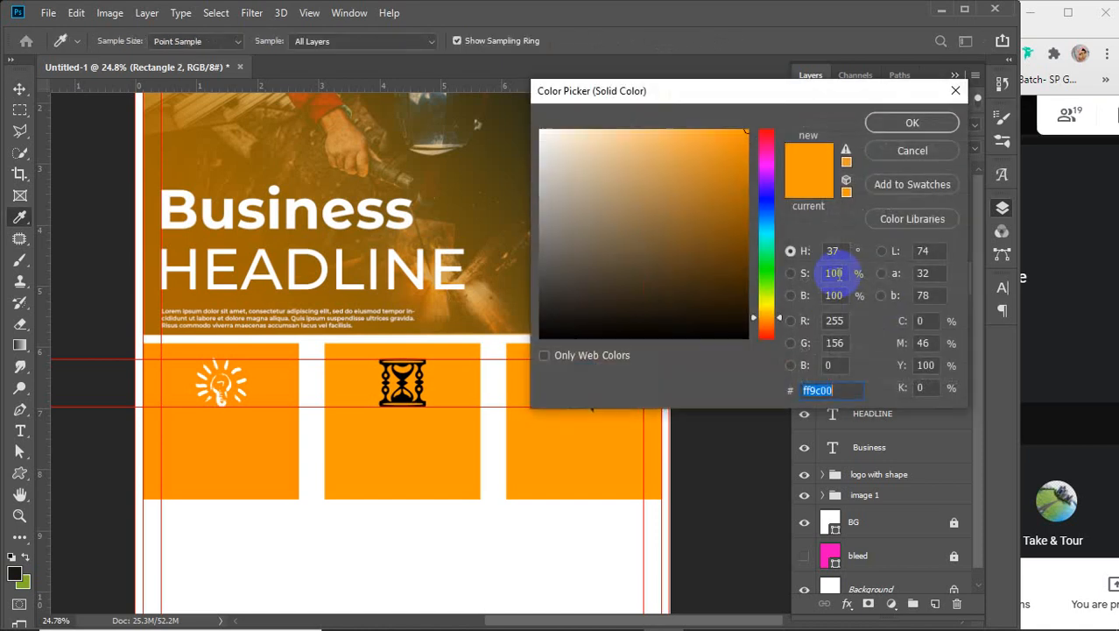
pyautogui.click(317, 401)
pyautogui.click(874, 127)
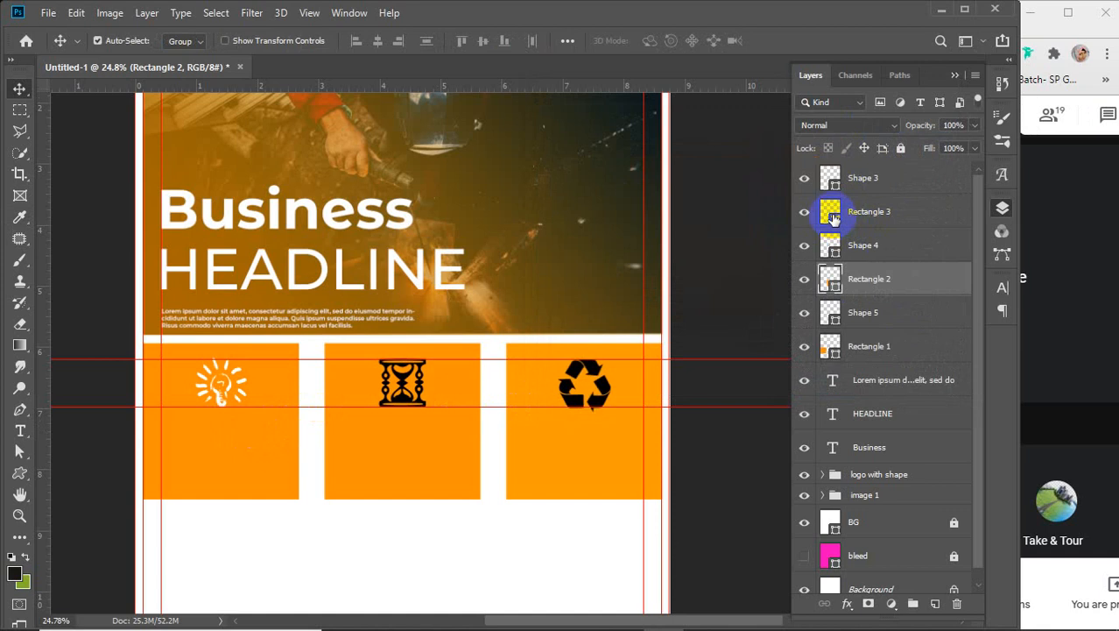
pyautogui.doubleClick(832, 217)
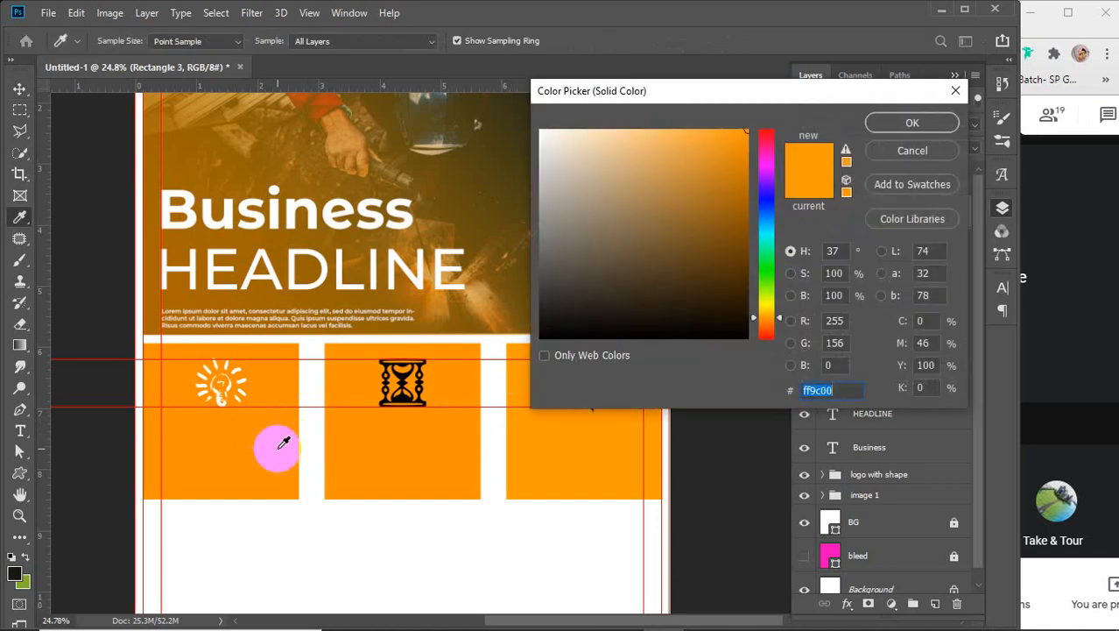
pyautogui.click(283, 443)
pyautogui.click(909, 123)
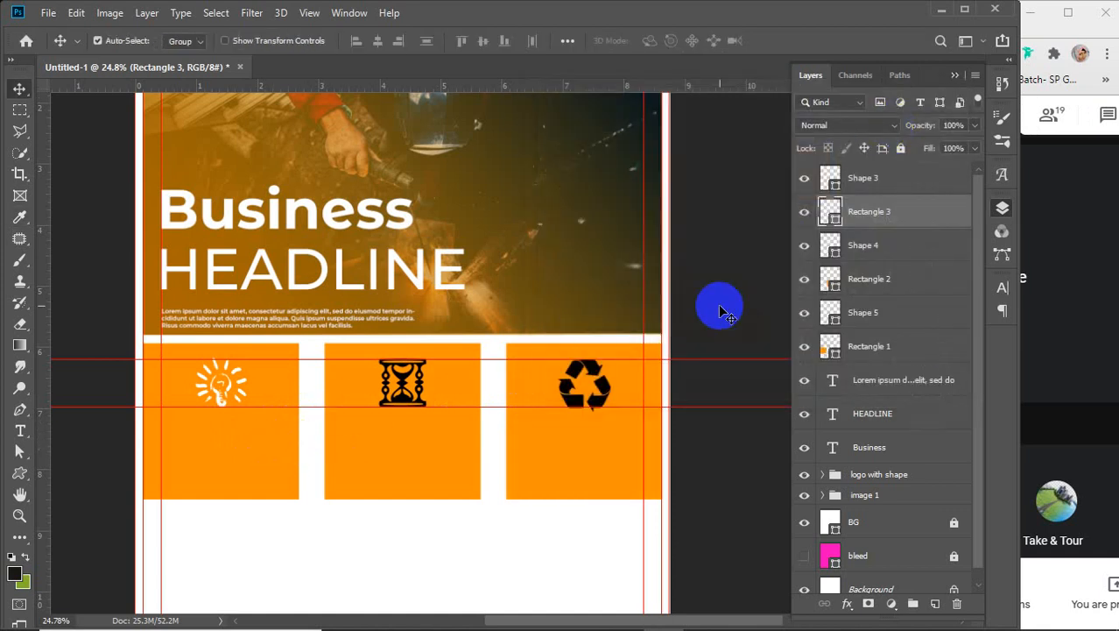
# - Change the fill of the hourglass icon (Shape 4) and the recycling icon (Shape 3) to white, then deselect the layers
pyautogui.click(862, 315)
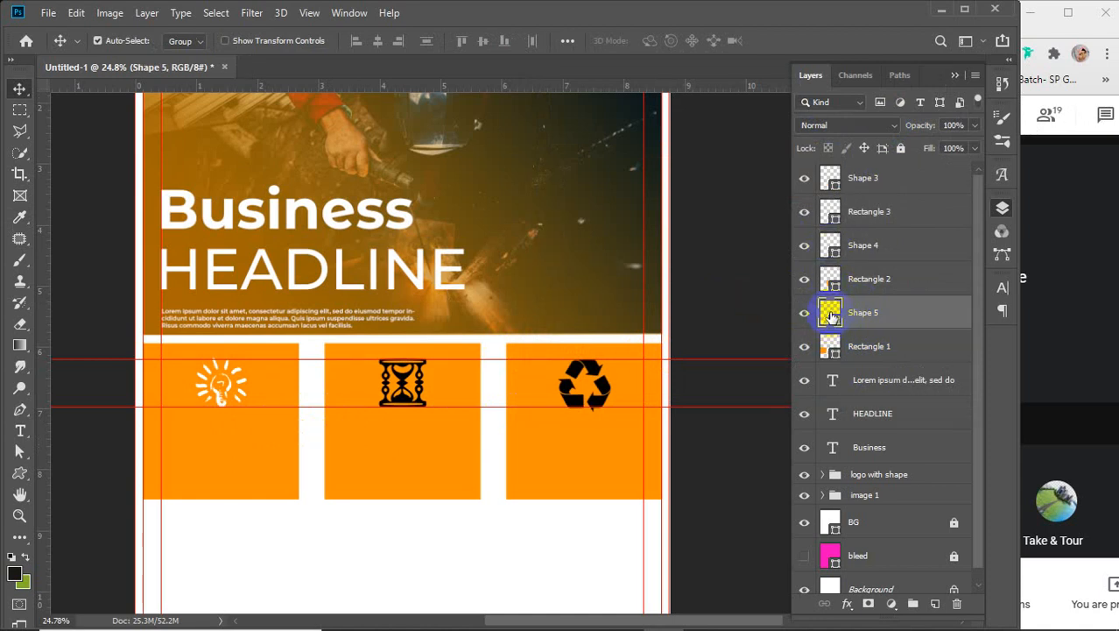
pyautogui.doubleClick(829, 247)
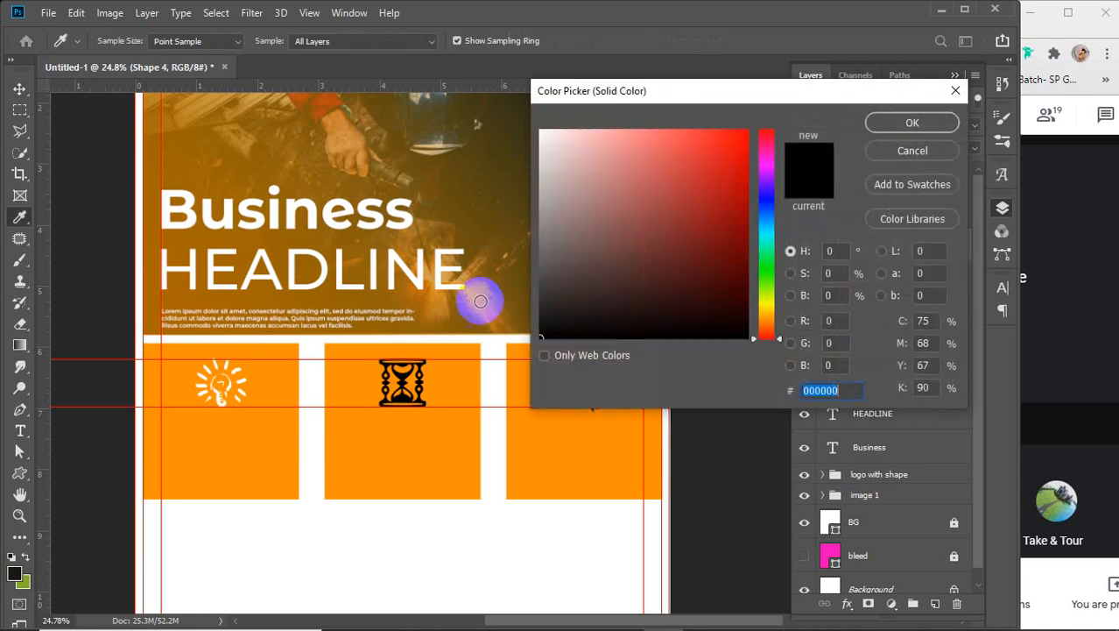
pyautogui.click(350, 263)
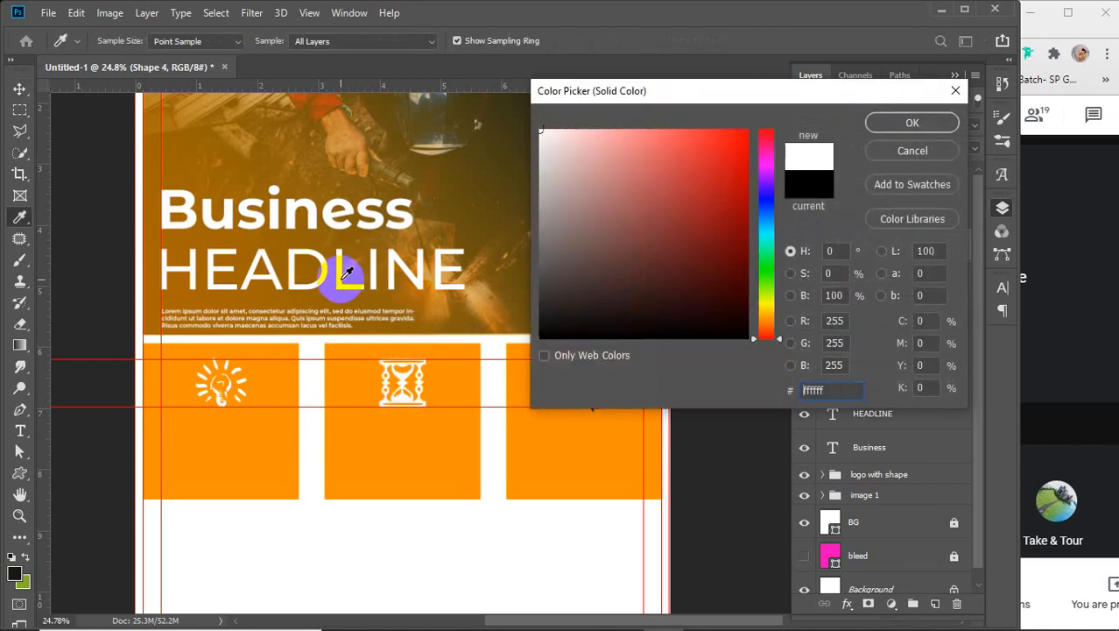
pyautogui.click(879, 123)
pyautogui.doubleClick(830, 180)
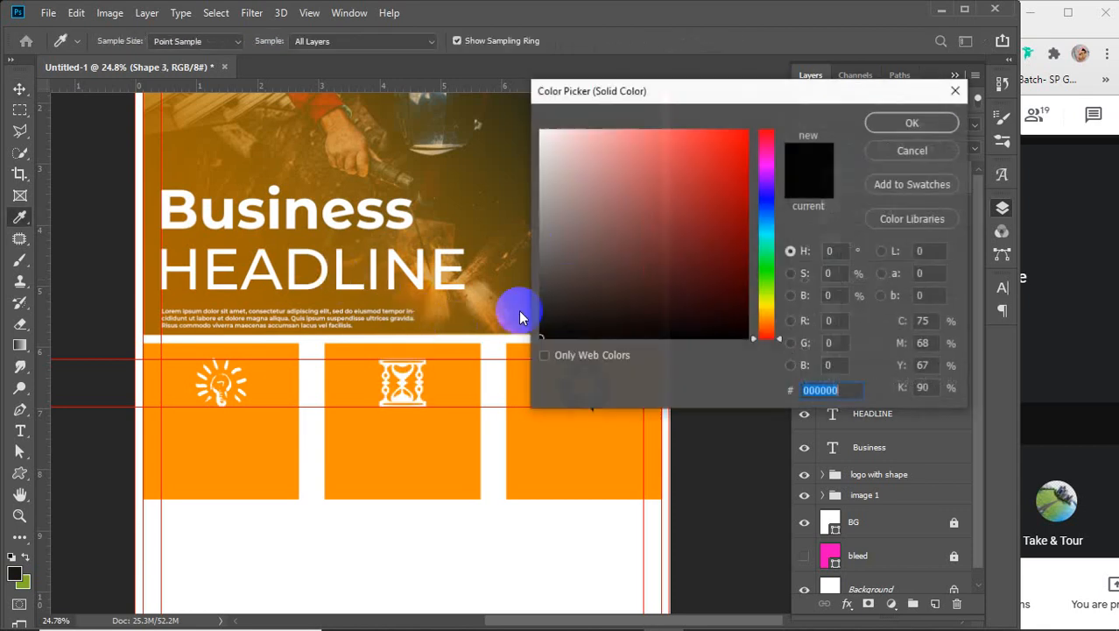
pyautogui.click(344, 255)
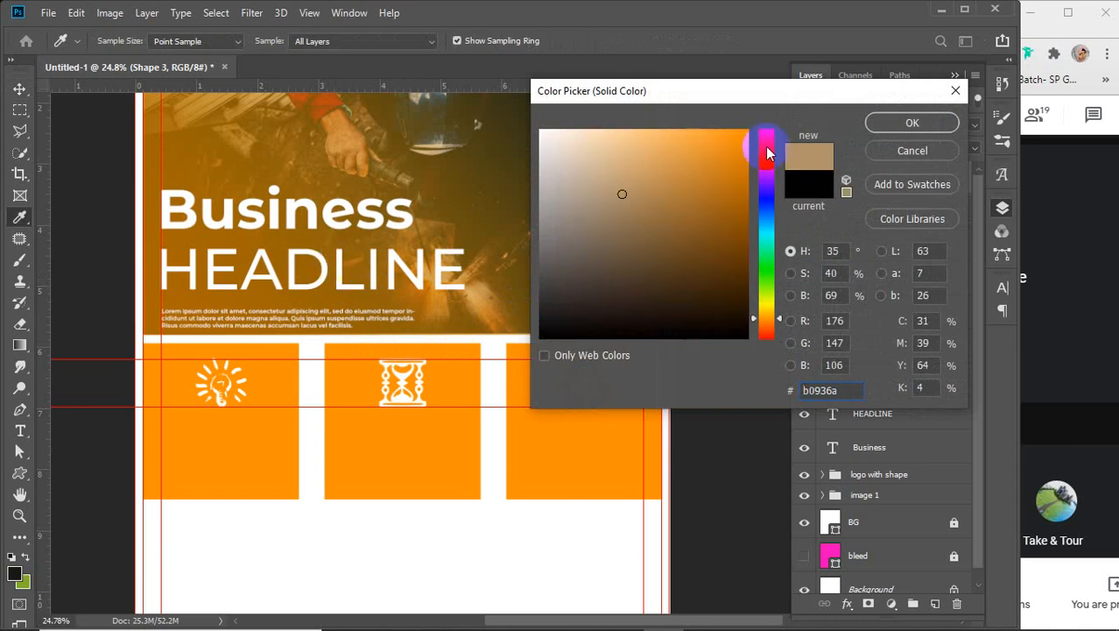
pyautogui.moveTo(552, 180); pyautogui.dragTo(512, 108)
pyautogui.click(912, 123)
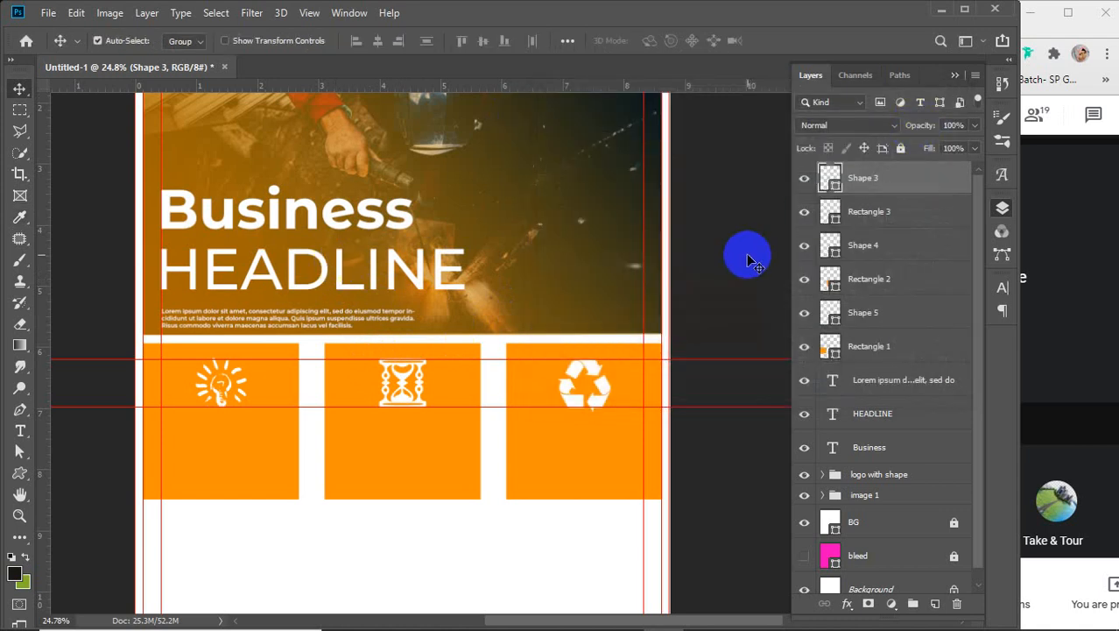
pyautogui.click(749, 259)
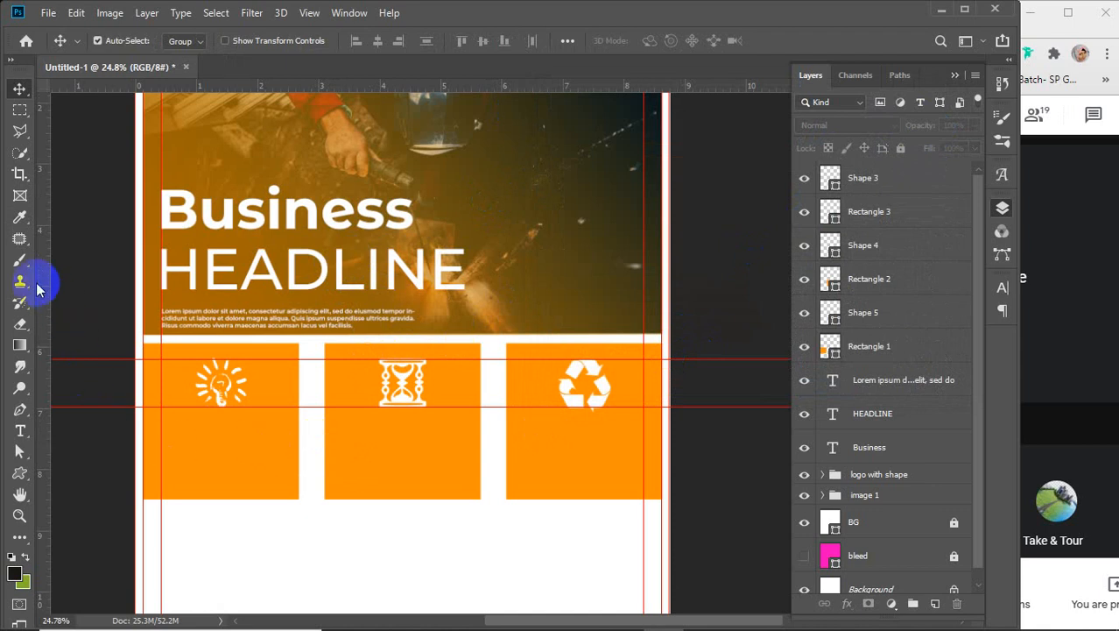
# - Add the text "SERVICE 1" below the light bulb in the first square and set its size to 15 pt
pyautogui.click(20, 430)
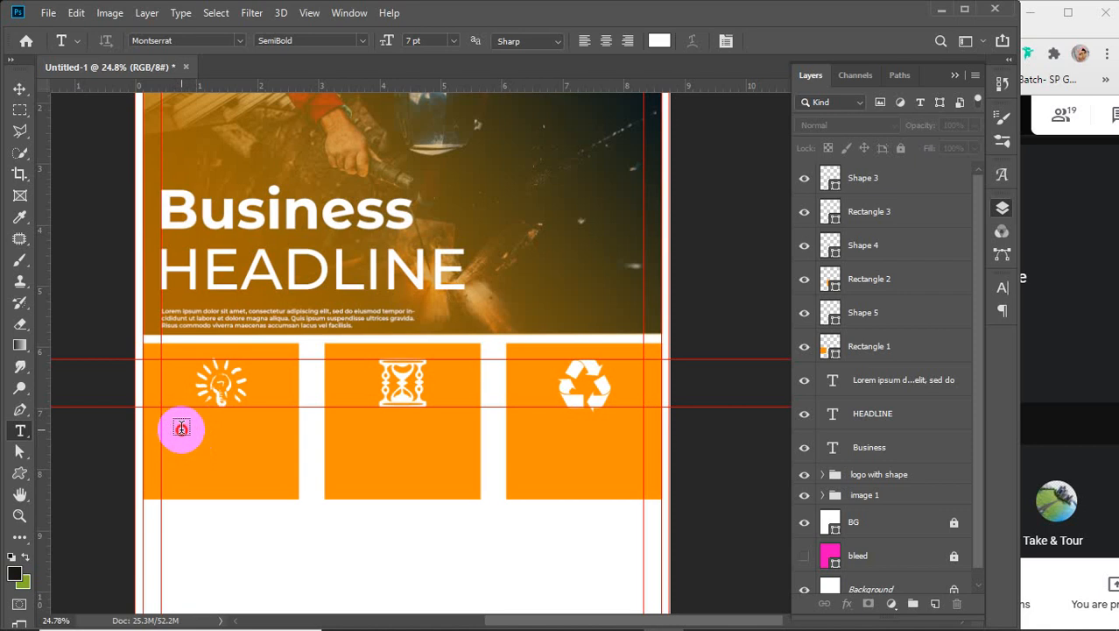
pyautogui.click(182, 428)
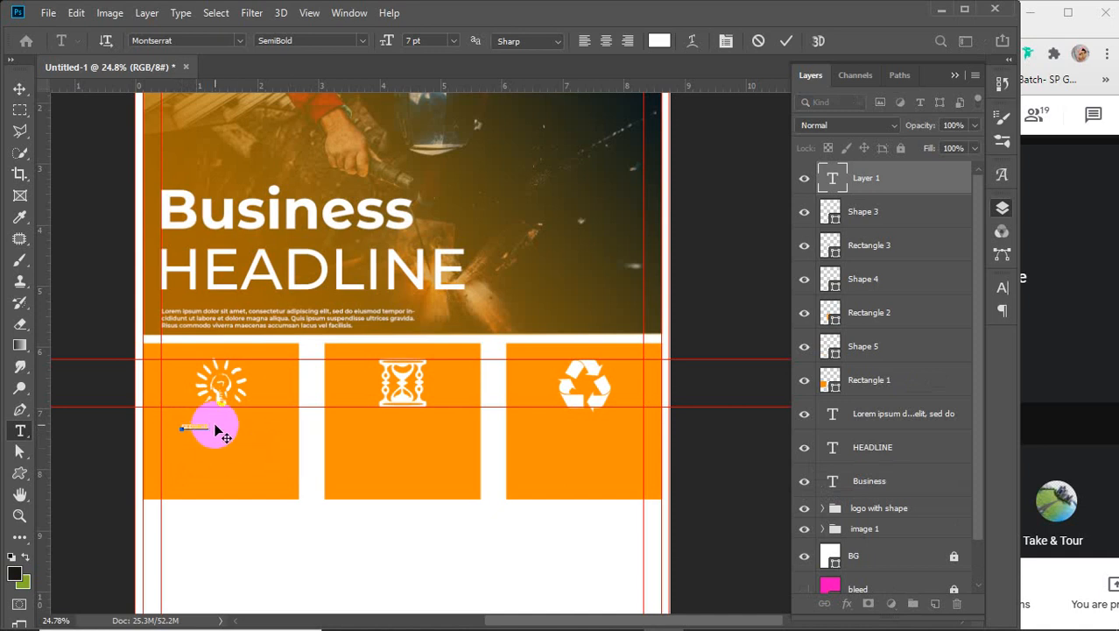
pyautogui.scroll(5, 219, 429)
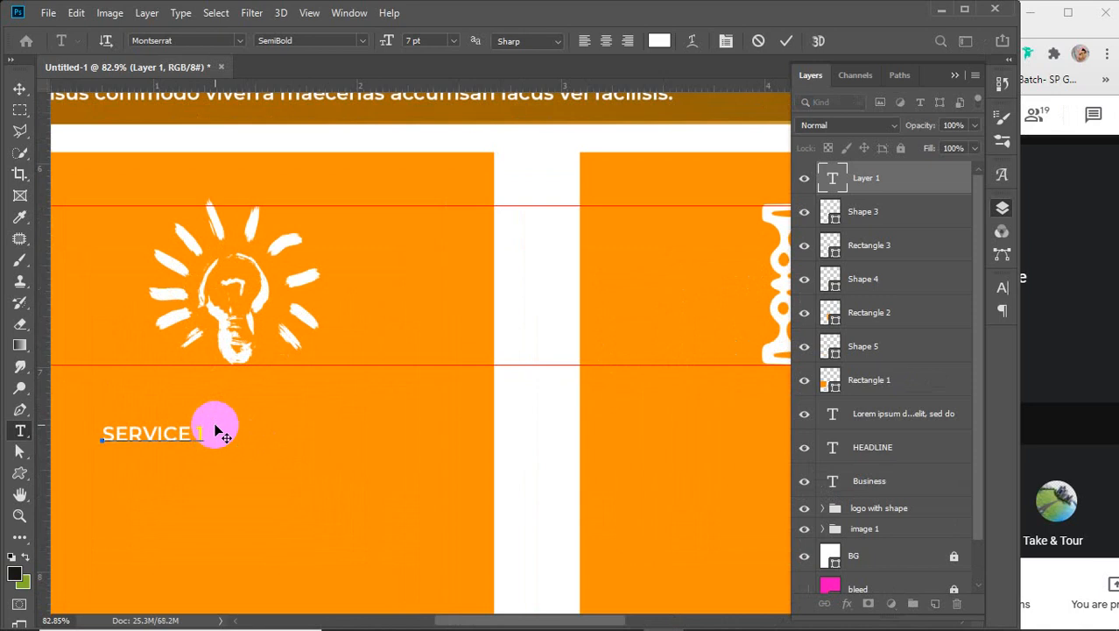
pyautogui.moveTo(204, 435); pyautogui.dragTo(83, 433)
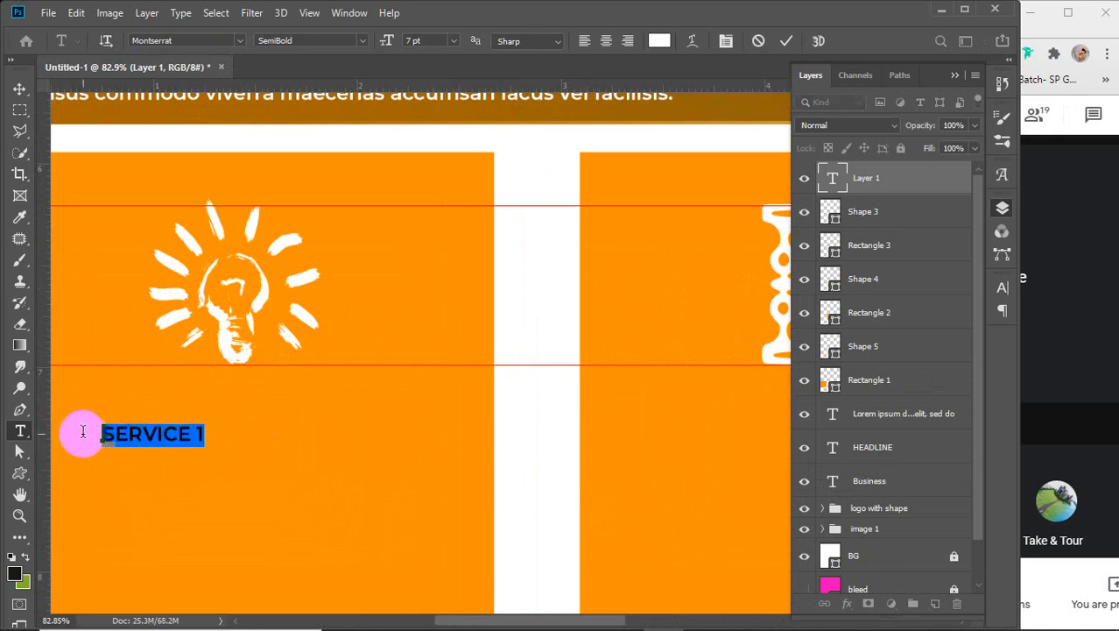
pyautogui.click(420, 39)
pyautogui.scroll(7, 425, 40)
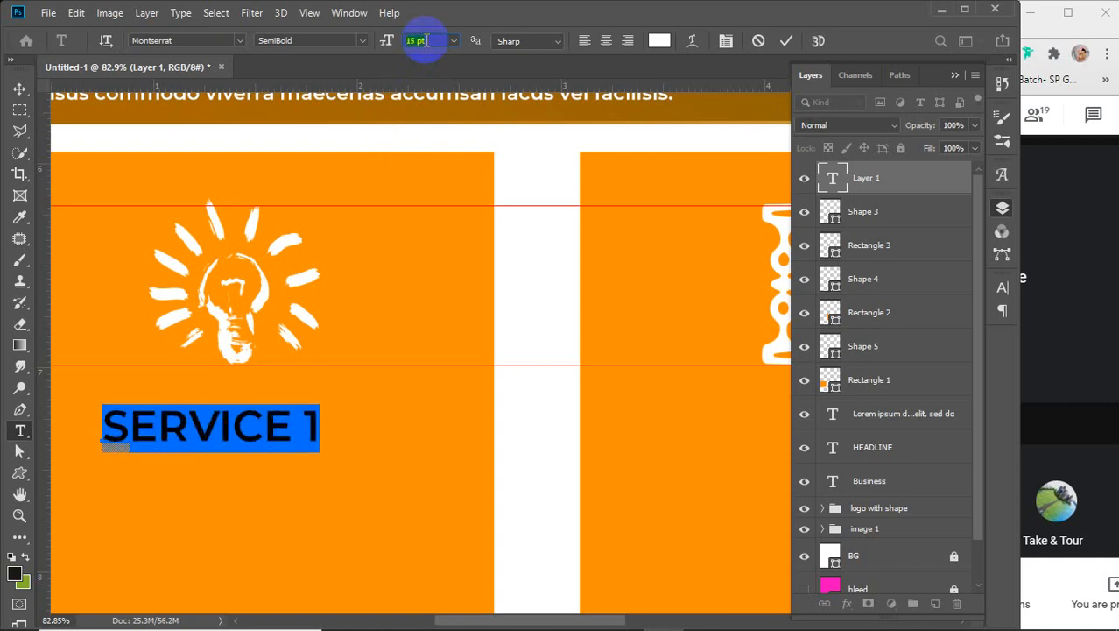
pyautogui.click(19, 89)
# - Duplicate the SERVICE 1 label into the second and third squares, level with the original beneath the icons
pyautogui.scroll(-2, 327, 405)
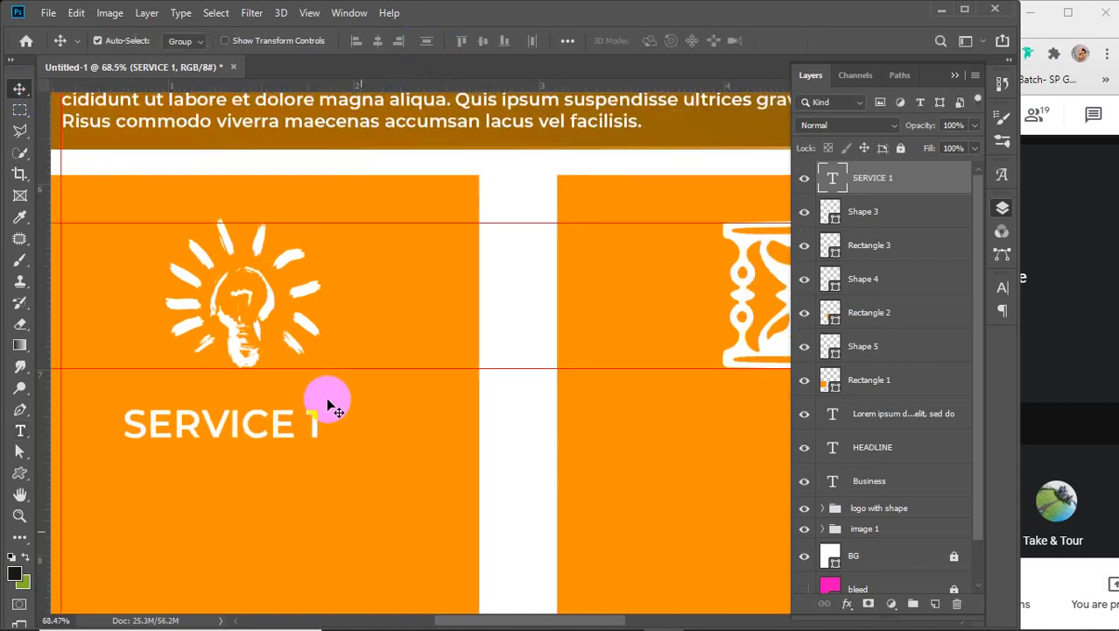
pyautogui.scroll(-4, 327, 404)
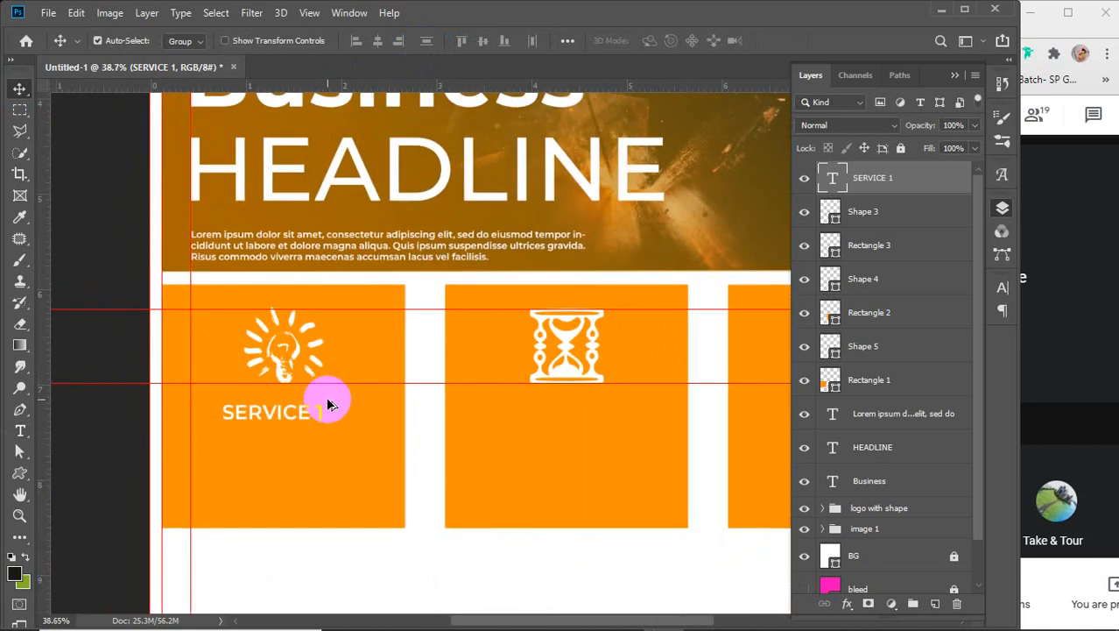
pyautogui.scroll(-1, 327, 405)
pyautogui.moveTo(295, 420); pyautogui.dragTo(763, 409)
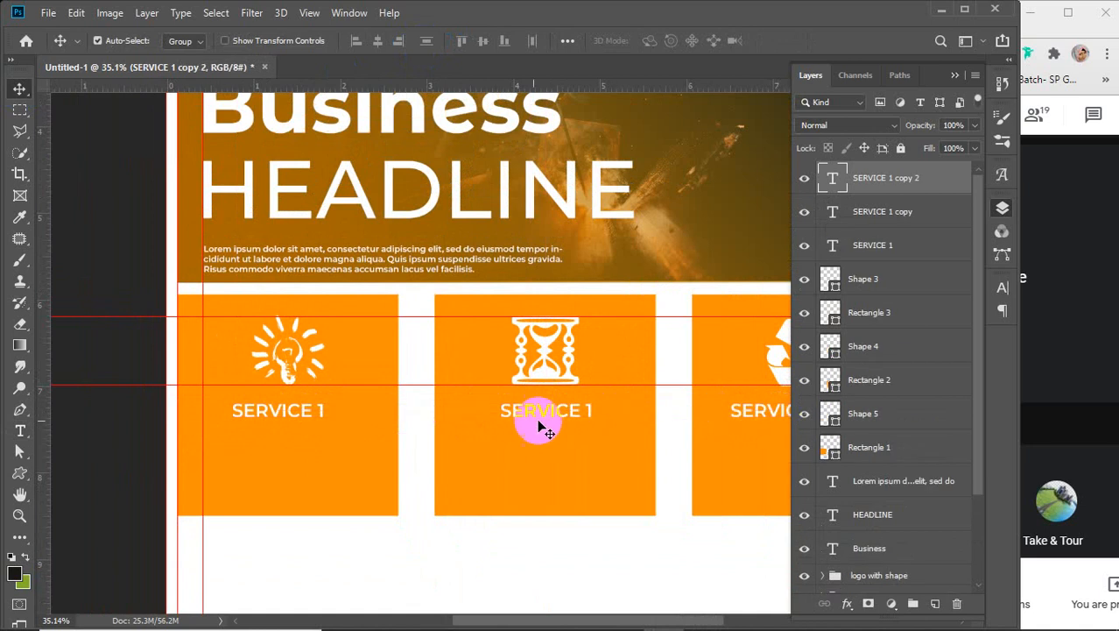
# - Change the label in the second square to "SERVICE 2" and the one in the third square to "SERVICE 3"
pyautogui.click(20, 430)
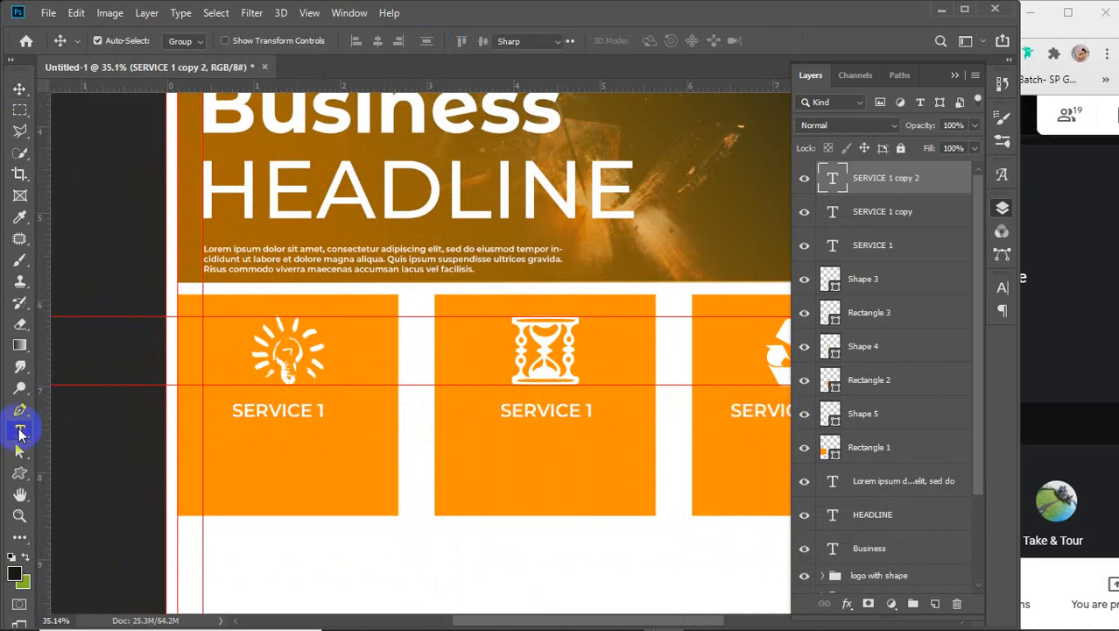
pyautogui.moveTo(592, 410); pyautogui.dragTo(618, 420)
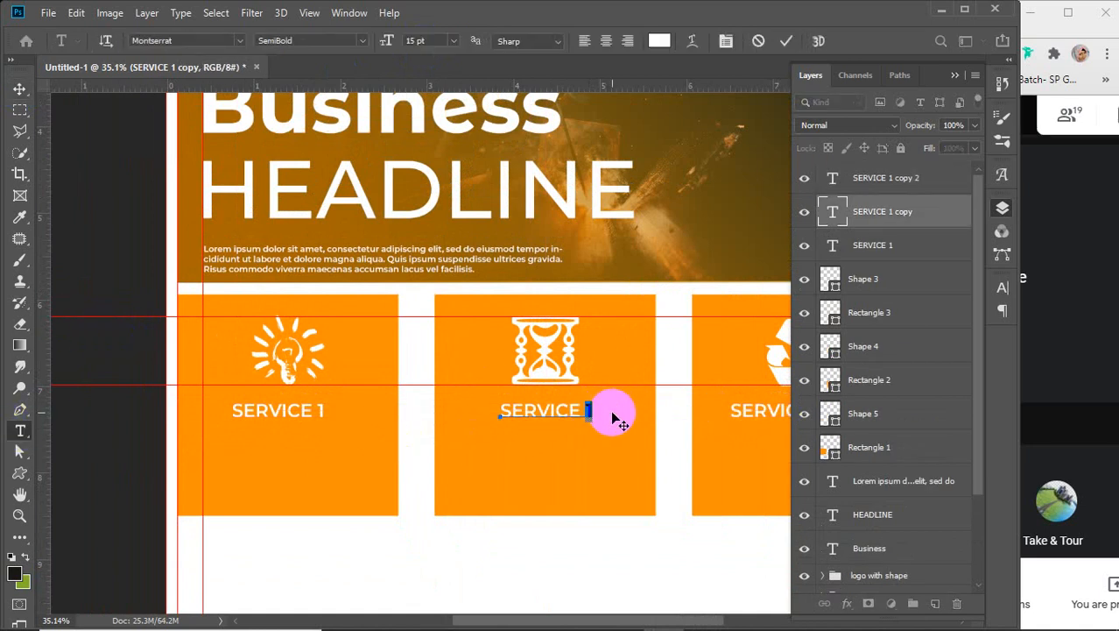
pyautogui.write('2')
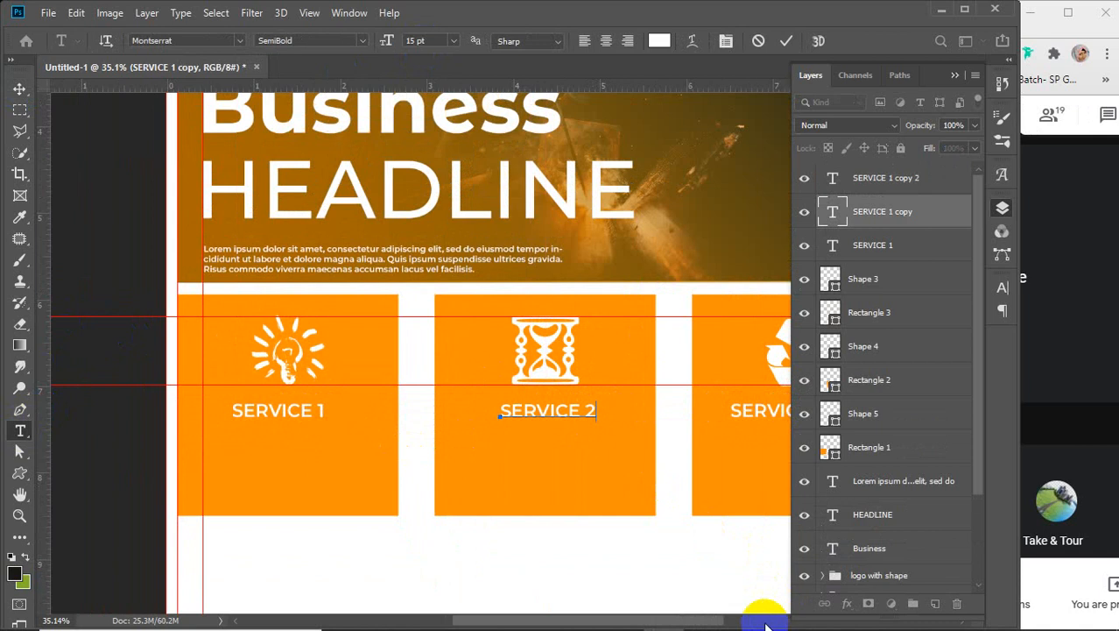
pyautogui.moveTo(689, 625); pyautogui.dragTo(744, 624)
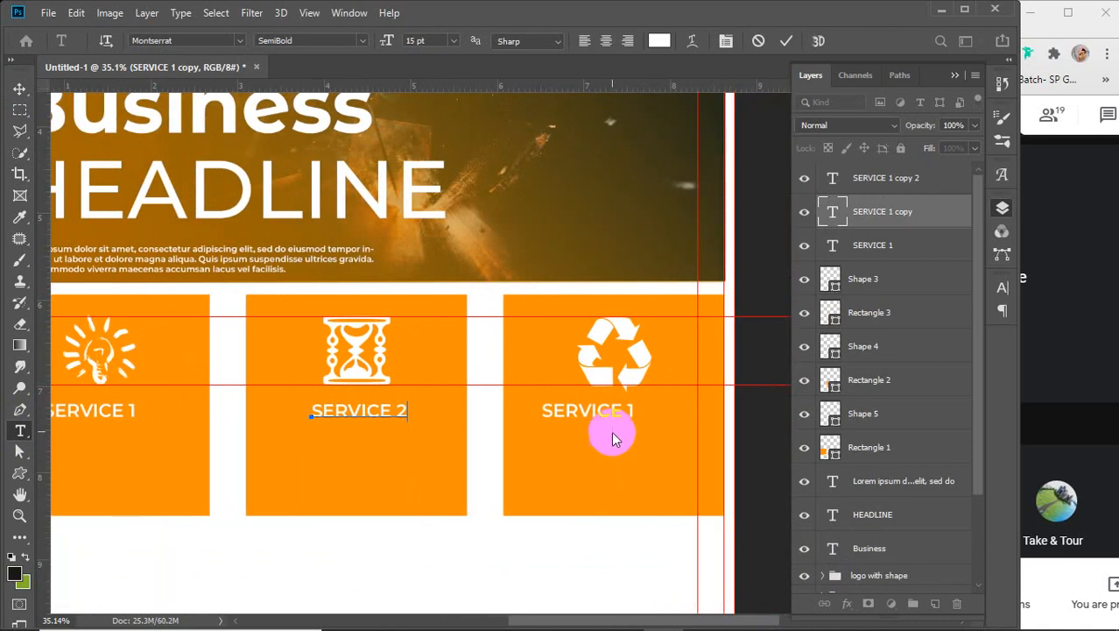
pyautogui.click(631, 411)
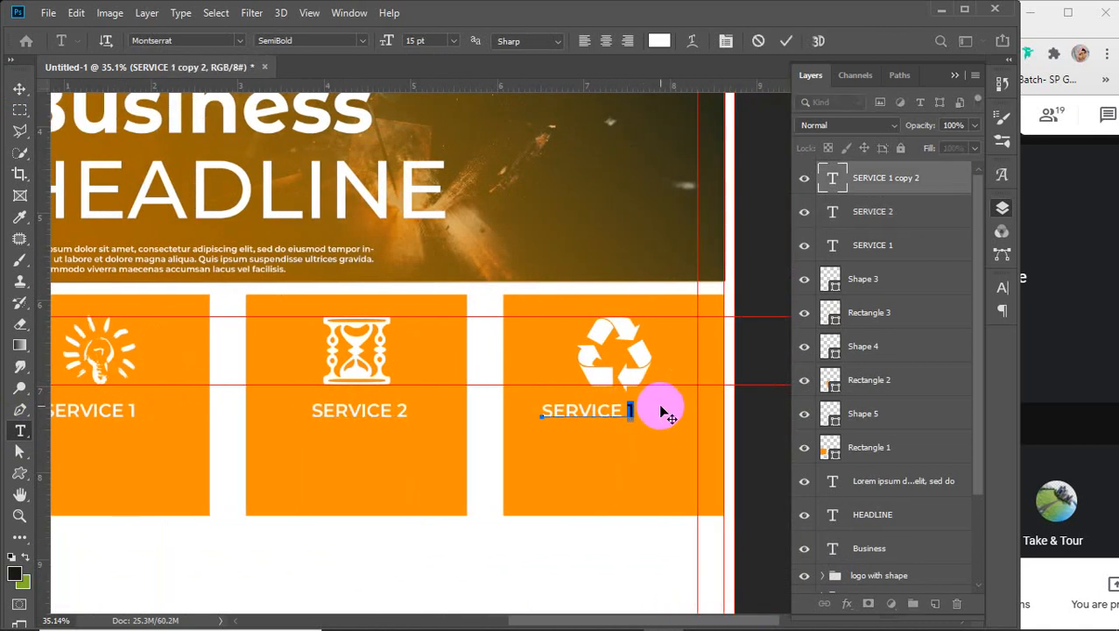
pyautogui.click(786, 40)
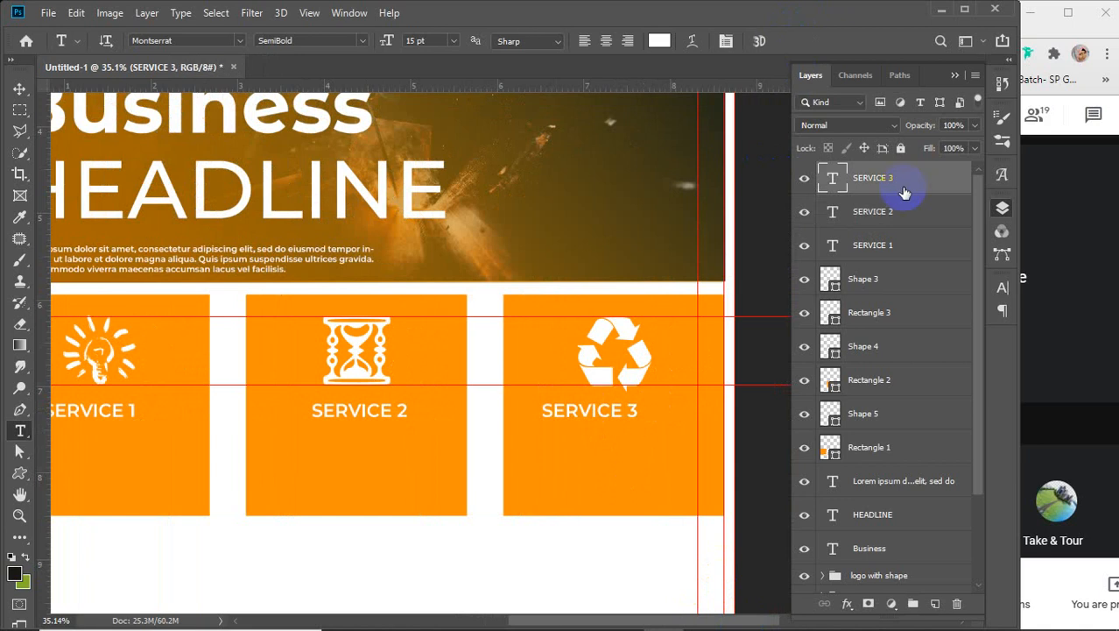
# - Move the SERVICE 1 text layer directly above the light bulb layer, Shape 5, in the layer stack
pyautogui.click(902, 251)
pyautogui.moveTo(893, 248); pyautogui.dragTo(890, 400)
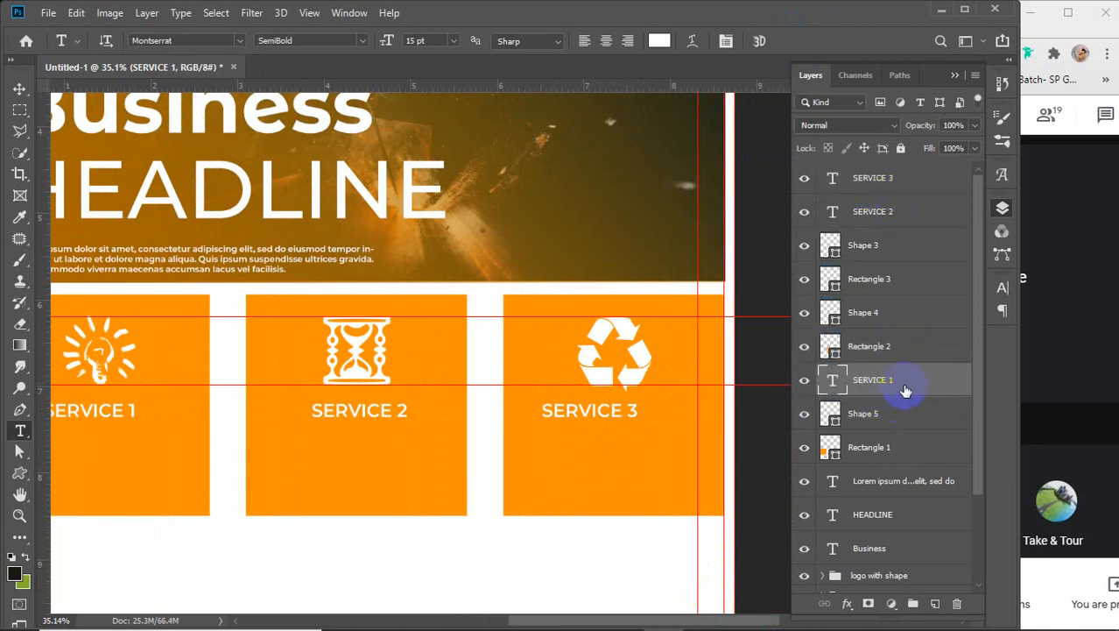
# - Rename the light bulb layer to Shape1, the hourglass layer to Shape2 and the recycling layer to Shape3
pyautogui.doubleClick(861, 415)
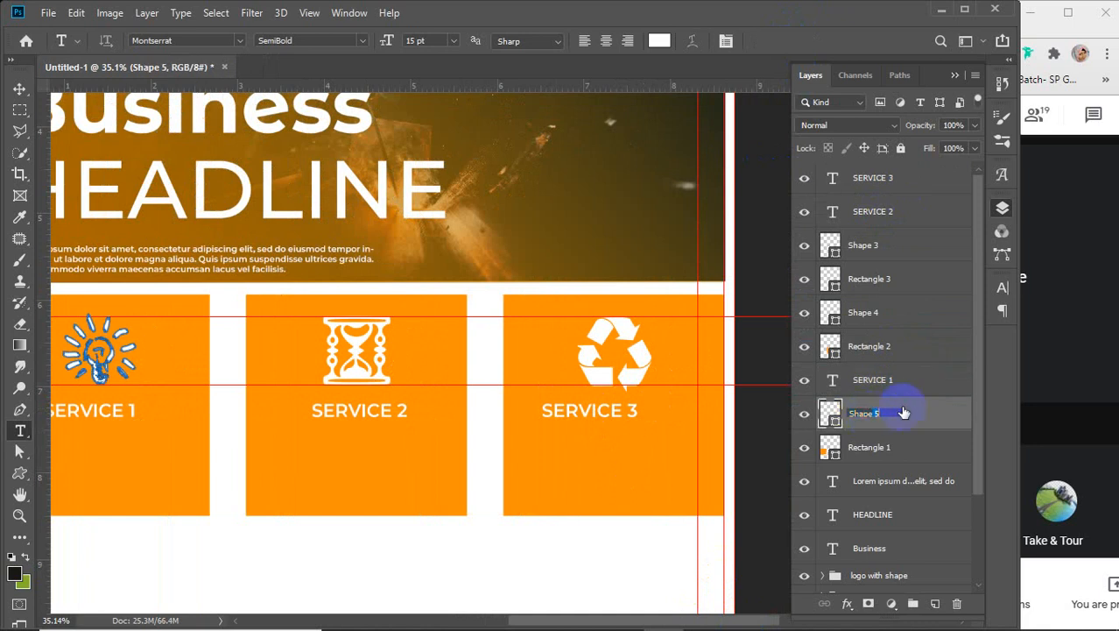
pyautogui.doubleClick(864, 312)
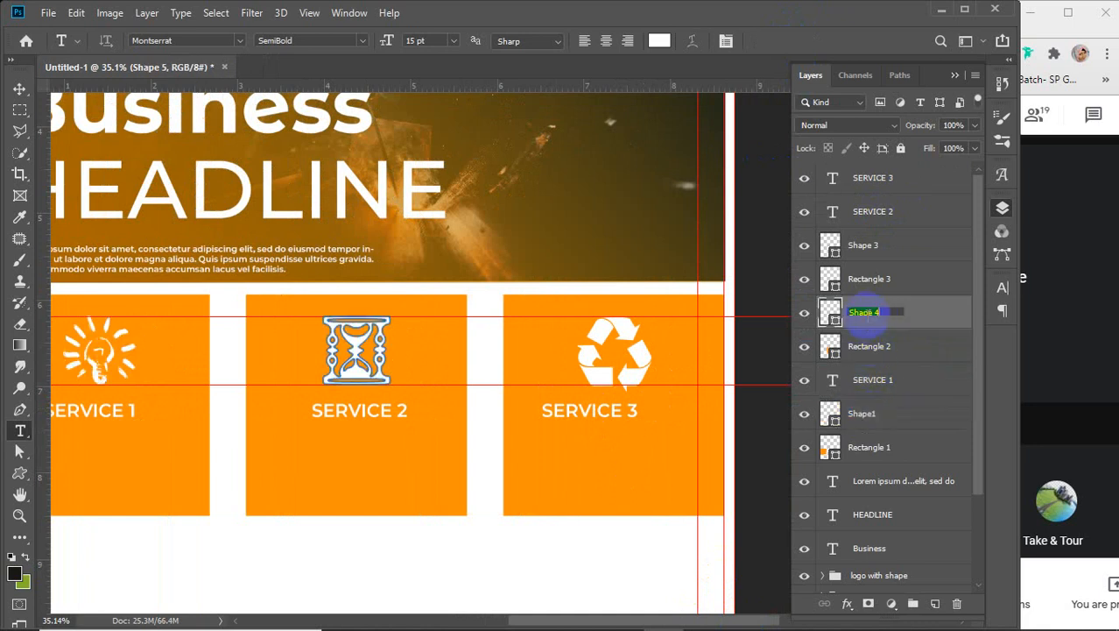
pyautogui.moveTo(872, 312); pyautogui.dragTo(911, 314)
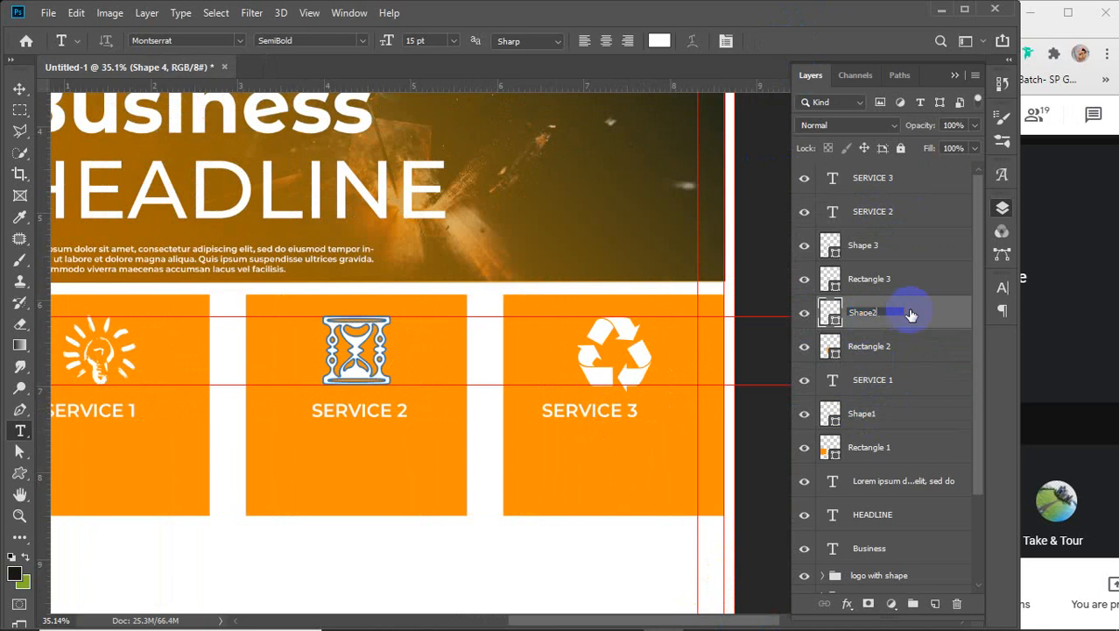
pyautogui.write('2')
pyautogui.doubleClick(865, 245)
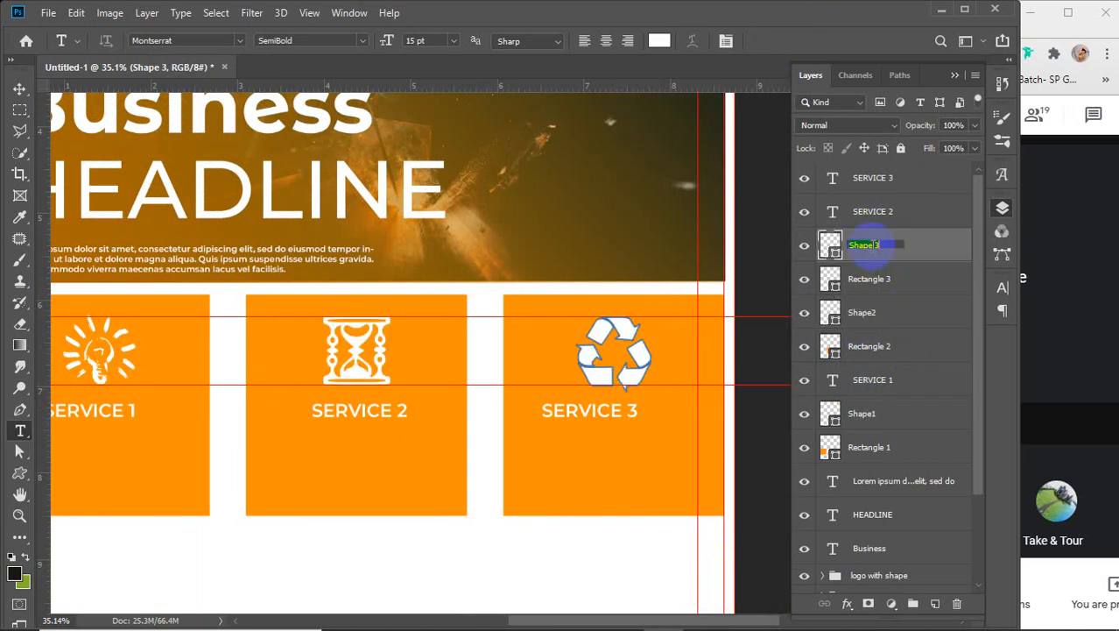
pyautogui.click(873, 245)
pyautogui.press('Return')
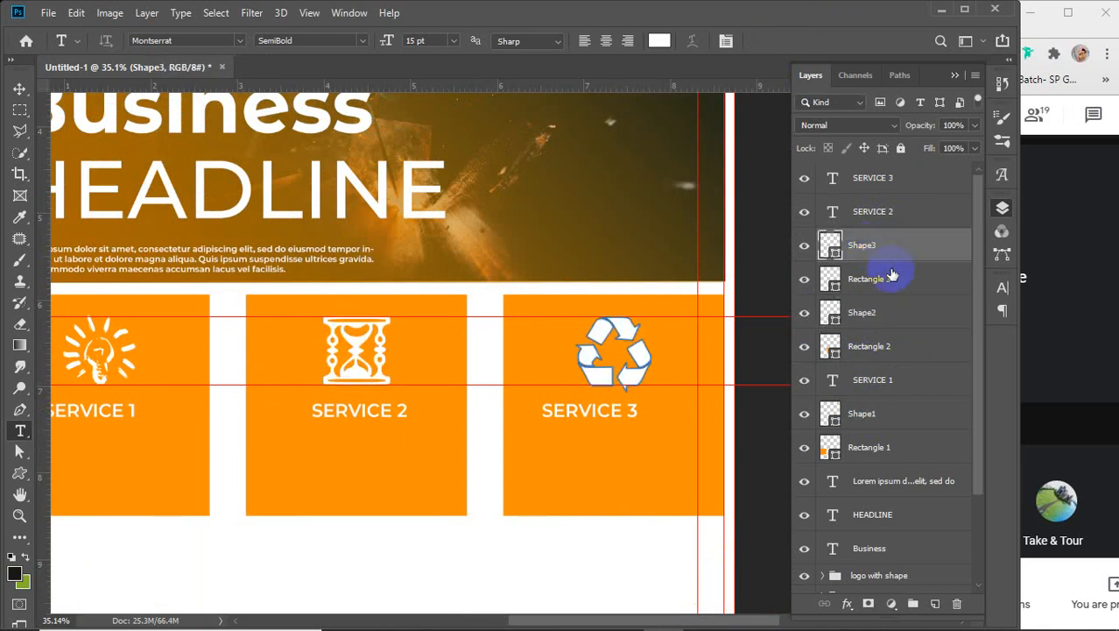
# - Move the SERVICE 2 text layer directly above the Shape2 layer in the layer stack
pyautogui.click(905, 212)
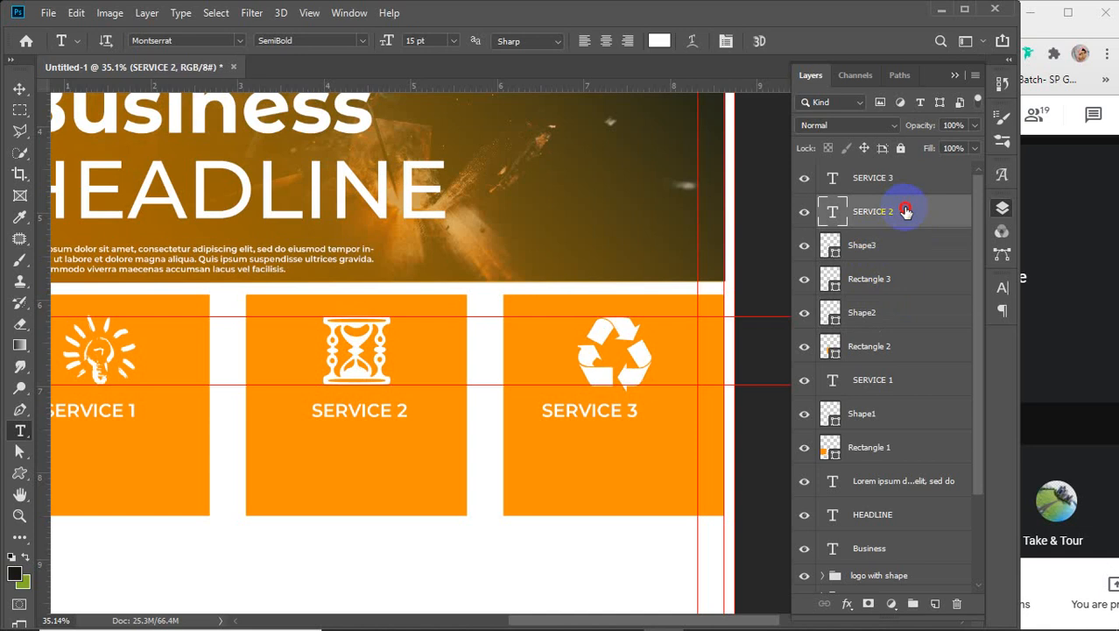
pyautogui.moveTo(904, 212); pyautogui.dragTo(895, 299)
pyautogui.click(827, 180)
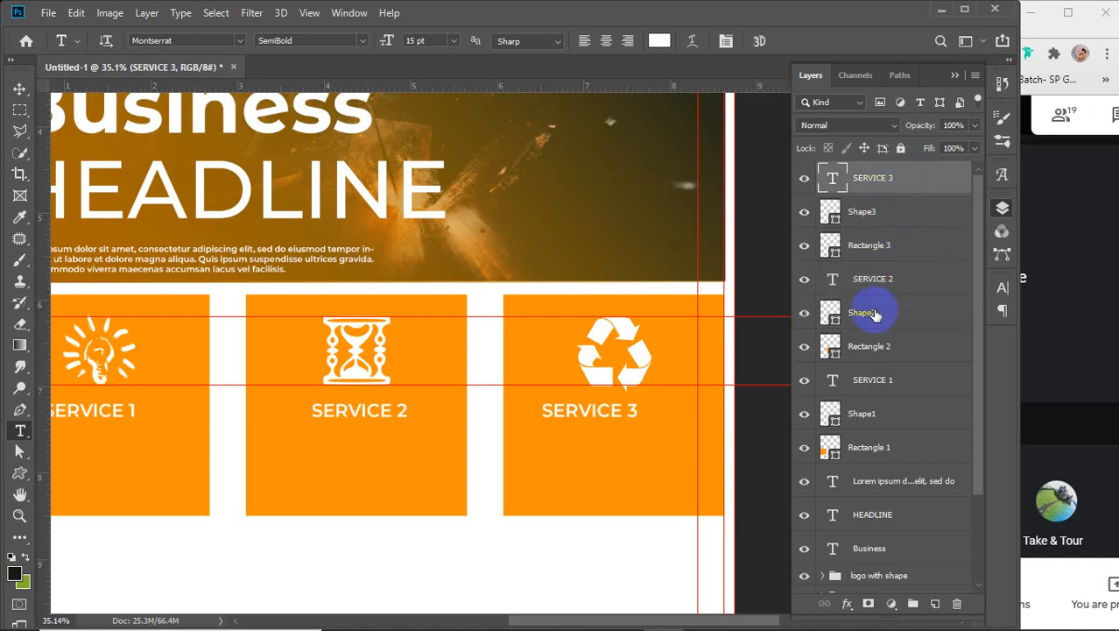
pyautogui.scroll(-2, 430, 385)
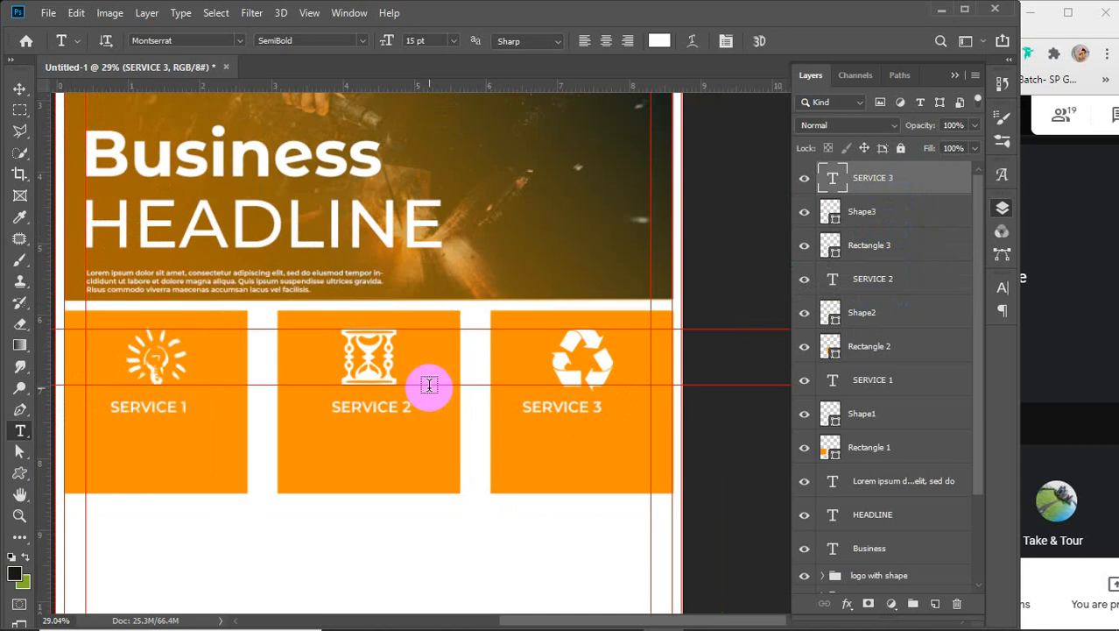
pyautogui.click(876, 379)
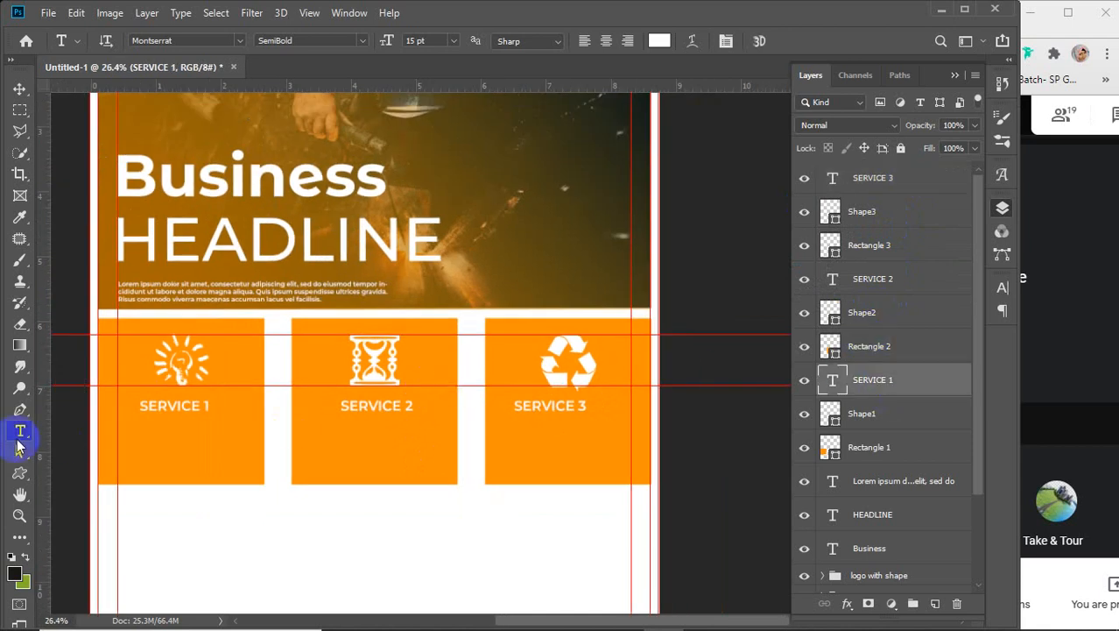
pyautogui.rightClick(19, 430)
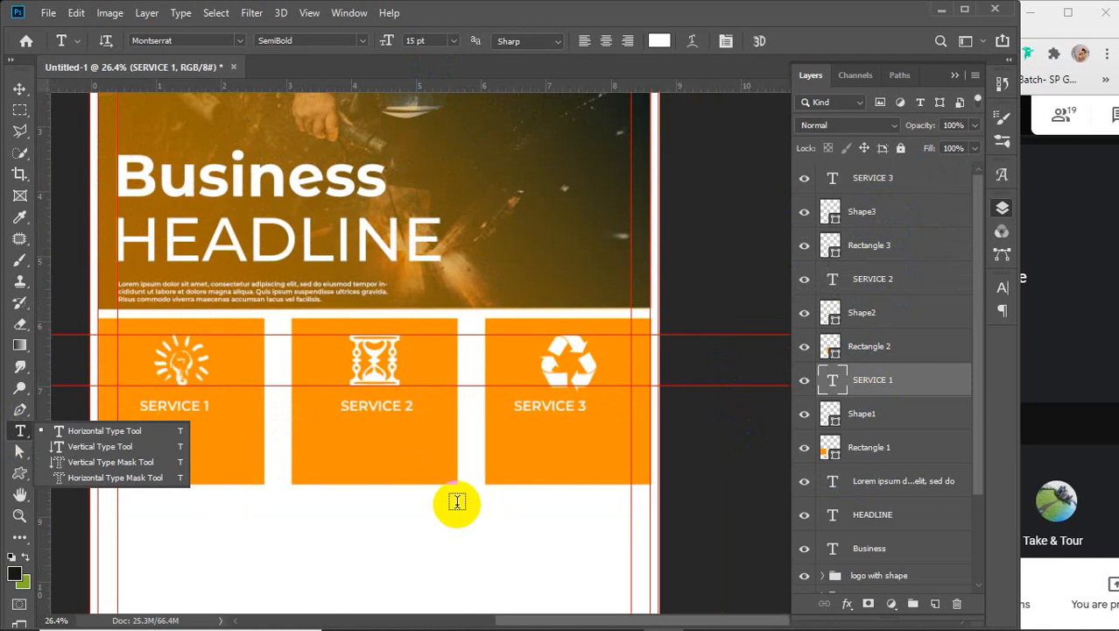
pyautogui.click(425, 42)
pyautogui.write('13')
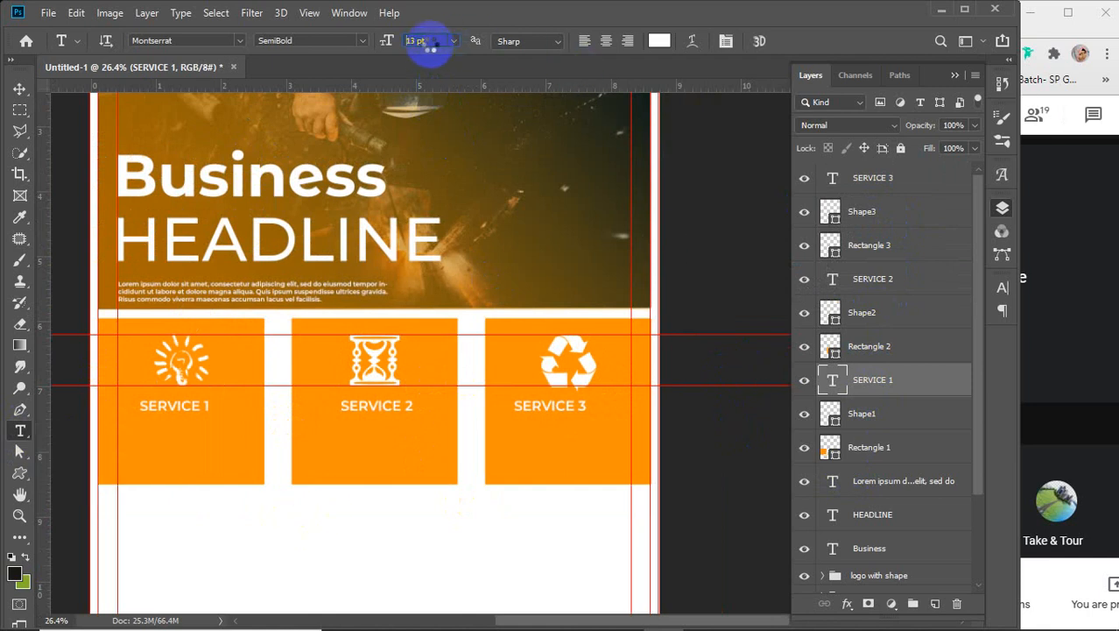
pyautogui.press('Return')
pyautogui.write('15')
pyautogui.press('Return')
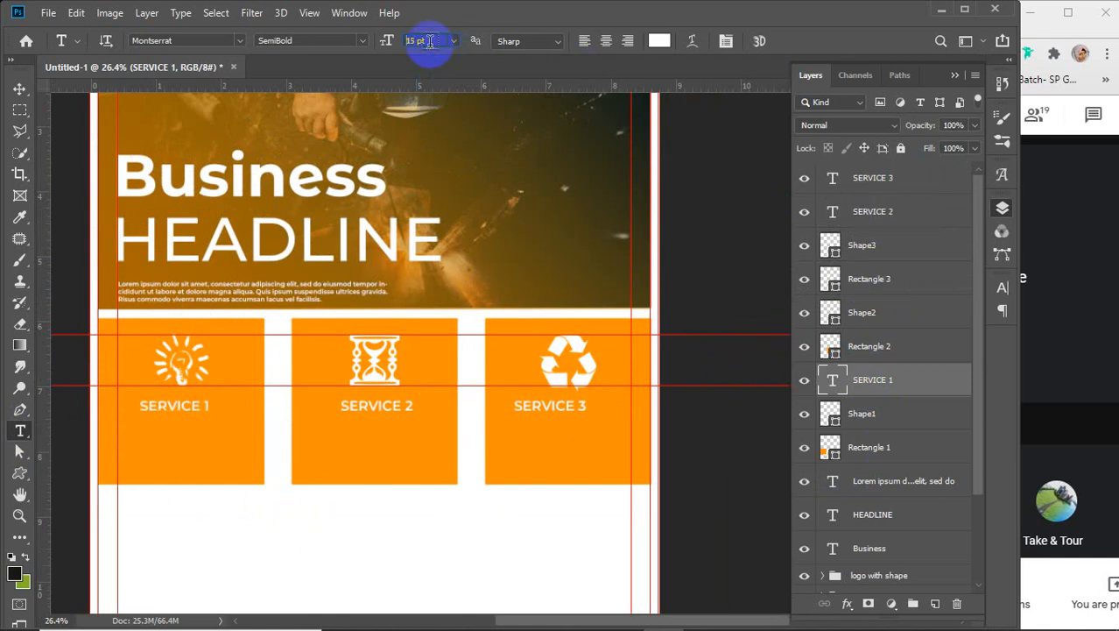
# - Add a 5 pt white lorem ipsum paragraph box below the SERVICE 1 label, justified with its last line centred
pyautogui.click(882, 420)
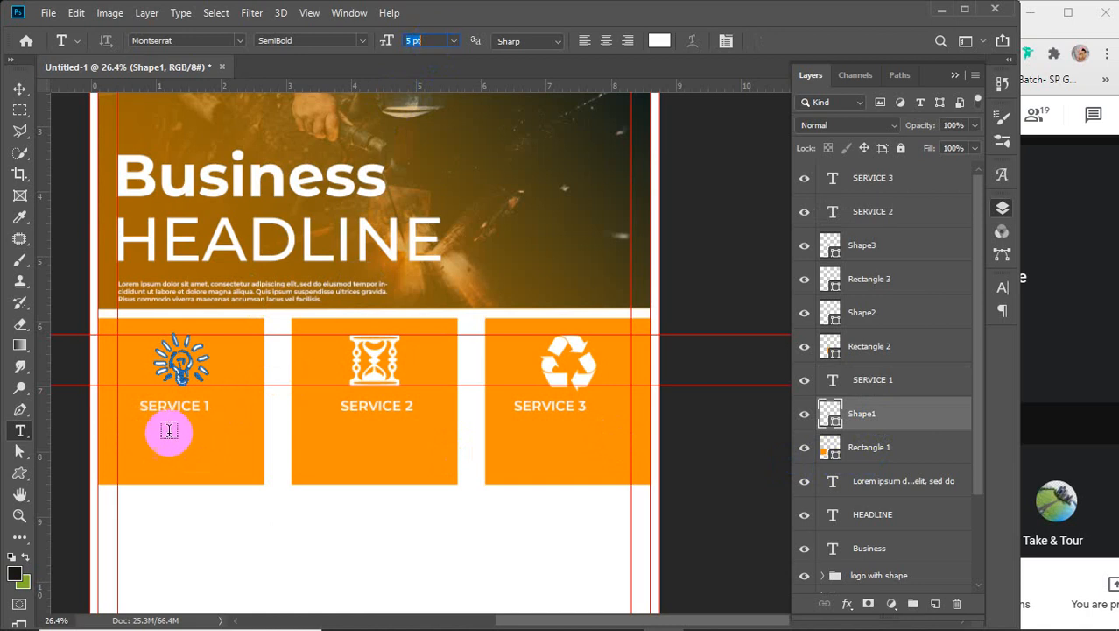
pyautogui.moveTo(118, 427); pyautogui.dragTo(243, 458)
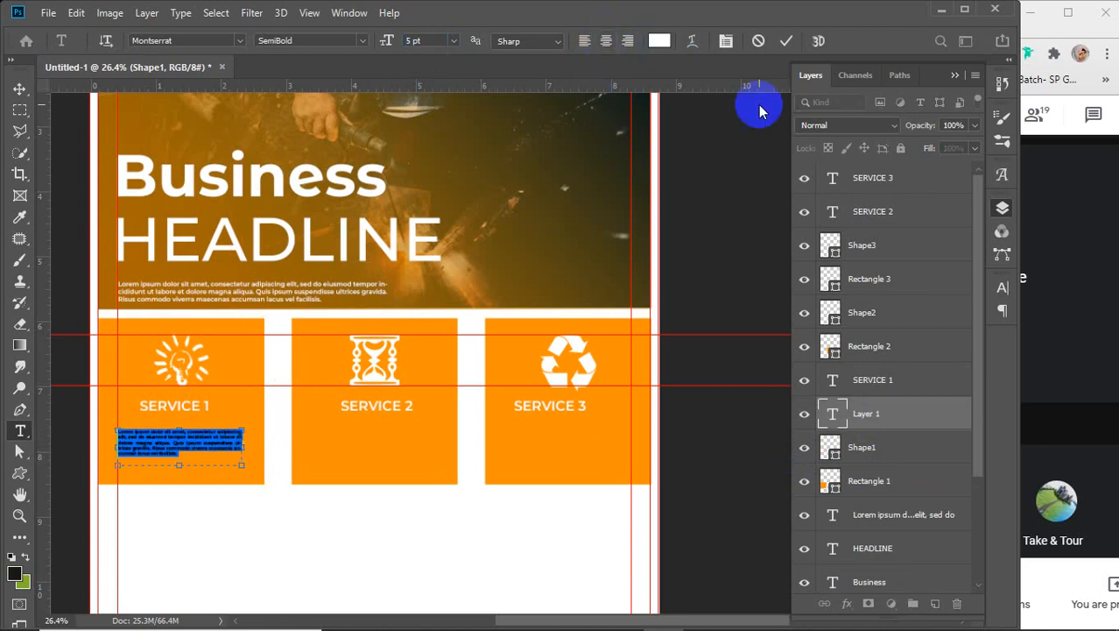
pyautogui.click(724, 41)
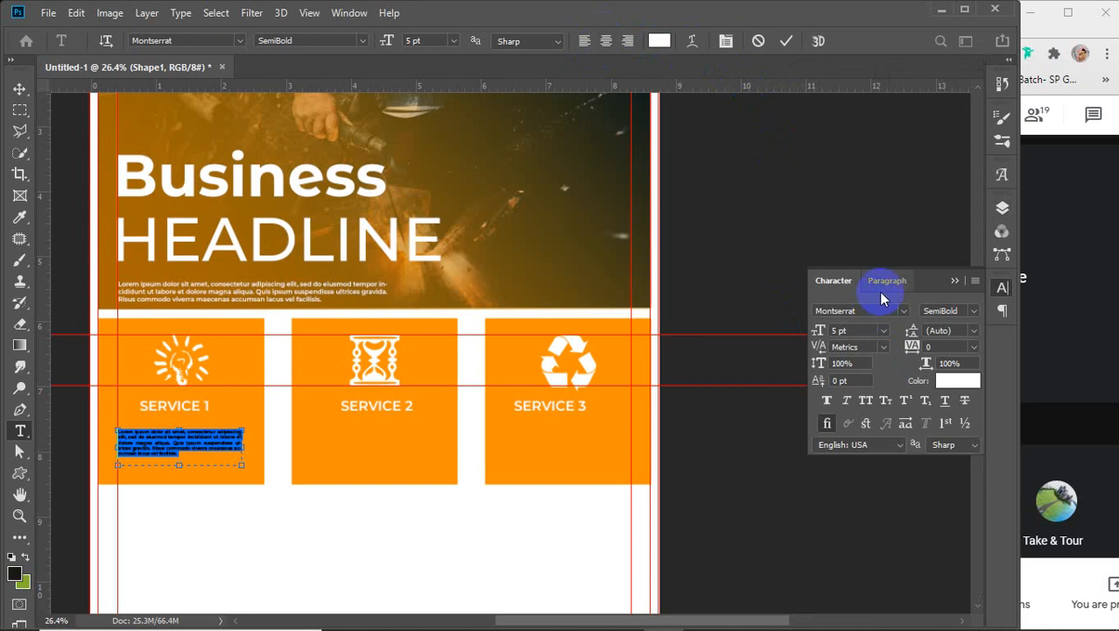
pyautogui.click(885, 281)
pyautogui.click(919, 316)
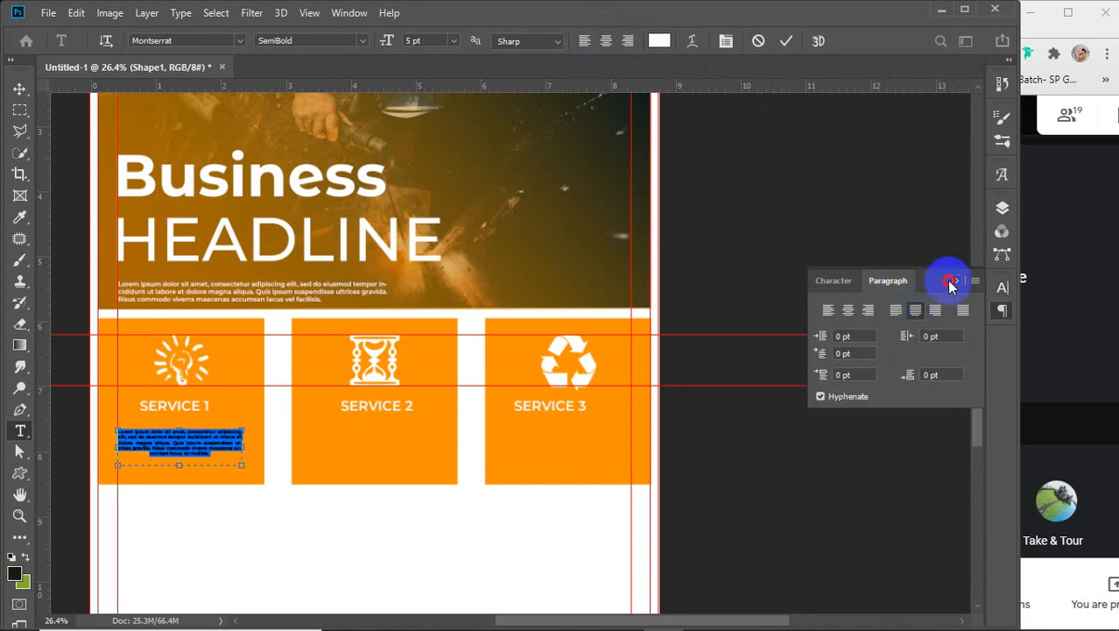
pyautogui.click(953, 280)
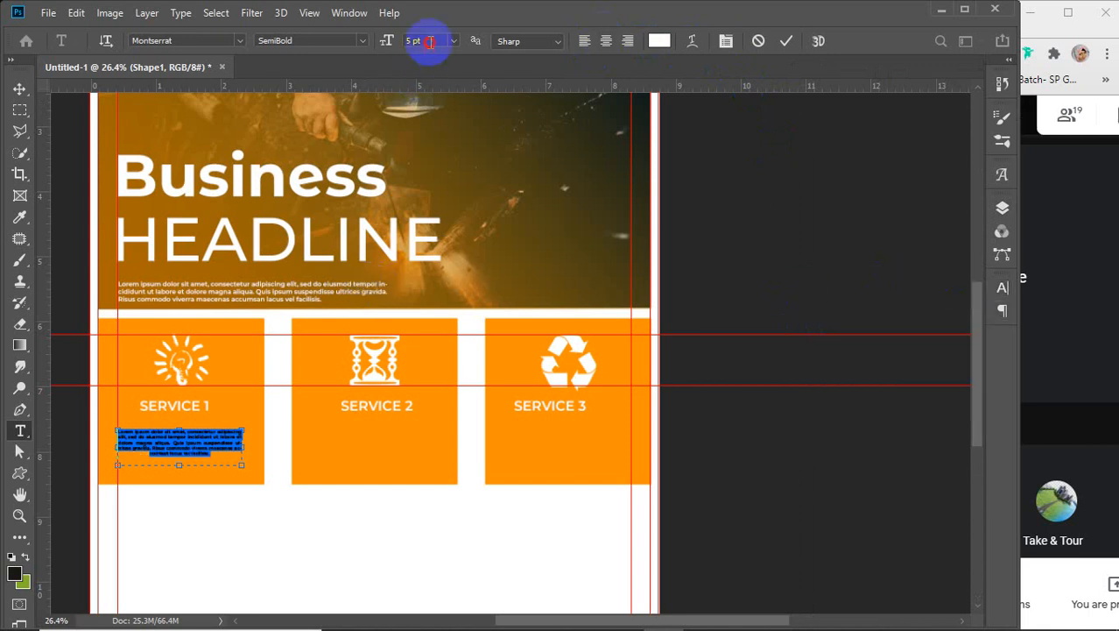
# - Set the SERVICE 1 paragraph's font size to 5.5 pt and finish editing the text
pyautogui.press('Up')
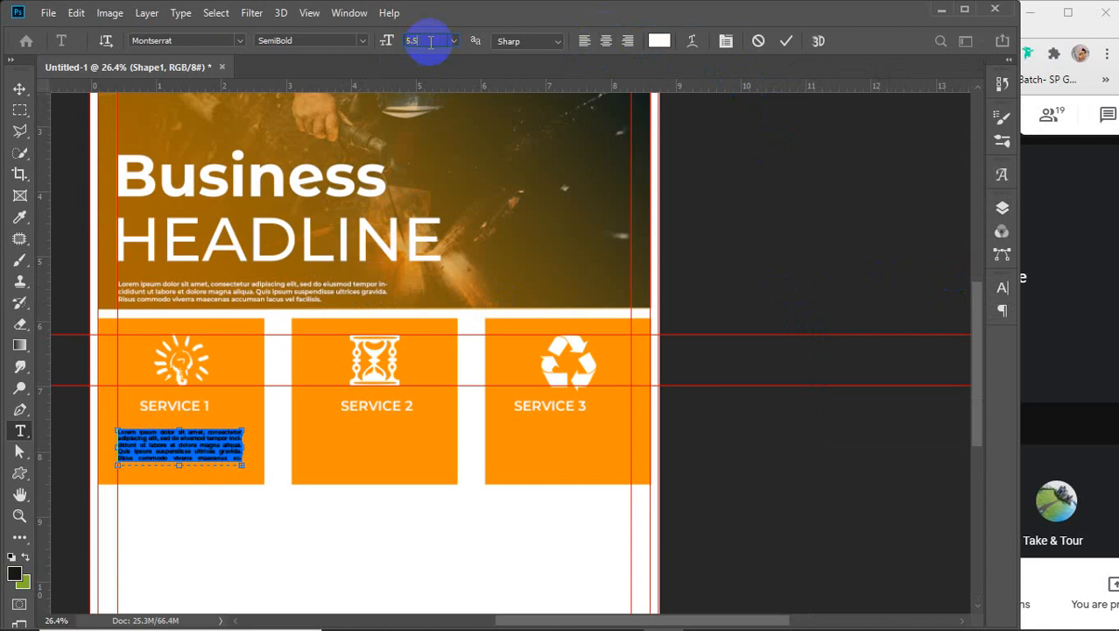
pyautogui.press('Return')
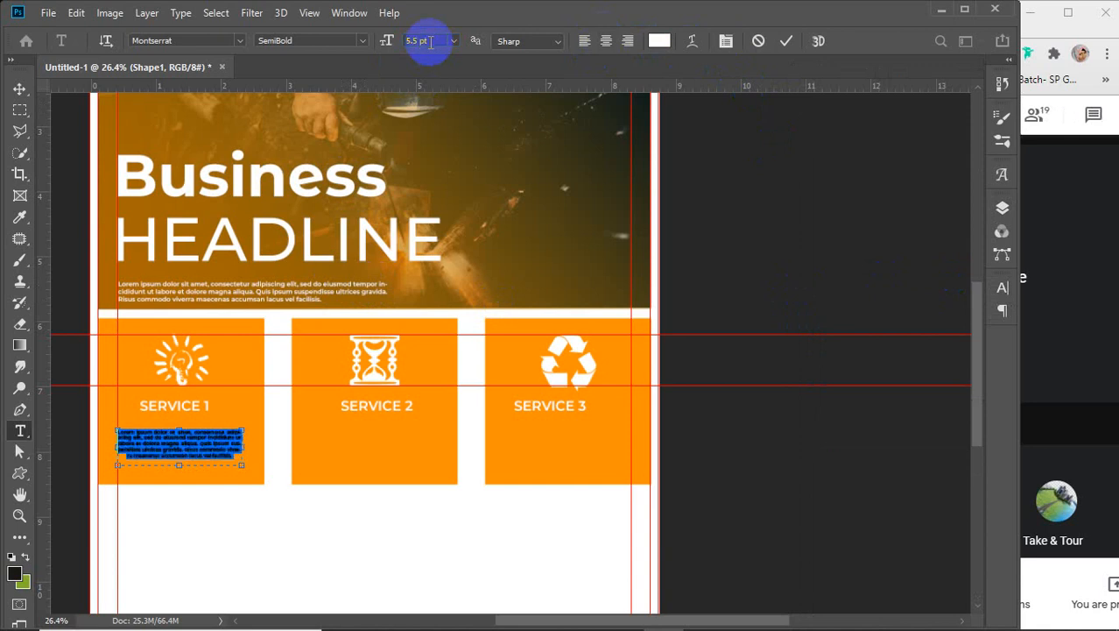
pyautogui.click(14, 93)
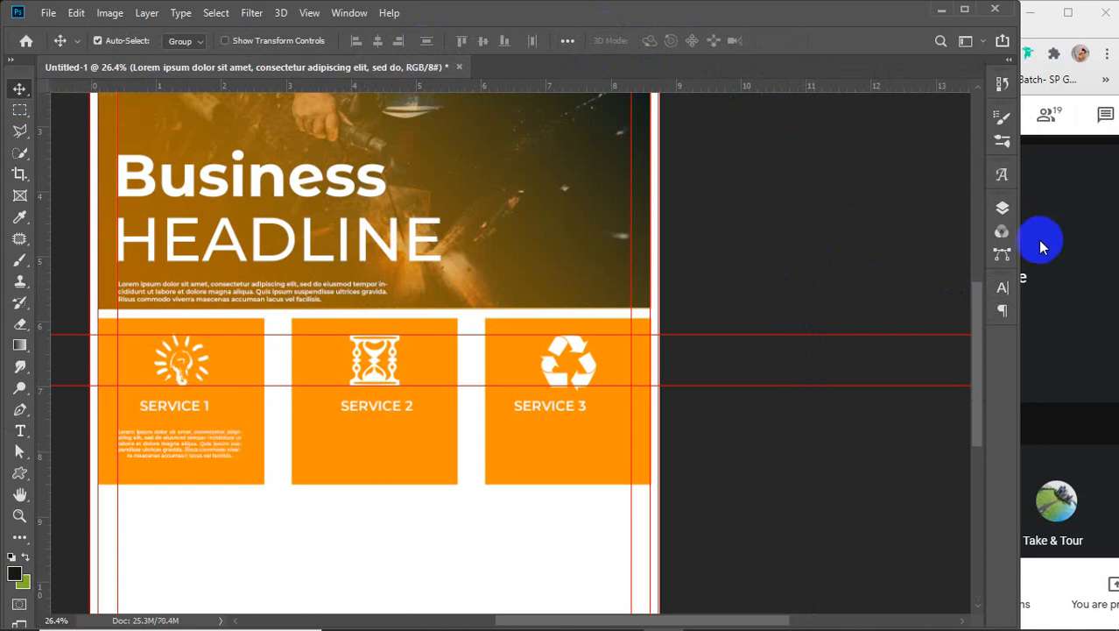
# - Copy the SERVICE 1 paragraph into the second square, with the copy's layer above Shape2 and the original's directly above the SERVICE 1 layer
pyautogui.click(1002, 208)
pyautogui.click(879, 413)
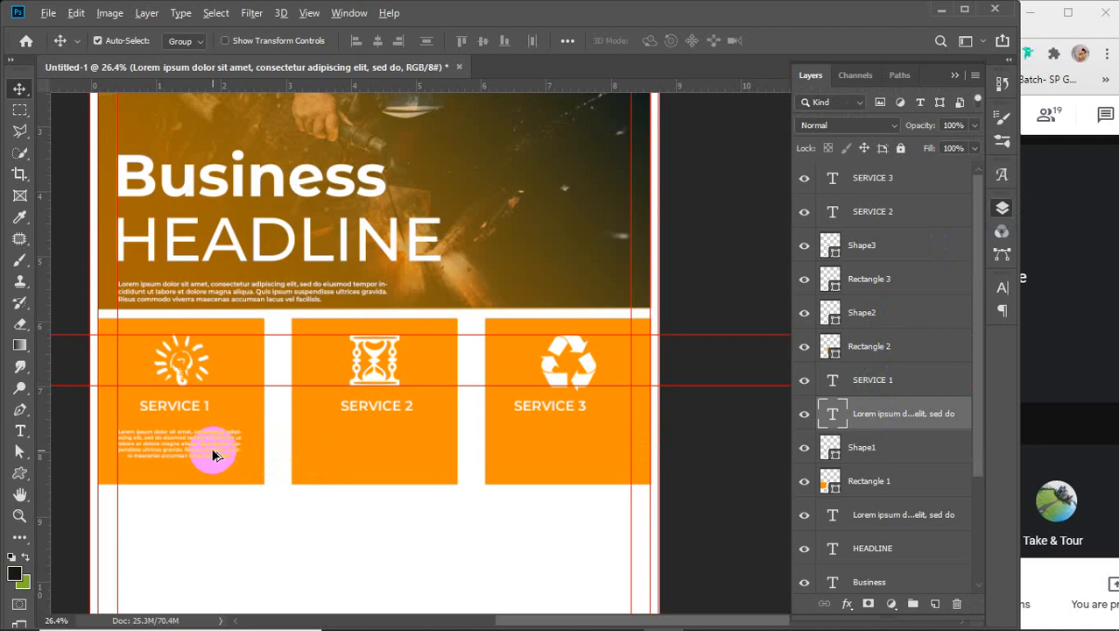
pyautogui.moveTo(215, 451); pyautogui.dragTo(416, 455)
pyautogui.moveTo(853, 428); pyautogui.dragTo(894, 298)
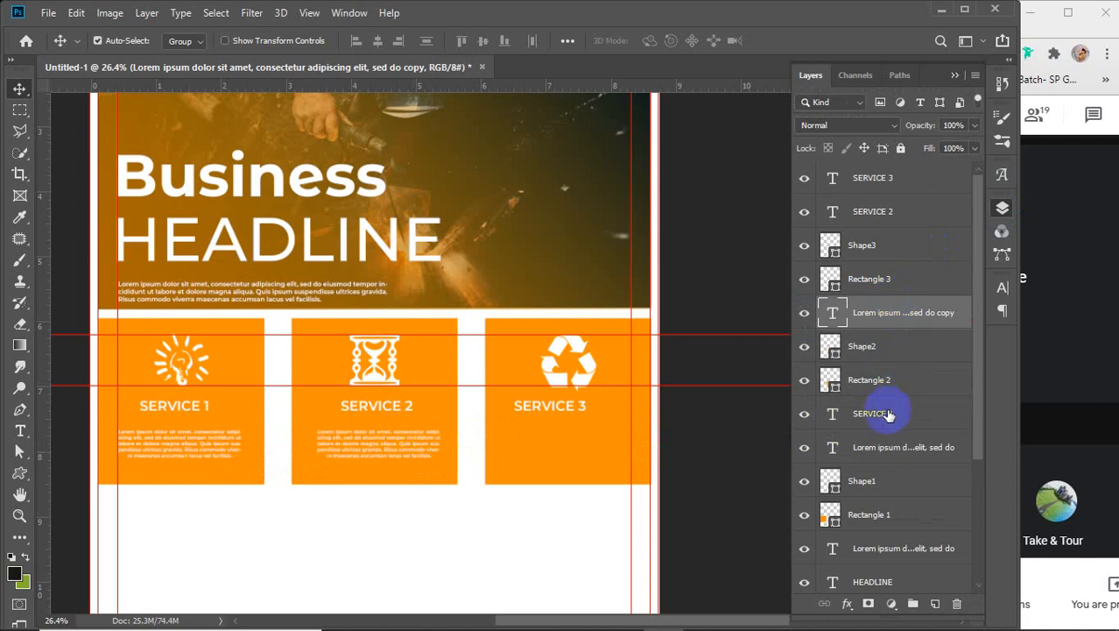
pyautogui.moveTo(892, 447); pyautogui.dragTo(887, 398)
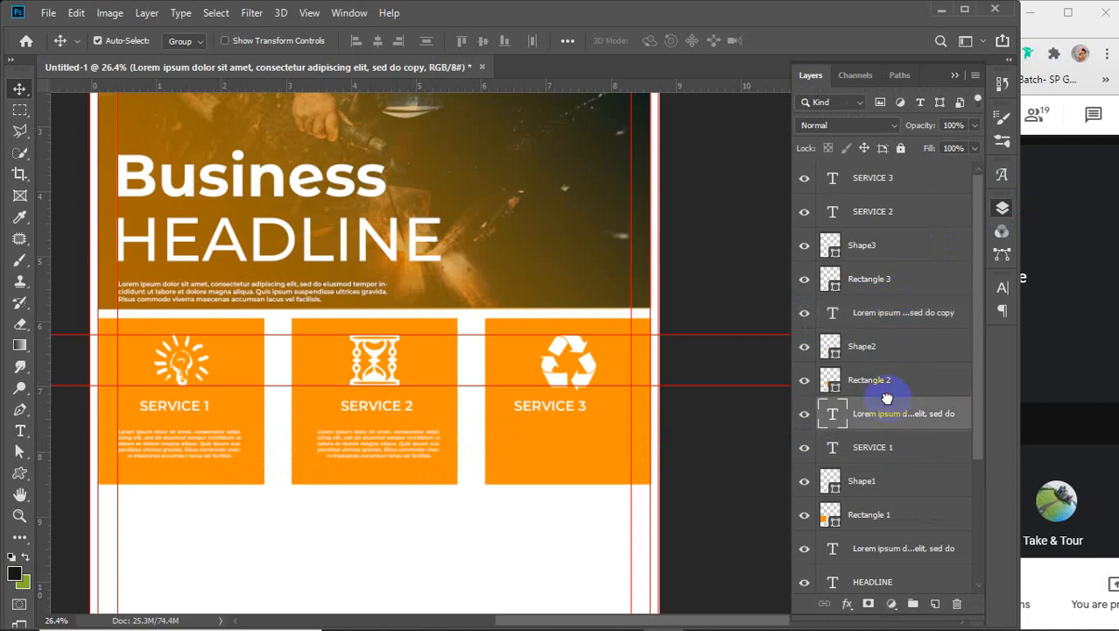
# - Copy the paragraph into the third square and move the copy's layer directly above the SERVICE 3 text layer
pyautogui.moveTo(380, 455); pyautogui.dragTo(583, 445)
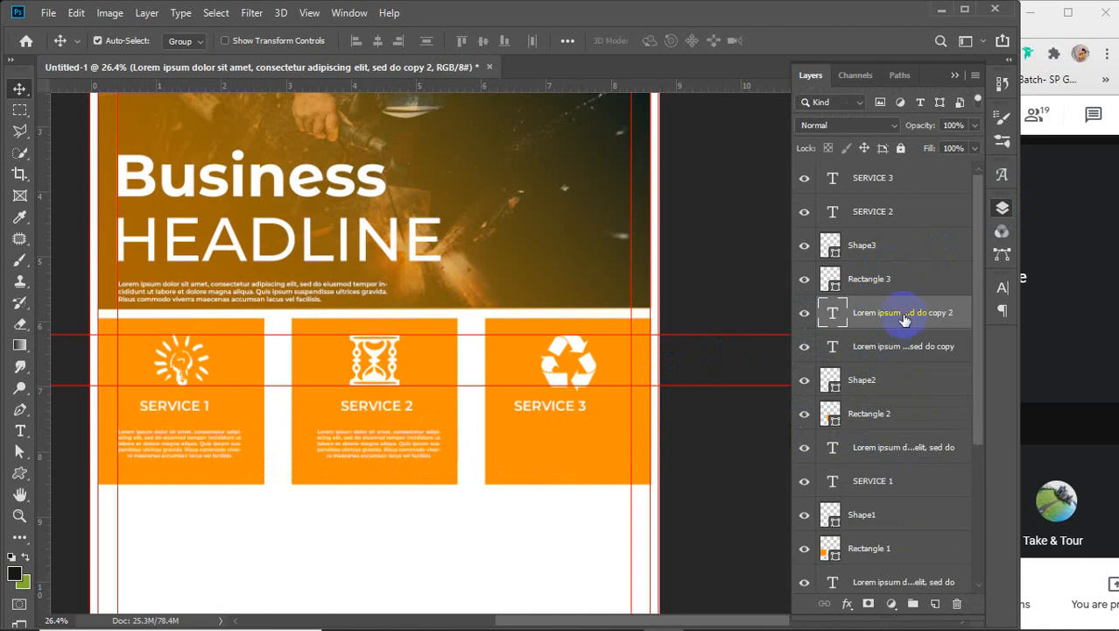
pyautogui.moveTo(902, 312); pyautogui.dragTo(897, 175)
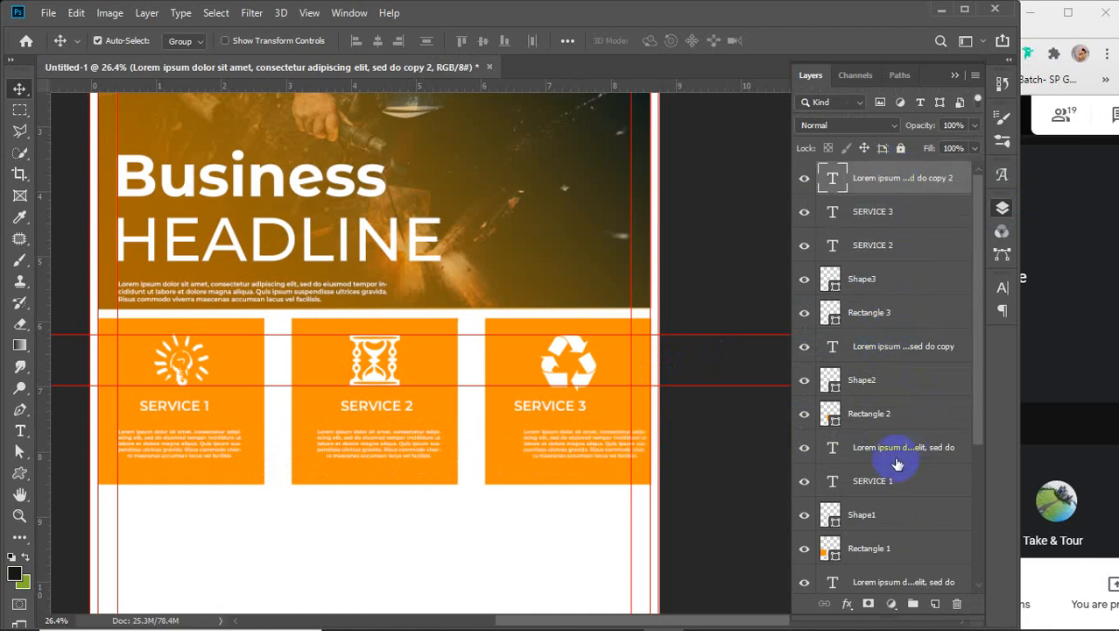
# - Align the first square's rectangle, light bulb, SERVICE 1 label and paragraph on their horizontal centres
pyautogui.click(878, 481)
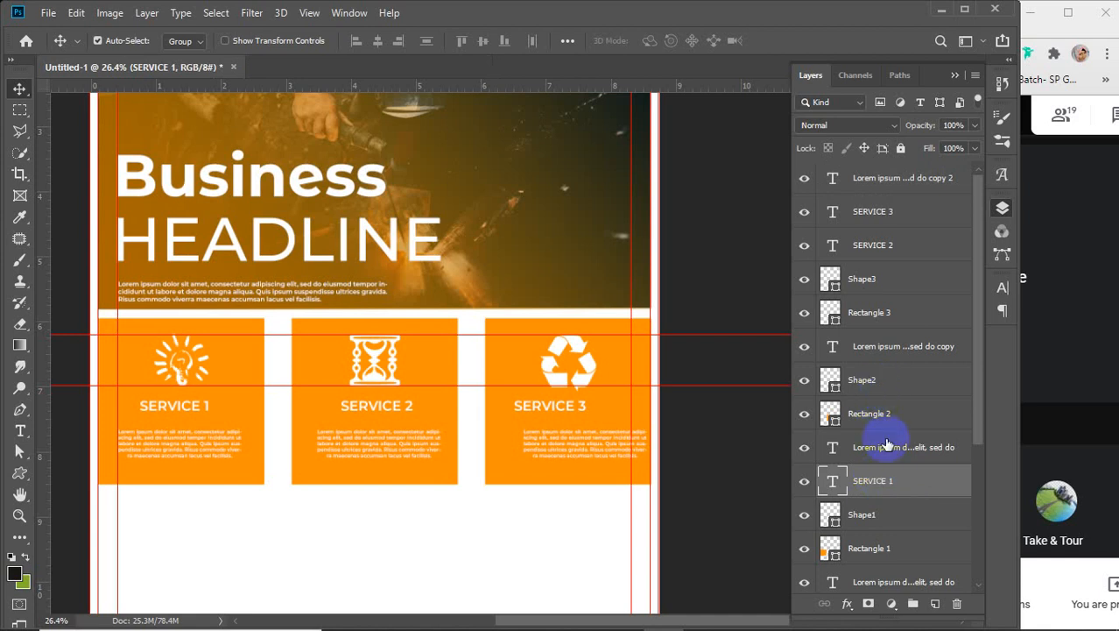
pyautogui.click(877, 552)
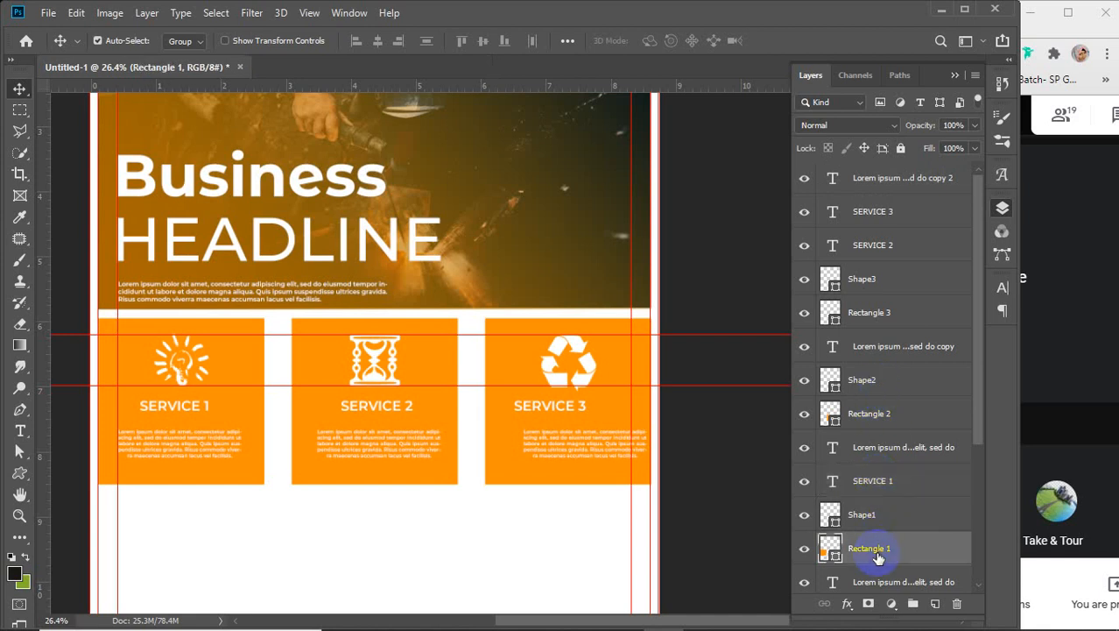
pyautogui.keyDown('shift'); pyautogui.click(887, 447); pyautogui.keyUp('shift')
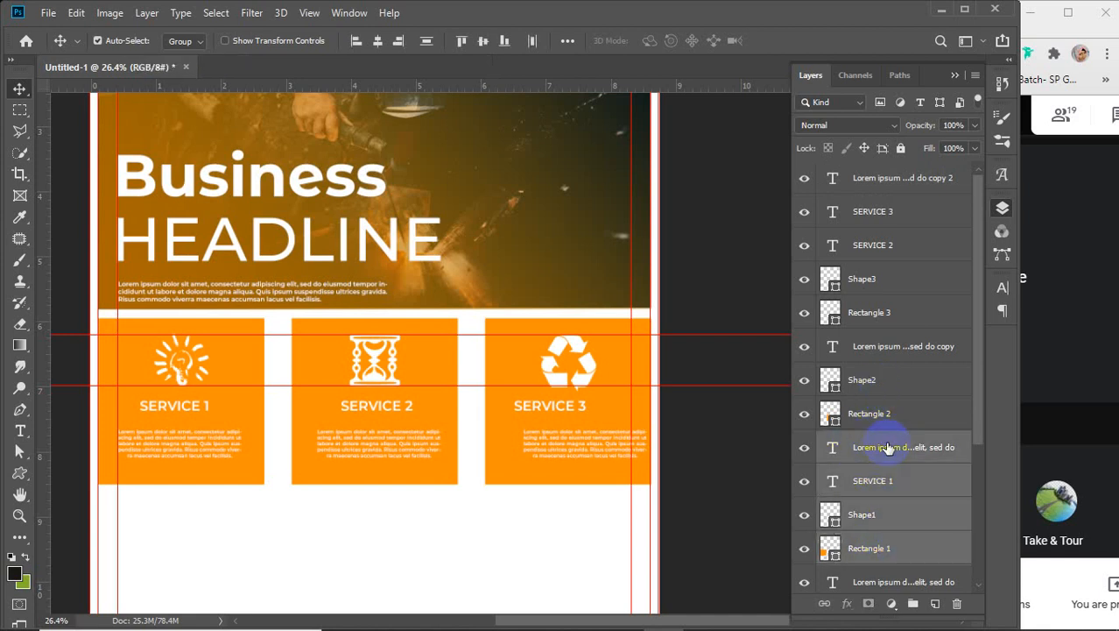
pyautogui.click(378, 43)
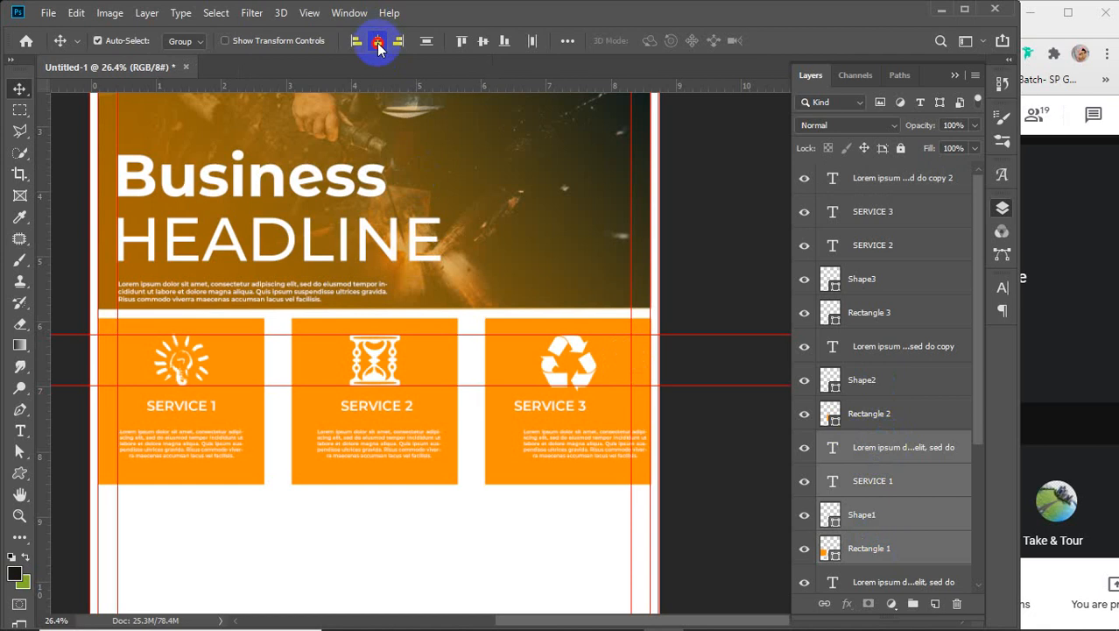
# - Move the SERVICE 2 text layer between the Shape2 layer and the second square's paragraph layer
pyautogui.click(882, 414)
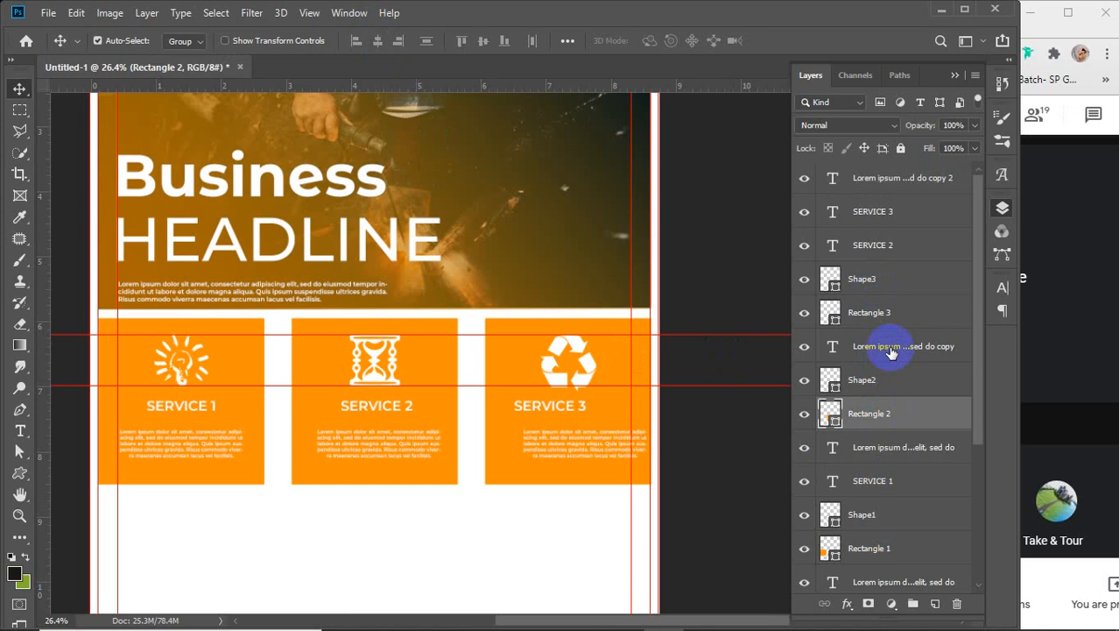
pyautogui.click(898, 244)
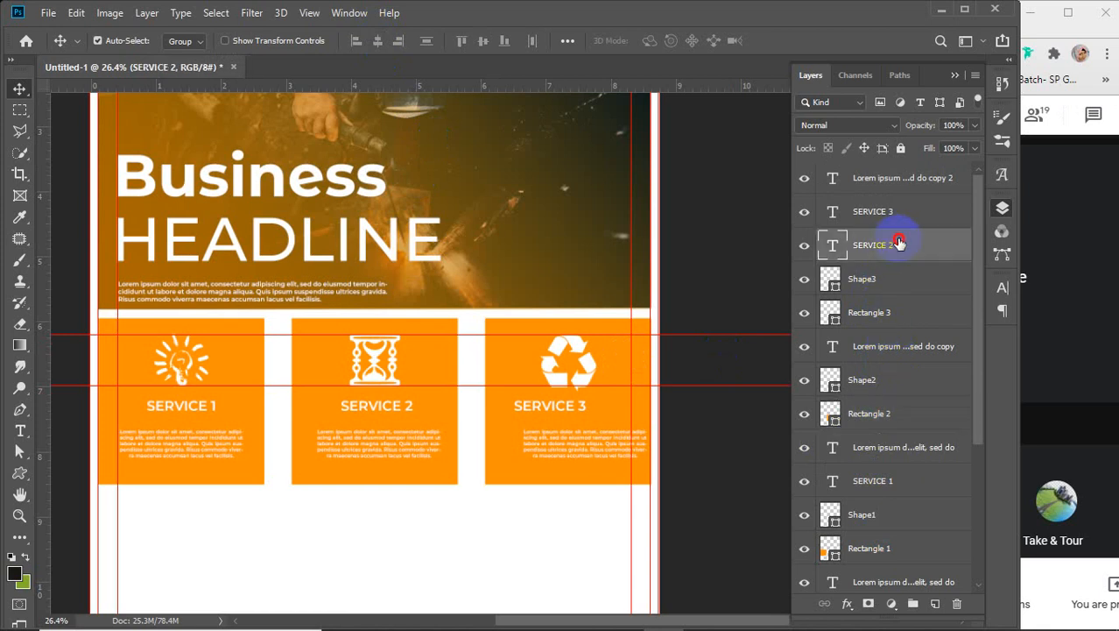
pyautogui.moveTo(899, 241); pyautogui.dragTo(871, 371)
# - Align the second square's rectangle, hourglass, SERVICE 2 label and paragraph on their horizontal centres
pyautogui.click(876, 416)
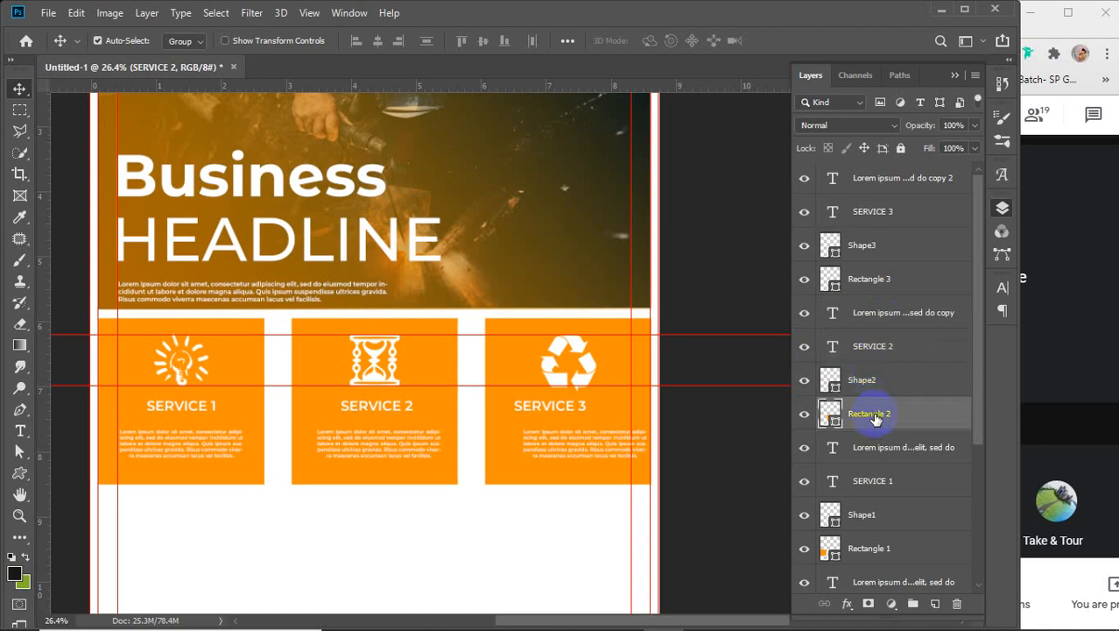
pyautogui.keyDown('shift'); pyautogui.click(874, 313); pyautogui.keyUp('shift')
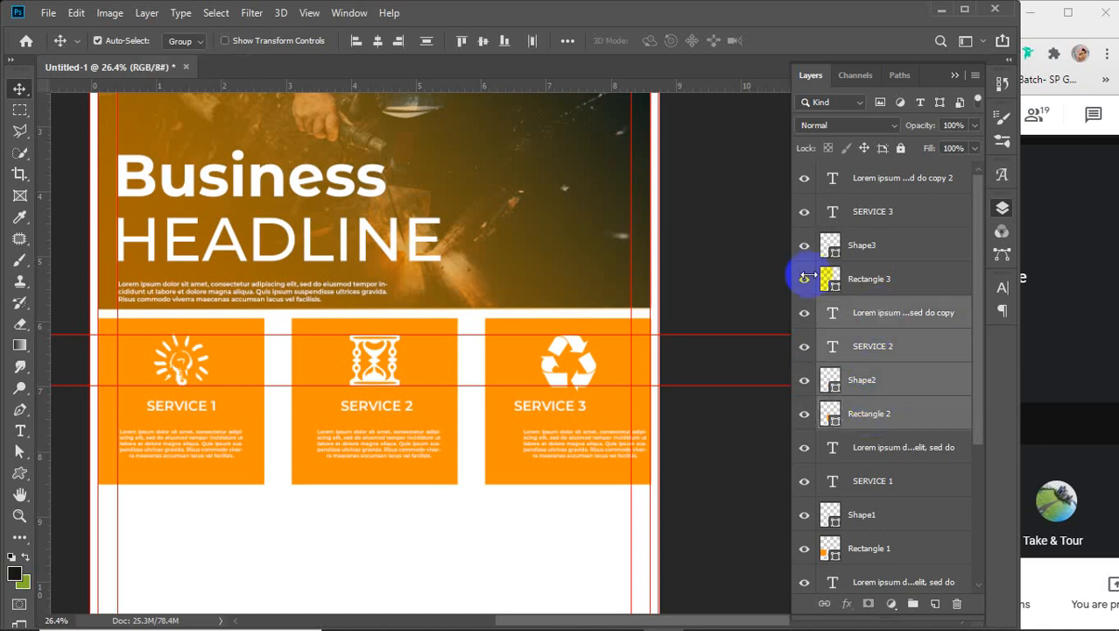
pyautogui.click(388, 45)
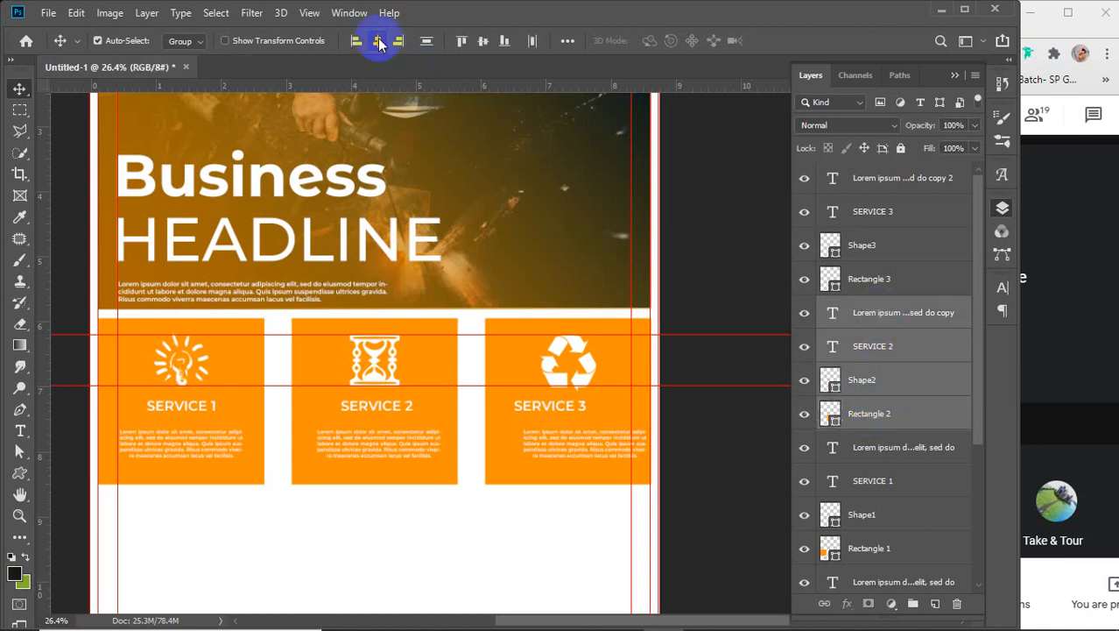
# - Align the third square's rectangle, recycling icon, SERVICE 3 label and paragraph on their horizontal centres
pyautogui.click(911, 278)
pyautogui.keyDown('shift'); pyautogui.click(880, 178); pyautogui.keyUp('shift')
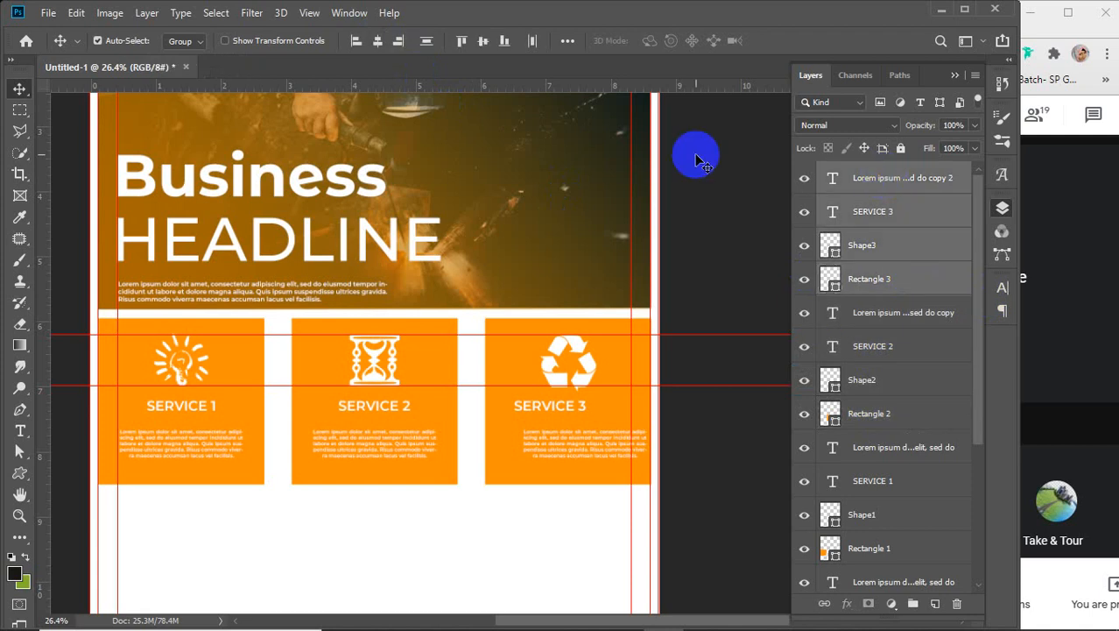
pyautogui.click(374, 45)
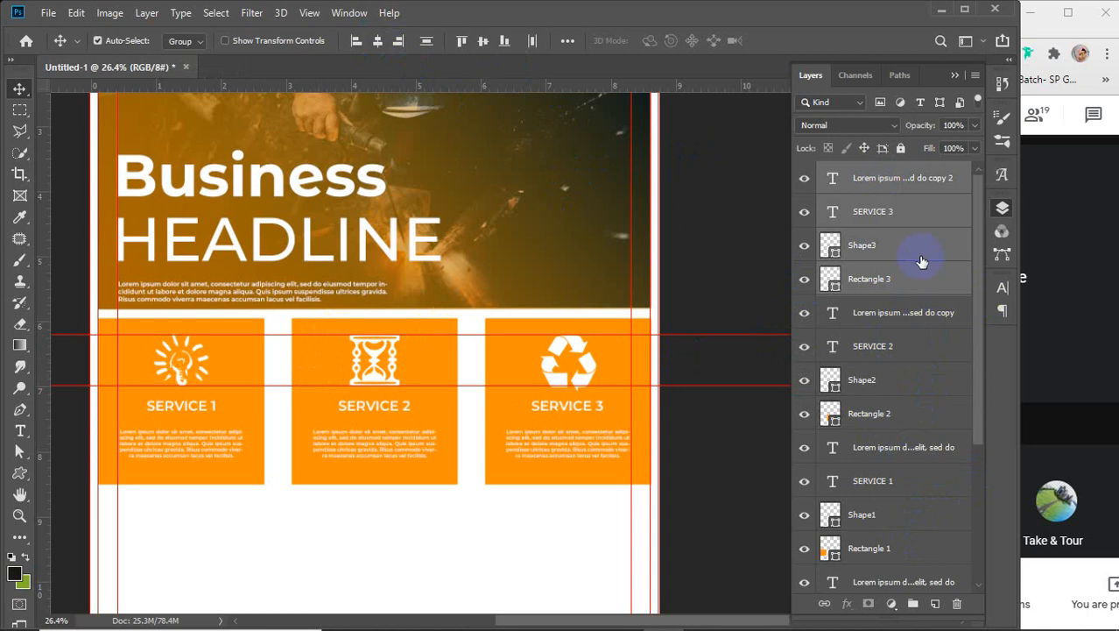
# - Group the third square's rectangle, icon, label and paragraph layers and name the group service3
pyautogui.hotkey('ctrl', 'g')
pyautogui.click(864, 173)
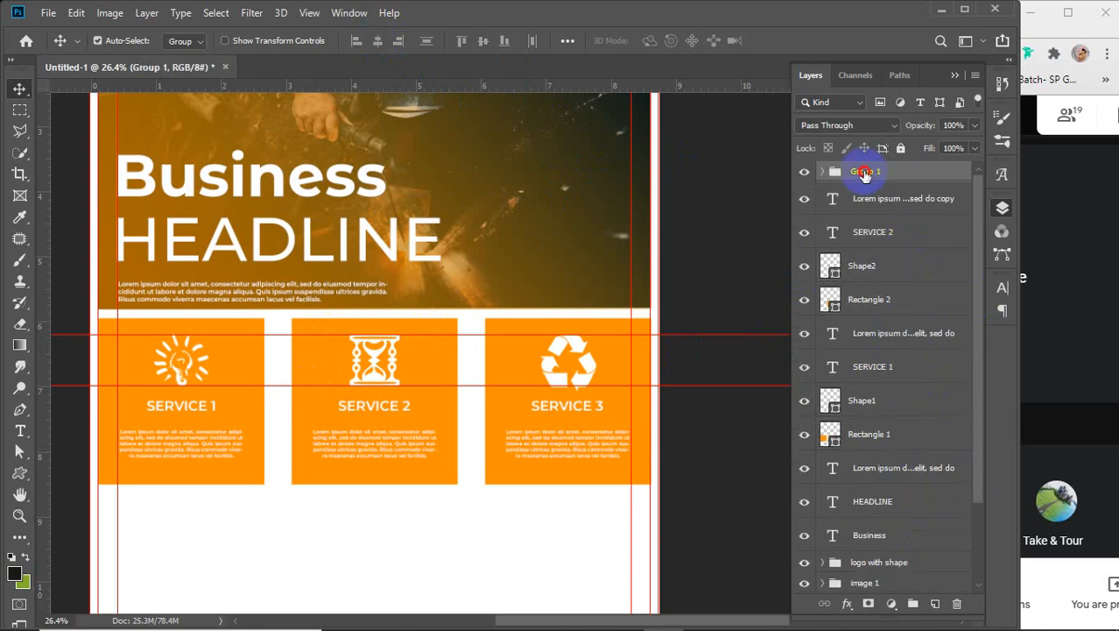
pyautogui.doubleClick(865, 172)
pyautogui.write('service3')
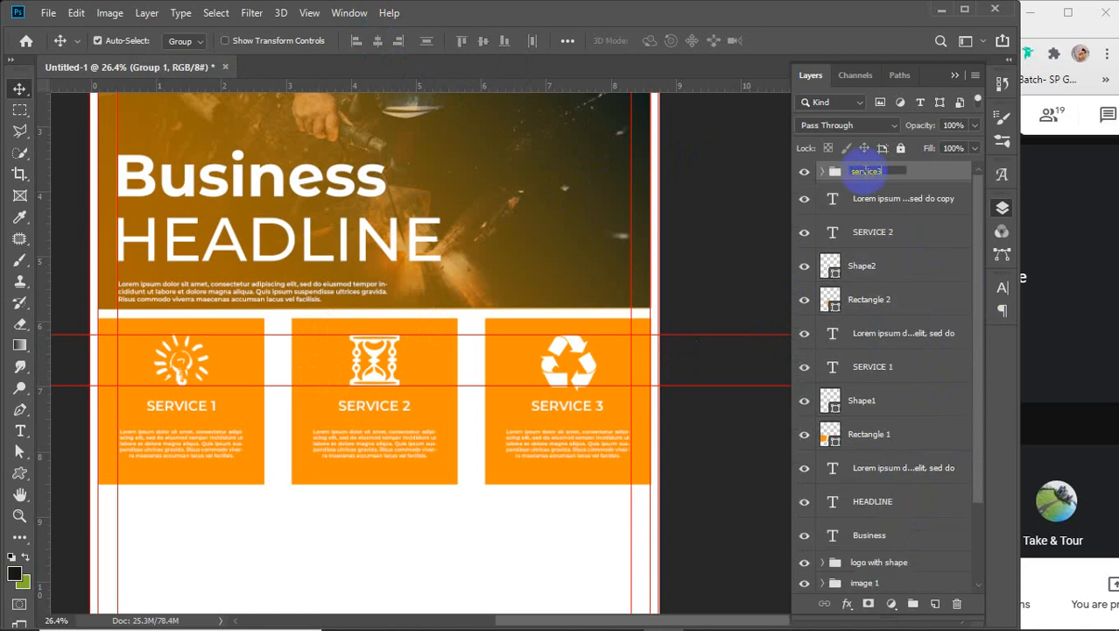
pyautogui.press('Return')
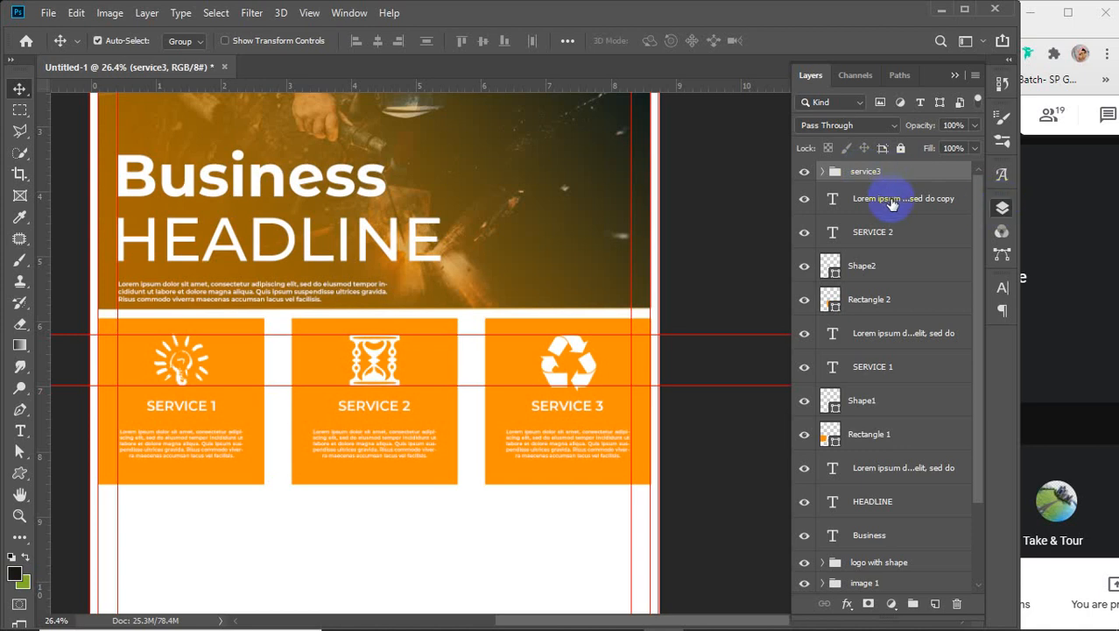
# - Group the second square's rectangle, hourglass, SERVICE 2 label and paragraph layers and name the group service2
pyautogui.click(892, 200)
pyautogui.keyDown('shift'); pyautogui.click(875, 300); pyautogui.keyUp('shift')
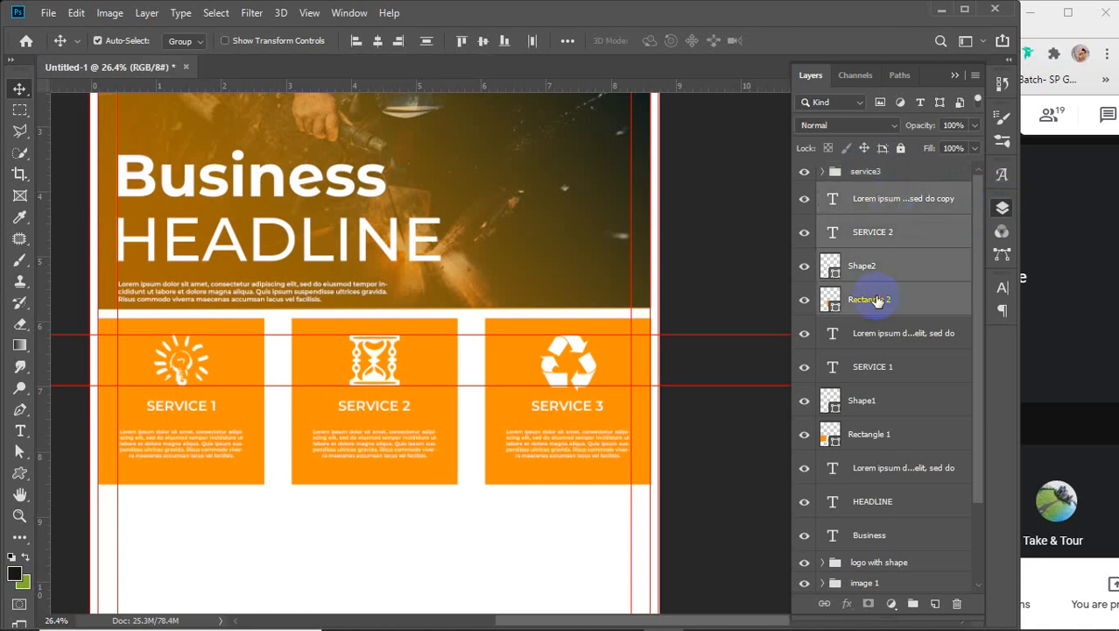
pyautogui.hotkey('ctrl', 'g')
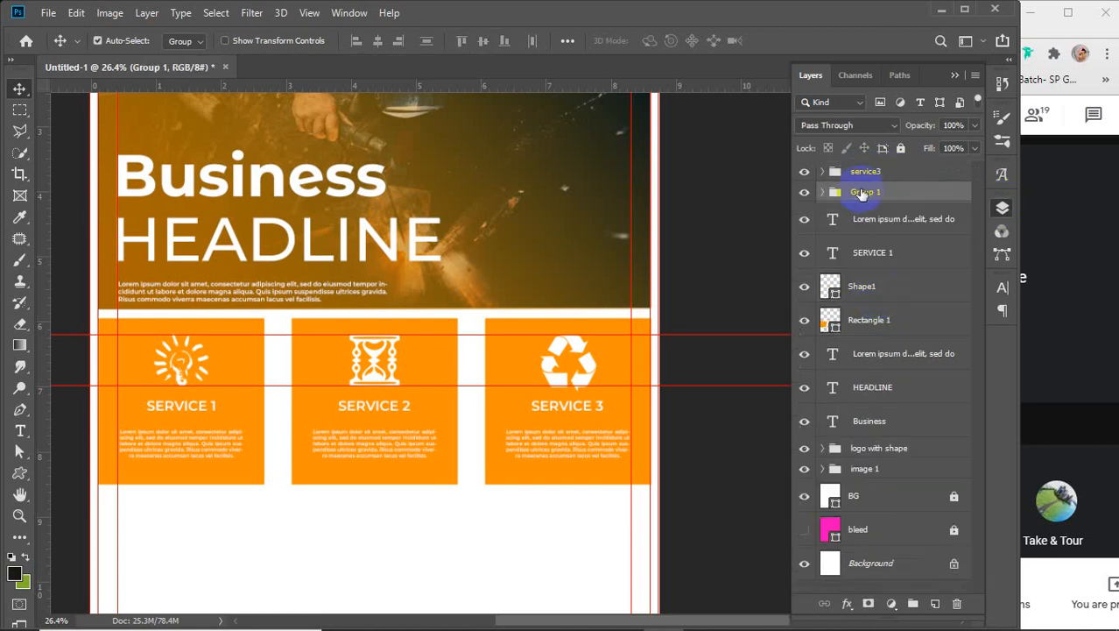
pyautogui.doubleClick(865, 192)
pyautogui.write('ser ')
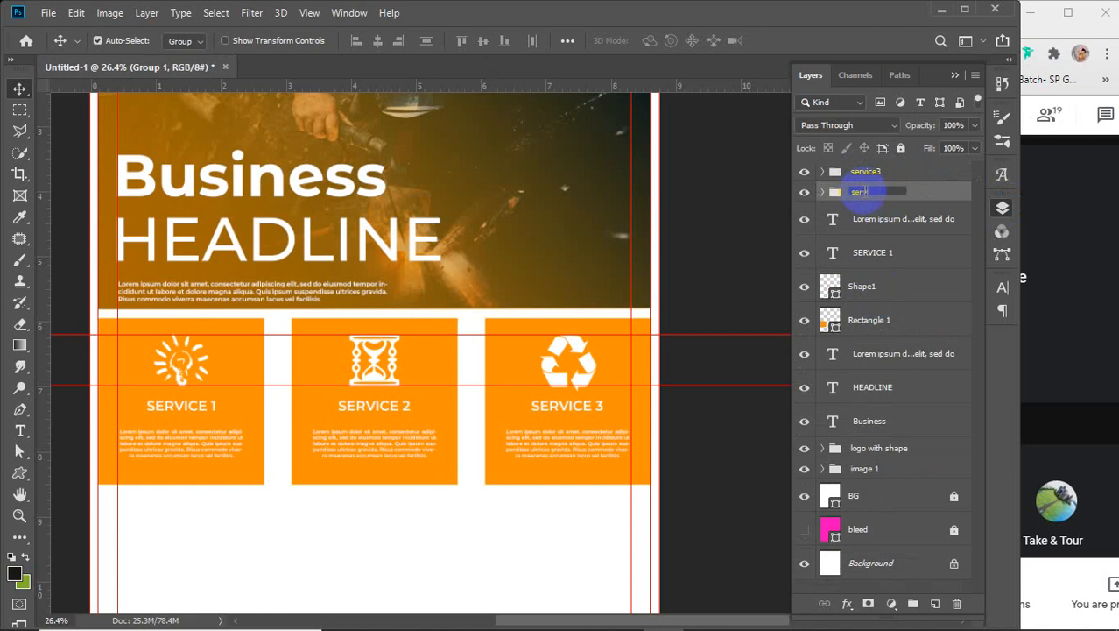
pyautogui.write('ice2')
# - Group the first square's rectangle, light bulb icon, SERVICE 1 label and paragraph layers and name the group service1
pyautogui.click(880, 224)
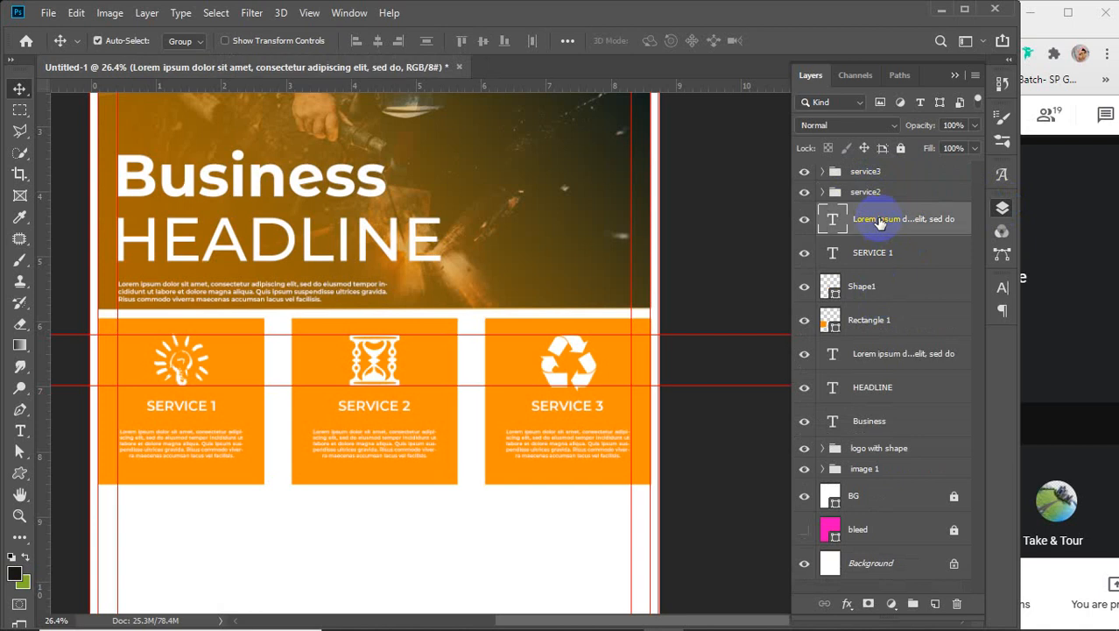
pyautogui.keyDown('shift'); pyautogui.click(873, 326); pyautogui.keyUp('shift')
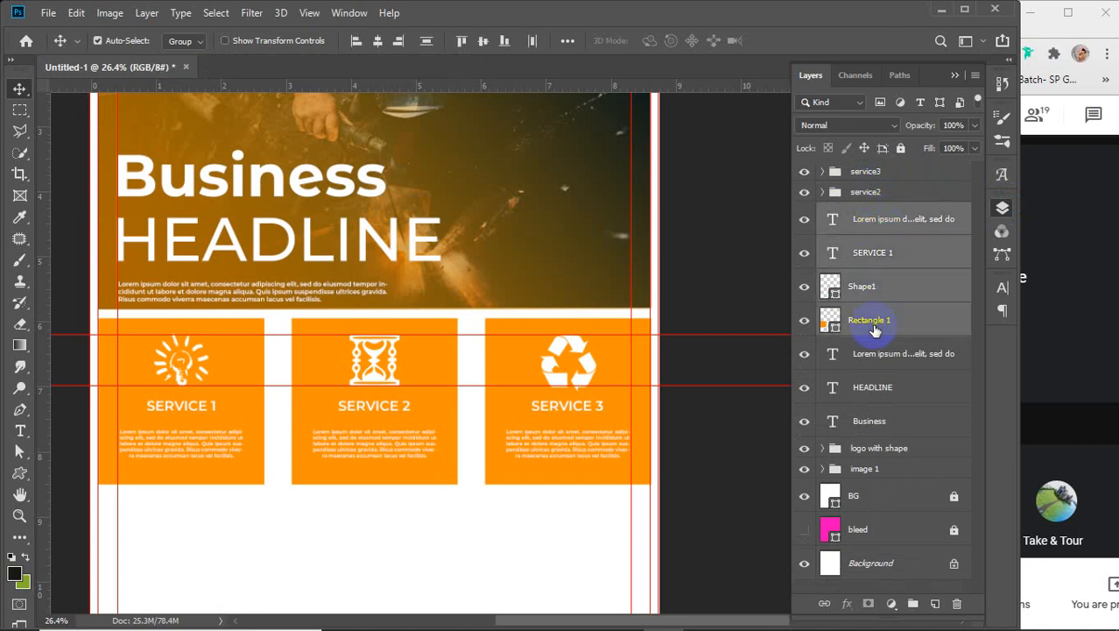
pyautogui.hotkey('ctrl', 'g')
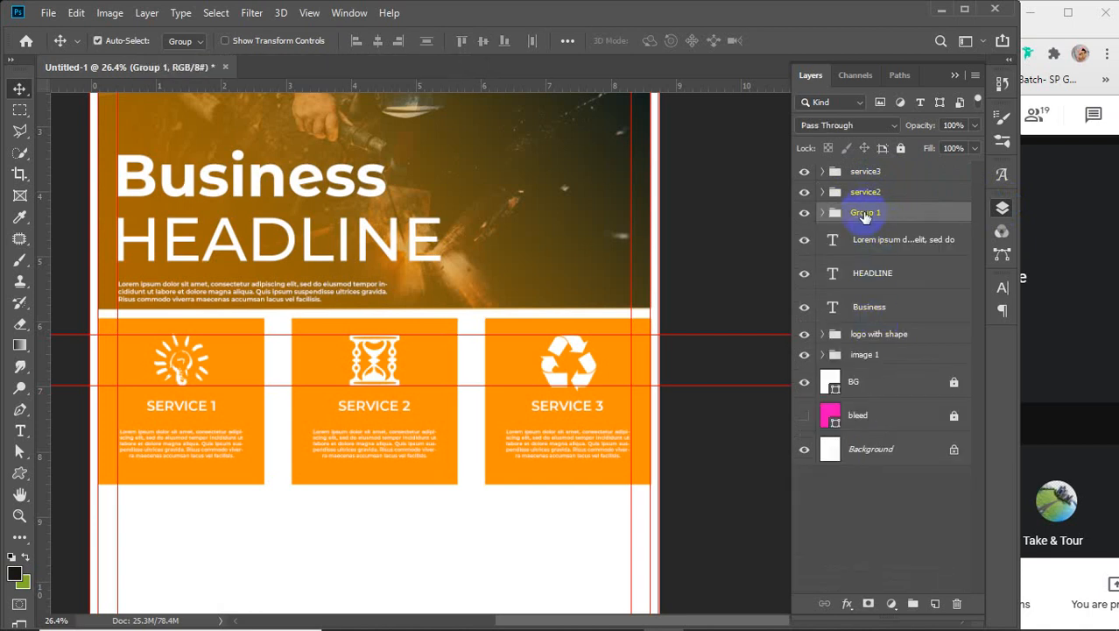
pyautogui.doubleClick(866, 213)
pyautogui.write('service1')
pyautogui.press('Return')
# - Group the Business, HEADLINE and intro paragraph text layers and name the group headline
pyautogui.click(883, 244)
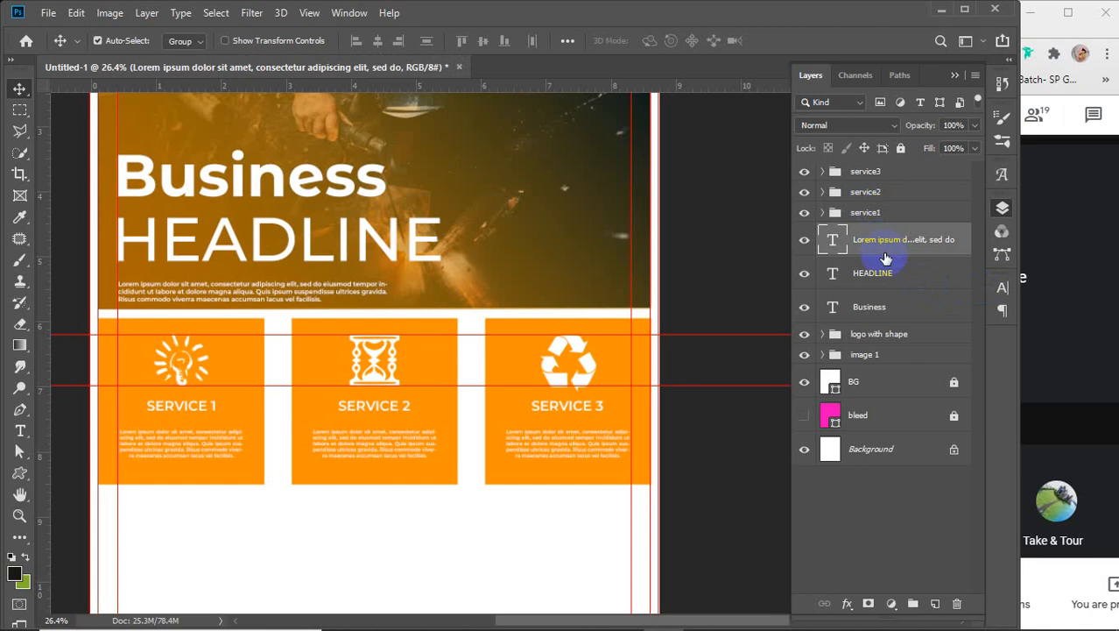
pyautogui.keyDown('shift'); pyautogui.click(876, 311); pyautogui.keyUp('shift')
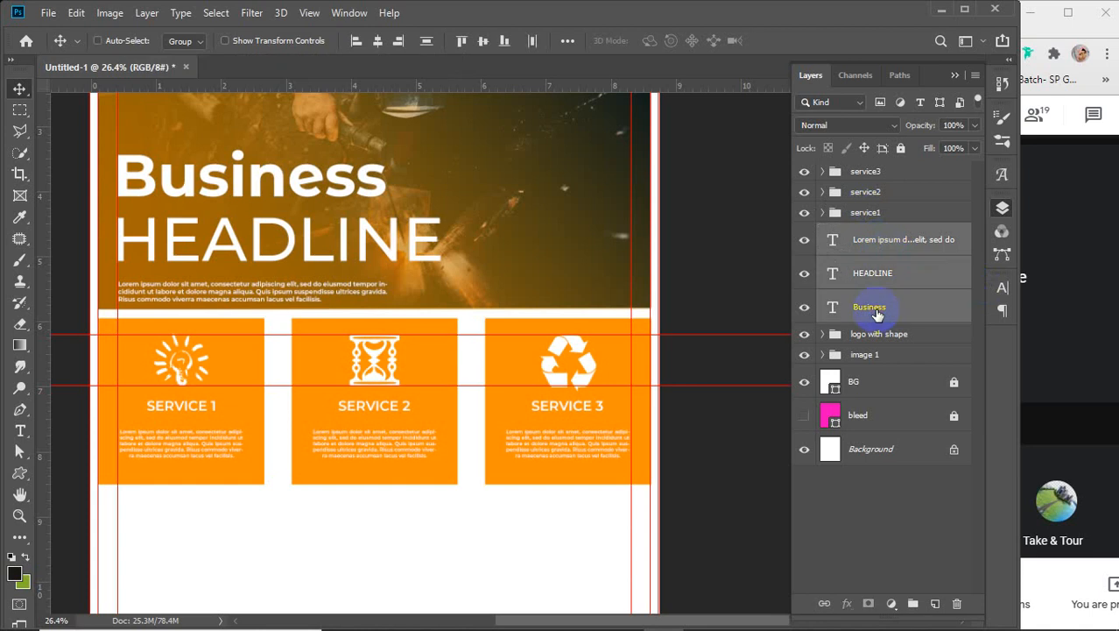
pyautogui.hotkey('ctrl', 'g')
pyautogui.doubleClick(862, 234)
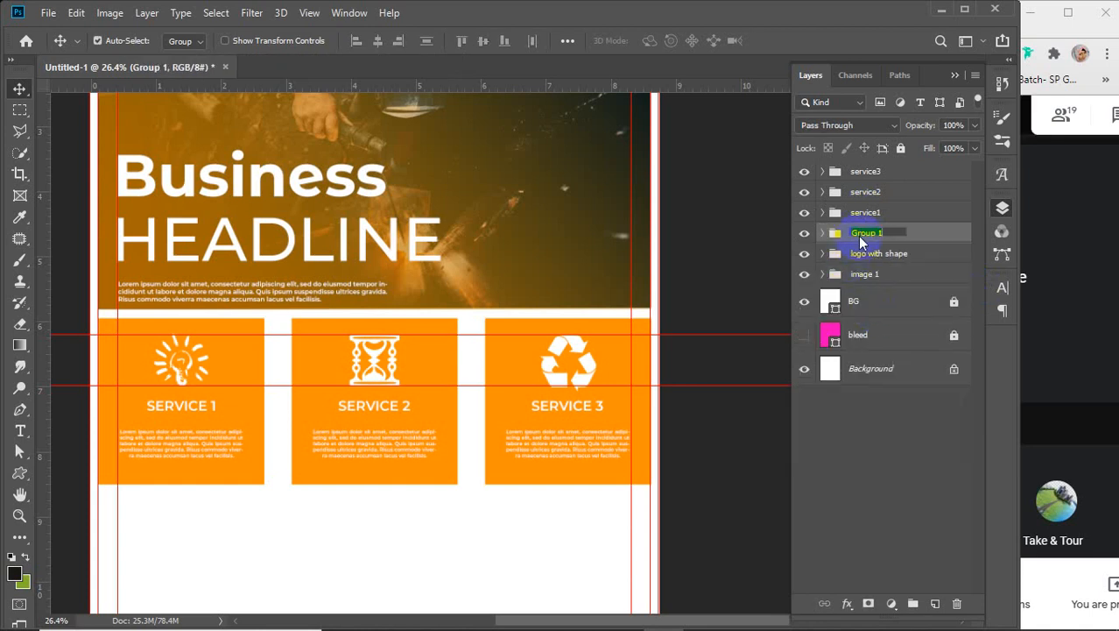
pyautogui.write('headline')
pyautogui.press('Return')
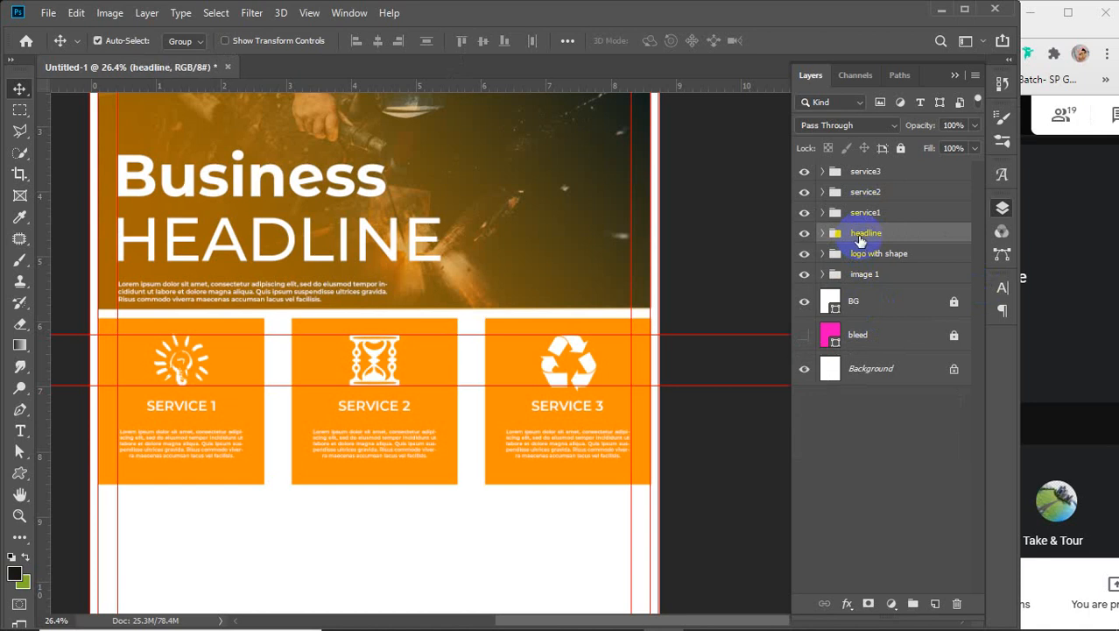
# - Check the contents of the service3, service2, service1, headline and image 1 groups by hiding and reshowing each one
pyautogui.click(803, 172)
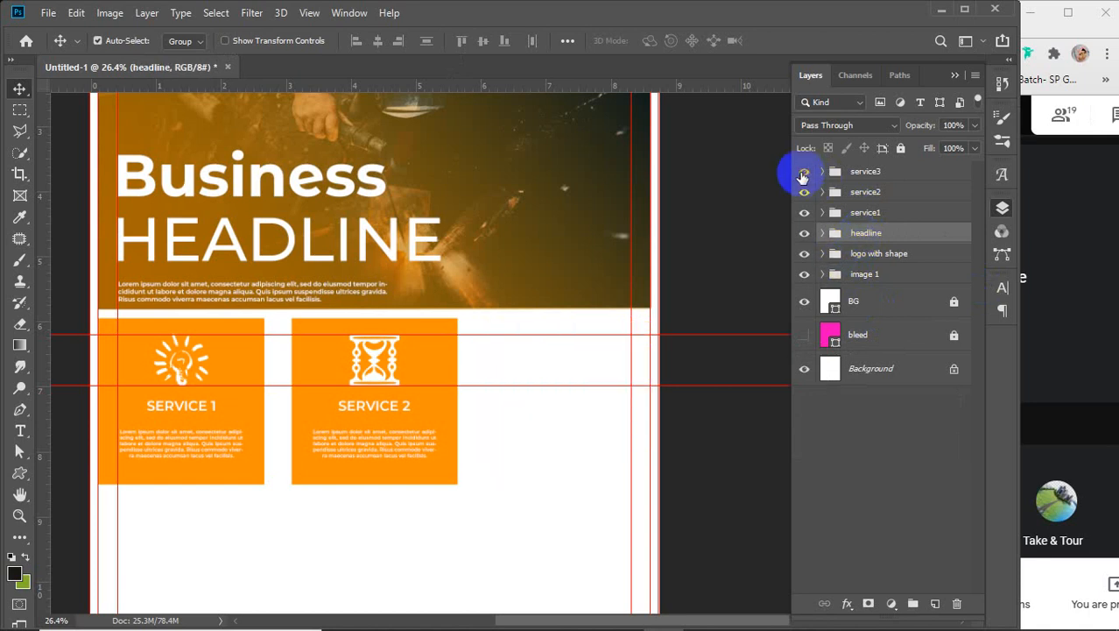
pyautogui.click(803, 173)
pyautogui.click(804, 192)
pyautogui.click(804, 192)
pyautogui.click(804, 213)
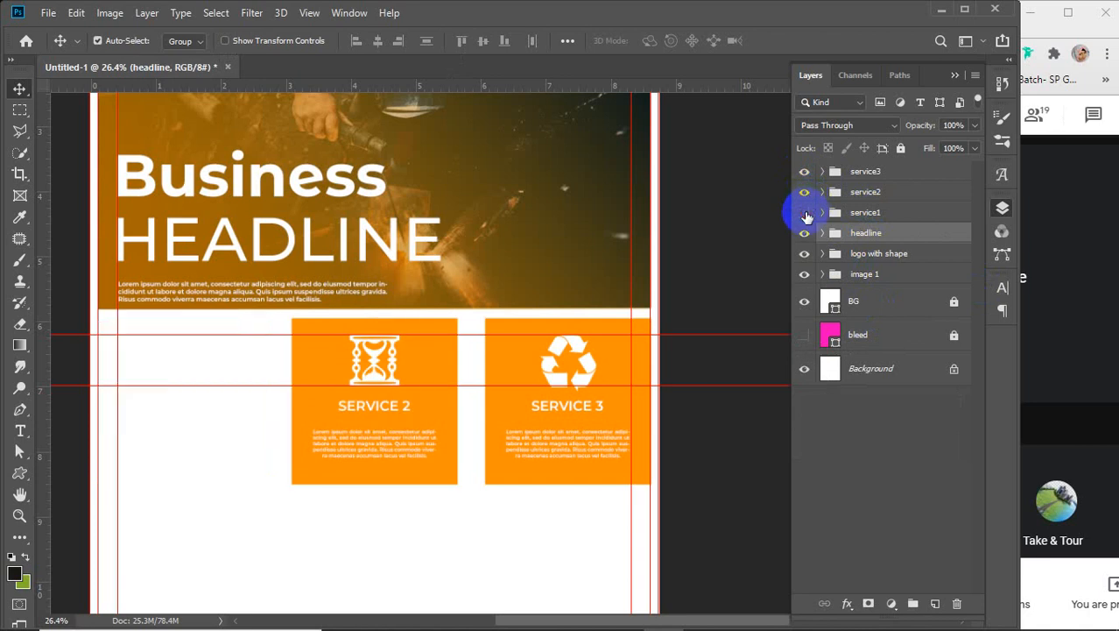
pyautogui.click(804, 213)
pyautogui.click(804, 233)
pyautogui.click(804, 233)
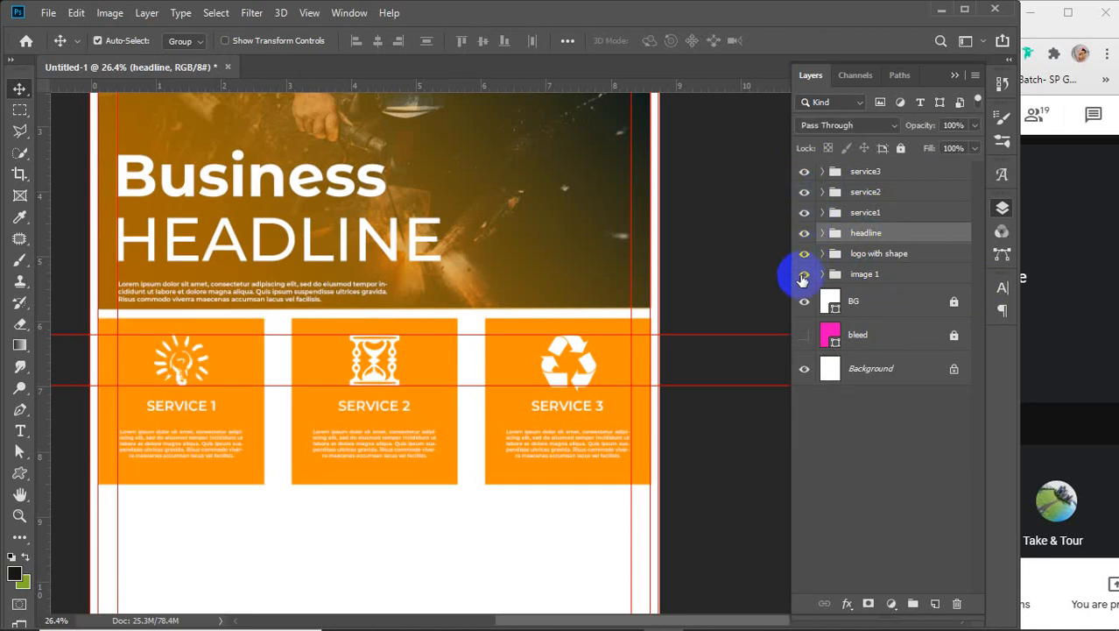
pyautogui.click(804, 274)
pyautogui.click(804, 274)
# - Draw a footer rectangle about 2550 by 273 px across the full page width at the foot of the layout
pyautogui.scroll(-5, 520, 386)
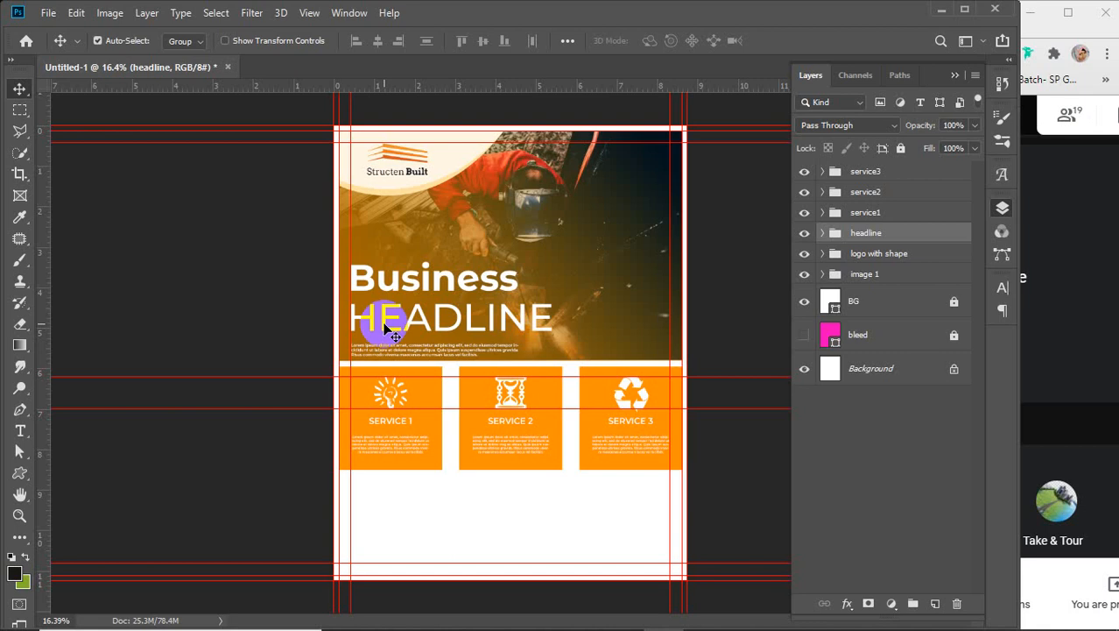
pyautogui.click(20, 473)
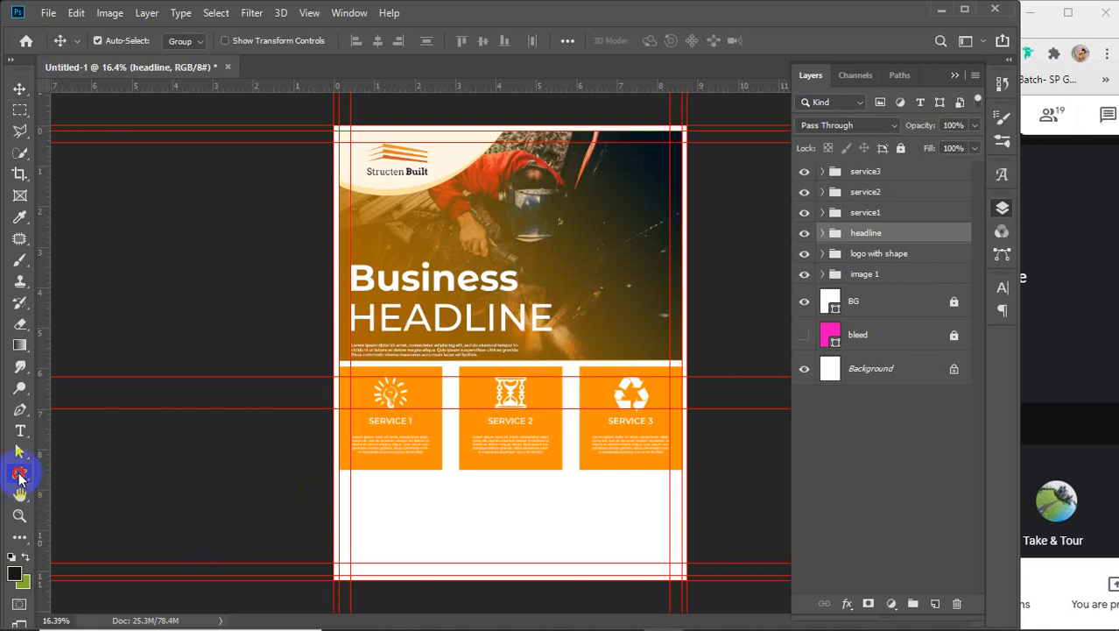
pyautogui.moveTo(19, 472); pyautogui.dragTo(84, 471)
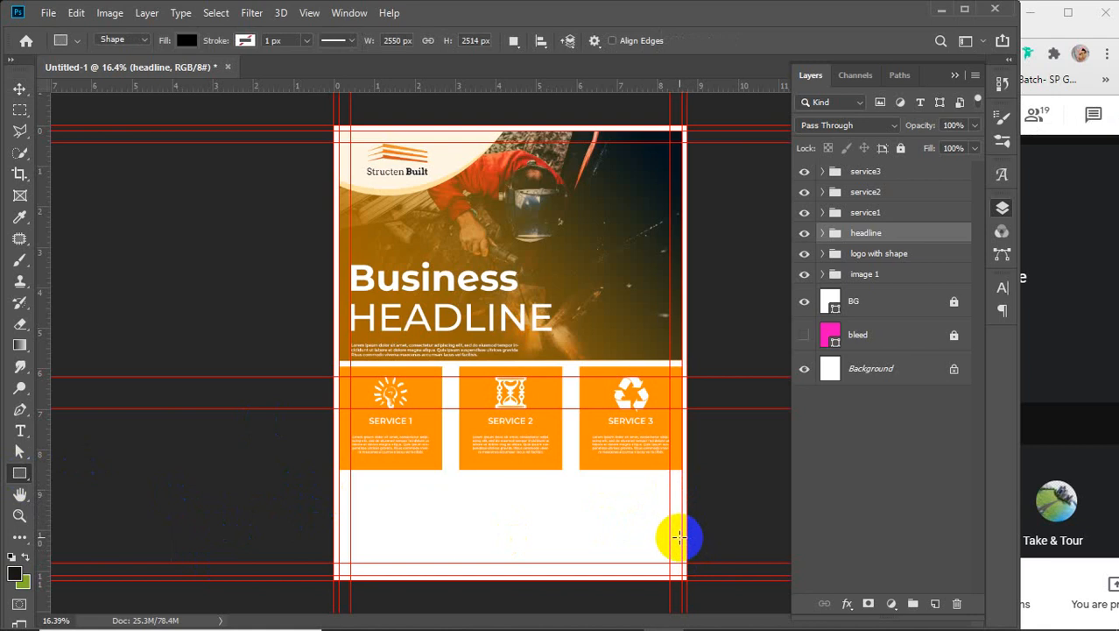
pyautogui.moveTo(681, 535)
pyautogui.mouseDown()
pyautogui.moveTo(445, 538)
pyautogui.moveTo(367, 553)
pyautogui.moveTo(337, 567)
pyautogui.moveTo(338, 578)
pyautogui.moveTo(344, 570)
pyautogui.mouseUp()
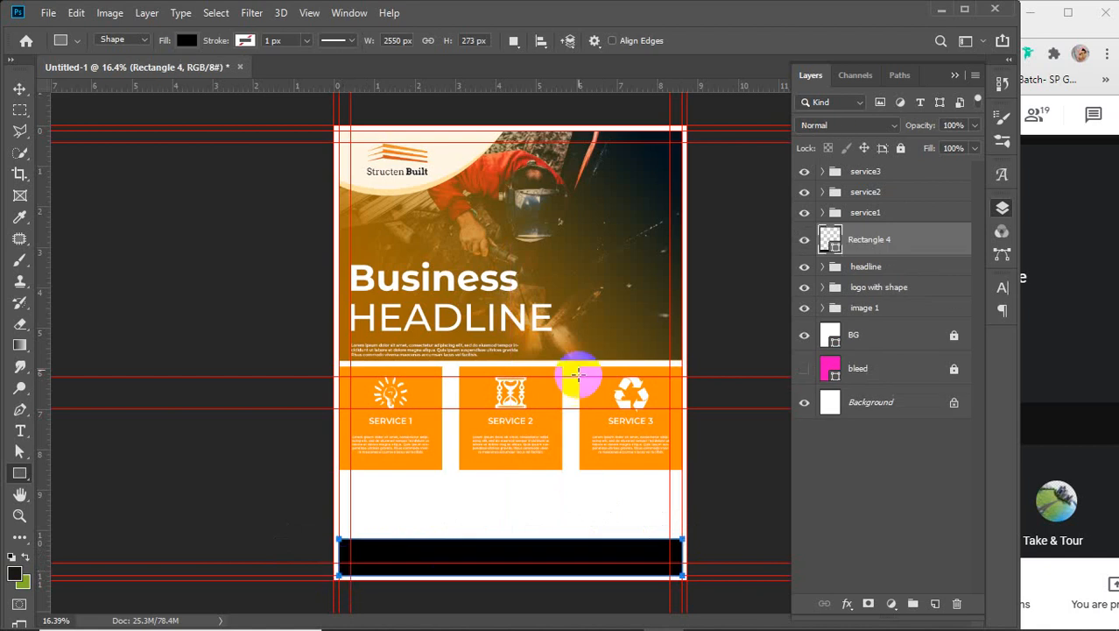
# - Sample the brown 8c5f08 from the header photo's overlay as the footer rectangle's fill colour
pyautogui.click(188, 41)
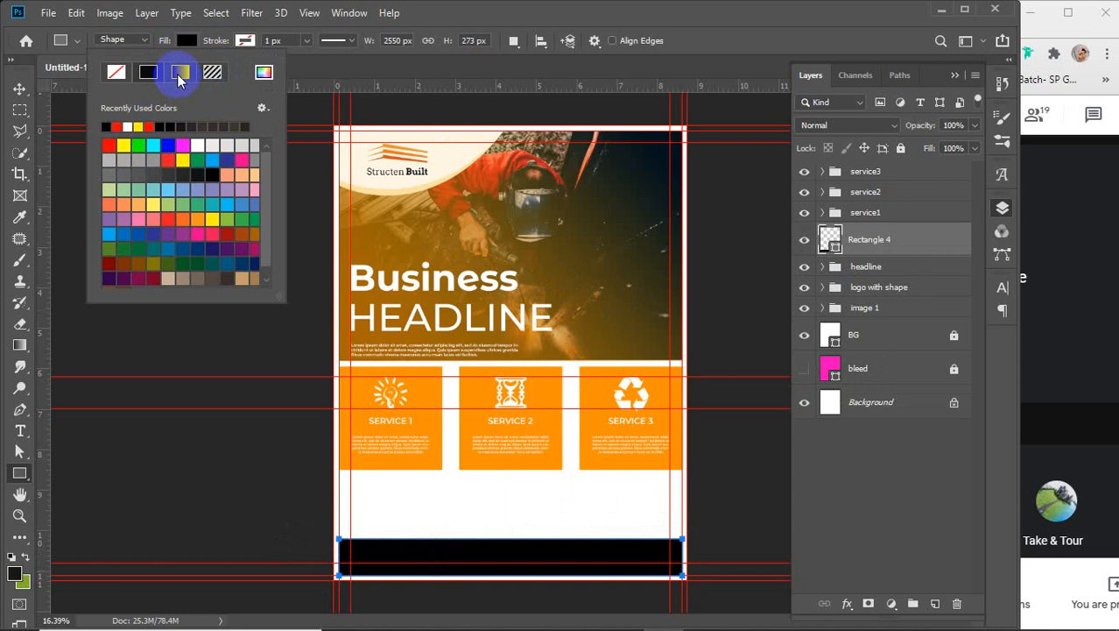
pyautogui.click(262, 73)
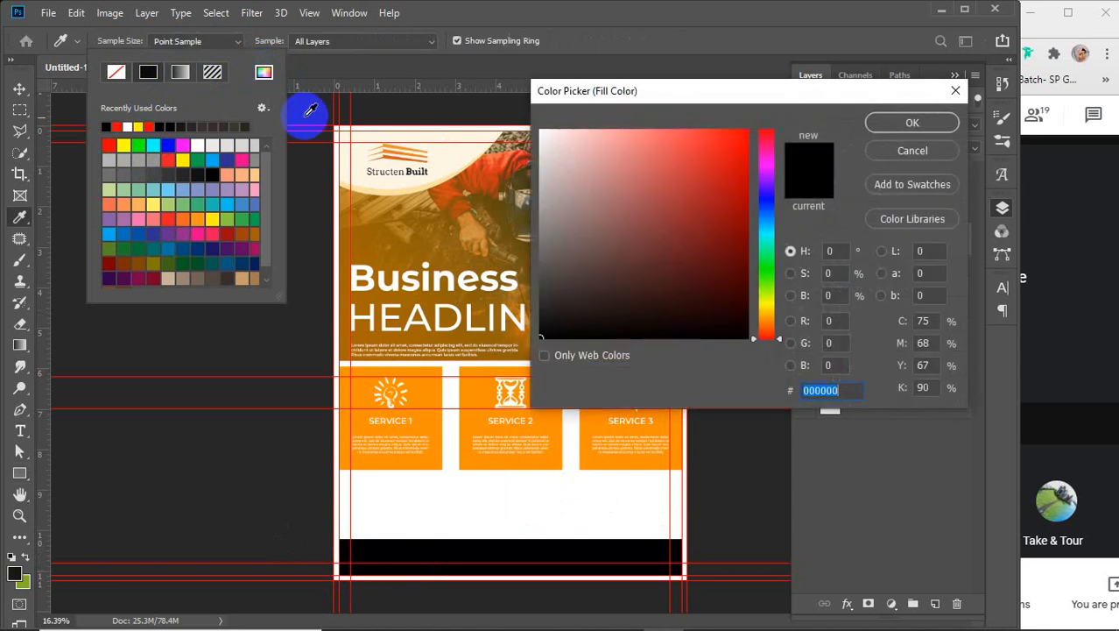
pyautogui.click(421, 230)
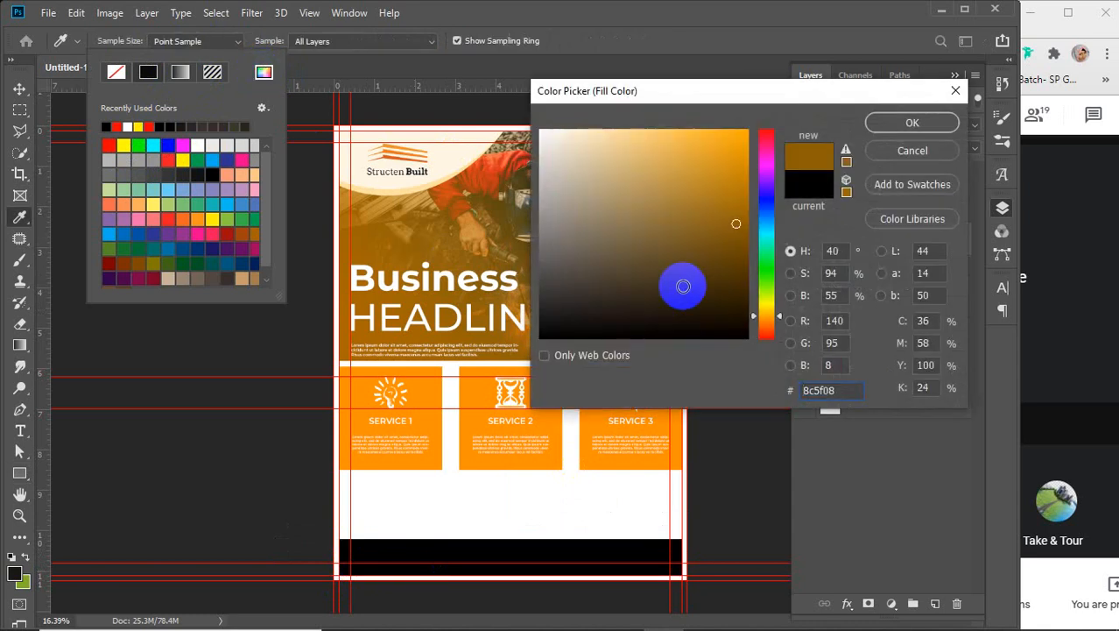
# - Set the footer rectangle's fill to dark brown #573100, starting from the orange sampled off the service box
pyautogui.click(425, 380)
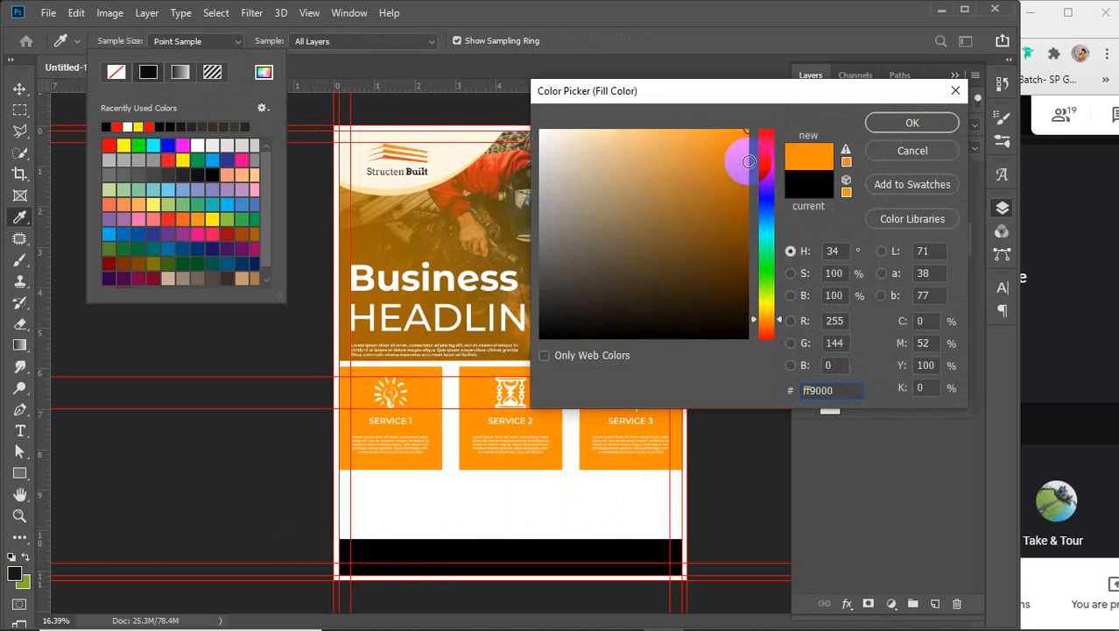
pyautogui.click(749, 161)
pyautogui.moveTo(748, 161)
pyautogui.mouseDown()
pyautogui.moveTo(749, 285)
pyautogui.moveTo(747, 267)
pyautogui.mouseUp()
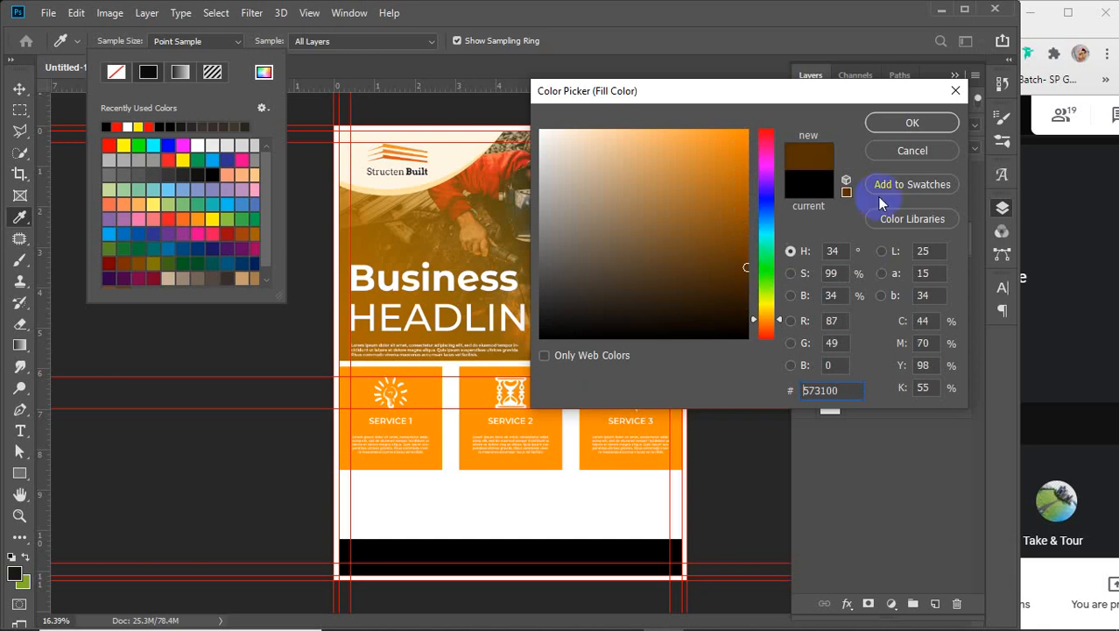
pyautogui.click(912, 122)
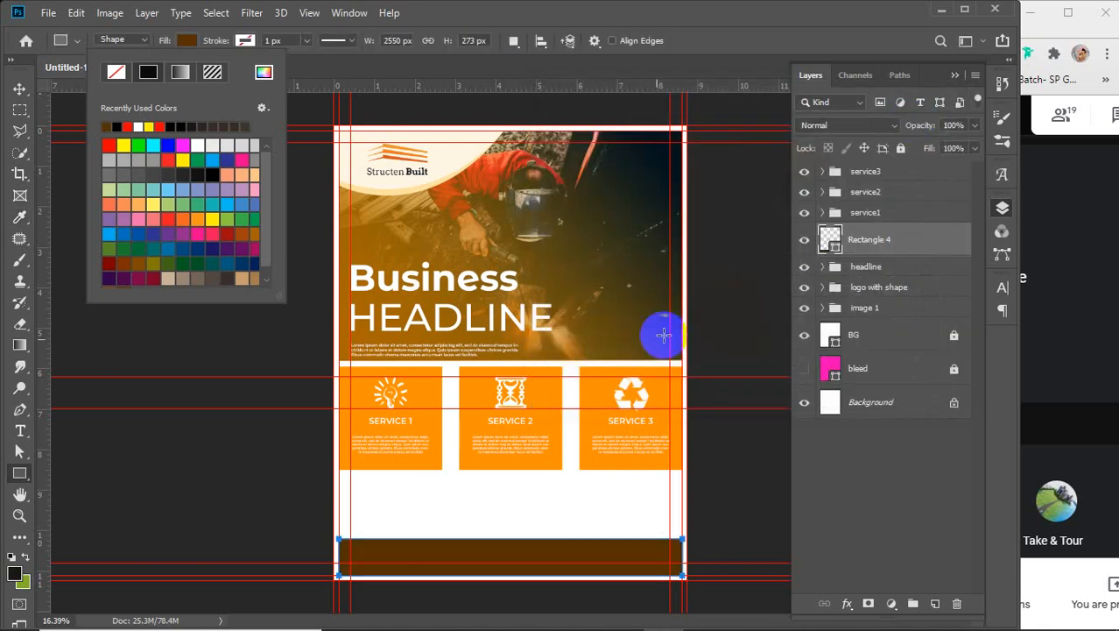
# - Move the Rectangle 4 layer above the service3 group to the top of the layer stack
pyautogui.click(15, 90)
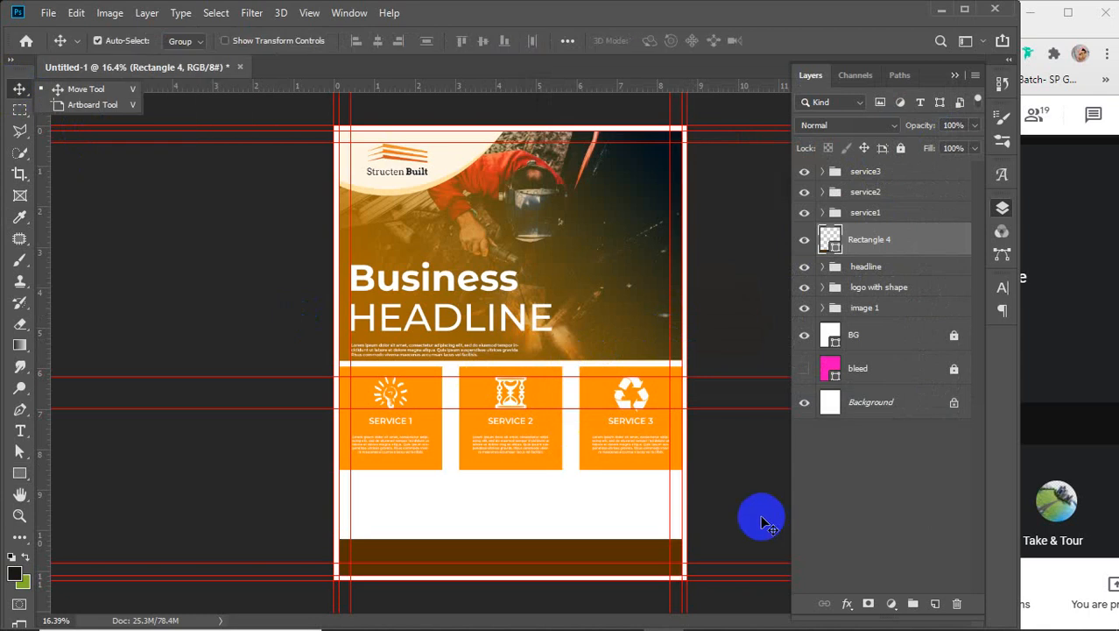
pyautogui.click(748, 474)
pyautogui.moveTo(914, 242); pyautogui.dragTo(895, 167)
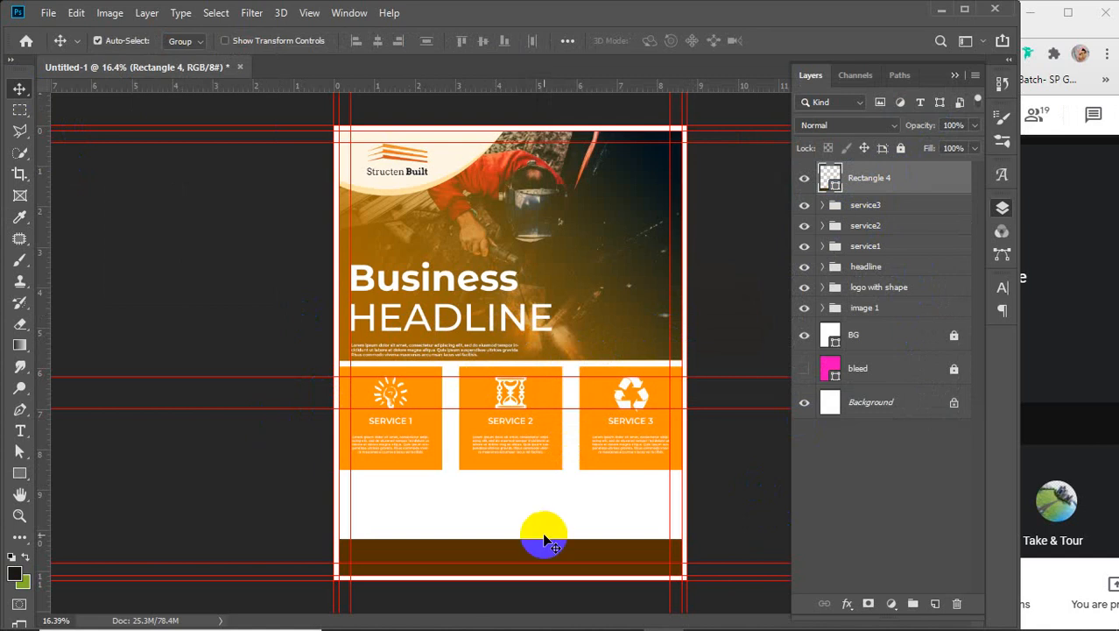
pyautogui.scroll(3, 544, 532)
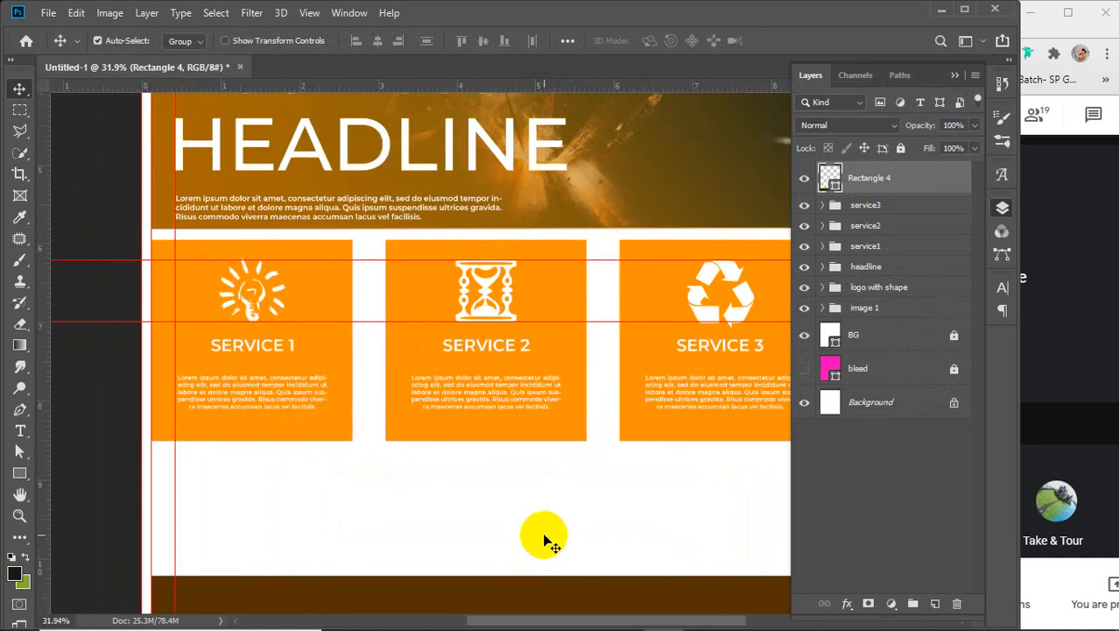
pyautogui.moveTo(544, 531); pyautogui.dragTo(535, 394)
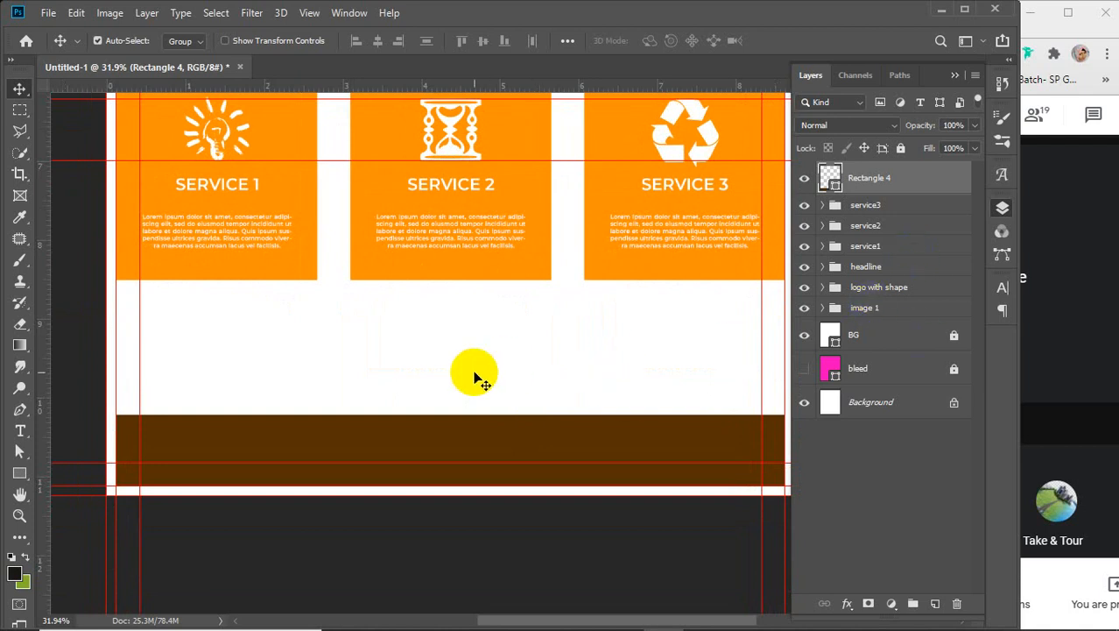
pyautogui.scroll(-5, 505, 385)
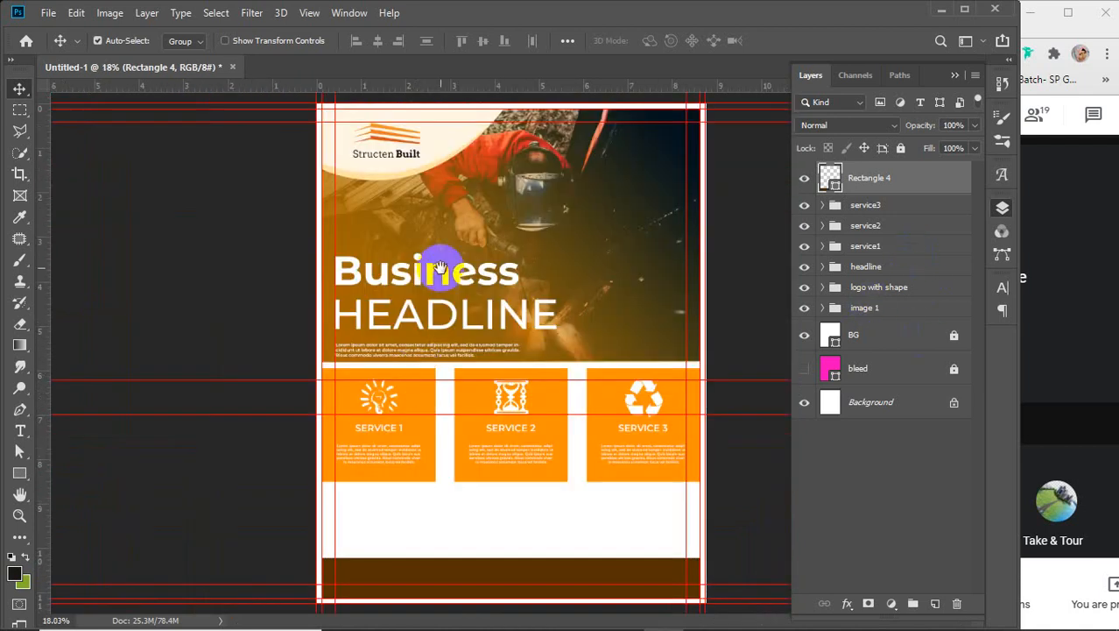
pyautogui.click(377, 135)
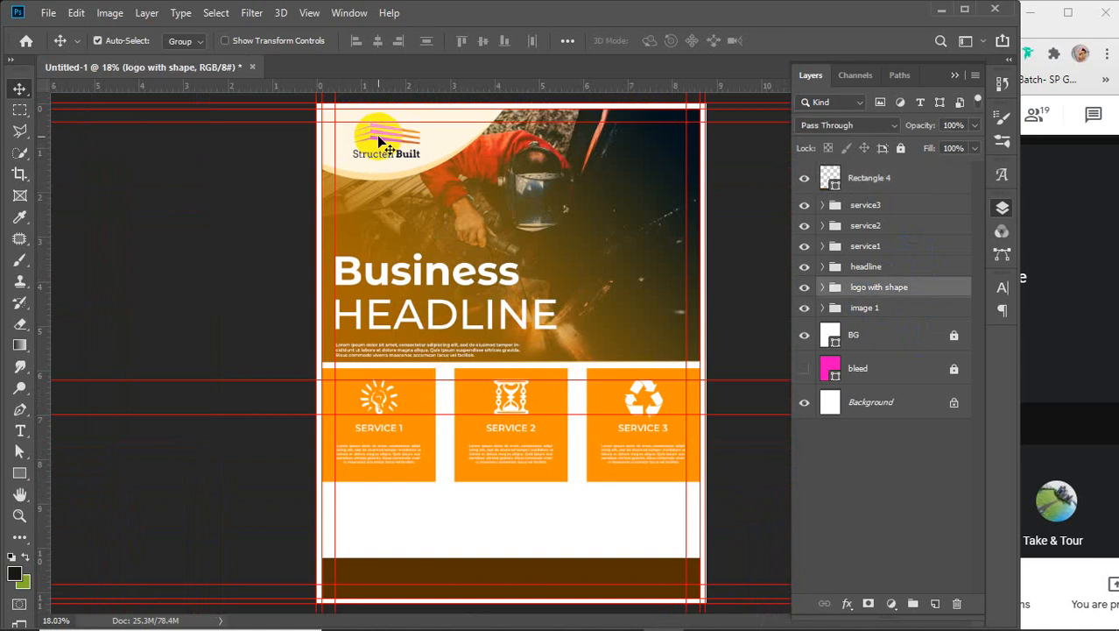
pyautogui.moveTo(376, 135); pyautogui.dragTo(385, 554)
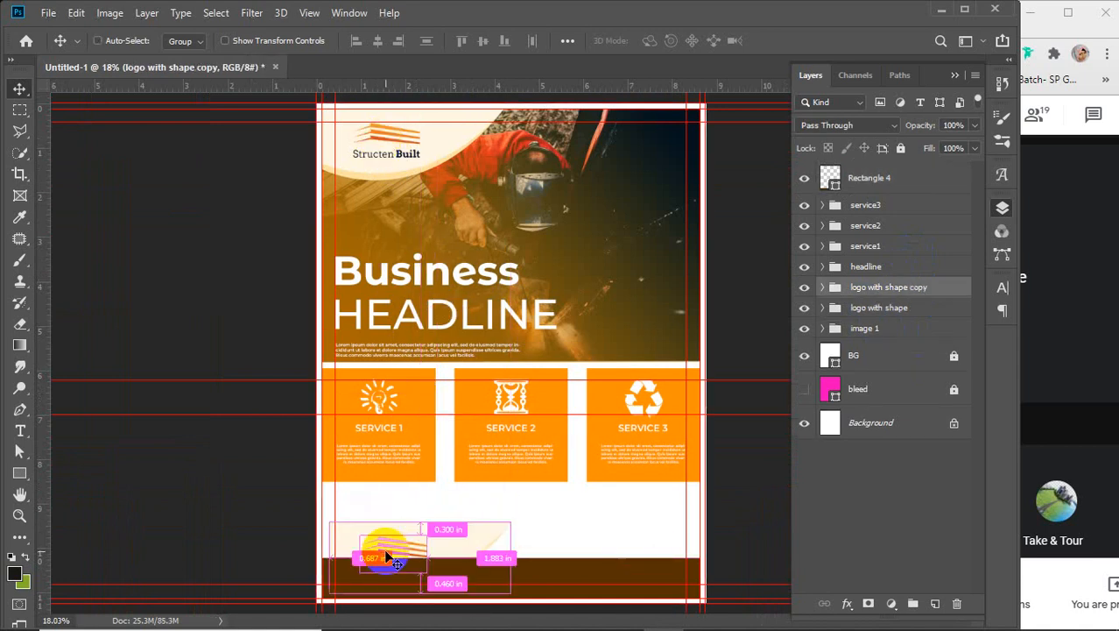
pyautogui.hotkey('ctrl', 'z')
# - Duplicate the logo layer inside the "logo with shape" group and move the copy to the top of the layer stack
pyautogui.click(889, 288)
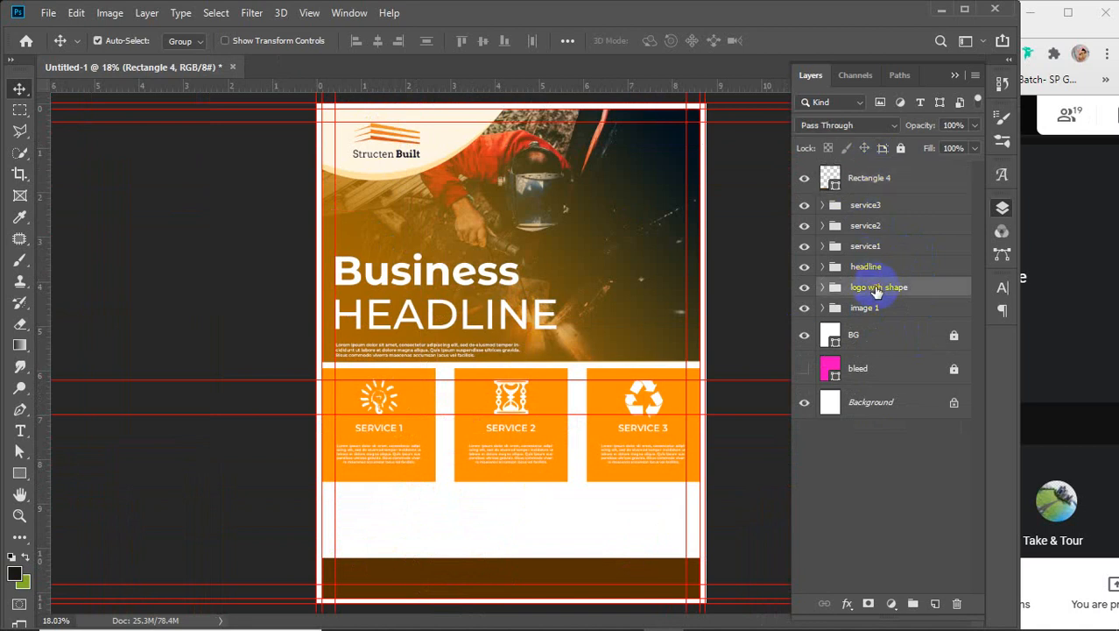
pyautogui.click(821, 289)
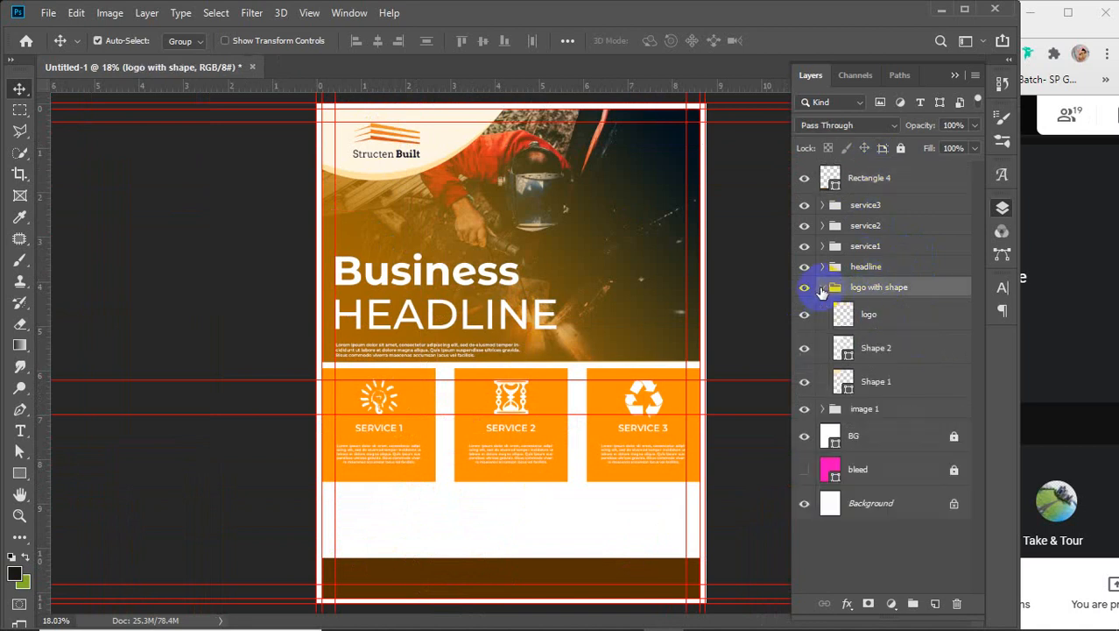
pyautogui.click(883, 320)
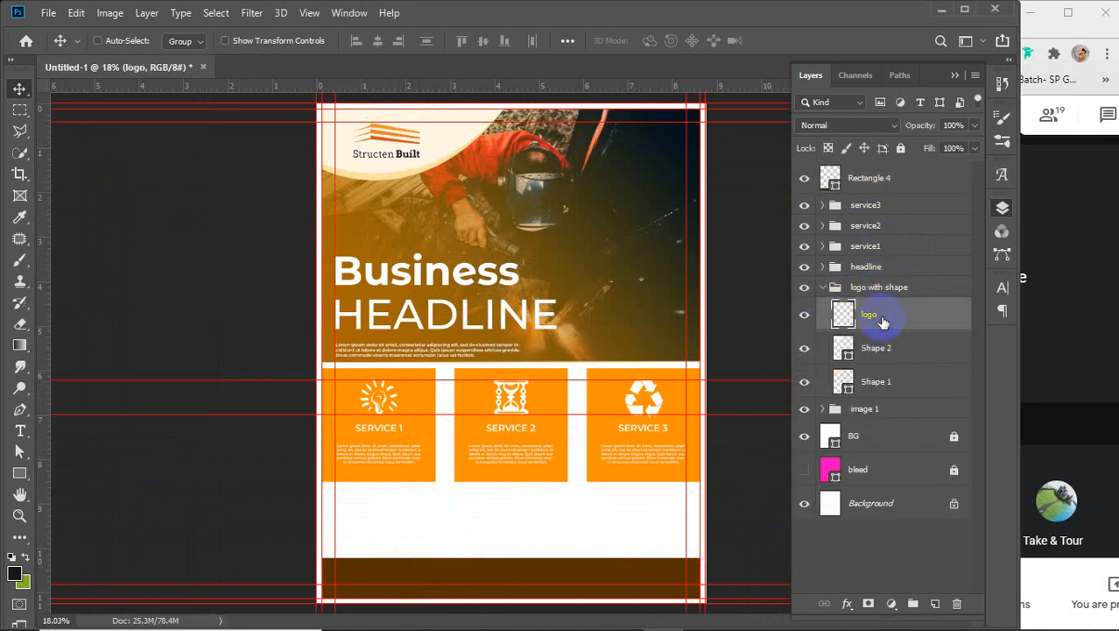
pyautogui.hotkey('ctrl', 'j')
pyautogui.moveTo(883, 317); pyautogui.dragTo(858, 150)
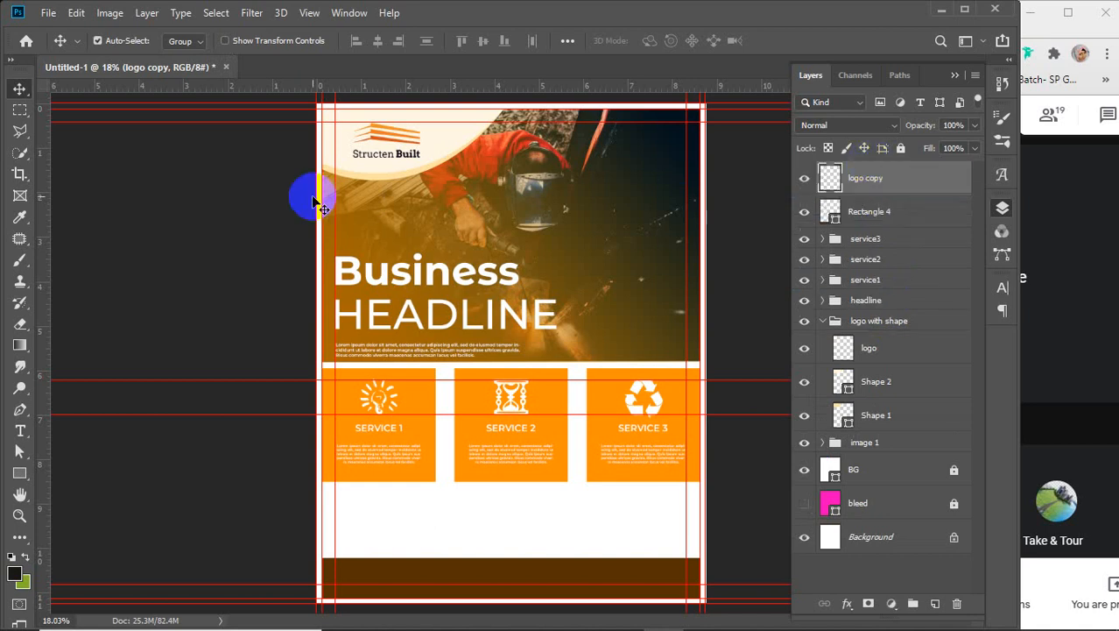
# - Set the Move tool's auto-select to Layer and move the logo copy down onto the brown footer bar
pyautogui.hotkey('shift', 'Down')
pyautogui.hotkey('shift', 'Down')
pyautogui.hotkey('shift', 'Down')
pyautogui.hotkey('shift', 'Down')
pyautogui.hotkey('shift', 'Down')
pyautogui.hotkey('shift', 'Down')
pyautogui.hotkey('shift', 'Down')
pyautogui.hotkey('shift', 'Down')
pyautogui.hotkey('shift', 'Down')
pyautogui.hotkey('shift', 'Down')
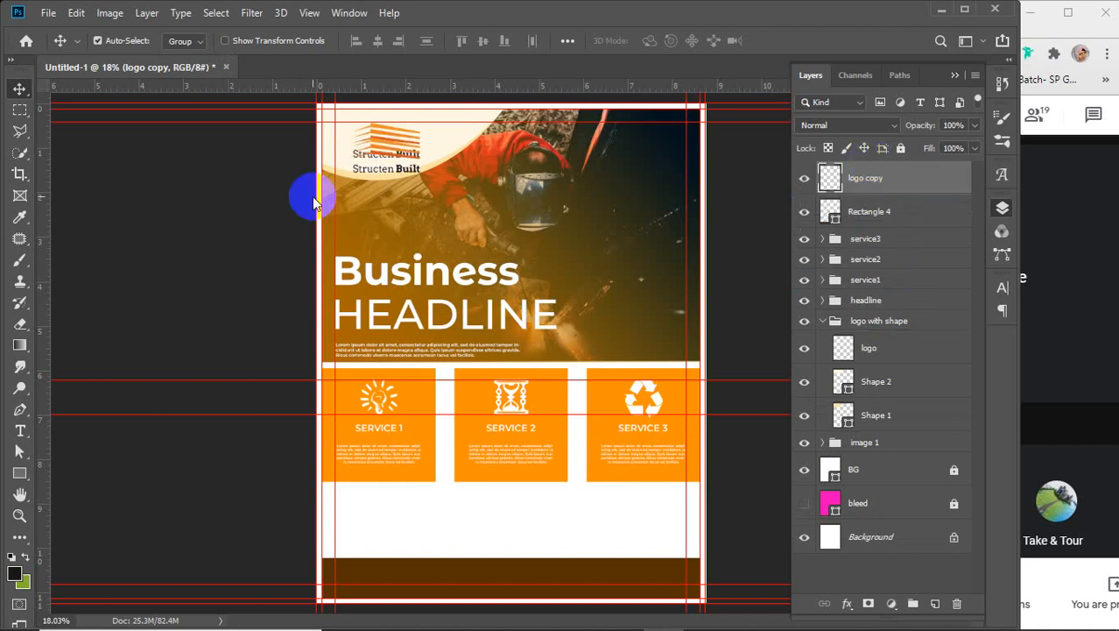
pyautogui.click(185, 41)
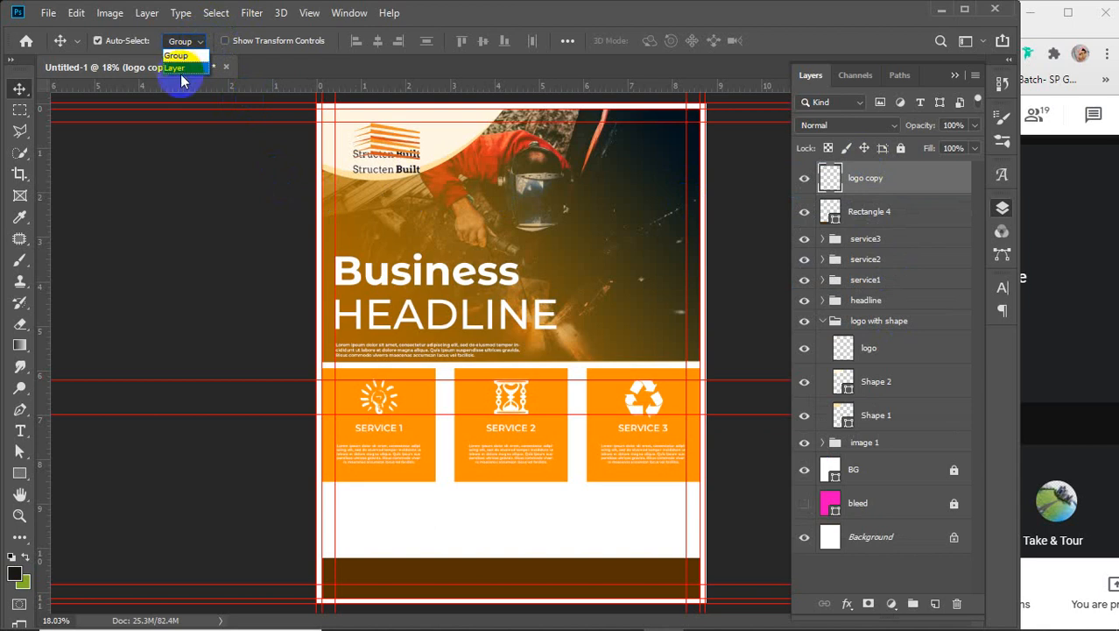
pyautogui.click(179, 69)
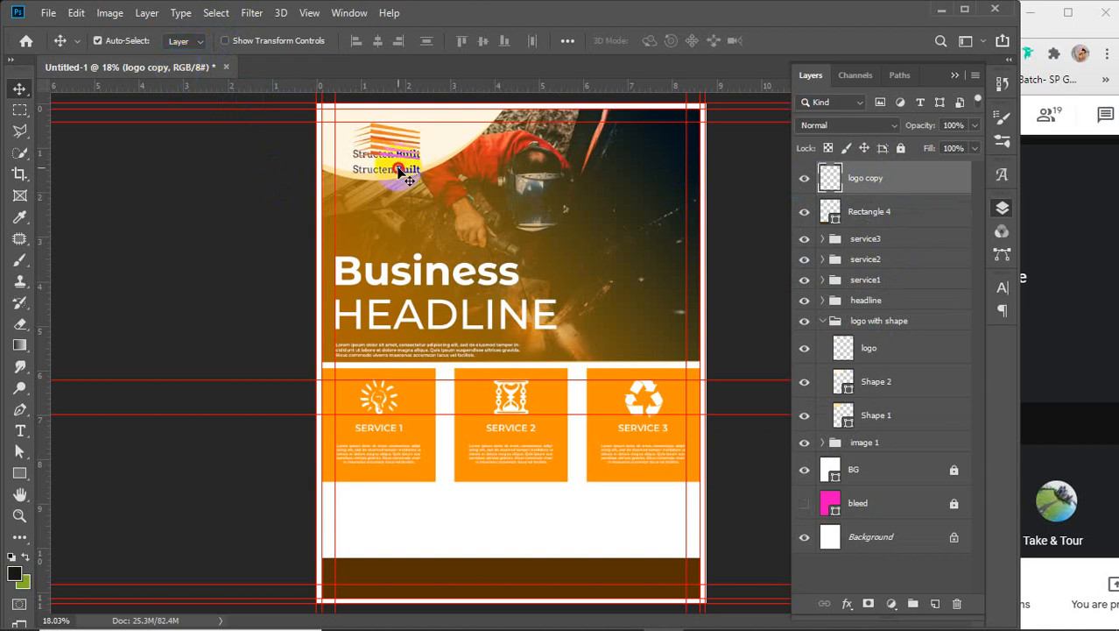
pyautogui.moveTo(402, 186); pyautogui.dragTo(386, 588)
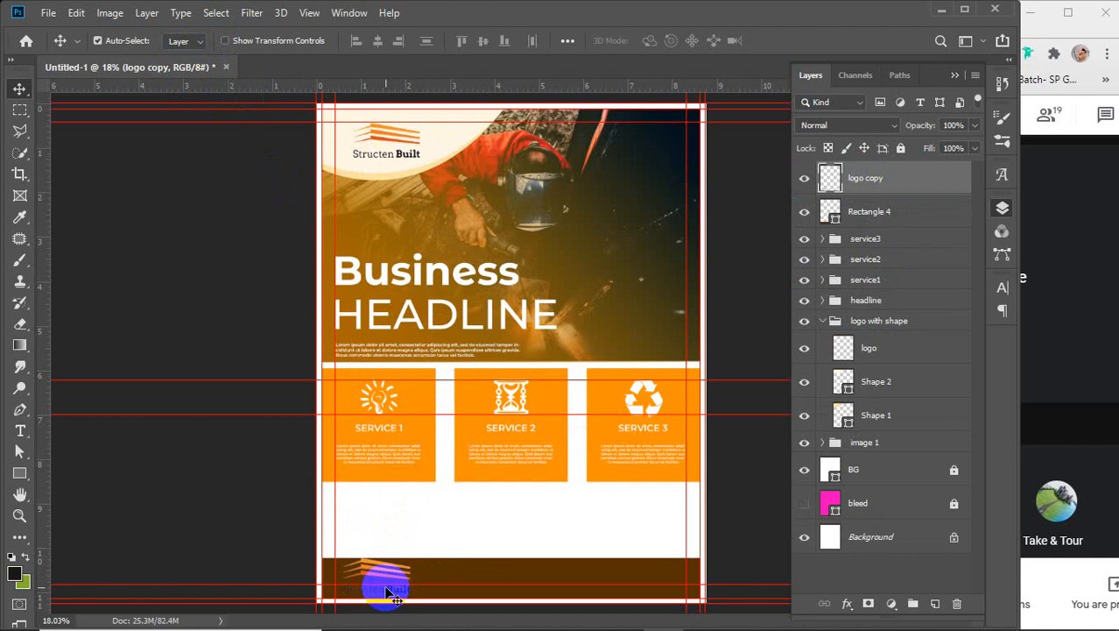
# - Shift the logo copy slightly lower within the footer bar
pyautogui.scroll(8, 386, 588)
pyautogui.moveTo(501, 569); pyautogui.dragTo(462, 449)
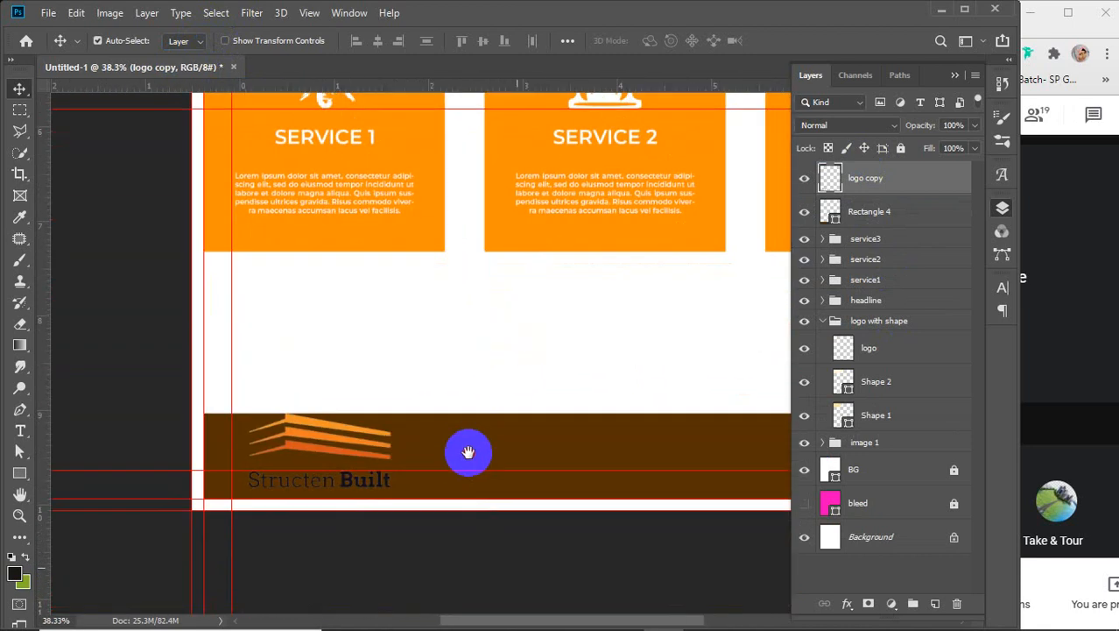
pyautogui.moveTo(320, 450); pyautogui.dragTo(323, 453)
# - Make the brown footer rectangle taller by extending its upper edge with Free Transform
pyautogui.click(431, 422)
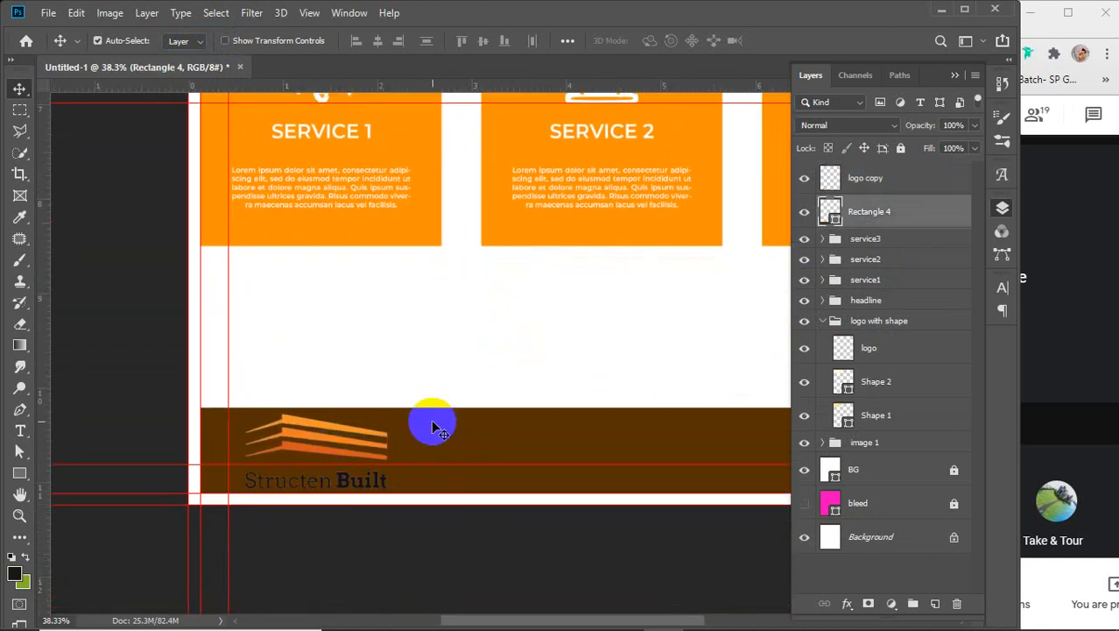
pyautogui.hotkey('ctrl', 't')
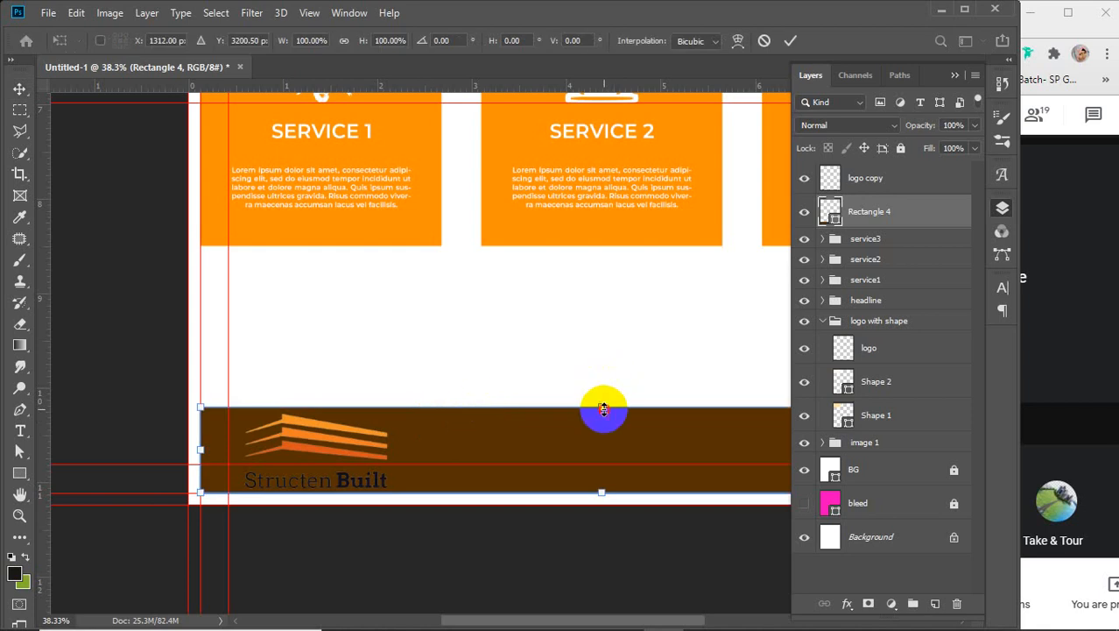
pyautogui.moveTo(602, 407); pyautogui.dragTo(607, 380)
pyautogui.press('Return')
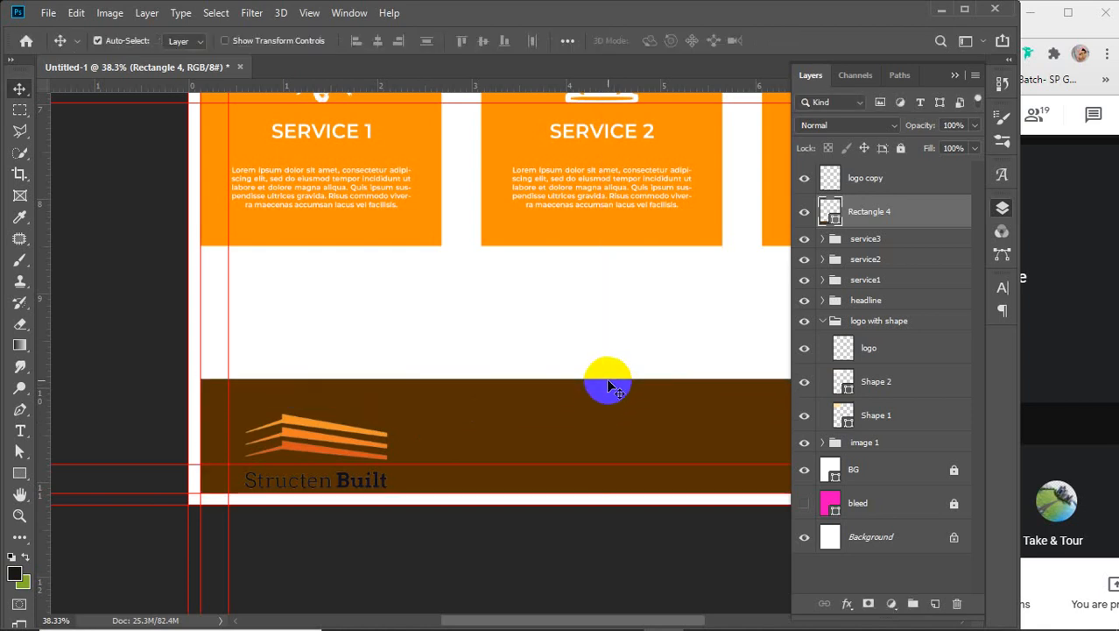
# - Rename the "logo copy" layer to "logo" and move the footer logo slightly upward
pyautogui.click(874, 186)
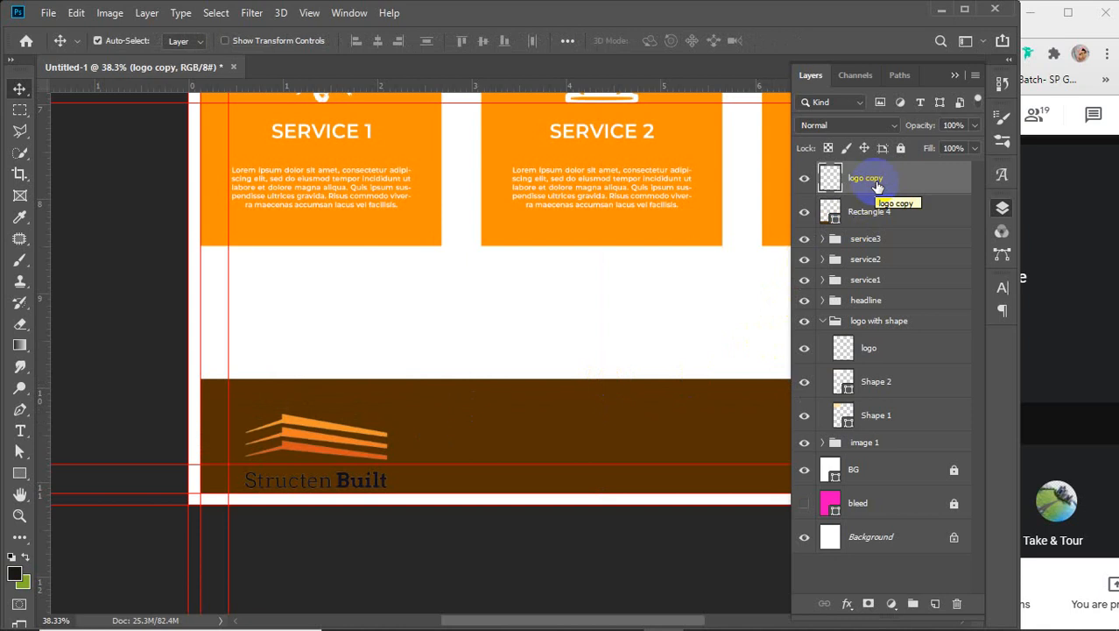
pyautogui.doubleClick(869, 178)
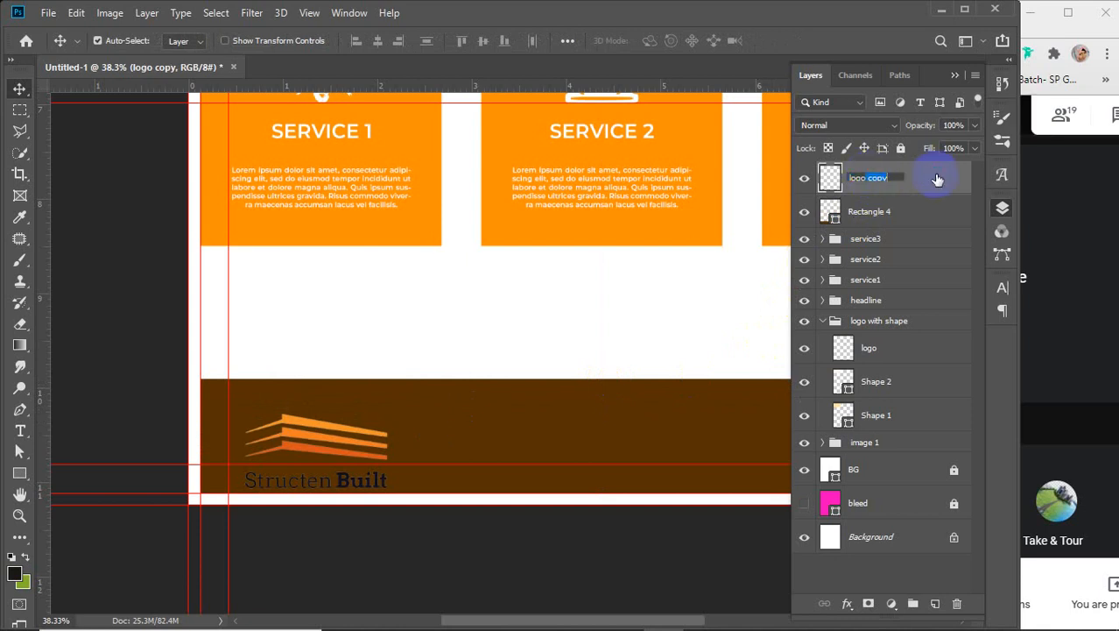
pyautogui.press('Return')
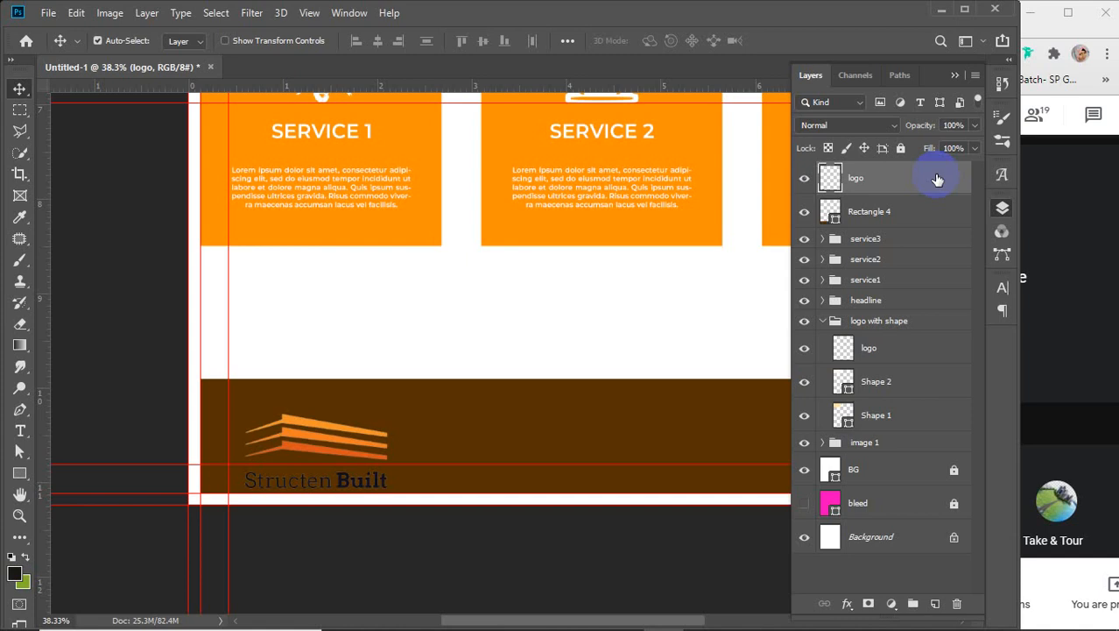
pyautogui.moveTo(330, 431); pyautogui.dragTo(329, 425)
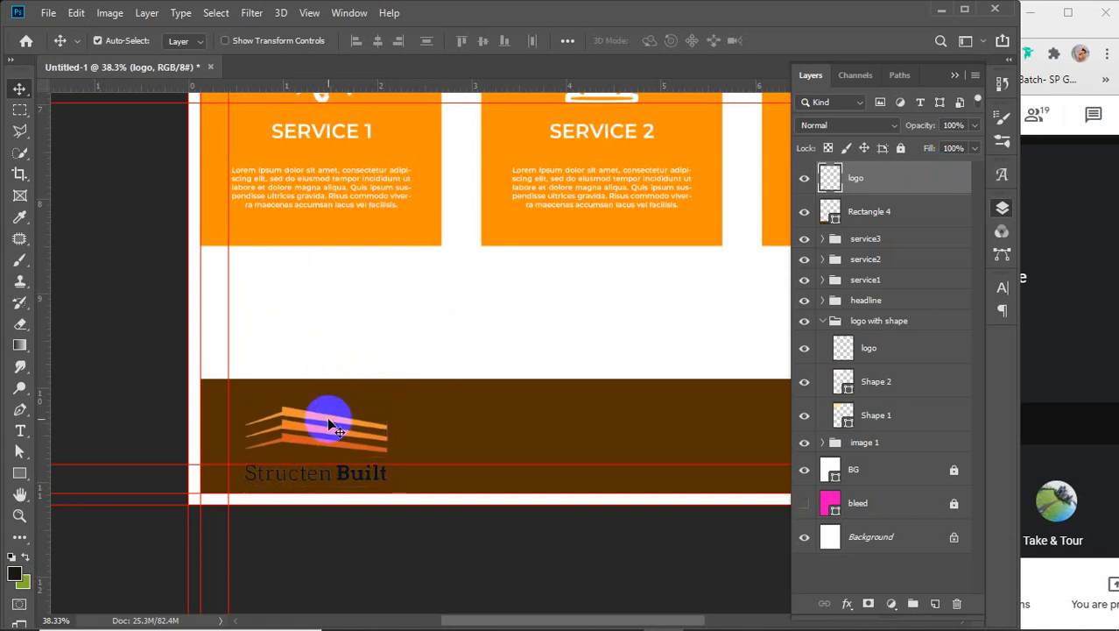
# - Try filling the footer logo's pixels with white, undo the fill, and marquee-select the icon above the logo text
pyautogui.press('ctrl')
pyautogui.keyDown('ctrl'); pyautogui.click(831, 179); pyautogui.keyUp('ctrl')
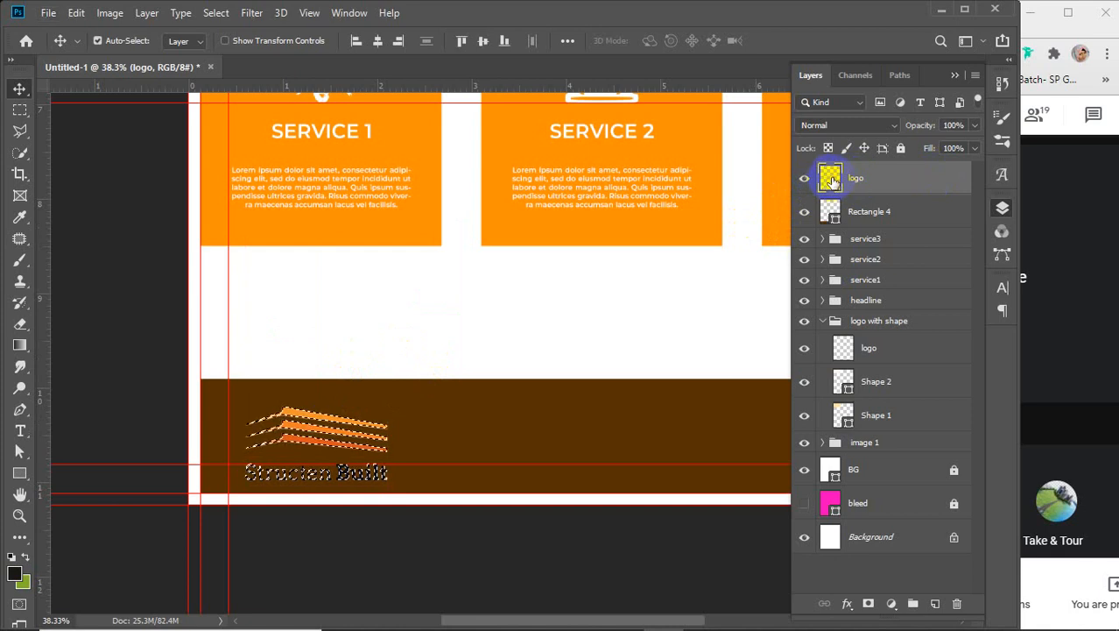
pyautogui.click(11, 557)
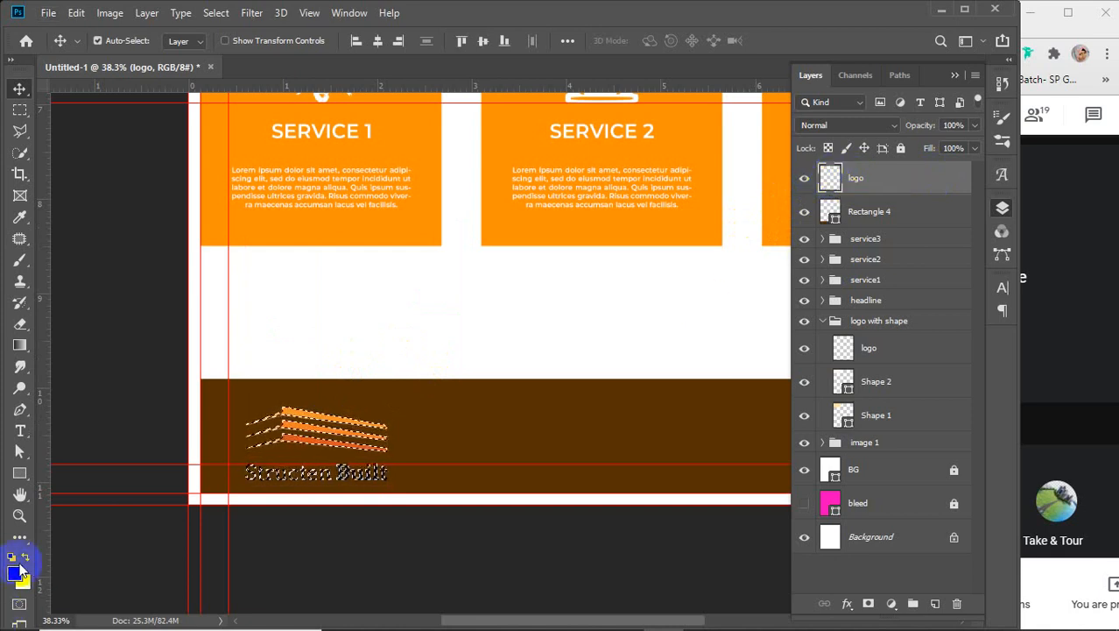
pyautogui.hotkey('ctrl', 'BackSpace')
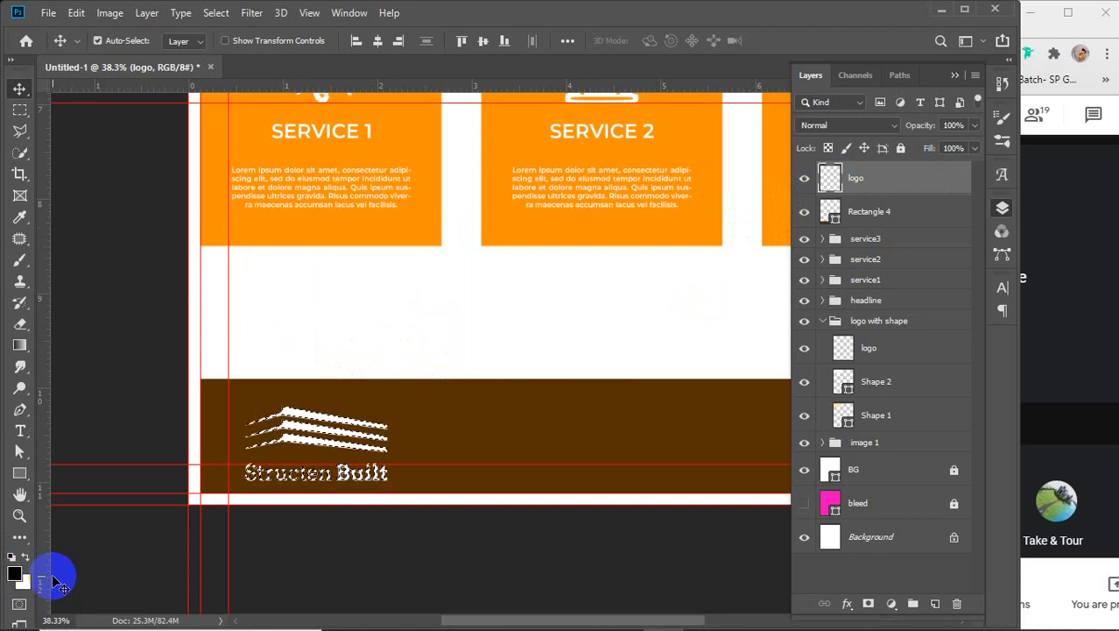
pyautogui.press('ctrl')
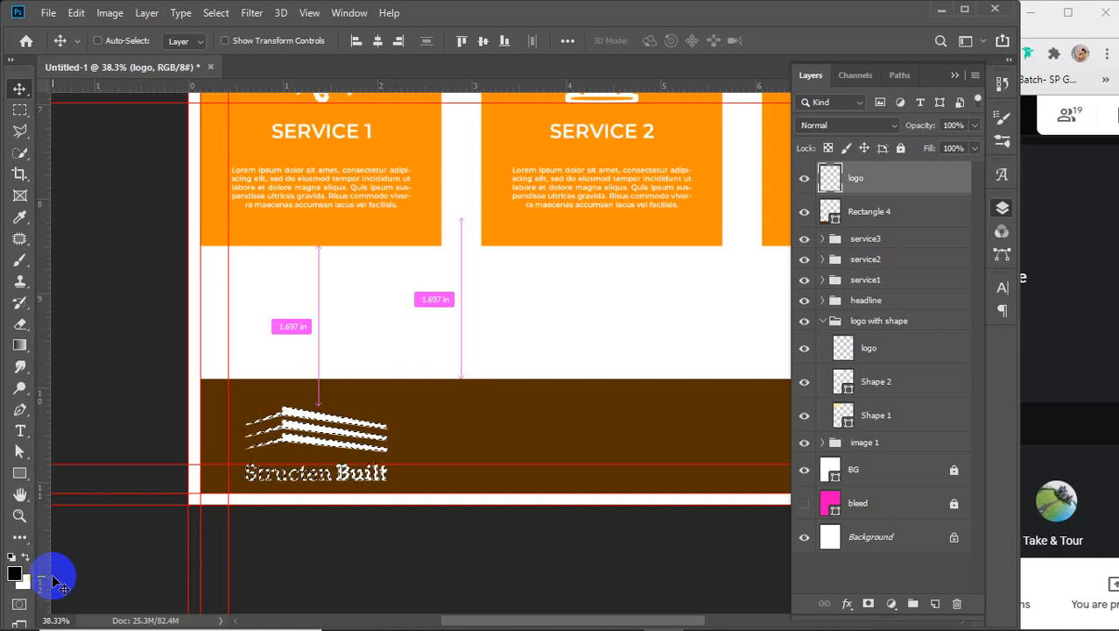
pyautogui.hotkey('ctrl', 'z')
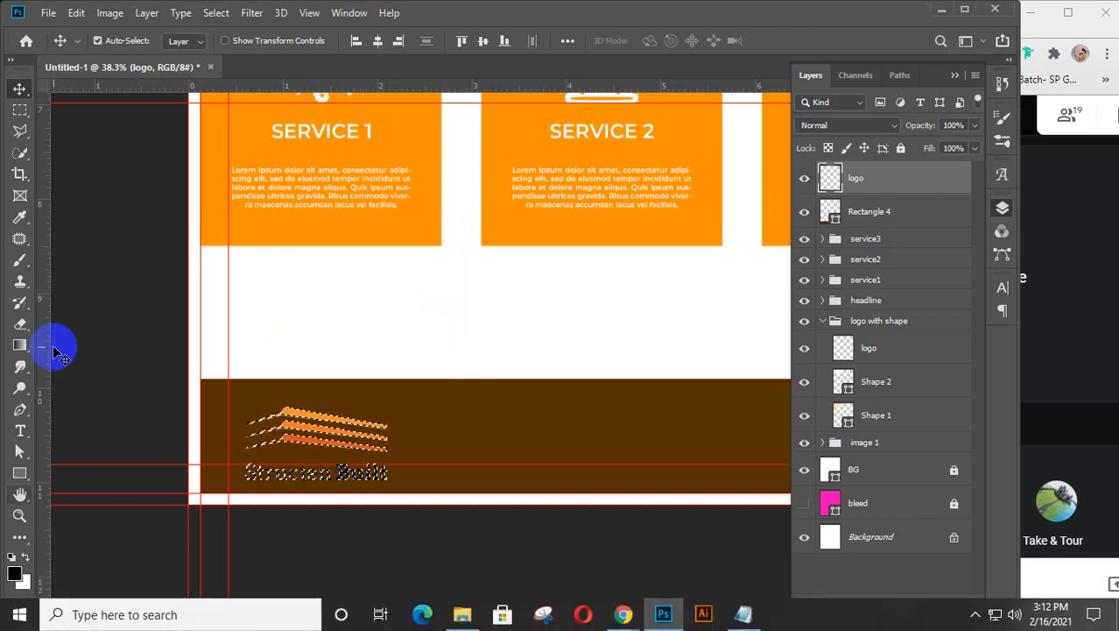
pyautogui.click(19, 111)
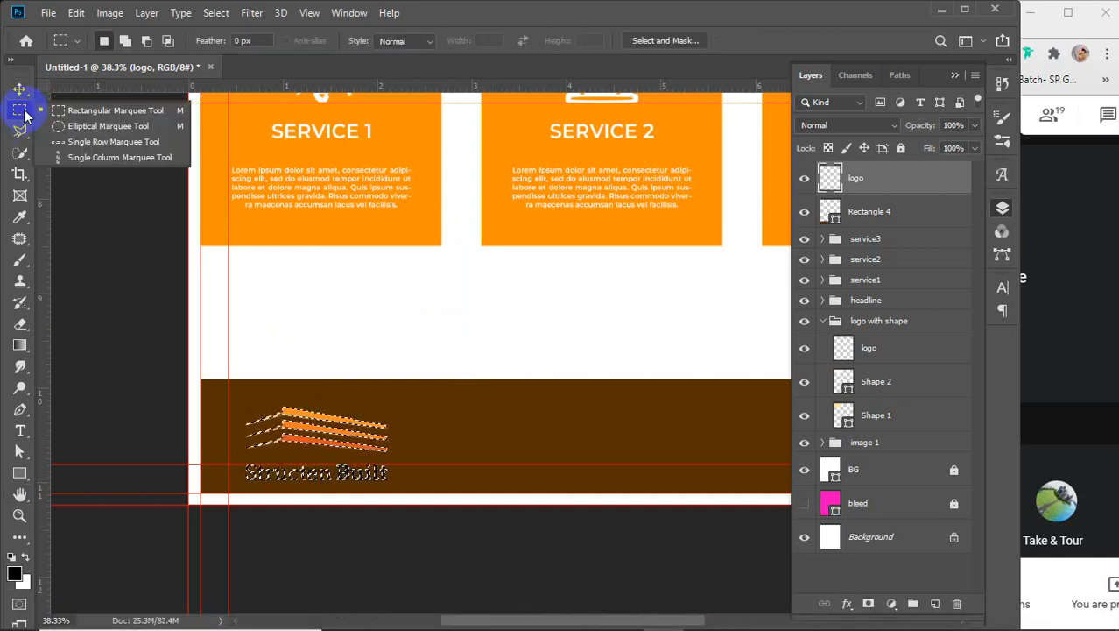
pyautogui.moveTo(219, 398); pyautogui.dragTo(402, 457)
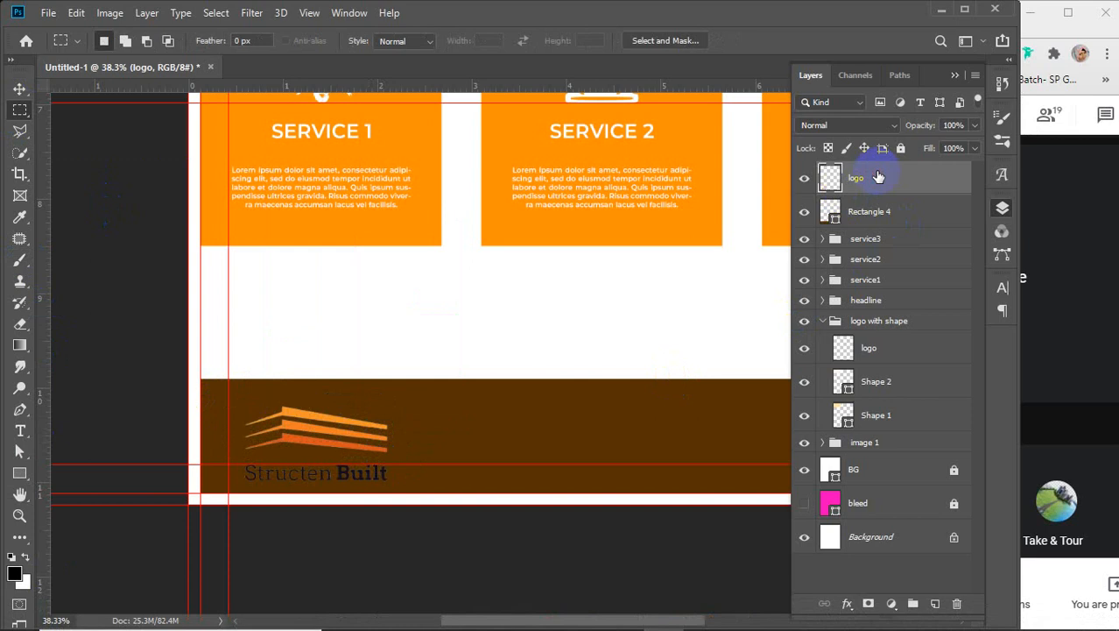
# - Duplicate the footer "logo" layer, hide the copy, and fill the original layer's logo pixels with white
pyautogui.hotkey('ctrl', 'j')
pyautogui.click(806, 182)
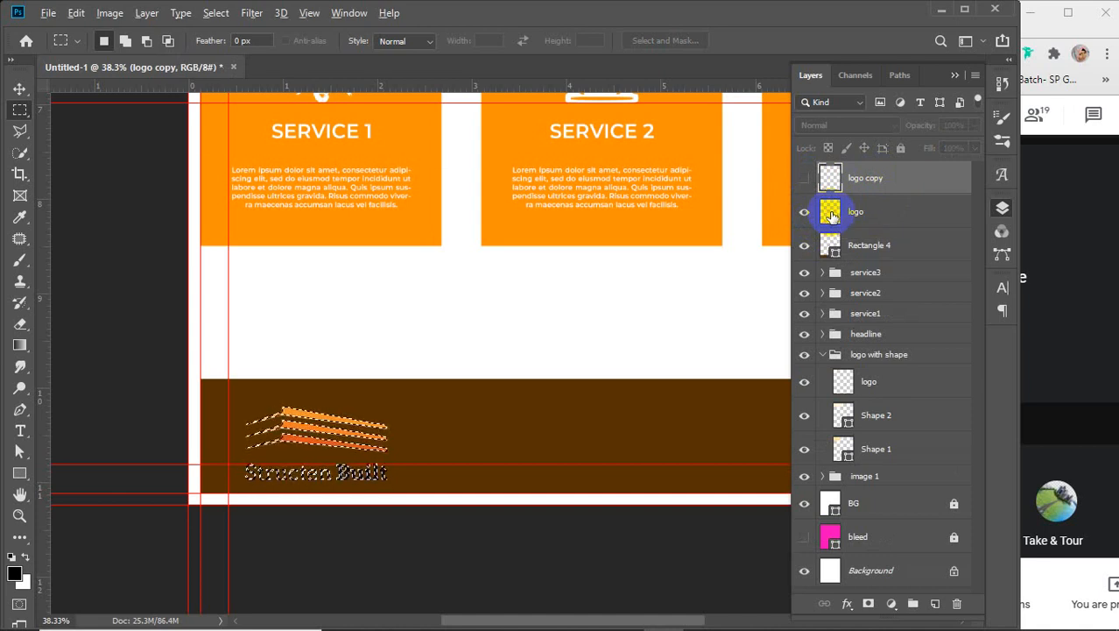
pyautogui.hotkey('alt', 'BackSpace')
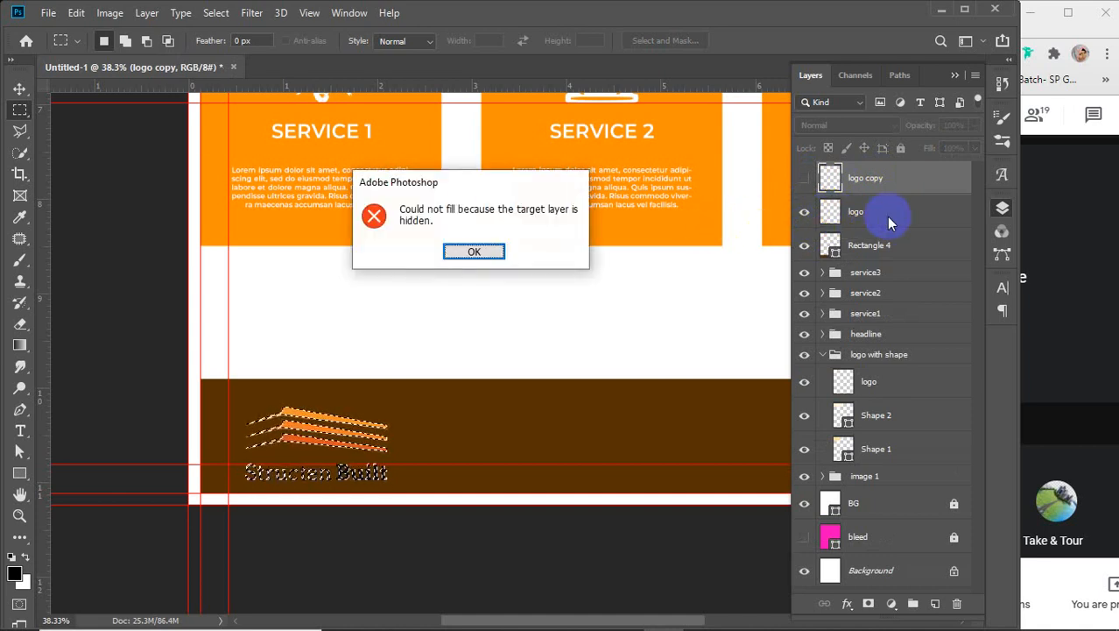
pyautogui.click(473, 252)
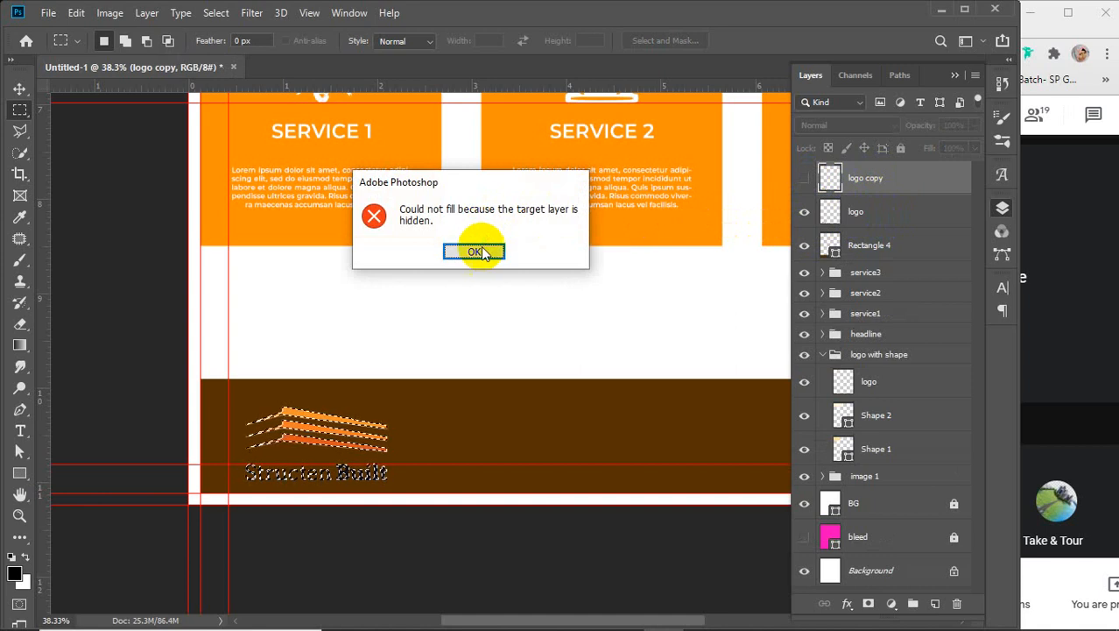
pyautogui.click(907, 212)
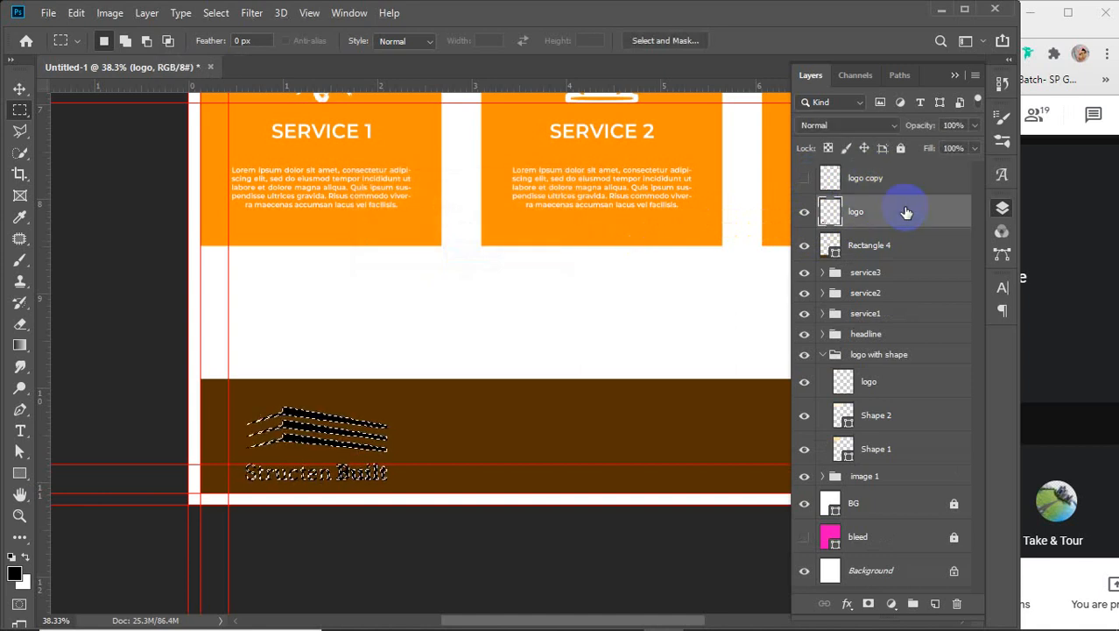
pyautogui.hotkey('ctrl', 'BackSpace')
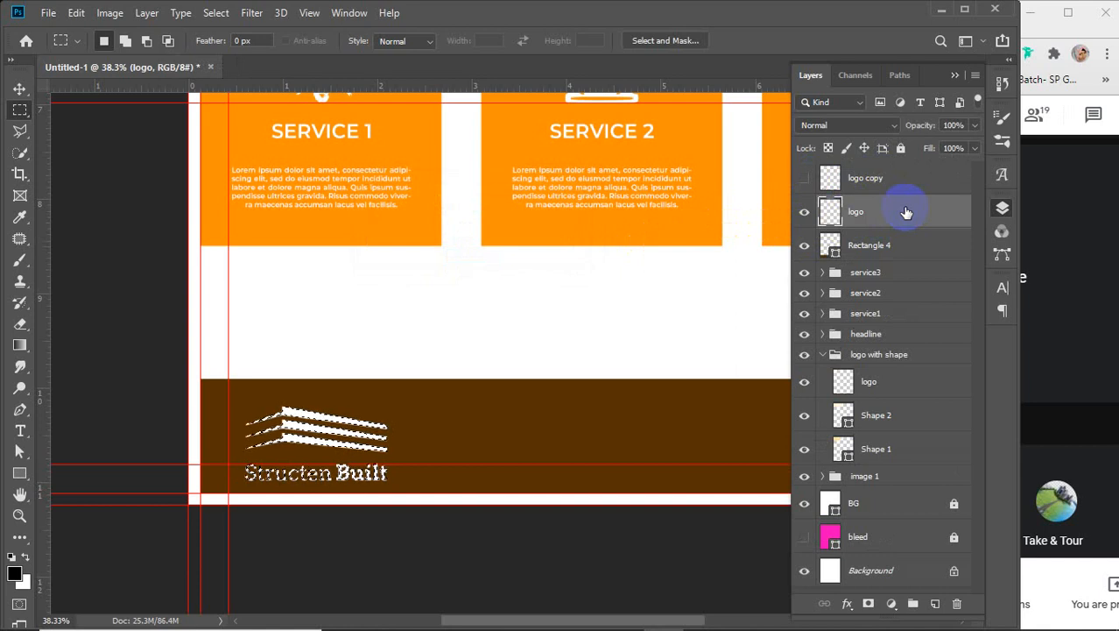
pyautogui.click(218, 403)
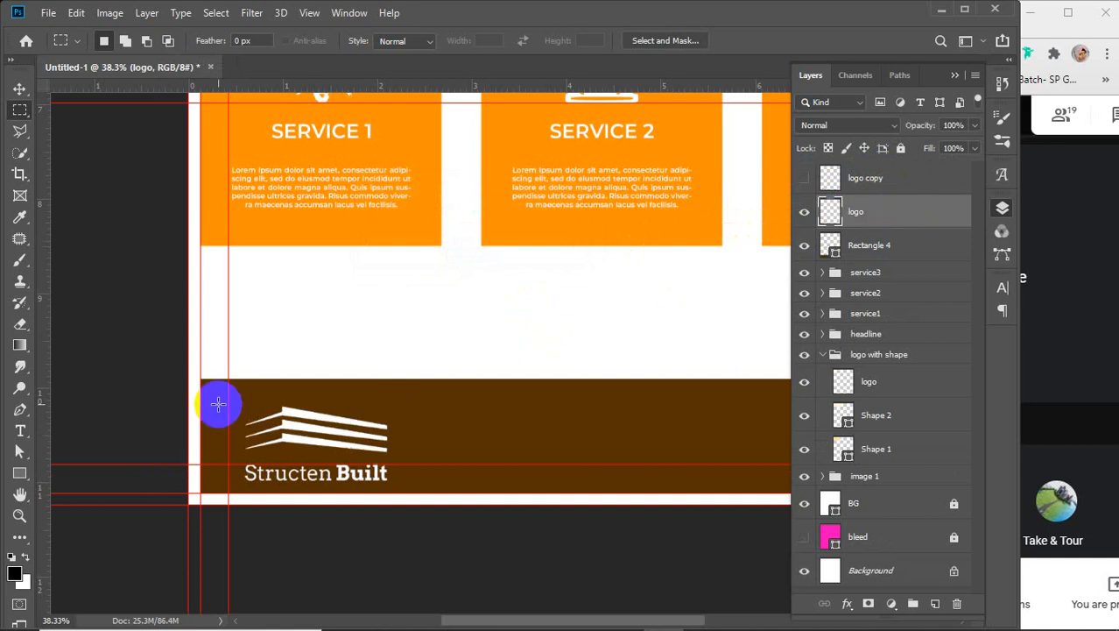
# - Cut the white building icon out of the "logo" layer, leaving only the white Structen Built text
pyautogui.moveTo(218, 398); pyautogui.dragTo(403, 457)
pyautogui.hotkey('ctrl', 'x')
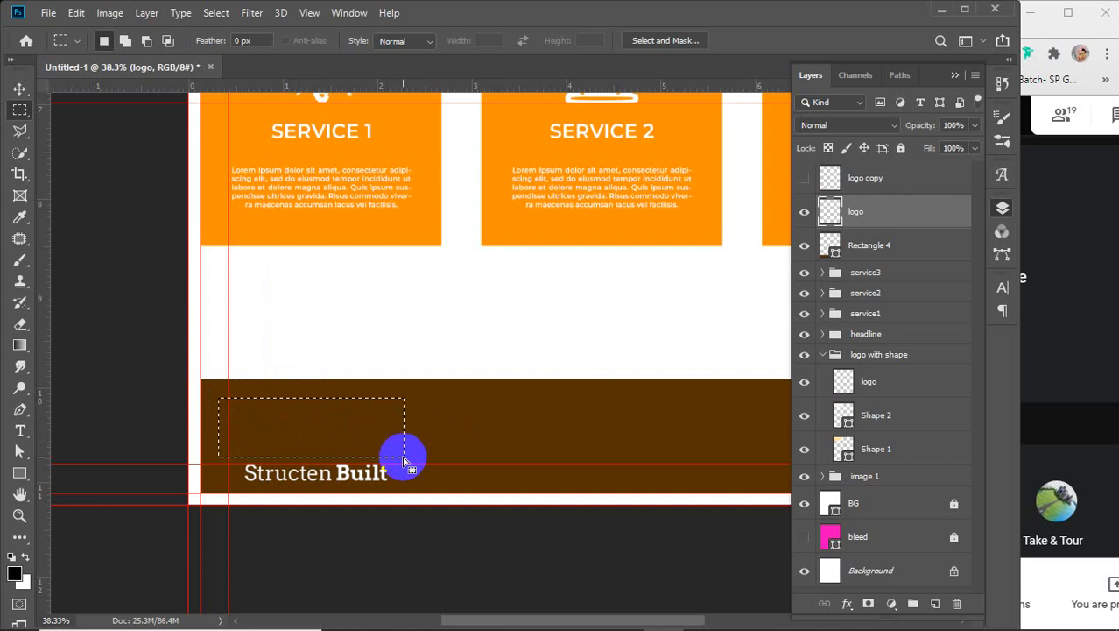
pyautogui.click(401, 455)
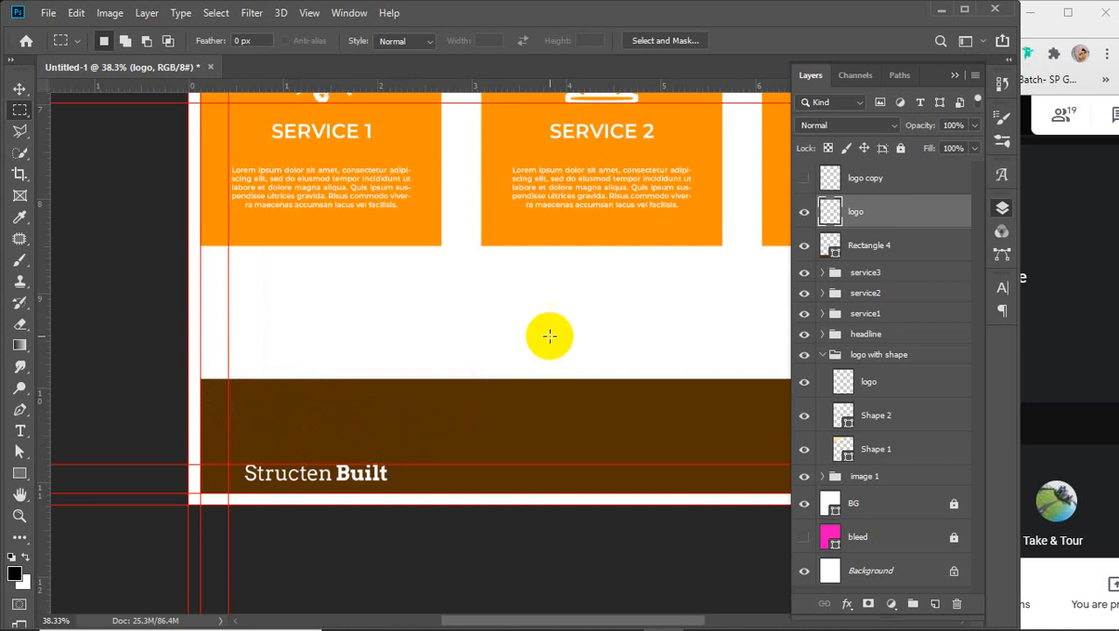
# - Show the "logo copy" layer again and remove its black Structen Built text, keeping the orange icon
pyautogui.click(805, 178)
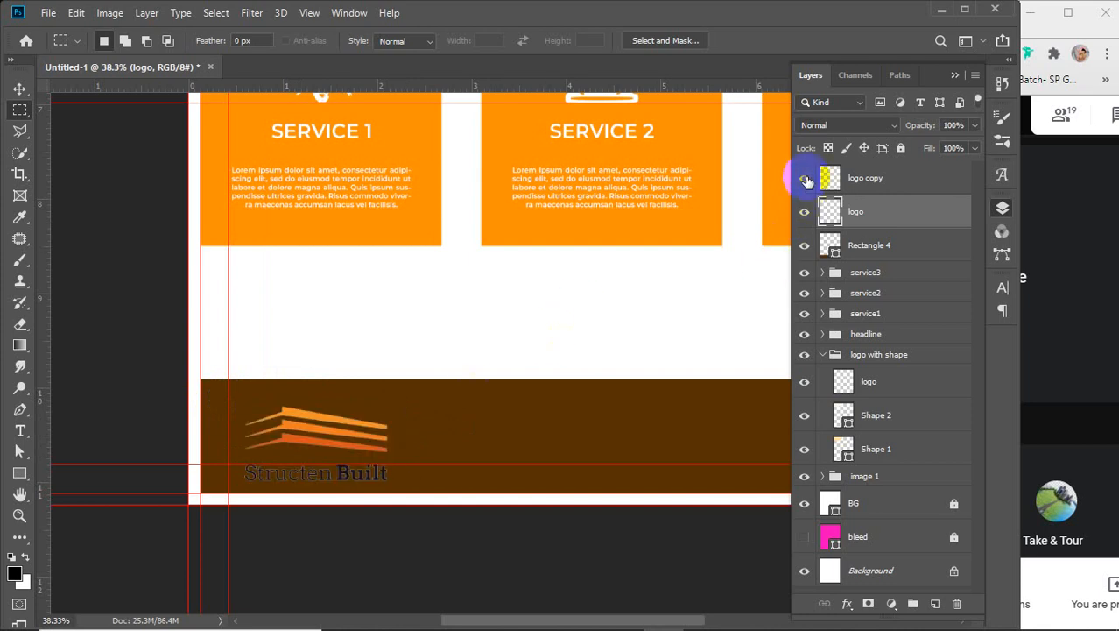
pyautogui.click(909, 179)
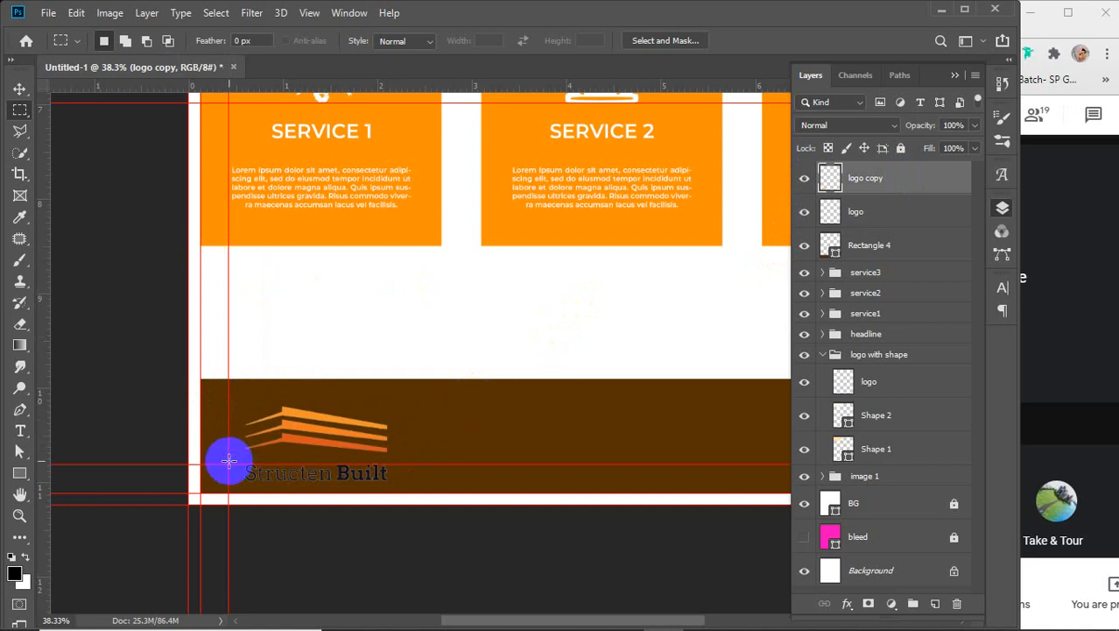
pyautogui.moveTo(228, 461); pyautogui.dragTo(439, 525)
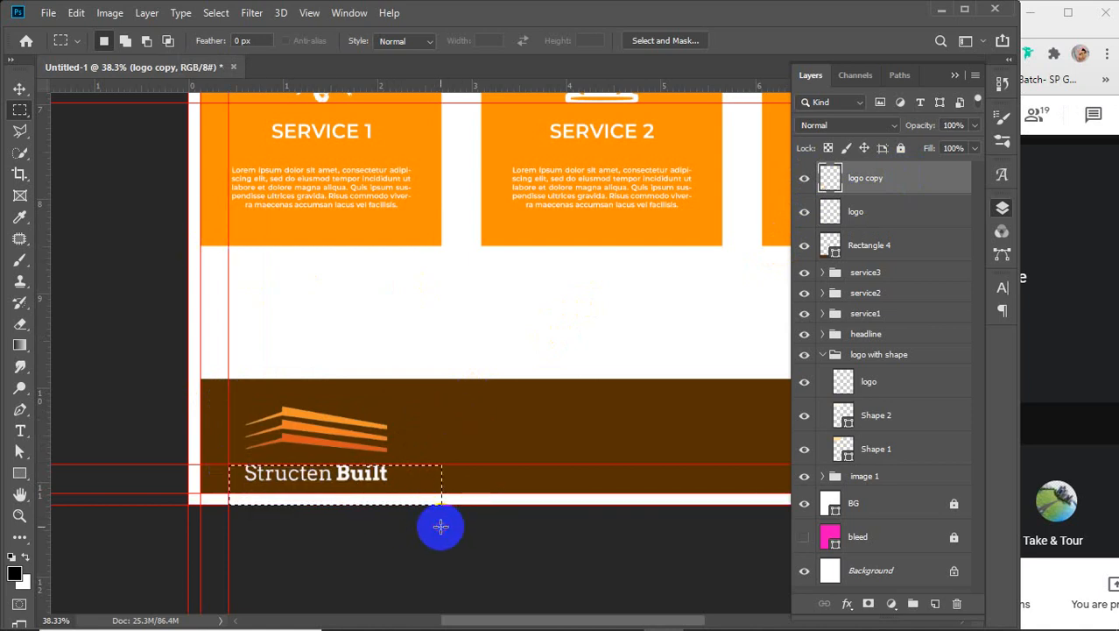
pyautogui.click(442, 528)
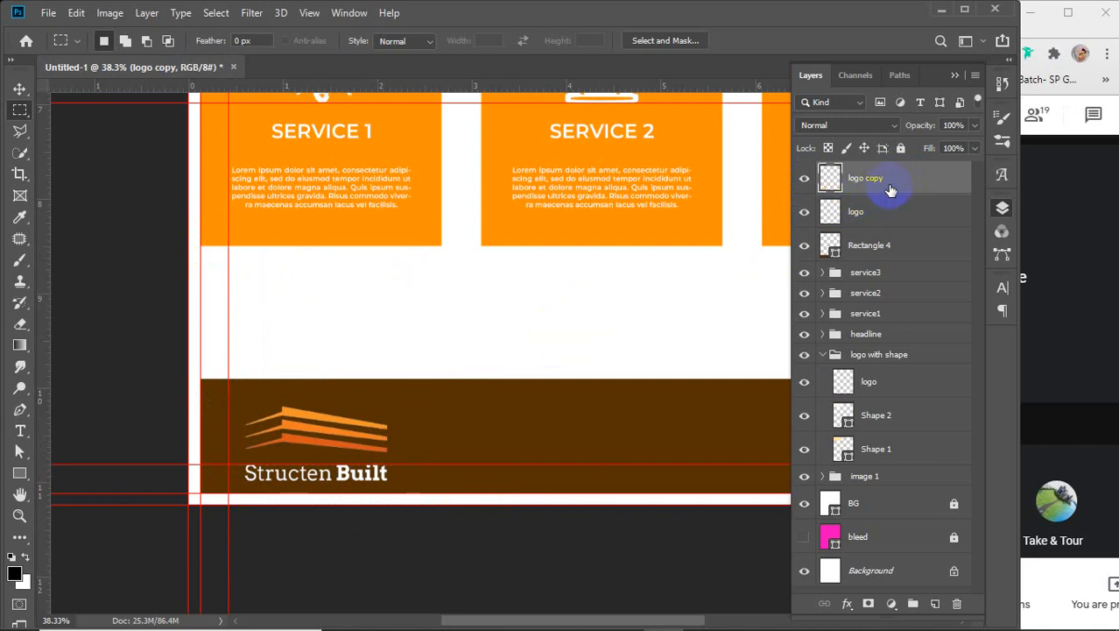
# - Nudge the orange icon slightly closer to the white text and merge the "logo copy" and "logo" layers
pyautogui.click(19, 91)
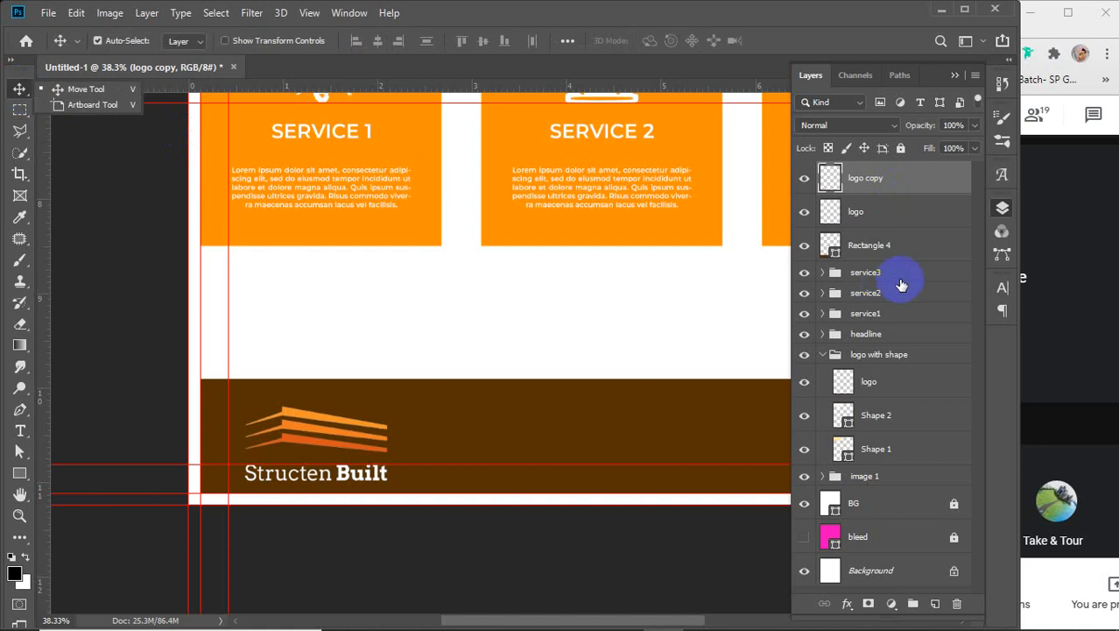
pyautogui.click(804, 178)
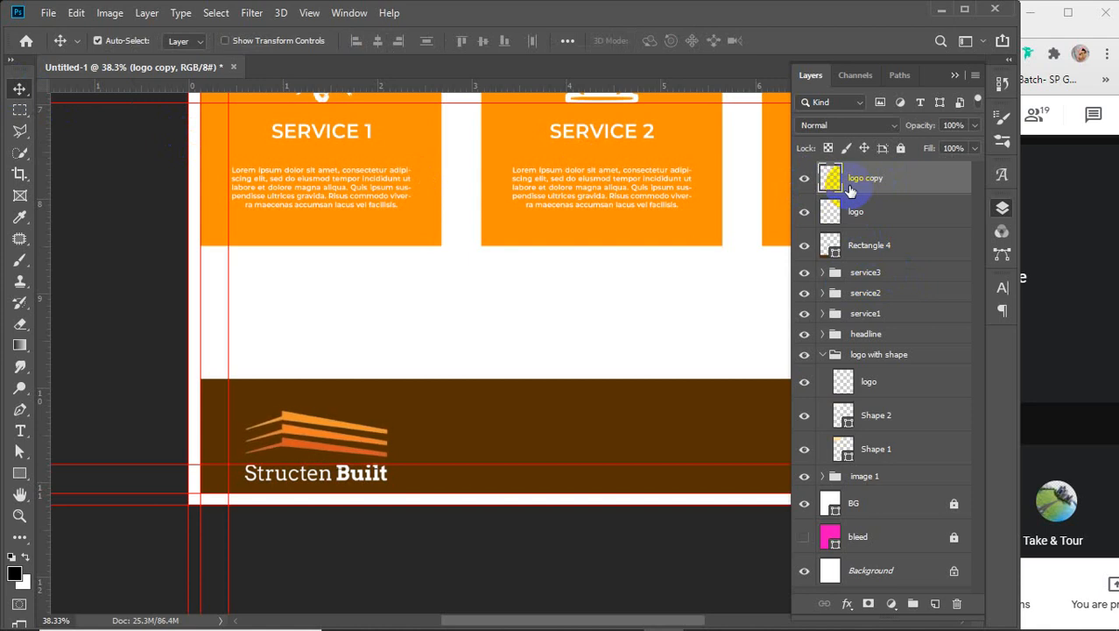
pyautogui.keyDown('shift'); pyautogui.click(890, 210); pyautogui.keyUp('shift')
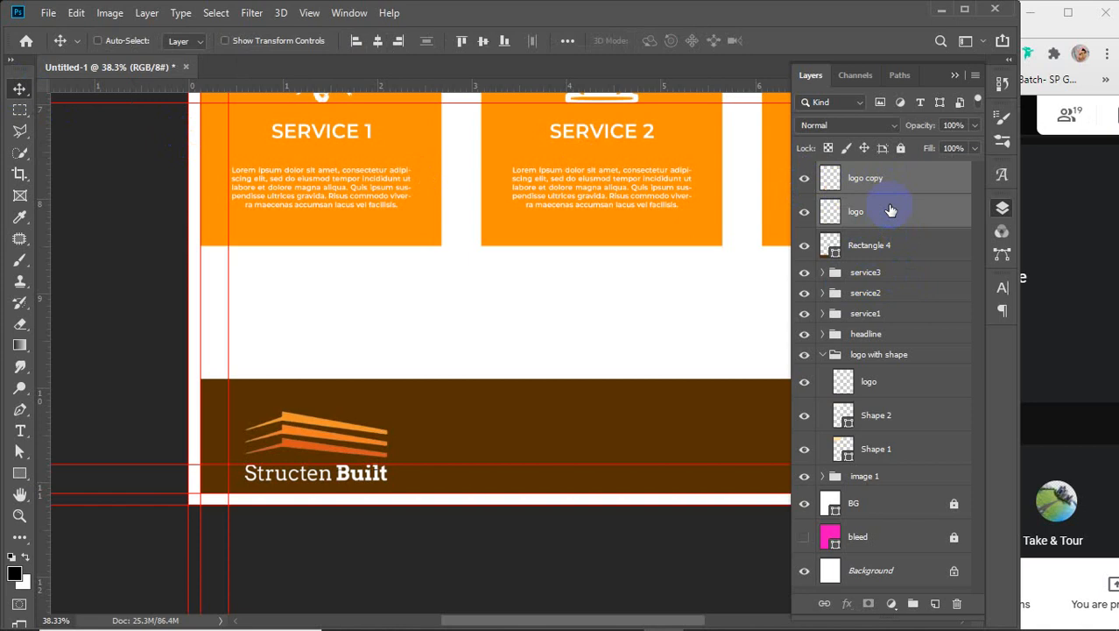
pyautogui.hotkey('ctrl', 'e')
pyautogui.click(804, 178)
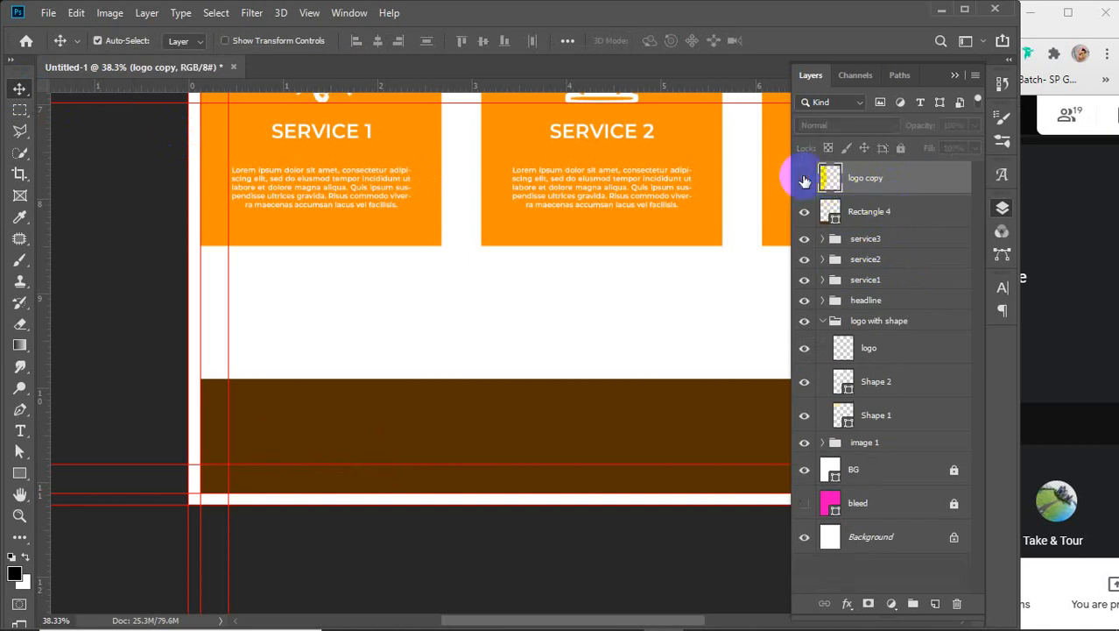
pyautogui.click(804, 178)
# - Move the merged logo to the footer's left margin guide and scale it to 76.67% with Free Transform
pyautogui.moveTo(304, 450); pyautogui.dragTo(295, 428)
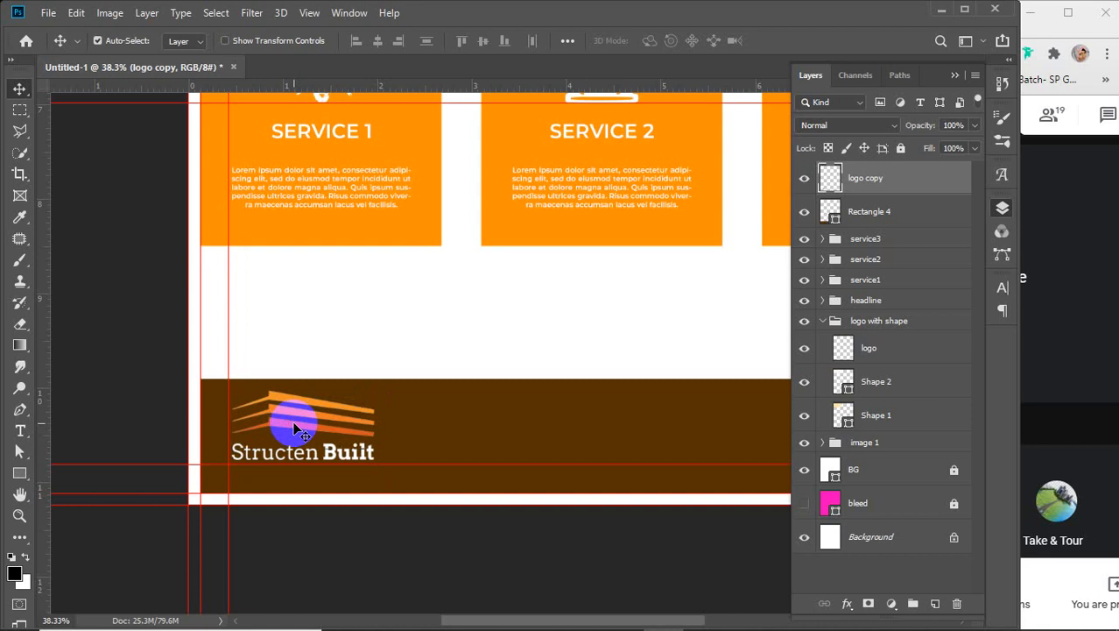
pyautogui.hotkey('ctrl', 't')
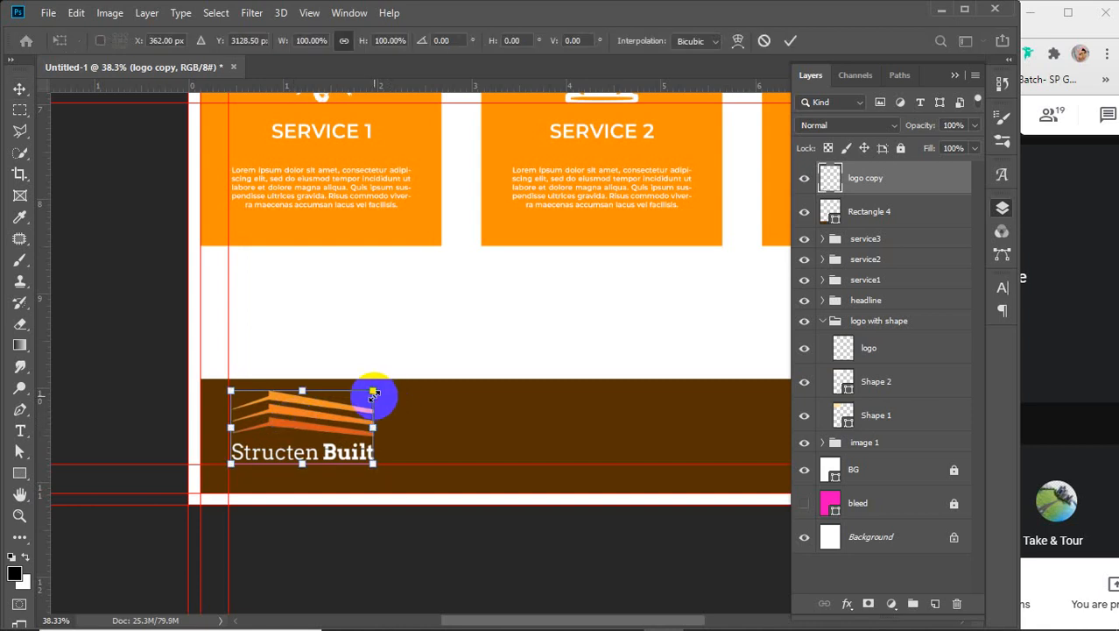
pyautogui.moveTo(374, 392); pyautogui.dragTo(339, 409)
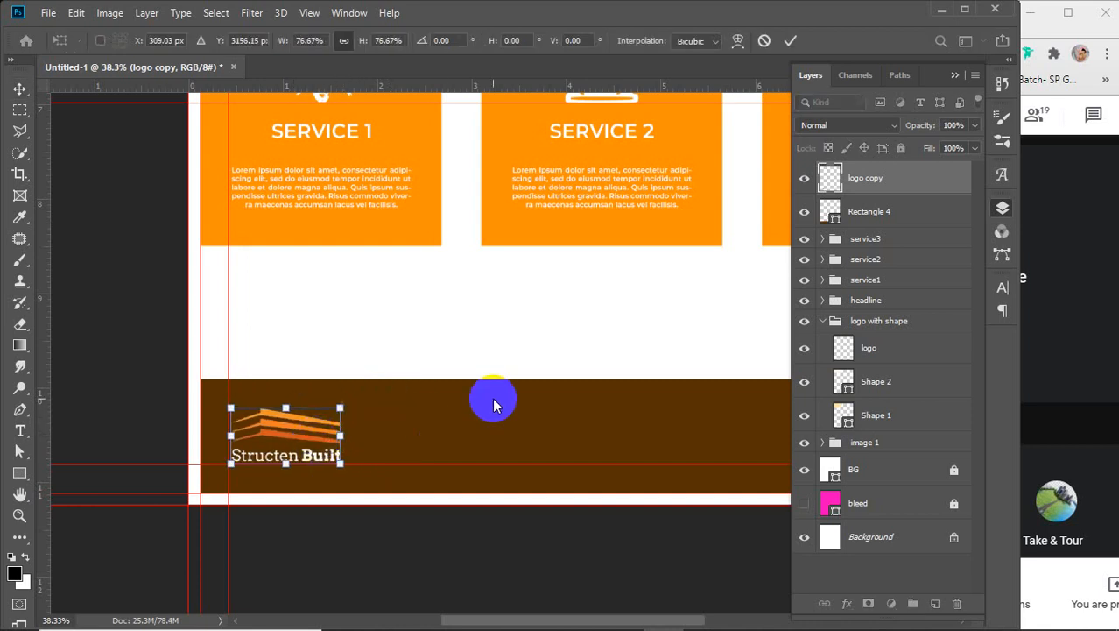
pyautogui.press('Down')
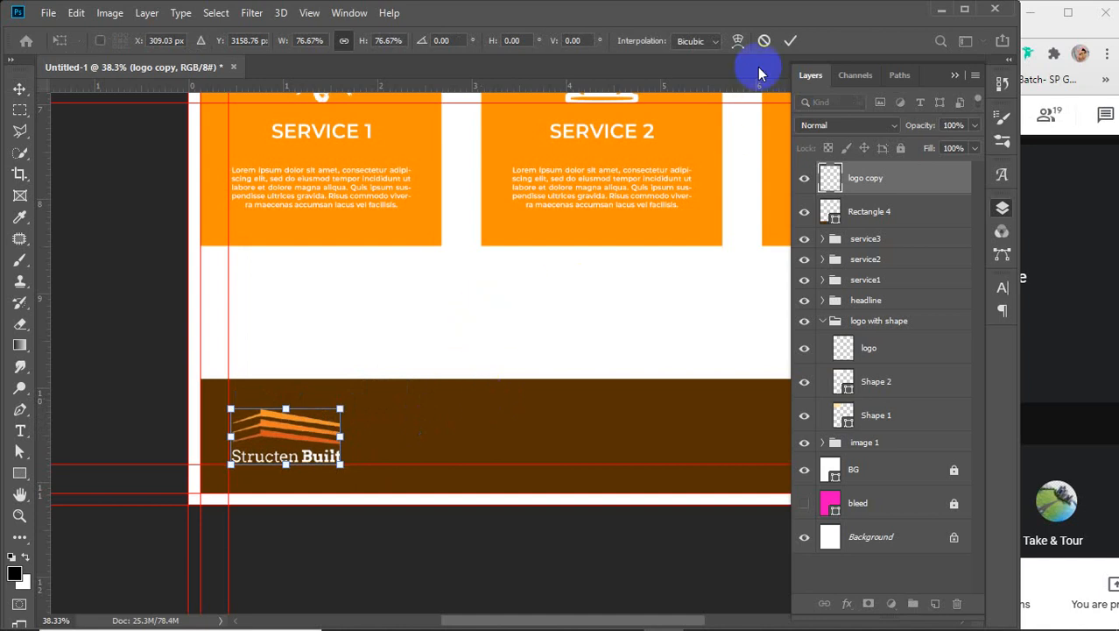
pyautogui.click(788, 40)
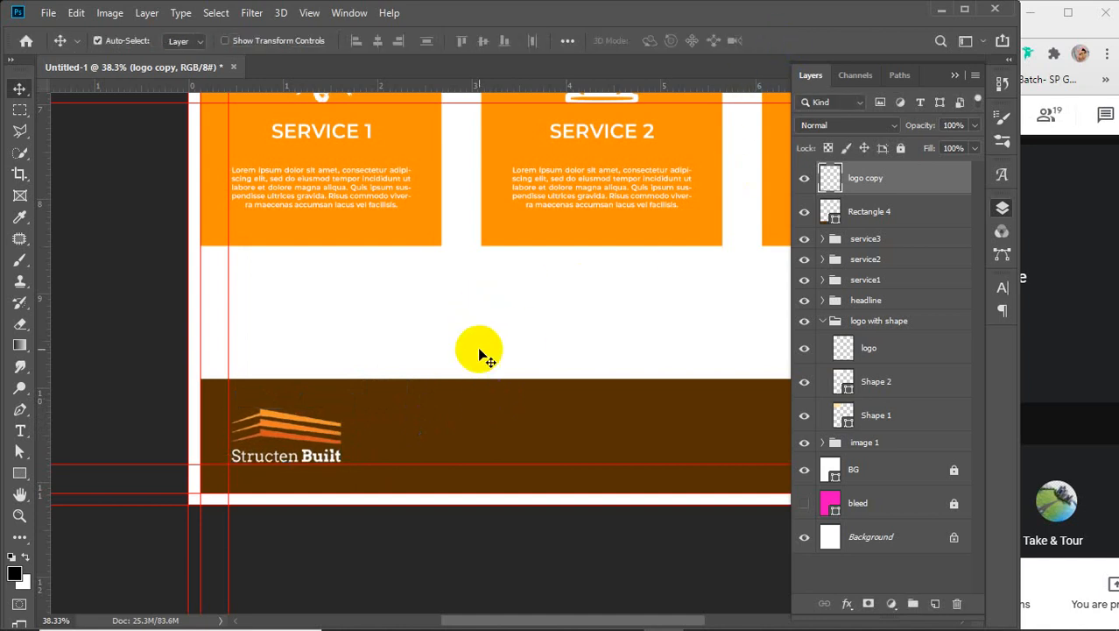
# - Draw a vertical white divider line, 2 px wide and about 261 px tall, beside the logo in the footer bar
pyautogui.scroll(-4, 479, 354)
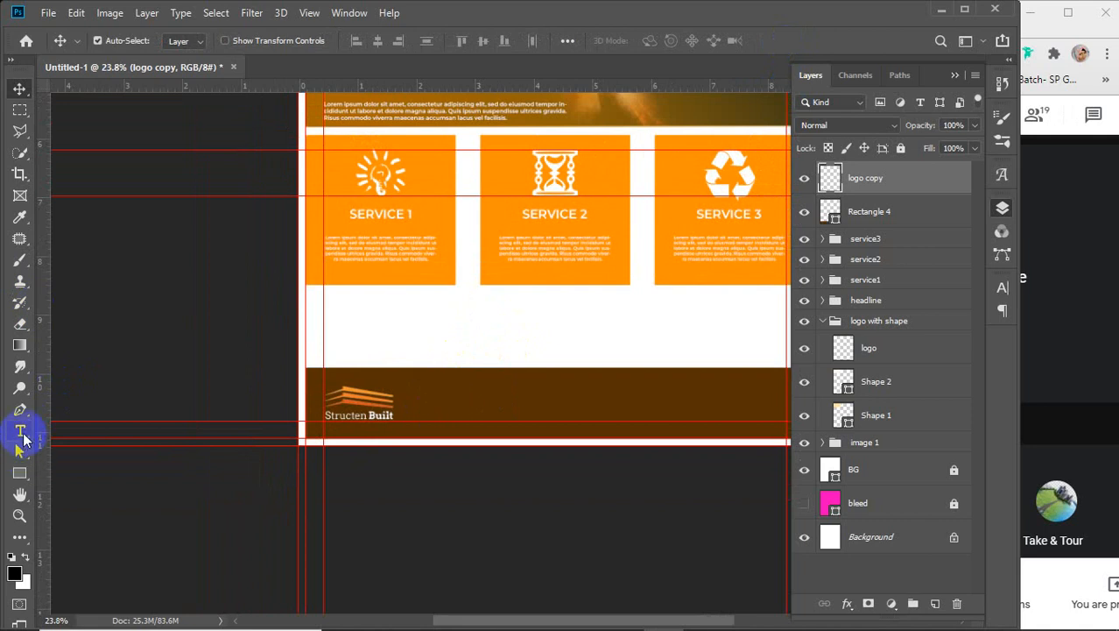
pyautogui.click(19, 473)
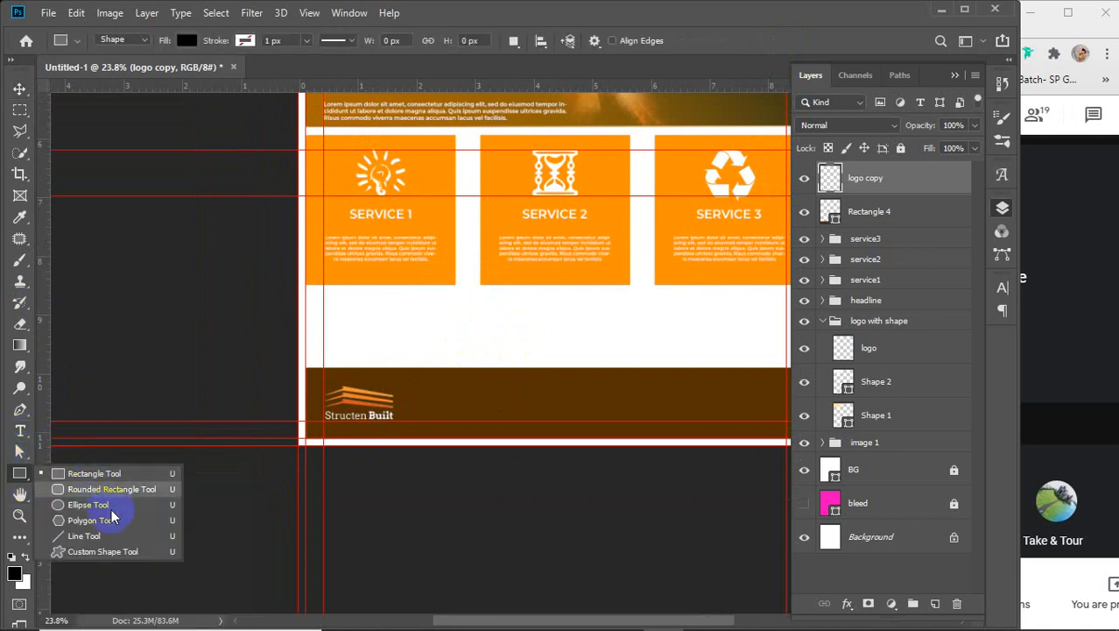
pyautogui.click(85, 536)
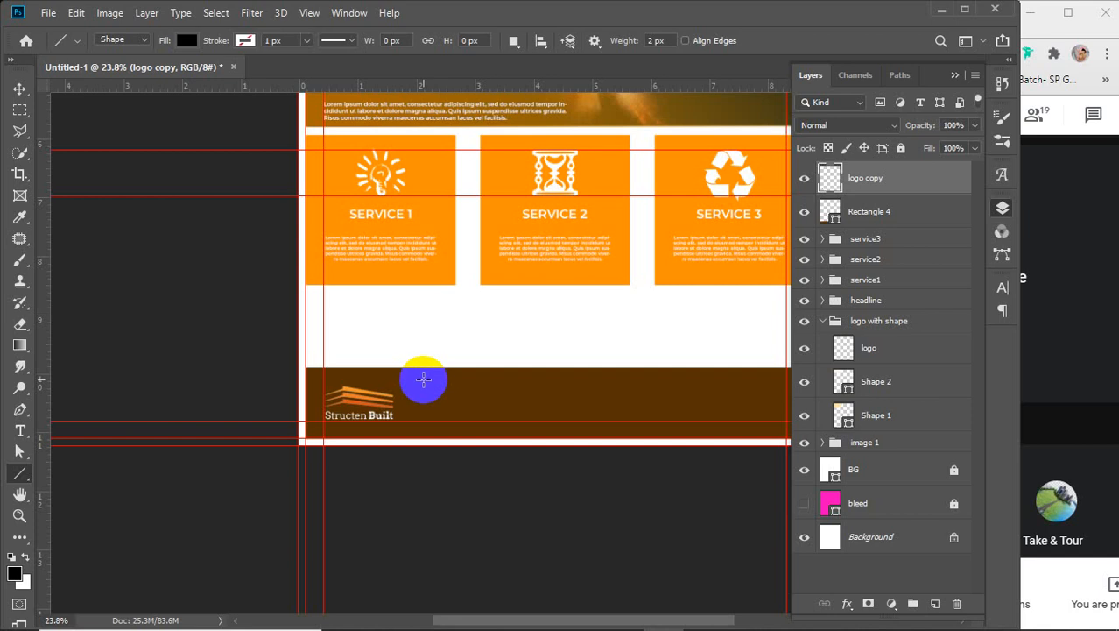
pyautogui.moveTo(423, 379); pyautogui.dragTo(423, 429)
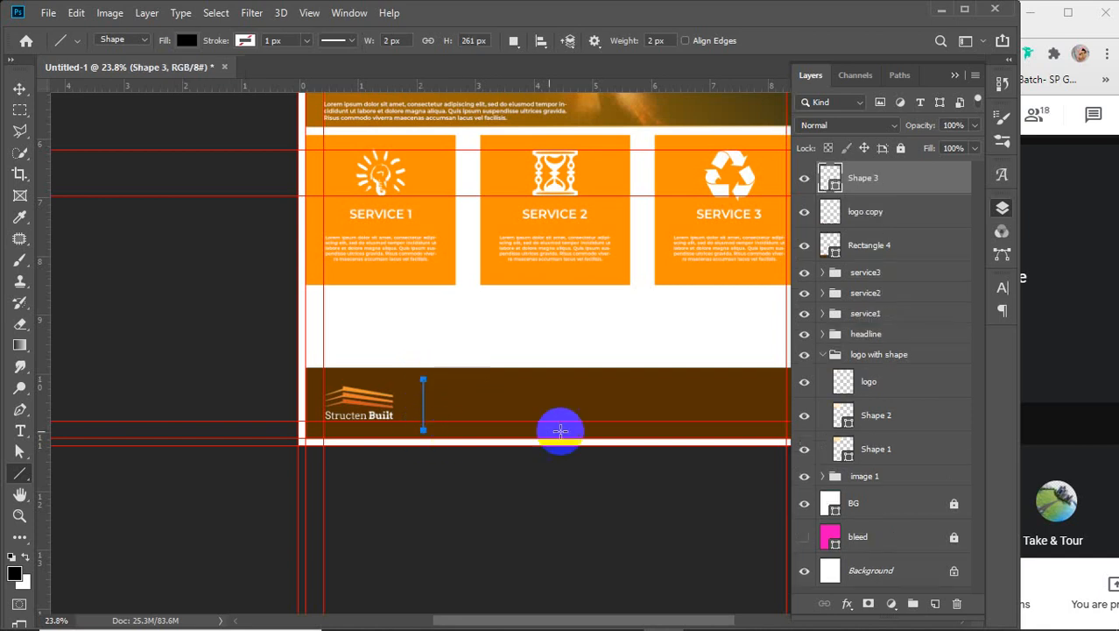
pyautogui.click(173, 40)
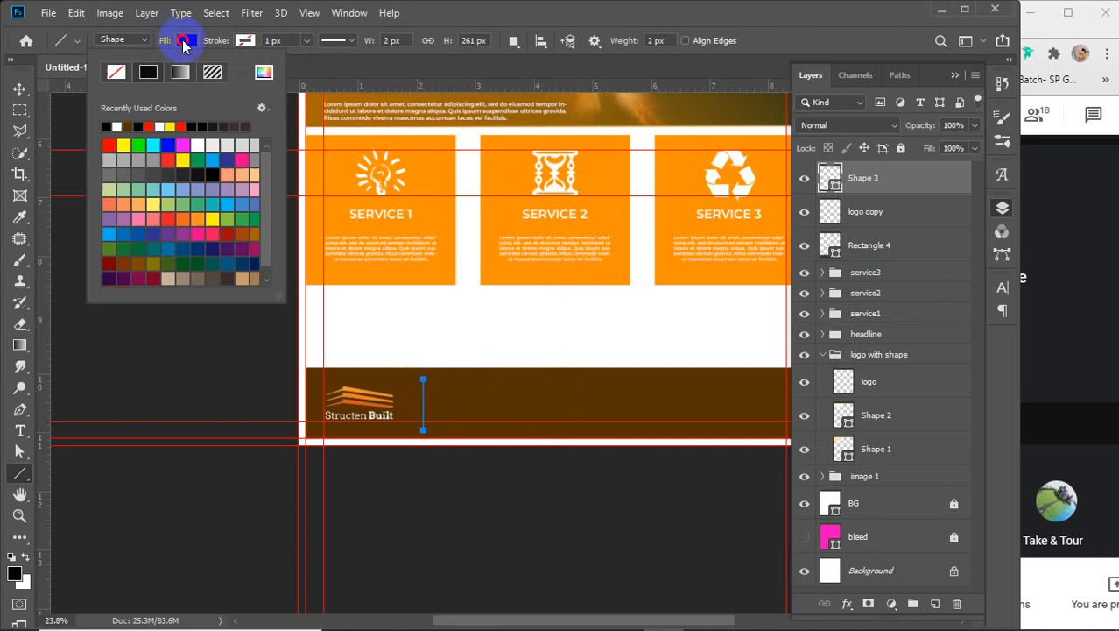
pyautogui.click(19, 90)
pyautogui.click(158, 292)
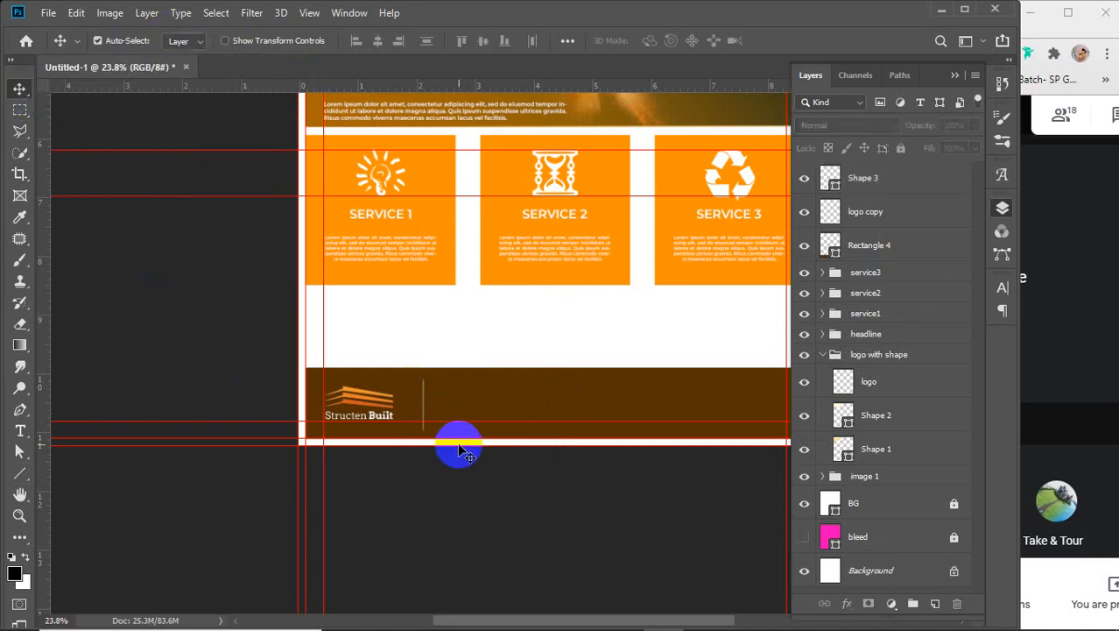
# - Duplicate the vertical divider line in the footer bar
pyautogui.scroll(3, 461, 448)
pyautogui.scroll(-3, 462, 448)
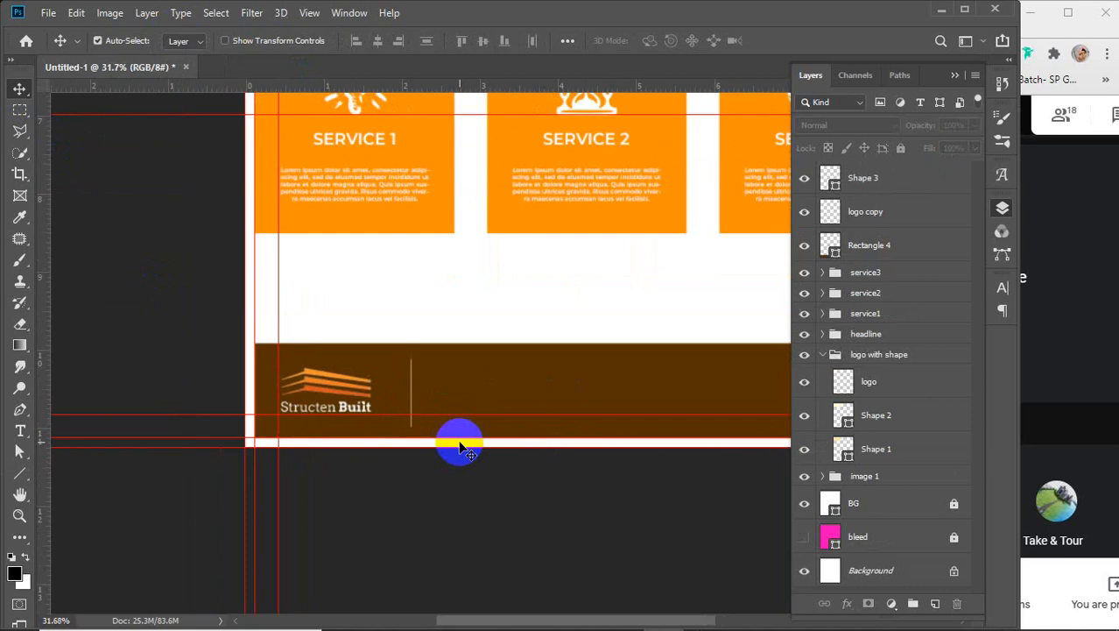
pyautogui.hscroll(3, 465, 506)
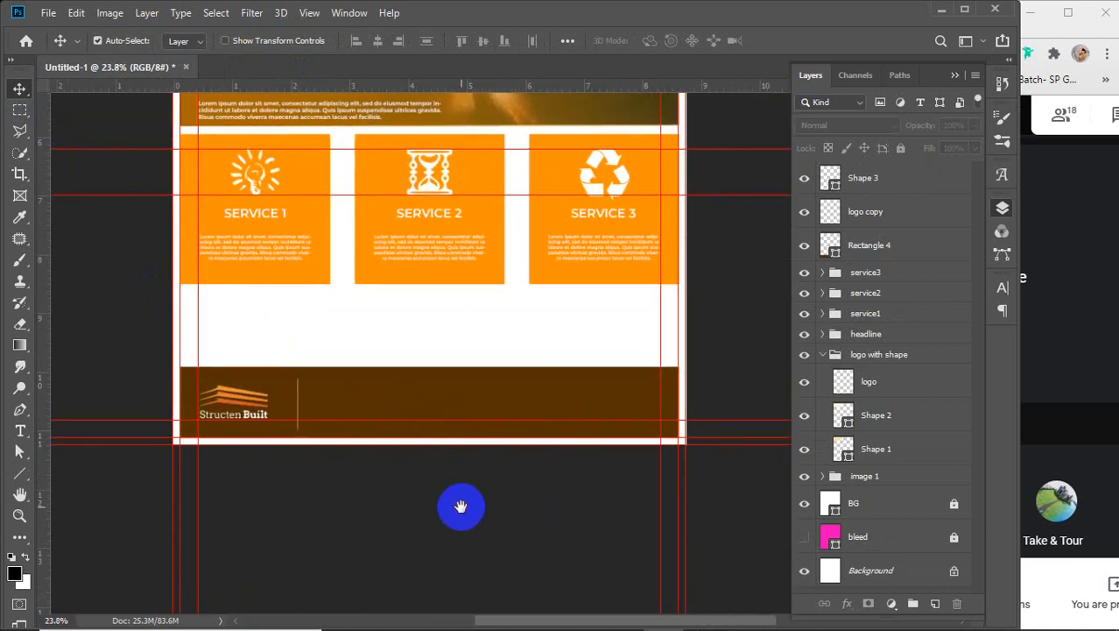
pyautogui.click(298, 409)
pyautogui.moveTo(299, 410); pyautogui.dragTo(182, 408)
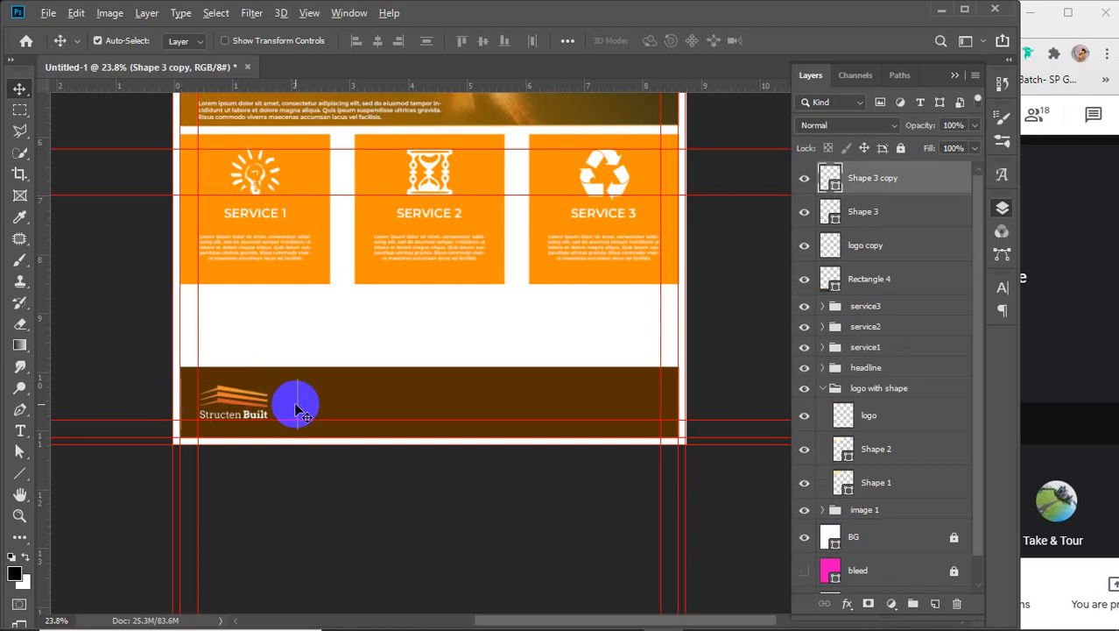
pyautogui.moveTo(298, 406); pyautogui.dragTo(396, 405)
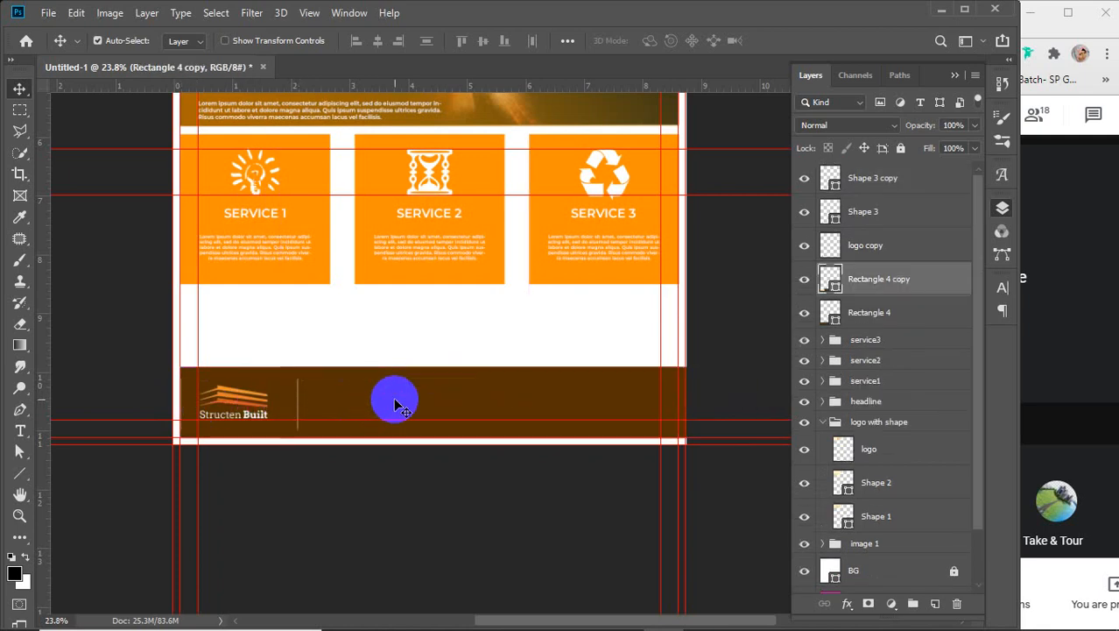
pyautogui.press('ctrl')
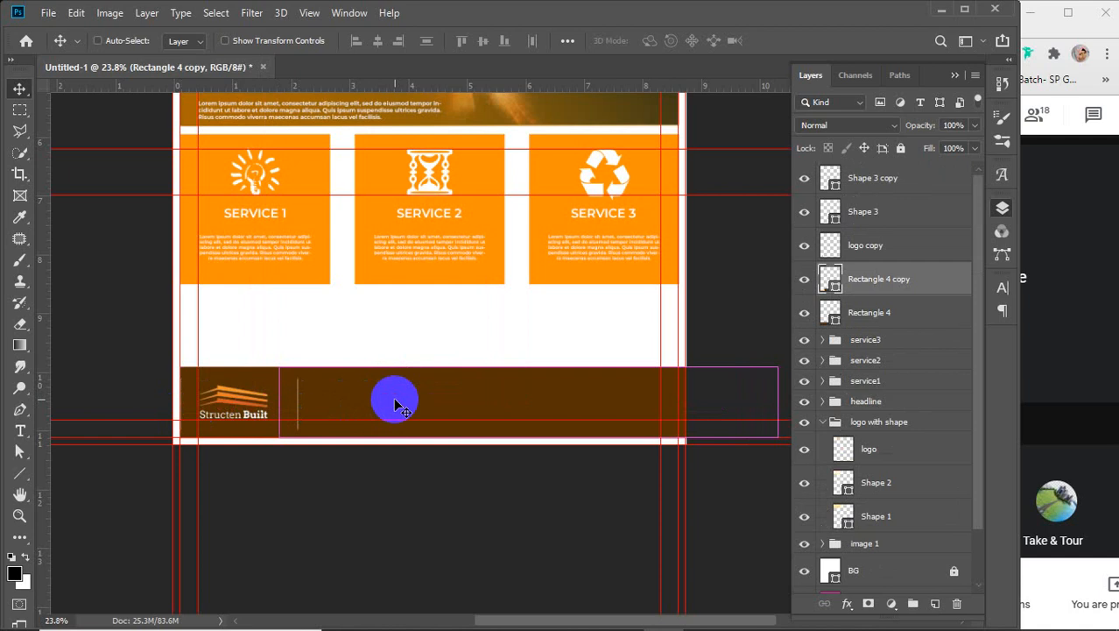
pyautogui.hotkey('ctrl', 'z')
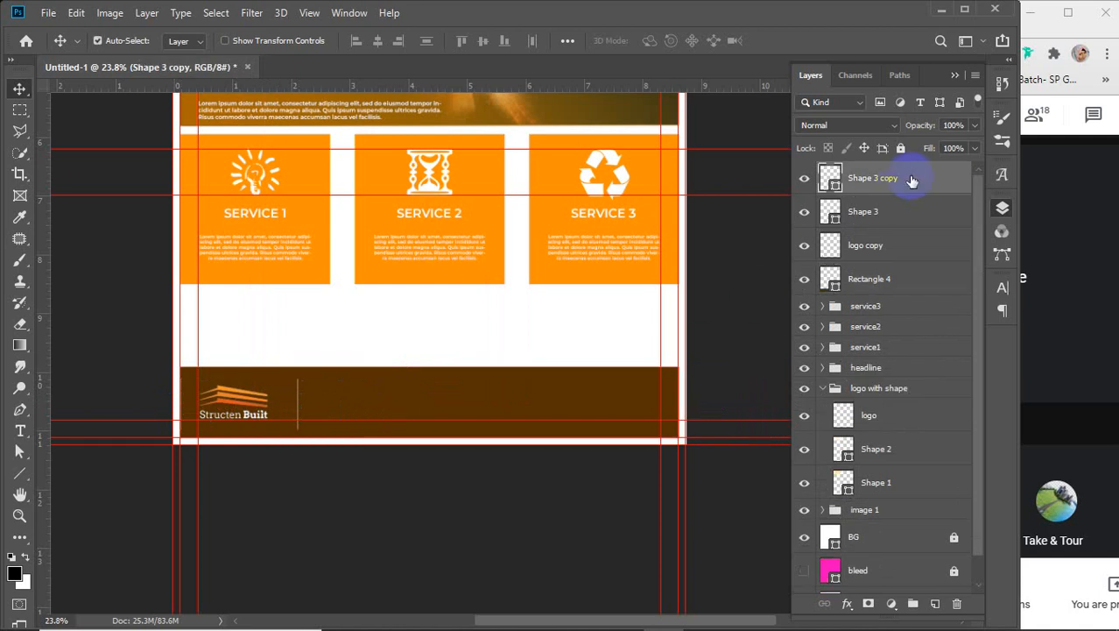
pyautogui.moveTo(297, 405); pyautogui.dragTo(403, 410)
pyautogui.hotkey('ctrl', 'z')
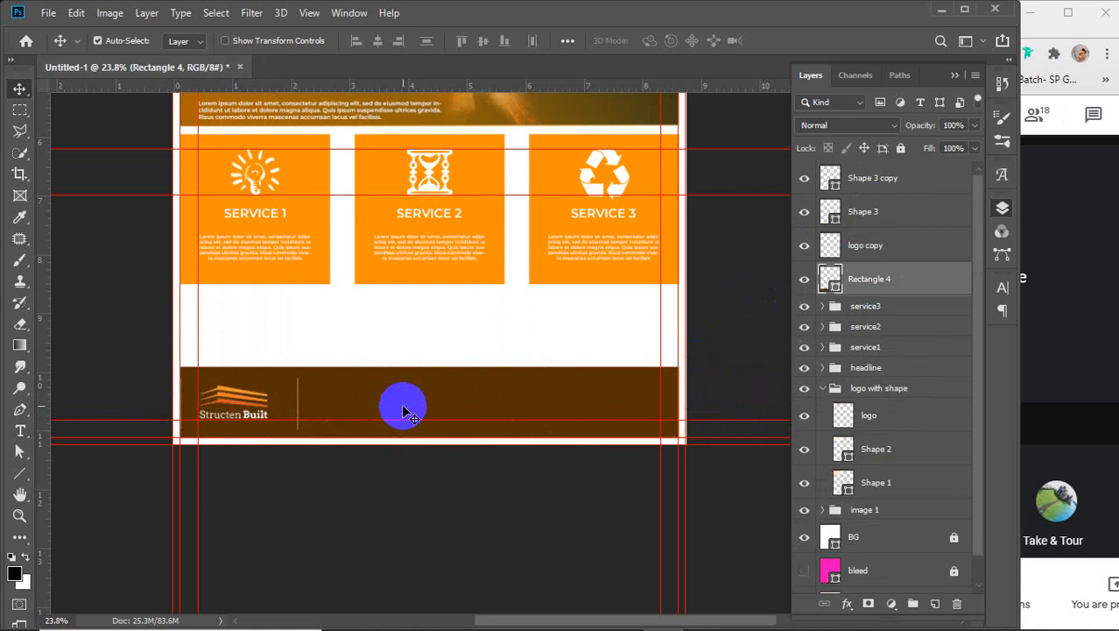
# - Try to make further duplicates of the vertical divider line in the footer bar
pyautogui.click(898, 178)
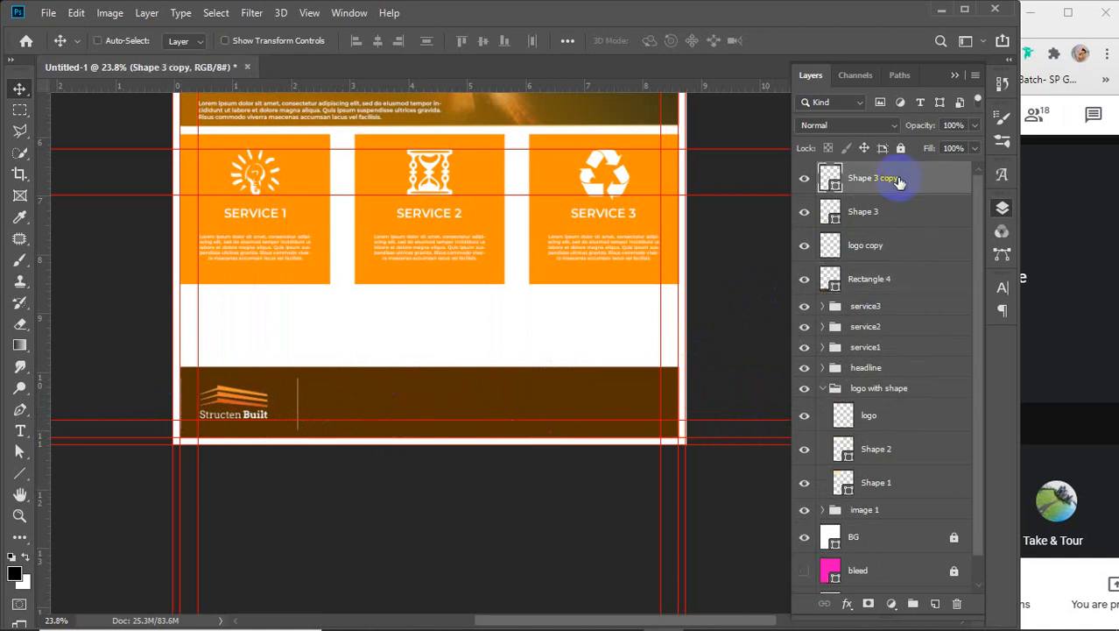
pyautogui.hotkey('ctrl', 'j')
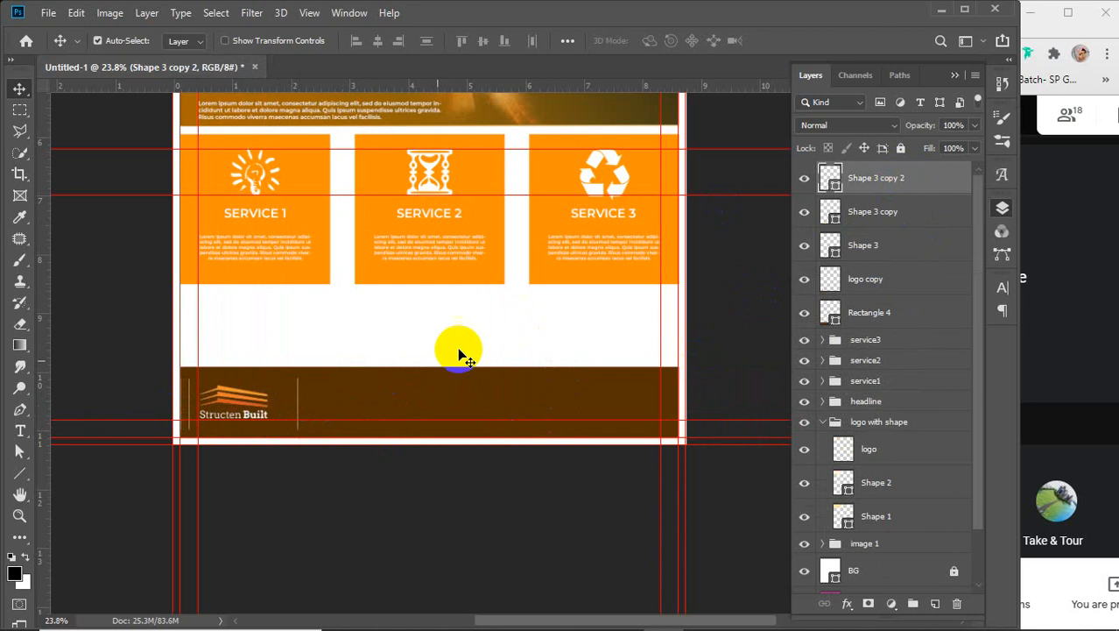
pyautogui.moveTo(192, 407); pyautogui.dragTo(483, 406)
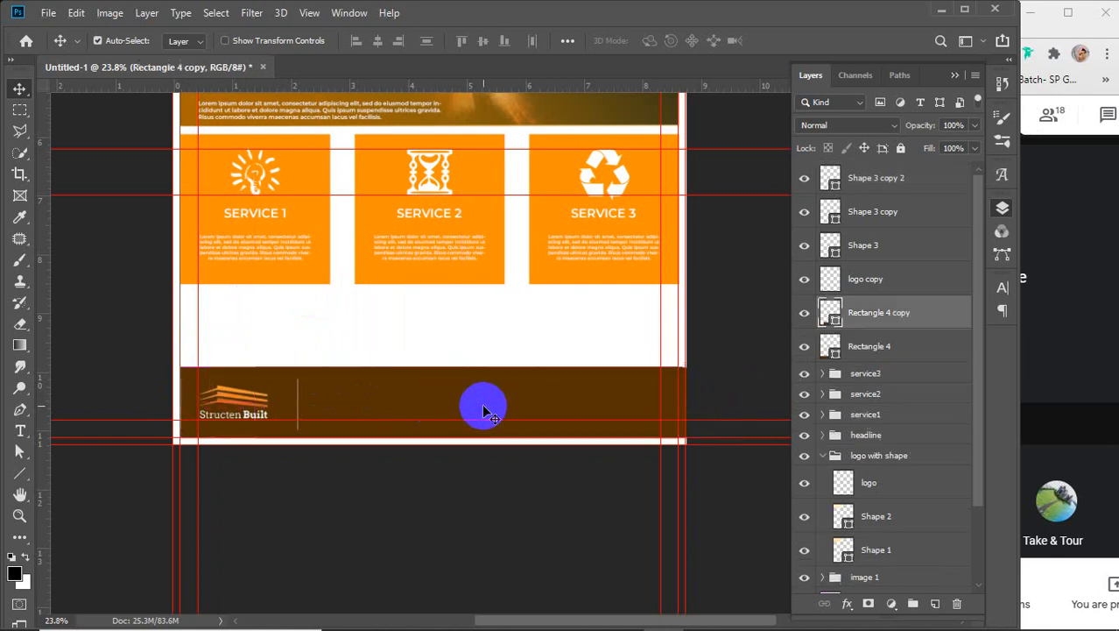
pyautogui.hotkey('ctrl', 'z')
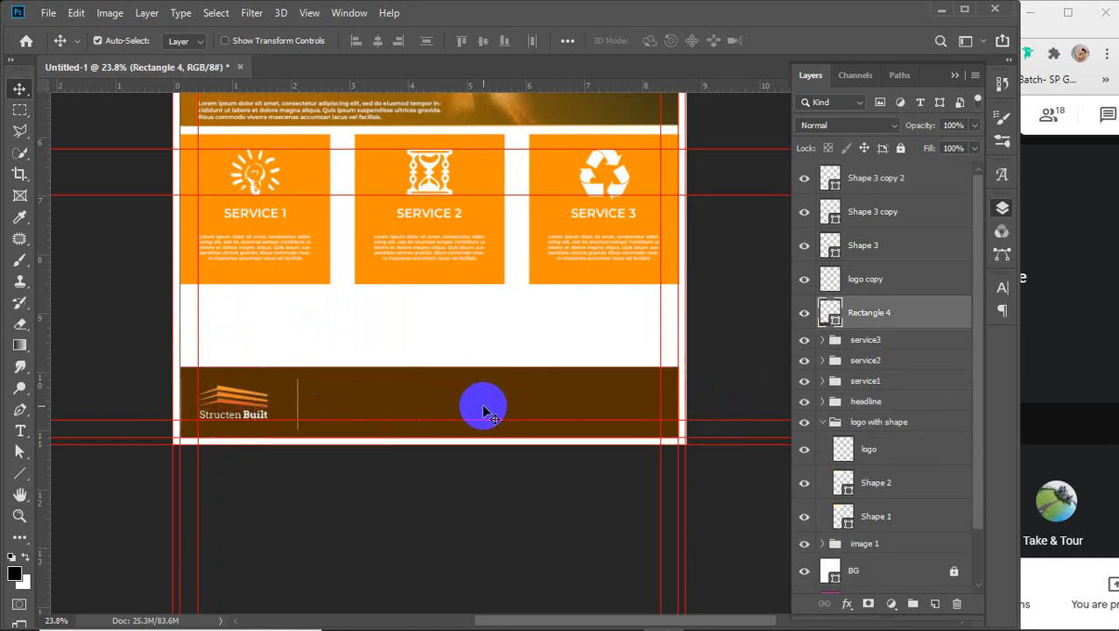
pyautogui.click(880, 178)
pyautogui.hotkey('ctrl', 'j')
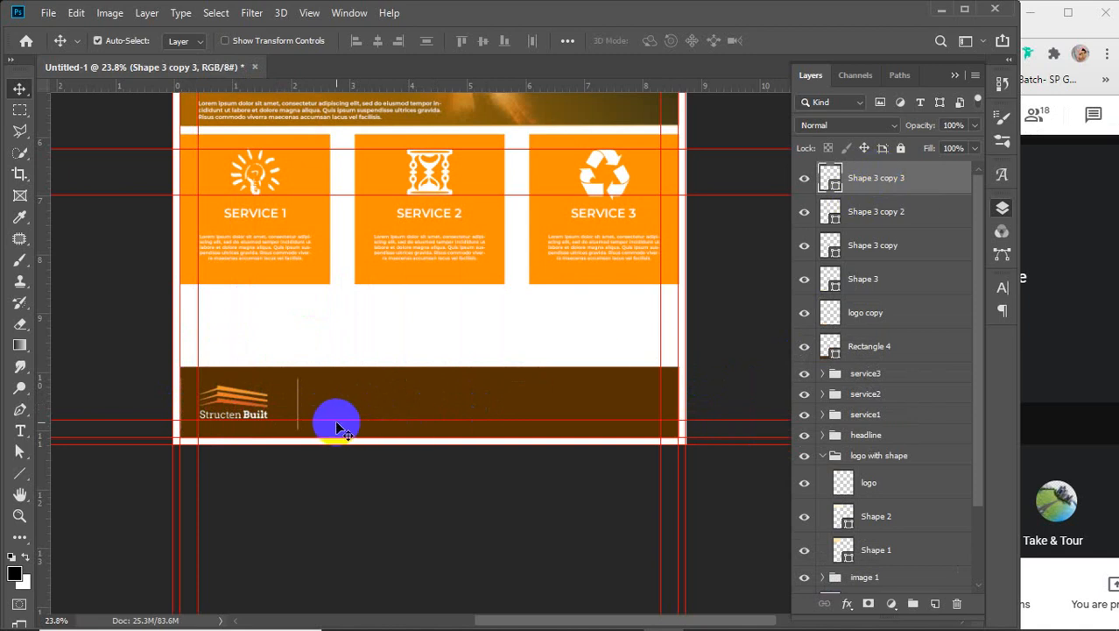
# - Delete all duplicate divider line layers, leaving only the original Shape 3 line beside the logo
pyautogui.click(806, 214)
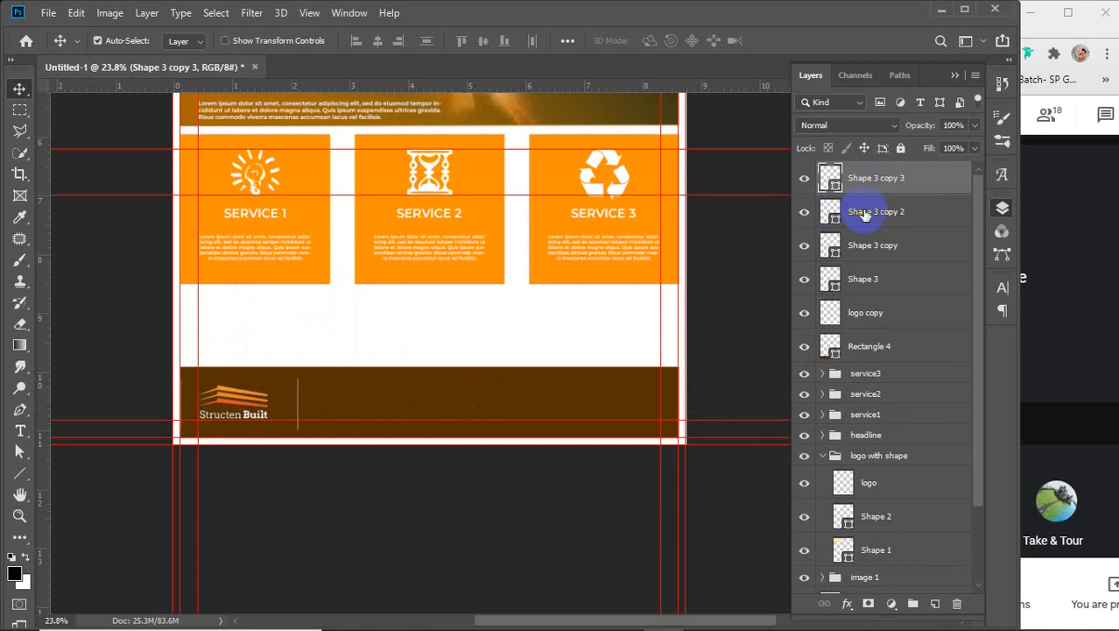
pyautogui.press('Delete')
pyautogui.press('Delete')
pyautogui.press('Delete')
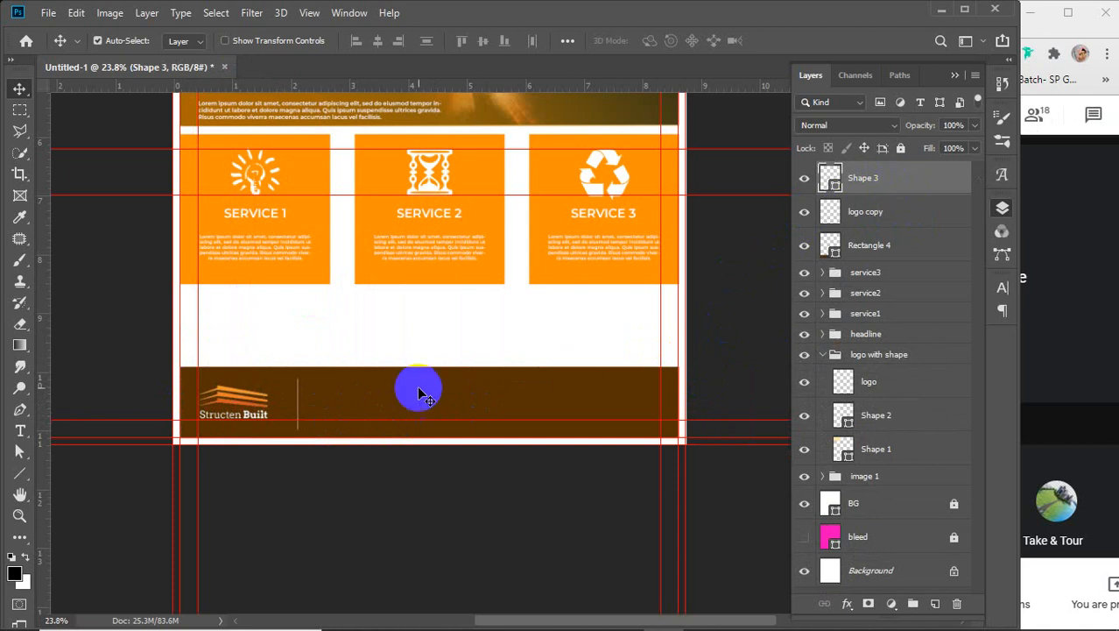
# - Check the layers behind the footer by temporarily hiding and restoring Rectangle 4 and the Background
pyautogui.click(298, 403)
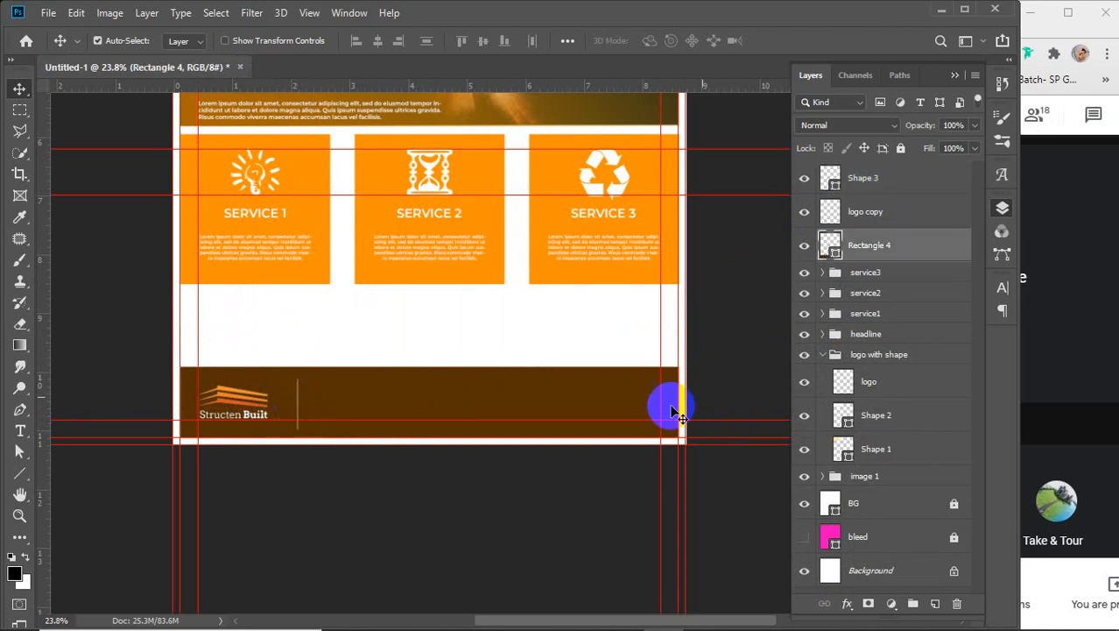
pyautogui.click(803, 246)
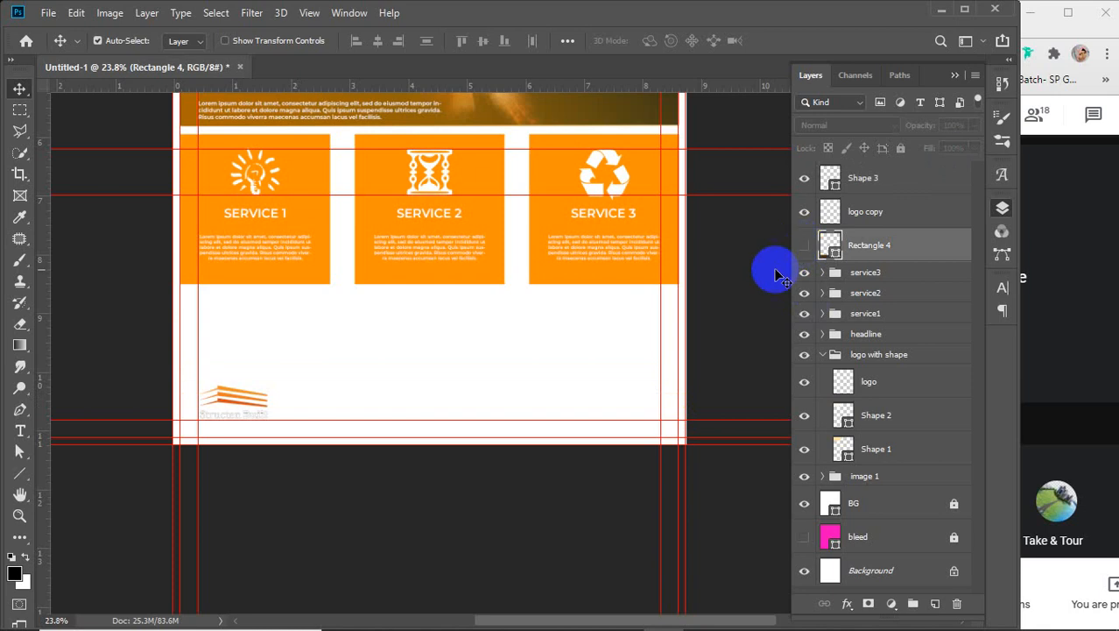
pyautogui.click(804, 571)
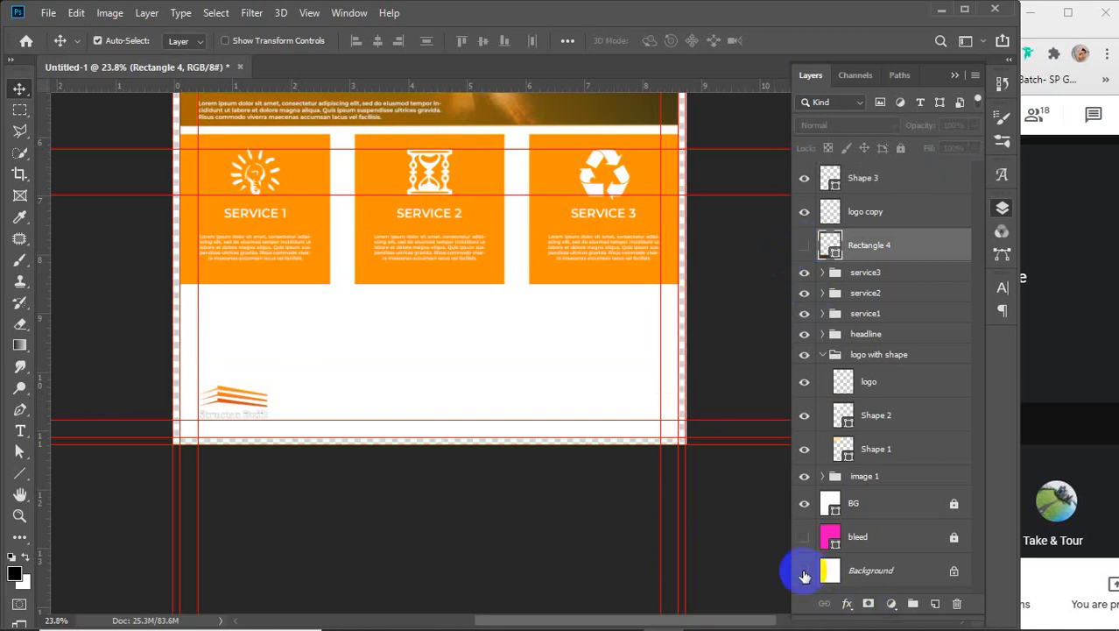
pyautogui.click(804, 571)
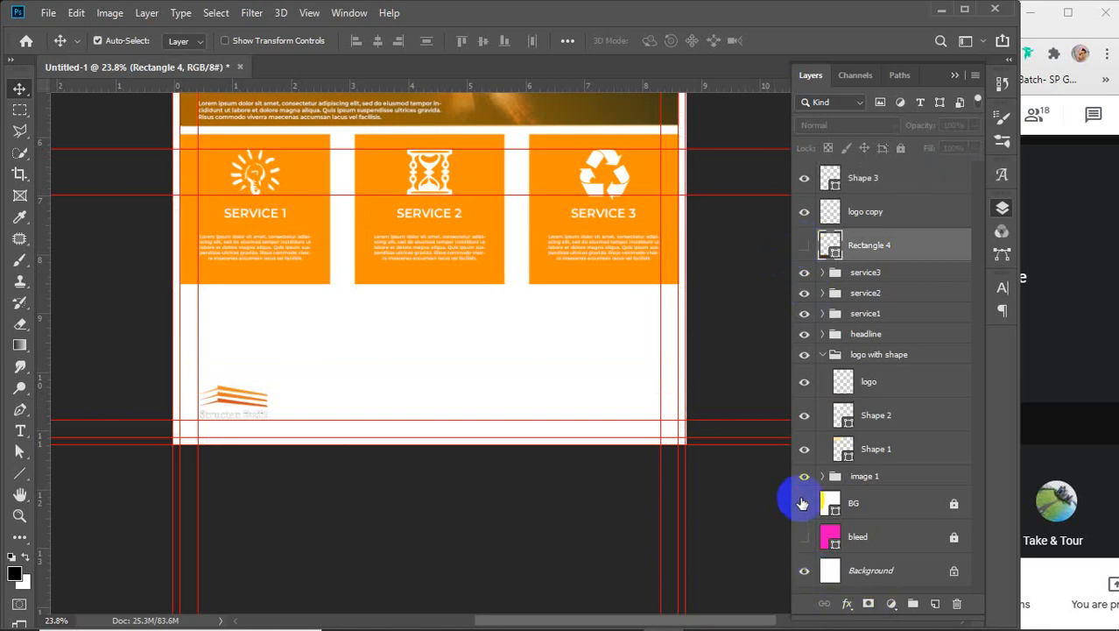
pyautogui.click(804, 245)
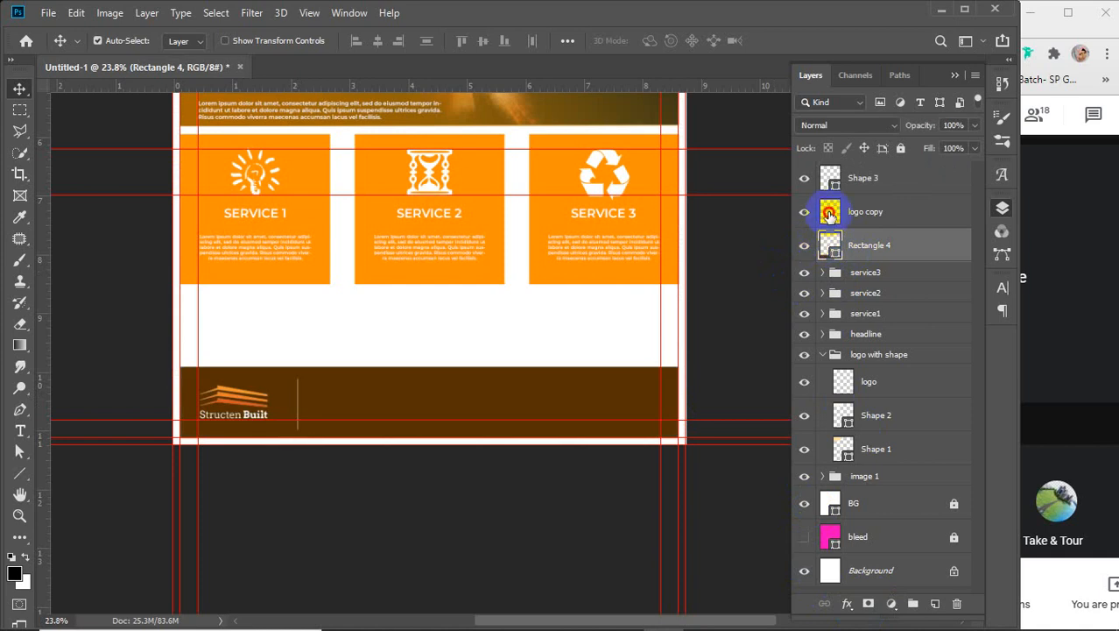
# - Recolour the Shape 3 divider line to yellow, hex ffde00
pyautogui.click(829, 212)
pyautogui.click(830, 178)
pyautogui.doubleClick(831, 178)
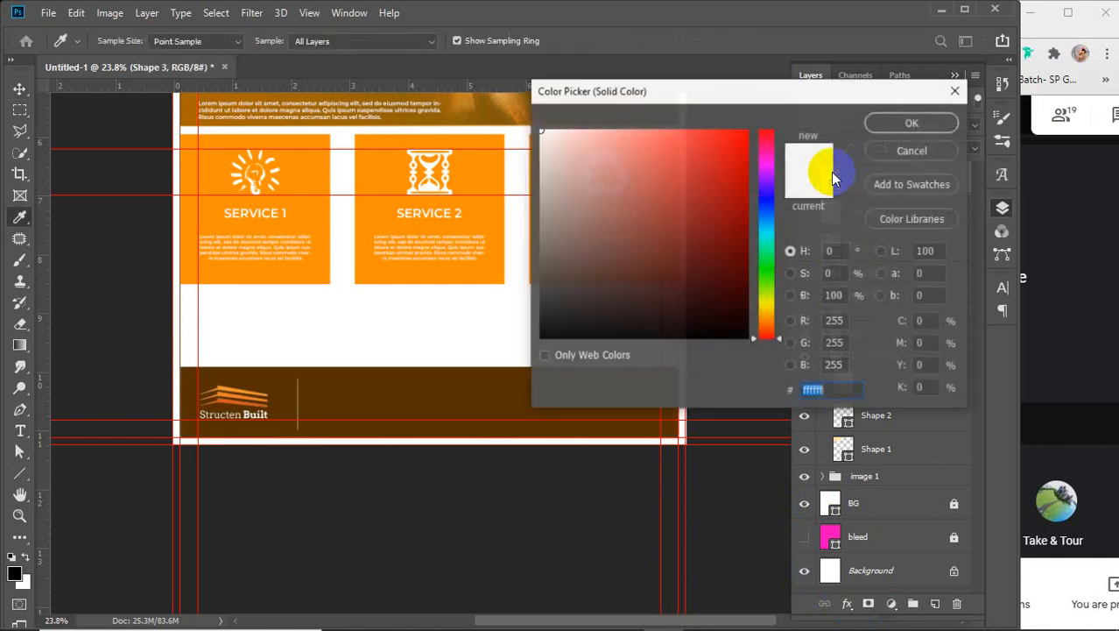
pyautogui.moveTo(626, 153); pyautogui.dragTo(764, 109)
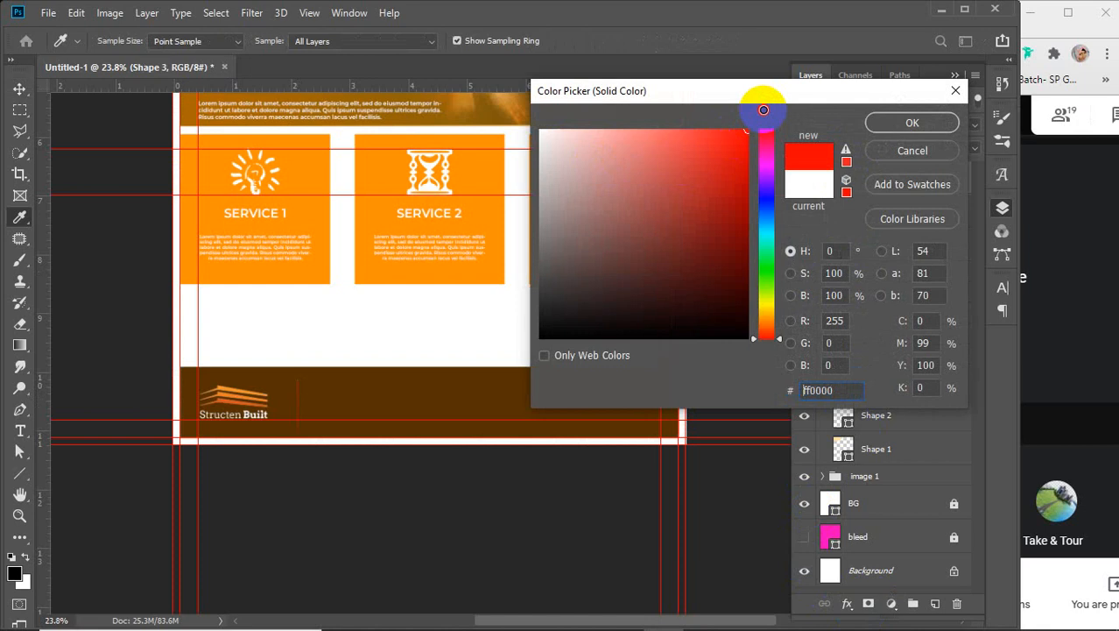
pyautogui.click(764, 308)
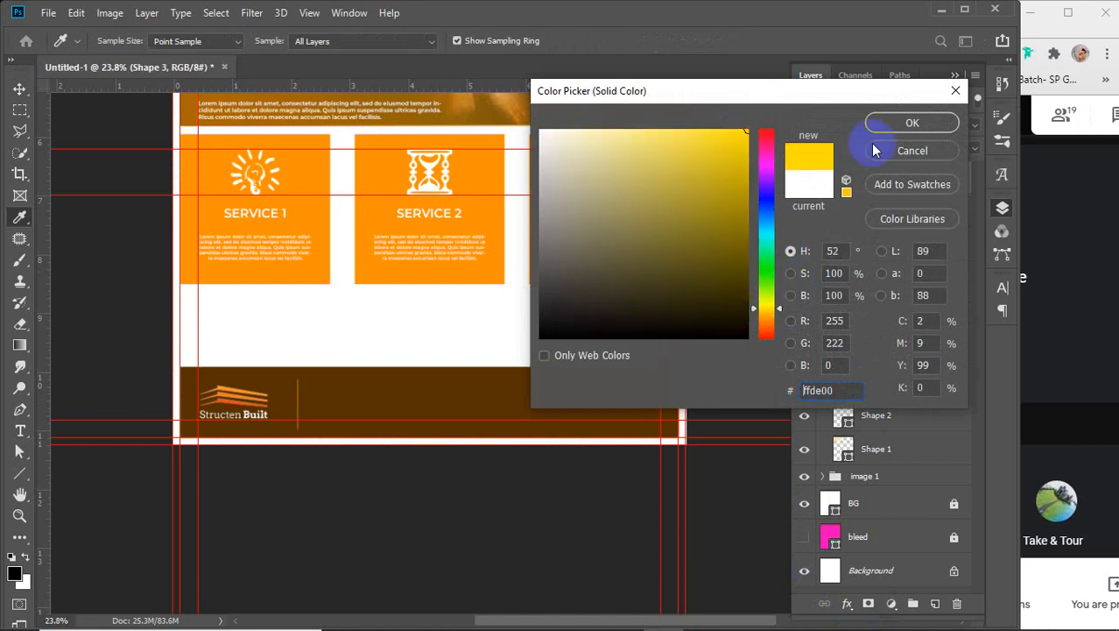
pyautogui.click(887, 127)
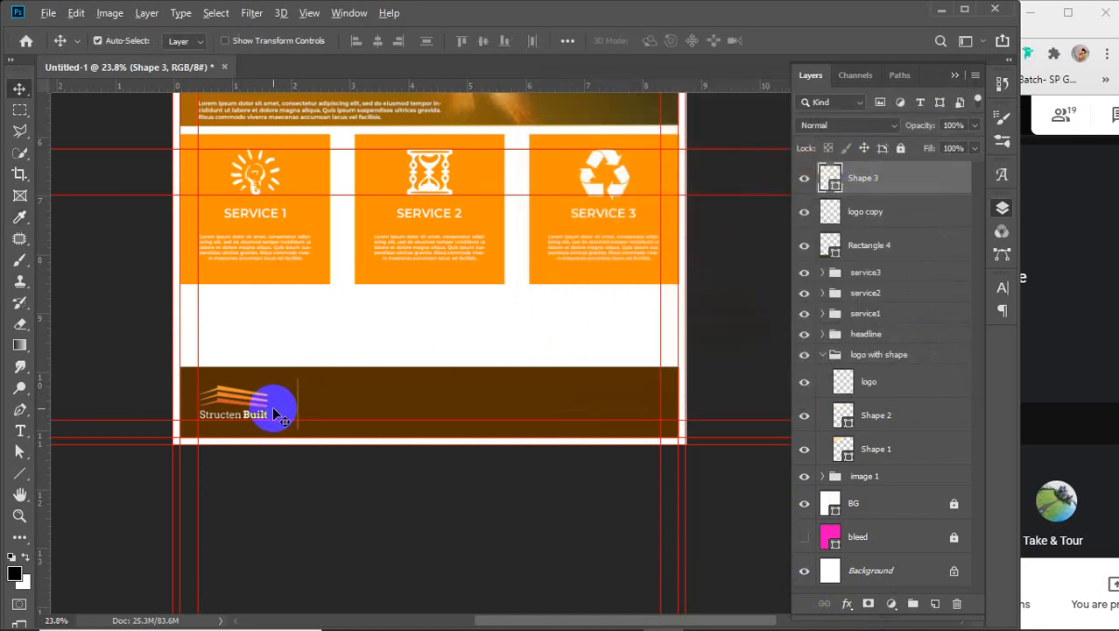
# - Move the yellow divider line to the left edge of the brown footer bar
pyautogui.scroll(4, 275, 408)
pyautogui.scroll(3, 284, 411)
pyautogui.moveTo(308, 402); pyautogui.dragTo(554, 422)
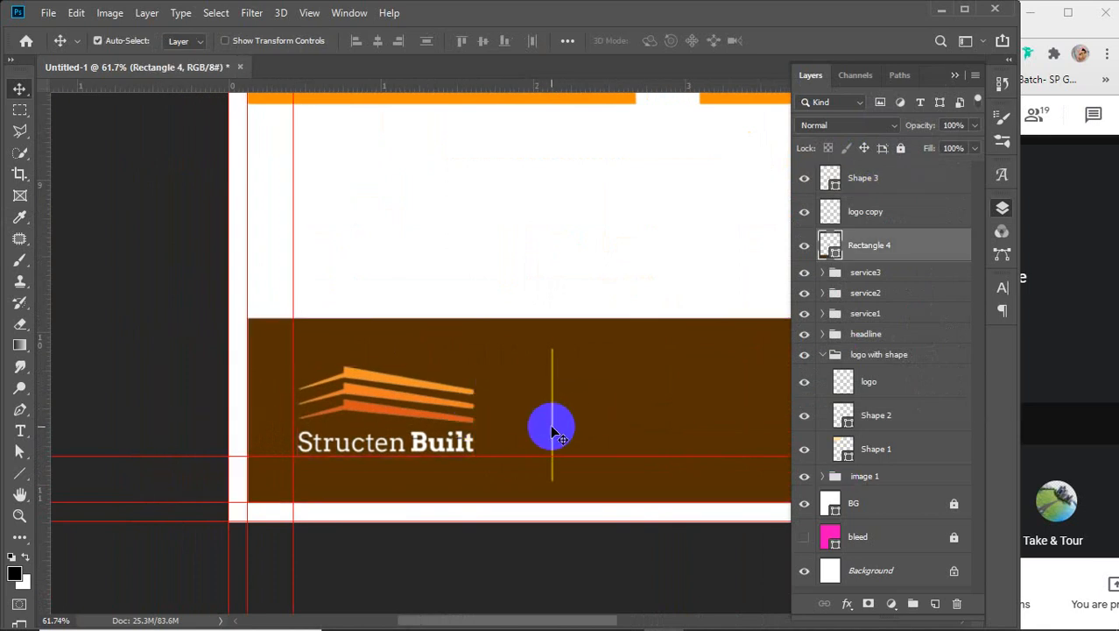
pyautogui.click(553, 431)
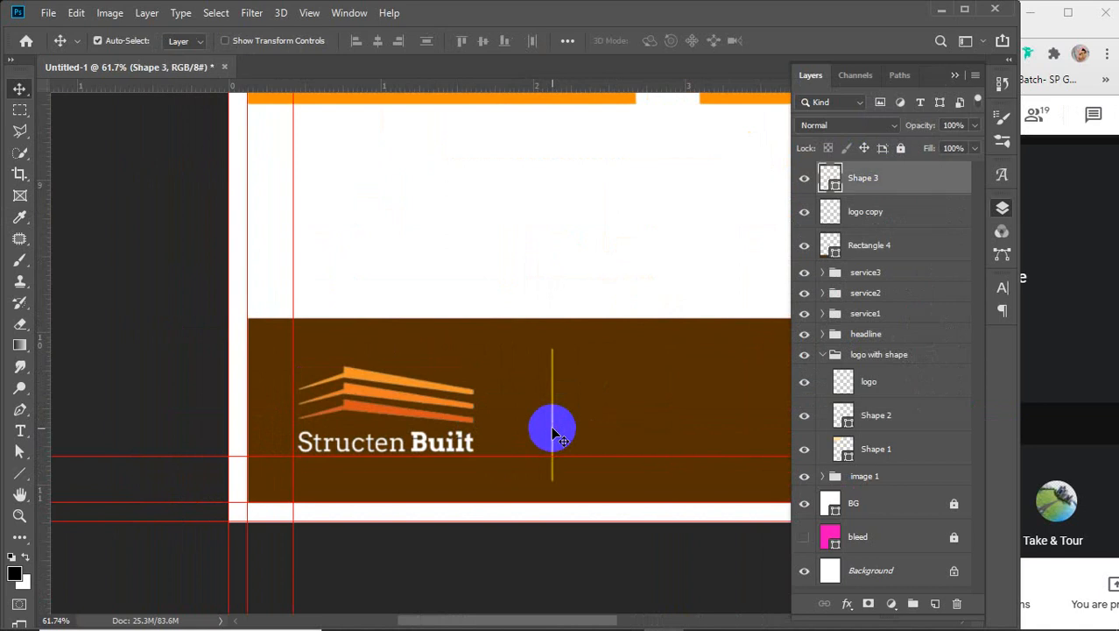
pyautogui.moveTo(553, 431); pyautogui.dragTo(252, 424)
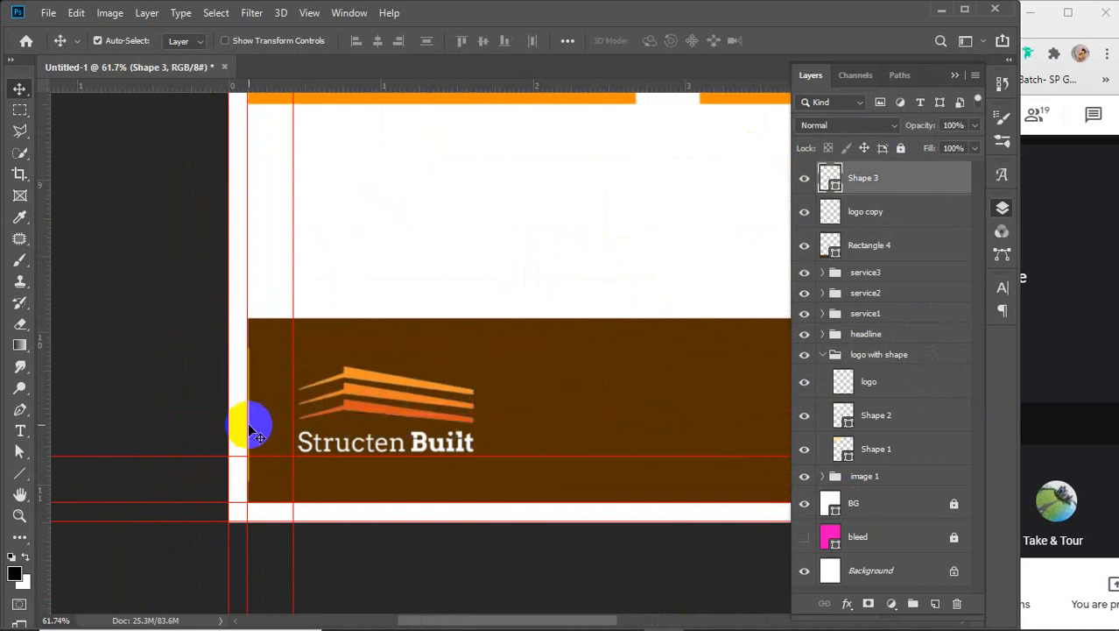
# - Create five copies of the yellow divider line across the footer bar, undoing any accidental duplicate of the brown rectangle
pyautogui.moveTo(249, 428); pyautogui.dragTo(707, 434)
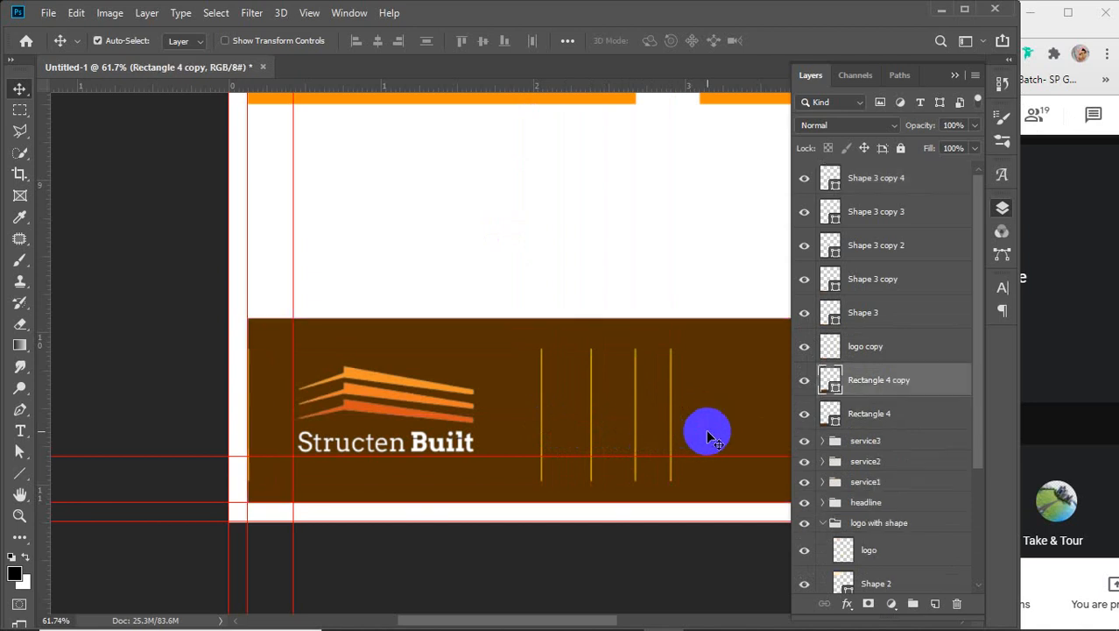
pyautogui.hotkey('ctrl', 'z')
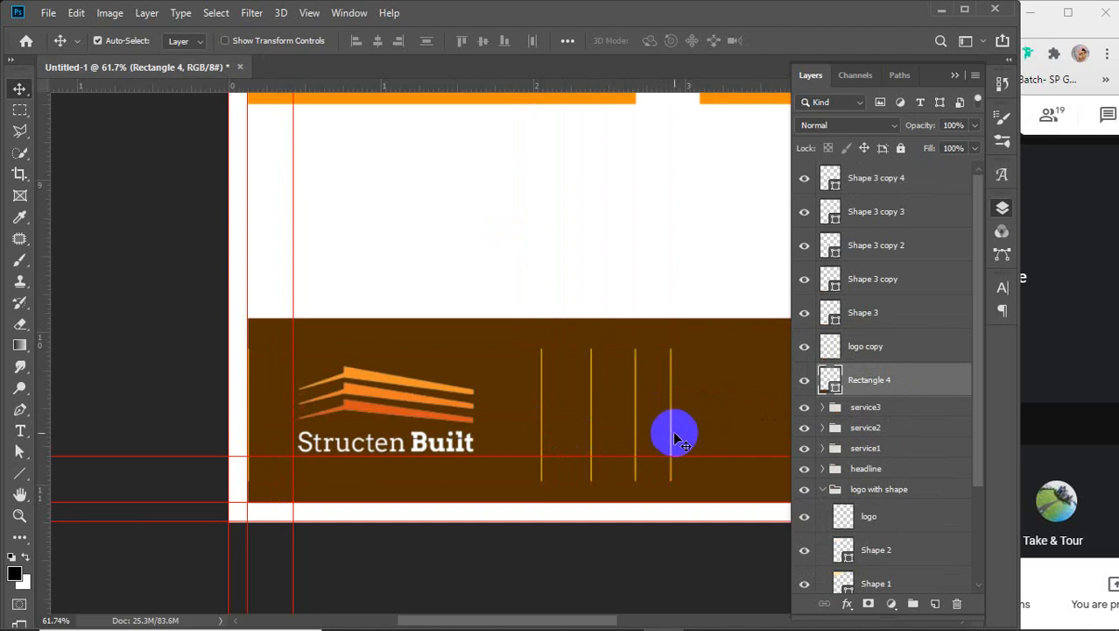
pyautogui.click(672, 440)
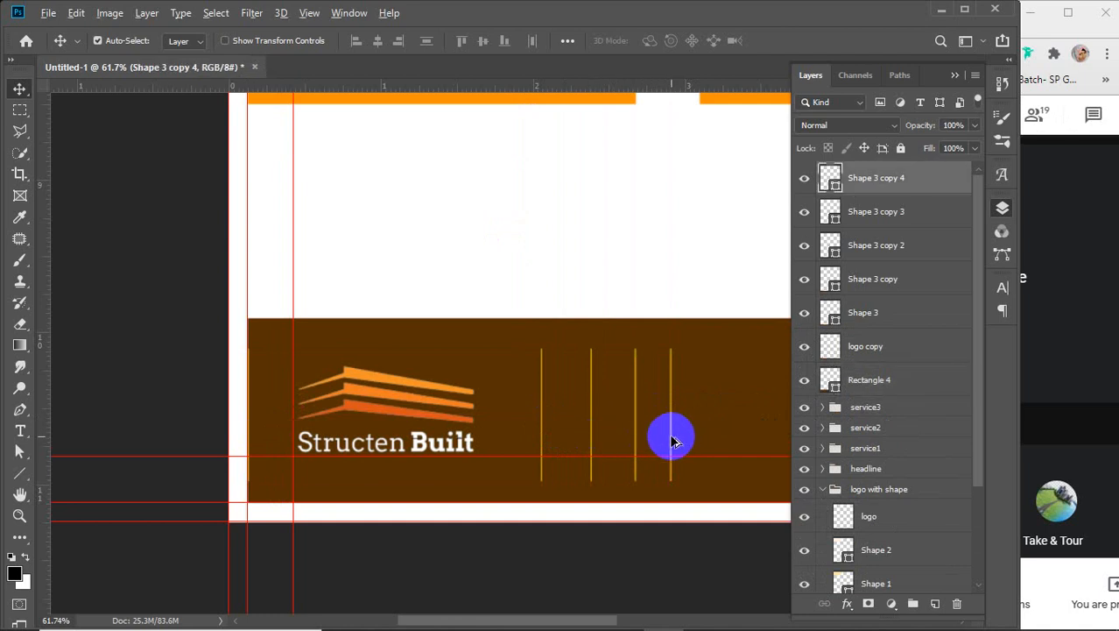
pyautogui.moveTo(672, 440); pyautogui.dragTo(350, 379)
pyautogui.scroll(-1, 712, 444)
pyautogui.scroll(-1, 712, 443)
pyautogui.hotkey('ctrl', 'z')
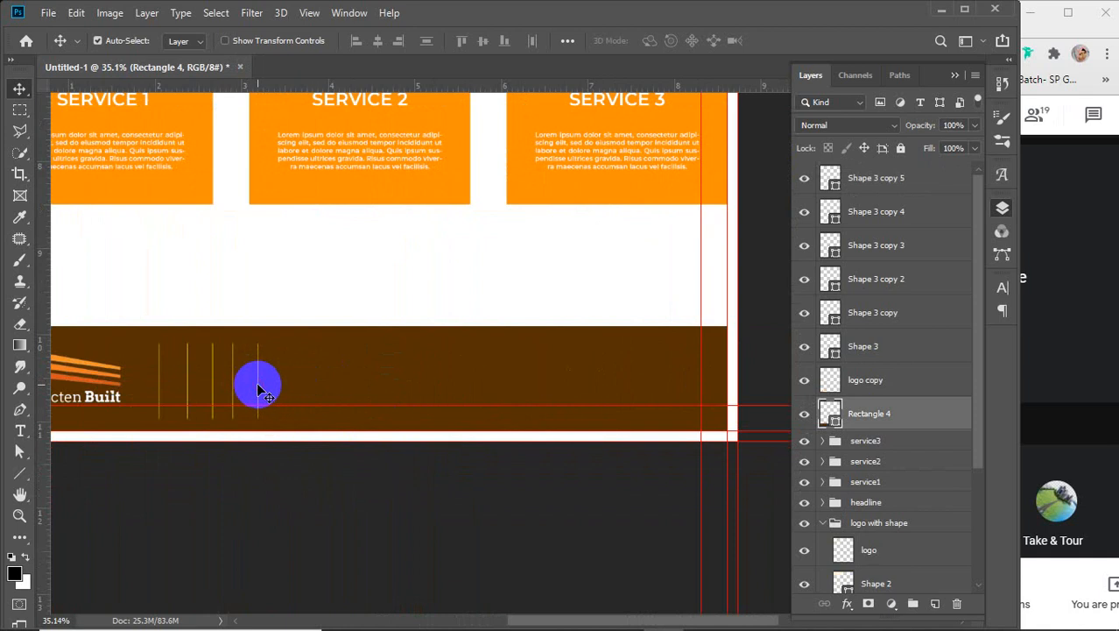
# - Move the last divider copy to the footer's right edge and distribute all six lines with equal horizontal spacing
pyautogui.click(259, 391)
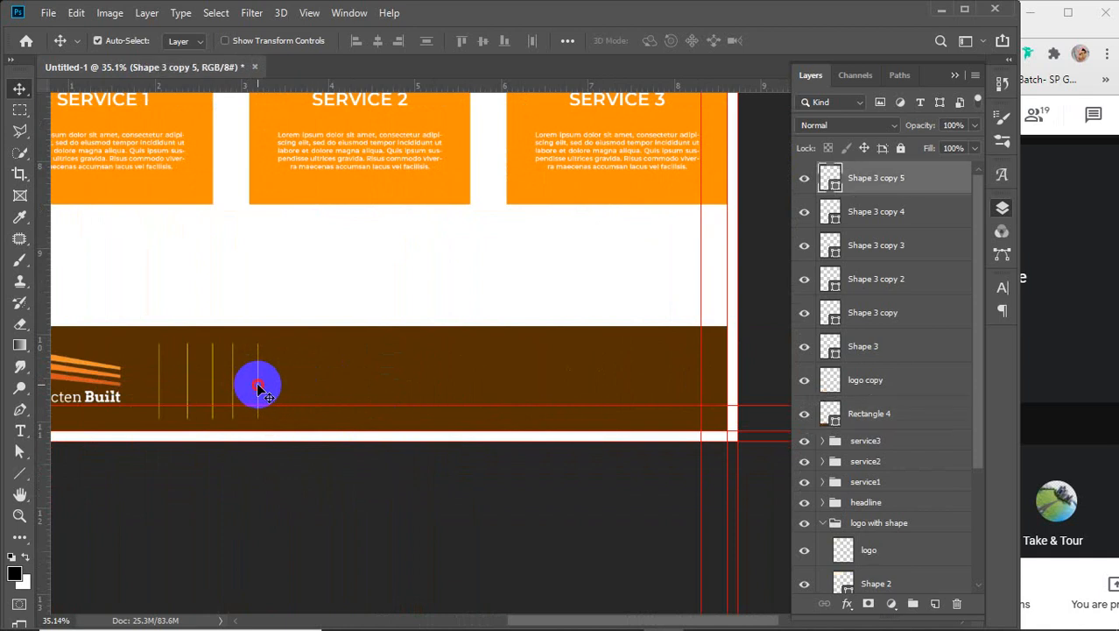
pyautogui.moveTo(259, 391); pyautogui.dragTo(724, 401)
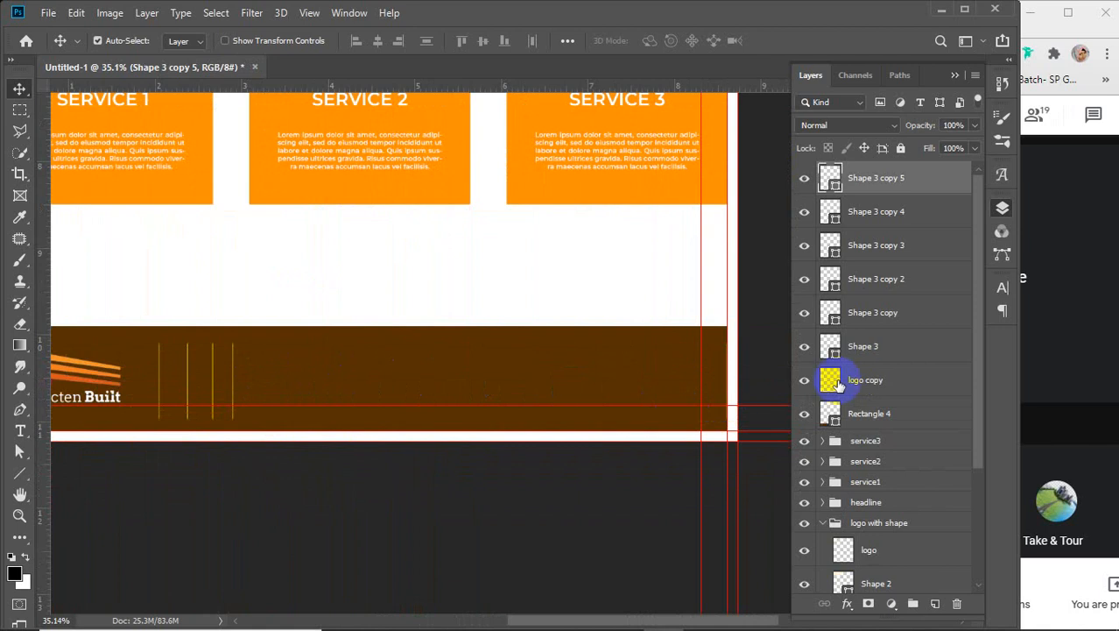
pyautogui.keyDown('shift'); pyautogui.click(892, 350); pyautogui.keyUp('shift')
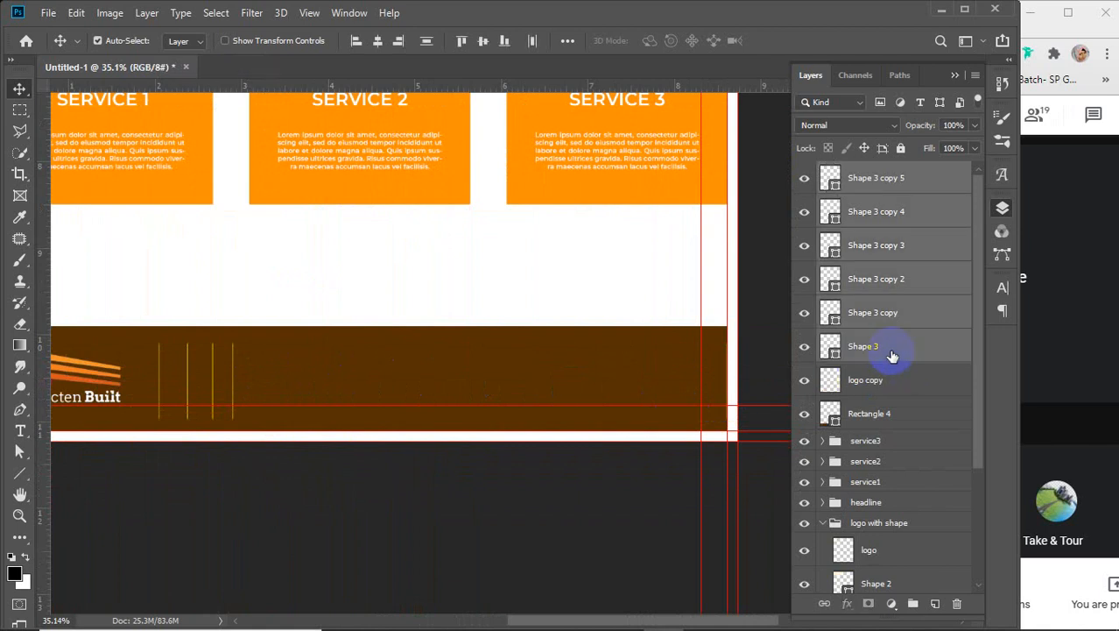
pyautogui.click(568, 41)
pyautogui.click(517, 190)
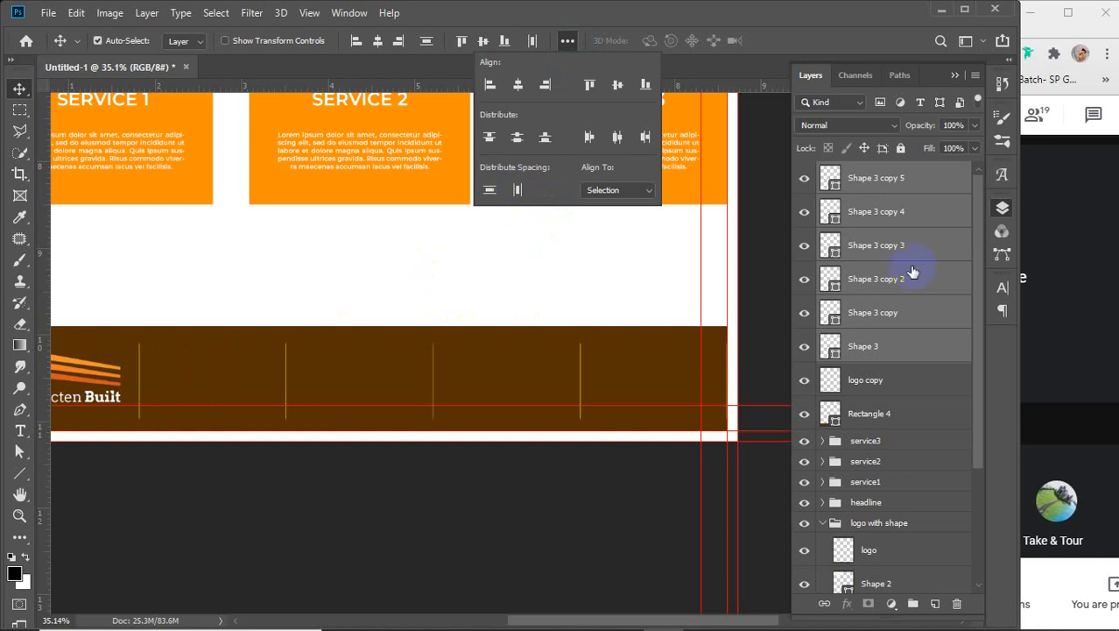
pyautogui.click(674, 112)
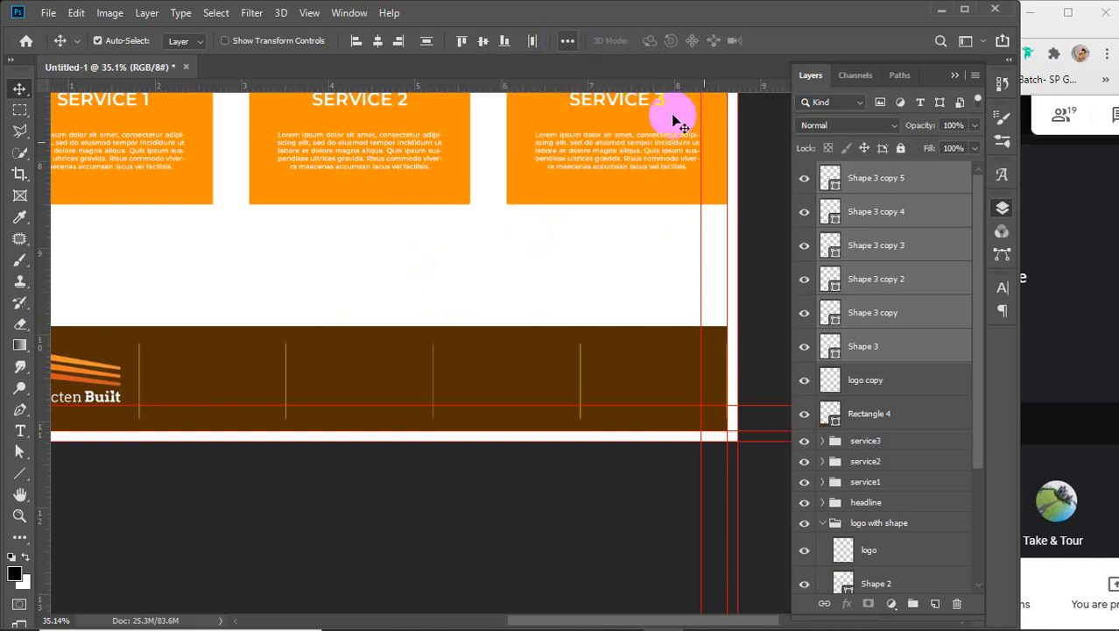
# - Delete the two outermost divider lines at the footer's left and right edges, Shape 3 and Shape 3 copy 5
pyautogui.click(911, 343)
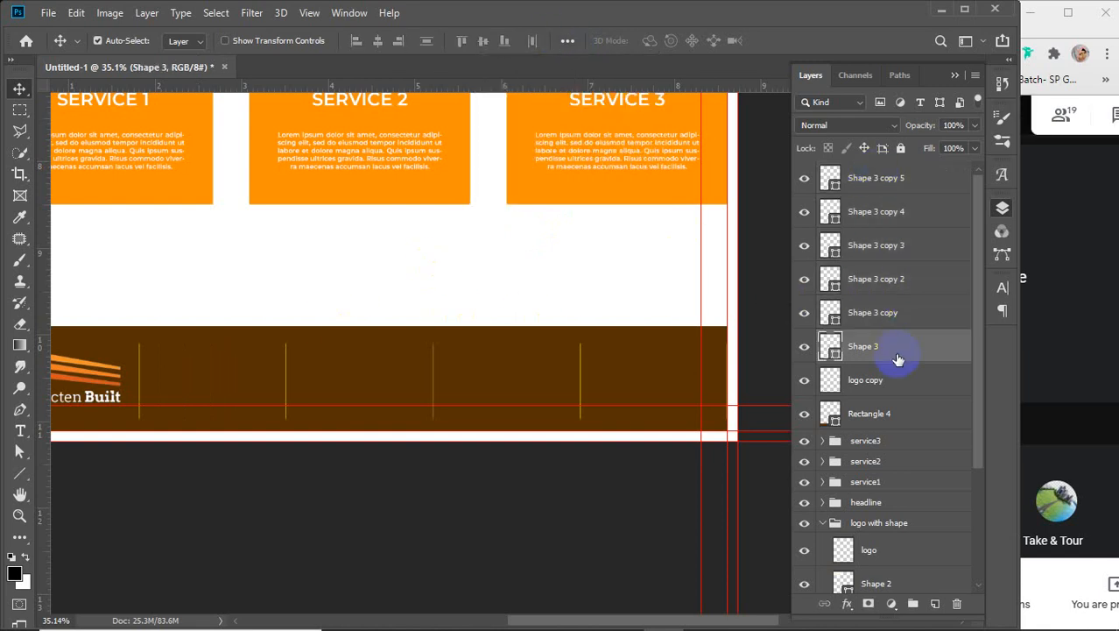
pyautogui.press('Delete')
pyautogui.click(895, 175)
pyautogui.press('Delete')
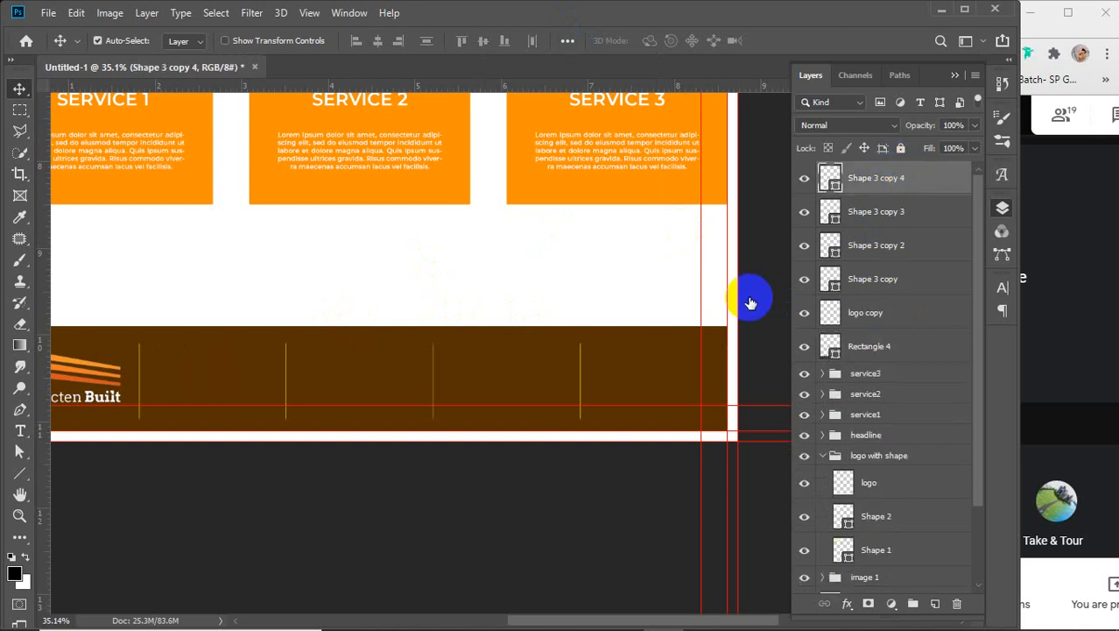
pyautogui.scroll(-3, 573, 377)
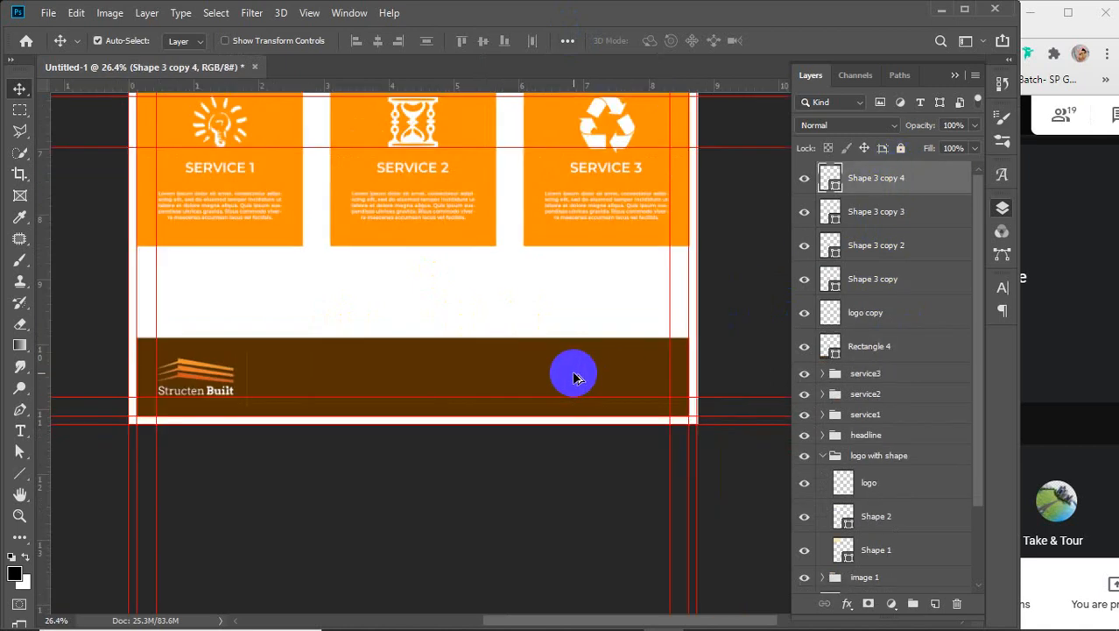
pyautogui.scroll(1, 520, 388)
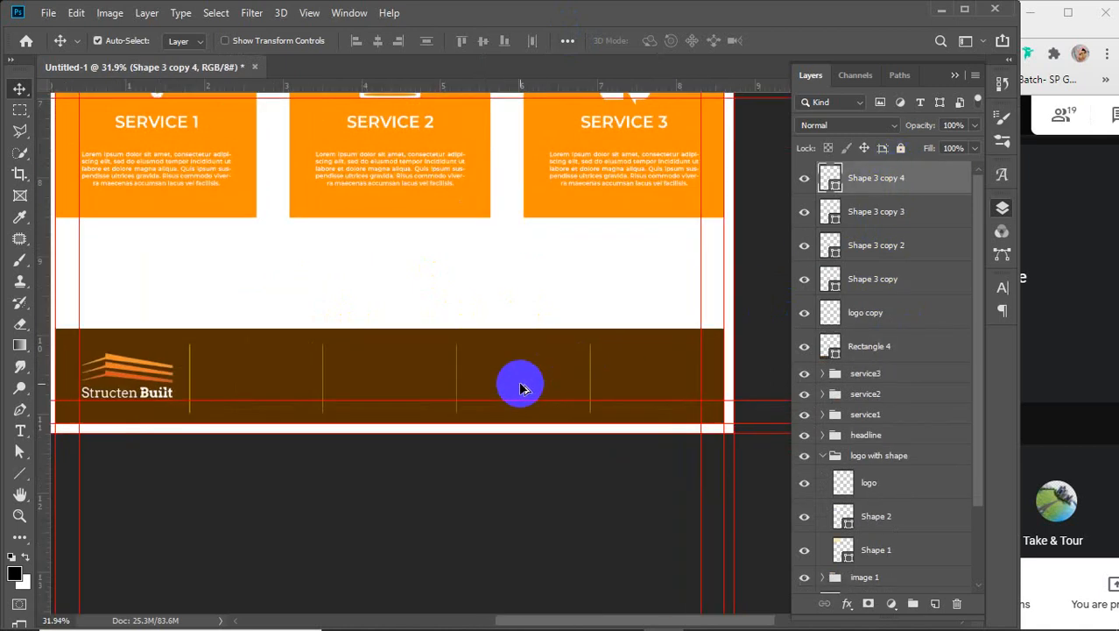
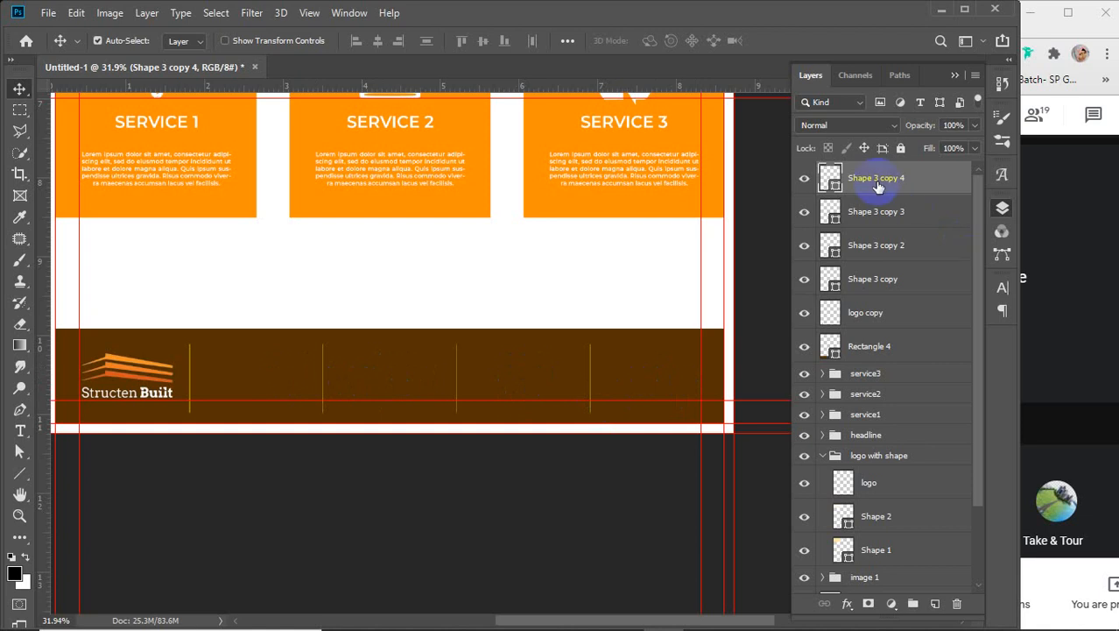
# - Merge the four remaining divider line layers into a single shape layer and hide it to check its contents
pyautogui.keyDown('shift'); pyautogui.click(886, 282); pyautogui.keyUp('shift')
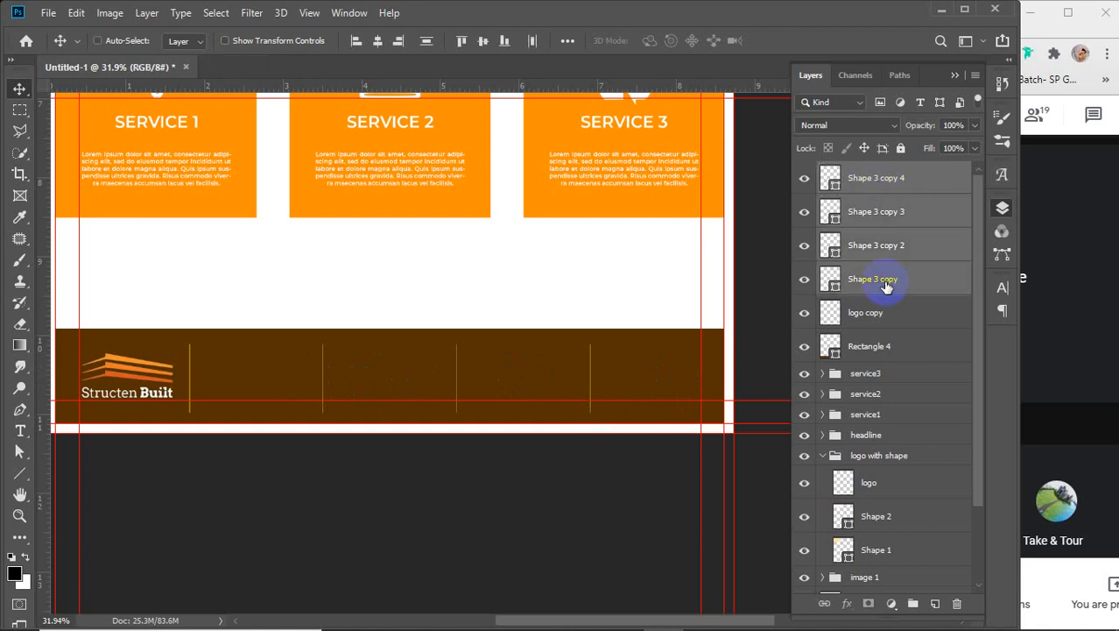
pyautogui.hotkey('ctrl', 'e')
pyautogui.click(804, 178)
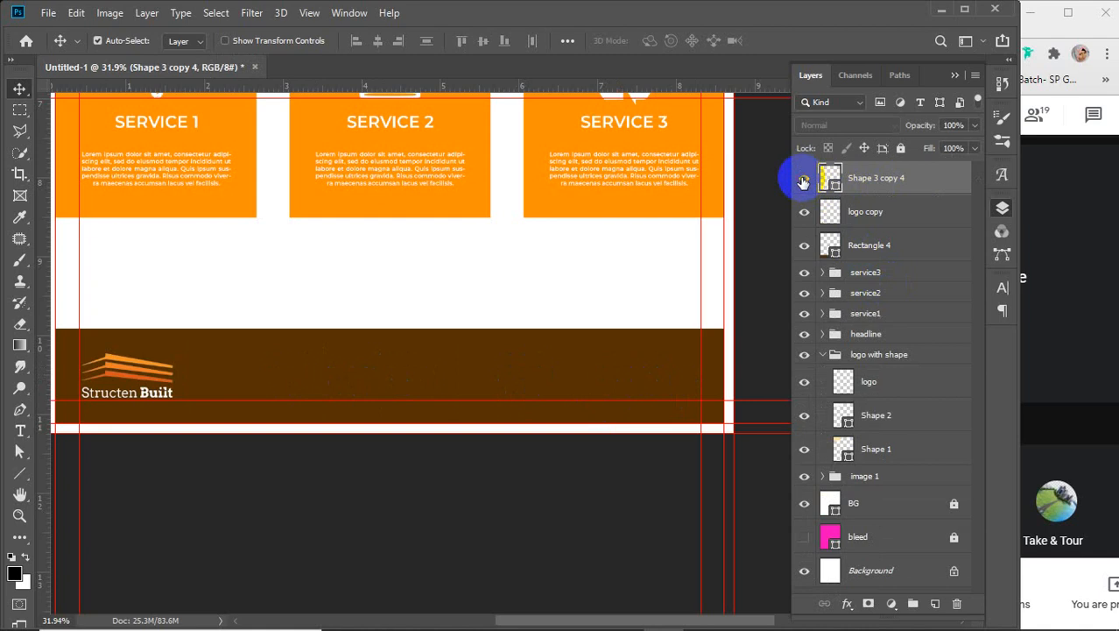
# - Show the merged divider lines layer again, lock it and deselect it
pyautogui.click(804, 178)
pyautogui.click(901, 149)
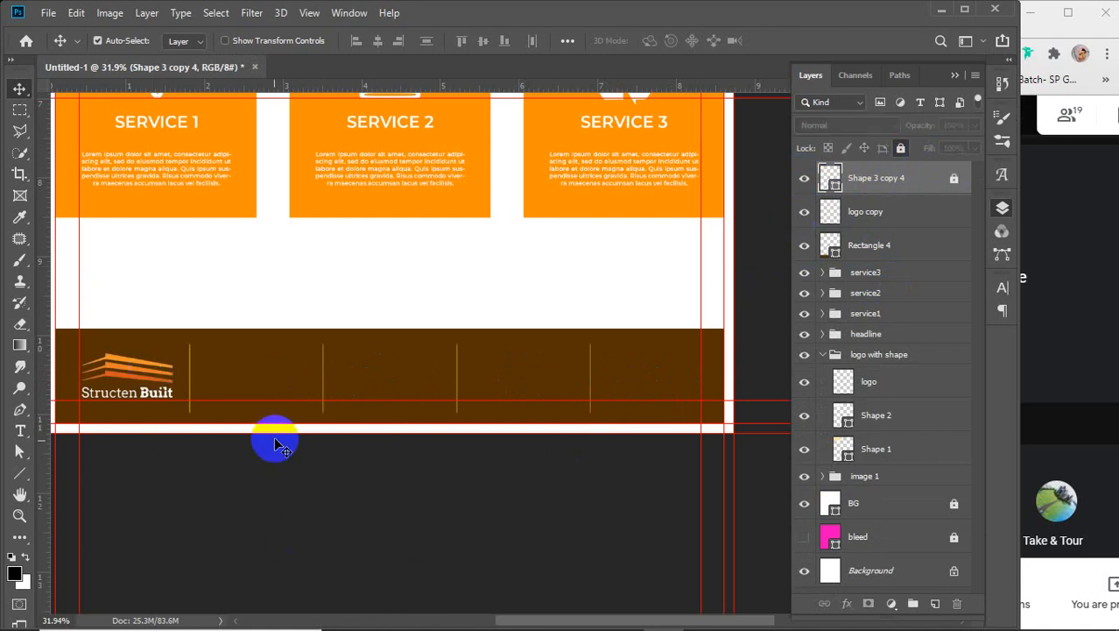
pyautogui.click(187, 529)
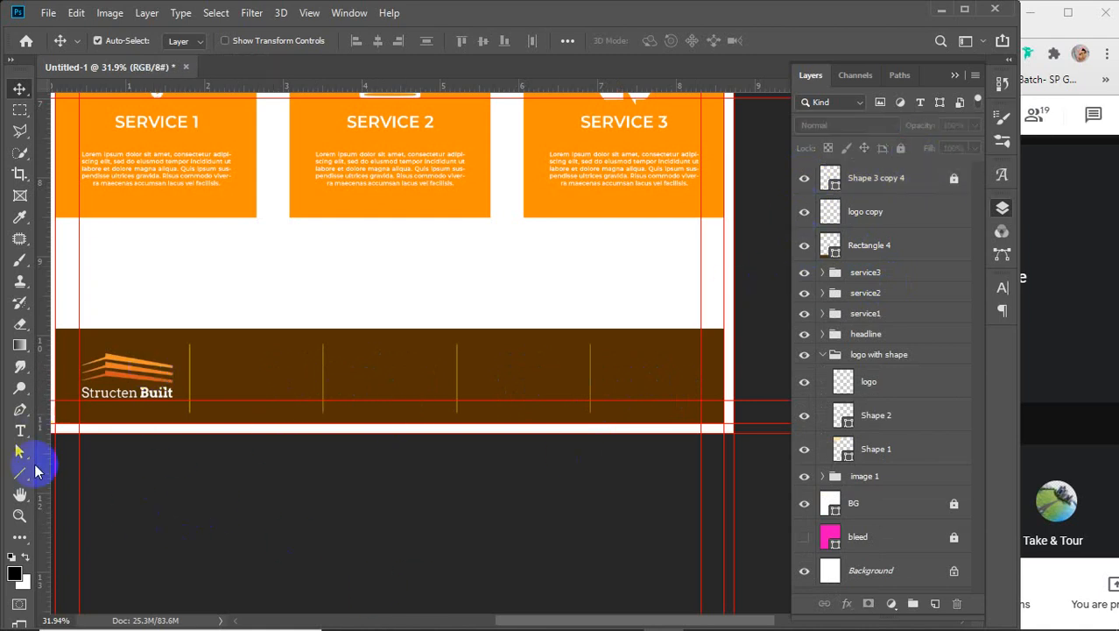
# - Create a text layer with a placeholder phone number just below the footer bar, using Montserrat SemiBold at 7 pt
pyautogui.click(21, 430)
pyautogui.click(250, 467)
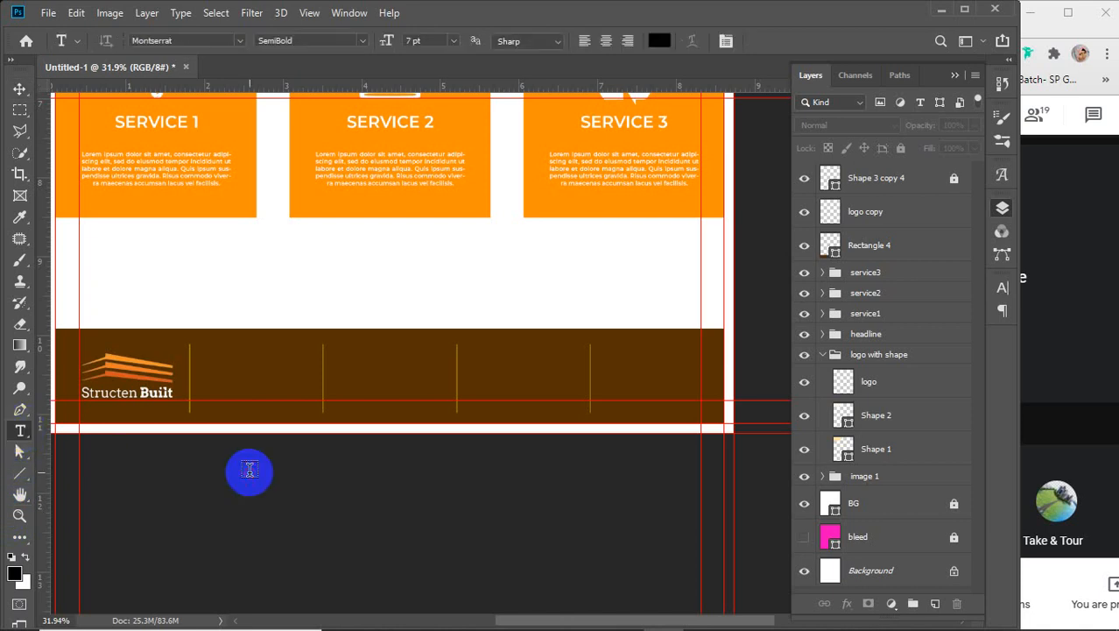
pyautogui.write('L')
pyautogui.click(321, 496)
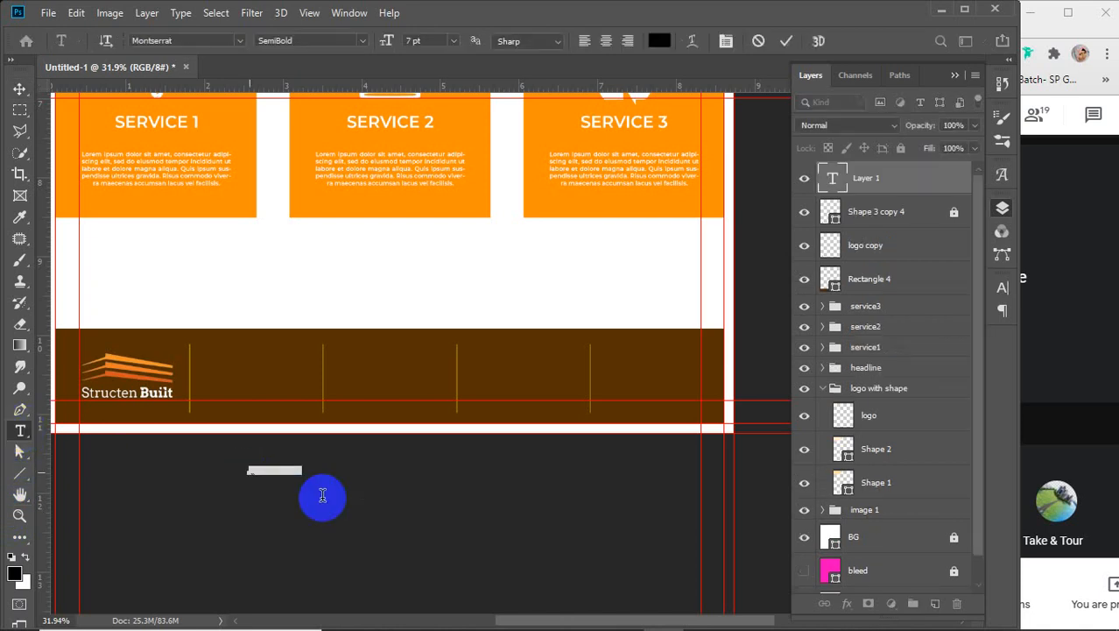
pyautogui.press('BackSpace')
pyautogui.write('ca')
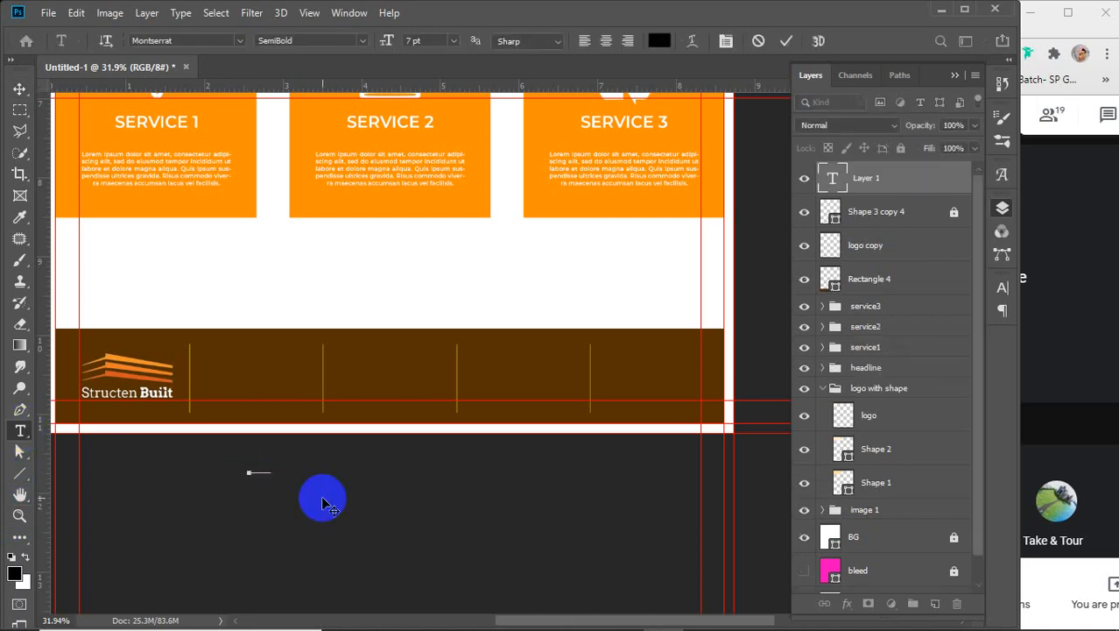
pyautogui.write('tion')
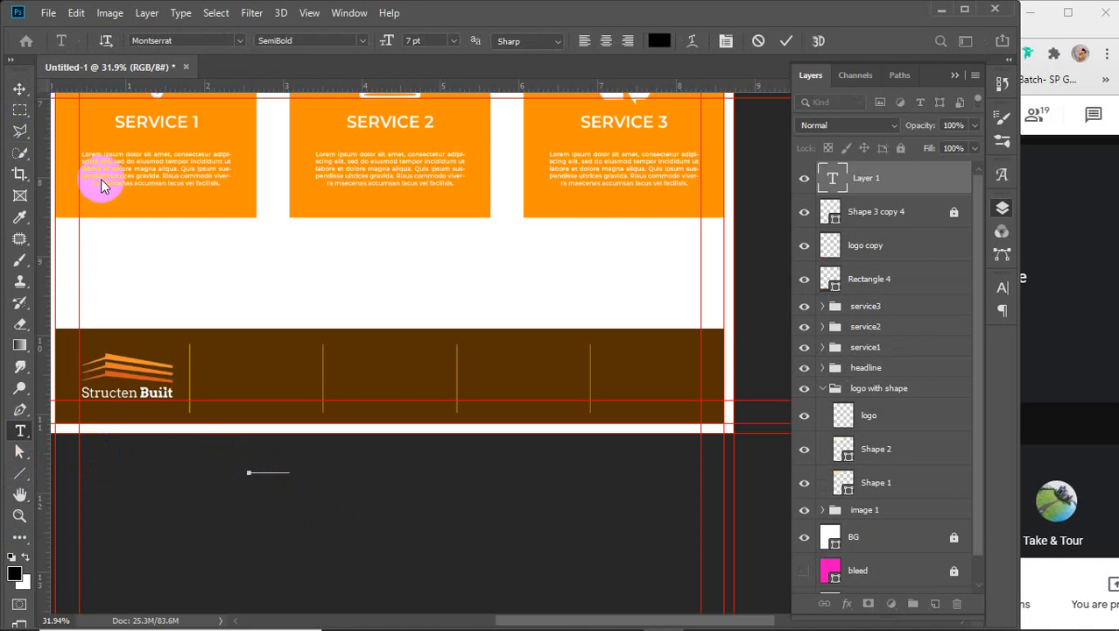
pyautogui.click(18, 90)
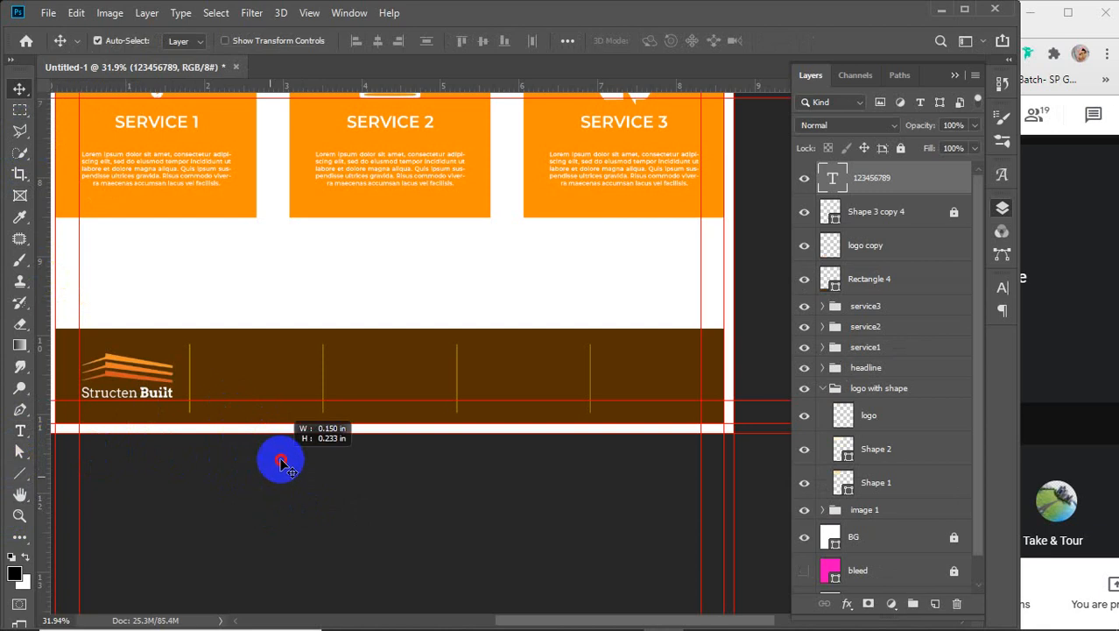
pyautogui.moveTo(280, 461); pyautogui.dragTo(260, 476)
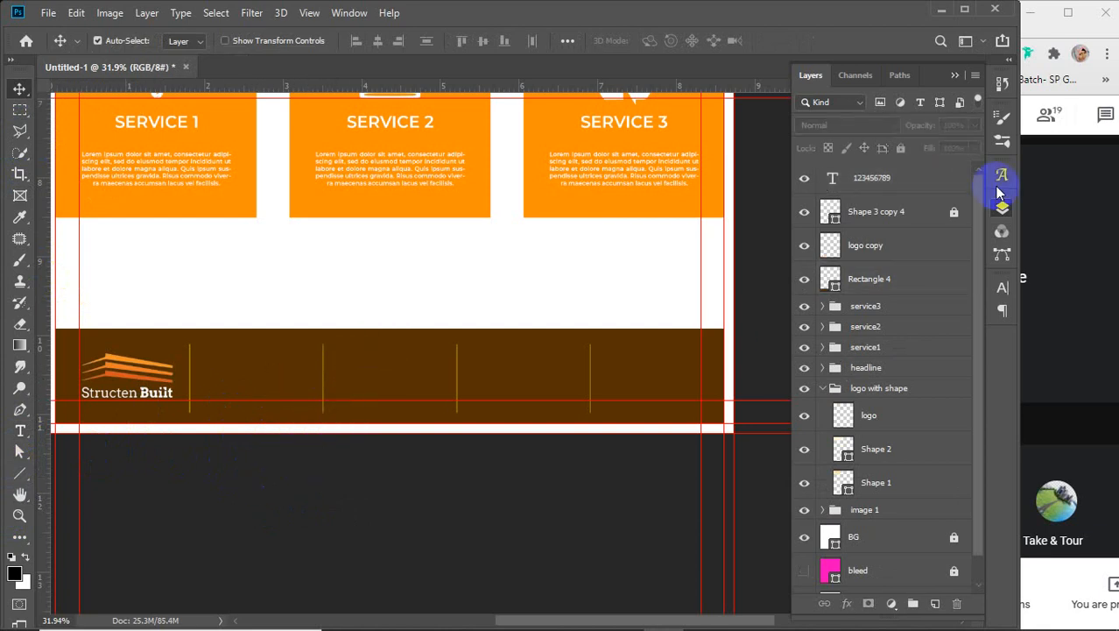
# - Move the phone number text layer straight up into the footer column between the first two divider lines
pyautogui.click(932, 179)
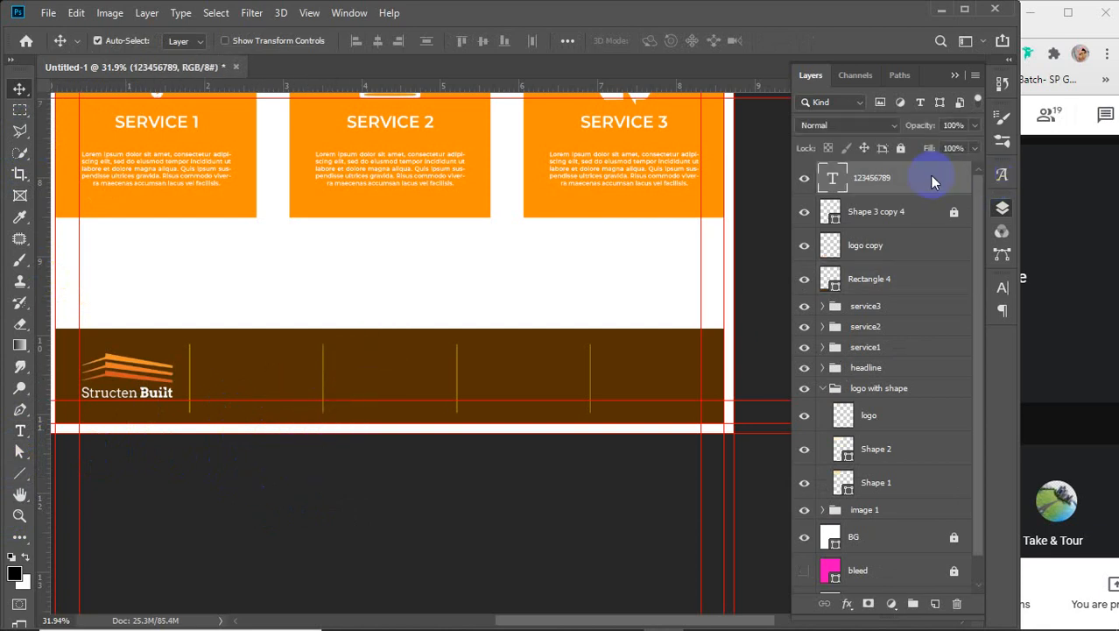
pyautogui.hotkey('shift', 'Up')
pyautogui.hotkey('shift', 'Up')
pyautogui.hotkey('shift', 'Up')
pyautogui.hotkey('shift', 'Up')
pyautogui.hotkey('shift', 'Up')
pyautogui.hotkey('shift', 'Up')
pyautogui.hotkey('shift', 'Up')
pyautogui.hotkey('shift', 'Up')
pyautogui.hotkey('shift', 'Up')
pyautogui.hotkey('shift', 'Up')
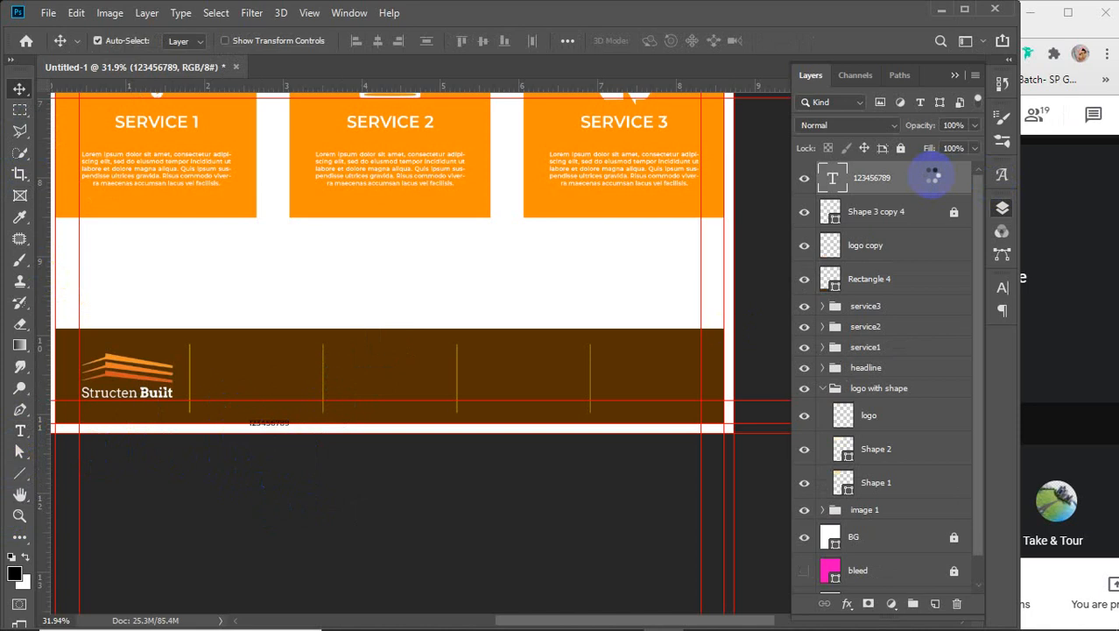
pyautogui.hotkey('shift', 'Up')
pyautogui.hotkey('shift', 'Up')
pyautogui.hotkey('shift', 'Up')
pyautogui.hotkey('shift', 'Up')
pyautogui.hotkey('shift', 'Up')
pyautogui.hotkey('shift', 'Up')
pyautogui.hotkey('shift', 'Up')
pyautogui.hotkey('shift', 'Up')
pyautogui.hotkey('shift', 'Up')
pyautogui.hotkey('shift', 'Up')
pyautogui.hotkey('shift', 'Up')
pyautogui.hotkey('shift', 'Up')
pyautogui.hotkey('shift', 'Up')
pyautogui.hotkey('shift', 'Up')
pyautogui.hotkey('shift', 'Up')
pyautogui.hotkey('shift', 'Up')
pyautogui.hotkey('shift', 'Up')
pyautogui.hotkey('shift', 'Up')
pyautogui.hotkey('shift', 'Up')
pyautogui.hotkey('shift', 'Up')
pyautogui.hotkey('shift', 'Up')
# - Set the phone number text's colour to white (ffffff) and its font size to 10 pt
pyautogui.click(835, 181)
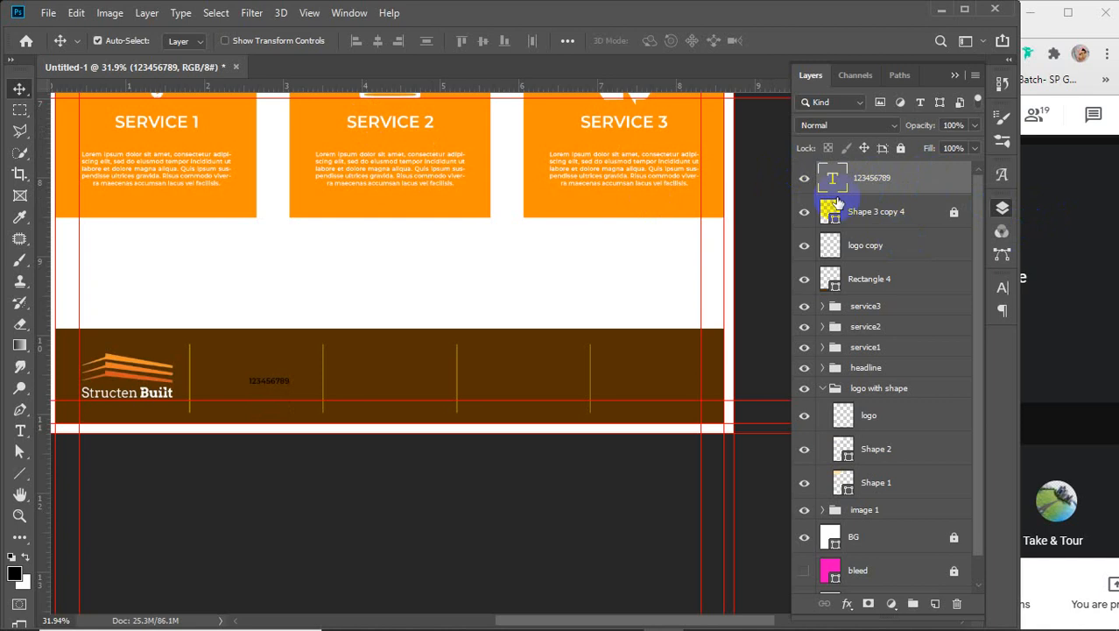
pyautogui.doubleClick(831, 182)
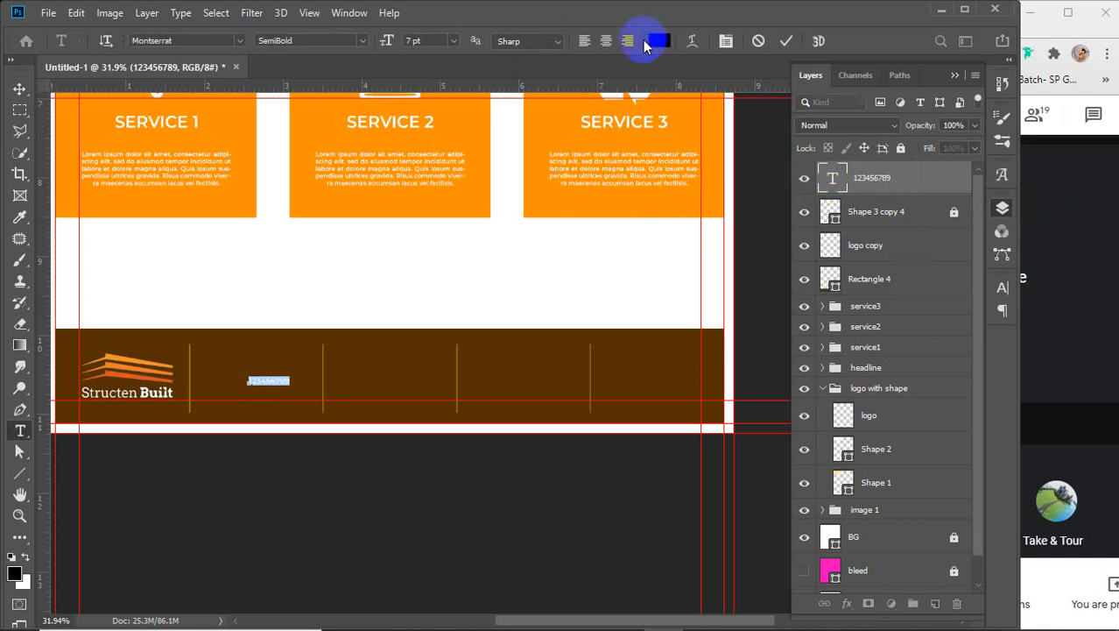
pyautogui.click(657, 42)
pyautogui.moveTo(567, 142); pyautogui.dragTo(519, 105)
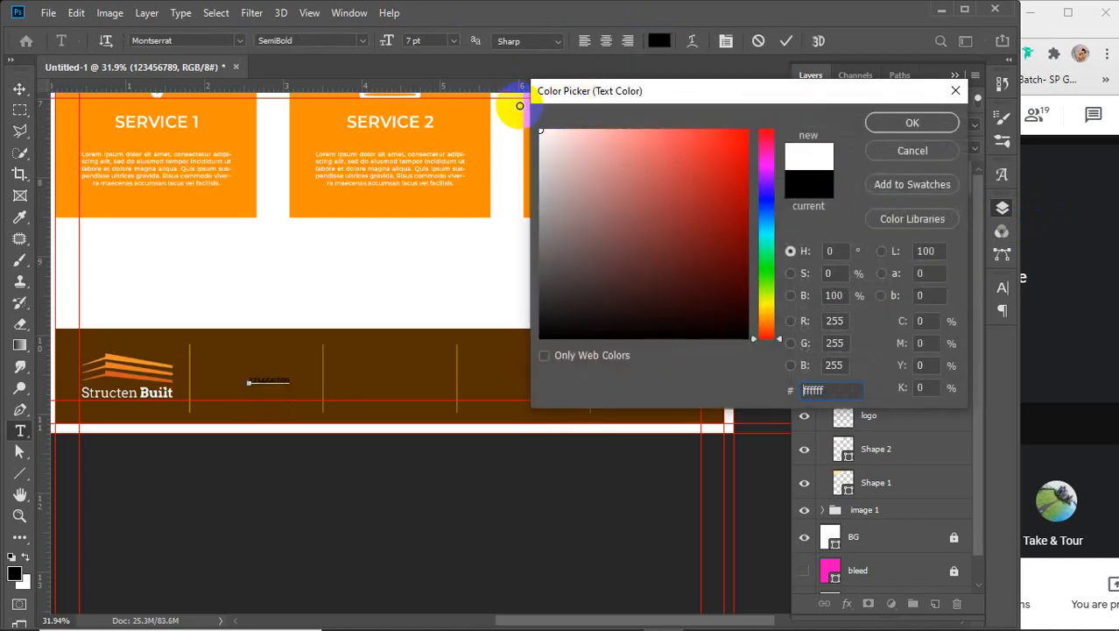
pyautogui.click(890, 126)
pyautogui.click(425, 39)
pyautogui.scroll(1, 425, 37)
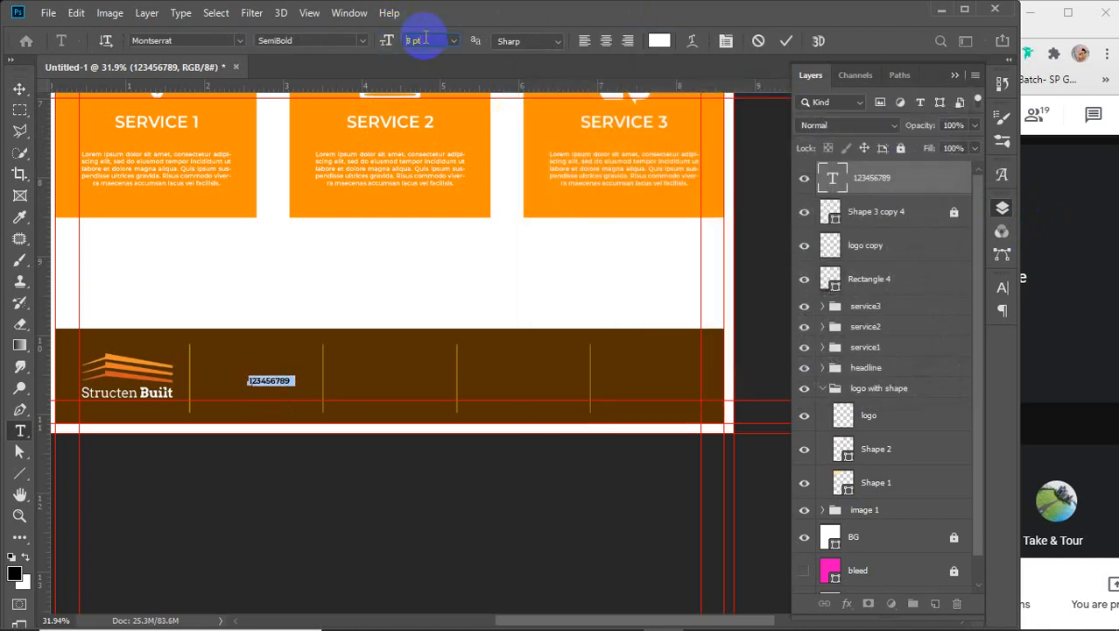
pyautogui.scroll(2, 425, 38)
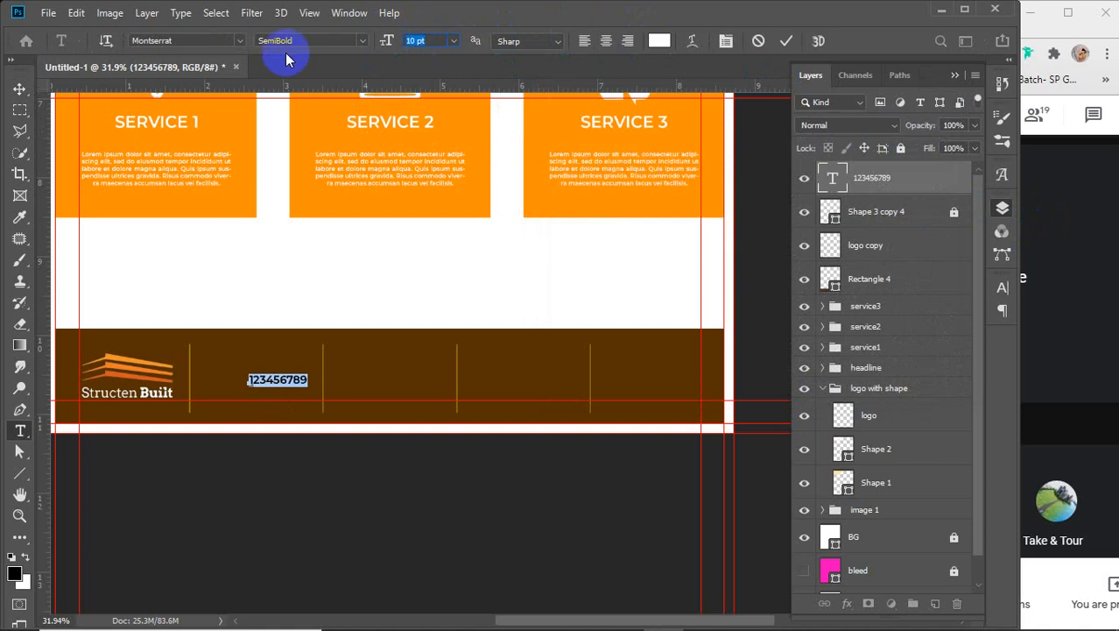
pyautogui.click(785, 42)
pyautogui.press('v')
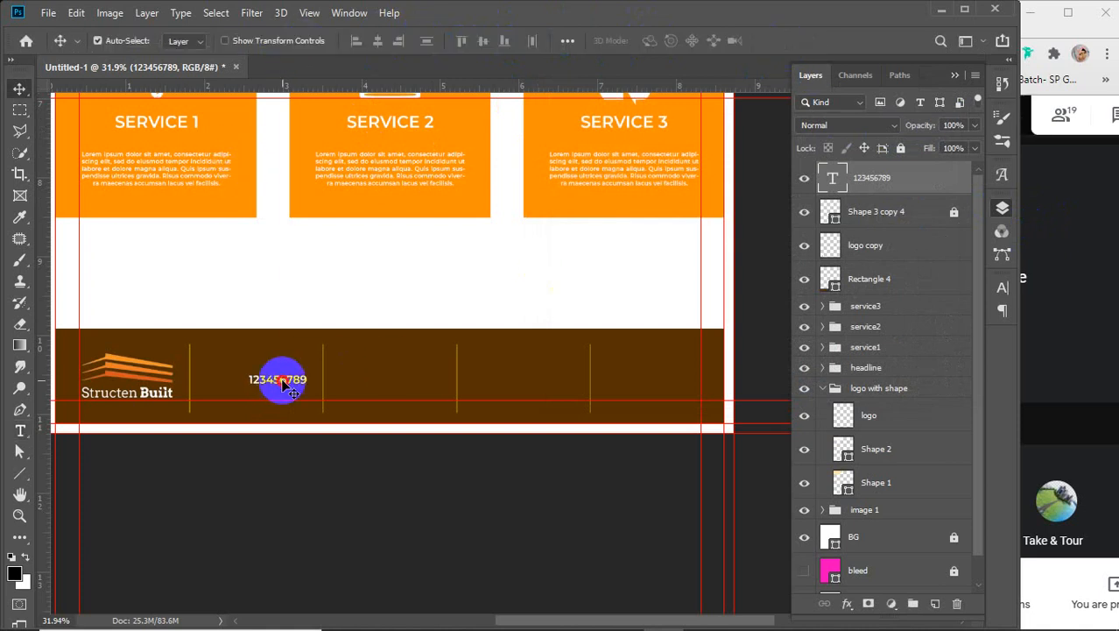
# - Shift the phone number slightly up toward the first divider line and add the country code in front of it
pyautogui.moveTo(279, 383); pyautogui.dragTo(260, 376)
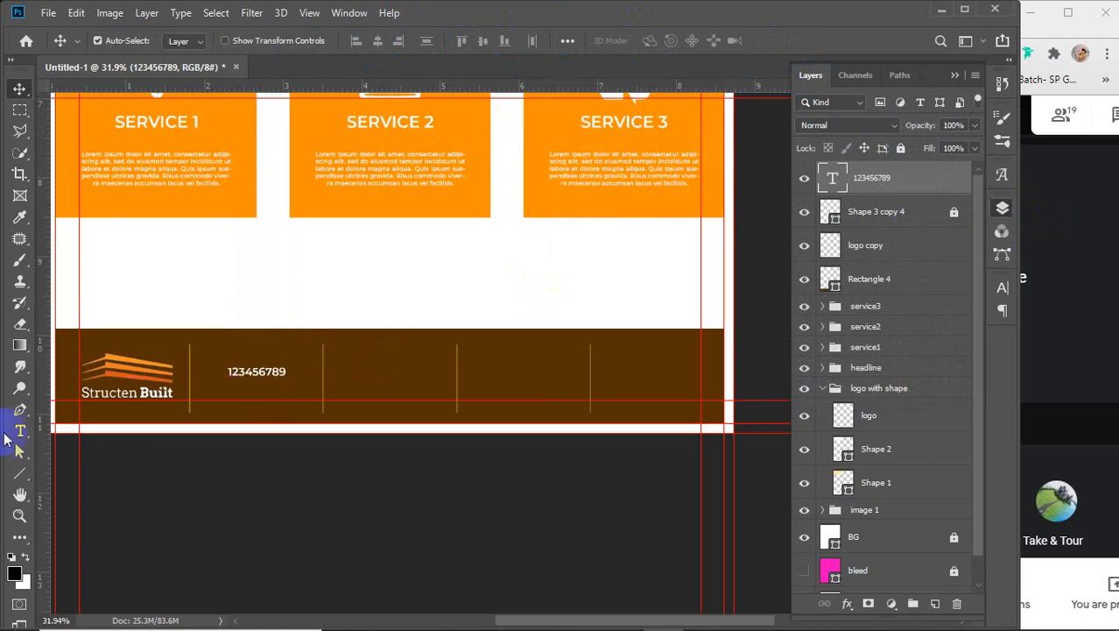
pyautogui.click(20, 430)
pyautogui.click(230, 370)
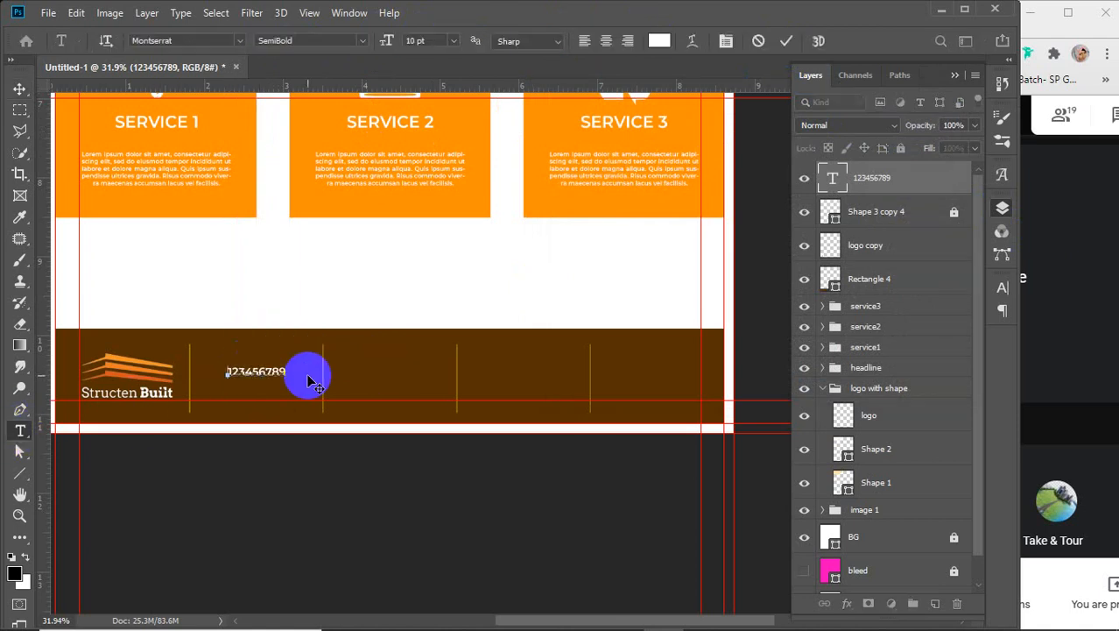
pyautogui.write('+880')
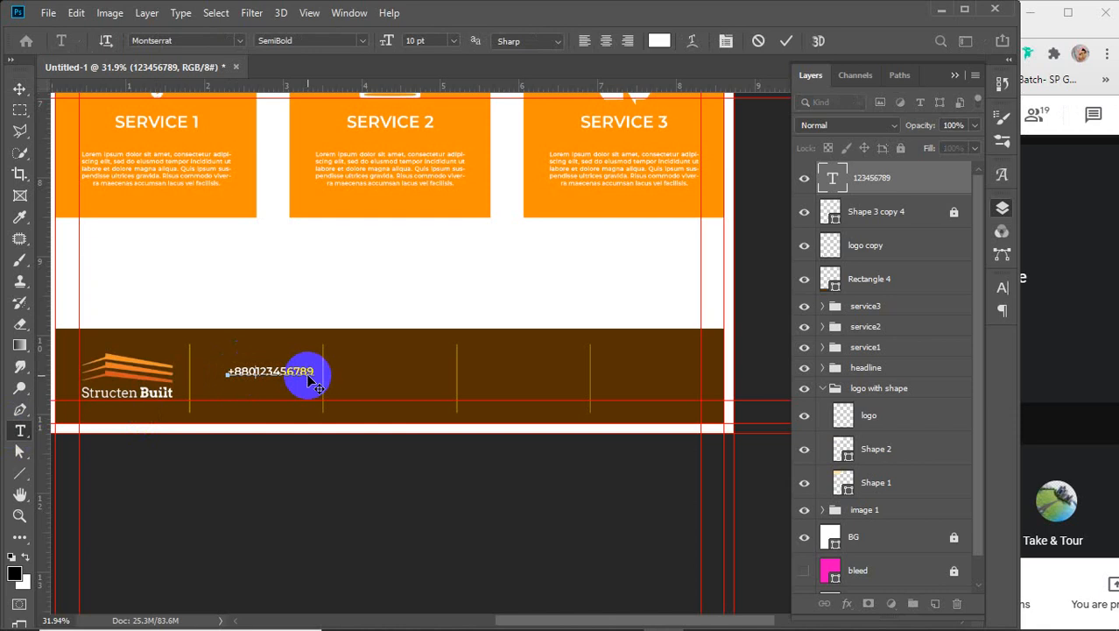
pyautogui.click(19, 88)
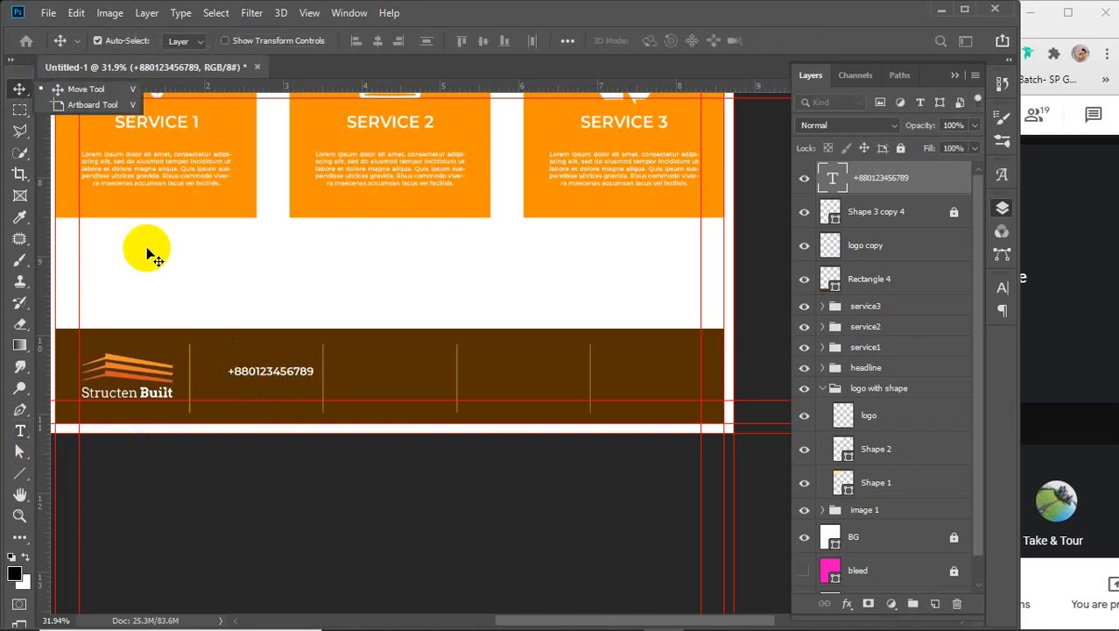
# - Undo the accidental shift of the brown footer rectangle and lock its layer, Rectangle 4
pyautogui.moveTo(262, 376); pyautogui.dragTo(248, 375)
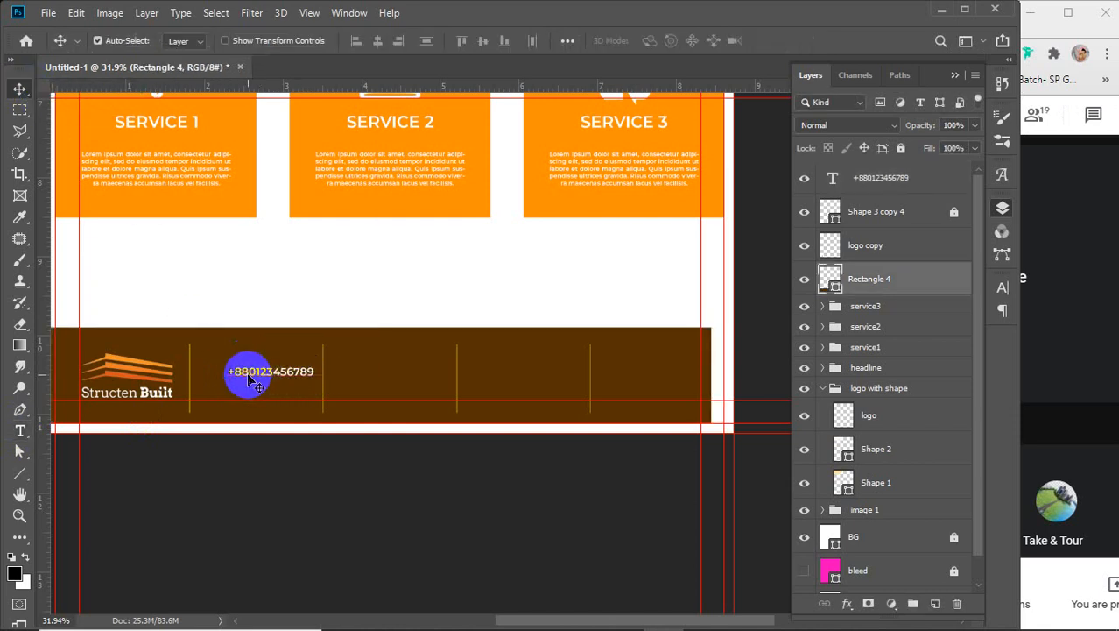
pyautogui.hotkey('ctrl', 'z')
pyautogui.click(900, 147)
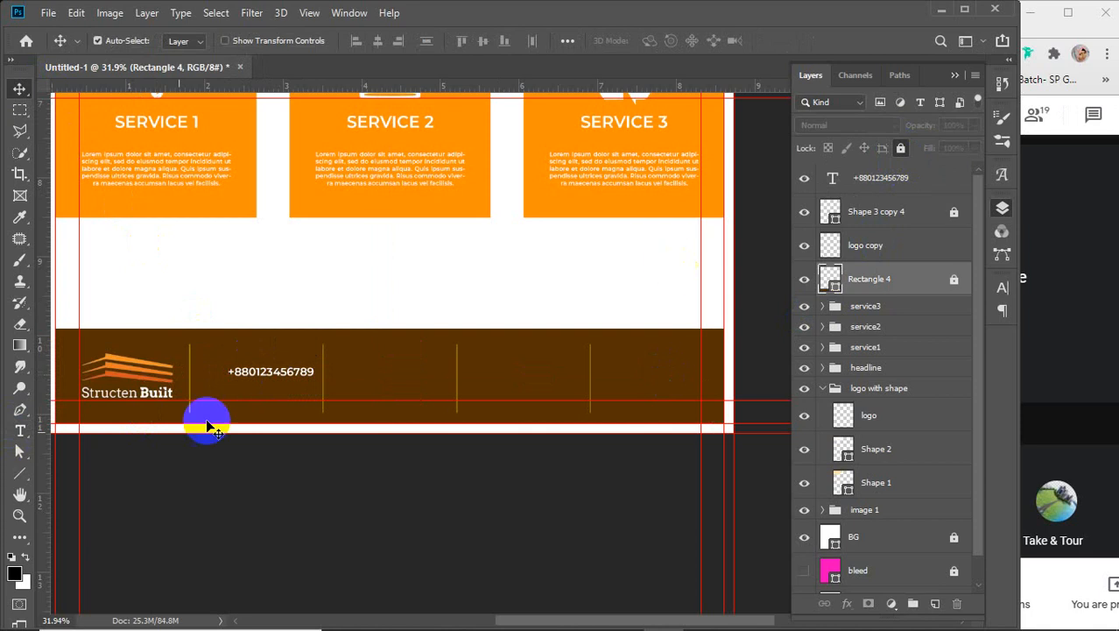
# - Duplicate the phone number text and place the copy directly below the original
pyautogui.moveTo(242, 375)
pyautogui.mouseDown()
pyautogui.moveTo(230, 372)
pyautogui.moveTo(253, 392)
pyautogui.mouseUp()
pyautogui.scroll(3, 245, 391)
pyautogui.scroll(-3, 252, 392)
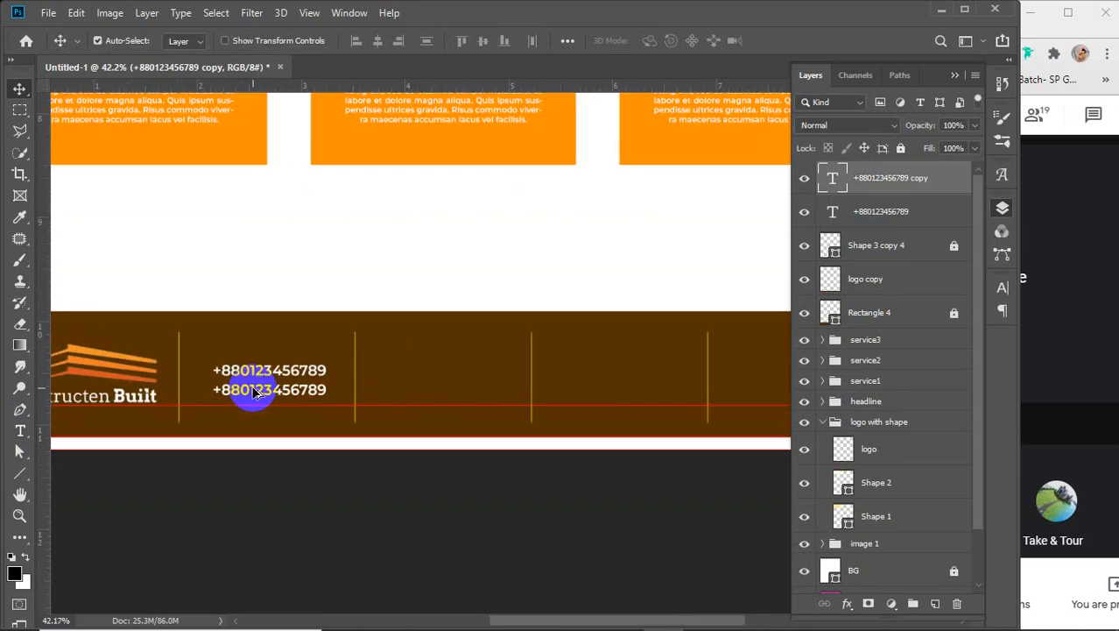
pyautogui.scroll(-1, 252, 392)
# - Group the two phone number text layers and name the group phone
pyautogui.moveTo(246, 350); pyautogui.dragTo(298, 408)
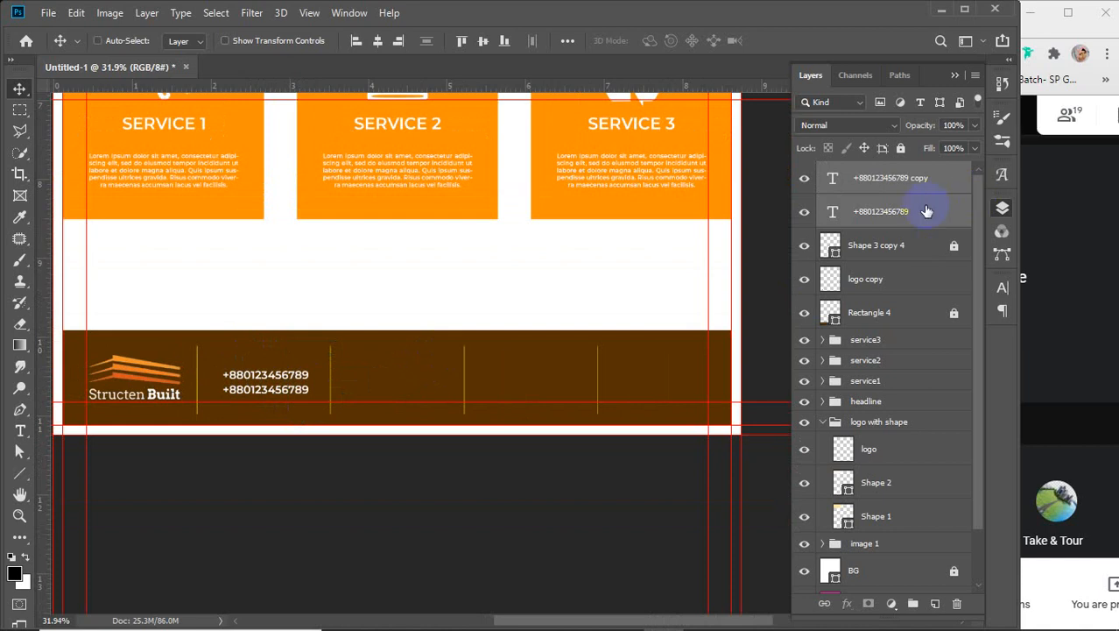
pyautogui.hotkey('ctrl', 'g')
pyautogui.doubleClick(867, 170)
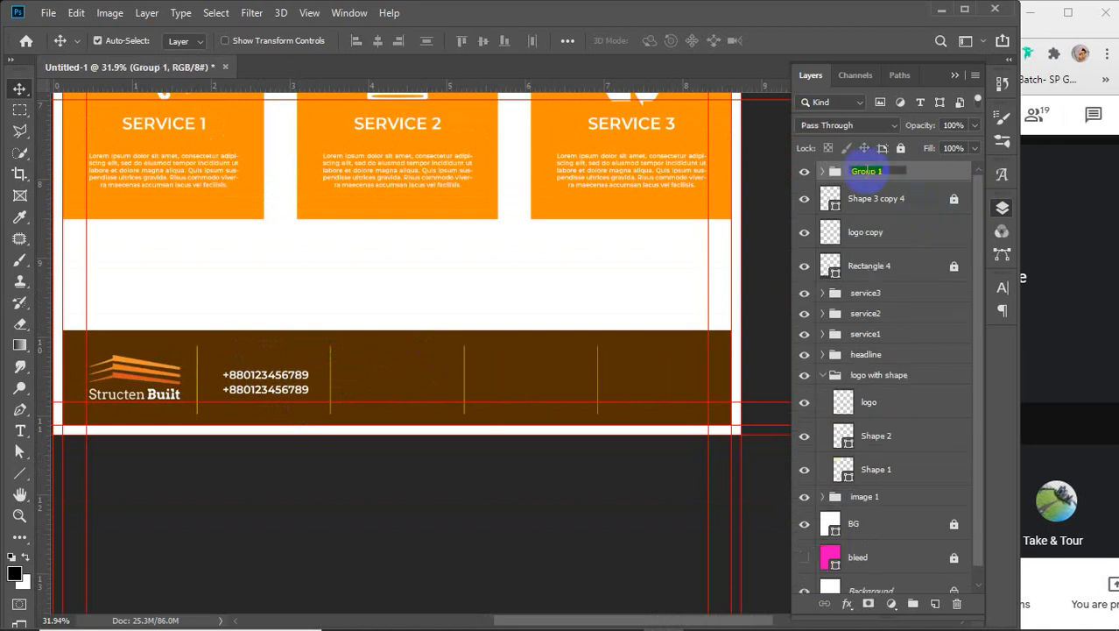
pyautogui.write('phone')
pyautogui.press('Return')
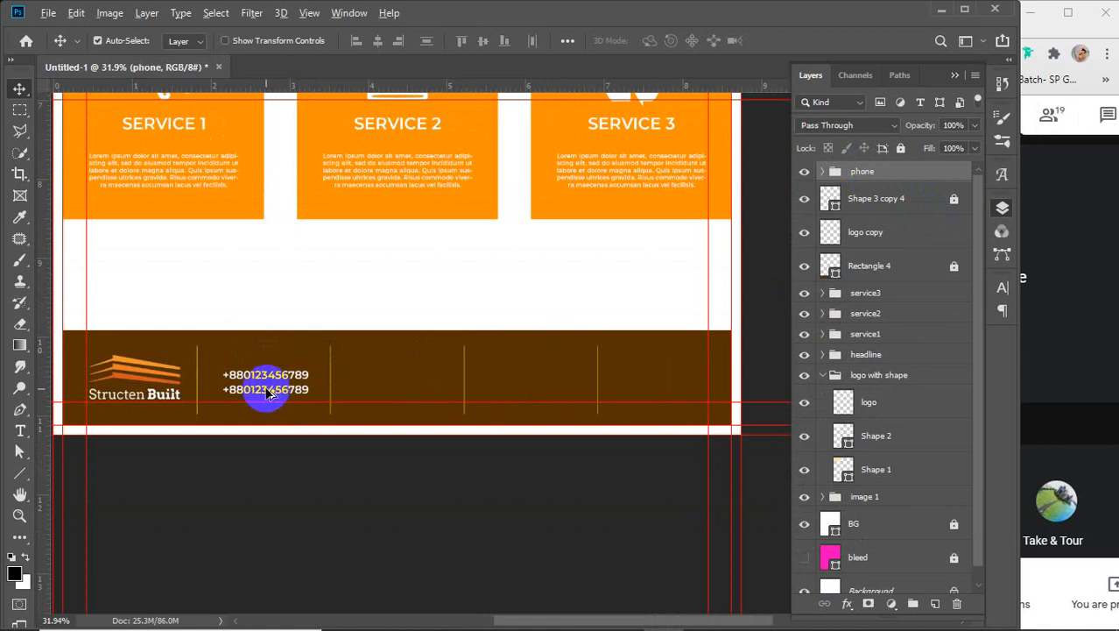
# - Duplicate the lower phone number into the column between the second and third divider lines and open the copy for text editing
pyautogui.moveTo(267, 391); pyautogui.dragTo(525, 388)
pyautogui.click(20, 429)
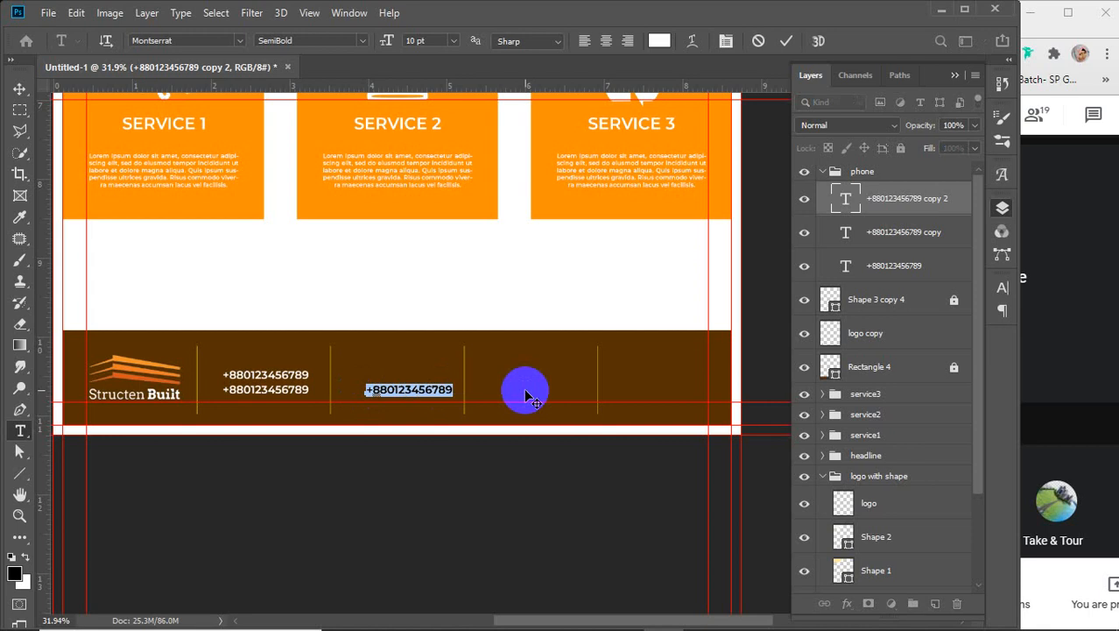
pyautogui.write('www')
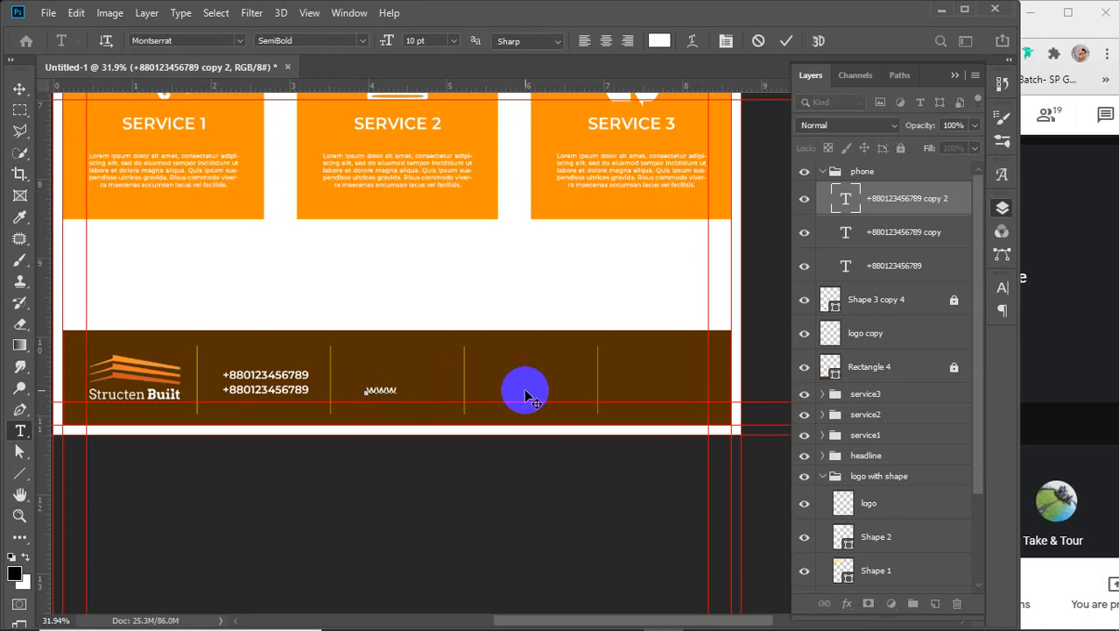
pyautogui.press('BackSpace')
pyautogui.press('BackSpace')
pyautogui.press('BackSpace')
pyautogui.write('www')
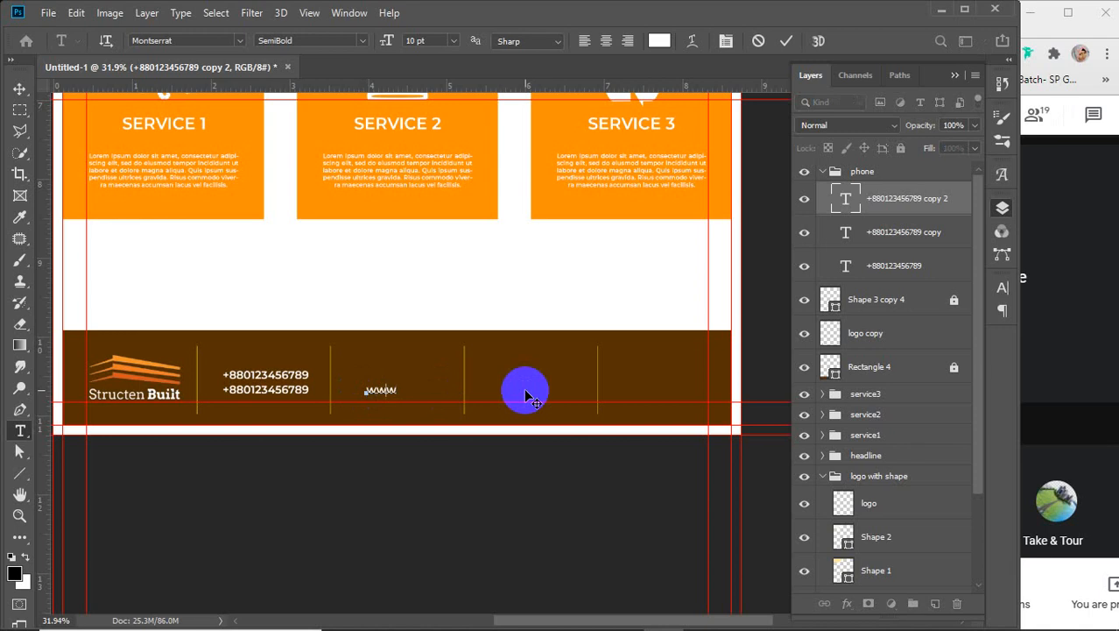
pyautogui.press('Left')
pyautogui.press('Left')
pyautogui.press('Delete')
pyautogui.press('Delete')
pyautogui.press('Delete')
# - Fill the copied text layer with two placeholder e-mail addresses on separate lines
pyautogui.write('email@gmail.com ')
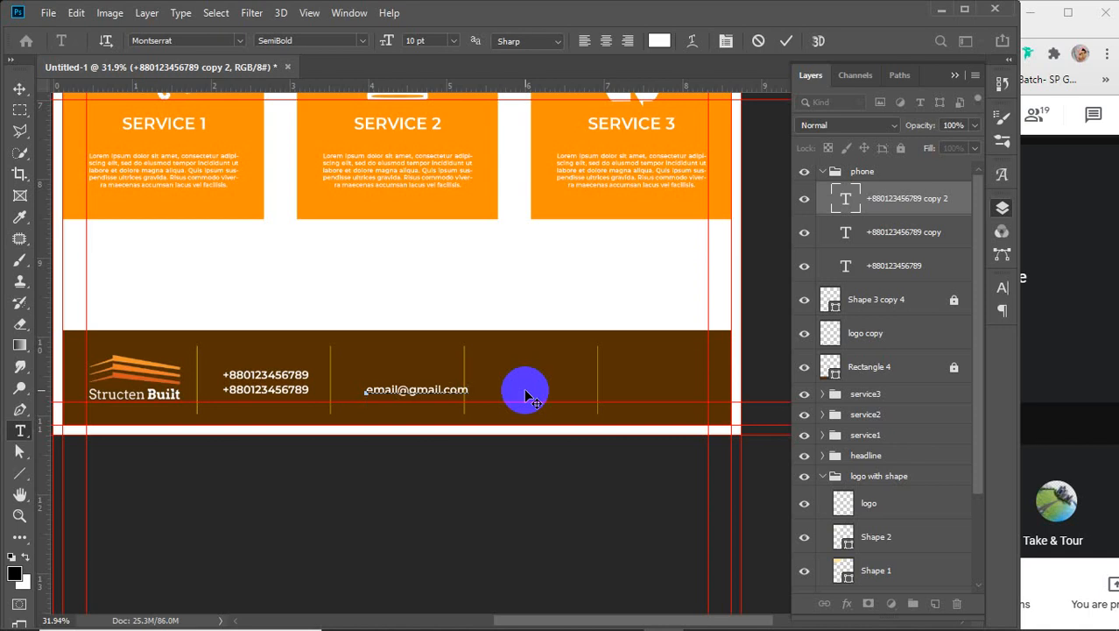
pyautogui.write('info')
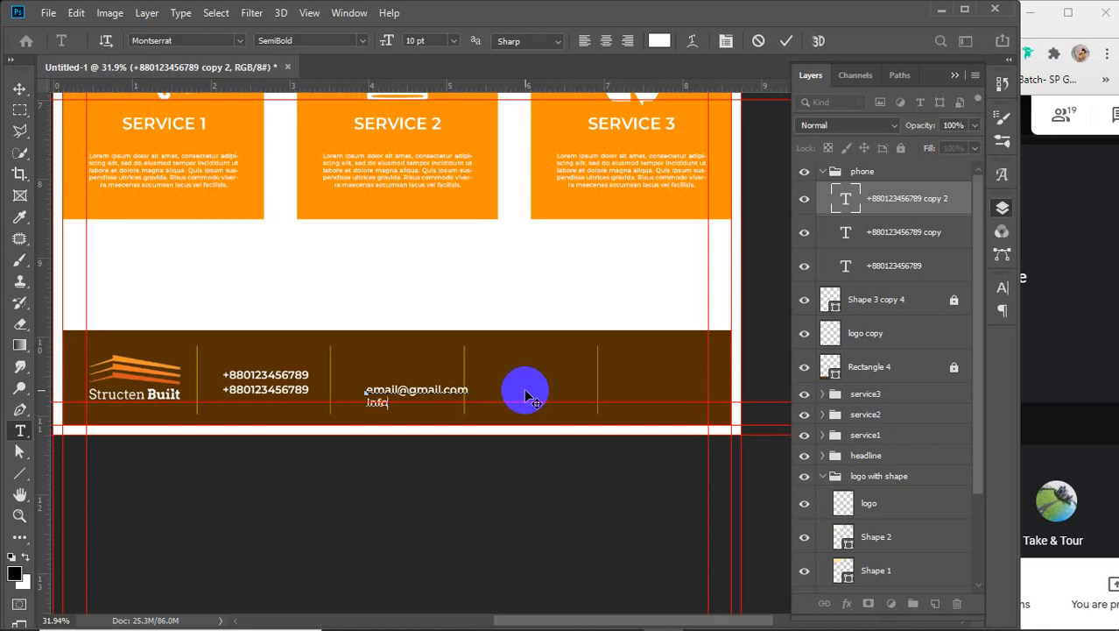
pyautogui.write('@emailgmail')
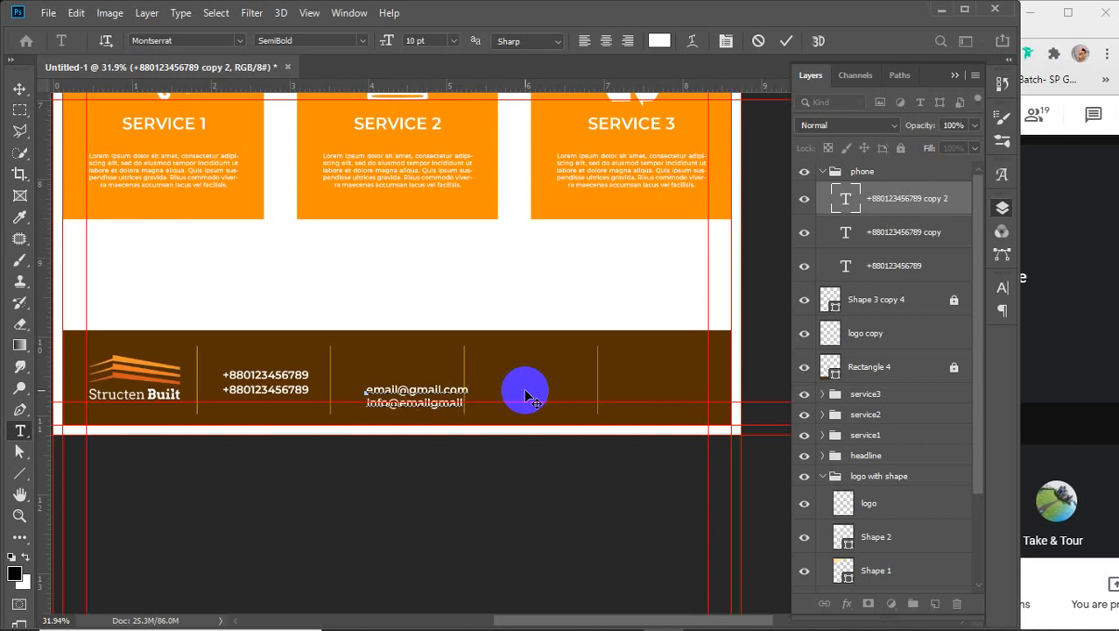
pyautogui.write('.com')
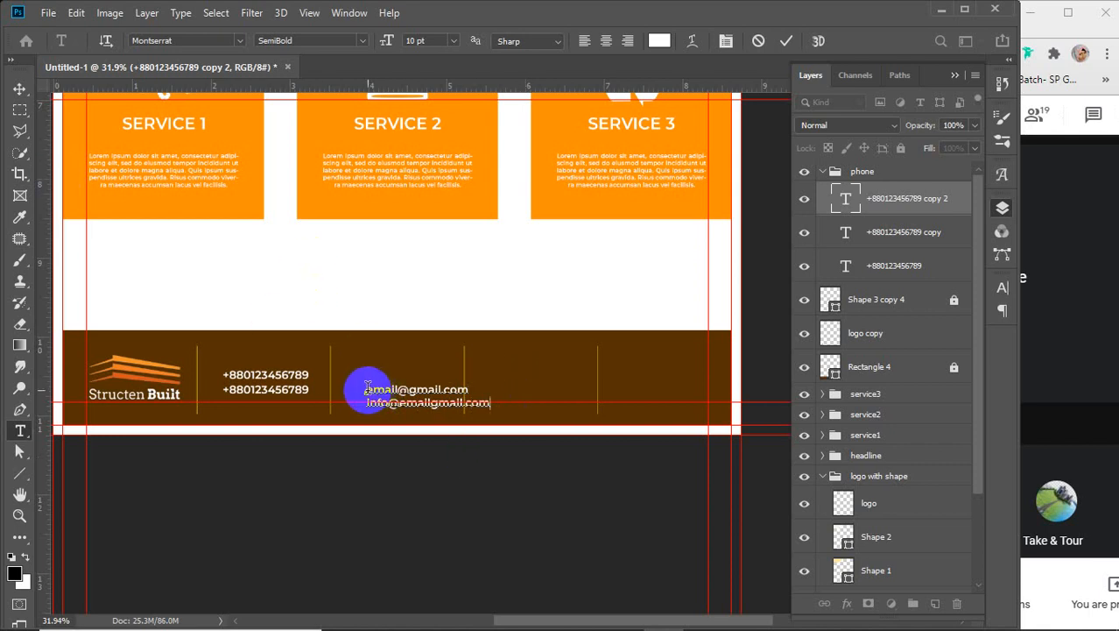
# - Select both e-mail address lines and centre-align them
pyautogui.moveTo(359, 389); pyautogui.dragTo(573, 459)
pyautogui.click(628, 41)
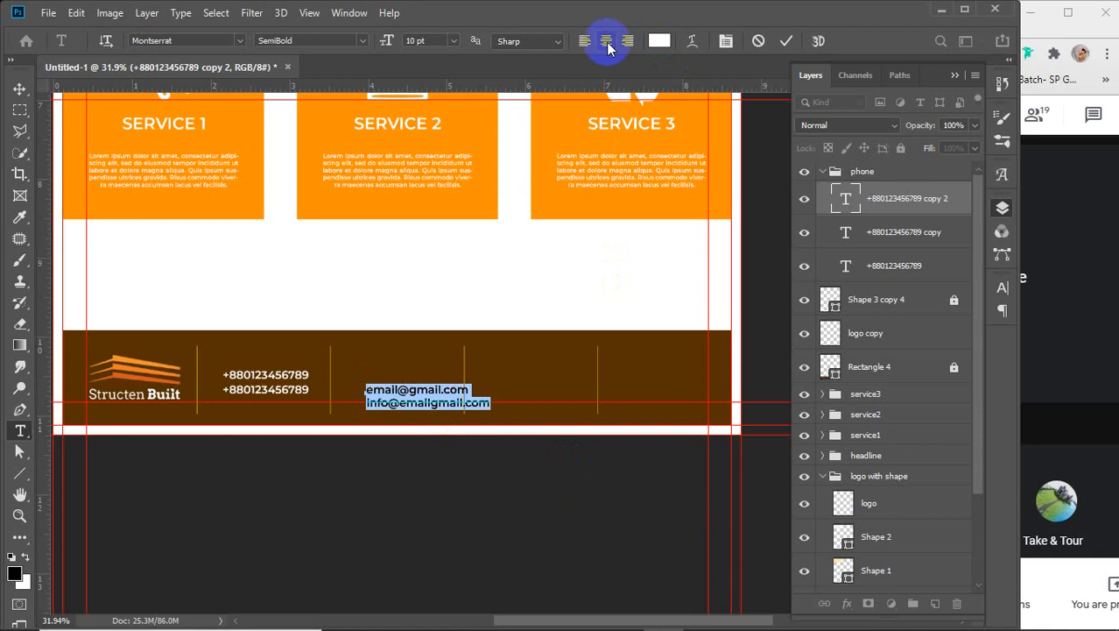
pyautogui.click(606, 41)
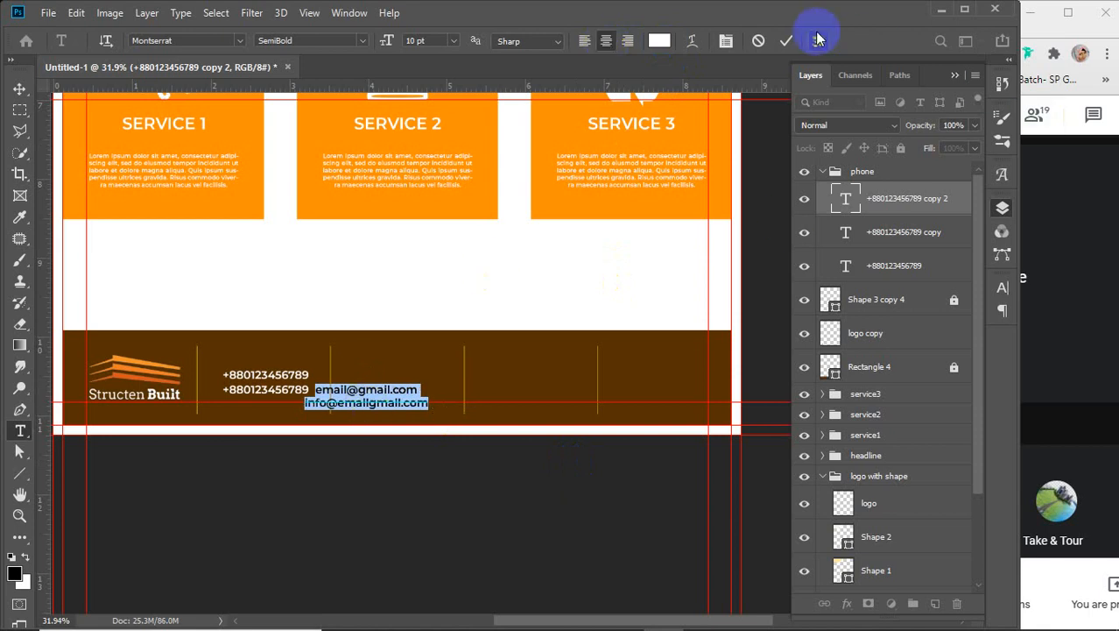
# - Move the centred e-mail text into the footer column between the second and third dividers and duplicate it over the fourth divider
pyautogui.click(786, 40)
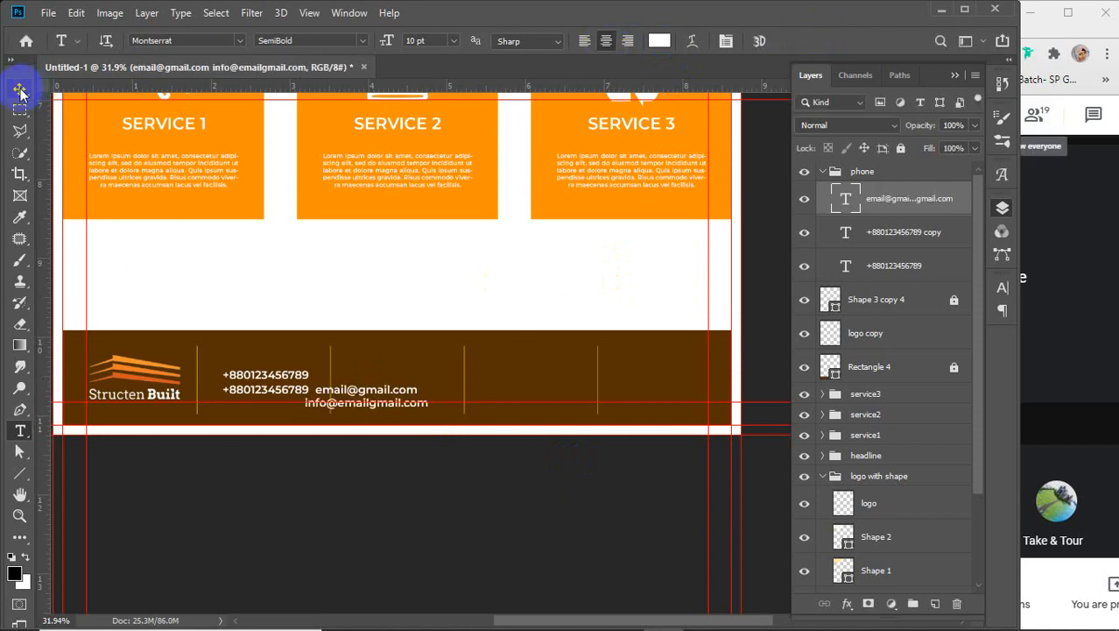
pyautogui.click(19, 91)
pyautogui.moveTo(349, 391); pyautogui.dragTo(565, 377)
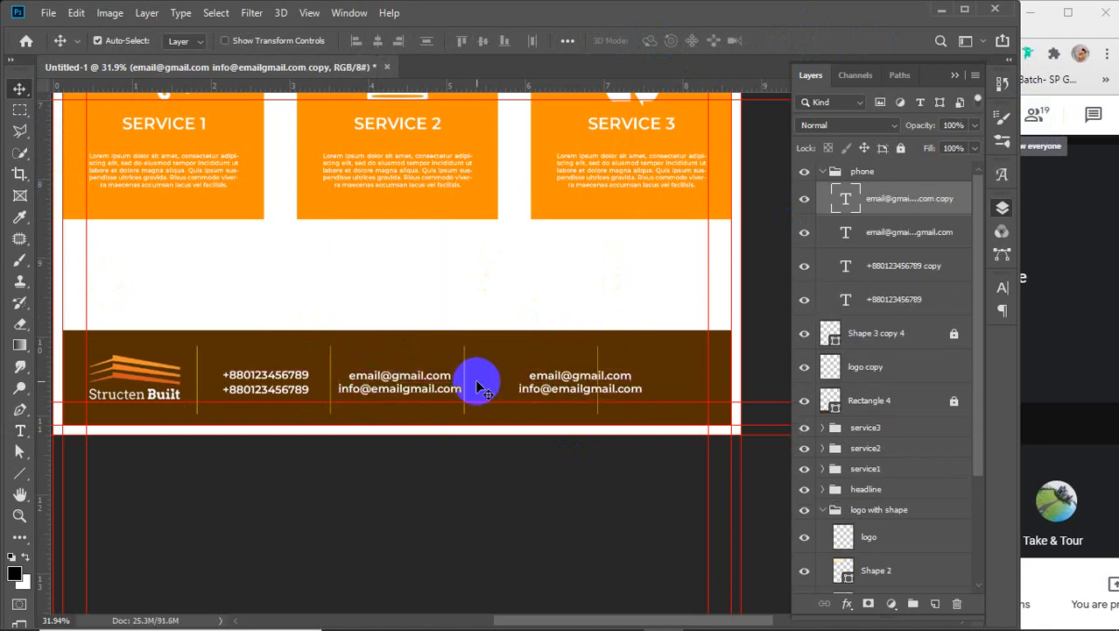
# - Replace the first line of the duplicated e-mail text with a placeholder street address
pyautogui.click(19, 429)
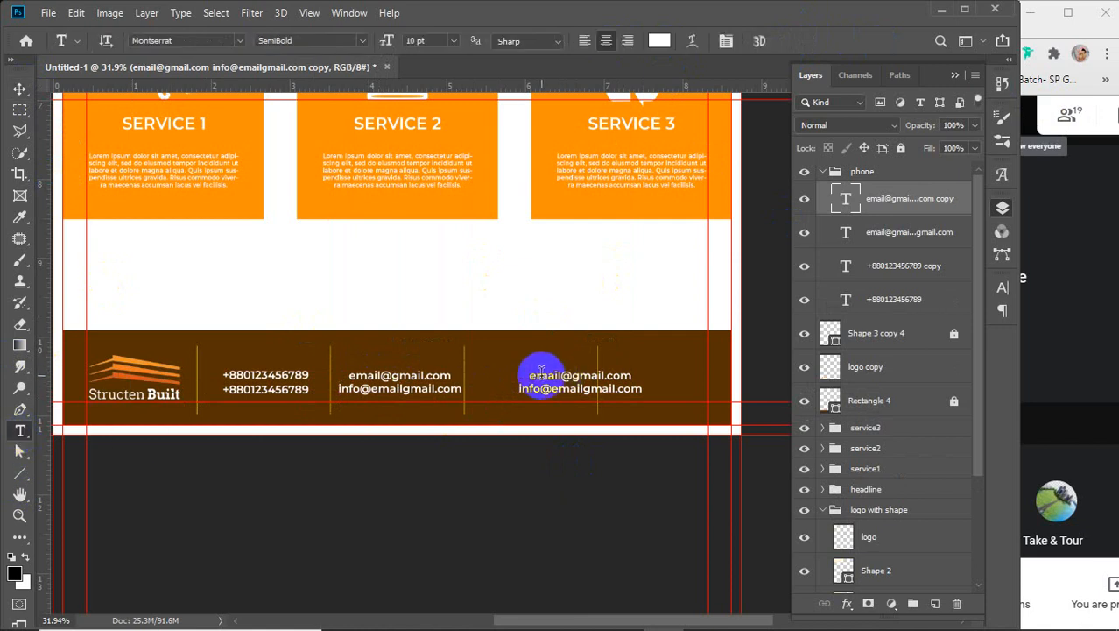
pyautogui.moveTo(526, 375); pyautogui.dragTo(654, 372)
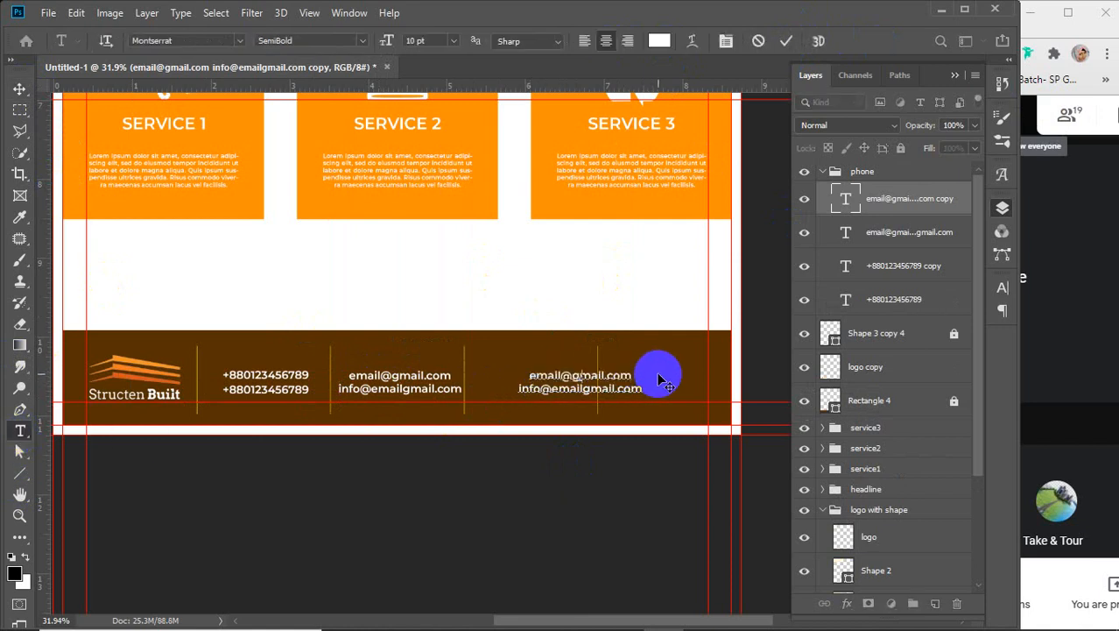
pyautogui.write('123')
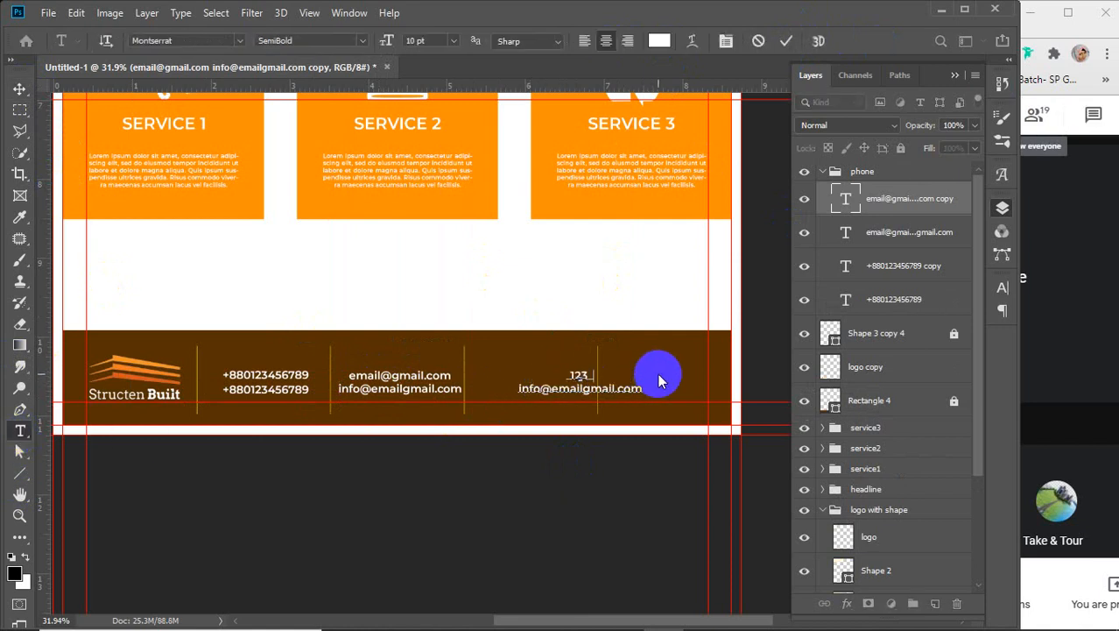
pyautogui.write(' Street Road')
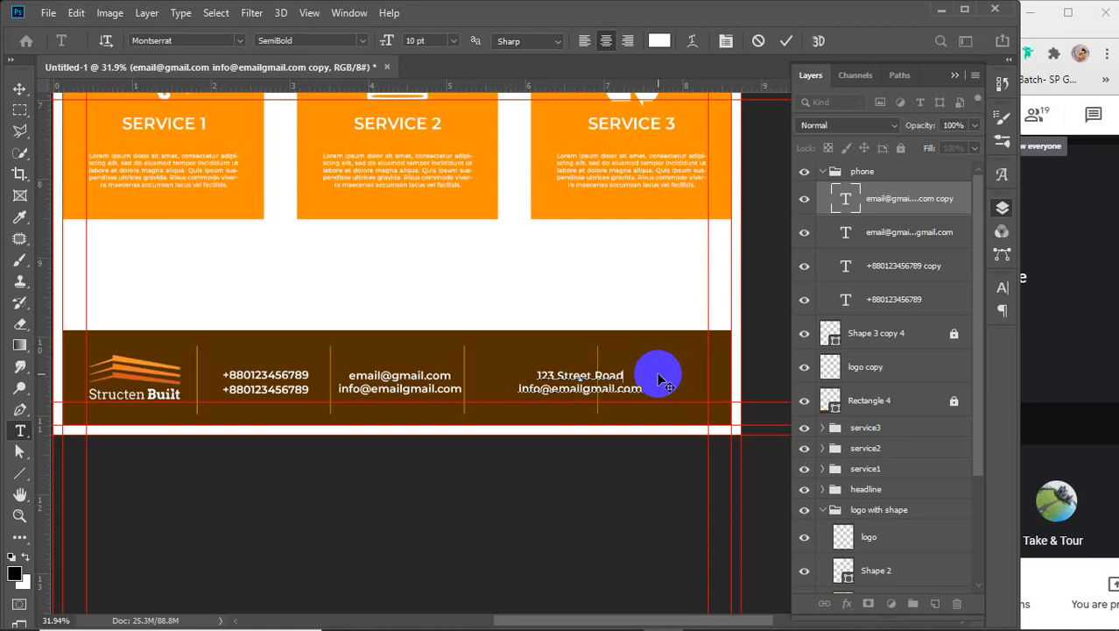
pyautogui.write(', ')
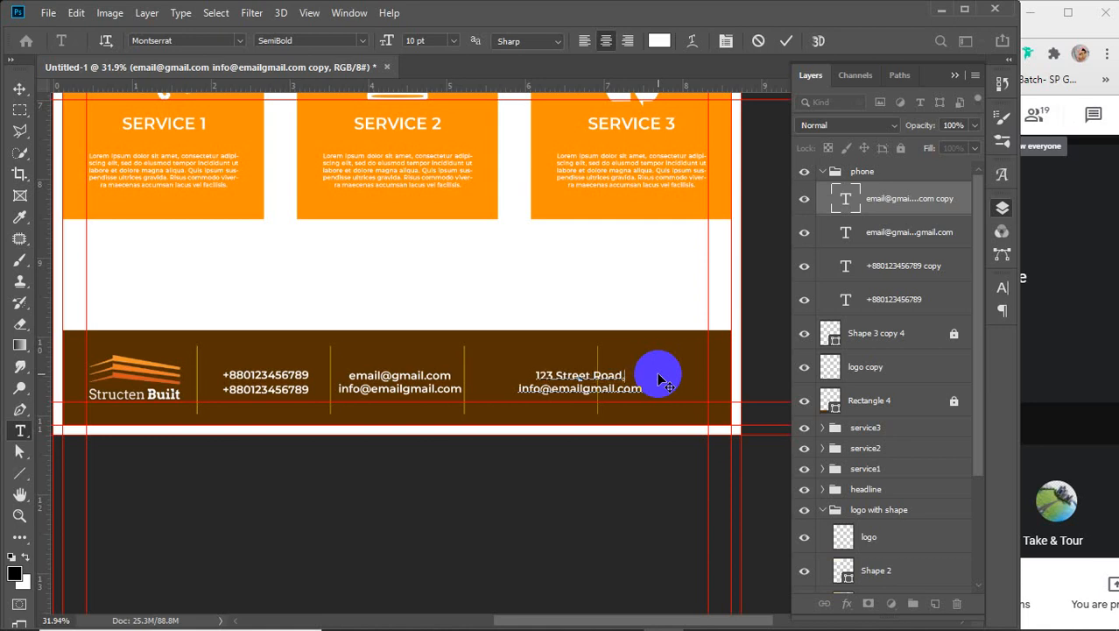
pyautogui.write('Ban')
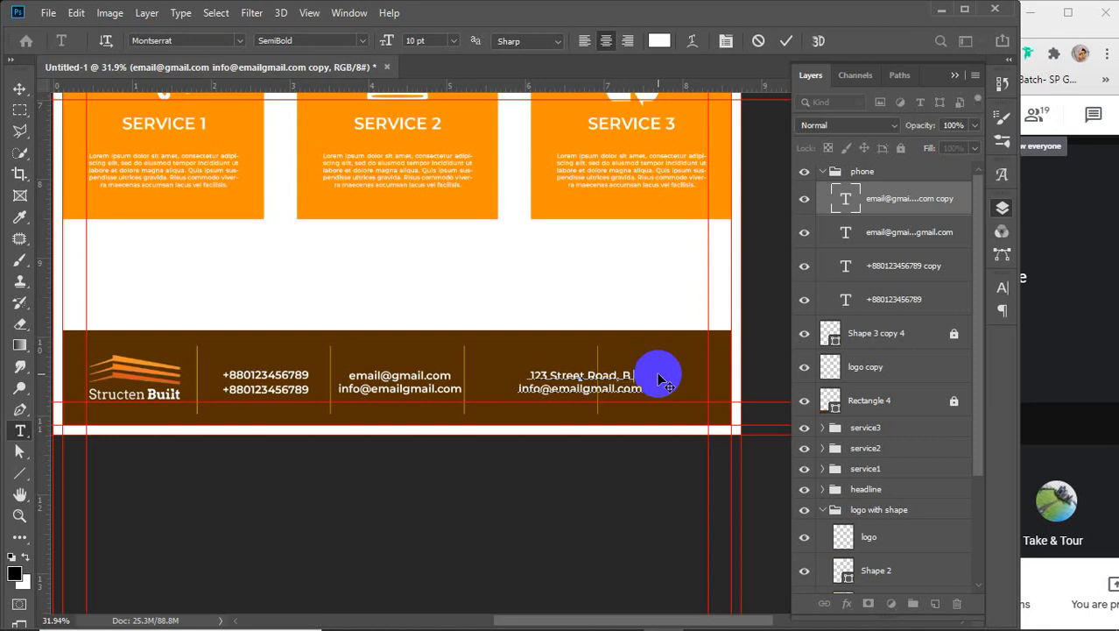
pyautogui.write('ani')
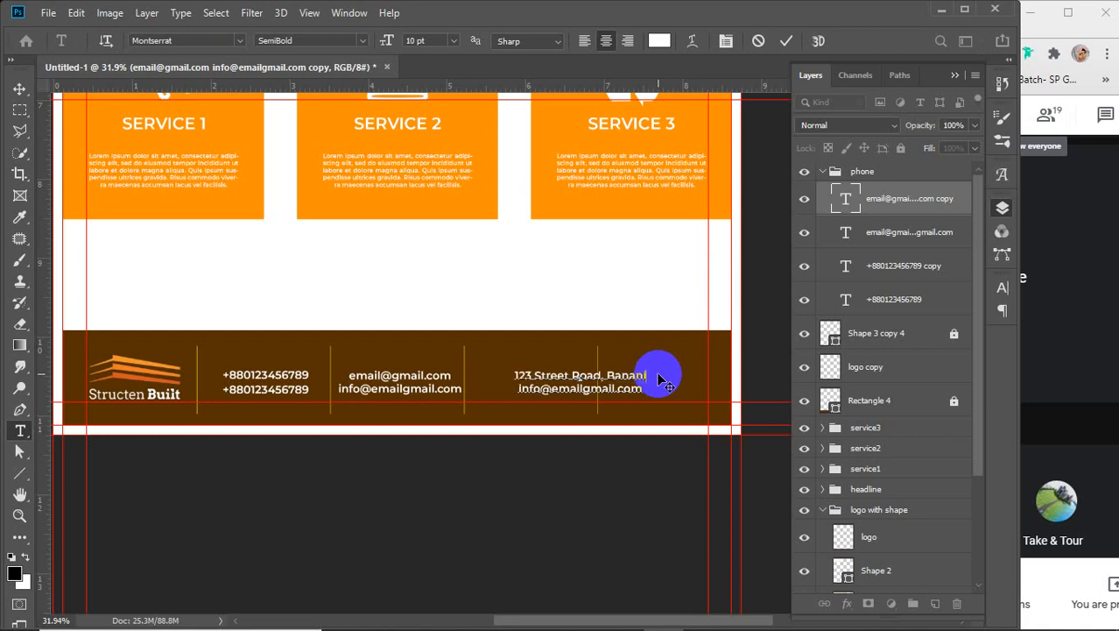
# - Replace the second line of the duplicated text with a placeholder city, country and postcode, and finish the text edit
pyautogui.moveTo(515, 391); pyautogui.dragTo(741, 391)
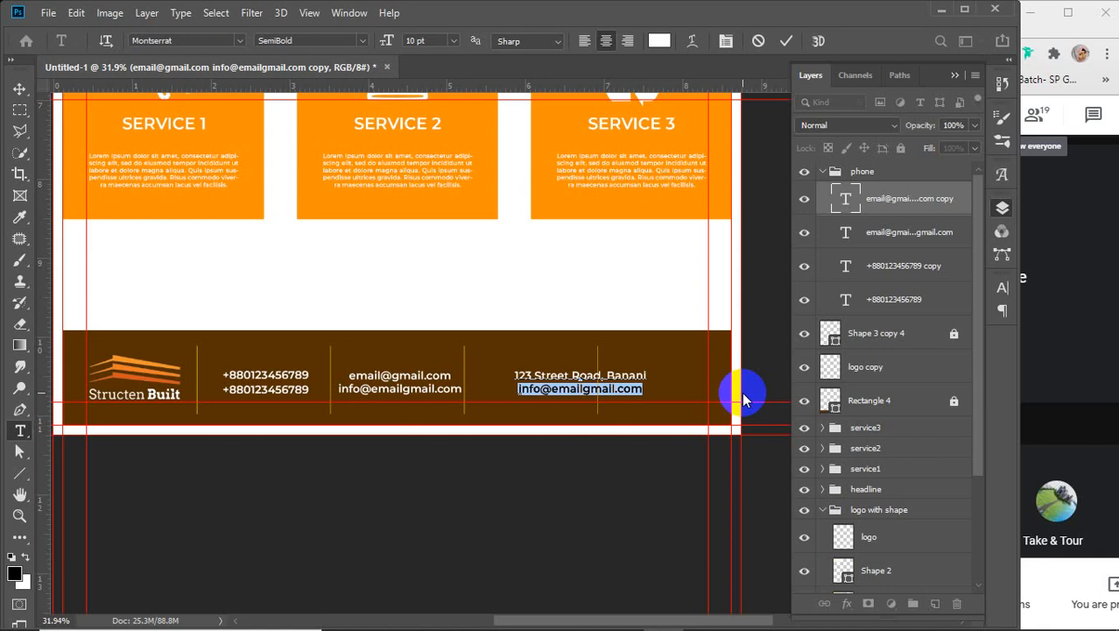
pyautogui.write('Dh')
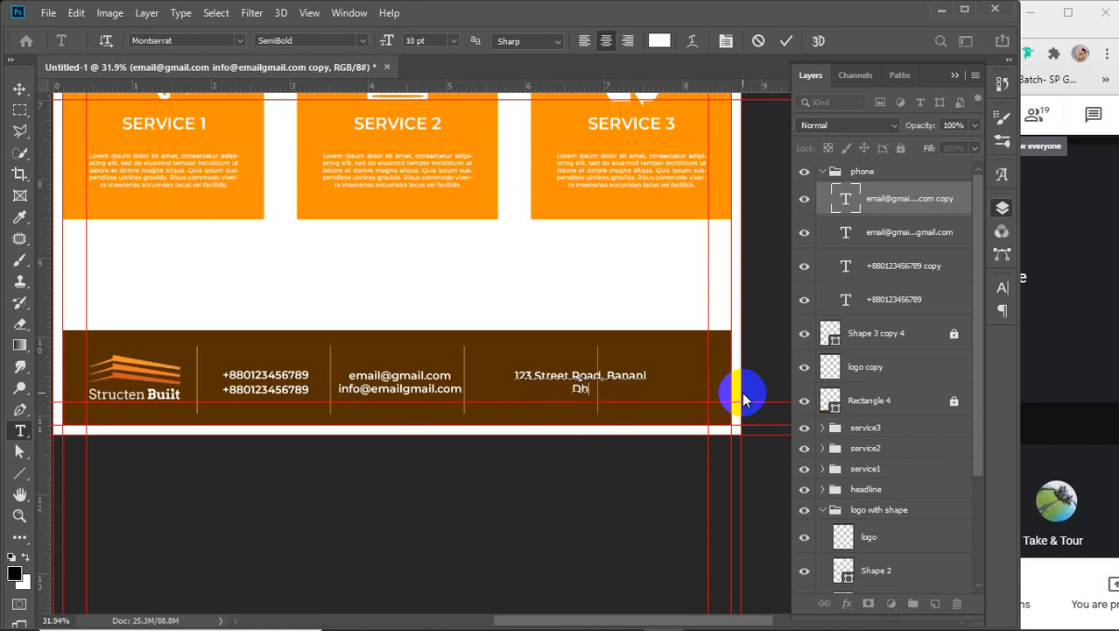
pyautogui.write('aka, Ban')
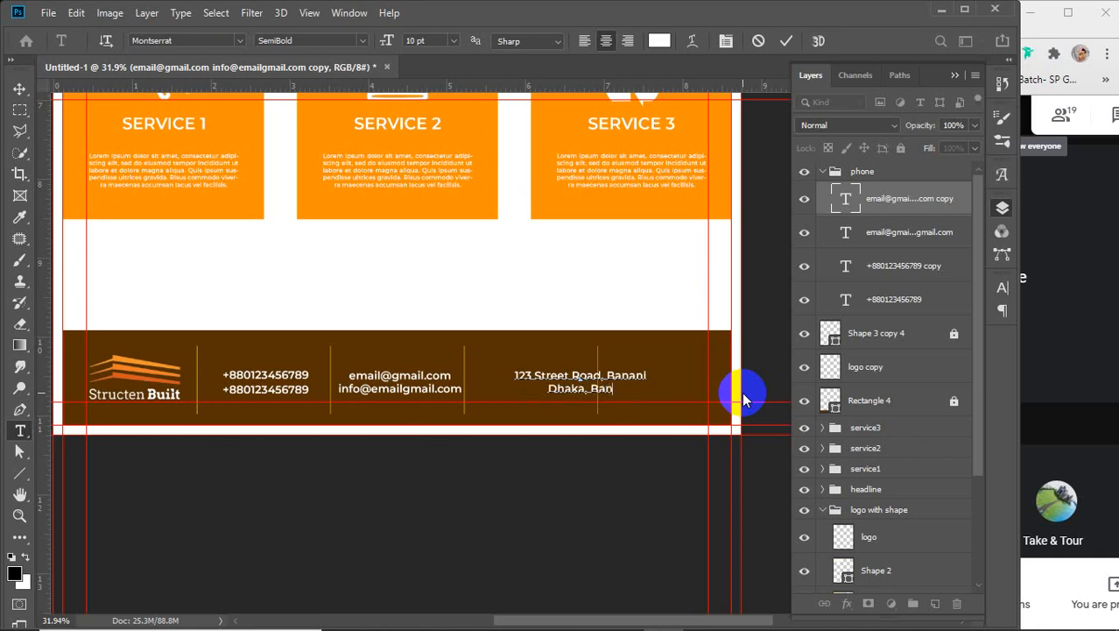
pyautogui.write('glade')
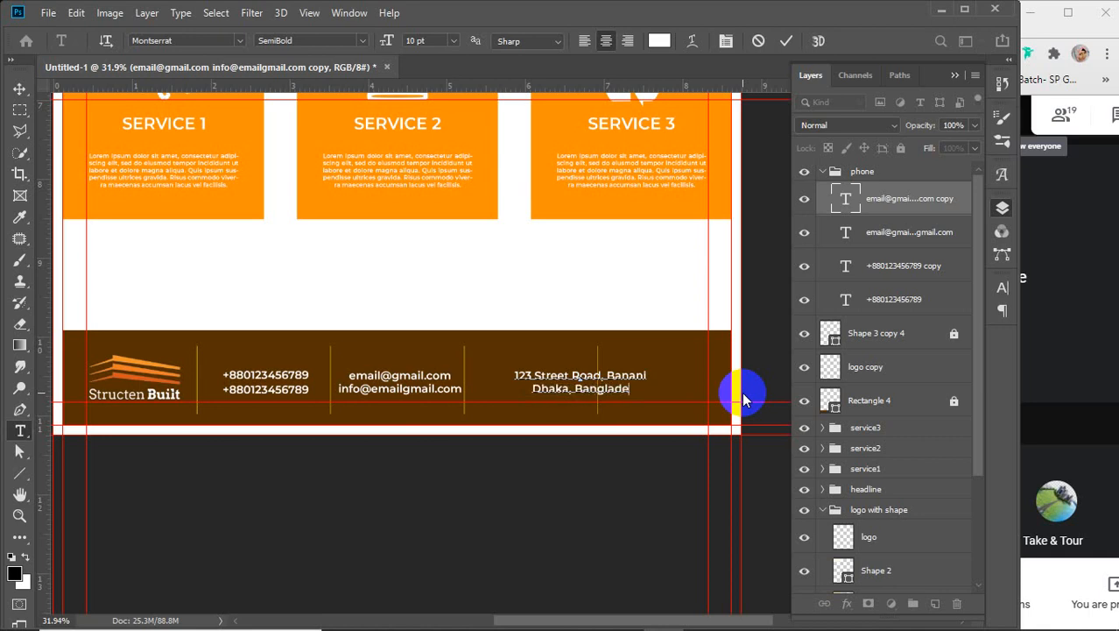
pyautogui.write('sh-')
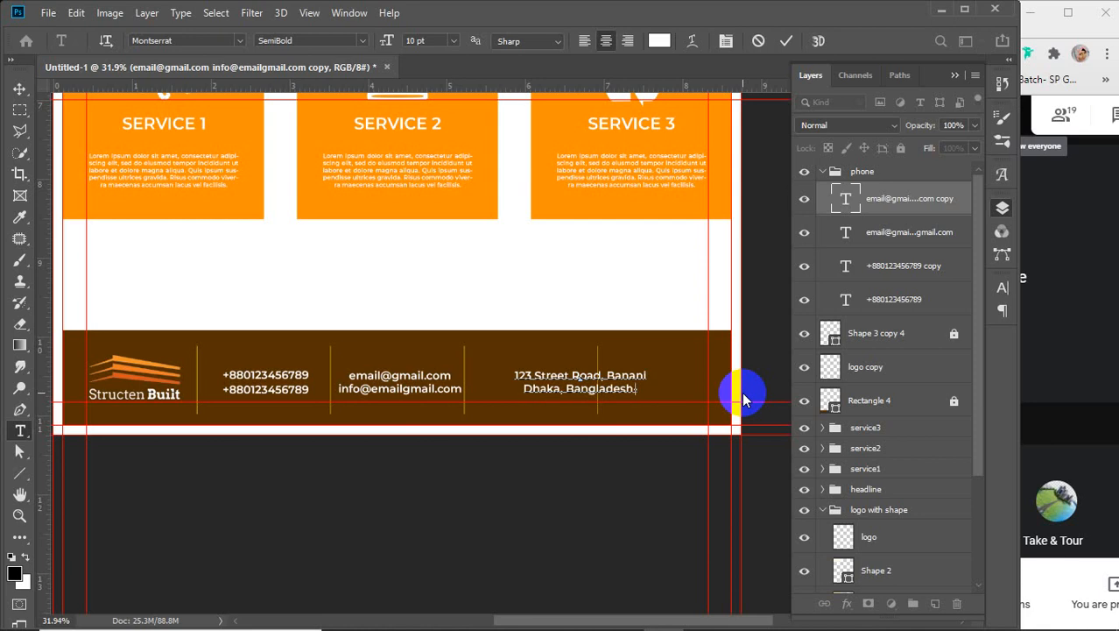
pyautogui.press('BackSpace')
pyautogui.write('-')
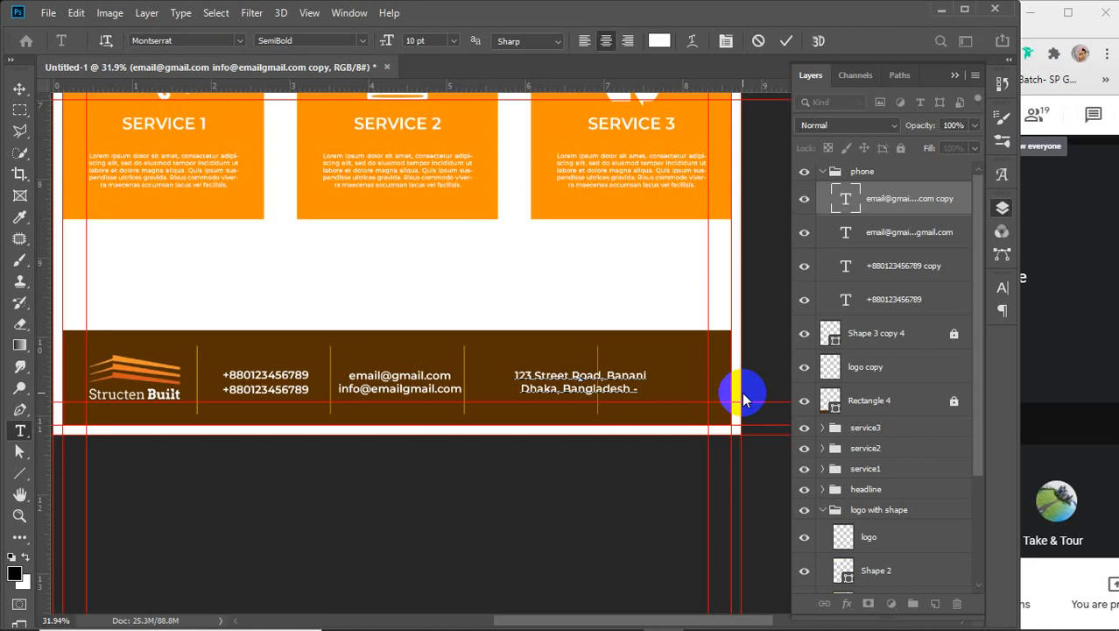
pyautogui.write(' 0000')
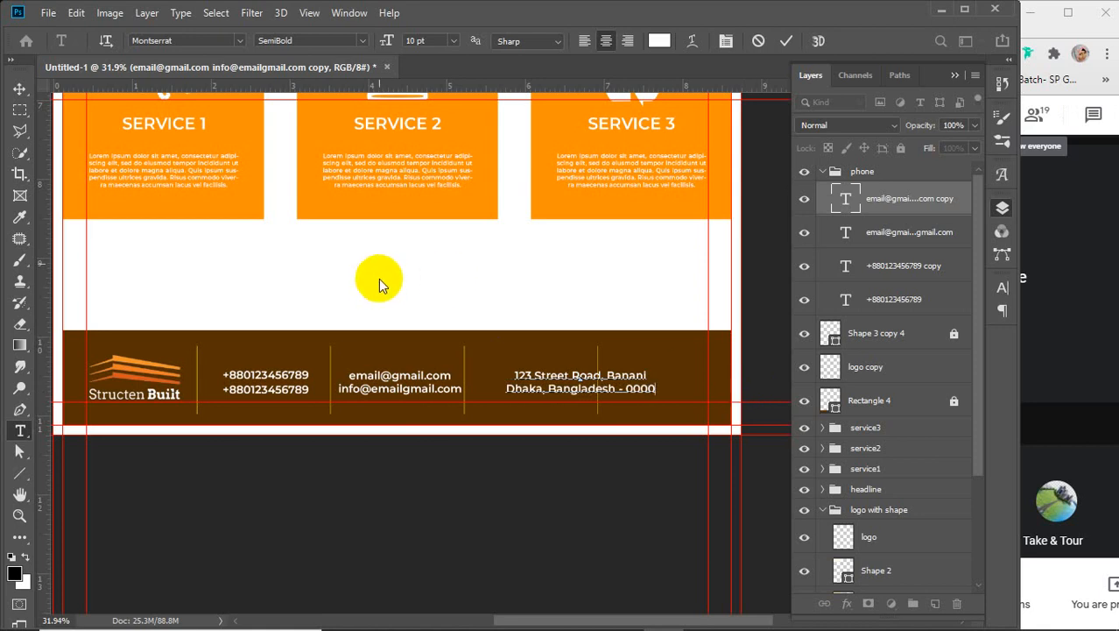
pyautogui.click(18, 90)
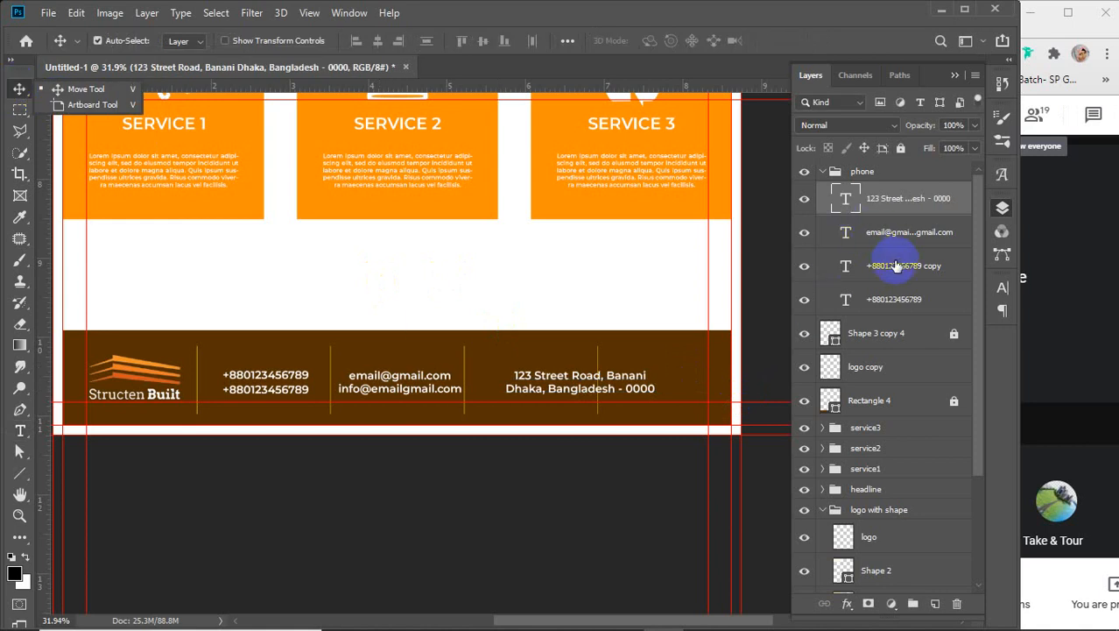
# - Unlock and delete the footer's divider lines layer, Shape 3 copy 4, and move the address text toward the flyer's right margin guide
pyautogui.click(886, 334)
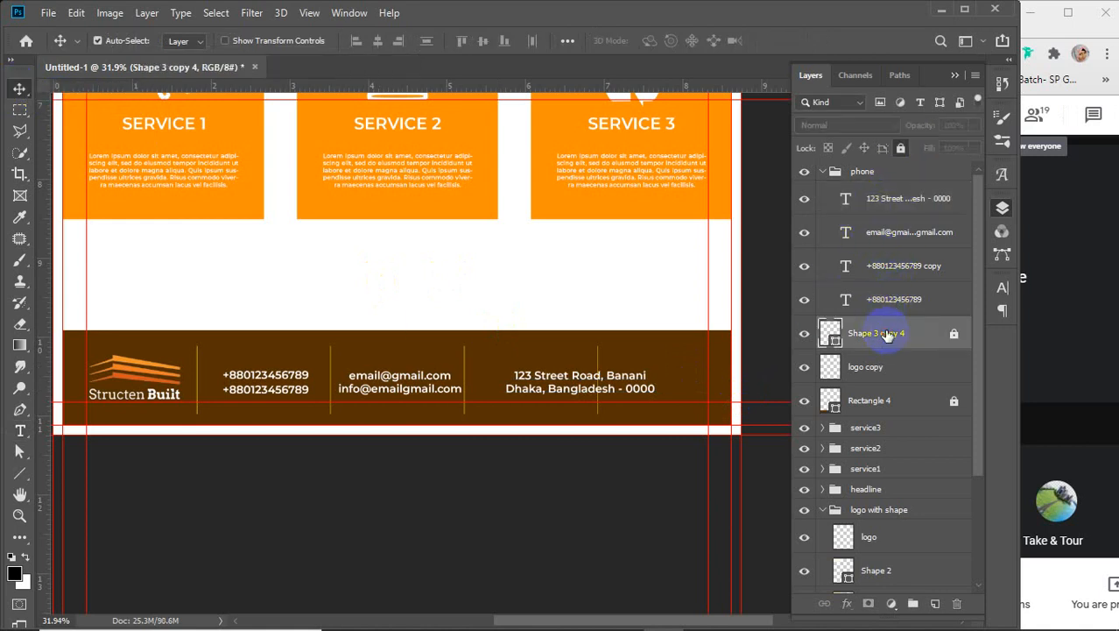
pyautogui.click(954, 333)
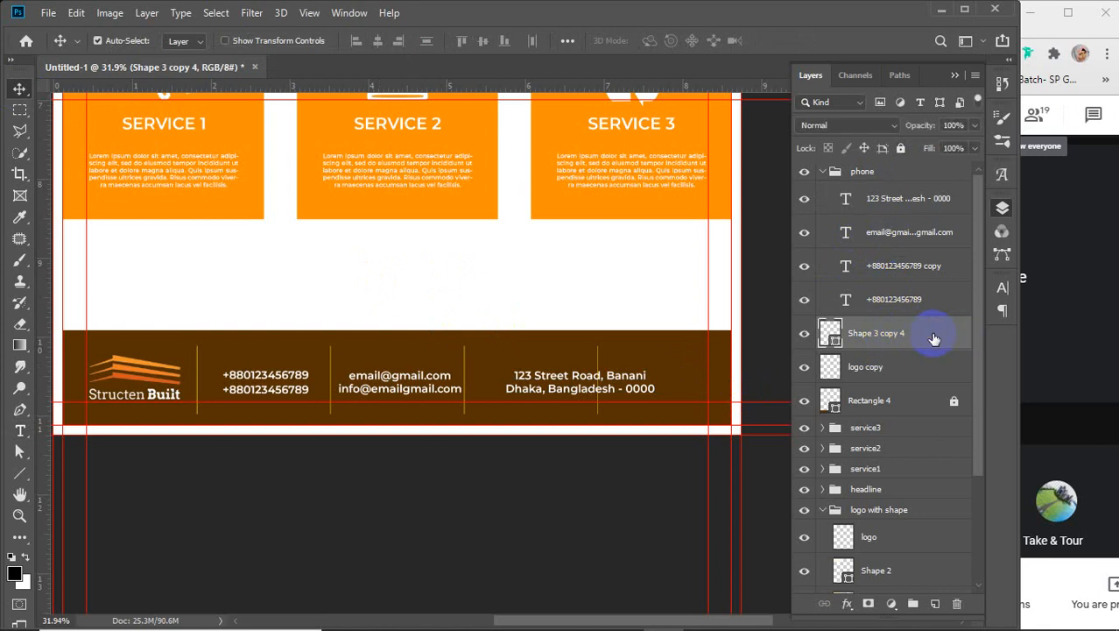
pyautogui.press('Delete')
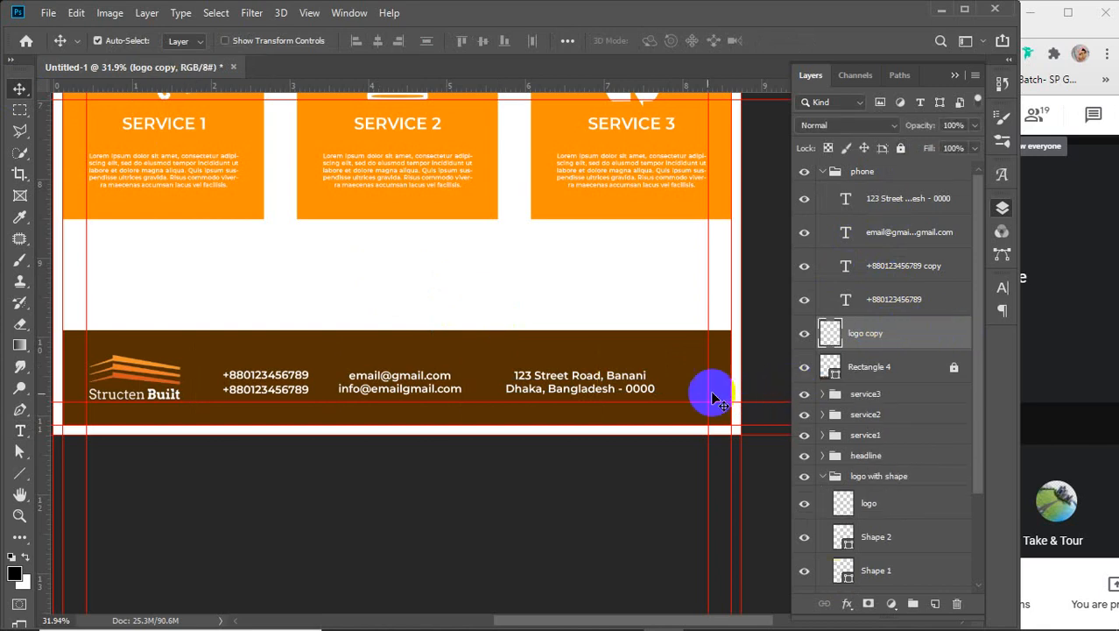
pyautogui.moveTo(582, 399); pyautogui.dragTo(641, 391)
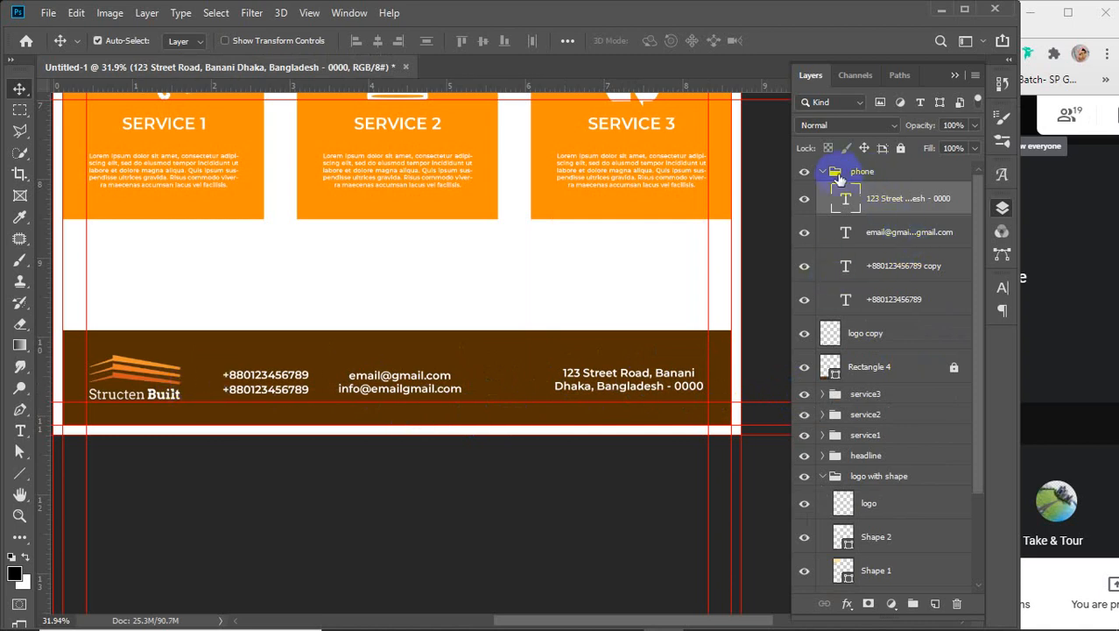
# - Take the address and e-mail text layers out of the phone group, place them above it, and collapse the group
pyautogui.click(862, 175)
pyautogui.click(804, 171)
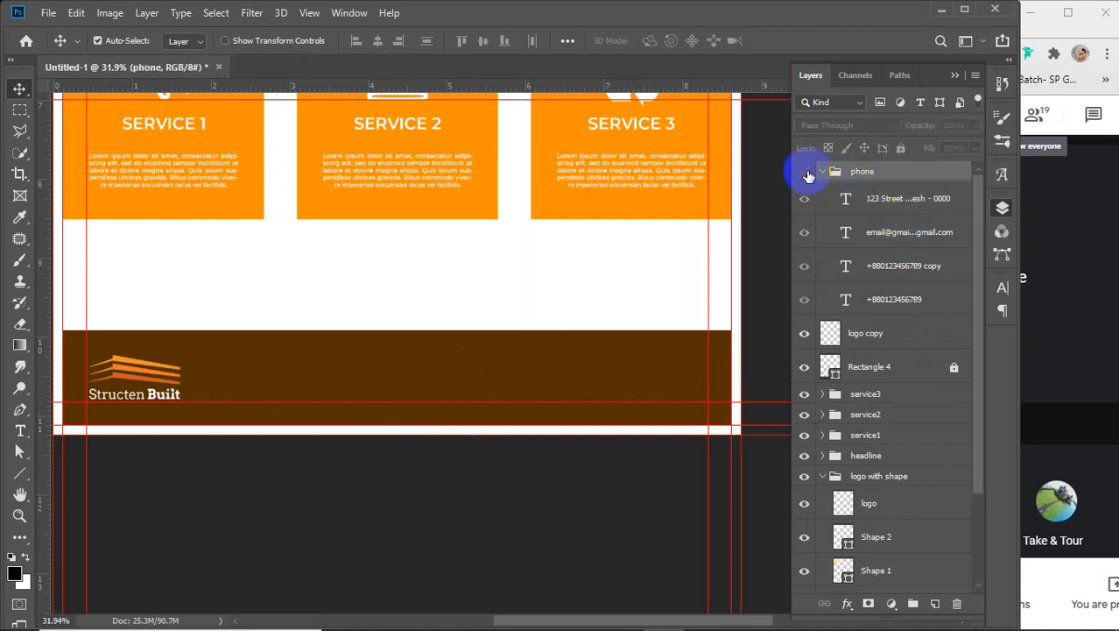
pyautogui.click(803, 172)
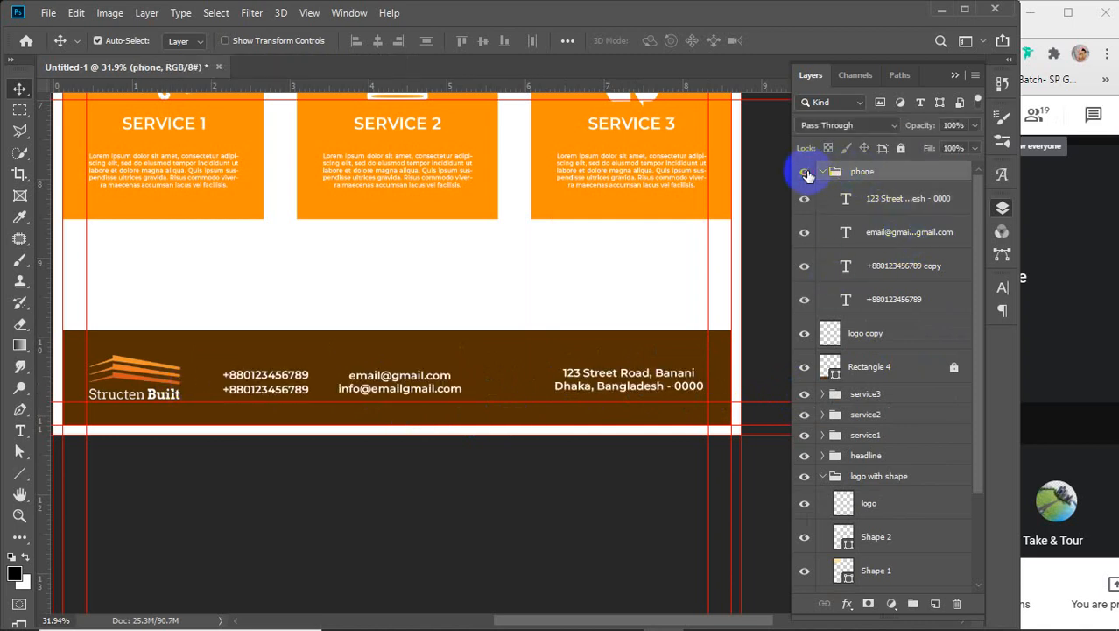
pyautogui.click(892, 202)
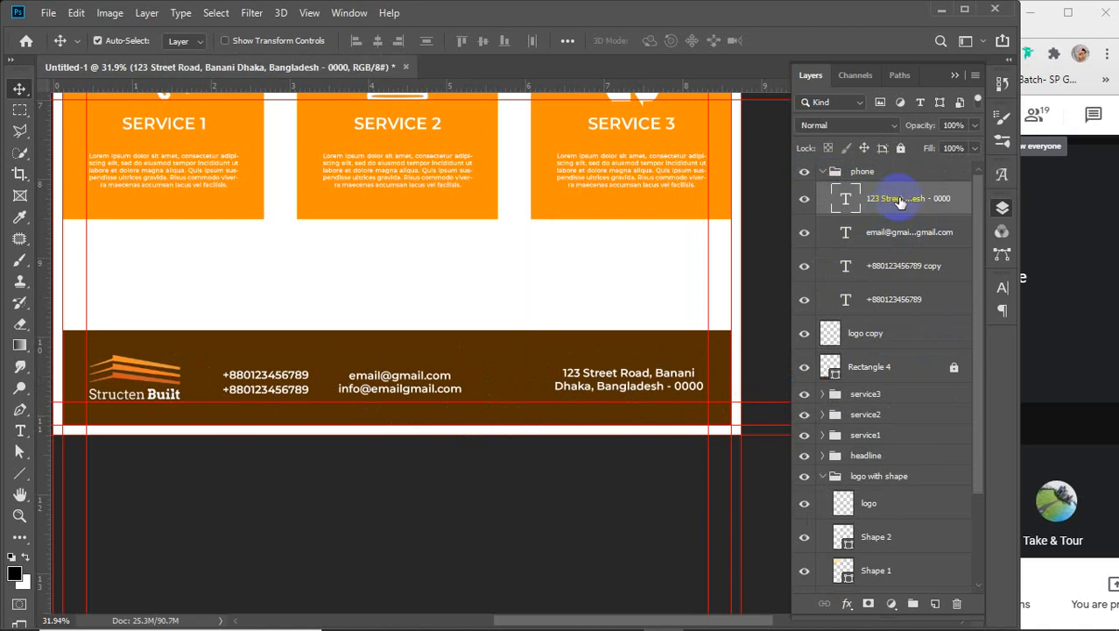
pyautogui.moveTo(899, 202); pyautogui.dragTo(896, 165)
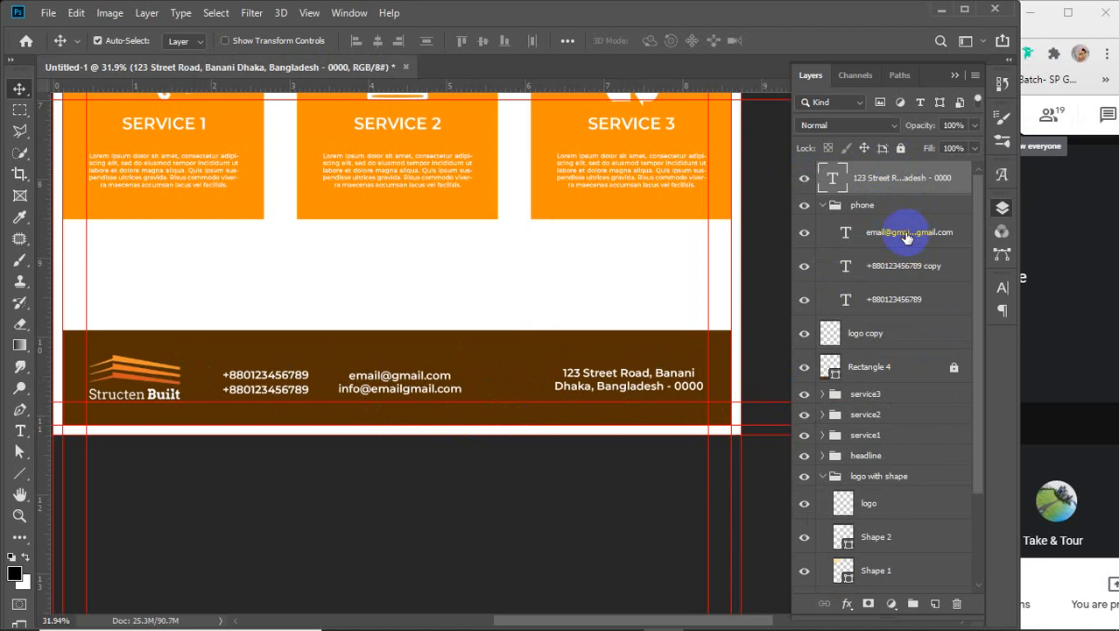
pyautogui.moveTo(904, 234); pyautogui.dragTo(906, 198)
pyautogui.click(823, 239)
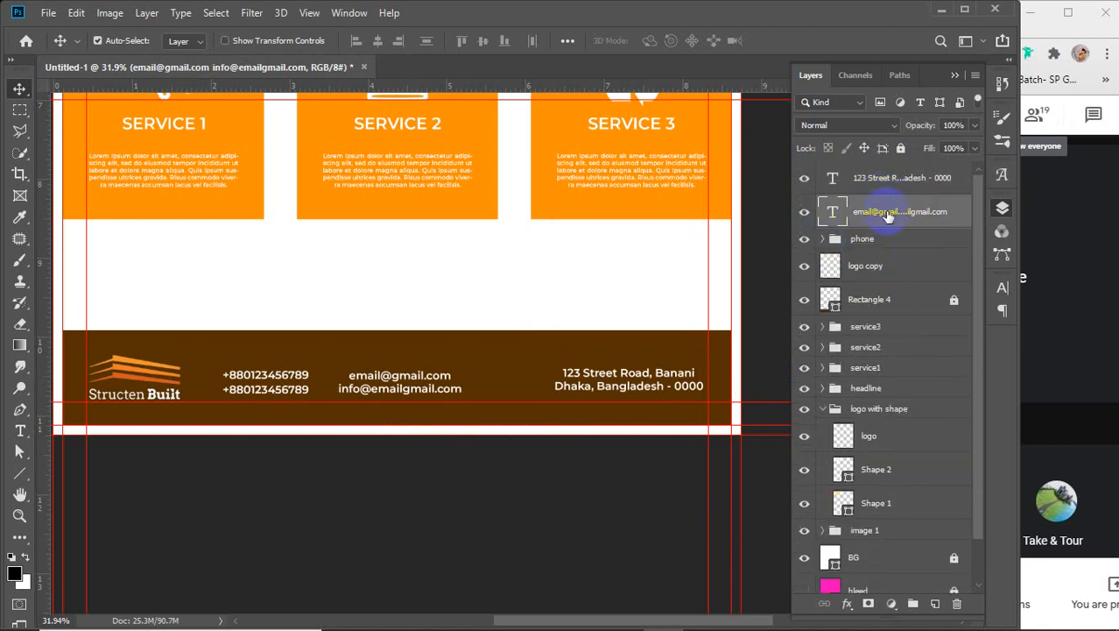
# - Put the e-mail text layer in its own group named email
pyautogui.hotkey('ctrl', 'g')
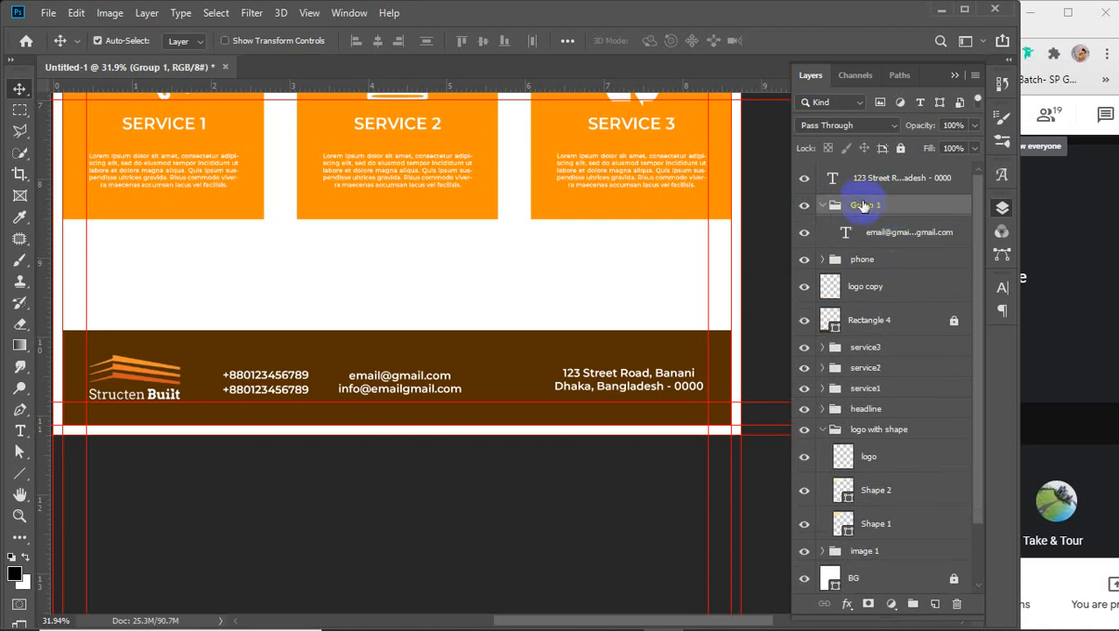
pyautogui.doubleClick(865, 204)
pyautogui.press('Return')
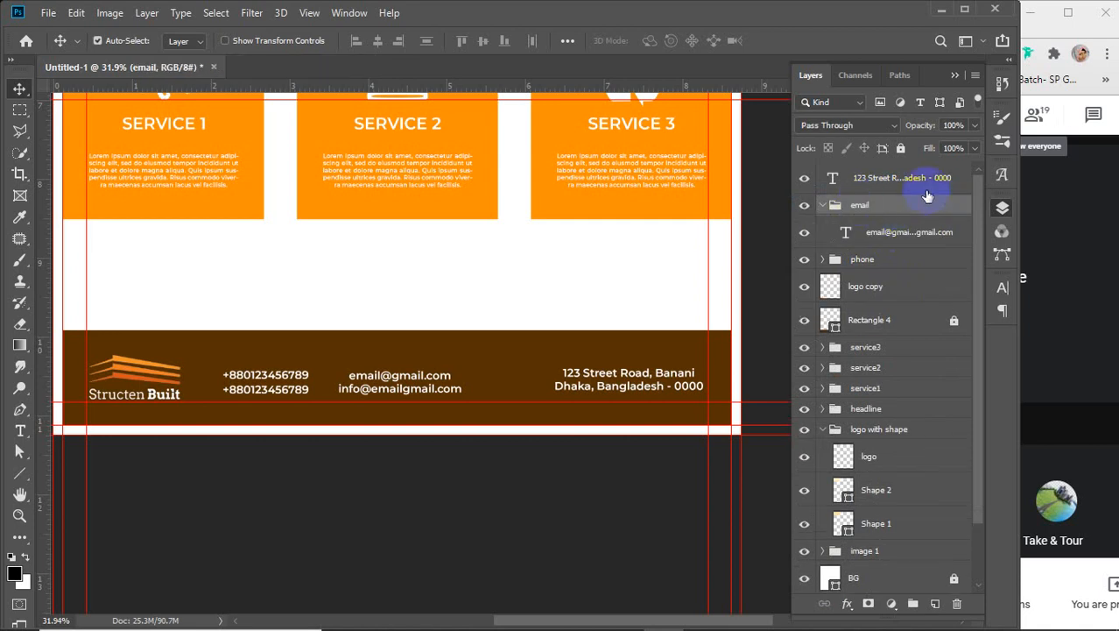
# - Put the address text layer in its own group named address, and collapse the address and email groups
pyautogui.click(901, 186)
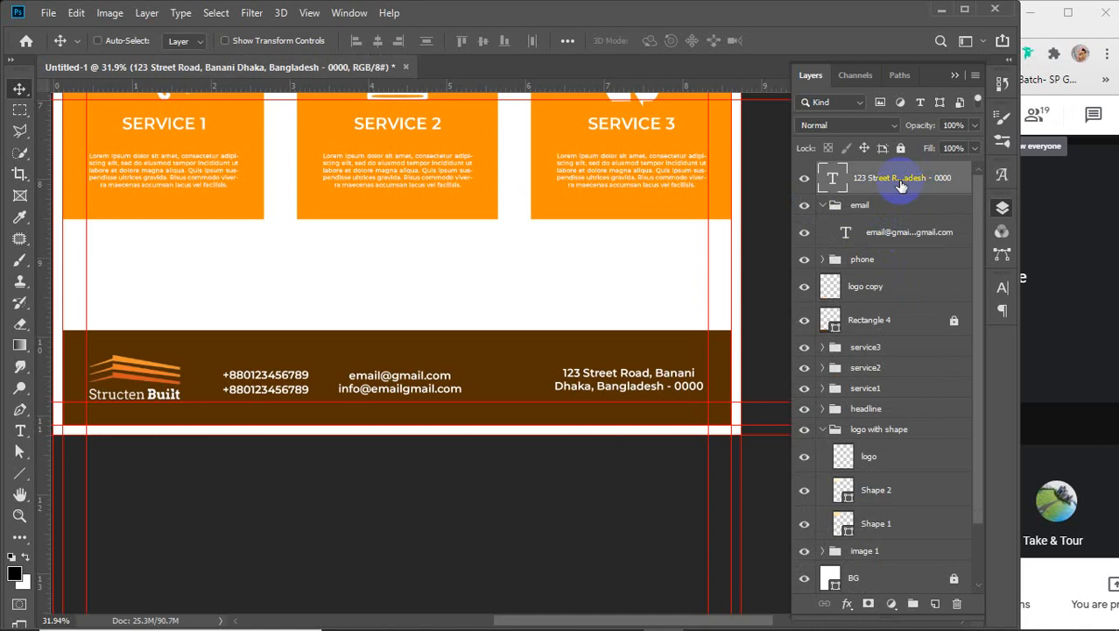
pyautogui.hotkey('ctrl', 'g')
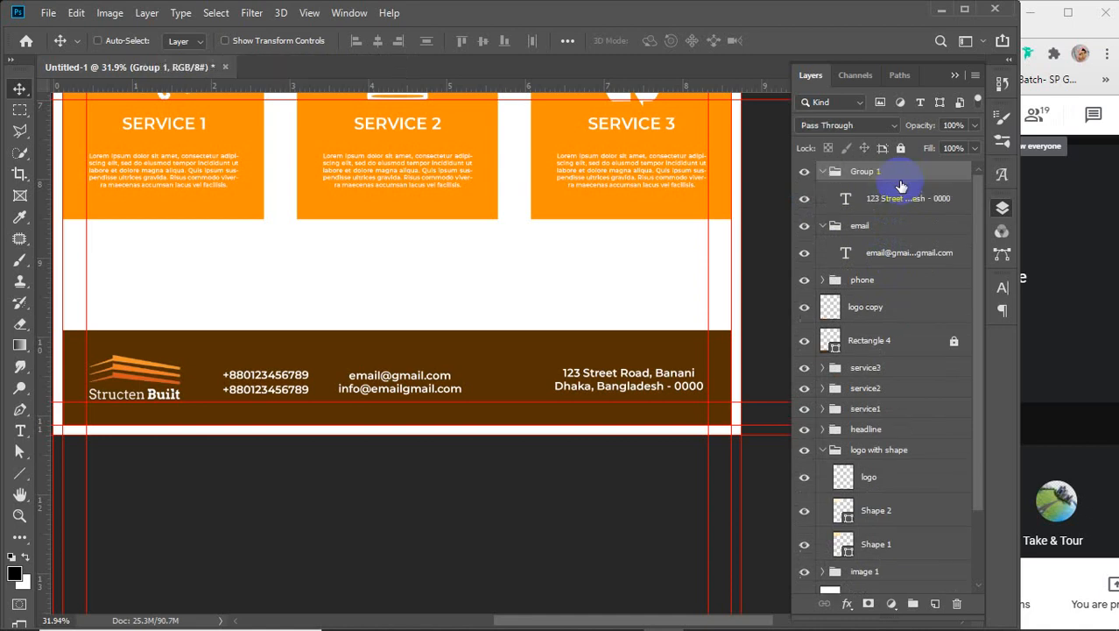
pyautogui.doubleClick(865, 172)
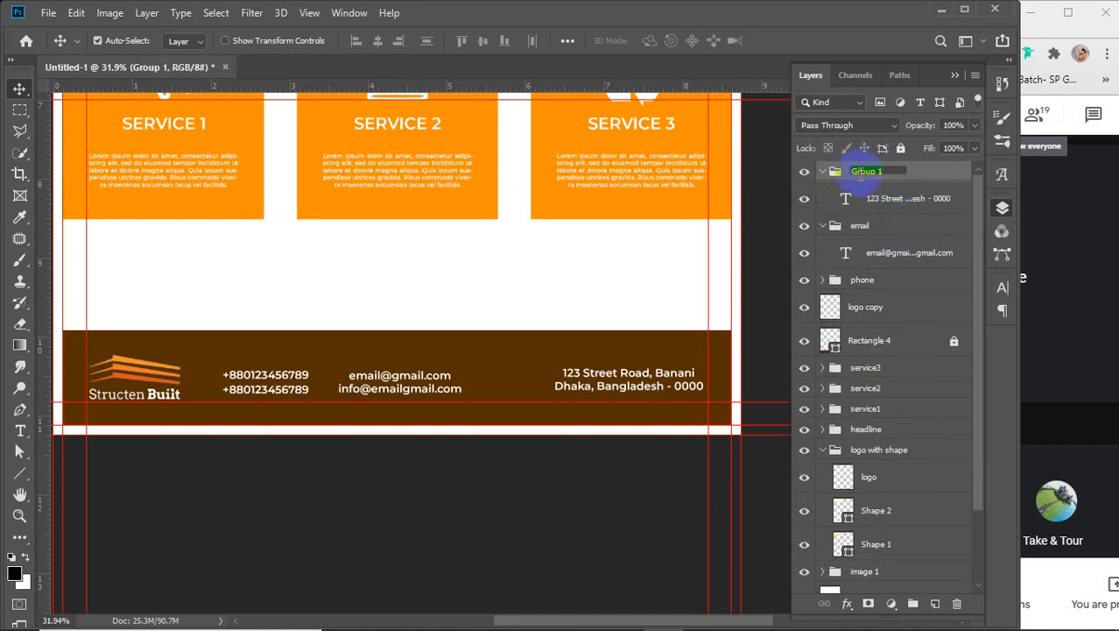
pyautogui.write('address')
pyautogui.press('Return')
pyautogui.click(823, 171)
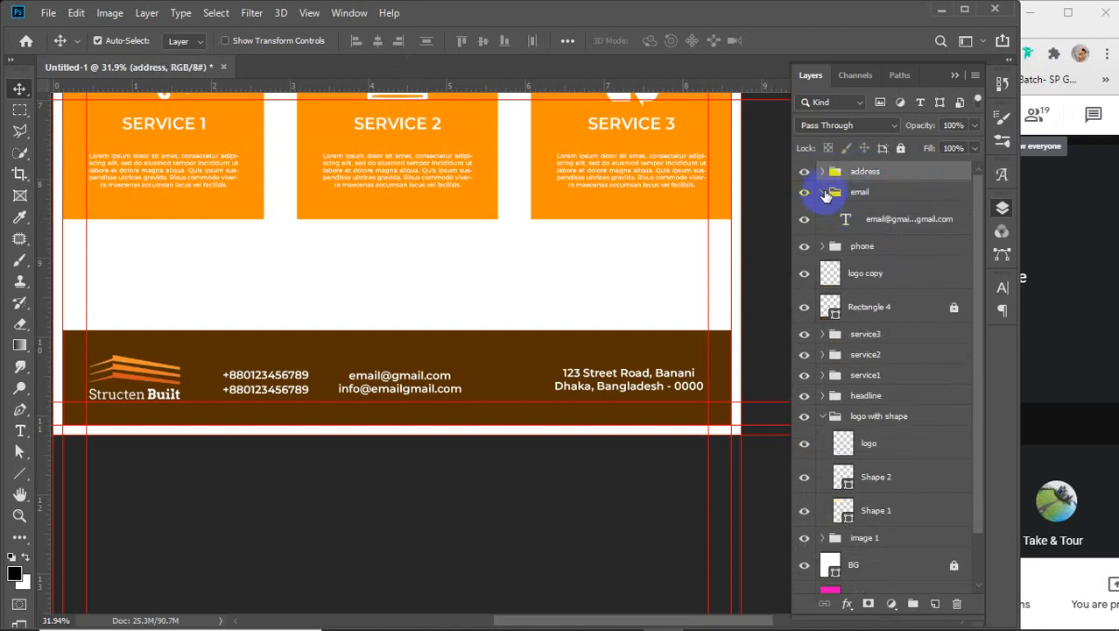
pyautogui.click(824, 192)
# - Set auto-select to Group and align the vertical centers of the address, email and phone groups and the logo copy layer
pyautogui.click(178, 42)
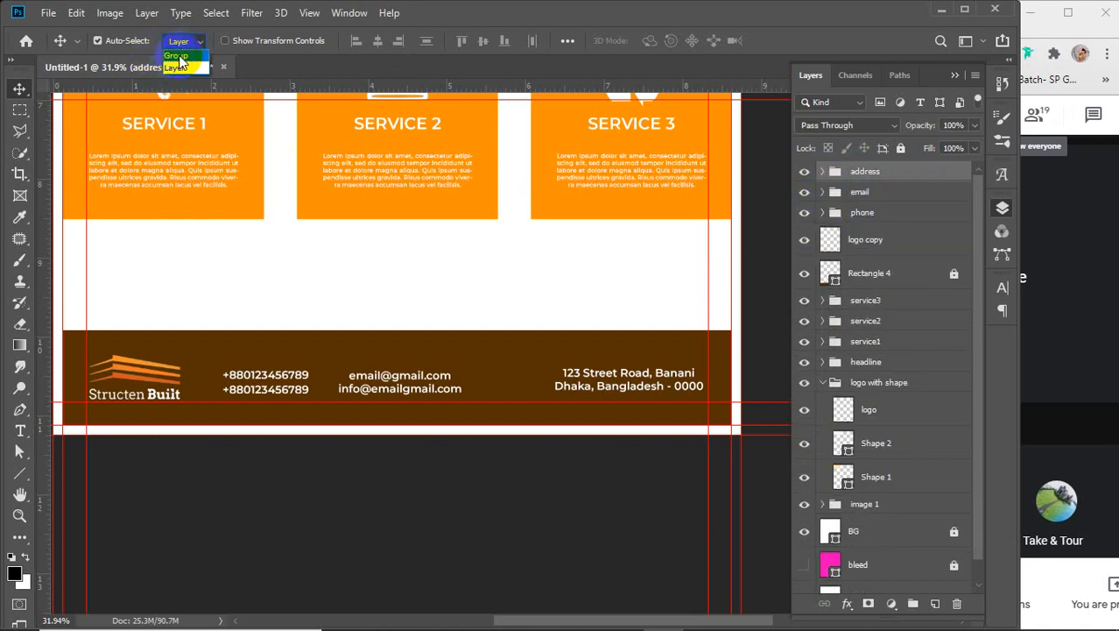
pyautogui.click(178, 56)
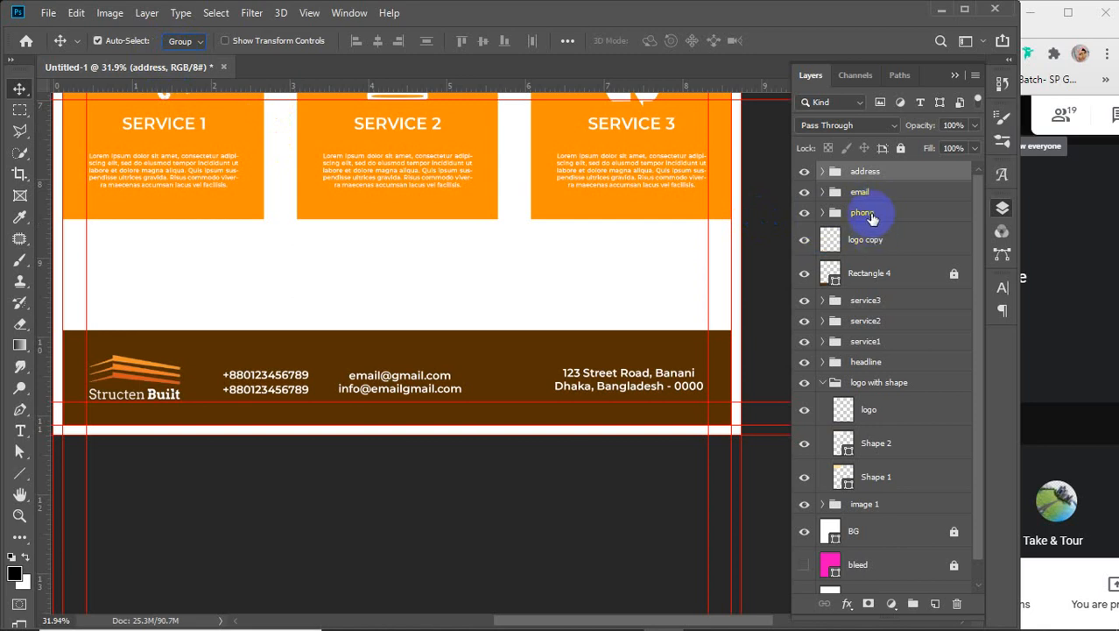
pyautogui.keyDown('shift'); pyautogui.click(871, 239); pyautogui.keyUp('shift')
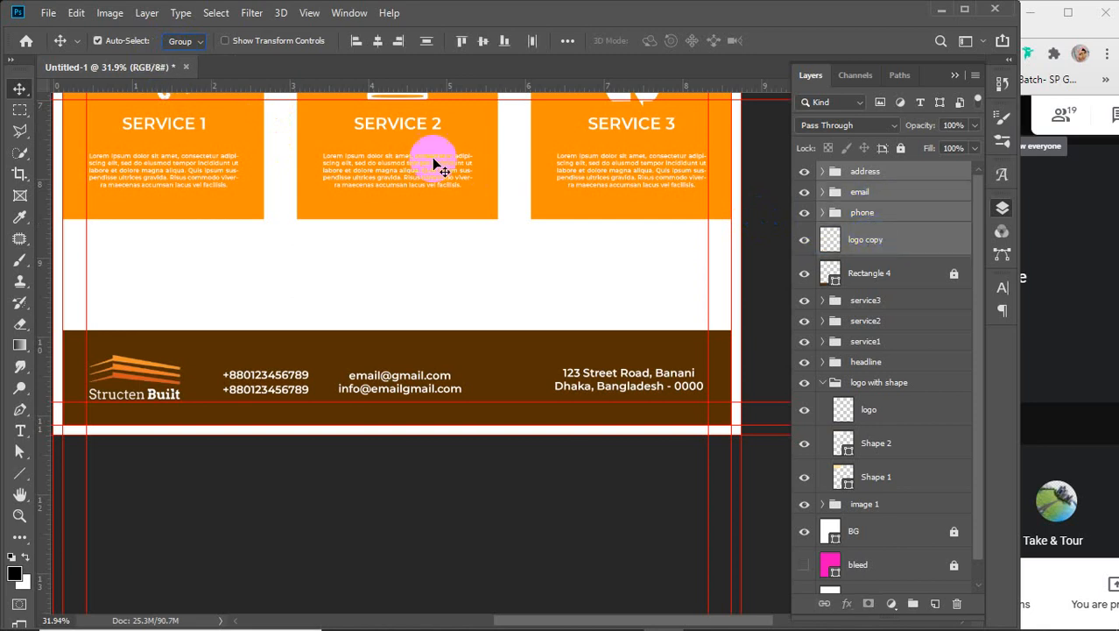
pyautogui.click(482, 42)
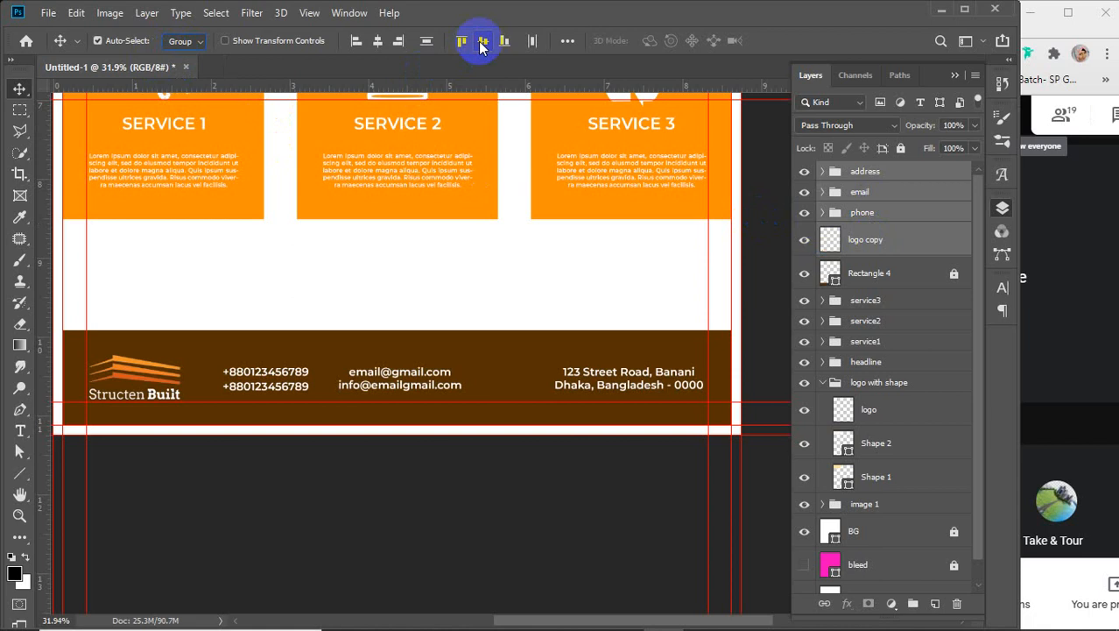
pyautogui.click(645, 481)
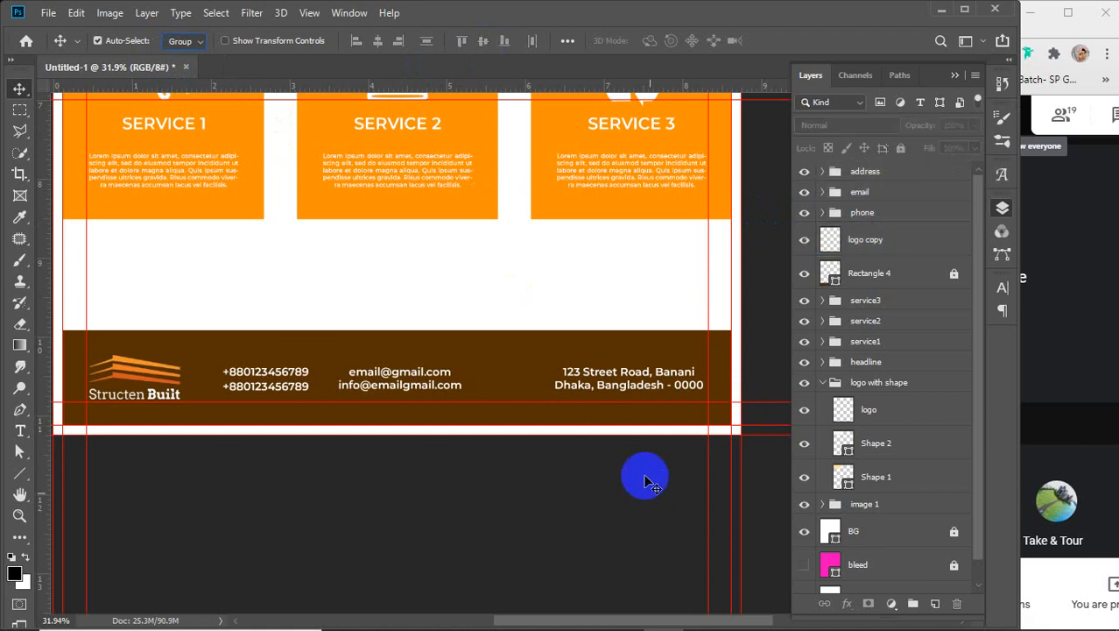
# - Nudge the address group slightly right, then distribute the horizontal spacing evenly between the logo copy, phone, email and address
pyautogui.click(603, 394)
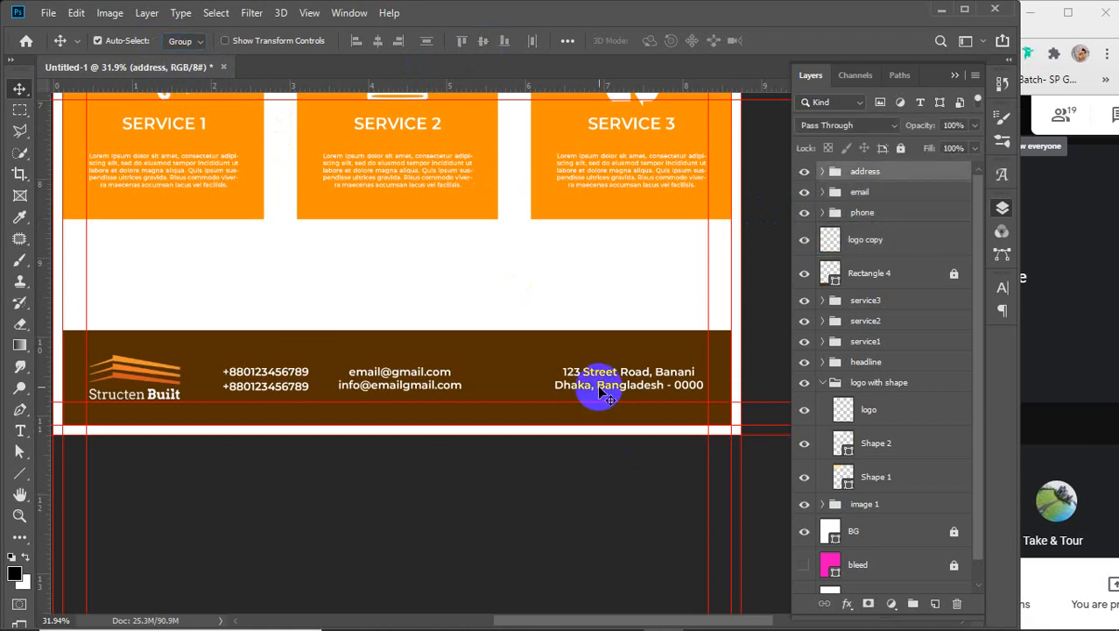
pyautogui.press('Right')
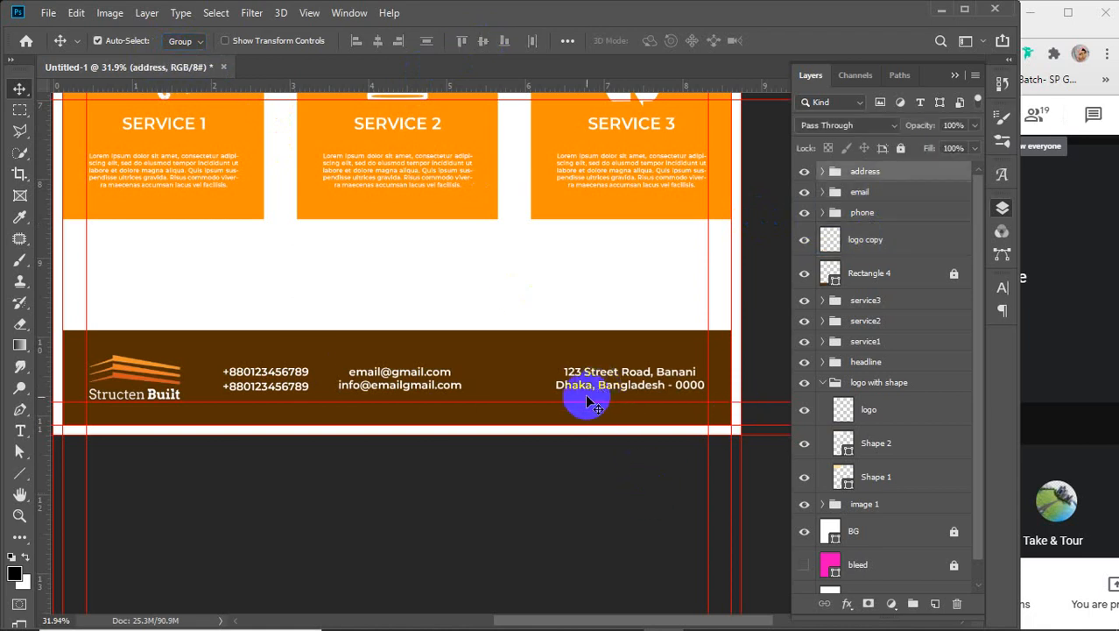
pyautogui.keyDown('shift'); pyautogui.click(863, 242); pyautogui.keyUp('shift')
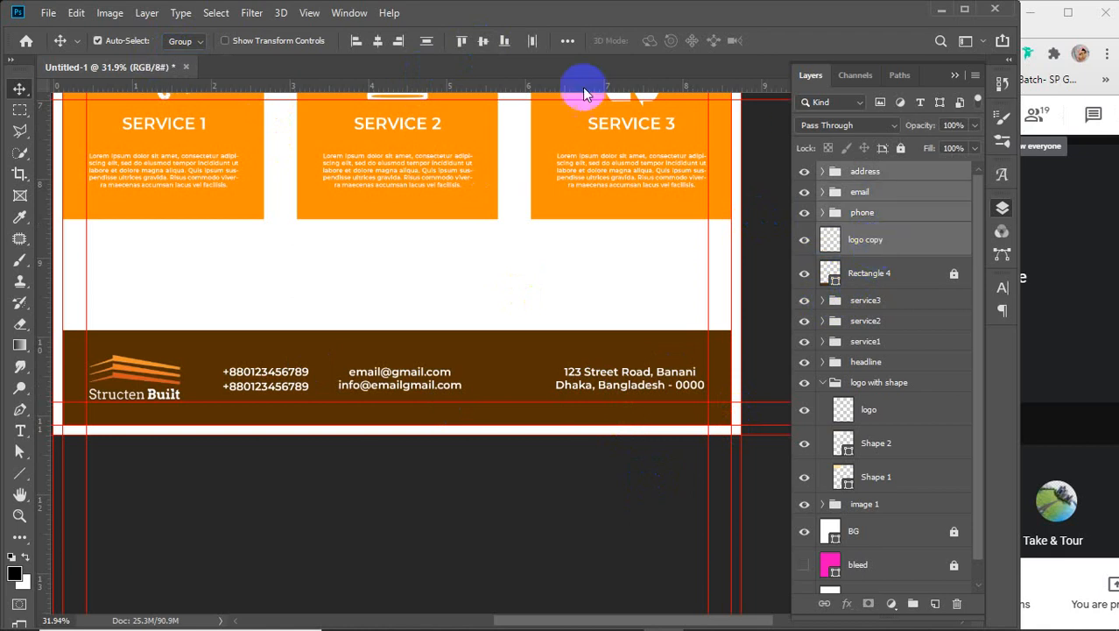
pyautogui.click(567, 41)
pyautogui.click(520, 192)
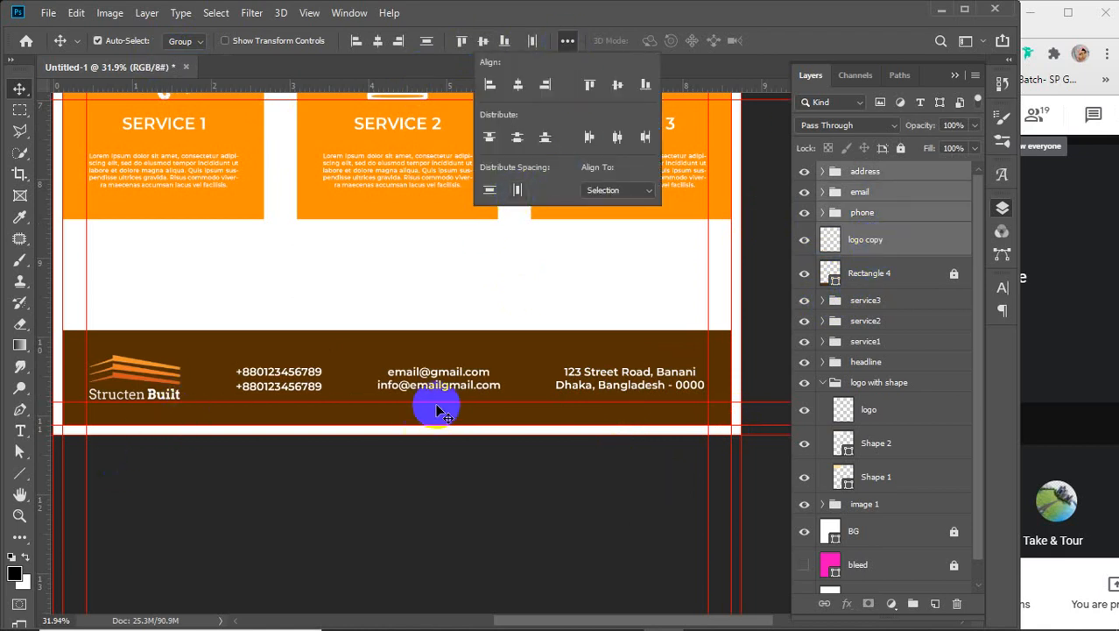
pyautogui.click(564, 40)
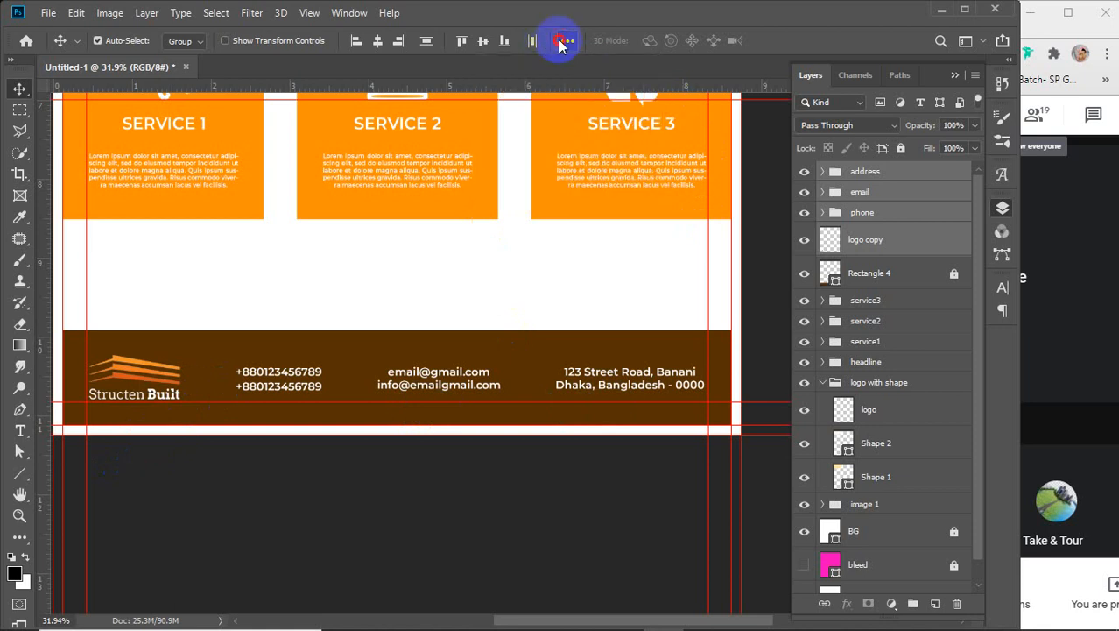
pyautogui.click(577, 485)
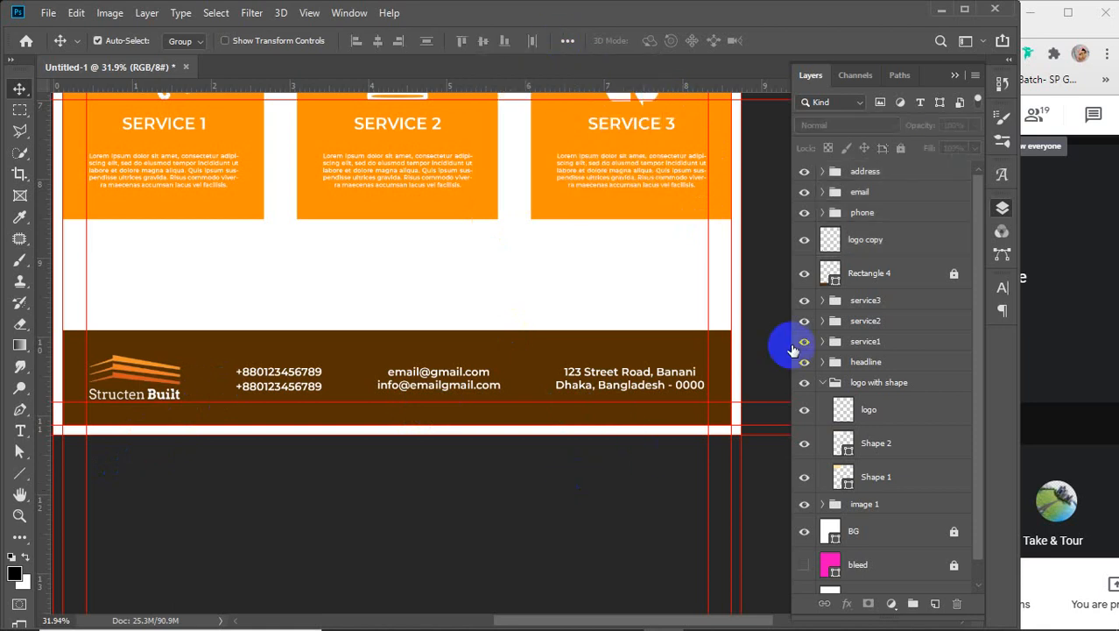
# - Align the logo copy layer and the phone, email and address groups along their bottom edges, then clear the selection
pyautogui.click(880, 243)
pyautogui.keyDown('shift'); pyautogui.click(887, 176); pyautogui.keyUp('shift')
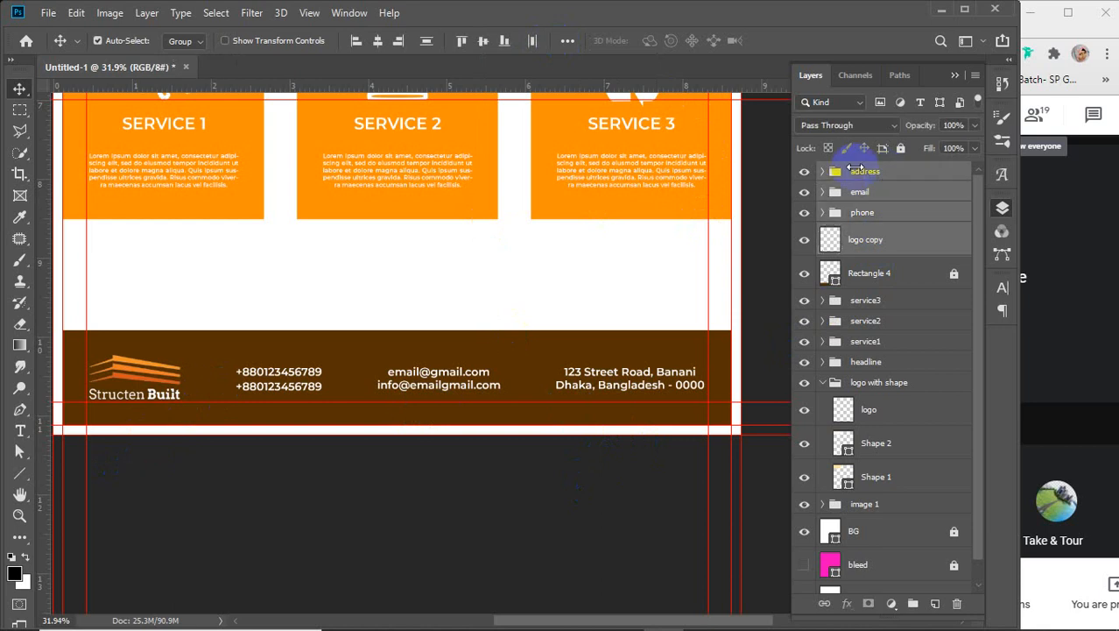
pyautogui.click(505, 42)
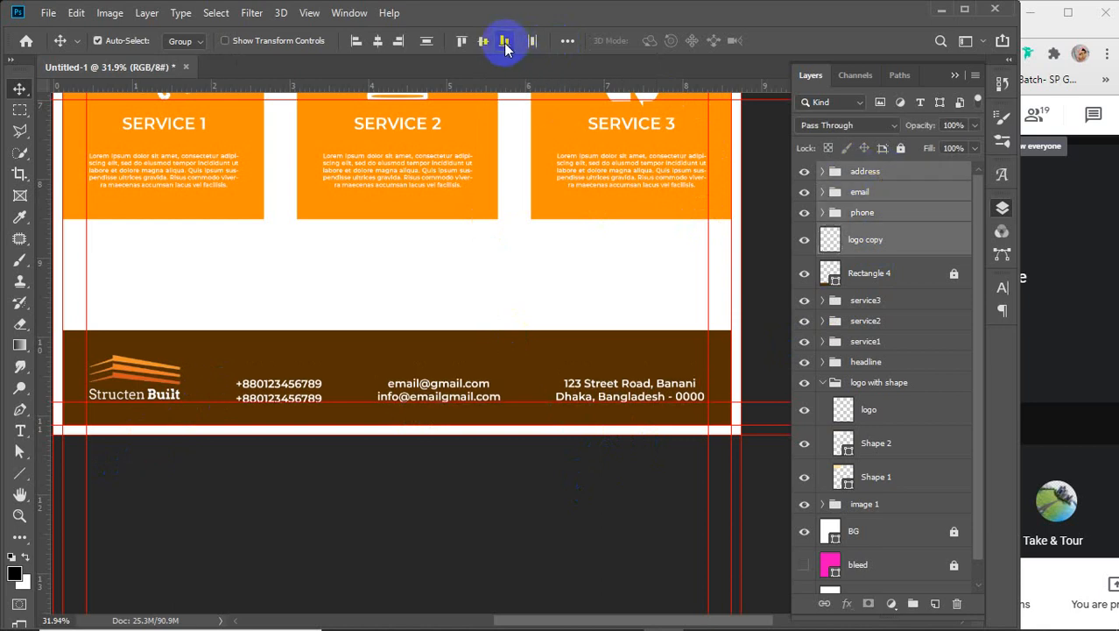
pyautogui.click(880, 172)
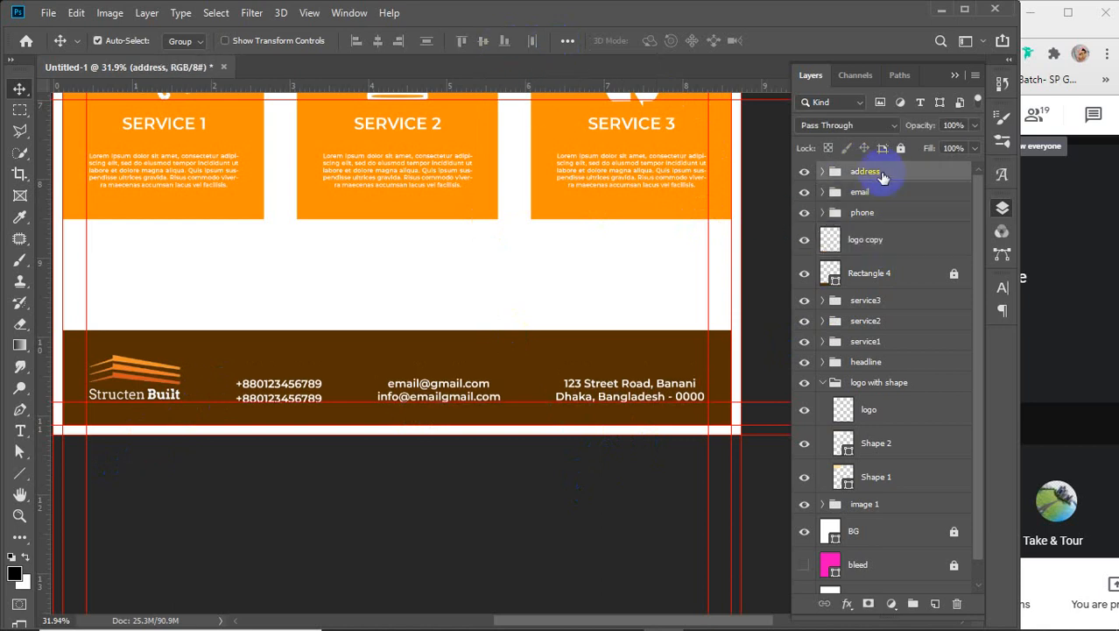
pyautogui.click(528, 499)
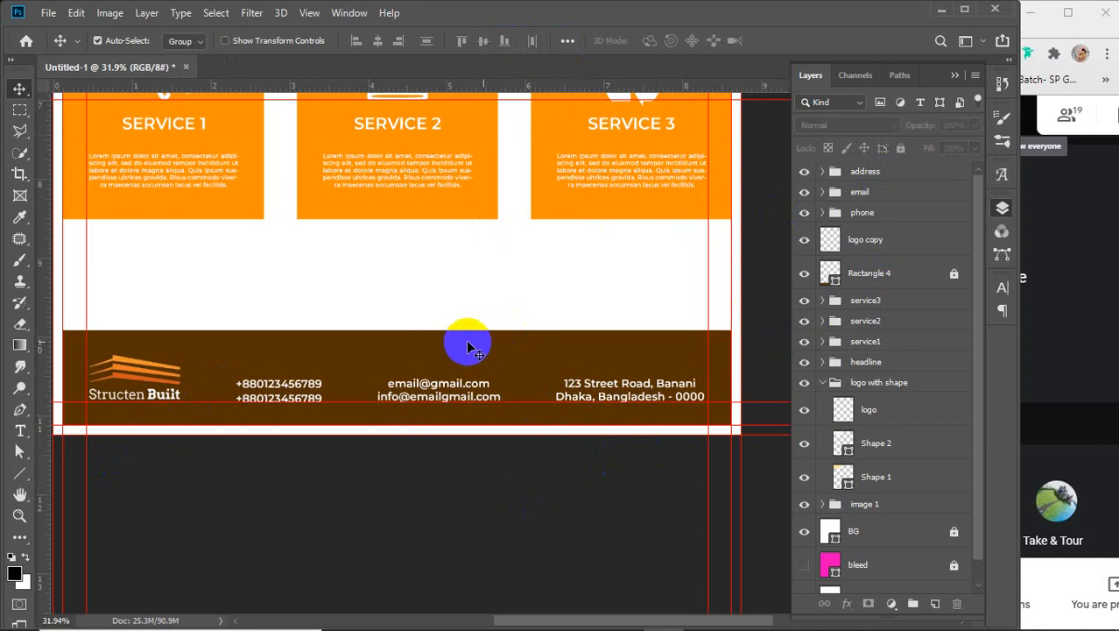
# - Unlock the footer bar, Rectangle 4, and lower its upper edge to make it about 0.9 in high
pyautogui.click(954, 274)
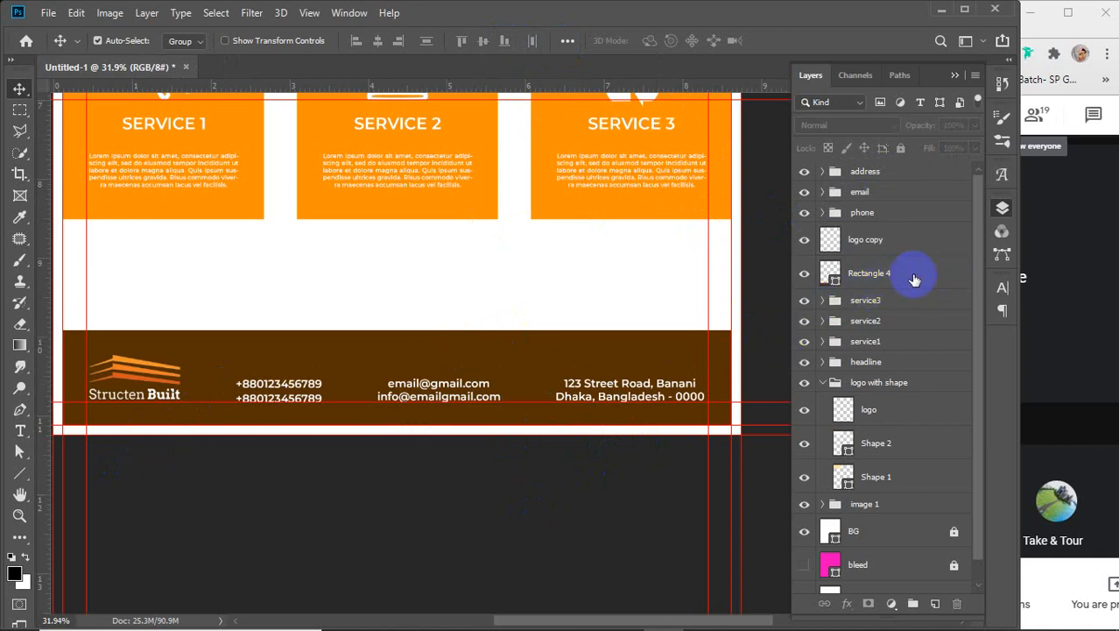
pyautogui.click(913, 277)
pyautogui.hotkey('ctrl', 't')
pyautogui.moveTo(397, 330); pyautogui.dragTo(397, 349)
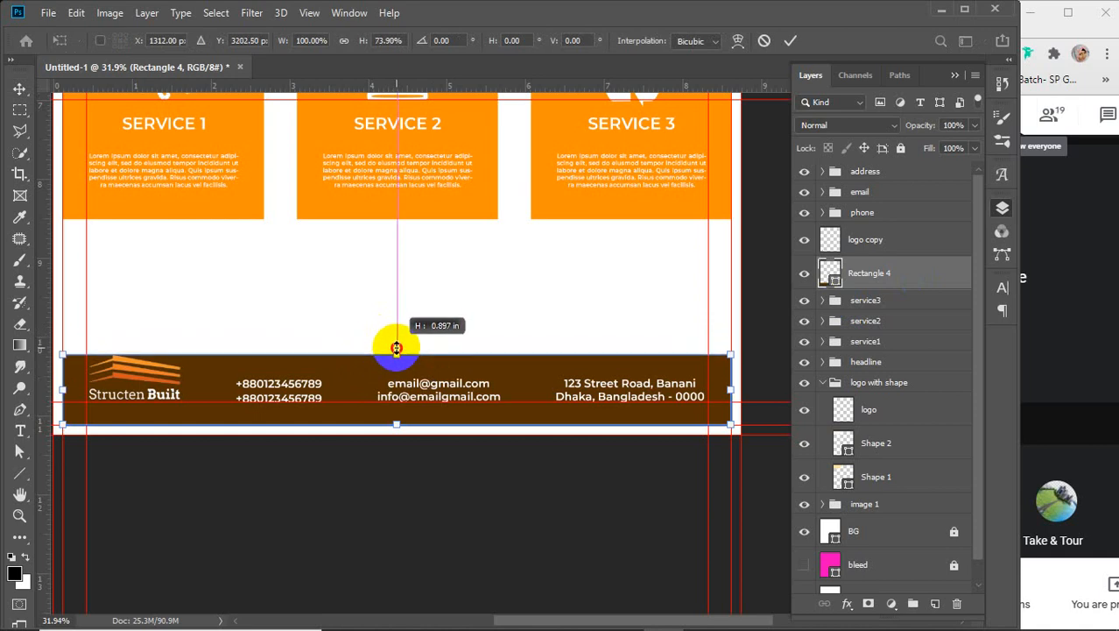
pyautogui.moveTo(397, 348); pyautogui.dragTo(397, 347)
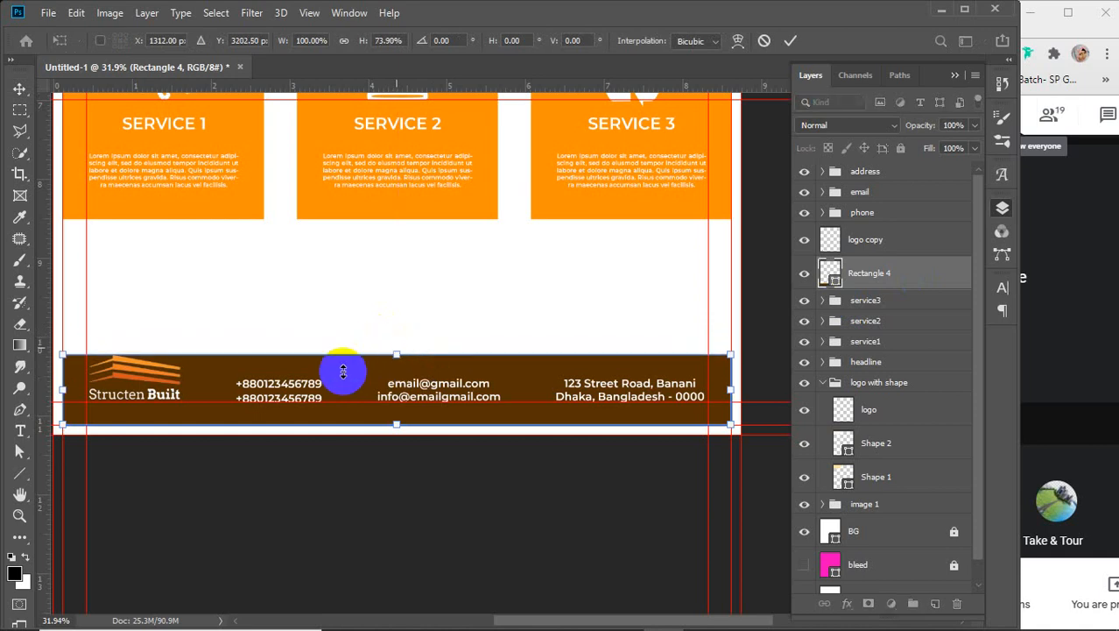
pyautogui.press('Return')
# - Scale the footer's logo copy proportionally to about 77.66% and nudge it down and left within the bar
pyautogui.click(154, 386)
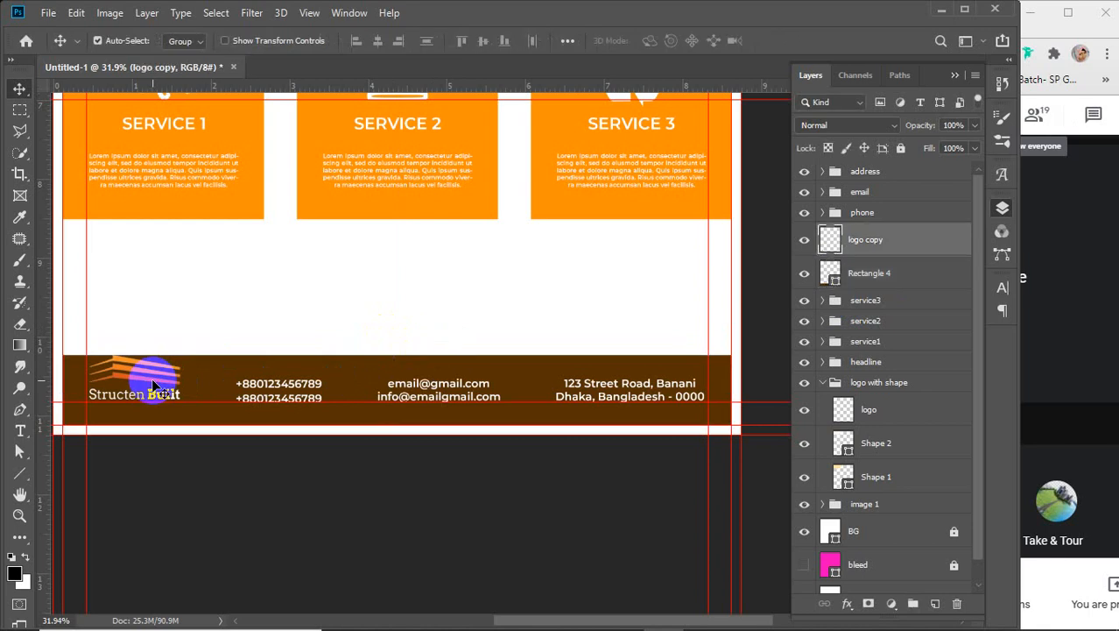
pyautogui.hotkey('ctrl', 't')
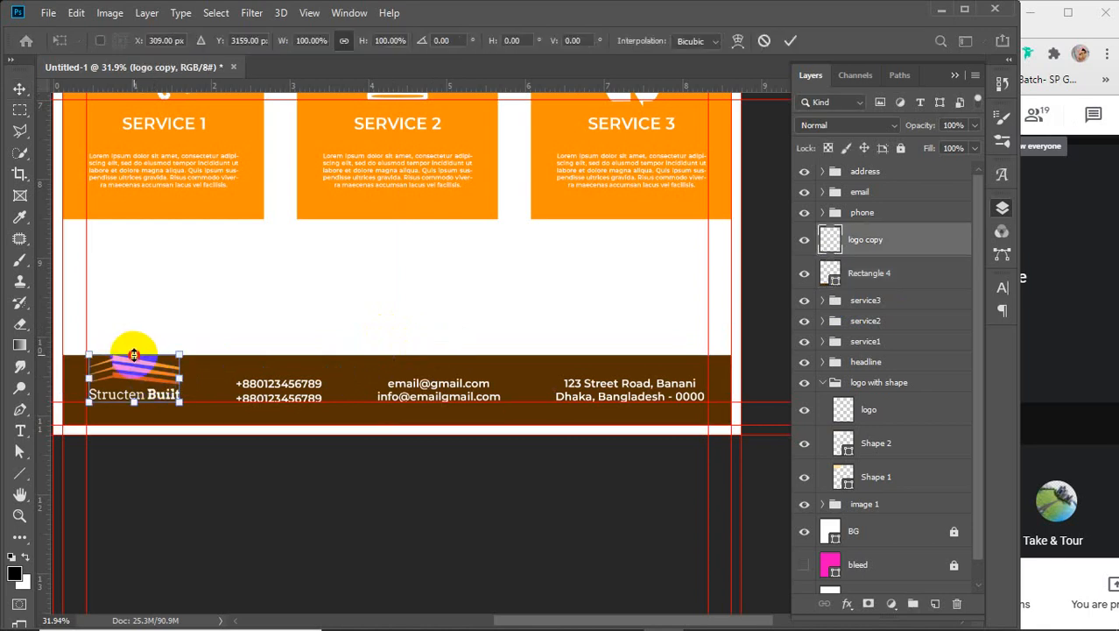
pyautogui.moveTo(134, 351); pyautogui.dragTo(132, 363)
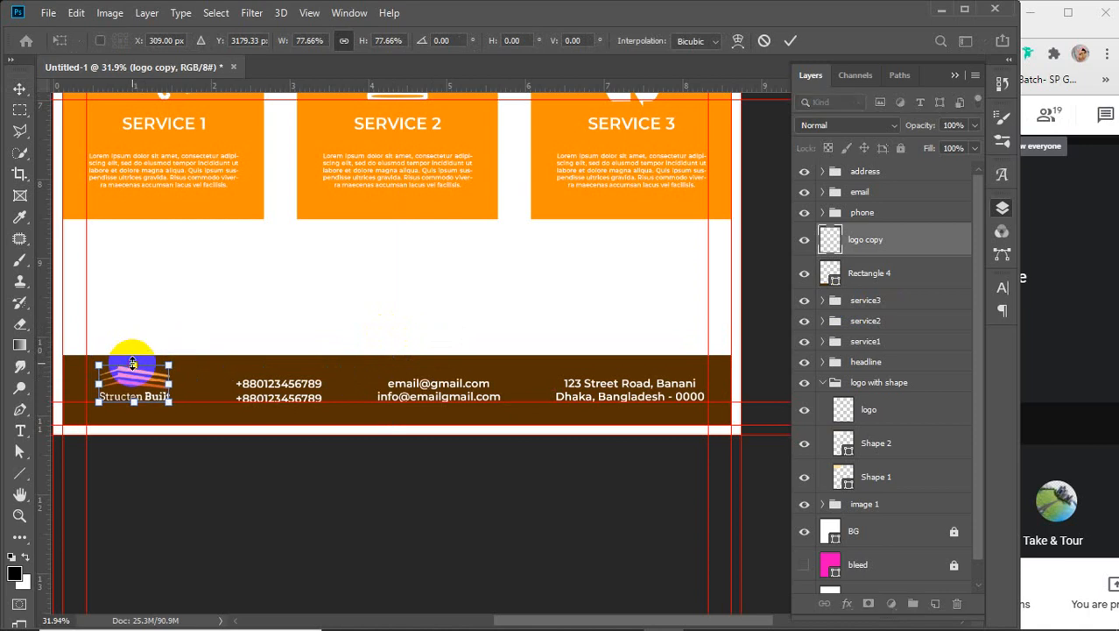
pyautogui.press('Down')
pyautogui.press('Down')
pyautogui.press('Down')
pyautogui.press('Left')
pyautogui.press('Left')
pyautogui.press('Left')
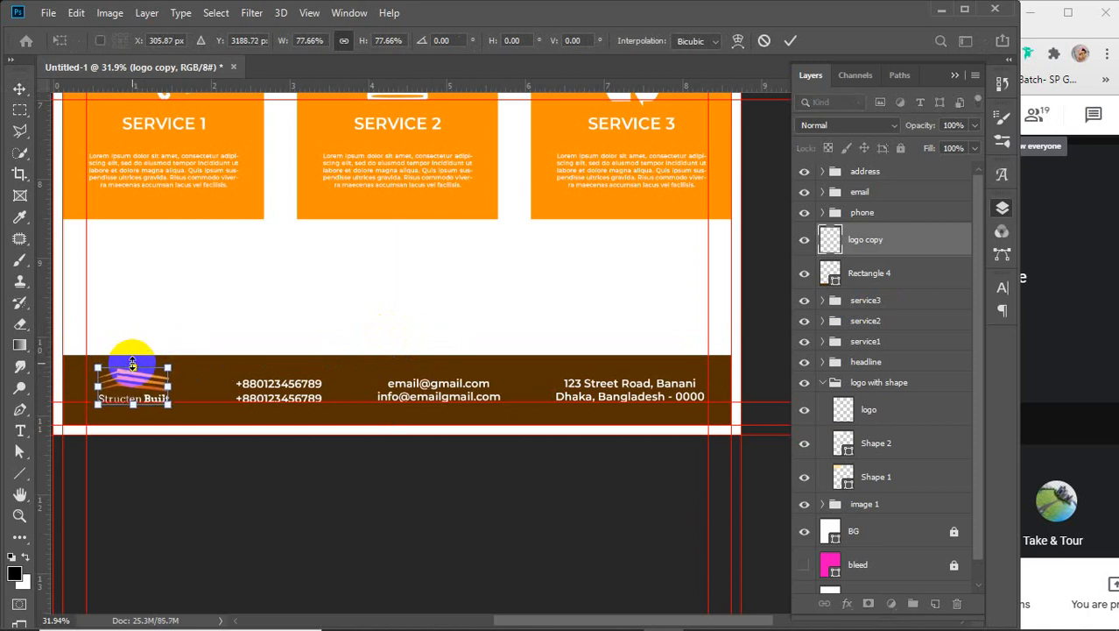
pyautogui.press('Left')
pyautogui.press('Left')
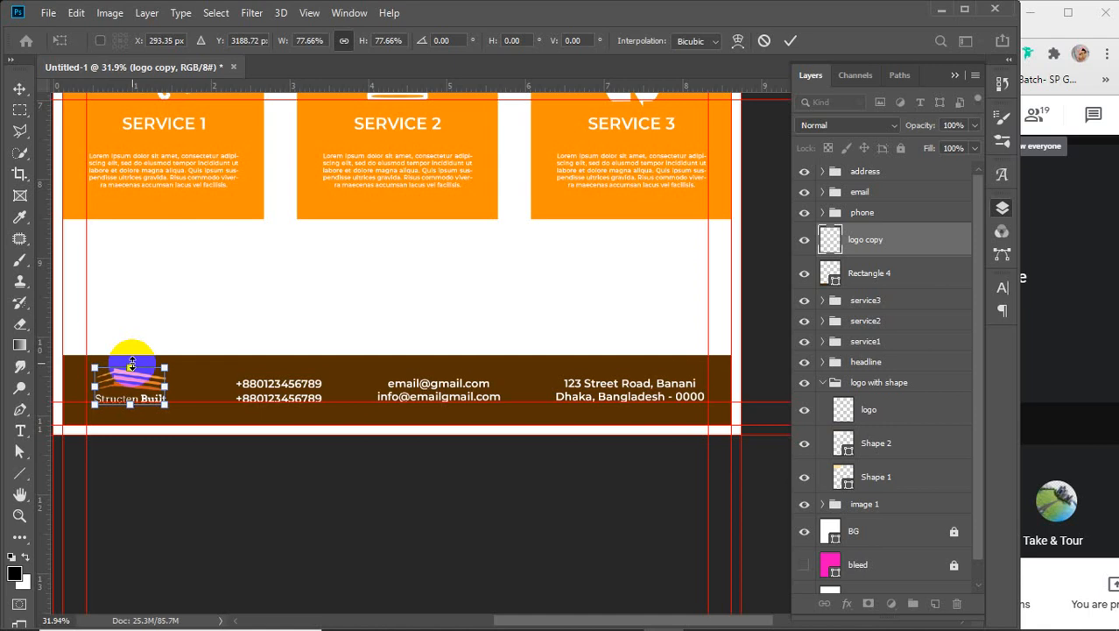
pyautogui.click(790, 40)
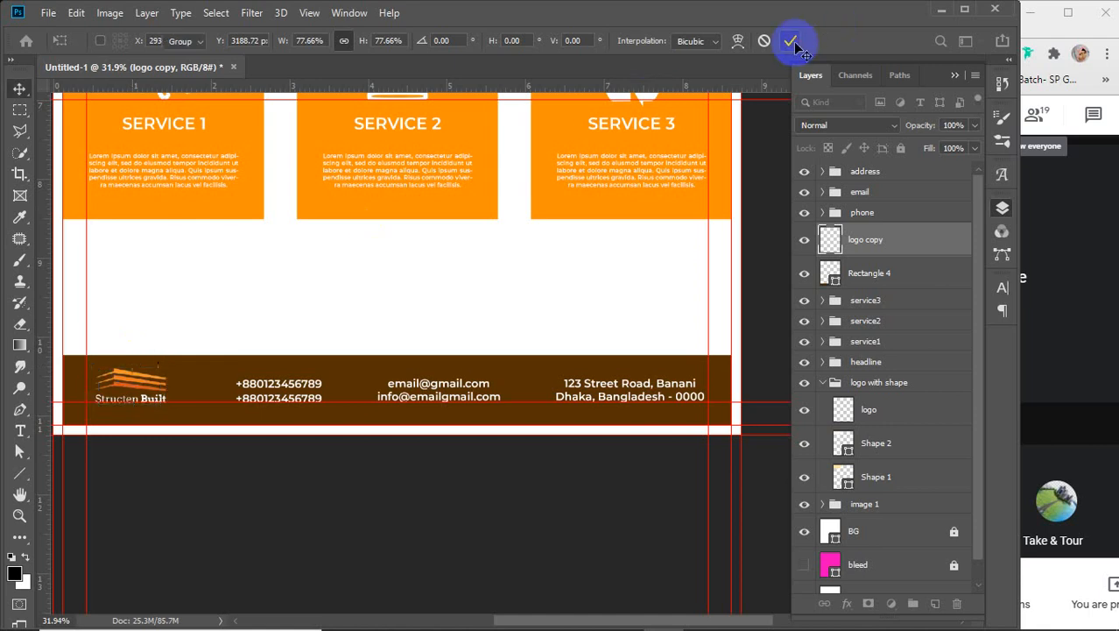
# - Group the address, email and phone groups together and name the new group contact info
pyautogui.click(903, 171)
pyautogui.keyDown('shift'); pyautogui.click(892, 217); pyautogui.keyUp('shift')
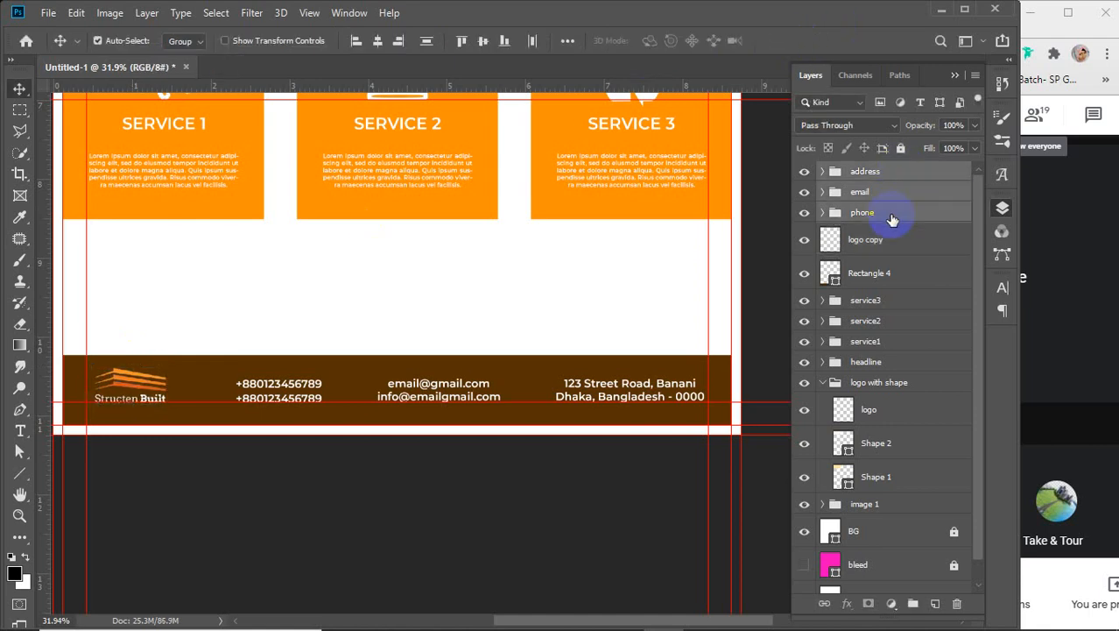
pyautogui.hotkey('ctrl', 'g')
pyautogui.doubleClick(866, 171)
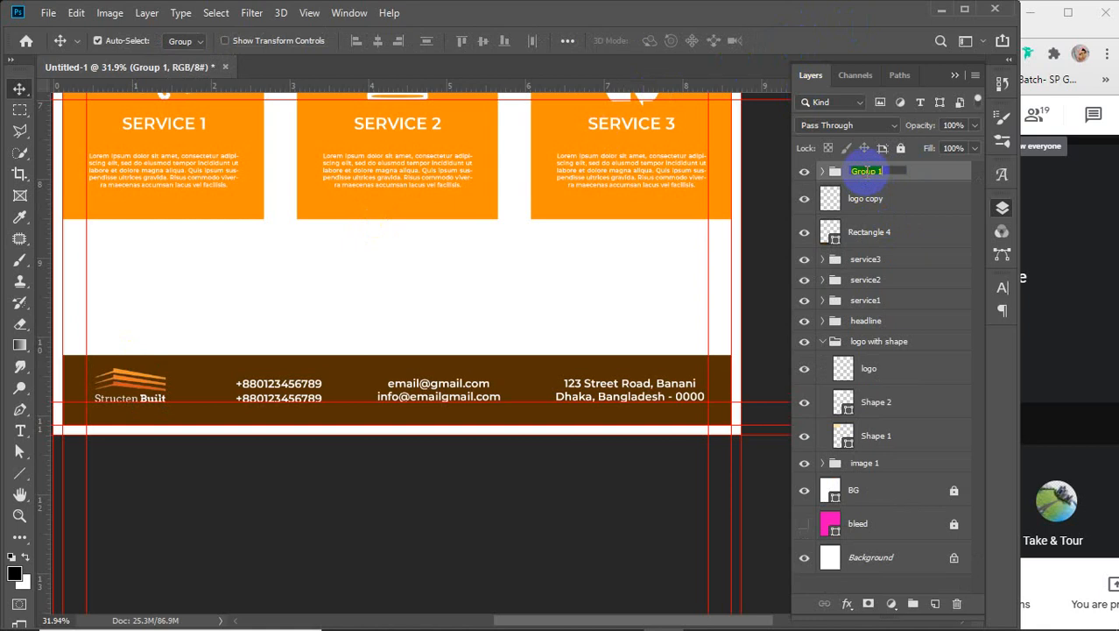
pyautogui.write('contact info')
pyautogui.press('Return')
# - Group contact info, logo copy and Rectangle 4 together and name the group footer
pyautogui.keyDown('shift'); pyautogui.click(878, 235); pyautogui.keyUp('shift')
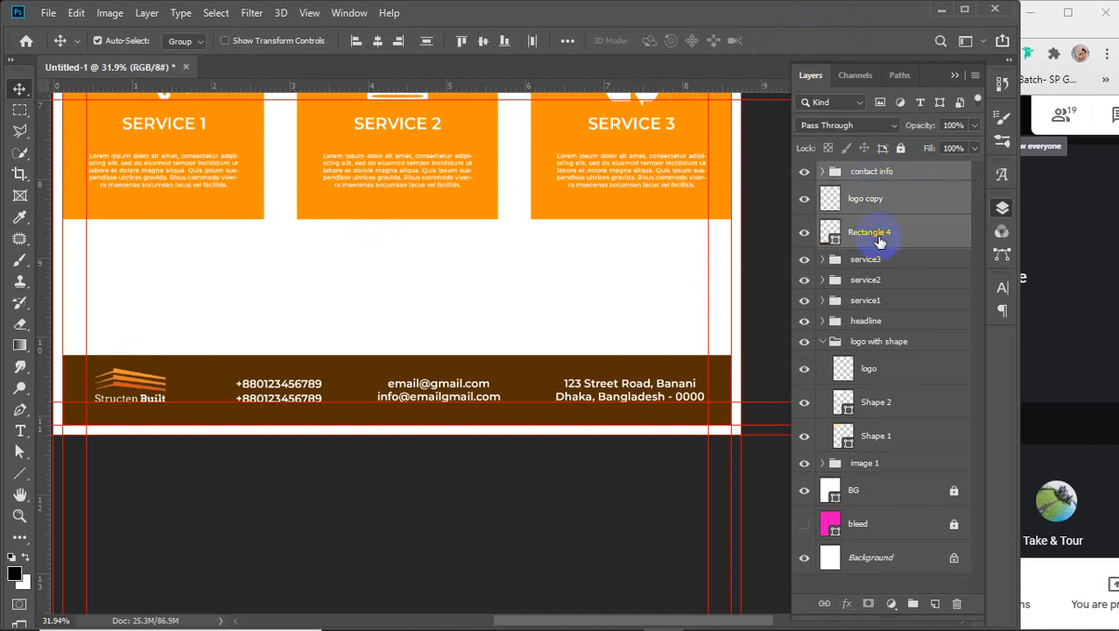
pyautogui.hotkey('ctrl', 'g')
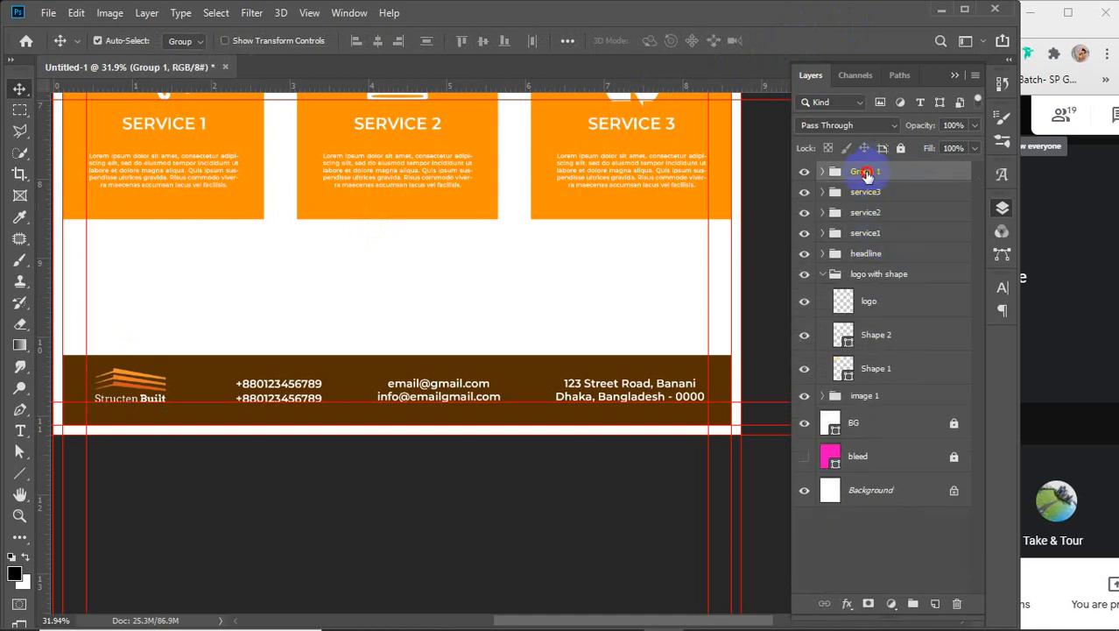
pyautogui.doubleClick(867, 171)
pyautogui.write('footer')
pyautogui.press('Return')
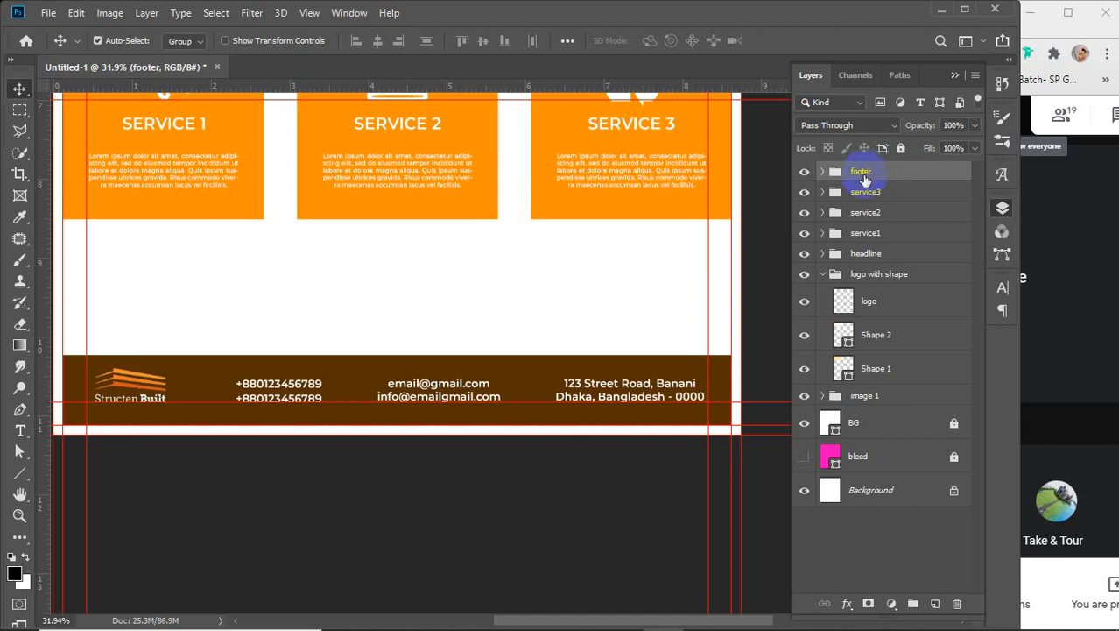
# - Collapse the logo with shape group and rename the image 1 group as main image
pyautogui.click(823, 276)
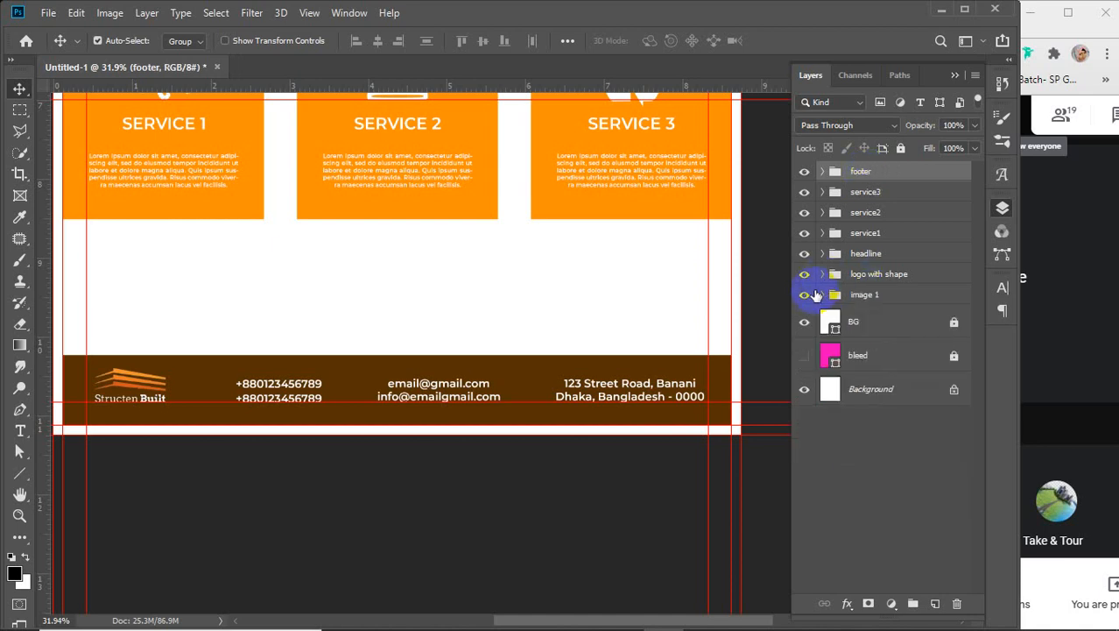
pyautogui.doubleClick(867, 296)
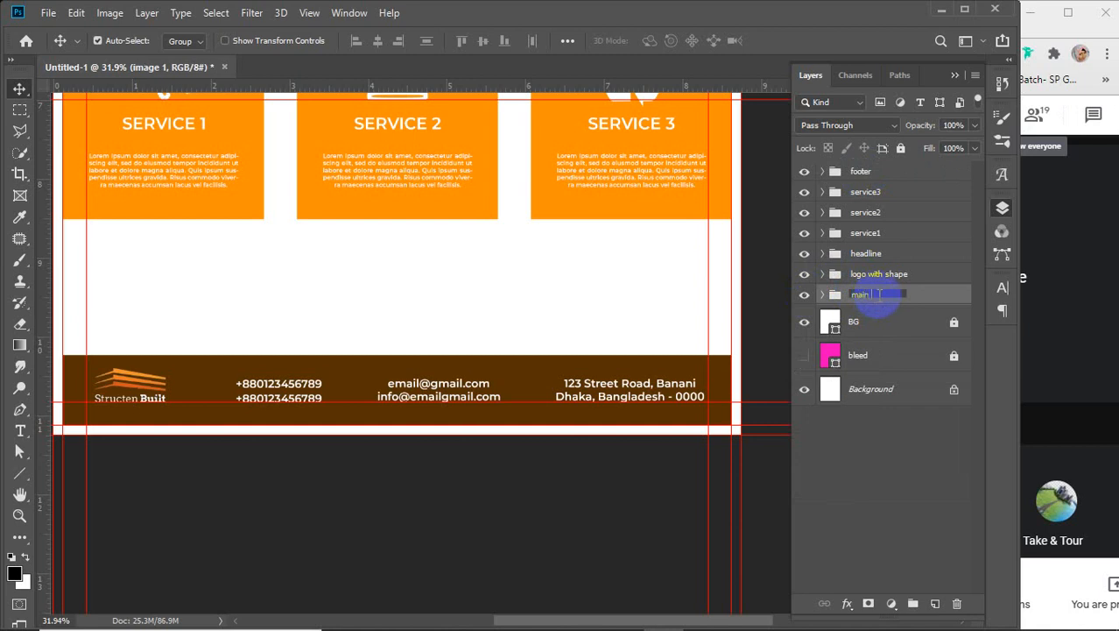
pyautogui.write('main image')
pyautogui.press('Return')
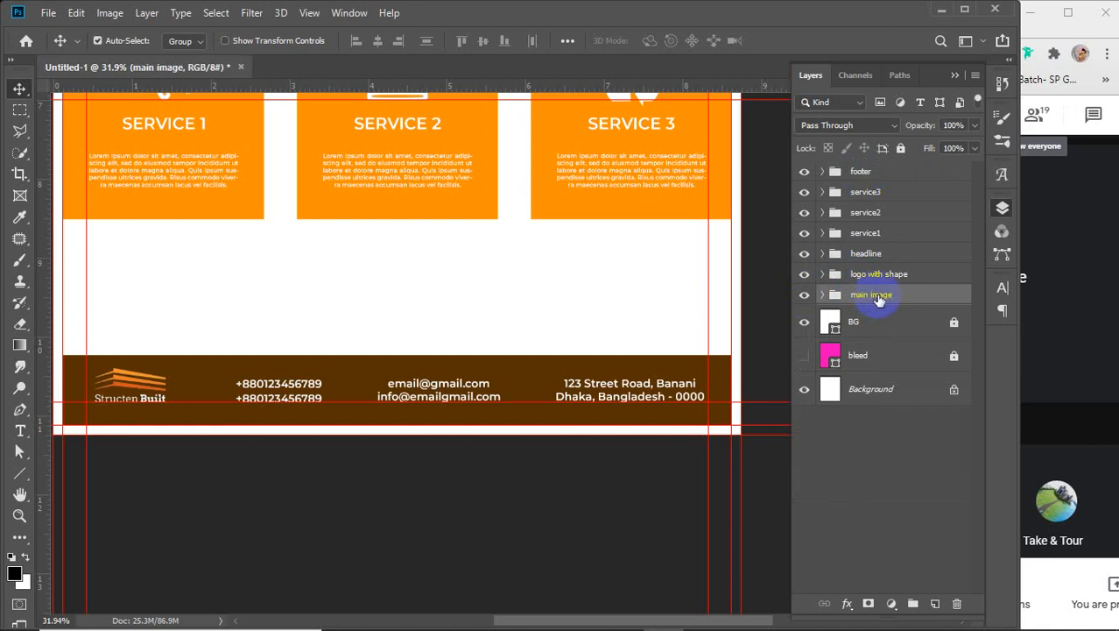
pyautogui.hotkey('ctrl', '0')
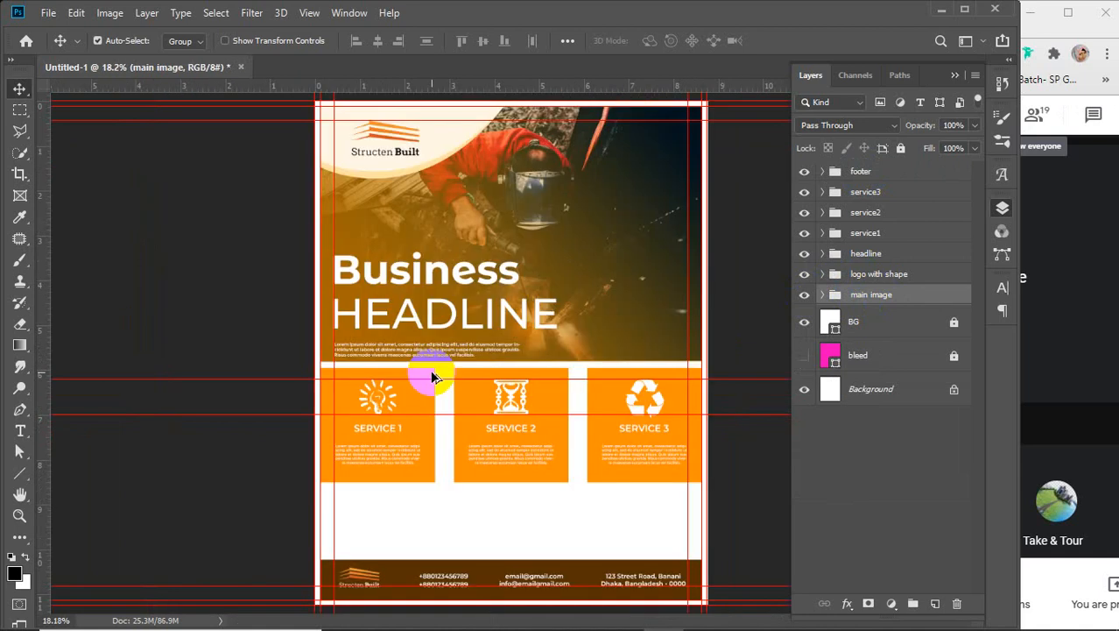
pyautogui.scroll(2, 542, 474)
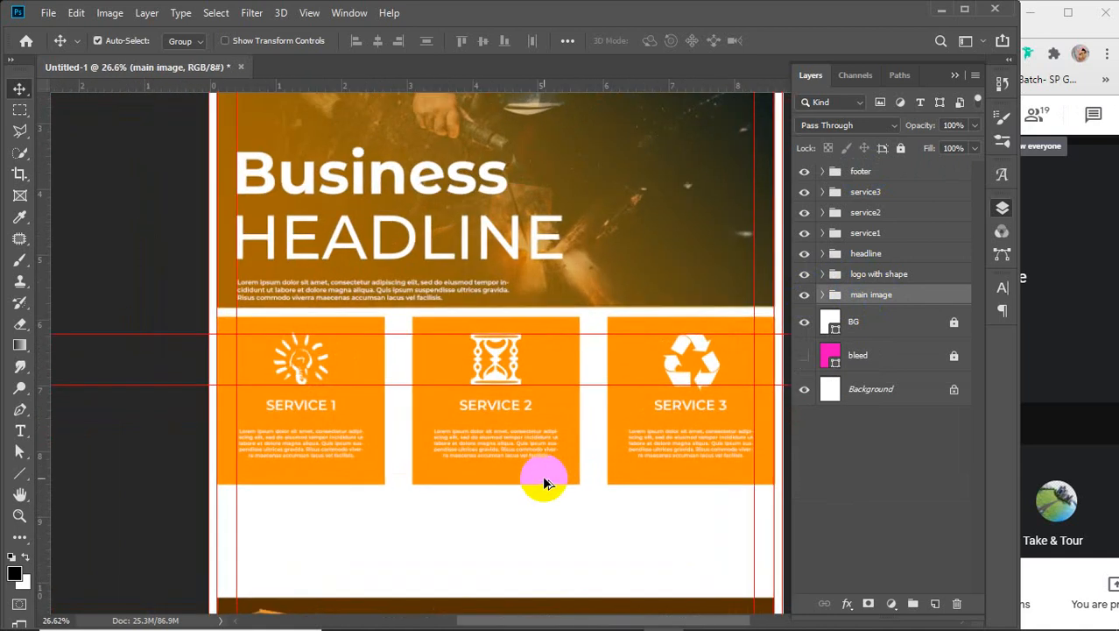
pyautogui.scroll(-2, 542, 475)
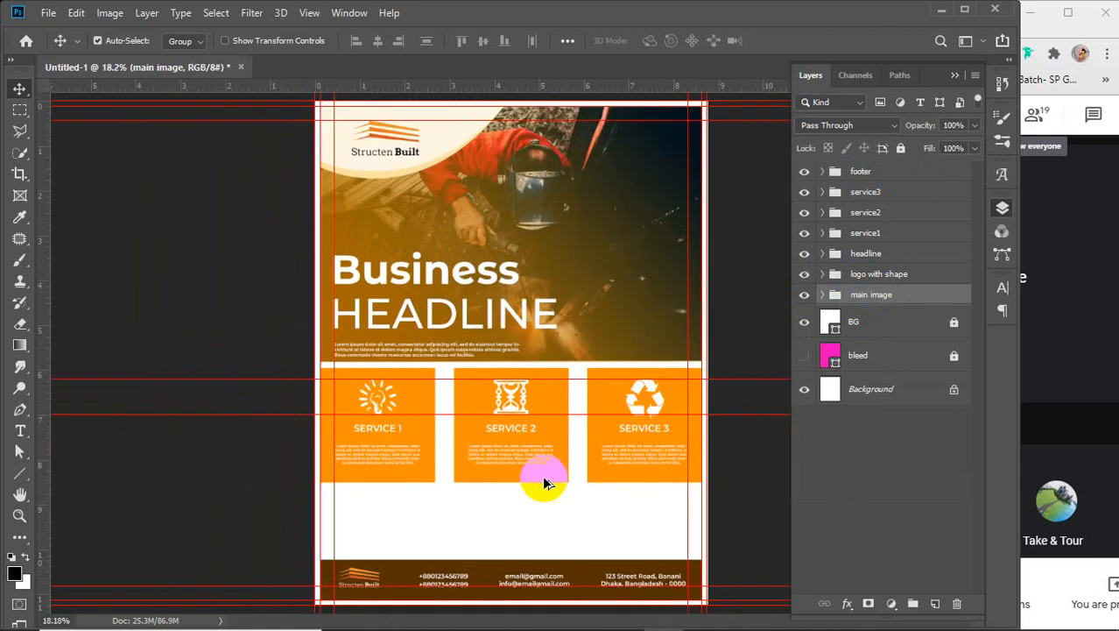
# - Group service1, service2 and service3 together and name the new group service
pyautogui.click(876, 275)
pyautogui.click(859, 234)
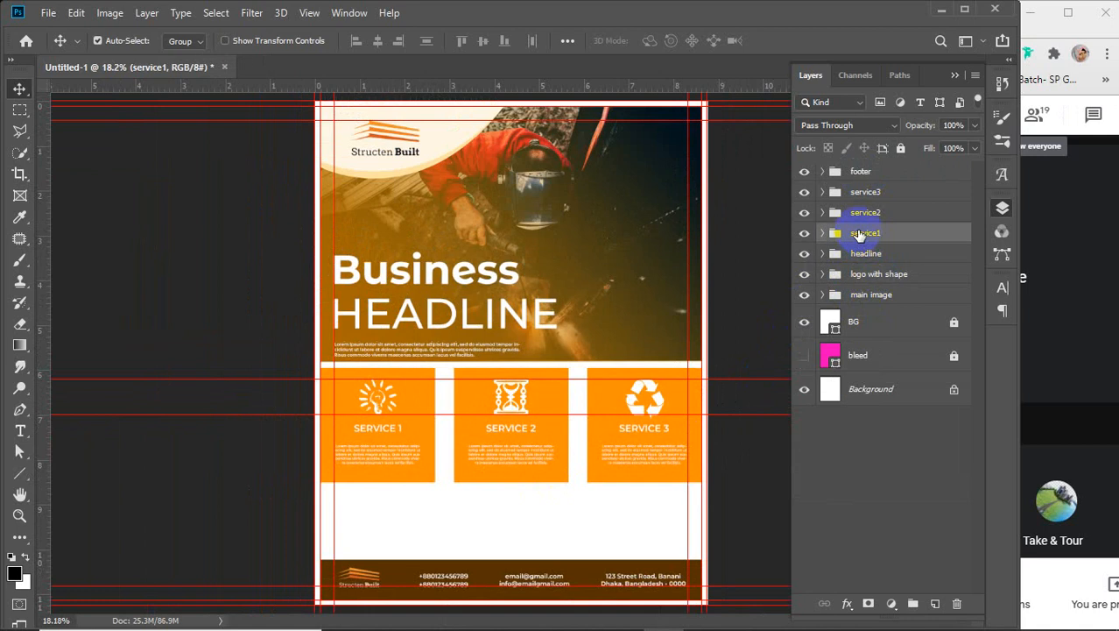
pyautogui.keyDown('shift'); pyautogui.click(869, 194); pyautogui.keyUp('shift')
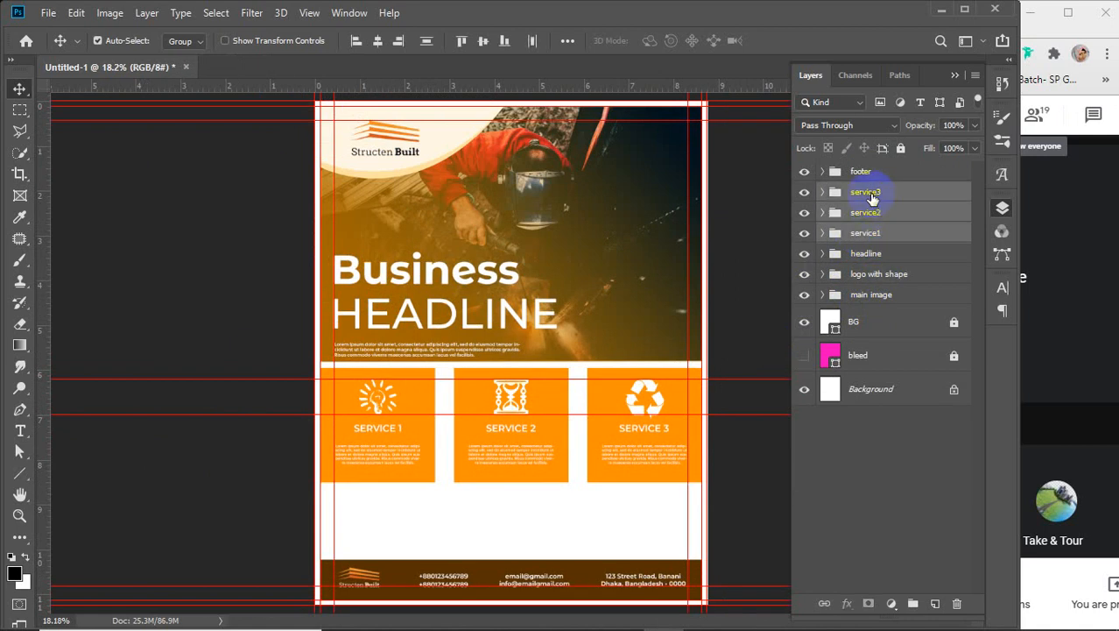
pyautogui.hotkey('ctrl', 'g')
pyautogui.doubleClick(867, 191)
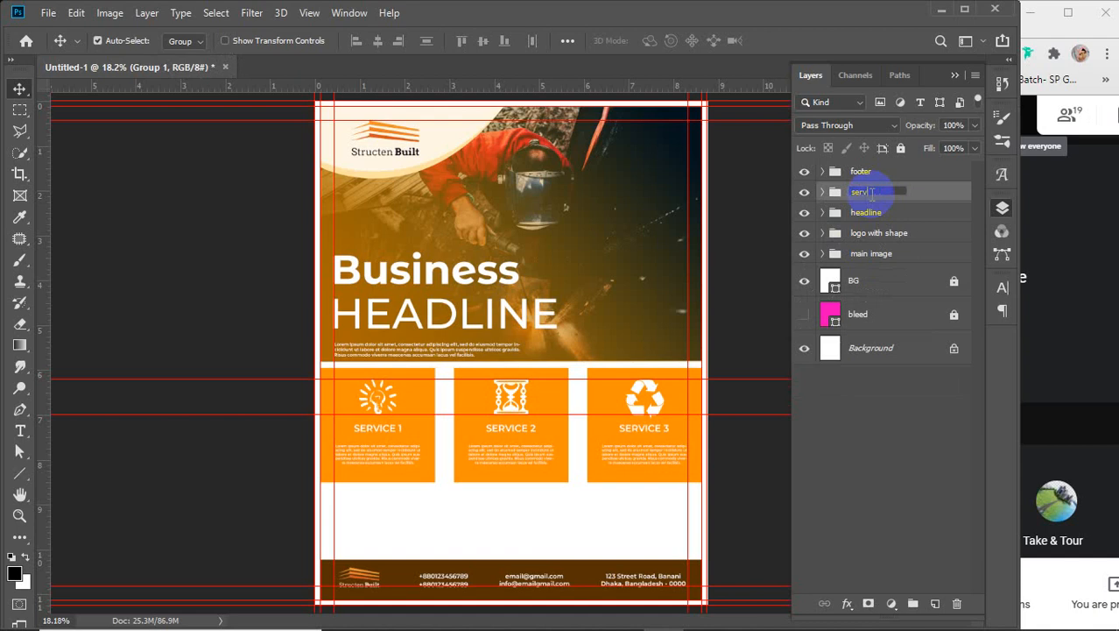
pyautogui.write('service')
pyautogui.press('Return')
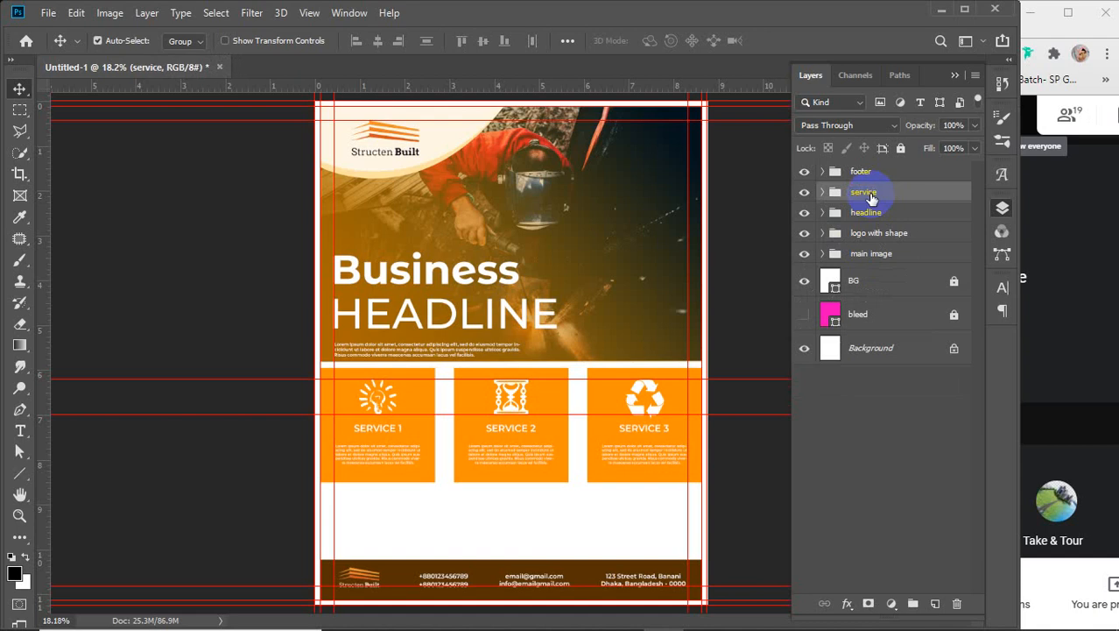
# - Move the service group down to just above the footer, and shift the headline group slightly up over the photo
pyautogui.moveTo(507, 449); pyautogui.dragTo(508, 520)
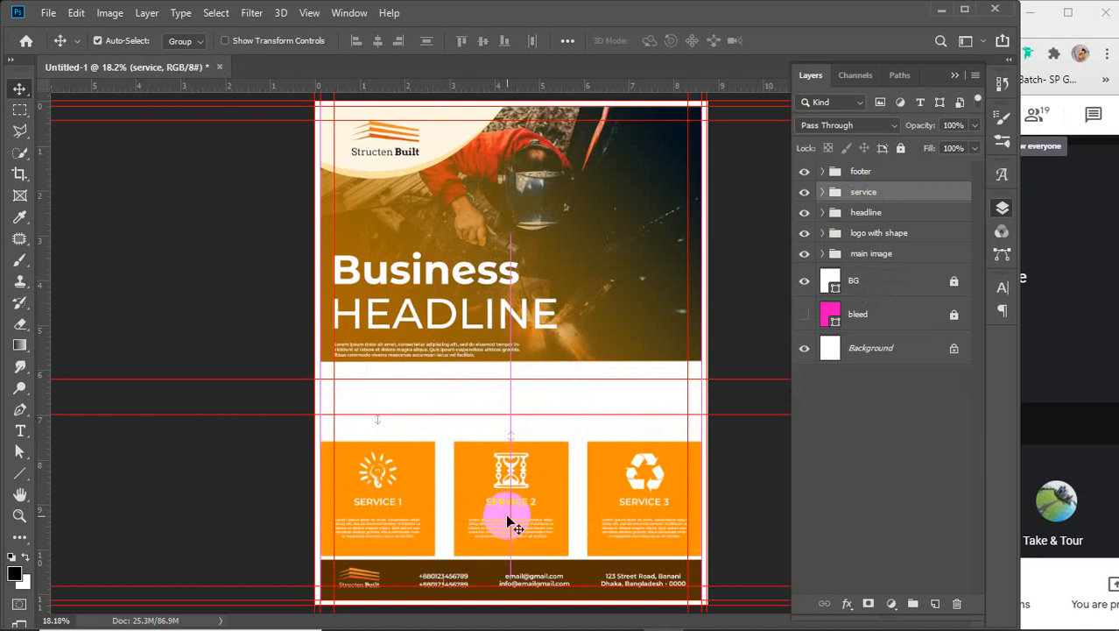
pyautogui.click(374, 278)
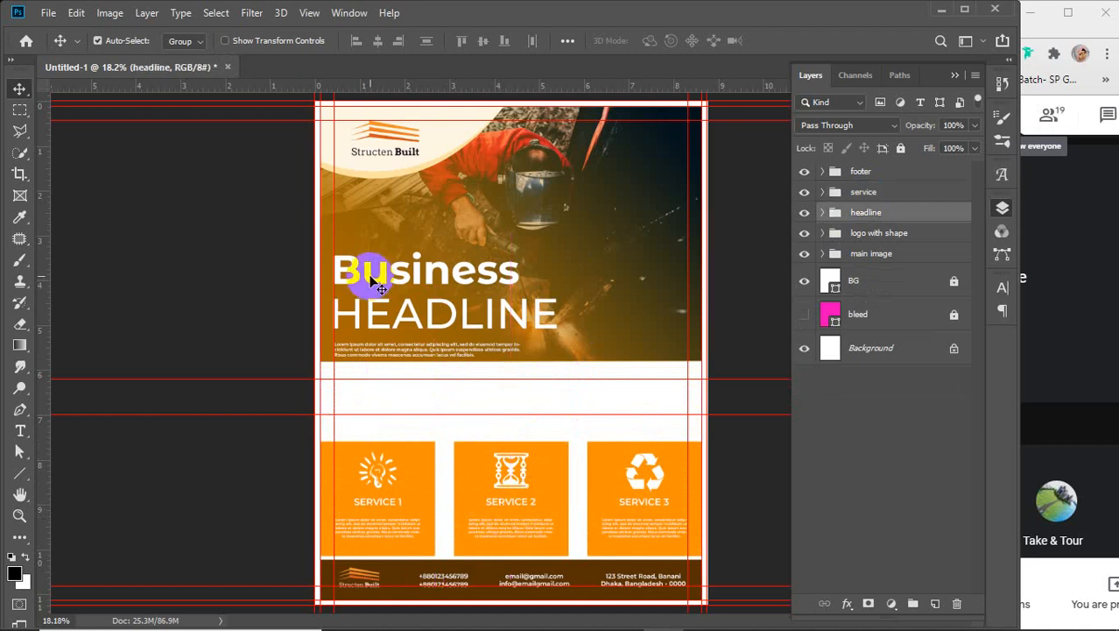
pyautogui.click(803, 212)
pyautogui.click(804, 212)
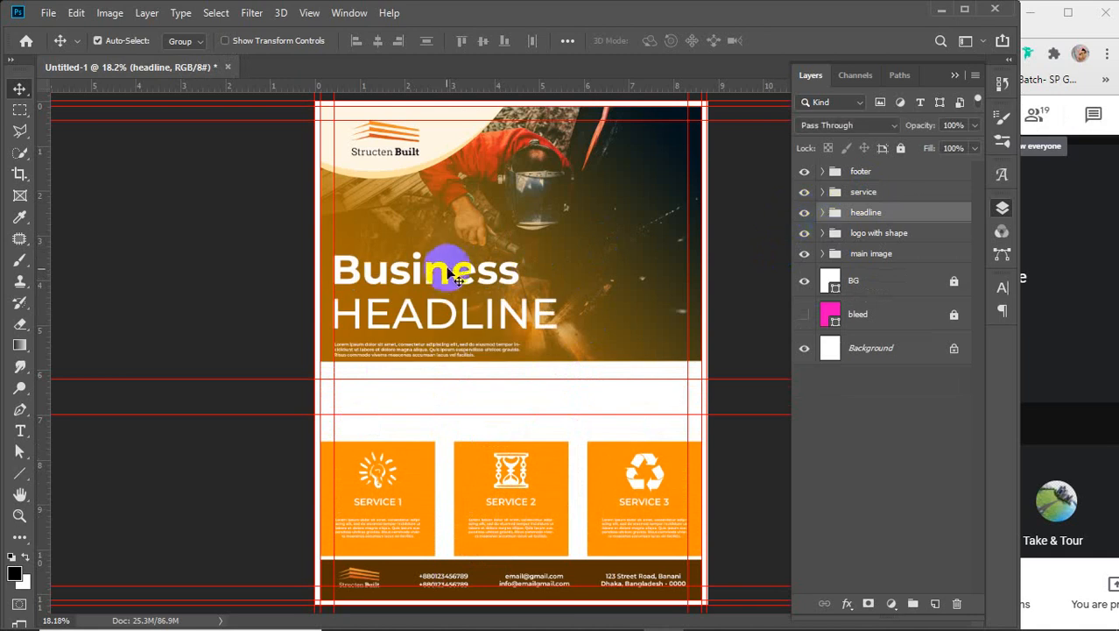
pyautogui.moveTo(440, 276); pyautogui.dragTo(446, 259)
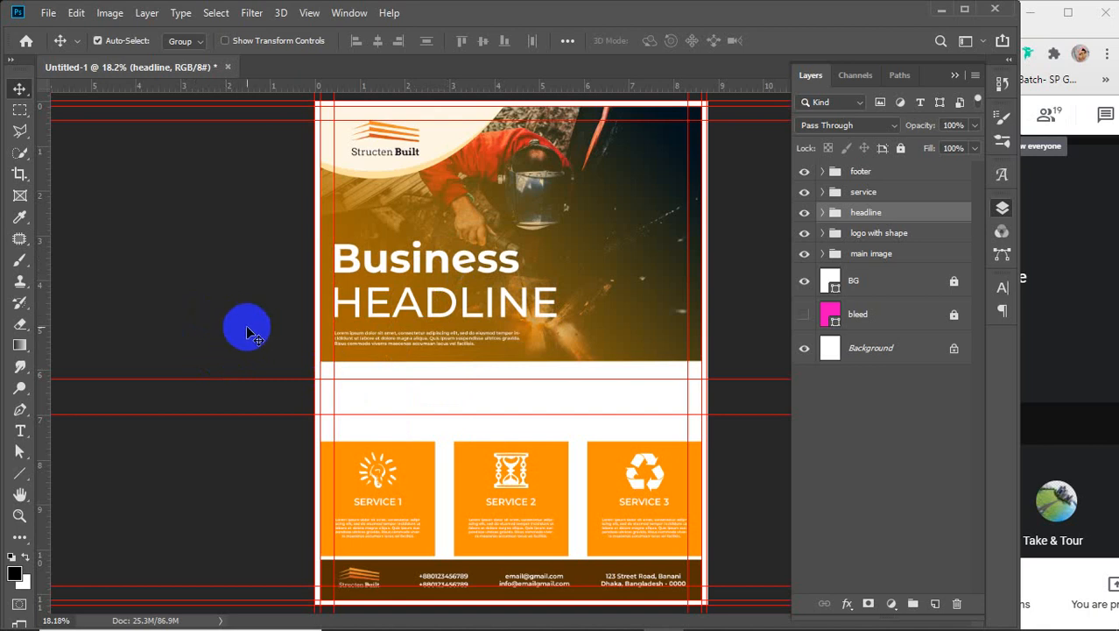
pyautogui.click(204, 313)
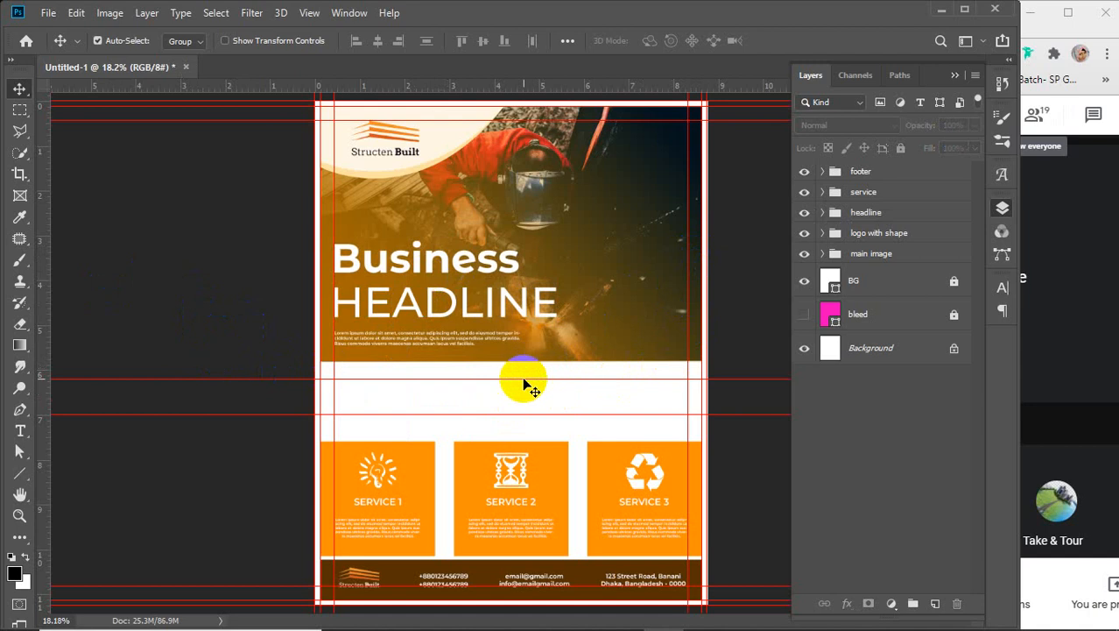
# - Draw a closed black Pen shape about 2550 by 1380 px across the flyer, with a curved upper edge rising to the right over the photo
pyautogui.click(20, 409)
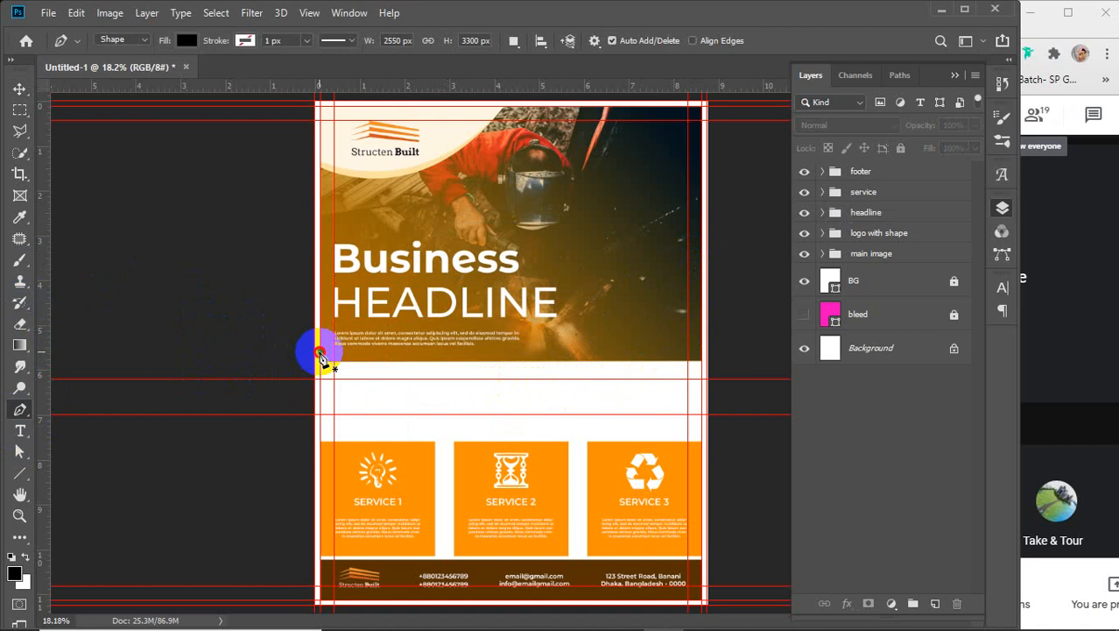
pyautogui.click(320, 352)
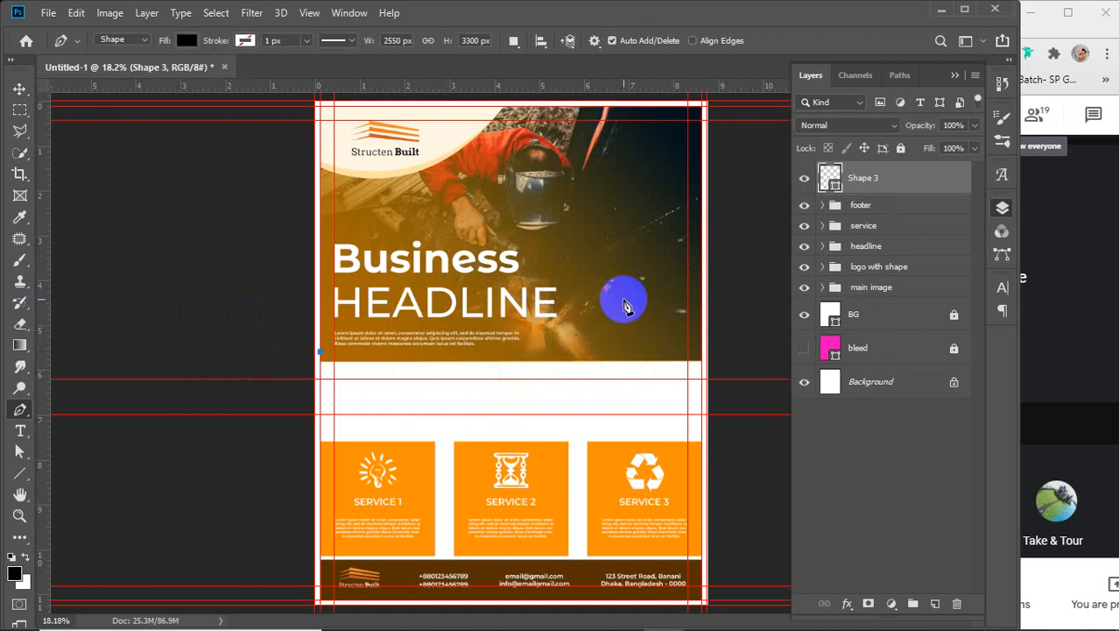
pyautogui.moveTo(584, 312); pyautogui.dragTo(680, 245)
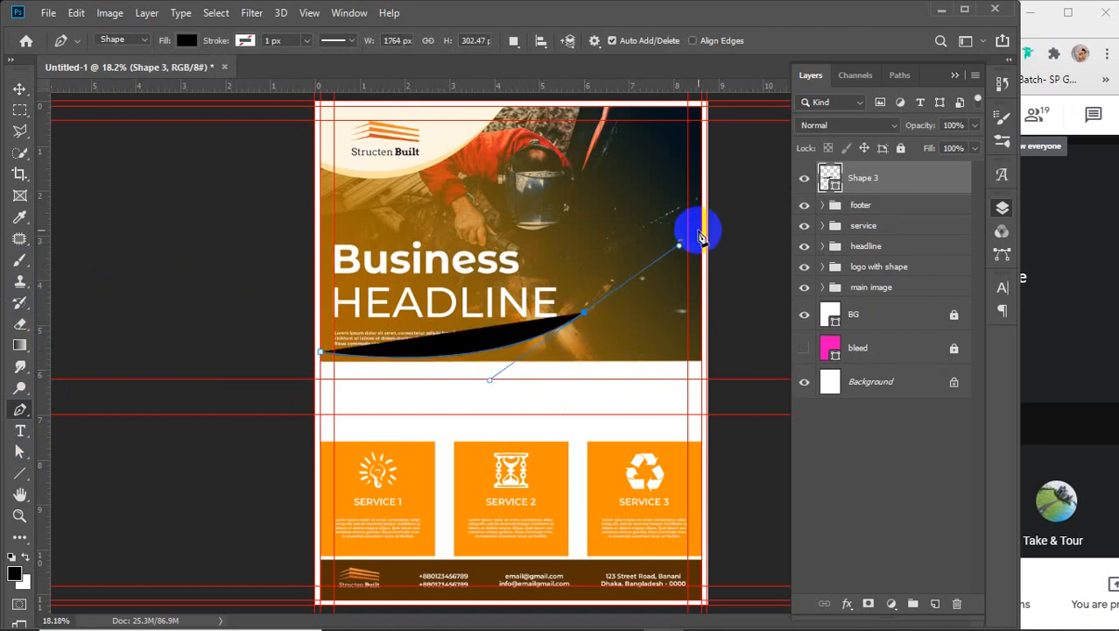
pyautogui.click(679, 246)
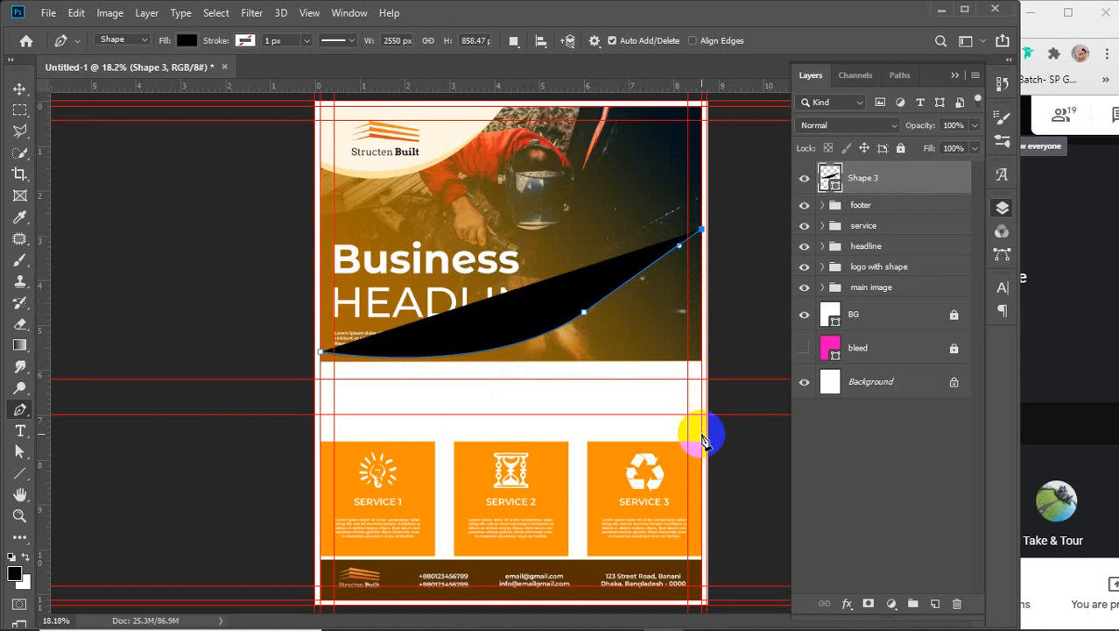
pyautogui.click(700, 434)
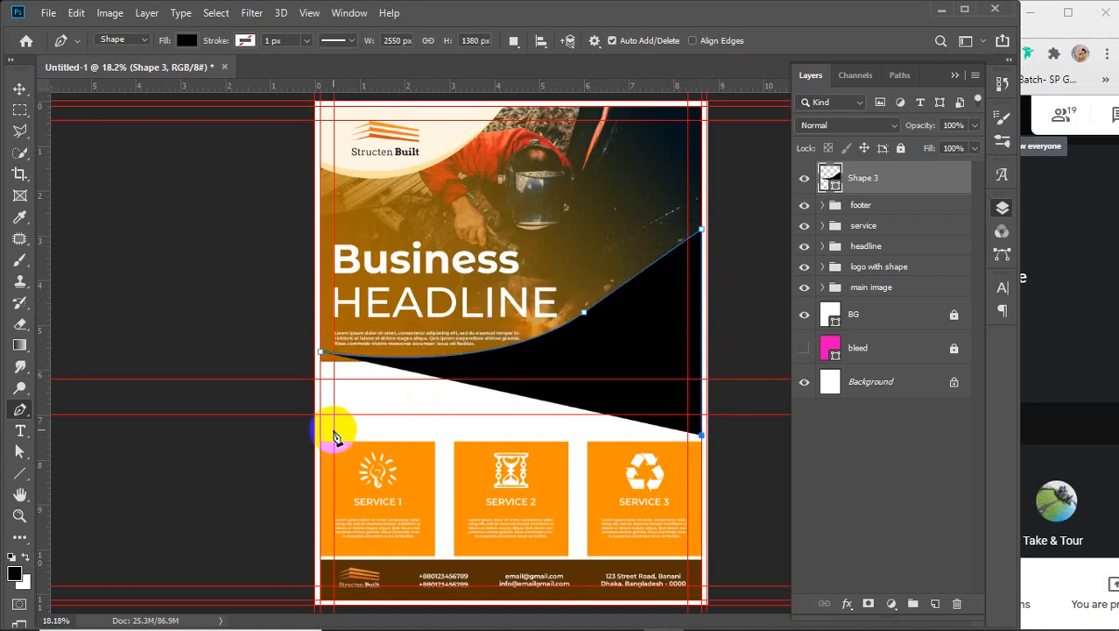
pyautogui.click(321, 435)
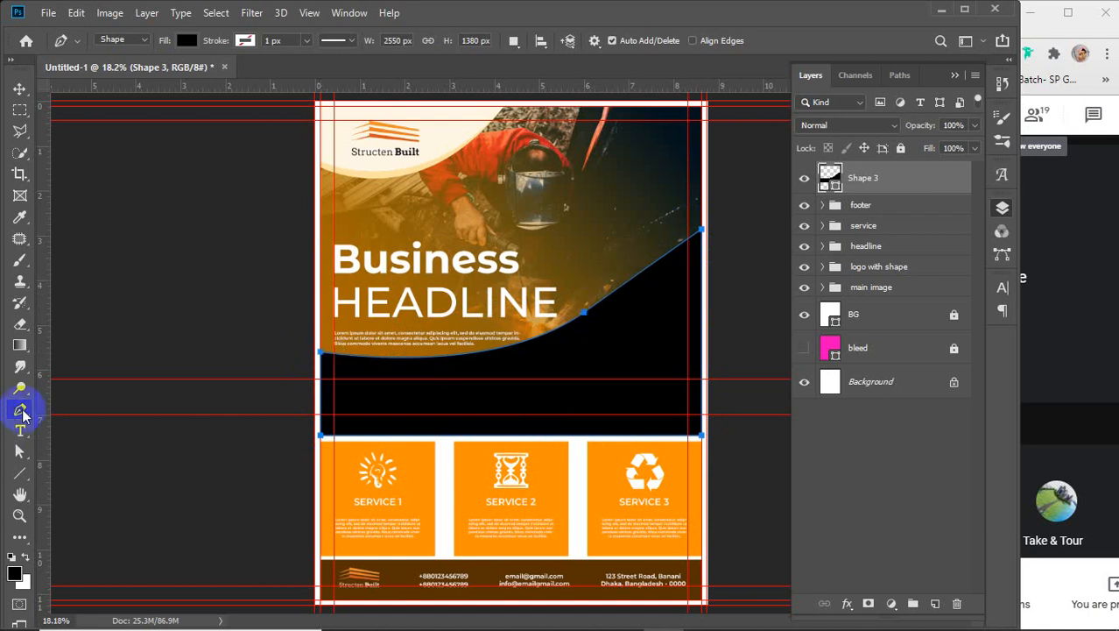
# - With the Curvature Pen Tool, reposition the middle anchor of the black shape's upper edge to smooth its curve
pyautogui.moveTo(21, 408); pyautogui.dragTo(70, 439)
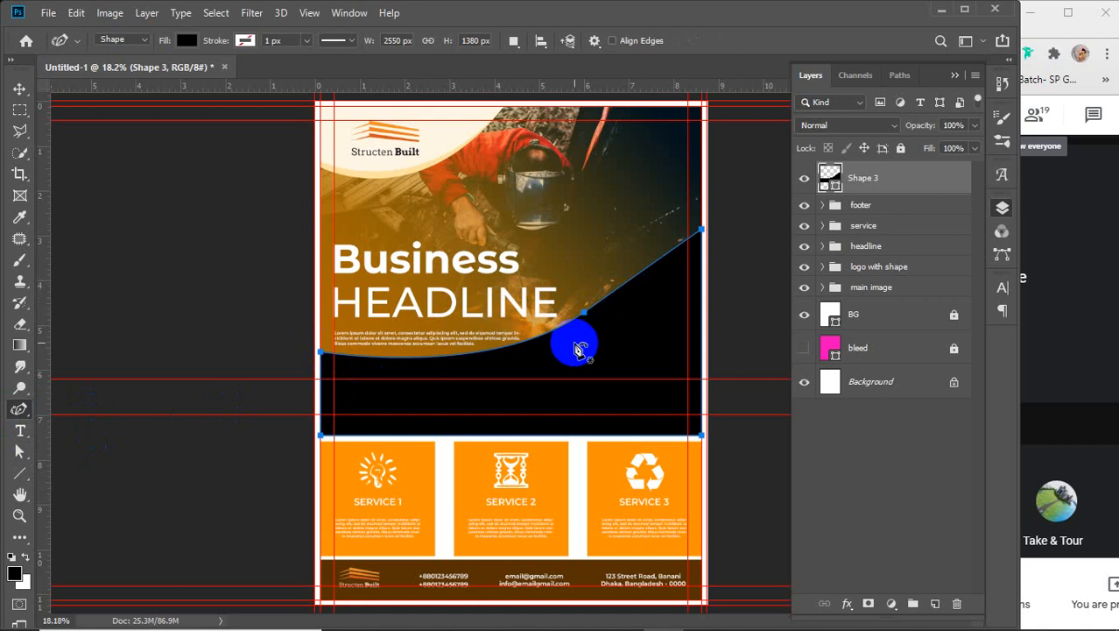
pyautogui.scroll(2, 587, 329)
pyautogui.scroll(1, 604, 307)
pyautogui.moveTo(613, 289); pyautogui.dragTo(401, 401)
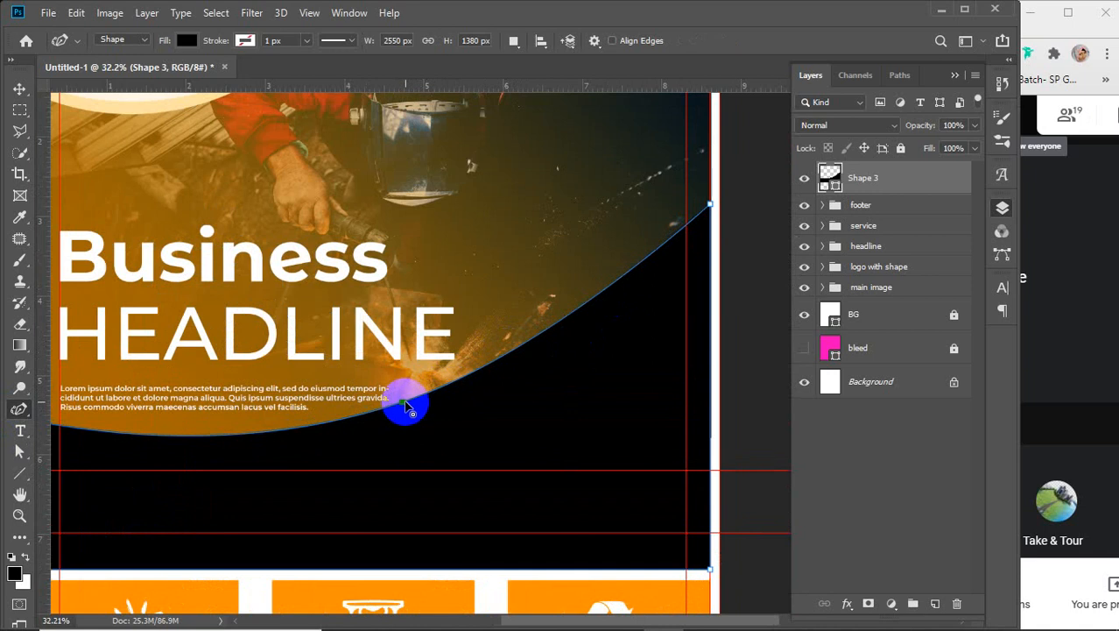
pyautogui.scroll(-3, 406, 405)
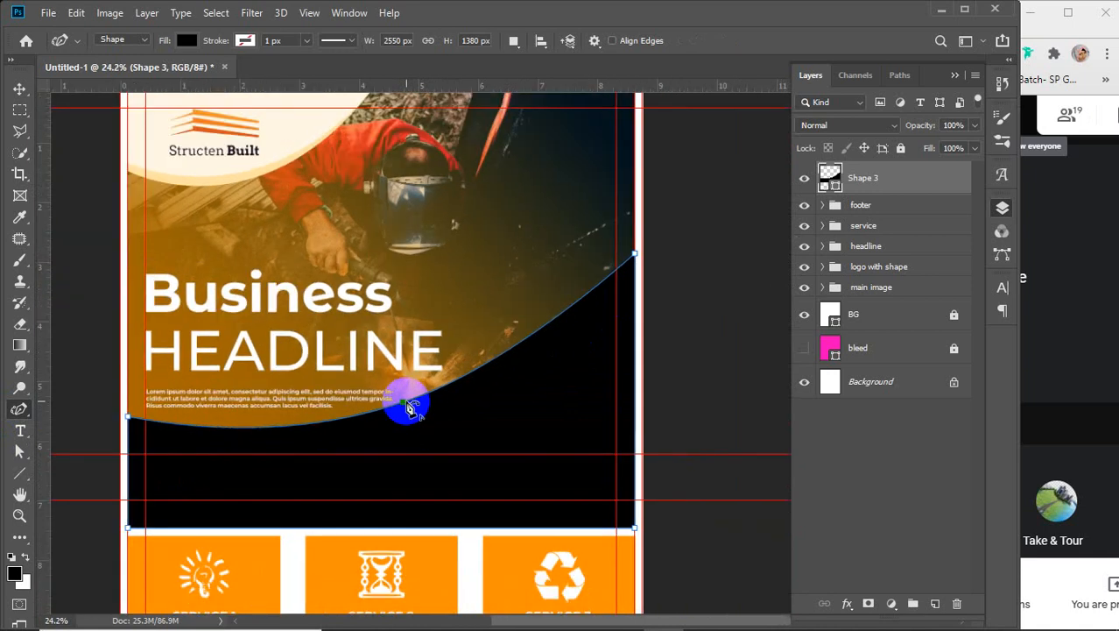
pyautogui.moveTo(409, 407); pyautogui.dragTo(517, 352)
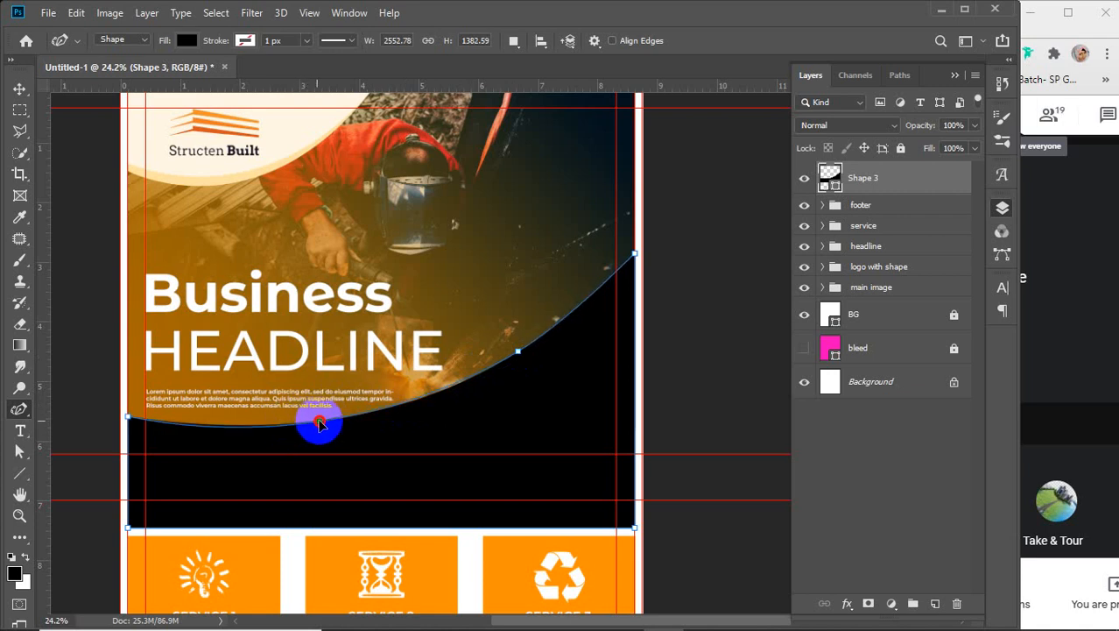
# - Try adding two anchors along the curve below the headline paragraph and deleting the anchor on its rising right part
pyautogui.click(339, 419)
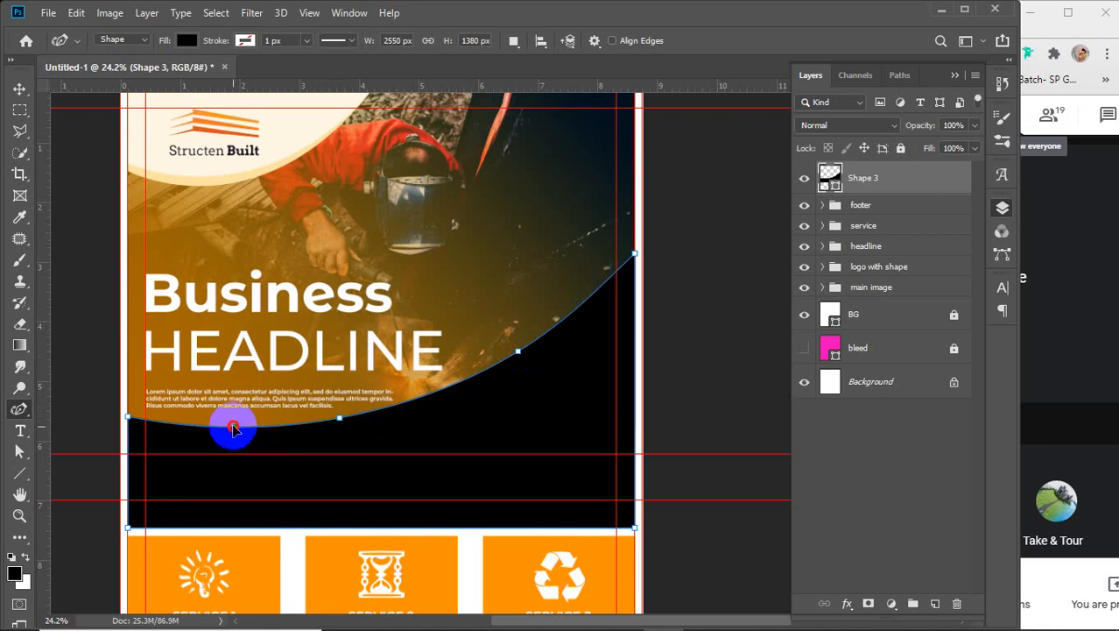
pyautogui.moveTo(233, 428); pyautogui.dragTo(236, 423)
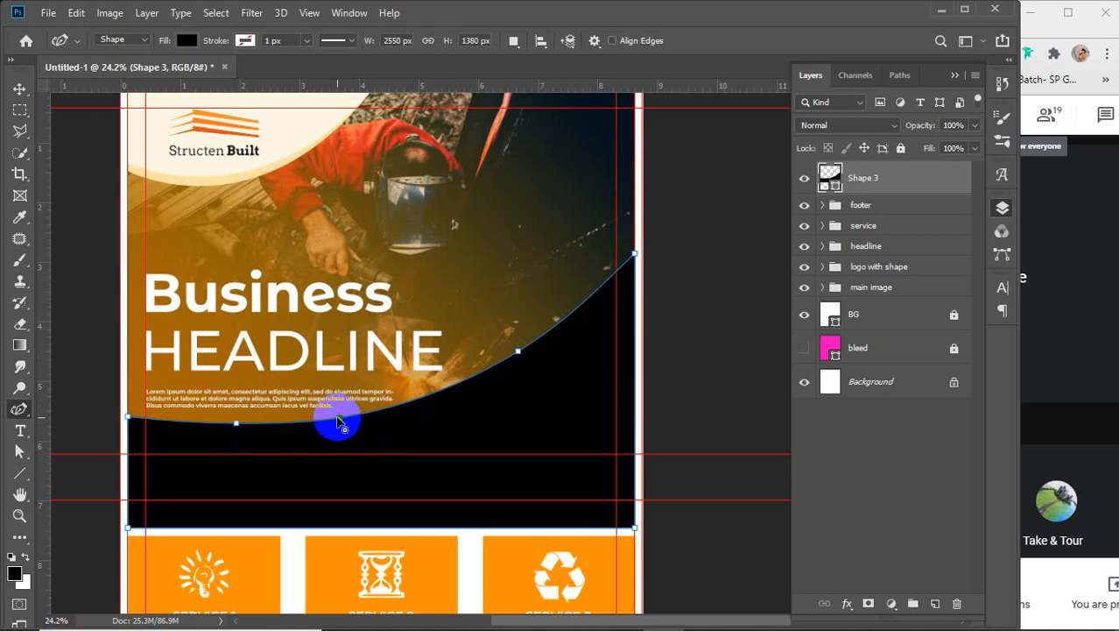
pyautogui.click(519, 355)
pyautogui.press('Delete')
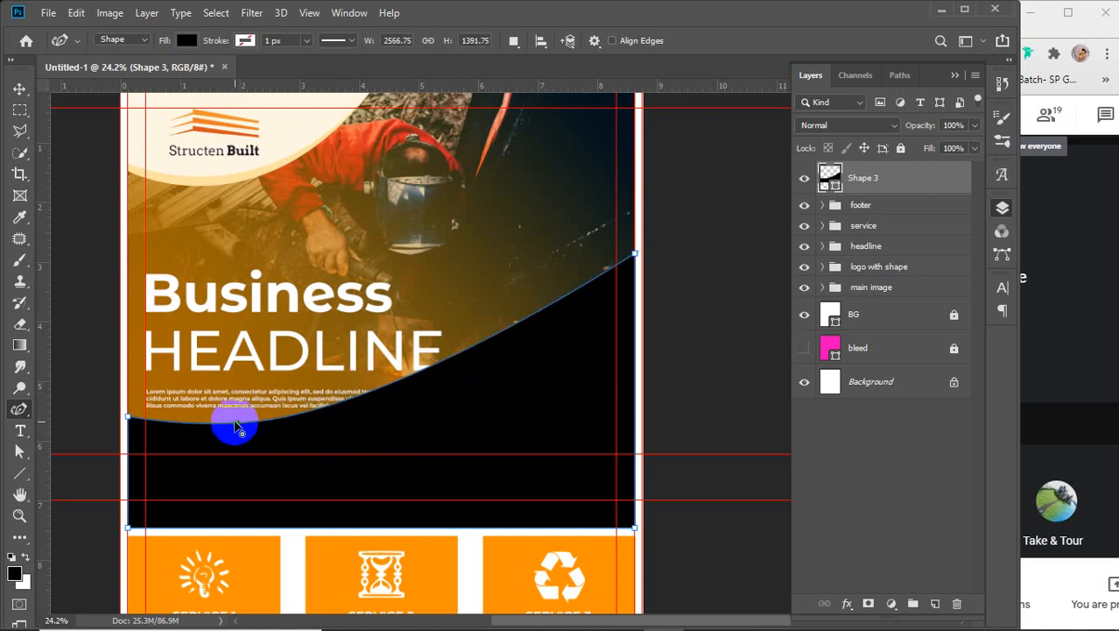
# - Try reshaping the curve by adding an anchor beyond the paragraph's right end, pulling it down, and nudging the lower-left anchor
pyautogui.moveTo(236, 427); pyautogui.dragTo(236, 420)
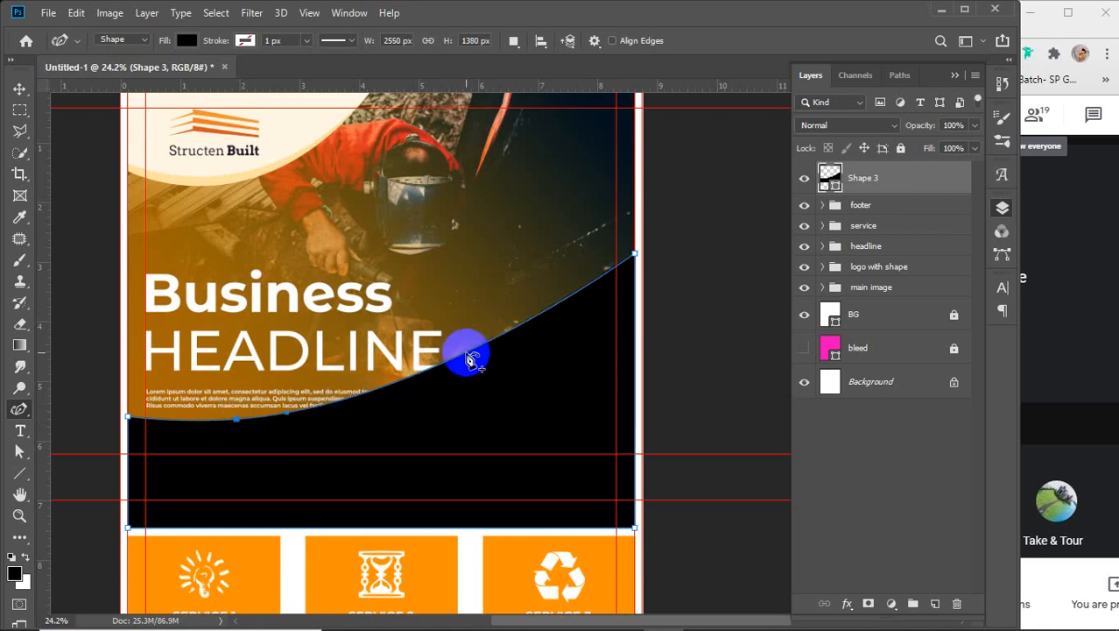
pyautogui.moveTo(469, 361); pyautogui.dragTo(473, 396)
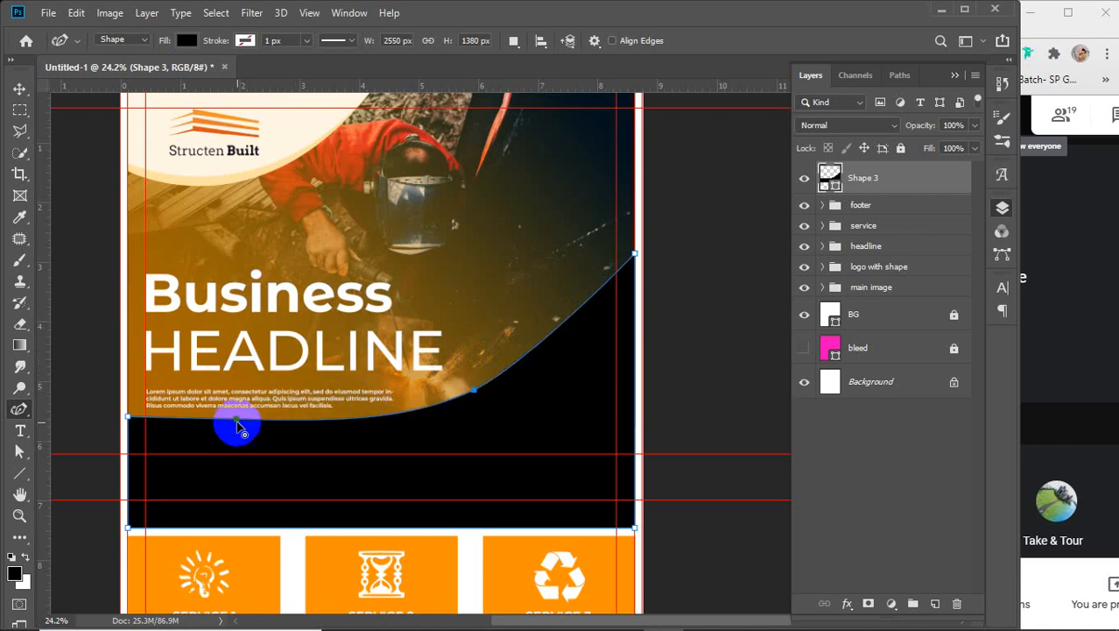
pyautogui.click(235, 424)
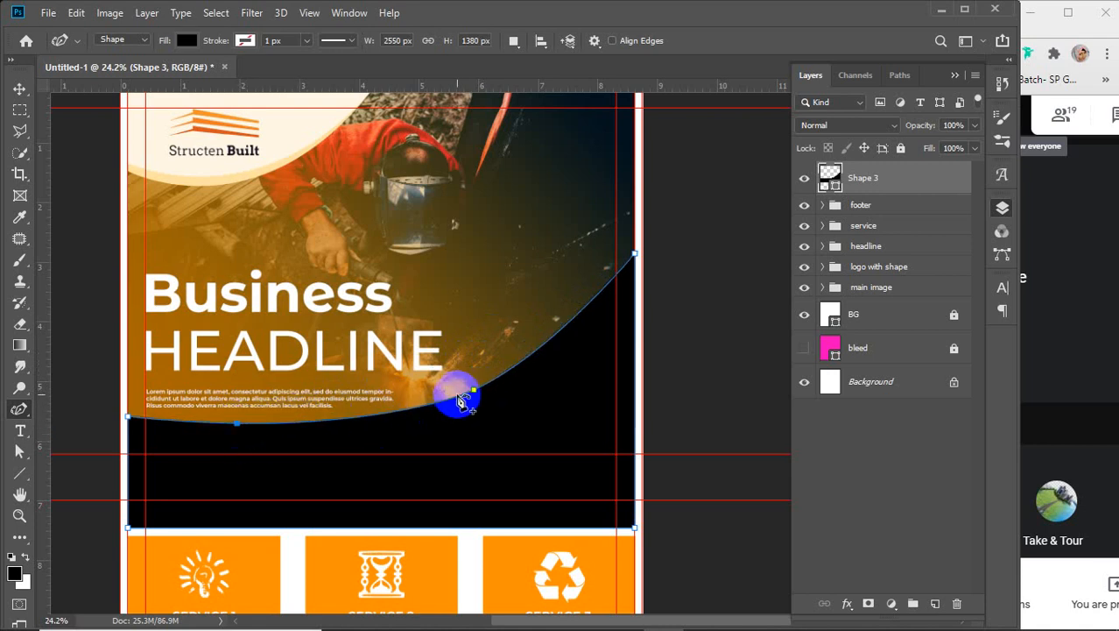
pyautogui.moveTo(474, 393); pyautogui.dragTo(466, 386)
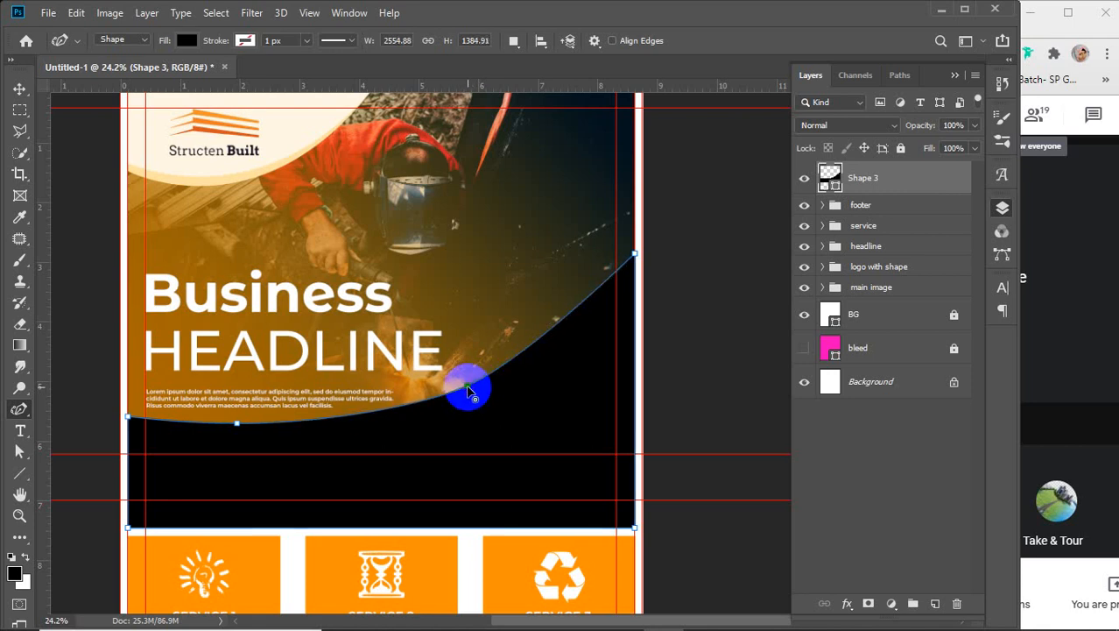
pyautogui.moveTo(238, 426); pyautogui.dragTo(245, 427)
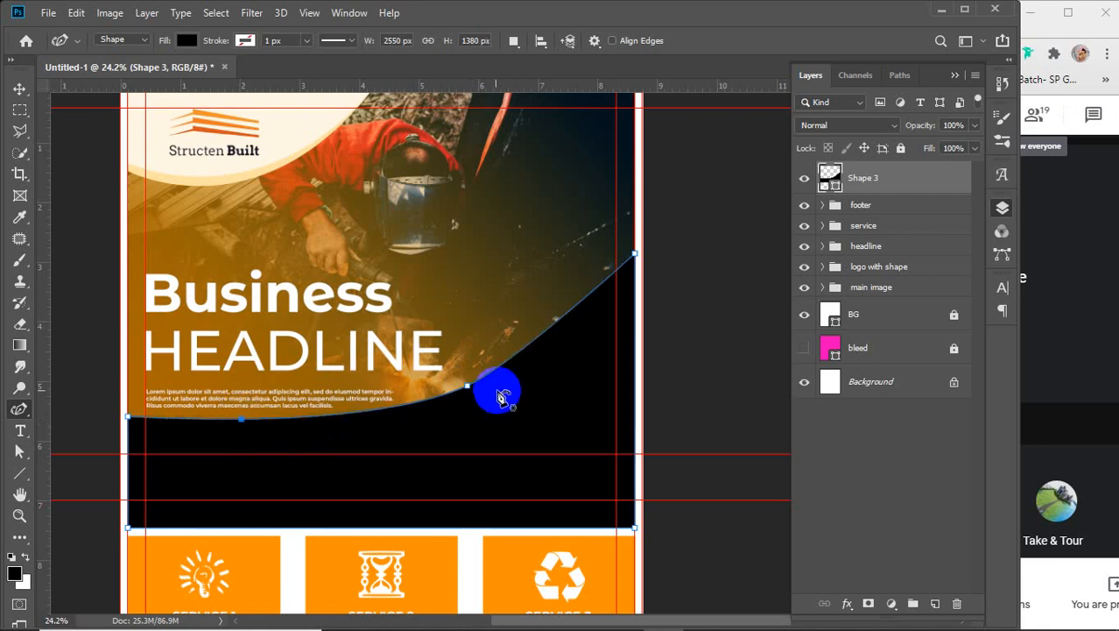
# - Try moving the curve's right anchor up along the slope and adding another anchor beside the paragraph's end
pyautogui.click(465, 387)
pyautogui.moveTo(465, 387)
pyautogui.mouseDown()
pyautogui.moveTo(457, 380)
pyautogui.moveTo(510, 372)
pyautogui.mouseUp()
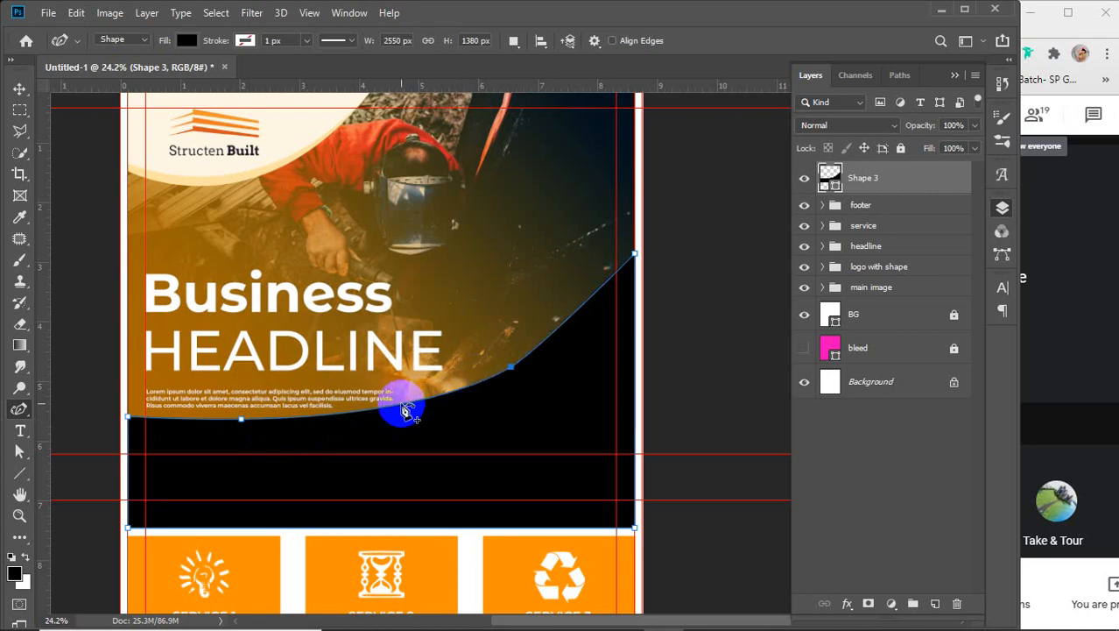
pyautogui.click(398, 409)
pyautogui.moveTo(399, 407); pyautogui.dragTo(404, 405)
pyautogui.moveTo(513, 369); pyautogui.dragTo(530, 351)
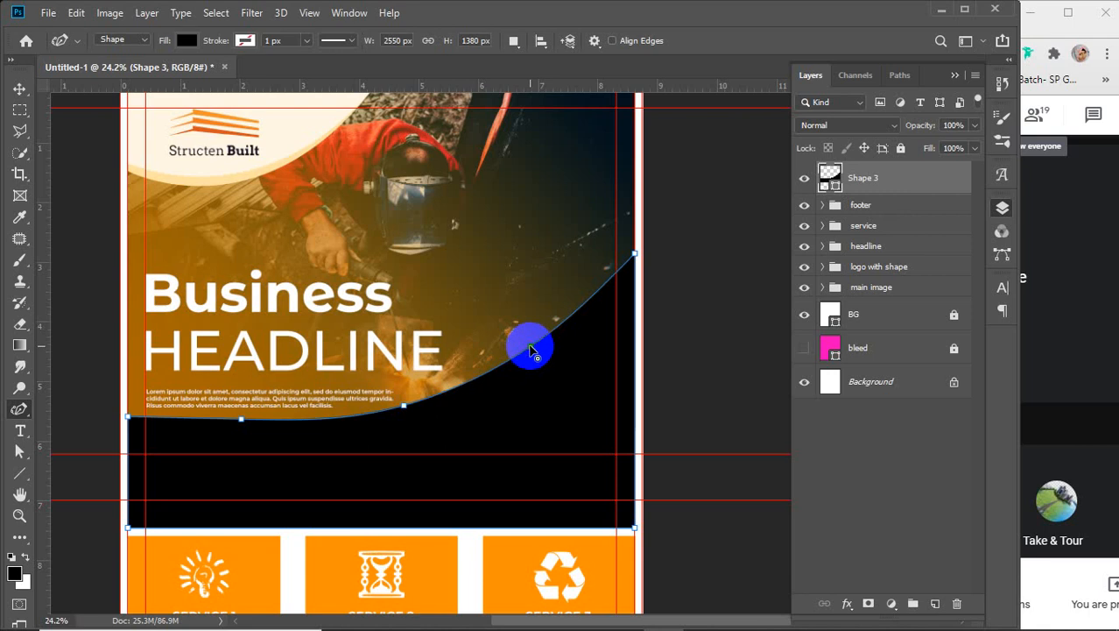
# - Reduce the curve to a single middle anchor placed at the right end of the headline paragraph
pyautogui.moveTo(241, 419); pyautogui.dragTo(229, 425)
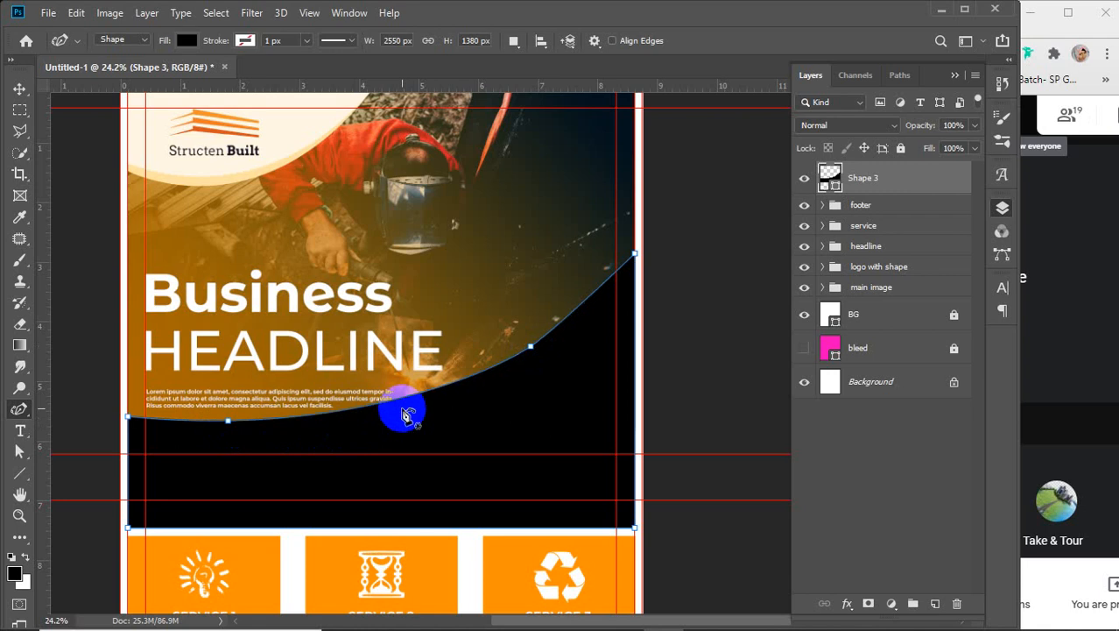
pyautogui.moveTo(533, 349); pyautogui.dragTo(403, 389)
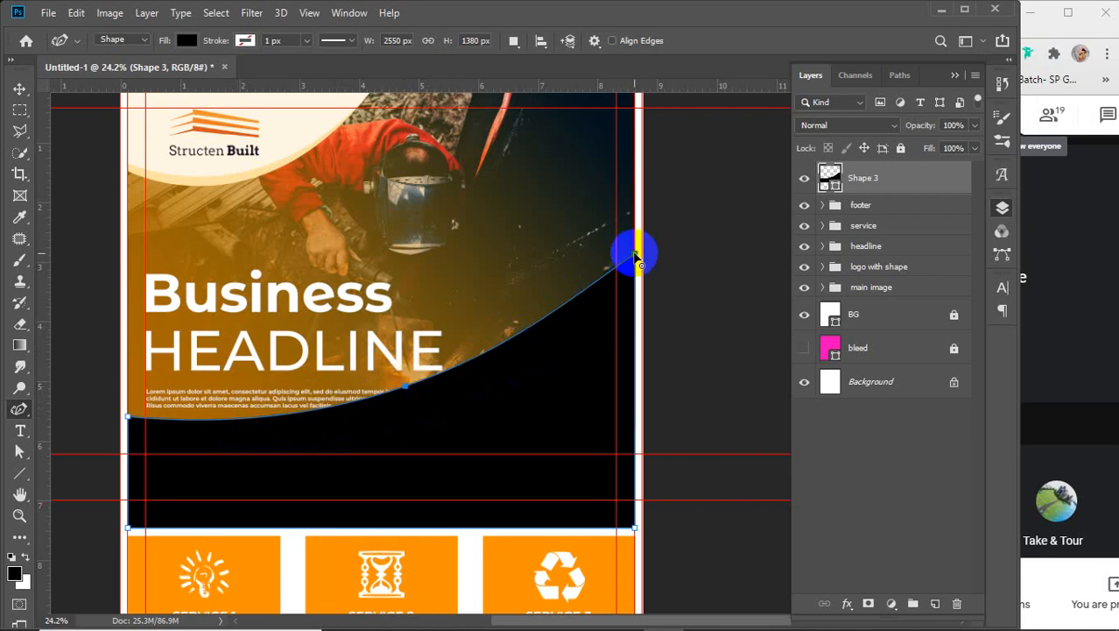
# - Try bending the curve's upper-right end by pulling the right anchor's direction handle slightly down and outward with the Direct Selection tool
pyautogui.click(21, 451)
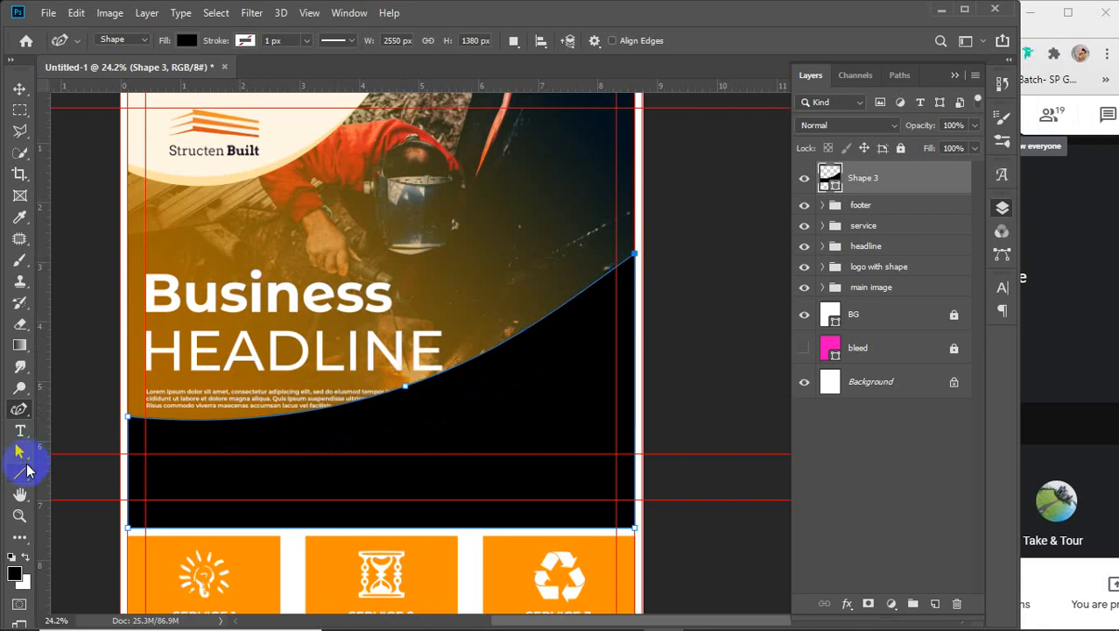
pyautogui.rightClick(20, 451)
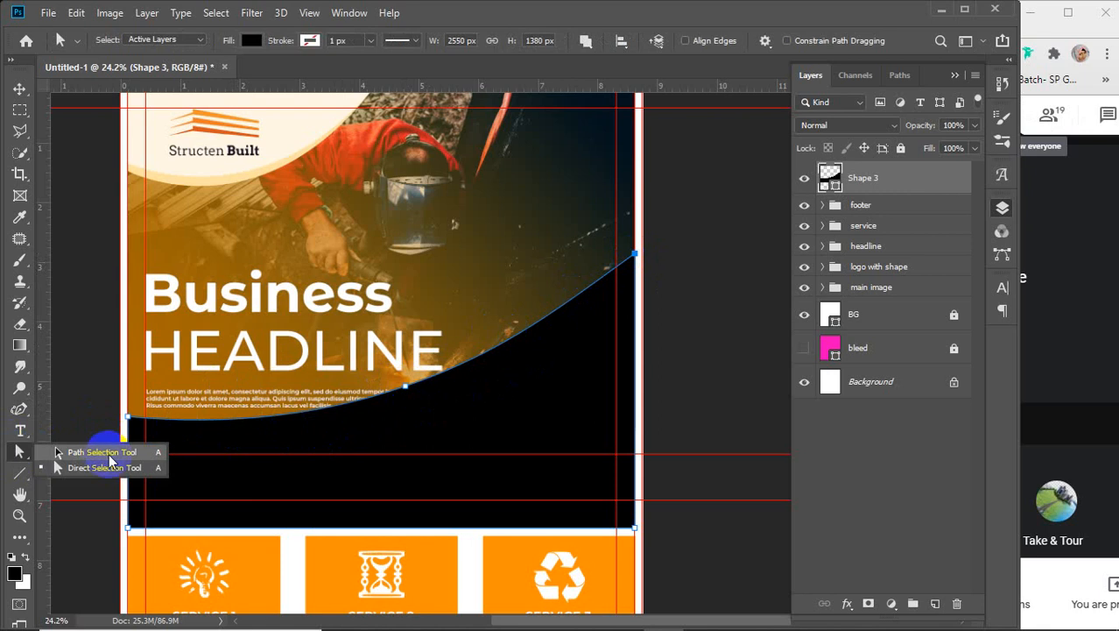
pyautogui.click(88, 465)
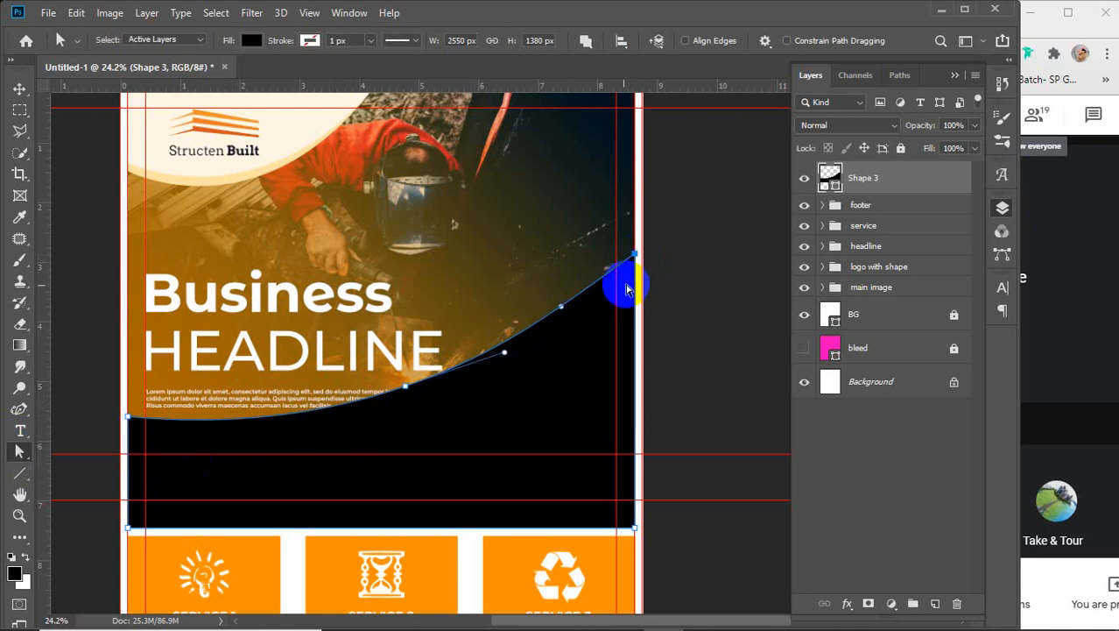
pyautogui.click(563, 311)
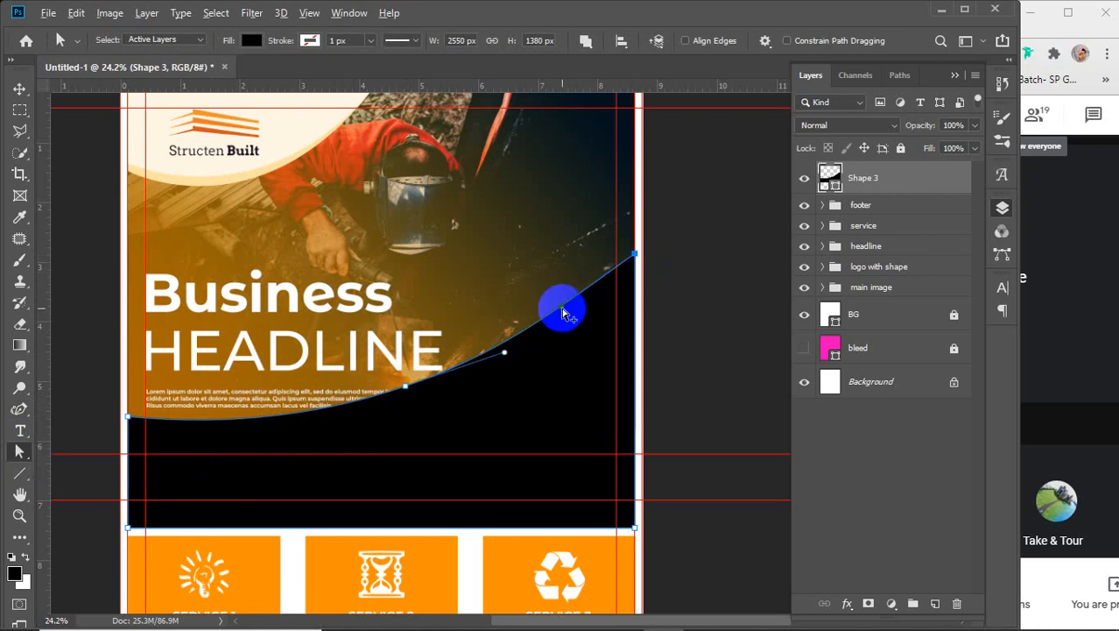
pyautogui.moveTo(563, 311); pyautogui.dragTo(571, 322)
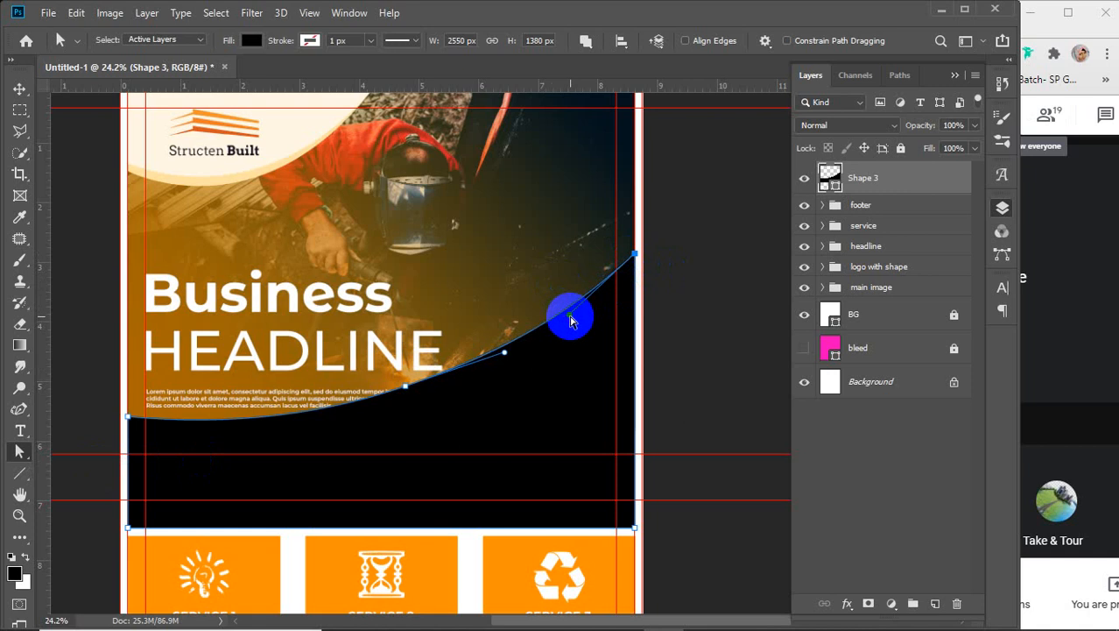
# - With the Curvature Pen, remove the extra anchor on the rising slope and shift the middle anchor past the paragraph's right end
pyautogui.click(20, 408)
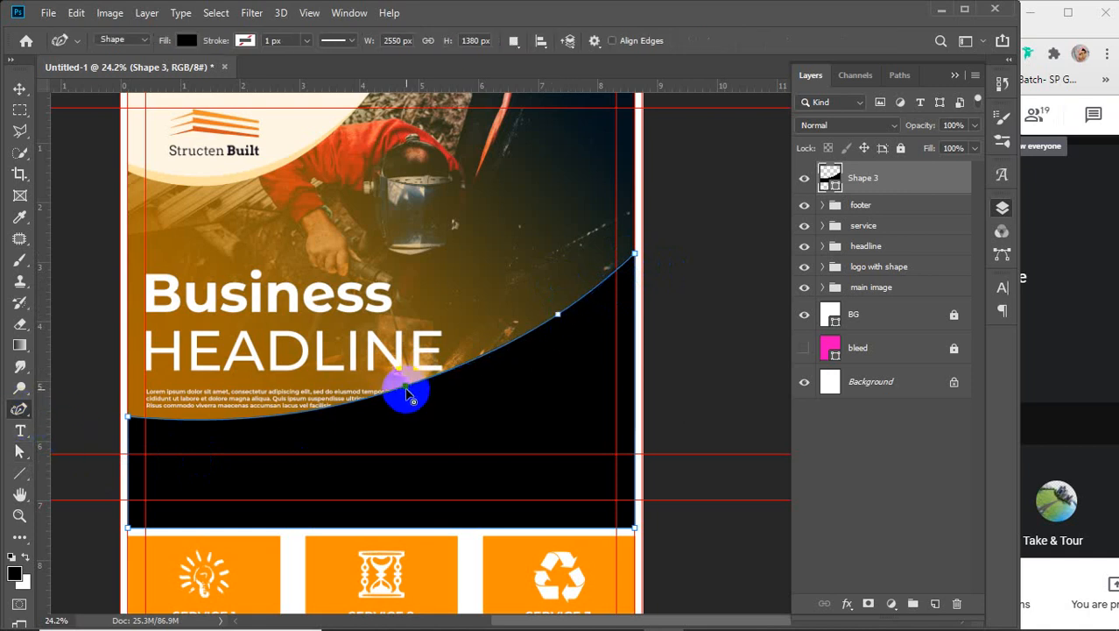
pyautogui.moveTo(406, 390); pyautogui.dragTo(410, 395)
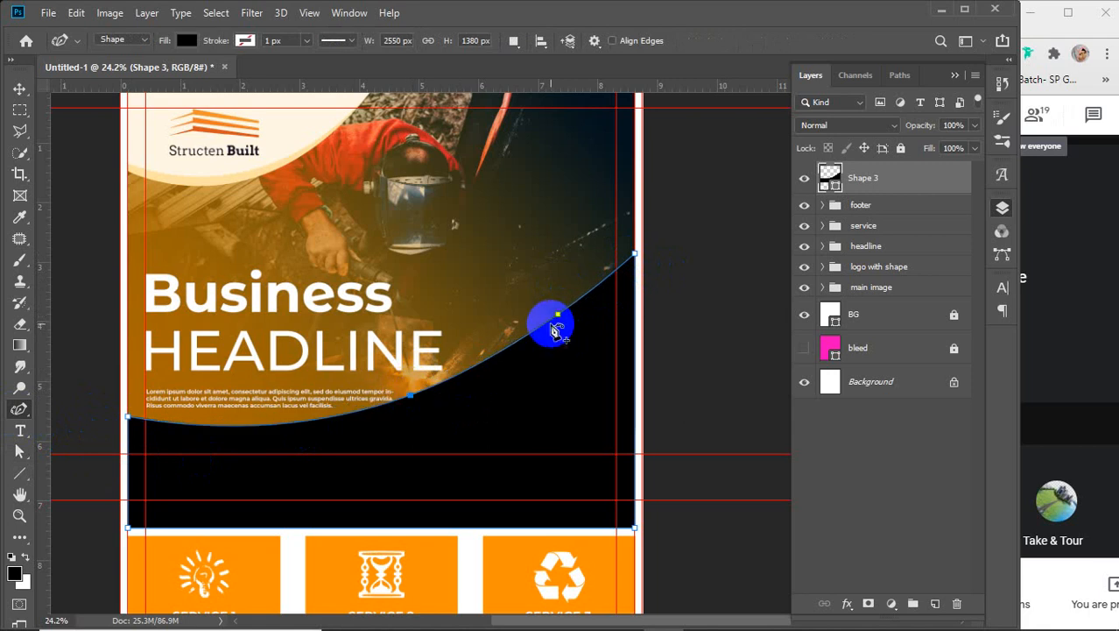
pyautogui.moveTo(558, 315); pyautogui.dragTo(560, 317)
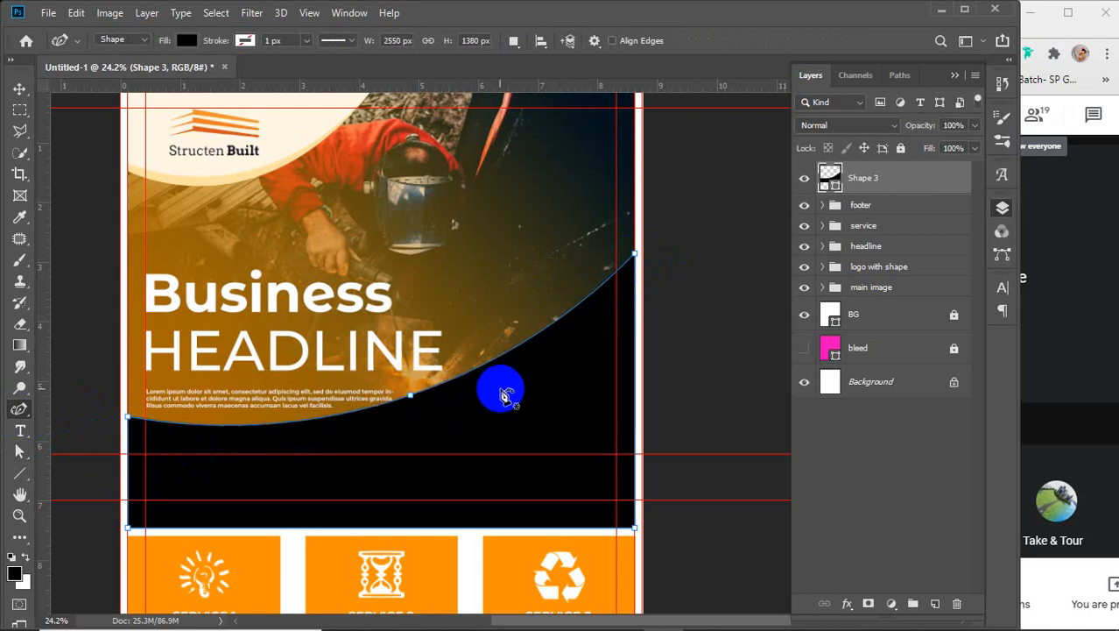
pyautogui.moveTo(415, 400)
pyautogui.mouseDown()
pyautogui.moveTo(408, 392)
pyautogui.moveTo(424, 397)
pyautogui.mouseUp()
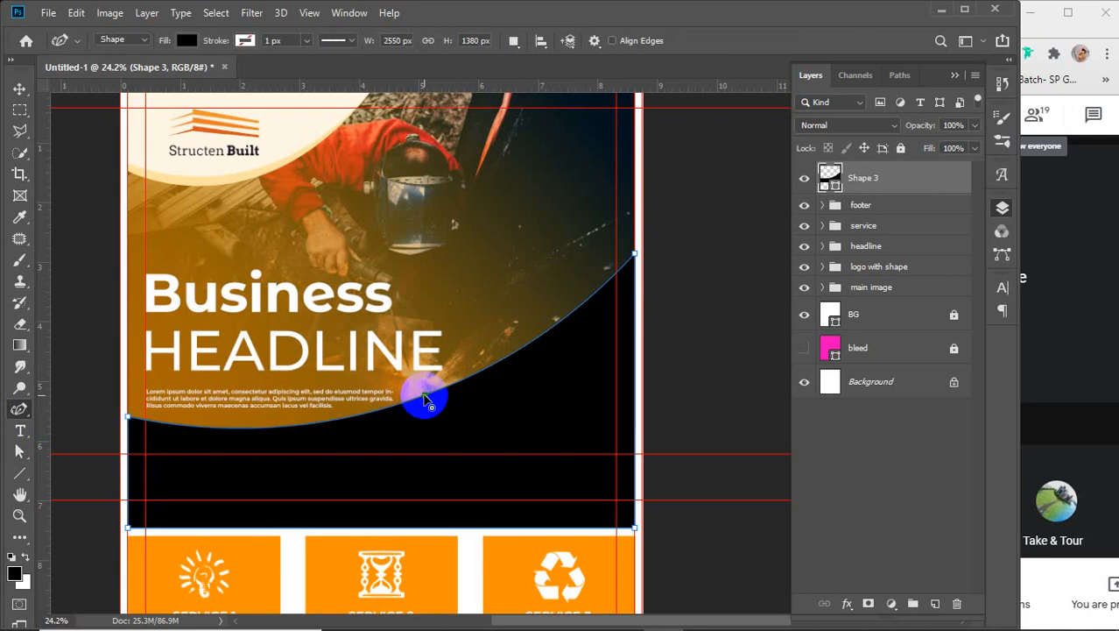
pyautogui.moveTo(424, 399); pyautogui.dragTo(437, 392)
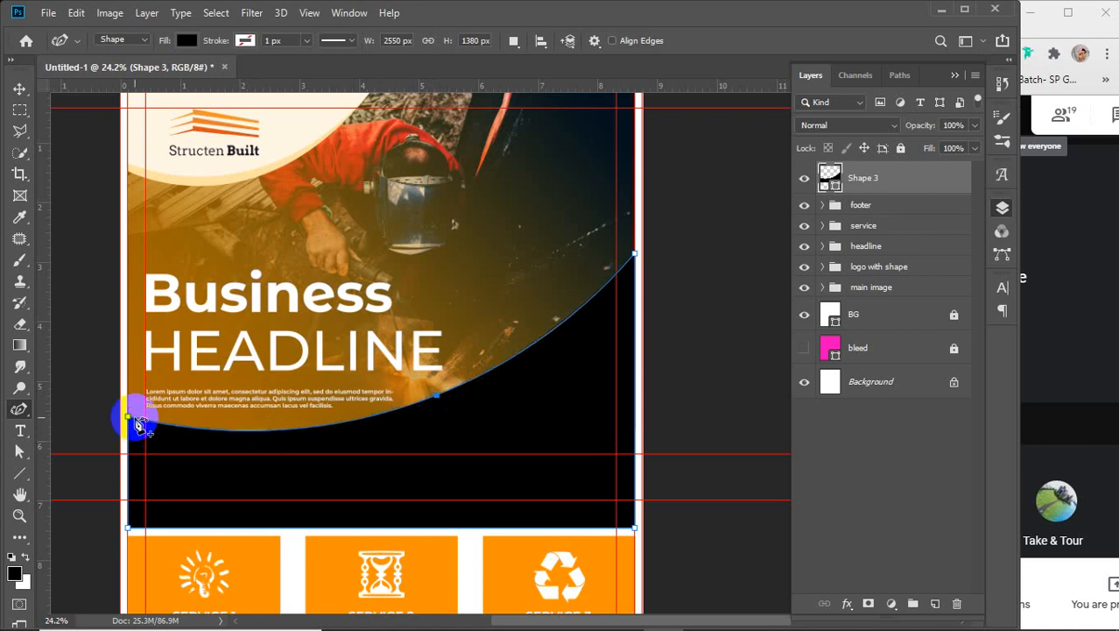
# - Raise the curve's left-edge anchor to about the height of the headline paragraph's last line, and finish editing the path
pyautogui.moveTo(129, 421); pyautogui.dragTo(127, 396)
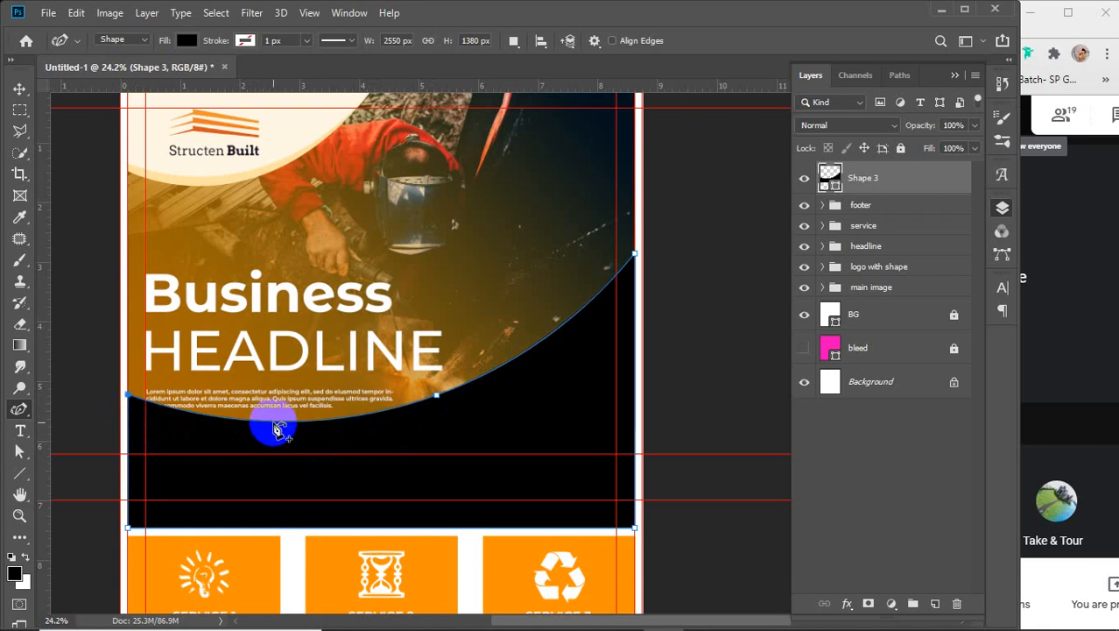
pyautogui.moveTo(126, 393); pyautogui.dragTo(129, 410)
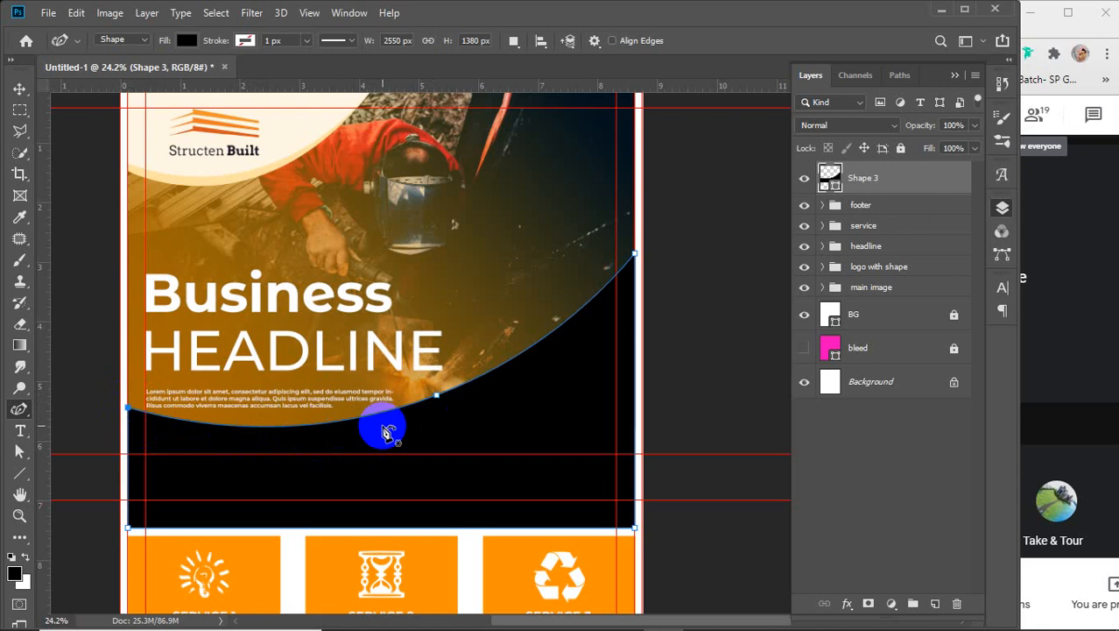
pyautogui.click(20, 90)
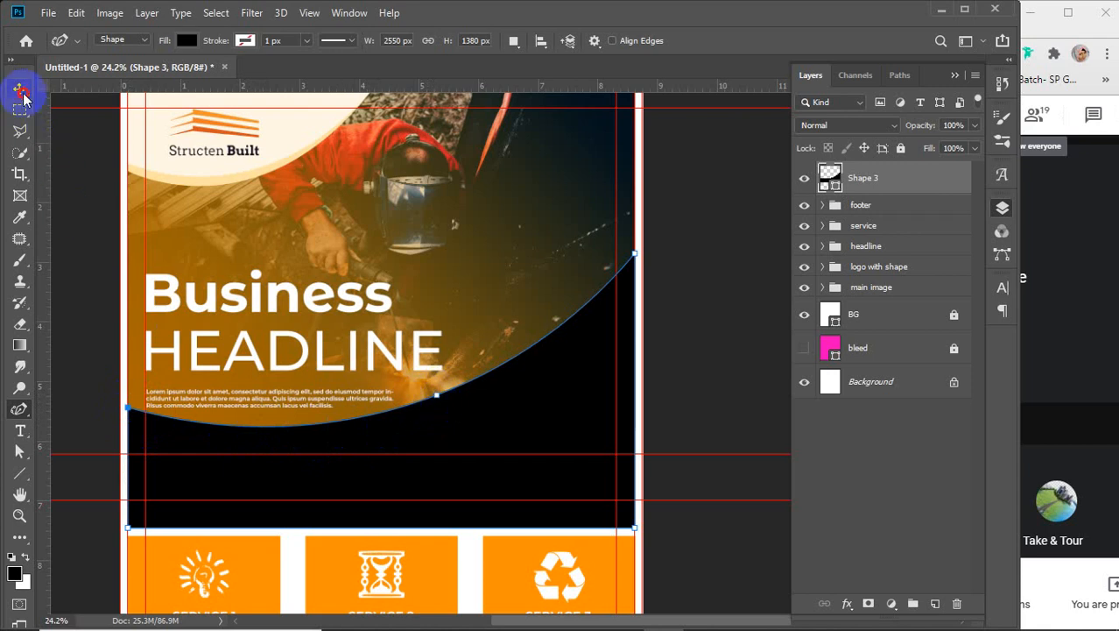
pyautogui.click(695, 360)
pyautogui.click(520, 415)
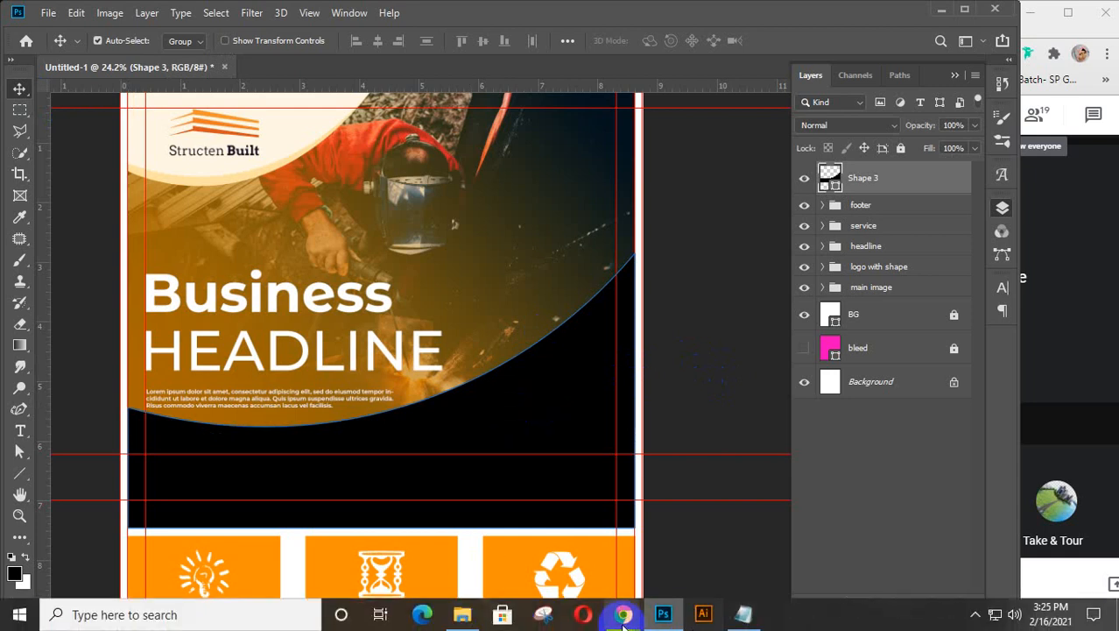
# - Switch to Chrome and go back from the logo image search to the Unsplash construction photo results
pyautogui.moveTo(609, 627)
pyautogui.click(707, 536)
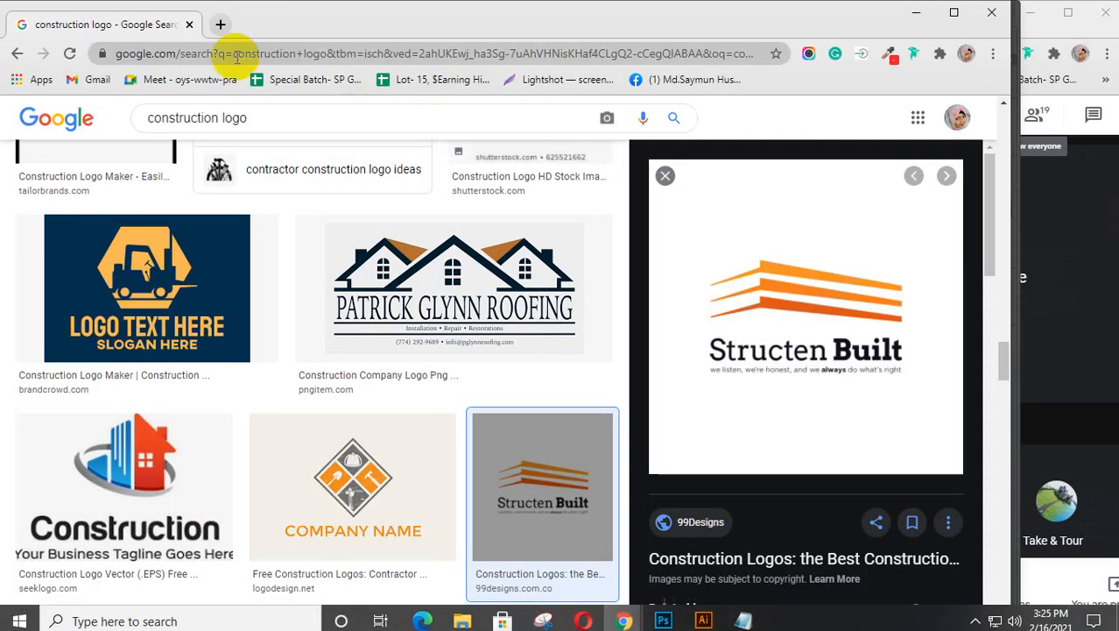
pyautogui.click(17, 56)
pyautogui.click(17, 55)
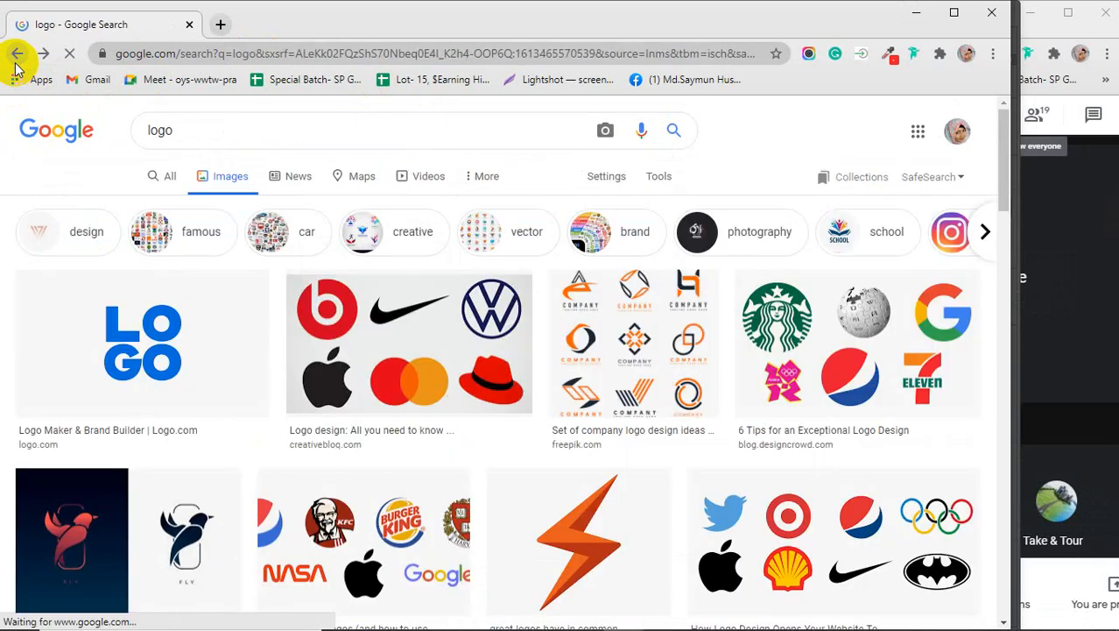
pyautogui.click(17, 55)
pyautogui.click(17, 55)
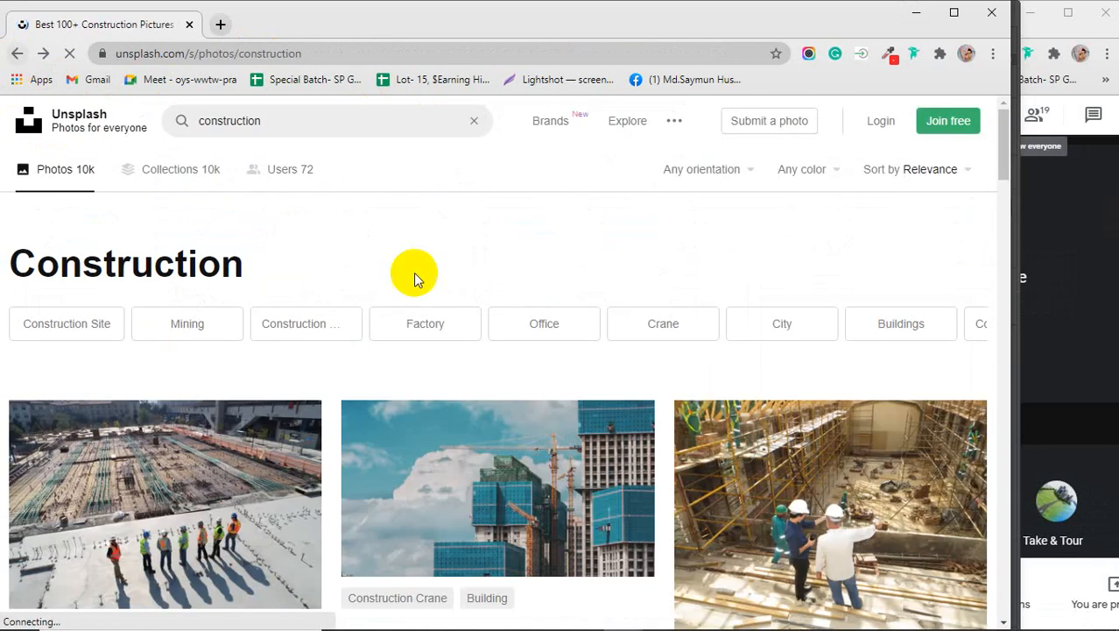
# - Browse the construction photos, open the one of the architect working on a draft, and copy the image
pyautogui.scroll(-1, 530, 306)
pyautogui.scroll(-2, 530, 307)
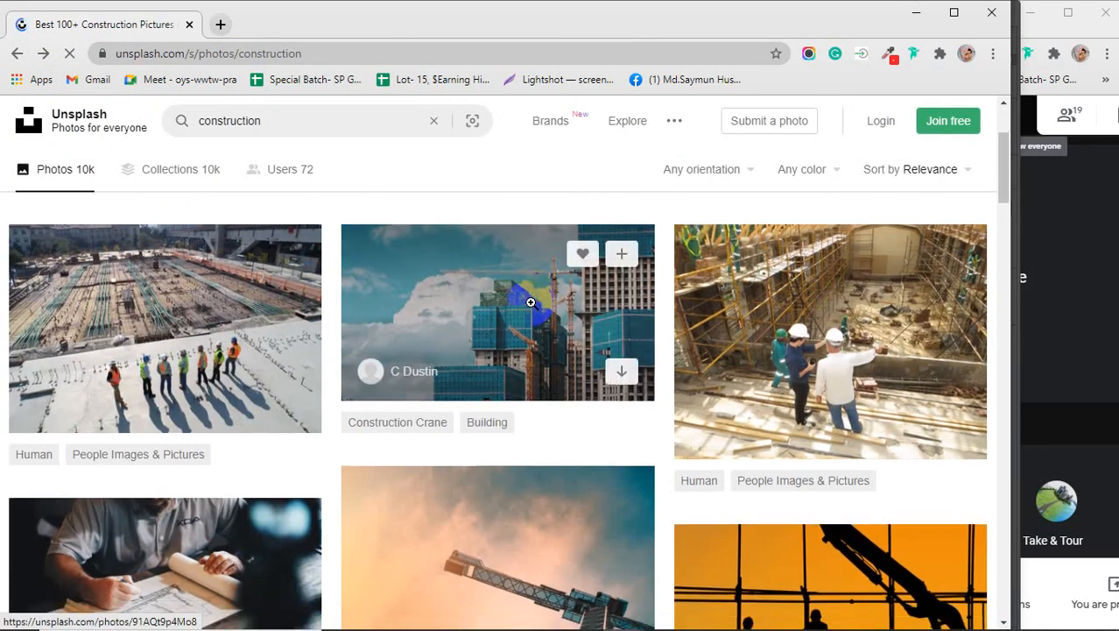
pyautogui.scroll(-3, 531, 302)
pyautogui.scroll(-1, 531, 302)
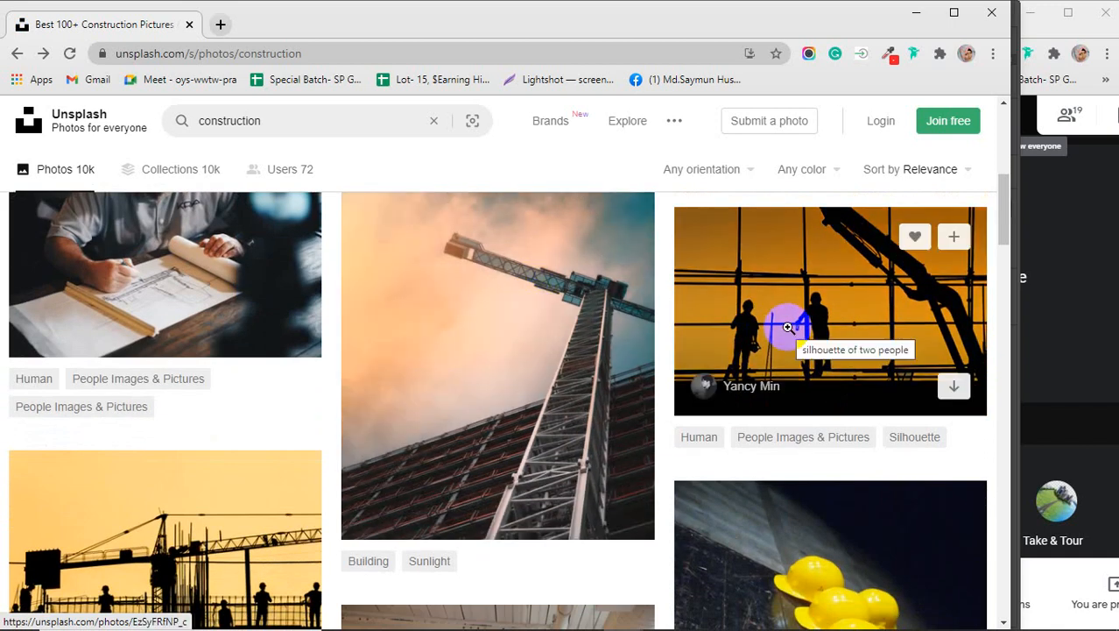
pyautogui.scroll(1, 378, 363)
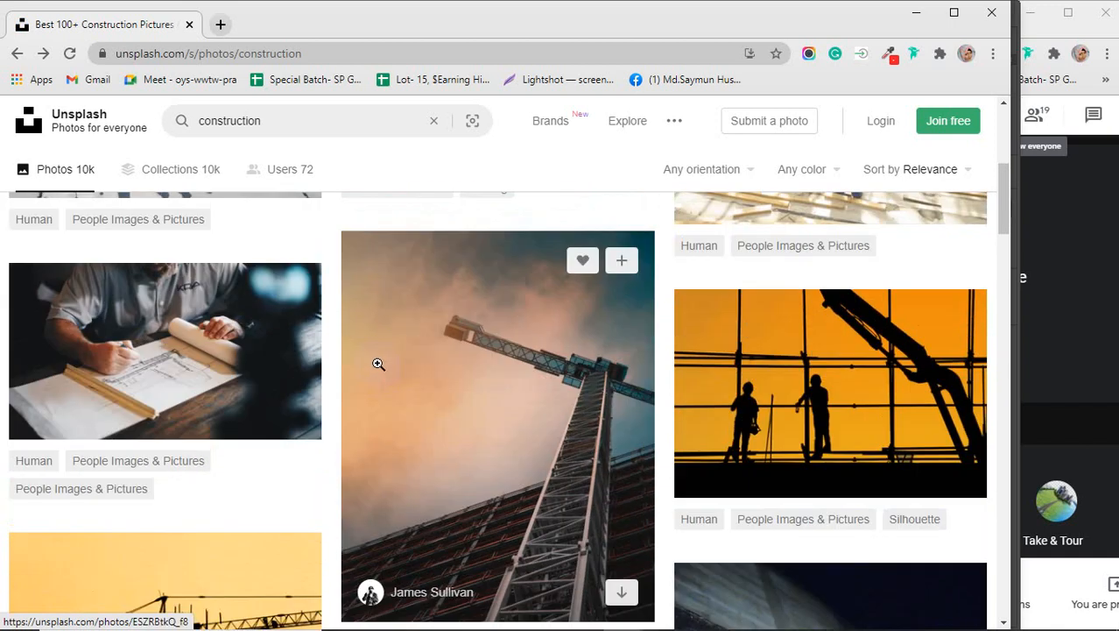
pyautogui.click(105, 363)
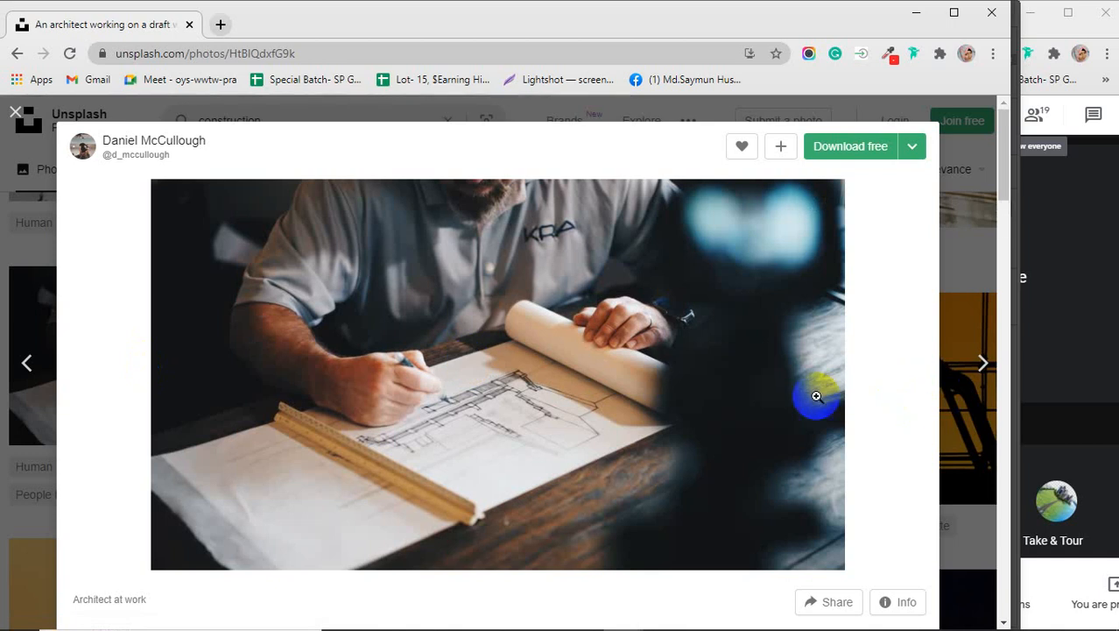
pyautogui.rightClick(452, 324)
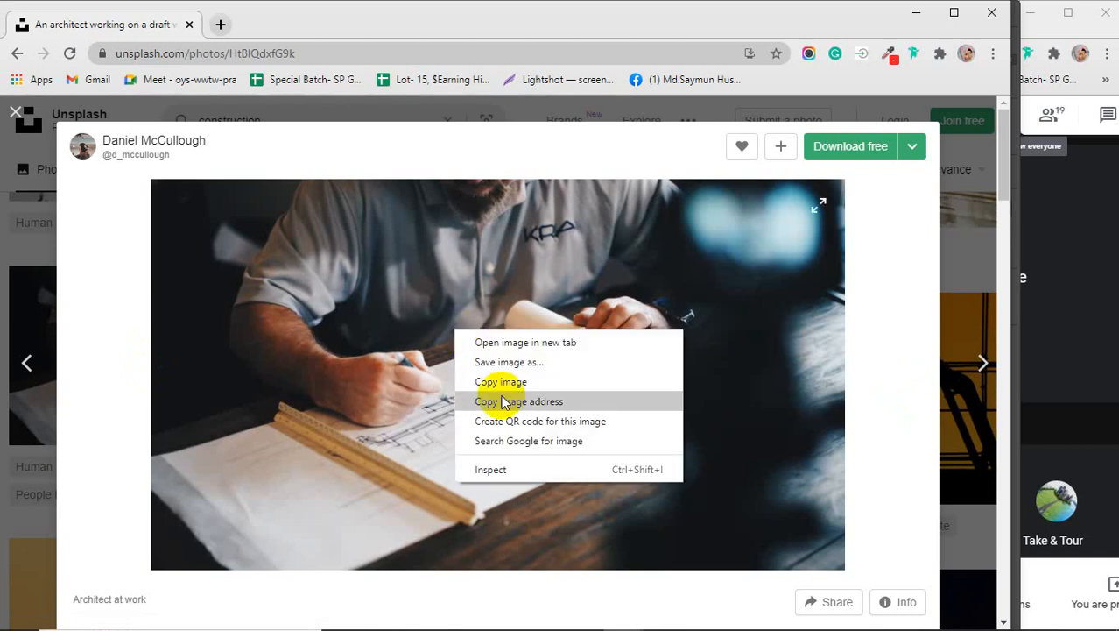
pyautogui.click(496, 384)
# - Paste the architect photo into the flyer in Photoshop, align it to the left edge, and enlarge it to the flyer's full width
pyautogui.click(916, 12)
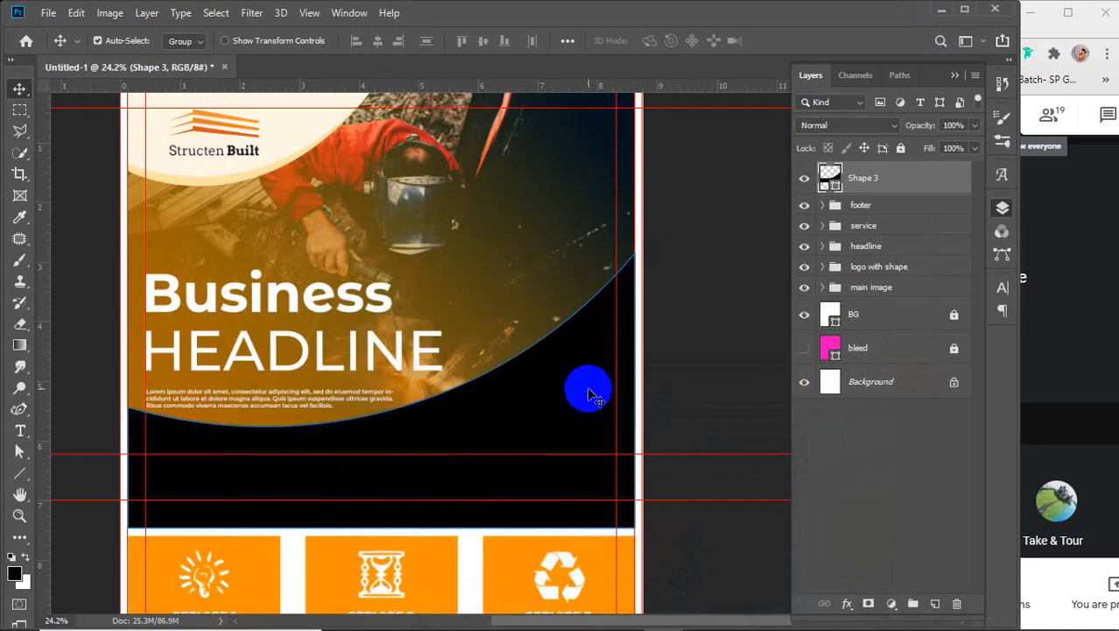
pyautogui.hotkey('ctrl', 'v')
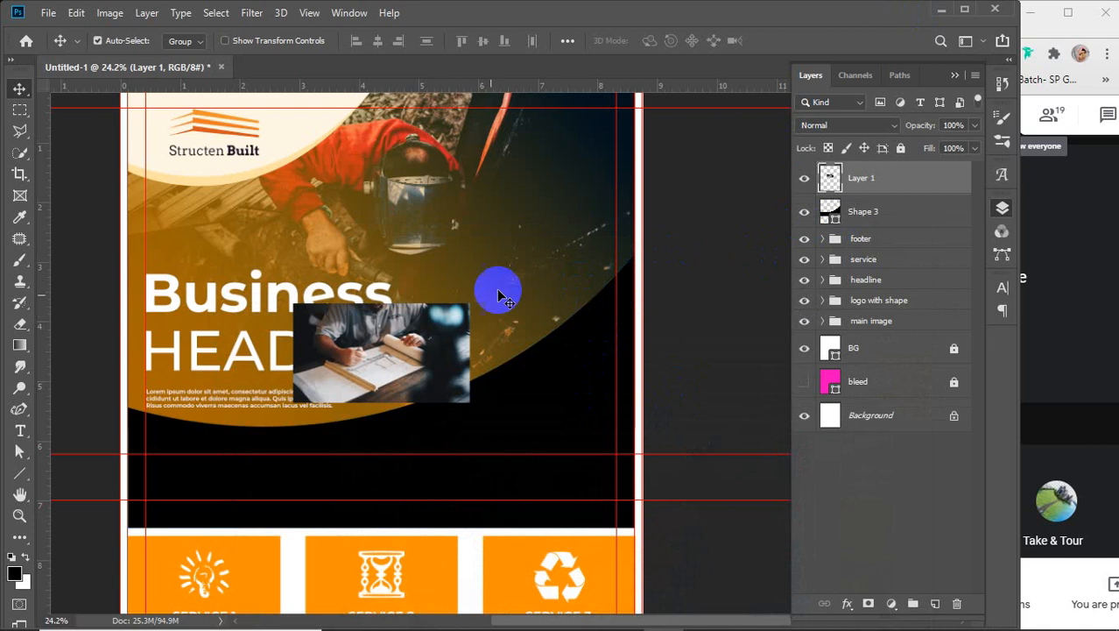
pyautogui.moveTo(447, 364); pyautogui.dragTo(283, 447)
pyautogui.hotkey('ctrl', 't')
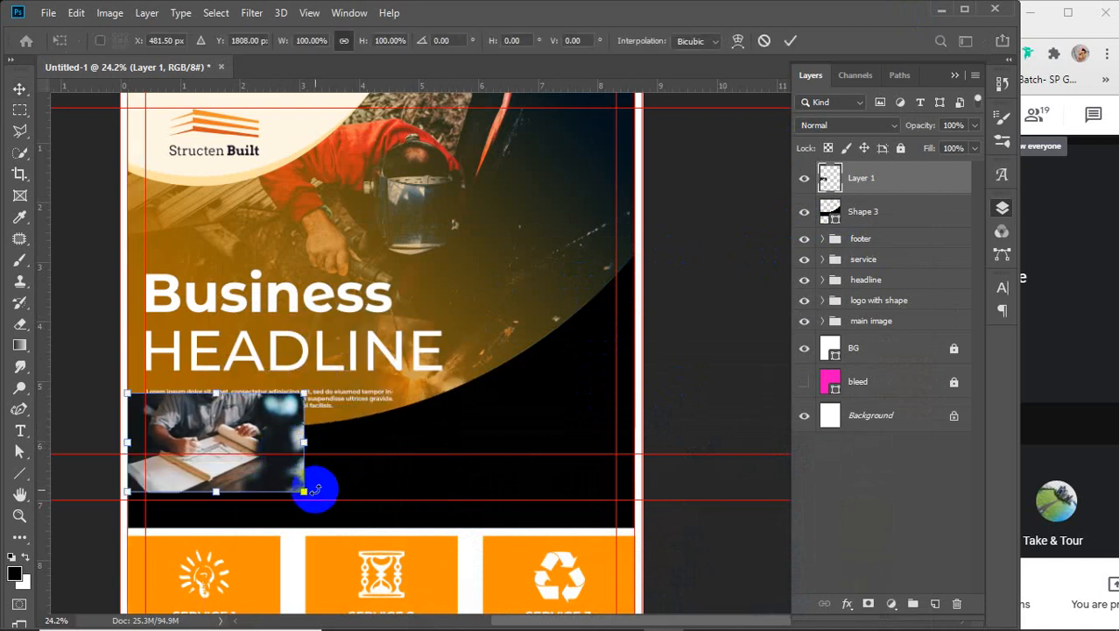
pyautogui.moveTo(303, 491); pyautogui.dragTo(692, 583)
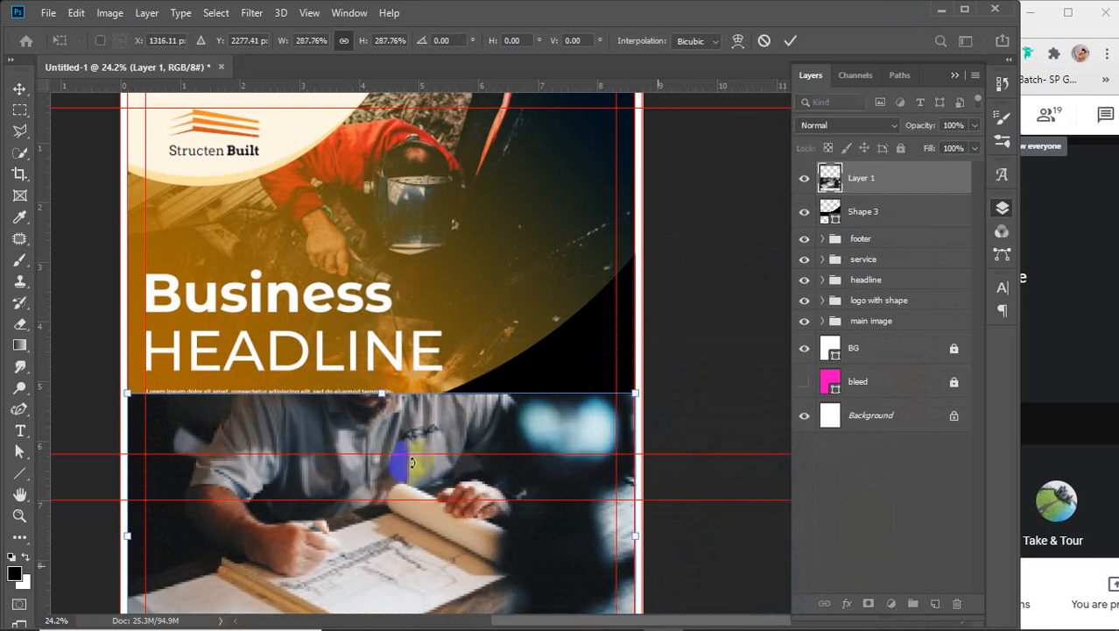
# - Move the architect photo up over the headline and black curved shape, and set its layer opacity to 63%
pyautogui.moveTo(416, 431); pyautogui.dragTo(408, 347)
pyautogui.moveTo(921, 125); pyautogui.dragTo(900, 131)
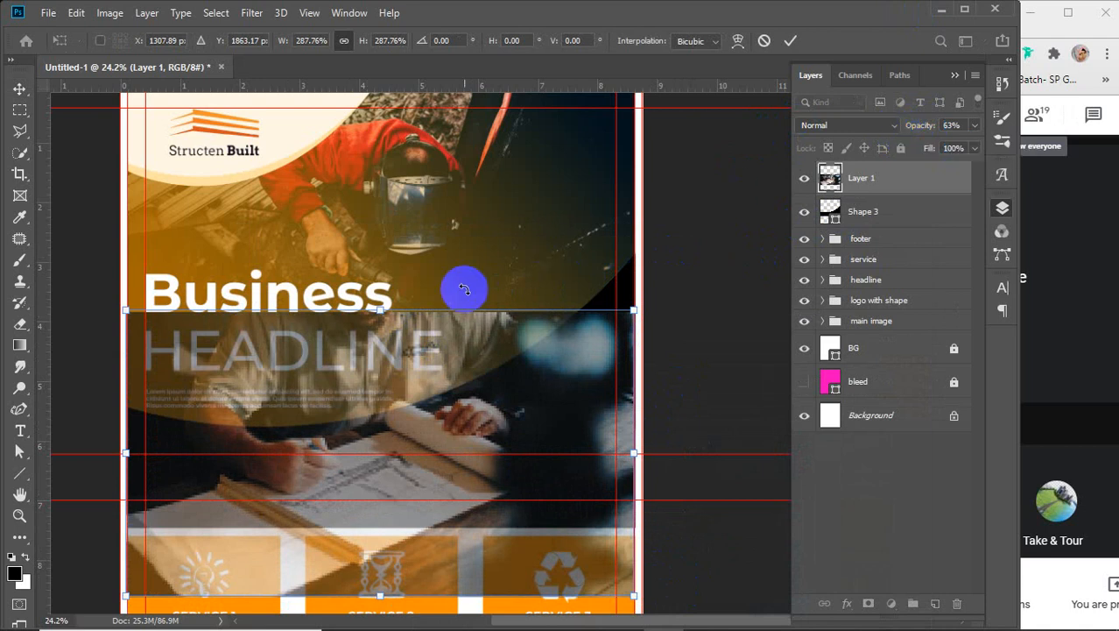
# - Fit the photo's height to the black shape, from the curve's upper-right end down to the shape's lower edge, and apply the transform
pyautogui.moveTo(379, 304); pyautogui.dragTo(374, 259)
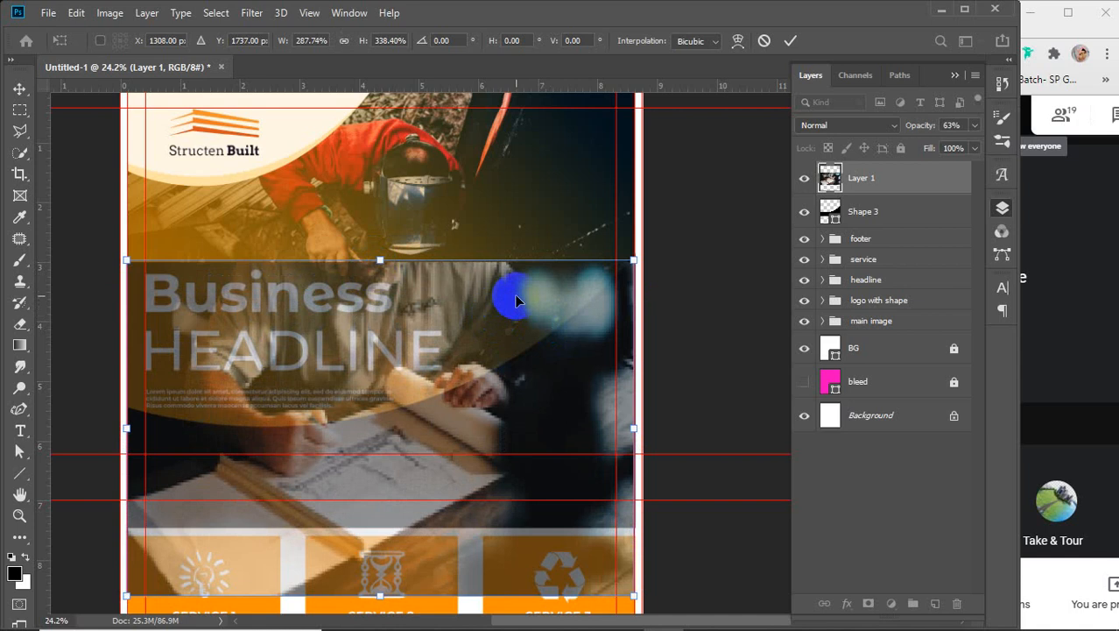
pyautogui.press('Up')
pyautogui.press('Up')
pyautogui.press('Up')
pyautogui.press('Up')
pyautogui.press('Up')
pyautogui.press('Up')
pyautogui.press('Up')
pyautogui.press('Up')
pyautogui.press('Up')
pyautogui.press('Up')
pyautogui.press('Up')
pyautogui.press('Up')
pyautogui.press('Up')
pyautogui.press('Up')
pyautogui.press('Up')
pyautogui.press('Up')
pyautogui.press('Up')
pyautogui.press('Up')
pyautogui.press('Up')
pyautogui.press('Up')
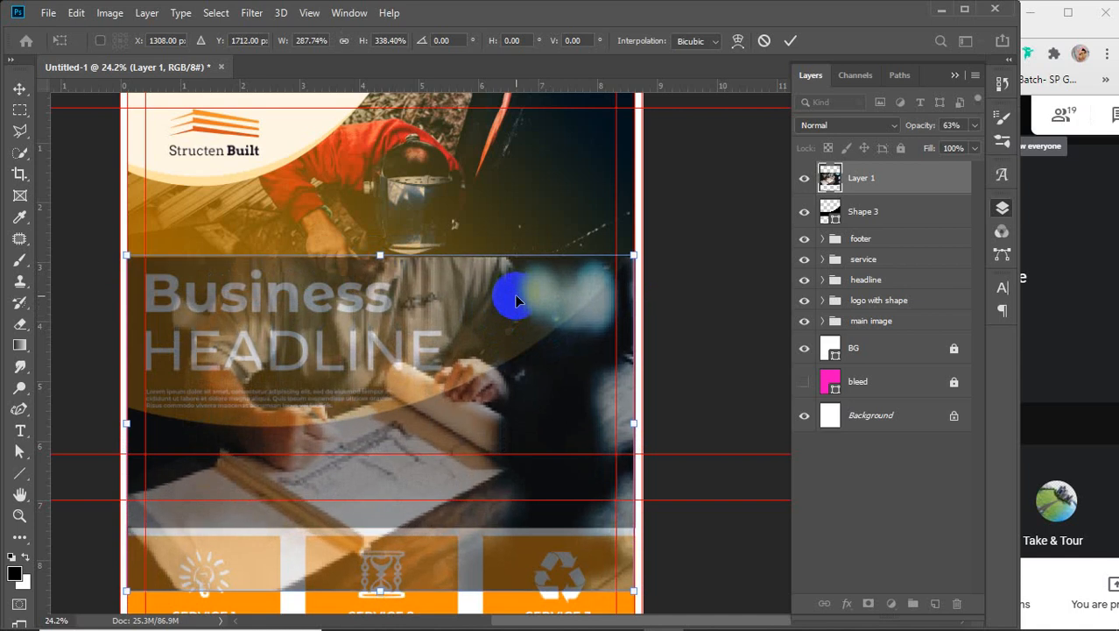
pyautogui.moveTo(379, 590); pyautogui.dragTo(374, 526)
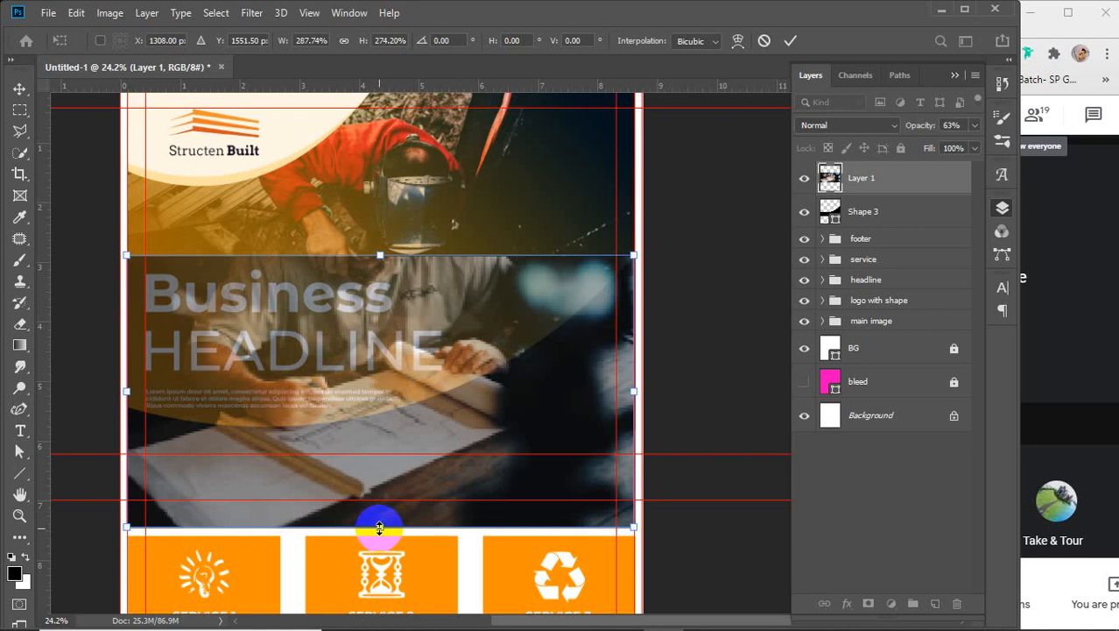
pyautogui.click(790, 40)
pyautogui.press('Delete')
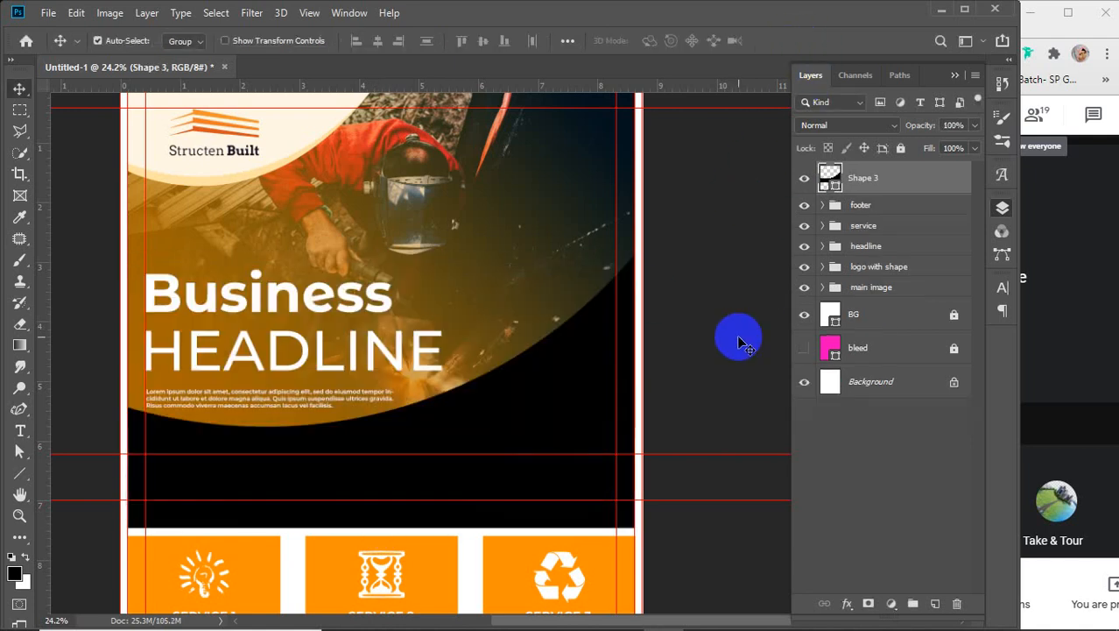
pyautogui.moveTo(530, 627)
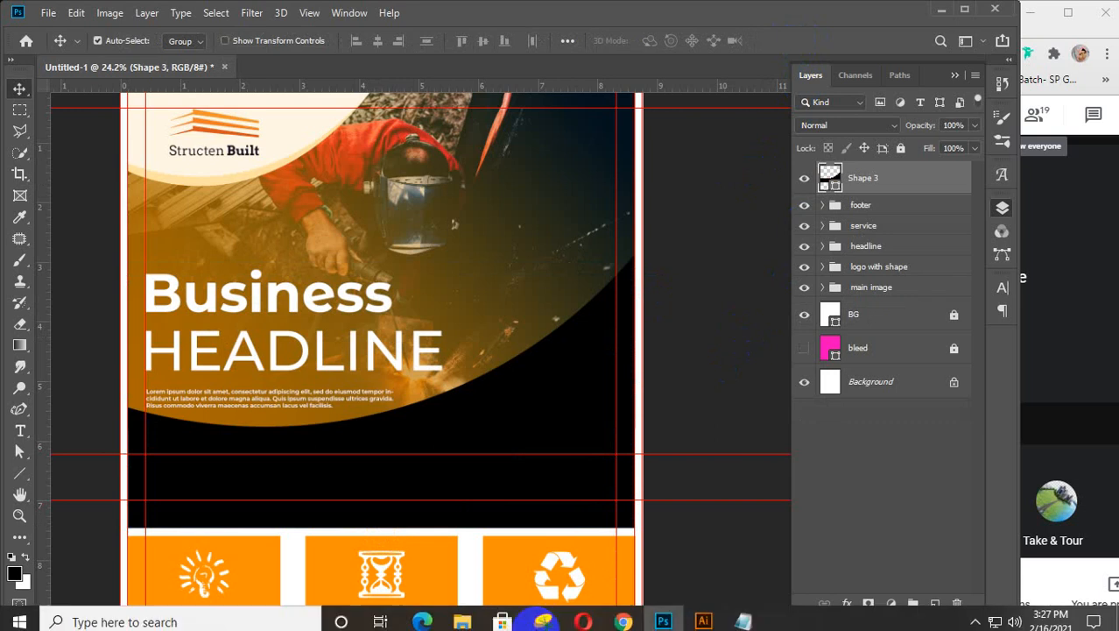
pyautogui.hotkey('ctrl', 'z')
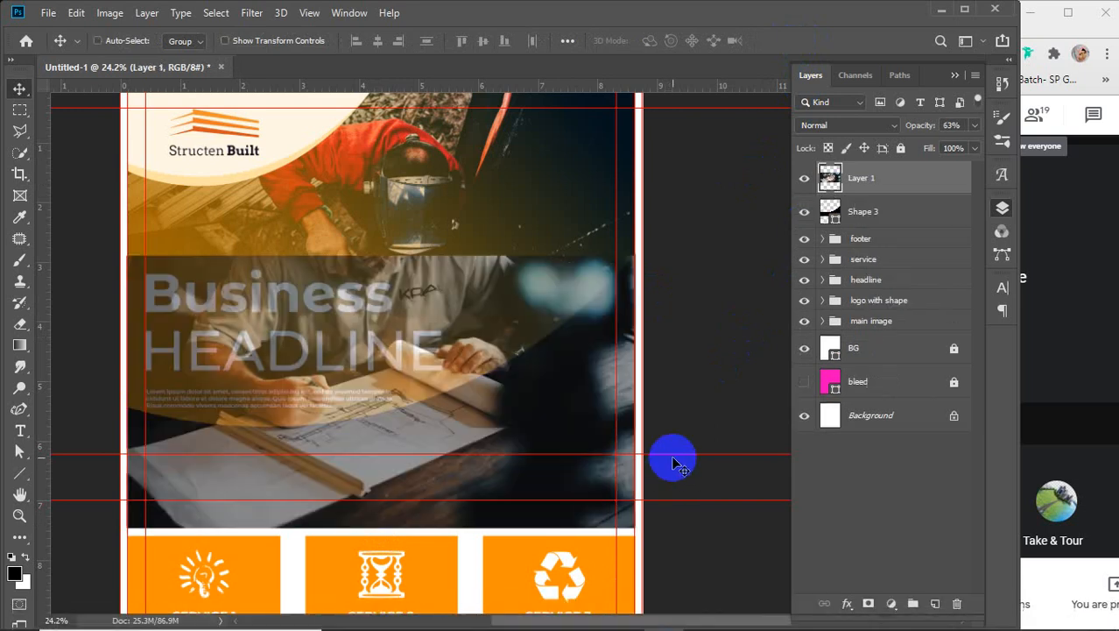
# - Try flipping the architect photo vertically, and undo the flip
pyautogui.hotkey('ctrl', 't')
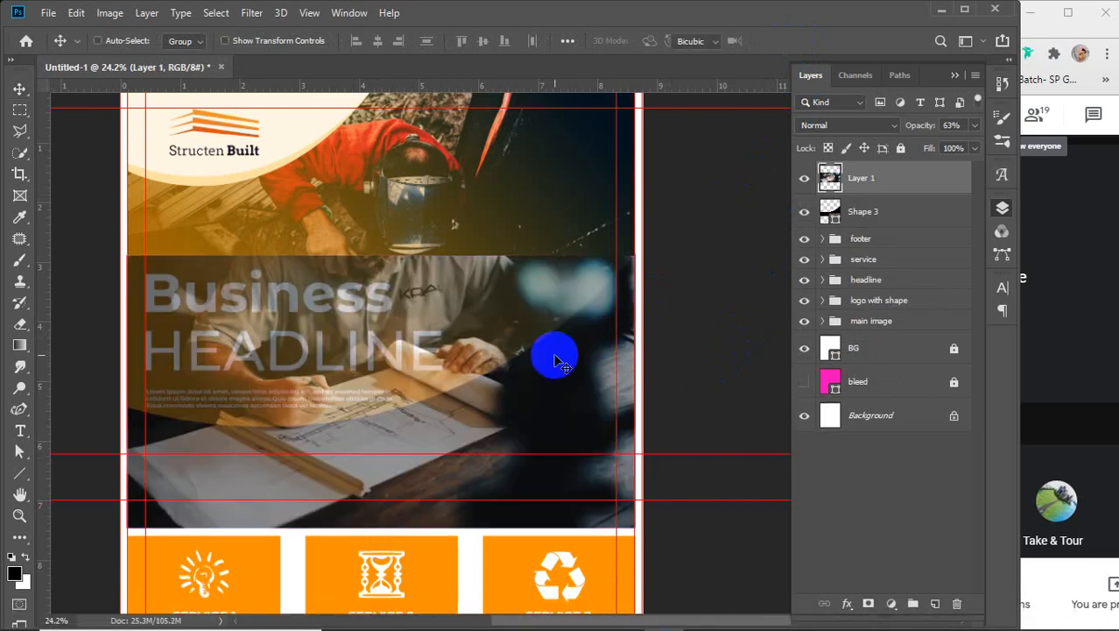
pyautogui.rightClick(549, 361)
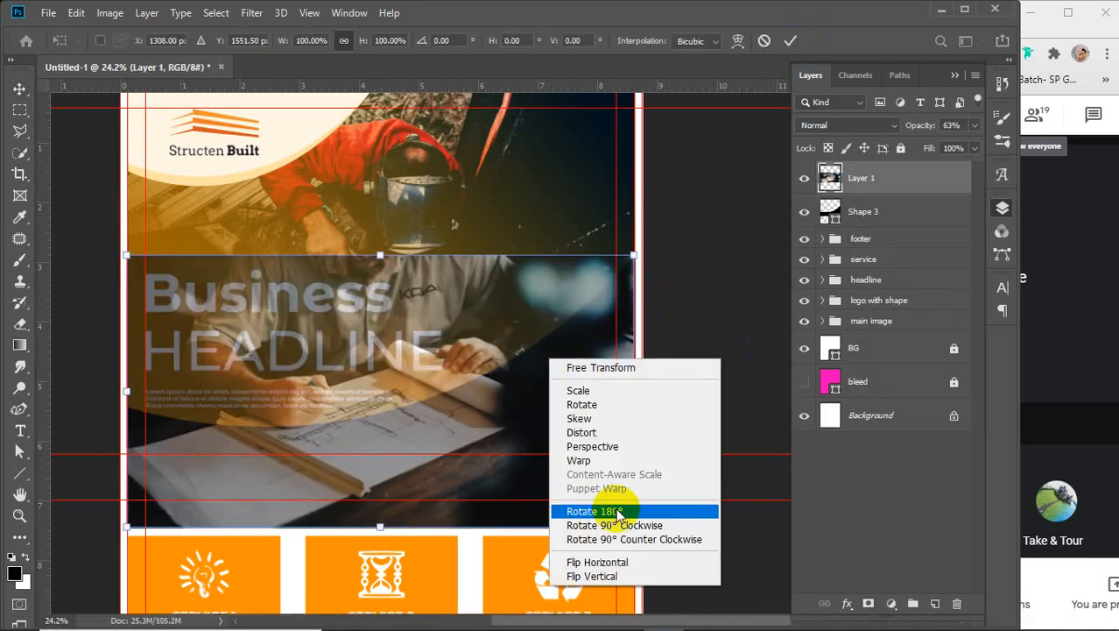
pyautogui.click(586, 574)
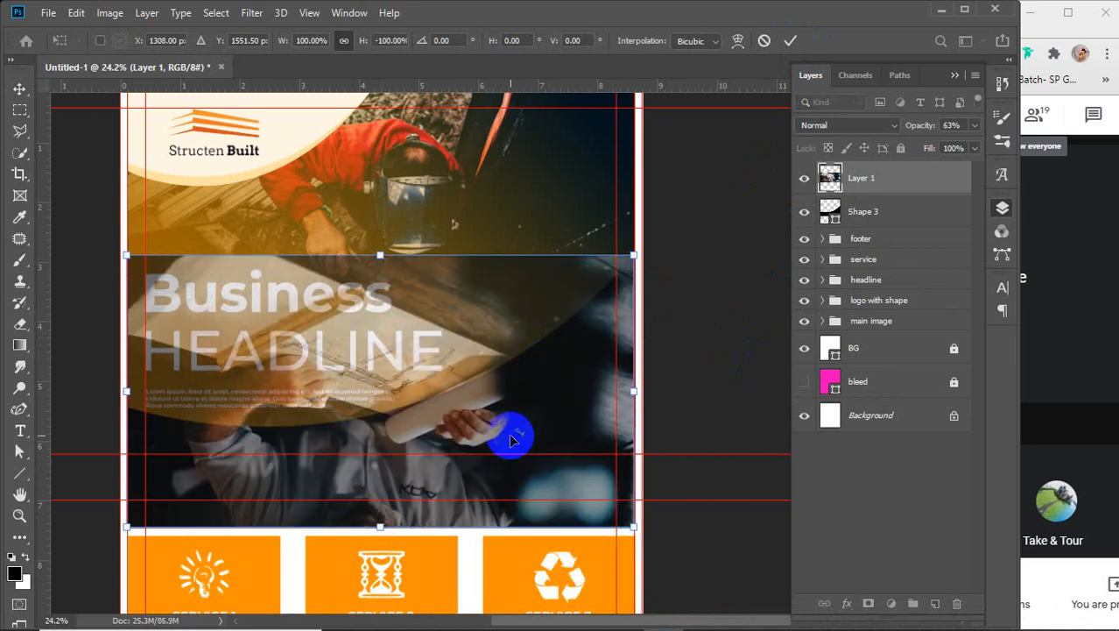
pyautogui.hotkey('ctrl', 'z')
# - Flip the architect photo horizontally, stretch its height downward to about 118%, and apply the transform
pyautogui.rightClick(508, 385)
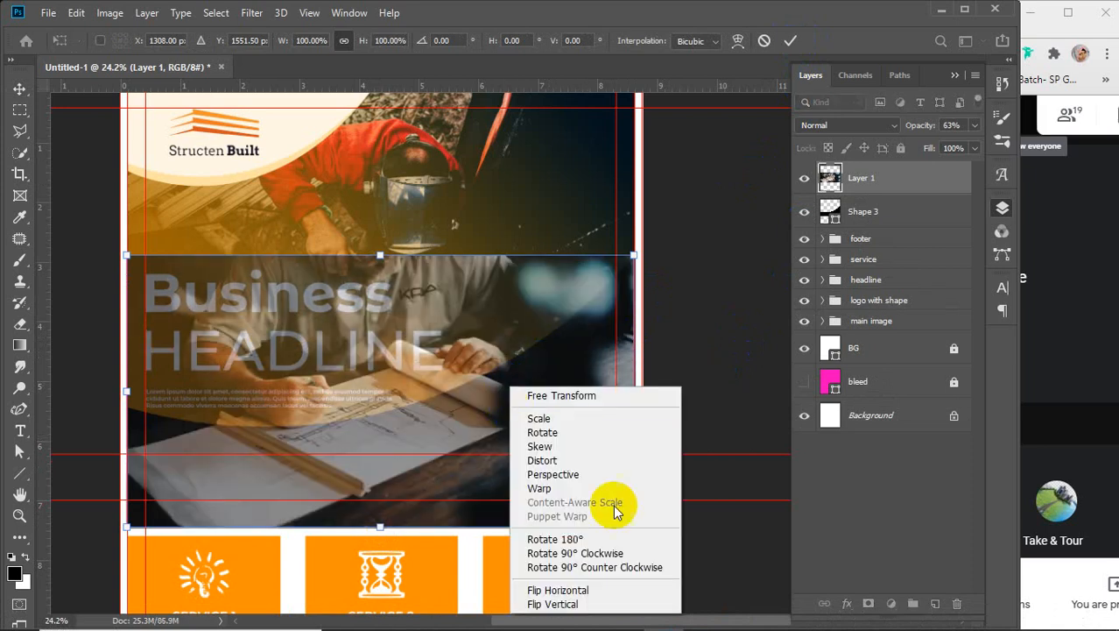
pyautogui.click(573, 590)
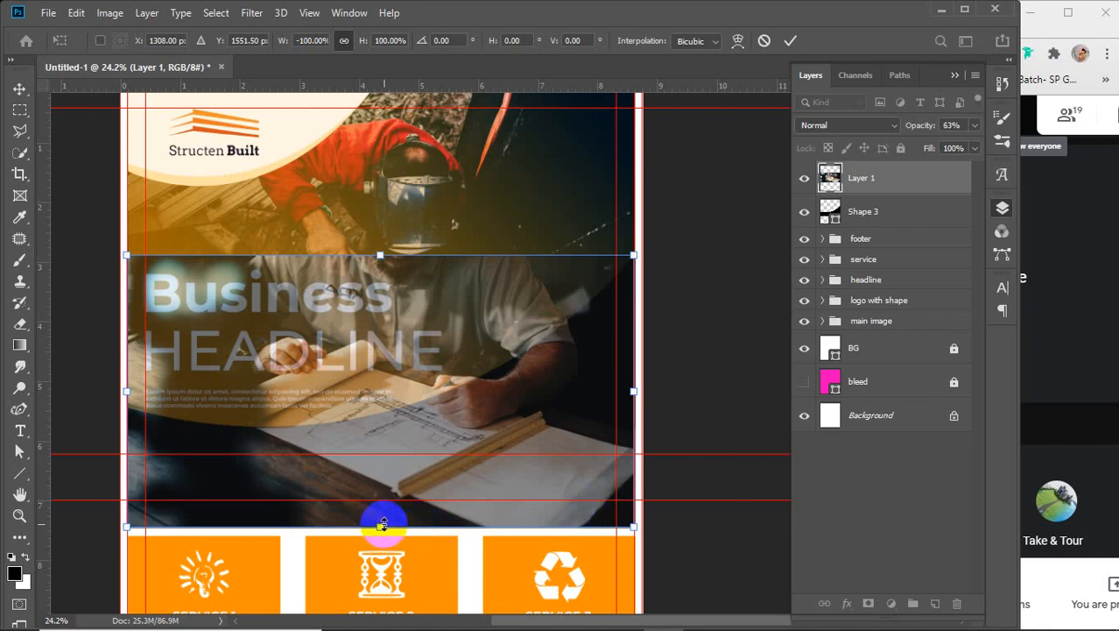
pyautogui.moveTo(379, 526); pyautogui.dragTo(373, 575)
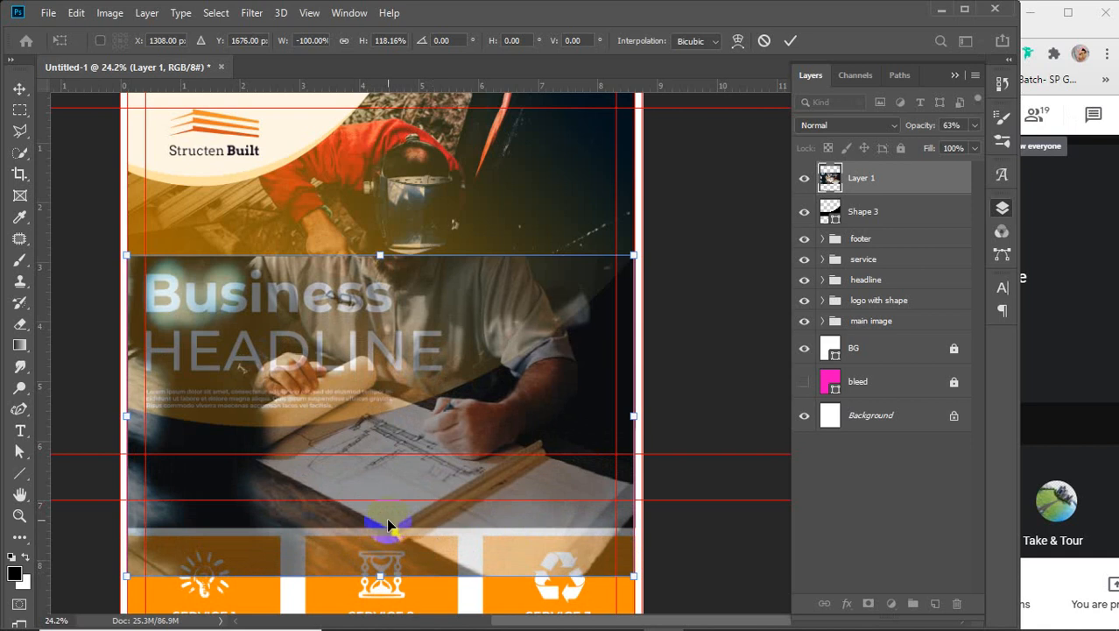
pyautogui.click(404, 434)
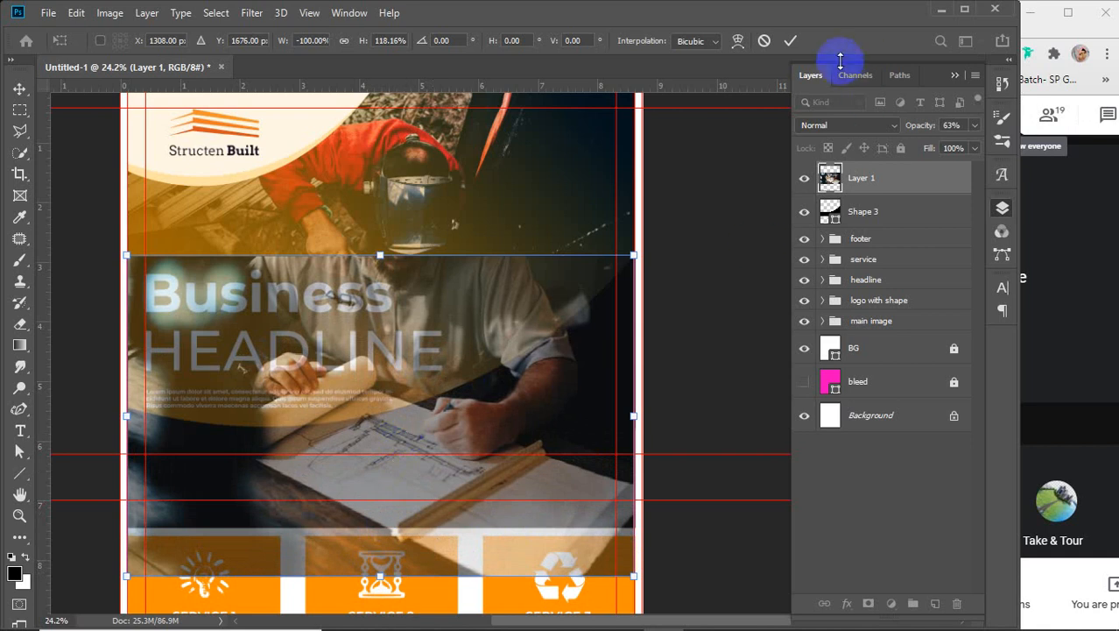
pyautogui.click(787, 41)
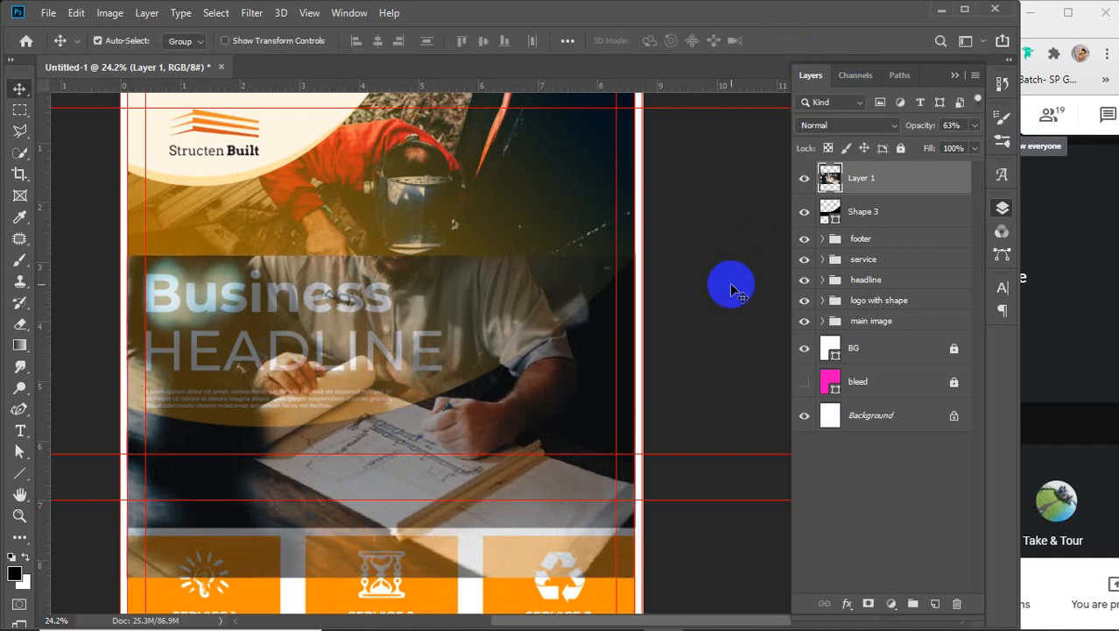
# - Remove the architect photo from the flyer, and copy the orange silhouette photo of two workers from the Unsplash construction results in the browser
pyautogui.press('Delete')
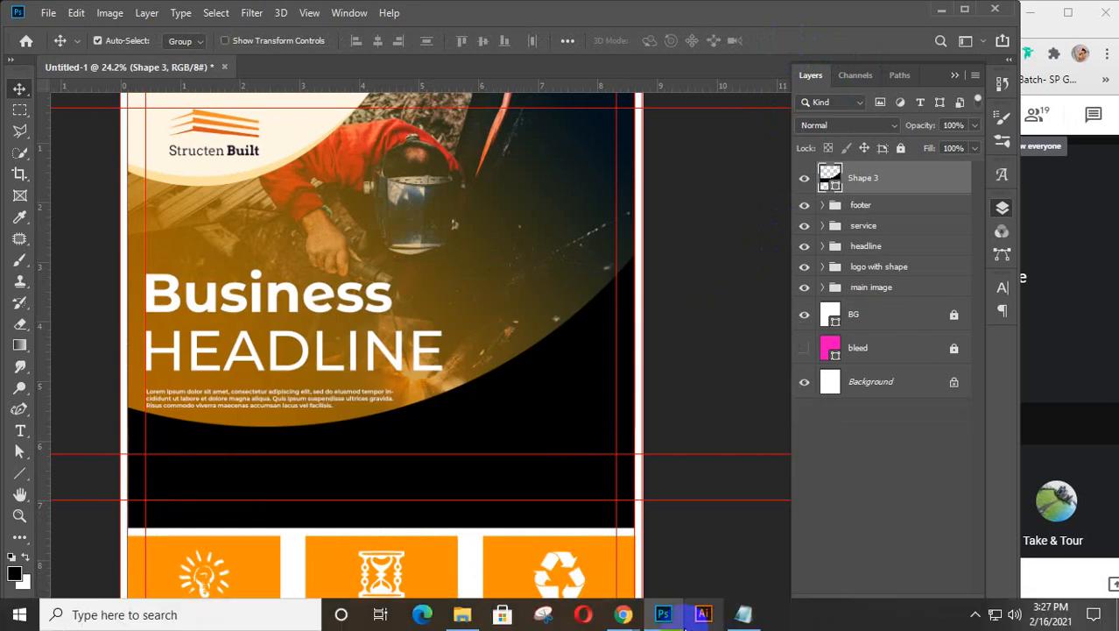
pyautogui.moveTo(634, 604)
pyautogui.click(712, 553)
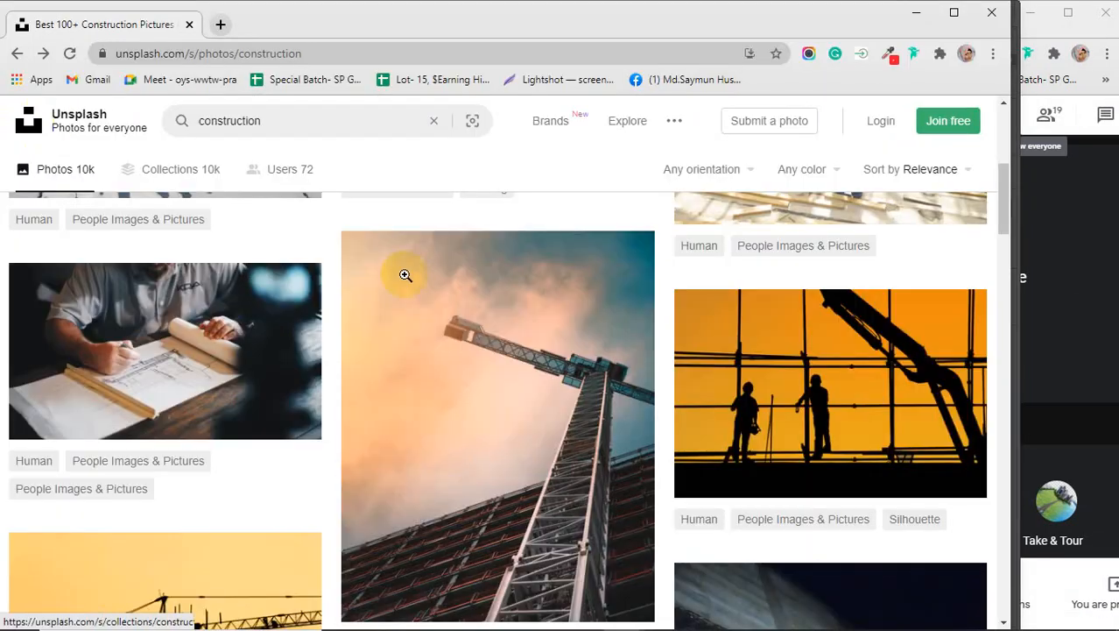
pyautogui.click(14, 112)
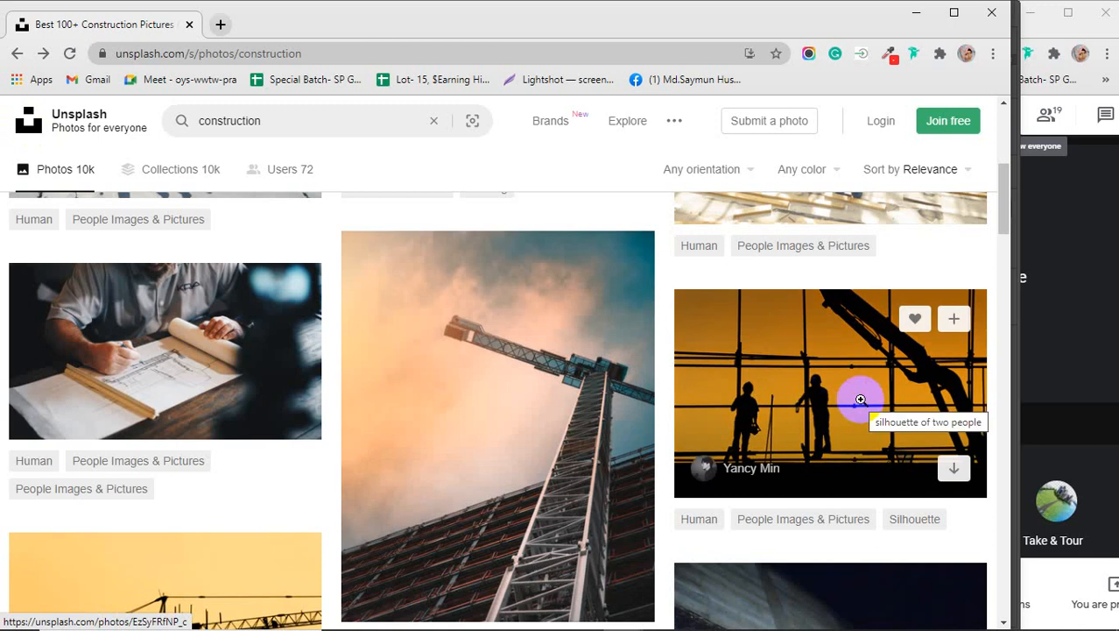
pyautogui.click(860, 399)
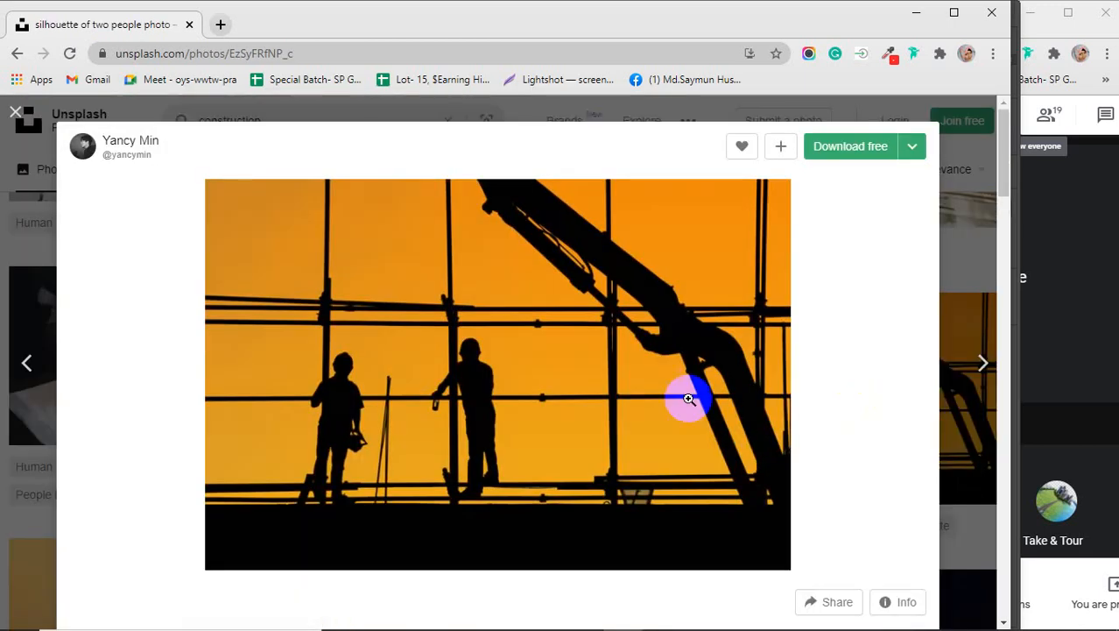
pyautogui.scroll(-2, 535, 402)
pyautogui.scroll(3, 532, 400)
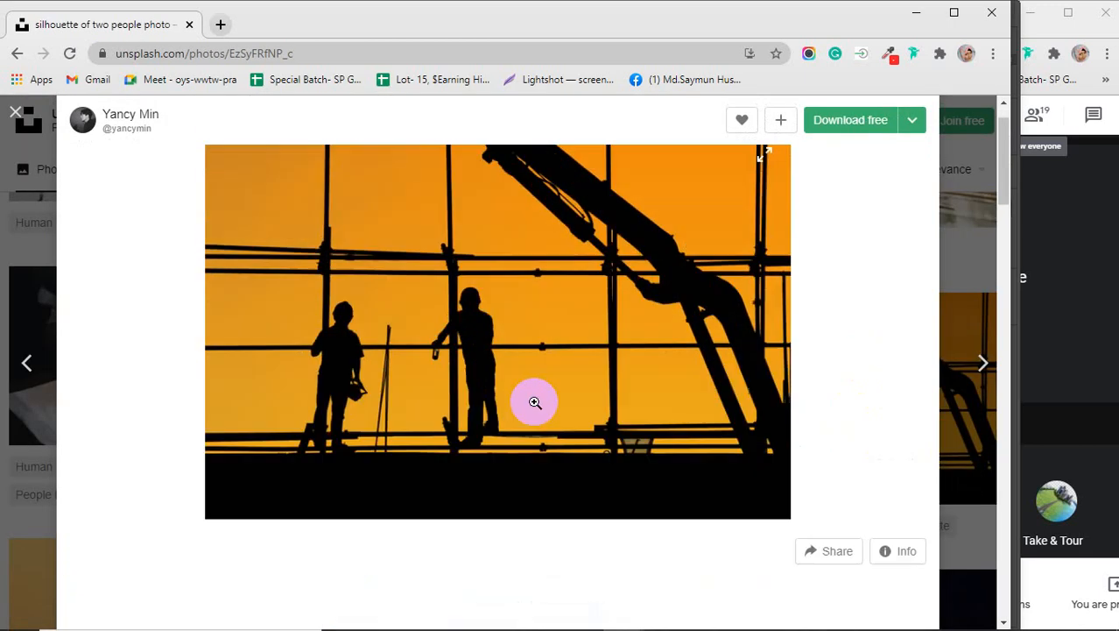
pyautogui.rightClick(468, 311)
pyautogui.click(518, 354)
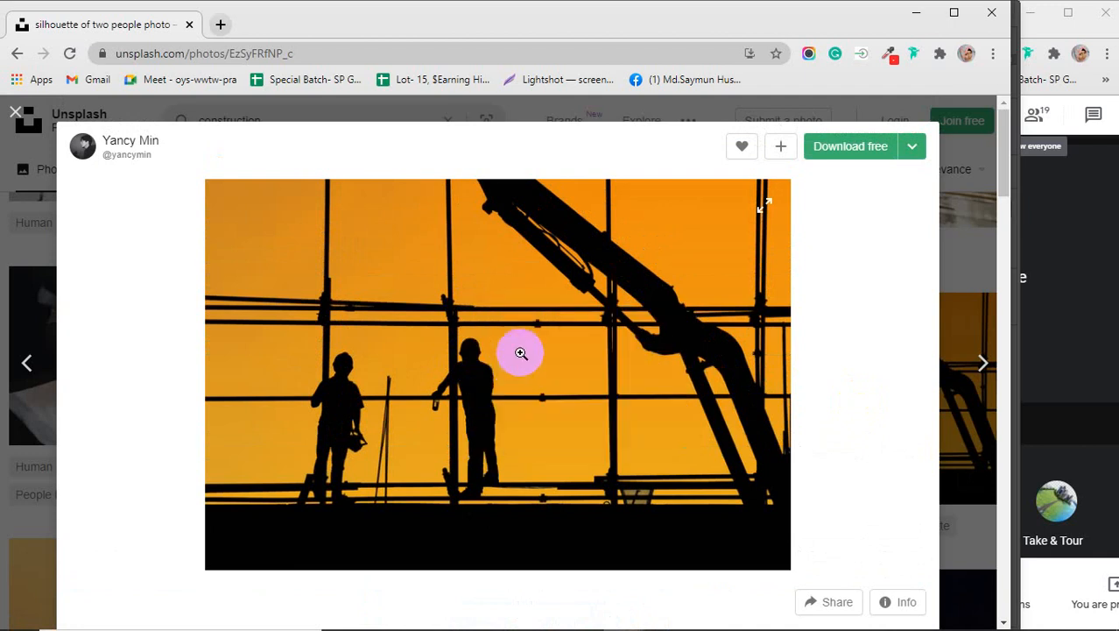
# - Paste the silhouette photo into the flyer in Photoshop and scale it to about 340% so it spans the flyer's full width
pyautogui.click(919, 10)
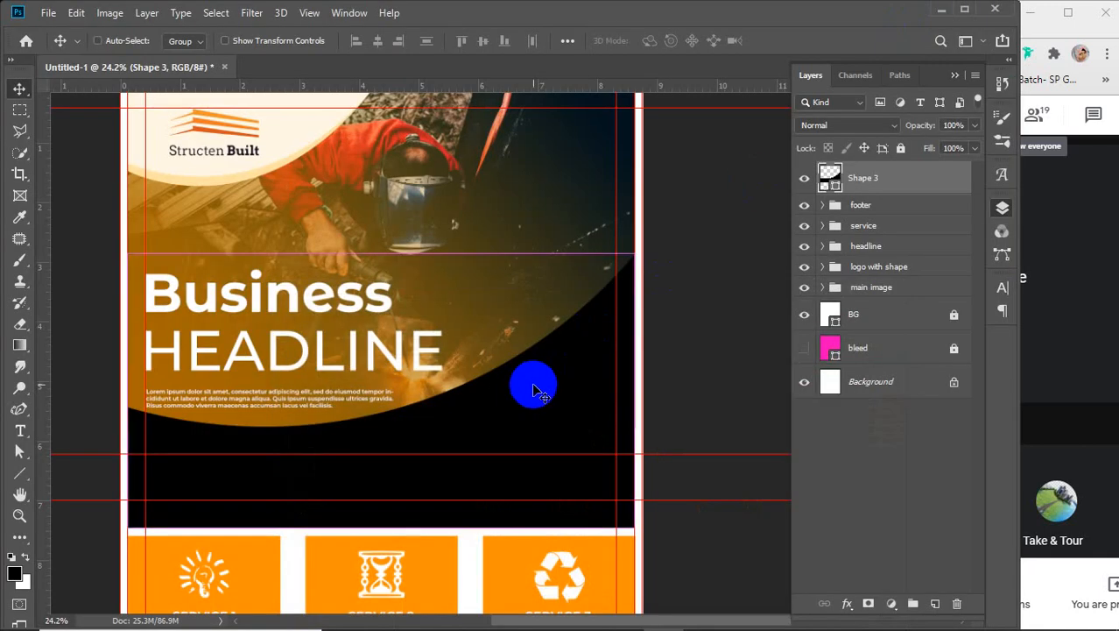
pyautogui.hotkey('ctrl', 'v')
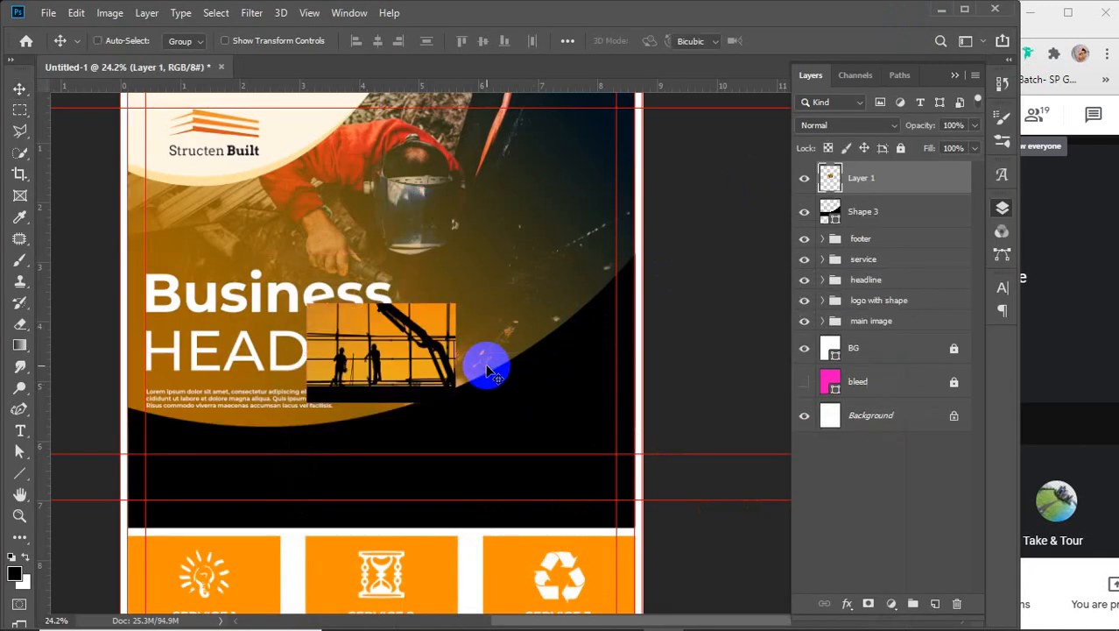
pyautogui.hotkey('ctrl', 't')
pyautogui.moveTo(307, 303); pyautogui.dragTo(103, 218)
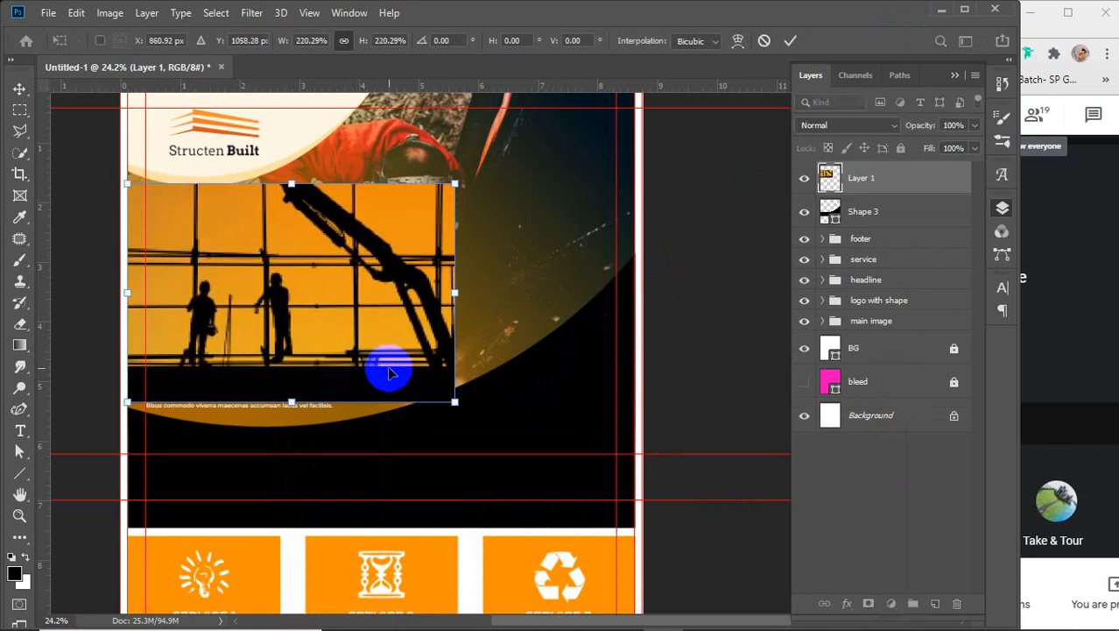
pyautogui.moveTo(456, 401); pyautogui.dragTo(634, 522)
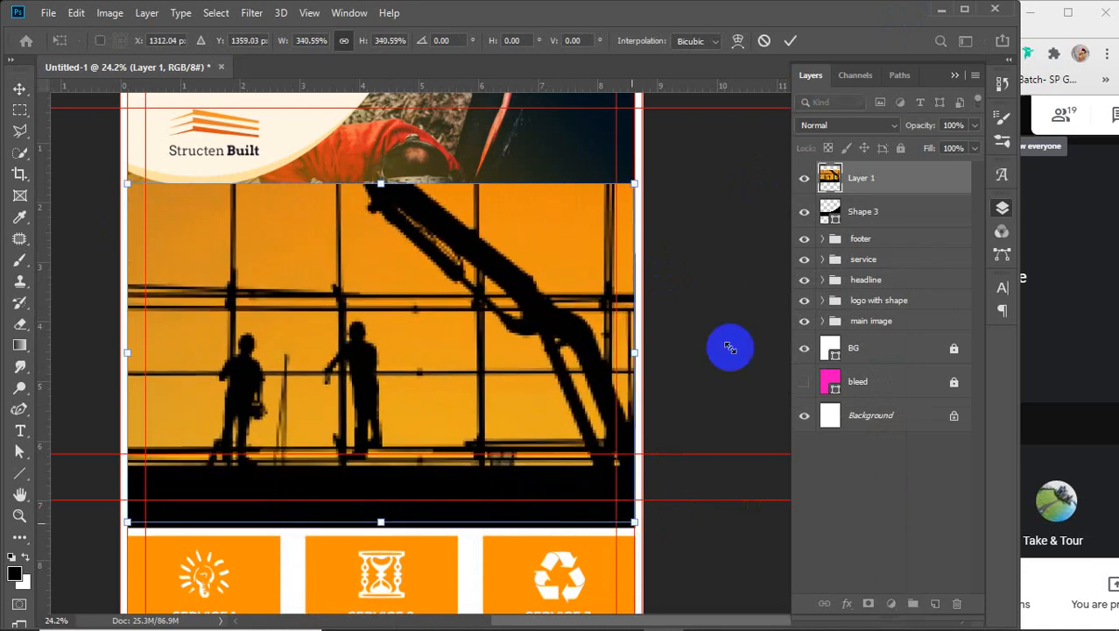
pyautogui.click(790, 40)
# - Set the silhouette photo's layer opacity to 52% and move it down so its upper edge meets the curve's upper-right end
pyautogui.moveTo(930, 127); pyautogui.dragTo(888, 138)
pyautogui.moveTo(517, 229); pyautogui.dragTo(514, 290)
pyautogui.rightClick(514, 291)
pyautogui.click(505, 283)
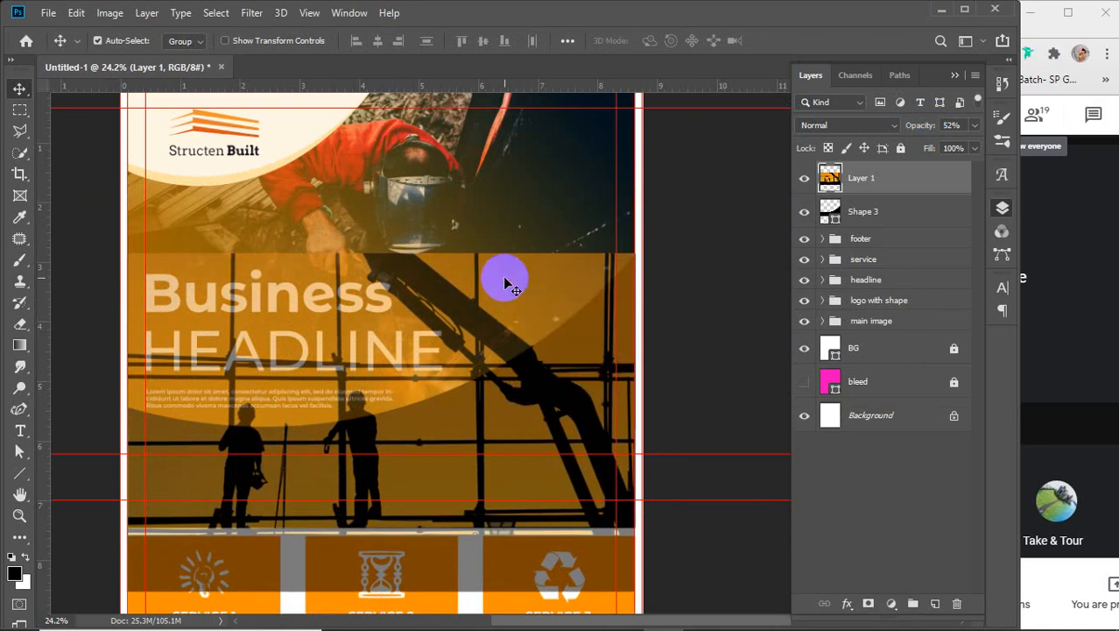
# - Try flipping the silhouette photo vertically, and undo the flip
pyautogui.hotkey('ctrl', 't')
pyautogui.rightClick(505, 282)
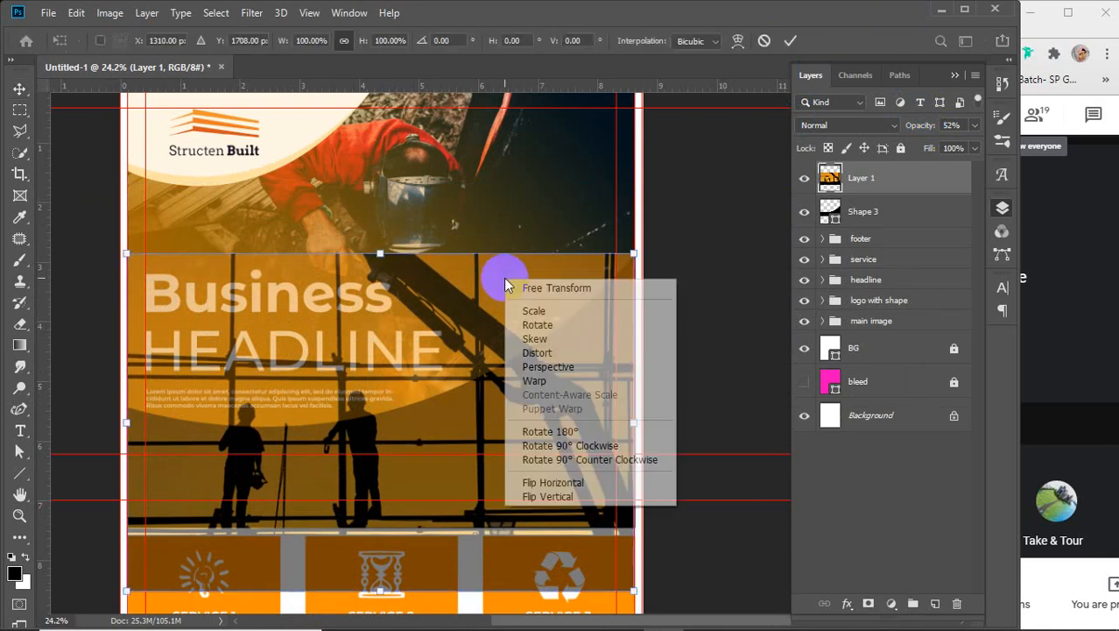
pyautogui.click(565, 496)
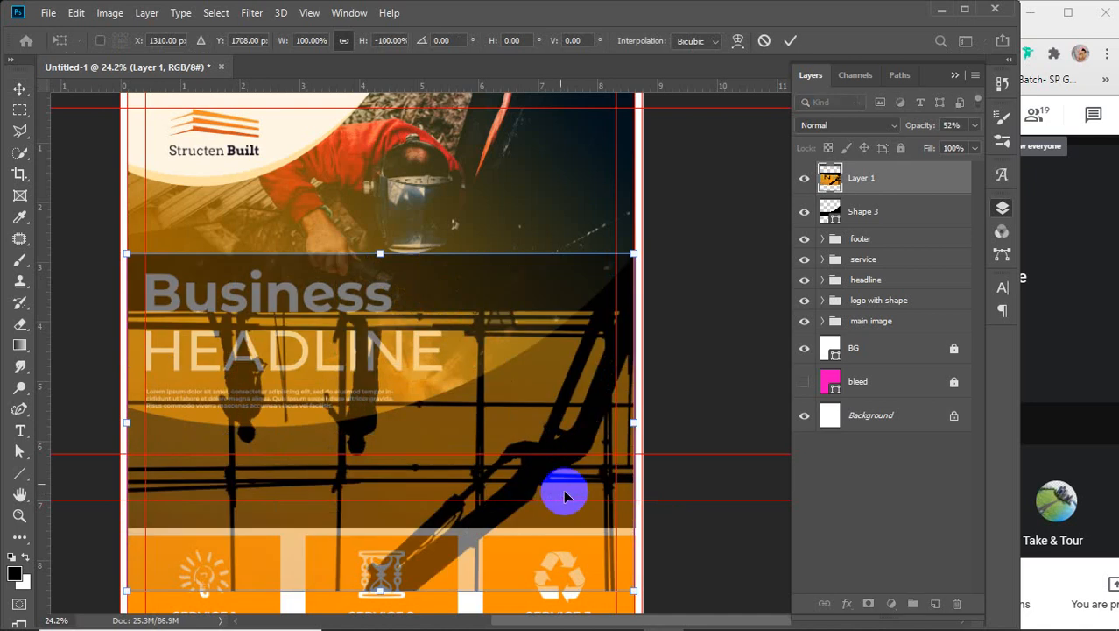
pyautogui.hotkey('ctrl', 'z')
# - Flip the silhouette photo horizontally, stretch its height downward to about 121%, and apply the transform
pyautogui.rightClick(516, 368)
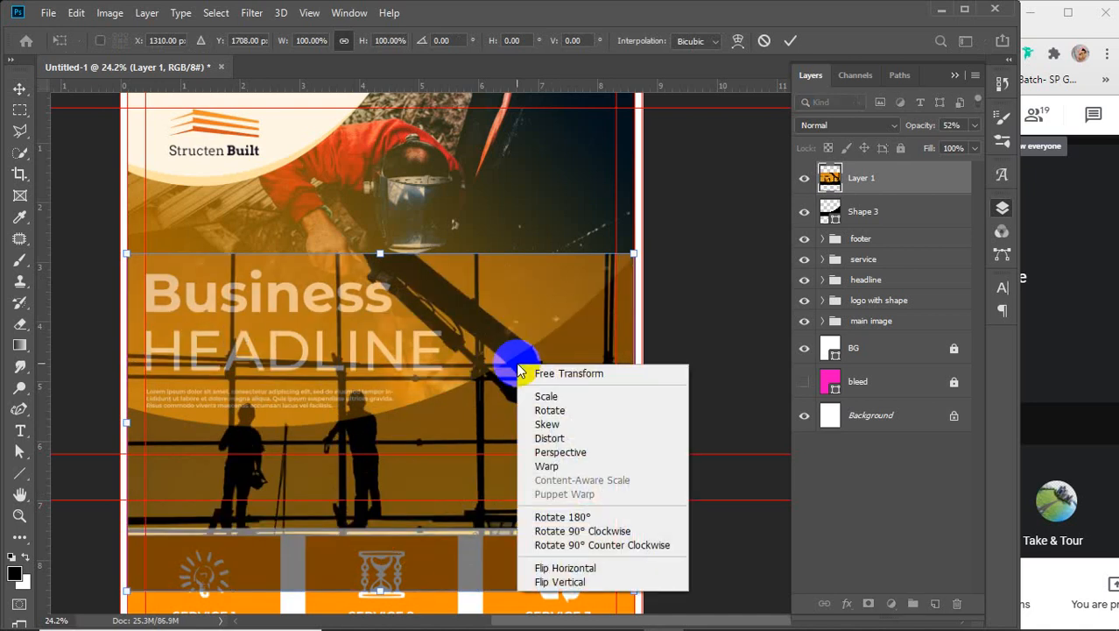
pyautogui.click(578, 568)
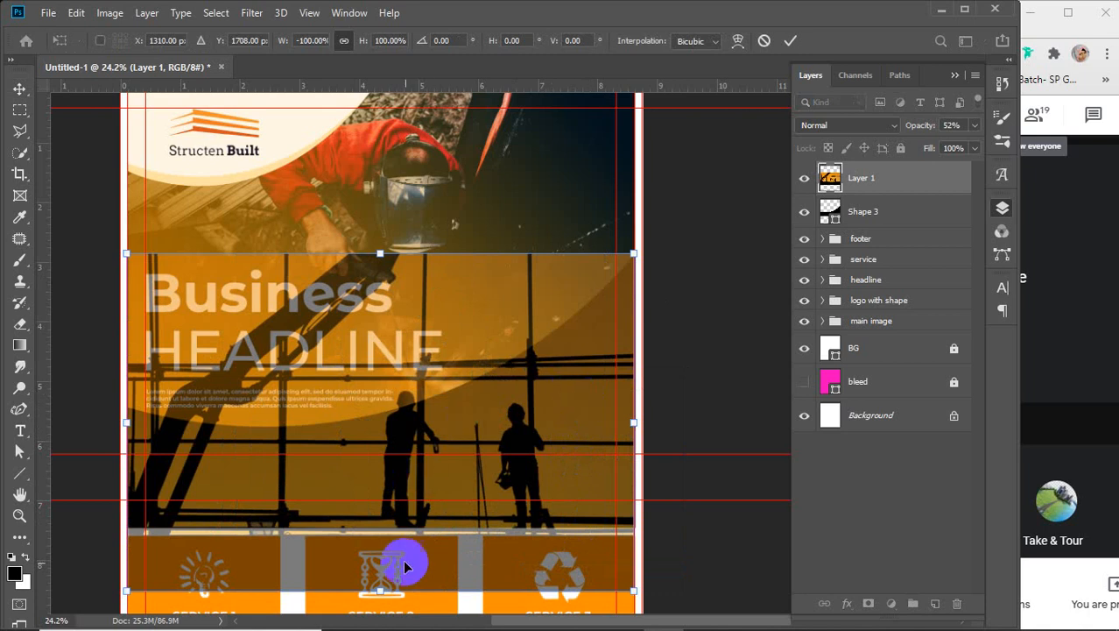
pyautogui.moveTo(378, 591)
pyautogui.mouseDown()
pyautogui.moveTo(375, 603)
pyautogui.moveTo(372, 574)
pyautogui.mouseUp()
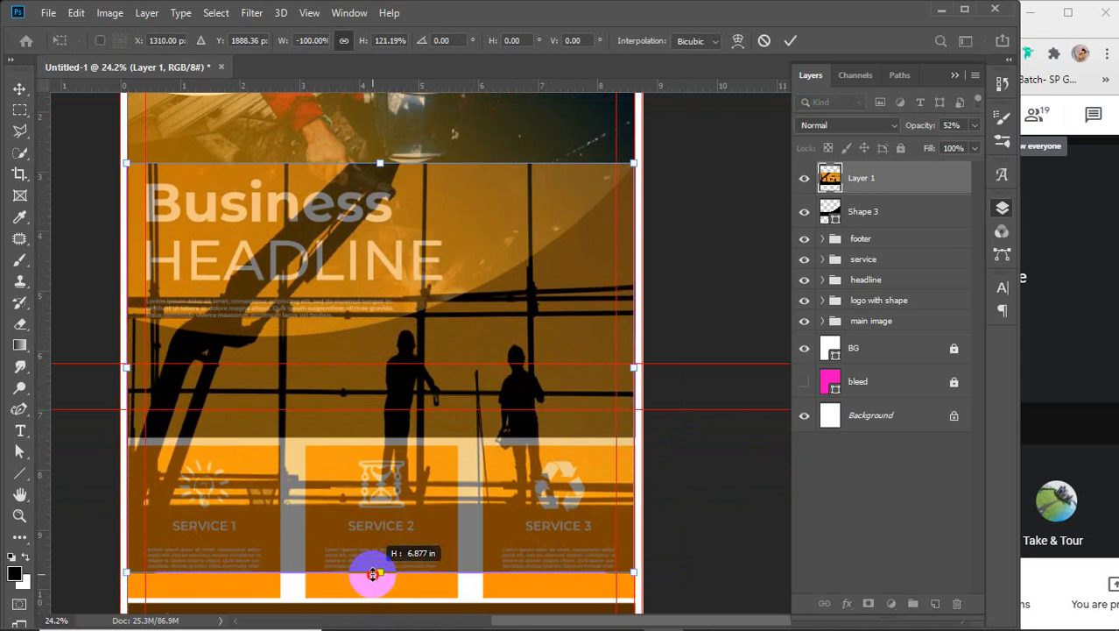
pyautogui.moveTo(372, 574); pyautogui.dragTo(370, 569)
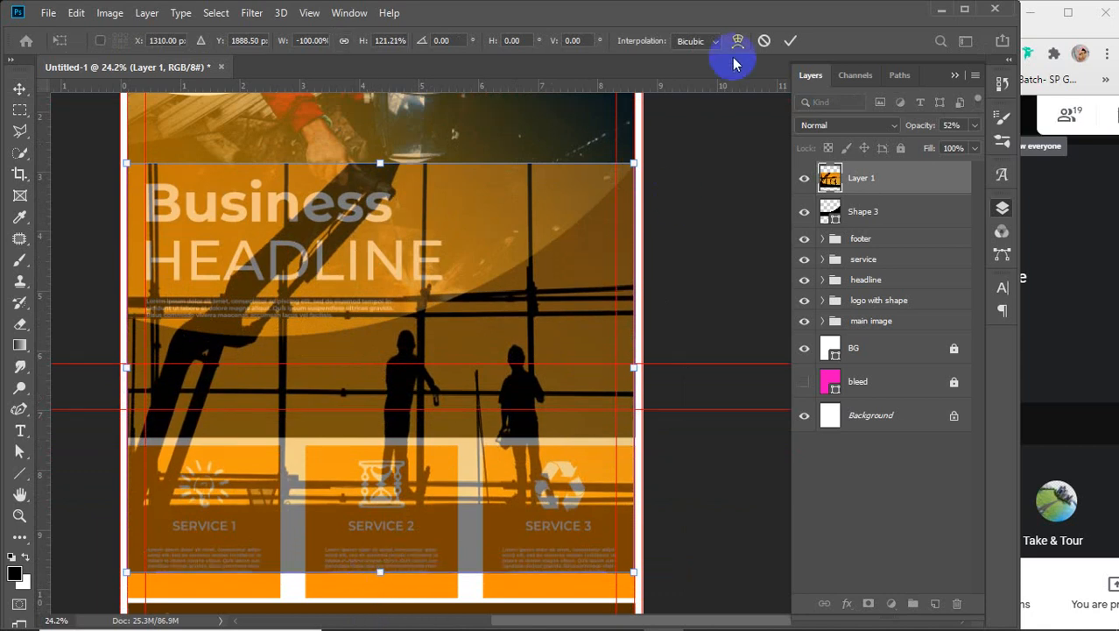
pyautogui.click(790, 40)
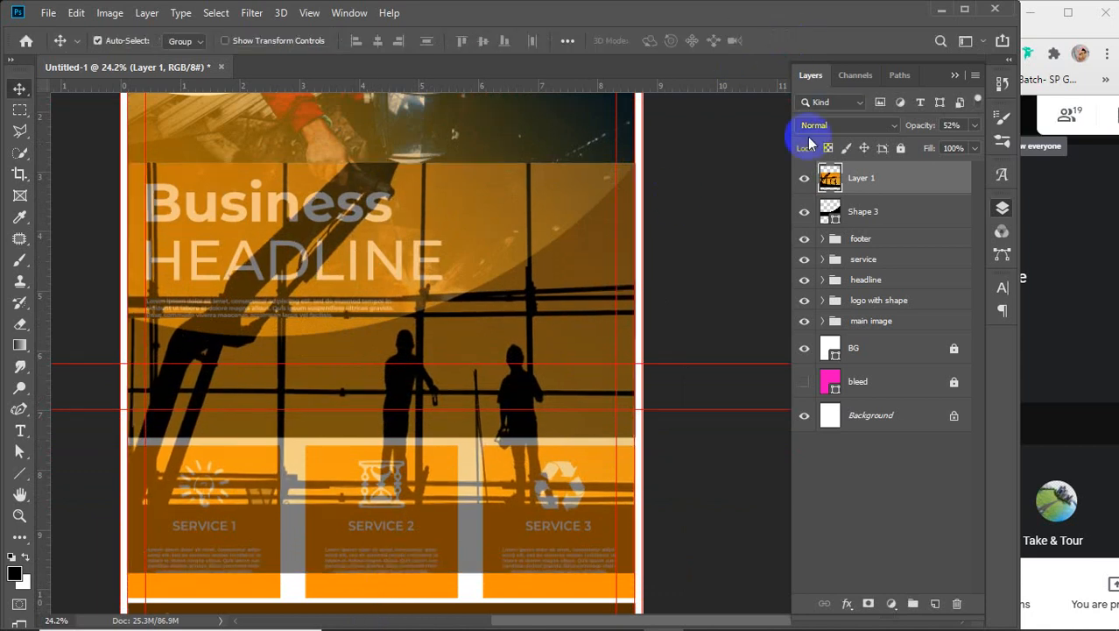
# - Clip the silhouette photo to the black curved shape and set its layer opacity to 100%
pyautogui.rightClick(893, 183)
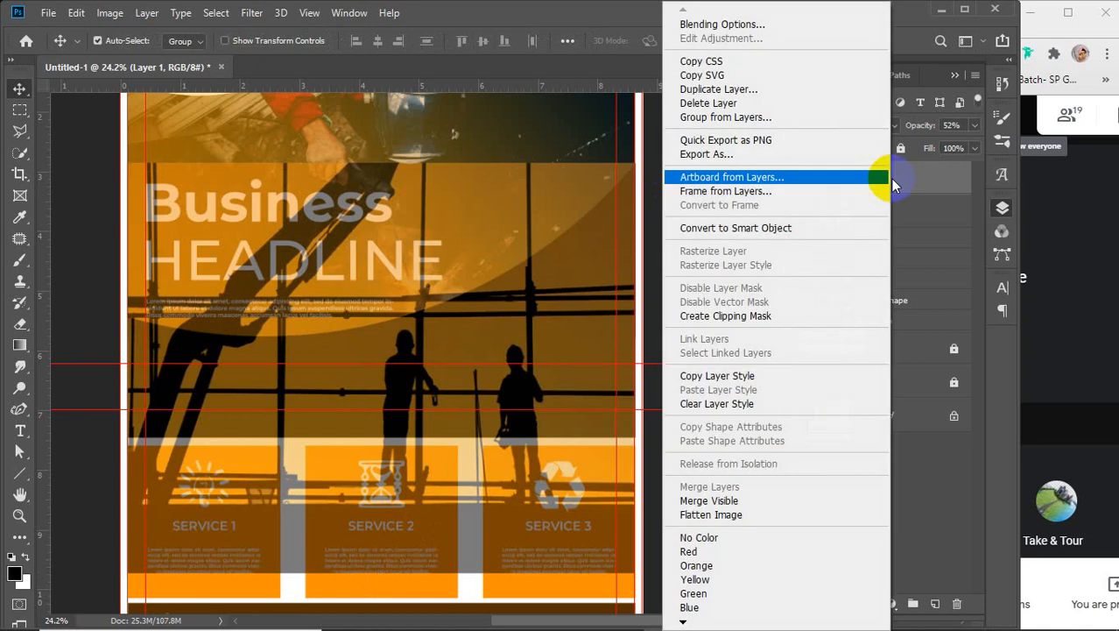
pyautogui.click(740, 316)
pyautogui.moveTo(920, 130); pyautogui.dragTo(1005, 127)
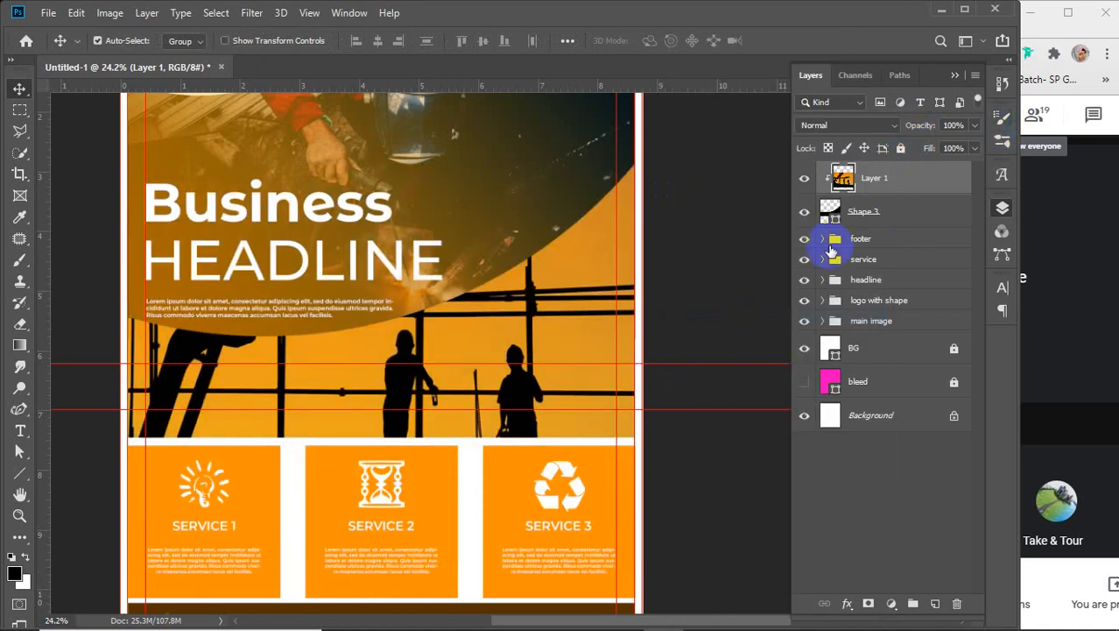
# - Duplicate the Shape 3 layer and move the copy above the silhouette photo layer
pyautogui.click(878, 213)
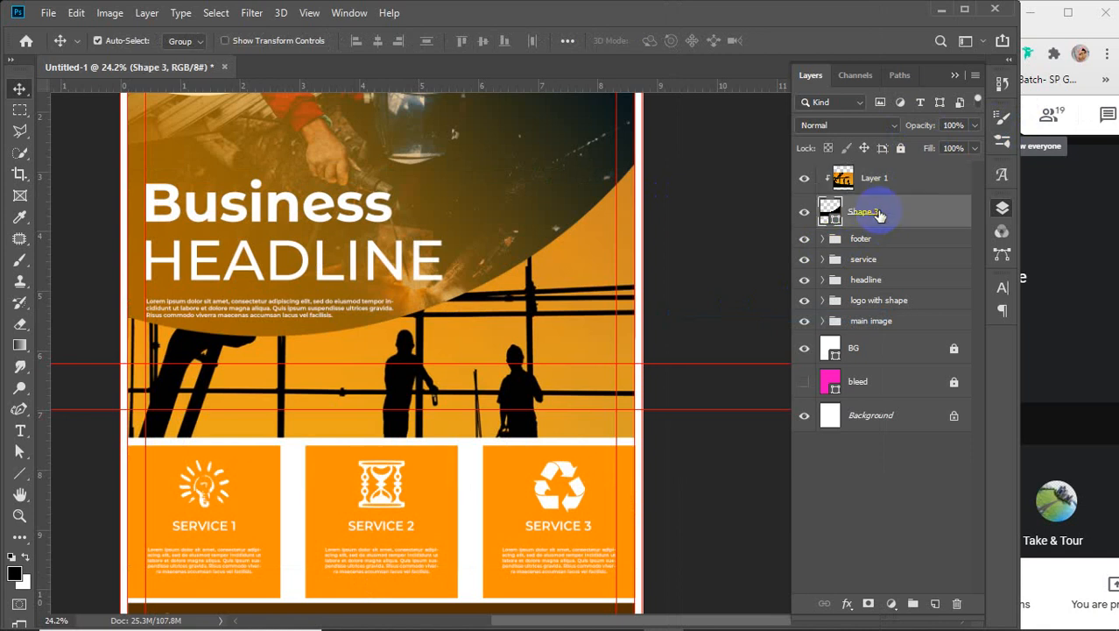
pyautogui.press('ctrl')
pyautogui.hotkey('ctrl', 'j')
pyautogui.moveTo(888, 222); pyautogui.dragTo(873, 170)
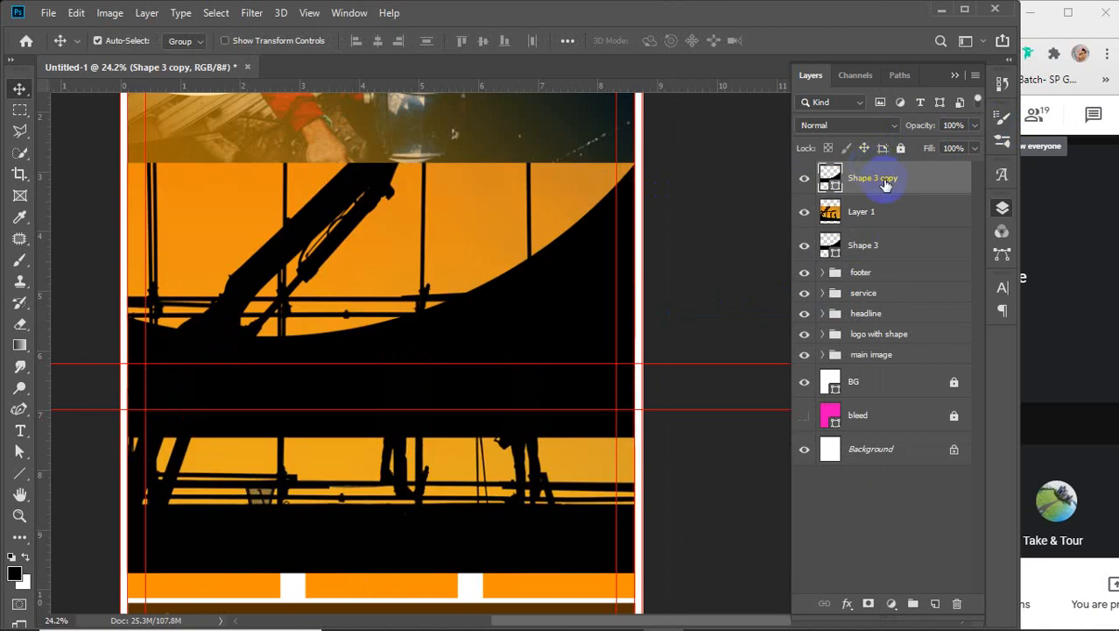
pyautogui.rightClick(885, 181)
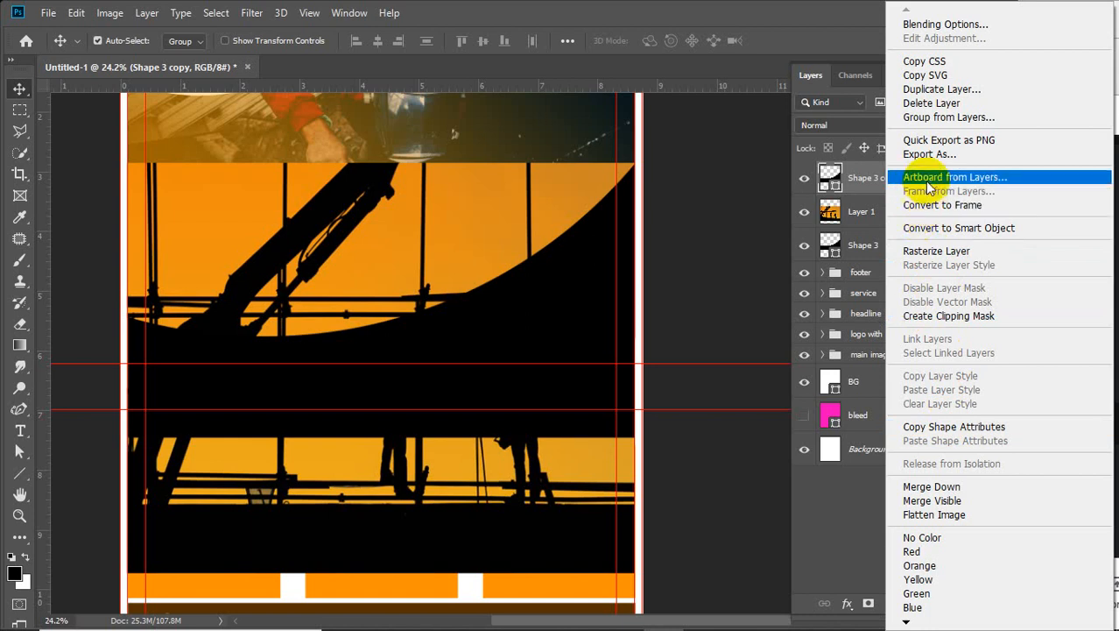
pyautogui.click(740, 226)
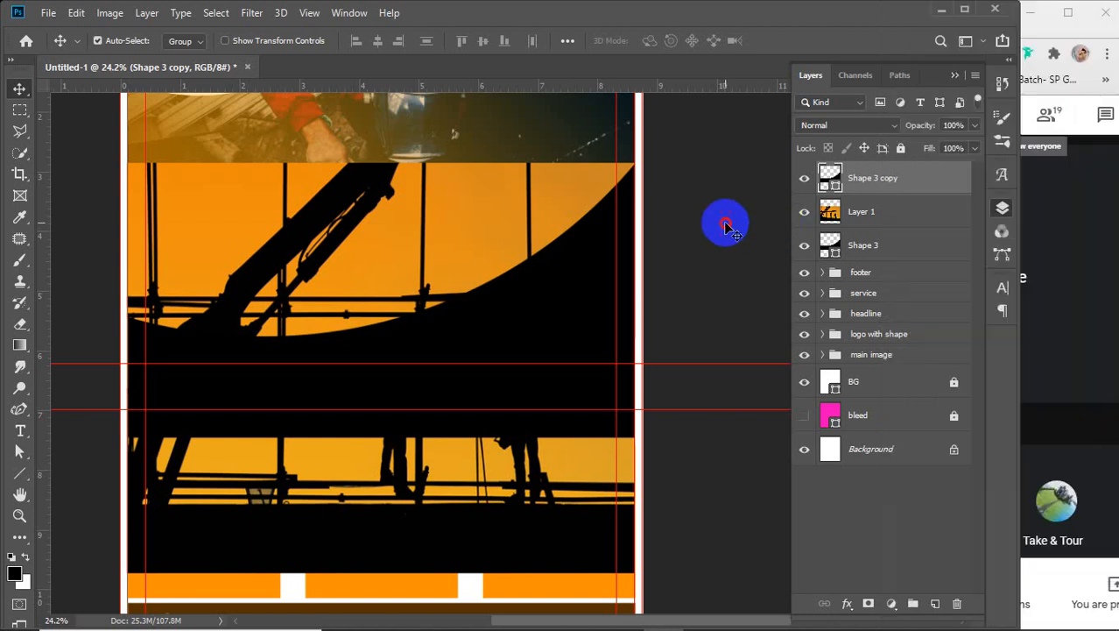
# - Undo the shape duplication, the opacity change and the photo's clipping mask, and select the Shape 3 layer
pyautogui.press('Delete')
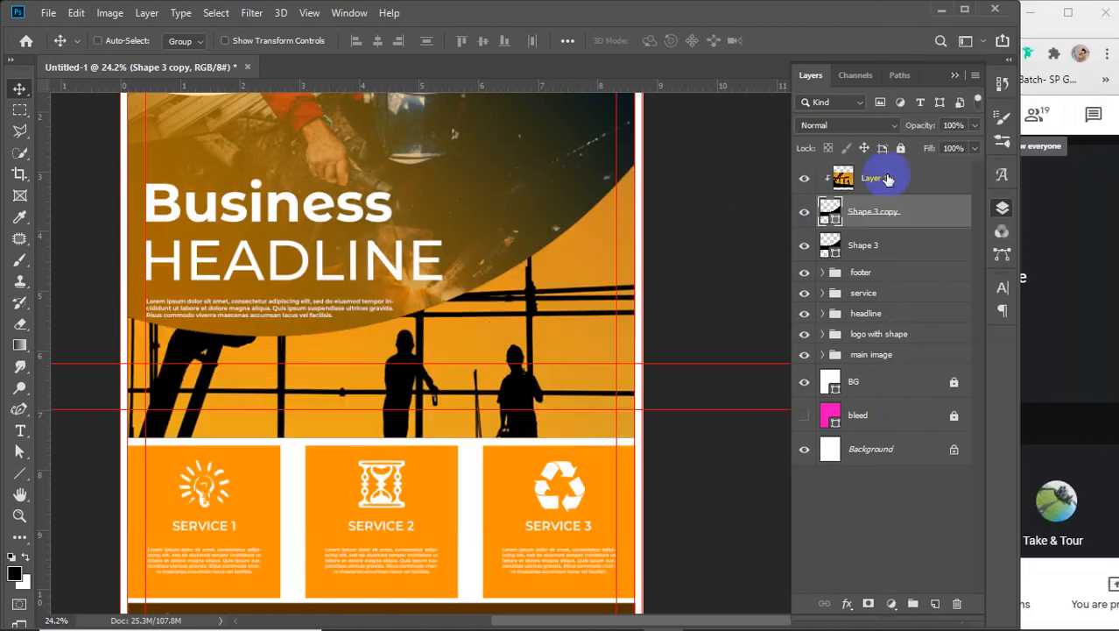
pyautogui.hotkey('ctrl', 'alt', 'g')
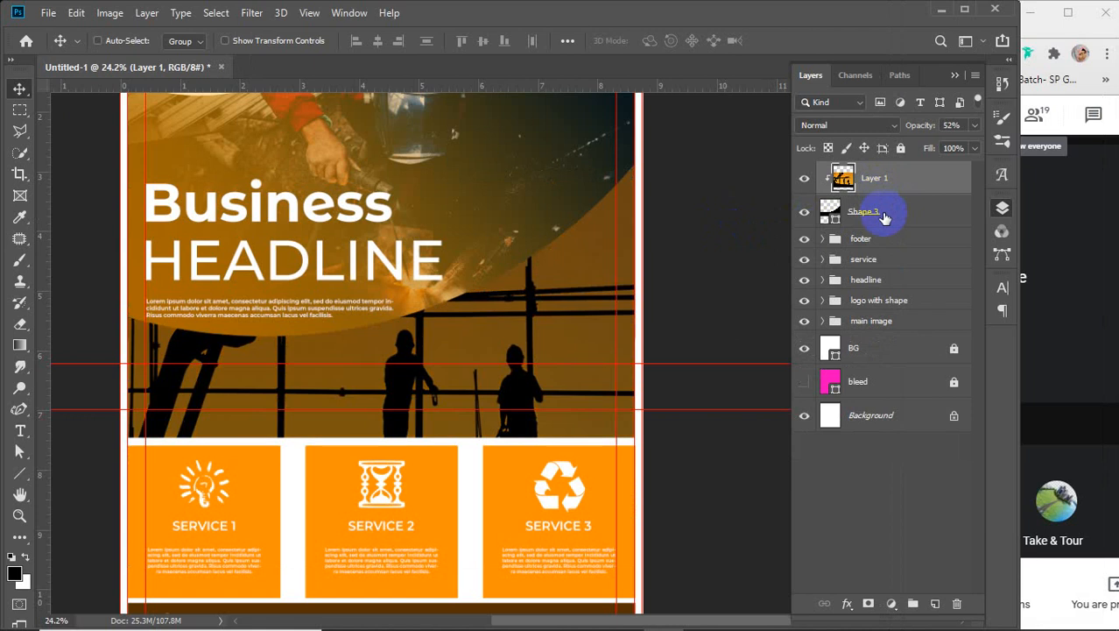
pyautogui.hotkey('ctrl', 'alt', 'g')
pyautogui.click(884, 215)
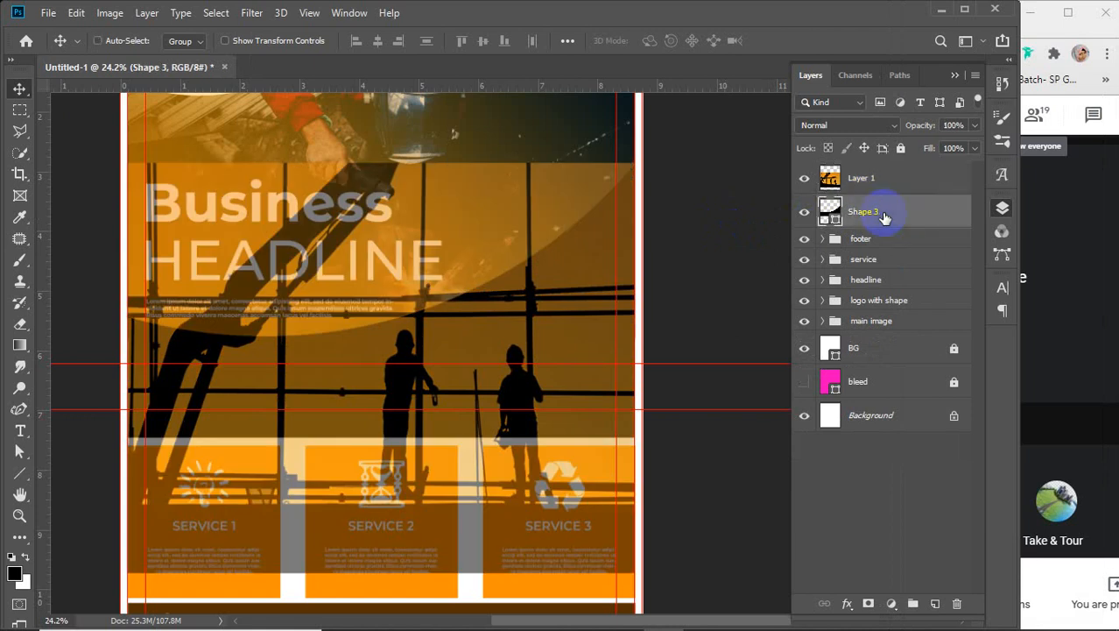
# - Duplicate the Shape 3 layer, move the copy above the silhouette photo layer, and hide it
pyautogui.hotkey('ctrl', 'j')
pyautogui.moveTo(887, 221); pyautogui.dragTo(874, 178)
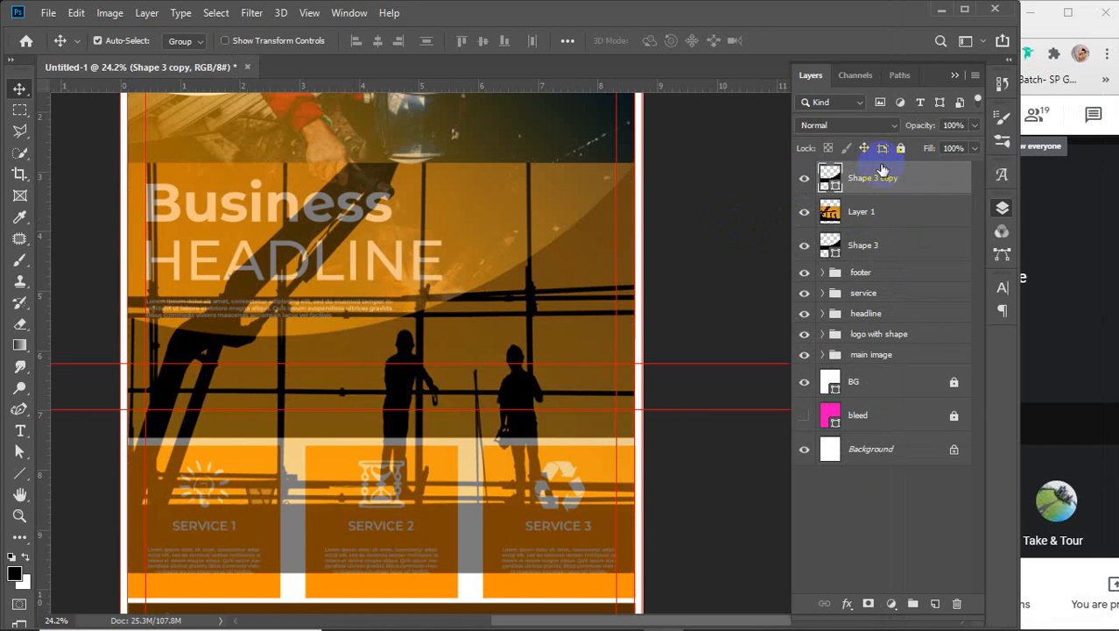
pyautogui.click(803, 179)
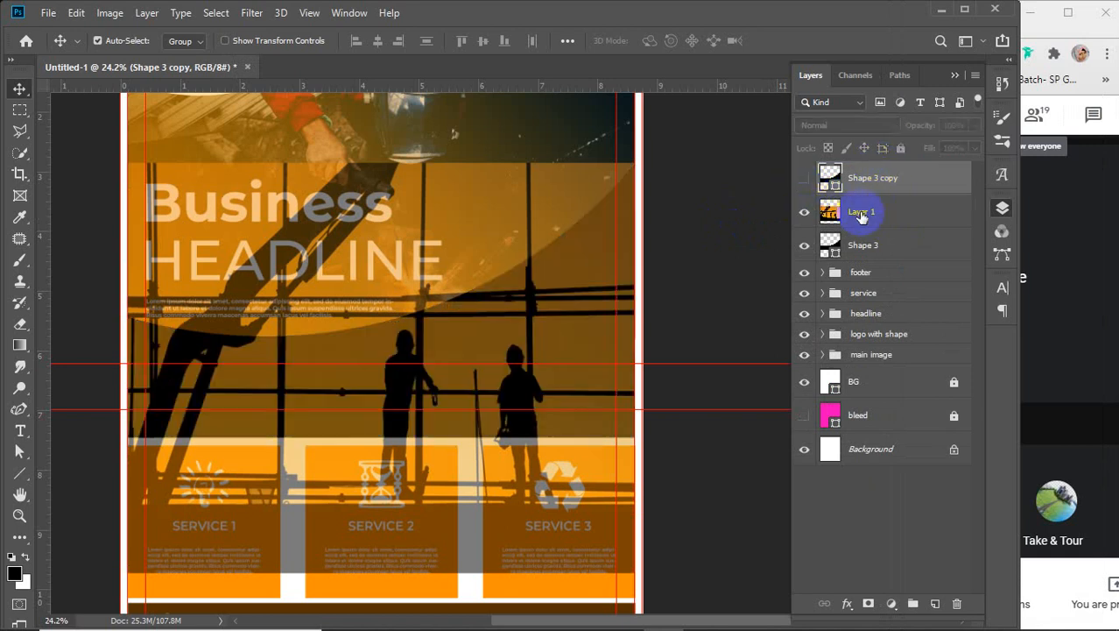
# - Clip the silhouette photo in Layer 1 to the Shape 3 layer
pyautogui.click(885, 221)
pyautogui.rightClick(885, 222)
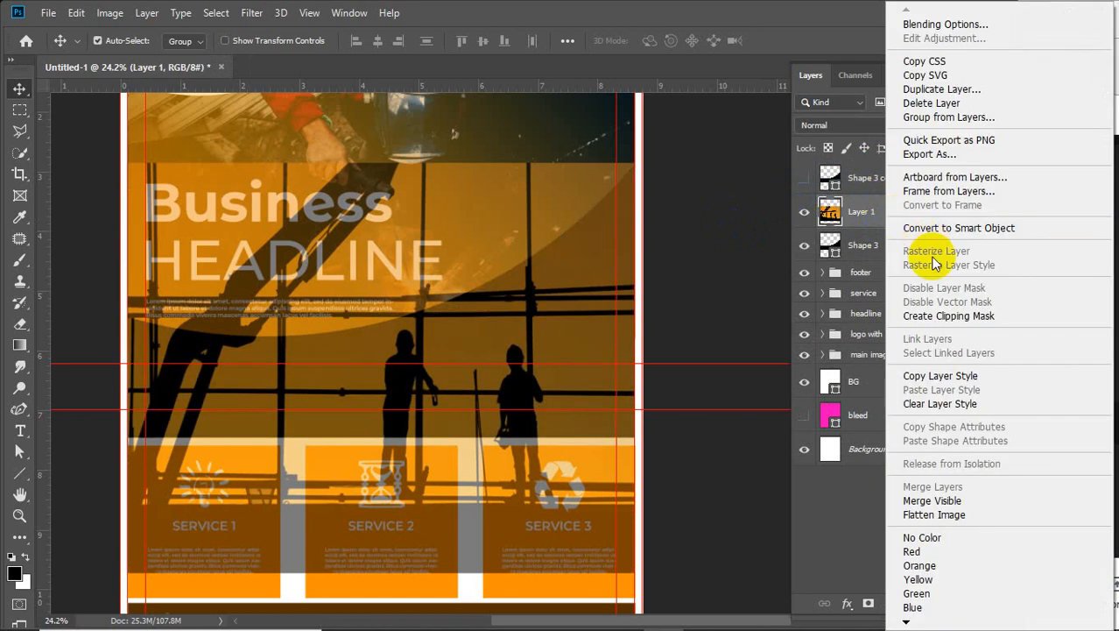
pyautogui.click(922, 314)
# - Show the Shape 3 copy over the silhouette photo and reduce its layer opacity to 28%
pyautogui.click(889, 178)
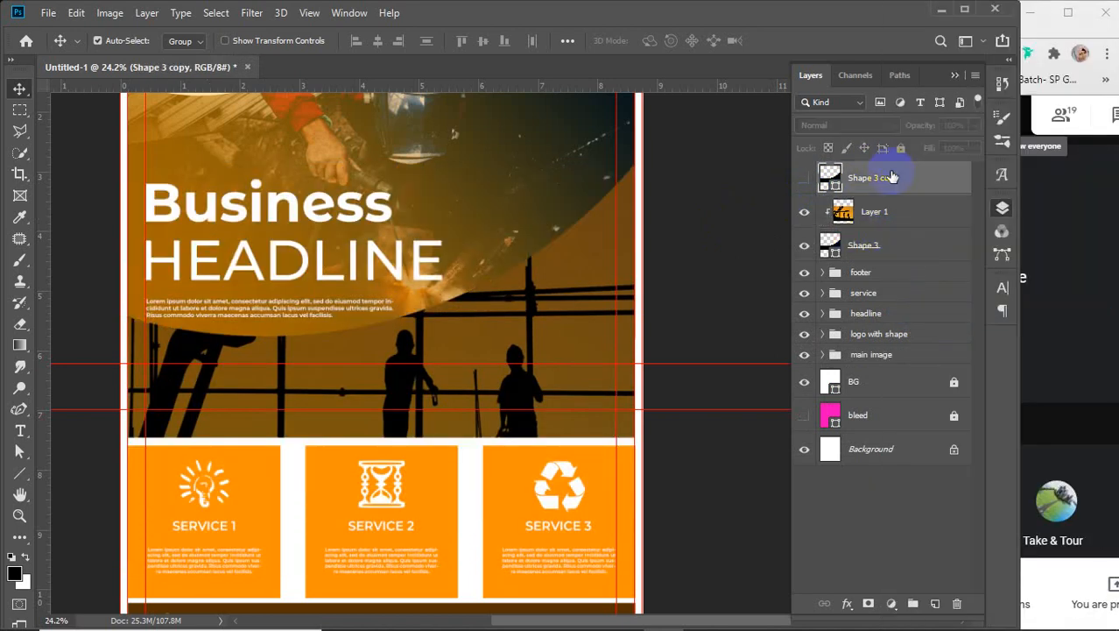
pyautogui.click(803, 178)
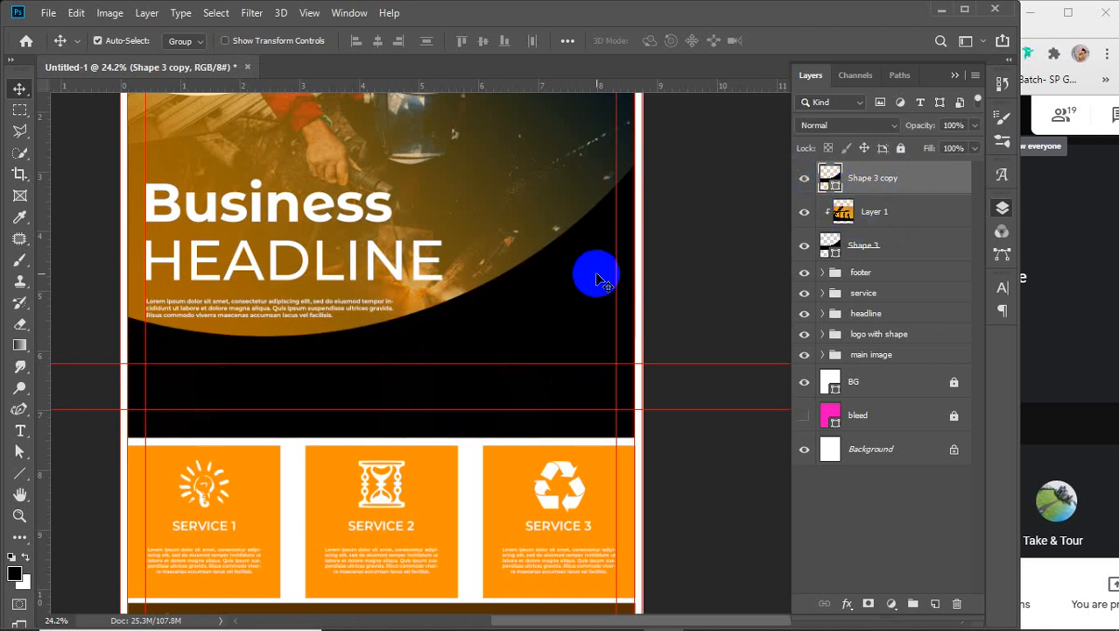
pyautogui.press('i')
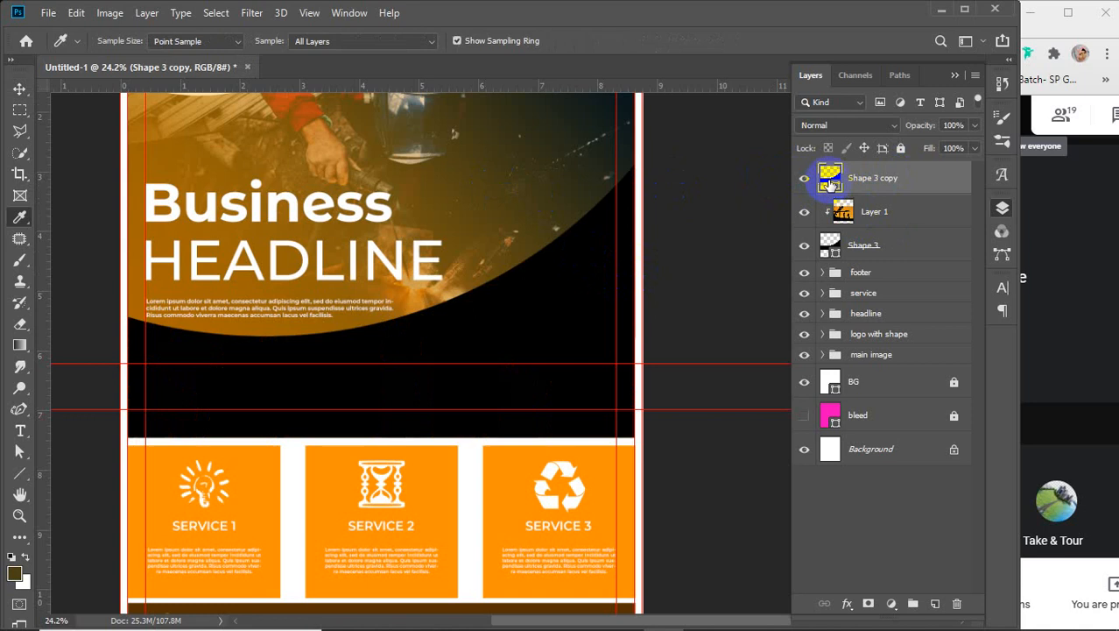
pyautogui.moveTo(922, 129); pyautogui.dragTo(898, 127)
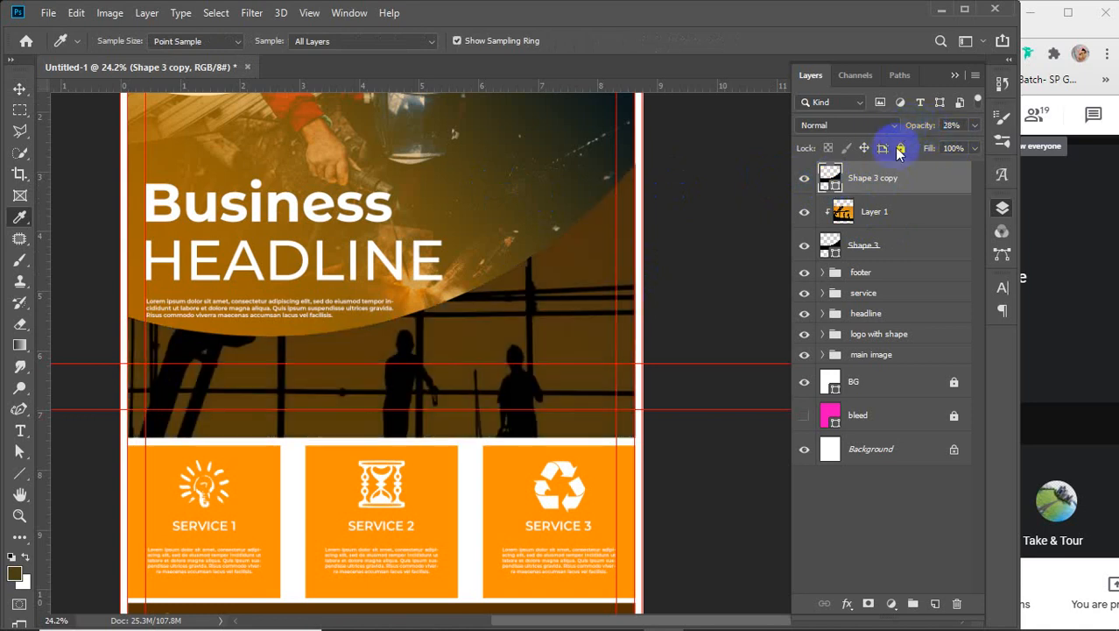
# - Try orange ff9000, red ff0000, white ffffff and orange ff6c00 as the fill color of the Shape 3 copy
pyautogui.doubleClick(830, 177)
pyautogui.click(514, 469)
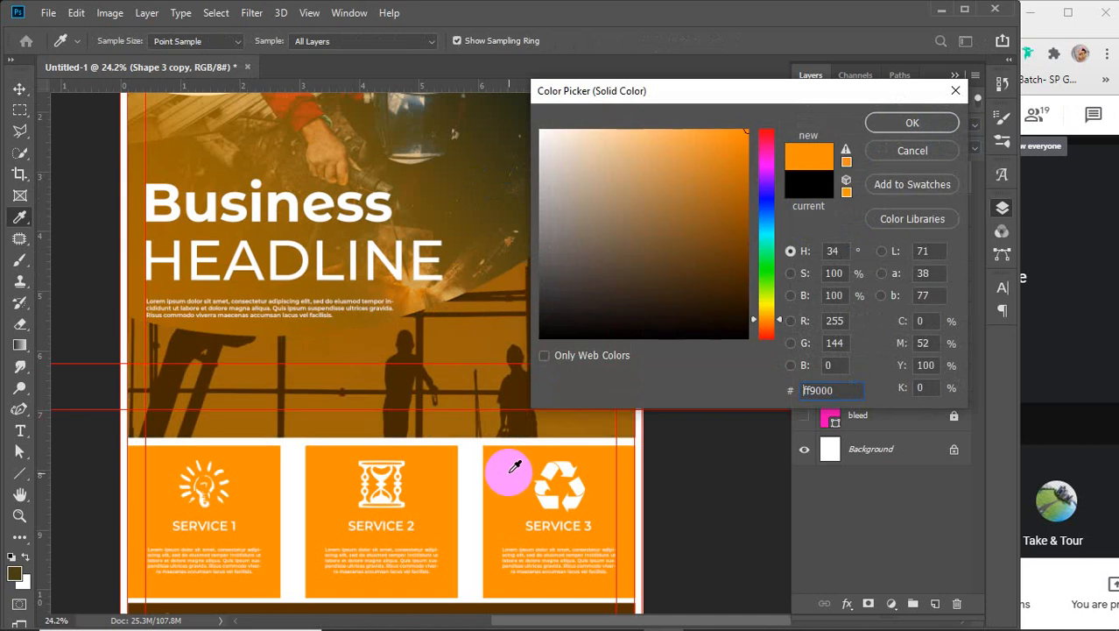
pyautogui.moveTo(515, 466); pyautogui.dragTo(299, 105)
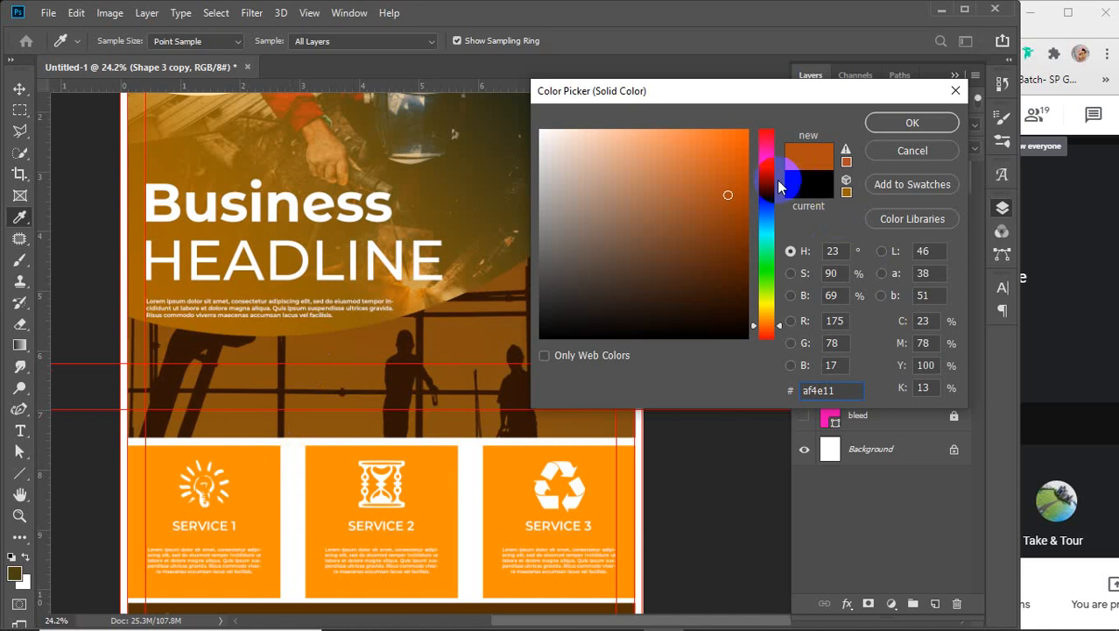
pyautogui.moveTo(740, 160); pyautogui.dragTo(775, 109)
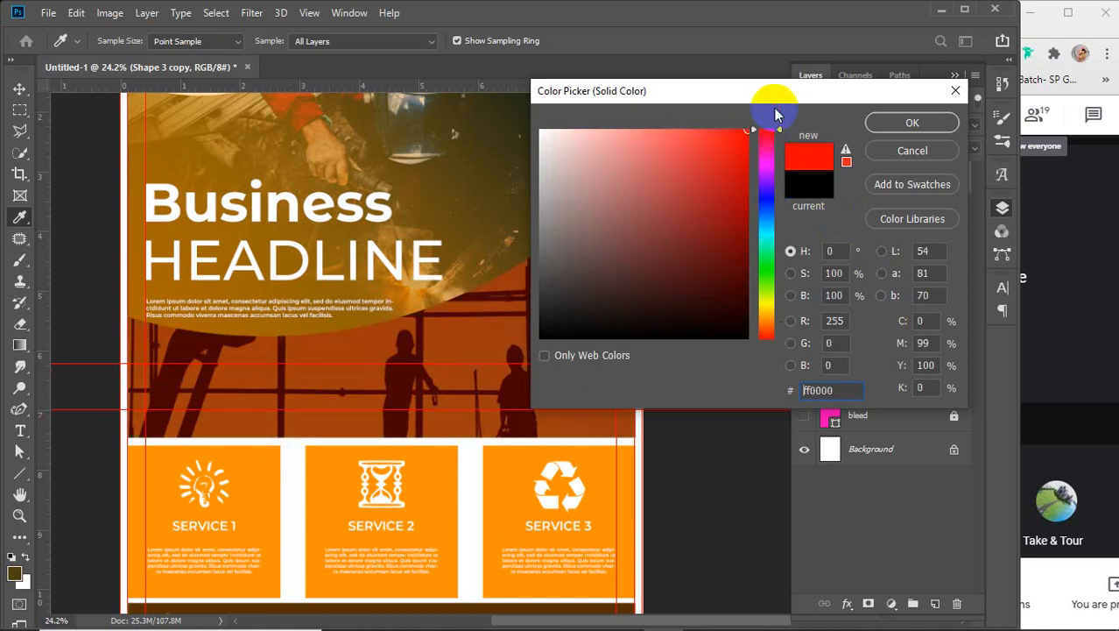
pyautogui.moveTo(723, 173)
pyautogui.mouseDown()
pyautogui.moveTo(473, 102)
pyautogui.moveTo(544, 132)
pyautogui.mouseUp()
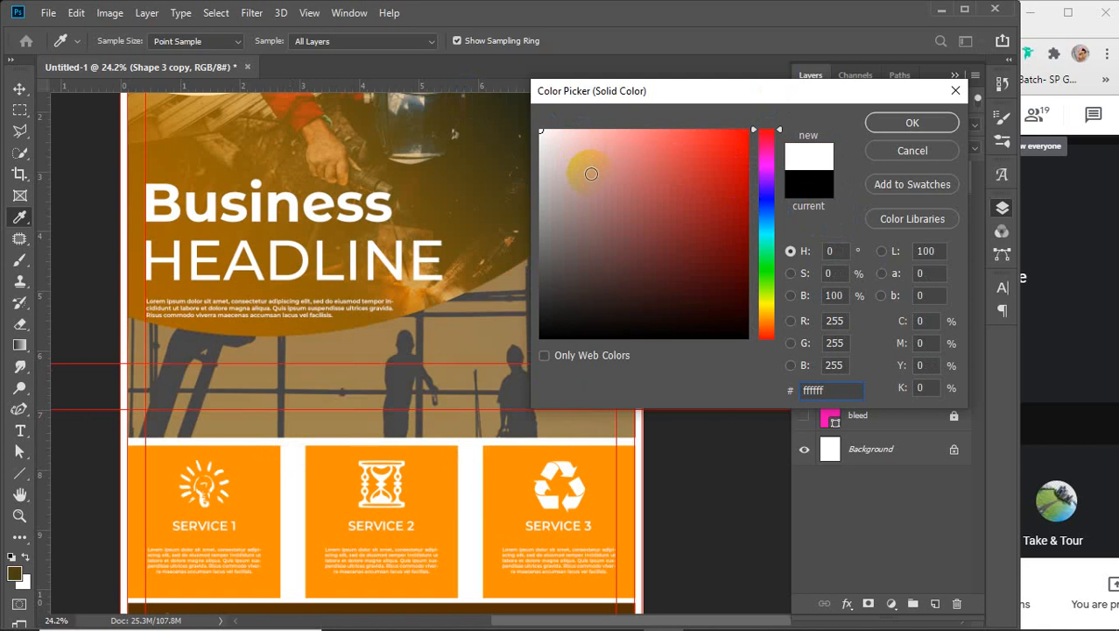
pyautogui.click(766, 323)
pyautogui.moveTo(735, 258); pyautogui.dragTo(769, 97)
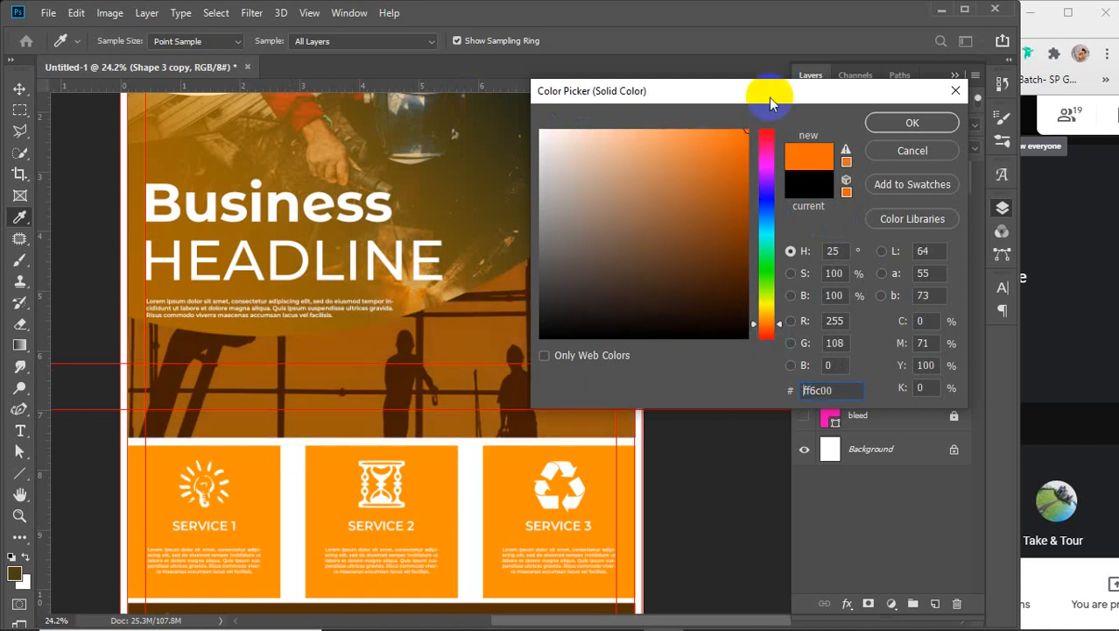
pyautogui.click(912, 122)
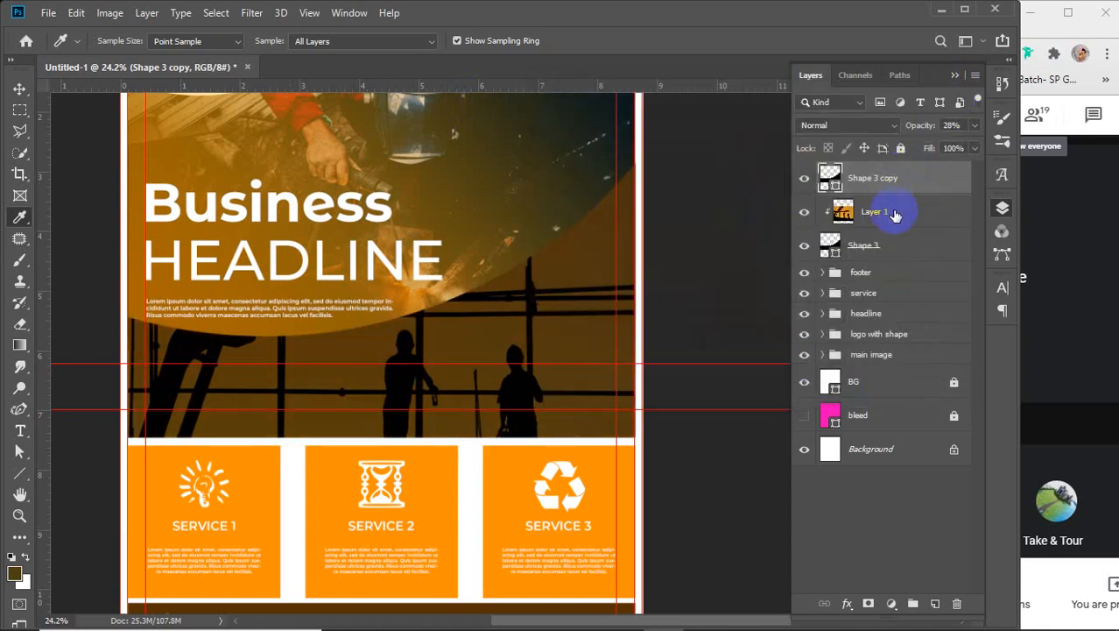
# - Delete the Shape 3 copy and the original Shape 3 layer
pyautogui.press('Delete')
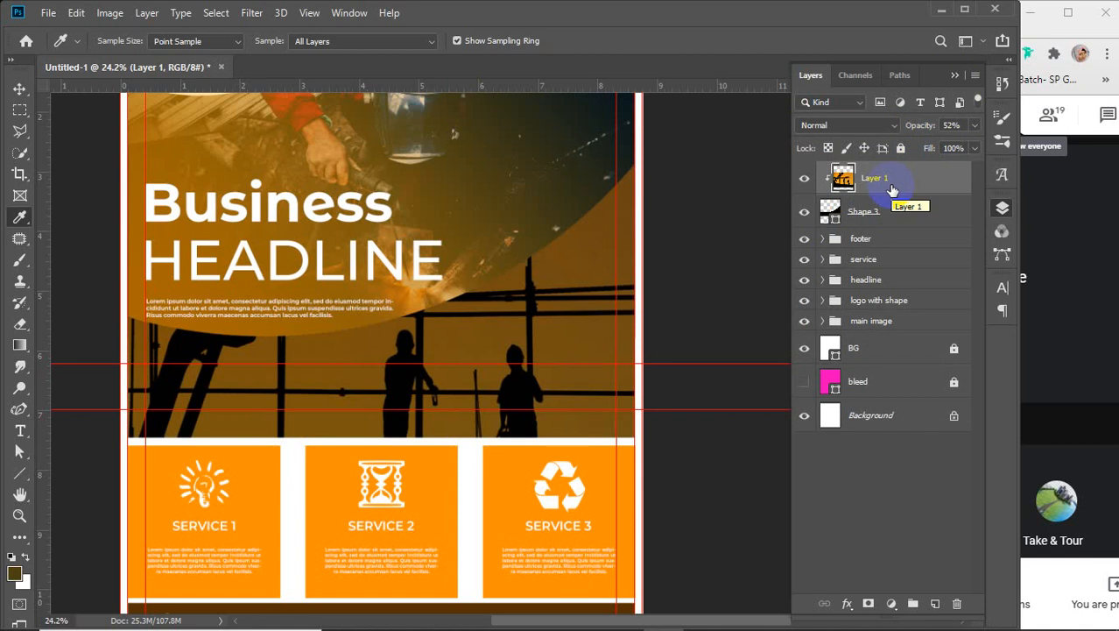
pyautogui.click(886, 226)
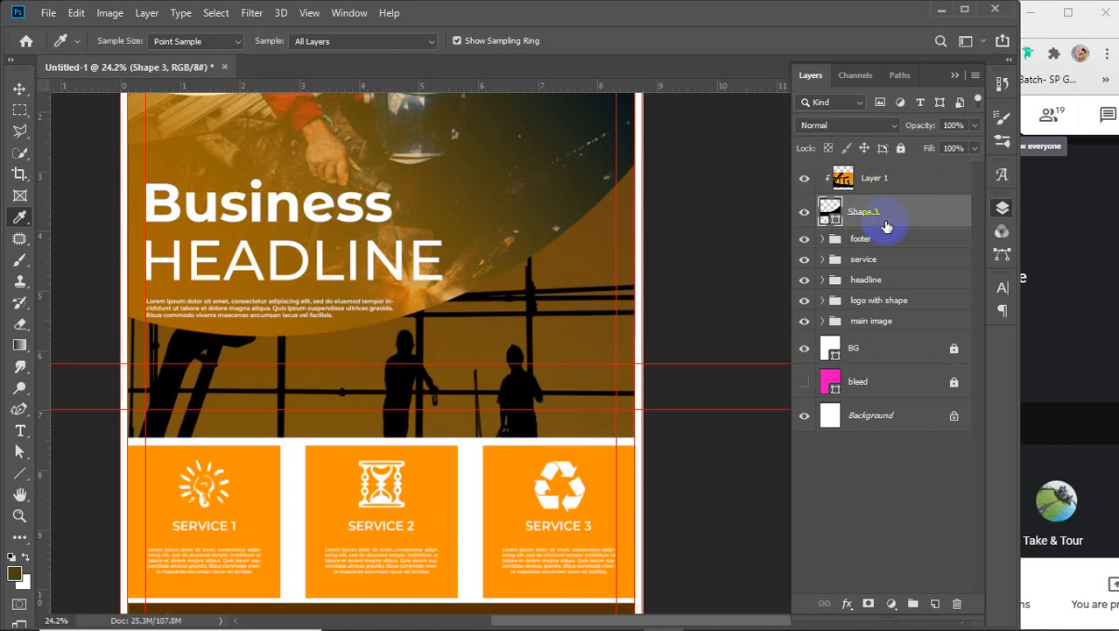
pyautogui.press('Delete')
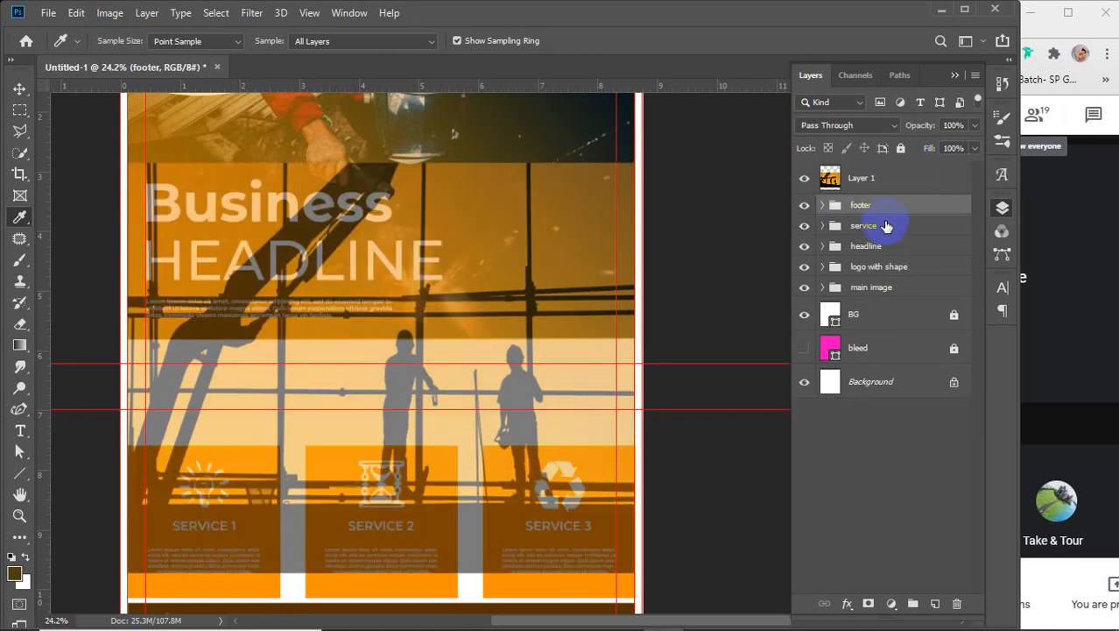
# - Set the silhouette photo layer's opacity to 100%, and delete that layer
pyautogui.click(913, 175)
pyautogui.moveTo(919, 125); pyautogui.dragTo(999, 170)
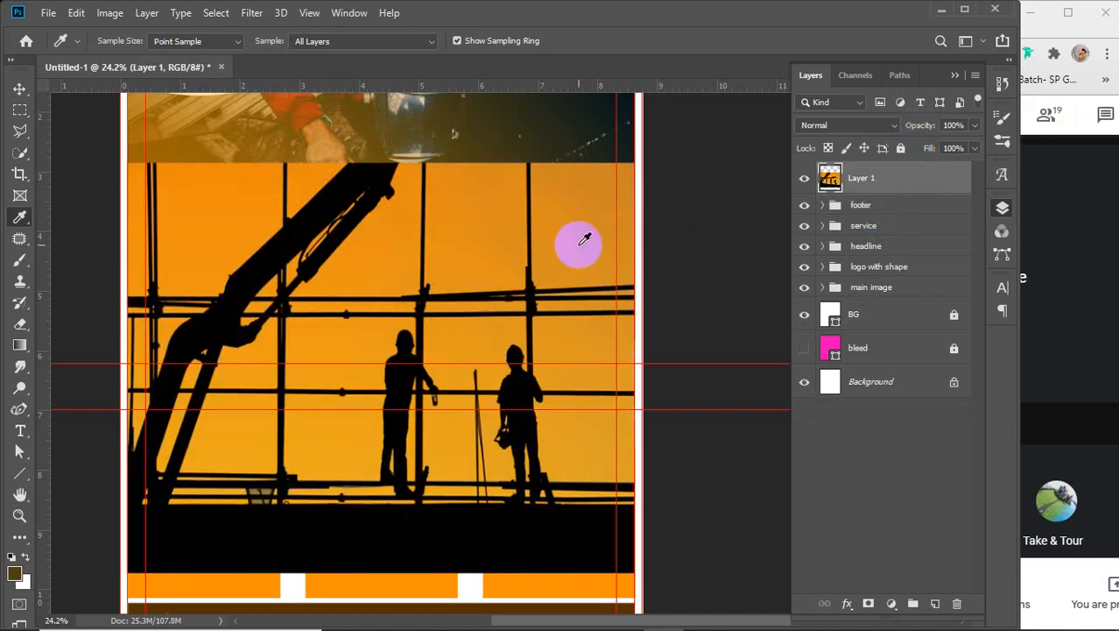
pyautogui.press('Delete')
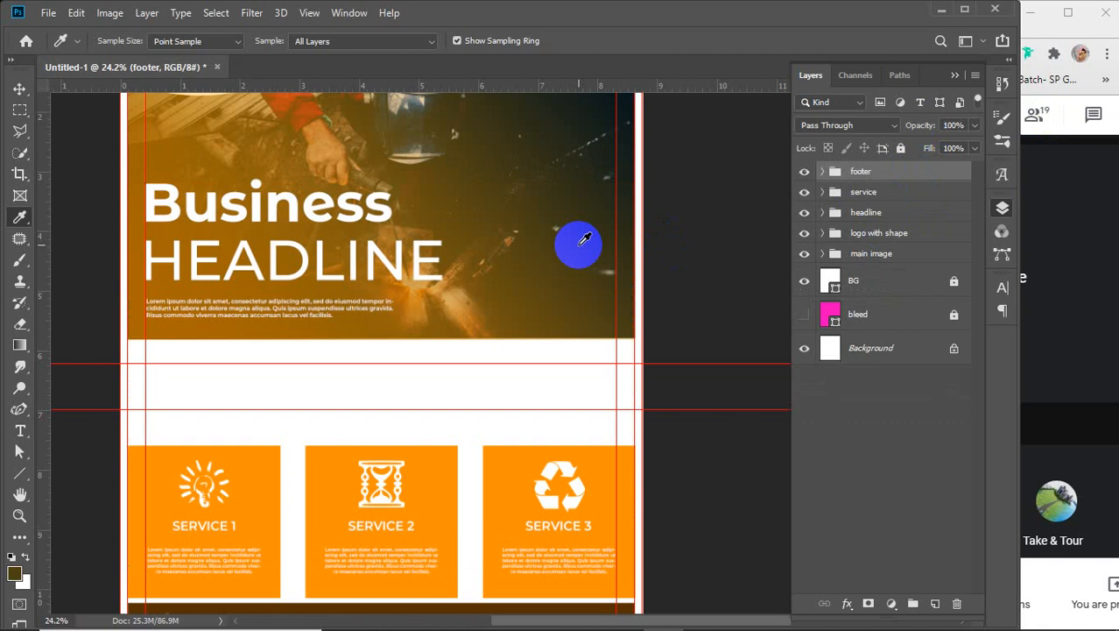
# - Activate the Rectangle tool in Shape mode for the blank area below the main image
pyautogui.press('v')
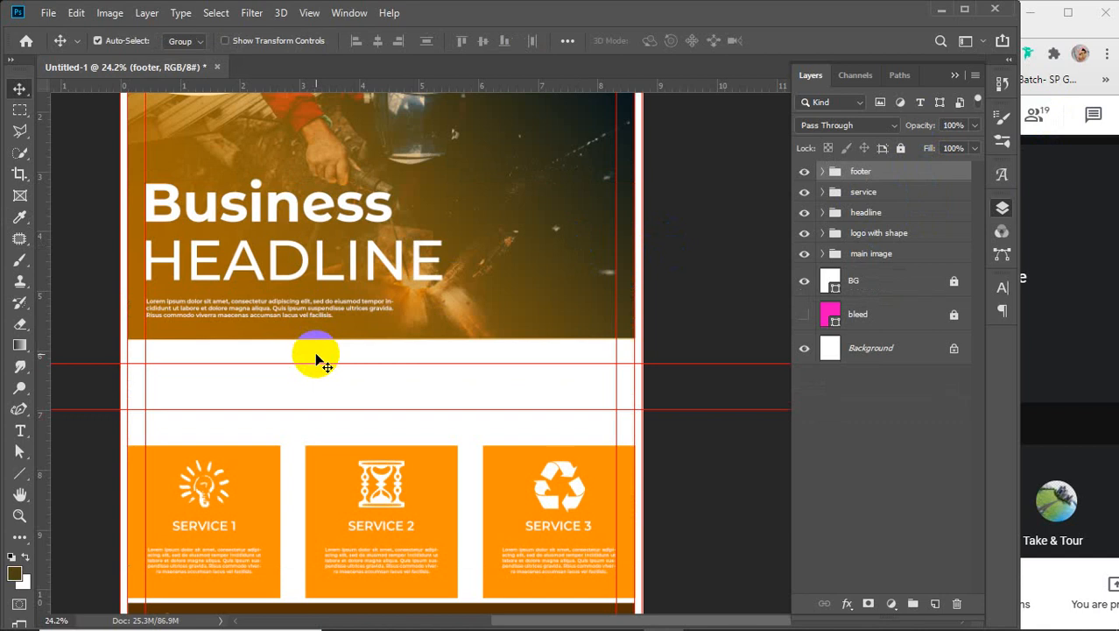
pyautogui.click(20, 473)
pyautogui.click(79, 477)
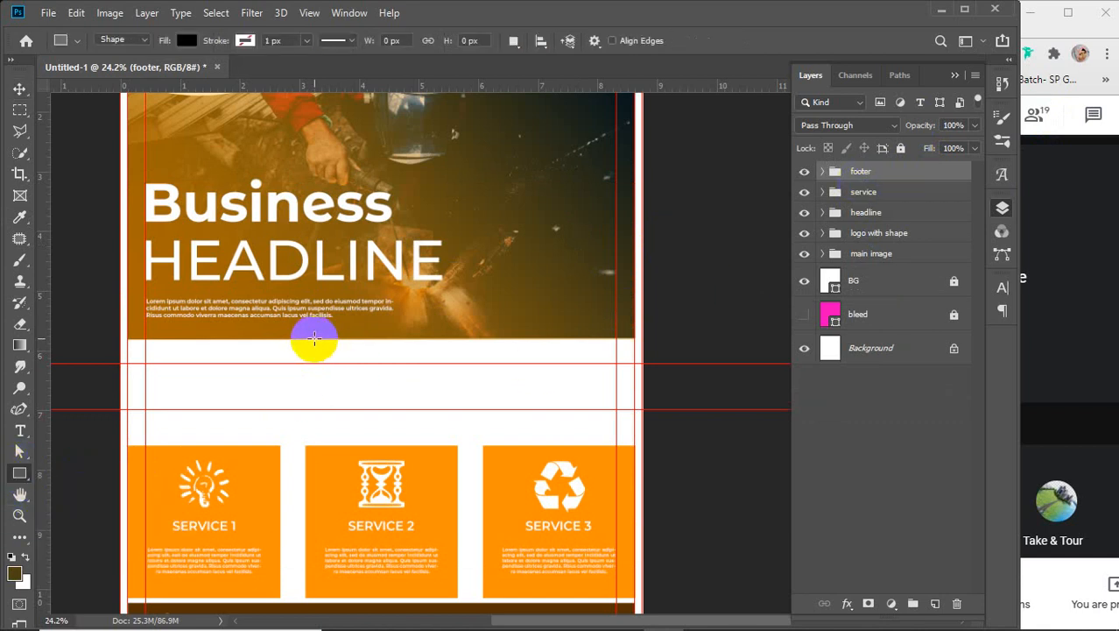
# - Draw a black square about 562 px wide between the headline image and the service boxes, and centre it roughly
pyautogui.moveTo(314, 328); pyautogui.dragTo(468, 438)
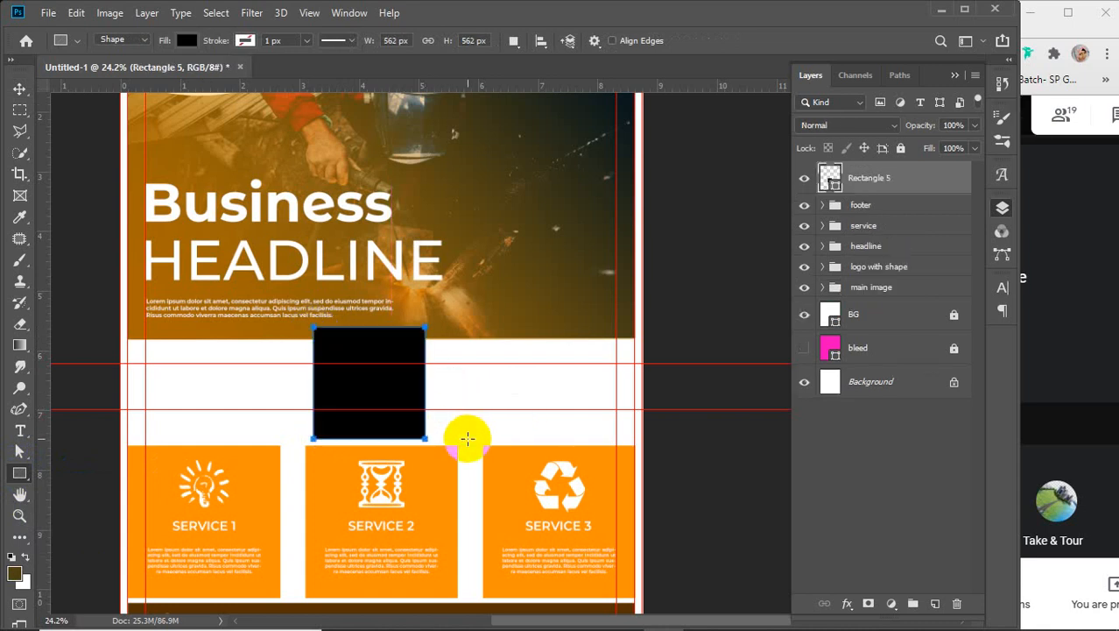
pyautogui.press('v')
pyautogui.moveTo(385, 383); pyautogui.dragTo(392, 380)
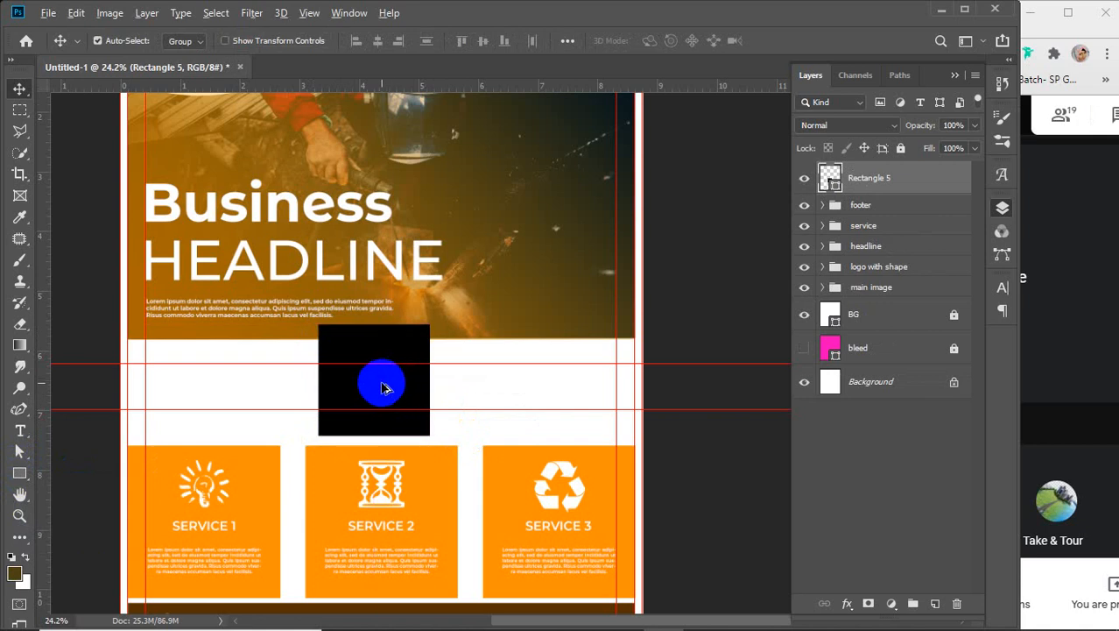
# - Duplicate the black square, move the original aside, put the copy in its place, and delete the original
pyautogui.moveTo(383, 383); pyautogui.dragTo(455, 387)
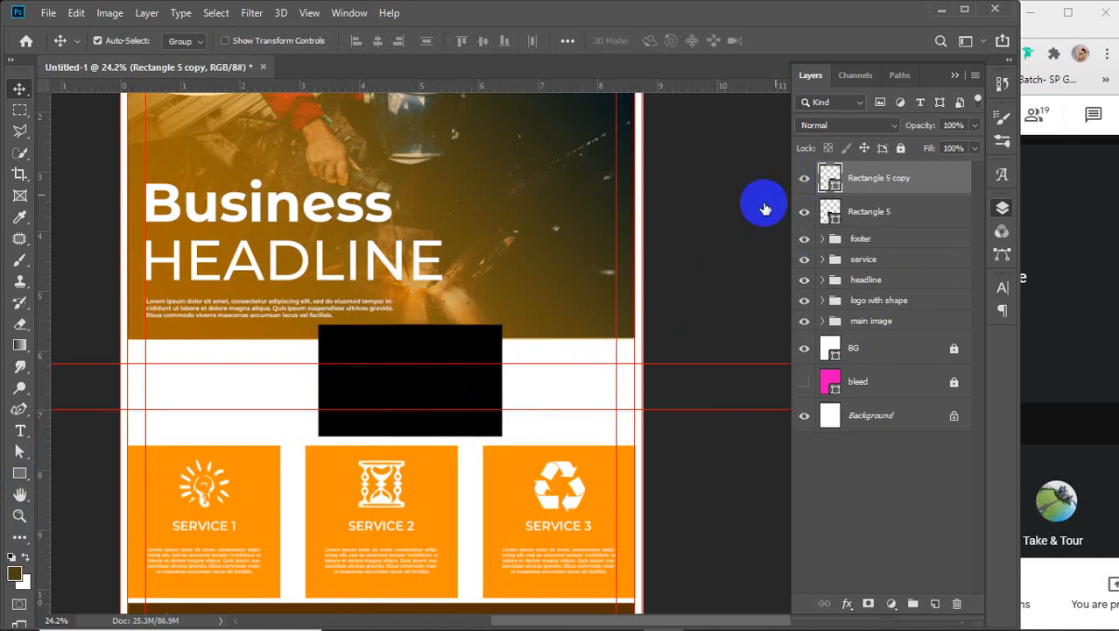
pyautogui.moveTo(927, 128); pyautogui.dragTo(972, 116)
pyautogui.moveTo(424, 380); pyautogui.dragTo(170, 377)
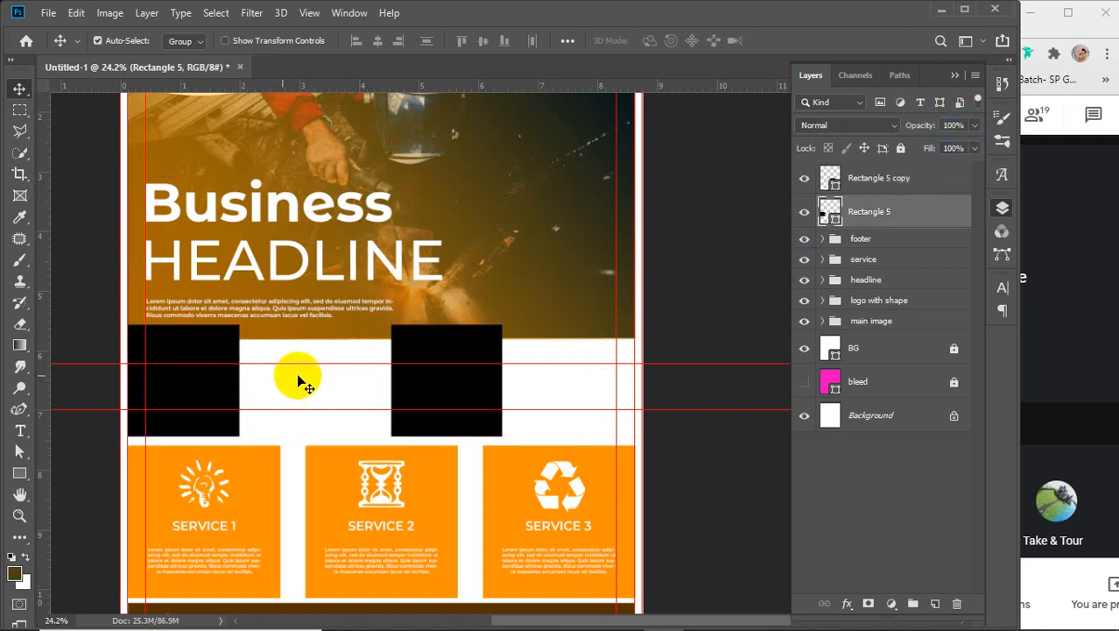
pyautogui.moveTo(413, 376); pyautogui.dragTo(346, 377)
pyautogui.click(213, 377)
pyautogui.press('Delete')
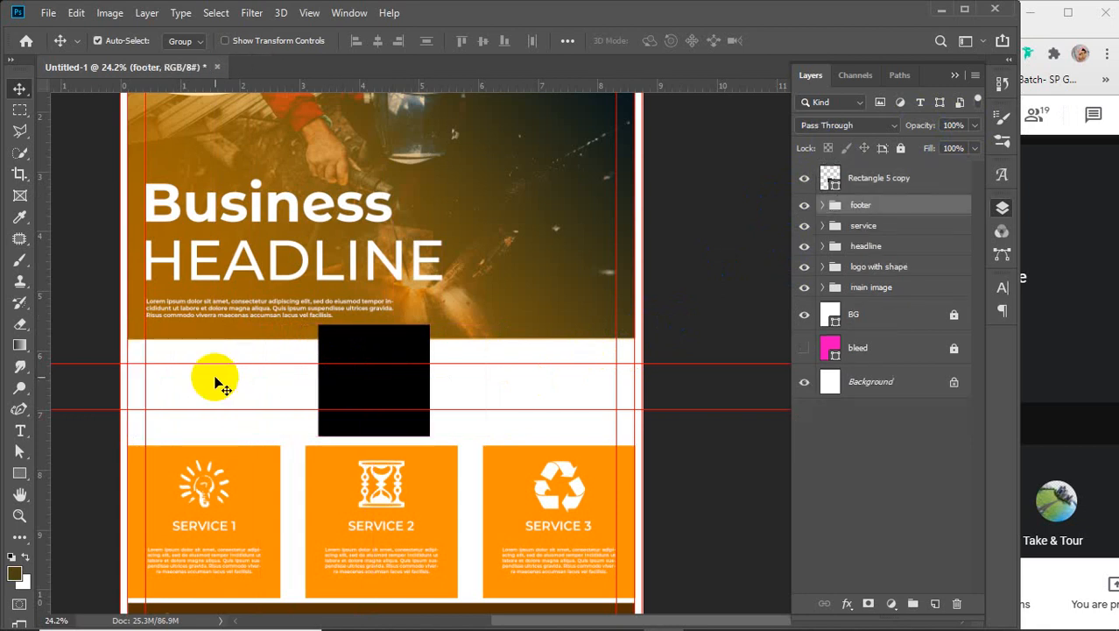
# - Duplicate the Rectangle 5 copy layer seven times in place
pyautogui.click(887, 178)
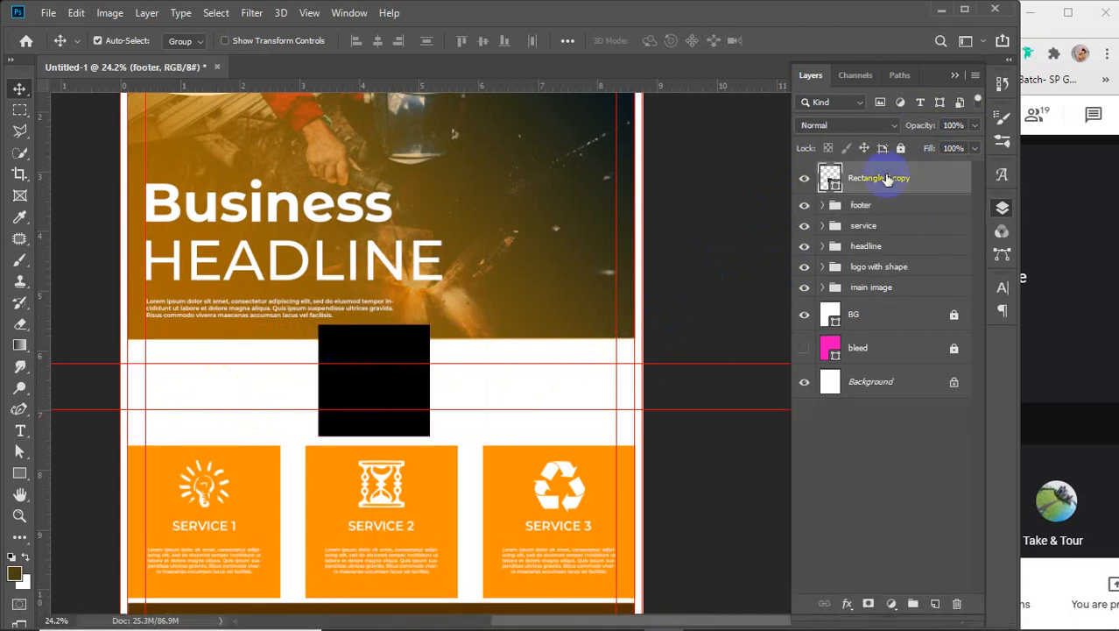
pyautogui.hotkey('ctrl', 'j')
pyautogui.hotkey('ctrl', 'j')
pyautogui.hotkey('ctrl', 'j')
pyautogui.hotkey('ctrl', 'j')
pyautogui.hotkey('ctrl', 'j')
pyautogui.hotkey('ctrl', 'j')
pyautogui.hotkey('ctrl', 'j')
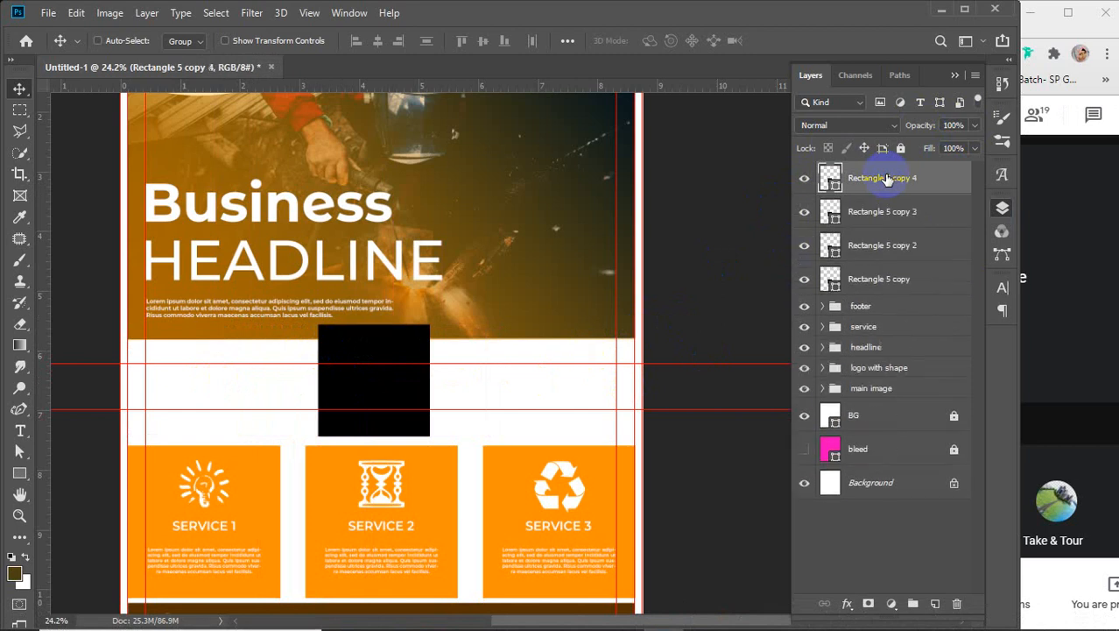
# - Hide all the duplicated square layers, leaving only the lowest one, Rectangle 5 copy, visible
pyautogui.moveTo(804, 212); pyautogui.dragTo(793, 417)
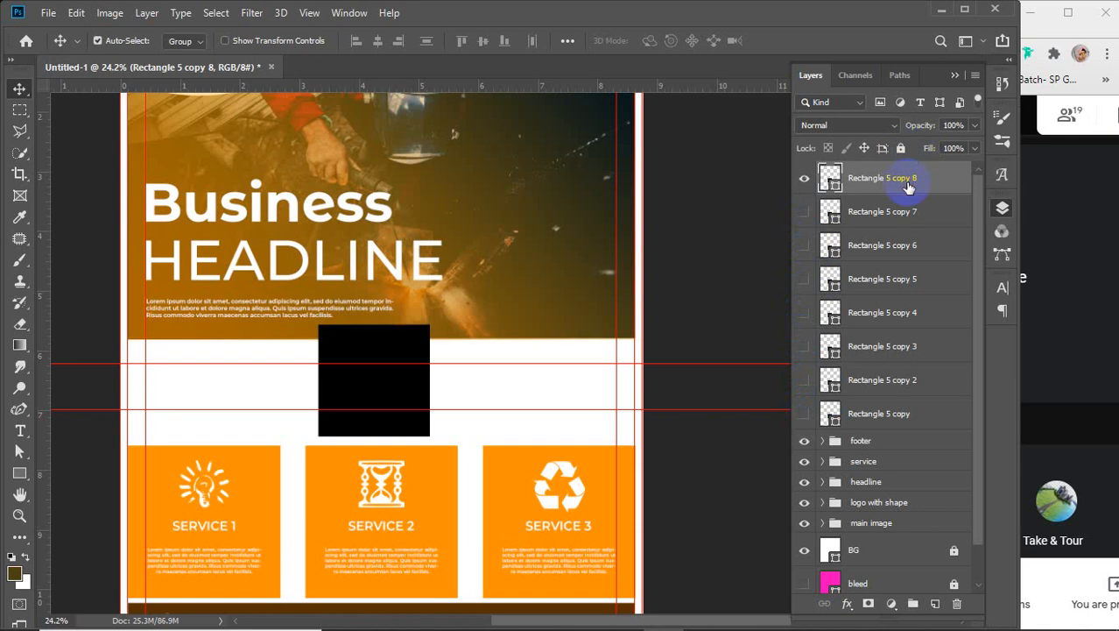
pyautogui.click(801, 182)
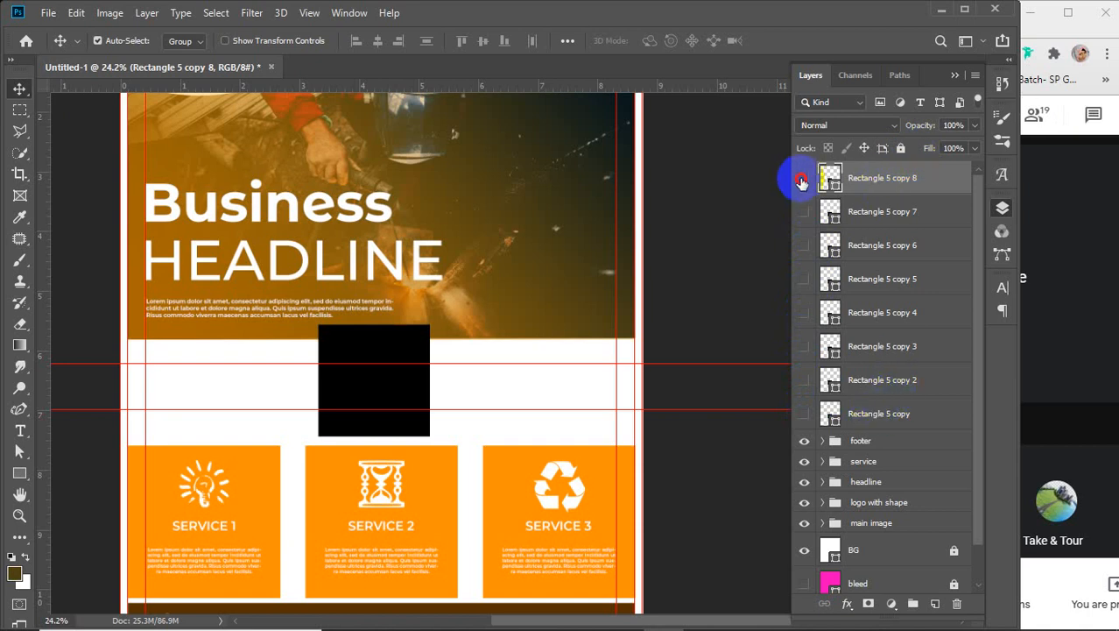
pyautogui.click(804, 413)
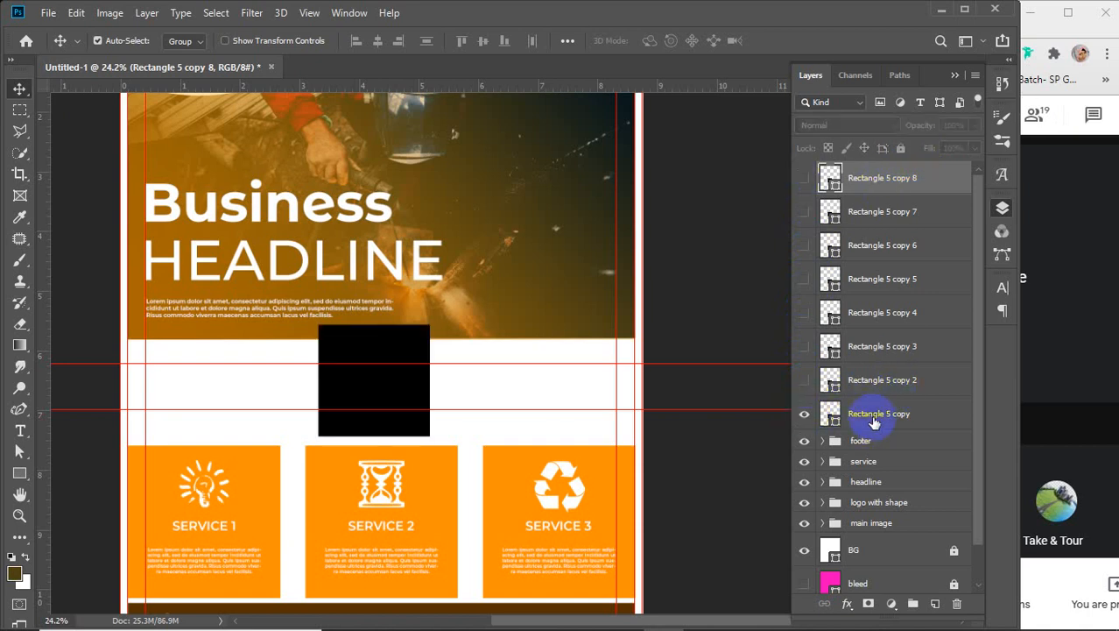
# - Rename the eight square layers 1 through 8, counting upward from the lowest in the stack
pyautogui.doubleClick(873, 417)
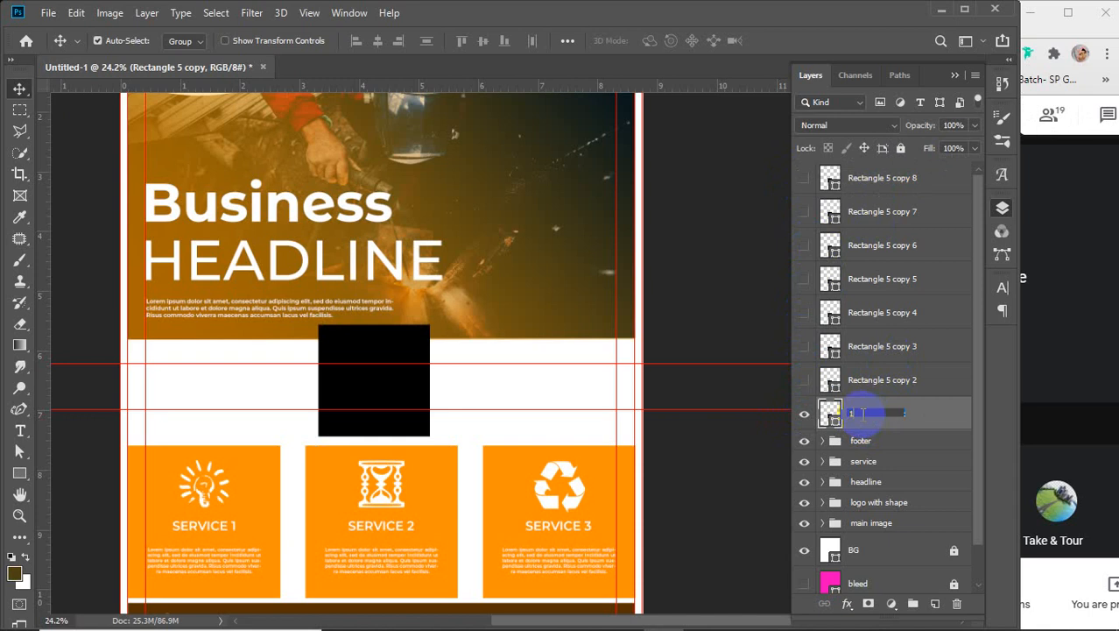
pyautogui.doubleClick(868, 380)
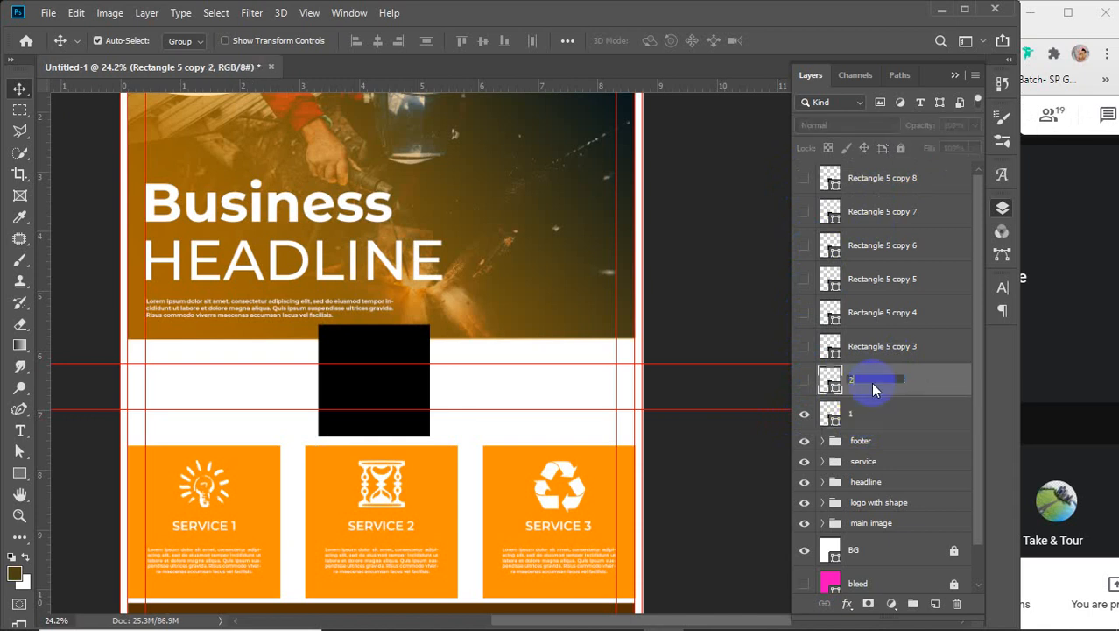
pyautogui.write('2')
pyautogui.doubleClick(875, 349)
pyautogui.write('3')
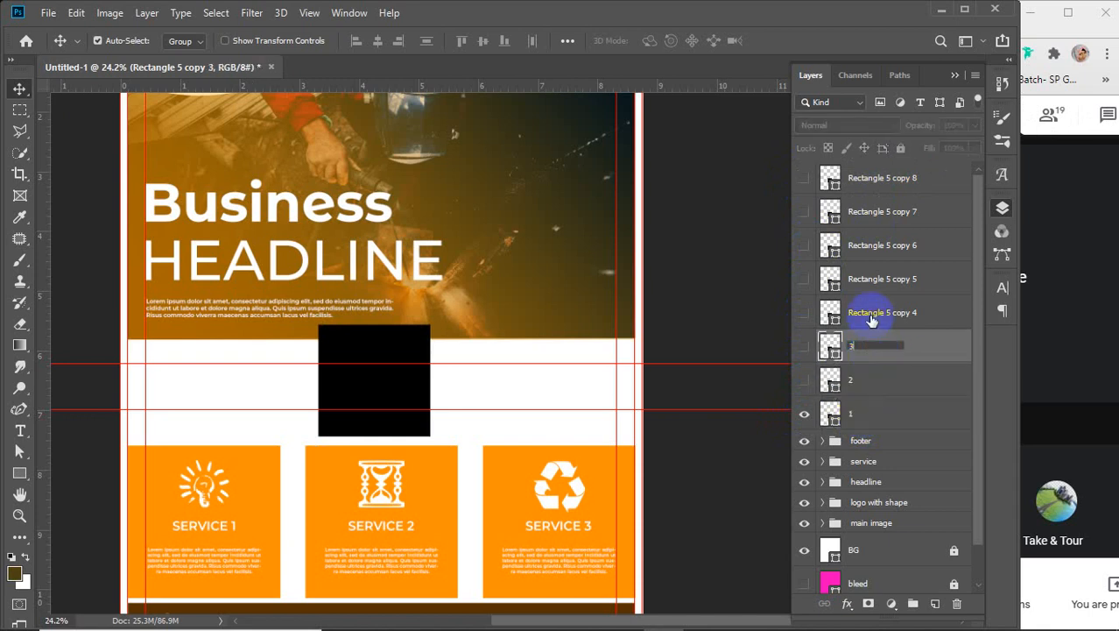
pyautogui.doubleClick(873, 312)
pyautogui.write('4')
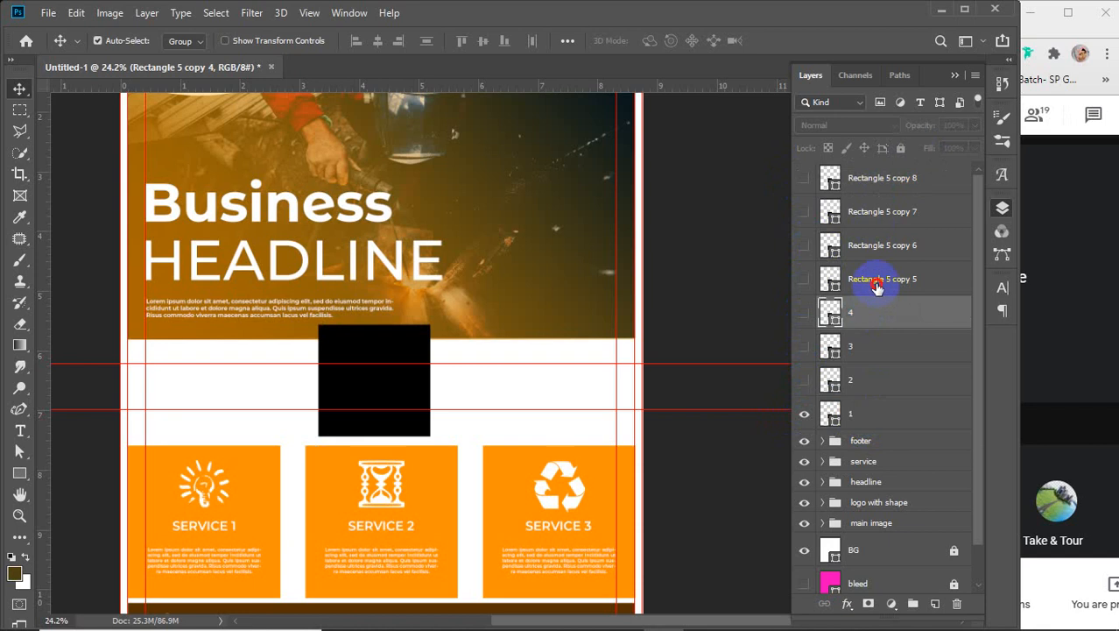
pyautogui.doubleClick(873, 279)
pyautogui.write('5')
pyautogui.doubleClick(872, 247)
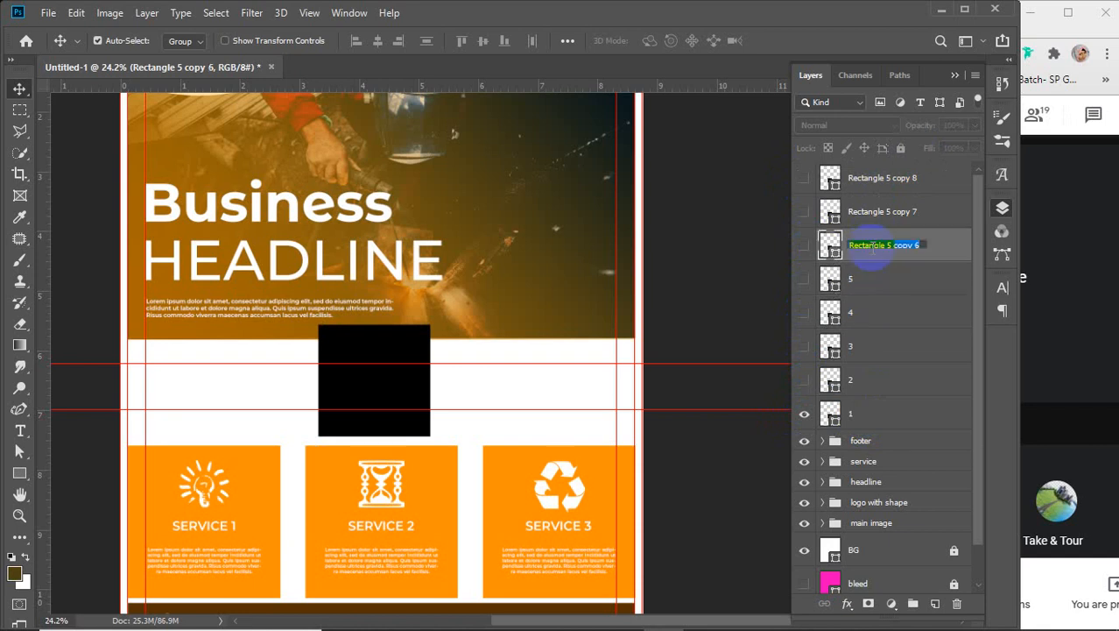
pyautogui.write('6')
pyautogui.doubleClick(879, 213)
pyautogui.write('7')
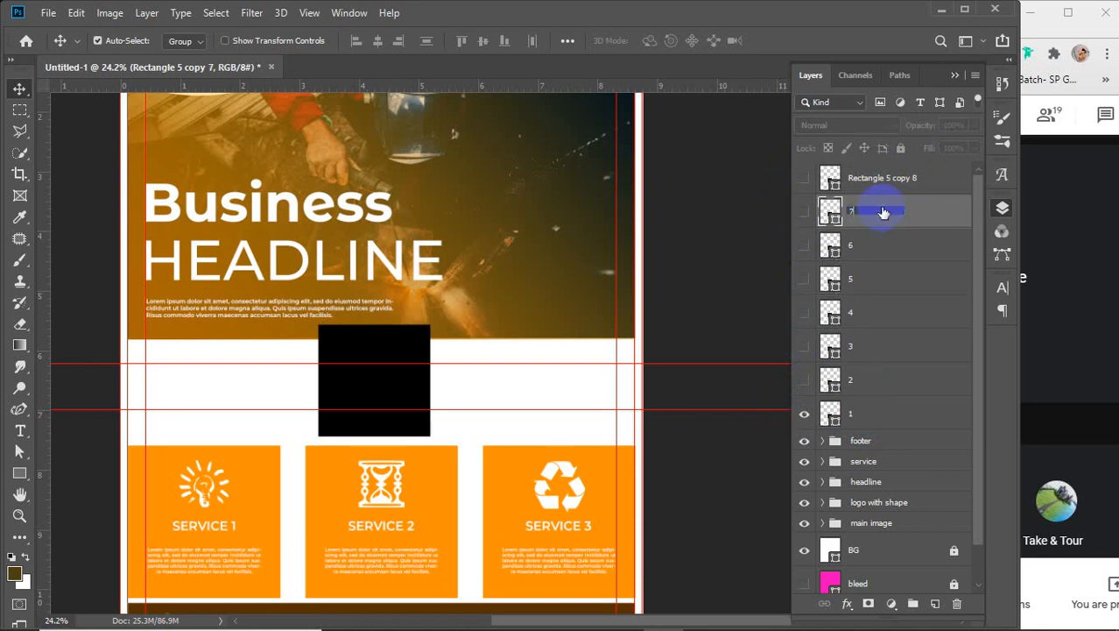
pyautogui.doubleClick(876, 178)
pyautogui.write('8')
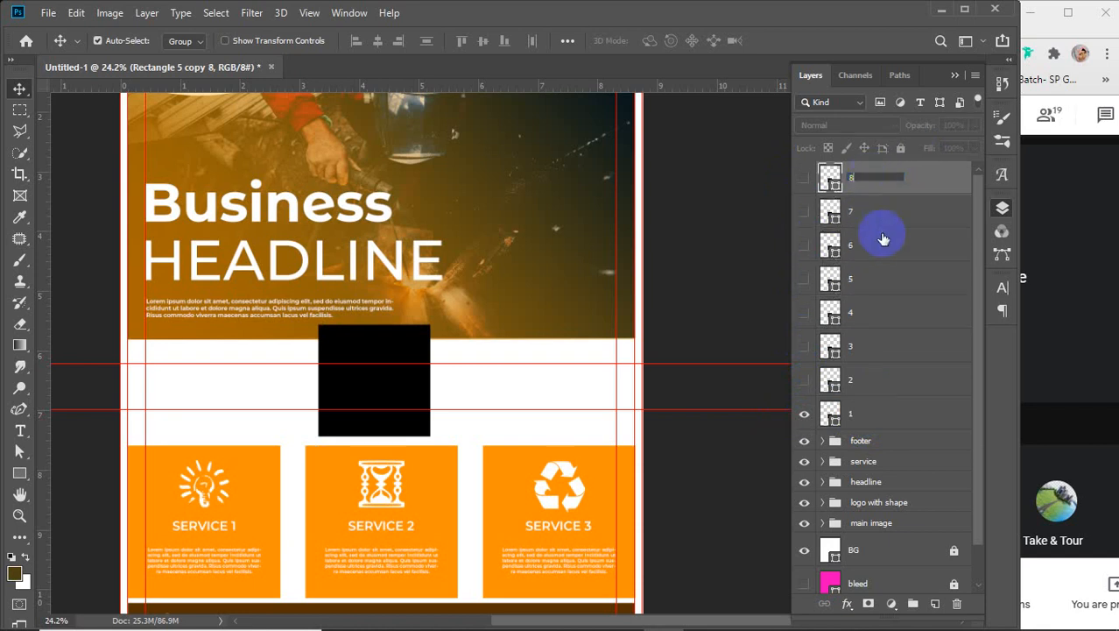
# - Paste the copied construction silhouette photo directly above layer 1 and move it over the black square
pyautogui.click(891, 403)
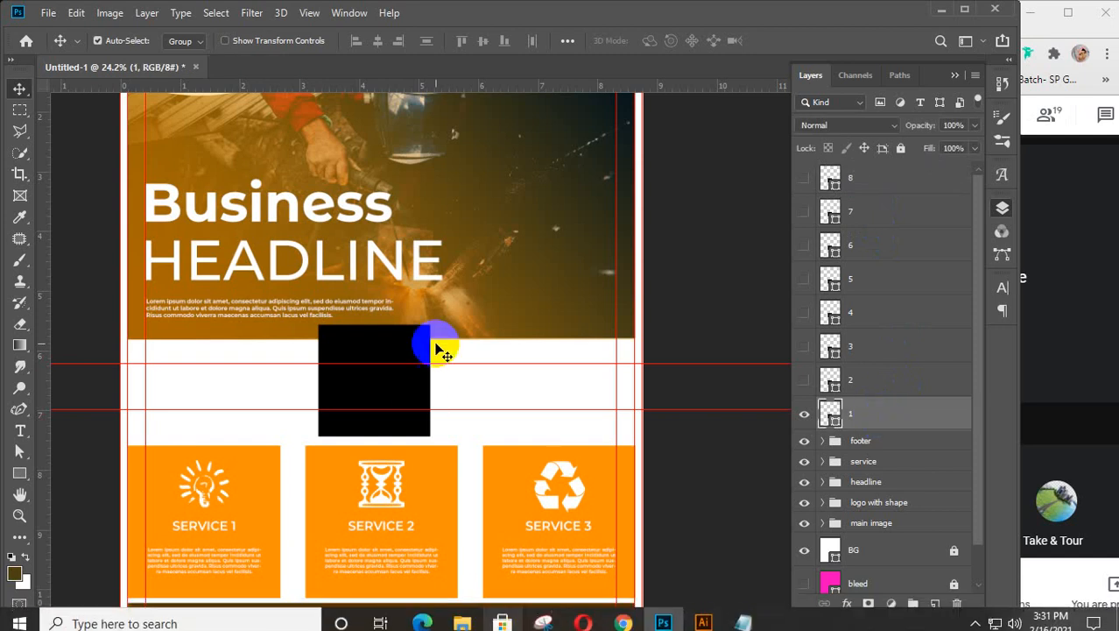
pyautogui.hotkey('ctrl', 'v')
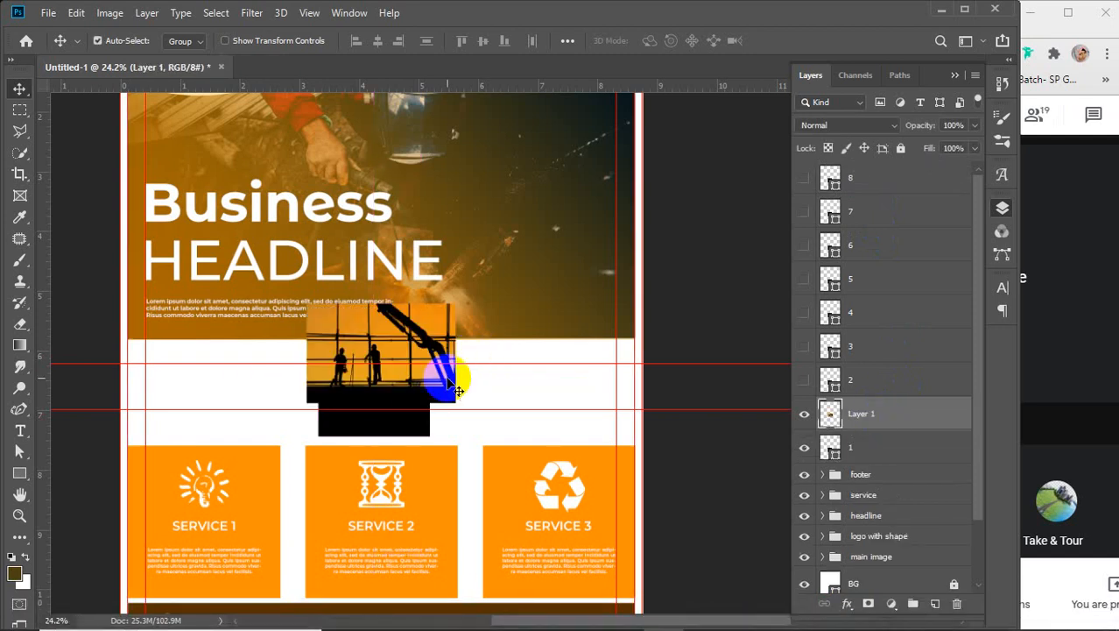
pyautogui.moveTo(449, 386); pyautogui.dragTo(447, 401)
# - Scale the construction photo to 113.88% so it covers the square's height, and lower its opacity to 68%
pyautogui.scroll(5, 385, 387)
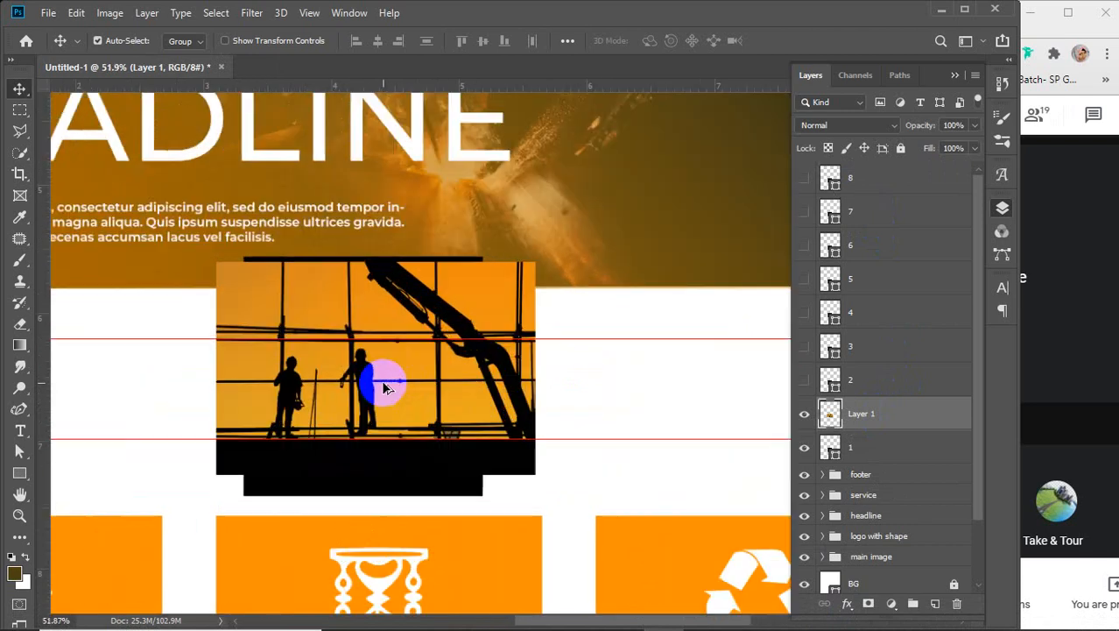
pyautogui.hotkey('ctrl', 't')
pyautogui.moveTo(400, 380); pyautogui.dragTo(407, 370)
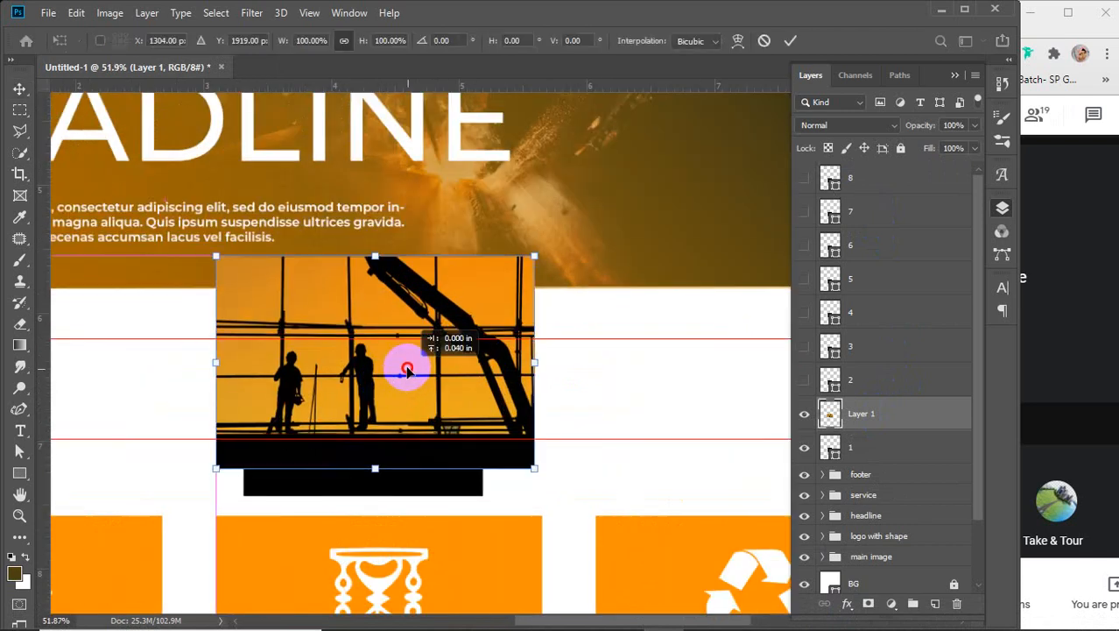
pyautogui.moveTo(534, 468); pyautogui.dragTo(580, 494)
pyautogui.moveTo(920, 125); pyautogui.dragTo(841, 219)
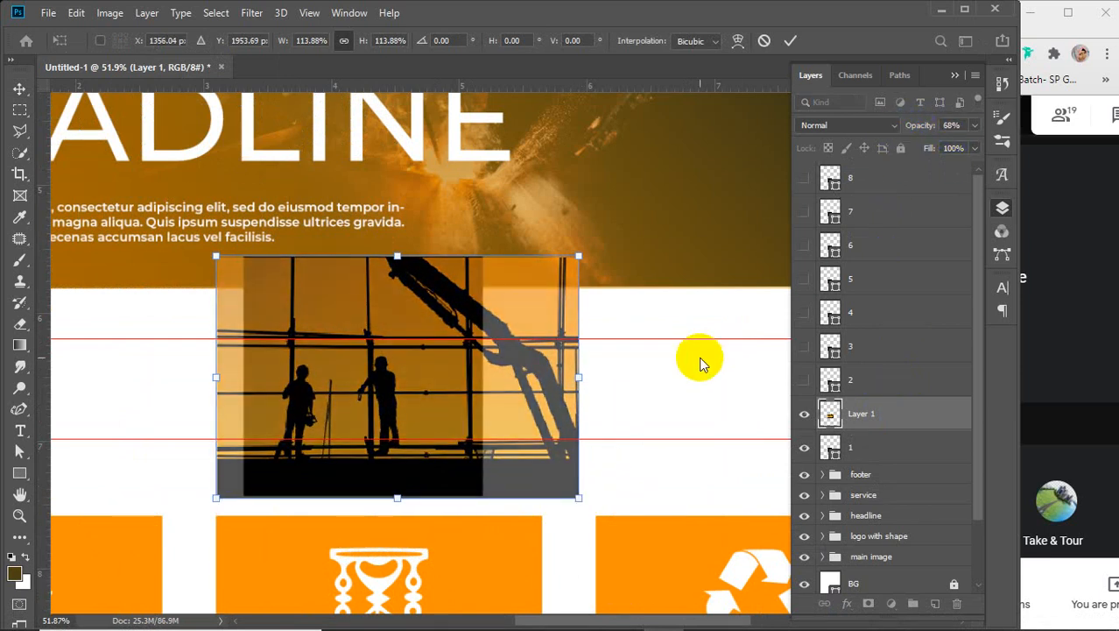
pyautogui.press('Up')
pyautogui.press('Up')
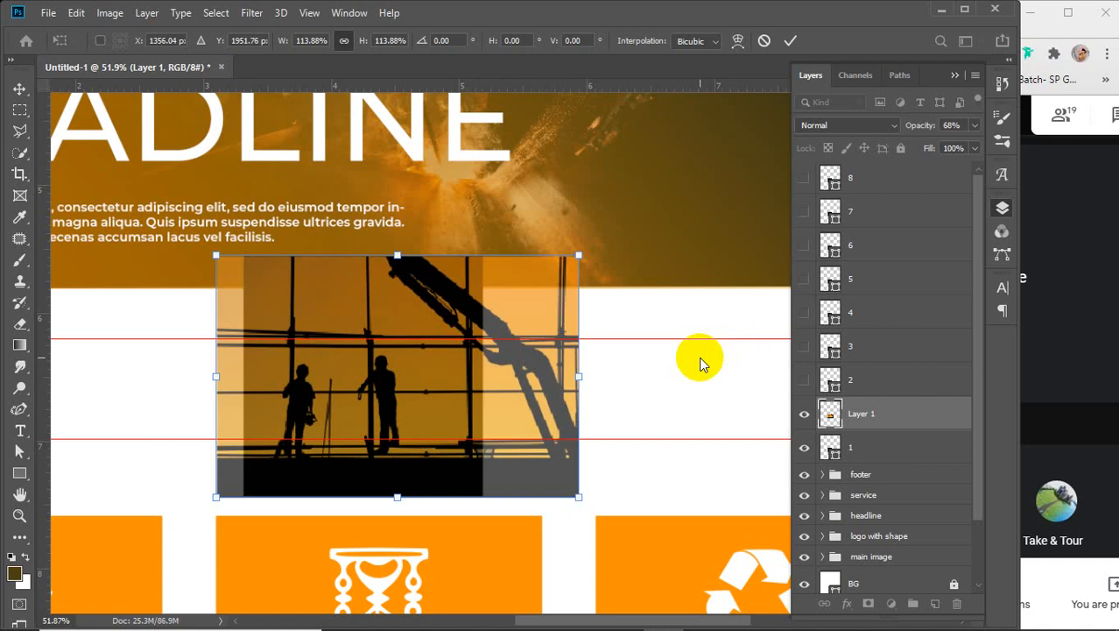
pyautogui.click(790, 40)
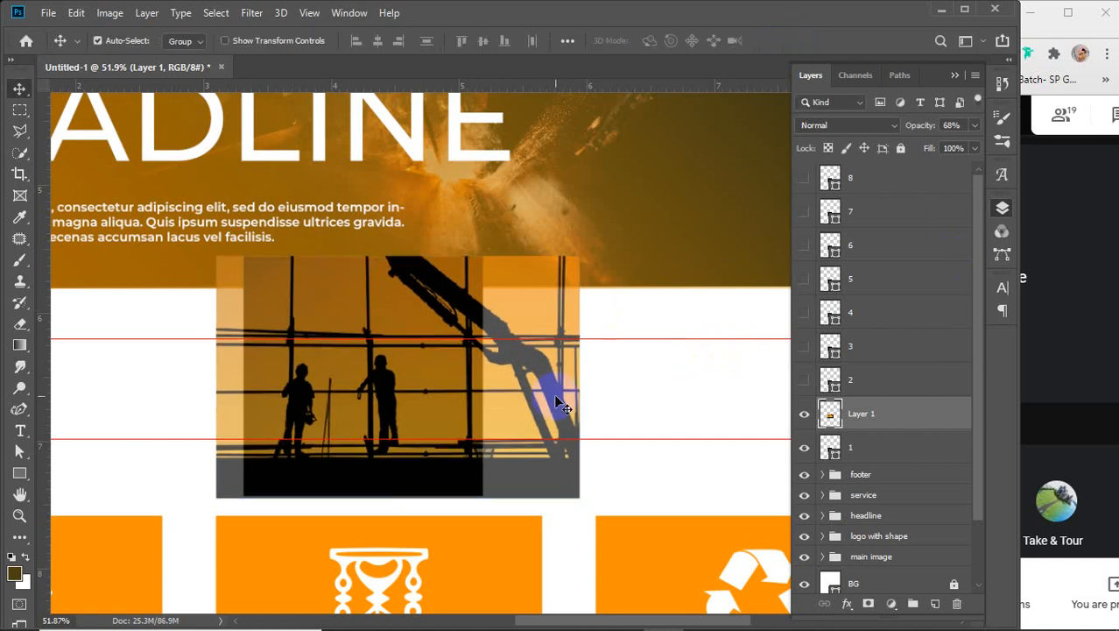
# - Nudge the construction photo left to frame the two workers inside the square, and restore its opacity to 100%
pyautogui.moveTo(555, 396); pyautogui.dragTo(549, 396)
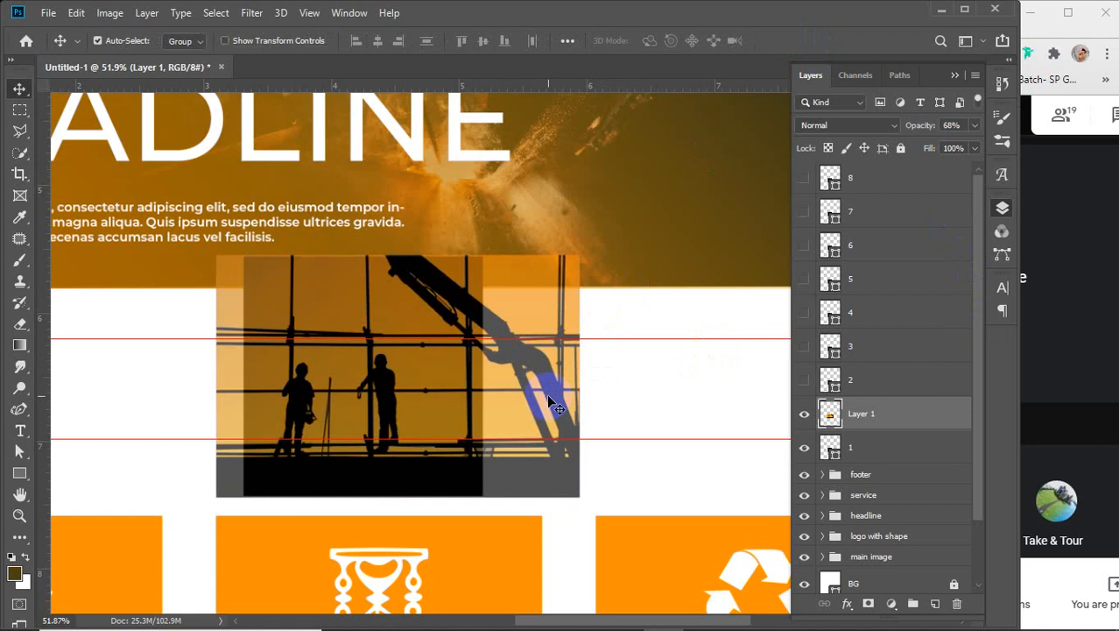
pyautogui.press('Left')
pyautogui.press('Left')
pyautogui.press('Left')
pyautogui.press('Left')
pyautogui.press('Left')
pyautogui.press('Left')
pyautogui.press('Left')
pyautogui.press('Left')
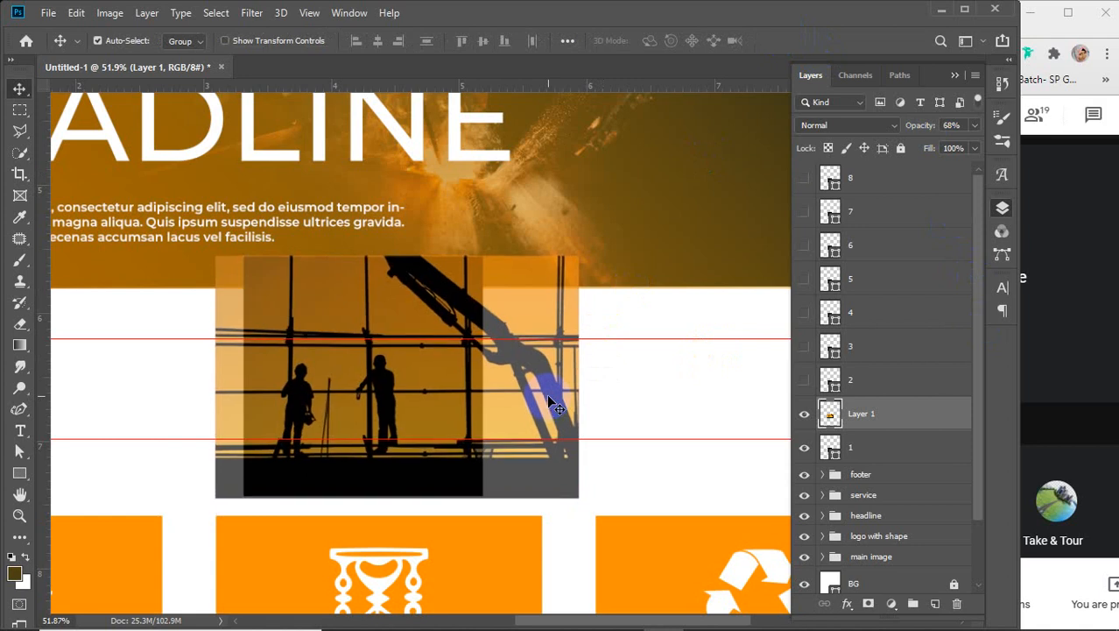
pyautogui.press('Left')
pyautogui.press('Left')
pyautogui.press('Left')
pyautogui.press('Left')
pyautogui.press('Left')
pyautogui.press('Left')
pyautogui.press('Left')
pyautogui.press('Left')
pyautogui.press('Left')
pyautogui.press('Left')
pyautogui.press('Left')
pyautogui.press('Left')
pyautogui.press('Left')
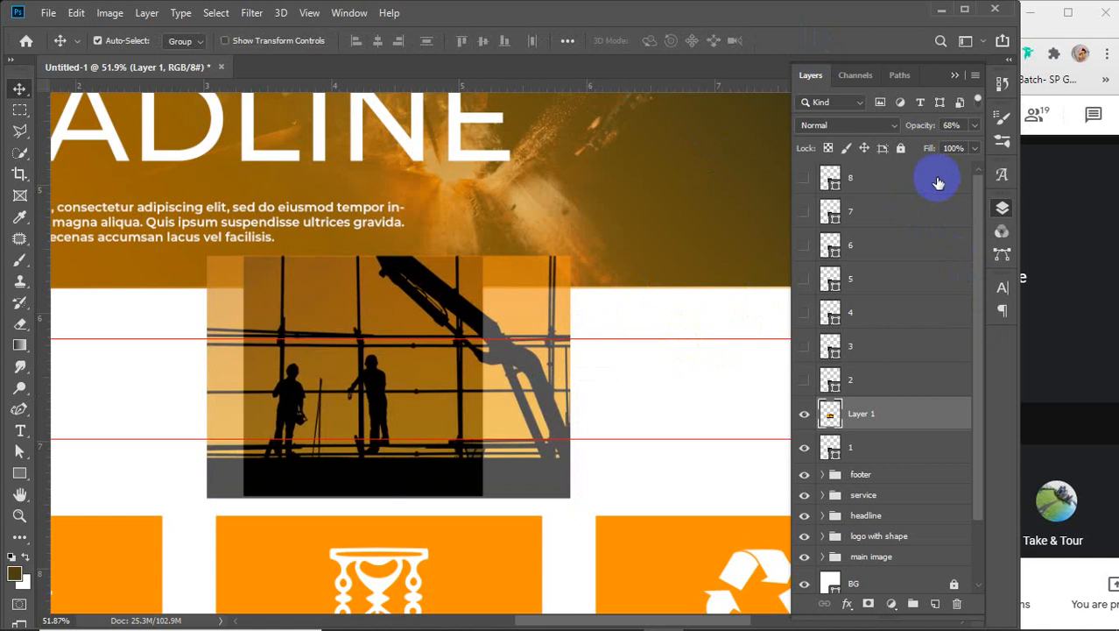
pyautogui.moveTo(926, 127); pyautogui.dragTo(1007, 131)
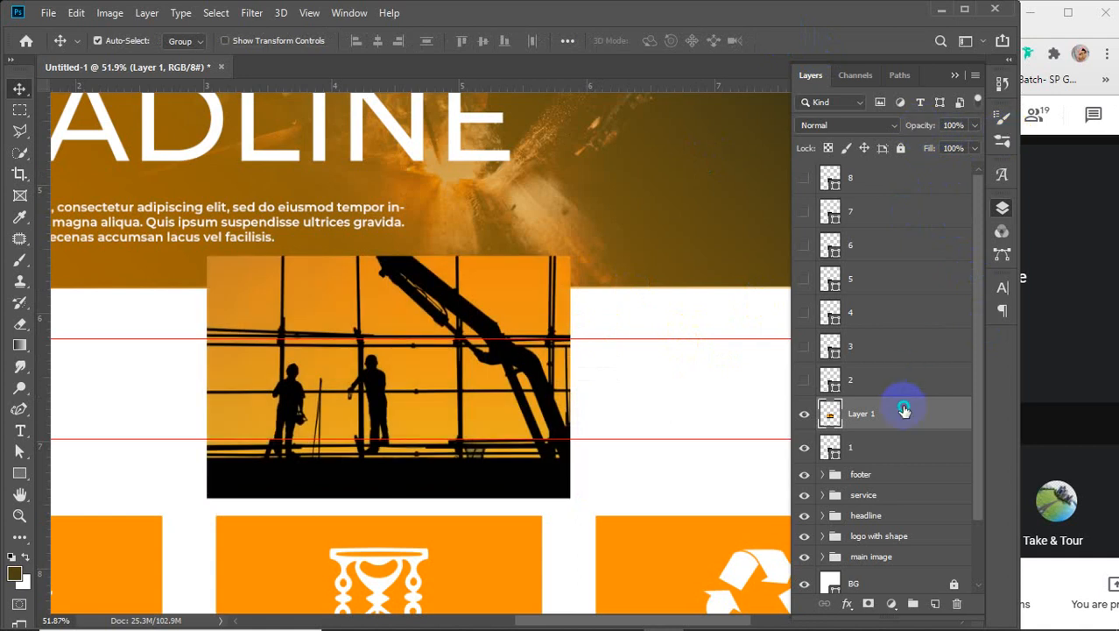
# - Clip the construction photo to square layer 1 and merge the two layers into one
pyautogui.rightClick(909, 405)
pyautogui.click(738, 321)
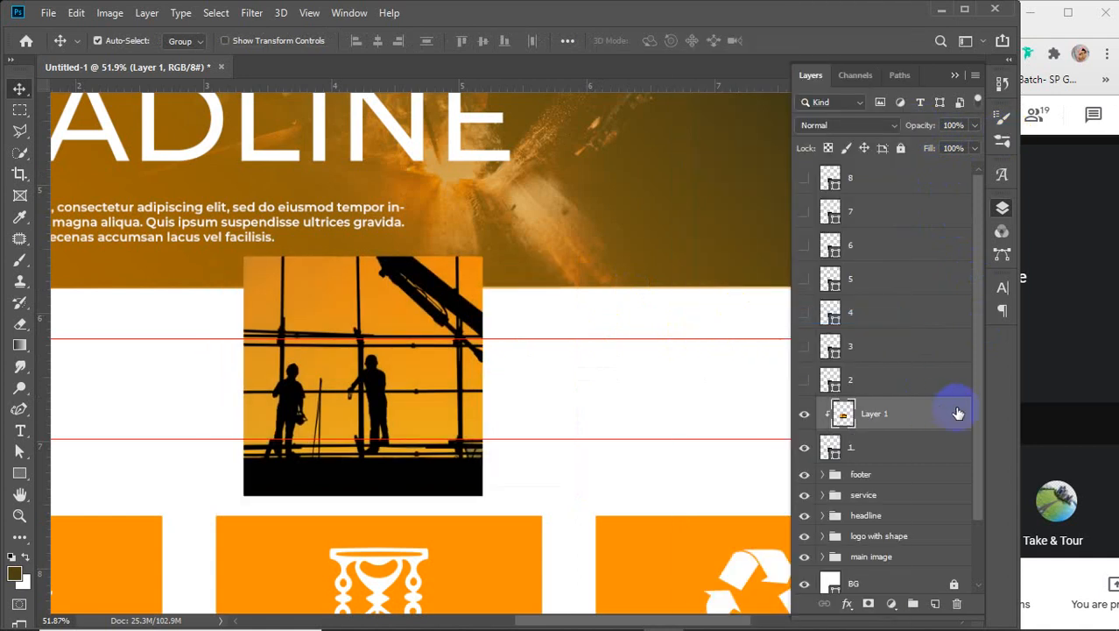
pyautogui.keyDown('shift'); pyautogui.click(882, 451); pyautogui.keyUp('shift')
pyautogui.hotkey('ctrl', 'e')
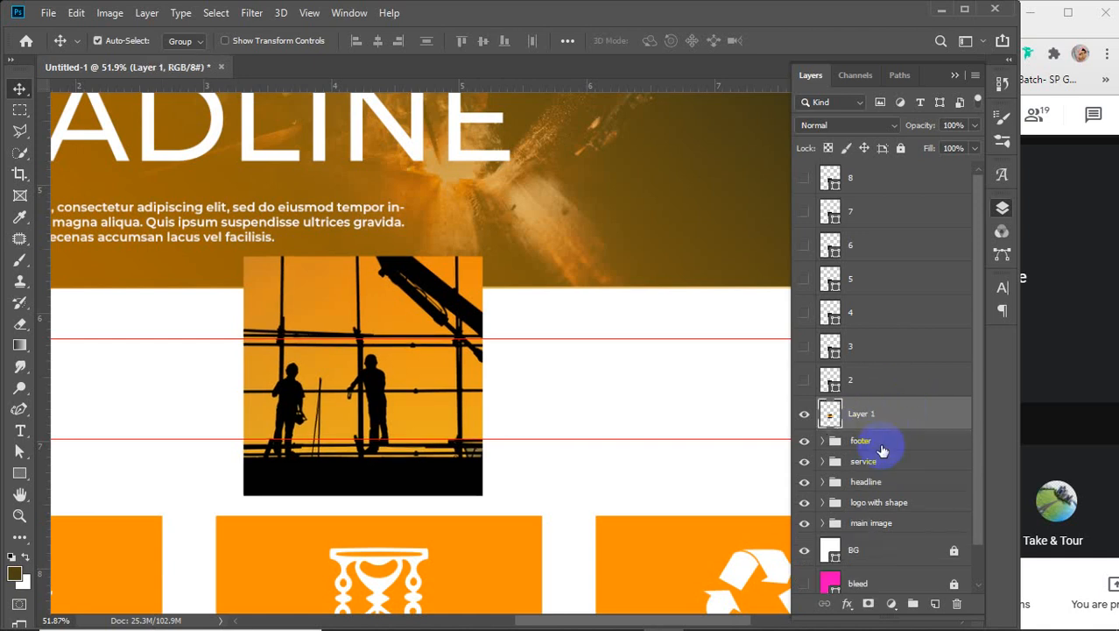
# - Show square layer 2 and place it directly beneath the merged photo layer
pyautogui.click(858, 382)
pyautogui.click(804, 383)
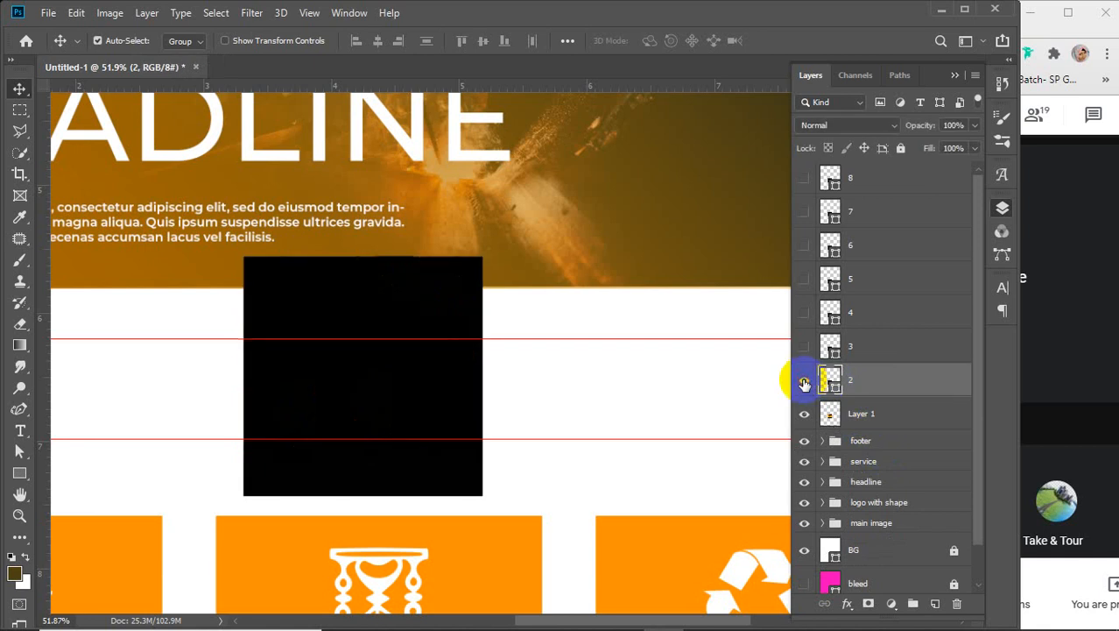
pyautogui.click(804, 382)
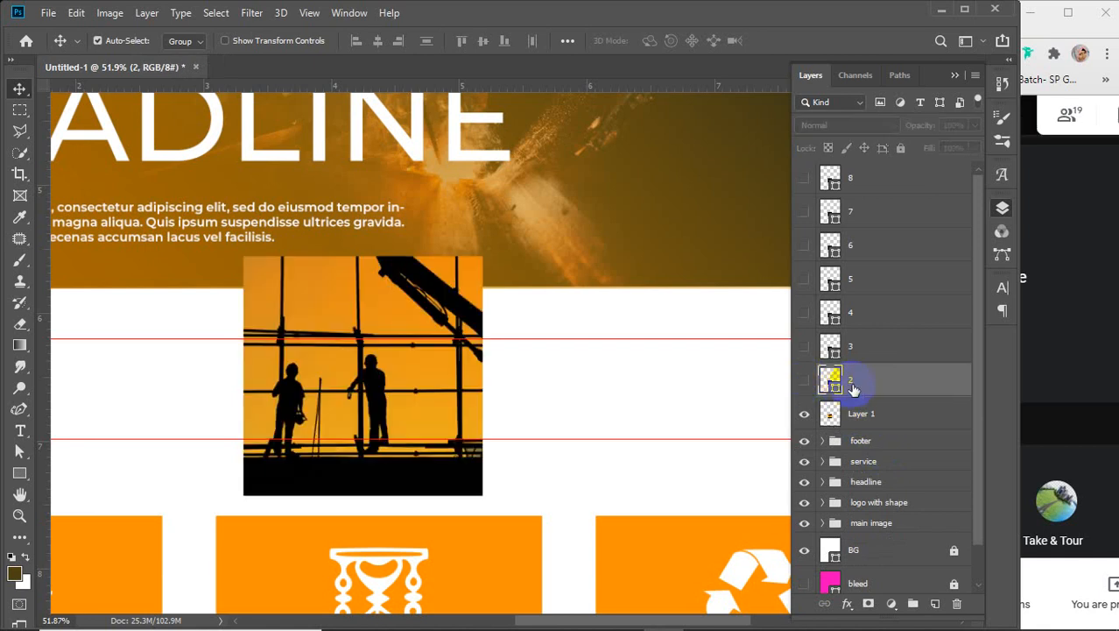
pyautogui.click(804, 383)
pyautogui.moveTo(871, 383); pyautogui.dragTo(891, 436)
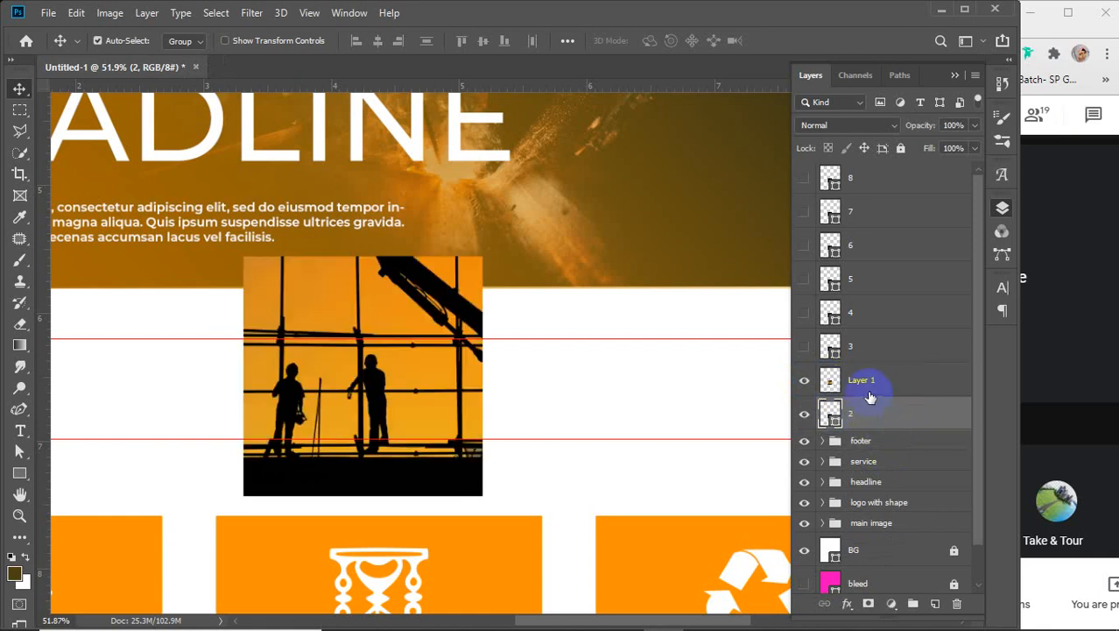
# - Scale square layer 2 to 102.67% about its centre so it forms a thin black border around the photo
pyautogui.hotkey('ctrl', 't')
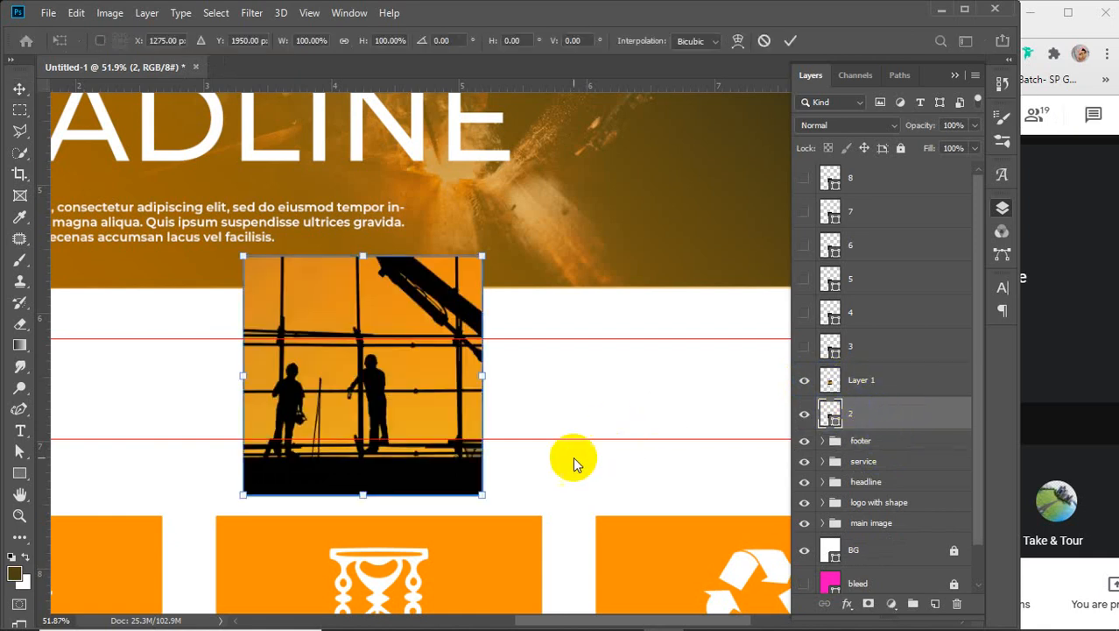
pyautogui.moveTo(481, 495); pyautogui.dragTo(483, 500)
pyautogui.click(790, 41)
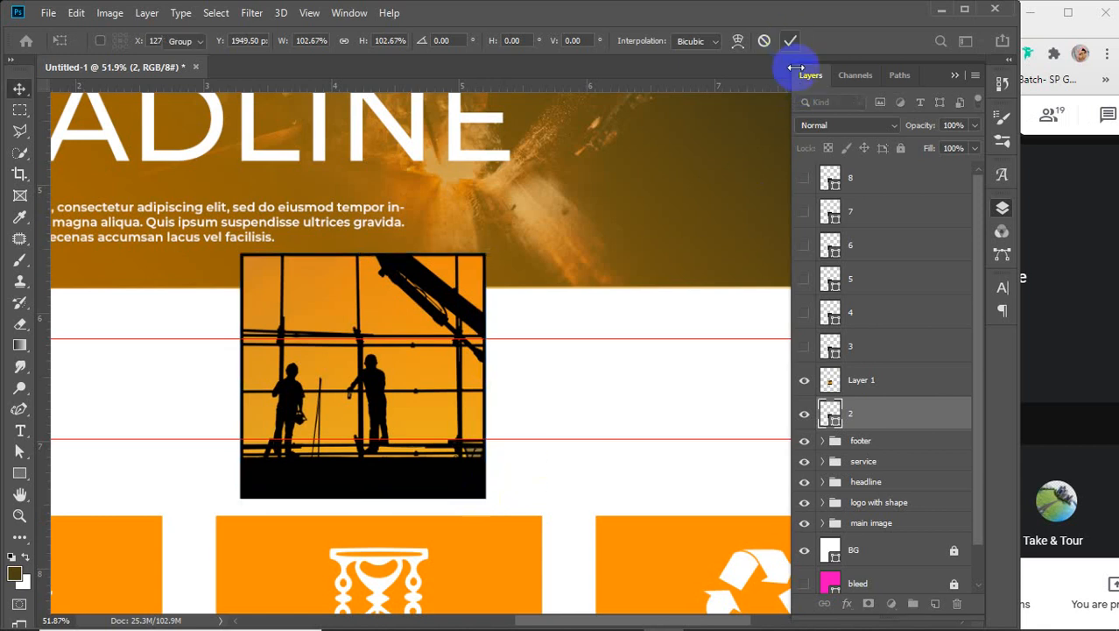
# - Group the merged photo layer with square layer 2 and name the group "image 1"
pyautogui.keyDown('shift'); pyautogui.click(873, 384); pyautogui.keyUp('shift')
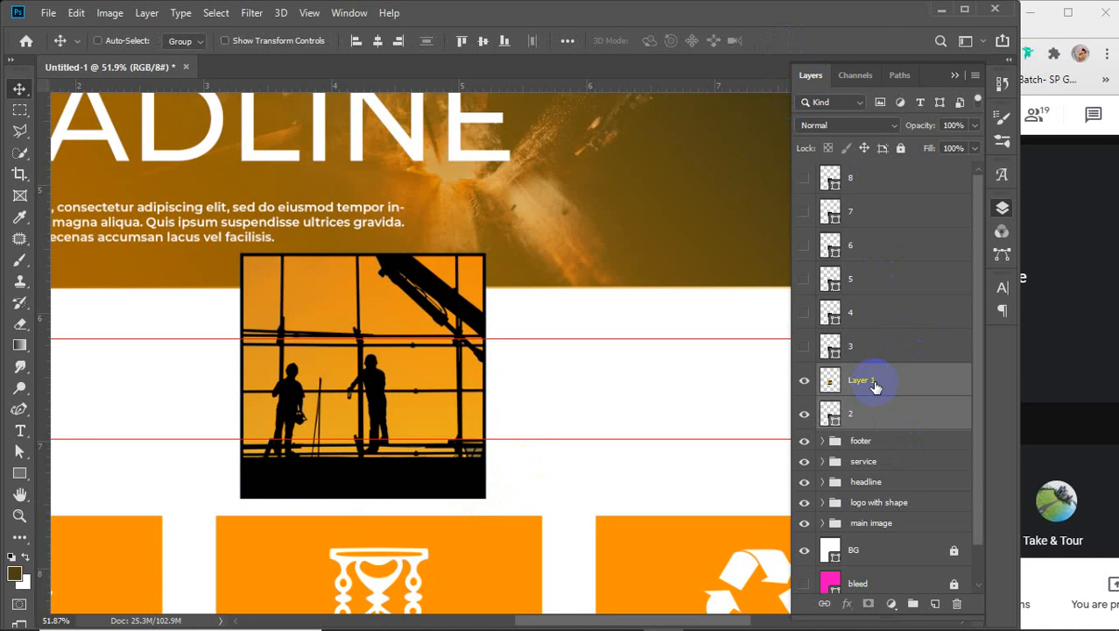
pyautogui.hotkey('ctrl', 'g')
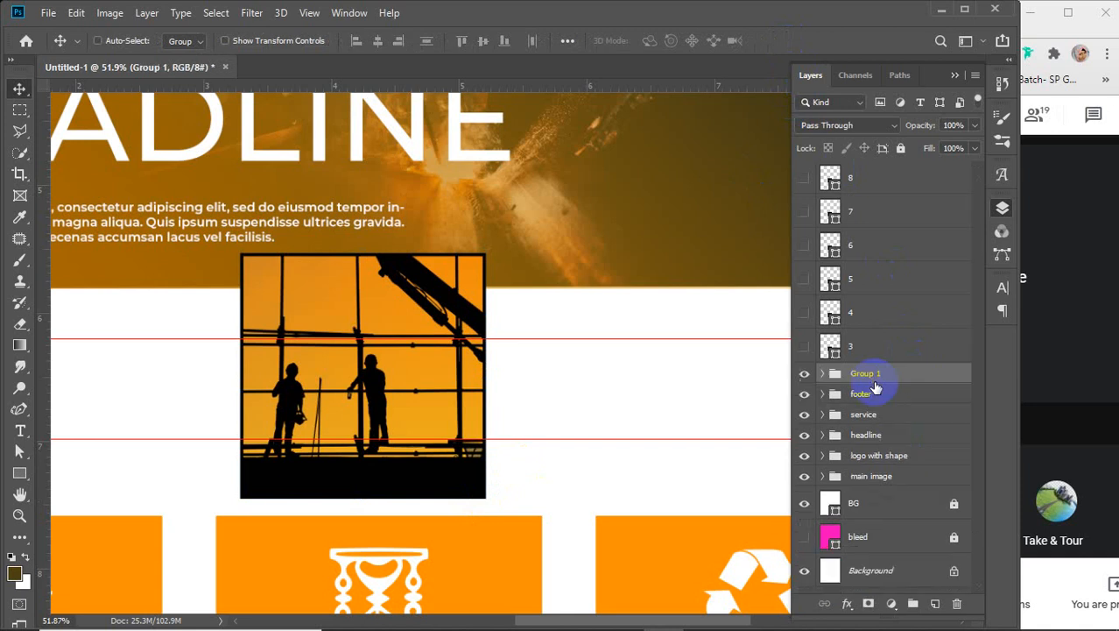
pyautogui.doubleClick(862, 376)
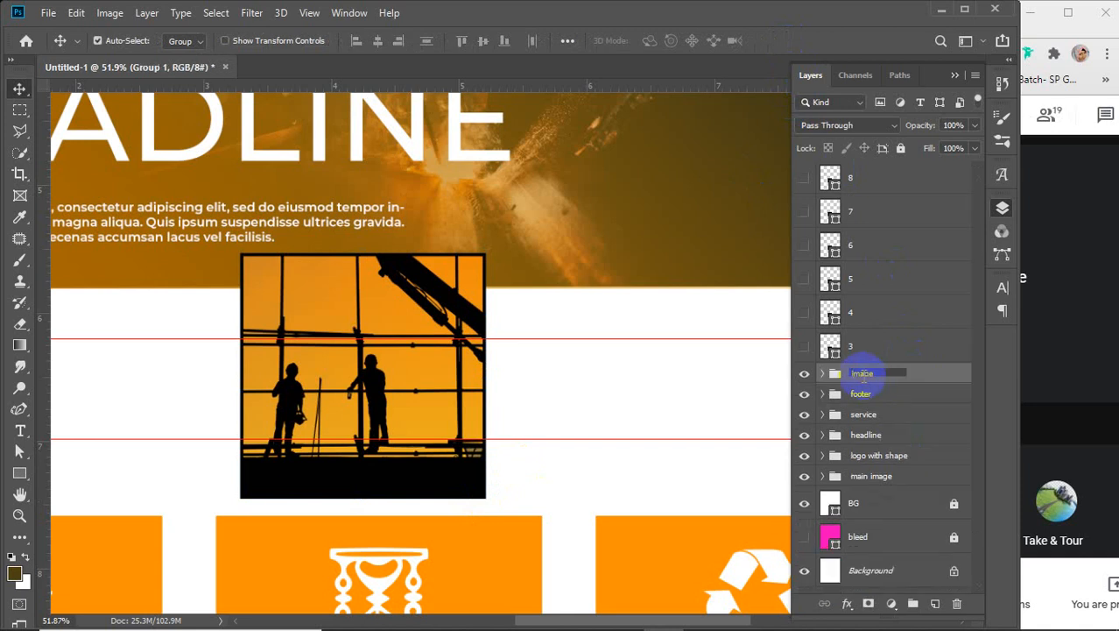
pyautogui.press('Return')
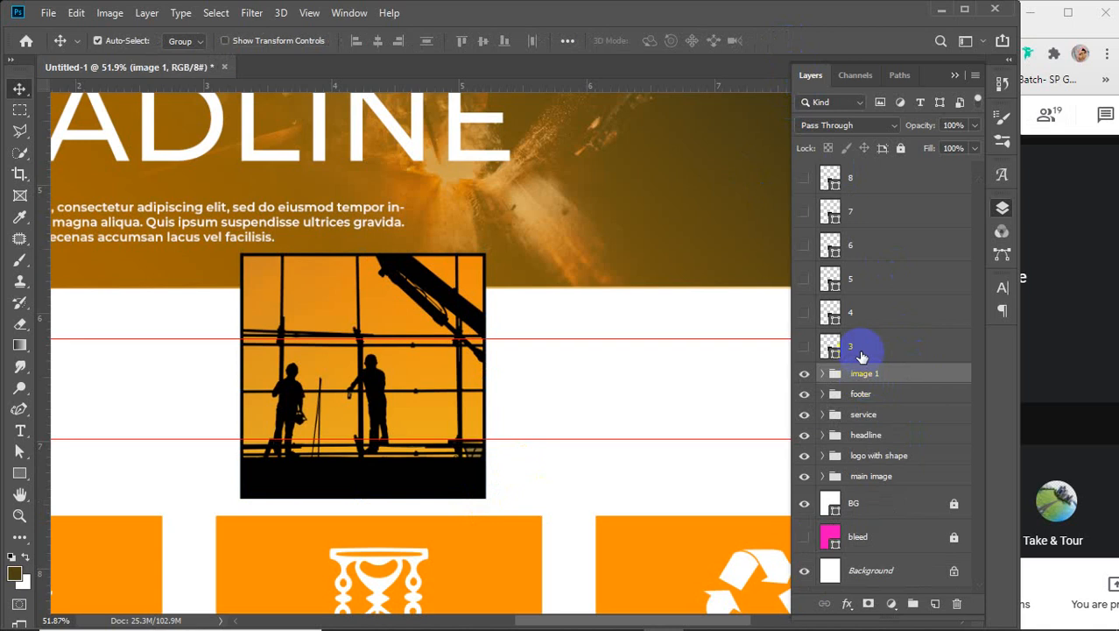
# - Show square layer 3 and move it to the right of the bordered silhouette photo, level with it
pyautogui.click(806, 349)
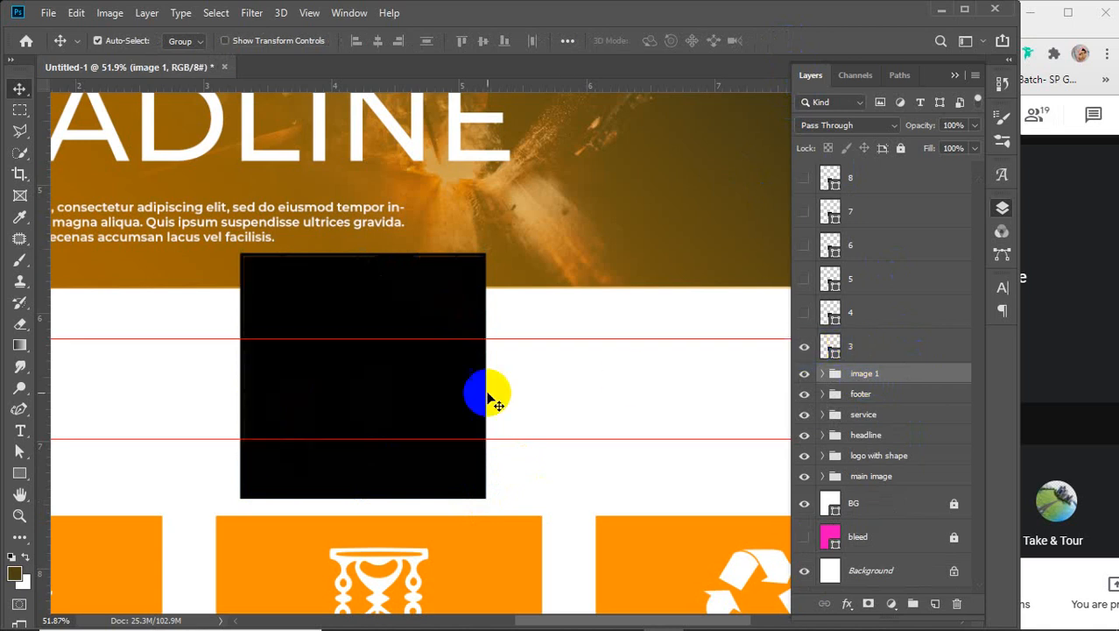
pyautogui.scroll(-1, 438, 405)
pyautogui.scroll(-2, 438, 405)
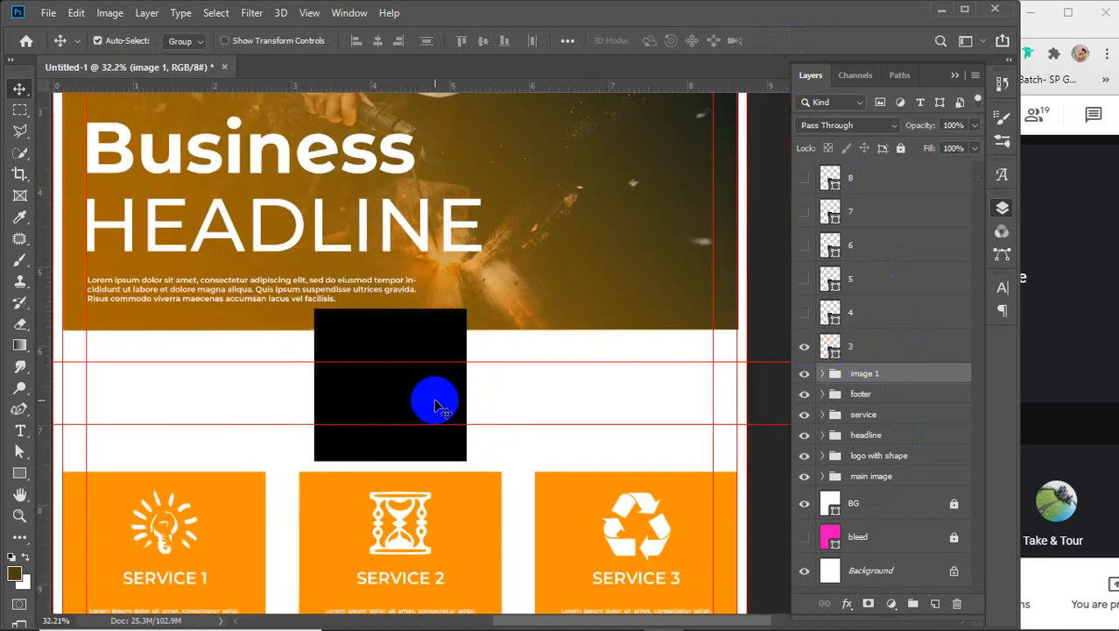
pyautogui.moveTo(387, 395); pyautogui.dragTo(517, 395)
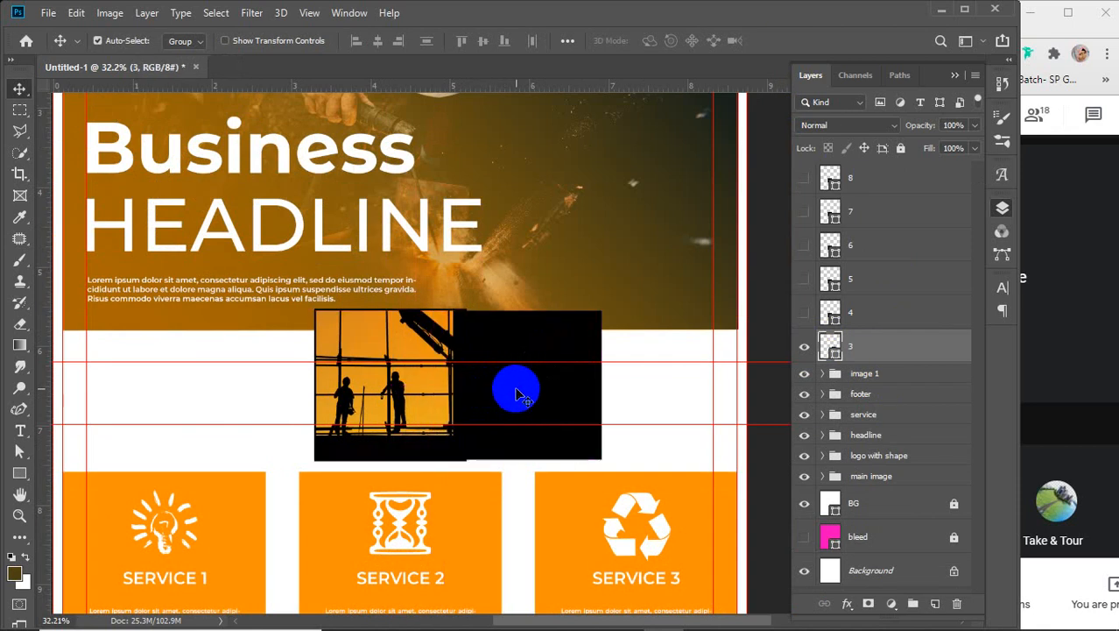
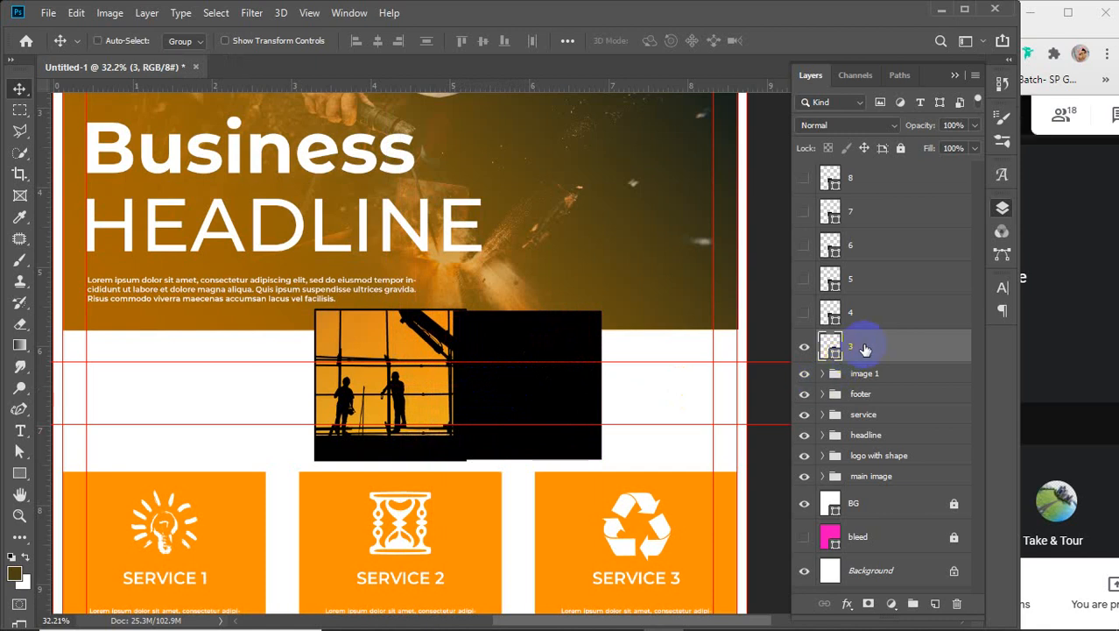
# - Scale square layer 3 down slightly about its centre and duplicate the layer
pyautogui.hotkey('ctrl', 't')
pyautogui.scroll(1, 586, 329)
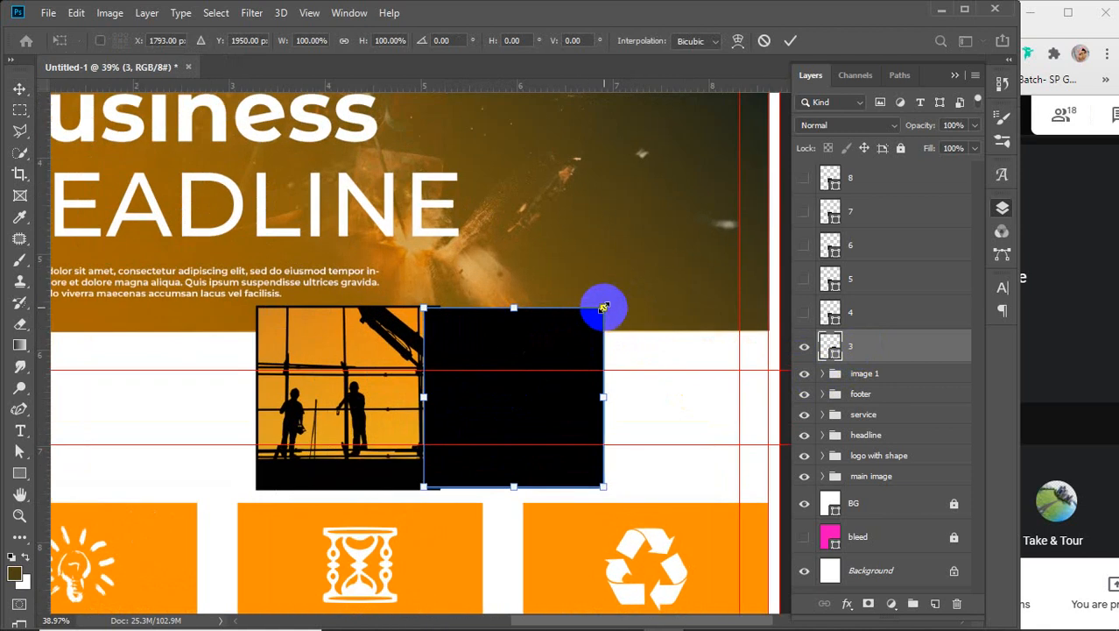
pyautogui.moveTo(603, 306); pyautogui.dragTo(599, 314)
pyautogui.click(790, 40)
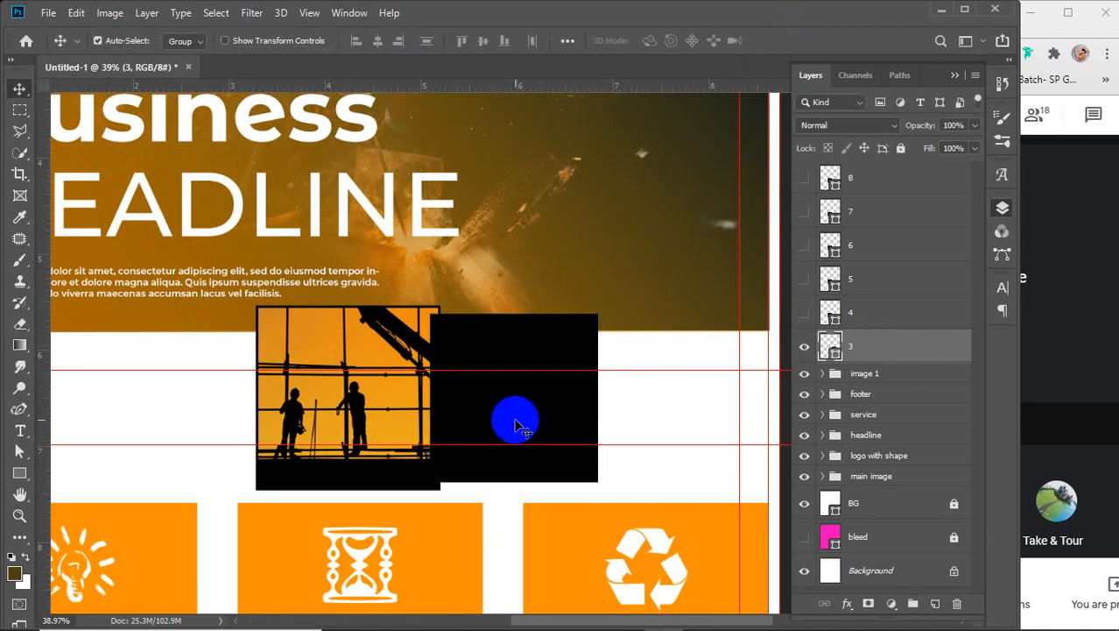
pyautogui.click(912, 338)
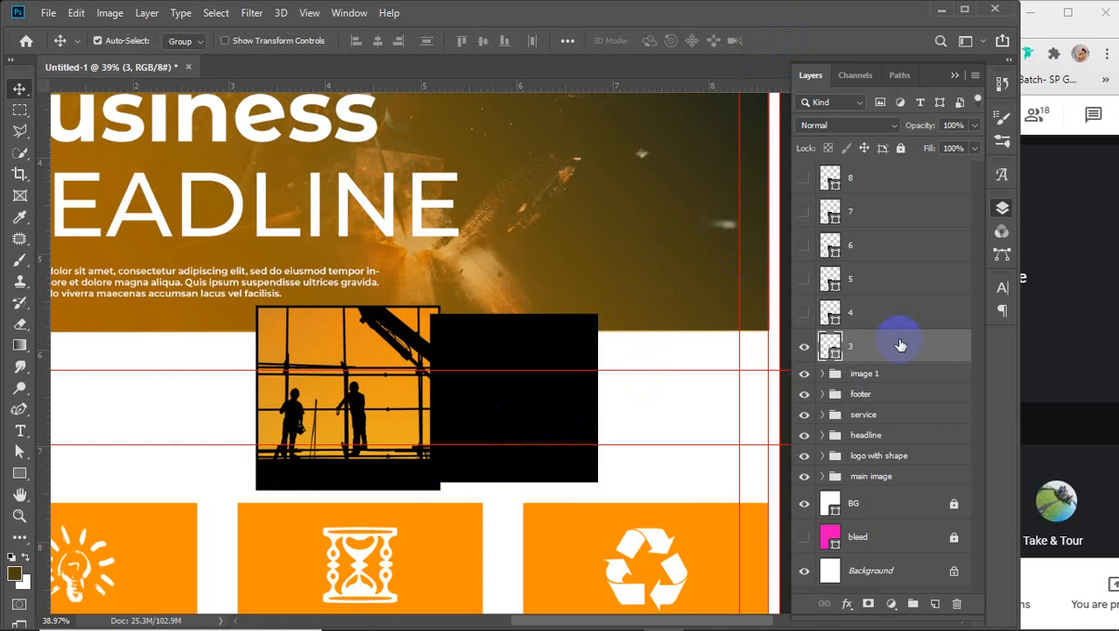
pyautogui.hotkey('ctrl', 'j')
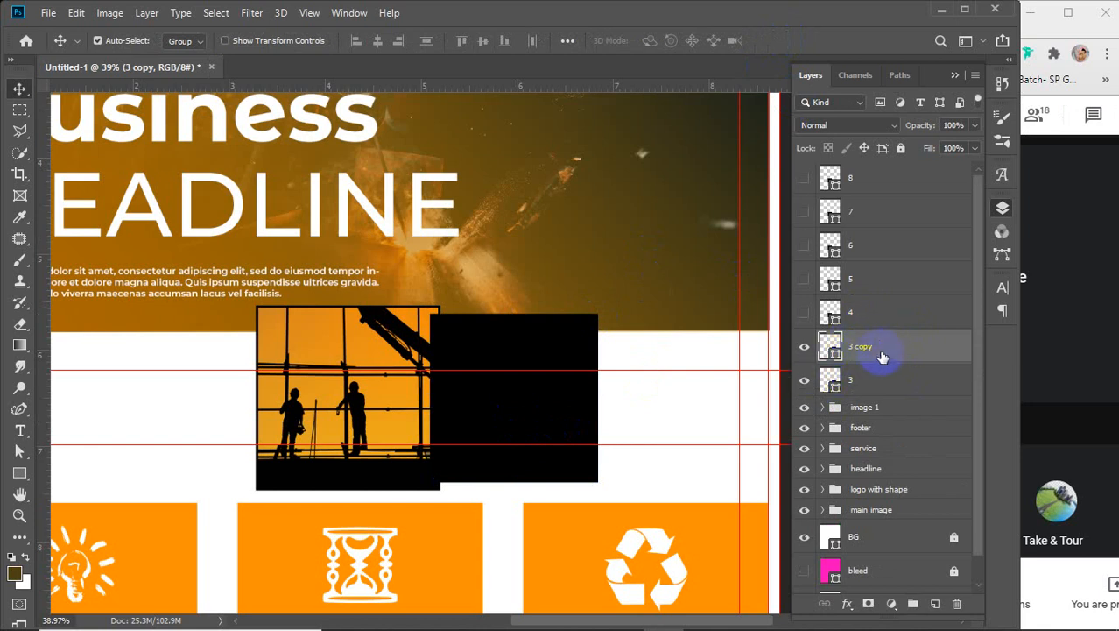
# - Switch to Chrome, close the open silhouette photo and browse the Unsplash construction results for a second flyer photo
pyautogui.moveTo(556, 626)
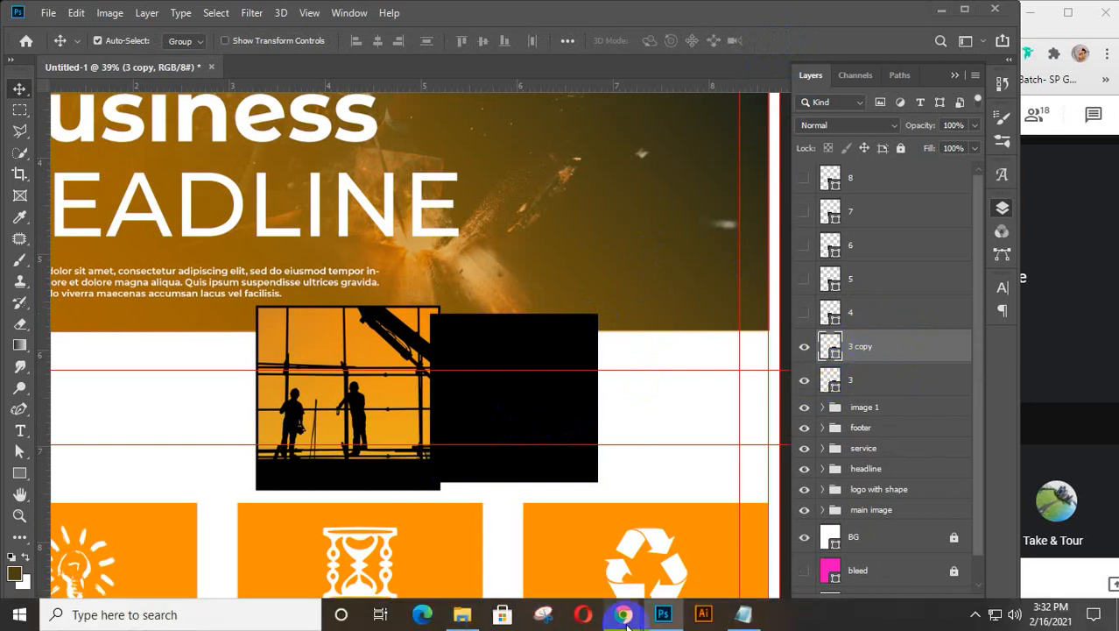
pyautogui.moveTo(623, 614)
pyautogui.click(753, 503)
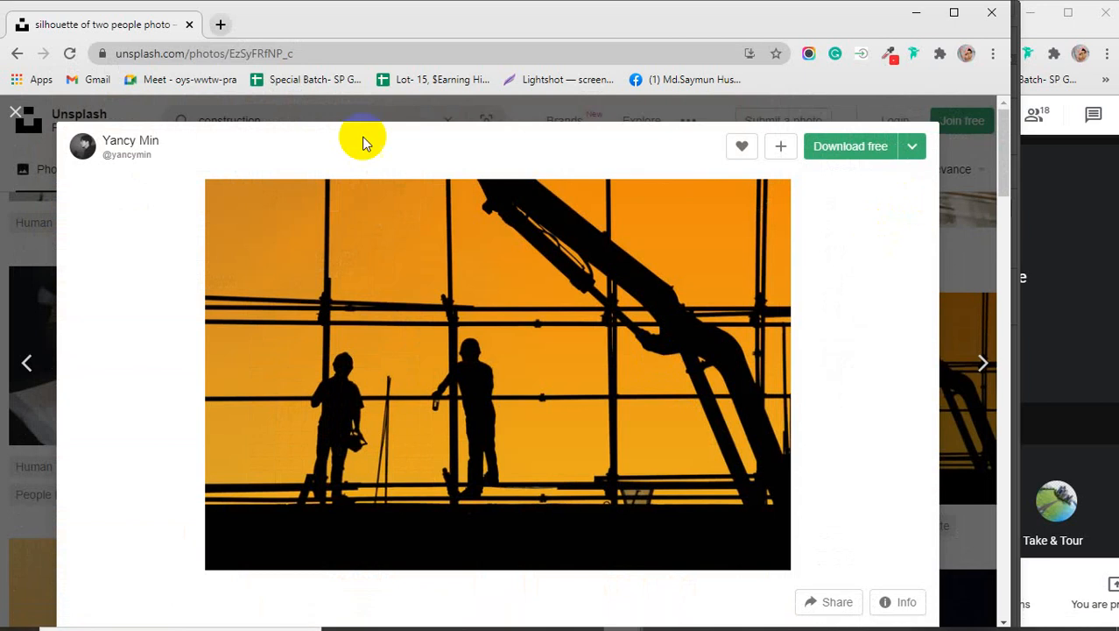
pyautogui.click(15, 112)
pyautogui.scroll(-3, 411, 275)
pyautogui.scroll(-2, 410, 274)
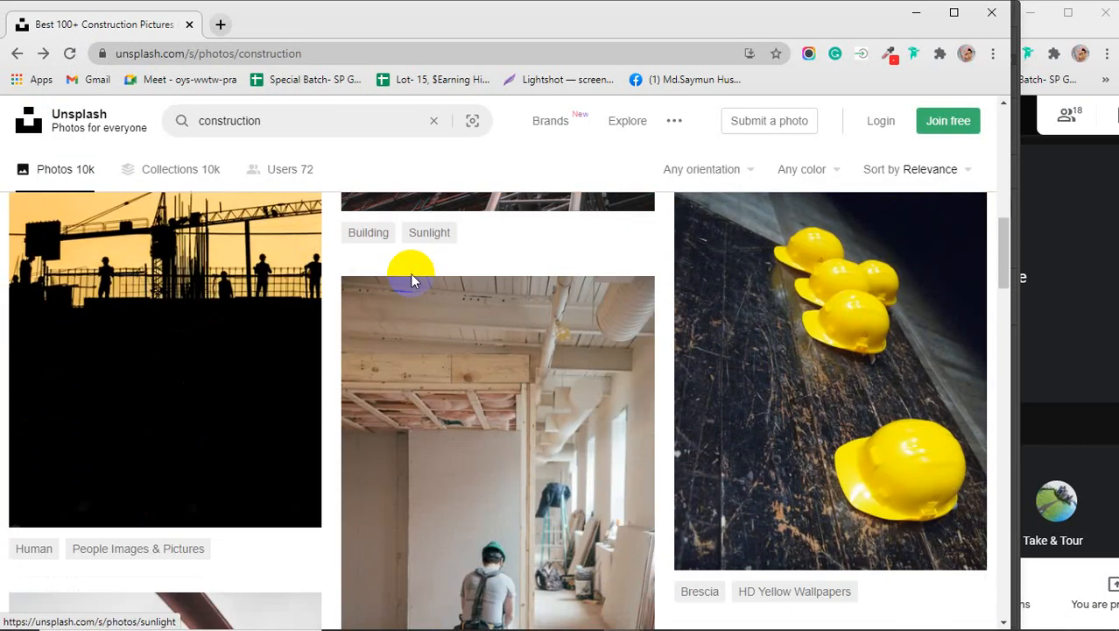
pyautogui.scroll(-4, 411, 274)
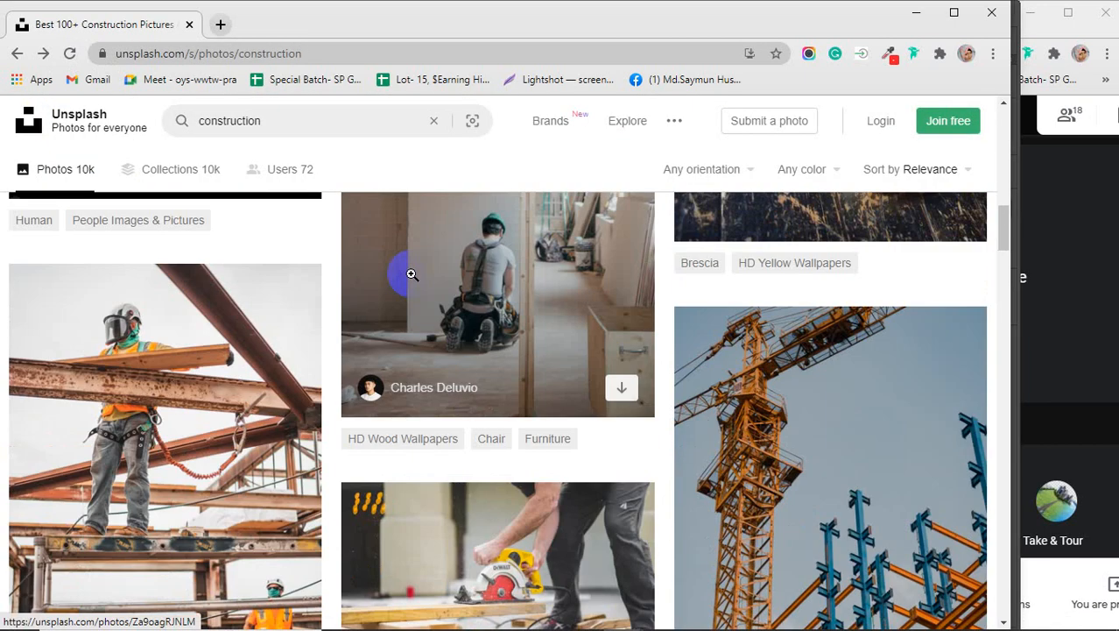
pyautogui.scroll(2, 411, 275)
pyautogui.scroll(-3, 411, 274)
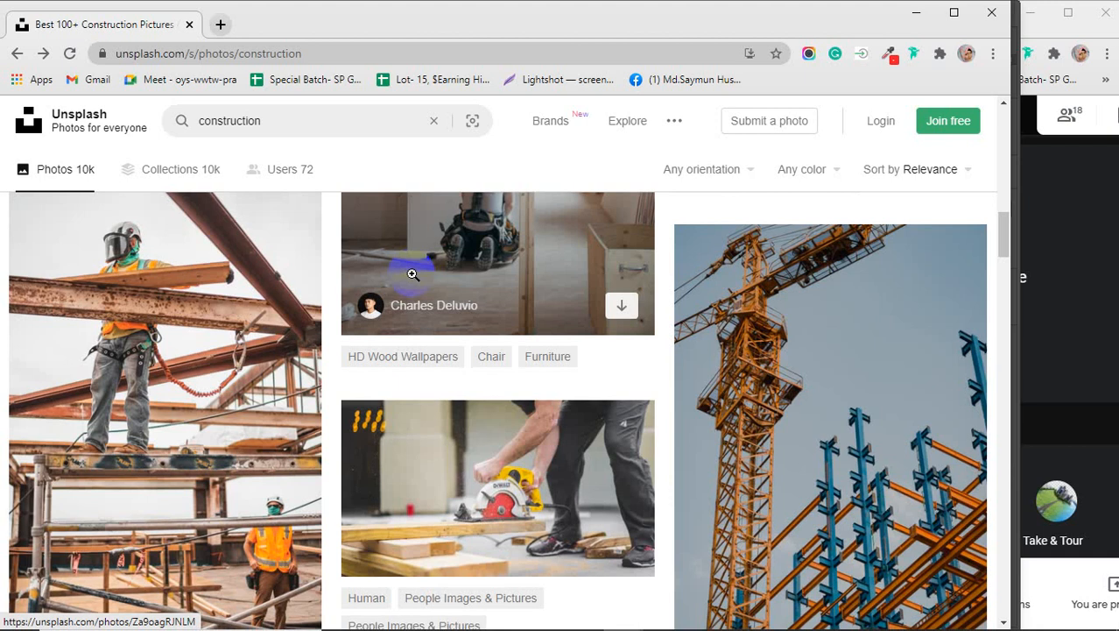
pyautogui.scroll(-2, 413, 274)
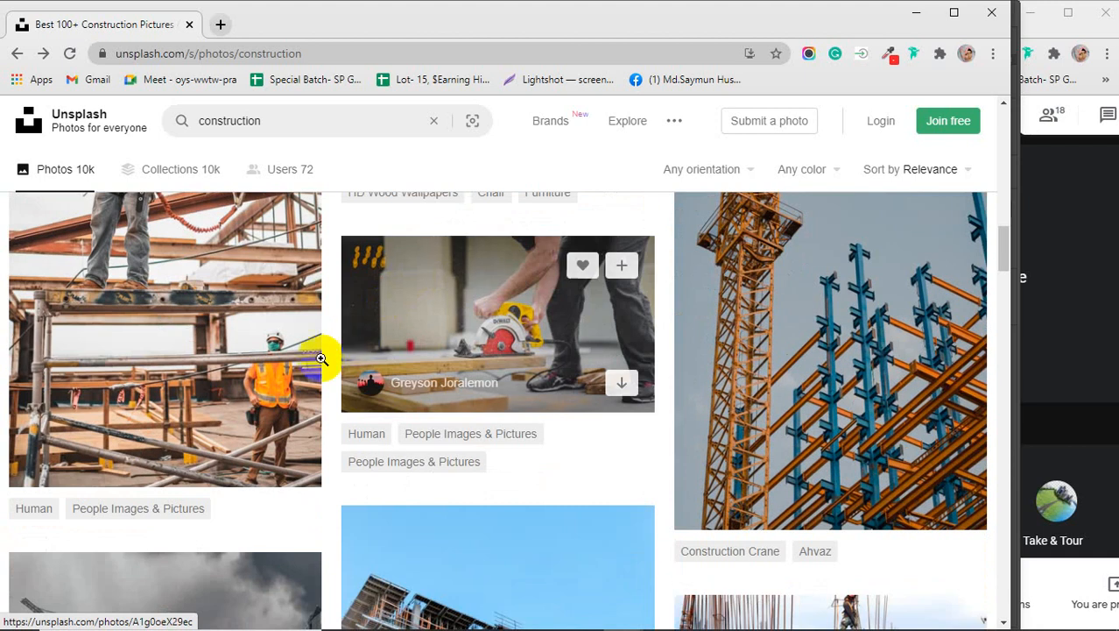
pyautogui.scroll(3, 230, 383)
pyautogui.scroll(-15, 230, 384)
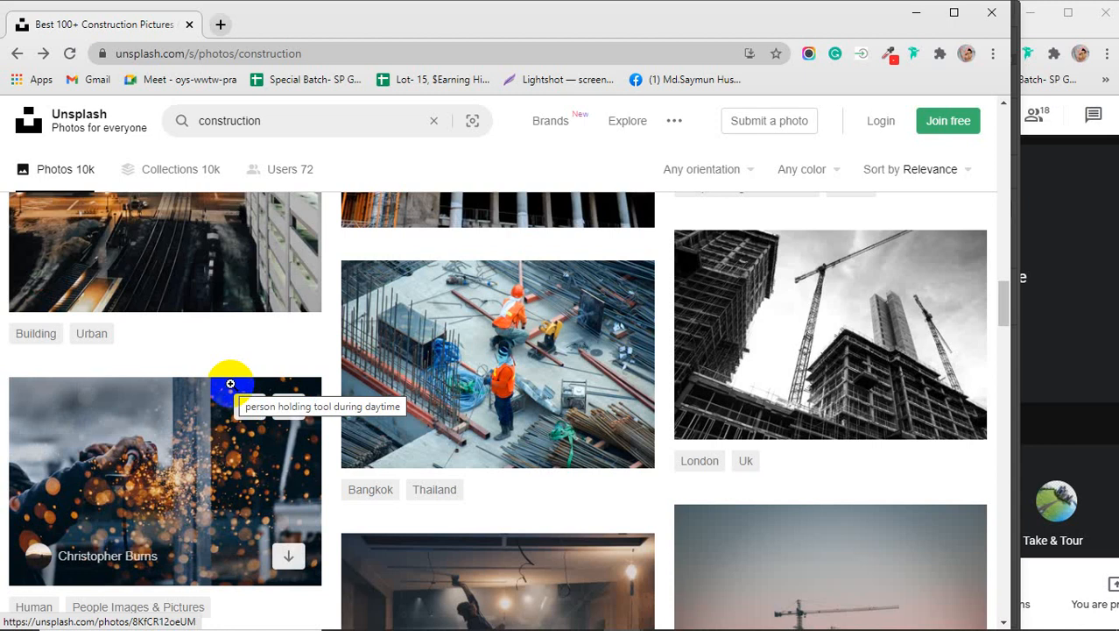
# - Copy the Unsplash photo of two workers in orange vests among steel rods and paste it into the Photoshop flyer
pyautogui.click(531, 364)
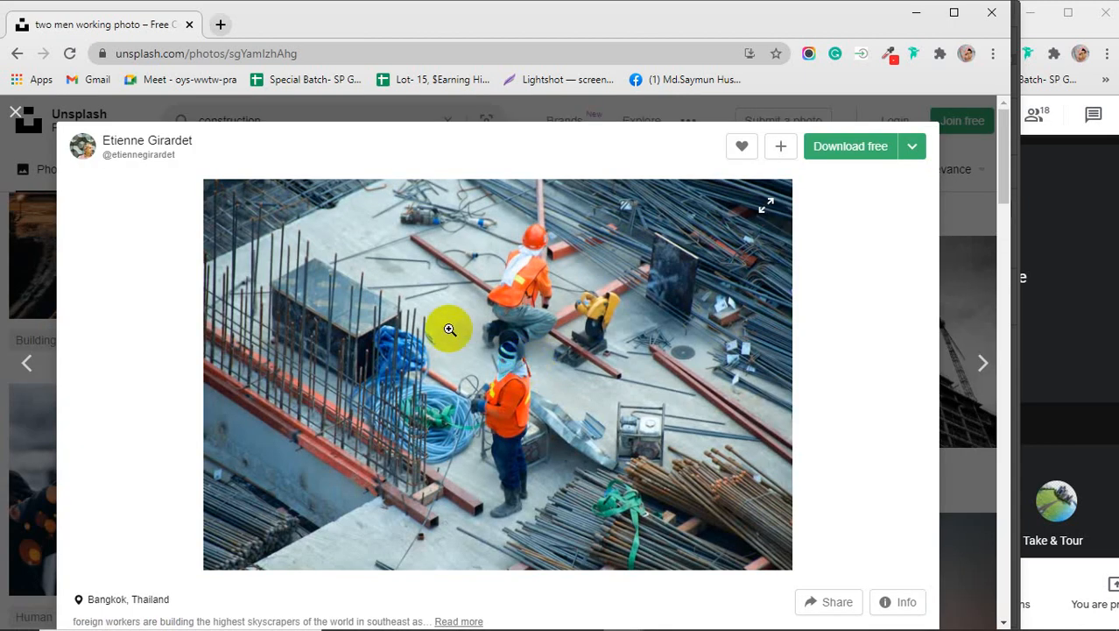
pyautogui.rightClick(431, 302)
pyautogui.click(473, 378)
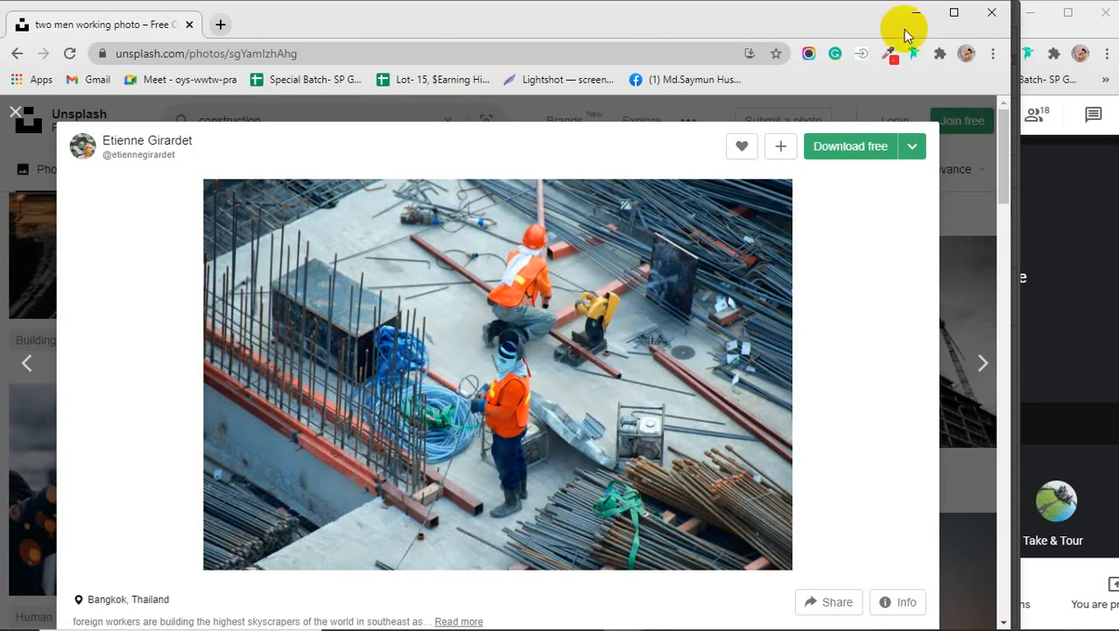
pyautogui.click(916, 13)
pyautogui.hotkey('ctrl', 'v')
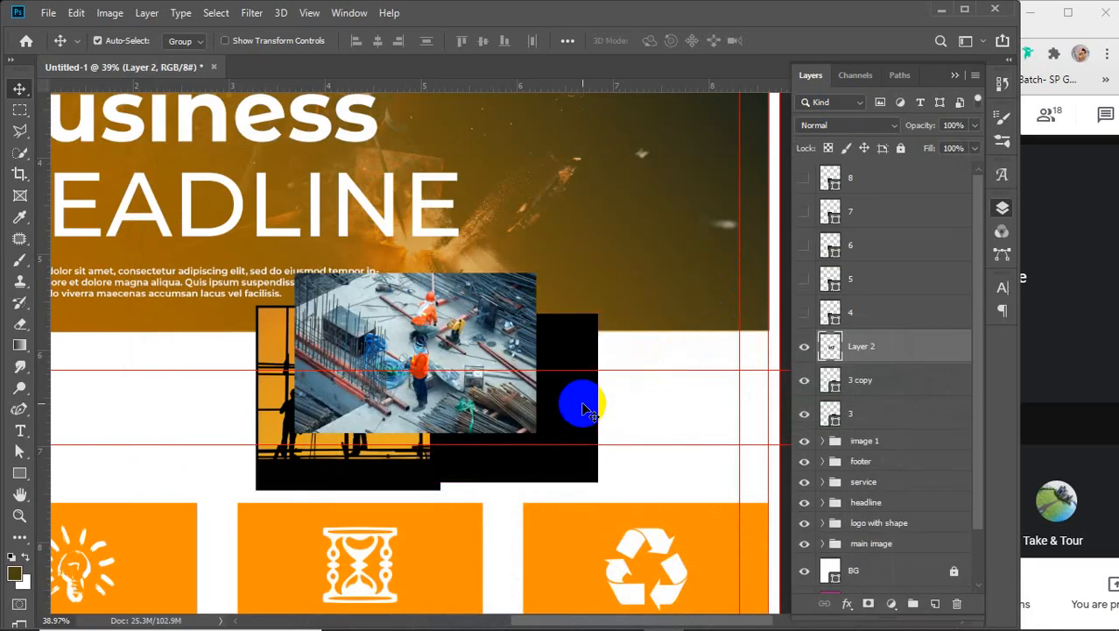
# - Place the pasted photo over the second black square, at 54% opacity, and scale it to 106.59%
pyautogui.moveTo(477, 324); pyautogui.dragTo(587, 356)
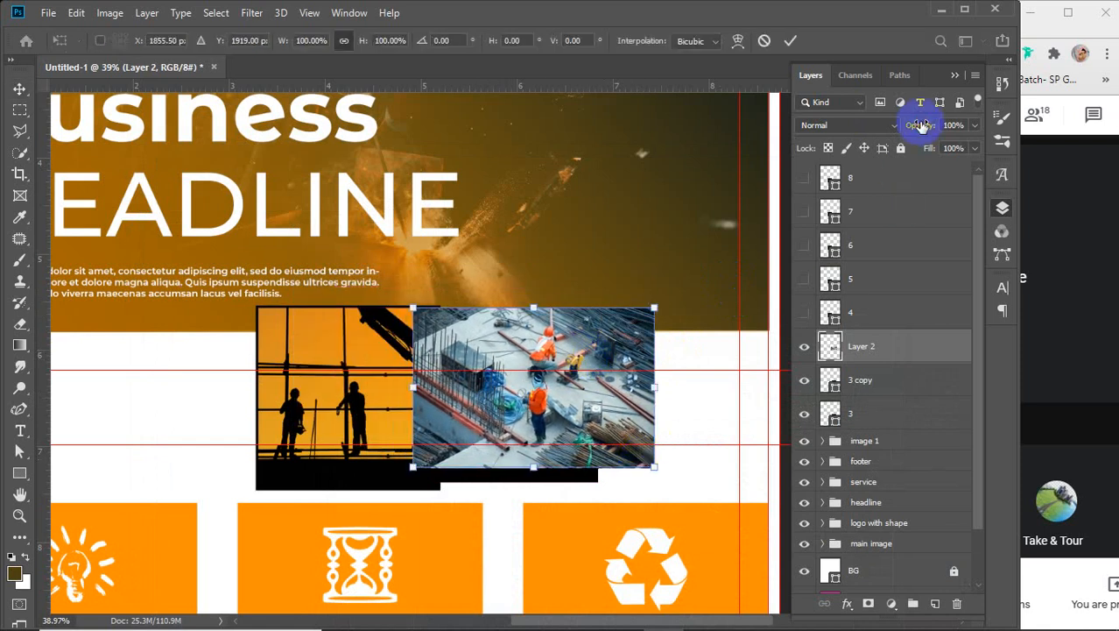
pyautogui.moveTo(920, 126); pyautogui.dragTo(880, 133)
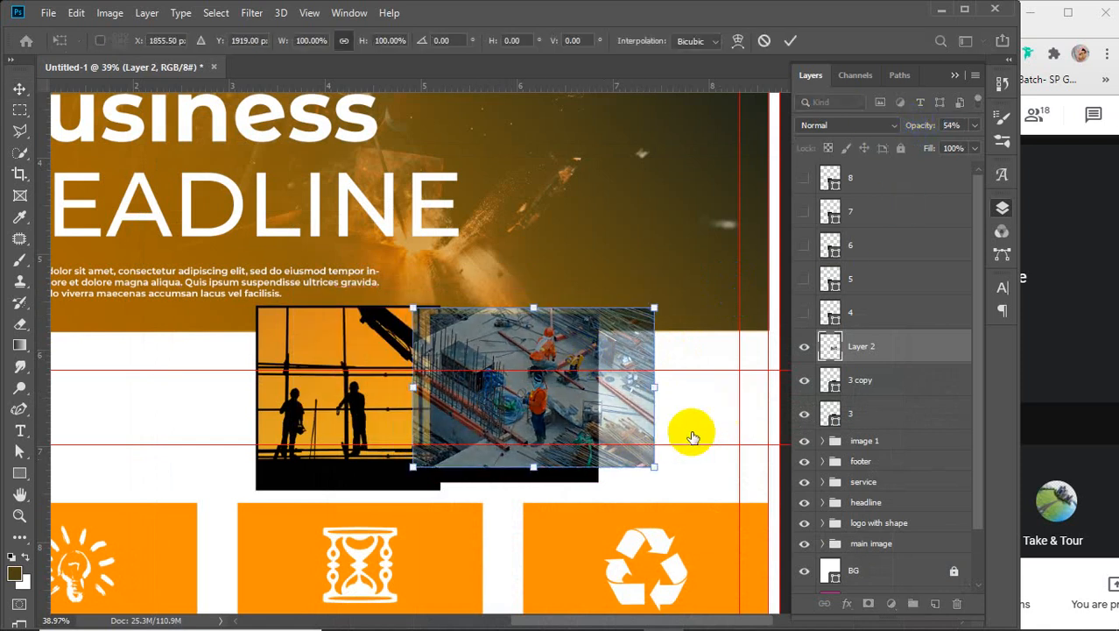
pyautogui.moveTo(654, 466)
pyautogui.mouseDown()
pyautogui.moveTo(667, 482)
pyautogui.moveTo(652, 452)
pyautogui.mouseUp()
# - Nudge the second photo left and slightly up to frame both workers inside the square, and restore its opacity to 100%
pyautogui.press('Left')
pyautogui.press('Left')
pyautogui.press('Left')
pyautogui.press('Left')
pyautogui.press('Left')
pyautogui.press('Left')
pyautogui.press('Left')
pyautogui.press('Left')
pyautogui.press('Left')
pyautogui.press('Left')
pyautogui.press('Left')
pyautogui.press('Left')
pyautogui.press('Left')
pyautogui.press('Left')
pyautogui.press('Left')
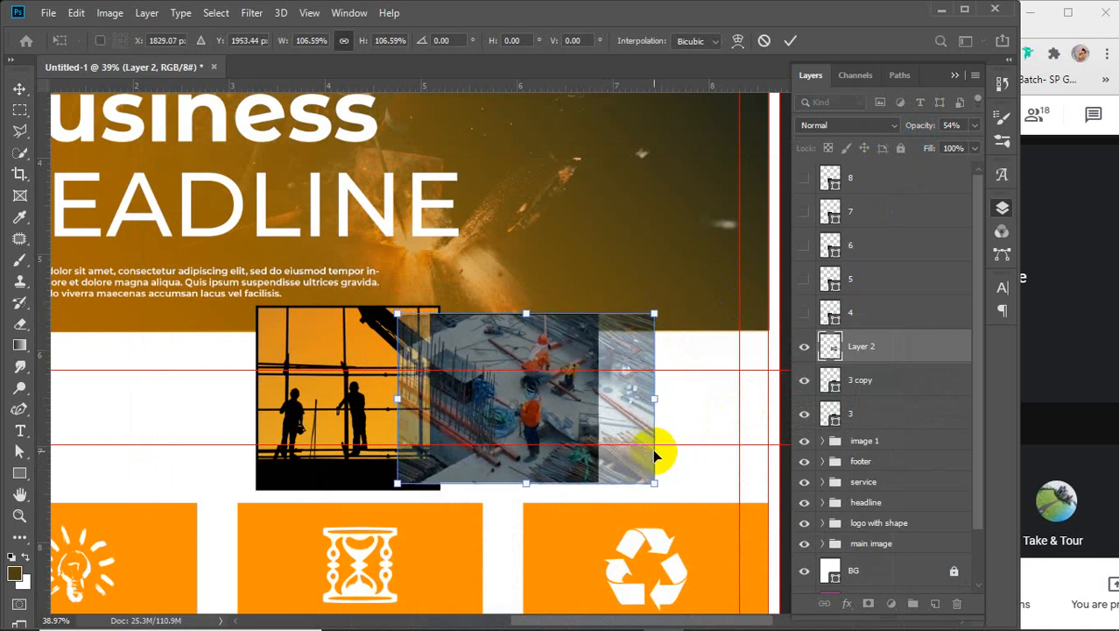
pyautogui.press('Up')
pyautogui.press('Left')
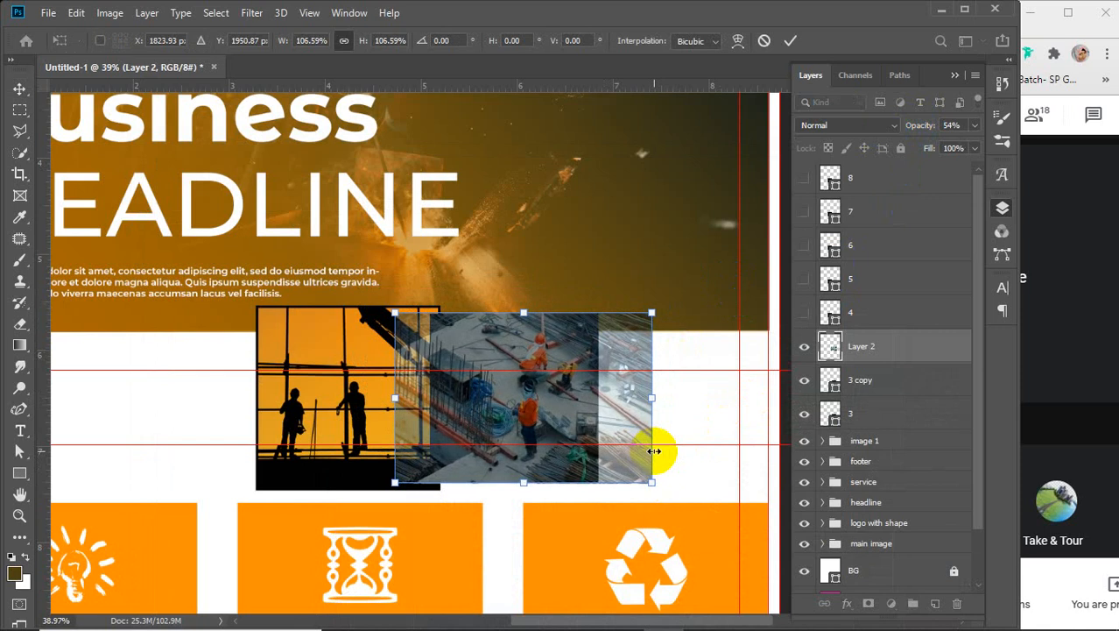
pyautogui.moveTo(920, 130); pyautogui.dragTo(1036, 114)
pyautogui.press('Return')
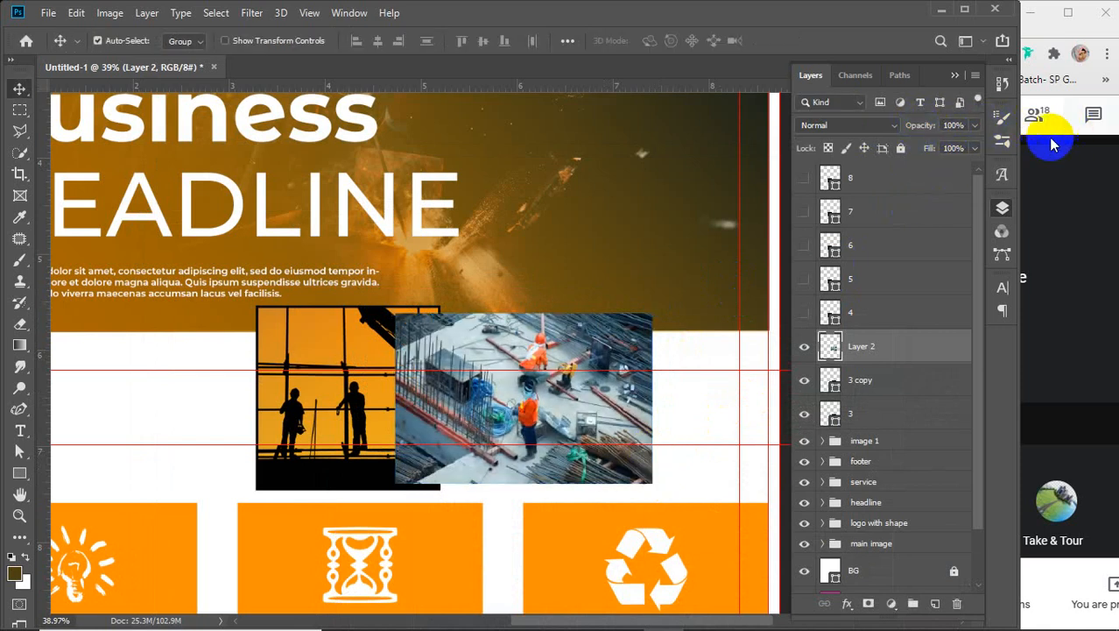
# - Clip the second photo to the duplicate of square layer 3 and merge the two into one layer
pyautogui.rightClick(895, 347)
pyautogui.click(751, 316)
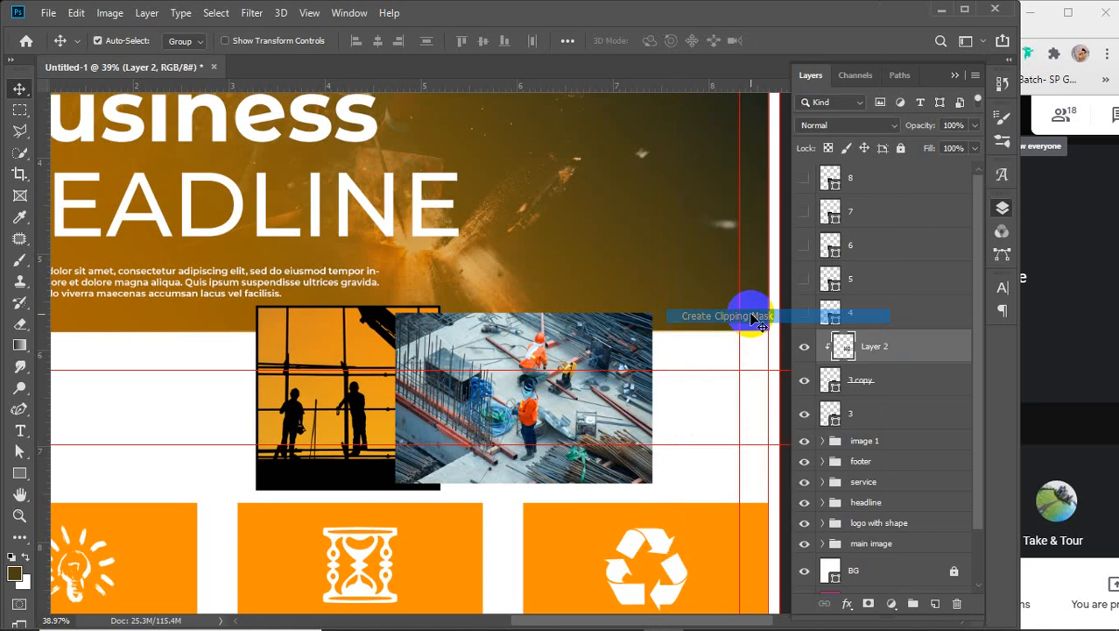
pyautogui.click(804, 388)
pyautogui.click(803, 388)
pyautogui.click(885, 409)
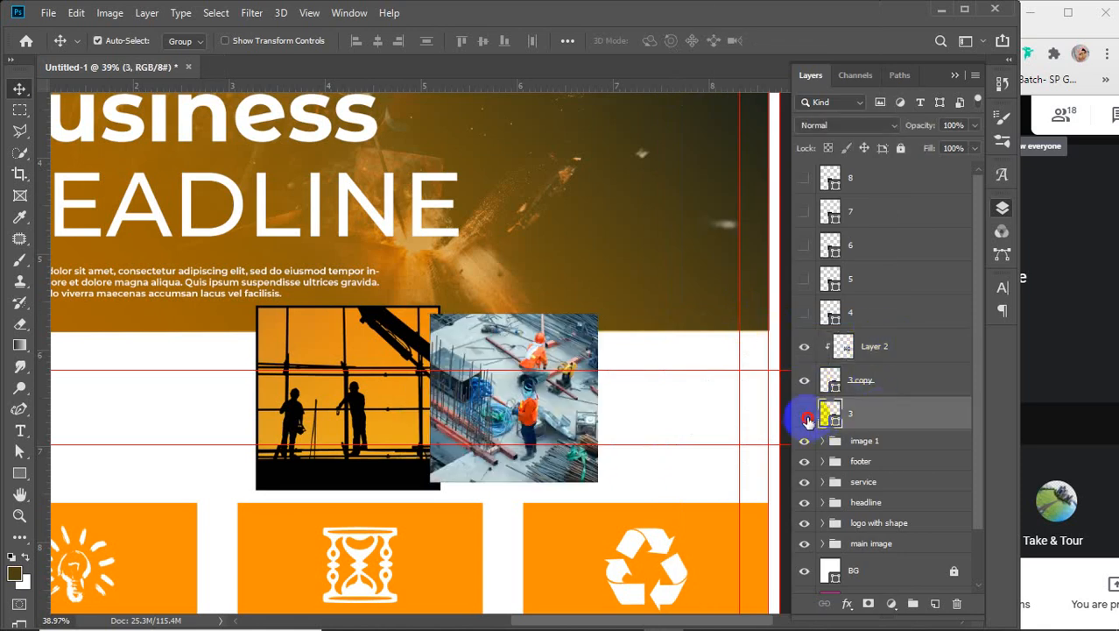
pyautogui.click(874, 350)
pyautogui.keyDown('shift'); pyautogui.click(886, 381); pyautogui.keyUp('shift')
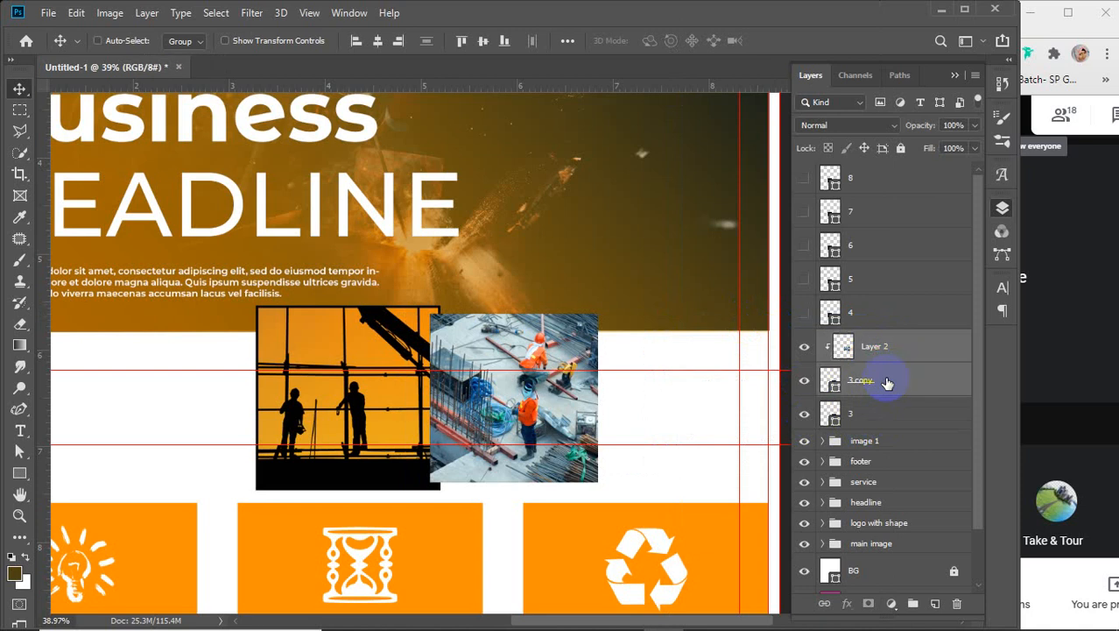
pyautogui.hotkey('ctrl', 'e')
# - Scale square layer 3 to 102.85% about its centre so it forms a thin black border around the second photo
pyautogui.click(884, 385)
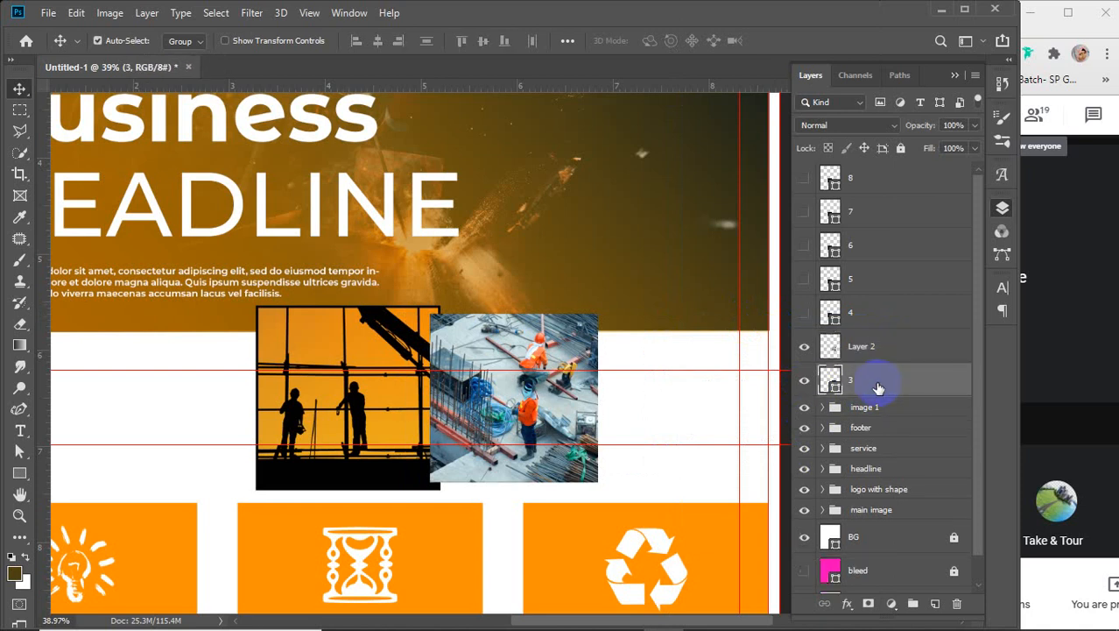
pyautogui.hotkey('ctrl', 't')
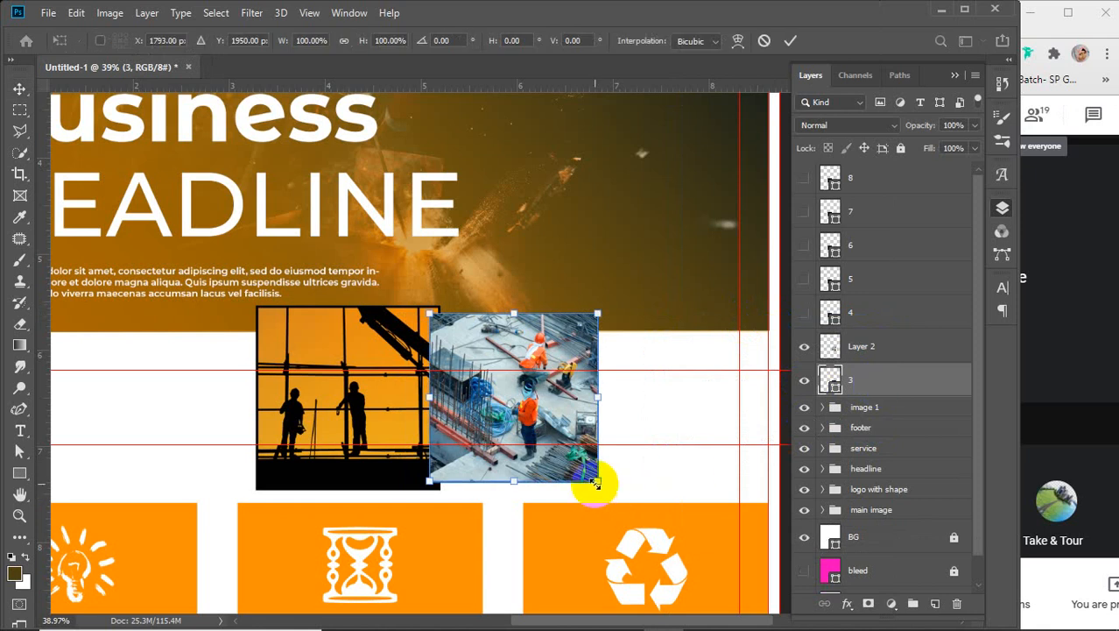
pyautogui.moveTo(594, 483); pyautogui.dragTo(594, 478)
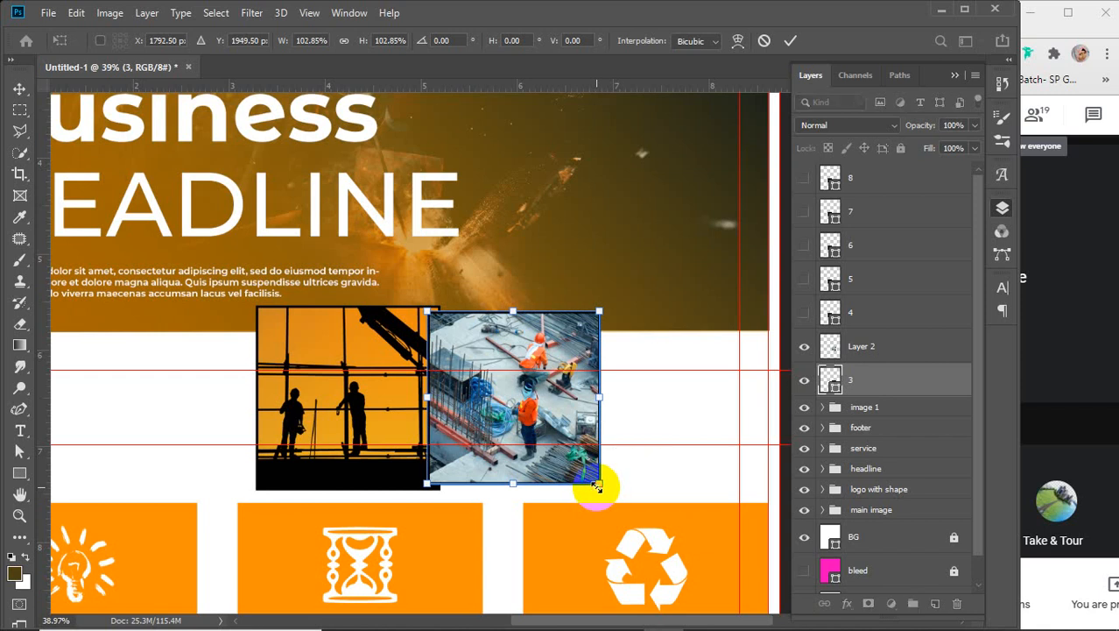
pyautogui.click(789, 40)
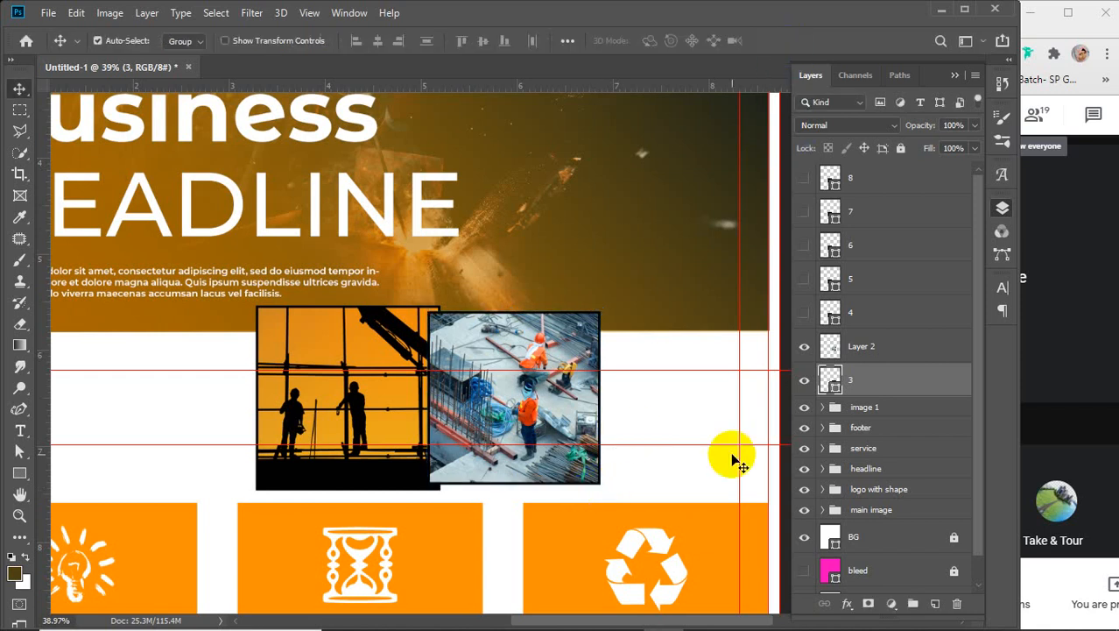
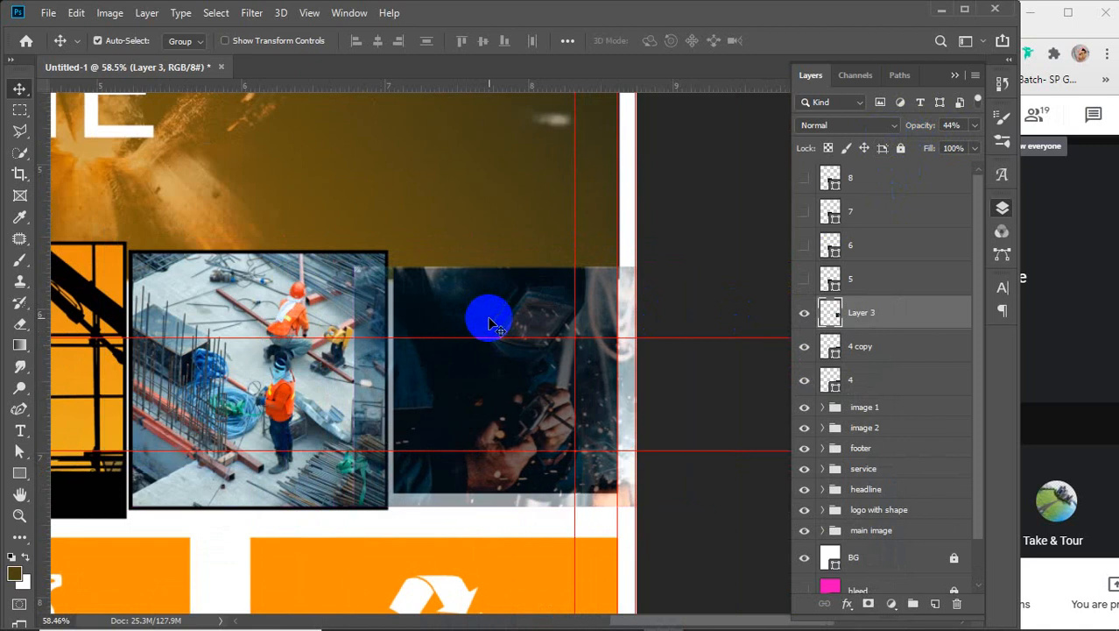
# - Scale the welder photo to 95.11% and shift it left over the third square, restoring its opacity to 100%
pyautogui.hotkey('ctrl', 't')
pyautogui.moveTo(712, 506)
pyautogui.mouseDown()
pyautogui.moveTo(687, 487)
pyautogui.moveTo(697, 494)
pyautogui.mouseUp()
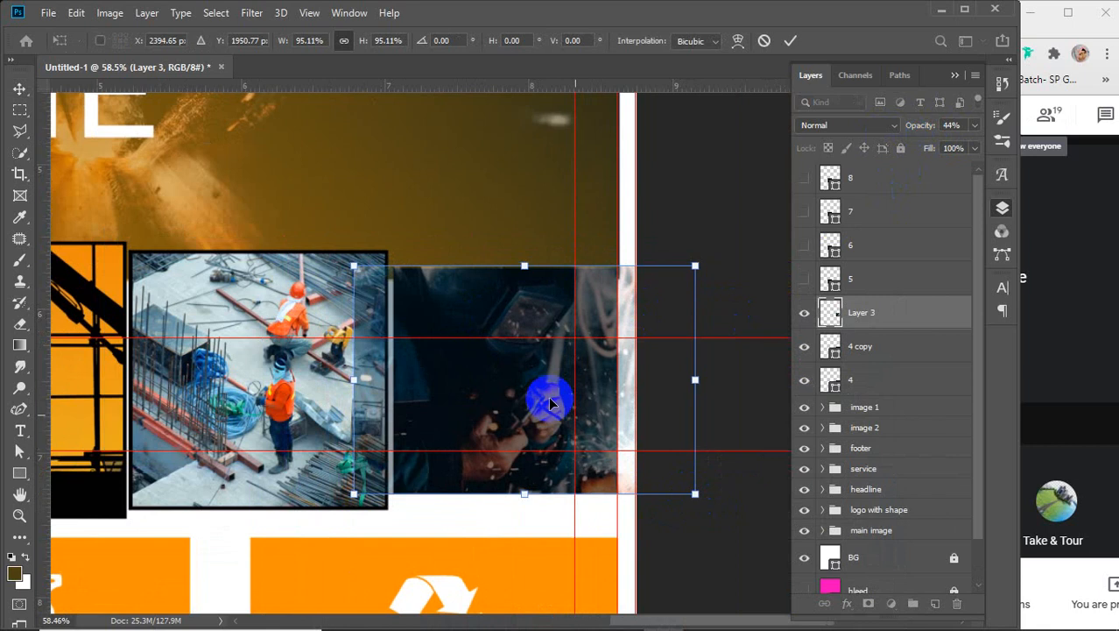
pyautogui.moveTo(506, 363); pyautogui.dragTo(480, 364)
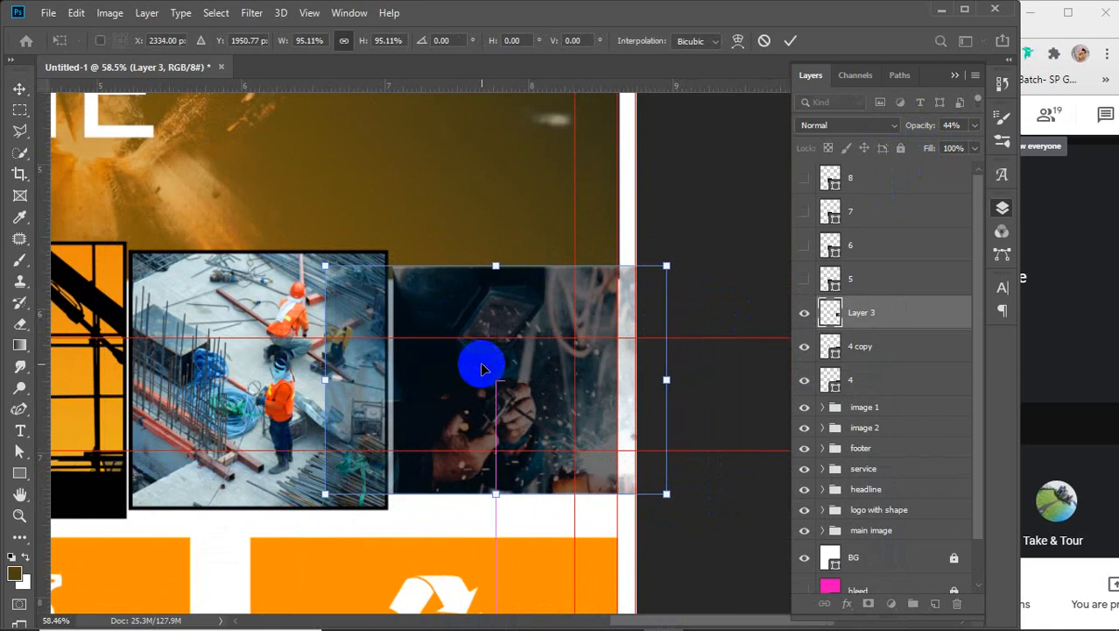
pyautogui.click(790, 40)
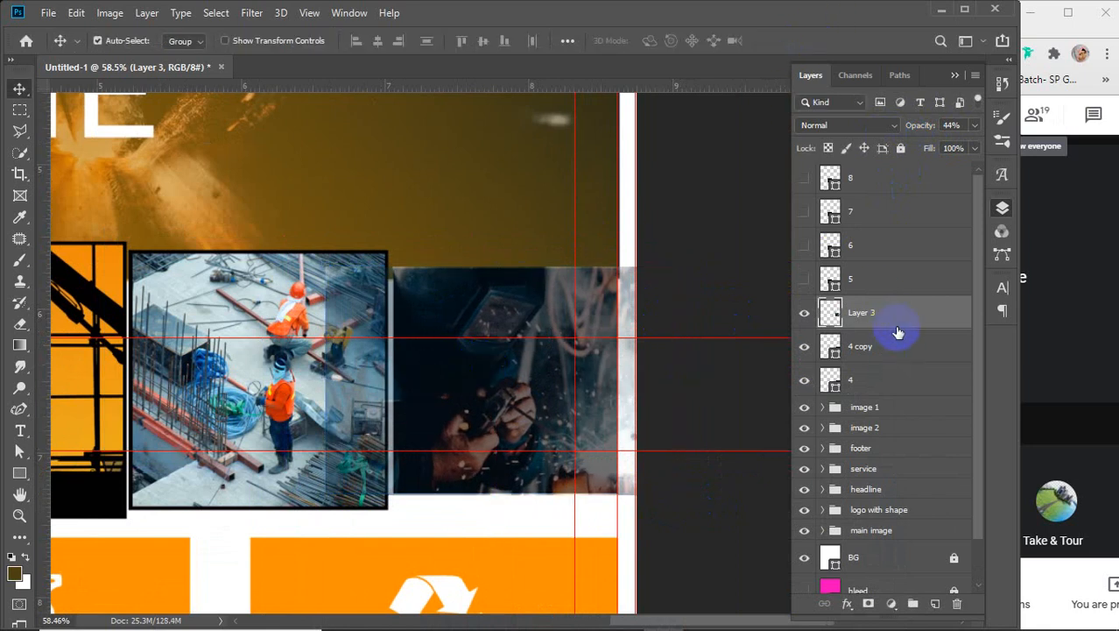
pyautogui.moveTo(916, 127); pyautogui.dragTo(1048, 125)
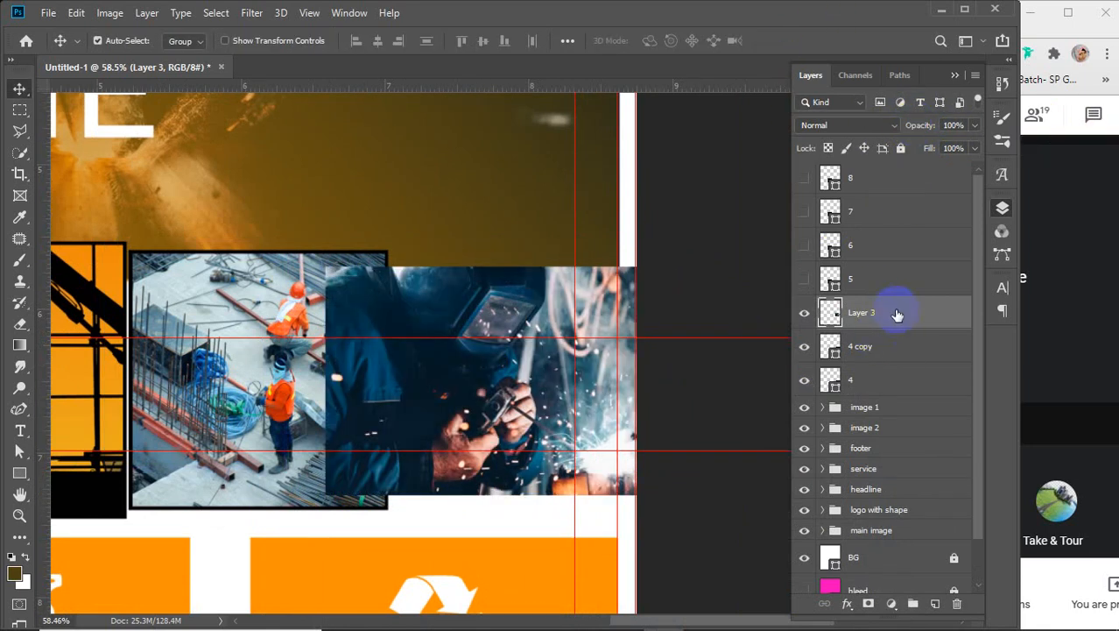
# - Clip the welder photo to the duplicate of square layer 4 and merge the two into one layer
pyautogui.rightClick(897, 317)
pyautogui.click(744, 317)
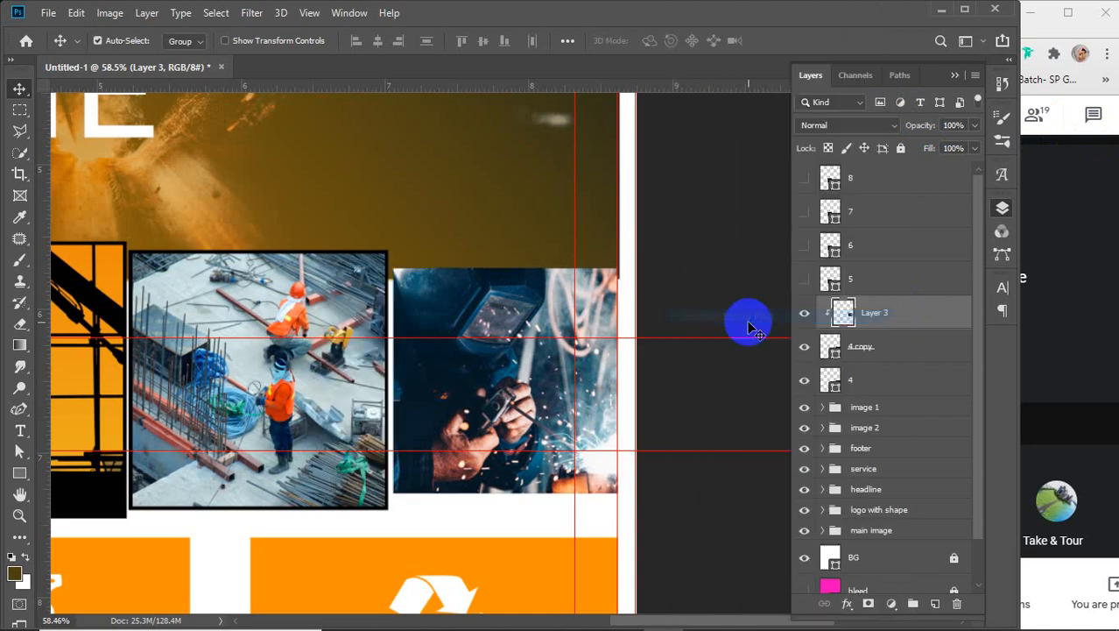
pyautogui.keyDown('shift'); pyautogui.click(907, 350); pyautogui.keyUp('shift')
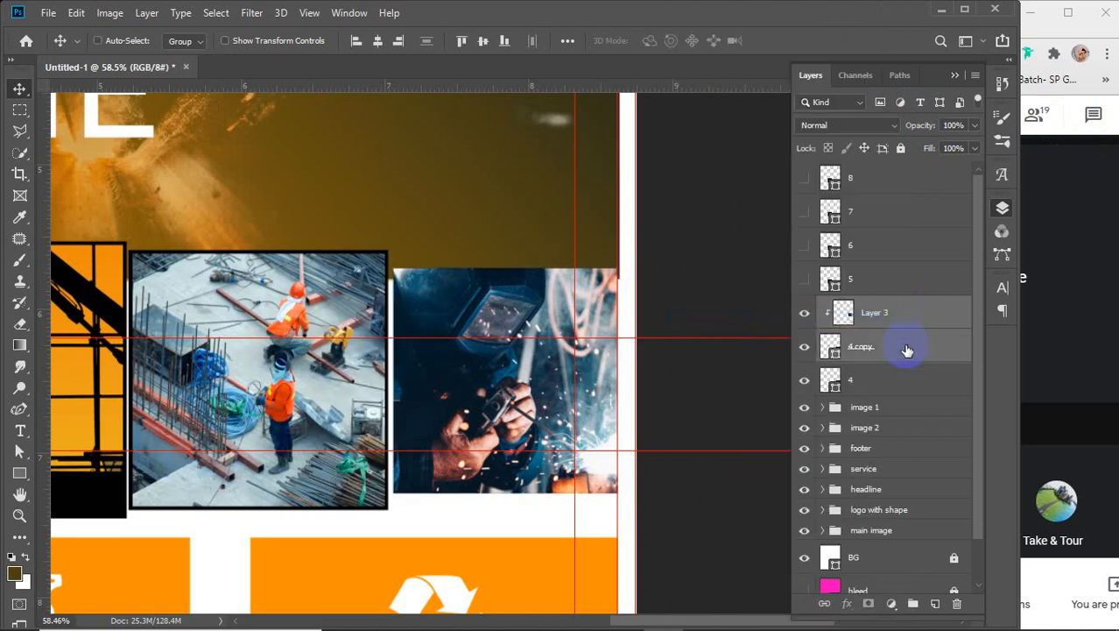
pyautogui.hotkey('ctrl', 'e')
# - Scale square layer 4 to 102.99% about its centre so it forms a thin black border around the welder photo
pyautogui.click(858, 352)
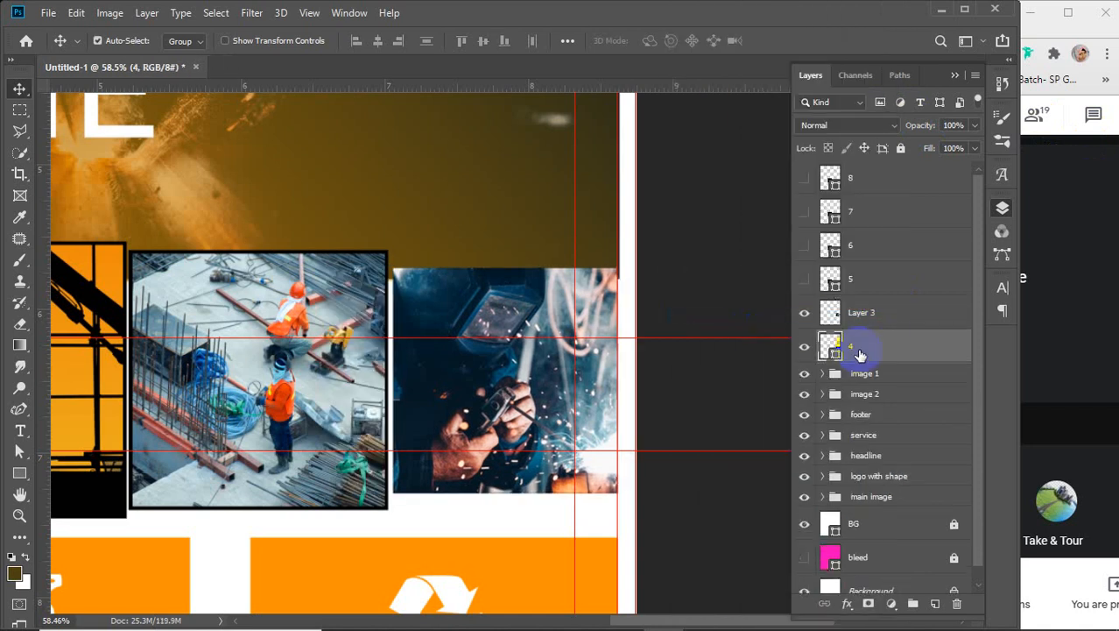
pyautogui.hotkey('ctrl', 't')
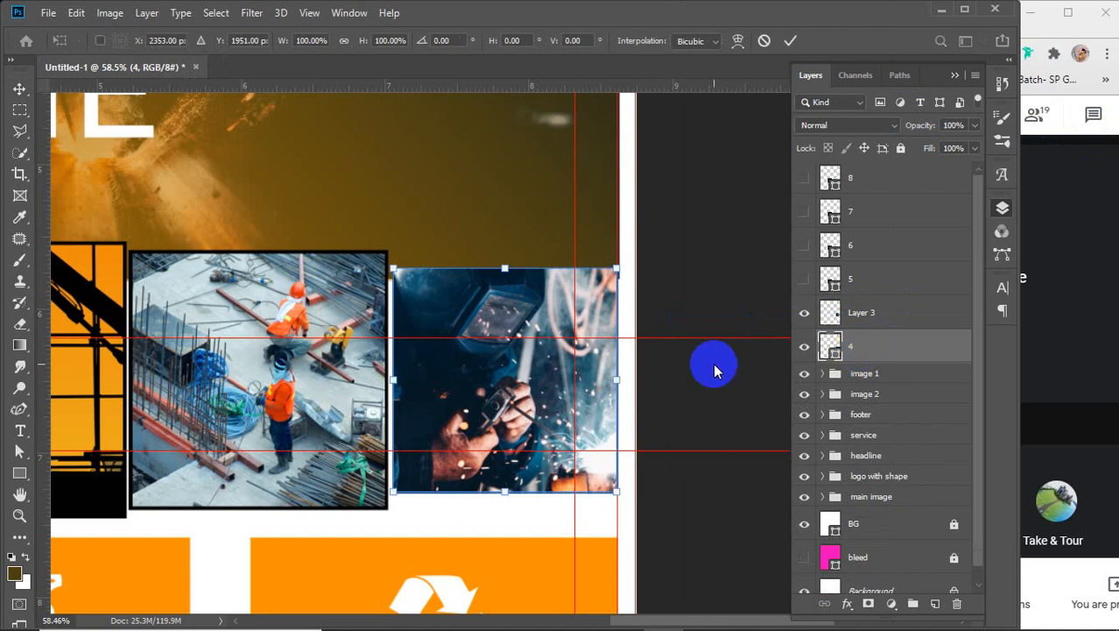
pyautogui.scroll(3, 529, 382)
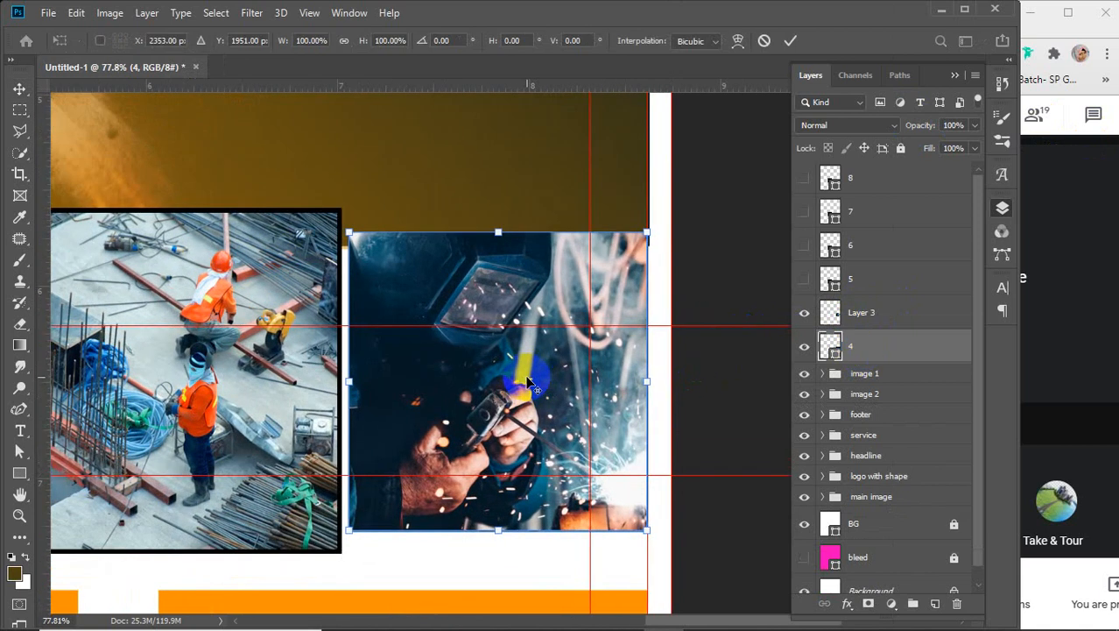
pyautogui.scroll(2, 529, 382)
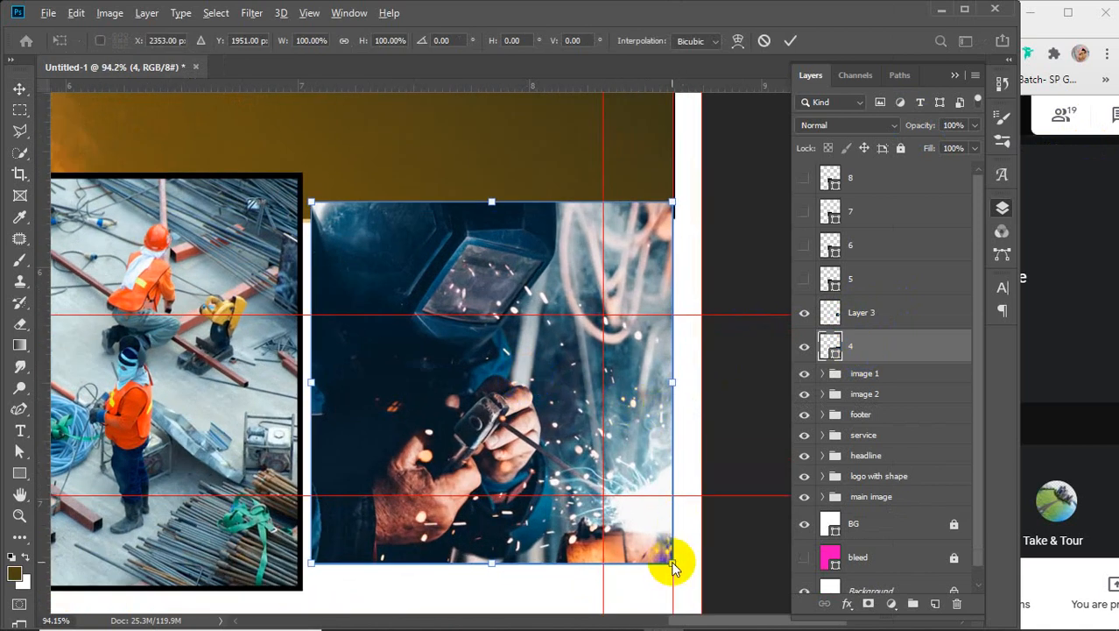
pyautogui.moveTo(670, 561); pyautogui.dragTo(678, 566)
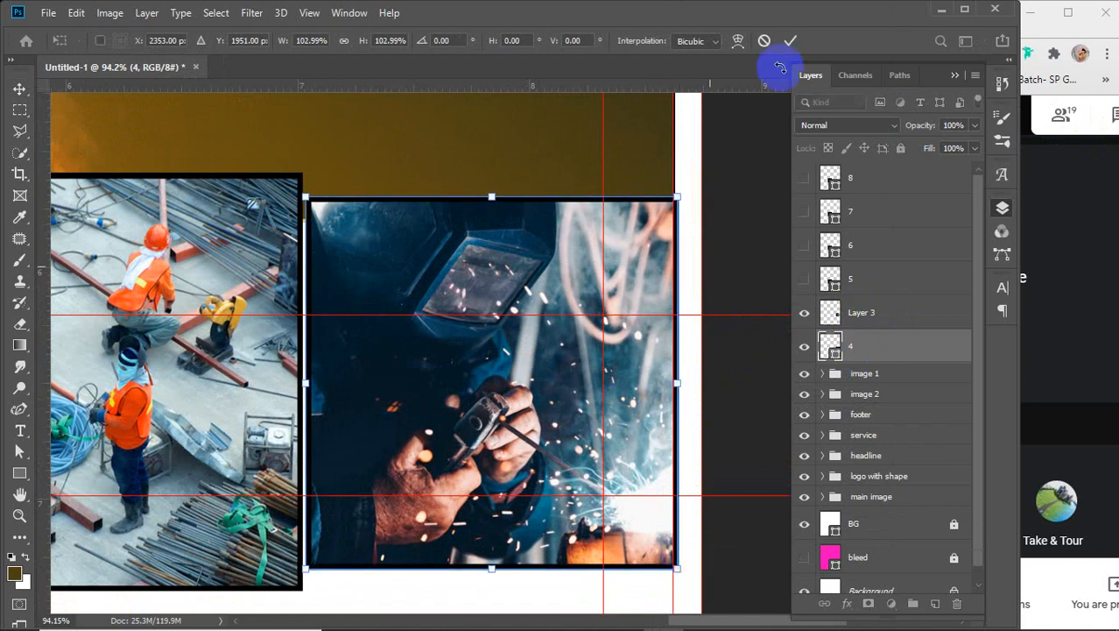
pyautogui.click(792, 40)
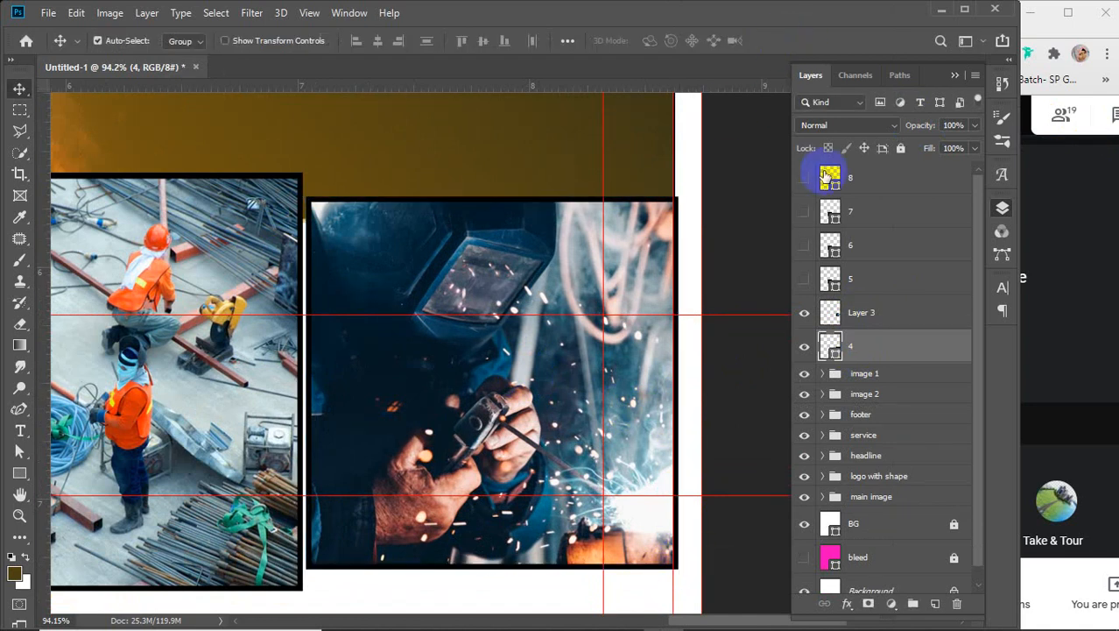
# - Group the merged welder photo with square layer 4 as "image 3" and place the group below image 2
pyautogui.keyDown('ctrl'); pyautogui.click(889, 323); pyautogui.keyUp('ctrl')
pyautogui.hotkey('ctrl', 'g')
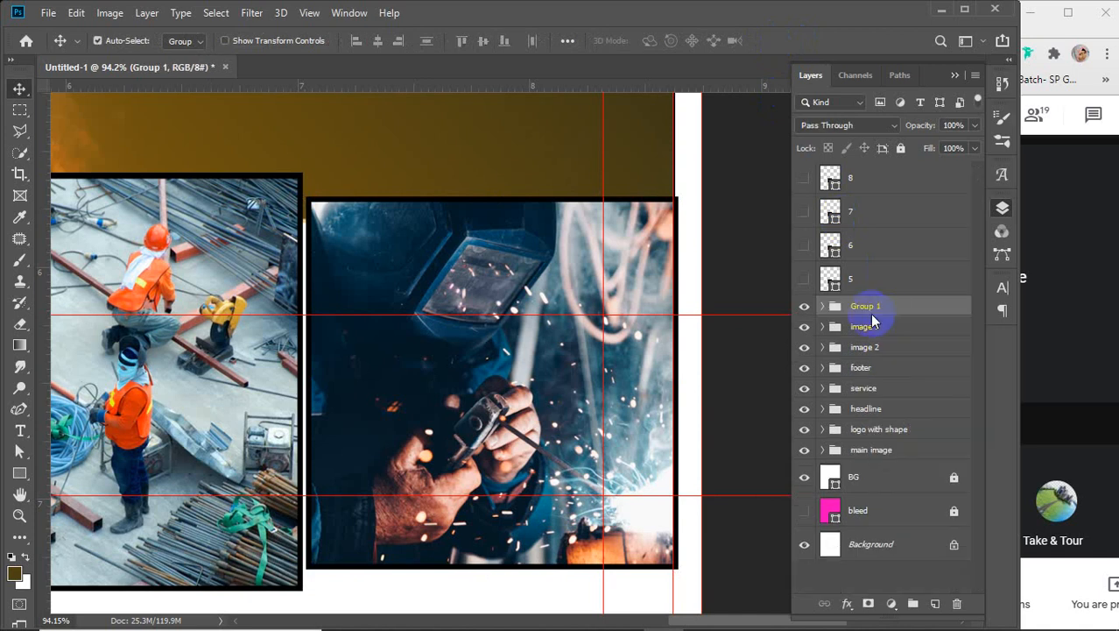
pyautogui.doubleClick(863, 306)
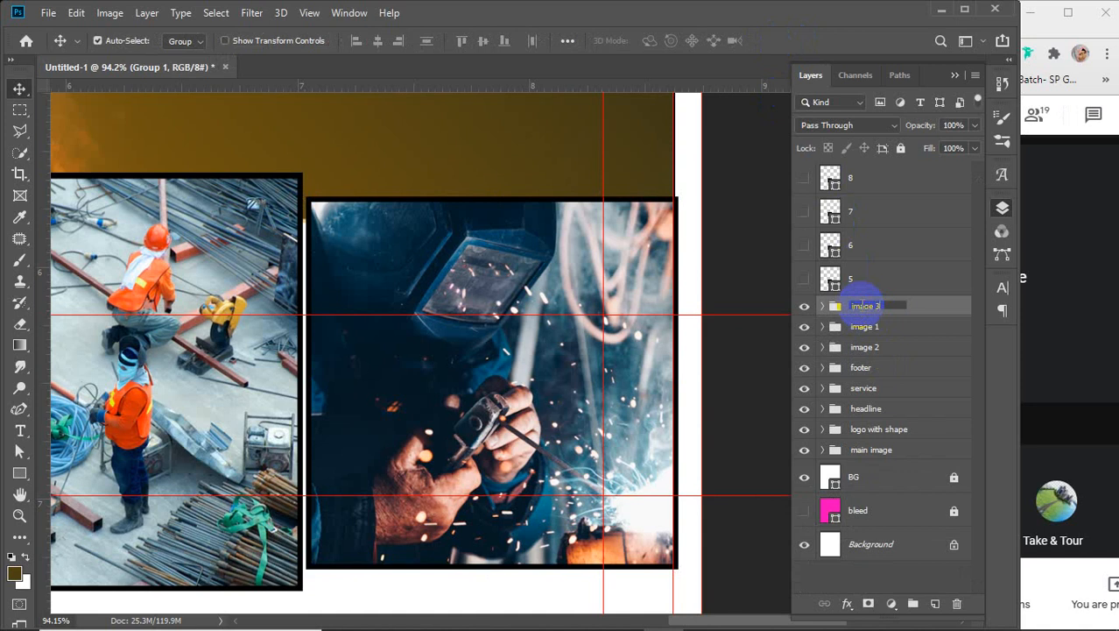
pyautogui.press('Return')
pyautogui.moveTo(862, 308); pyautogui.dragTo(882, 367)
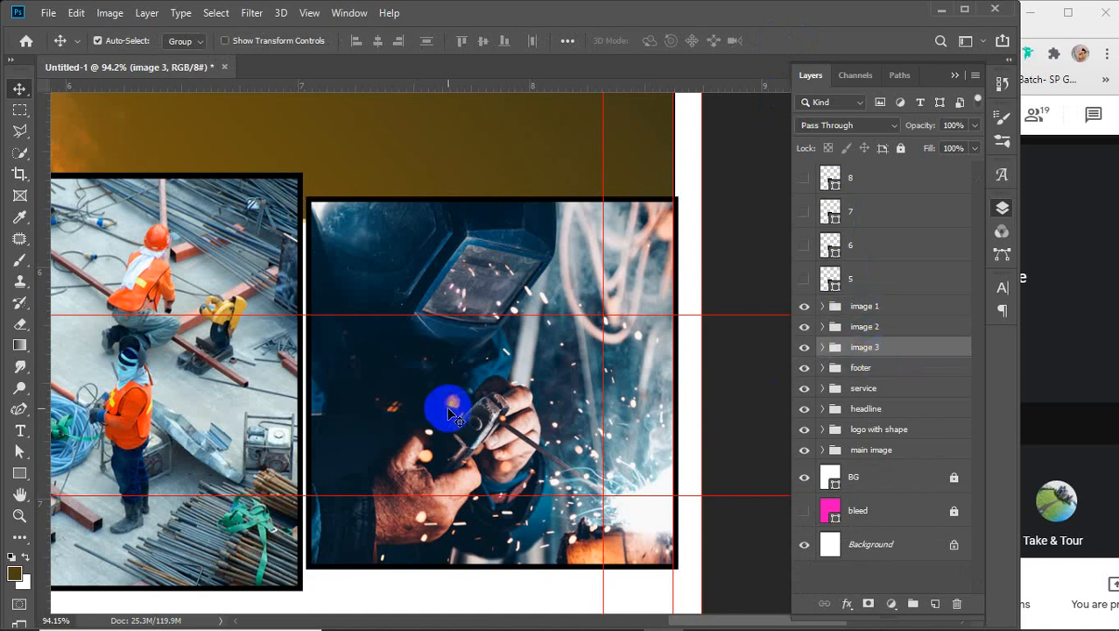
# - Duplicate the image 2 and image 3 groups to the left of the centre photo, mirroring the right side of the row
pyautogui.scroll(-5, 449, 408)
pyautogui.scroll(-5, 449, 412)
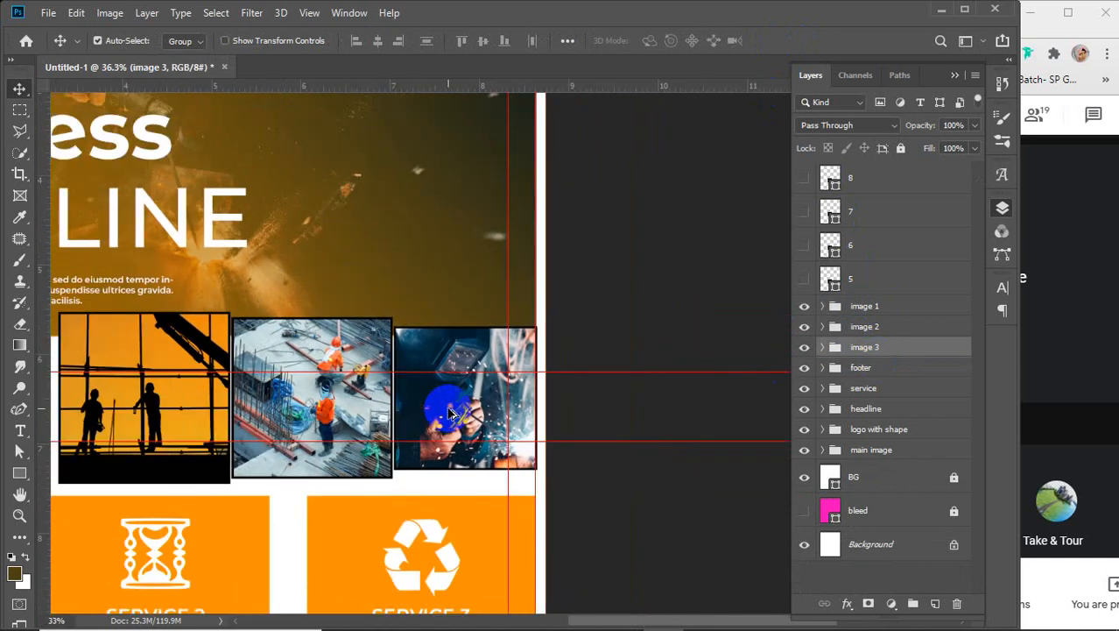
pyautogui.moveTo(249, 399); pyautogui.dragTo(406, 393)
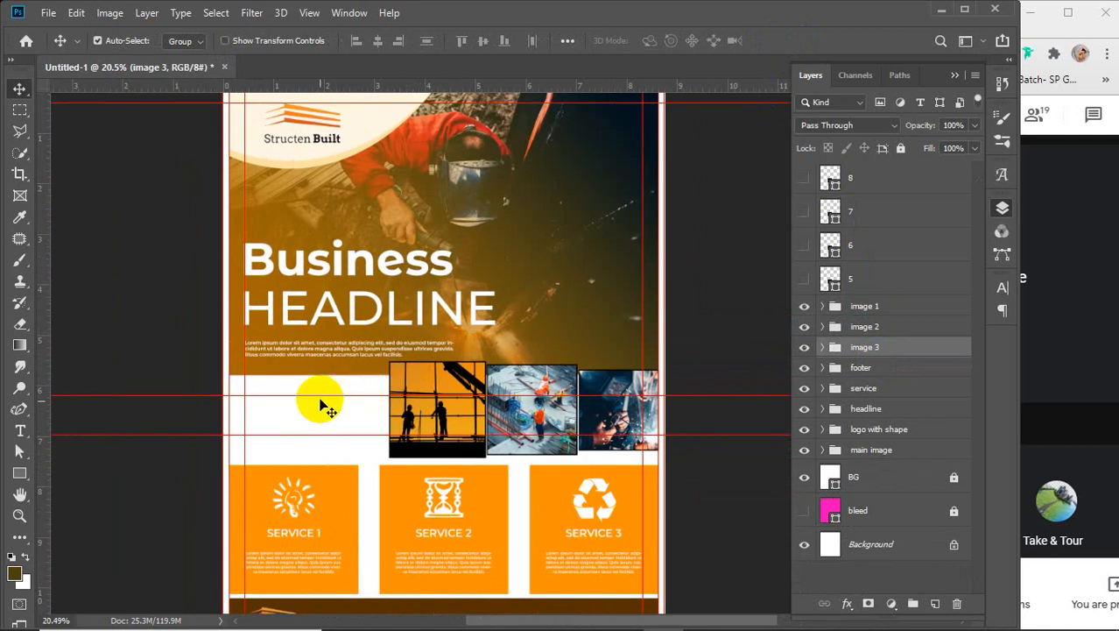
pyautogui.click(563, 429)
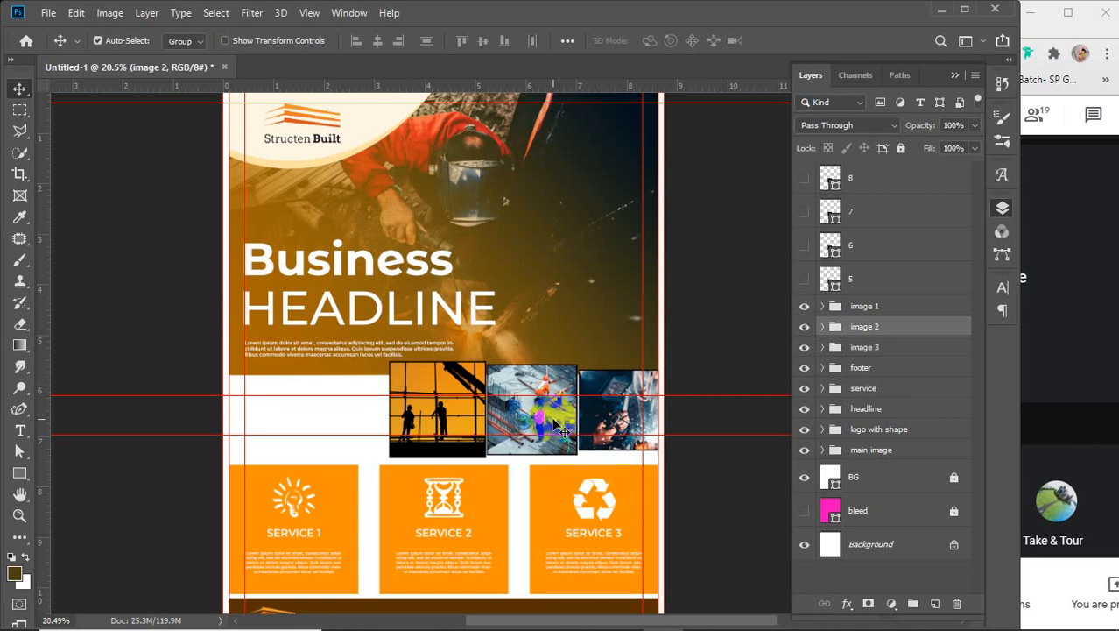
pyautogui.moveTo(548, 424); pyautogui.dragTo(357, 429)
pyautogui.click(635, 428)
pyautogui.moveTo(635, 427); pyautogui.dragTo(277, 415)
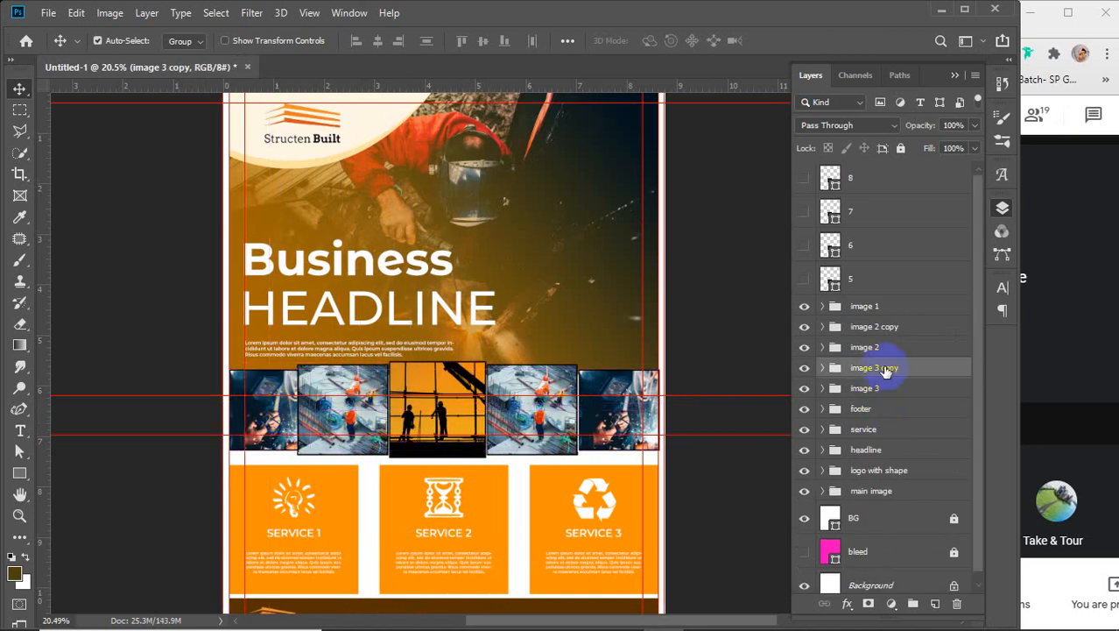
# - Rename the image 2 copy "image 4" and the image 3 copy "image 5", and stack the image groups in order from 1 to 5
pyautogui.click(804, 388)
pyautogui.click(804, 388)
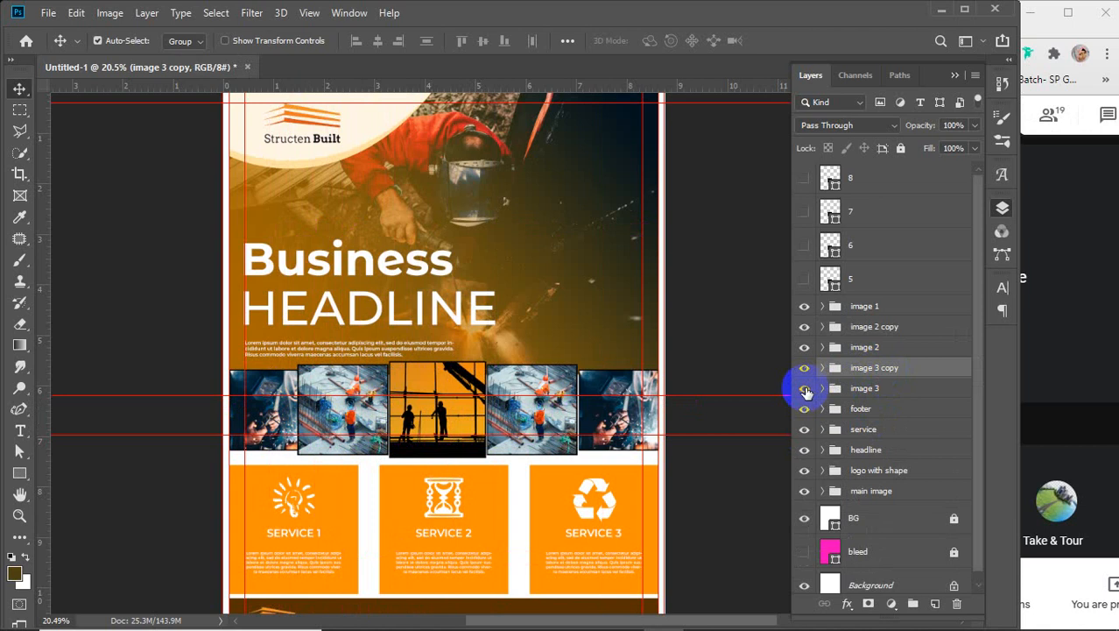
pyautogui.click(804, 327)
pyautogui.click(804, 327)
pyautogui.doubleClick(865, 328)
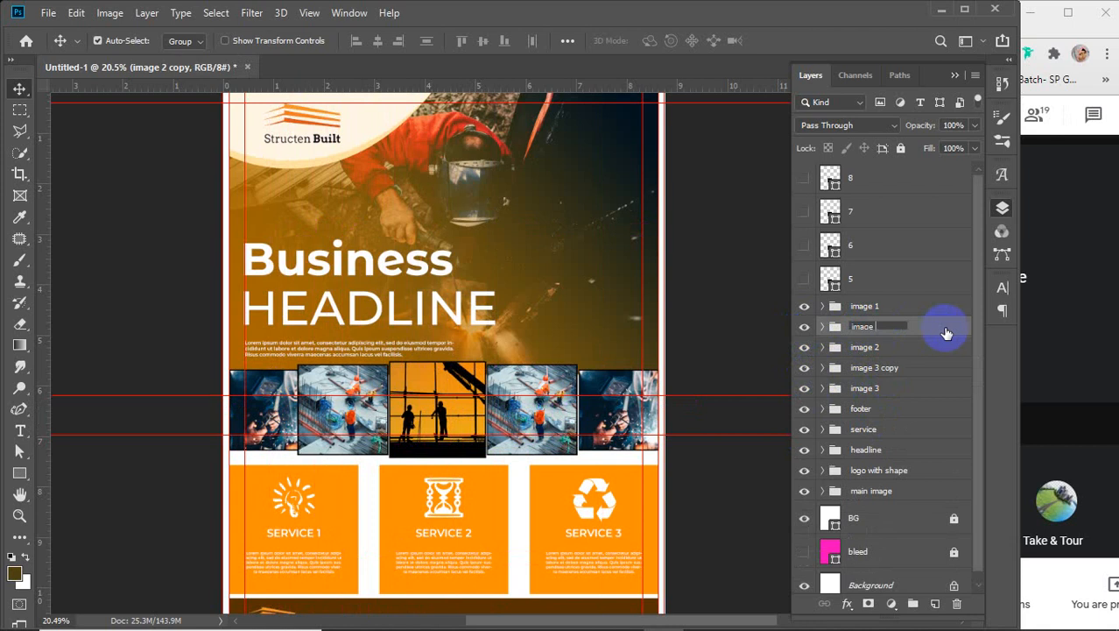
pyautogui.write('image 4')
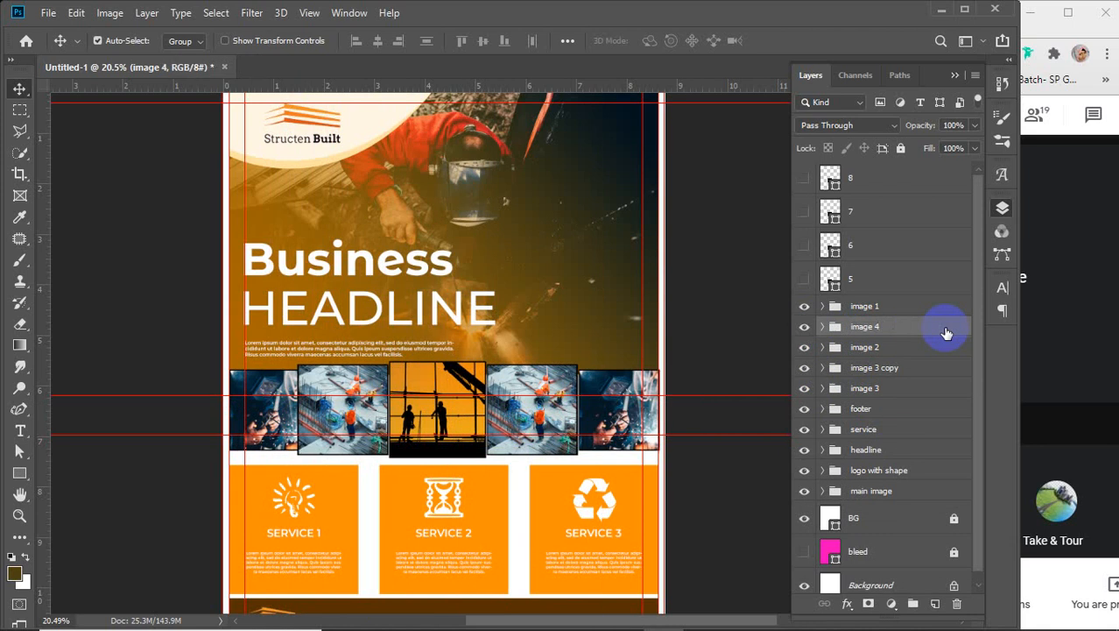
pyautogui.doubleClick(876, 368)
pyautogui.write('image 5')
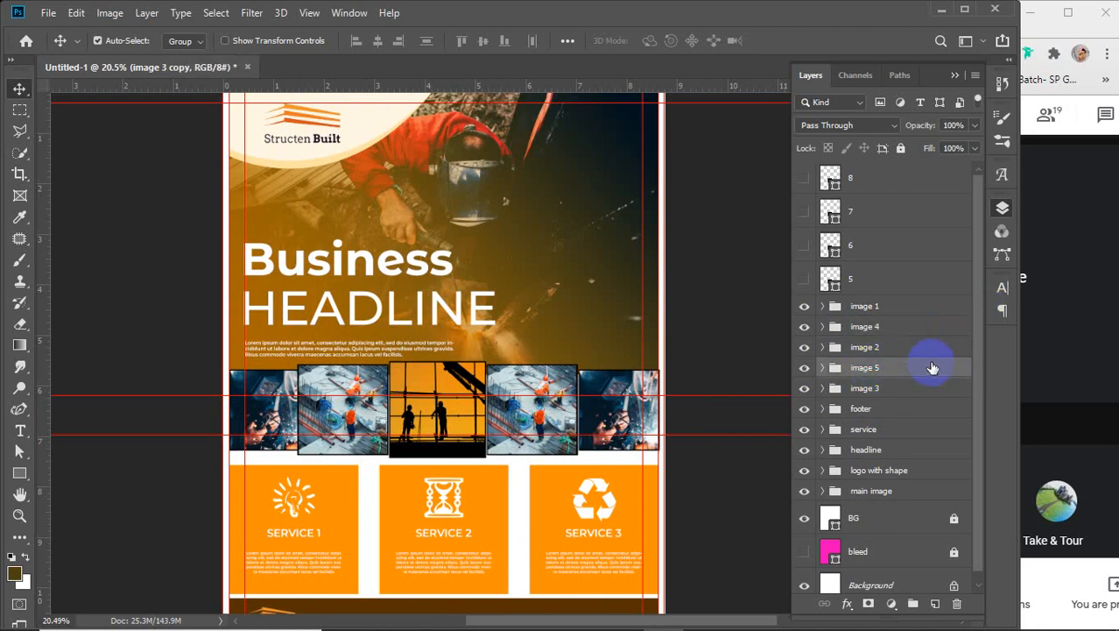
pyautogui.press('Return')
pyautogui.moveTo(887, 326); pyautogui.dragTo(891, 390)
pyautogui.moveTo(892, 345); pyautogui.dragTo(878, 402)
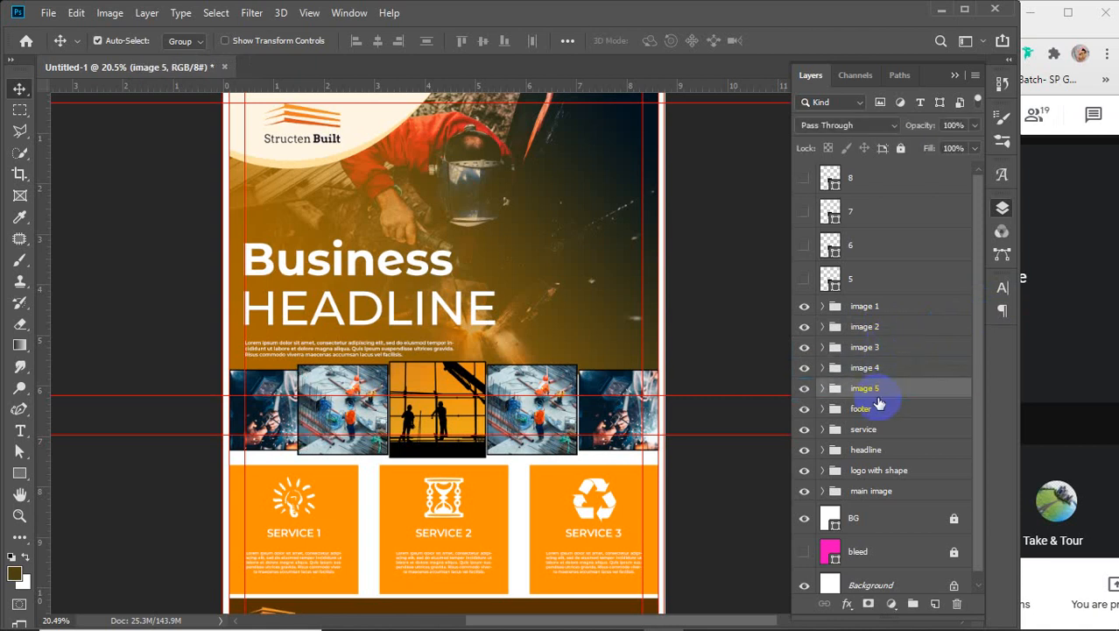
# - Distribute the spacing of the five image groups evenly in the horizontal direction, aligned to the selection
pyautogui.keyDown('shift'); pyautogui.click(889, 307); pyautogui.keyUp('shift')
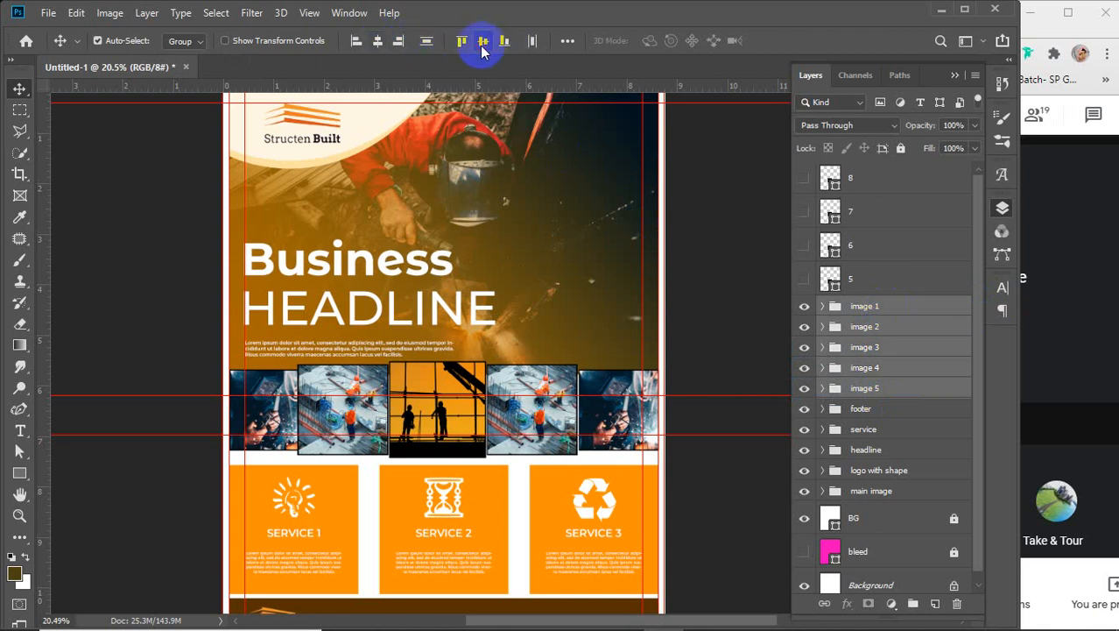
pyautogui.click(567, 41)
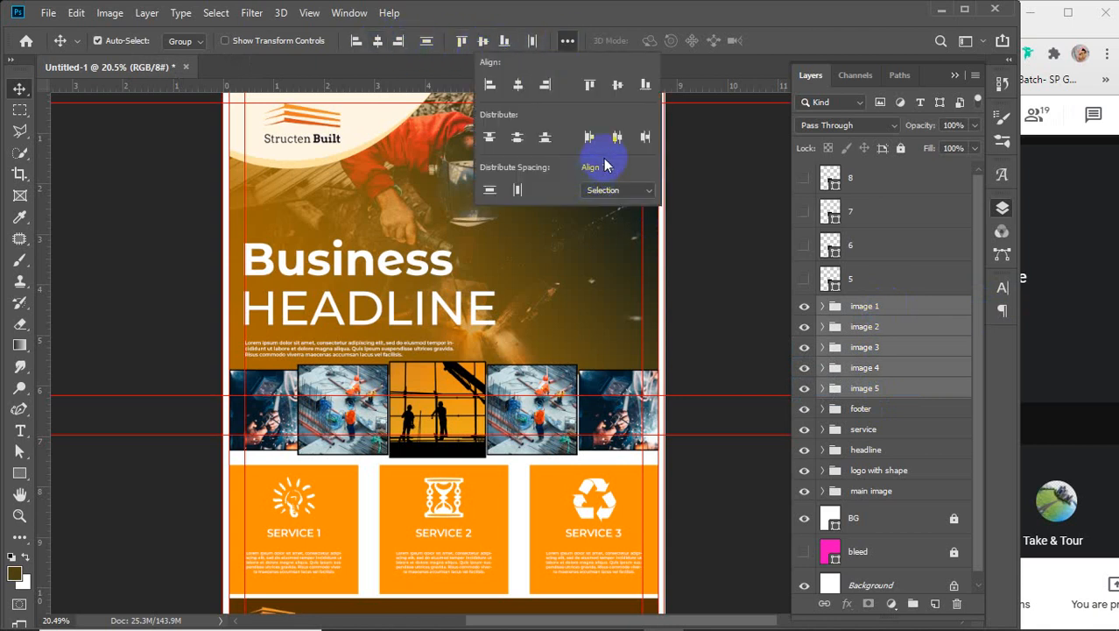
pyautogui.click(517, 190)
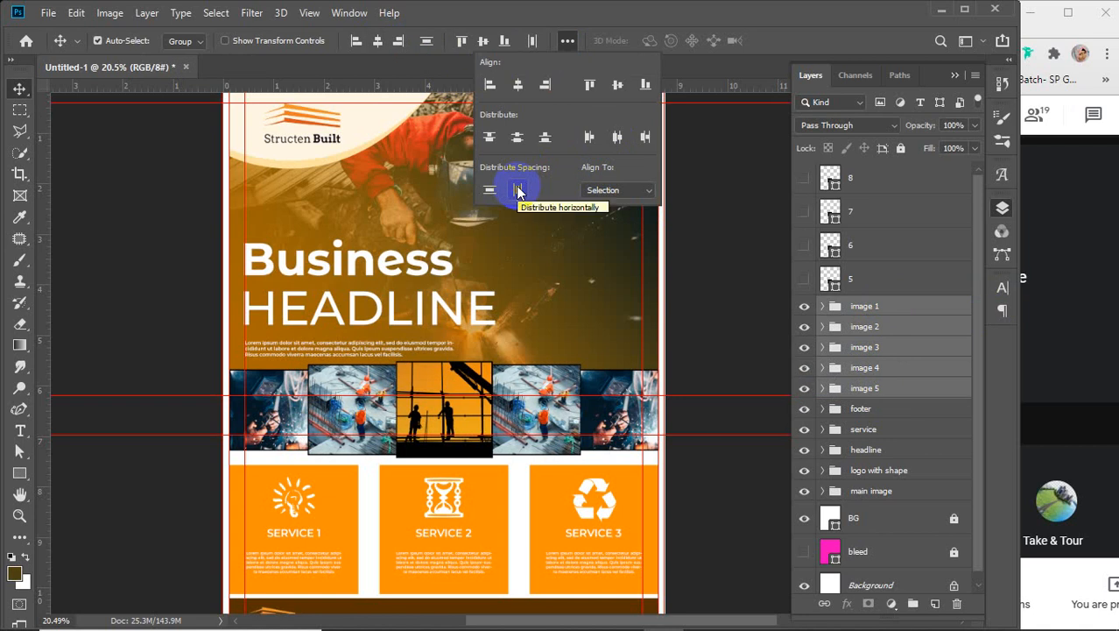
pyautogui.click(567, 41)
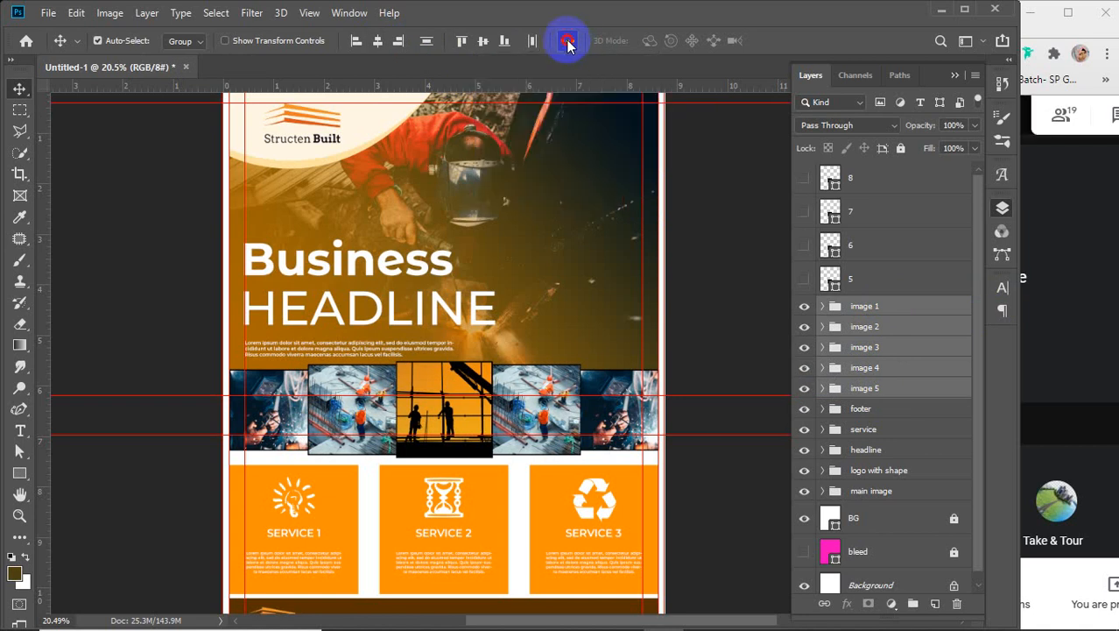
pyautogui.click(693, 353)
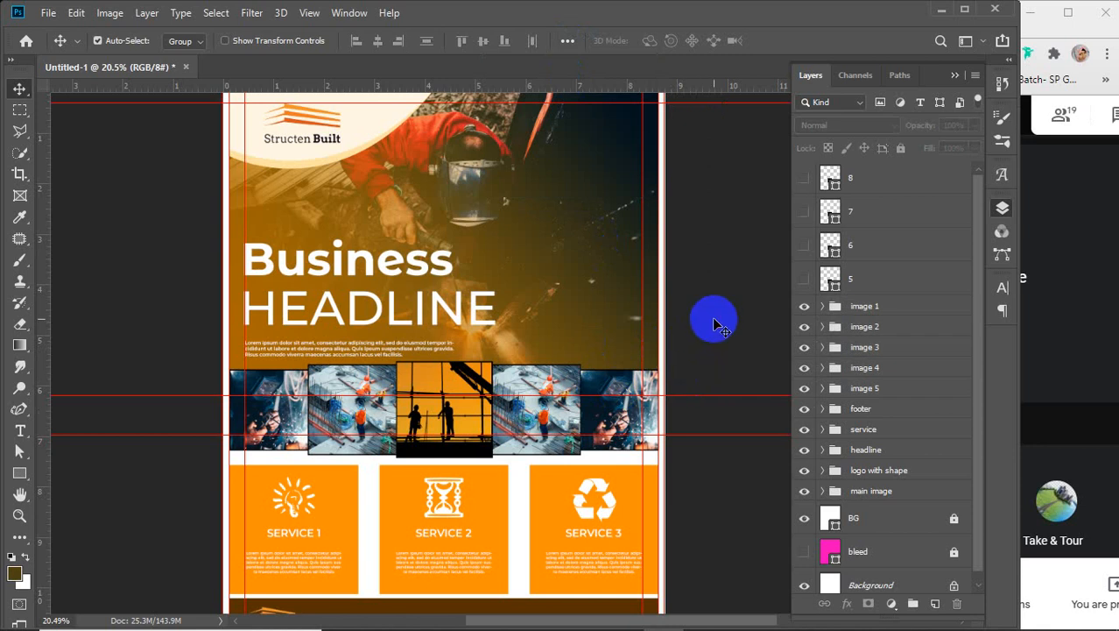
# - Delete the unused hidden square layers 5, 6, 7 and 8
pyautogui.click(445, 385)
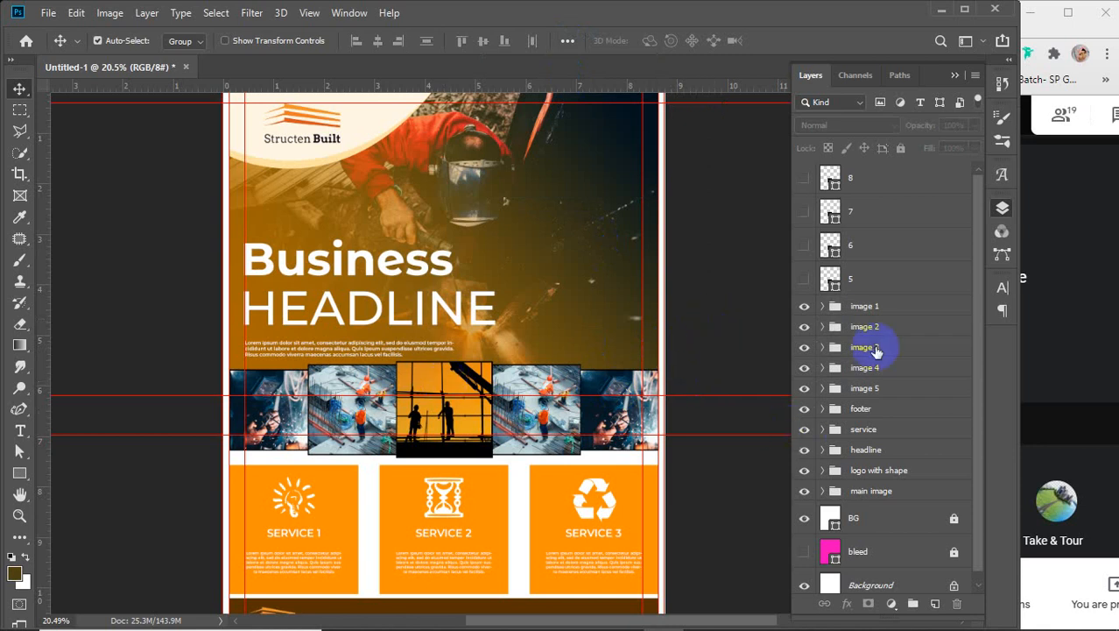
pyautogui.click(877, 304)
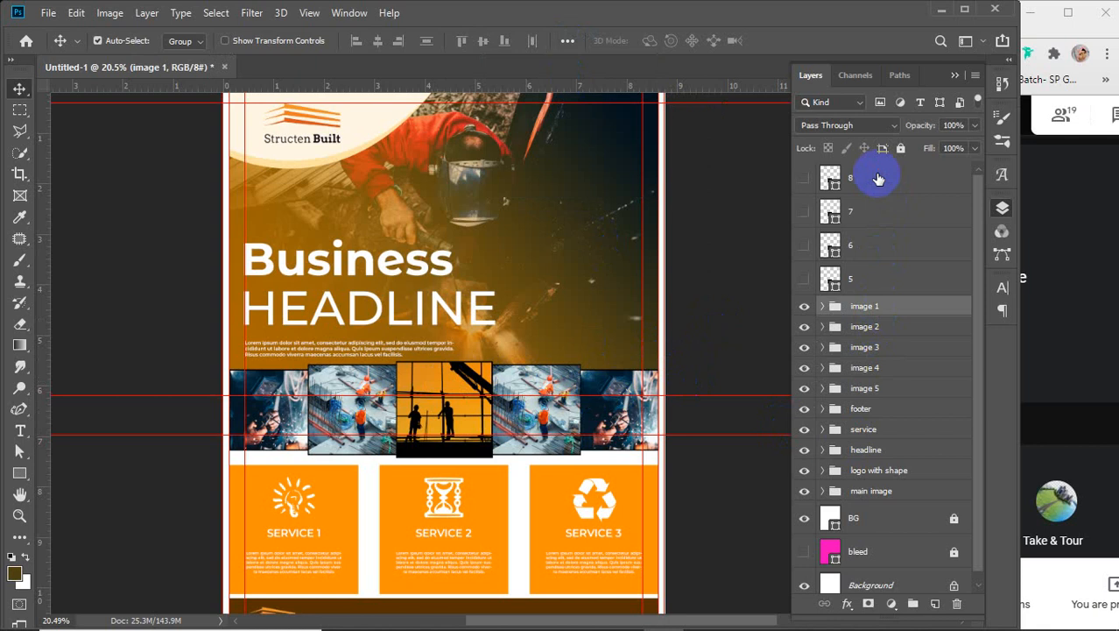
pyautogui.click(879, 181)
pyautogui.keyDown('shift'); pyautogui.click(873, 280); pyautogui.keyUp('shift')
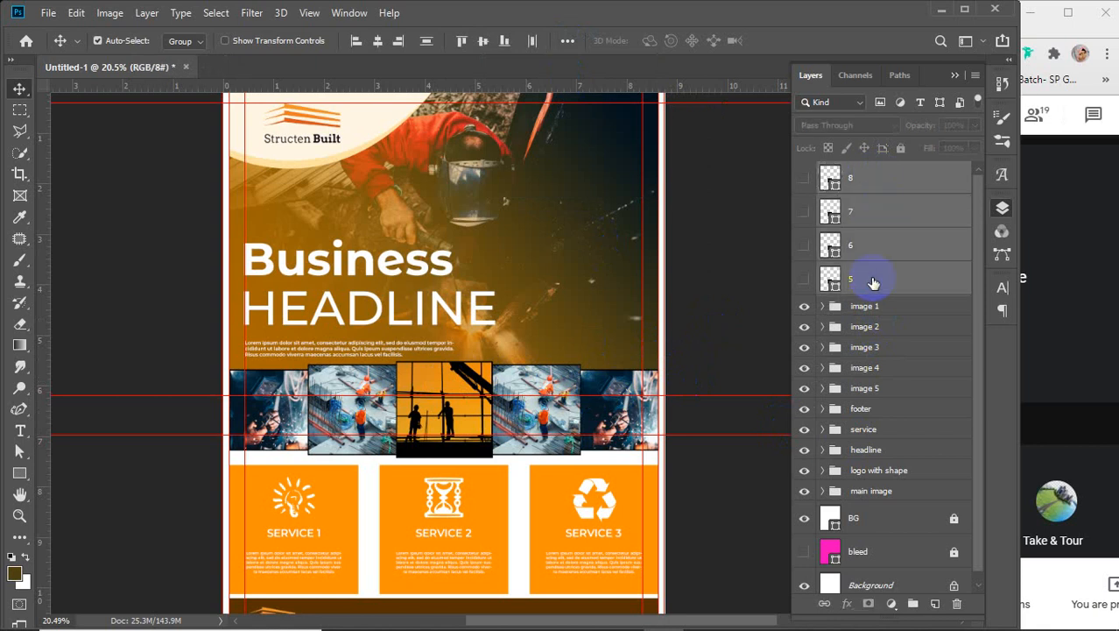
pyautogui.press('Delete')
# - Nudge the five image groups together slightly down, closer to the service boxes
pyautogui.keyDown('shift'); pyautogui.click(886, 255); pyautogui.keyUp('shift')
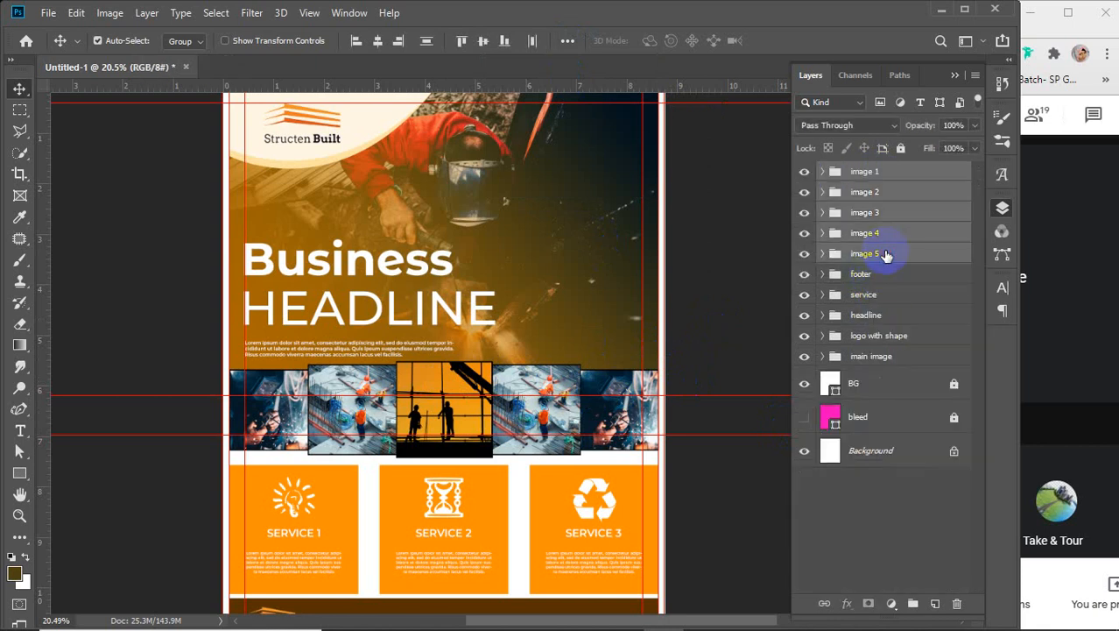
pyautogui.hotkey('shift', 'Down')
pyautogui.hotkey('shift', 'Down')
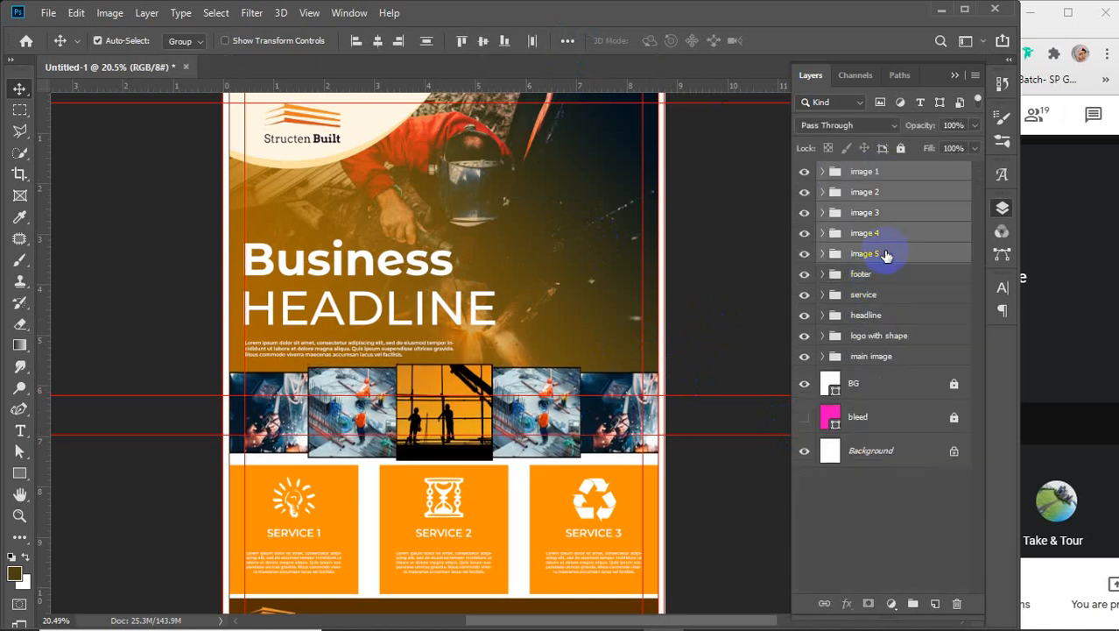
pyautogui.press('Down')
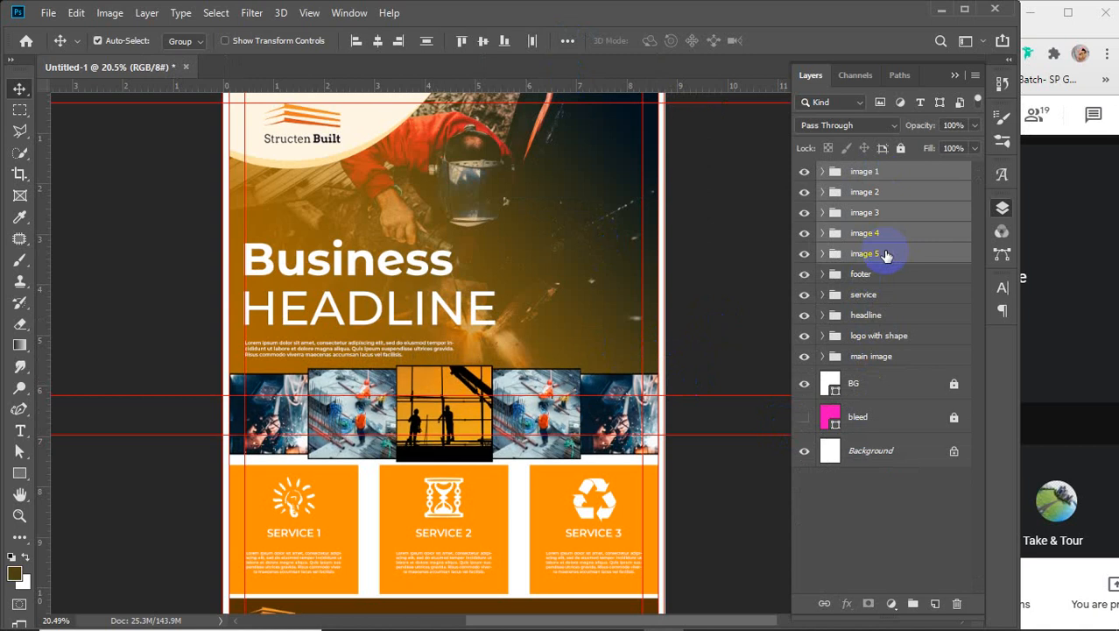
# - Toggle the visibility of the logo with shape, headline and main image groups to identify which one holds the headline photo
pyautogui.press('Up')
pyautogui.press('Down')
pyautogui.click(804, 336)
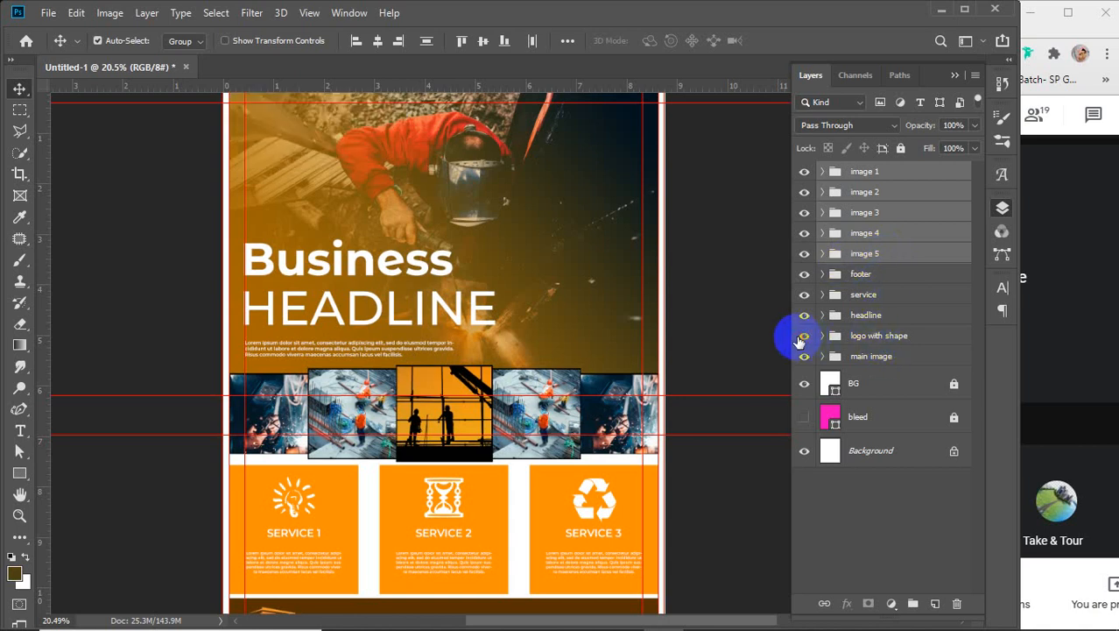
pyautogui.click(804, 335)
pyautogui.click(804, 317)
pyautogui.click(805, 317)
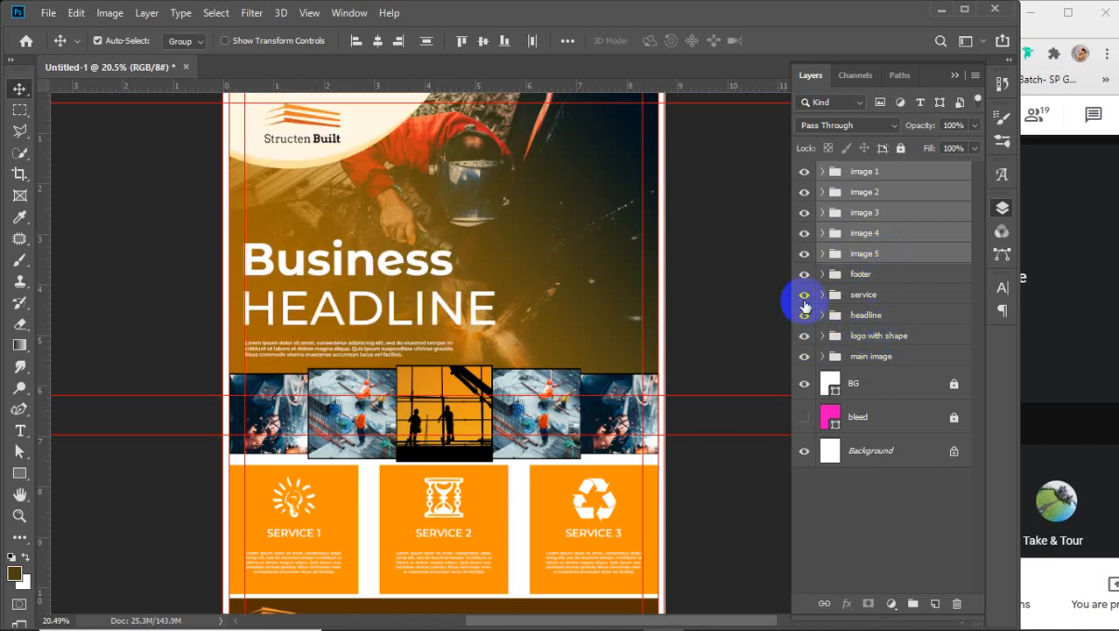
pyautogui.click(803, 356)
pyautogui.click(803, 357)
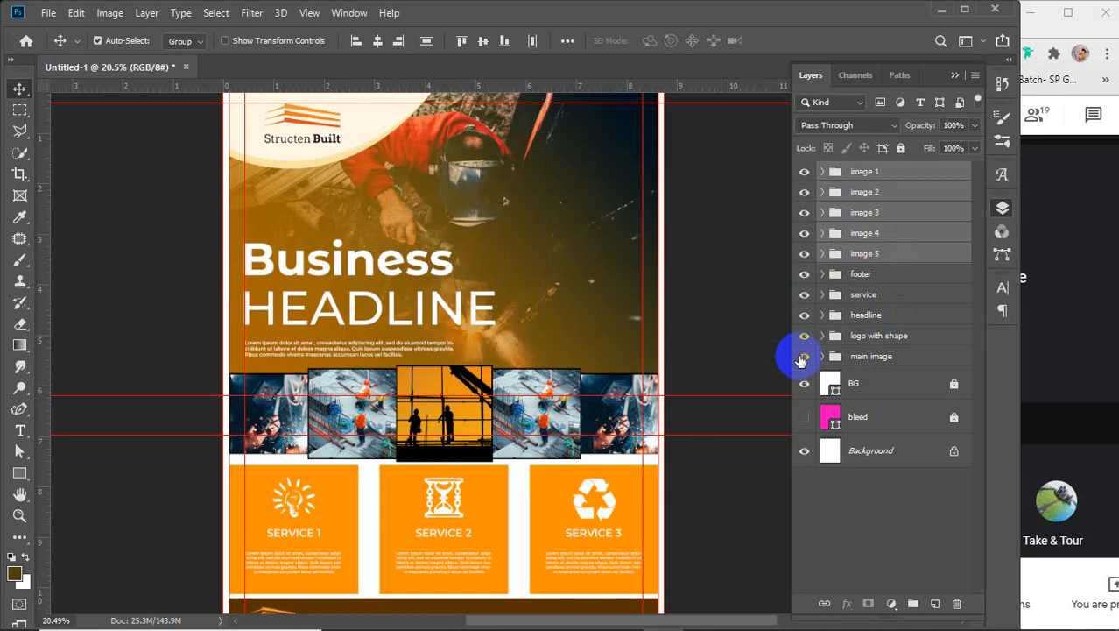
# - Shorten the main image group from its lower edge to about 97% height, ending it near the top of the photo row
pyautogui.click(875, 359)
pyautogui.hotkey('ctrl', 't')
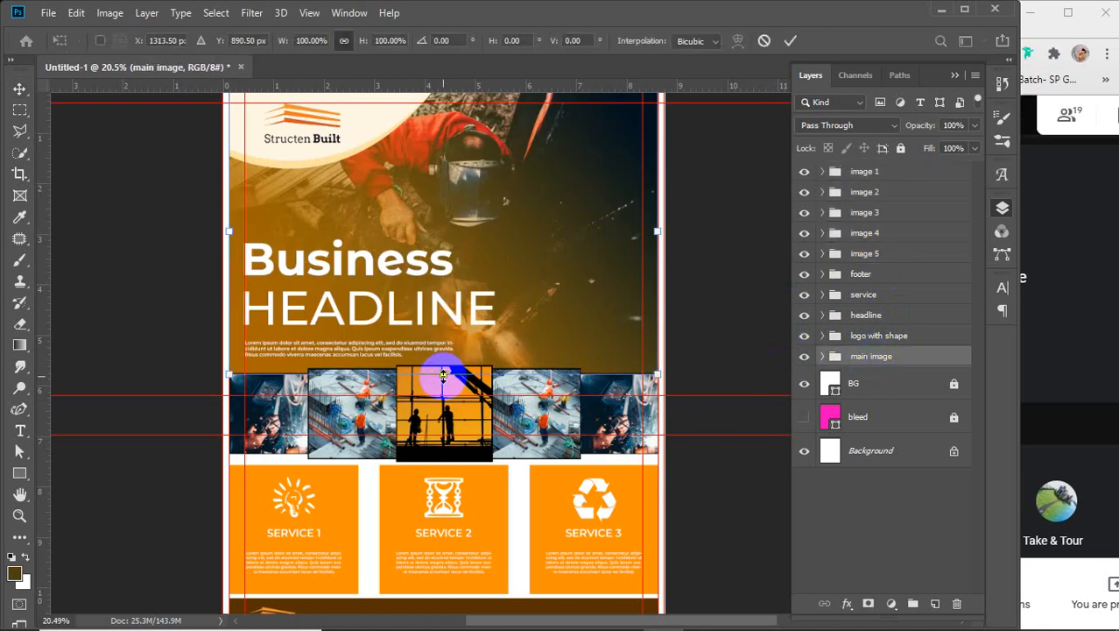
pyautogui.moveTo(443, 377); pyautogui.dragTo(443, 363)
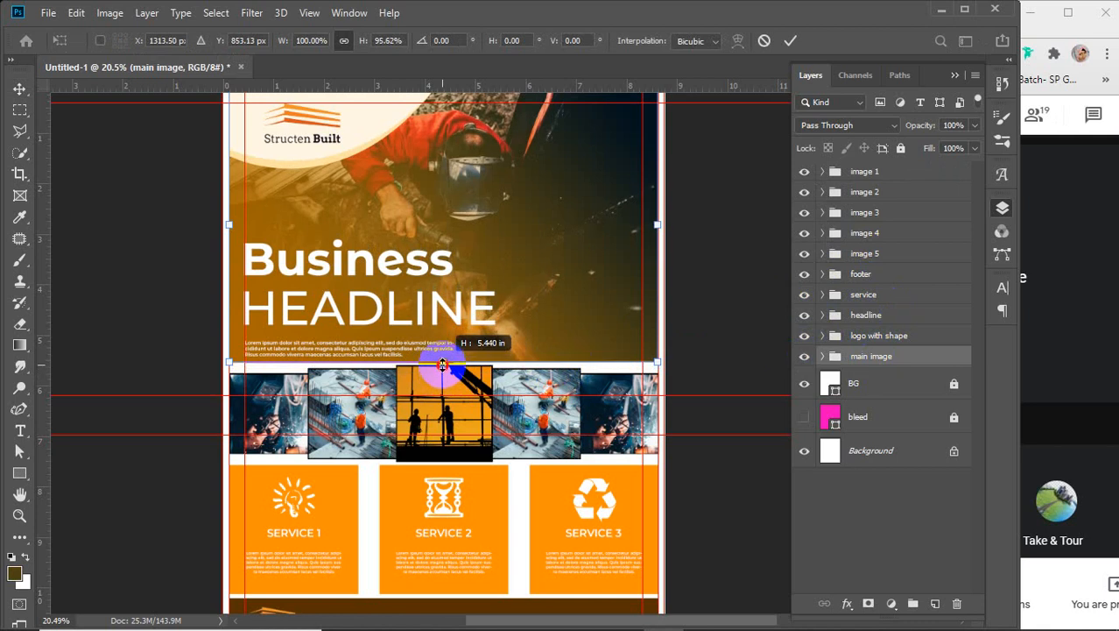
pyautogui.moveTo(443, 364); pyautogui.dragTo(444, 368)
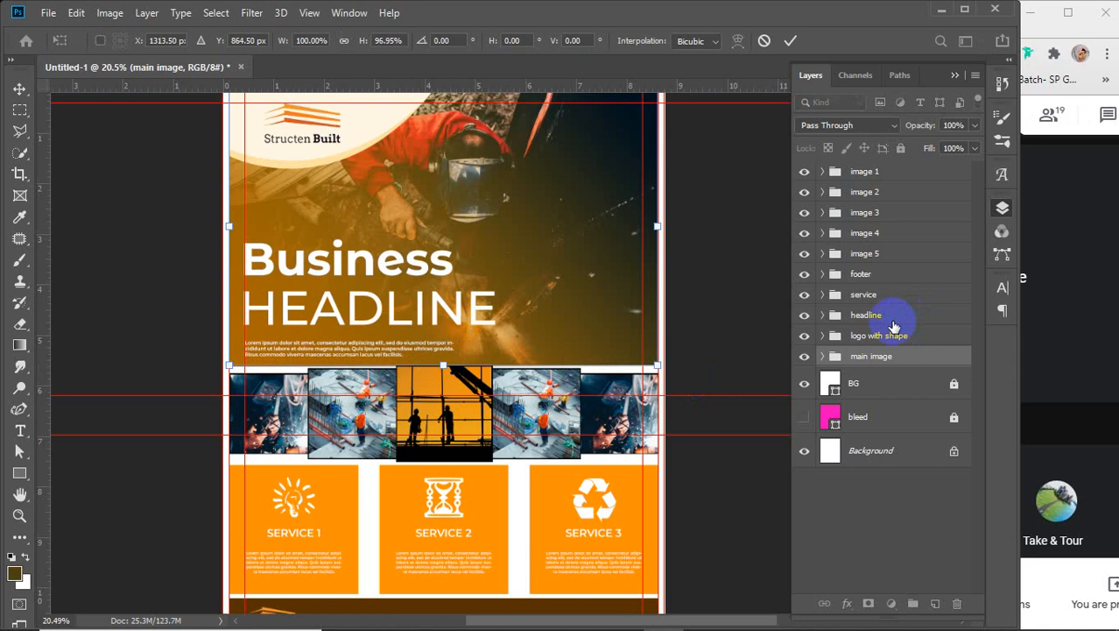
pyautogui.press('Return')
# - Nudge the five image groups together slightly down, so the centre photo almost meets the service boxes
pyautogui.click(873, 255)
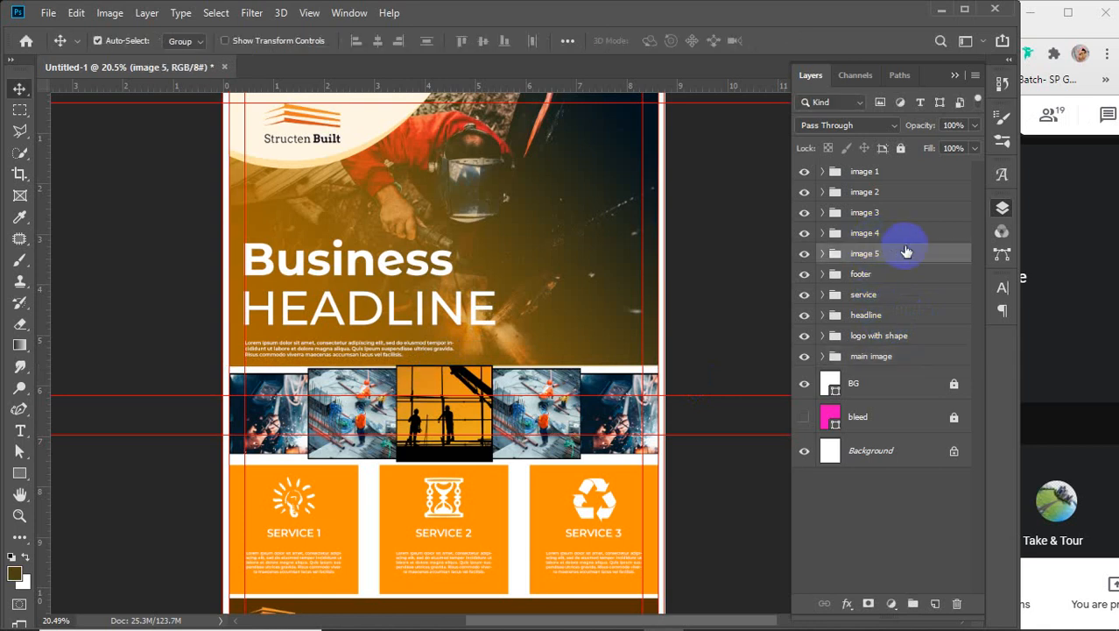
pyautogui.keyDown('shift'); pyautogui.click(884, 173); pyautogui.keyUp('shift')
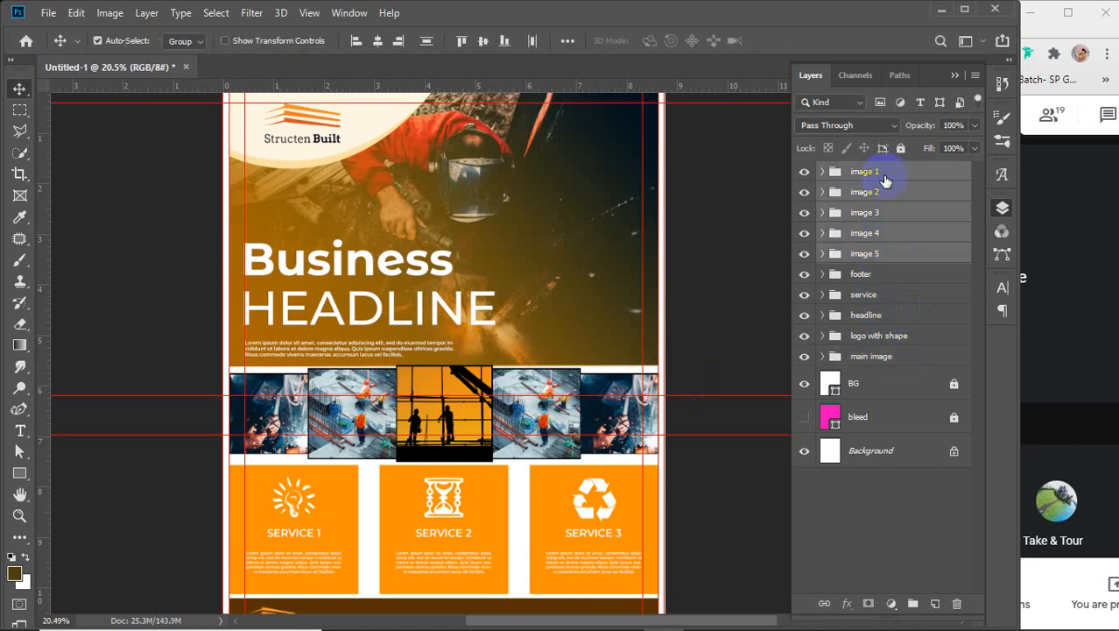
pyautogui.press('Down')
pyautogui.press('Down')
pyautogui.press('Down')
pyautogui.press('Down')
pyautogui.press('Down')
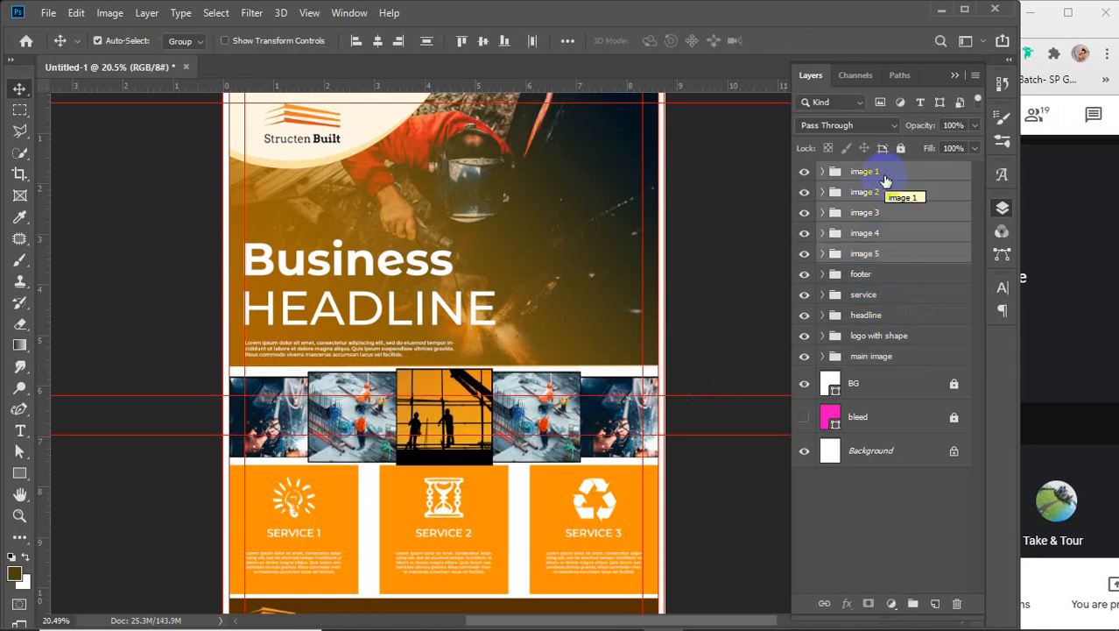
pyautogui.press('Down')
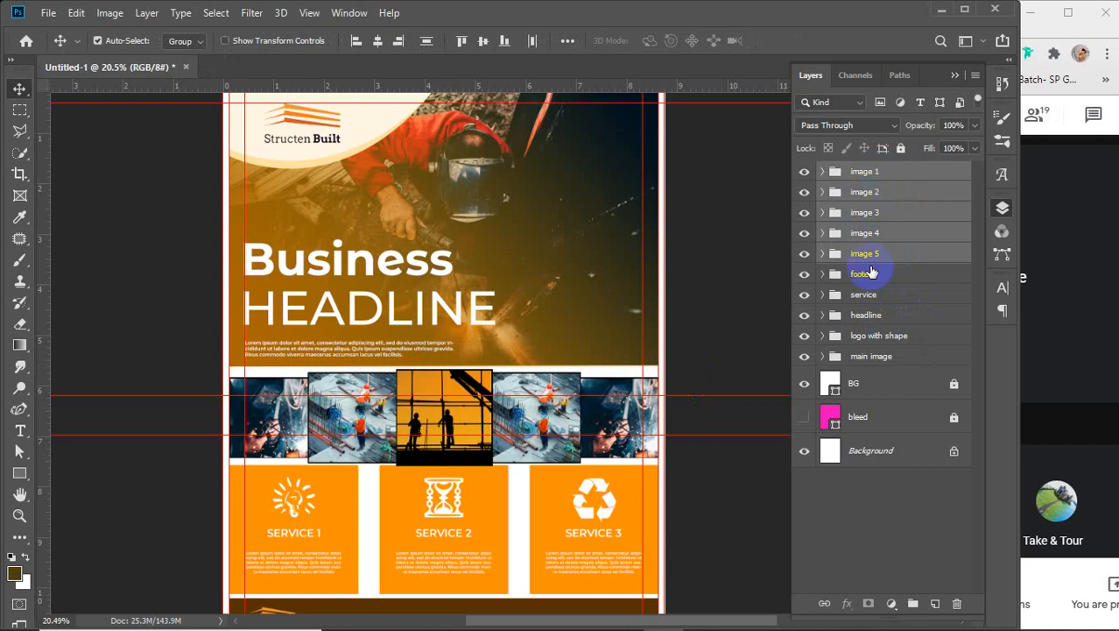
# - Nudge the service group slightly down, leaving a small gap below the photo row
pyautogui.click(878, 295)
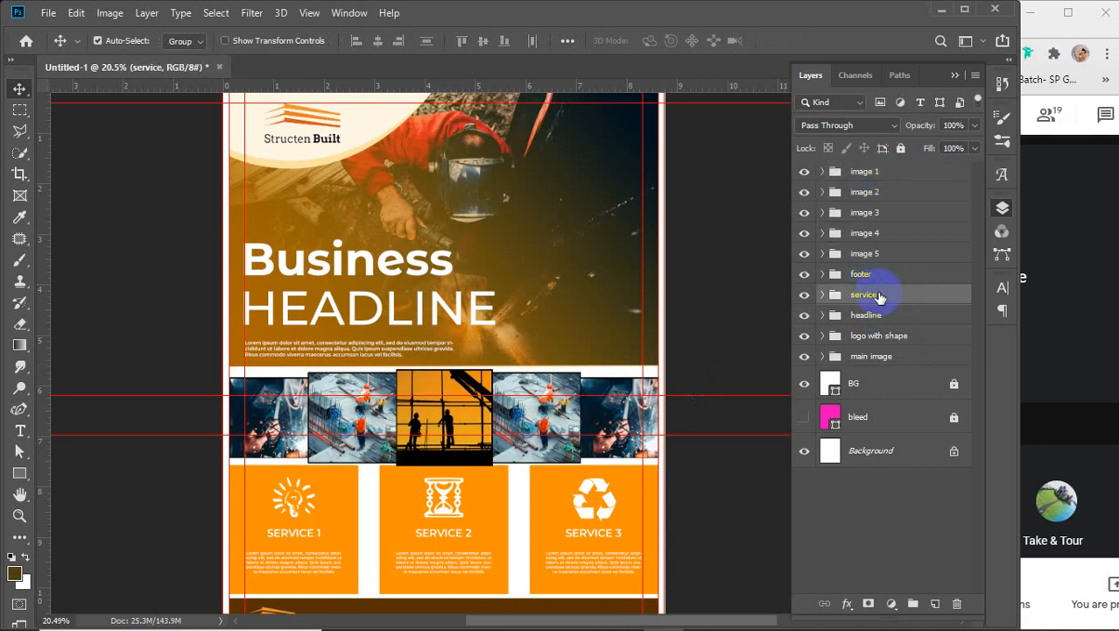
pyautogui.scroll(-1, 611, 317)
pyautogui.press('Down')
pyautogui.press('Down')
pyautogui.press('Down')
pyautogui.press('Down')
pyautogui.press('Down')
pyautogui.press('Down')
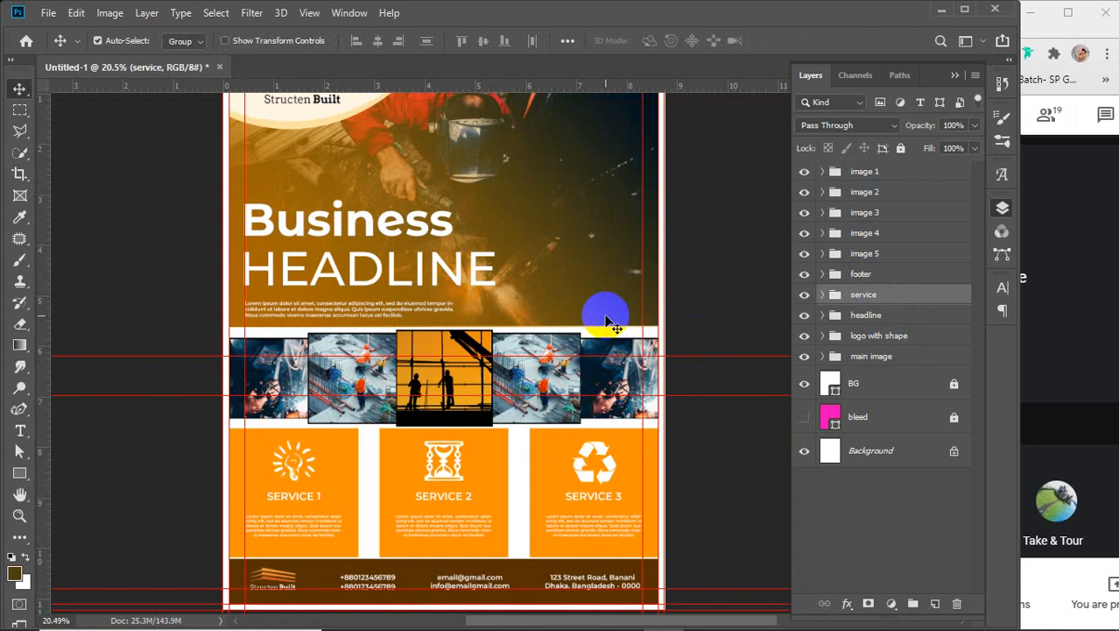
pyautogui.press('Down')
pyautogui.press('Down')
pyautogui.press('Down')
pyautogui.press('Down')
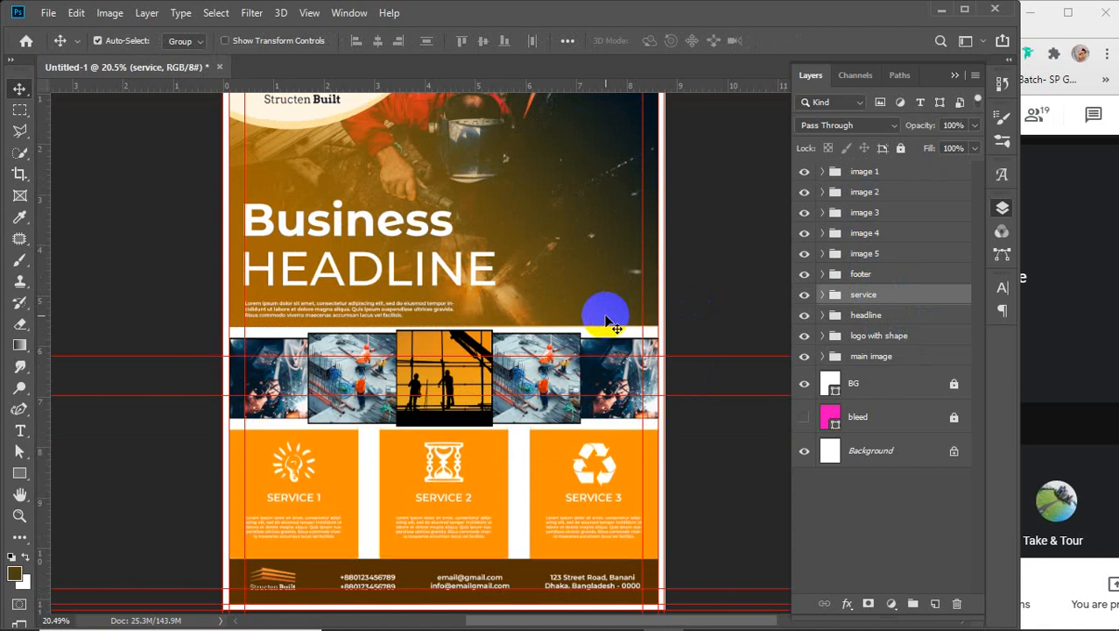
pyautogui.press('Up')
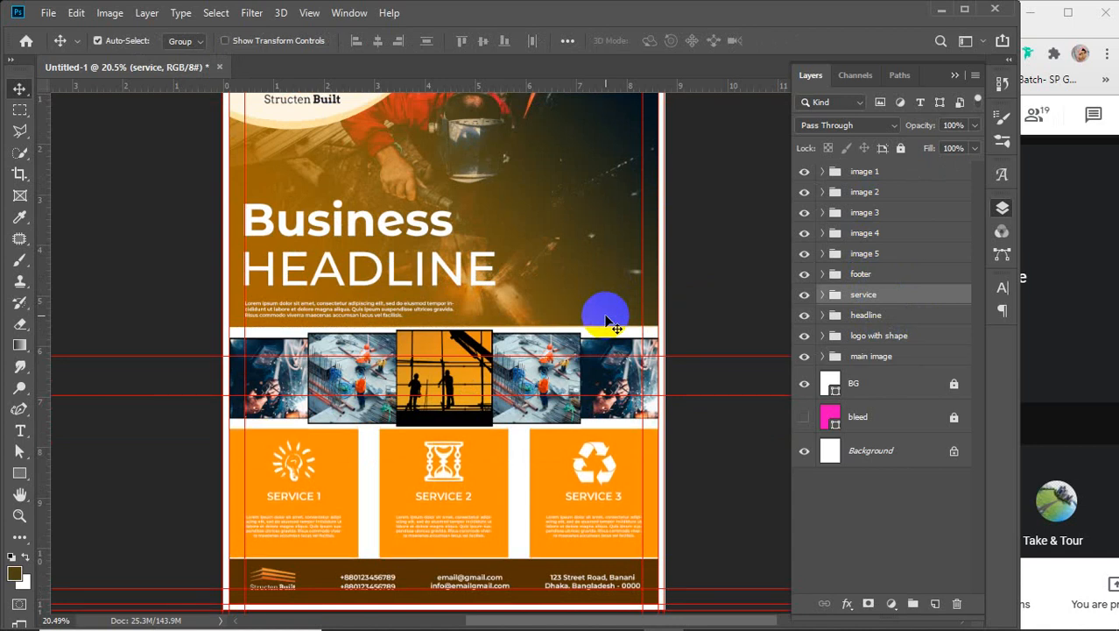
# - Nudge the footer group slightly down, leaving a thin gap below the service boxes
pyautogui.click(903, 281)
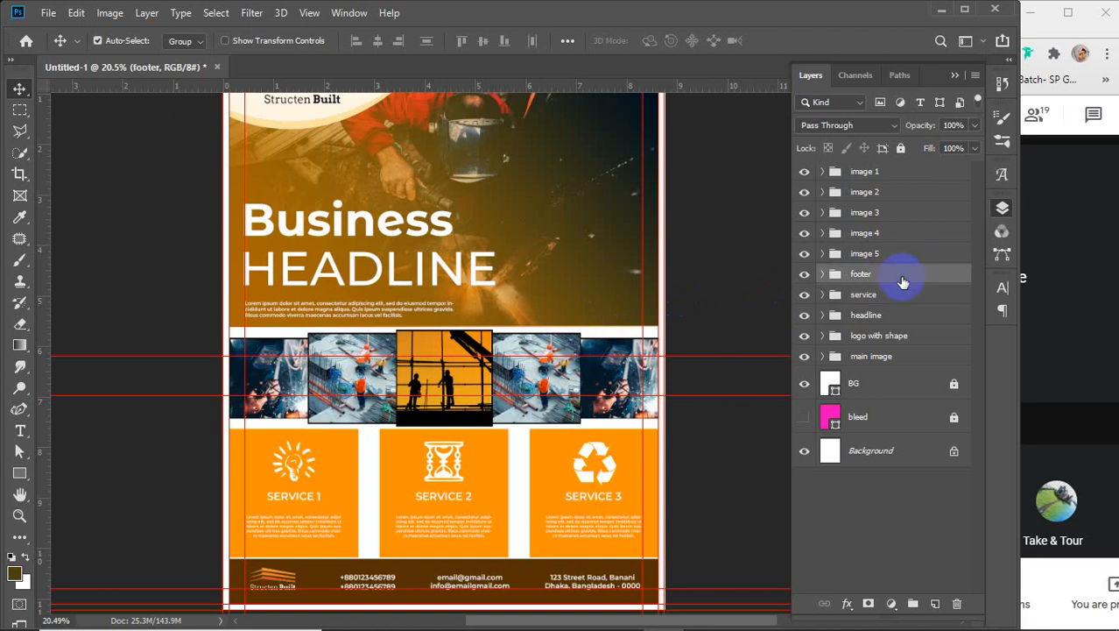
pyautogui.press('Down')
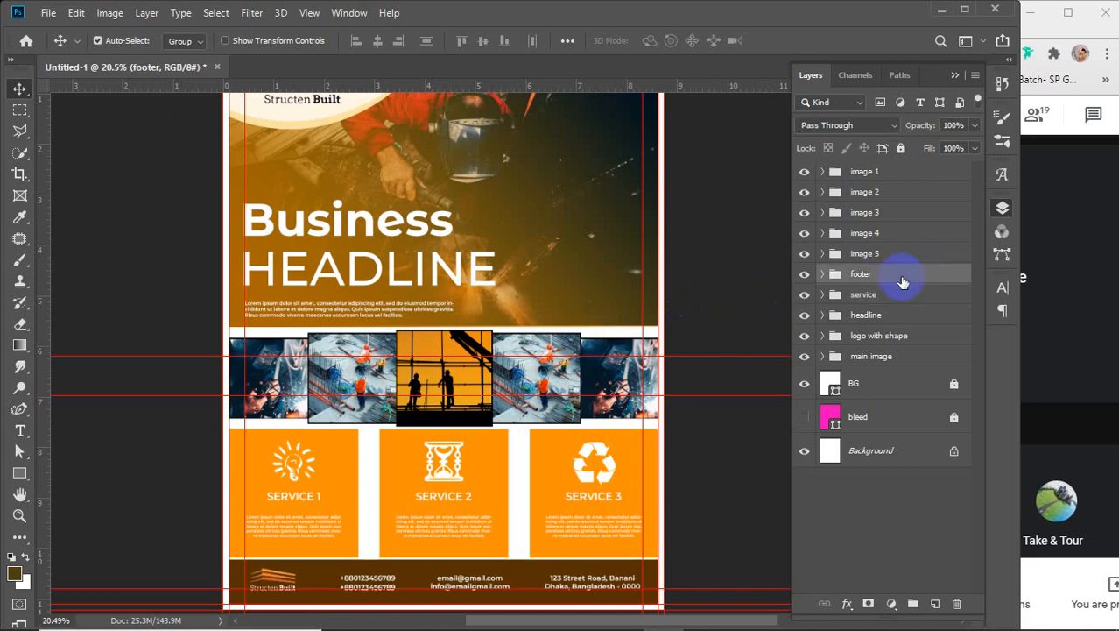
pyautogui.press('Down')
pyautogui.press('Down')
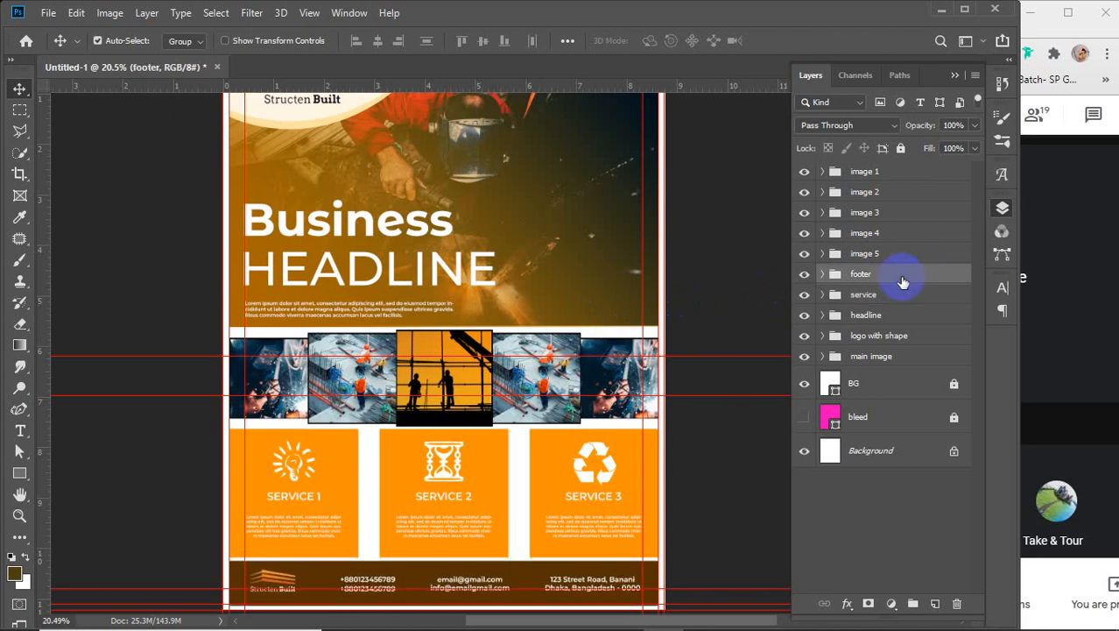
pyautogui.press('Up')
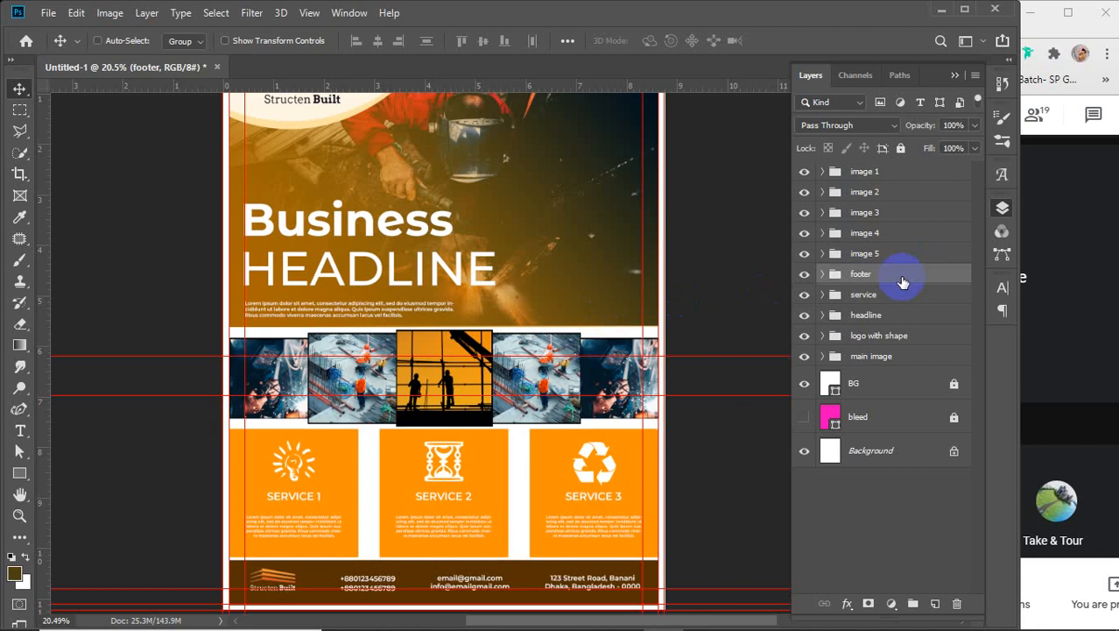
# - Try to scale the footer group proportionally to 94.80% to fit the lower bleed guide, and undo the scaling
pyautogui.hotkey('ctrl', 't')
pyautogui.click(462, 619)
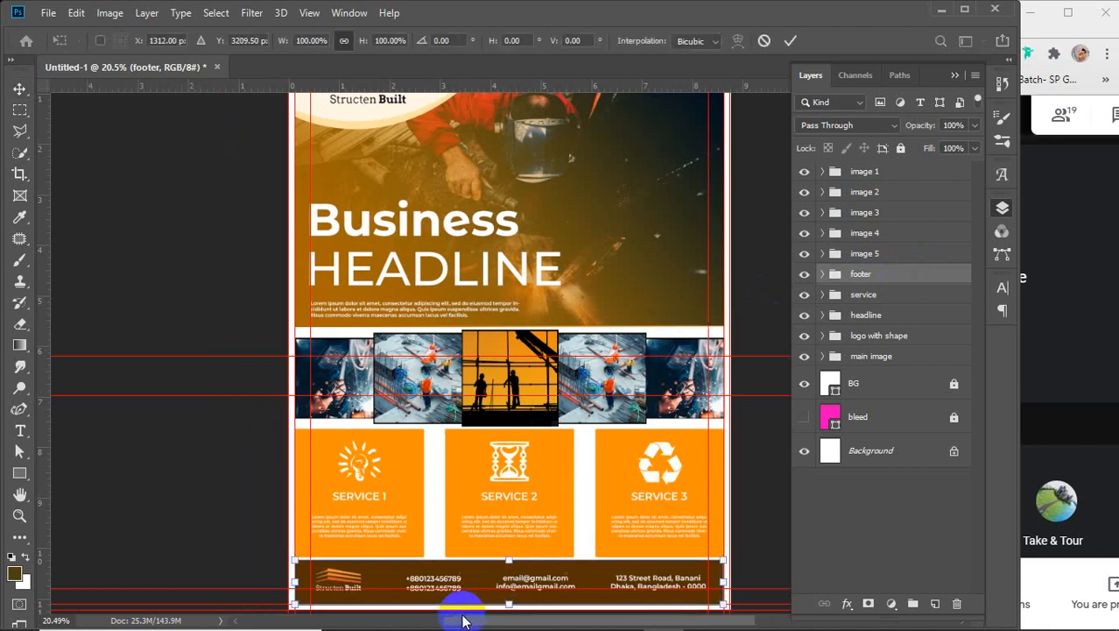
pyautogui.scroll(14, 516, 600)
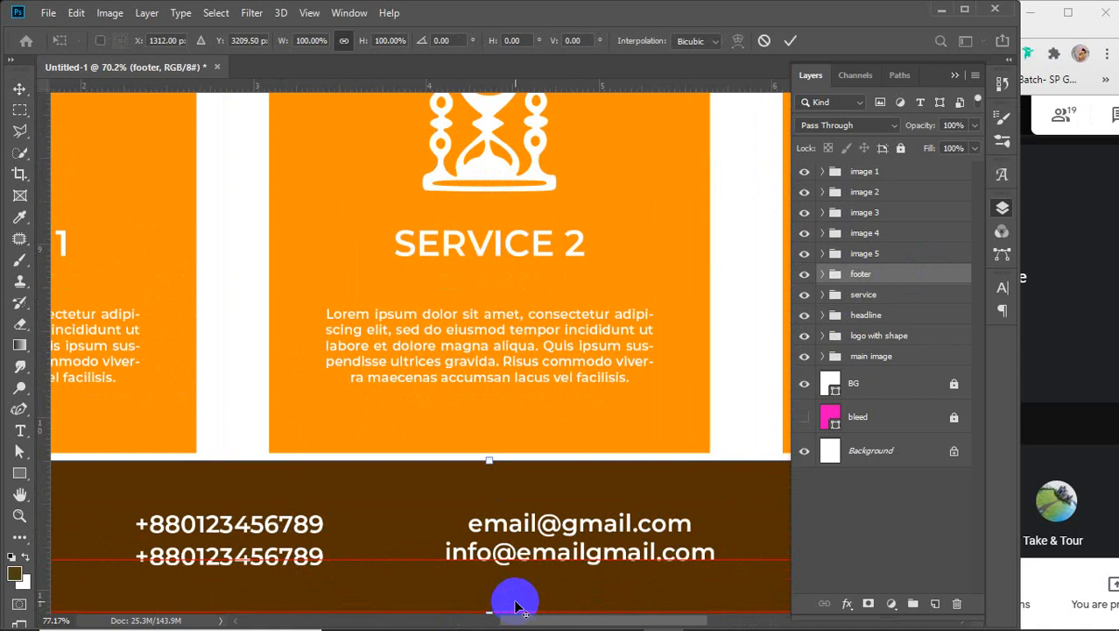
pyautogui.scroll(8, 517, 604)
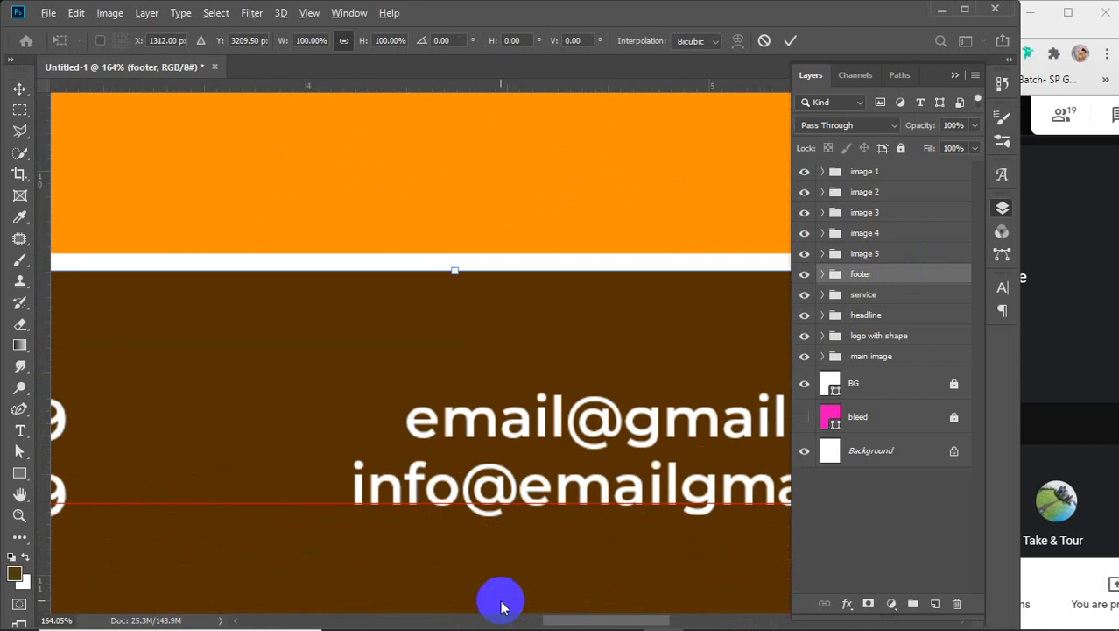
pyautogui.scroll(4, 499, 599)
pyautogui.moveTo(499, 600); pyautogui.dragTo(505, 386)
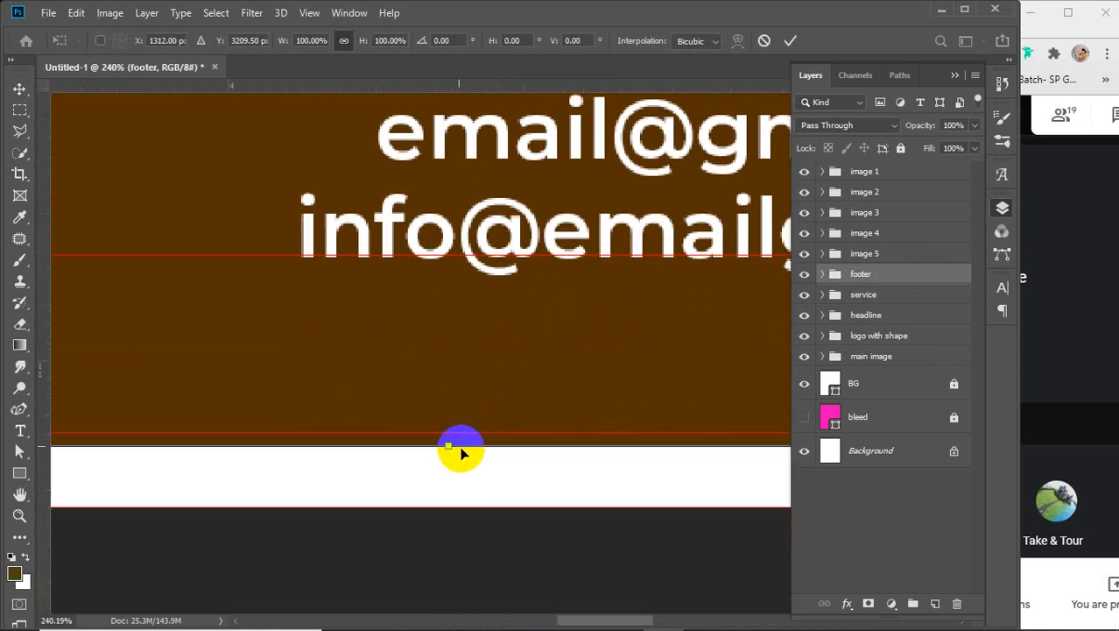
pyautogui.moveTo(450, 446); pyautogui.dragTo(448, 431)
pyautogui.scroll(-5, 448, 434)
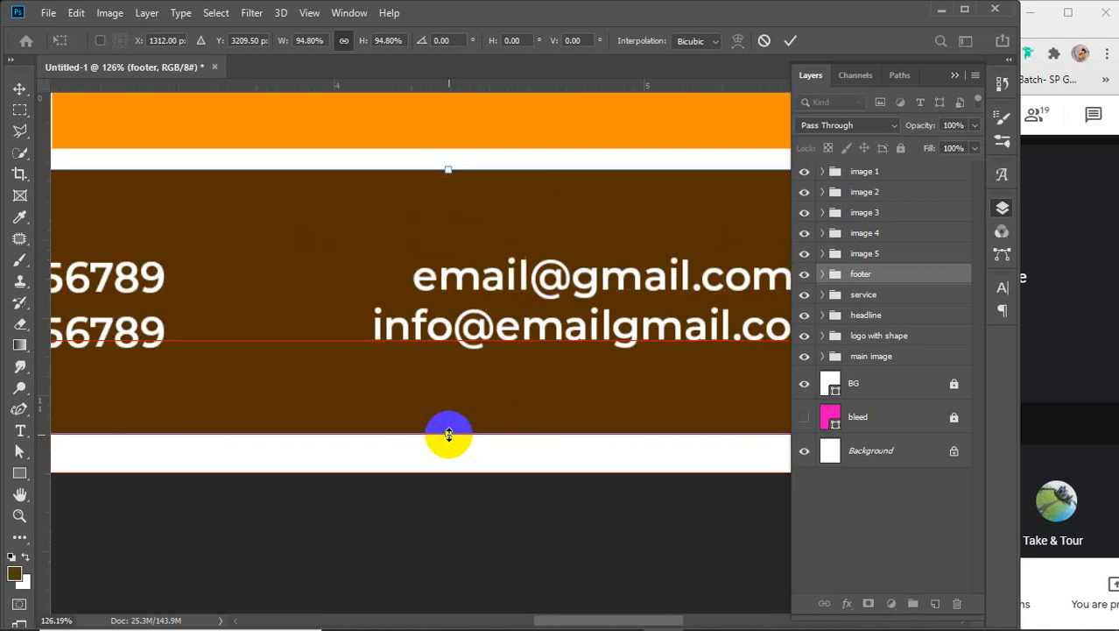
pyautogui.scroll(-4, 448, 434)
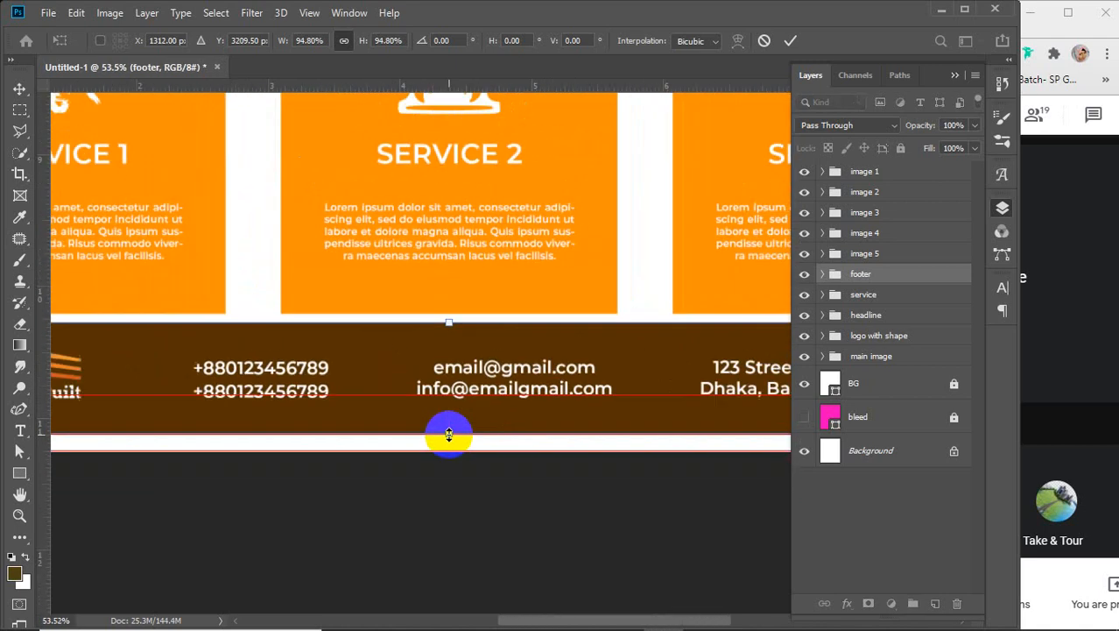
pyautogui.scroll(-2, 448, 435)
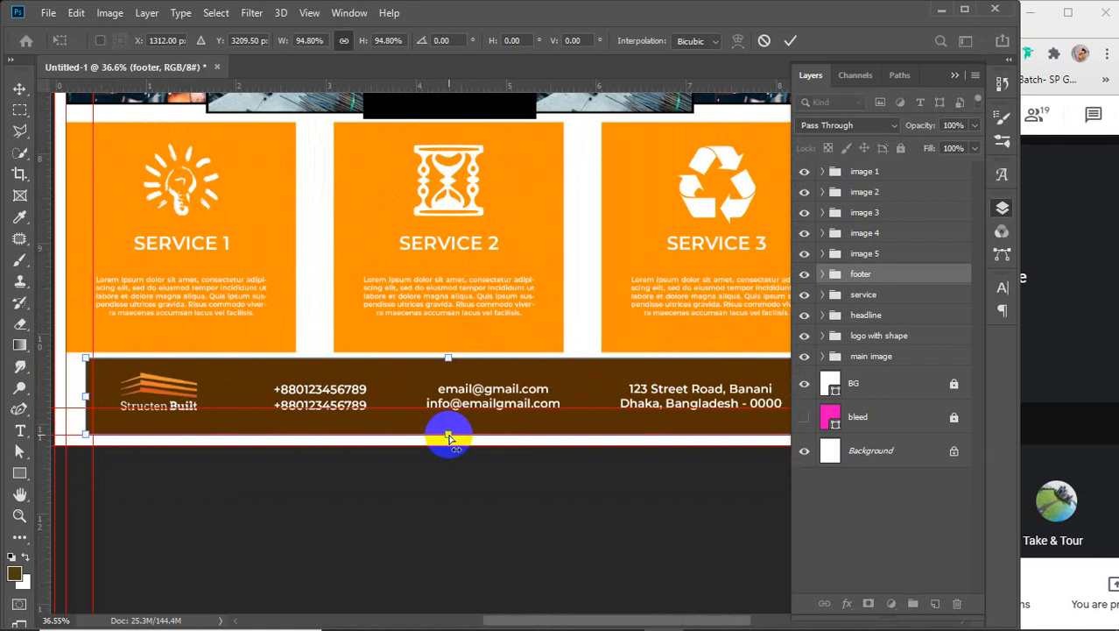
pyautogui.hotkey('ctrl', 'z')
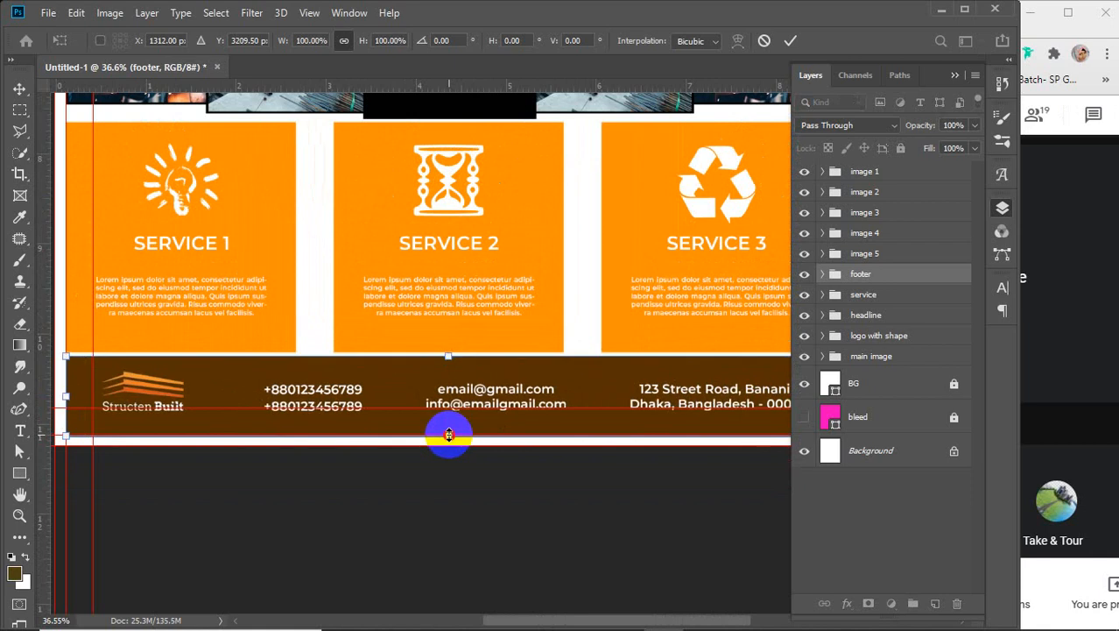
# - Reduce only the footer group's height to 97.40%, aligning its lower edge with the guide just above the page edge
pyautogui.moveTo(448, 433); pyautogui.dragTo(448, 430)
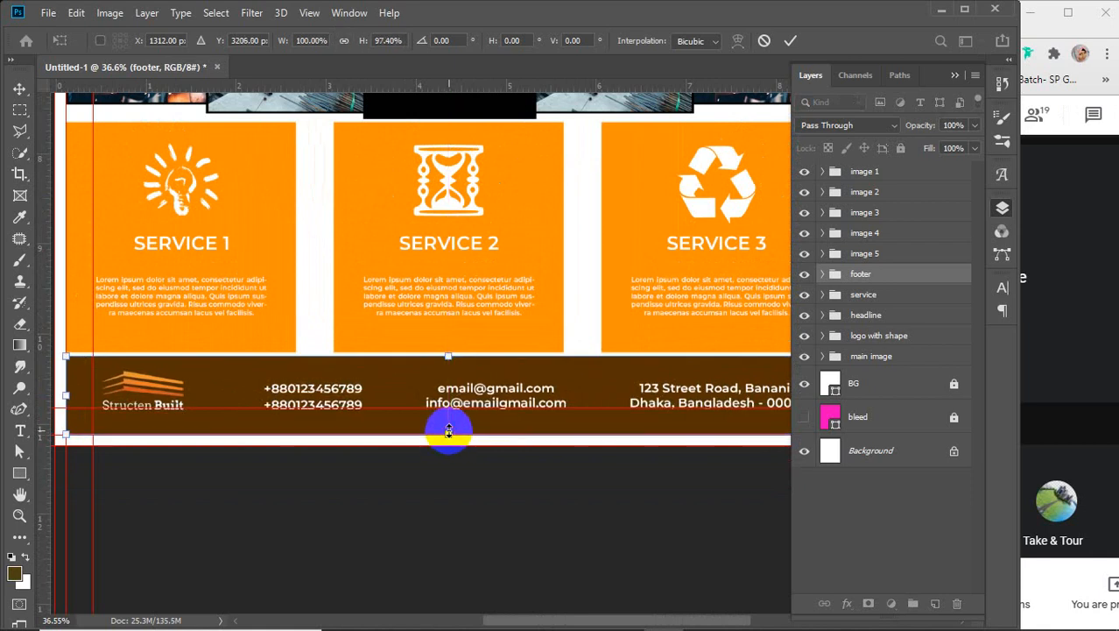
pyautogui.scroll(4, 449, 433)
pyautogui.scroll(9, 448, 432)
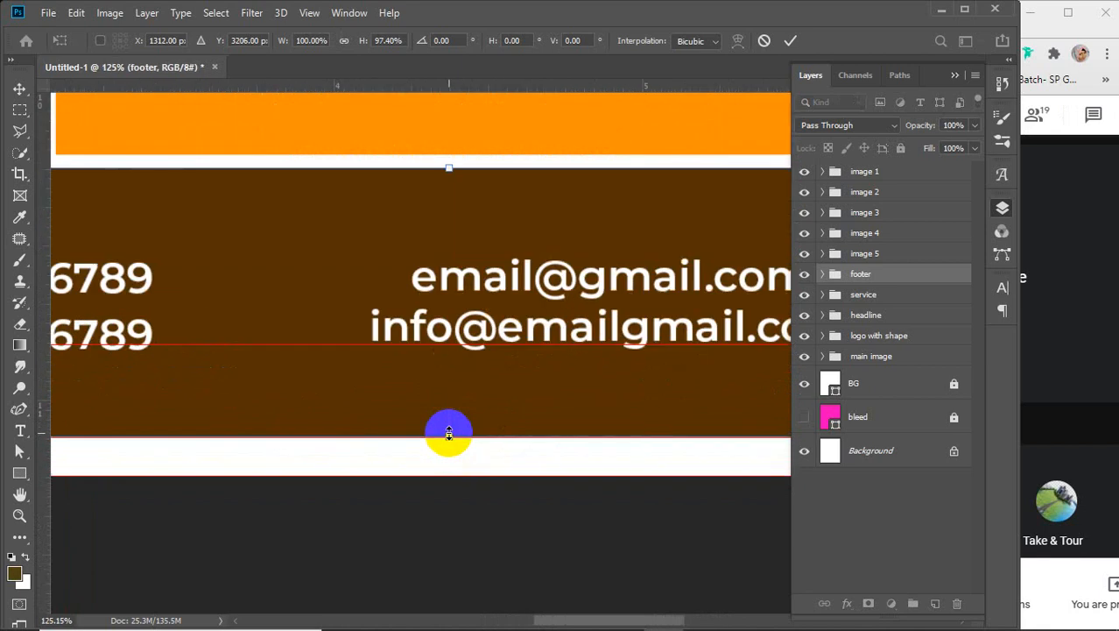
pyautogui.scroll(3, 448, 435)
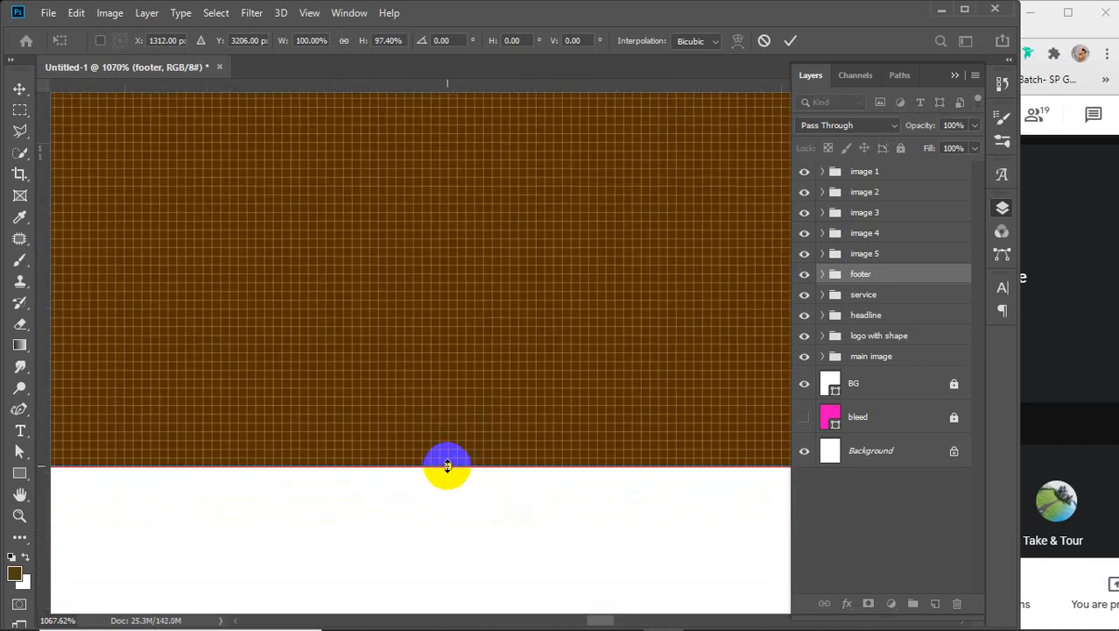
pyautogui.moveTo(447, 466); pyautogui.dragTo(448, 466)
pyautogui.scroll(-10, 448, 465)
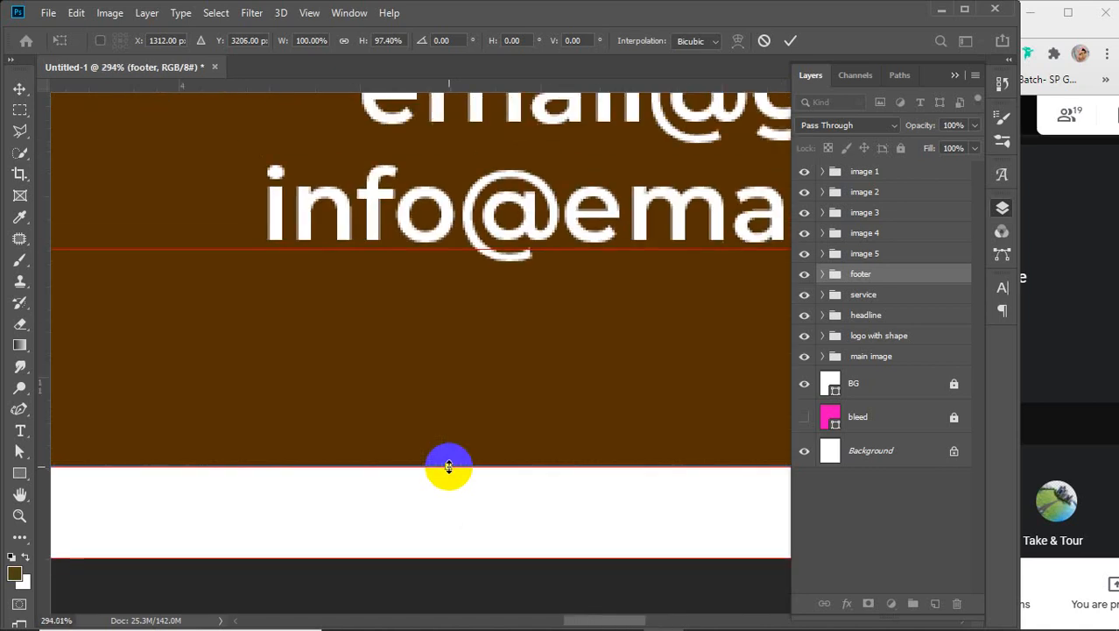
pyautogui.scroll(-4, 448, 466)
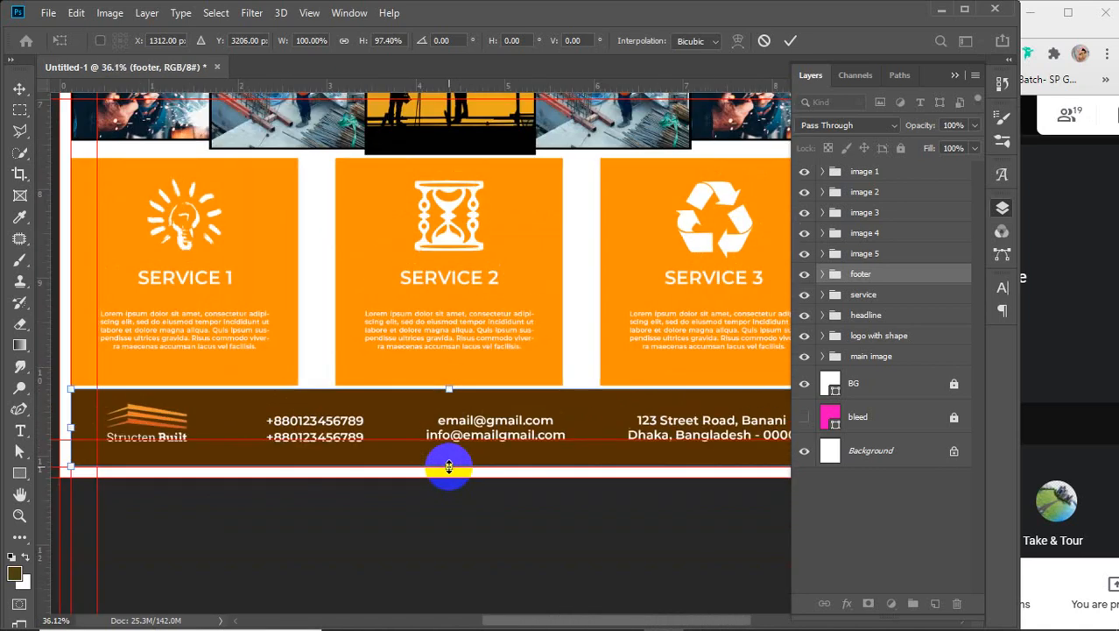
pyautogui.scroll(-1, 449, 466)
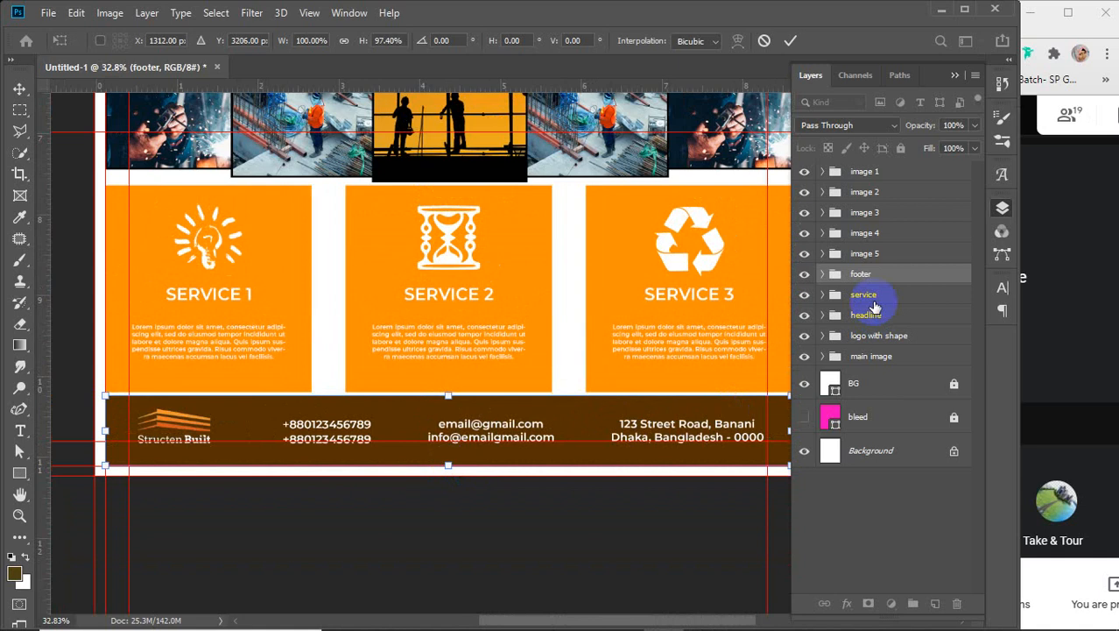
# - Nudge the contact info group and the logo copy together up inside the footer, above the margin guide
pyautogui.click(823, 275)
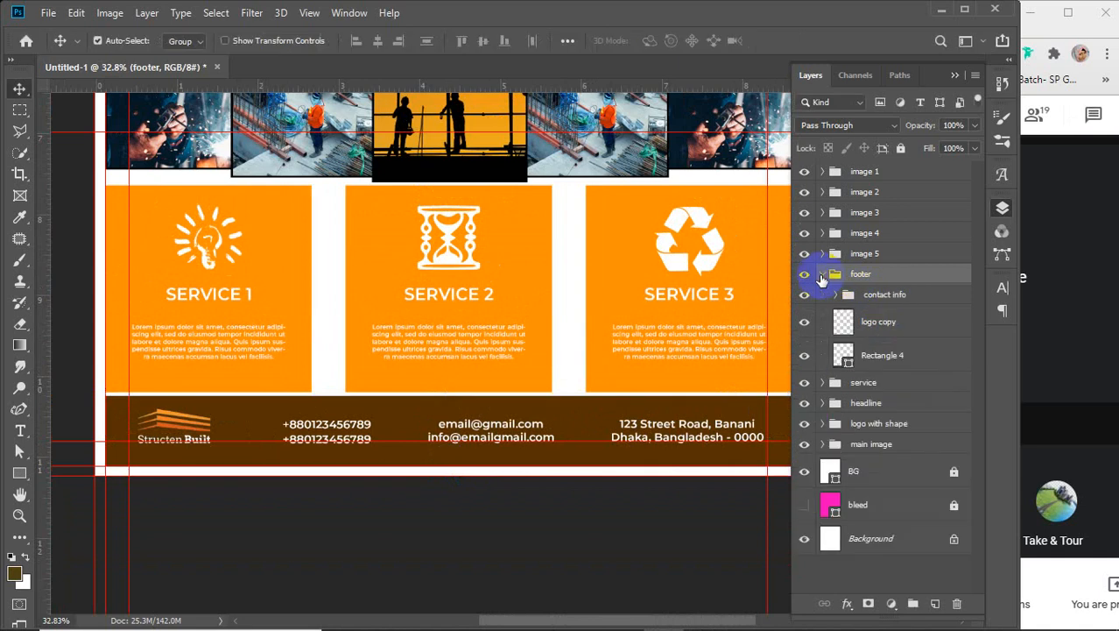
pyautogui.click(878, 294)
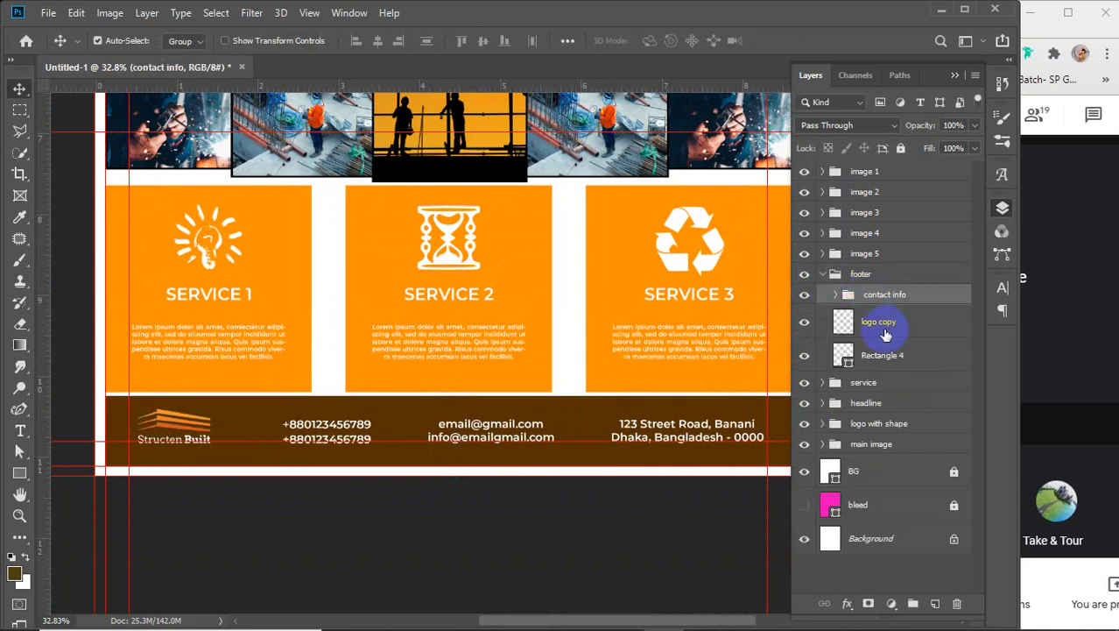
pyautogui.click(883, 332)
pyautogui.press('Up')
pyautogui.press('Up')
pyautogui.press('Up')
pyautogui.press('Up')
pyautogui.press('Up')
pyautogui.press('Up')
pyautogui.press('Up')
pyautogui.press('Up')
pyautogui.press('Up')
pyautogui.press('Up')
pyautogui.press('Up')
pyautogui.press('Up')
pyautogui.press('Up')
pyautogui.press('Up')
pyautogui.press('Up')
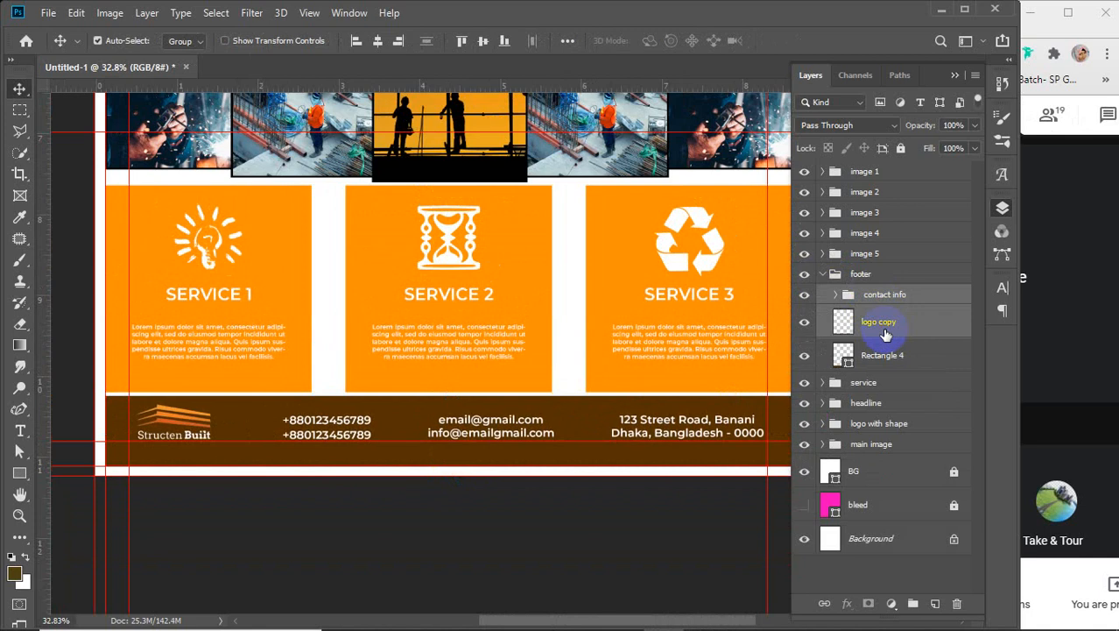
# - Nudge the contact info group and the logo copy slightly further up within the footer bar
pyautogui.press('Up')
pyautogui.press('Up')
pyautogui.press('Up')
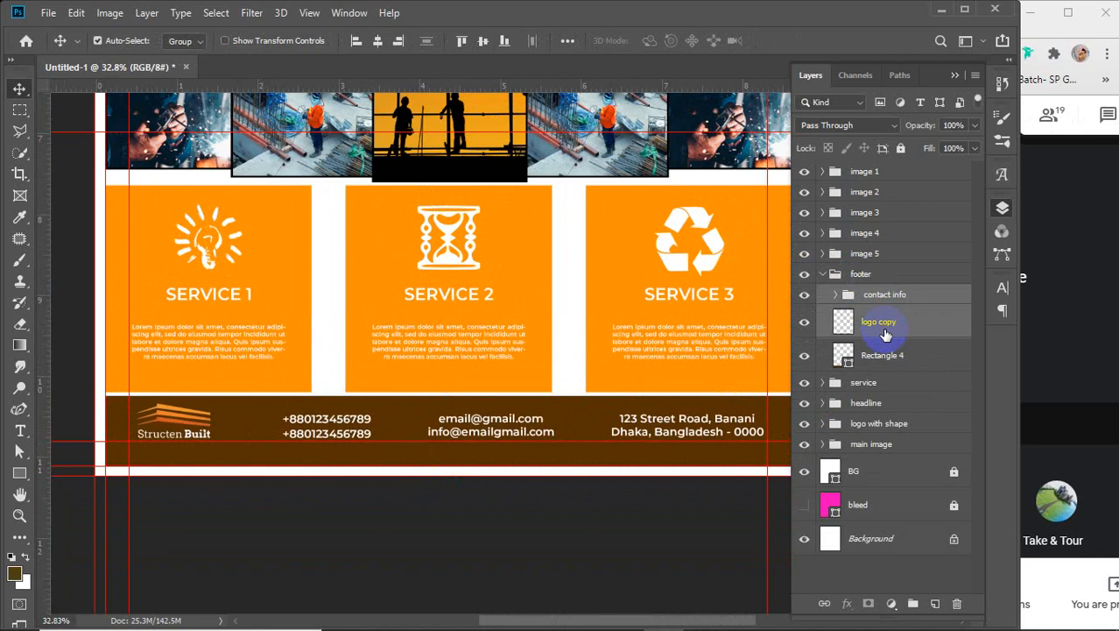
# - Stretch the footer's background rectangle upward to 104.96% height so its upper edge meets the service boxes
pyautogui.click(875, 357)
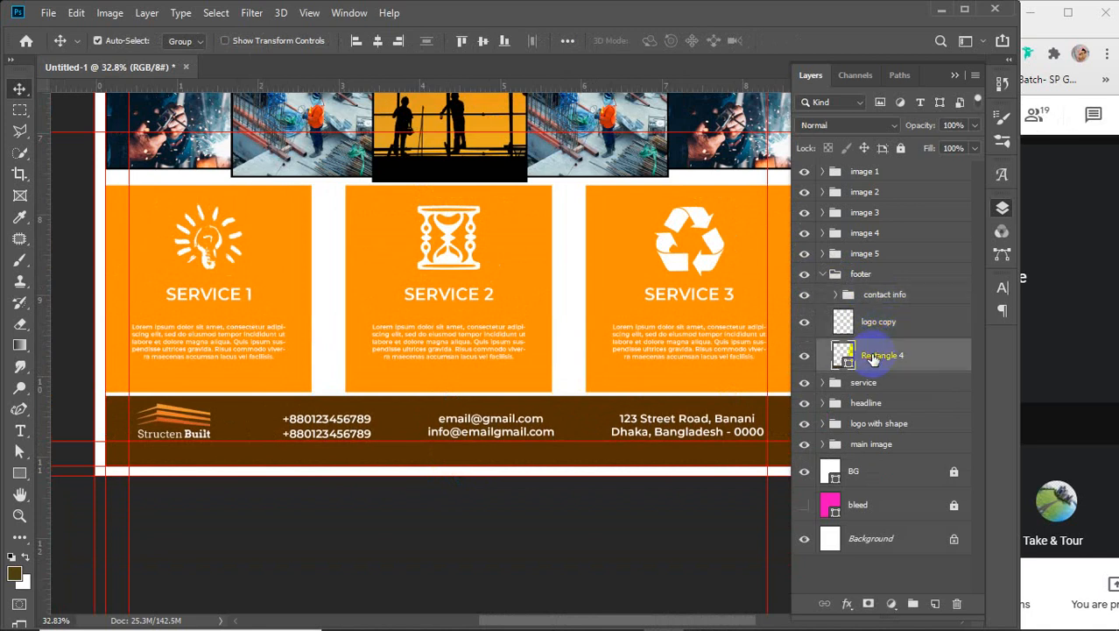
pyautogui.hotkey('ctrl', 't')
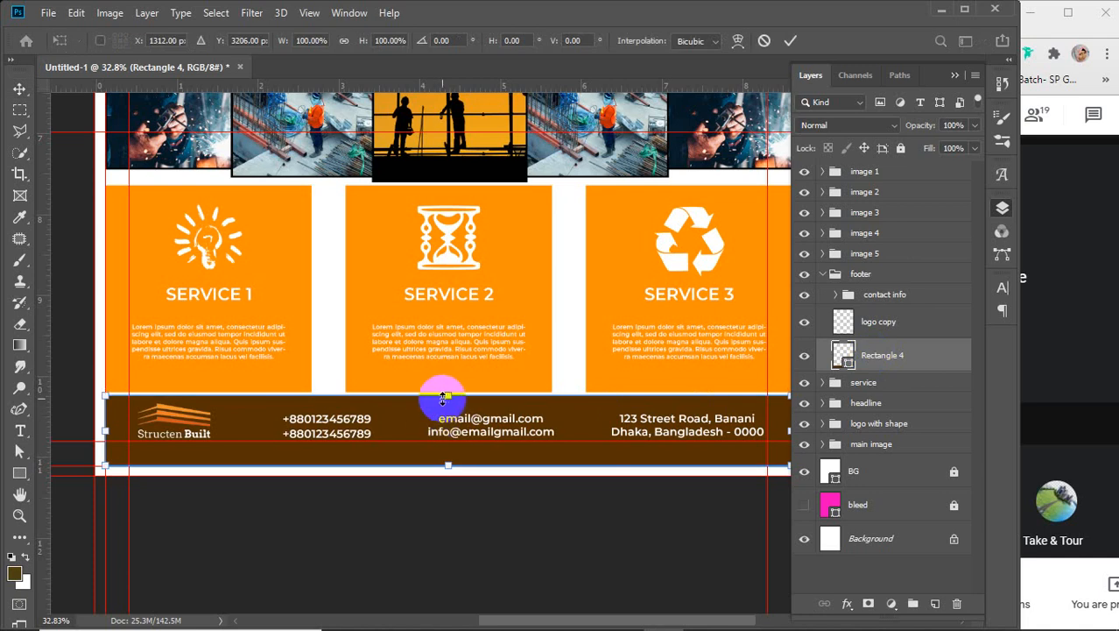
pyautogui.moveTo(449, 399); pyautogui.dragTo(447, 391)
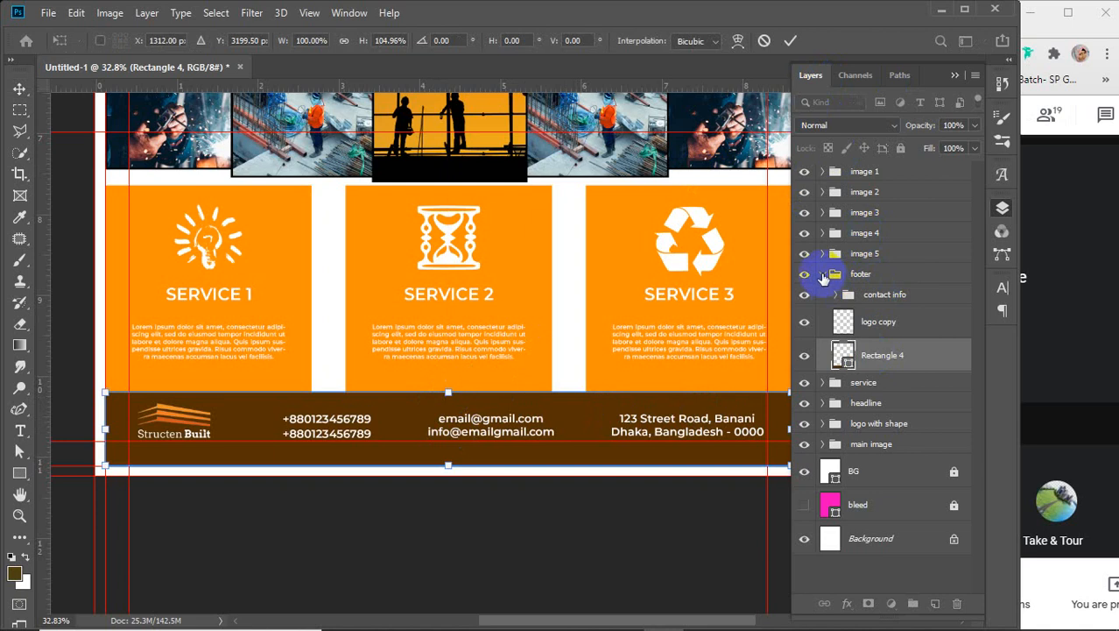
pyautogui.click(822, 274)
# - Nudge the service group slightly up, leaving a thin gap above the footer
pyautogui.click(859, 298)
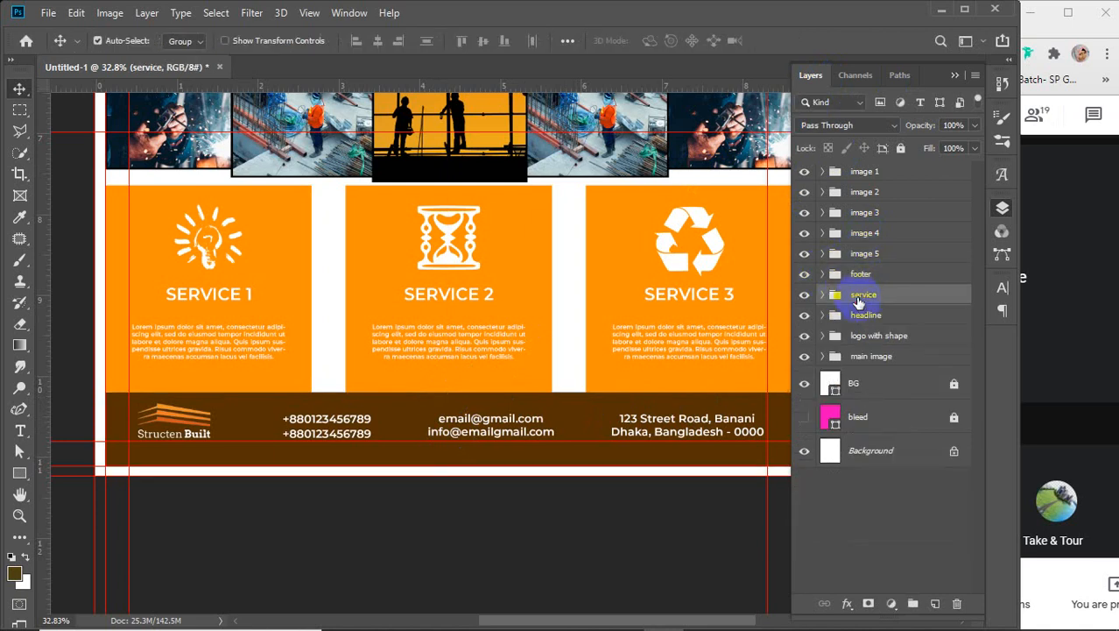
pyautogui.press('Up')
pyautogui.press('Up')
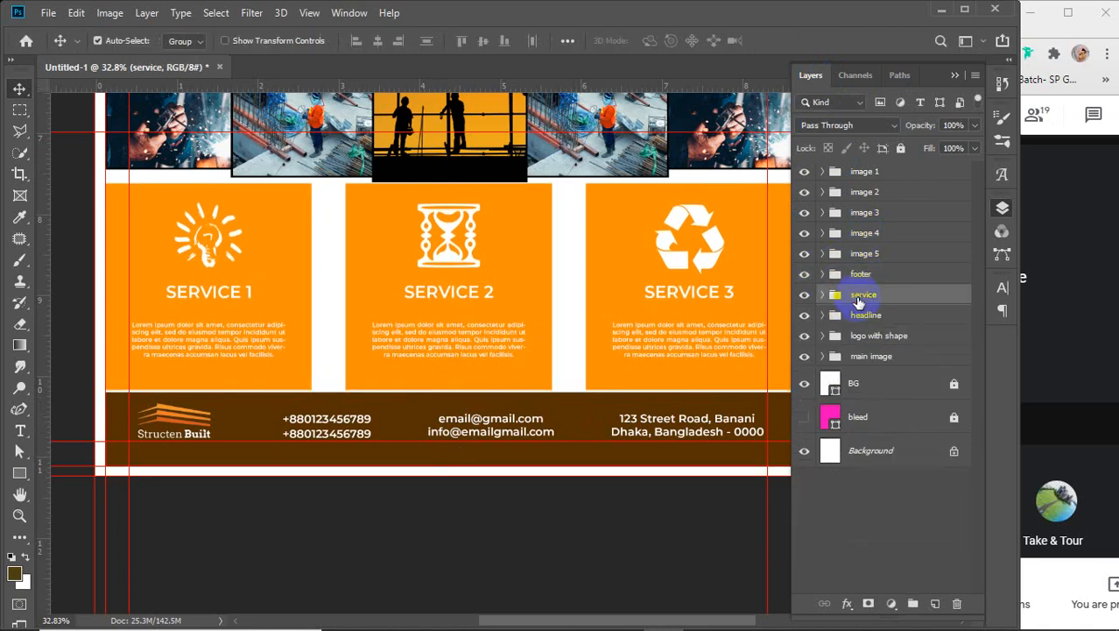
# - Nudge the five image groups, image 1 through image 5, together slightly up above the service boxes
pyautogui.scroll(5, 580, 380)
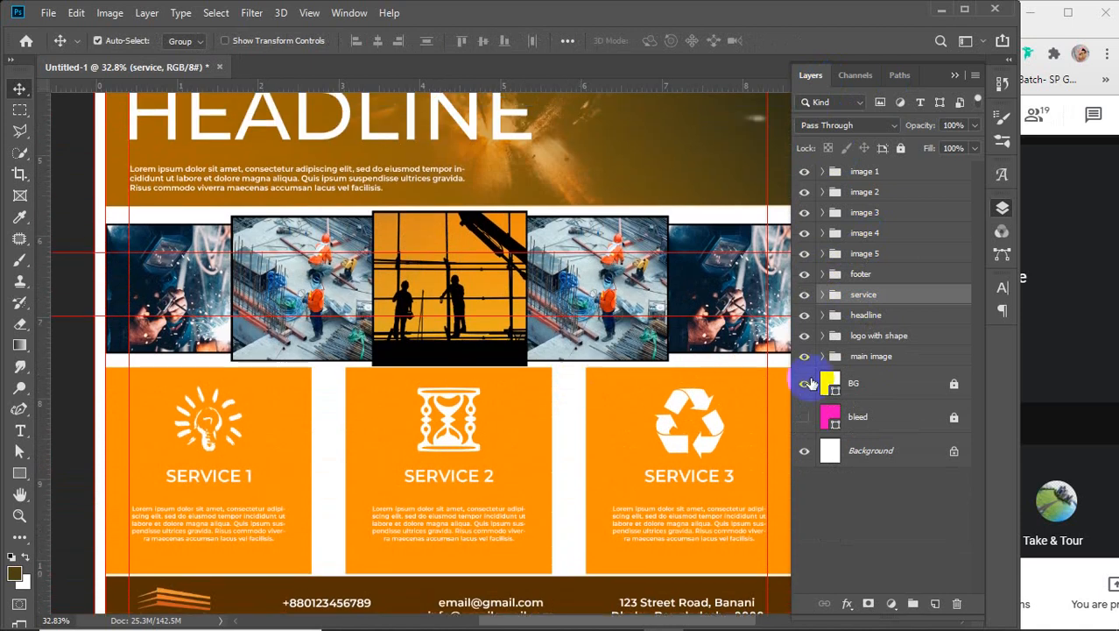
pyautogui.click(869, 253)
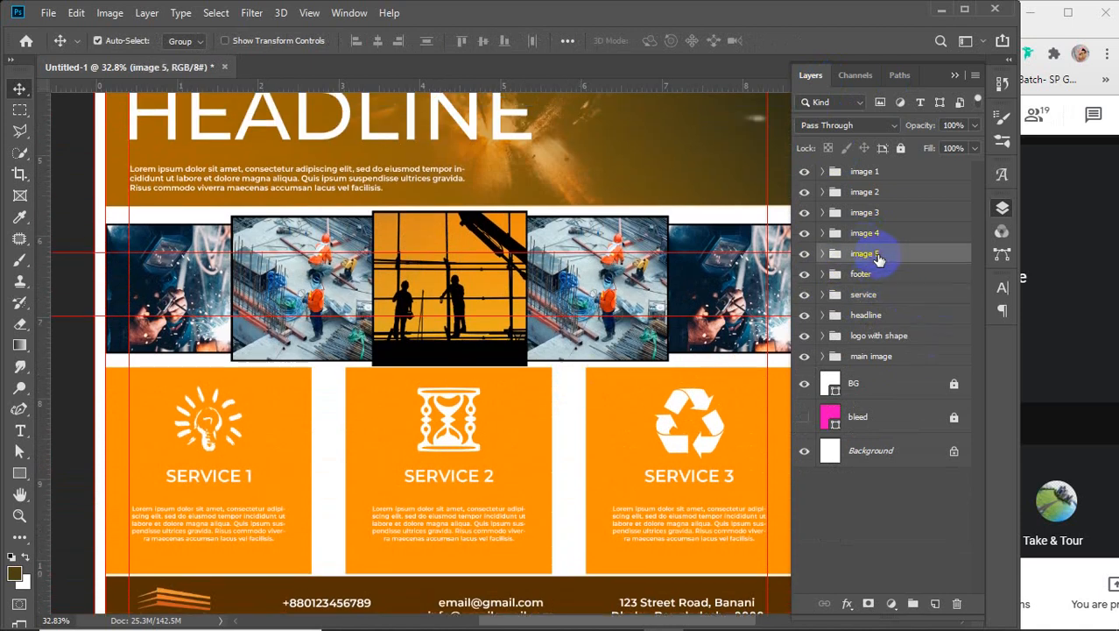
pyautogui.keyDown('shift'); pyautogui.click(880, 179); pyautogui.keyUp('shift')
pyautogui.press('Up')
pyautogui.press('Up')
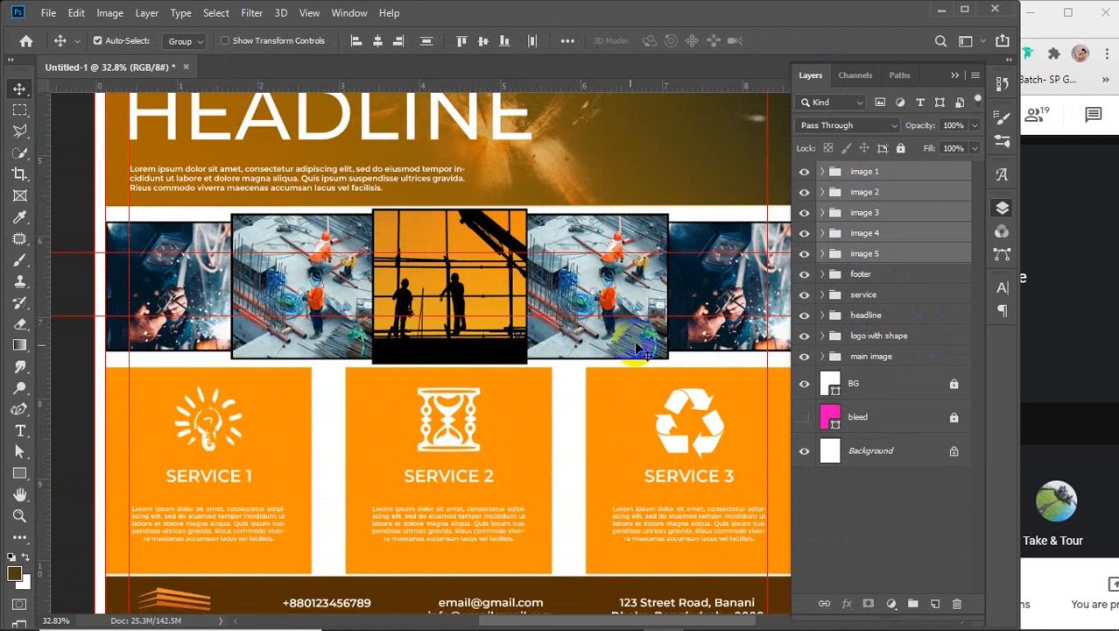
# - Reduce only the main image group's height to 98.61% from its lower edge, opening a gap above the photo row
pyautogui.scroll(-2, 639, 355)
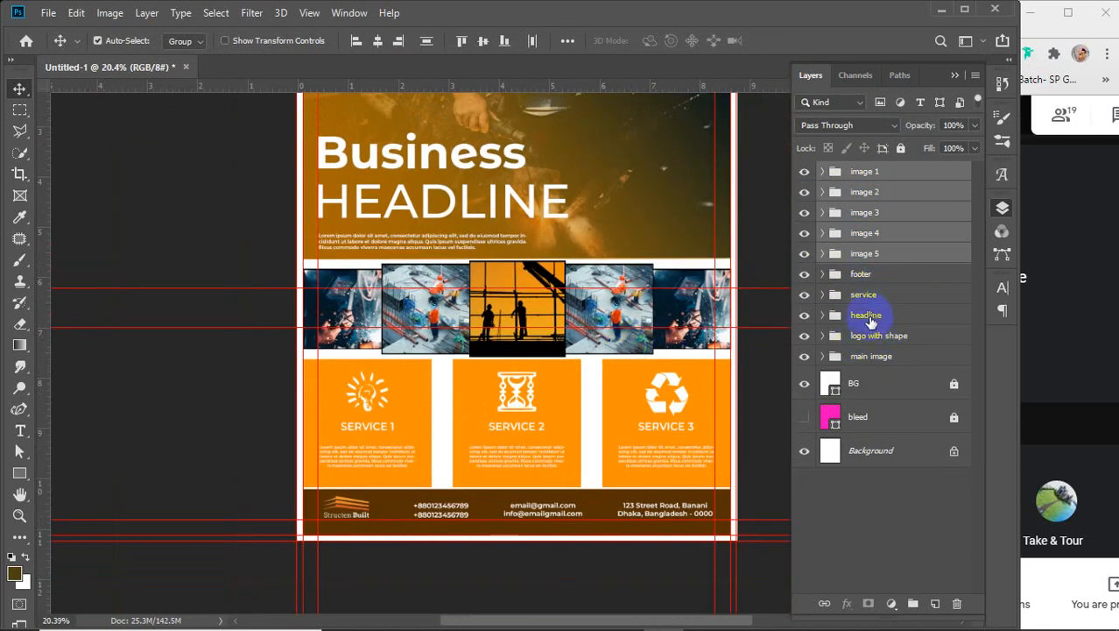
pyautogui.click(871, 359)
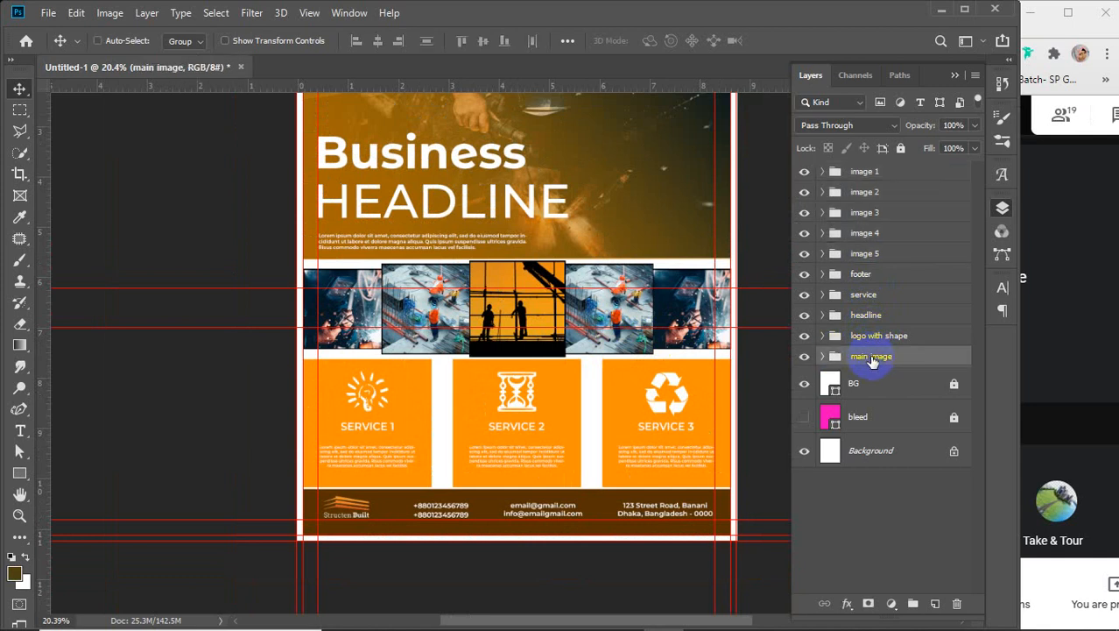
pyautogui.hotkey('ctrl', 't')
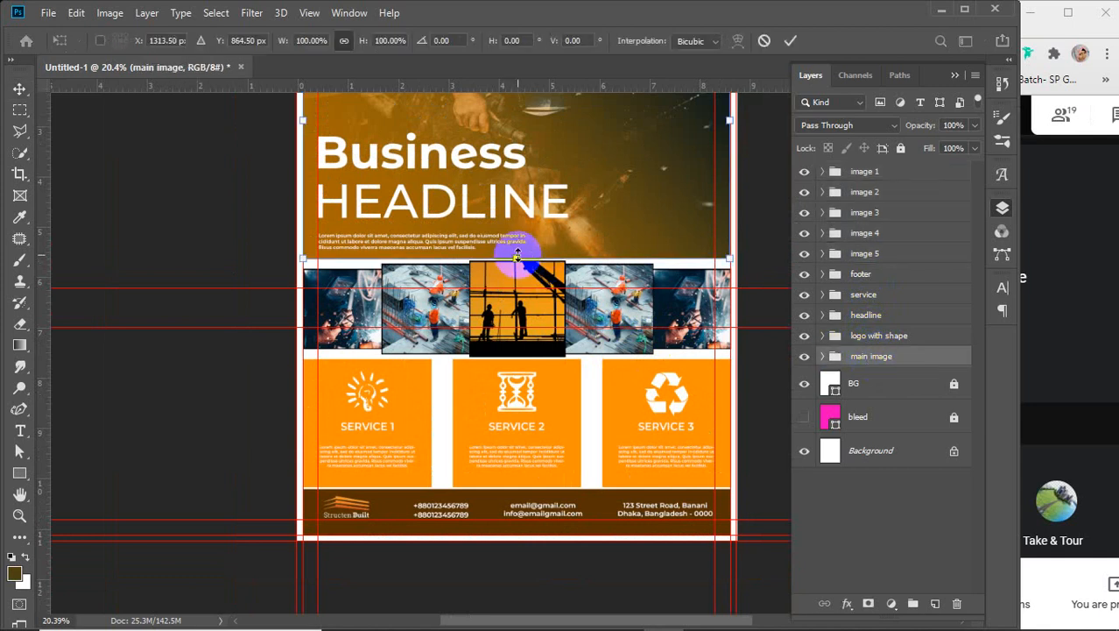
pyautogui.moveTo(518, 255); pyautogui.dragTo(517, 251)
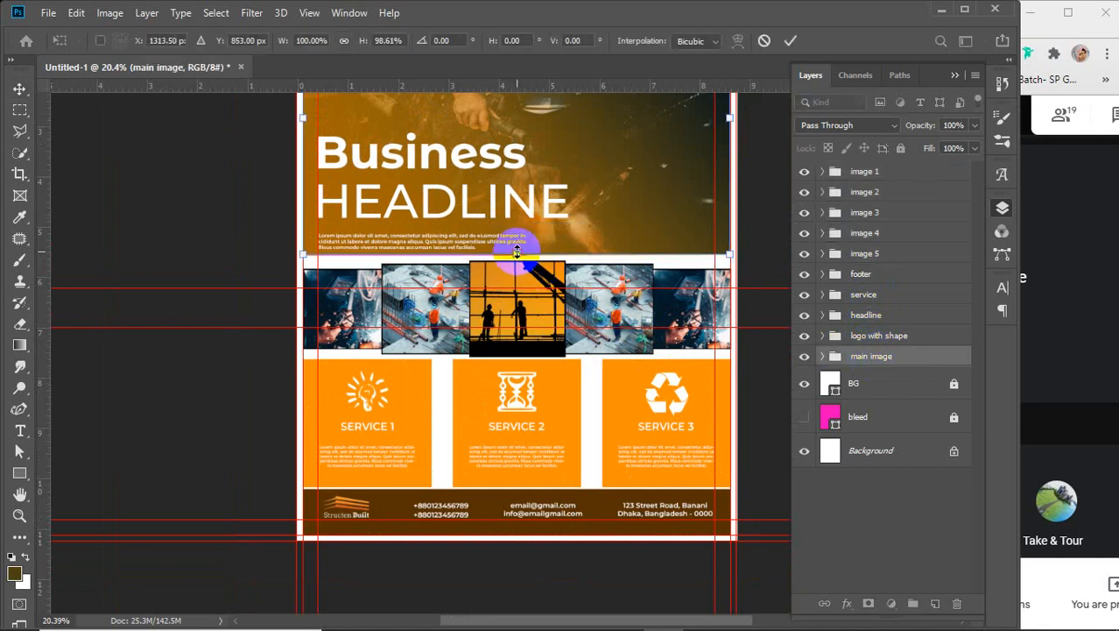
pyautogui.click(789, 40)
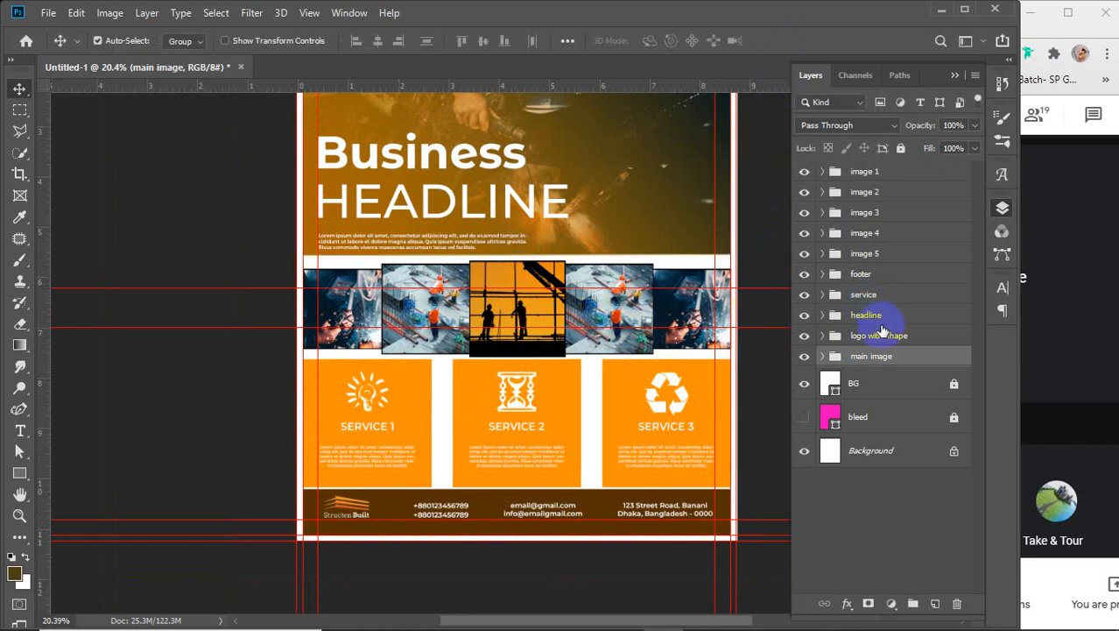
# - Group the image 1 through image 5 groups together and name the new group "gallary"
pyautogui.click(879, 255)
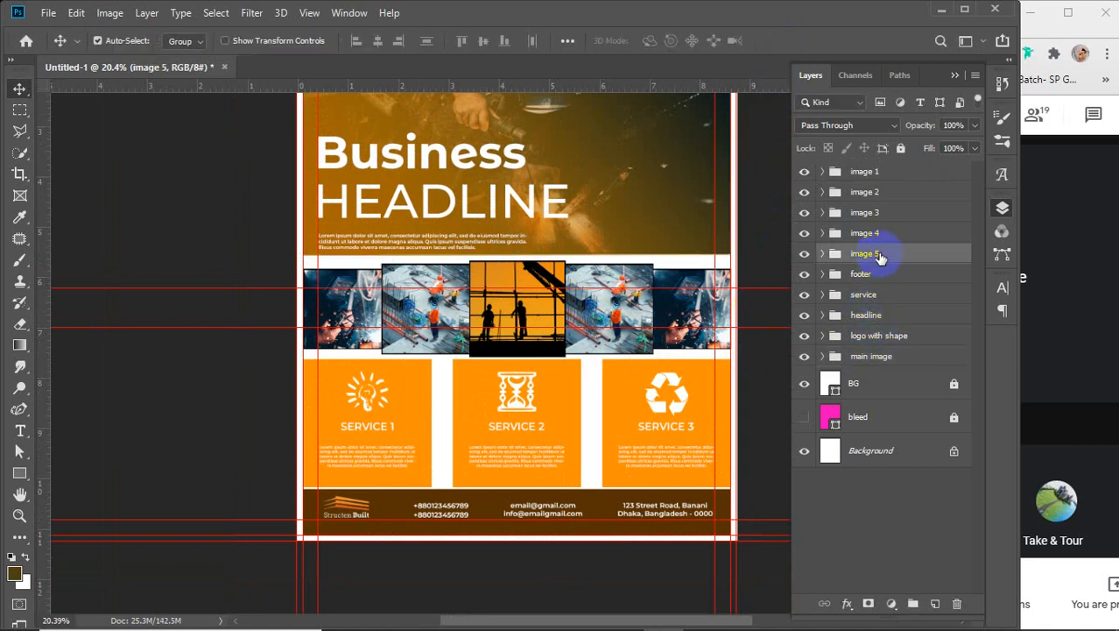
pyautogui.keyDown('shift'); pyautogui.click(886, 175); pyautogui.keyUp('shift')
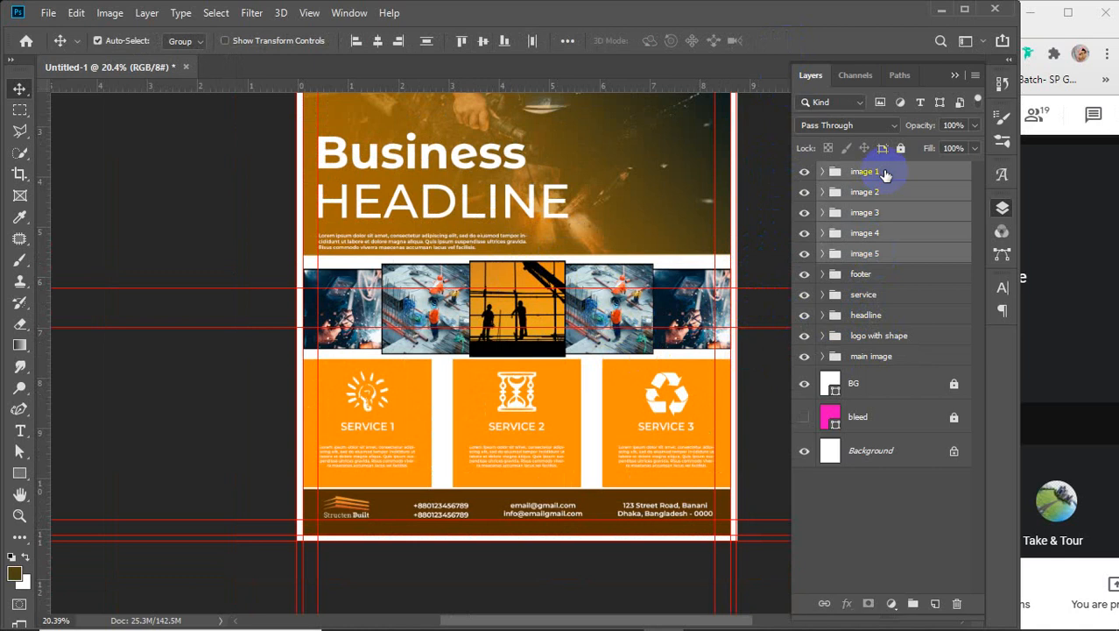
pyautogui.hotkey('ctrl', 'g')
pyautogui.doubleClick(865, 172)
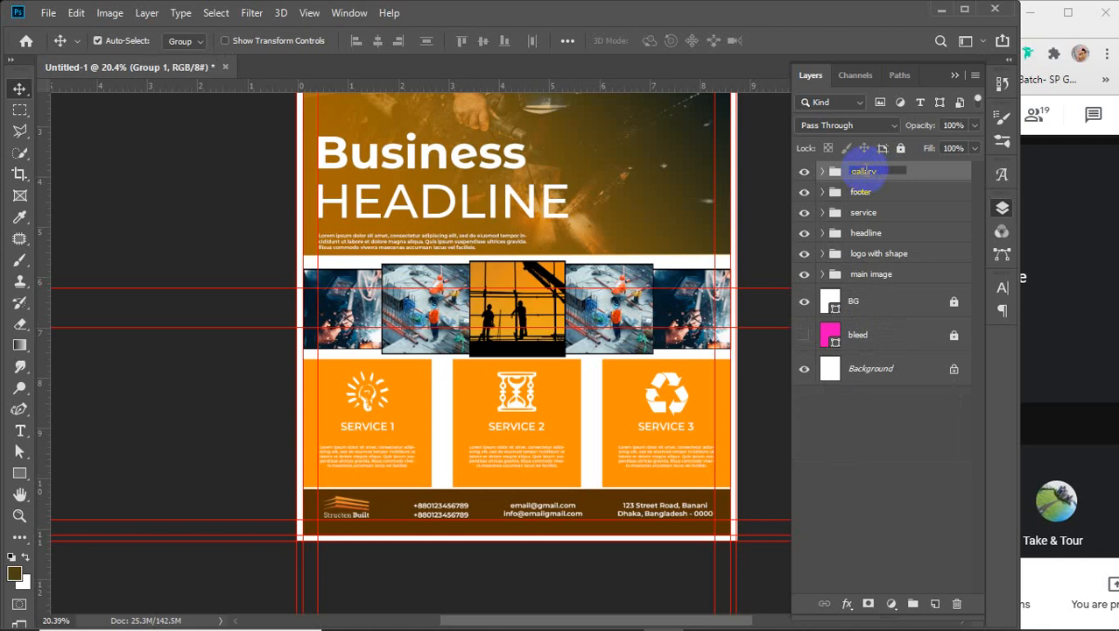
pyautogui.write('gallary')
pyautogui.press('Return')
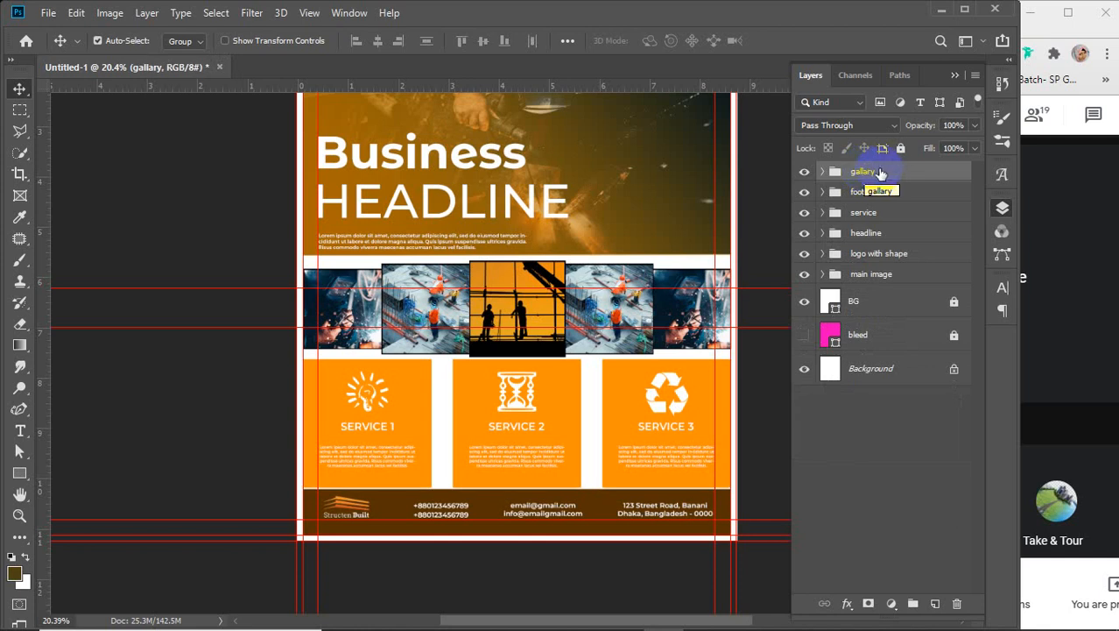
# - Reorder the layer groups, placing footer directly below main image and logo with shape directly above headline
pyautogui.moveTo(881, 174); pyautogui.dragTo(889, 290)
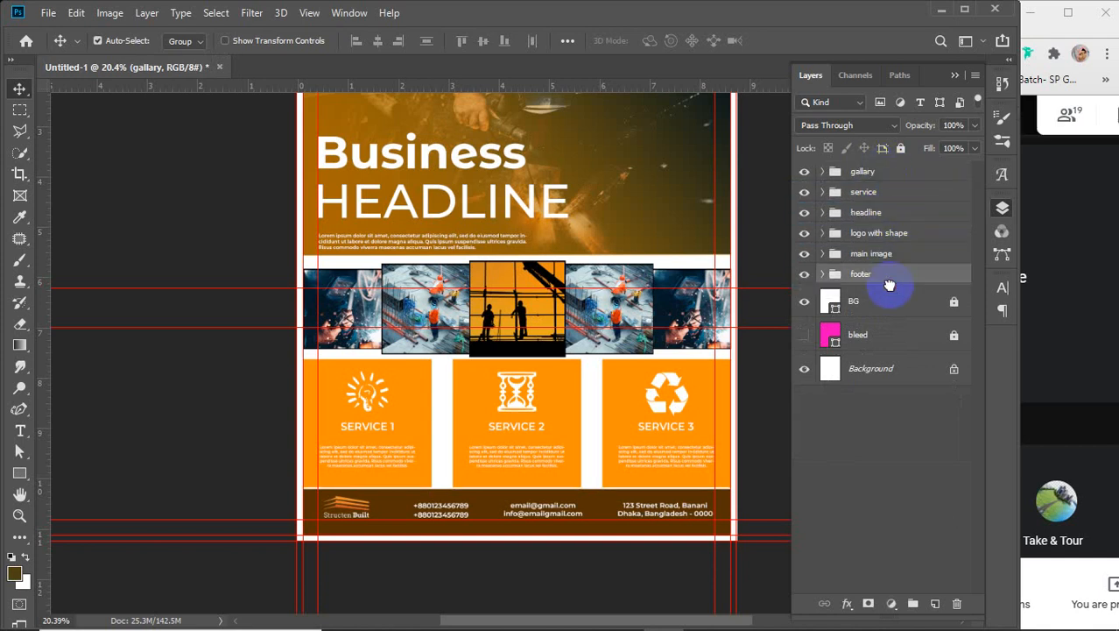
pyautogui.click(804, 212)
pyautogui.click(804, 212)
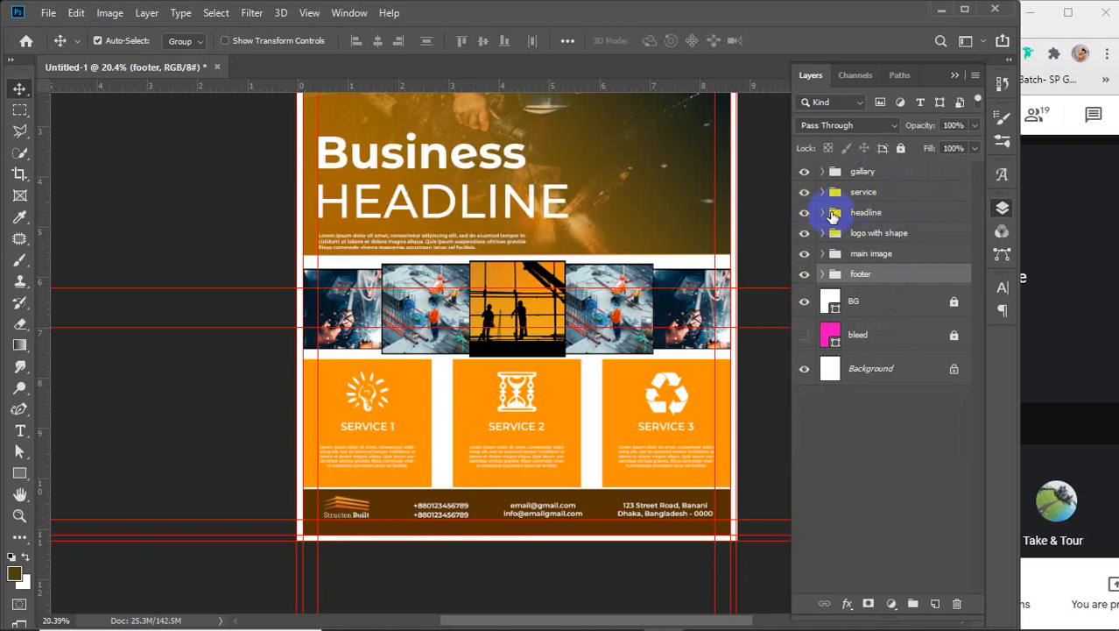
pyautogui.click(805, 233)
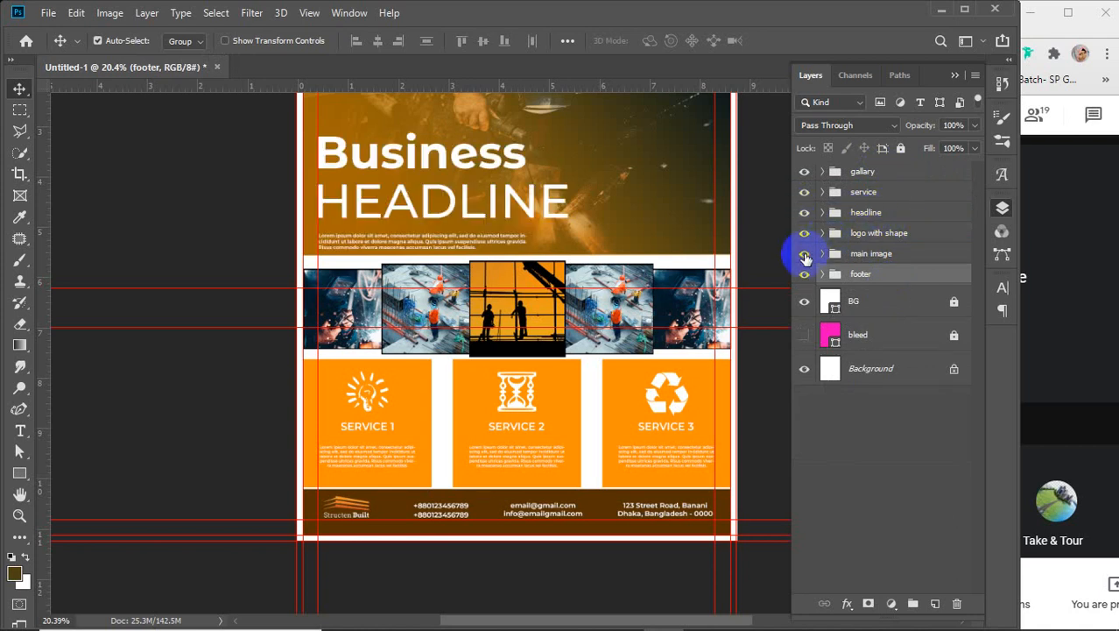
pyautogui.click(804, 253)
pyautogui.click(804, 253)
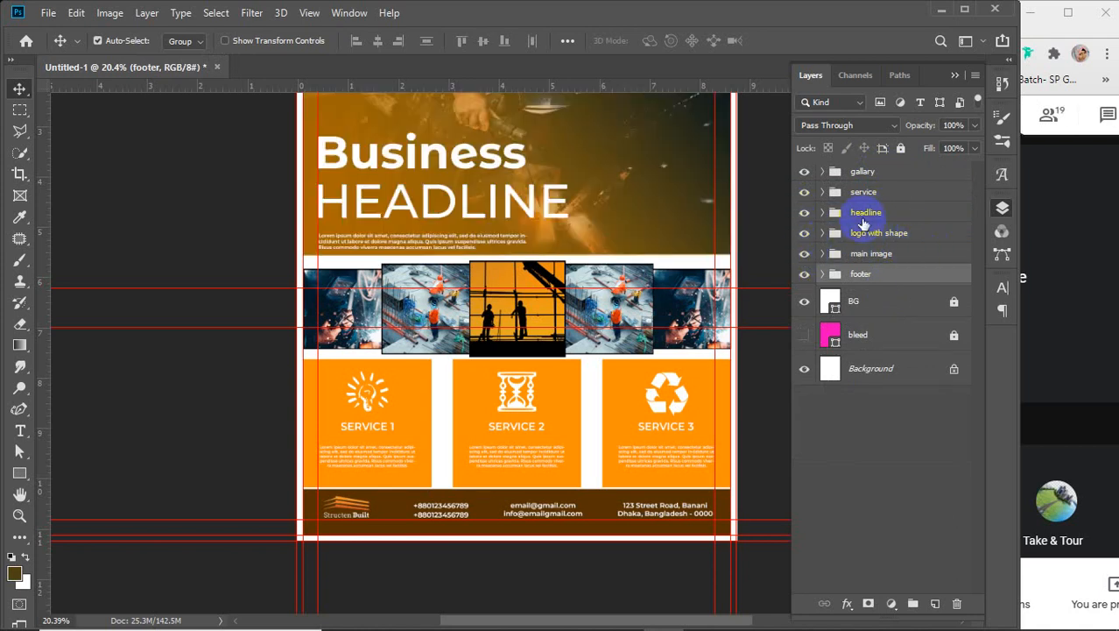
pyautogui.click(804, 212)
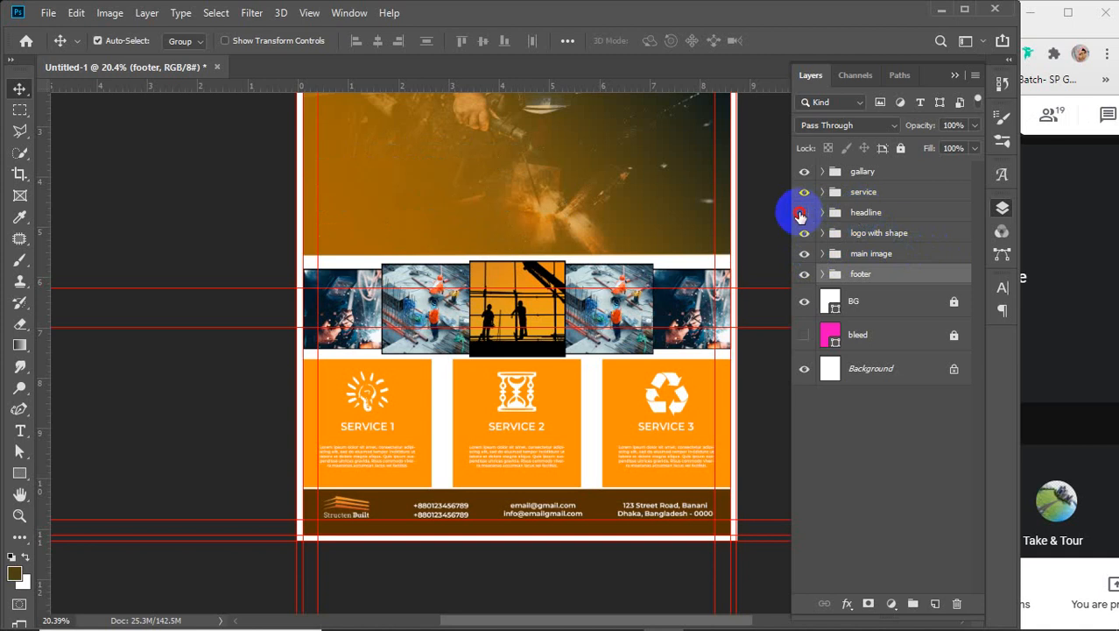
pyautogui.click(804, 212)
pyautogui.moveTo(866, 232); pyautogui.dragTo(874, 210)
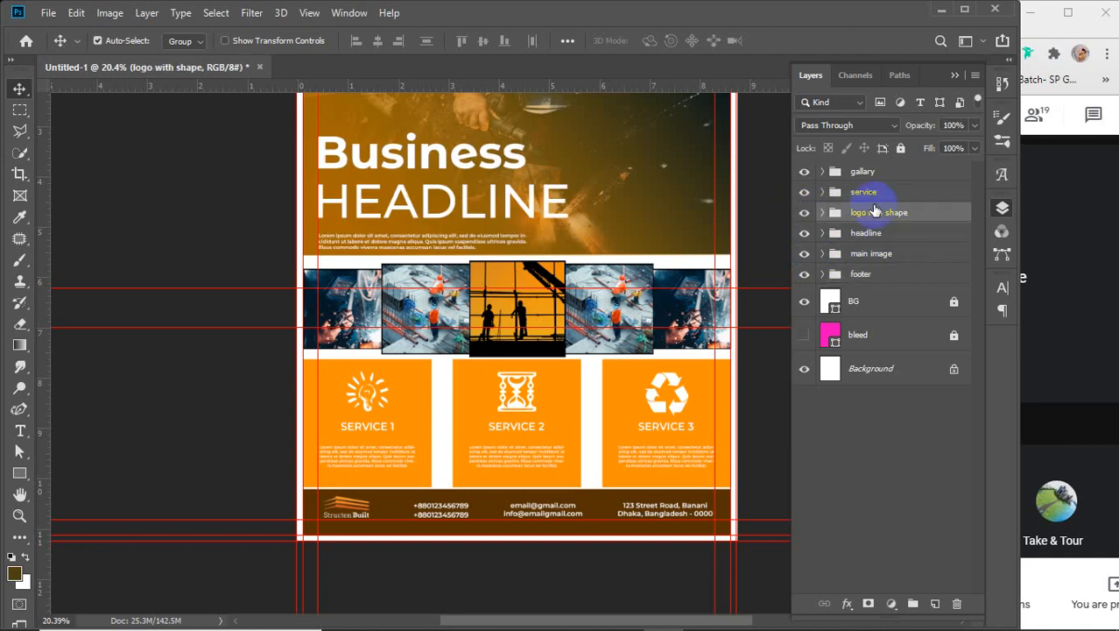
# - Group logo with shape, headline and main image as "header" and place that group first in the layer stack
pyautogui.click(862, 255)
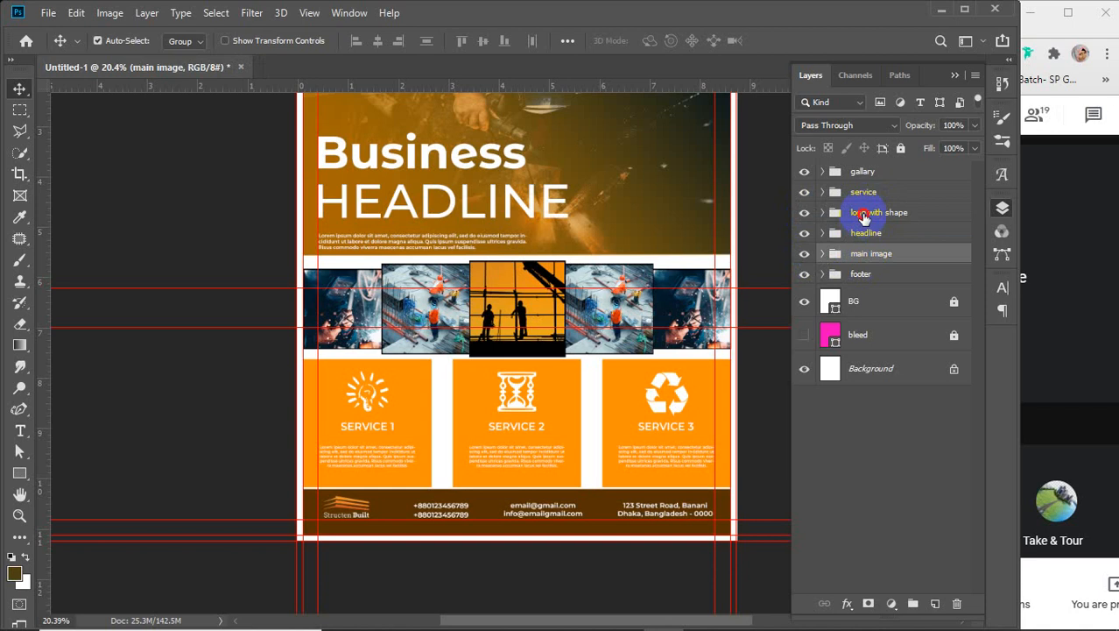
pyautogui.keyDown('shift'); pyautogui.click(863, 216); pyautogui.keyUp('shift')
pyautogui.hotkey('ctrl', 'g')
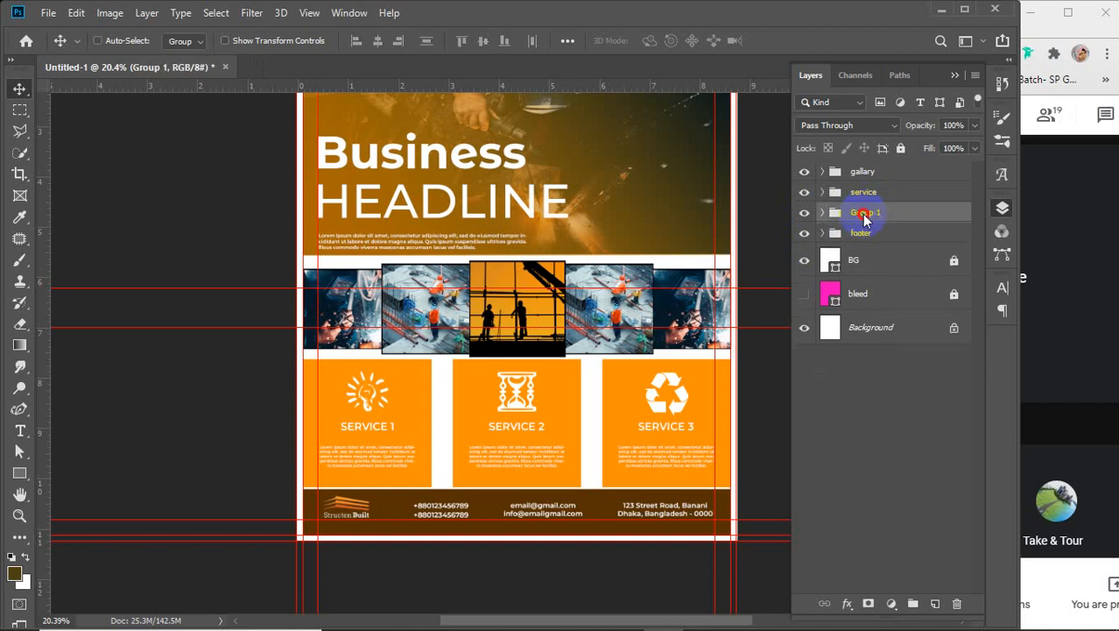
pyautogui.doubleClick(864, 213)
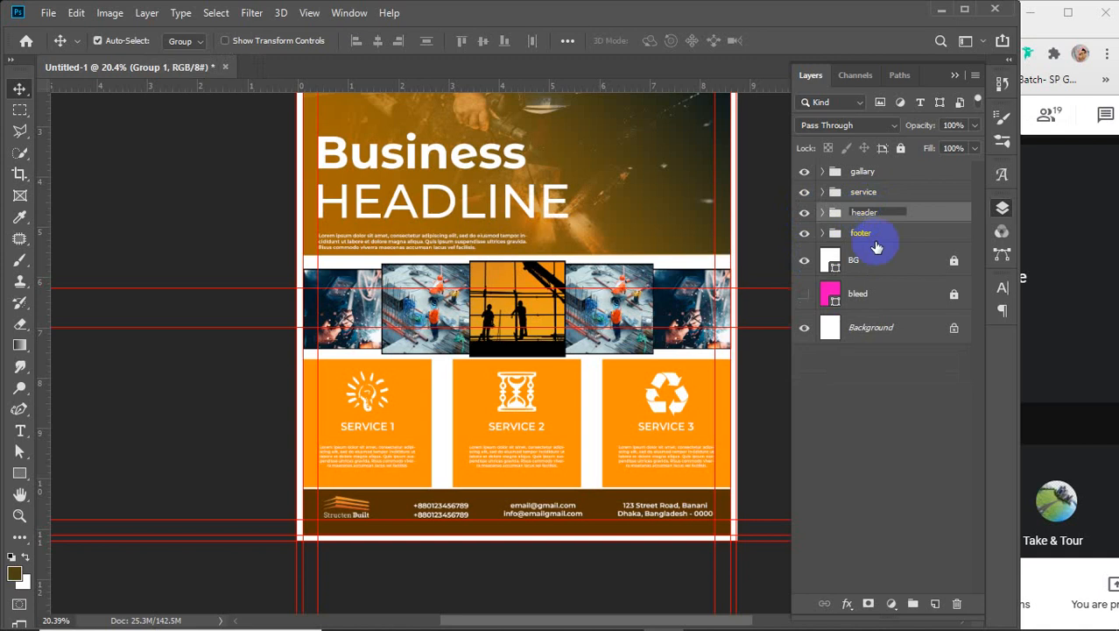
pyautogui.click(944, 213)
pyautogui.moveTo(929, 216); pyautogui.dragTo(887, 170)
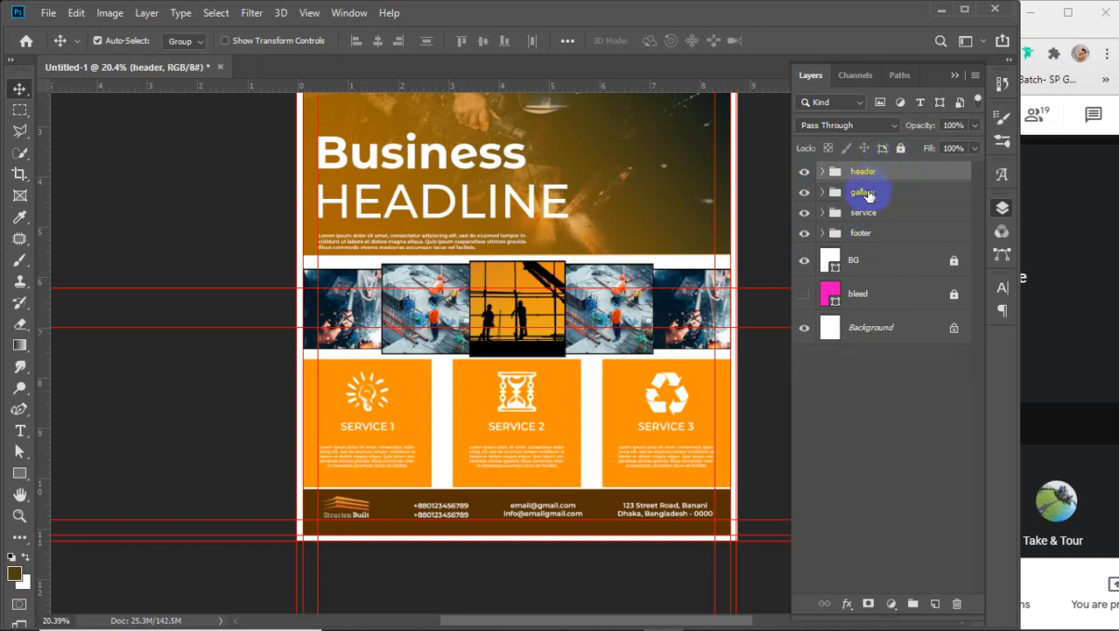
# - Group the gallary and service groups together and name the new group "body"
pyautogui.click(909, 193)
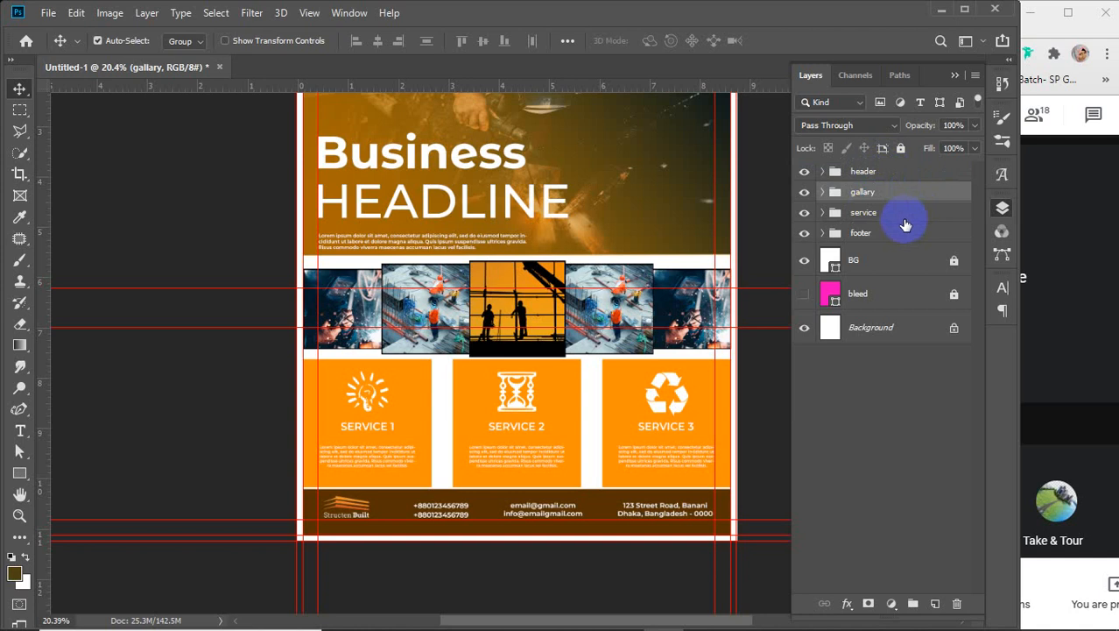
pyautogui.keyDown('shift'); pyautogui.click(896, 215); pyautogui.keyUp('shift')
pyautogui.hotkey('ctrl', 'g')
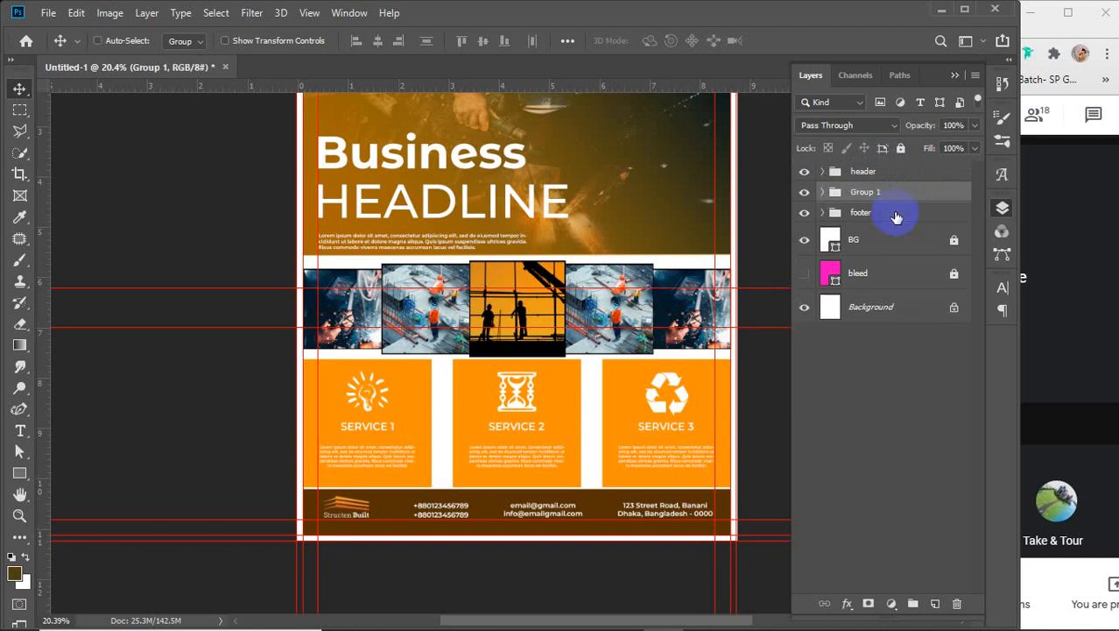
pyautogui.doubleClick(863, 194)
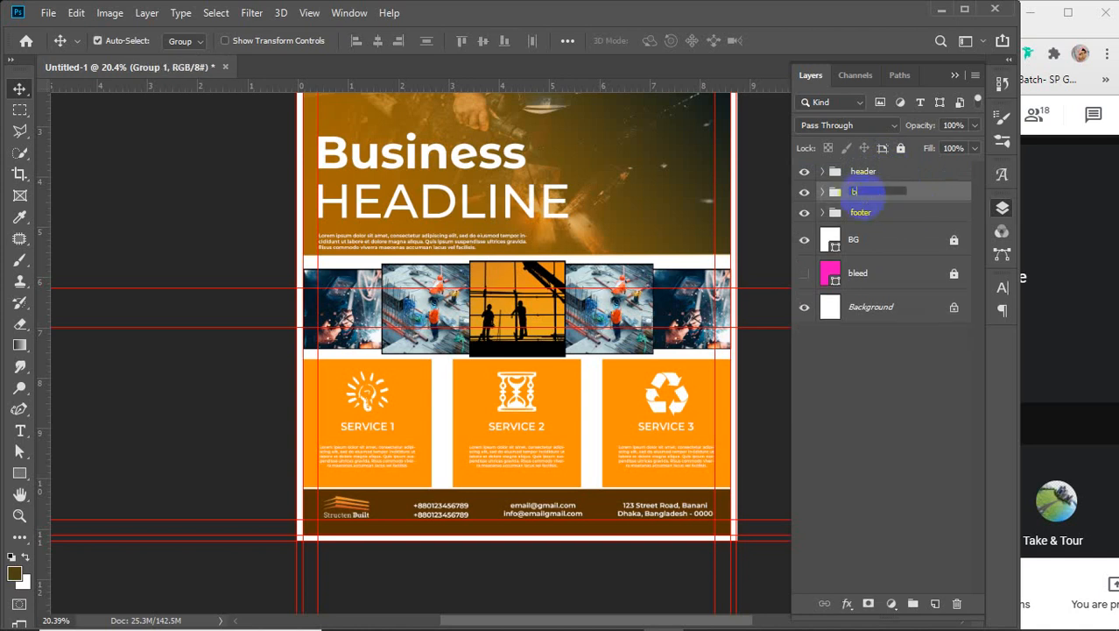
pyautogui.press('Return')
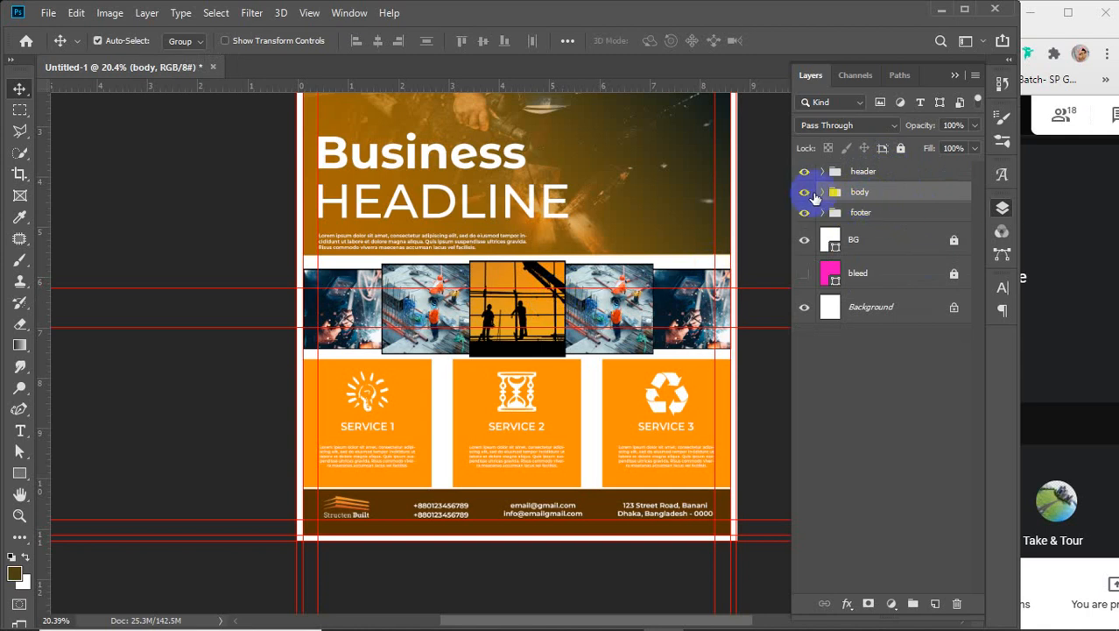
# - Nudge the gallary group inside body up to even the gaps between the header image, photo row and service boxes
pyautogui.click(822, 192)
pyautogui.click(876, 219)
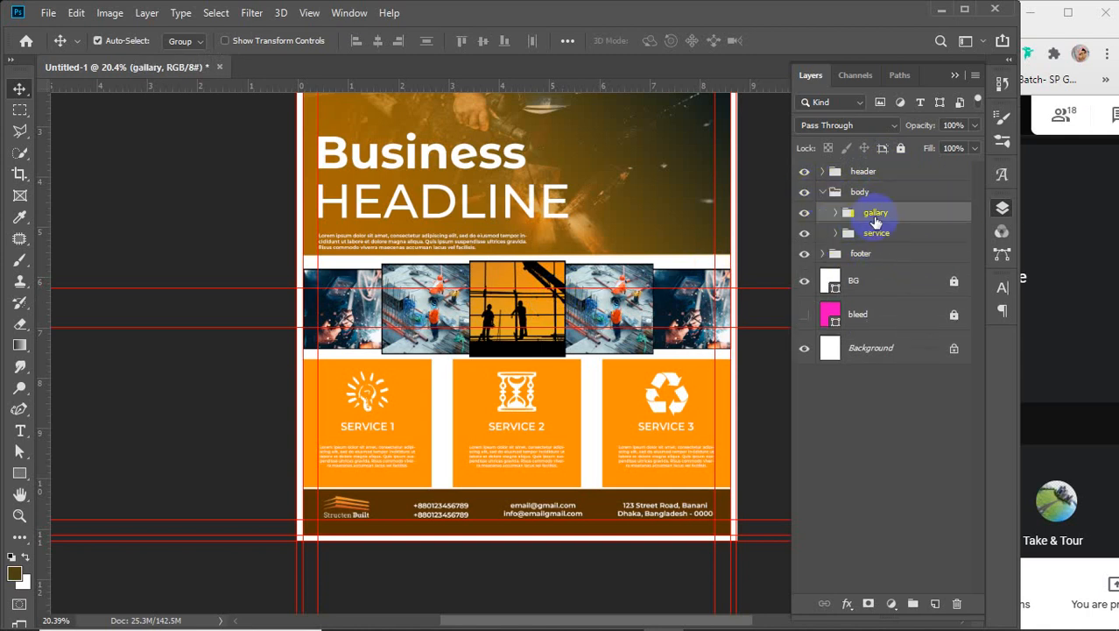
pyautogui.press('Up')
pyautogui.press('Up')
pyautogui.press('Up')
pyautogui.press('Up')
pyautogui.press('Up')
pyautogui.press('Up')
pyautogui.press('Up')
pyautogui.press('Up')
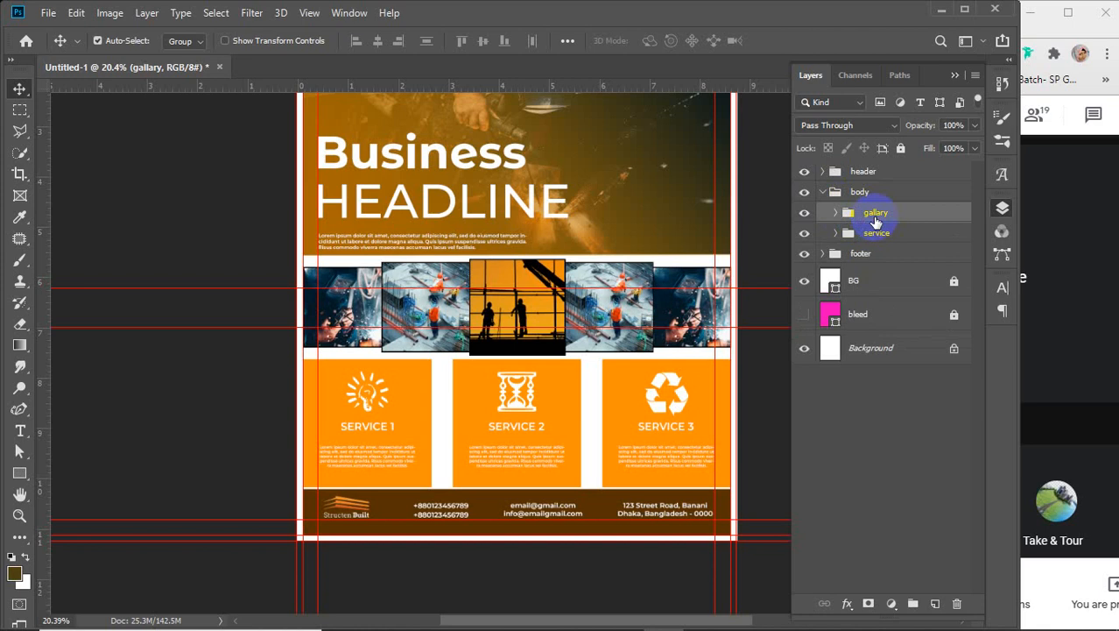
pyautogui.press('Up')
pyautogui.press('Up')
pyautogui.press('Up')
pyautogui.press('Up')
pyautogui.press('Up')
pyautogui.press('Up')
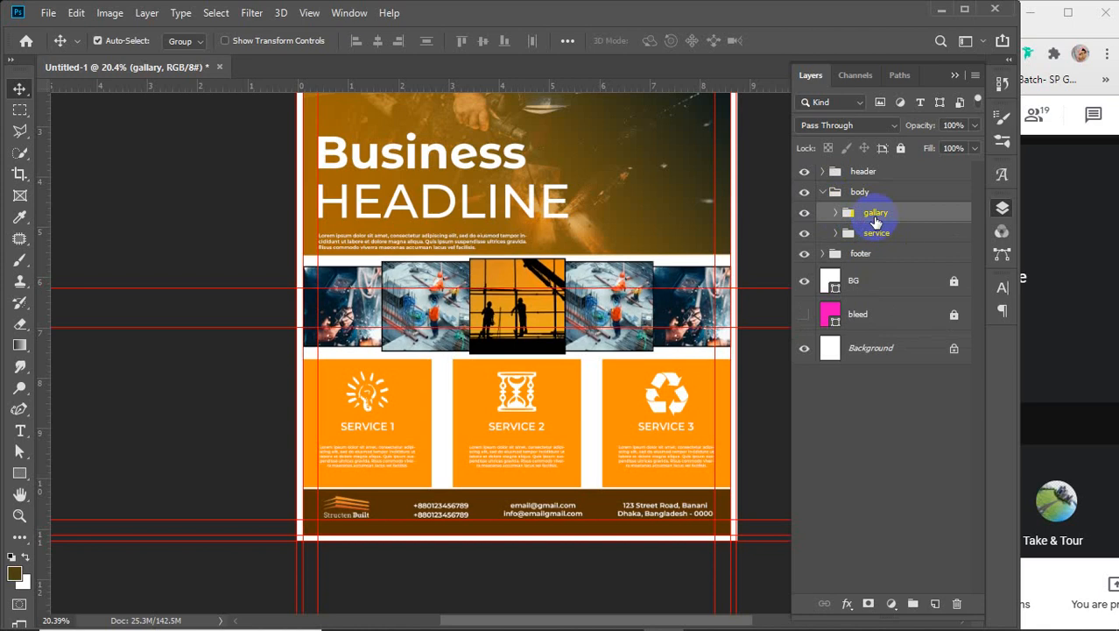
# - Nudge the service group inside body up slightly to even the gaps between the photo row, service boxes and footer
pyautogui.click(876, 238)
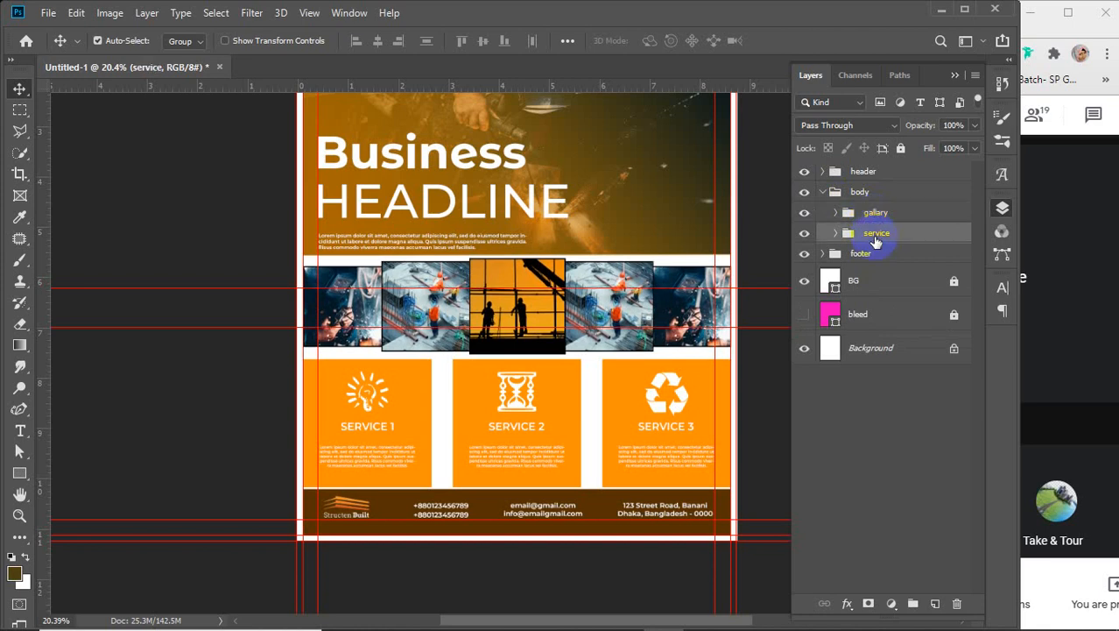
pyautogui.press('Up')
pyautogui.press('Up')
pyautogui.press('Up')
pyautogui.press('Up')
pyautogui.press('Up')
pyautogui.press('Up')
pyautogui.press('Up')
pyautogui.press('Up')
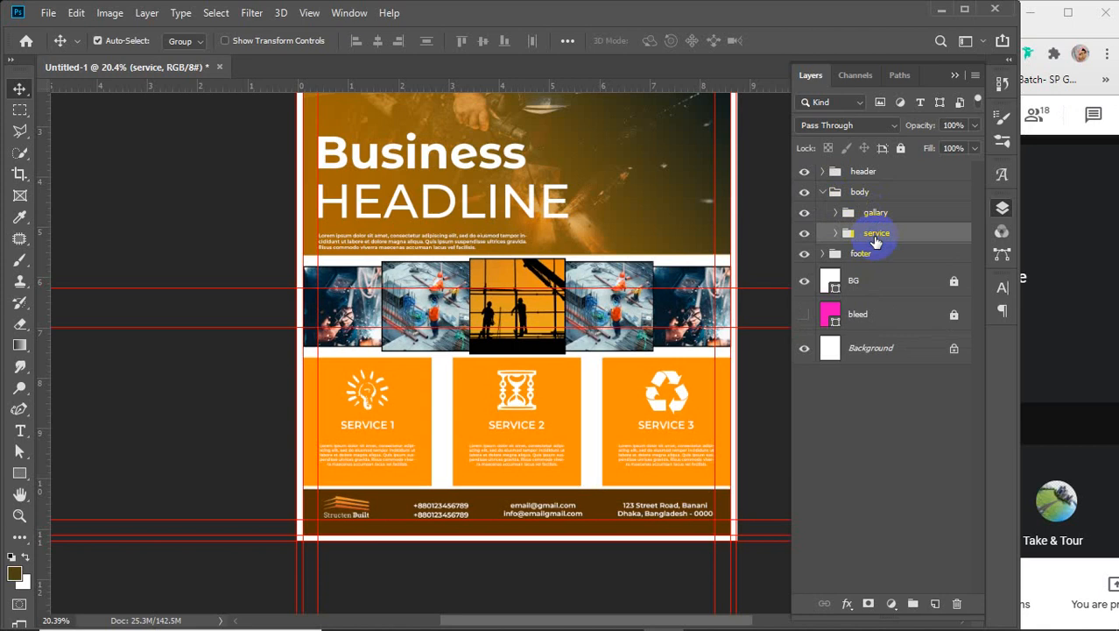
pyautogui.click(877, 452)
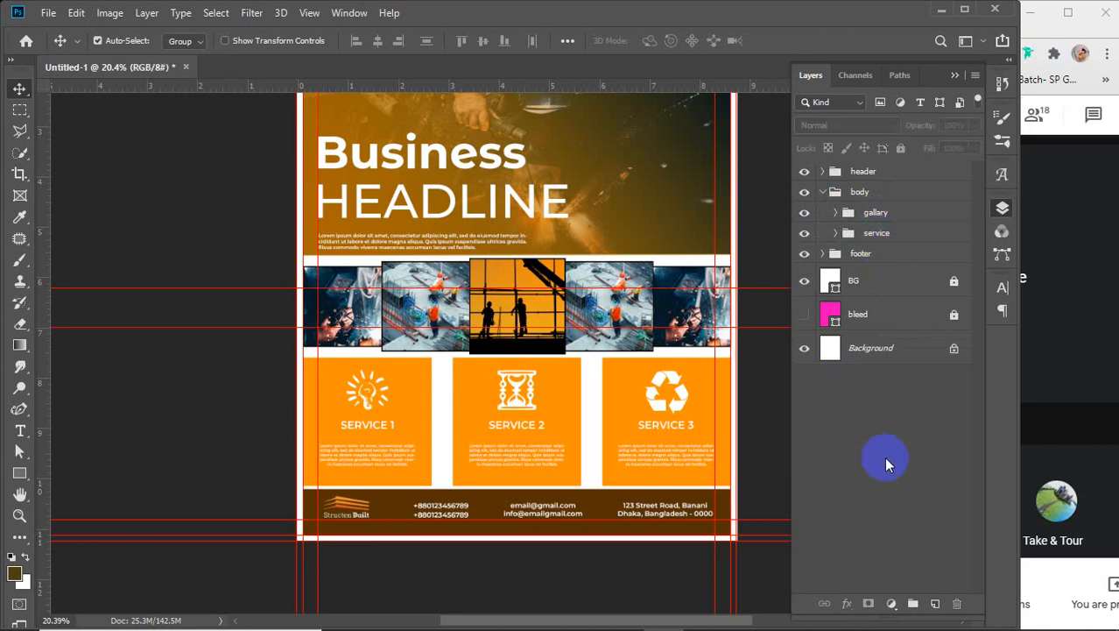
# - Switch to the browser, close the welding photo and browse Unsplash's construction results for a different photo
pyautogui.moveTo(636, 621)
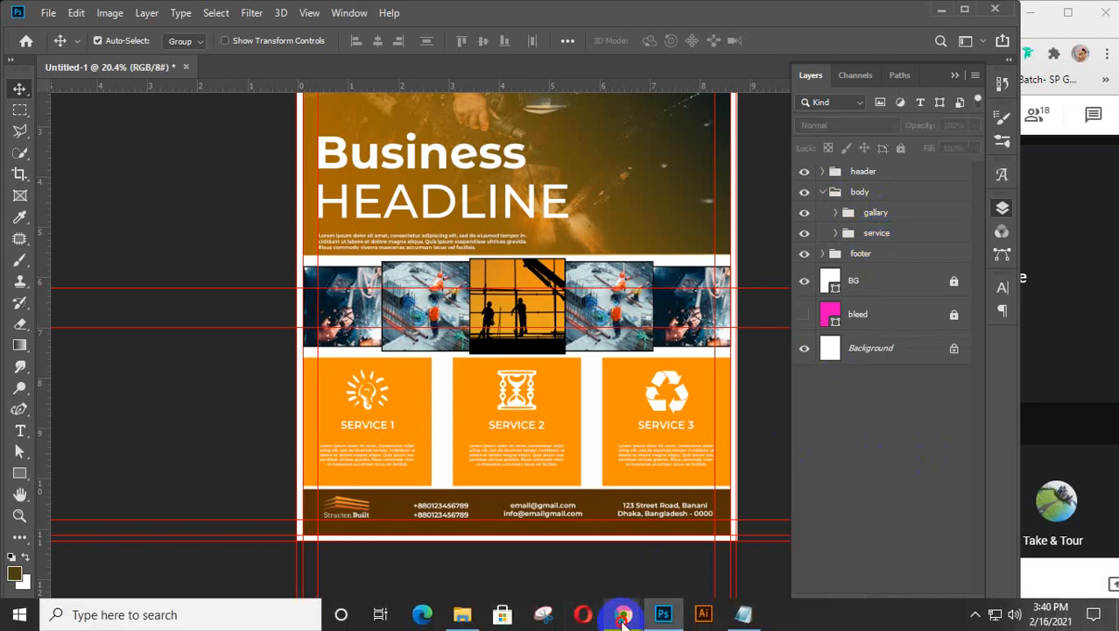
pyautogui.click(662, 570)
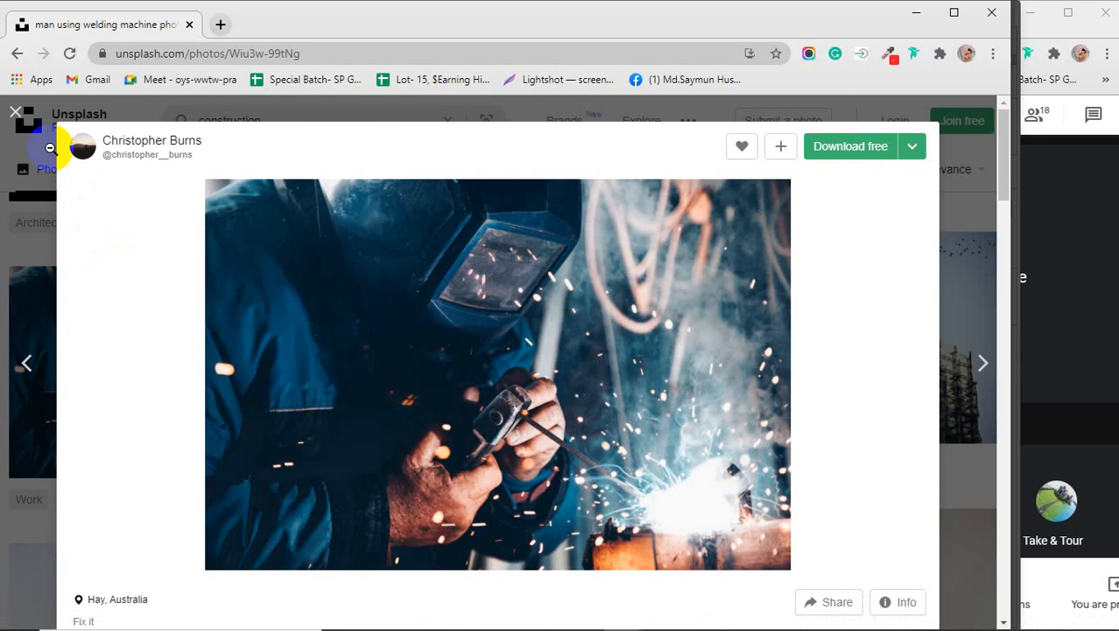
pyautogui.click(49, 147)
pyautogui.scroll(-10, 373, 311)
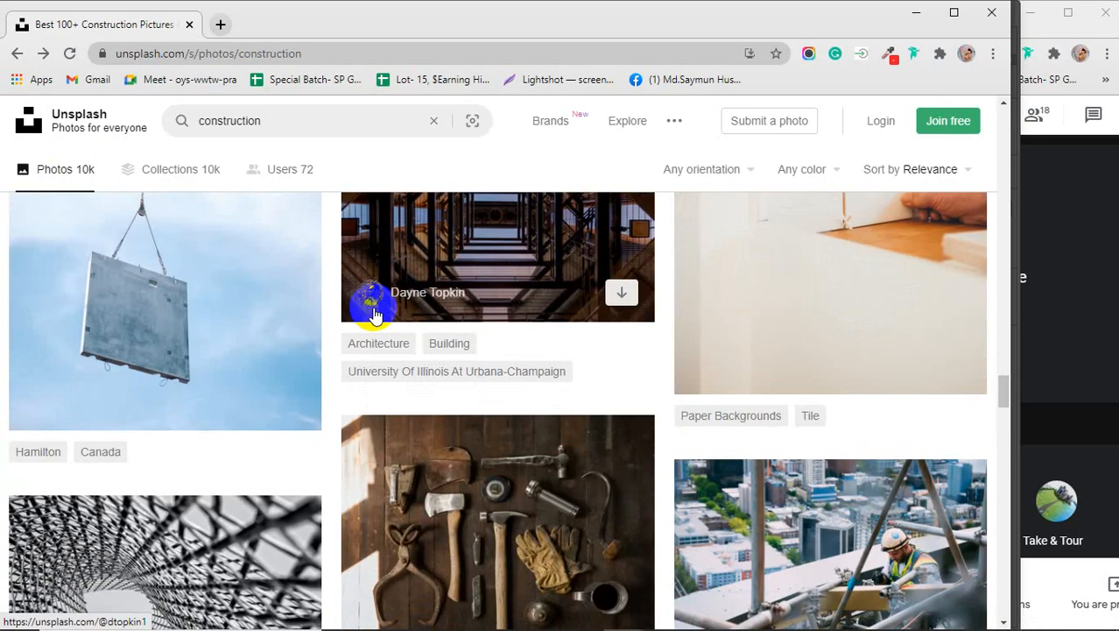
pyautogui.scroll(2, 372, 313)
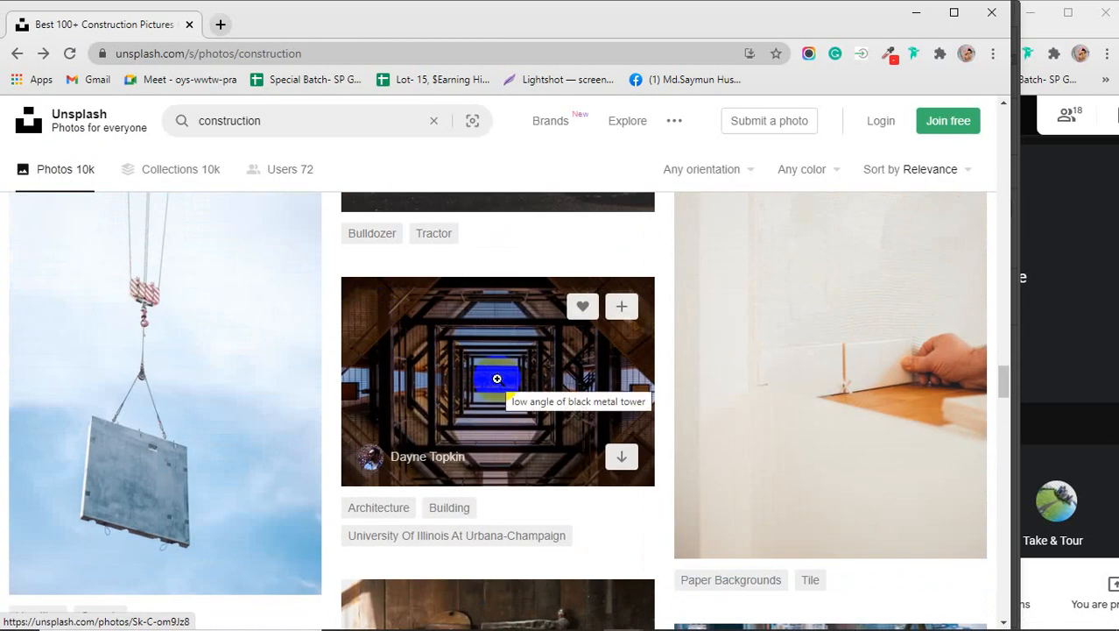
pyautogui.scroll(-3, 497, 378)
pyautogui.scroll(-2, 497, 378)
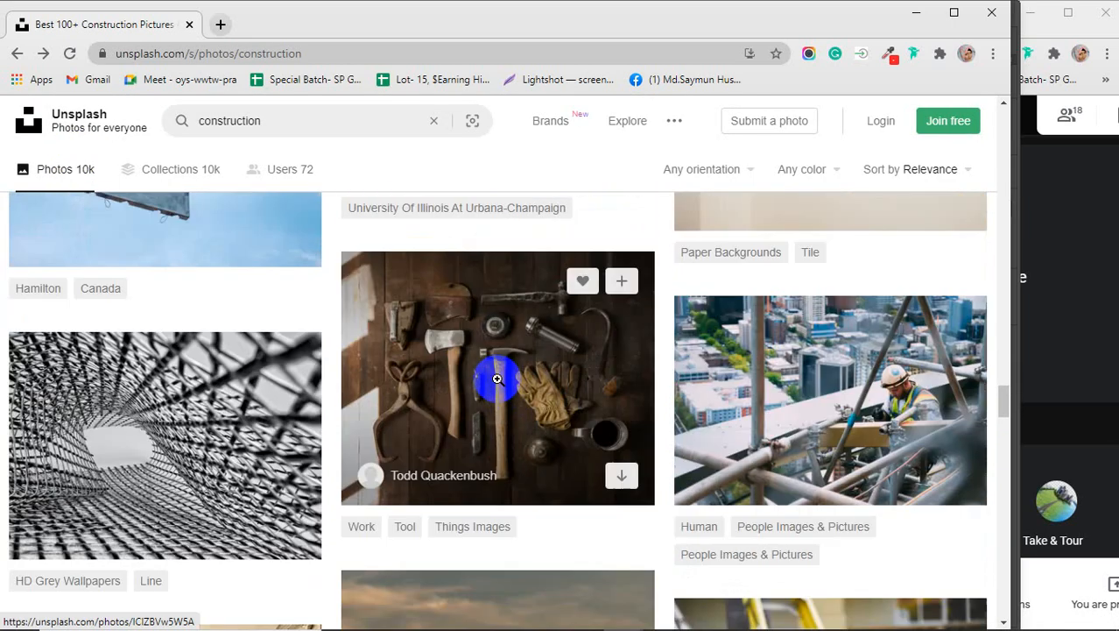
pyautogui.scroll(-2, 786, 342)
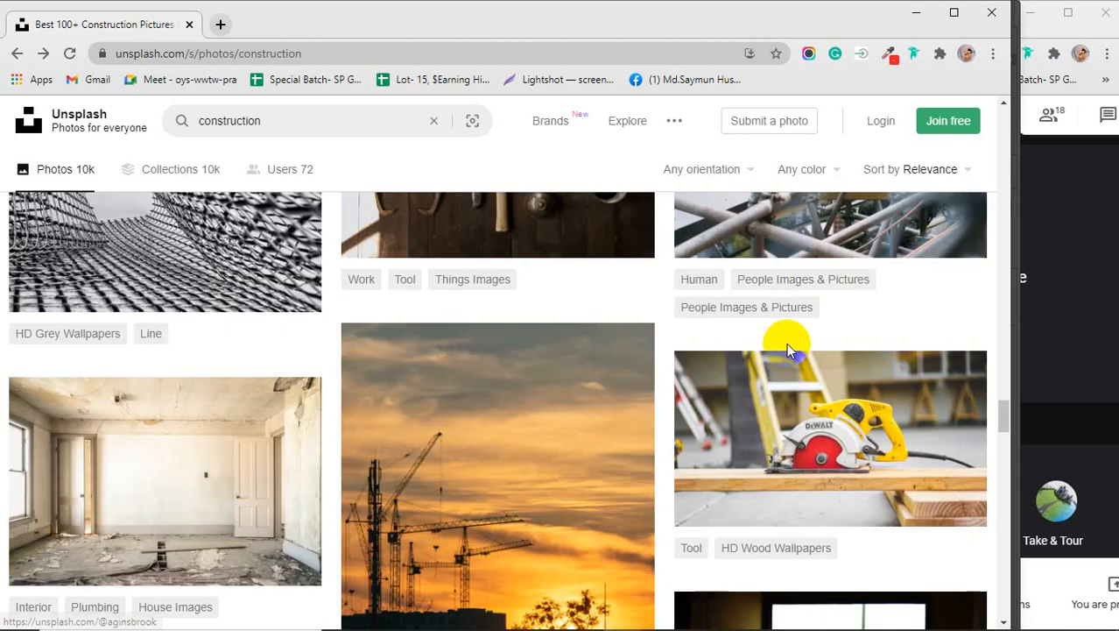
pyautogui.scroll(6, 625, 362)
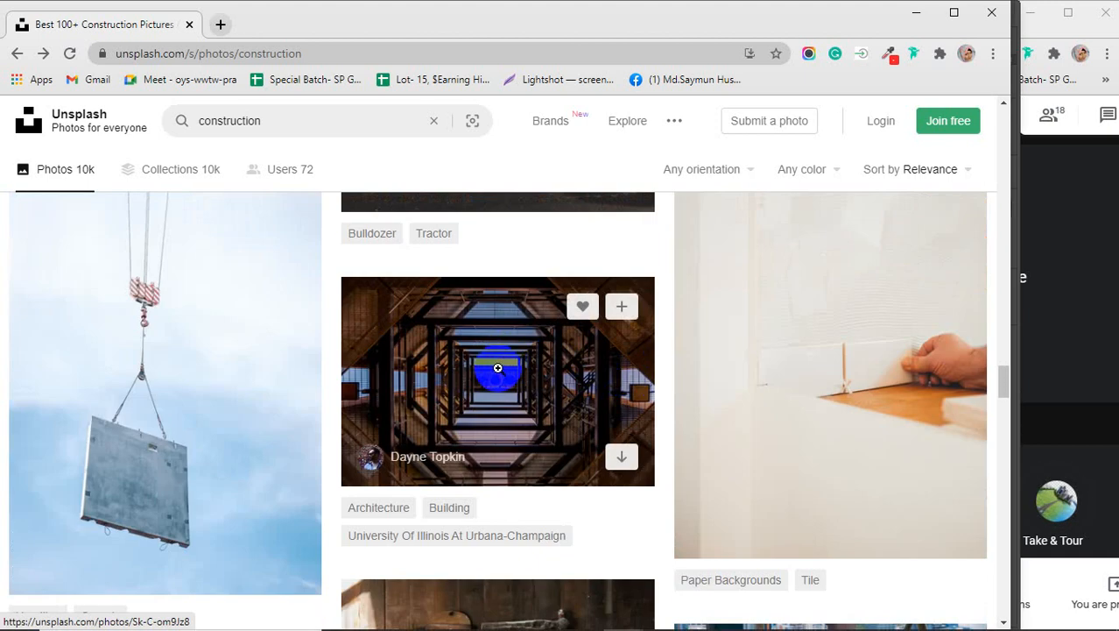
pyautogui.scroll(-7, 497, 370)
pyautogui.scroll(-2, 499, 371)
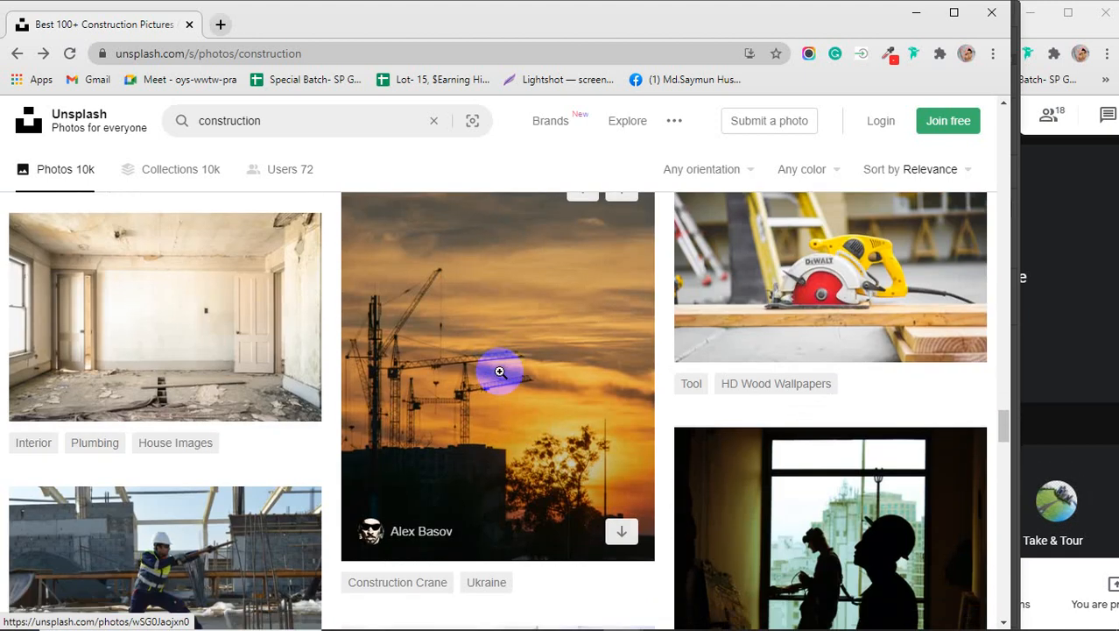
pyautogui.scroll(-2, 499, 371)
pyautogui.scroll(2, 499, 371)
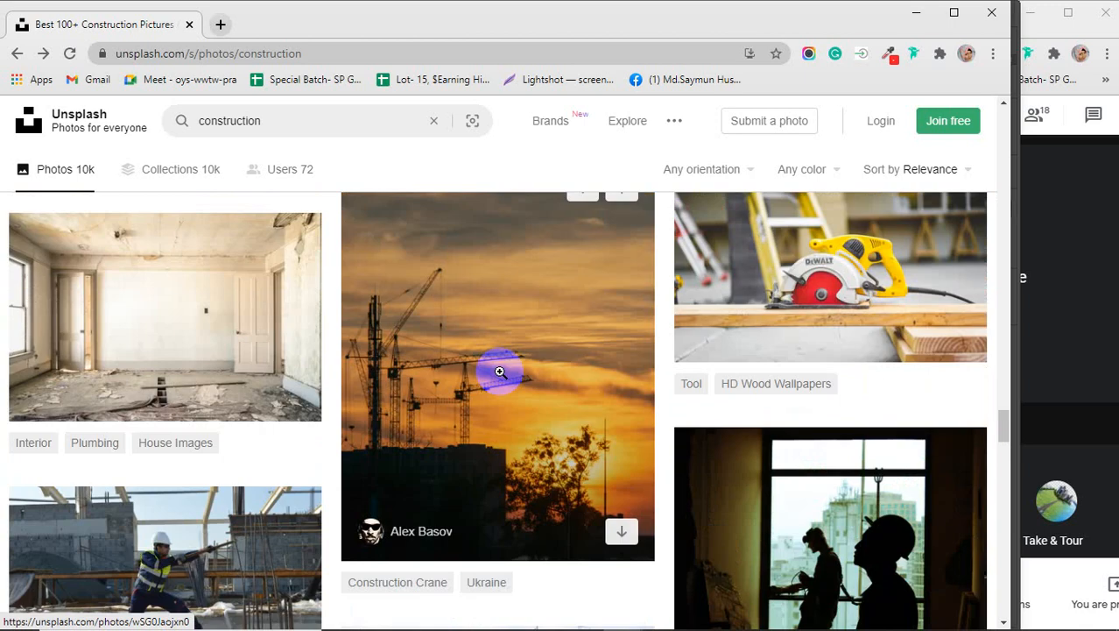
pyautogui.scroll(-5, 521, 399)
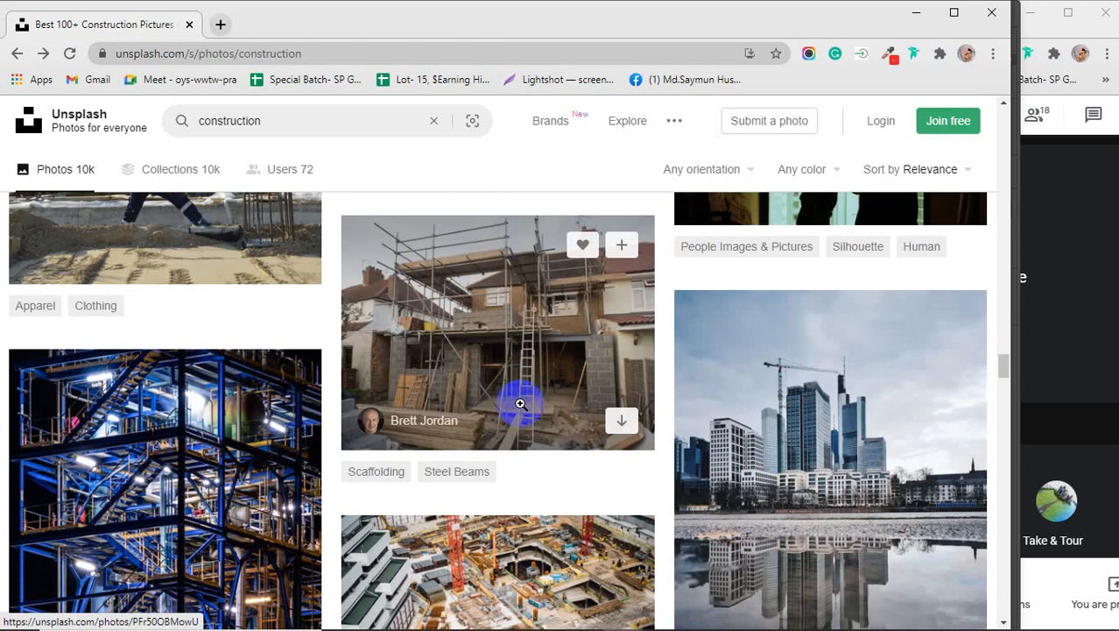
pyautogui.click(1054, 348)
pyautogui.scroll(-3, 490, 419)
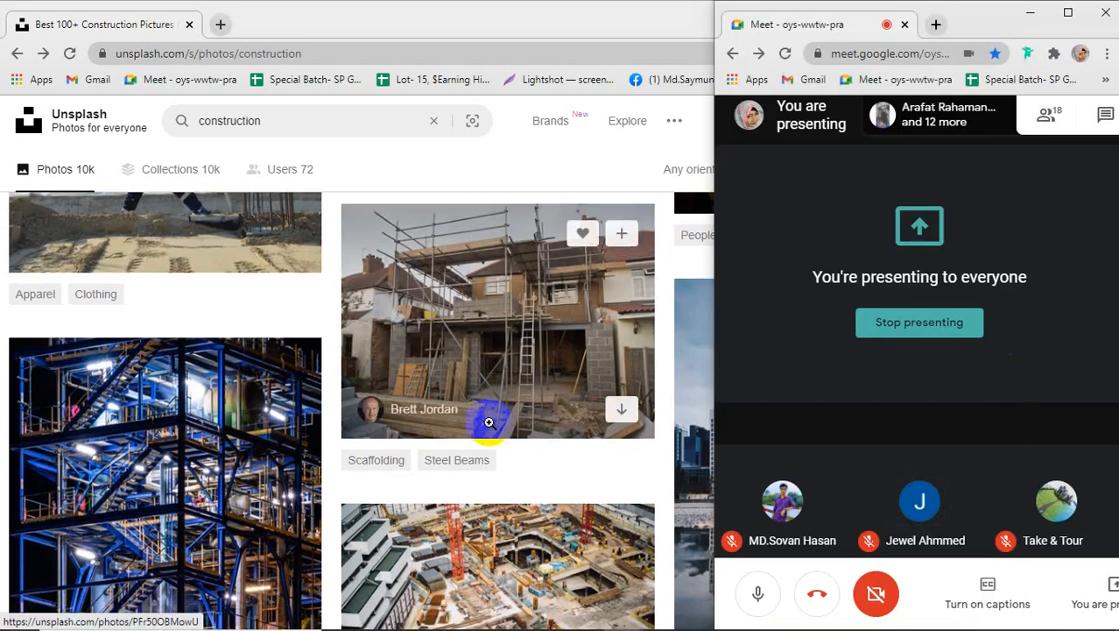
pyautogui.scroll(-2, 473, 403)
pyautogui.scroll(-3, 461, 388)
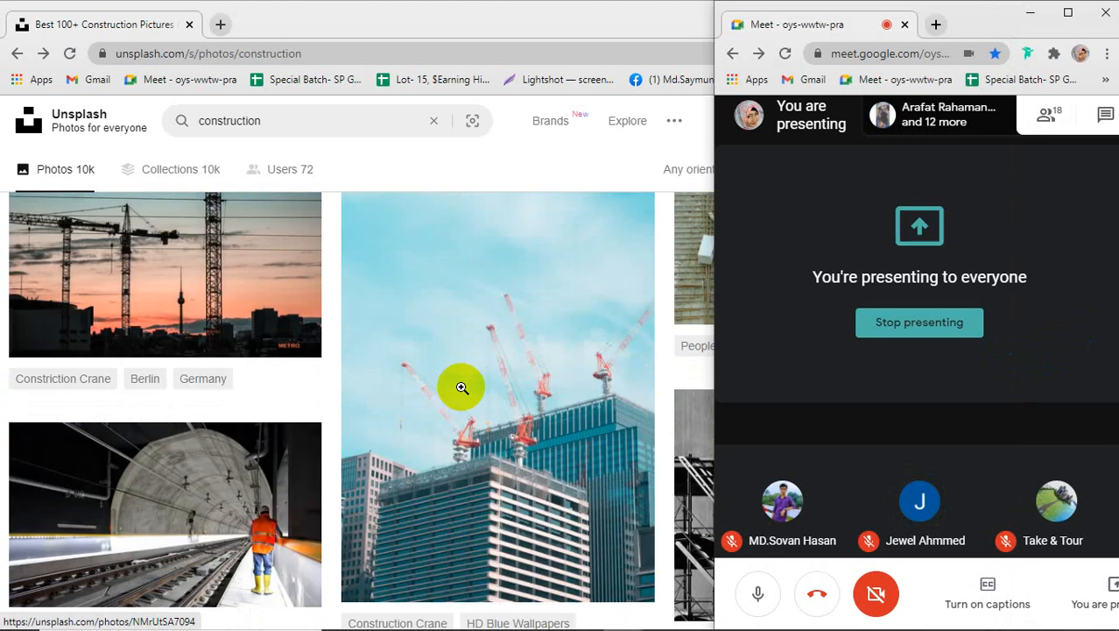
# - Open the photo of the worker standing beside tunnel rails, copy the image and switch back to Photoshop
pyautogui.click(179, 508)
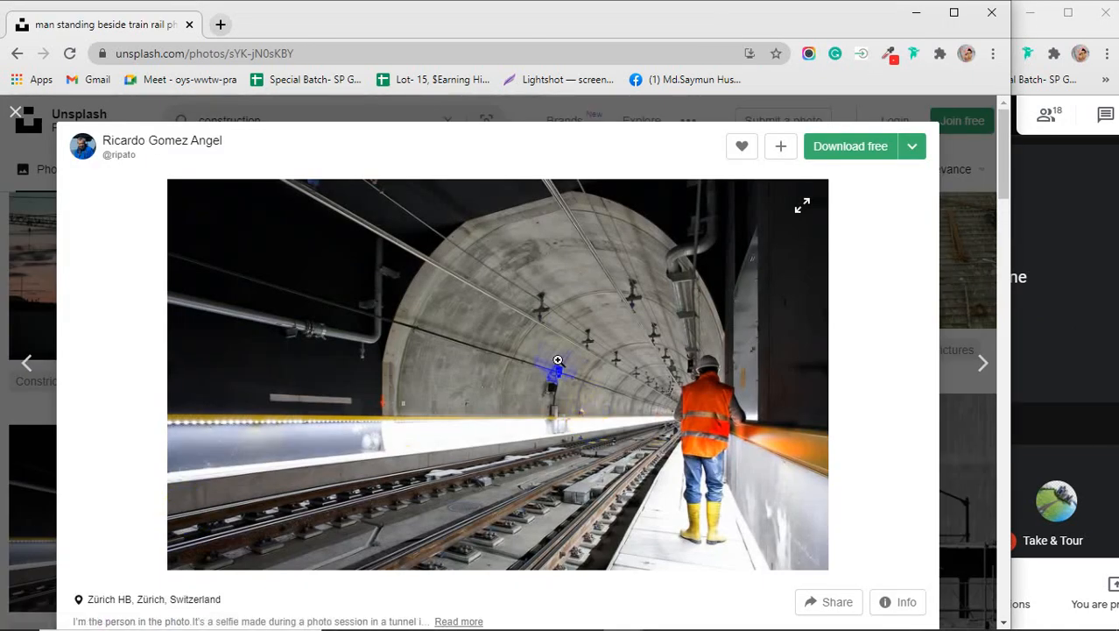
pyautogui.rightClick(558, 360)
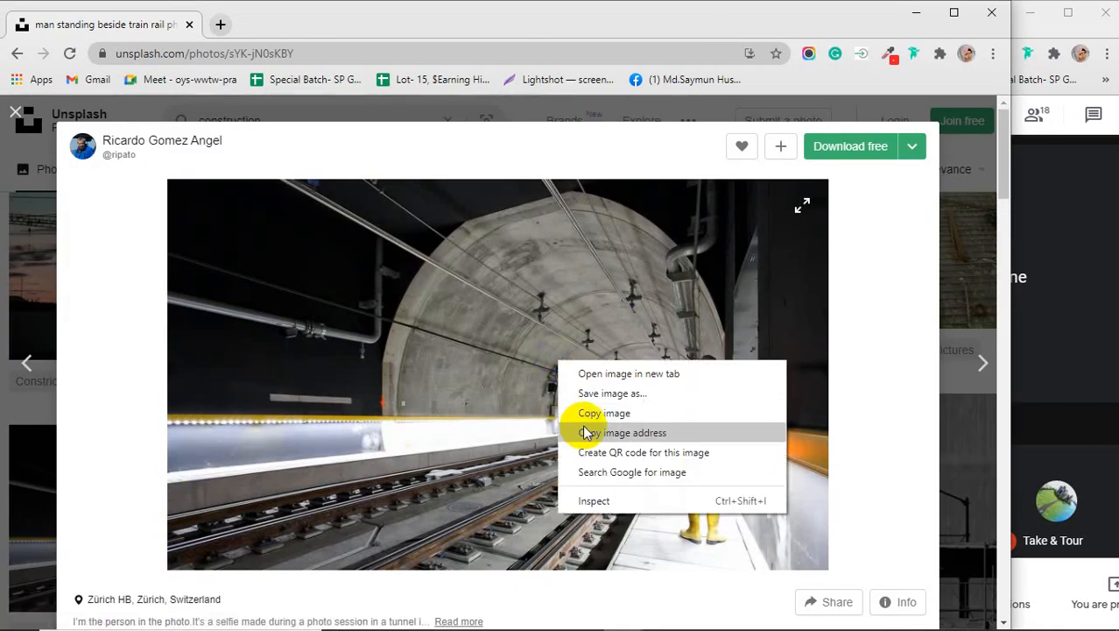
pyautogui.click(585, 410)
pyautogui.click(914, 13)
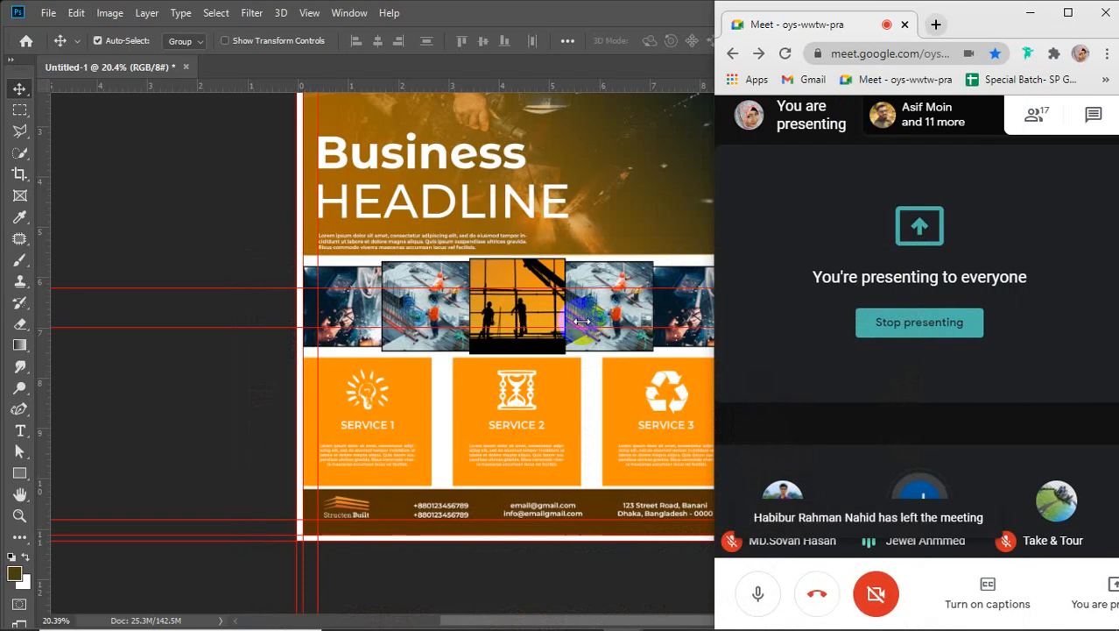
pyautogui.click(194, 240)
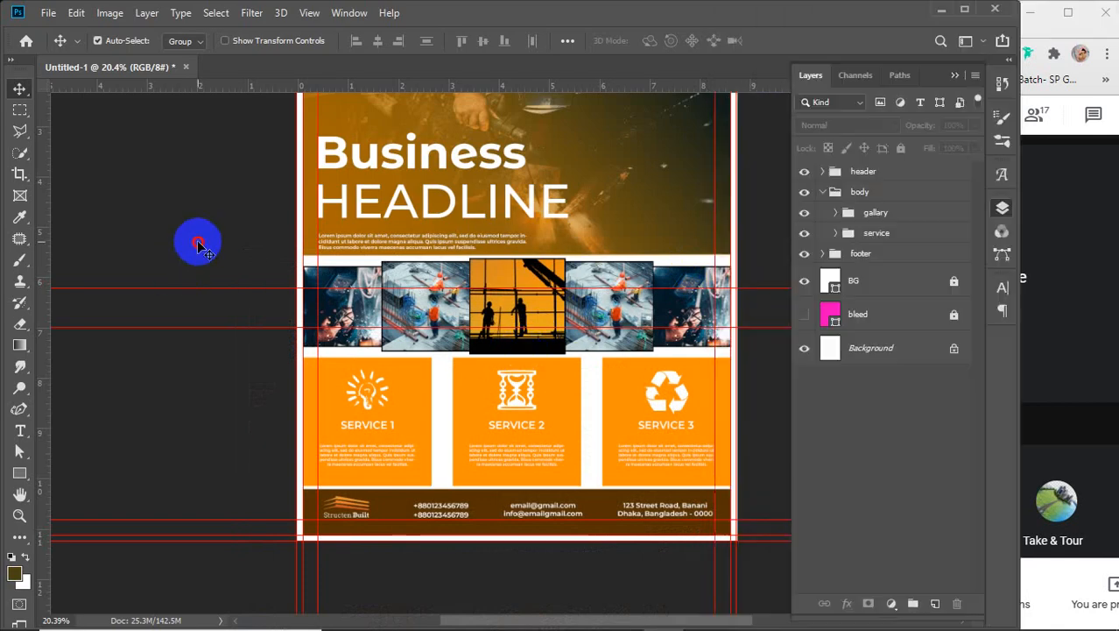
# - Expand the gallary group and toggle the visibility of image 4 to identify which photo it holds
pyautogui.click(804, 212)
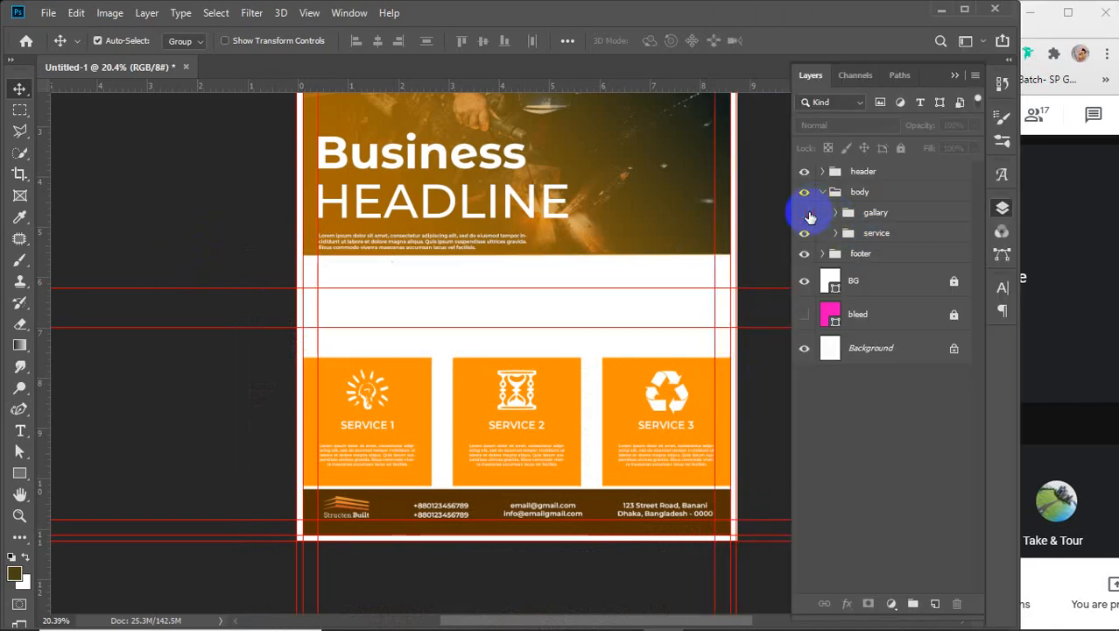
pyautogui.click(805, 212)
pyautogui.click(836, 213)
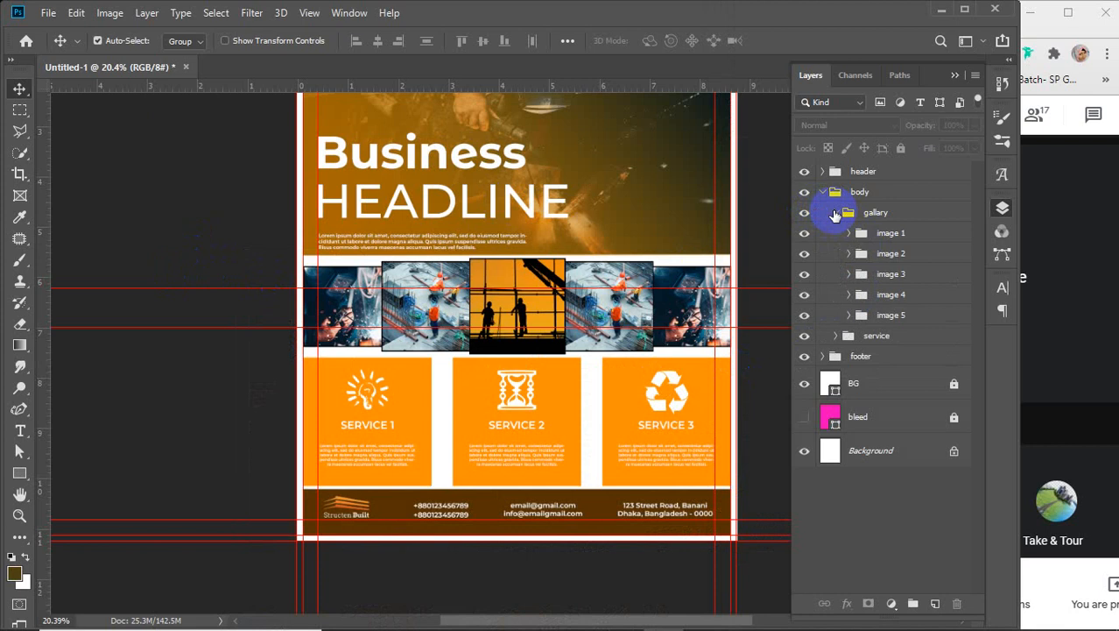
pyautogui.click(876, 295)
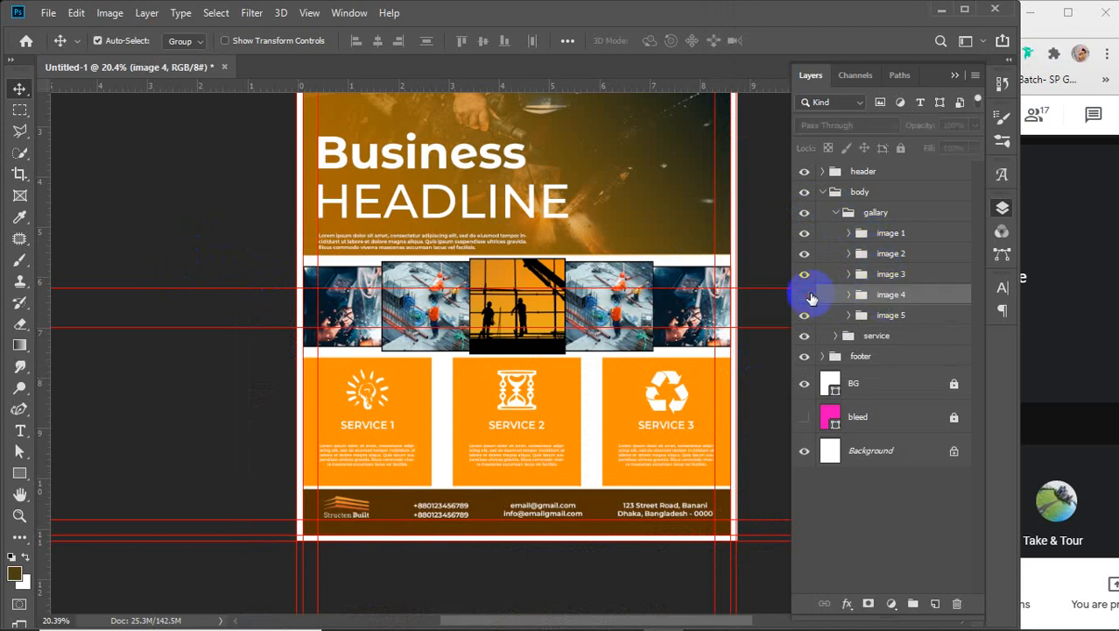
pyautogui.click(804, 294)
pyautogui.click(804, 295)
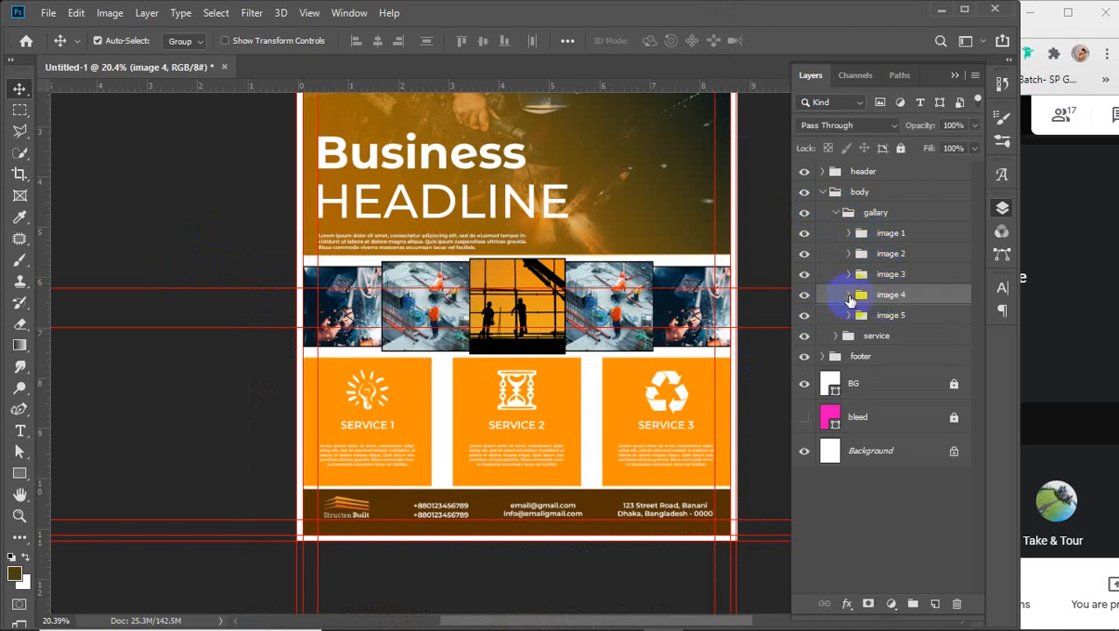
# - Expand the image 4 group and select its photo layer, Layer 2, toggling its visibility to check it
pyautogui.click(848, 295)
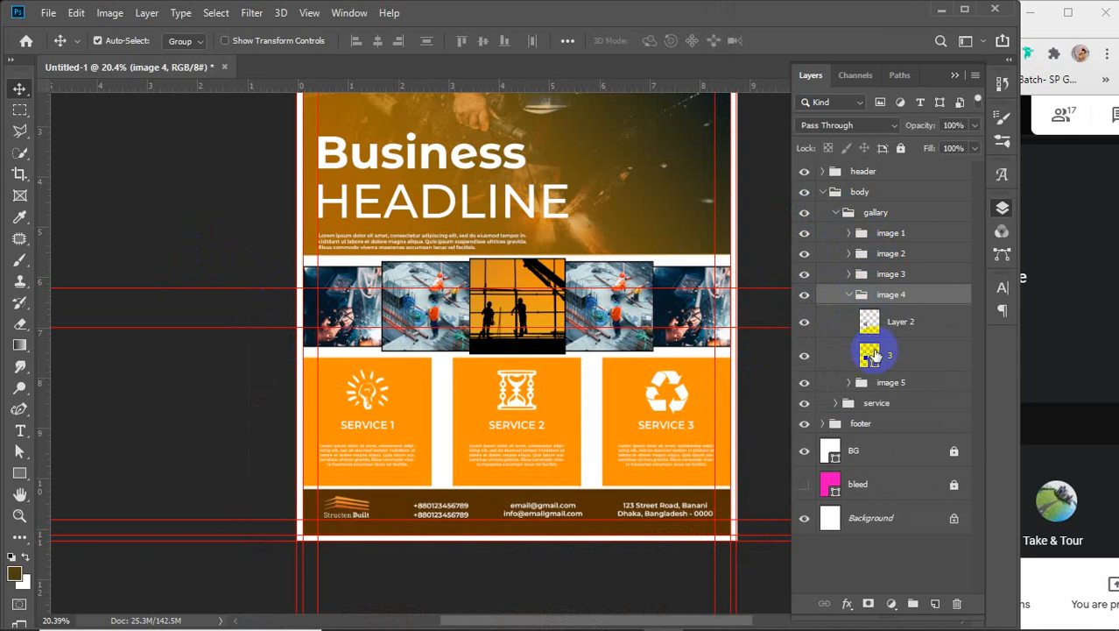
pyautogui.click(869, 324)
pyautogui.click(804, 326)
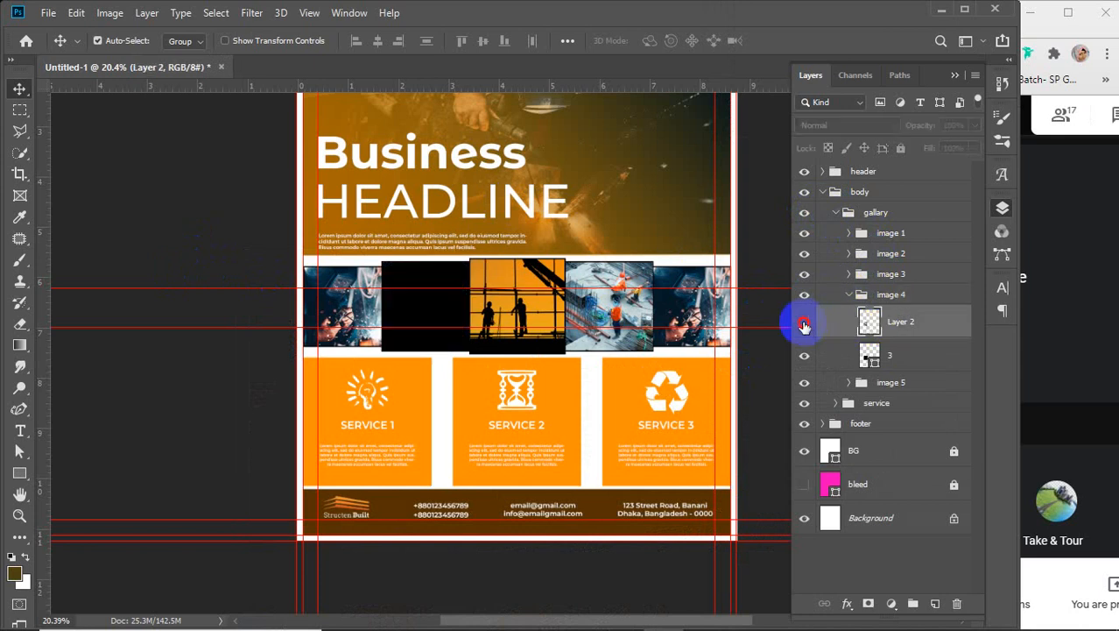
pyautogui.click(804, 326)
pyautogui.click(804, 326)
pyautogui.click(804, 325)
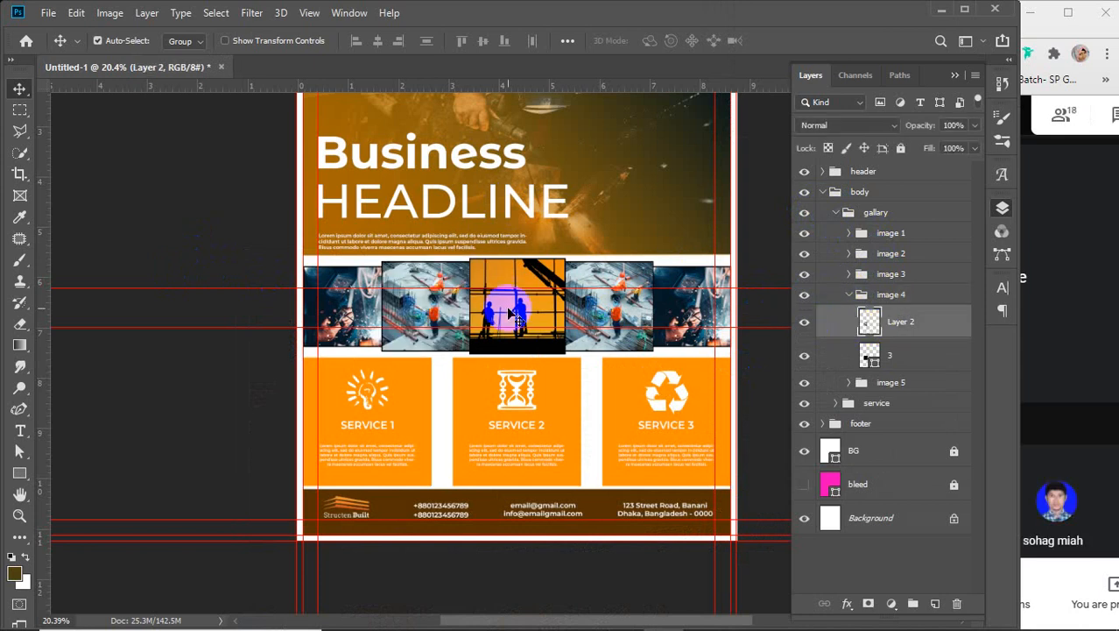
# - Paste the copied tunnel photo above Layer 2 in the image 4 group, undoing the stray move of the body group
pyautogui.scroll(5, 423, 299)
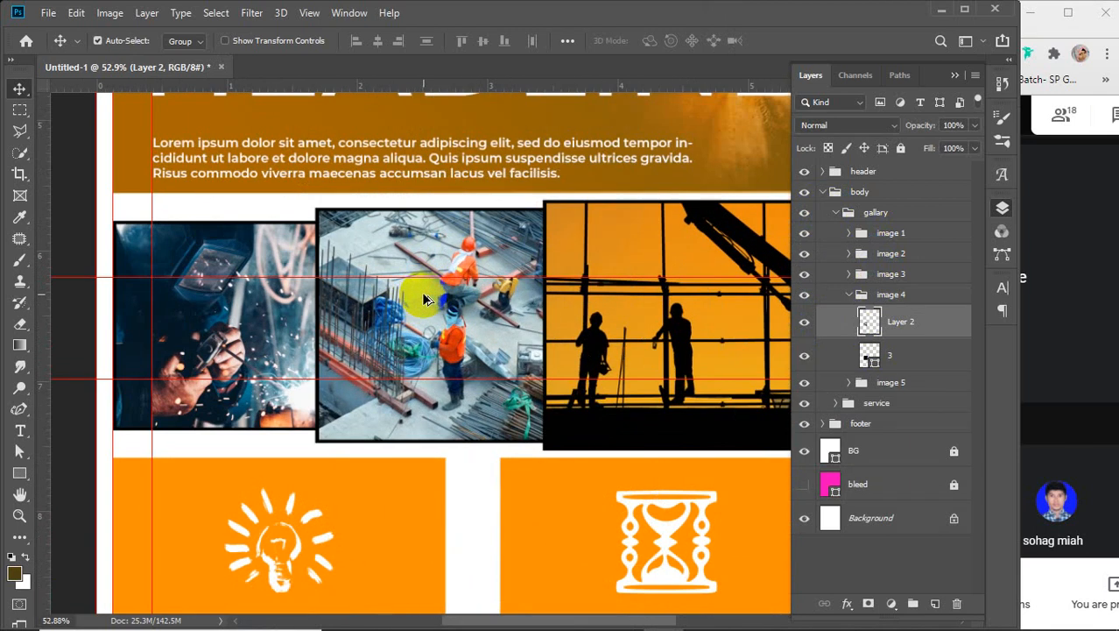
pyautogui.scroll(1, 423, 298)
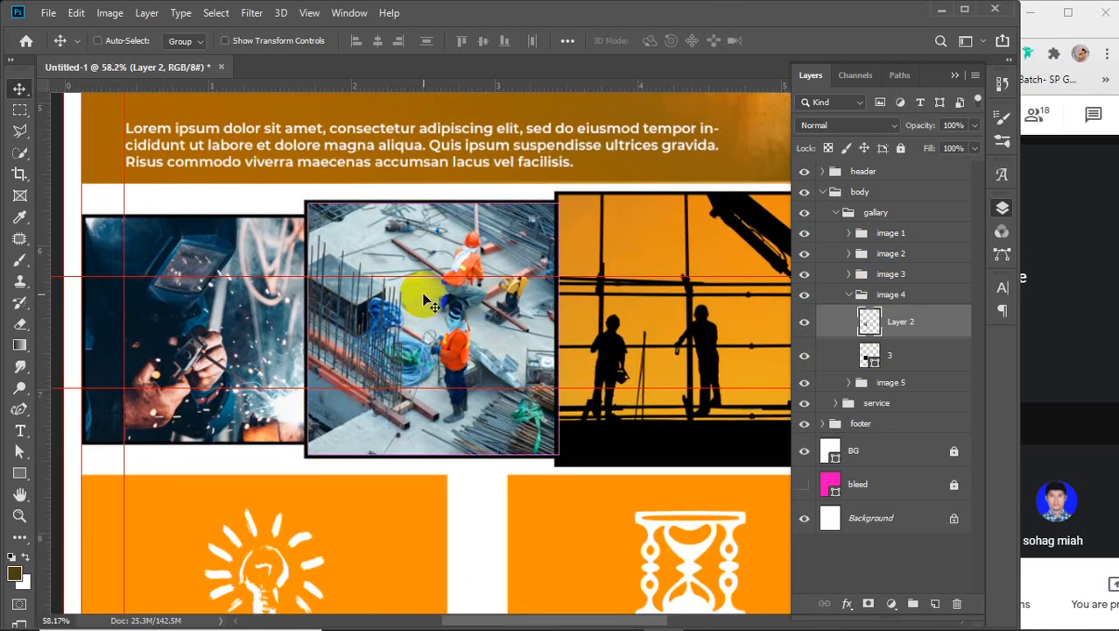
pyautogui.hotkey('ctrl', 'v')
pyautogui.moveTo(476, 331); pyautogui.dragTo(423, 300)
pyautogui.hotkey('ctrl', 'z')
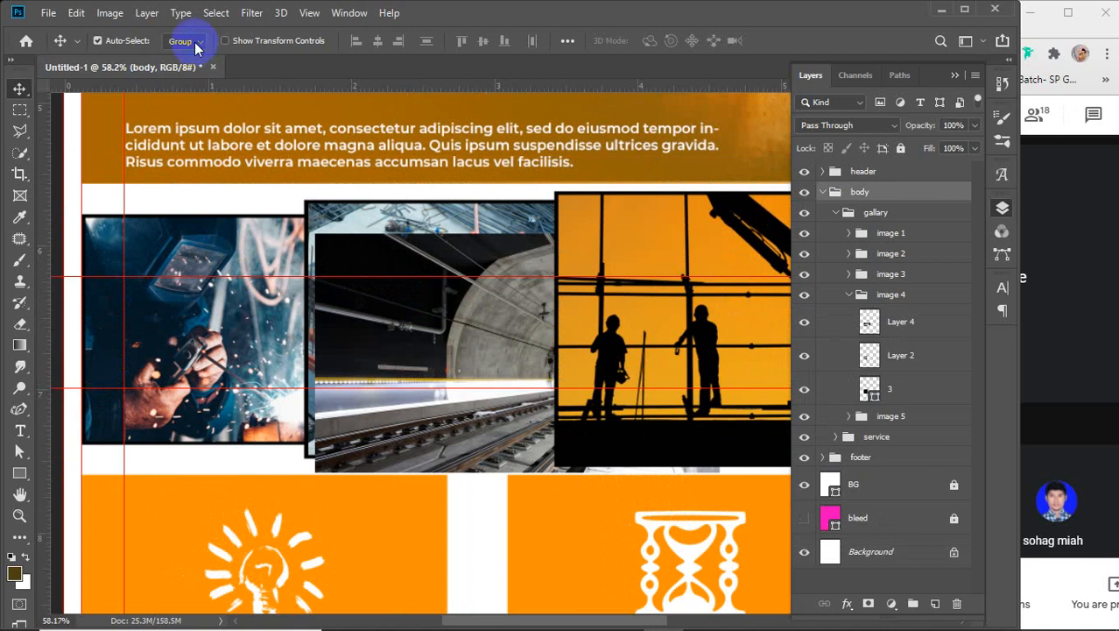
# - Set Auto-Select to Layer and move the tunnel photo up so its top edge meets the top of the image 4 frame
pyautogui.click(197, 48)
pyautogui.click(179, 58)
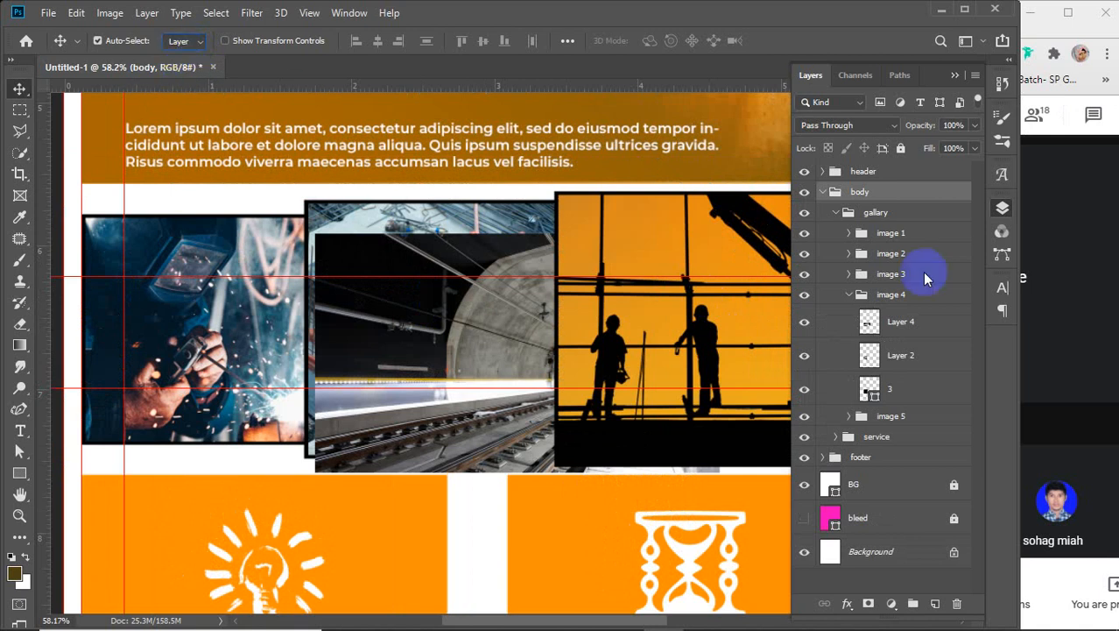
pyautogui.click(894, 320)
pyautogui.click(802, 321)
pyautogui.click(802, 321)
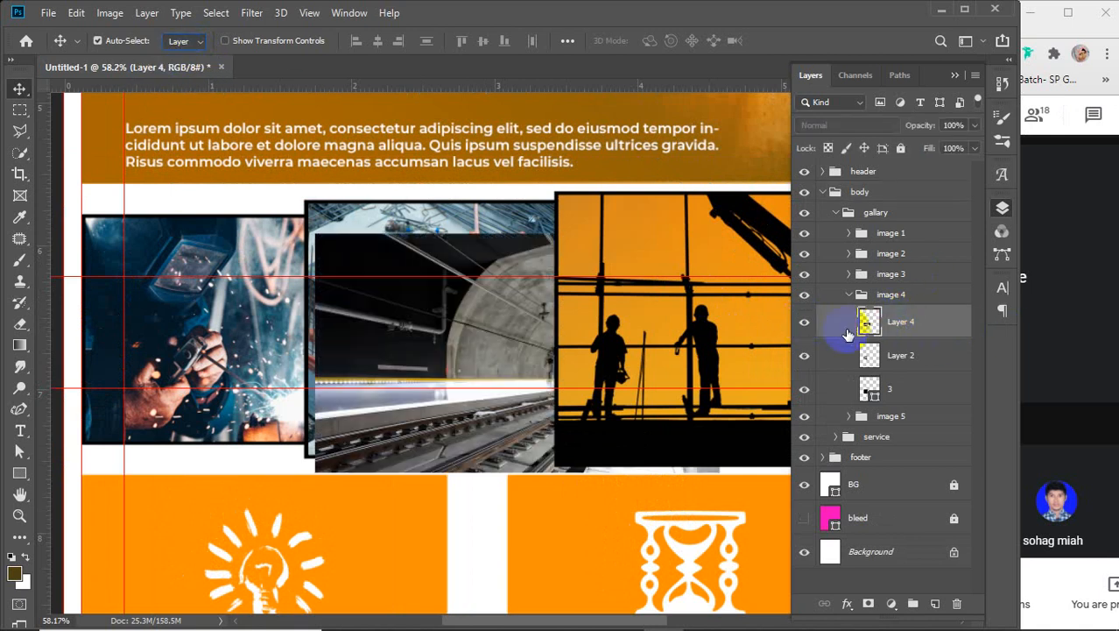
pyautogui.moveTo(480, 347); pyautogui.dragTo(413, 313)
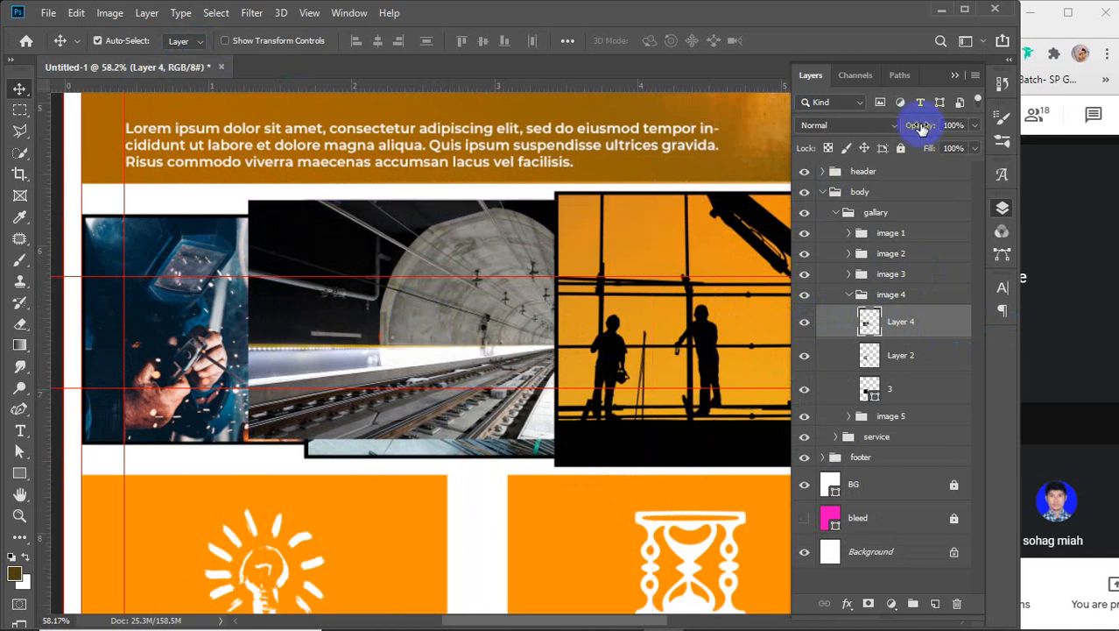
# - Hide the image 1 group and lower the tunnel photo's opacity to 51% to see the frame beneath
pyautogui.click(804, 233)
pyautogui.click(960, 148)
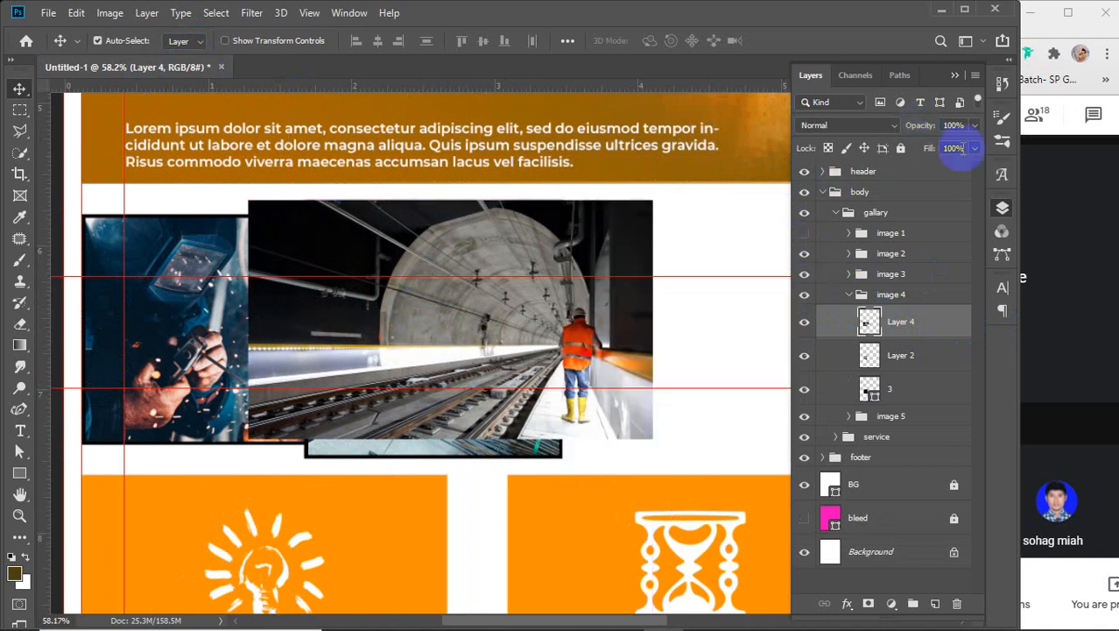
pyautogui.moveTo(911, 127); pyautogui.dragTo(883, 139)
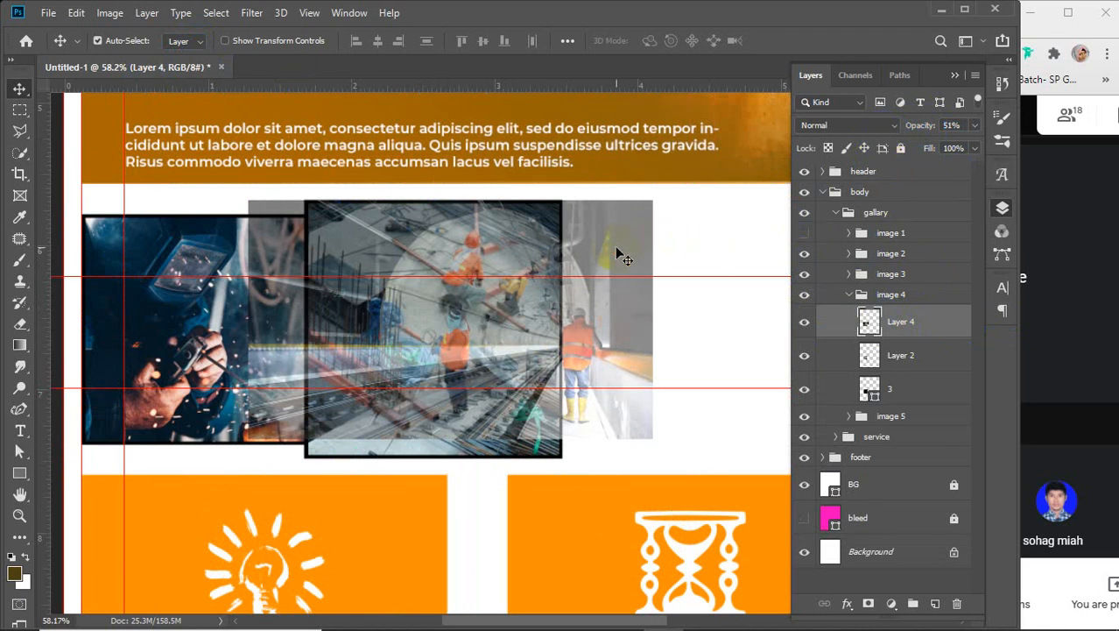
# - Enlarge the tunnel photo to about 104.83% wide and 108.20% high and move it left to cover the image 4 frame
pyautogui.hotkey('ctrl', 't')
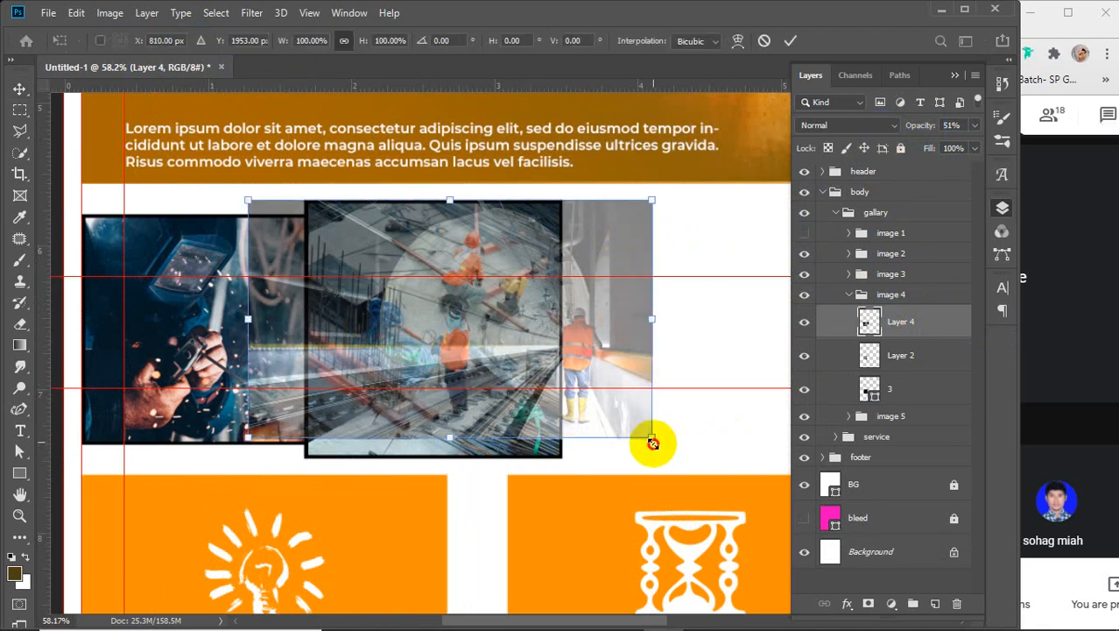
pyautogui.moveTo(653, 443); pyautogui.dragTo(674, 455)
pyautogui.moveTo(675, 456); pyautogui.dragTo(674, 458)
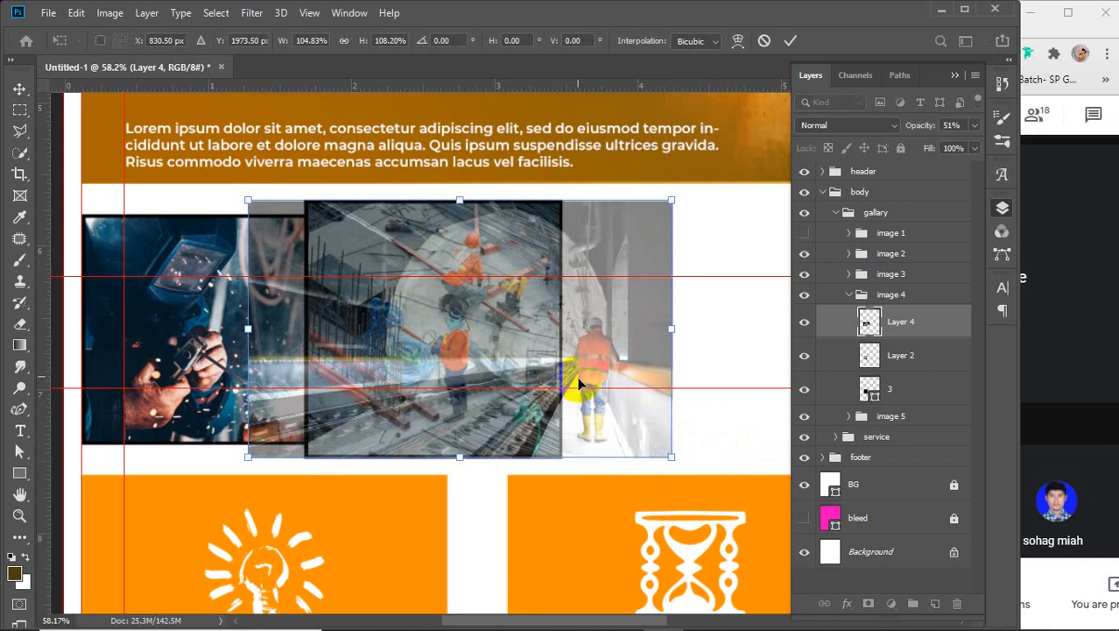
pyautogui.moveTo(603, 338); pyautogui.dragTo(516, 336)
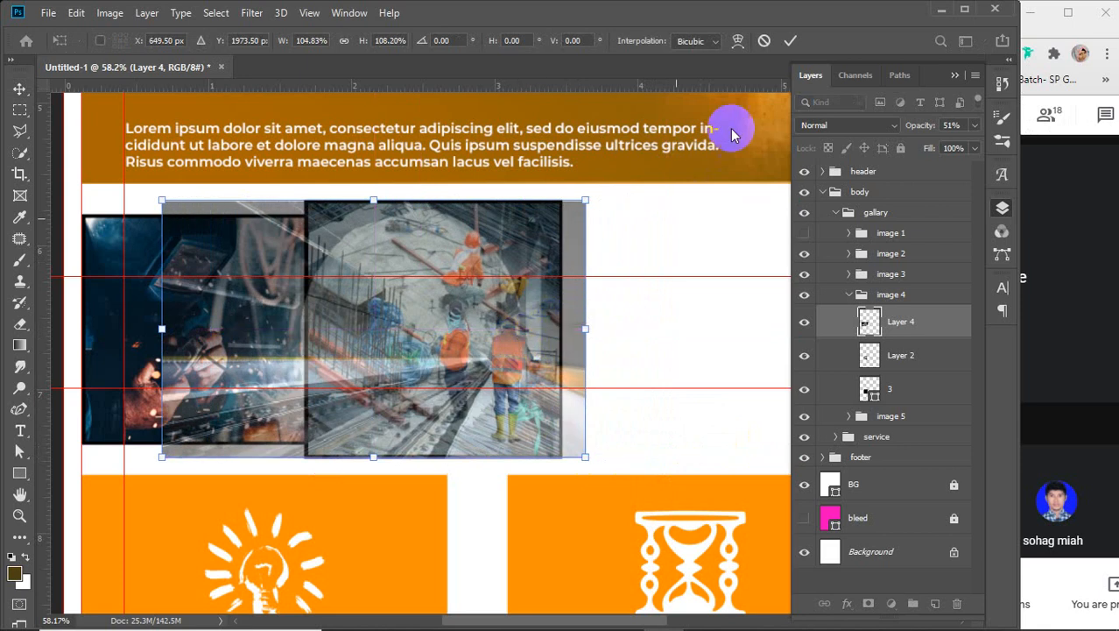
pyautogui.click(789, 41)
pyautogui.rightClick(916, 323)
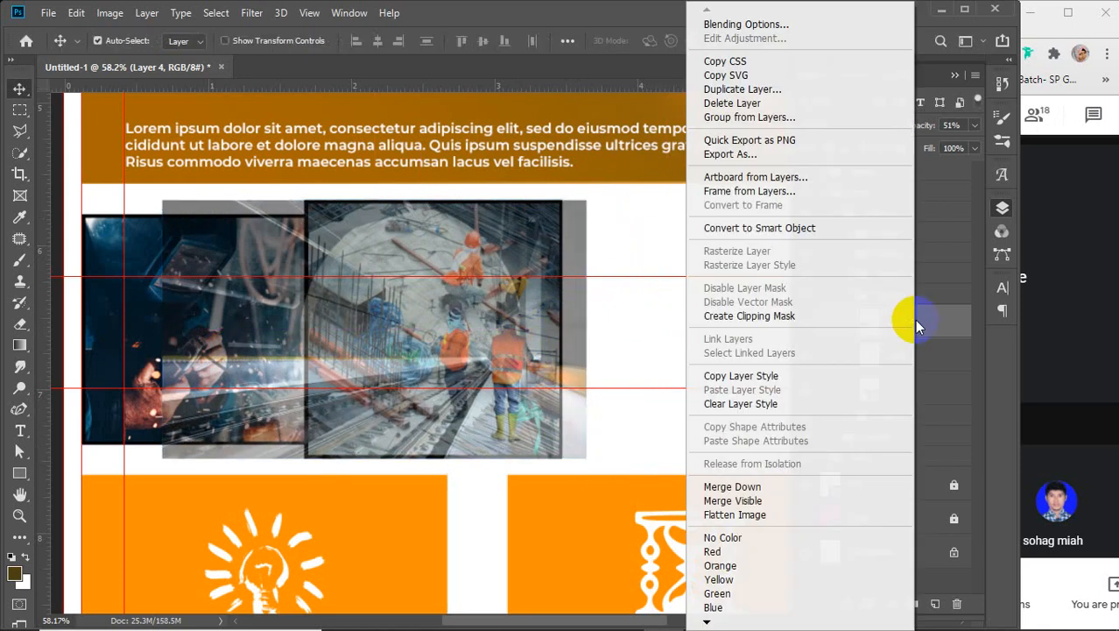
pyautogui.click(779, 316)
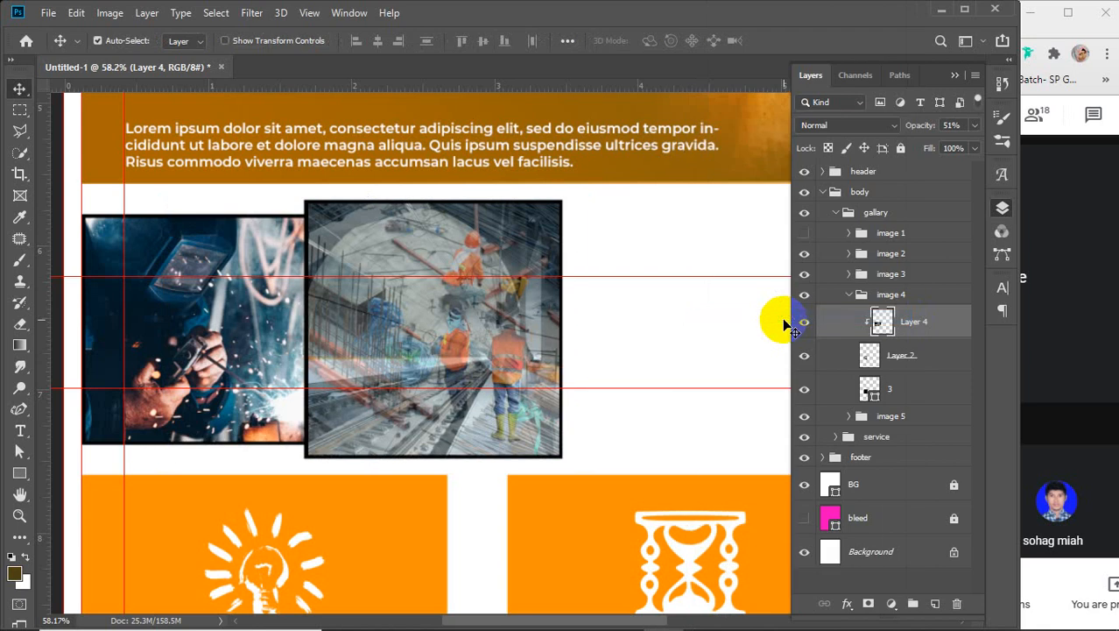
pyautogui.hotkey('ctrl', 'z')
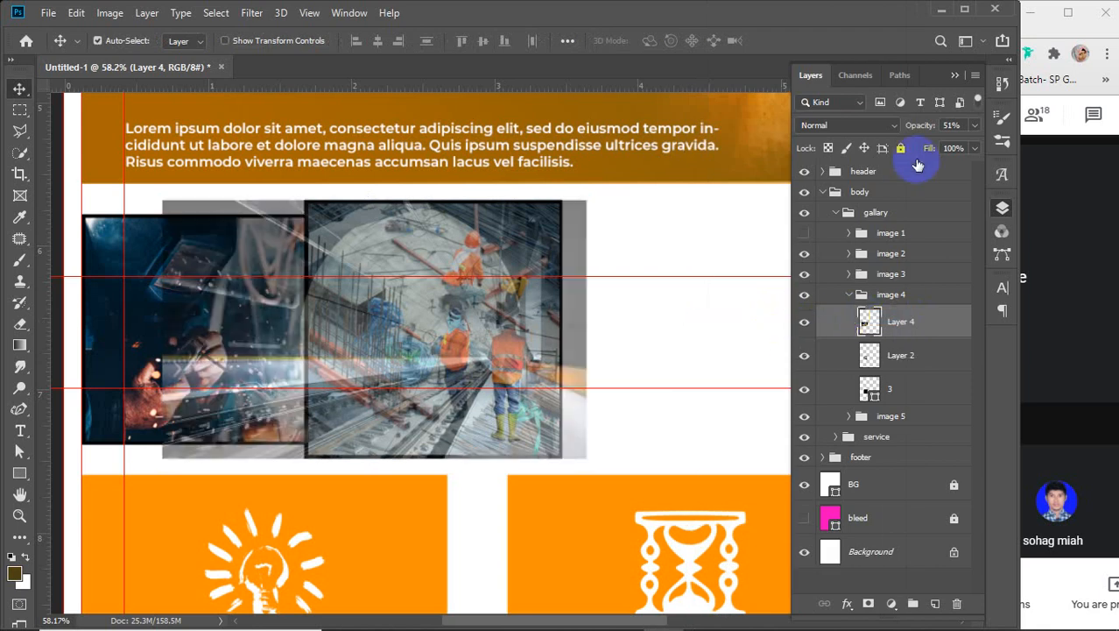
# - Restore the tunnel photo to 100% opacity, clip it to Layer 2 and merge the two layers
pyautogui.moveTo(914, 125); pyautogui.dragTo(1063, 127)
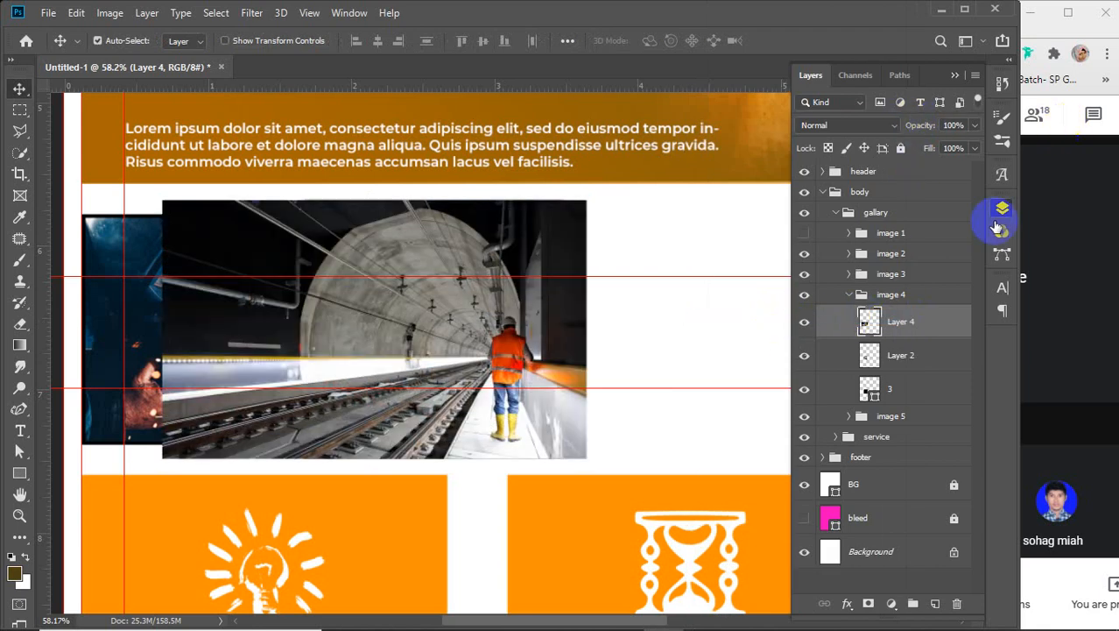
pyautogui.rightClick(925, 325)
pyautogui.click(780, 314)
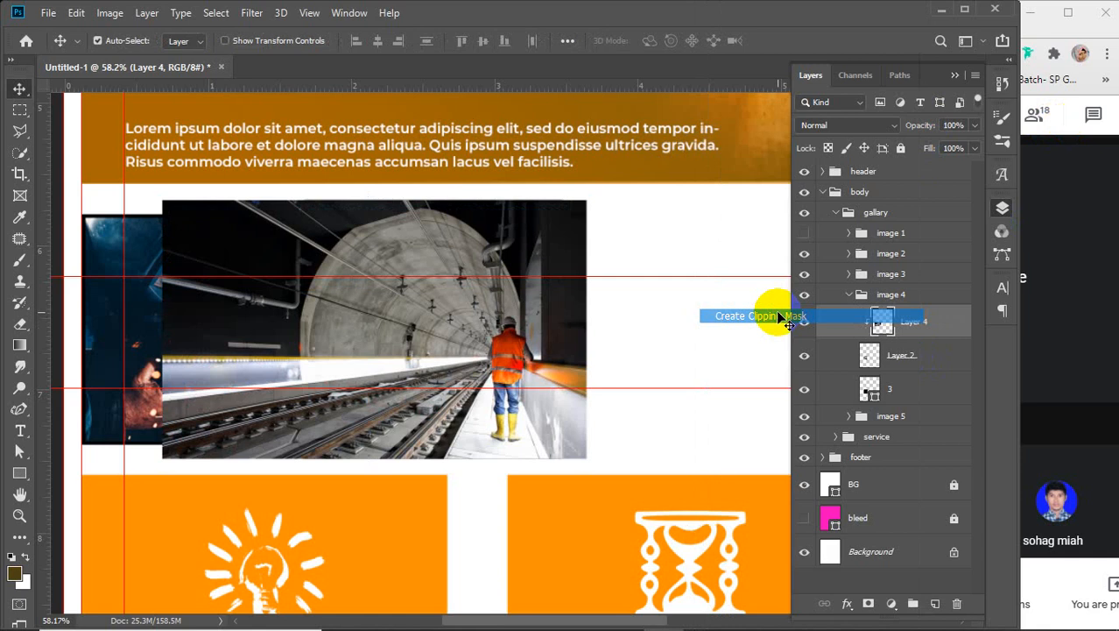
pyautogui.keyDown('shift'); pyautogui.click(923, 357); pyautogui.keyUp('shift')
pyautogui.hotkey('ctrl', 'e')
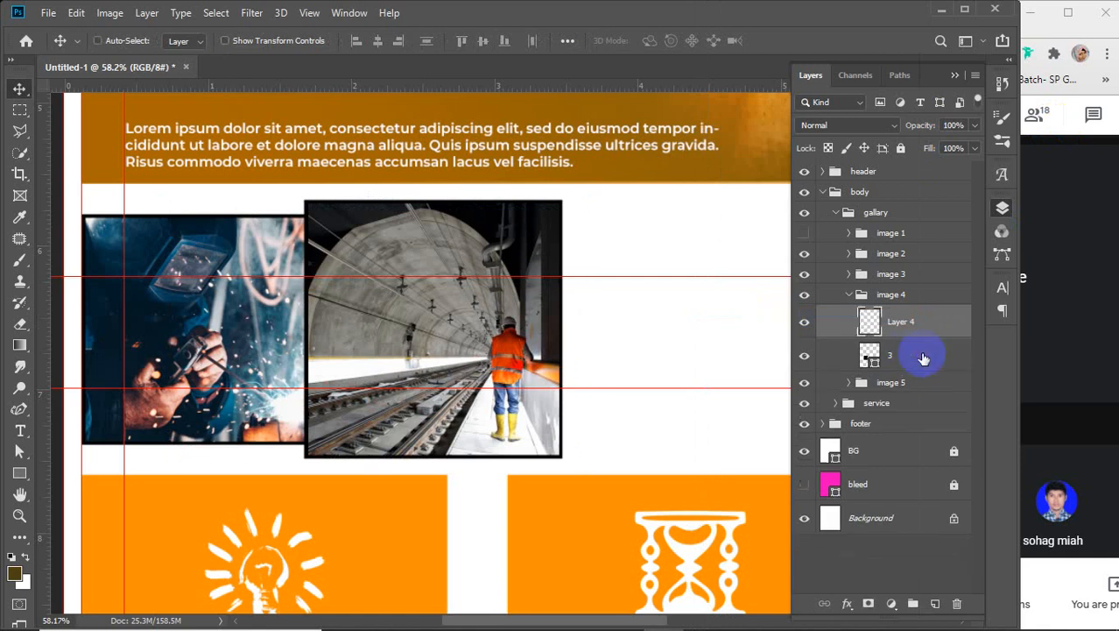
# - Collapse the image 4 group and show the image 1 group again, toggling image 5's visibility to identify it
pyautogui.click(848, 297)
pyautogui.click(804, 319)
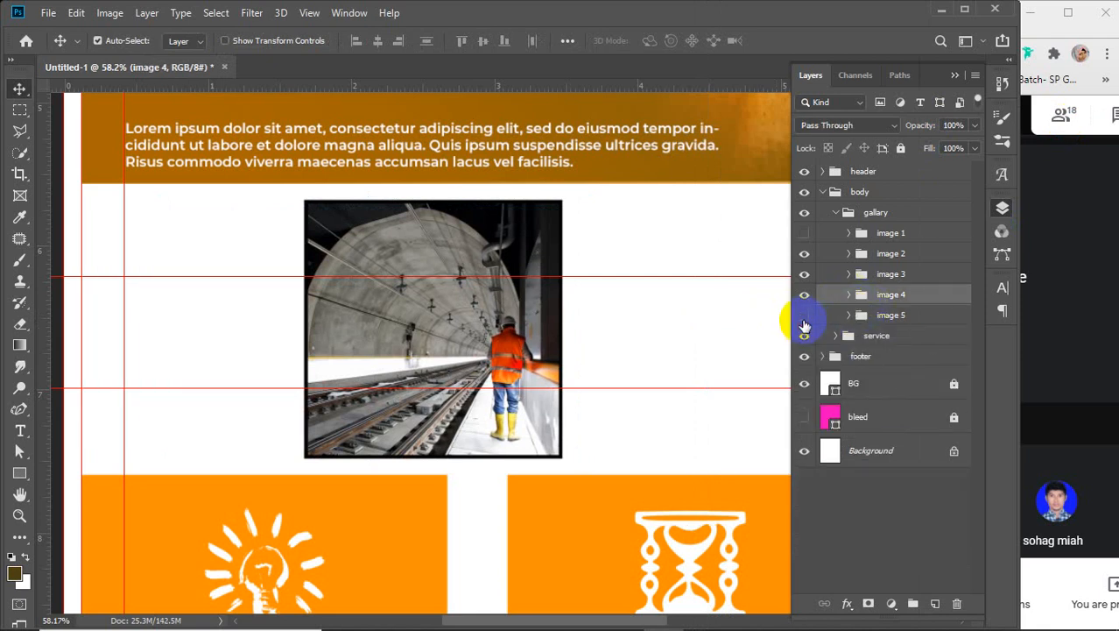
pyautogui.click(804, 316)
pyautogui.click(804, 233)
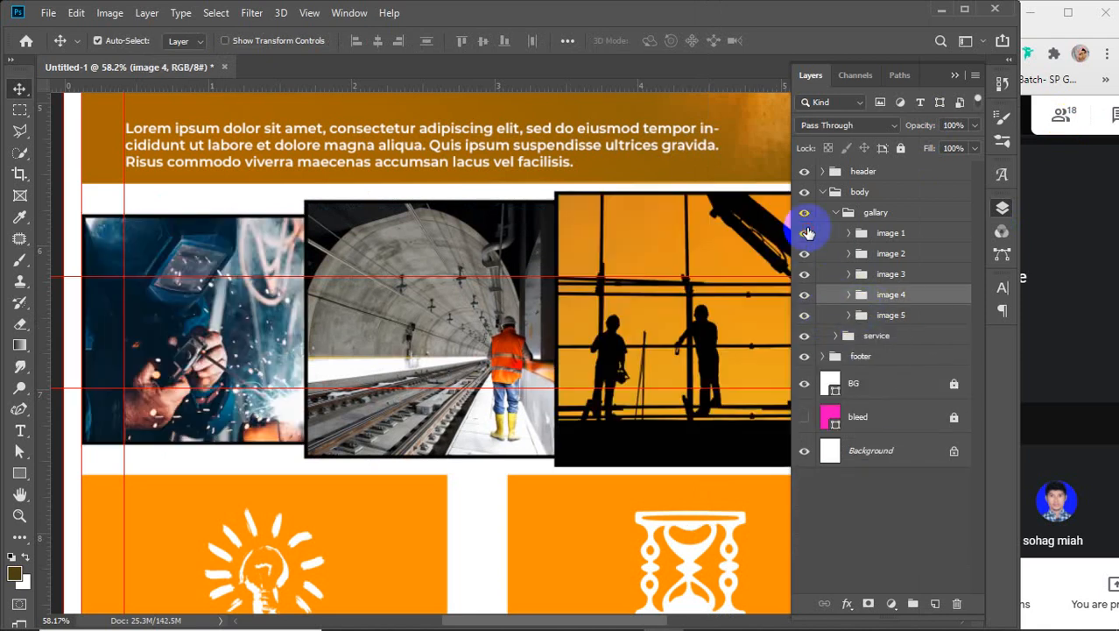
# - Hide the image 4 group to expose the whole welder photo frame of image 5
pyautogui.click(804, 294)
pyautogui.scroll(3, 248, 367)
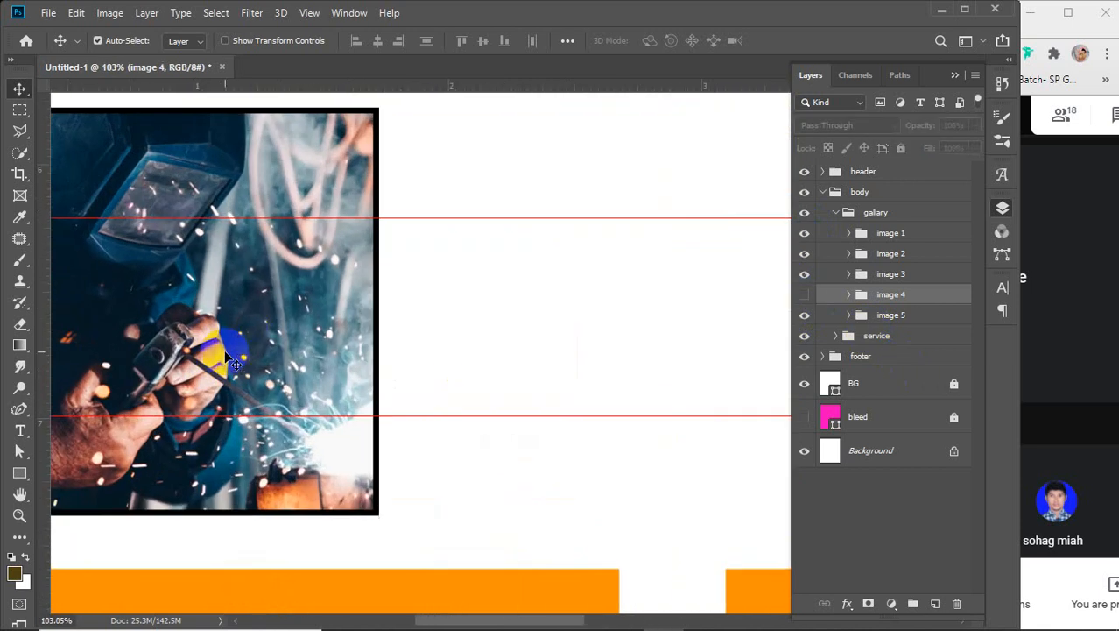
pyautogui.moveTo(250, 300); pyautogui.dragTo(467, 310)
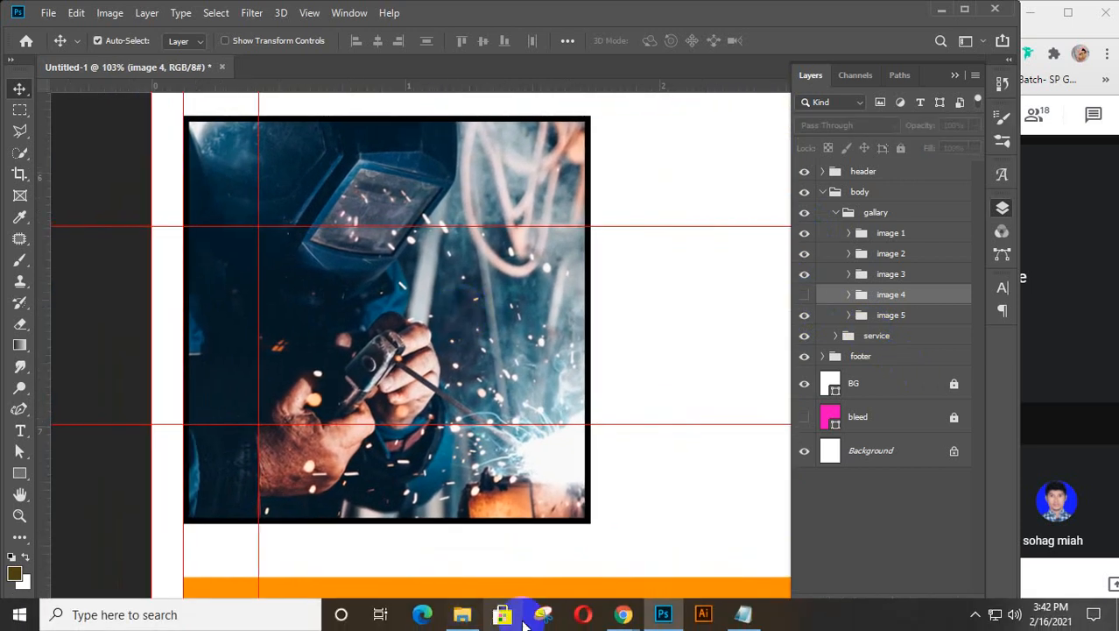
# - Switch to Chrome, close the tunnel photo's page and browse the Unsplash construction results for another gallery photo
pyautogui.moveTo(624, 615)
pyautogui.click(753, 543)
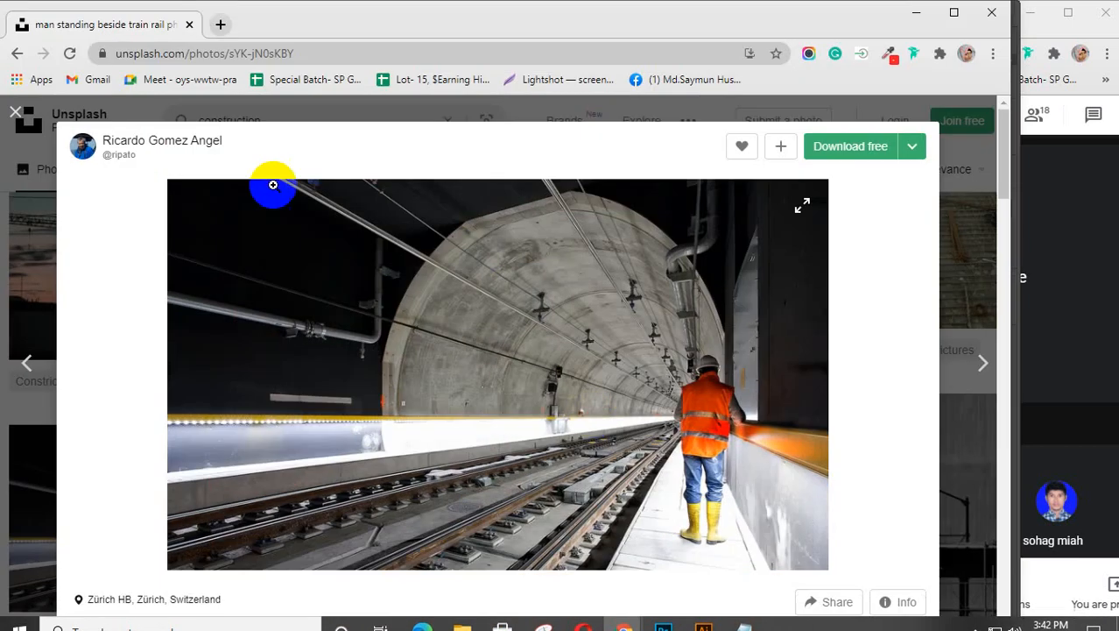
pyautogui.click(27, 123)
pyautogui.scroll(-10, 480, 281)
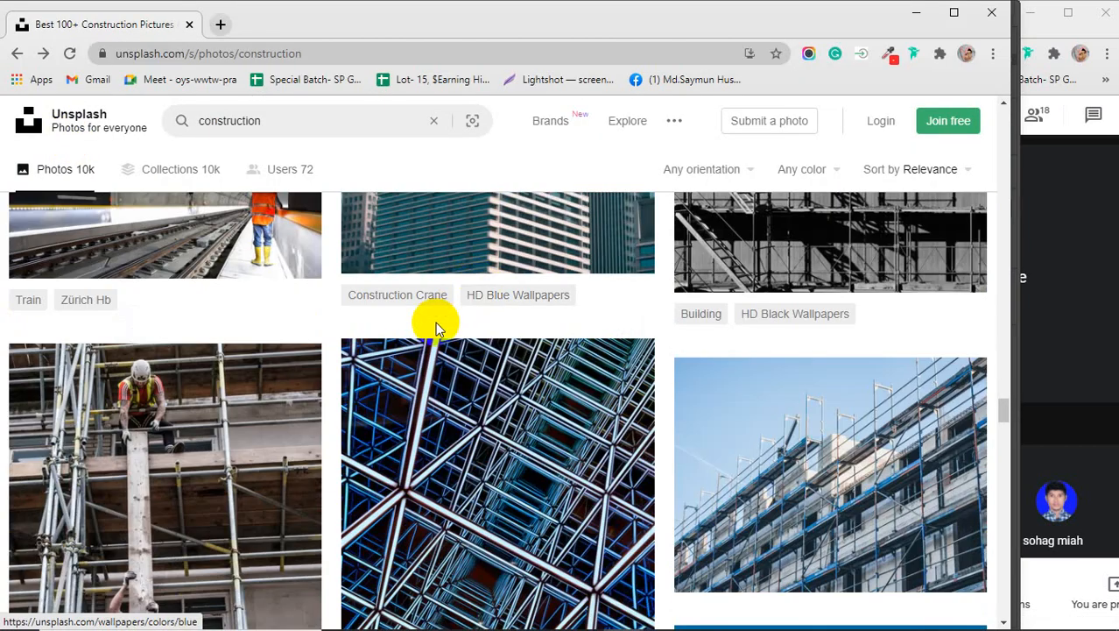
pyautogui.scroll(-8, 436, 322)
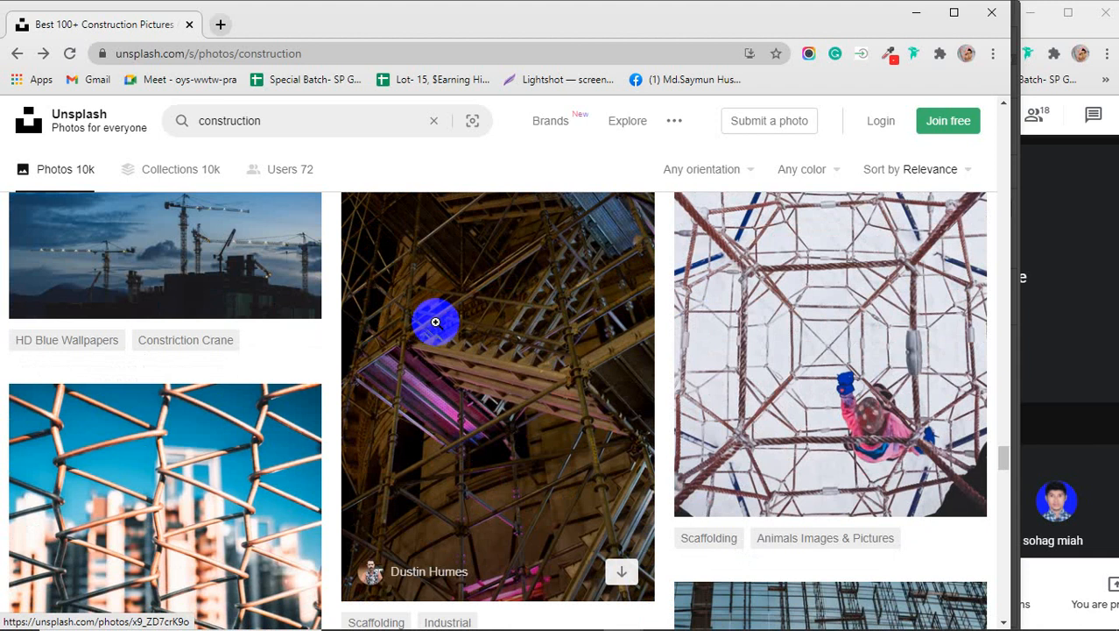
pyautogui.scroll(-2, 436, 322)
pyautogui.scroll(1, 435, 322)
pyautogui.scroll(-10, 435, 323)
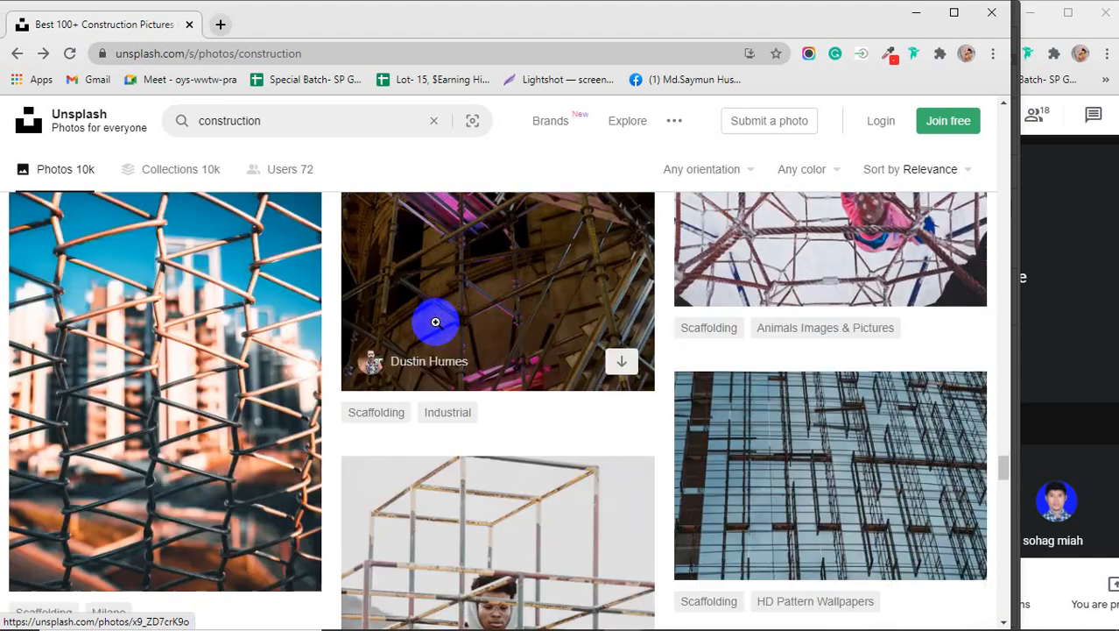
pyautogui.scroll(-15, 436, 322)
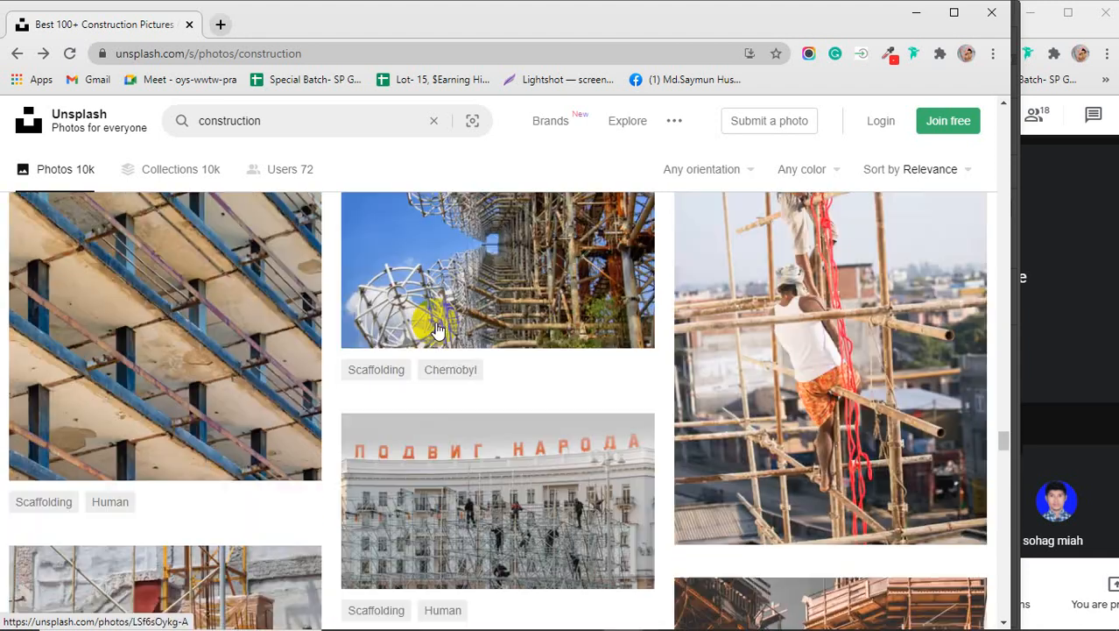
pyautogui.scroll(-15, 435, 322)
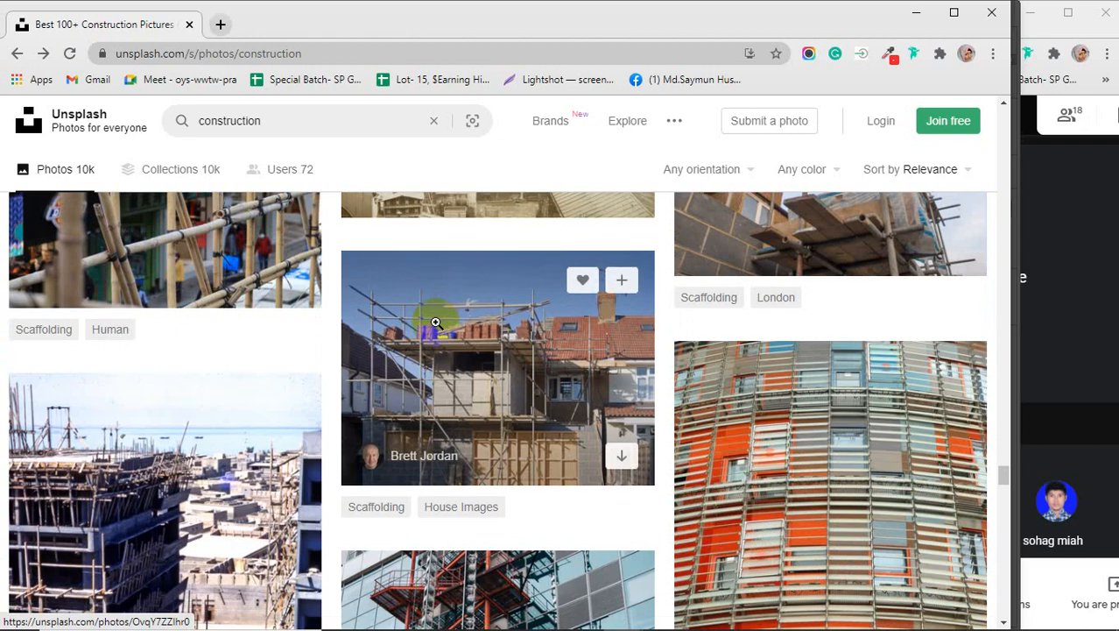
pyautogui.scroll(-10, 435, 322)
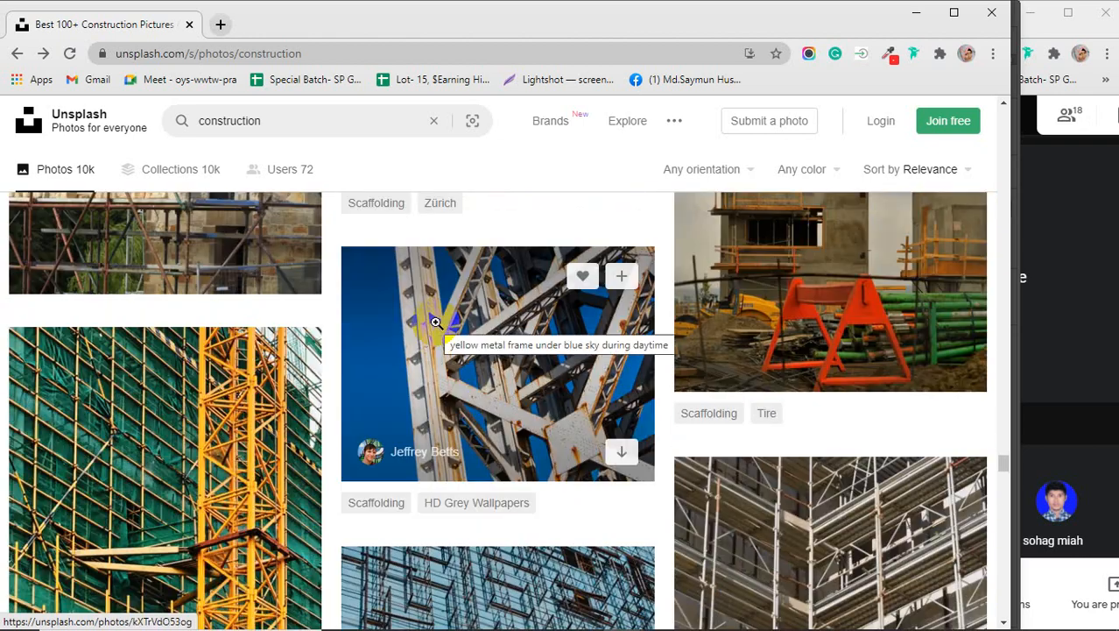
pyautogui.scroll(-15, 435, 322)
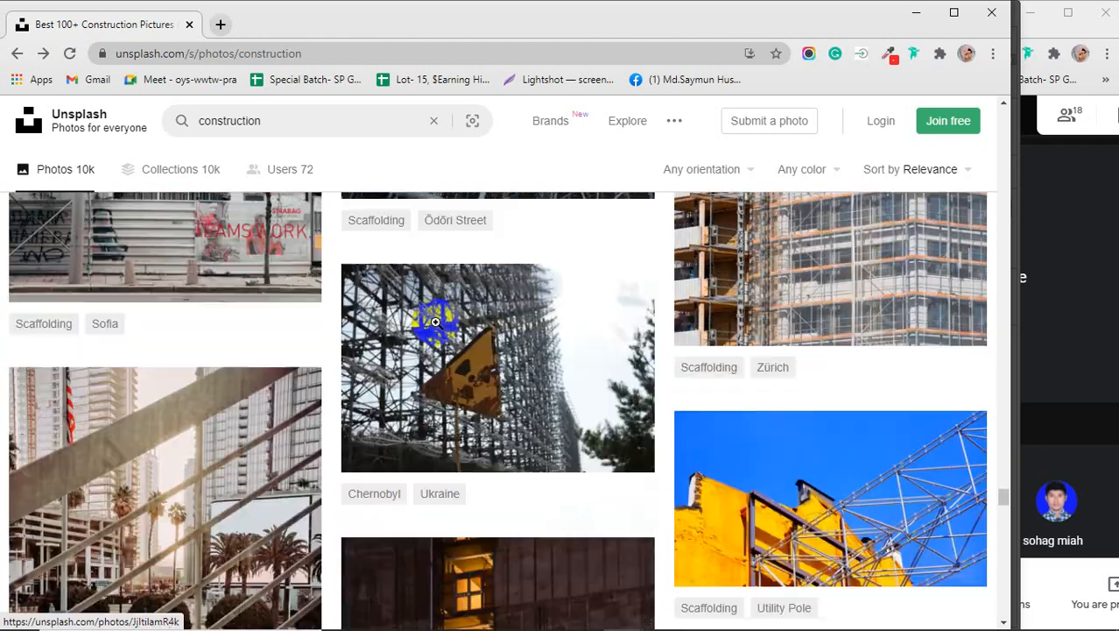
pyautogui.scroll(-15, 435, 322)
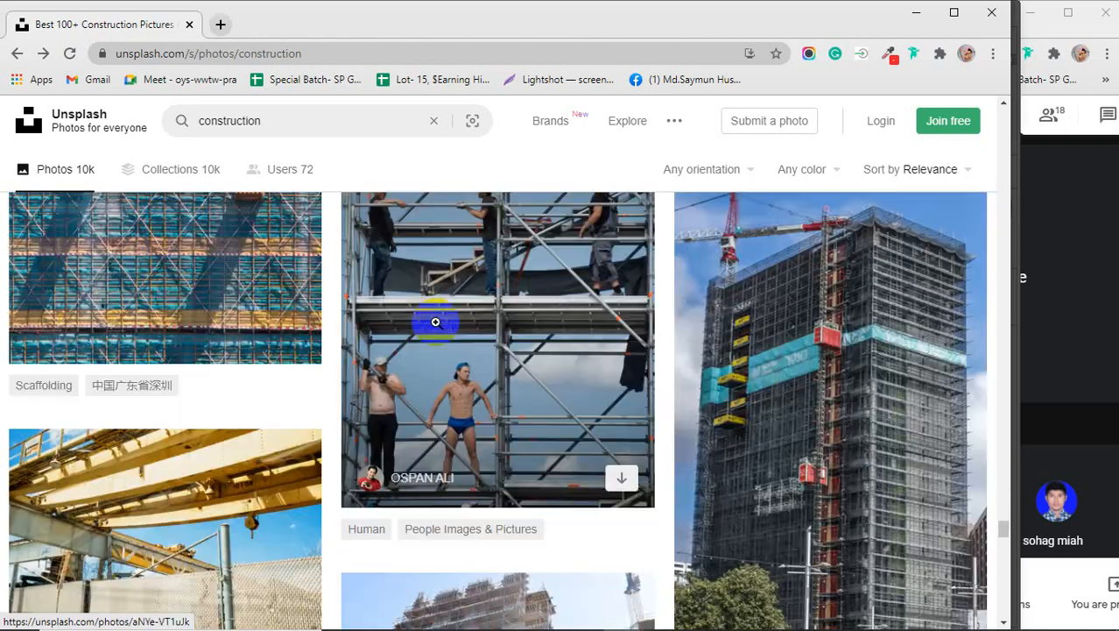
pyautogui.scroll(-10, 436, 322)
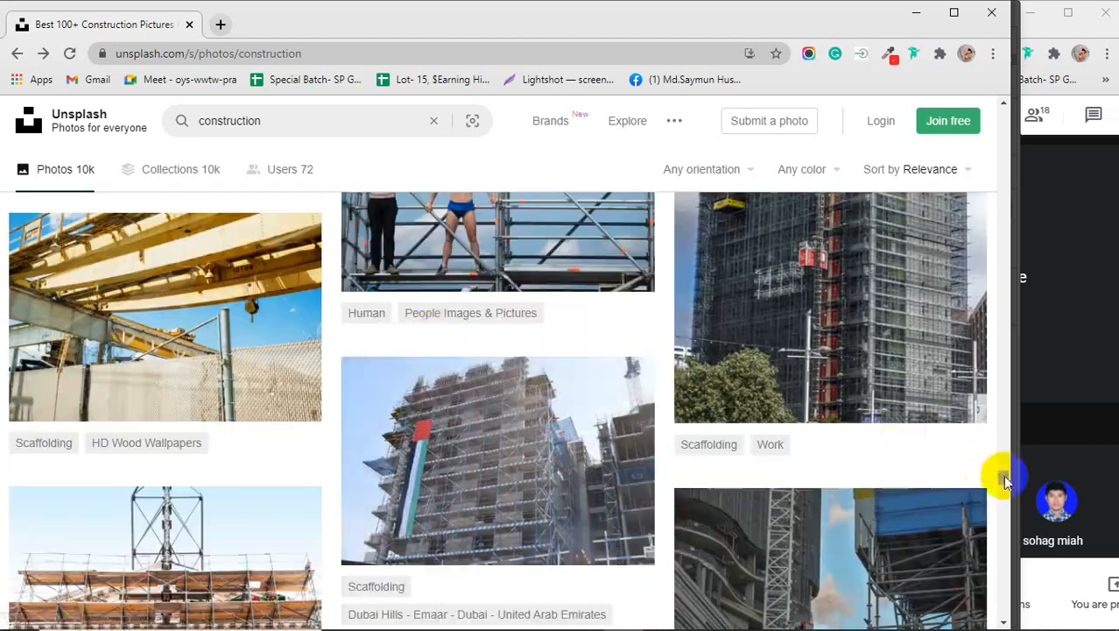
pyautogui.moveTo(1001, 476); pyautogui.dragTo(1004, 311)
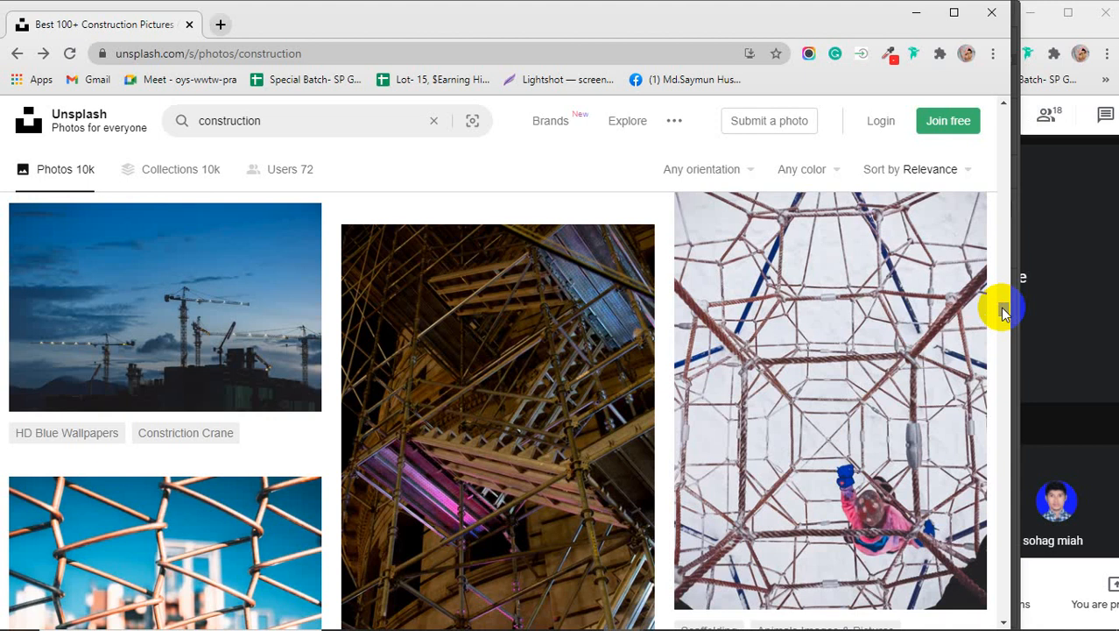
pyautogui.moveTo(1003, 308); pyautogui.dragTo(1005, 266)
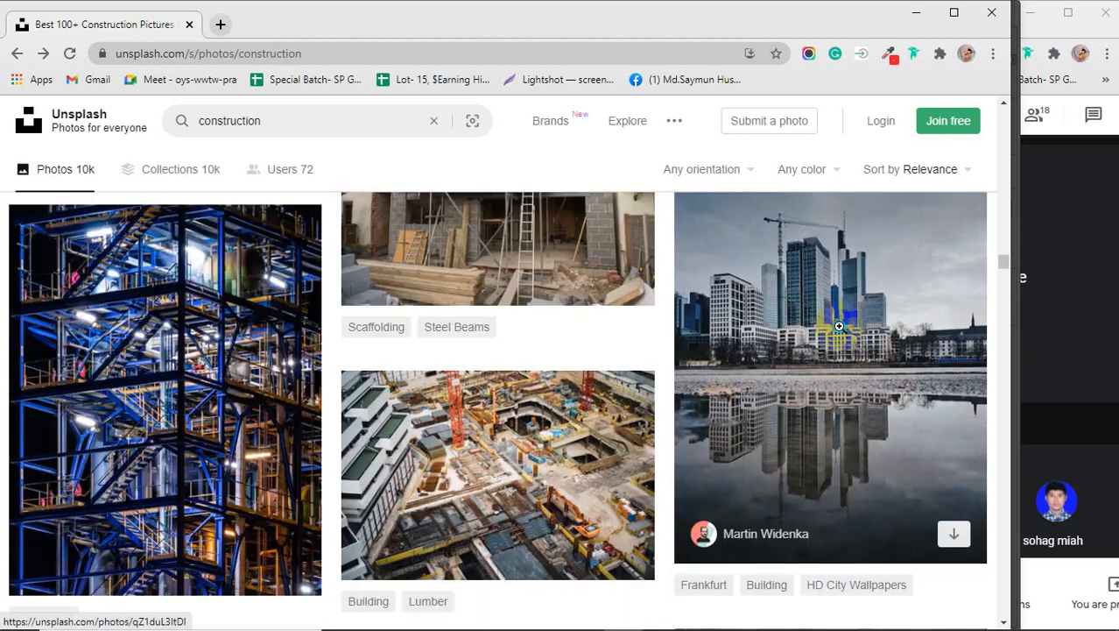
# - Copy the Unsplash photo of the Frankfurt skyline reflected in water and paste it into the flyer in Photoshop
pyautogui.rightClick(839, 326)
pyautogui.click(795, 336)
pyautogui.rightClick(408, 347)
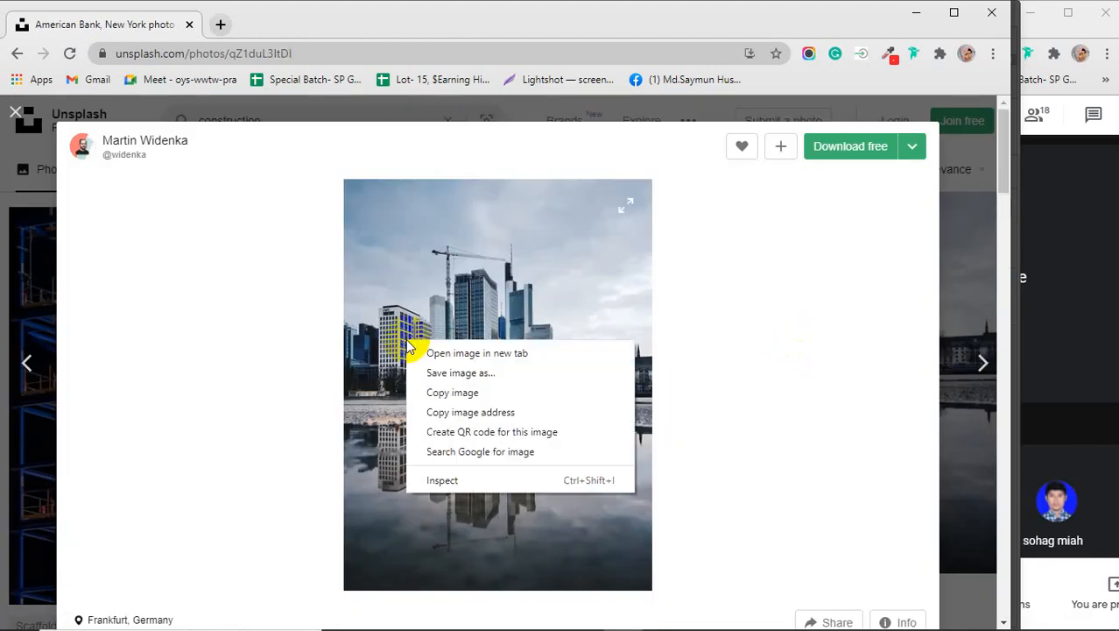
pyautogui.click(444, 393)
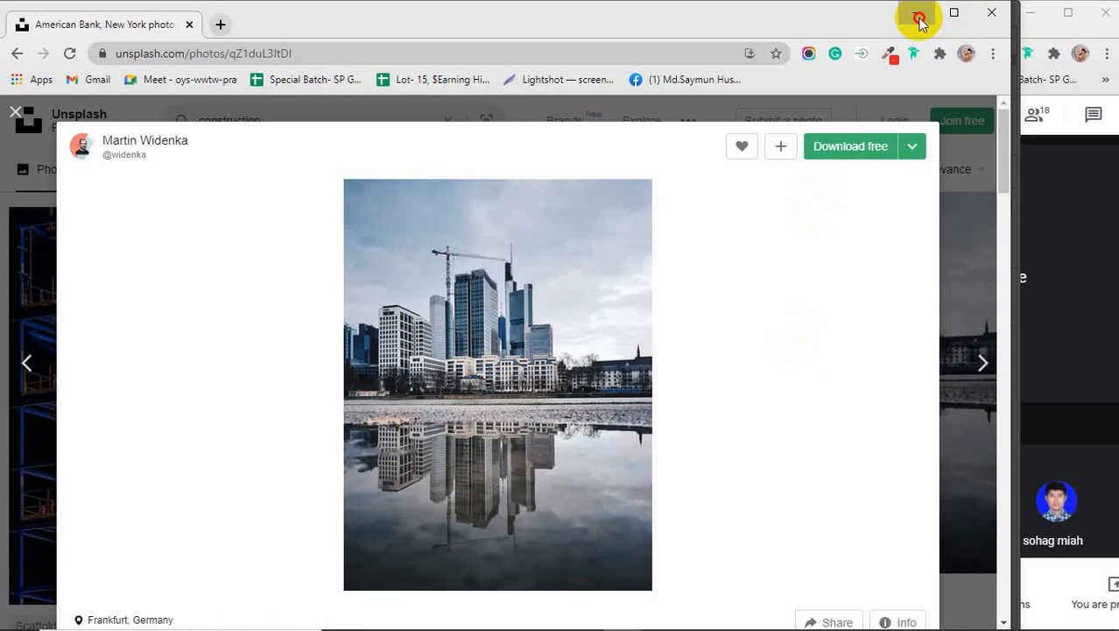
pyautogui.click(919, 18)
pyautogui.hotkey('ctrl', 'v')
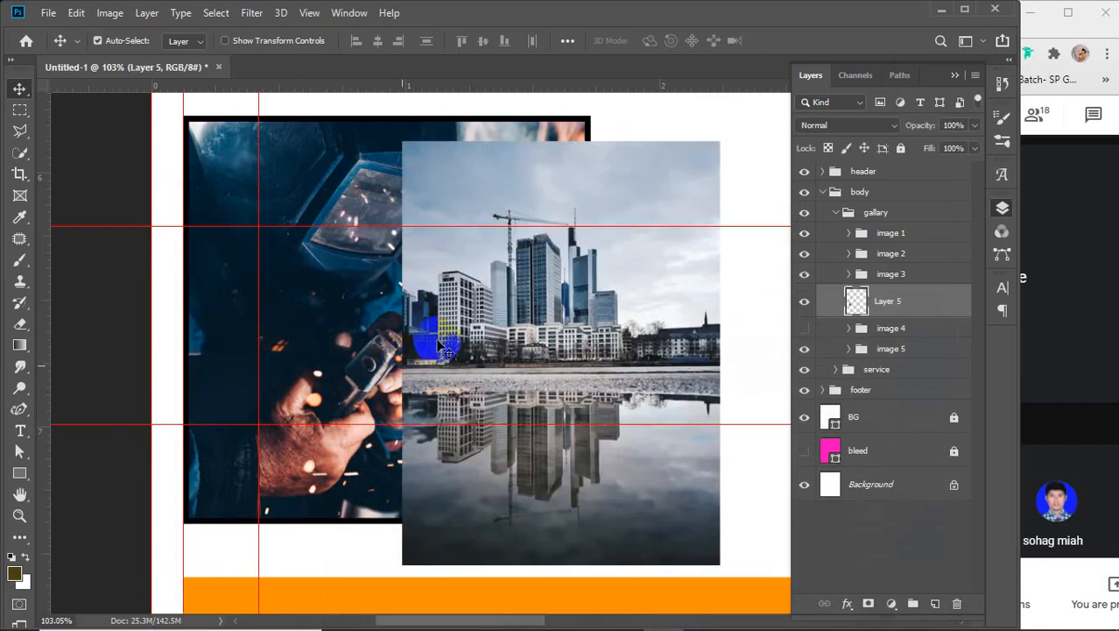
# - Move and stretch the skyline photo to cover the image 5 frame, lowering its opacity to 52% to match the frame's edges
pyautogui.moveTo(584, 337); pyautogui.dragTo(367, 296)
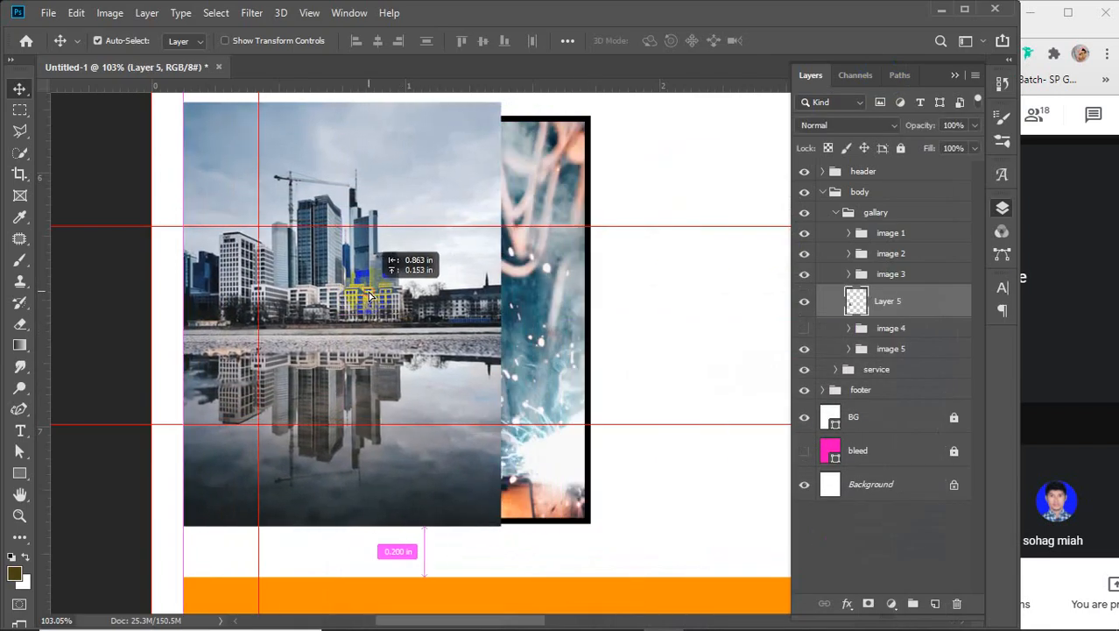
pyautogui.hotkey('ctrl', 't')
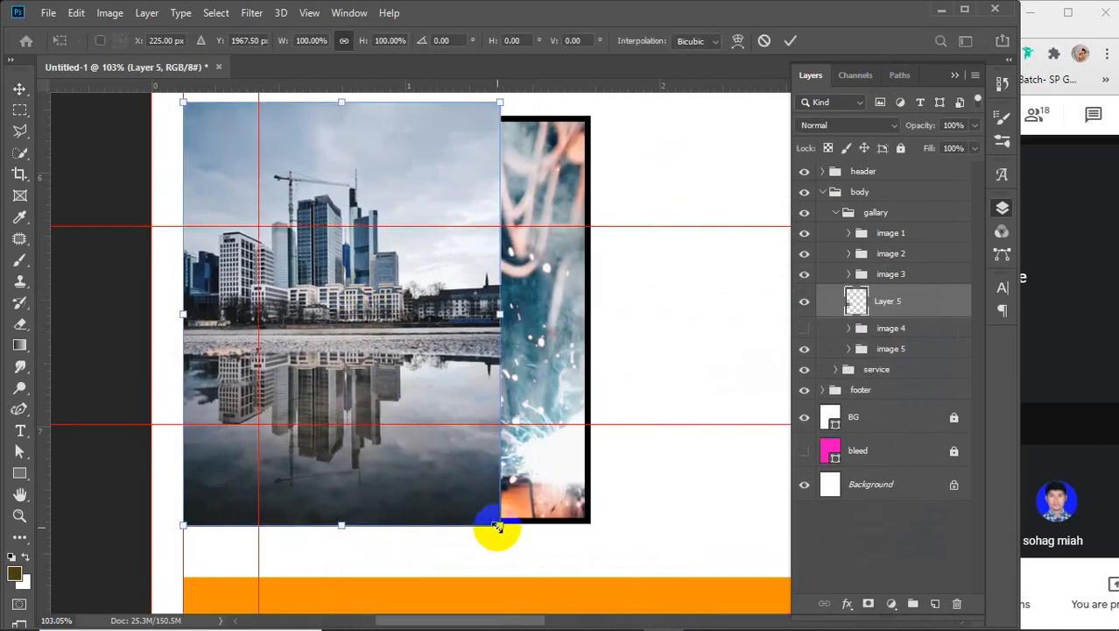
pyautogui.moveTo(497, 527); pyautogui.dragTo(637, 587)
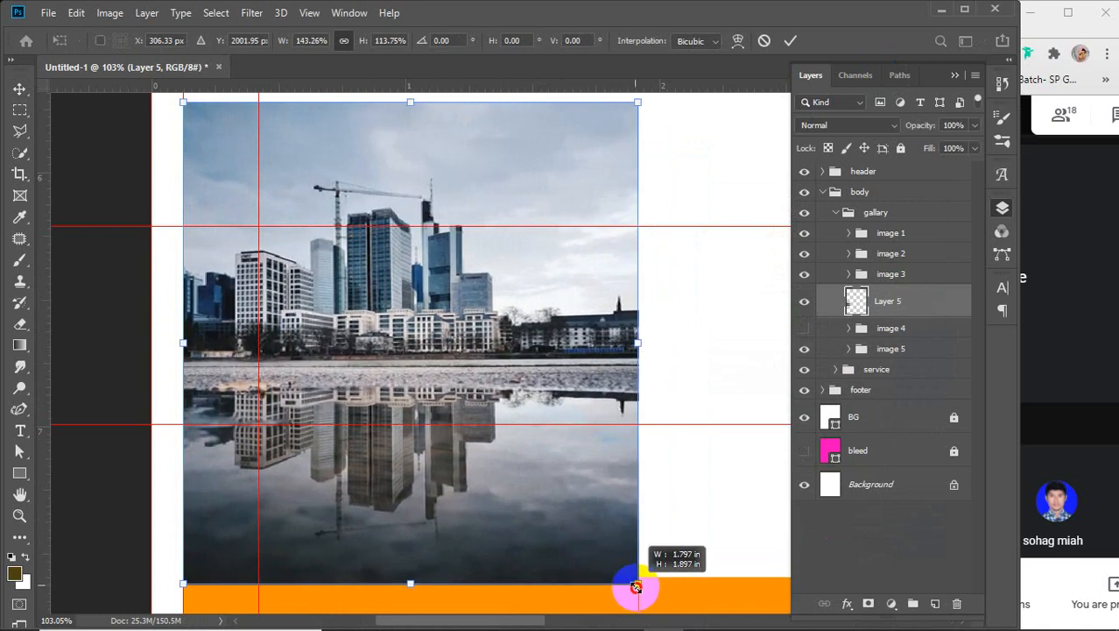
pyautogui.moveTo(919, 126); pyautogui.dragTo(834, 147)
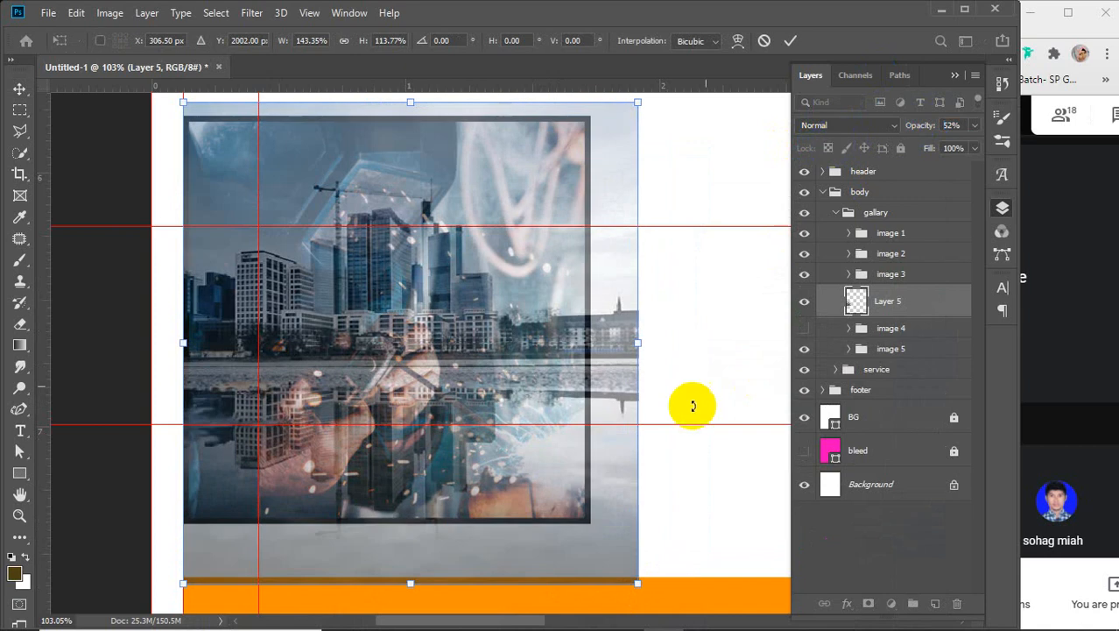
pyautogui.moveTo(638, 584); pyautogui.dragTo(591, 529)
pyautogui.click(790, 40)
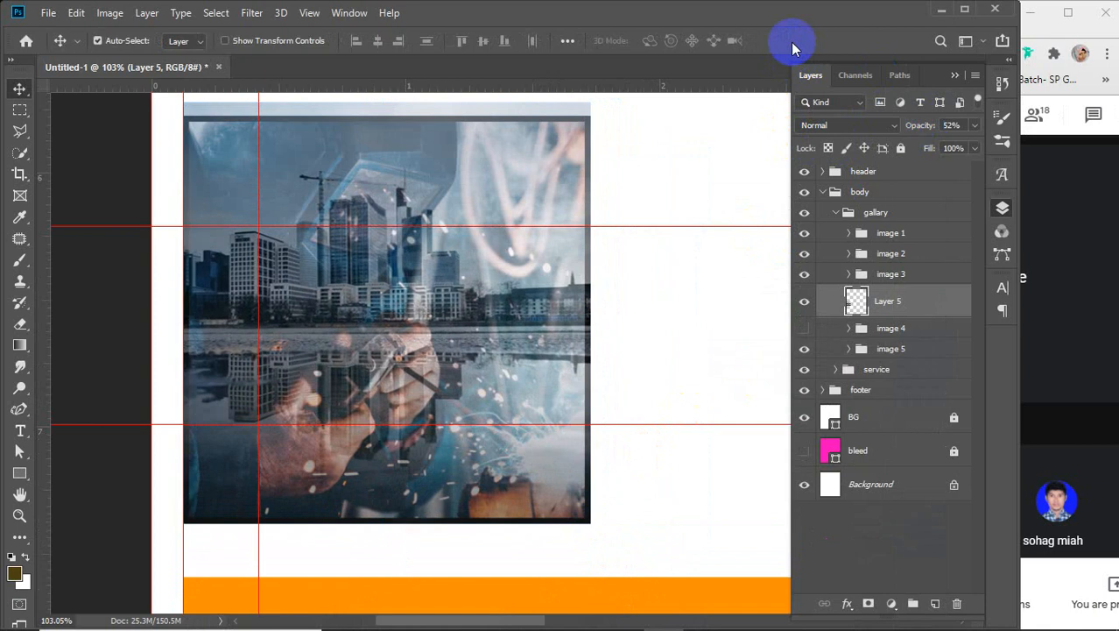
# - Move the skyline photo layer into the image 5 group and expand that group
pyautogui.click(804, 330)
pyautogui.moveTo(924, 301); pyautogui.dragTo(917, 349)
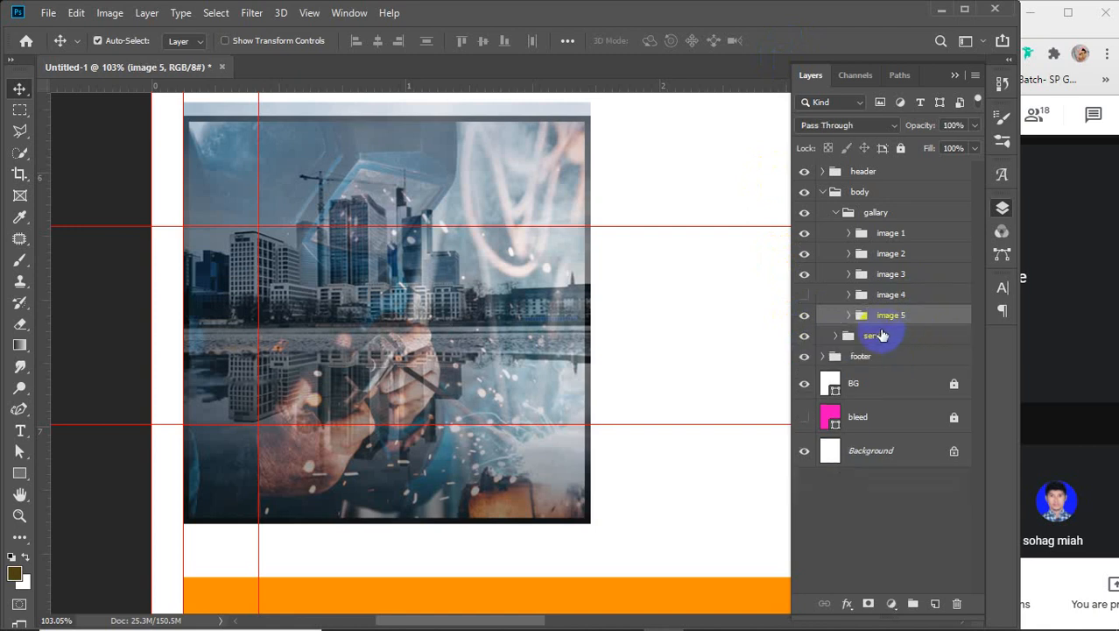
pyautogui.click(849, 316)
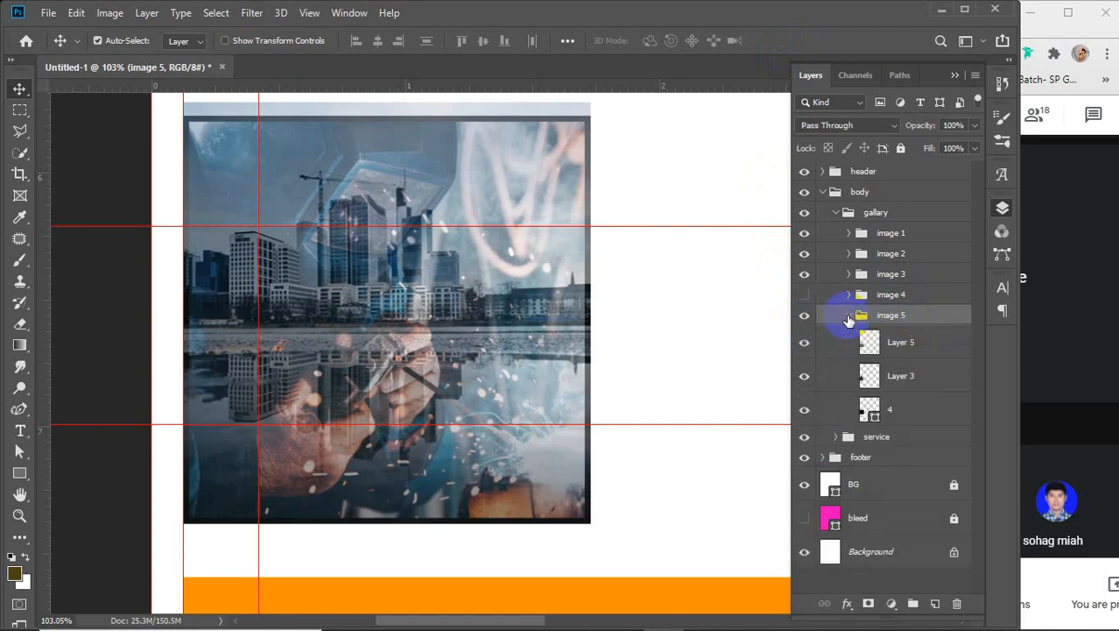
# - Set the skyline photo layer's opacity to 100% and clip it to the layer beneath it in the image 5 group
pyautogui.click(799, 351)
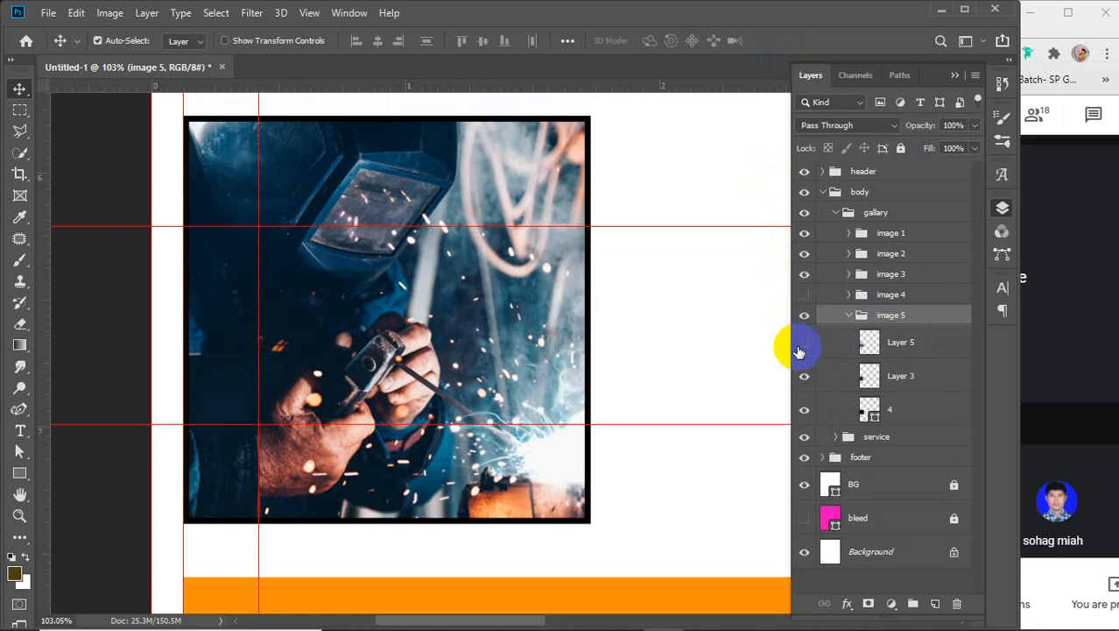
pyautogui.click(802, 345)
pyautogui.click(905, 346)
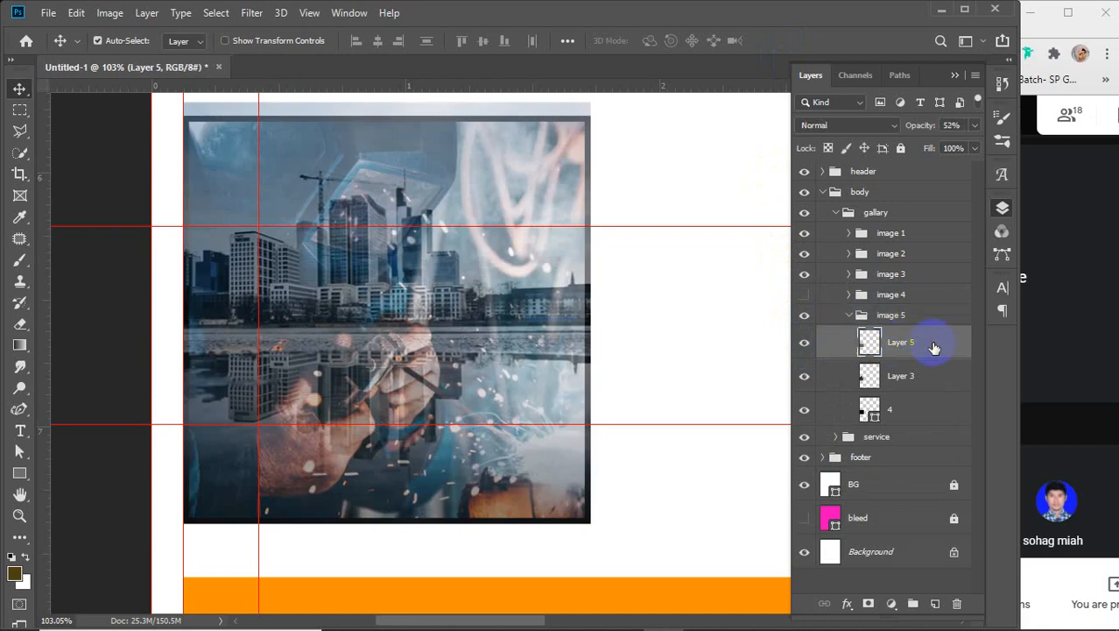
pyautogui.rightClick(934, 348)
pyautogui.click(958, 304)
pyautogui.moveTo(918, 126); pyautogui.dragTo(1017, 232)
pyautogui.rightClick(929, 352)
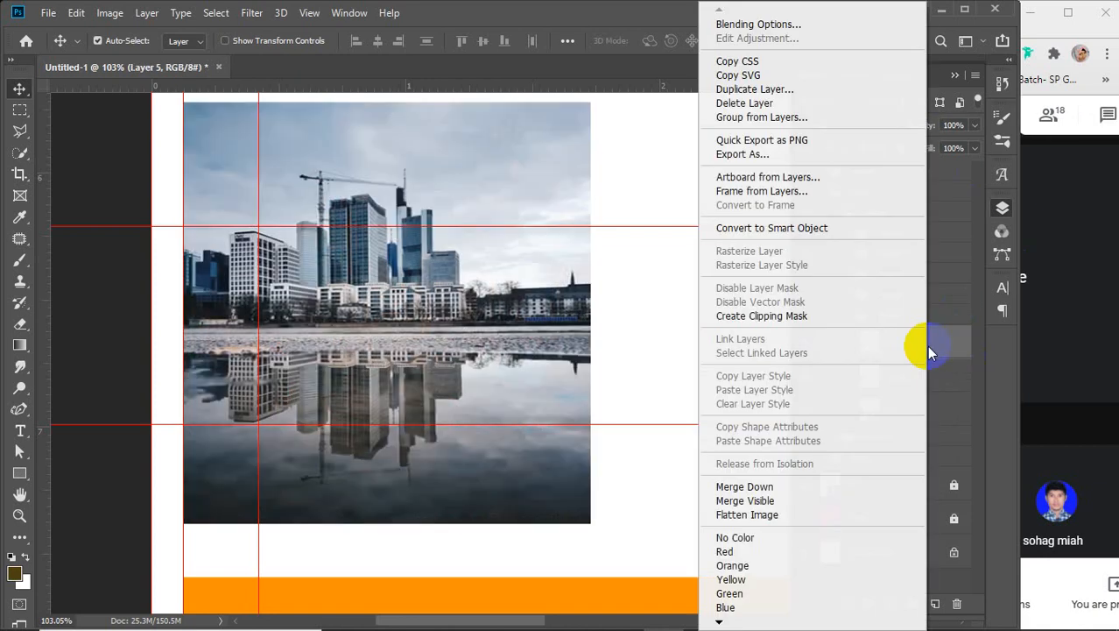
pyautogui.click(755, 315)
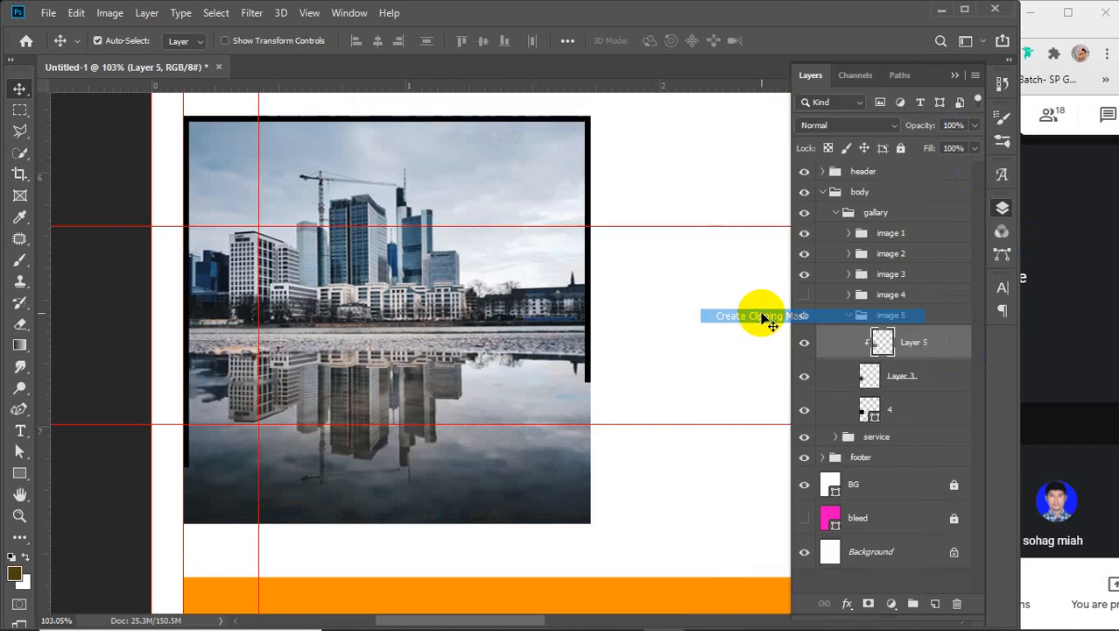
# - Merge the clipped skyline photo with the layer beneath it and collapse the image 5 group
pyautogui.keyDown('shift'); pyautogui.click(911, 378); pyautogui.keyUp('shift')
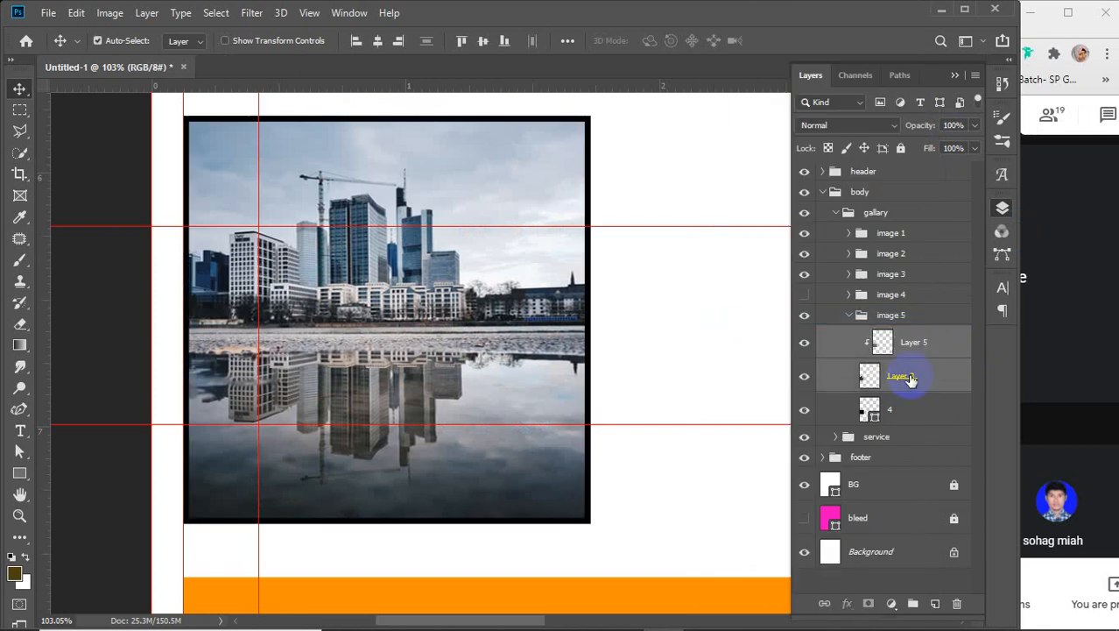
pyautogui.hotkey('ctrl', 'e')
pyautogui.click(804, 343)
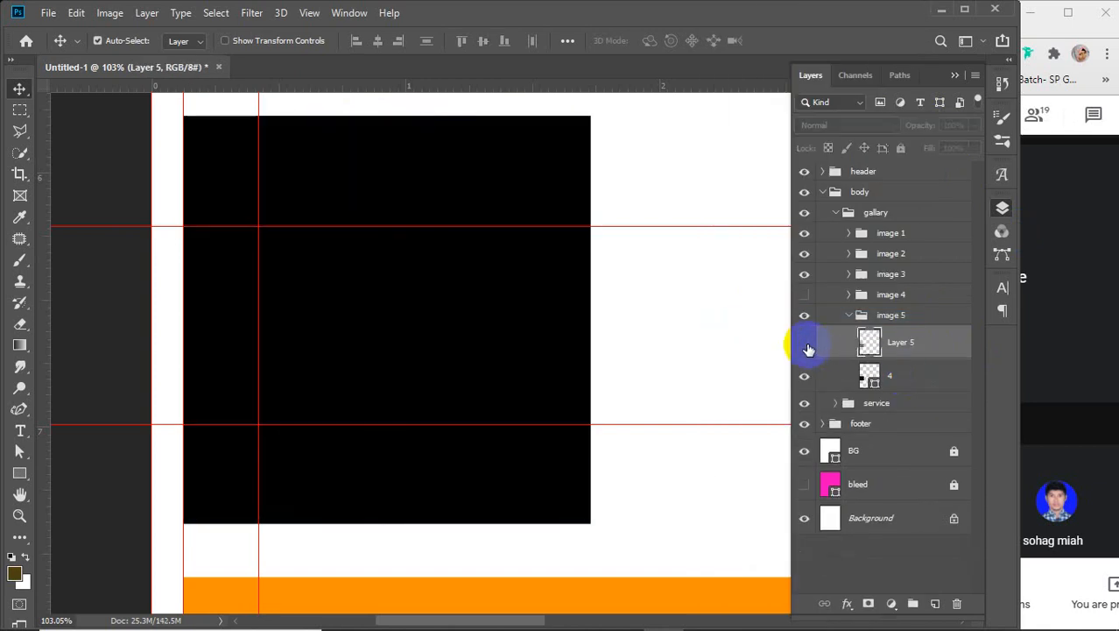
pyautogui.click(805, 346)
pyautogui.click(850, 316)
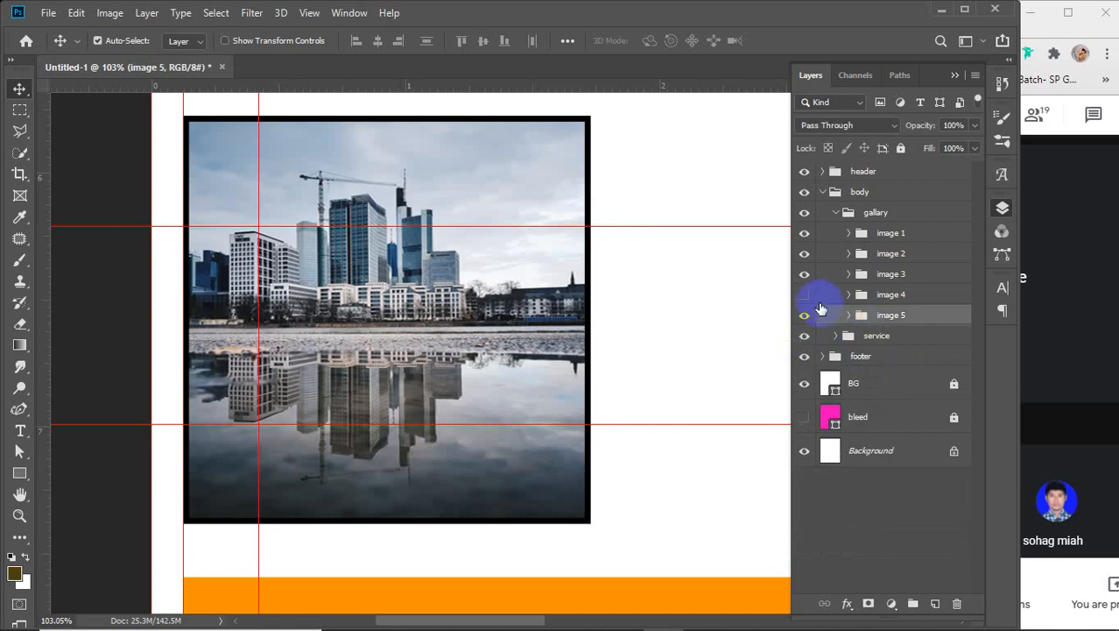
# - Make the image 4 group visible again and collapse the gallary and body groups
pyautogui.click(804, 294)
pyautogui.scroll(-10, 627, 333)
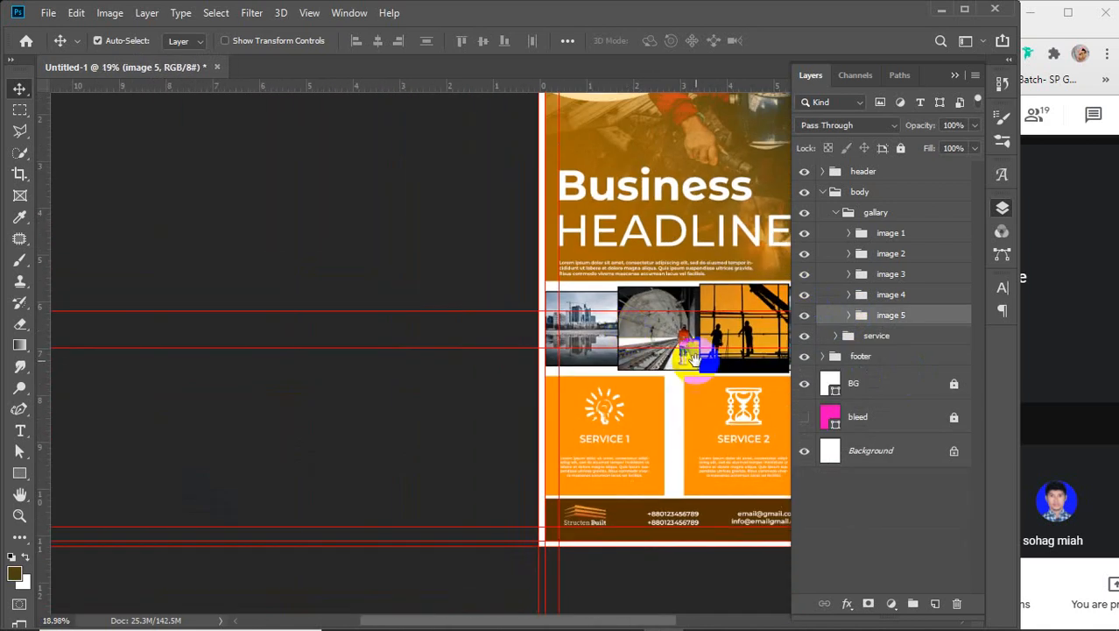
pyautogui.moveTo(700, 355); pyautogui.dragTo(470, 377)
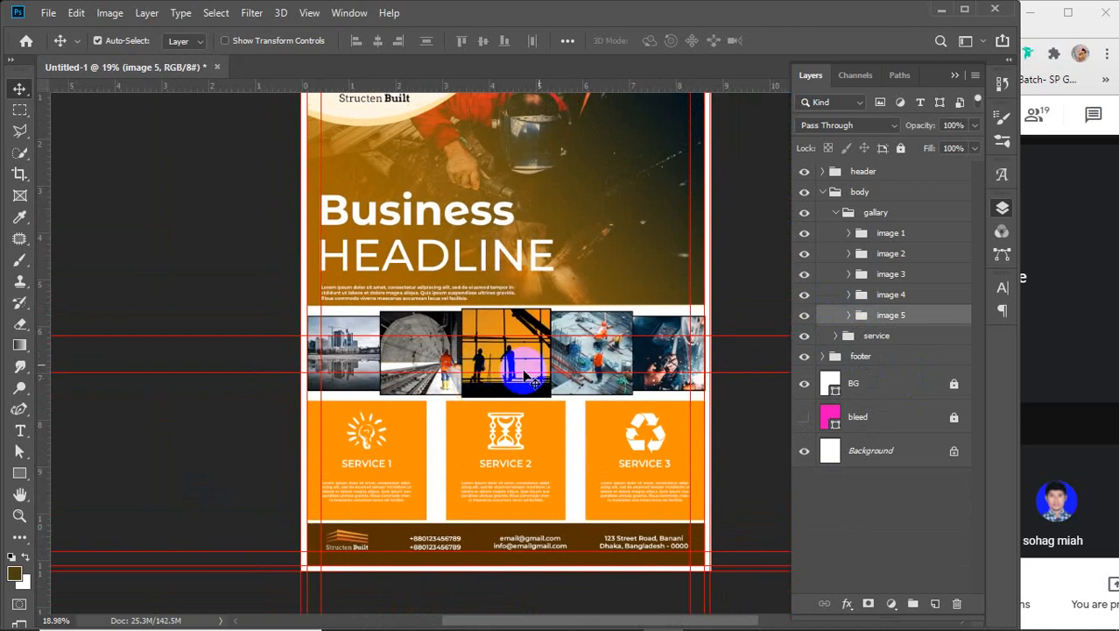
pyautogui.click(727, 274)
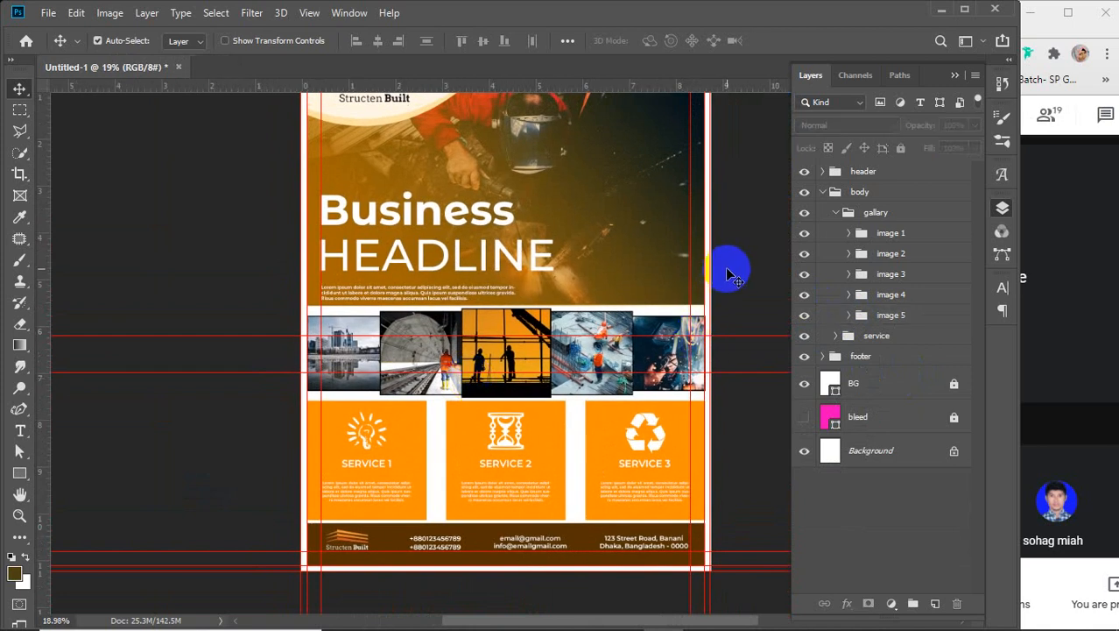
pyautogui.scroll(2, 727, 280)
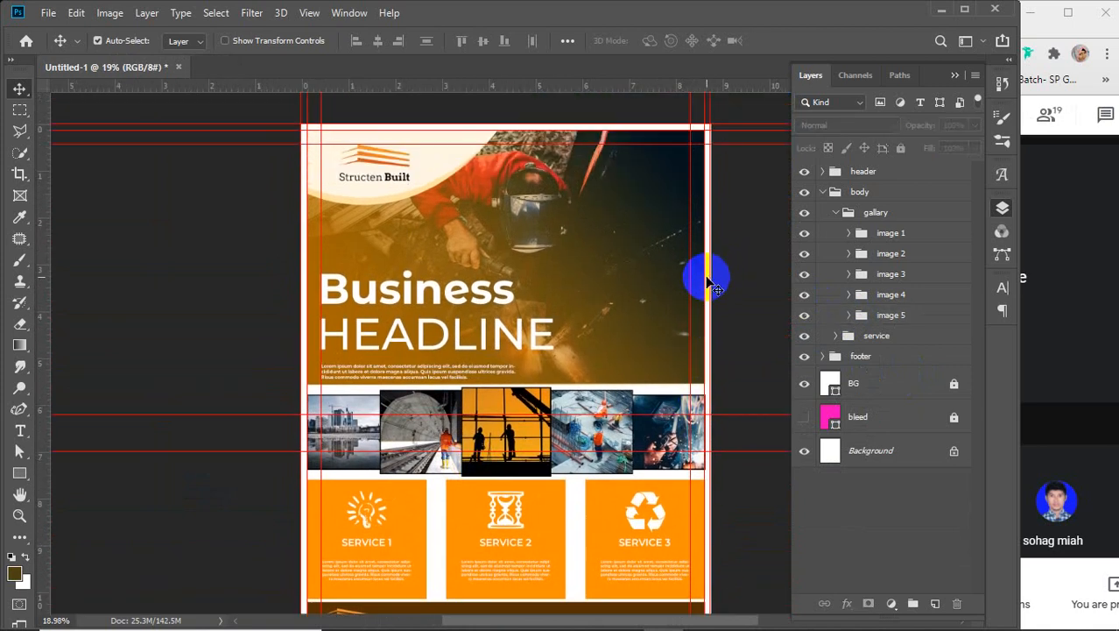
pyautogui.scroll(-1, 711, 280)
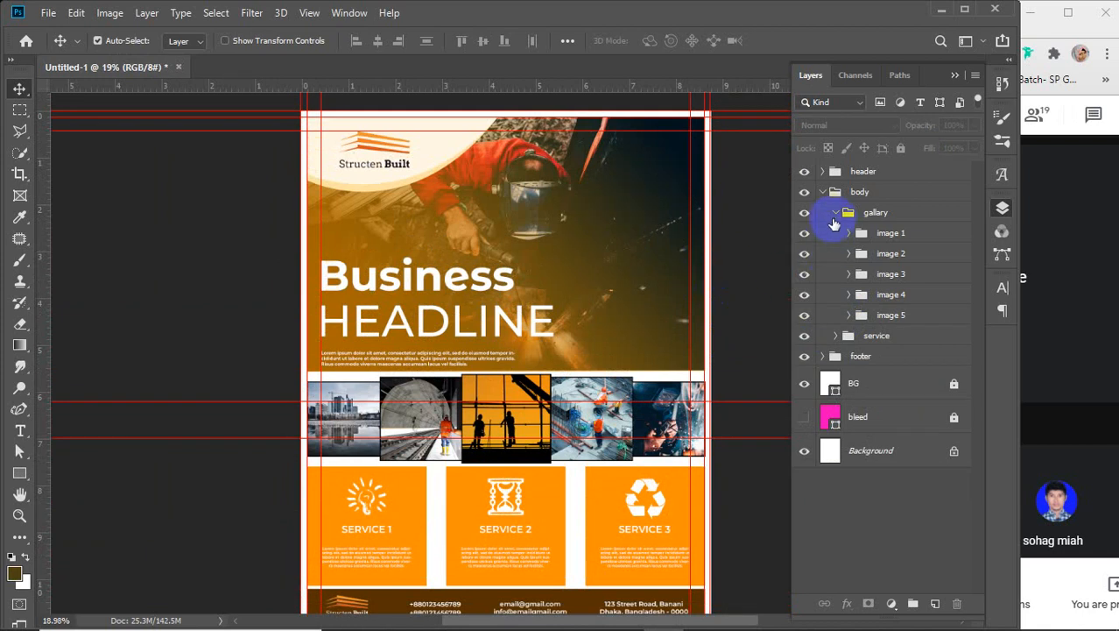
pyautogui.click(836, 212)
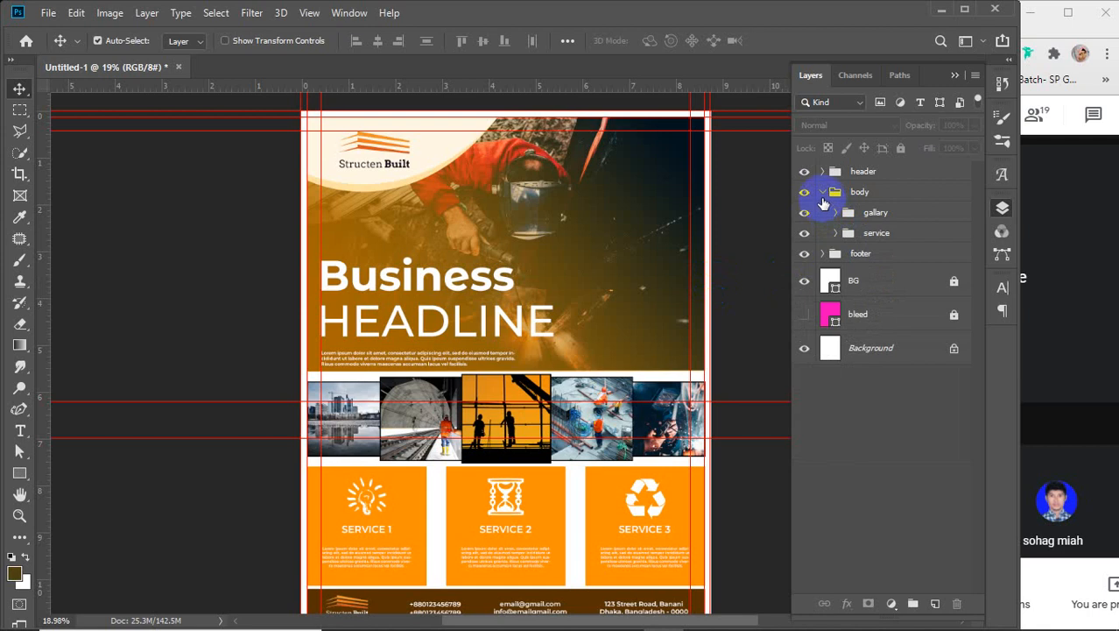
pyautogui.click(822, 192)
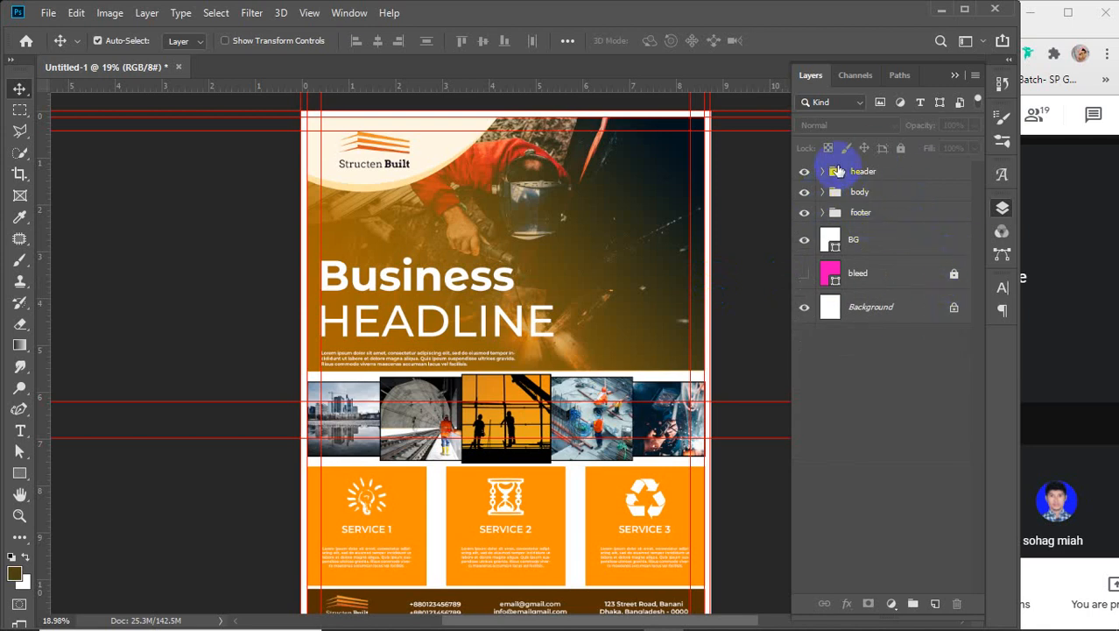
# - Make the pink bleed layer visible around the flyer
pyautogui.click(804, 273)
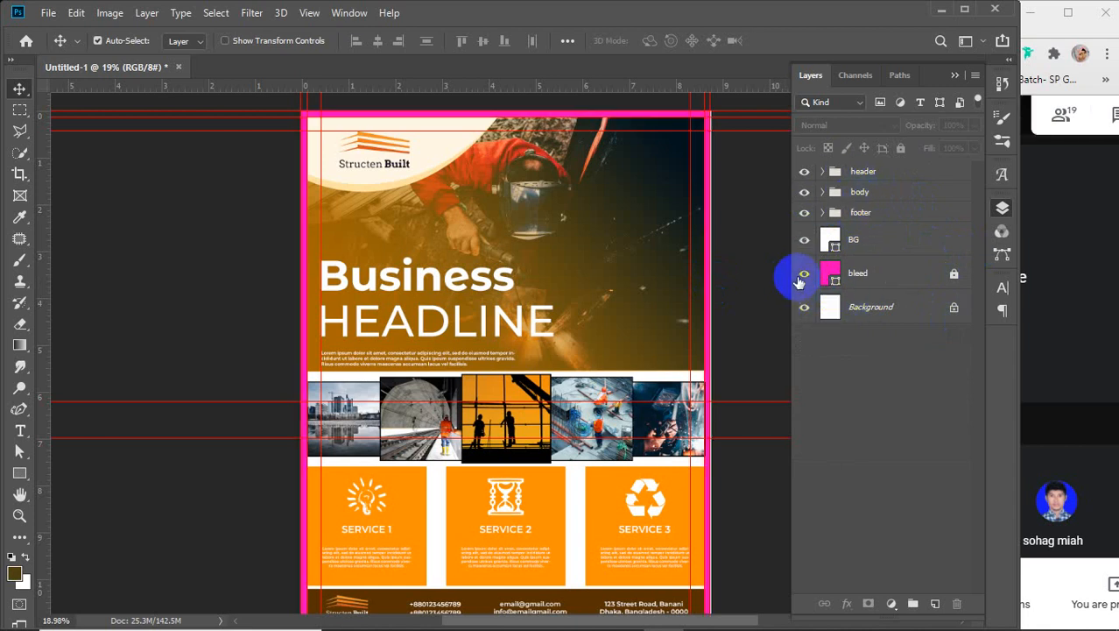
pyautogui.click(804, 273)
pyautogui.click(804, 273)
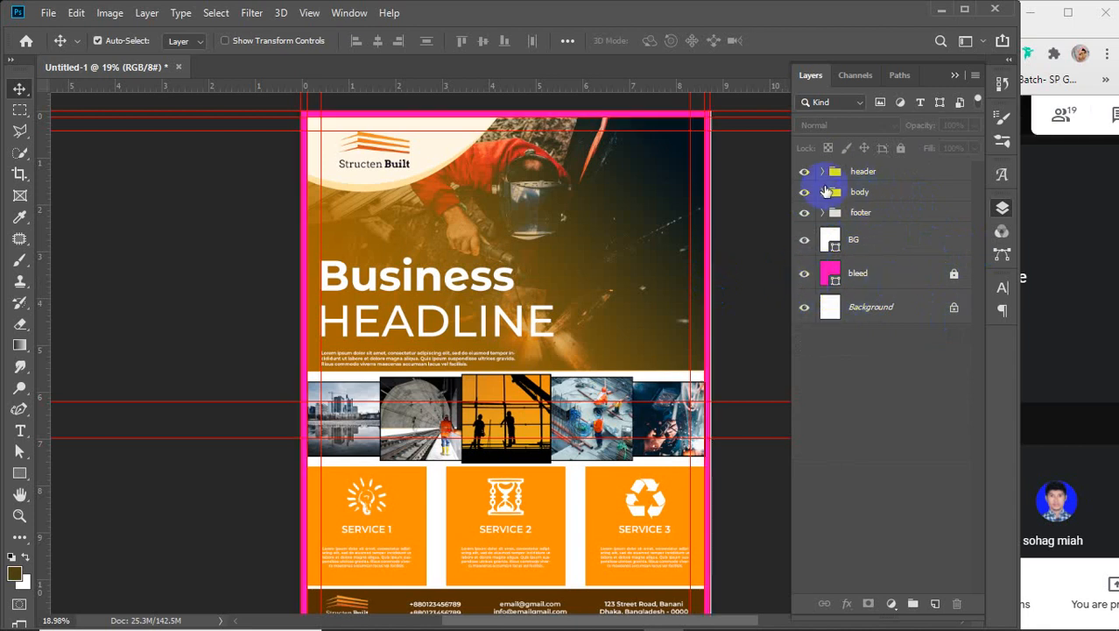
# - Check which parts of the flyer the header, body and footer groups hold by briefly hiding each one
pyautogui.click(803, 172)
pyautogui.click(803, 172)
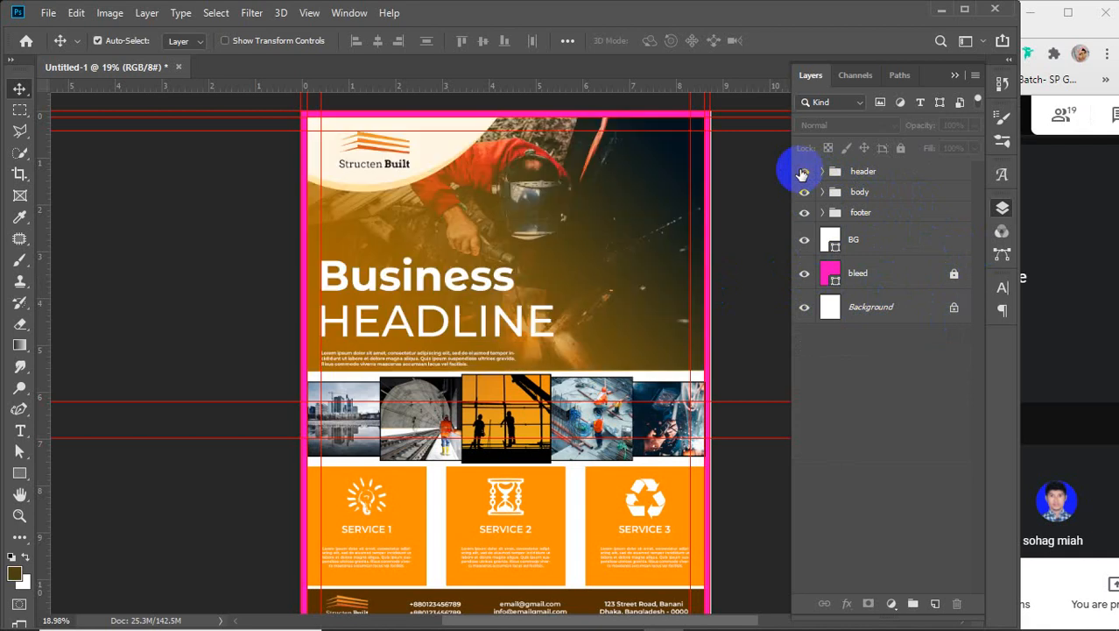
pyautogui.click(805, 193)
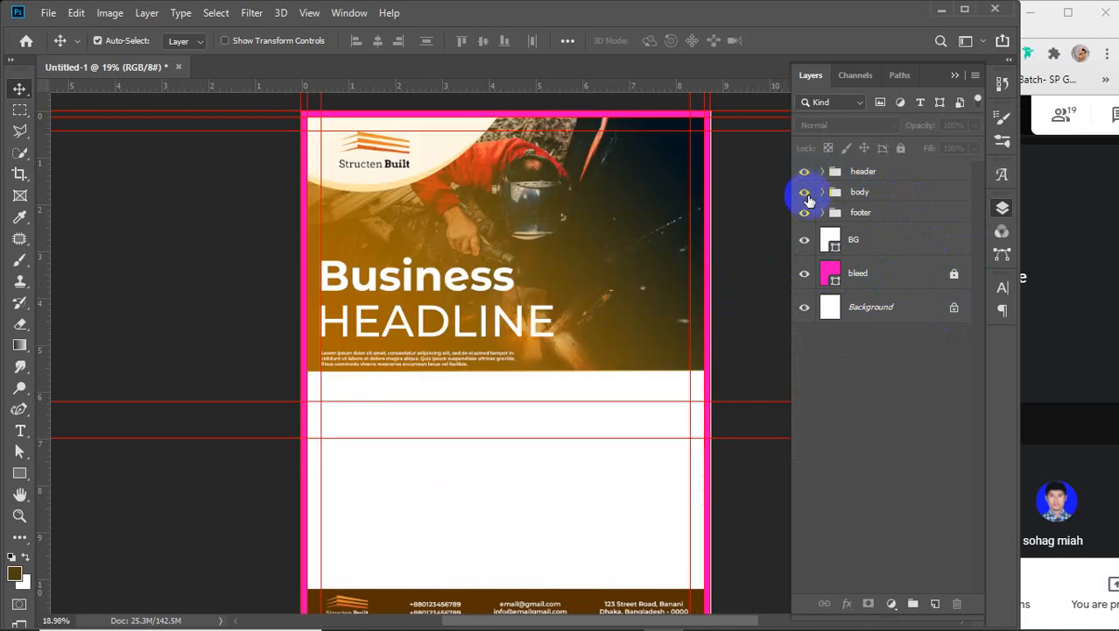
pyautogui.click(805, 193)
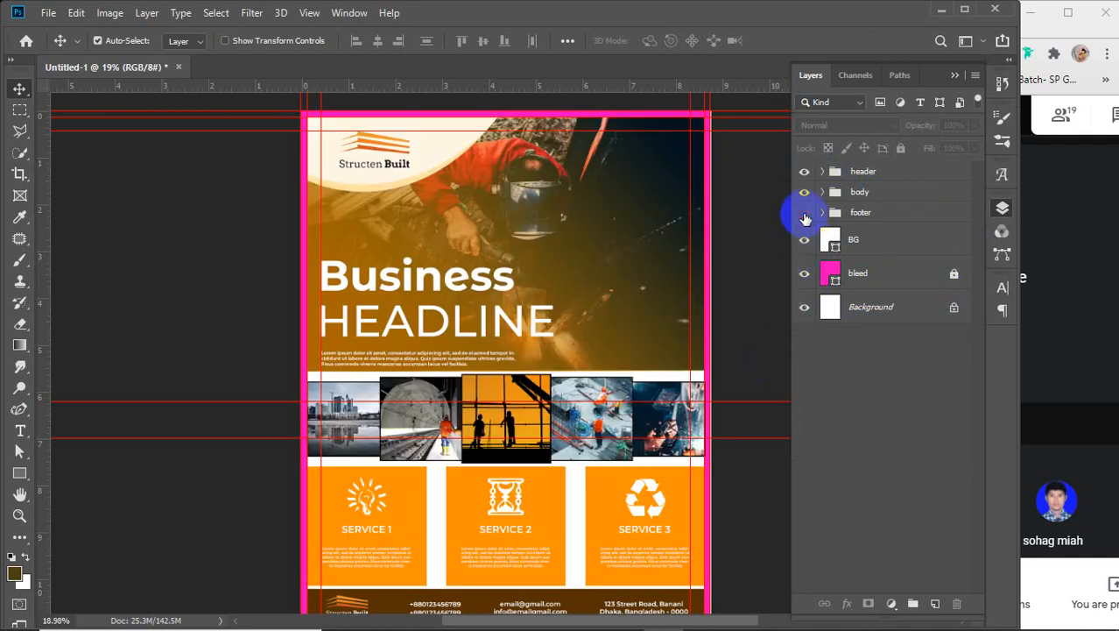
pyautogui.click(805, 212)
pyautogui.click(804, 213)
pyautogui.scroll(-1, 714, 385)
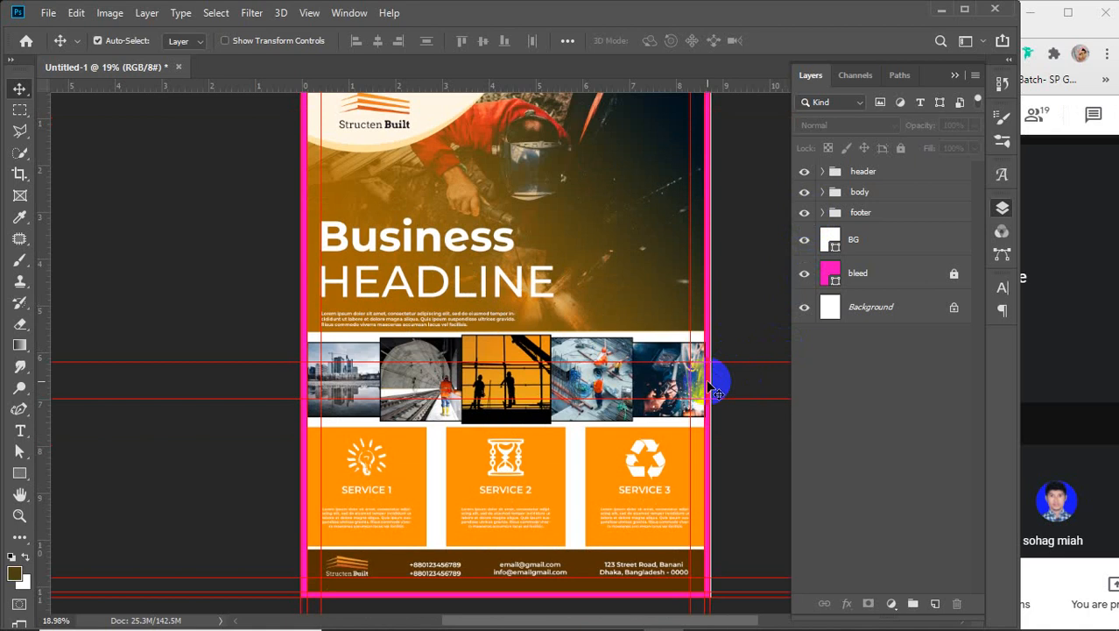
pyautogui.scroll(1, 717, 393)
# - Examine the header's logo with shape, headline and main image groups by briefly hiding each, and inspect the logo group's layers
pyautogui.click(822, 171)
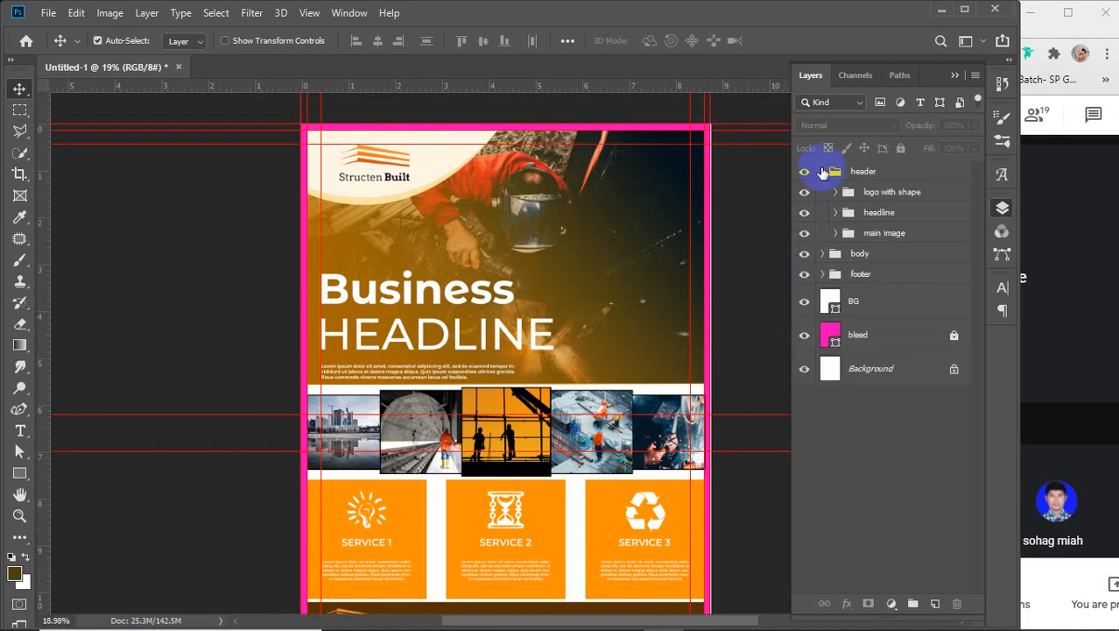
pyautogui.click(805, 192)
pyautogui.click(805, 192)
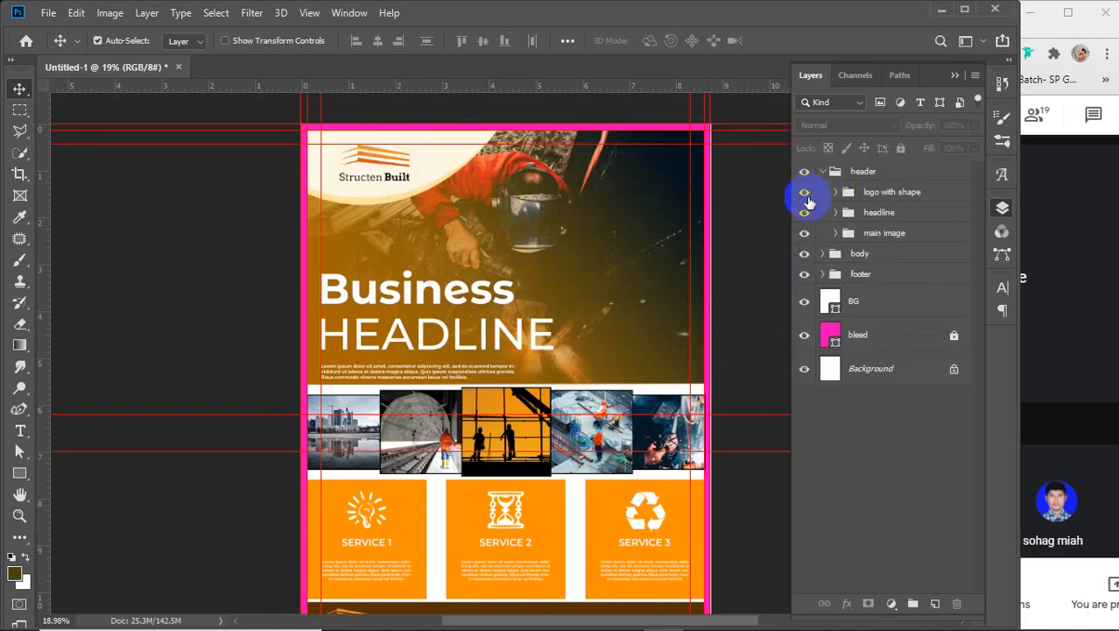
pyautogui.click(805, 213)
pyautogui.click(805, 213)
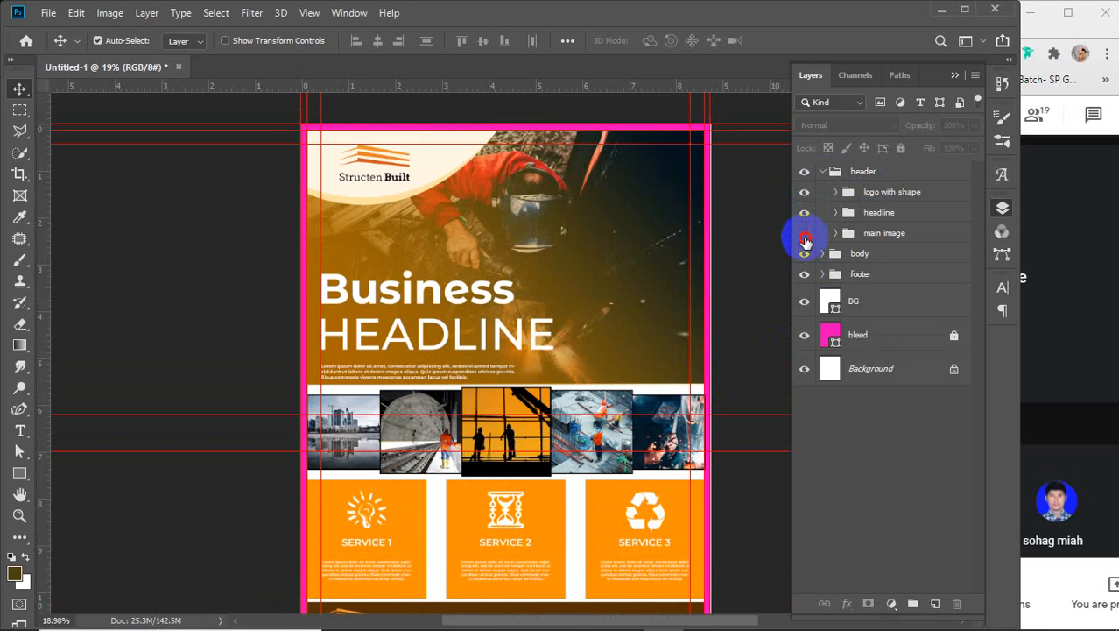
pyautogui.click(805, 235)
pyautogui.click(805, 235)
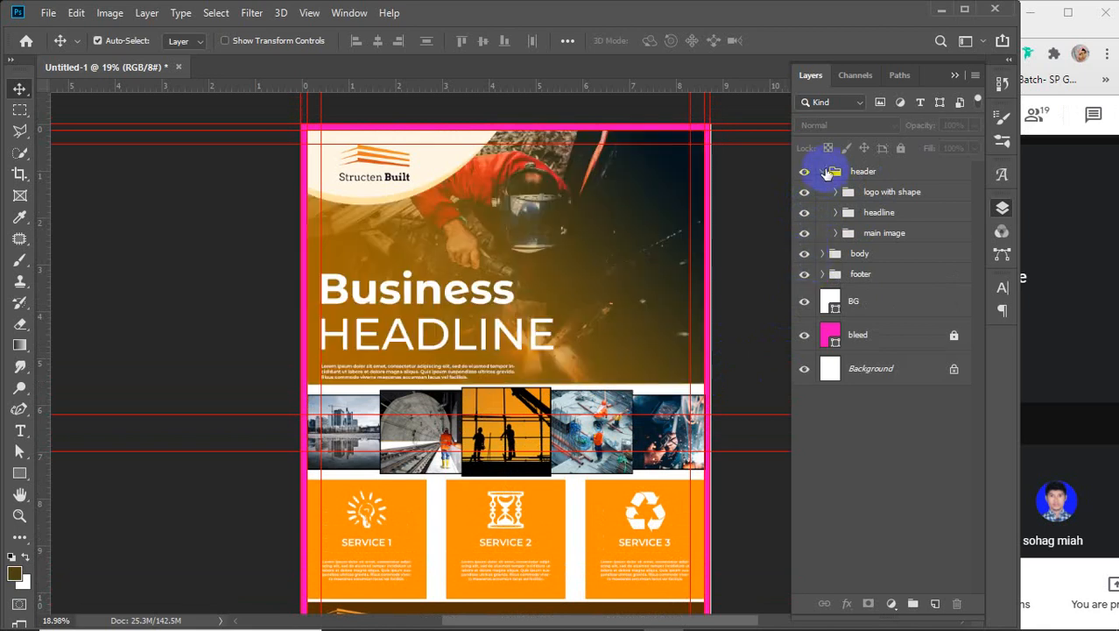
pyautogui.click(835, 193)
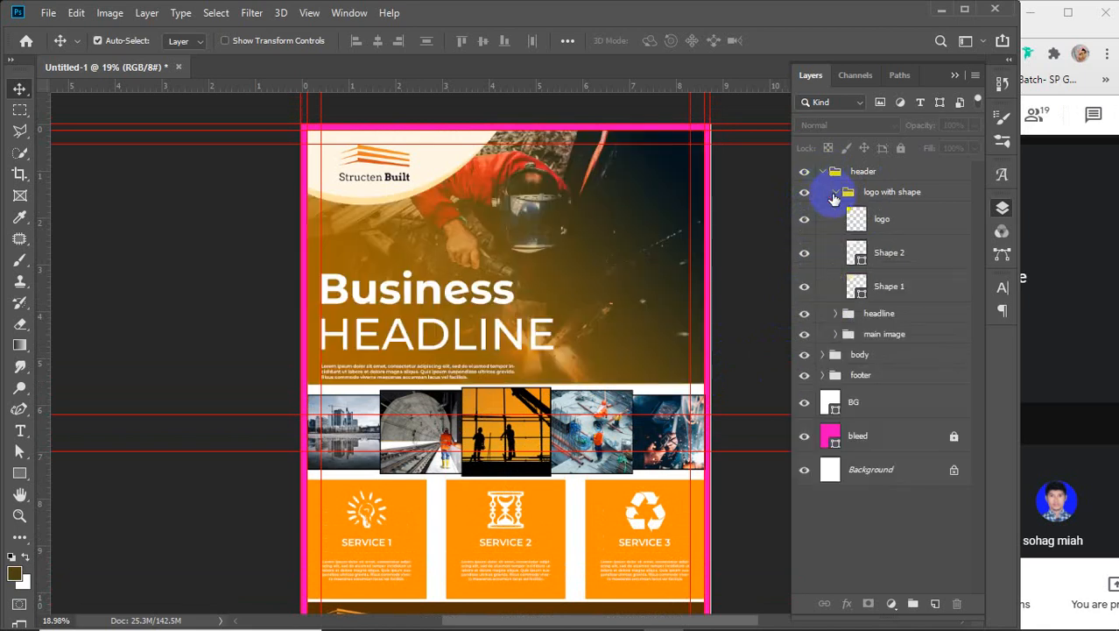
pyautogui.click(834, 194)
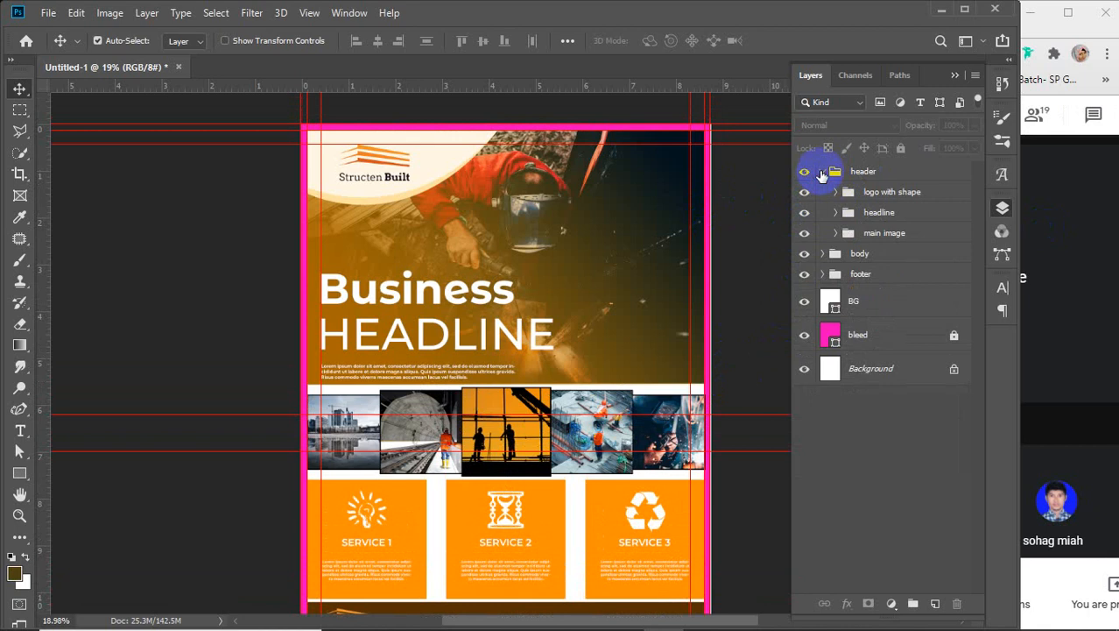
pyautogui.click(822, 171)
# - Expand the body group and check its gallary and service groups by briefly hiding each one
pyautogui.click(822, 192)
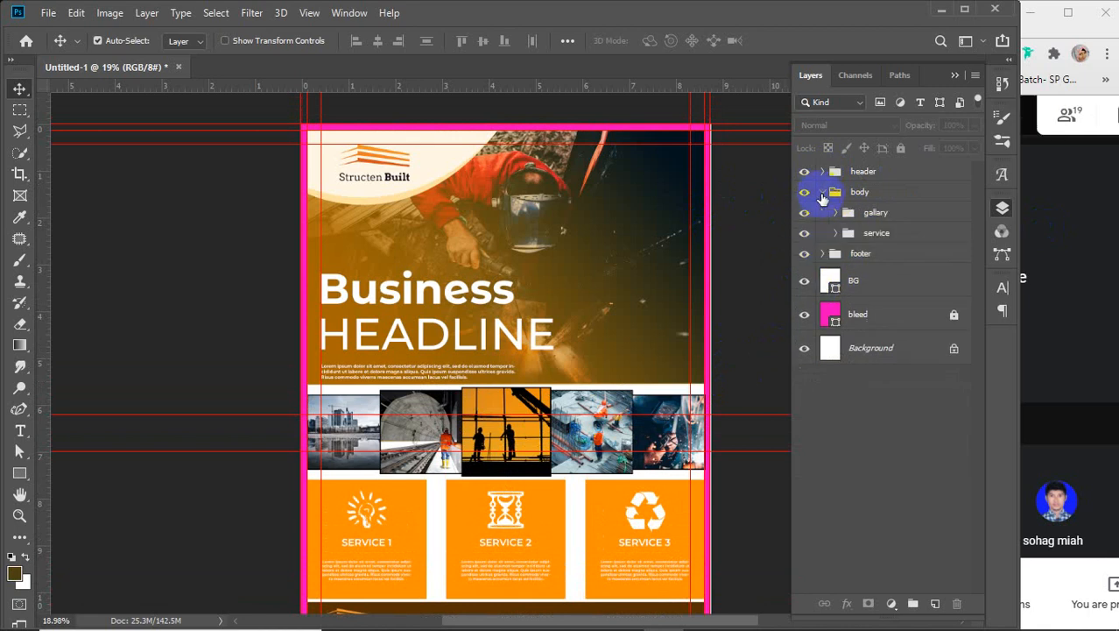
pyautogui.click(804, 212)
pyautogui.click(804, 212)
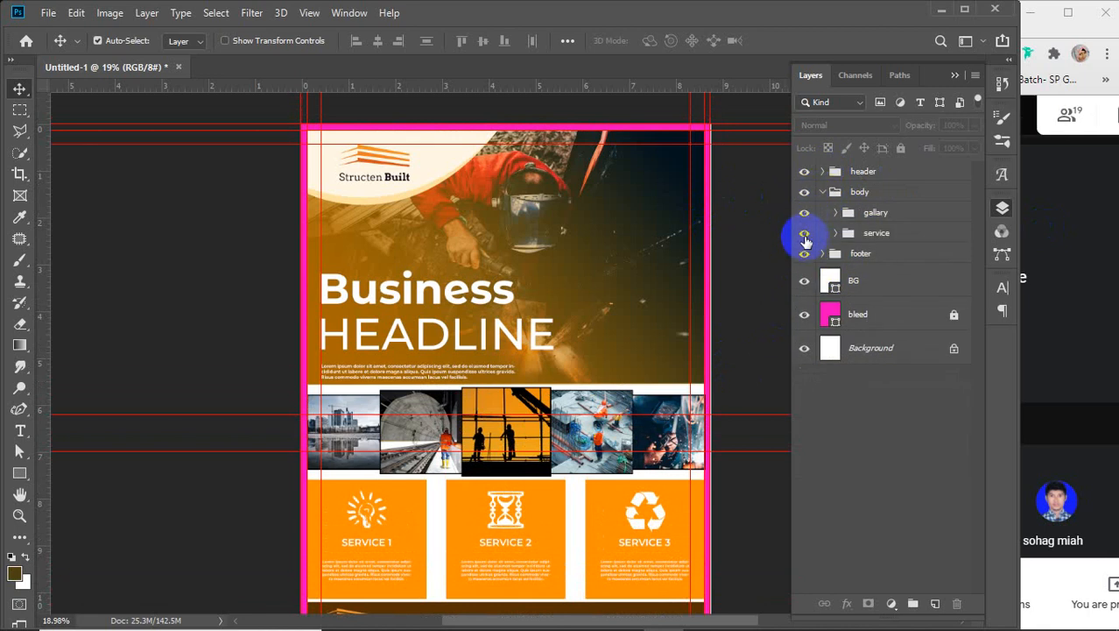
pyautogui.click(804, 233)
pyautogui.click(804, 233)
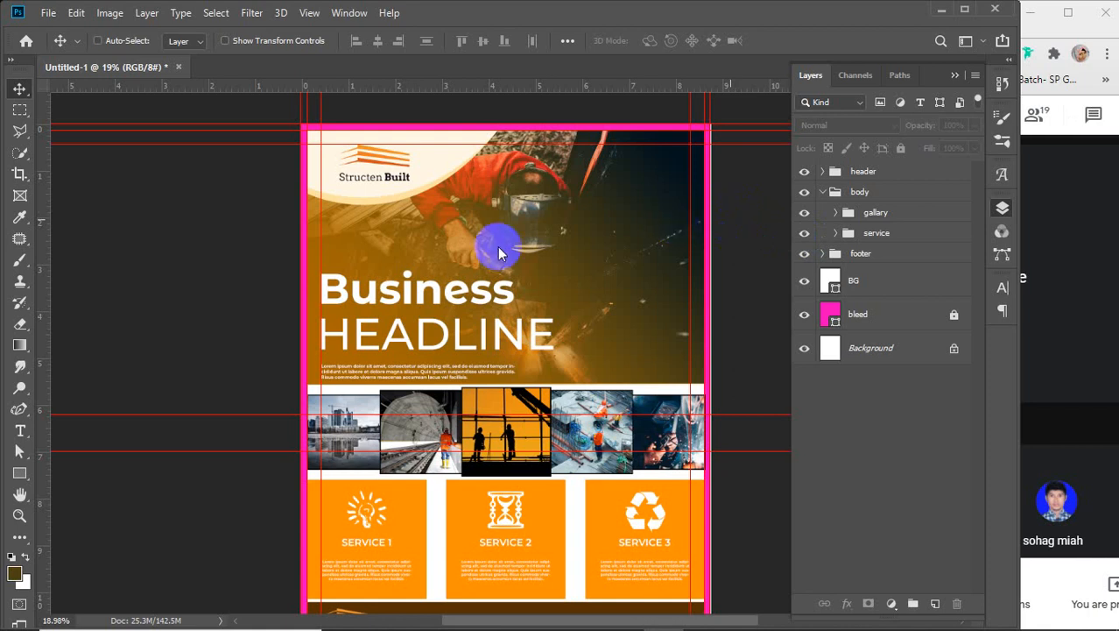
# - Save the flyer to the Desktop as a layered Photoshop file named fd 40&41
pyautogui.hotkey('ctrl', 's')
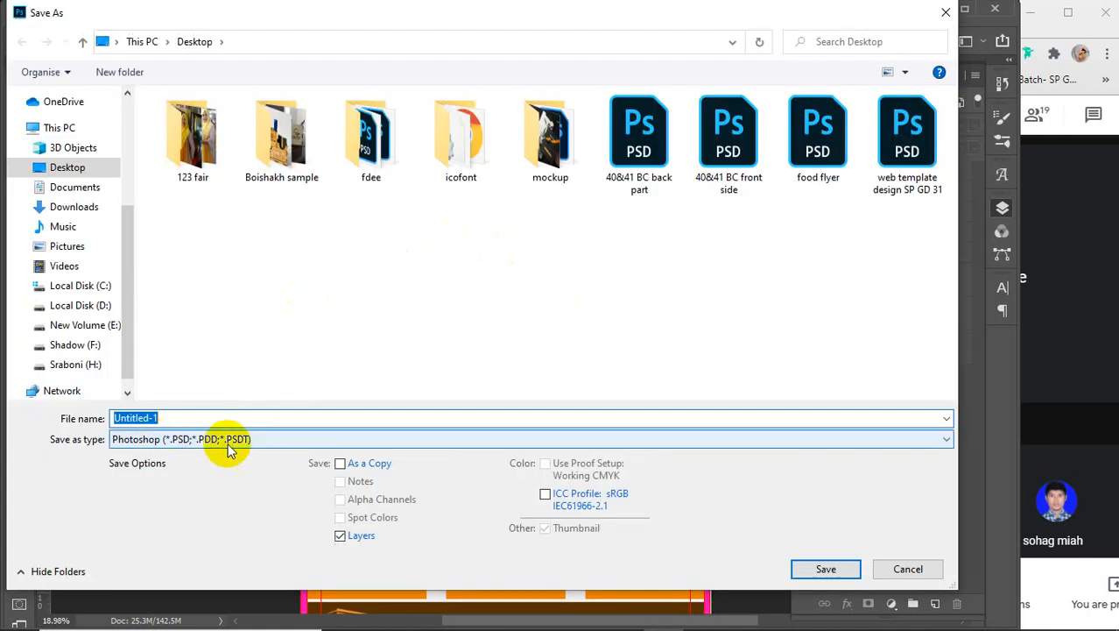
pyautogui.write('f')
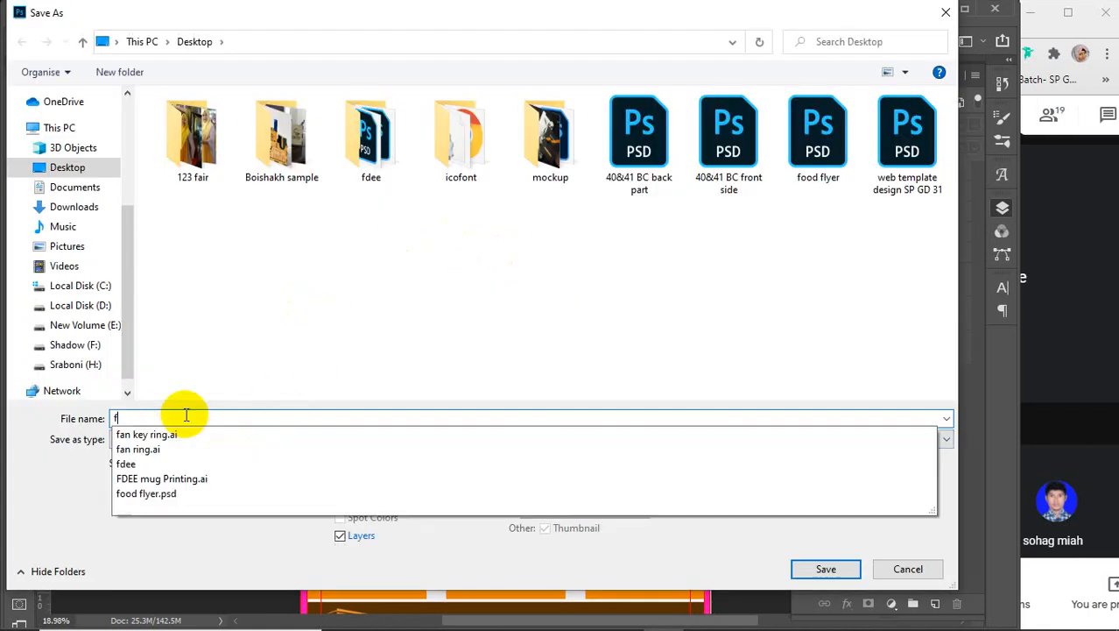
pyautogui.write('d 40/41')
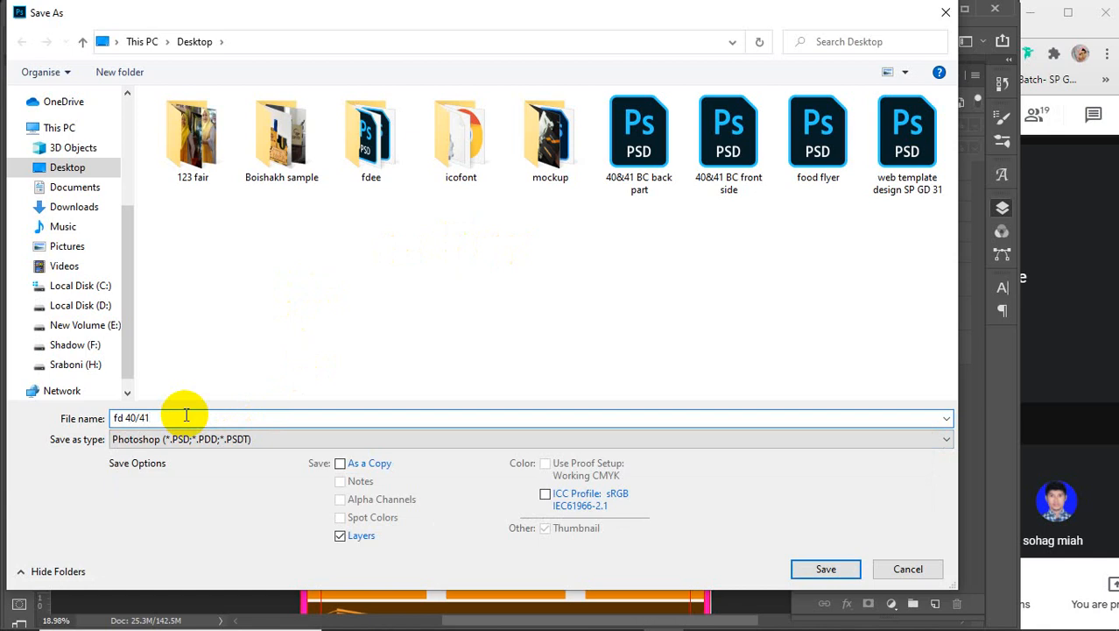
pyautogui.press('Return')
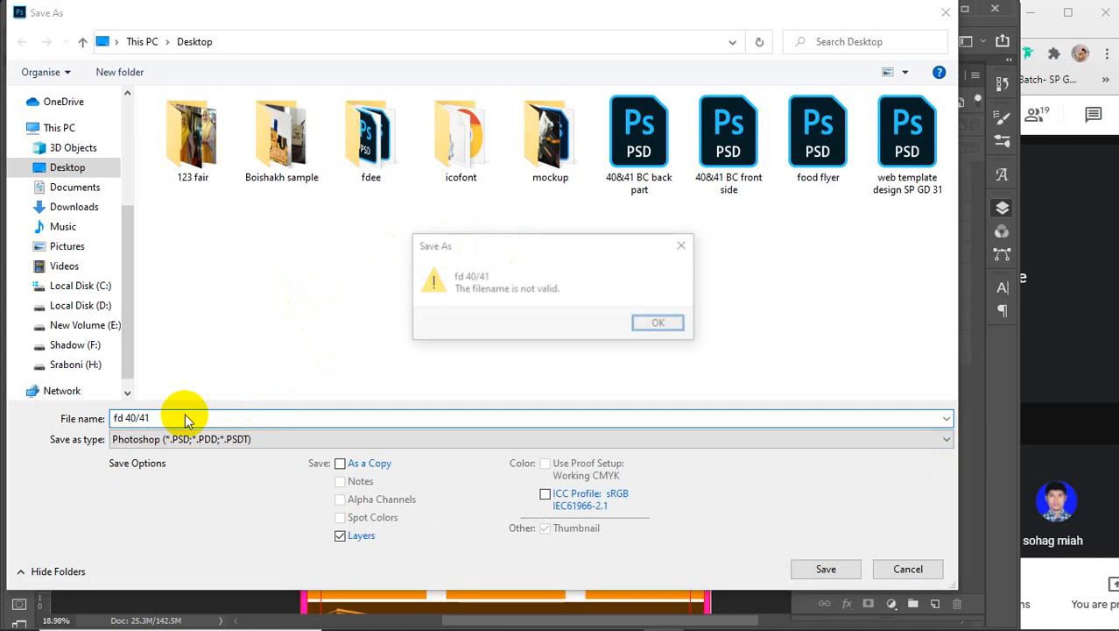
pyautogui.click(658, 325)
pyautogui.click(140, 418)
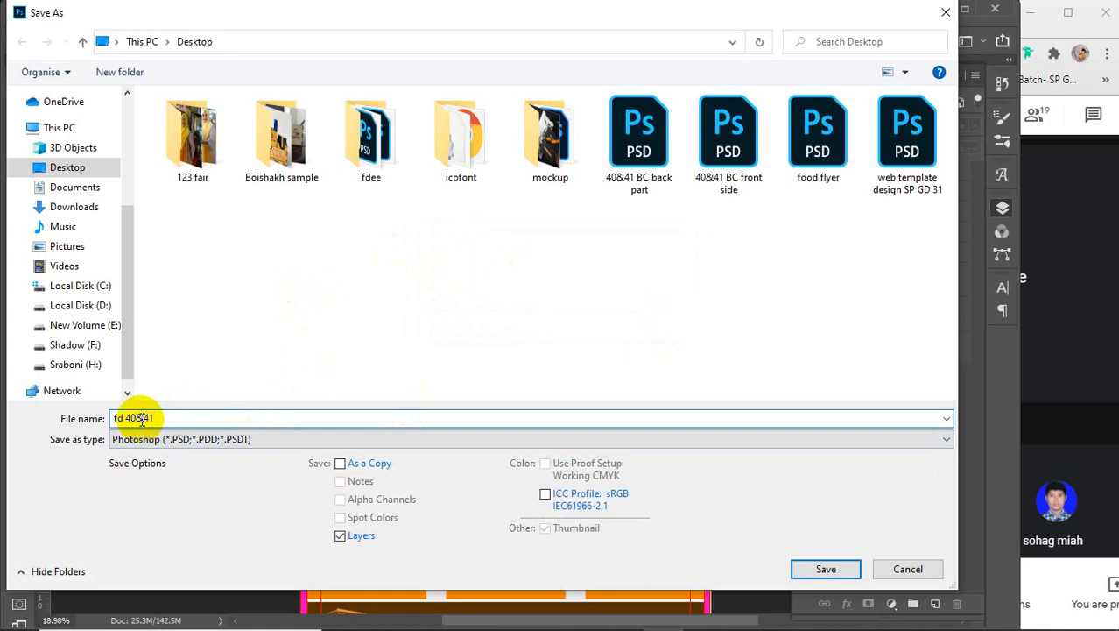
pyautogui.press('Return')
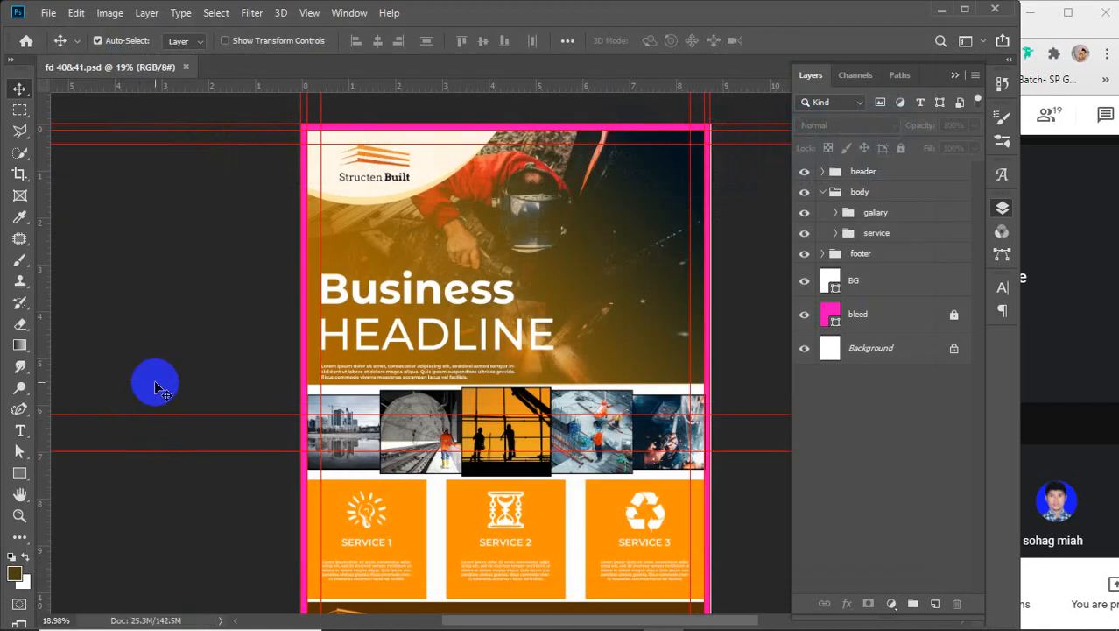
# - Hide the bleed layer and save a JPEG copy of the flyer named fd 40&41 to the Desktop at quality 12
pyautogui.click(804, 314)
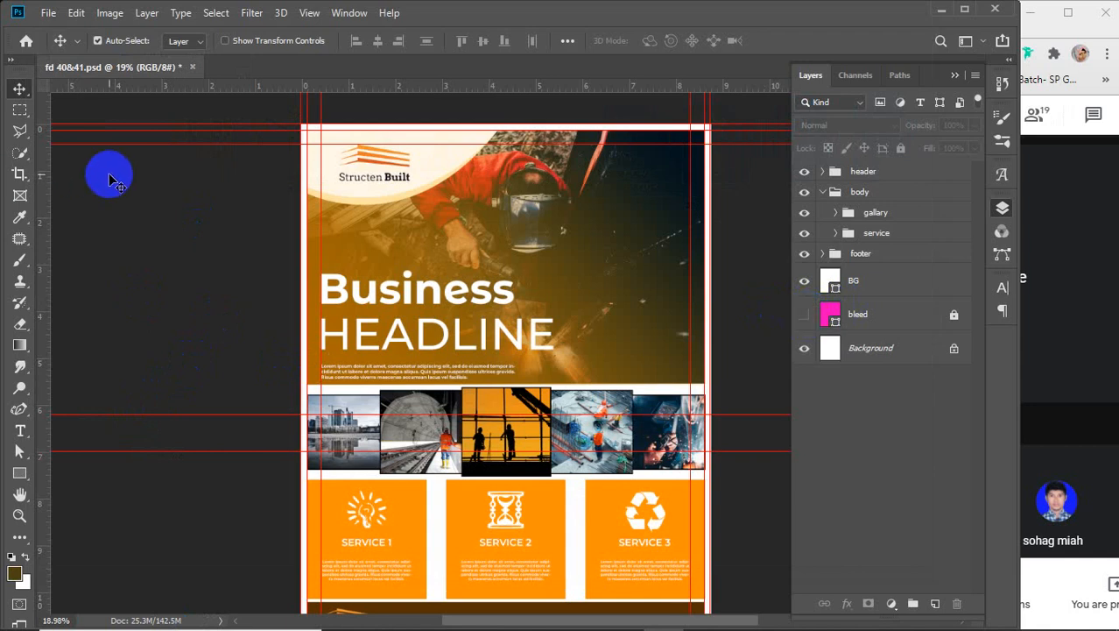
pyautogui.click(48, 12)
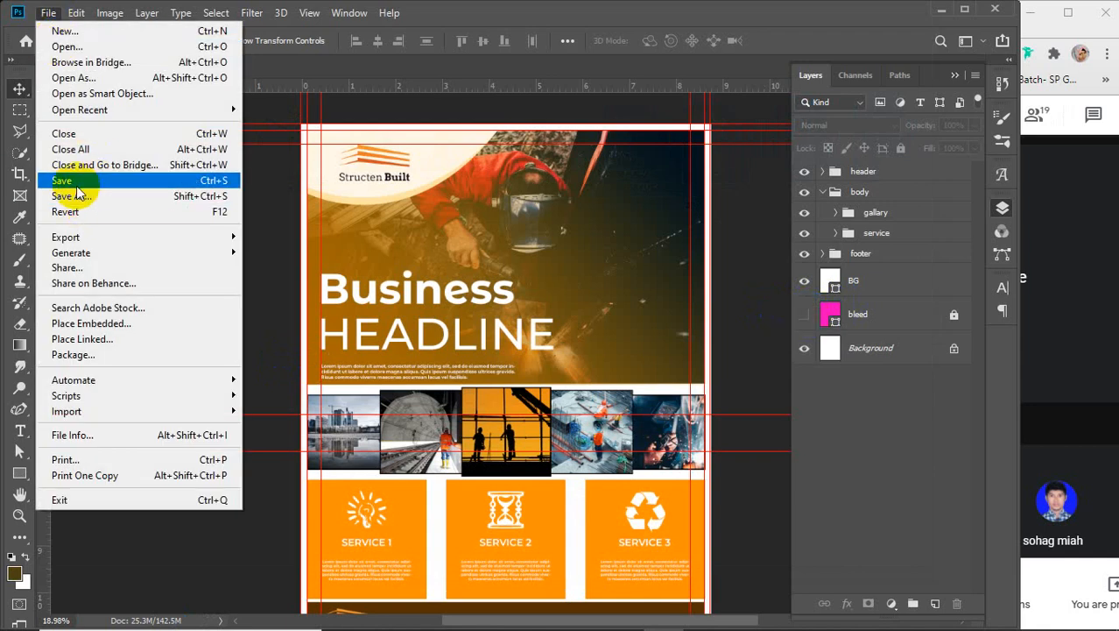
pyautogui.click(80, 196)
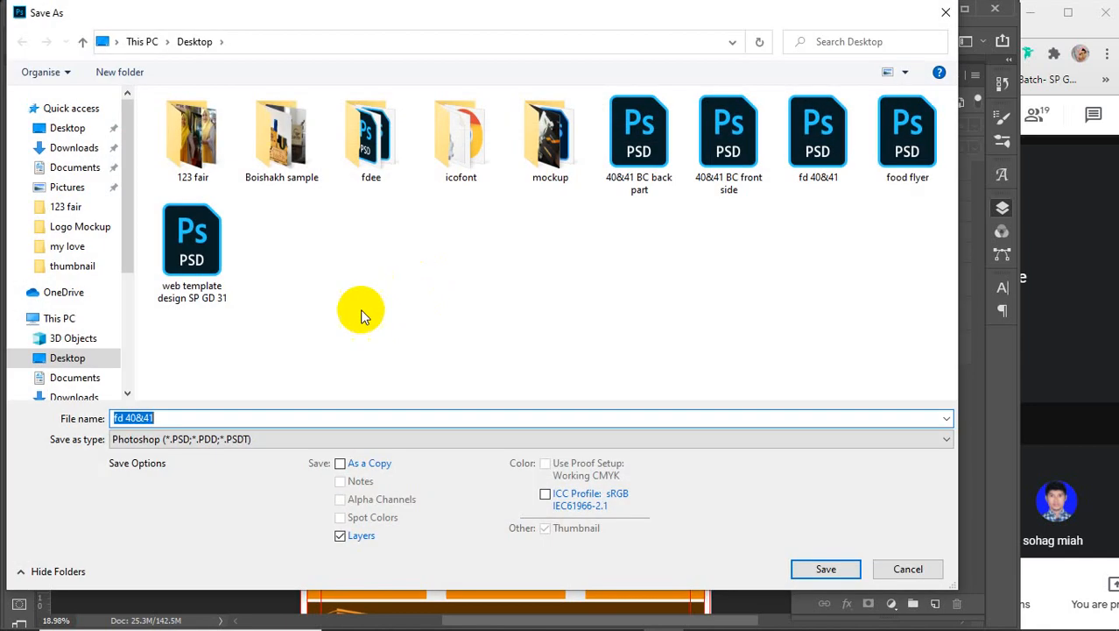
pyautogui.click(232, 440)
pyautogui.click(220, 275)
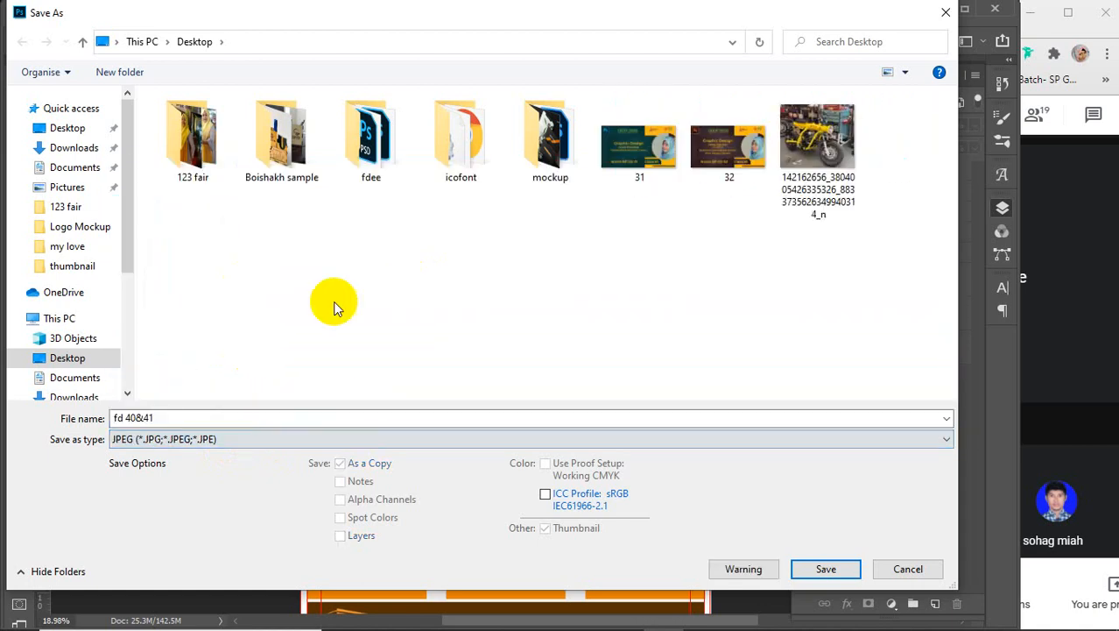
pyautogui.click(824, 569)
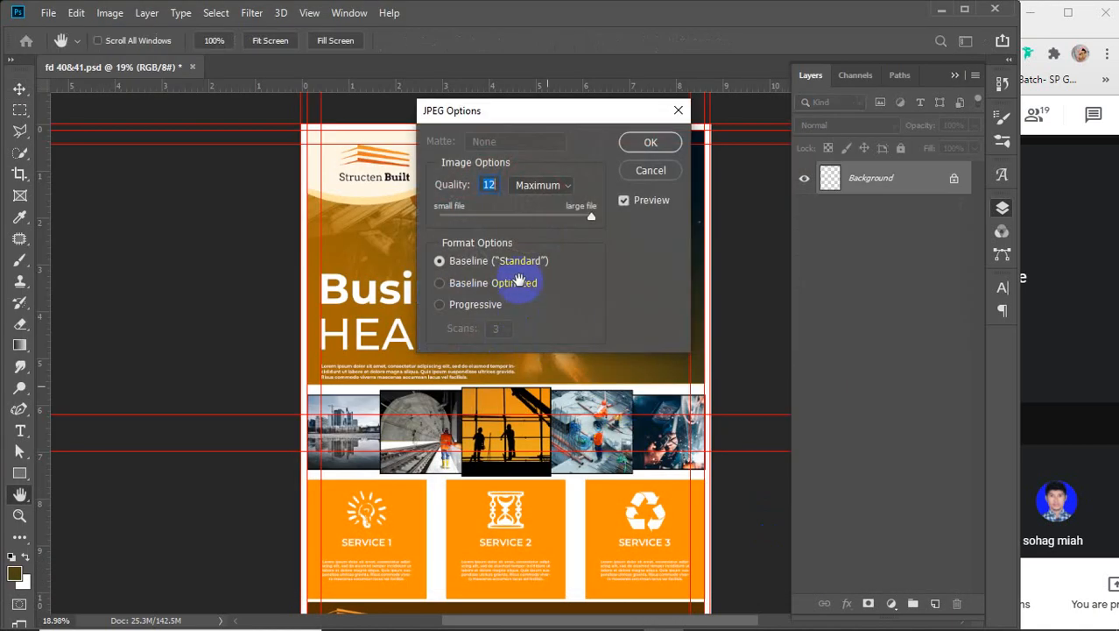
pyautogui.click(639, 144)
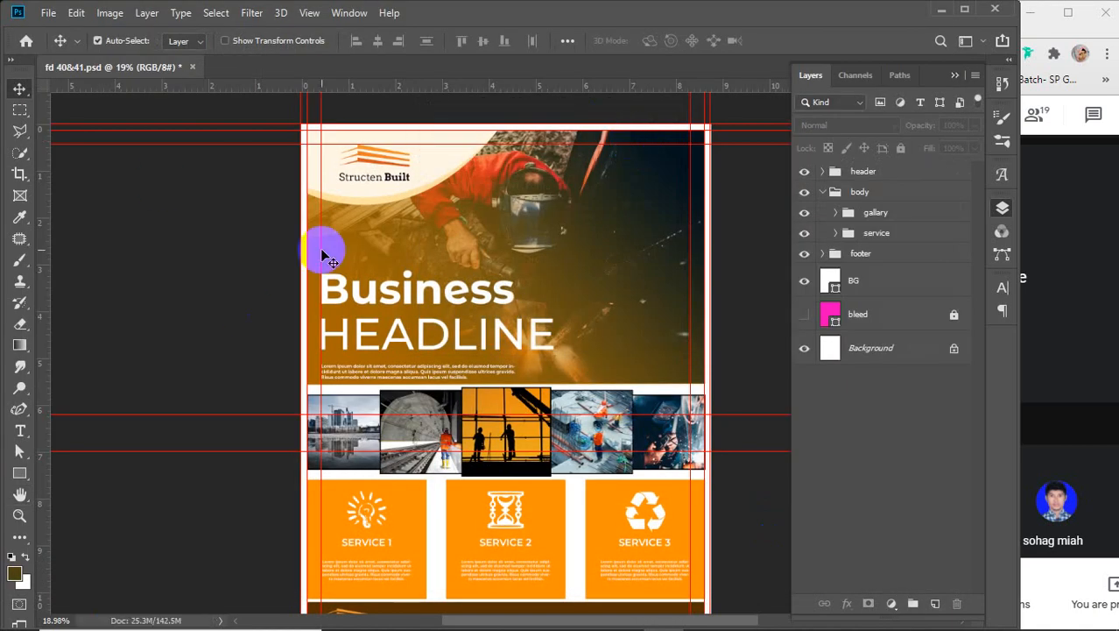
# - Close the flyer without saving its changes, and in File Explorer open the H: drive's folder that shares the drive's name
pyautogui.click(197, 67)
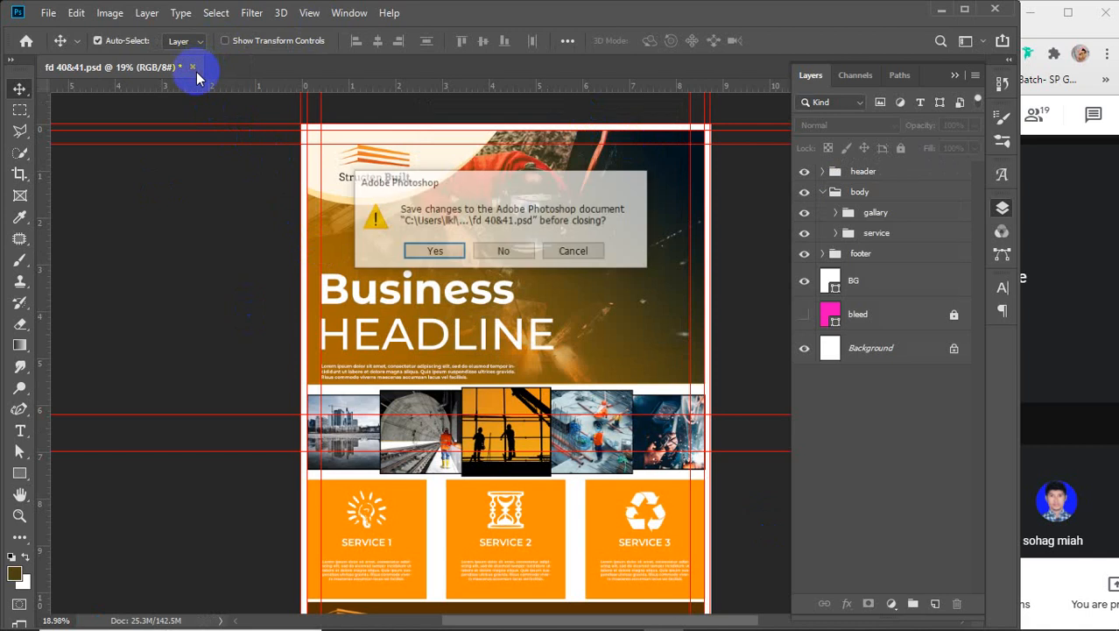
pyautogui.click(504, 250)
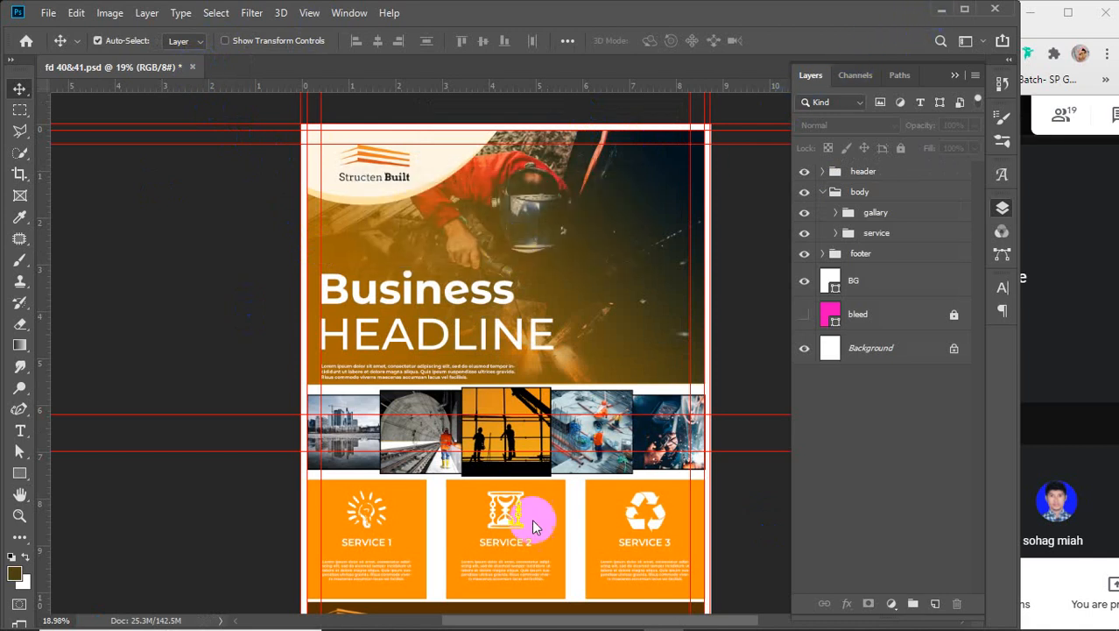
pyautogui.click(456, 617)
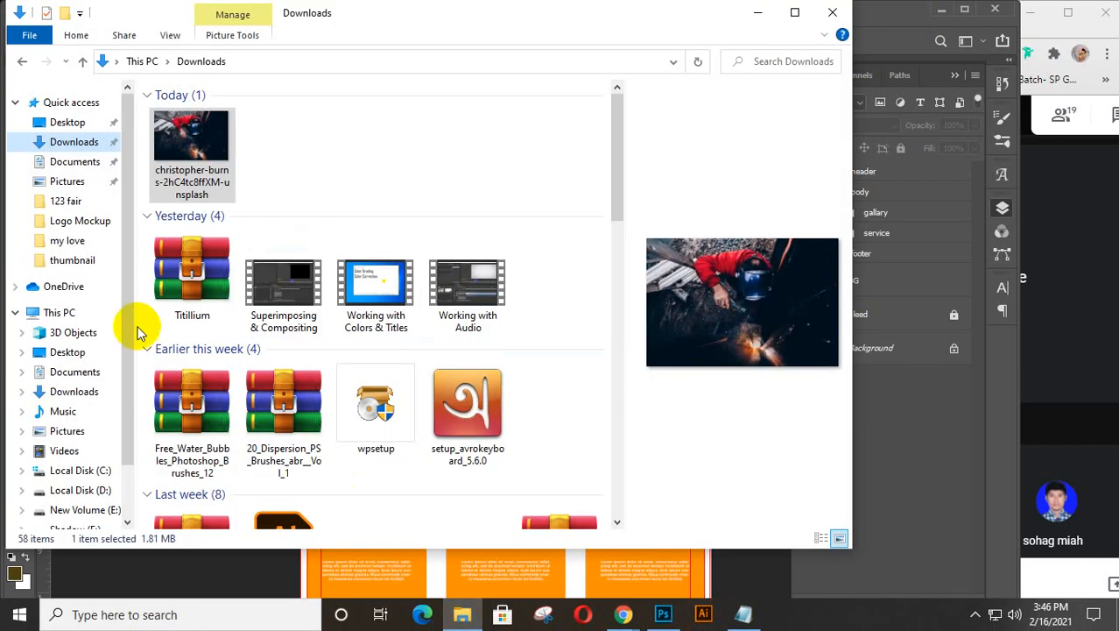
pyautogui.scroll(-2, 77, 504)
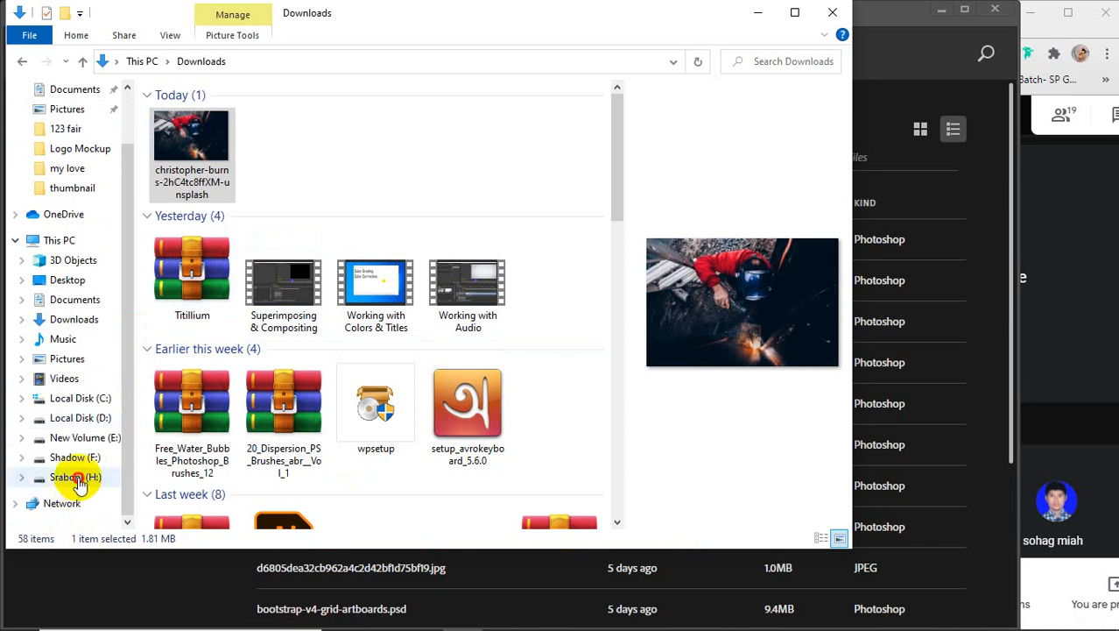
pyautogui.click(75, 476)
pyautogui.moveTo(277, 550); pyautogui.dragTo(275, 622)
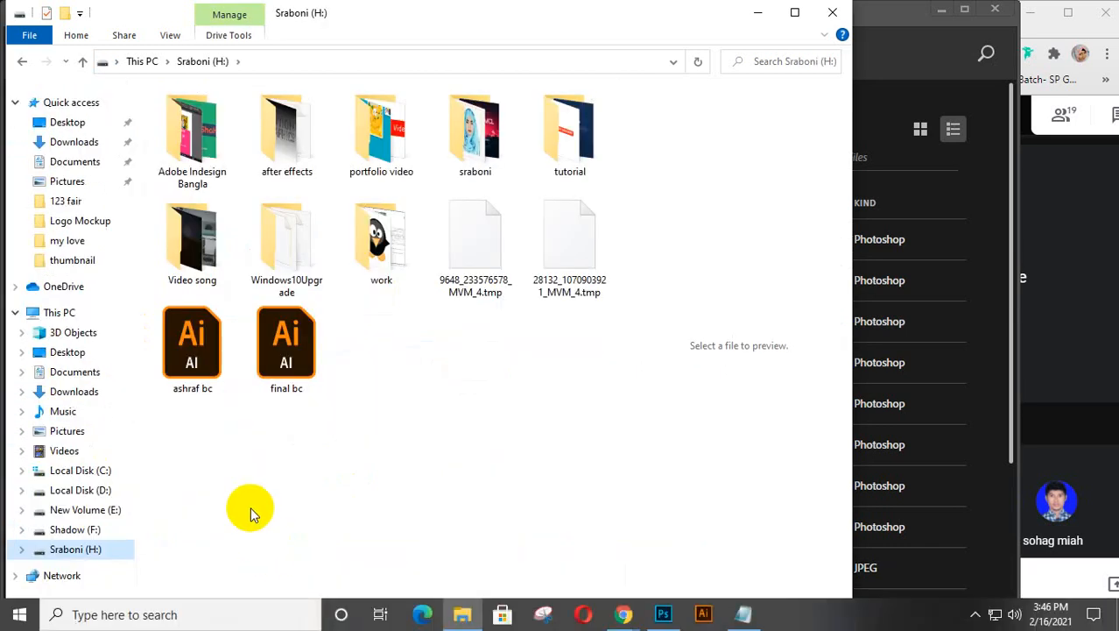
pyautogui.click(480, 142)
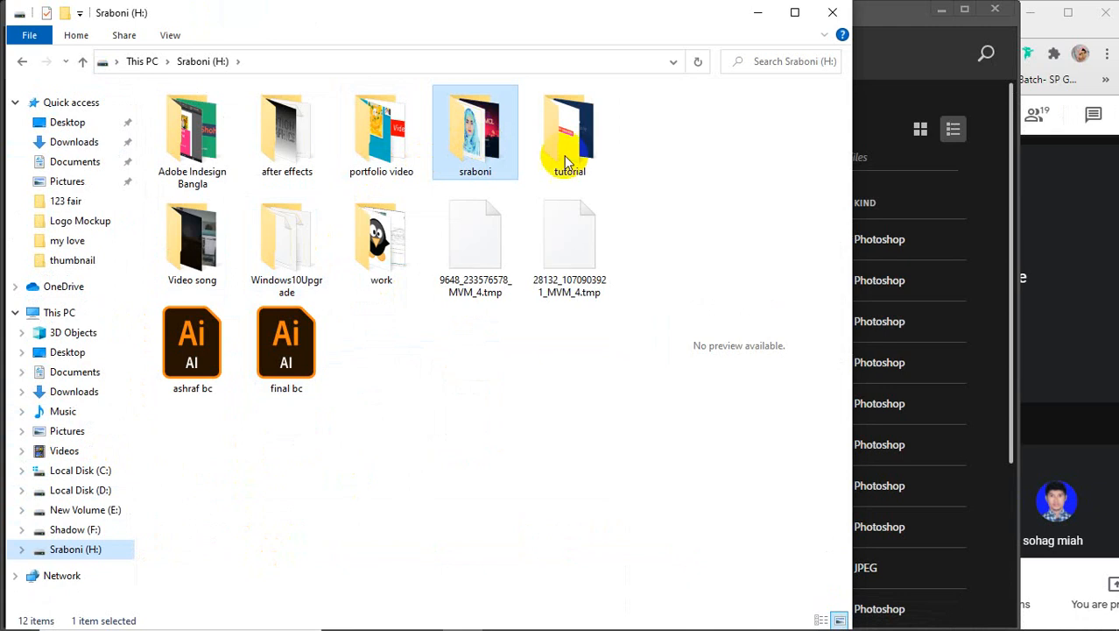
pyautogui.press('Return')
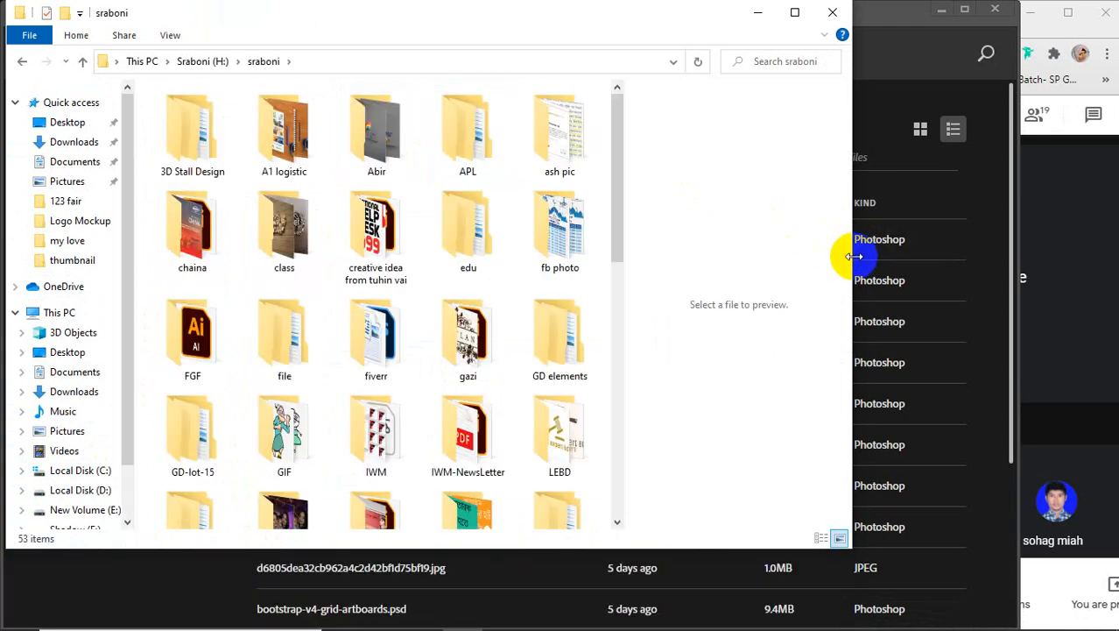
pyautogui.moveTo(854, 256); pyautogui.dragTo(964, 293)
pyautogui.moveTo(618, 548); pyautogui.dragTo(616, 623)
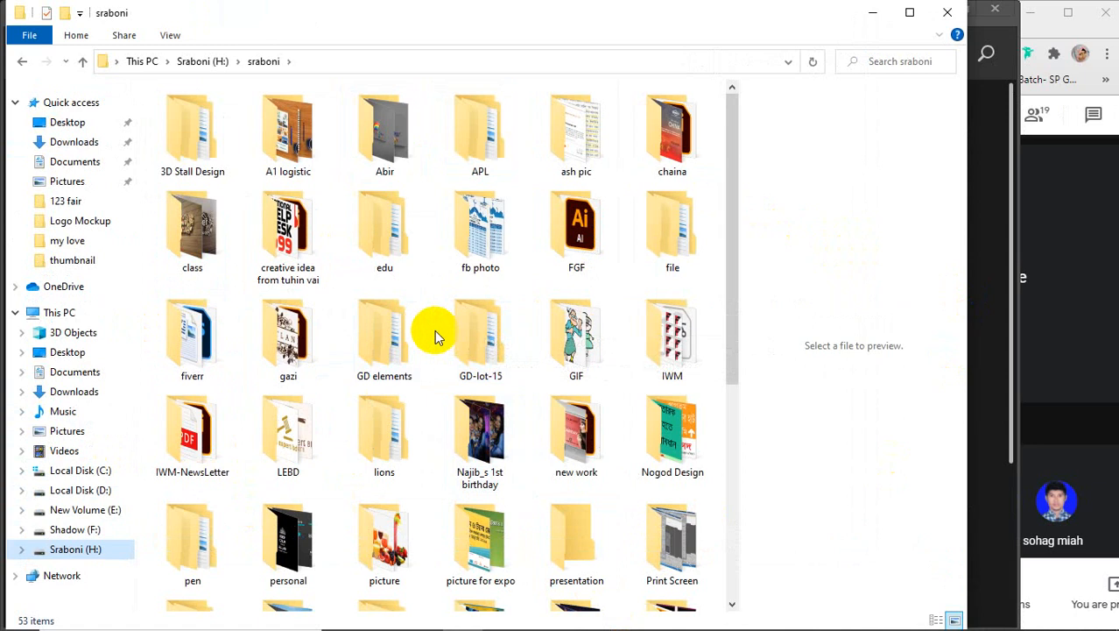
# - Open the flyer design 3 PSD from the Flyer-Poster-Brochure Mockup folder inside GD elements > mockup
pyautogui.doubleClick(391, 333)
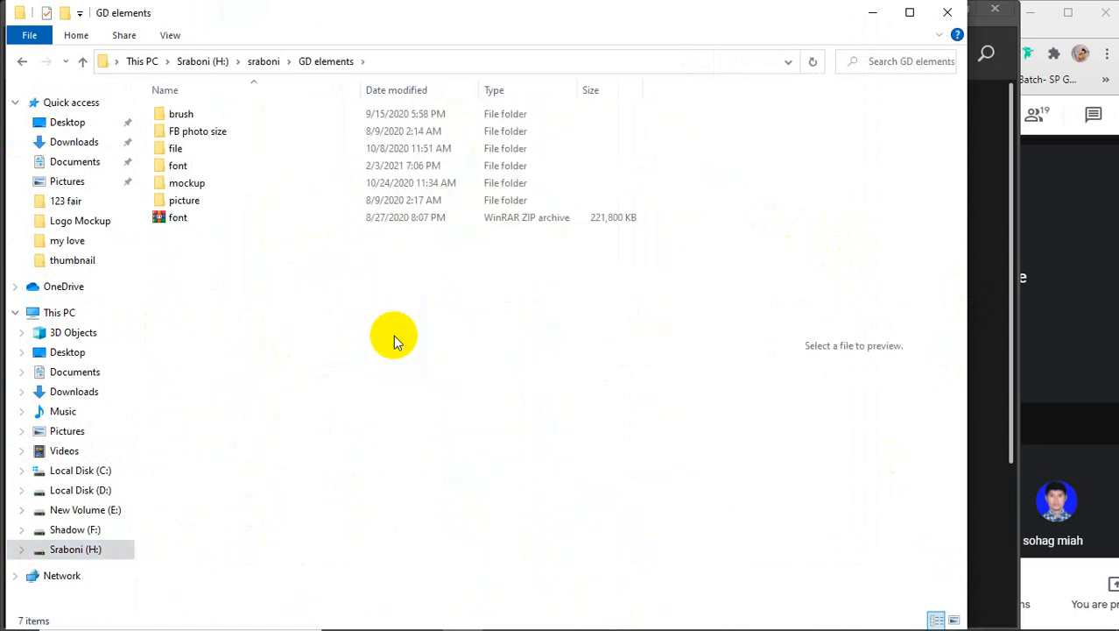
pyautogui.doubleClick(215, 183)
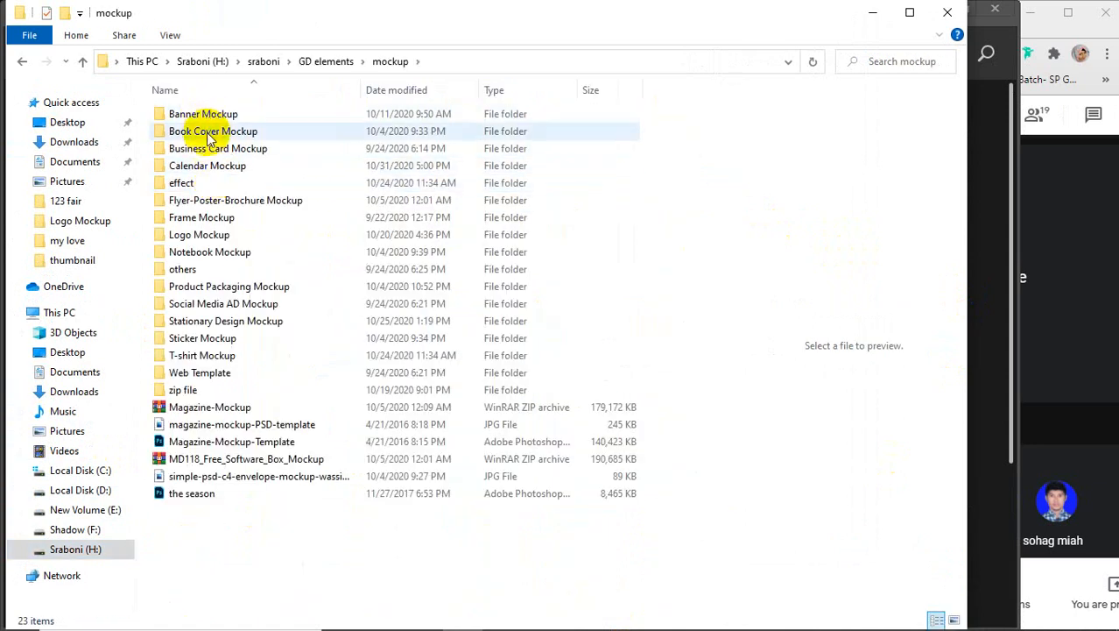
pyautogui.click(206, 202)
pyautogui.doubleClick(207, 201)
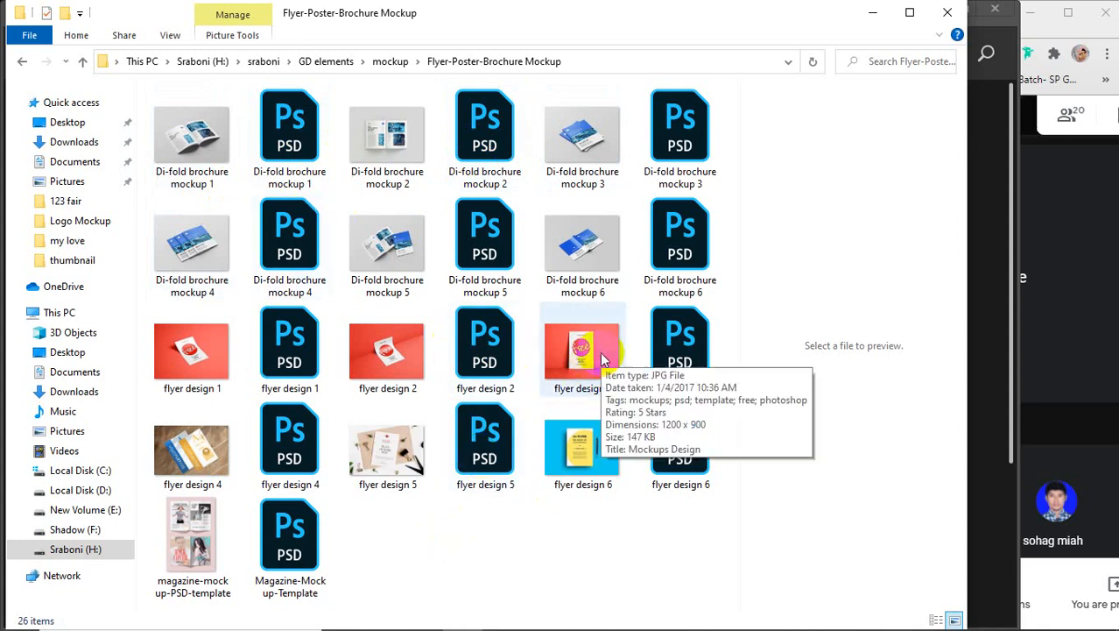
pyautogui.click(685, 337)
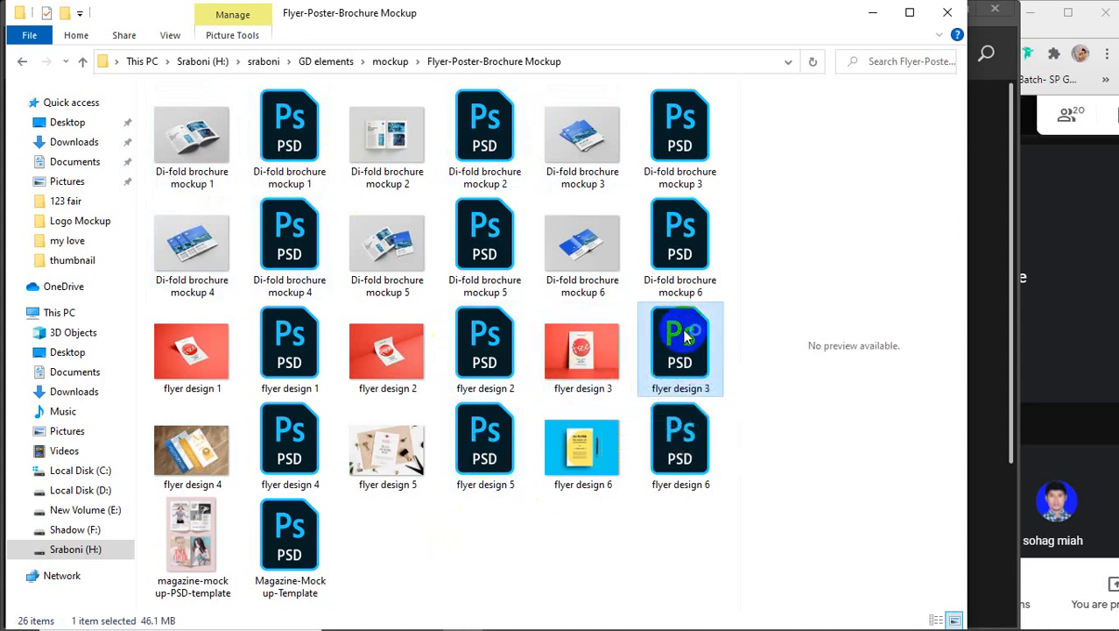
pyautogui.doubleClick(685, 338)
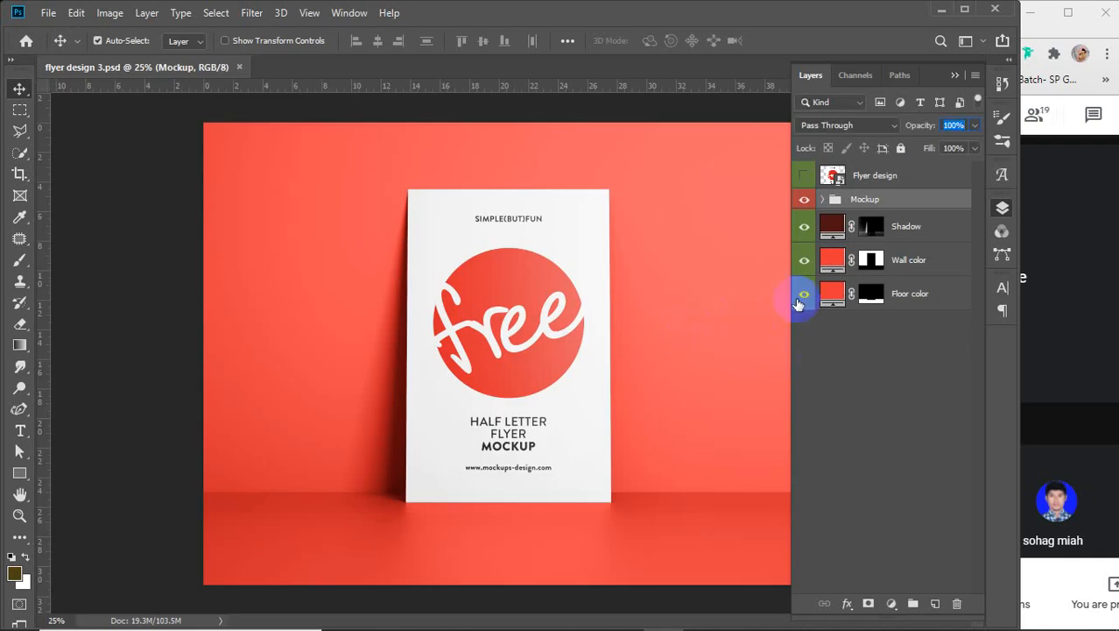
# - Check what the Mockup group and its Flyer subgroup hold by briefly hiding each one
pyautogui.click(804, 202)
pyautogui.click(805, 202)
pyautogui.click(805, 202)
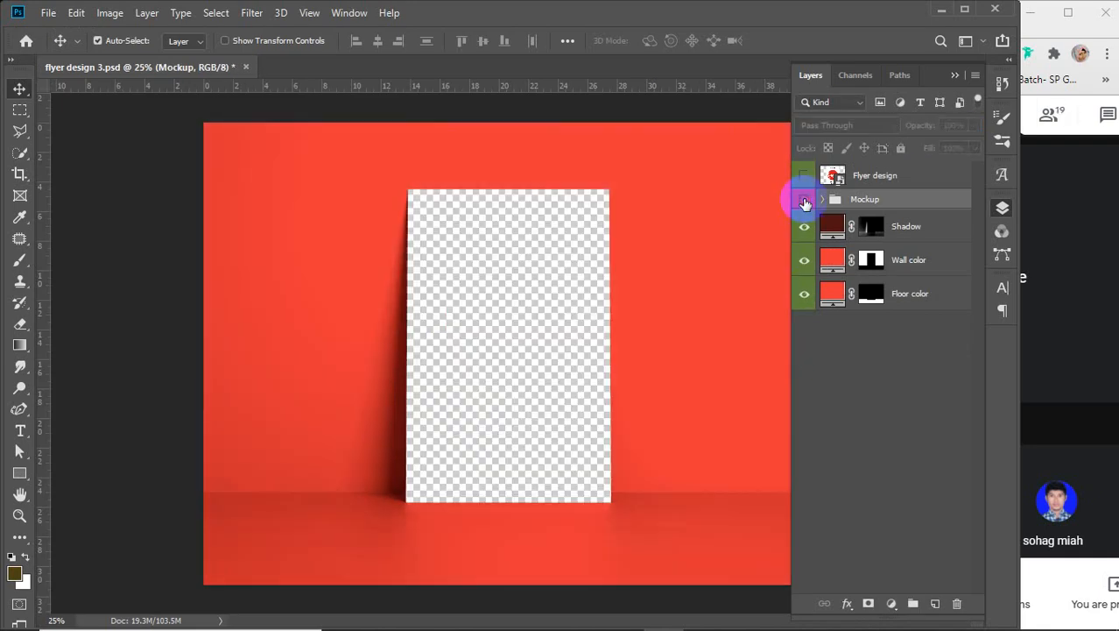
pyautogui.click(805, 202)
pyautogui.click(823, 200)
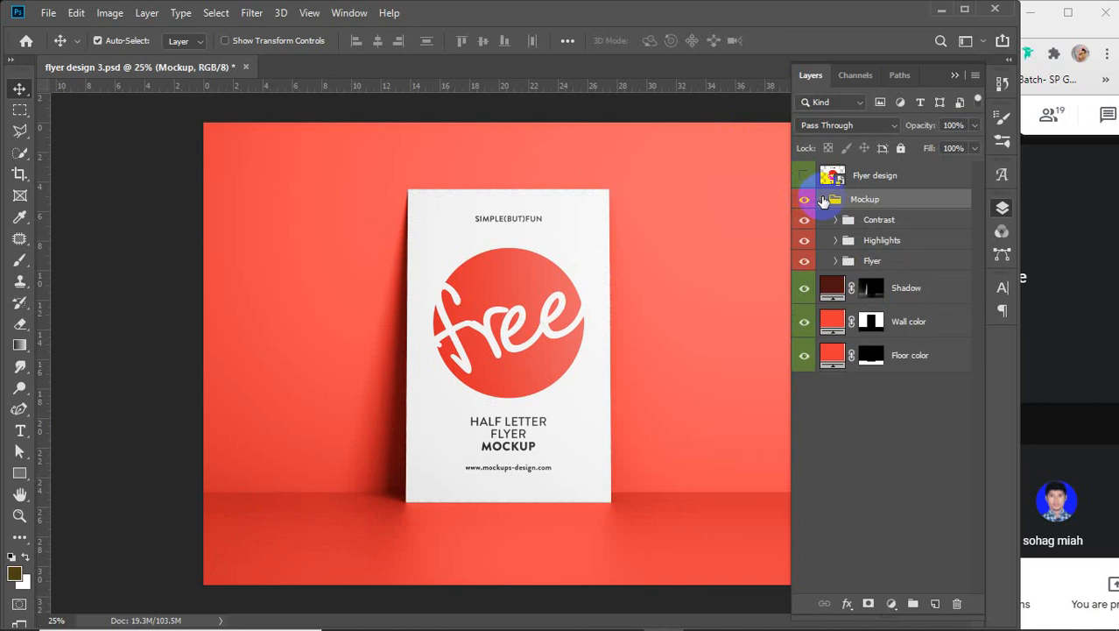
pyautogui.click(805, 260)
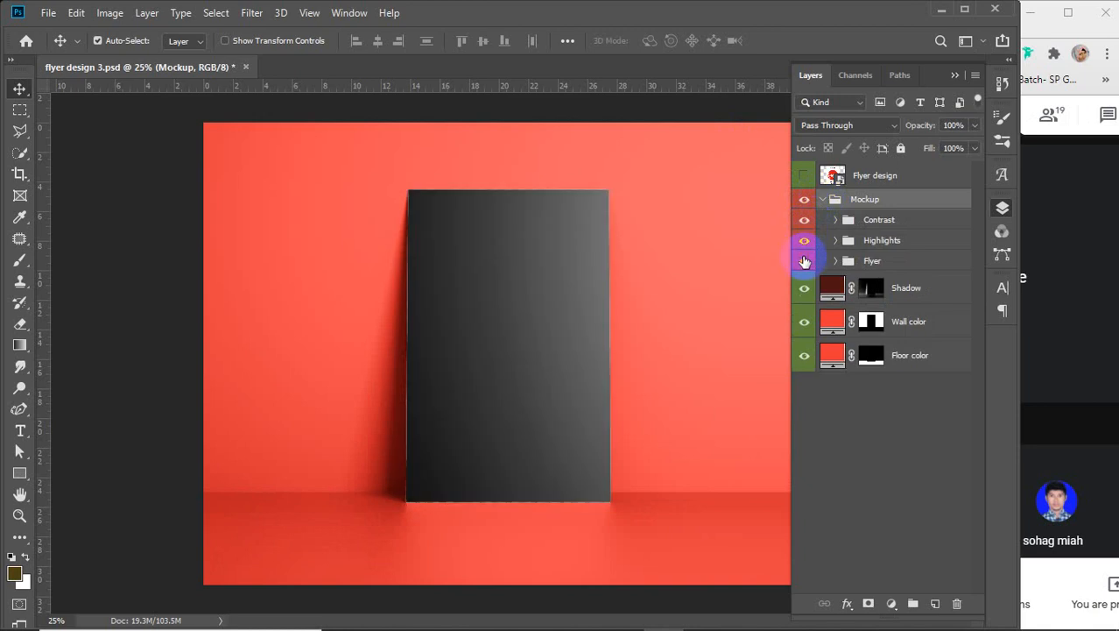
pyautogui.click(805, 260)
# - Expand the Flyer group and check its Flyer design layer by briefly hiding it
pyautogui.click(837, 261)
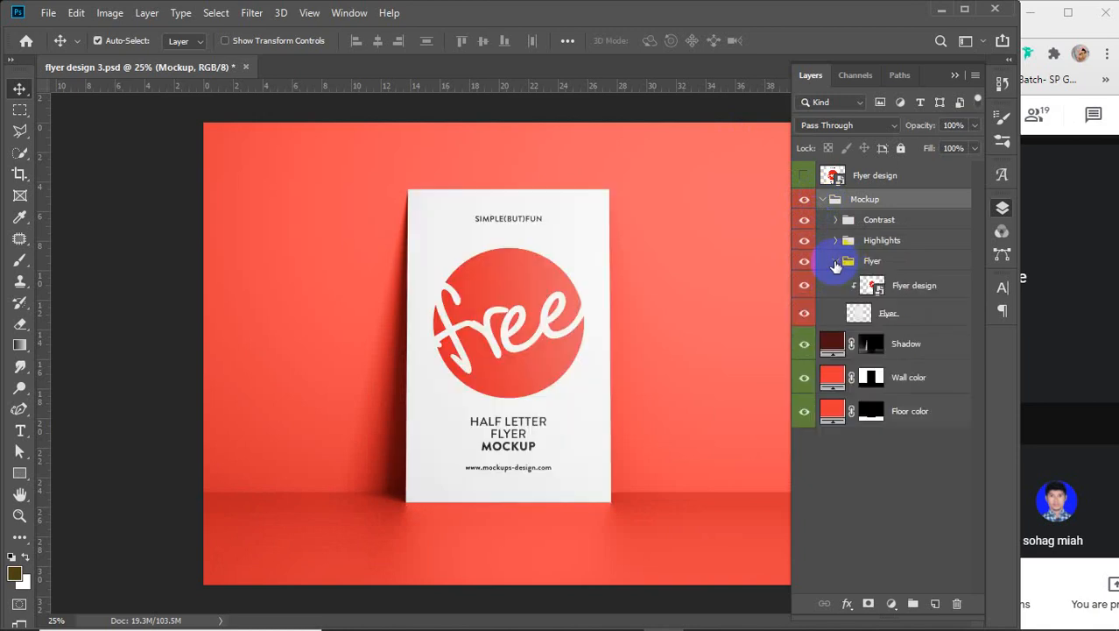
pyautogui.click(803, 287)
pyautogui.click(803, 287)
pyautogui.click(802, 288)
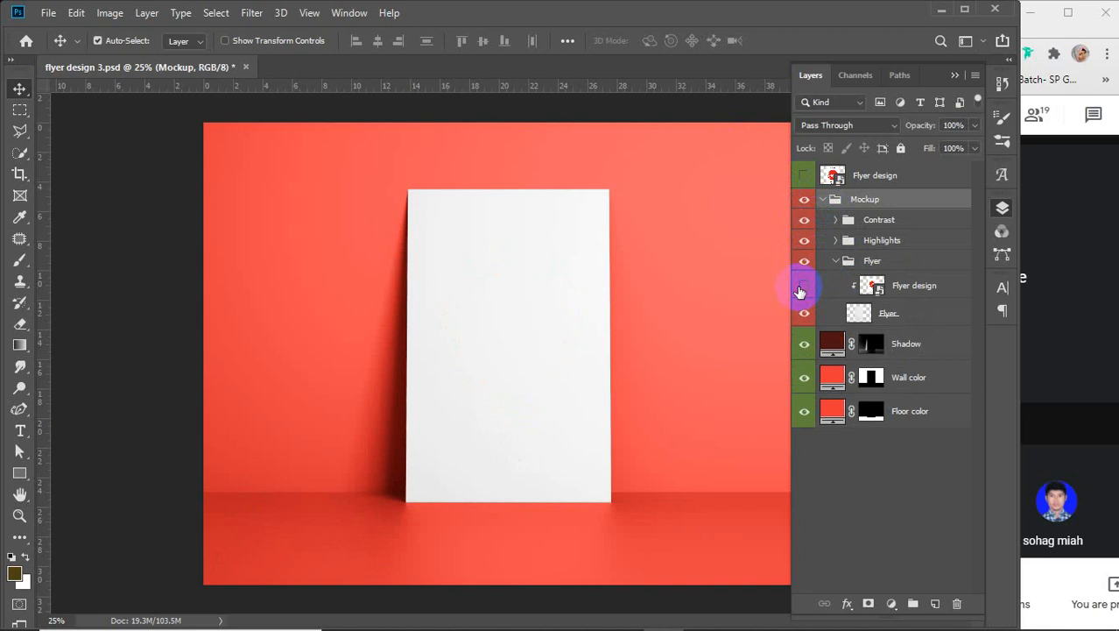
pyautogui.click(802, 288)
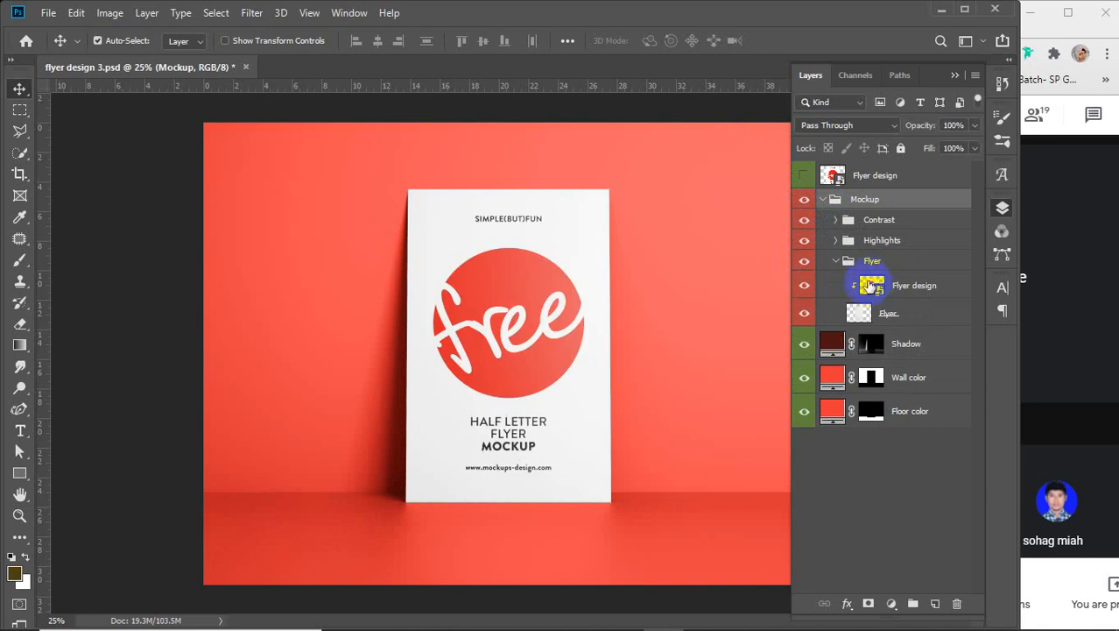
# - Open the contents of the Flyer design smart object and place the fd 40&41 JPEG from the Desktop as an embedded image
pyautogui.doubleClick(869, 286)
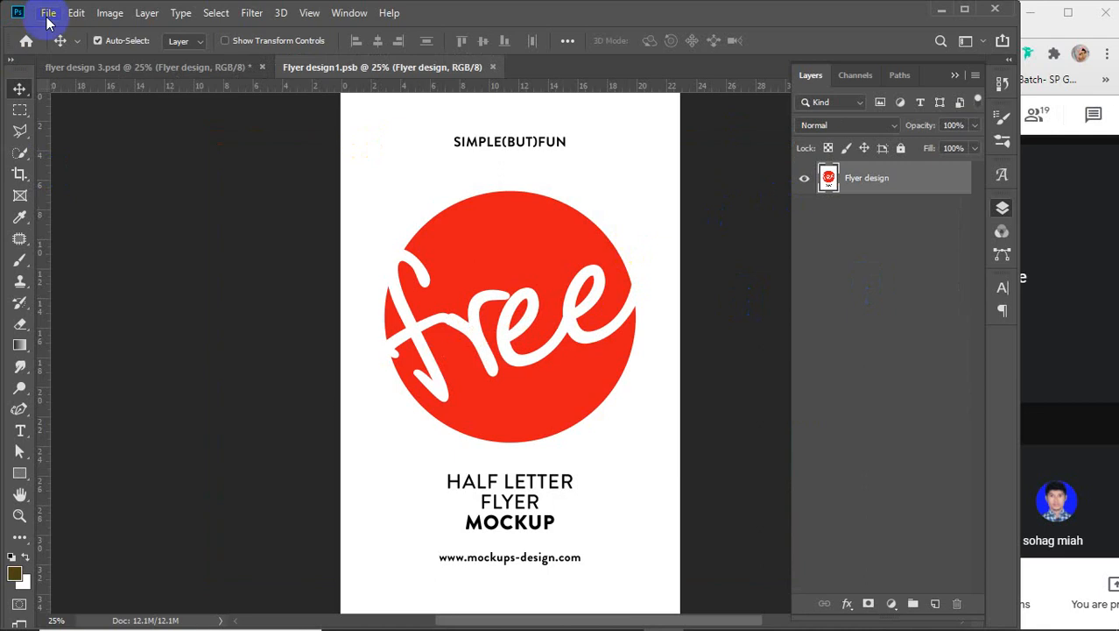
pyautogui.click(48, 14)
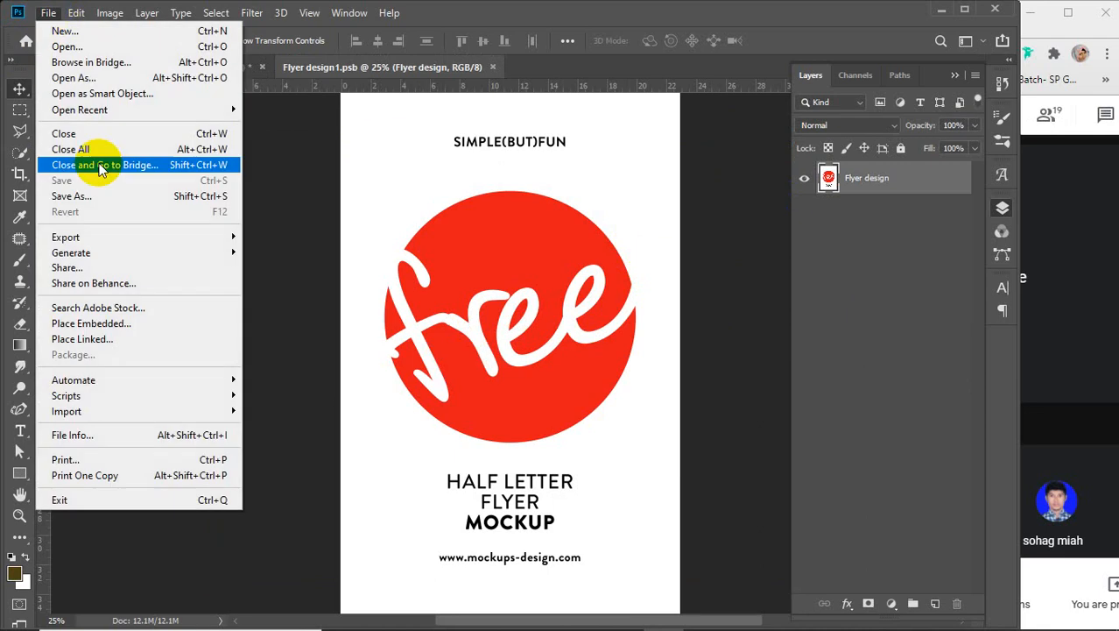
pyautogui.click(91, 323)
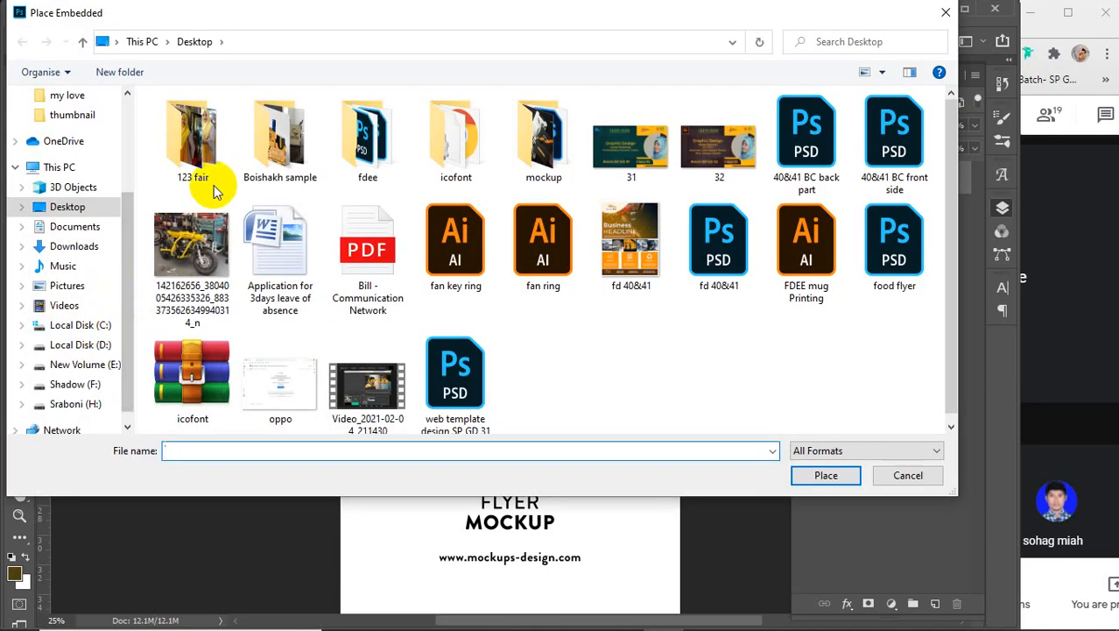
pyautogui.click(631, 246)
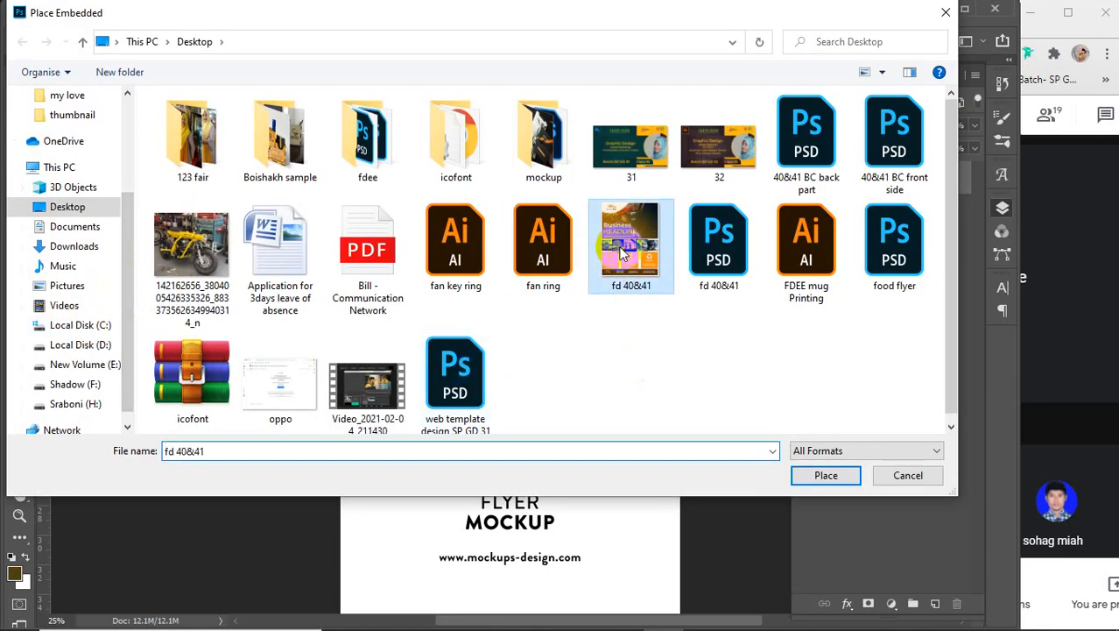
pyautogui.click(810, 475)
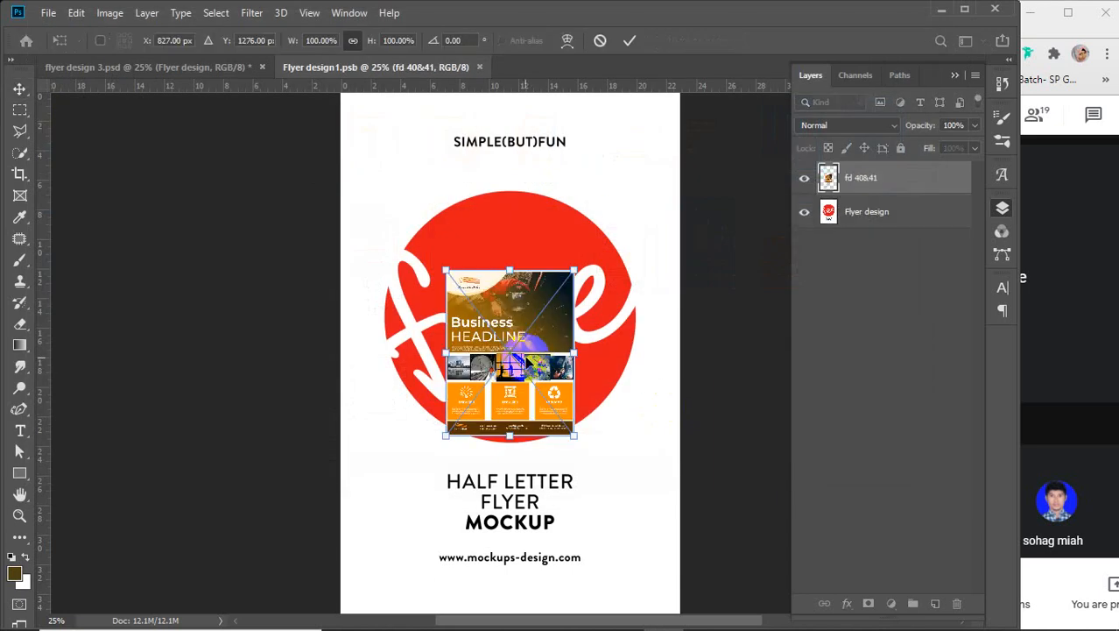
# - Align the placed flyer to the canvas's upper-left corner and stretch it non-proportionally over the canvas, about 22.97 by 35.43 in
pyautogui.moveTo(524, 361); pyautogui.dragTo(441, 195)
pyautogui.scroll(-2, 462, 222)
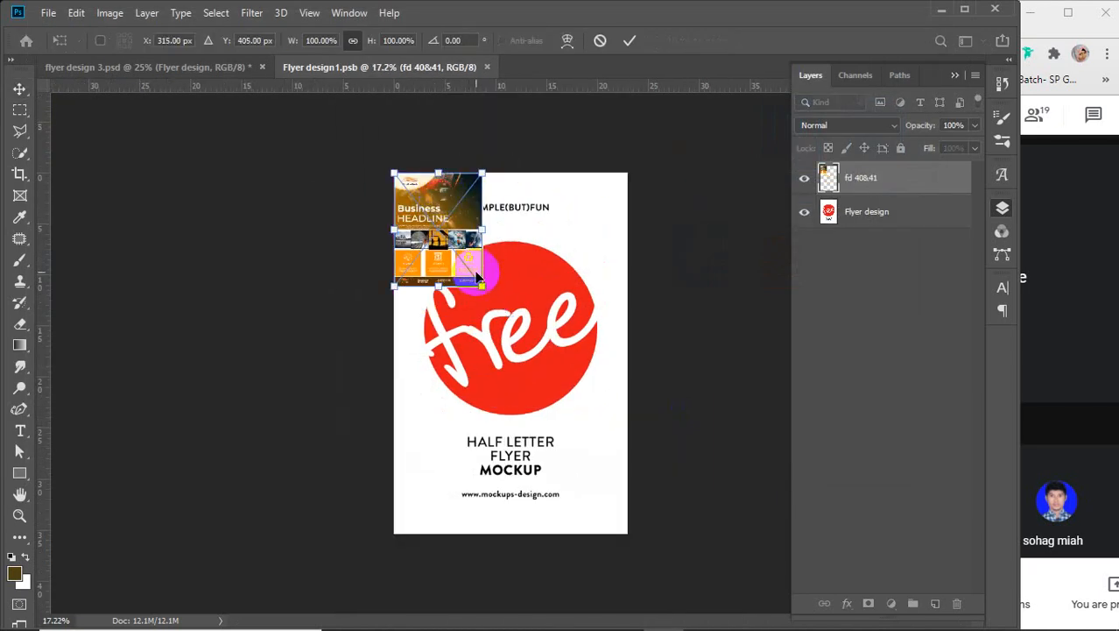
pyautogui.moveTo(482, 284); pyautogui.dragTo(629, 533)
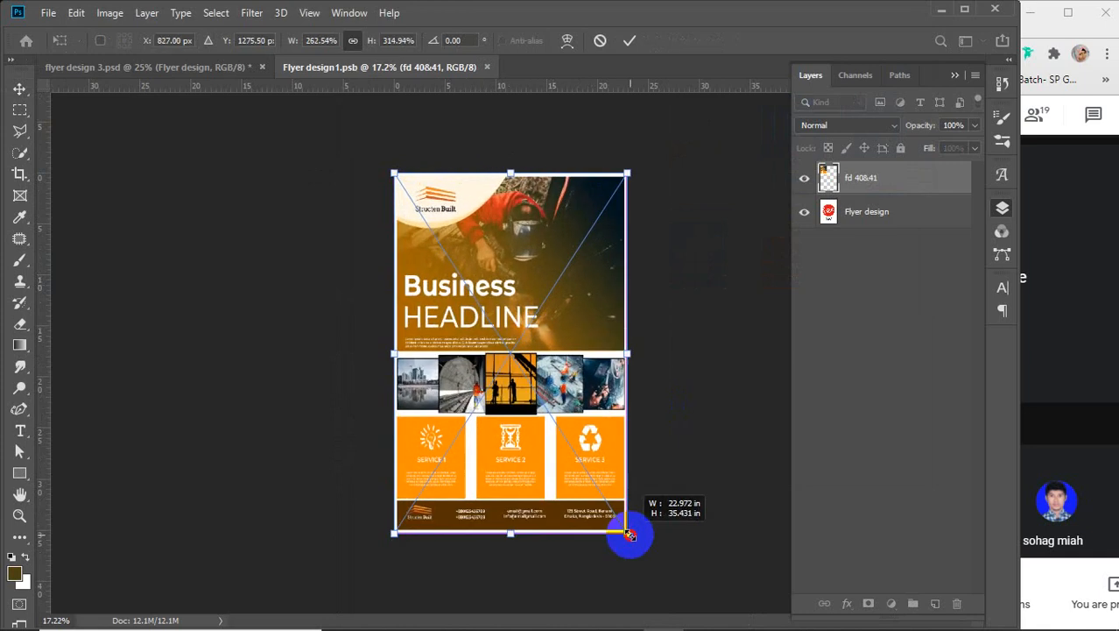
# - Extend the placed flyer's upper-left corner beyond the canvas, to about 23.33 by 35.83 in, pushing its white margins outside
pyautogui.scroll(4, 376, 136)
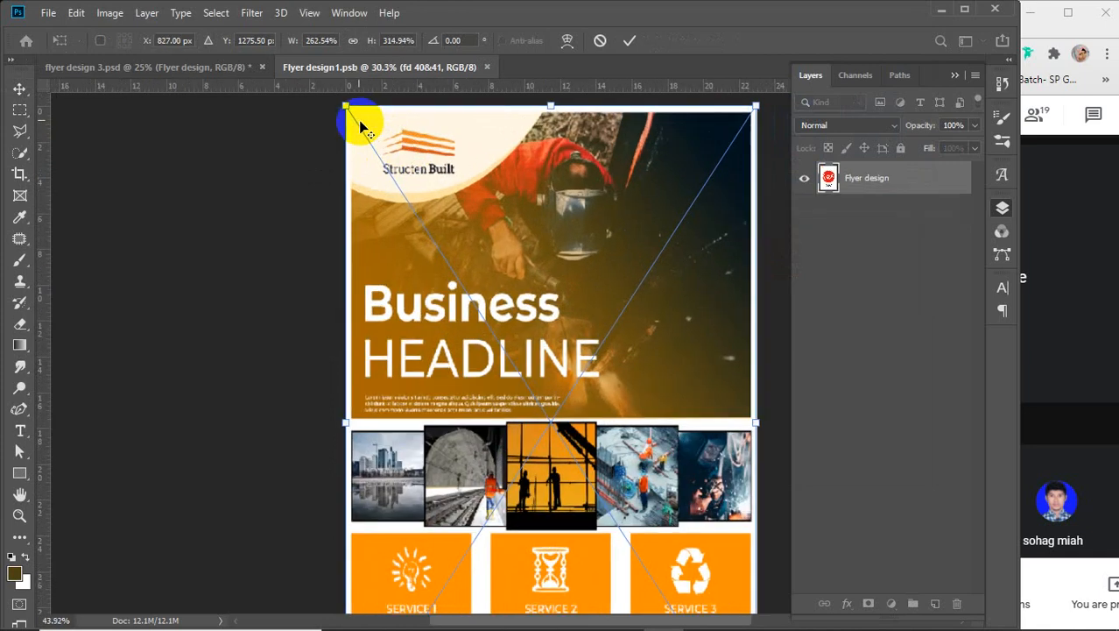
pyautogui.scroll(4, 359, 123)
pyautogui.moveTo(382, 126); pyautogui.dragTo(420, 303)
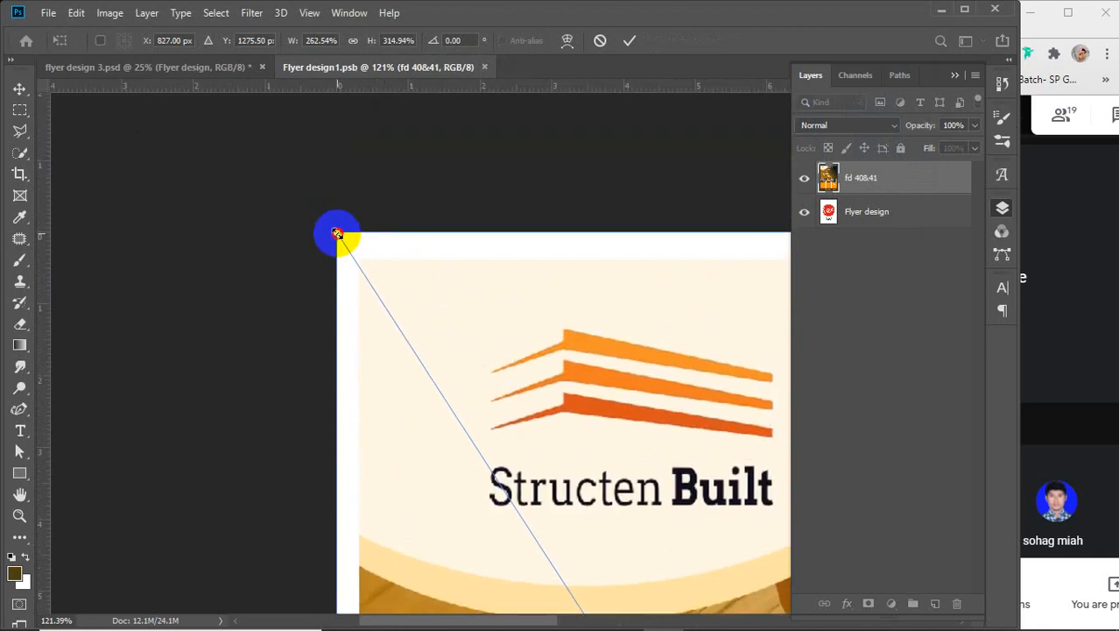
pyautogui.moveTo(336, 234); pyautogui.dragTo(311, 204)
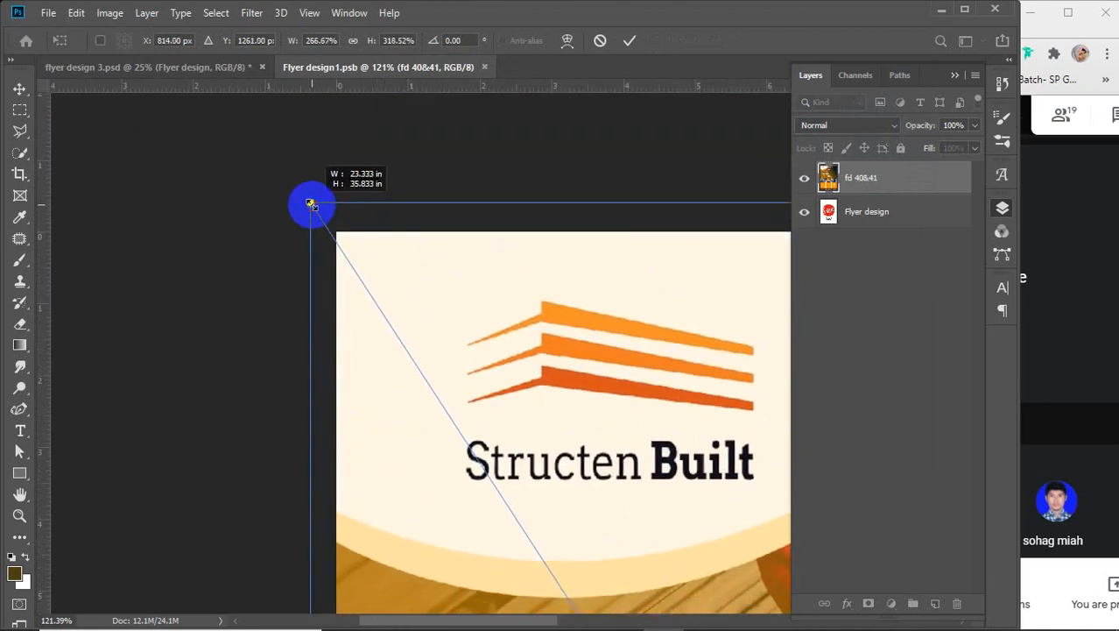
# - Stretch the flyer's lower-right corner beyond the canvas until its white margins fall outside, about 270.6% wide by 322.1% high, and commit the transform
pyautogui.scroll(-5, 450, 313)
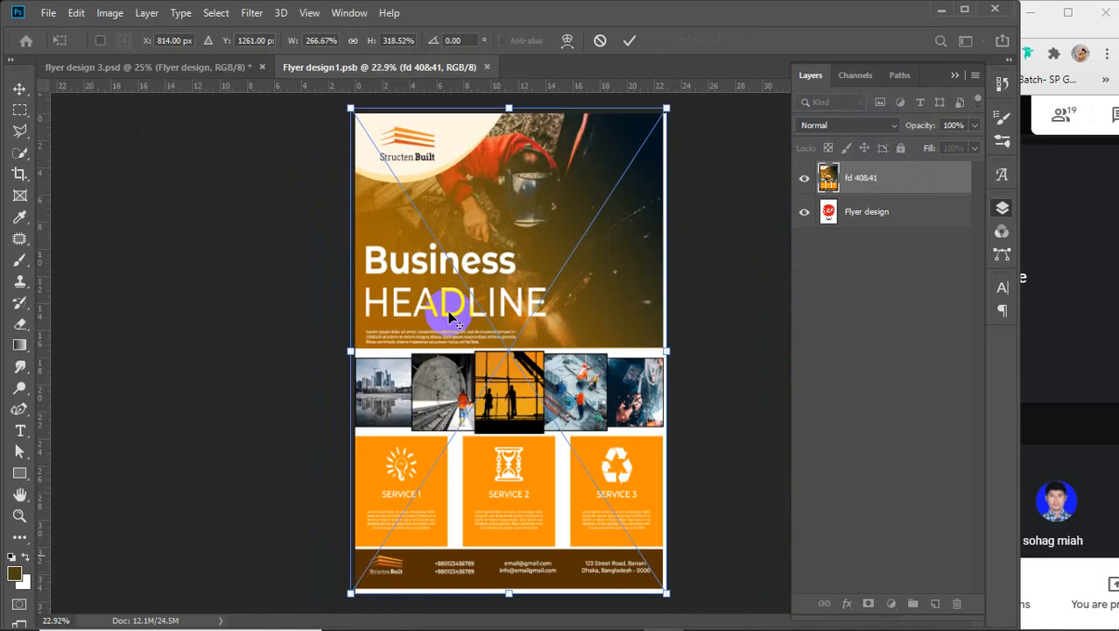
pyautogui.scroll(-1, 449, 312)
pyautogui.scroll(7, 651, 563)
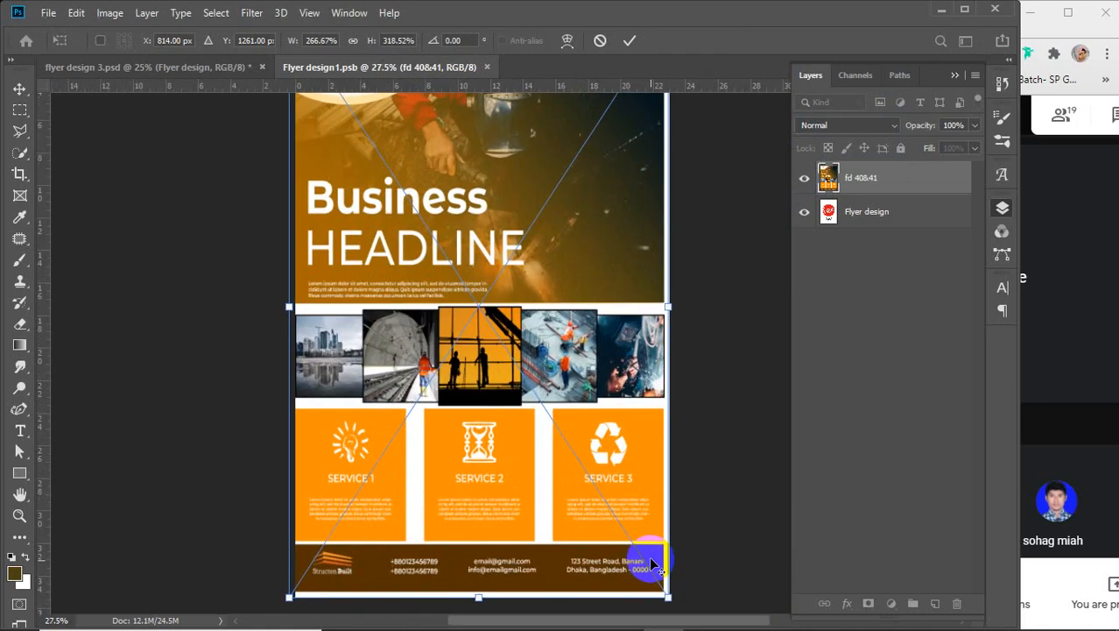
pyautogui.scroll(4, 667, 610)
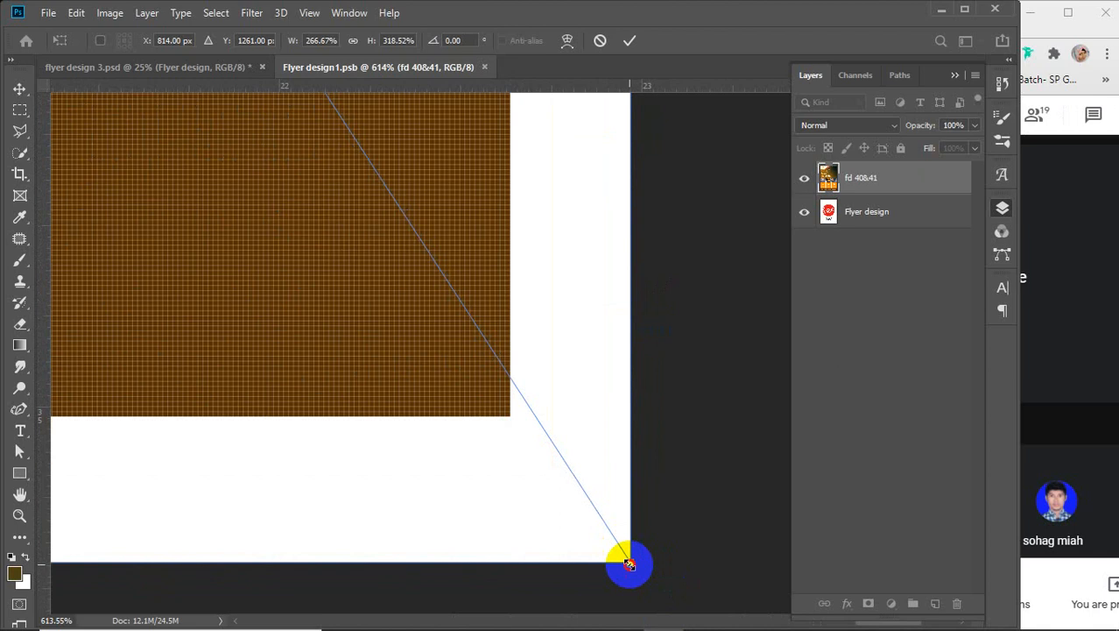
pyautogui.moveTo(628, 563); pyautogui.dragTo(756, 359)
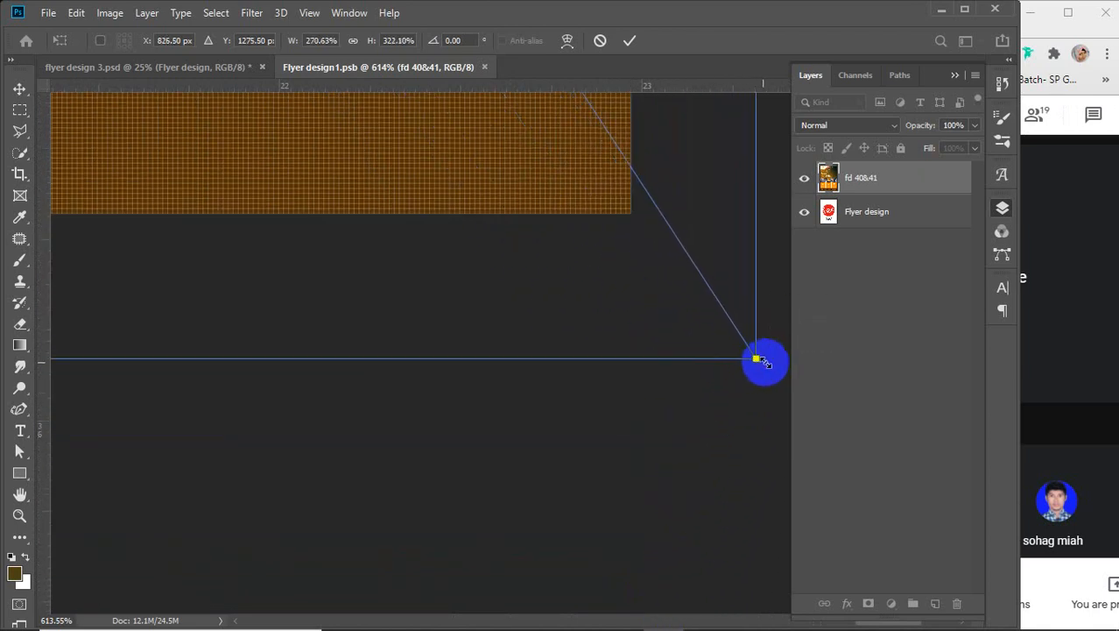
pyautogui.scroll(-12, 539, 401)
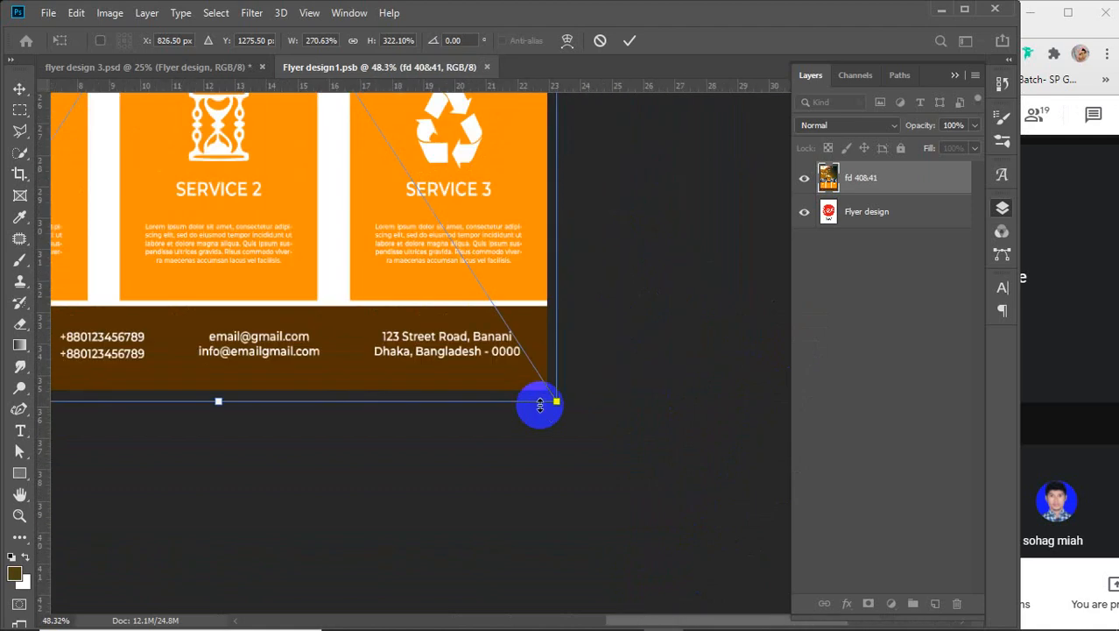
pyautogui.scroll(-4, 540, 402)
pyautogui.hotkey('alt', 'space')
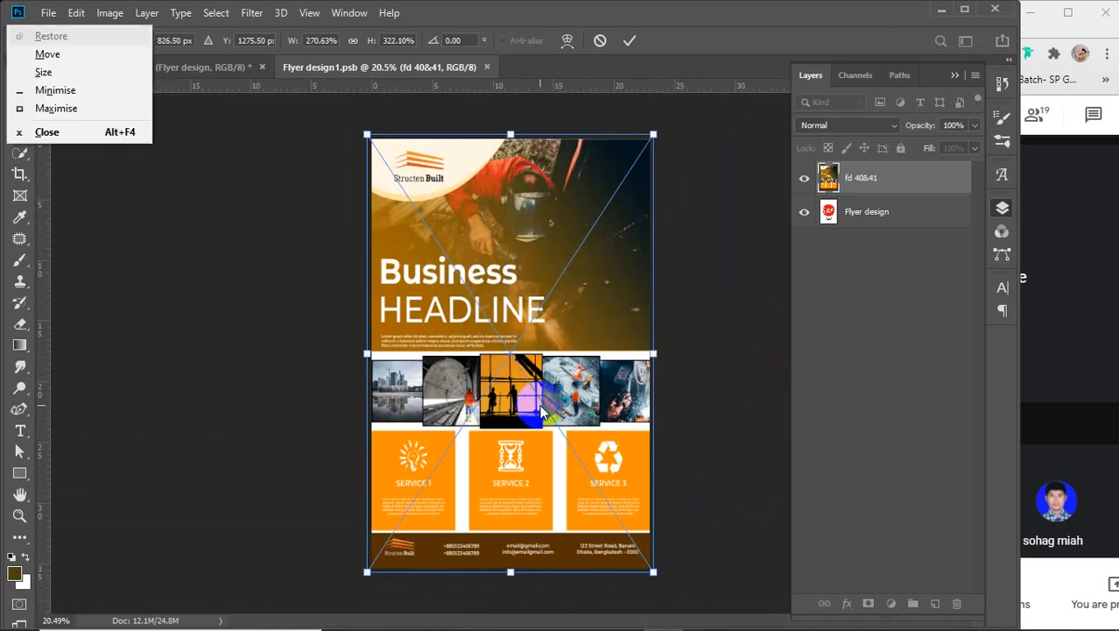
pyautogui.press('Escape')
pyautogui.press('Return')
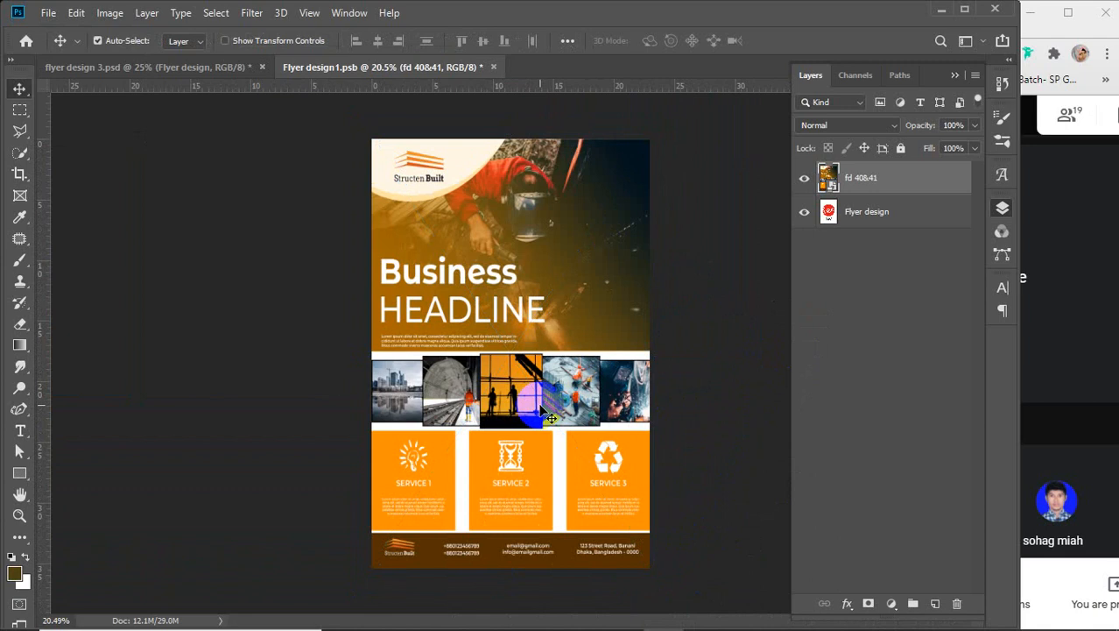
# - Hide the original Flyer design layer, then save and close the smart object's contents to update the mockup
pyautogui.click(804, 215)
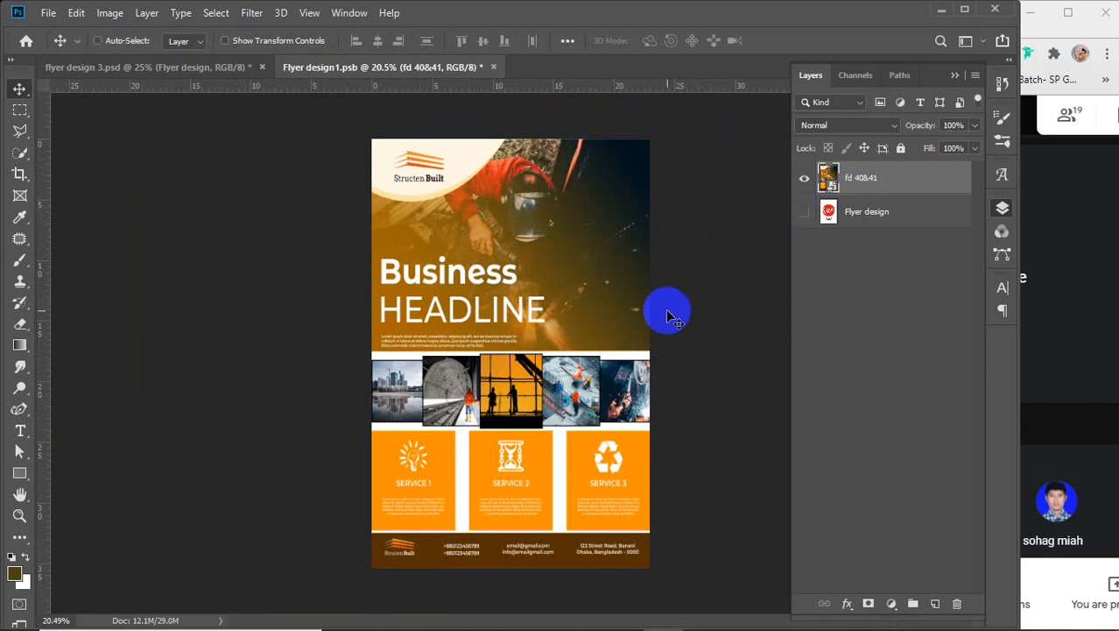
pyautogui.hotkey('ctrl', 's')
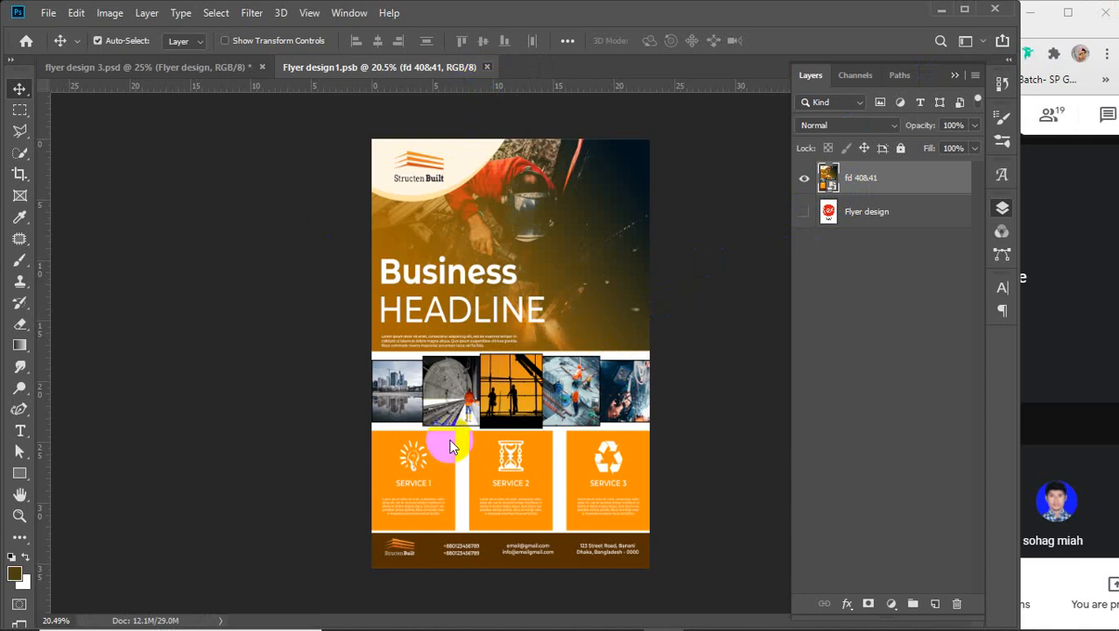
pyautogui.hotkey('ctrl', 'w')
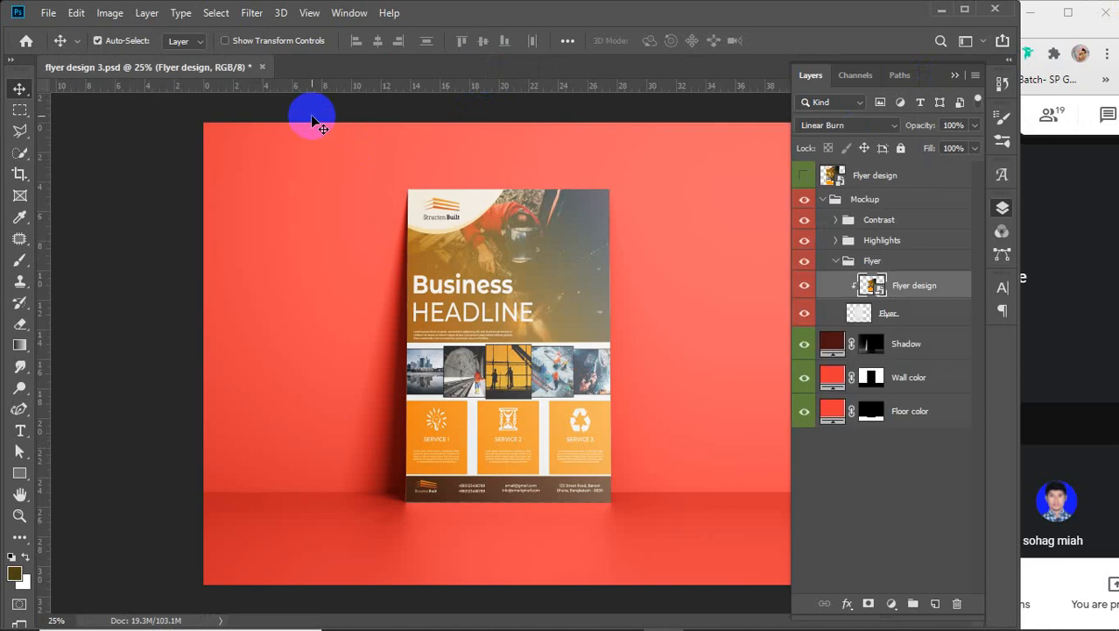